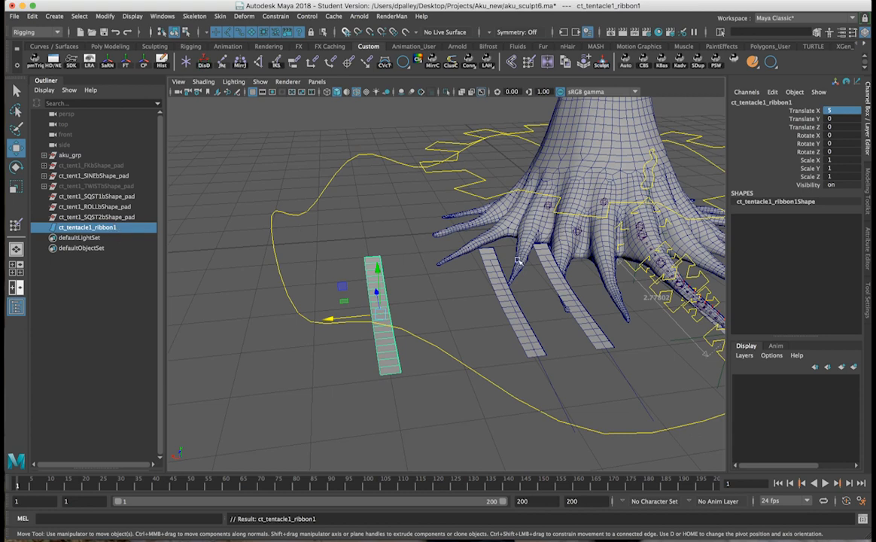
Step: Rename the duplicated ribbon at Translate X 5 to ct_tentacle1_rollbShape_geo, reusing the sineY blend-shape ribbon's name pattern
left_click(493, 275)
double_click(759, 102)
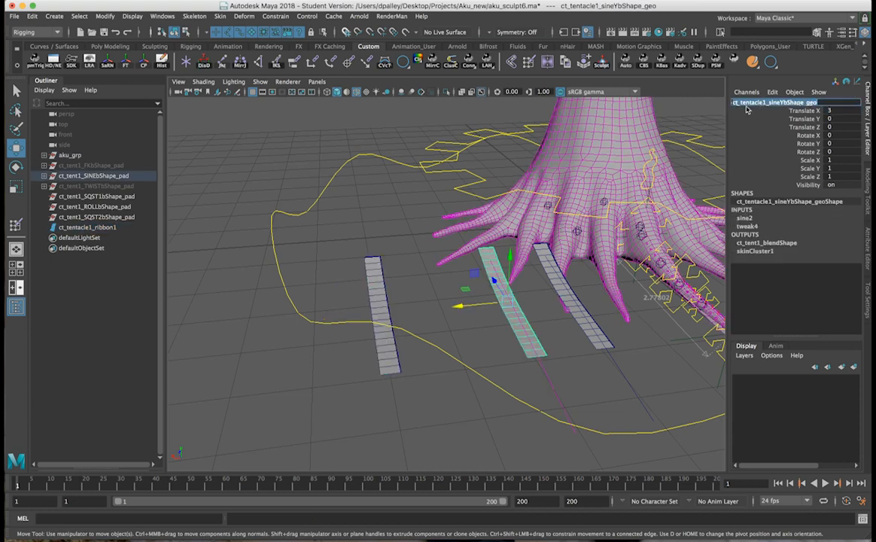
left_click(383, 309)
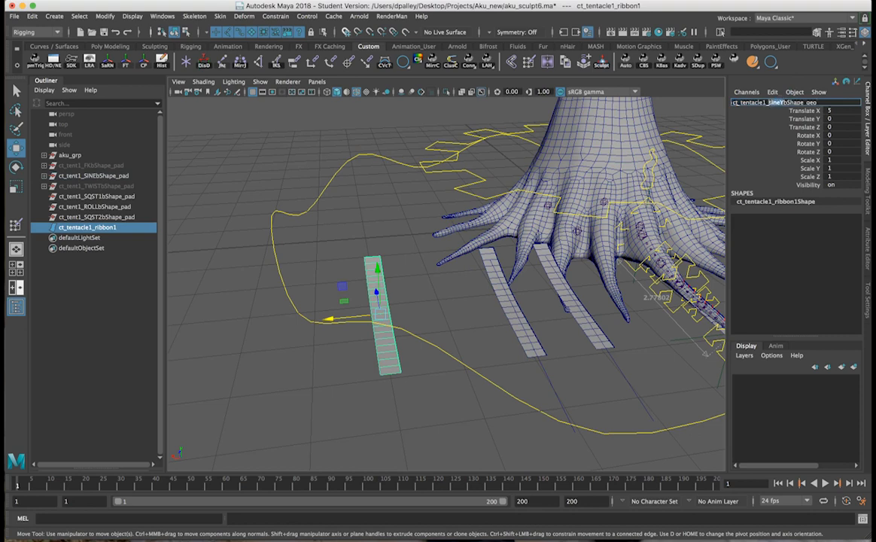
type("roll")
key("Return")
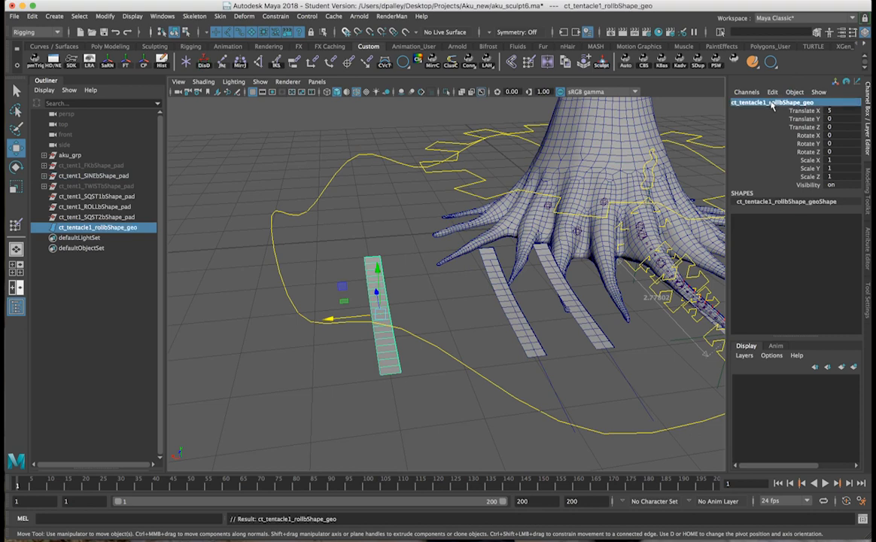
Step: Add the roll ribbon as a target of ct_tentacle1_ribbon's existing ct_tent1_blendShape node, with the node specified explicitly
left_click(416, 300)
left_click_drag(417, 299, 513, 308, "alt")
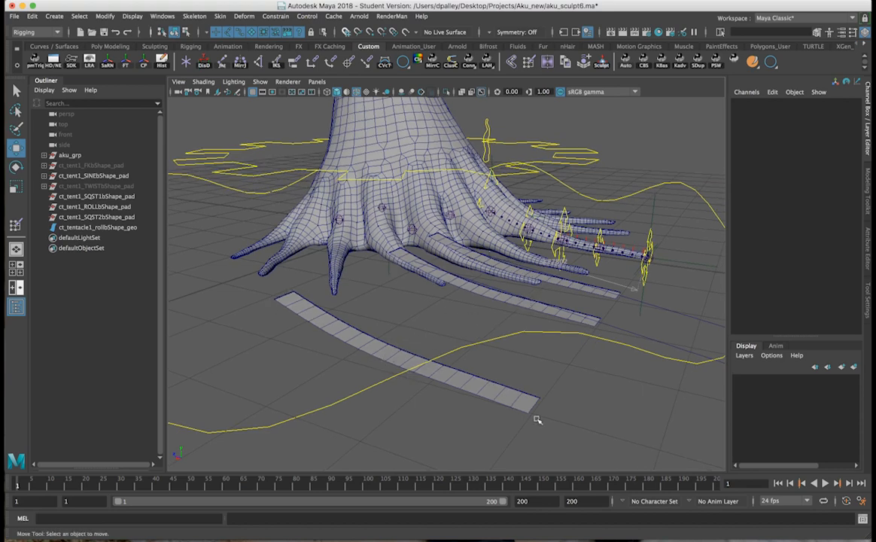
left_click_drag(460, 399, 435, 395, "alt")
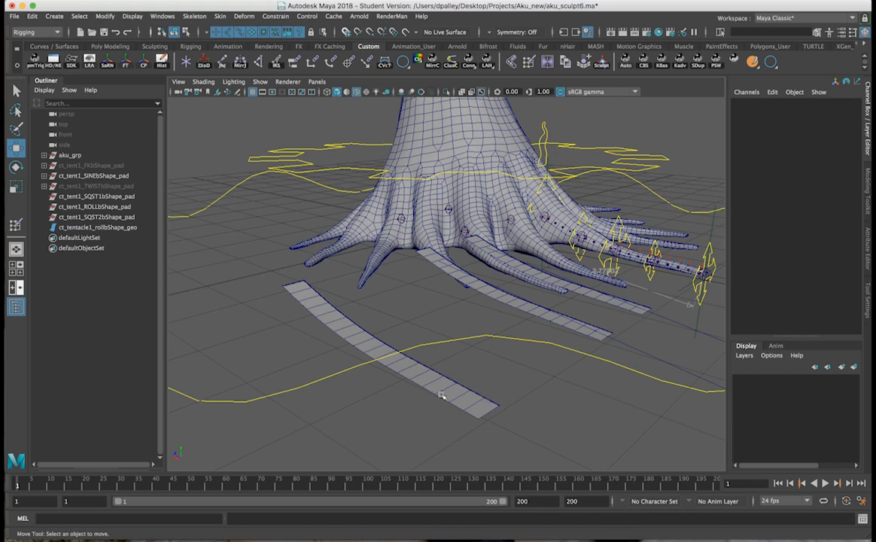
left_click(431, 391)
left_click_drag(434, 394, 494, 394, "alt")
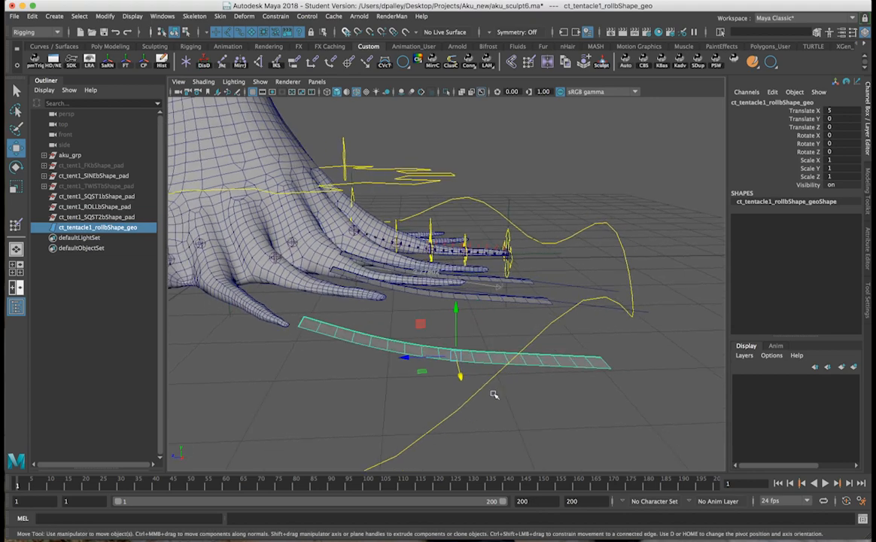
left_click_drag(459, 298, 667, 293, "alt")
left_click(669, 297)
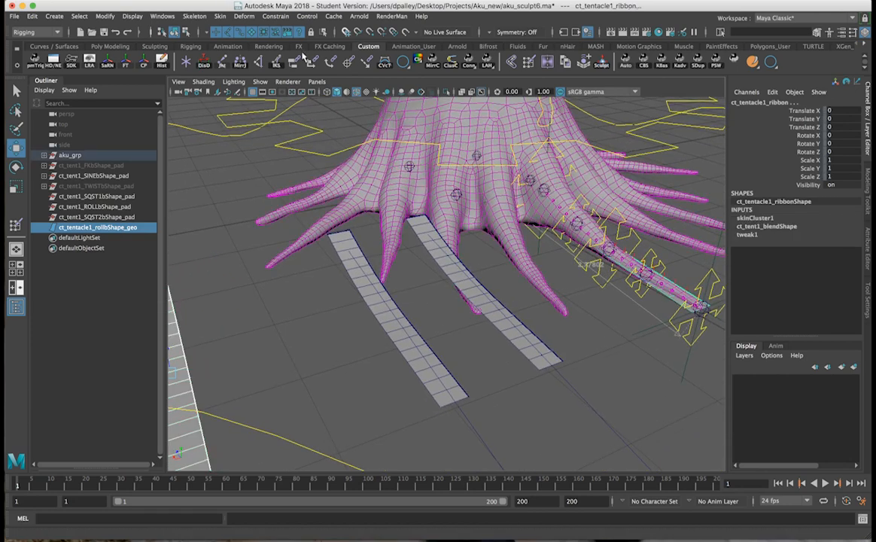
left_click(245, 16)
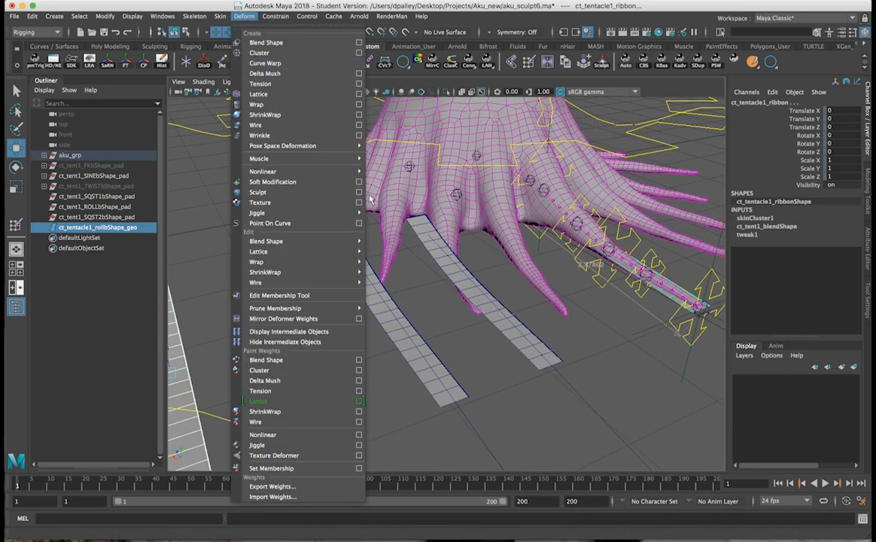
mouse_move(374, 244)
left_click(480, 250)
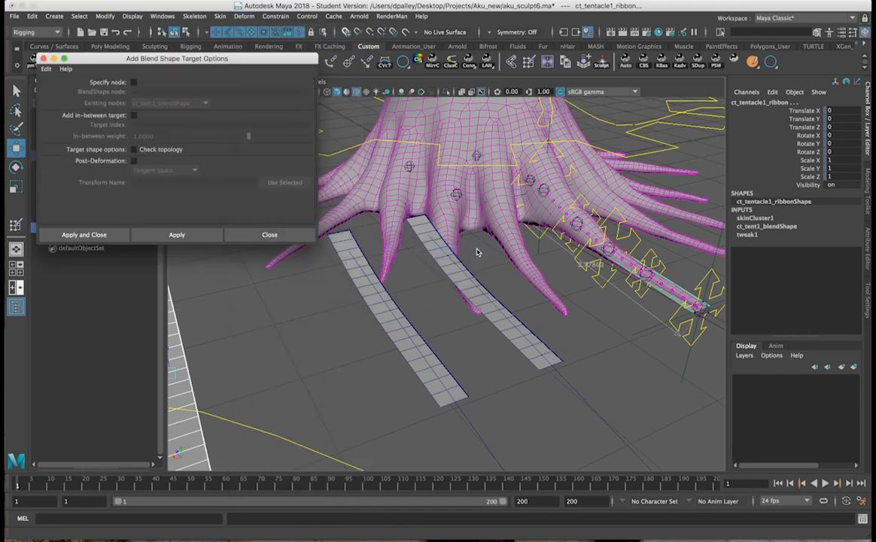
left_click(133, 82)
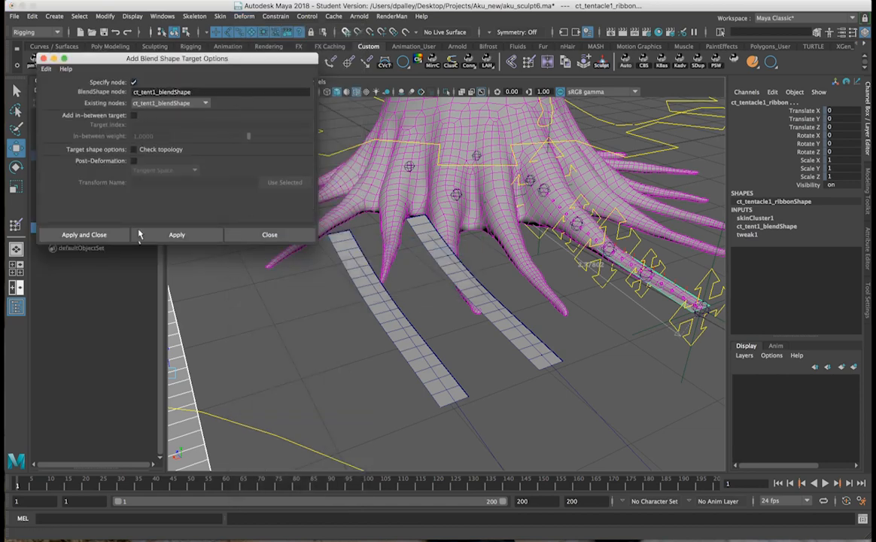
left_click(109, 237)
Step: In ct_tent1_blendShape, set the ct_tentacle1_rollbShape_geo1 weight to 0 and the ct_tentacle1_rollbShape_geo2 weight to 1
right_click_drag(444, 351, 372, 352, "alt")
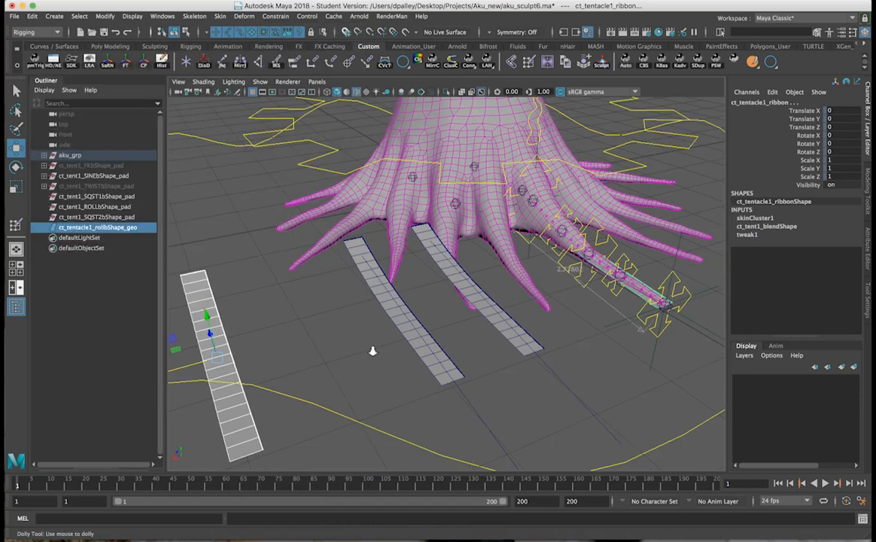
left_click_drag(372, 352, 452, 339, "alt")
left_click(767, 226)
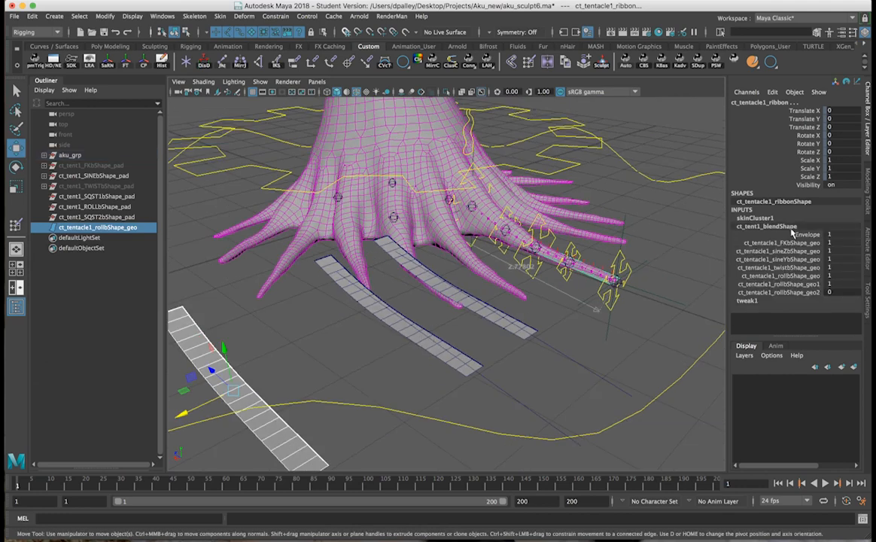
left_click_drag(588, 317, 707, 271, "alt")
left_click(798, 284)
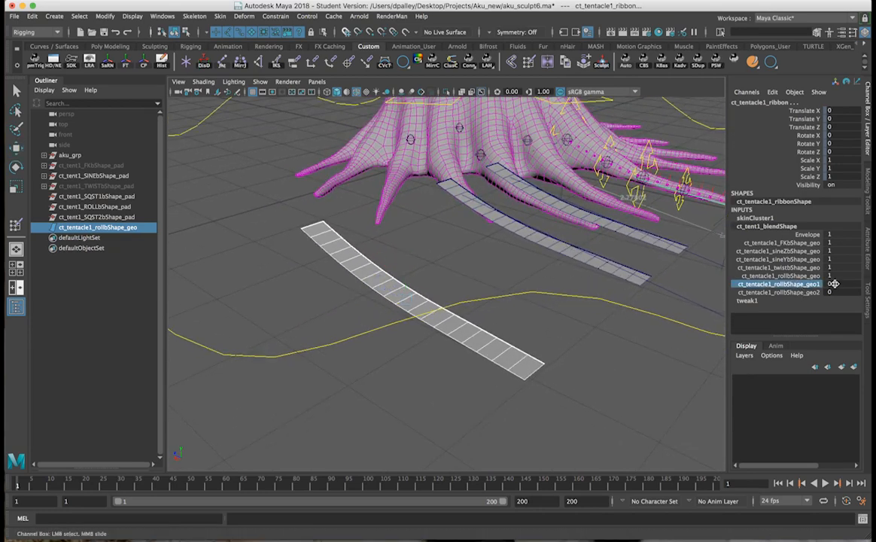
left_click(803, 293)
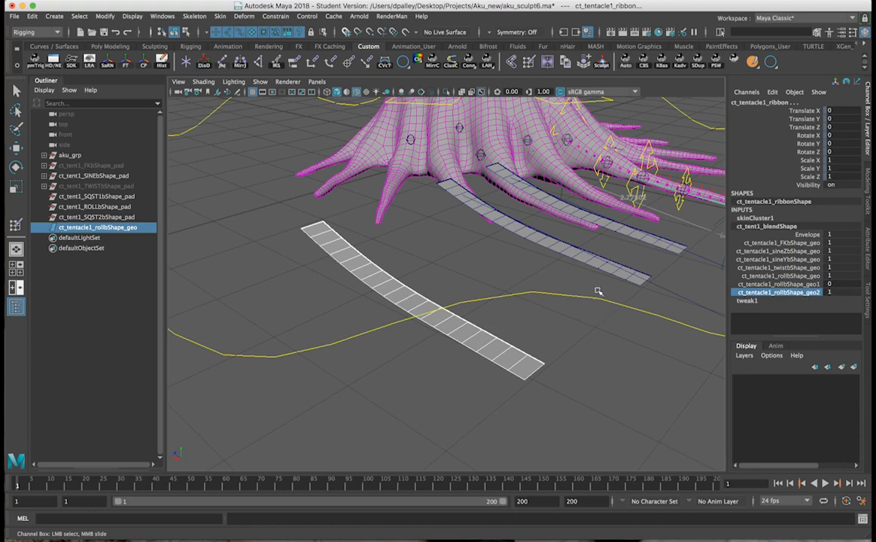
Step: Test the new blend-shape target by moving a group of control vertices near the middle of the roll ribbon
right_click_drag(547, 294, 515, 294, "alt")
left_click_drag(517, 313, 473, 329, "alt")
left_click(543, 323)
left_click(459, 331)
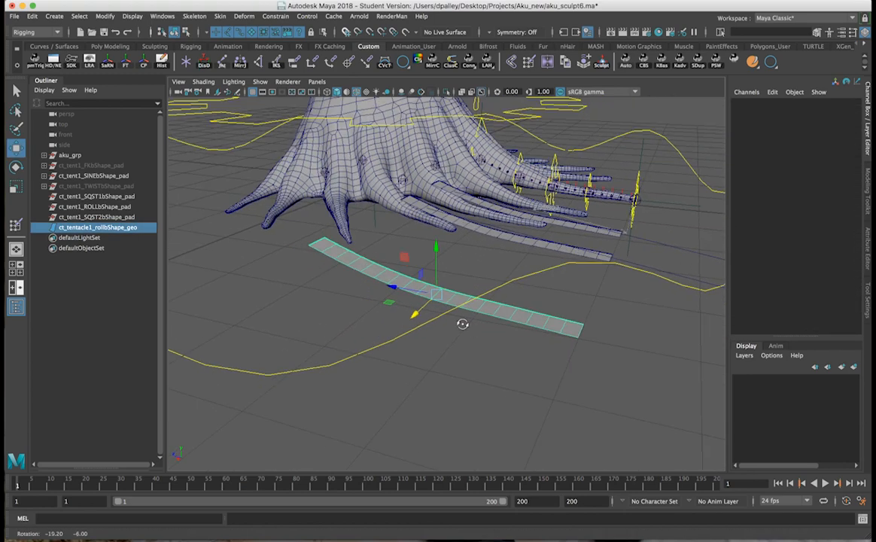
right_click_drag(379, 269, 461, 252)
right_click_drag(377, 268, 331, 255)
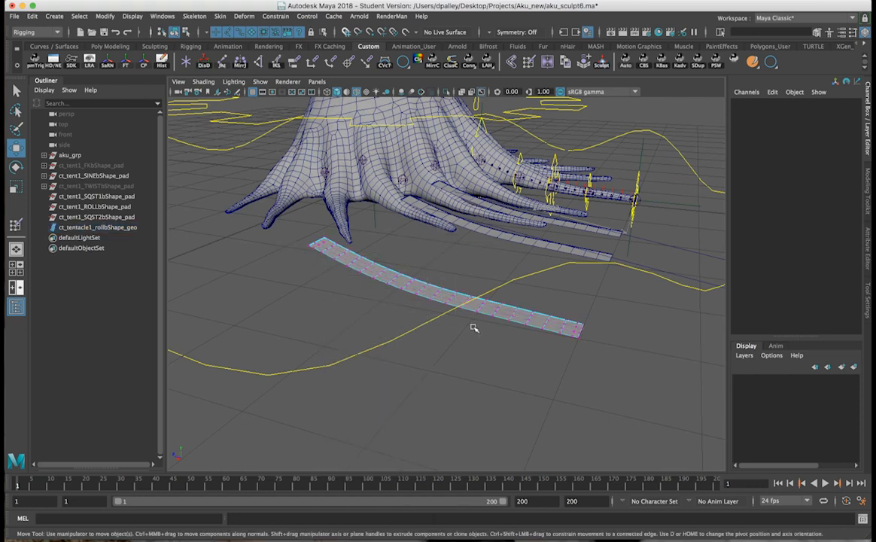
left_click(448, 294)
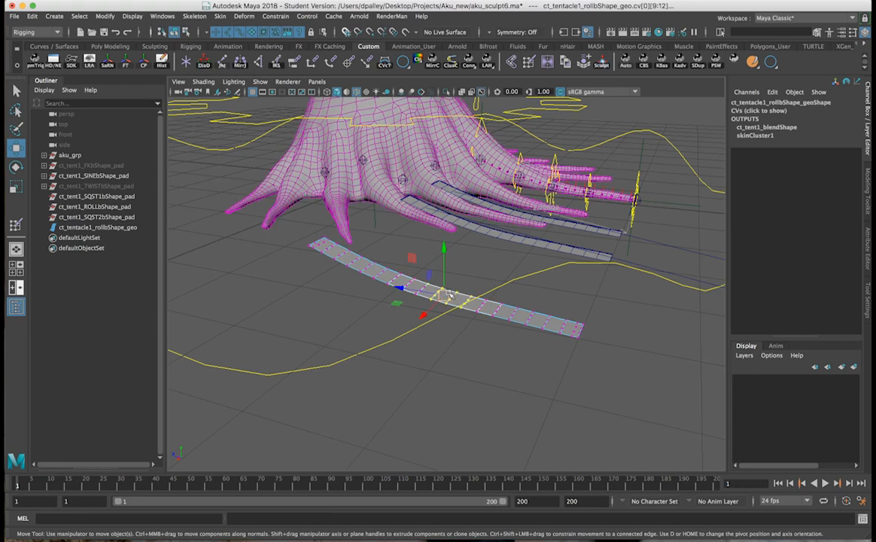
left_click_drag(448, 295, 421, 235)
Step: Undo the control-vertex move and the switch to component selection on the roll ribbon
key("ctrl+z")
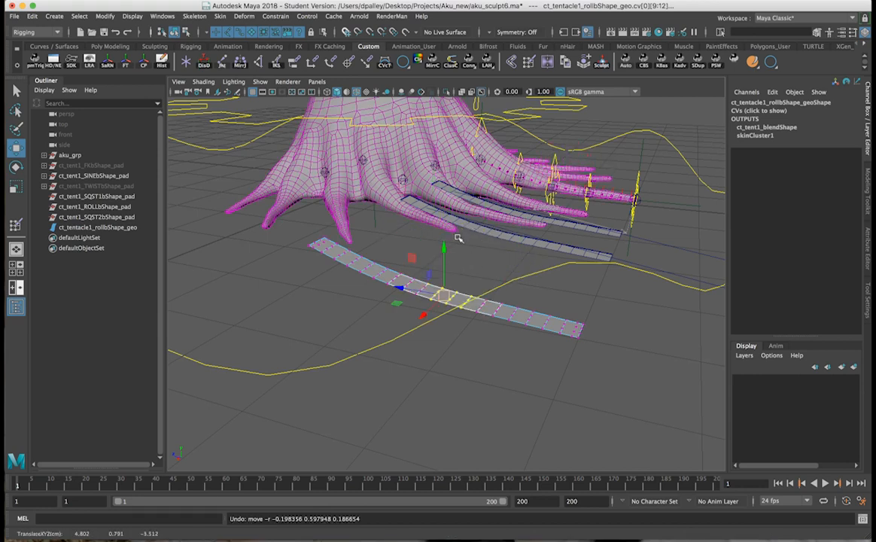
key("ctrl+z")
key("ctrl+z")
key("ctrl+z")
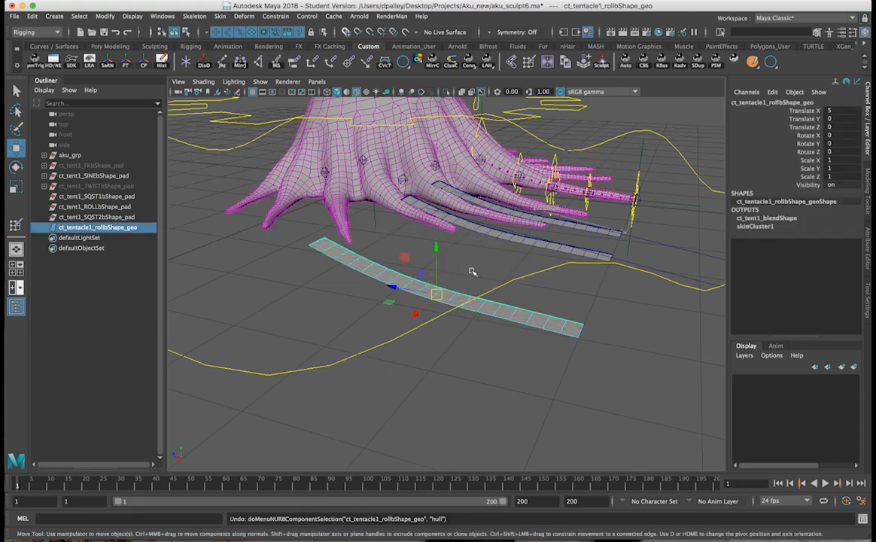
Step: Add a nonlinear Bend deformer to the roll ribbon
left_click(547, 308)
left_click_drag(490, 297, 534, 298, "alt")
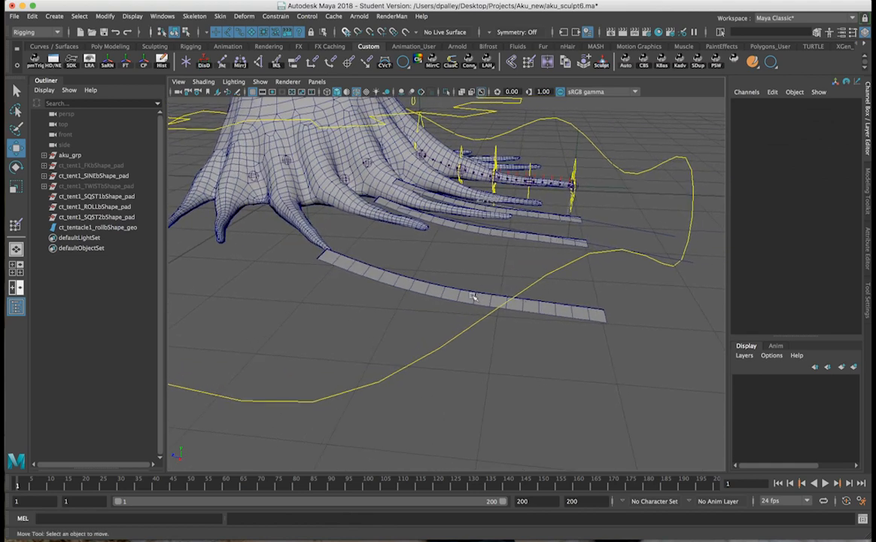
left_click(468, 301)
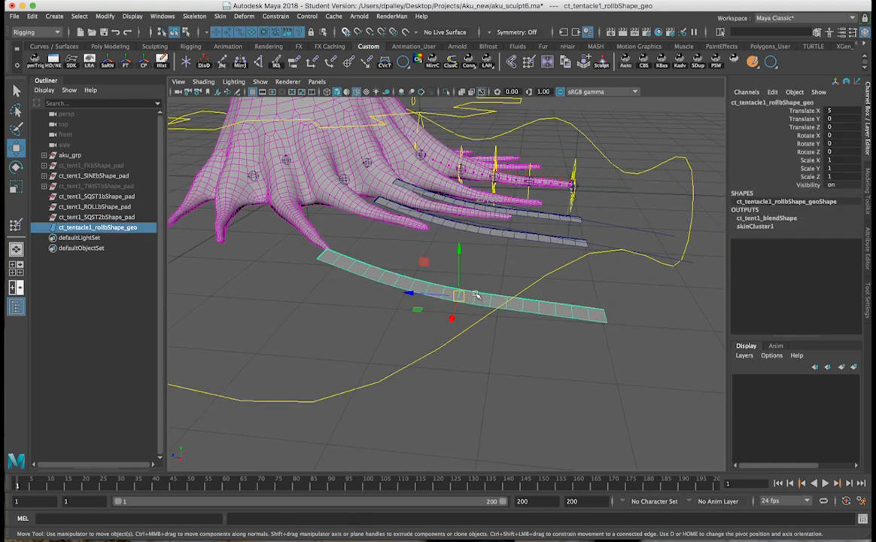
left_click(244, 16)
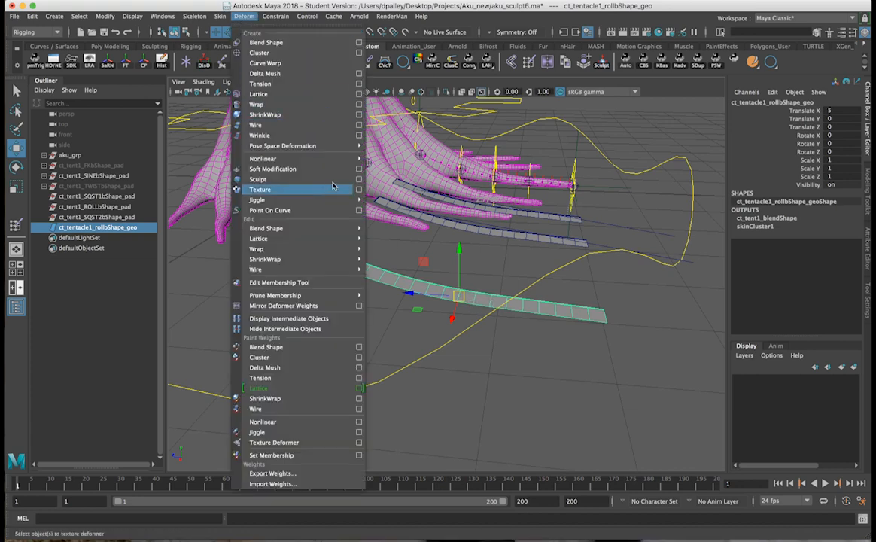
mouse_move(332, 159)
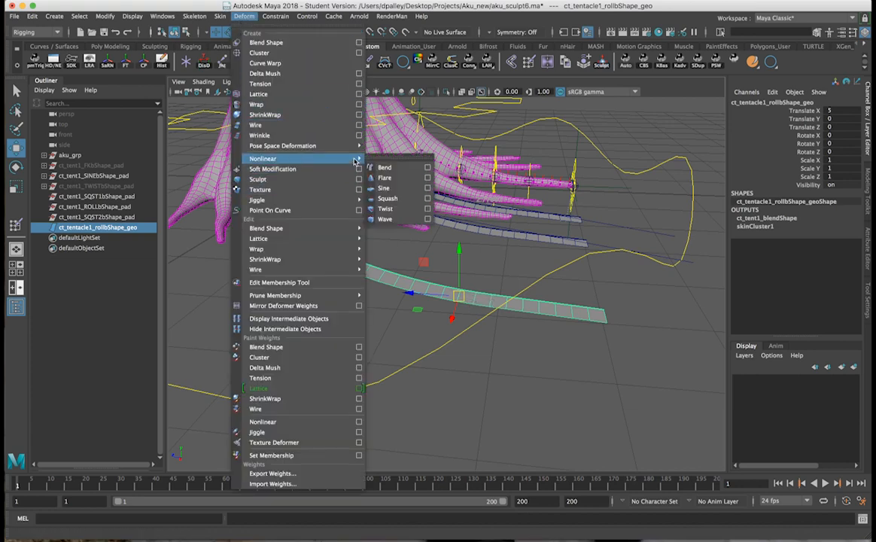
left_click(408, 168)
key("f")
Step: Align the bend handle with the ribbon's length: Rotate -90, 8.806, 90, Translate Y 0.275 and Translate Z -3.637
key("e")
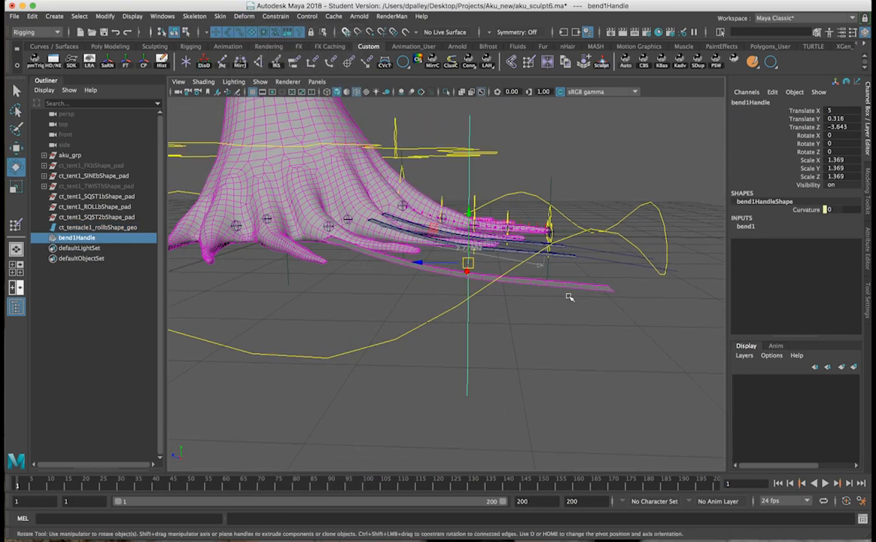
left_click_drag(505, 229, 562, 383)
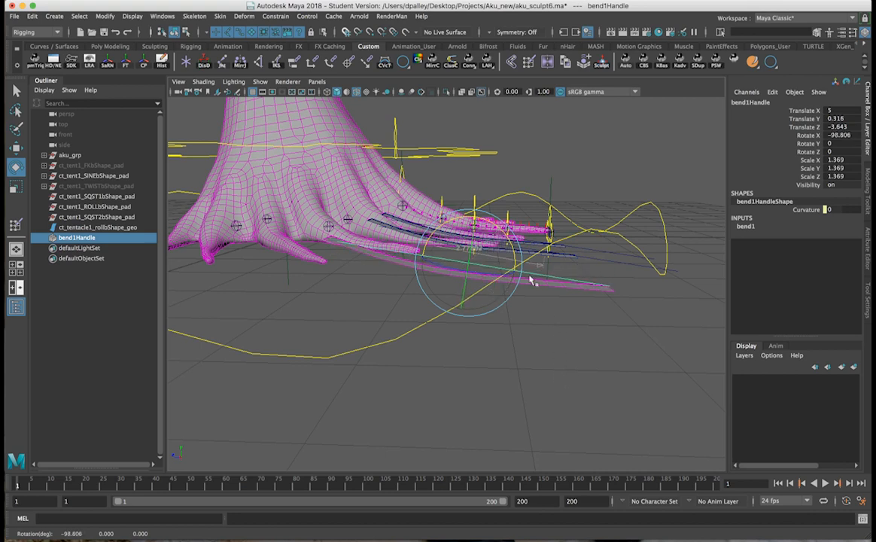
key("w")
left_click_drag(433, 216, 457, 218)
key("e")
left_click_drag(434, 256, 682, 235, "alt")
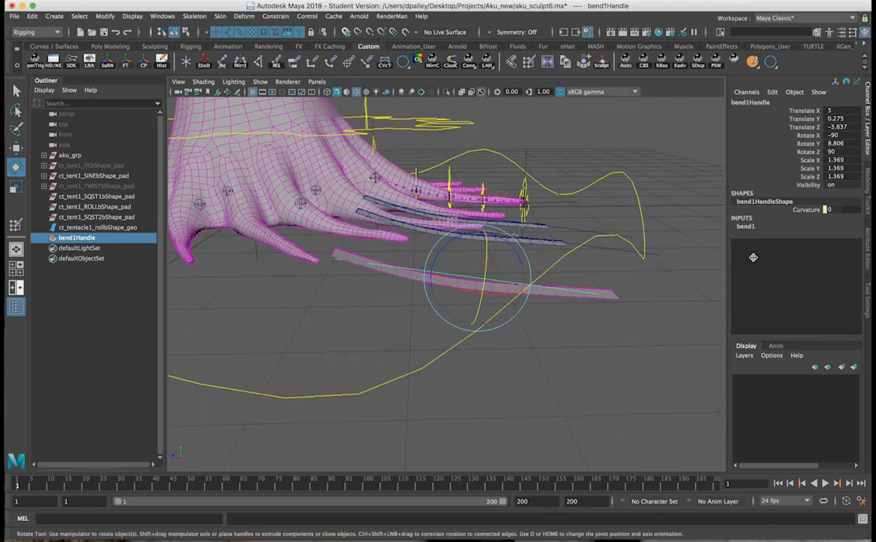
Step: Set the bend deformer's Curvature to about 51.6 and its Low Bound to 0 so only the tip half bends
left_click(745, 226)
left_click(805, 243)
middle_click_drag(622, 230, 654, 228)
left_click_drag(628, 241, 612, 241, "alt")
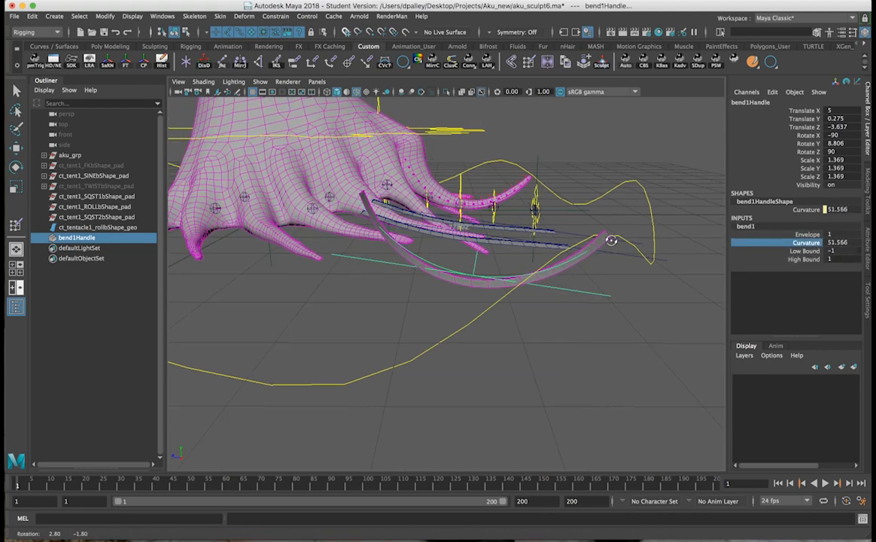
left_click(803, 251)
middle_click_drag(434, 226, 526, 255)
left_click_drag(526, 256, 573, 174, "alt")
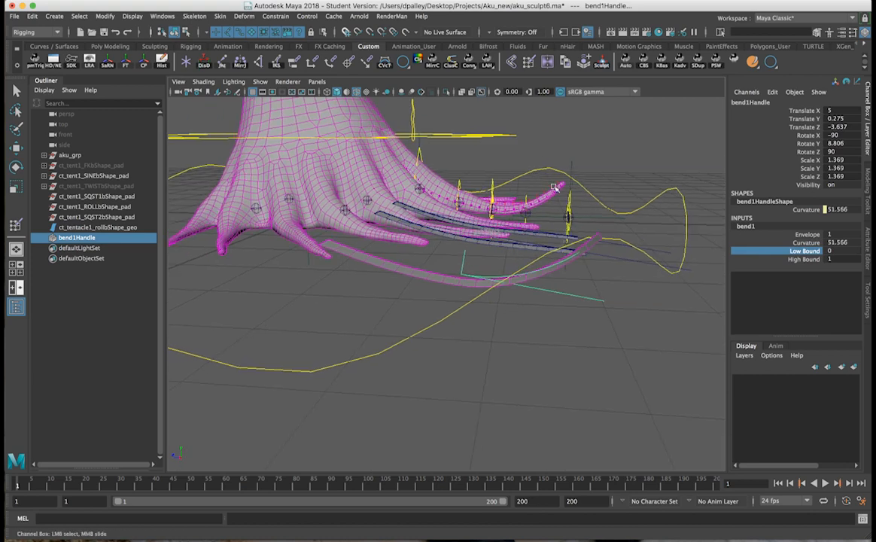
Step: Set the bend's Curvature to 180 and scale the bend handle uniformly down to about 0.382
left_click(806, 242)
middle_click_drag(512, 249, 684, 260)
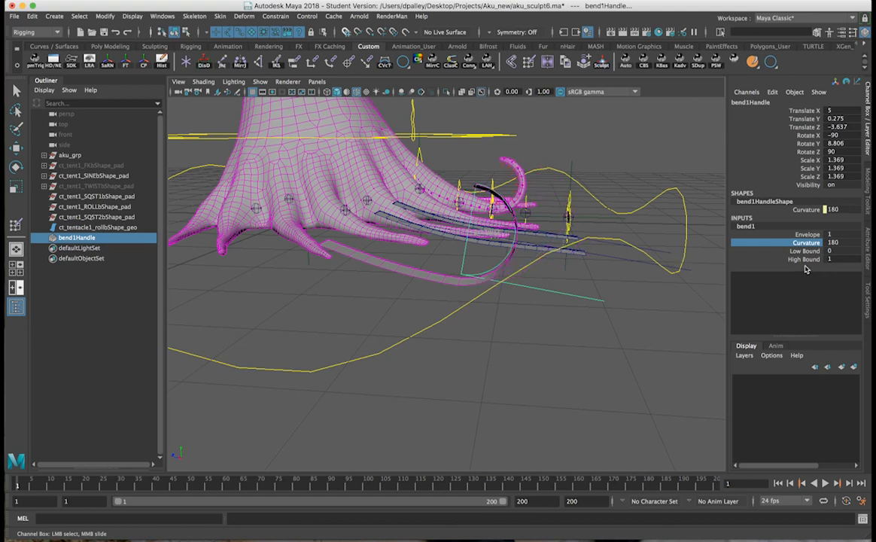
key("r")
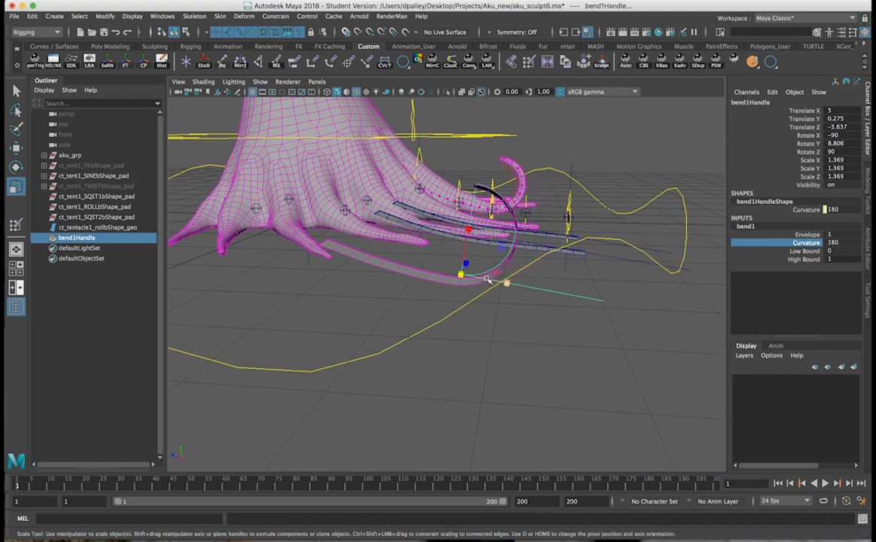
left_click_drag(465, 276, 293, 276)
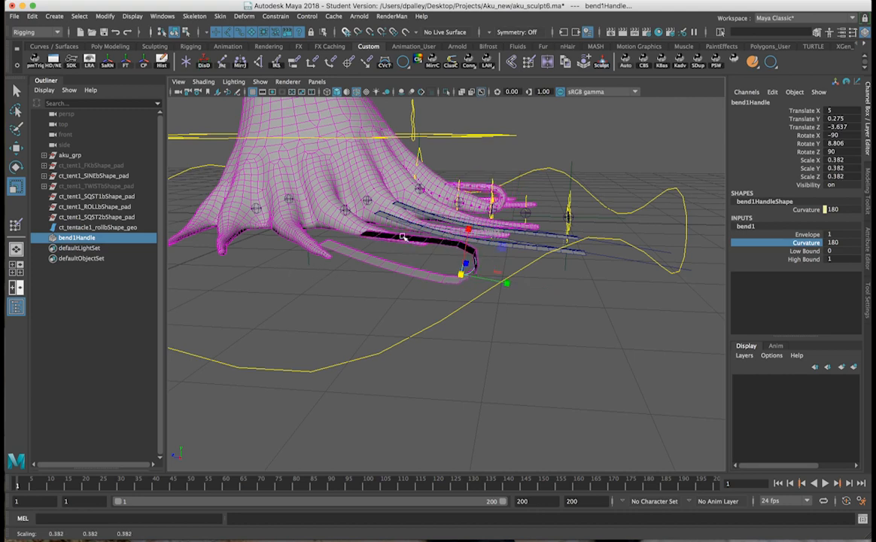
left_click_drag(391, 242, 442, 242, "alt")
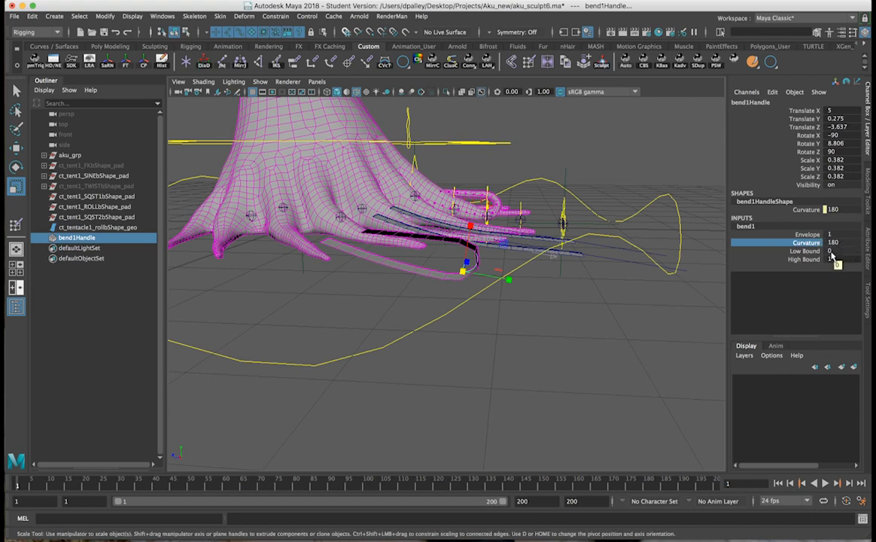
Step: Set the bend deformer's High Bound to 10 so the ribbon's tip rolls up fully
left_click(785, 260)
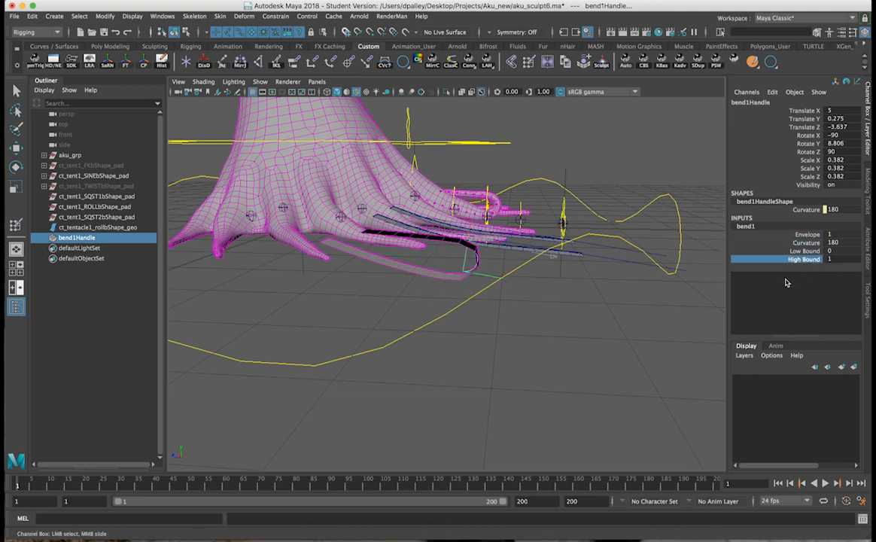
middle_click_drag(609, 276, 649, 275)
left_click_drag(691, 279, 516, 246, "alt")
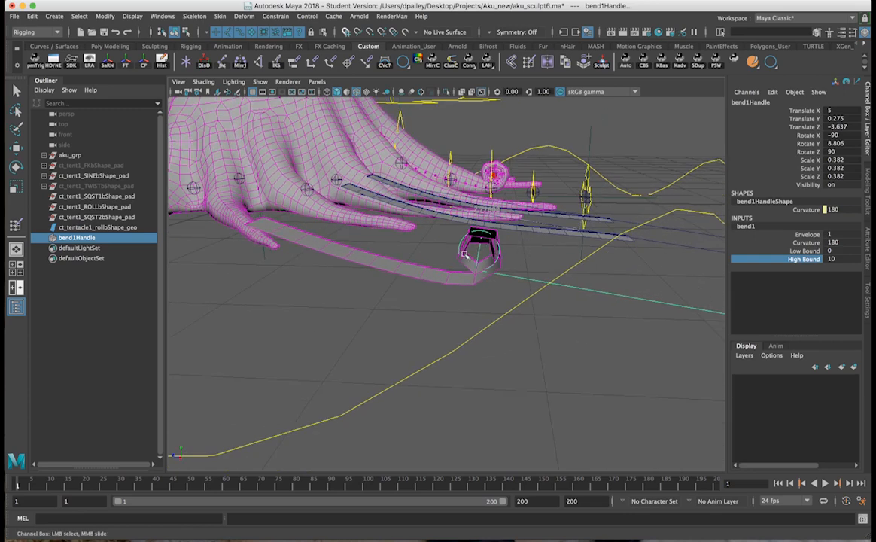
left_click_drag(498, 273, 448, 242, "alt")
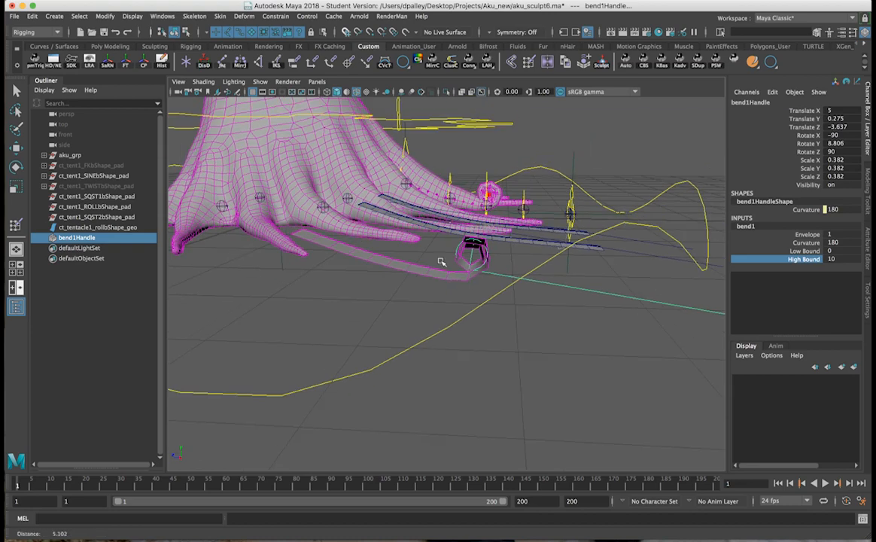
Step: Slide the bend handle toward the ribbon's tip, to Translate Y 0.092 and Translate Z -4.309
left_click_drag(499, 288, 503, 278, "alt")
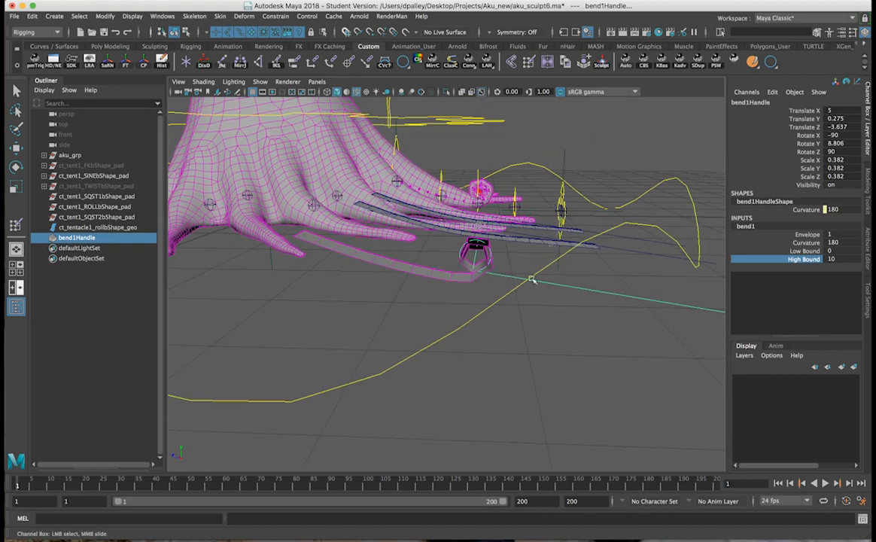
key("w")
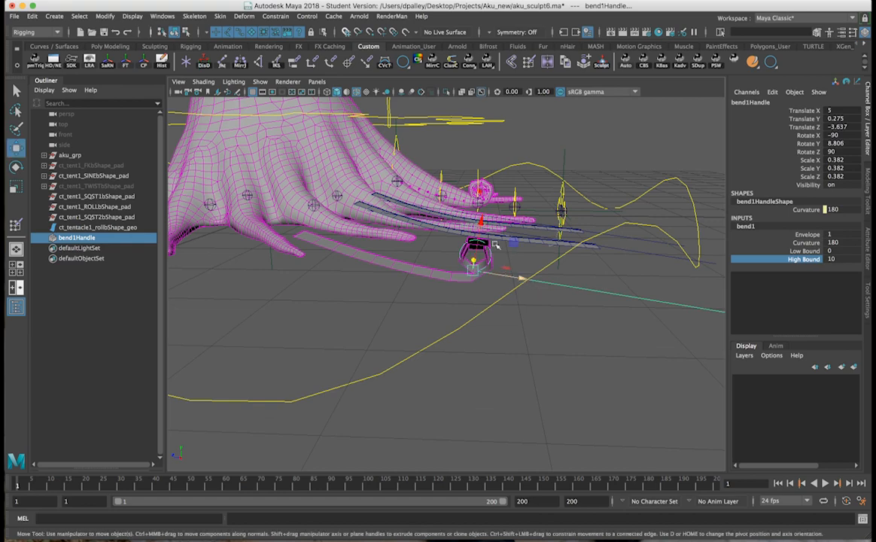
left_click_drag(484, 229, 486, 238)
middle_click_drag(510, 238, 495, 282, "alt")
right_click_drag(391, 215, 451, 198, "alt")
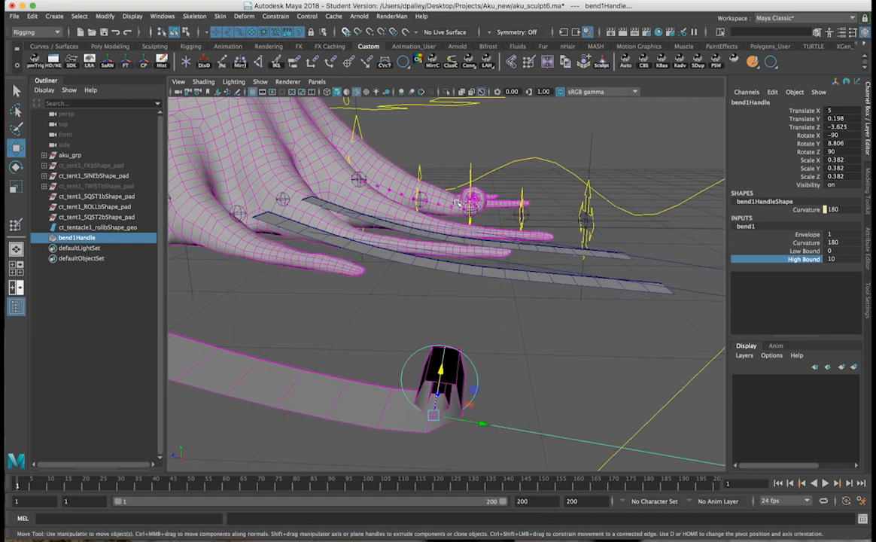
left_click_drag(482, 422, 454, 307)
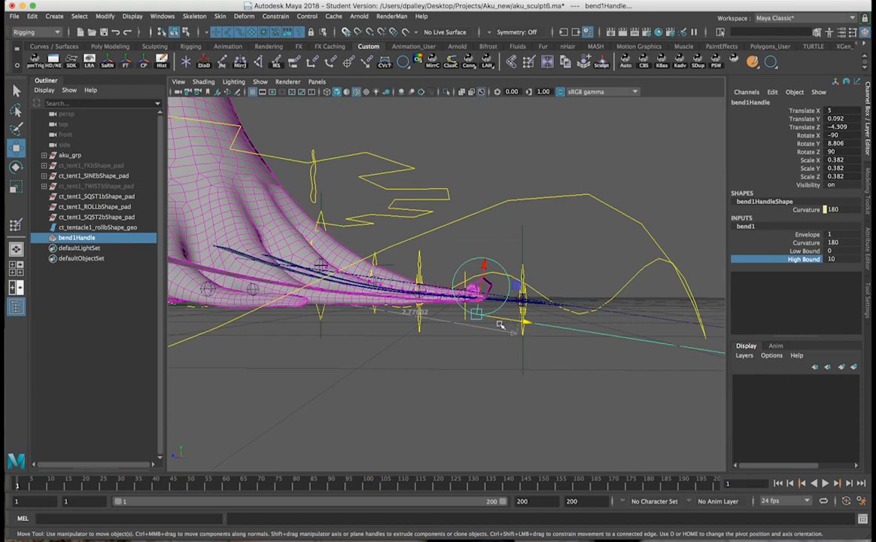
Step: Scale the bend handle uniformly up to 0.413 and tilt it to Rotate Y 9.733
key("r")
left_click_drag(477, 316, 502, 335)
key("e")
key("w")
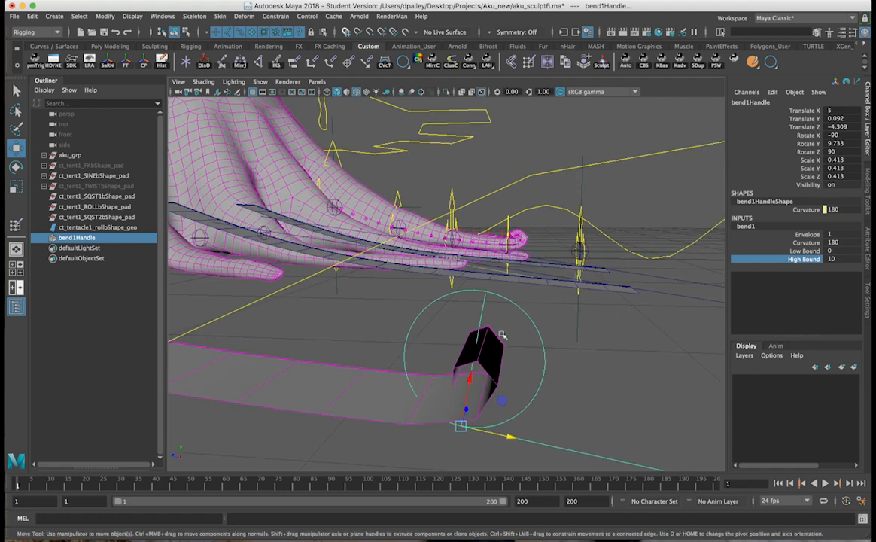
Step: Move the bend handle back along the ribbon toward the body, to Translate Y 0.243 and Translate Z -3.424
right_click_drag(481, 391, 497, 357, "alt")
left_click_drag(506, 392, 205, 316)
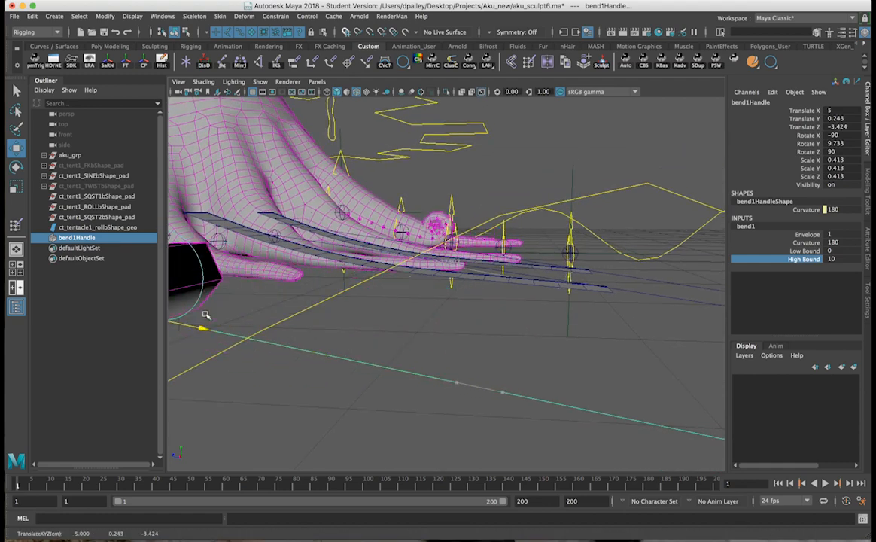
mouse_move(440, 256)
right_mouse_down("alt")
mouse_move(471, 250)
mouse_move(455, 255)
right_mouse_up("alt")
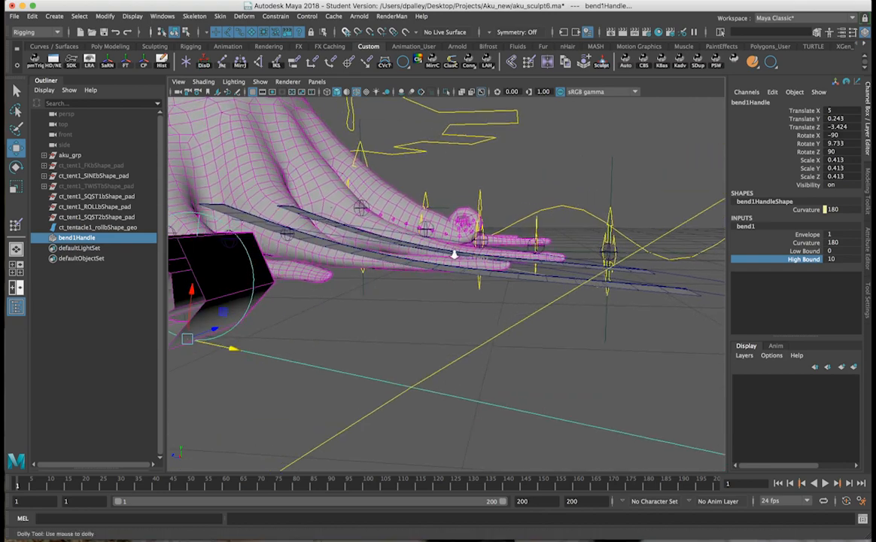
Step: Scale the bend handle uniformly up to 0.523 to loosen the ribbon's curl
key("f")
key("r")
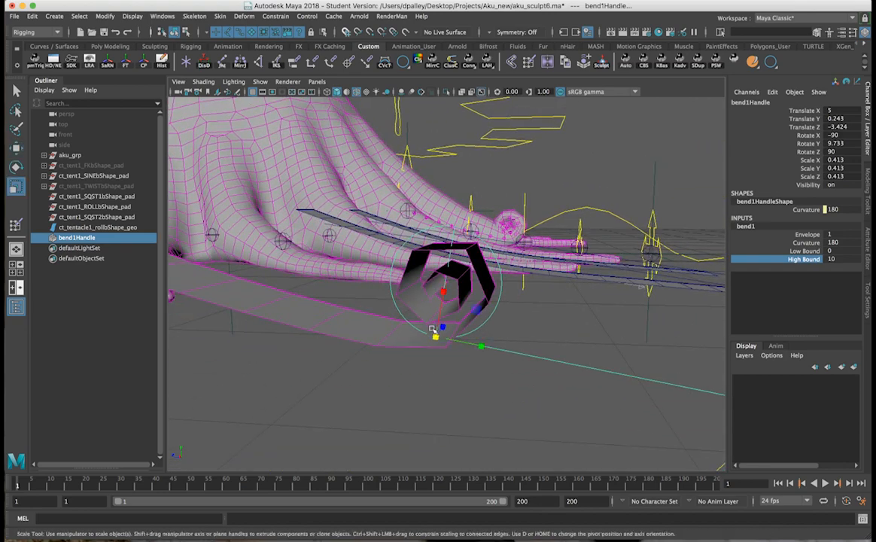
left_click_drag(436, 337, 527, 336)
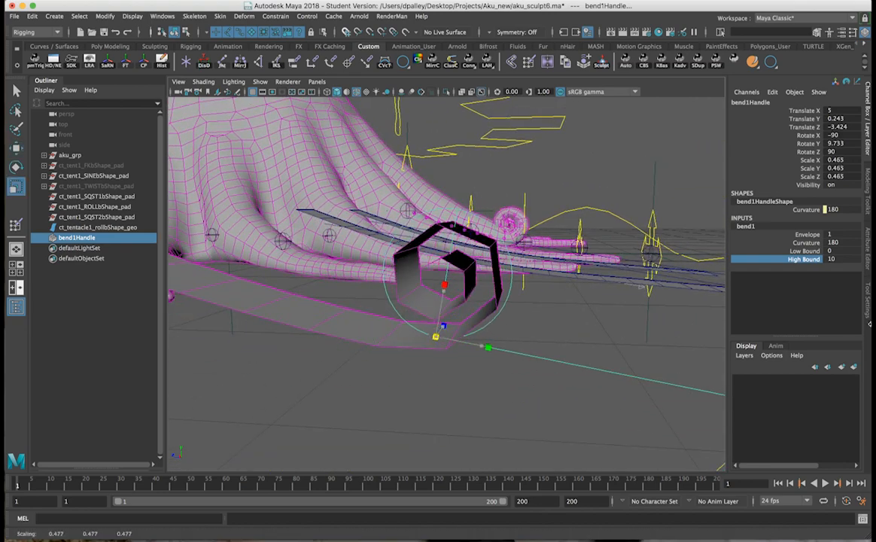
left_click_drag(436, 339, 752, 344)
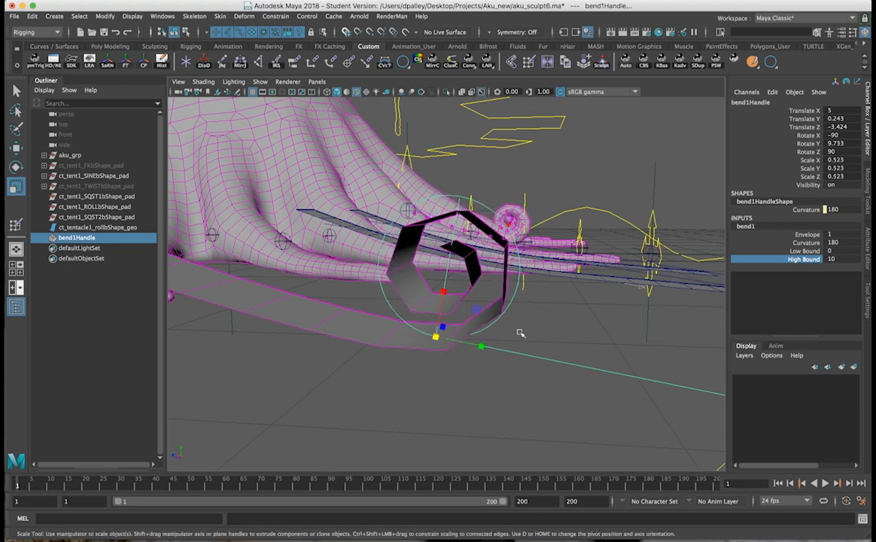
Step: Tilt the bend handle to Rotate Y 9.913 and raise it to Translate Y 0.285 and Translate Z -3.431
key("e")
left_click_drag(475, 313, 476, 312)
key("w")
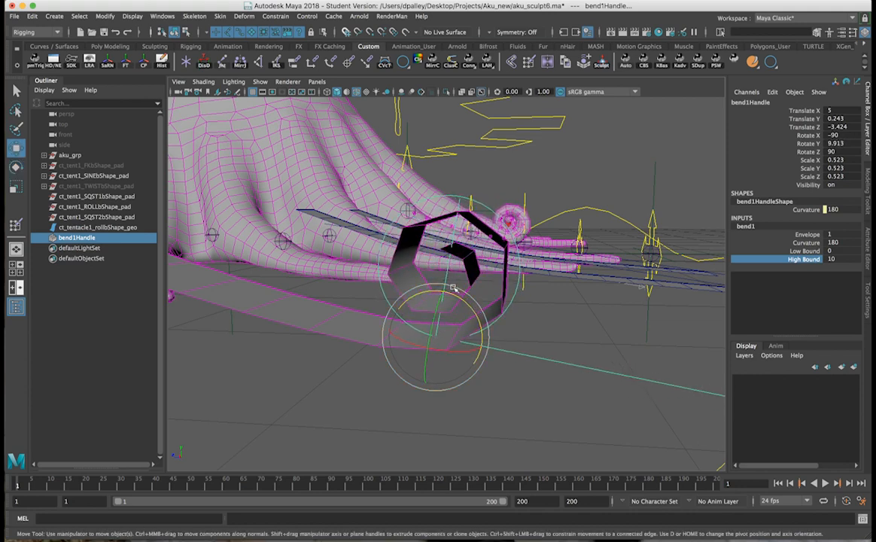
left_click_drag(445, 309, 452, 284)
Step: Try scaling the bend handle uniformly up to 0.585, check the tentacle's curl, and undo the scaling
key("r")
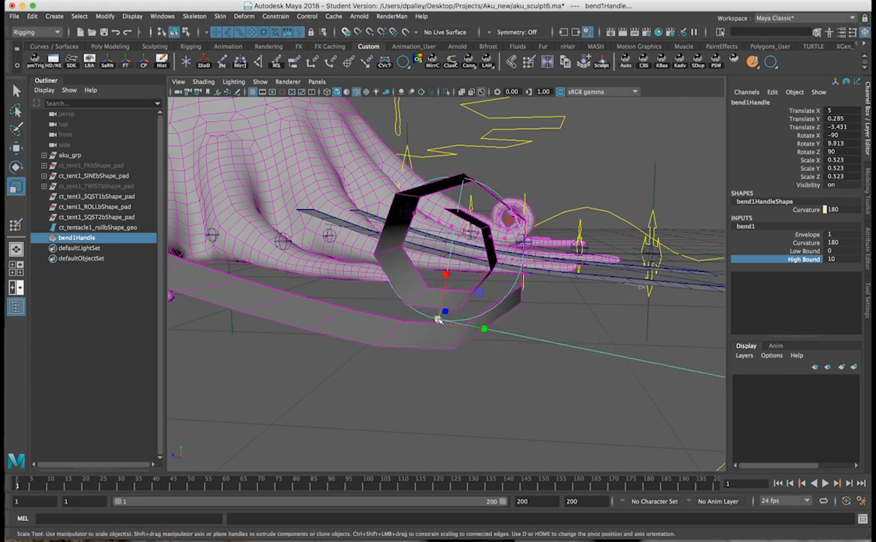
left_click_drag(439, 318, 859, 324)
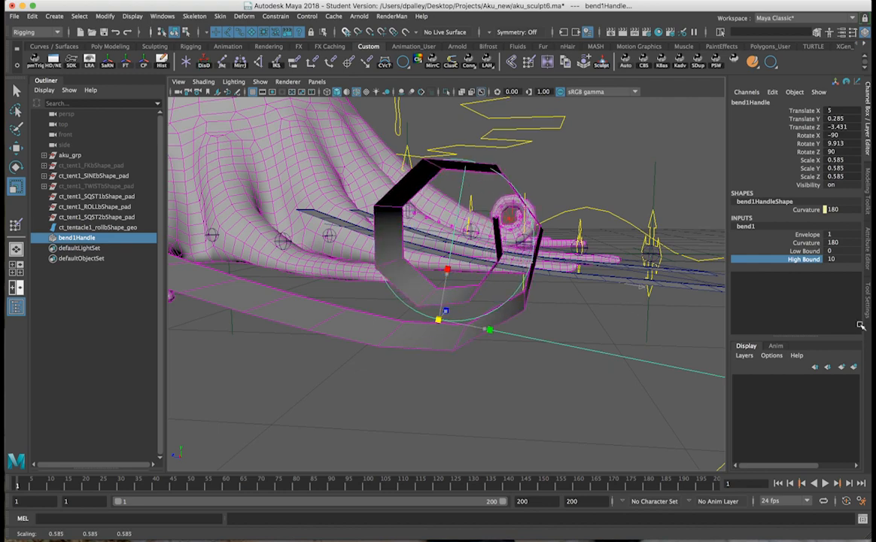
left_click_drag(521, 193, 503, 210, "alt")
right_click_drag(501, 208, 391, 195, "alt")
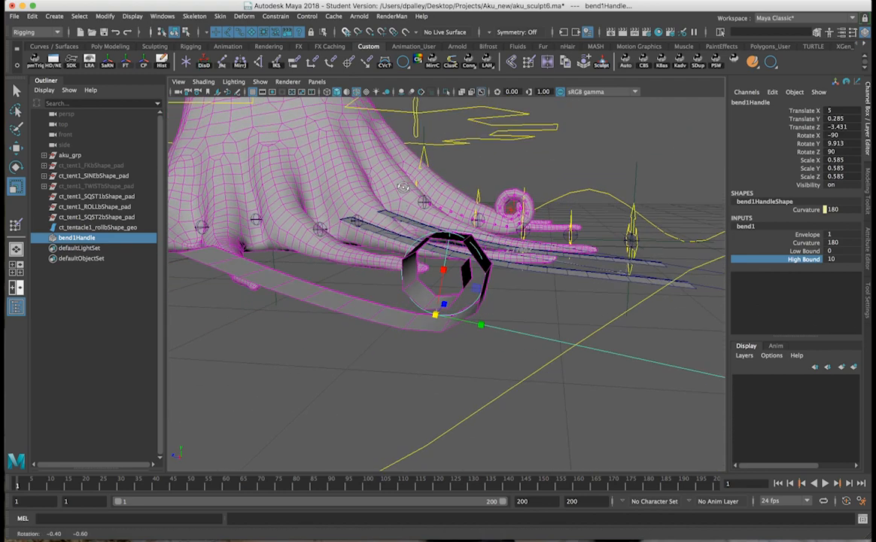
left_click_drag(391, 194, 414, 191, "alt")
key("z")
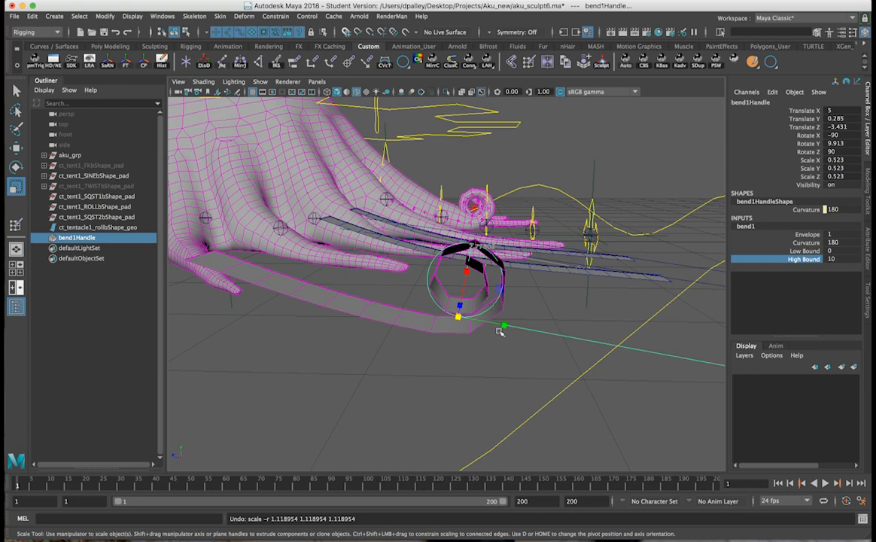
Step: Slide the bend handle along the ribbon to near its base and raise it to Translate Y 0.503 and Translate Z -2.775
key("w")
left_click_drag(504, 327, 595, 340)
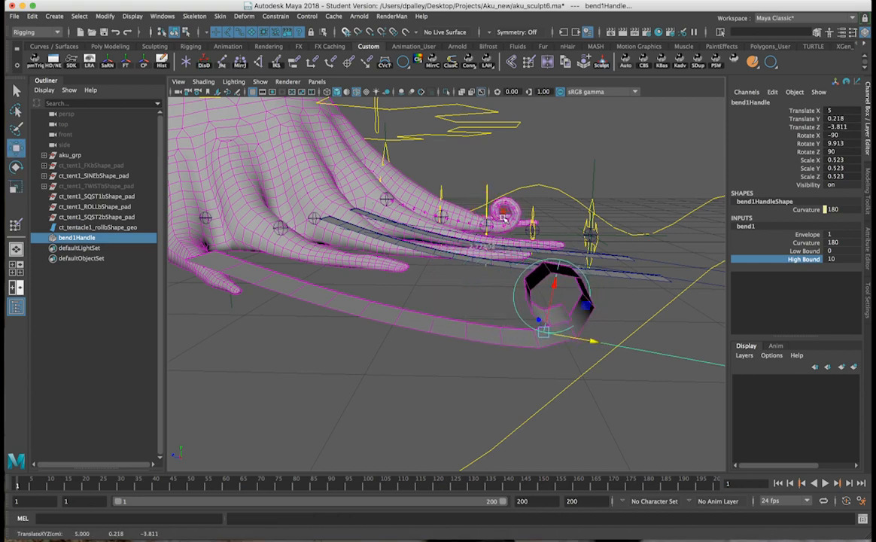
left_click_drag(593, 341, 325, 295)
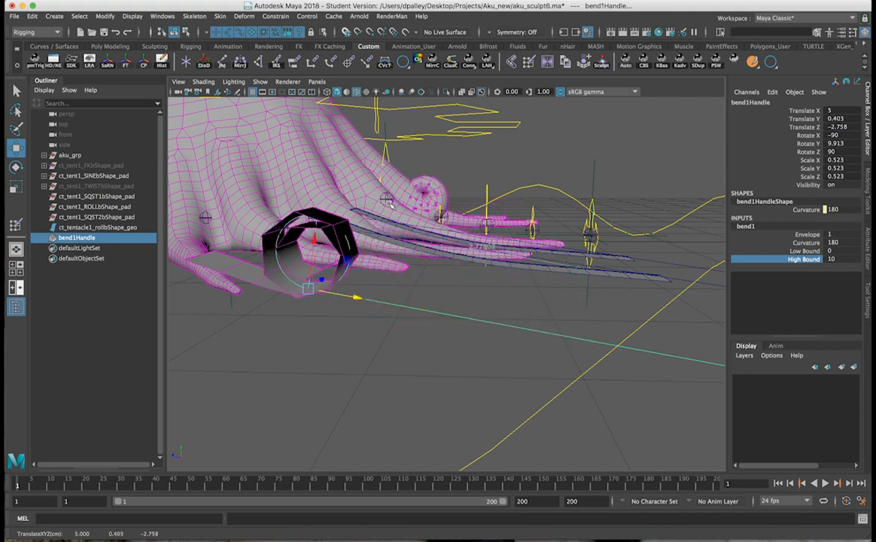
left_click_drag(316, 233, 318, 217)
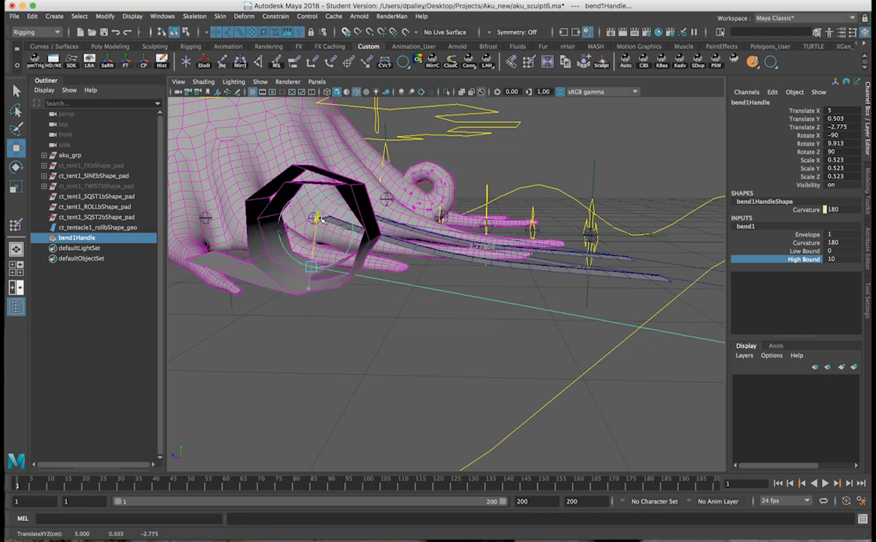
Step: Tilt the bend handle to Rotate Y 14.564 and scale it uniformly up to 0.617
key("e")
left_click_drag(321, 223, 353, 246)
key("r")
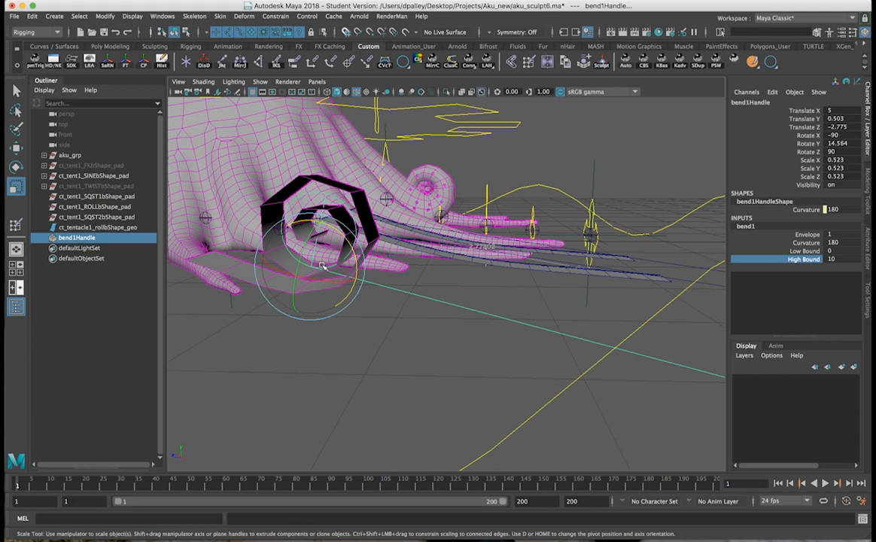
left_click_drag(313, 268, 678, 262)
Step: Undo the latest scaling, rotations and moves of the bend handle, back to Rotate Y 9.733 and Translate Z -3.424
key("ctrl+z")
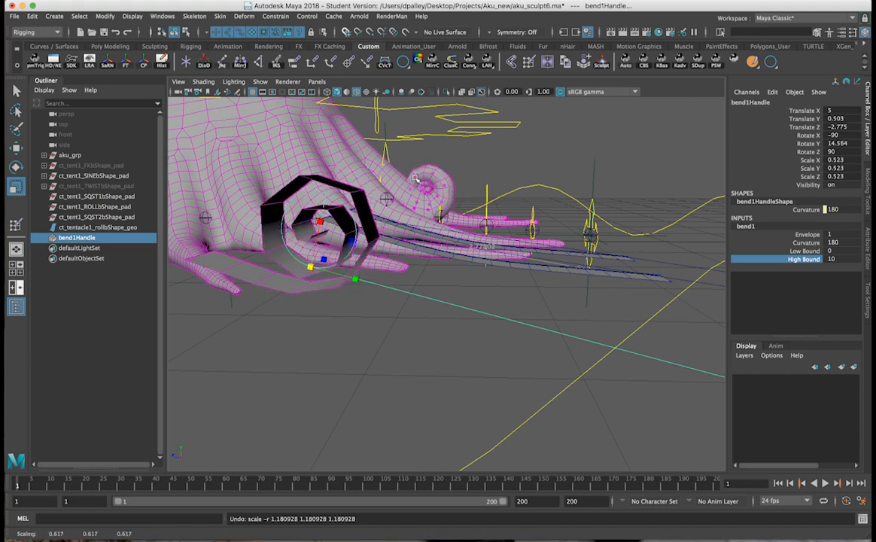
key("ctrl+z")
key("ctrl+z")
key("ctrl+z")
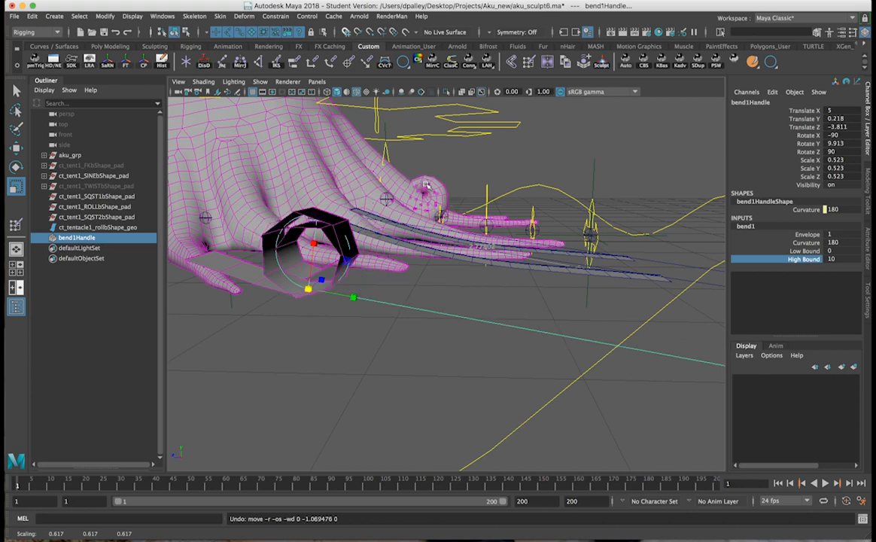
key("ctrl+z")
key("ctrl+z")
key("ctrl+z")
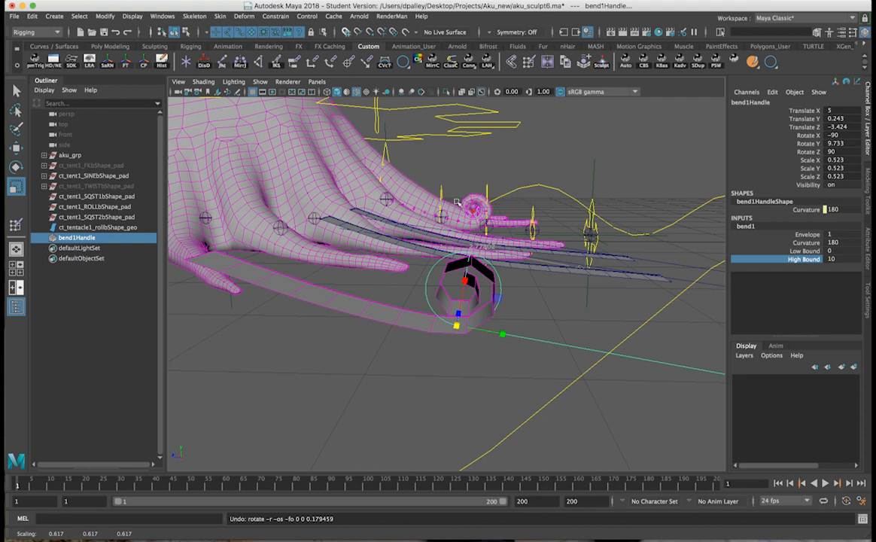
Step: Undo the bend handle's earlier scaling, tilt and move, back to scale 0.382 and Translate Z -4.309
left_click_drag(547, 299, 516, 293, "alt")
key("z")
key("z")
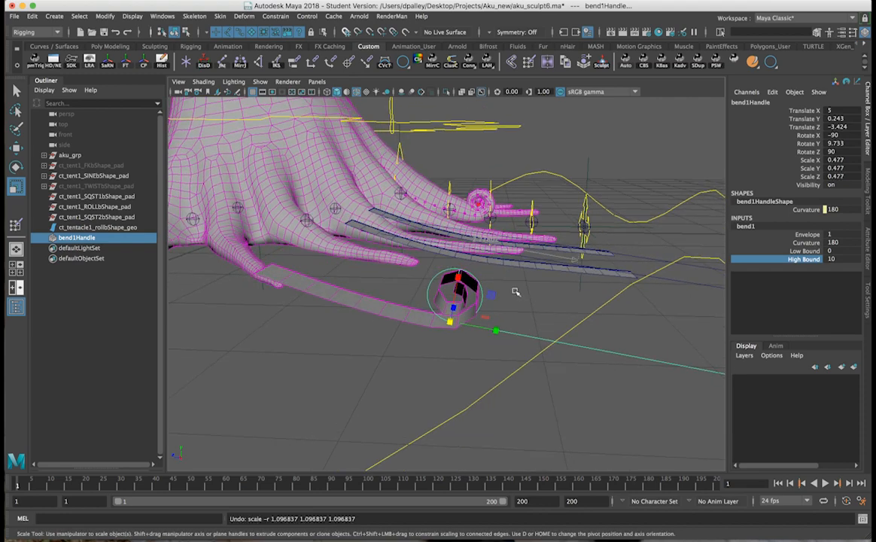
key("z")
key("z")
key("z")
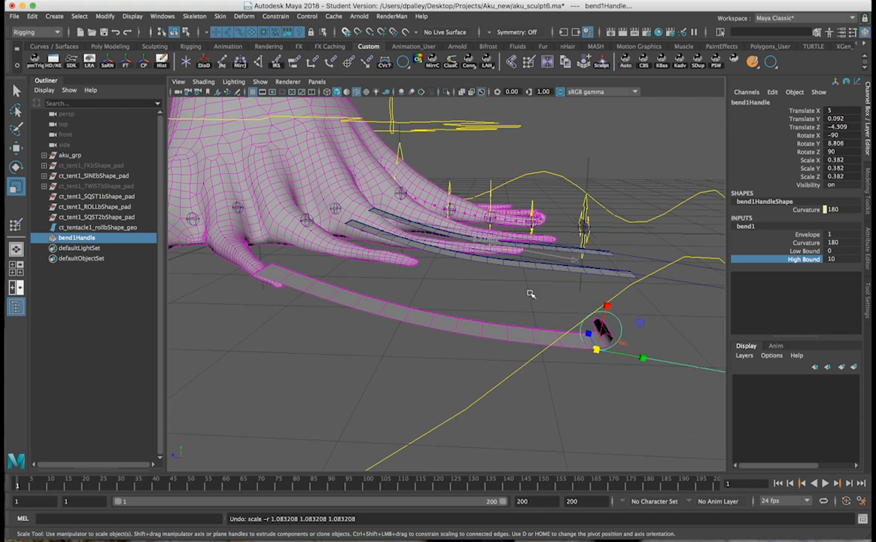
Step: Undo the remaining handle moves and scaling, the bend's bound and curvature changes, and the handle's 90-degree reorientation, back to Rotate X -98.806
key("z")
key("z")
key("z")
key("z")
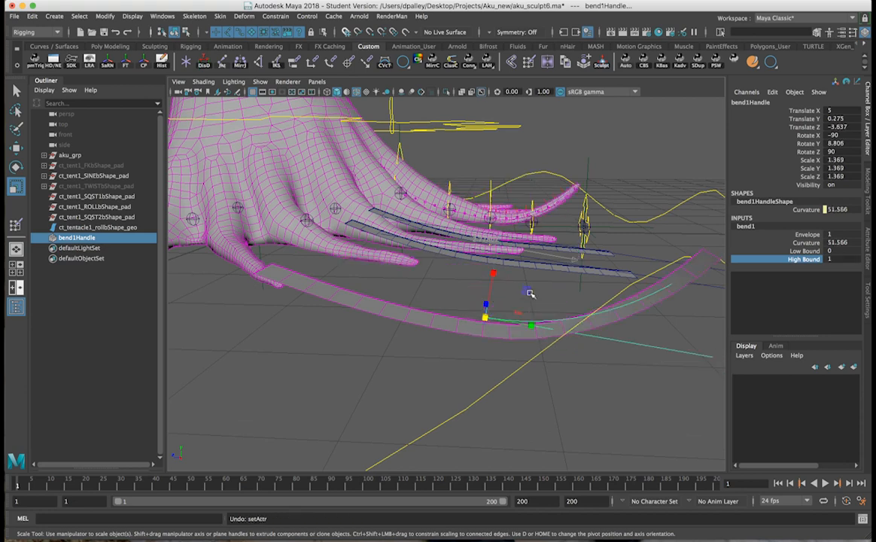
key("z")
key("z")
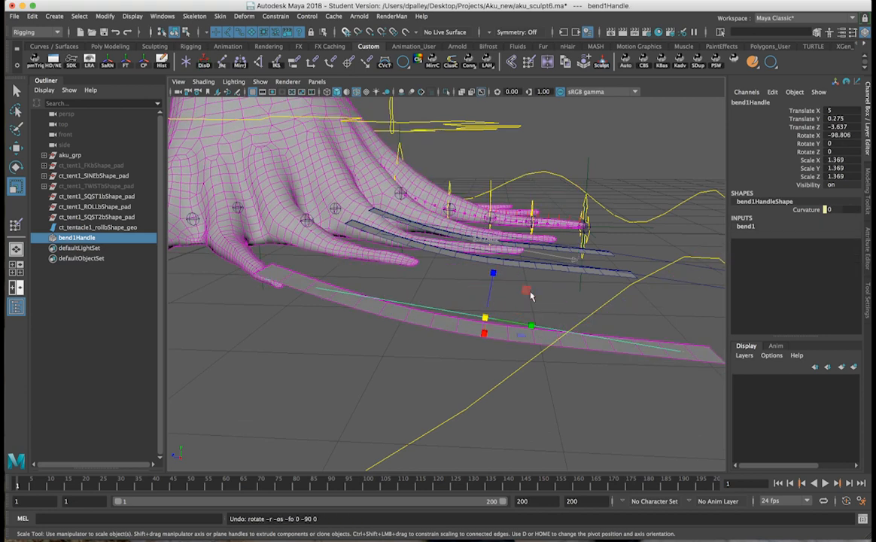
Step: Examine the tentacle's controls and blend-shape ribbons, along with the straightened roll ribbon and its bend handle, from several angles
left_click_drag(448, 150, 439, 161, "alt")
middle_click_drag(463, 187, 443, 256, "alt")
right_click_drag(587, 316, 719, 281, "alt")
middle_click_drag(515, 215, 472, 334, "alt")
right_click_drag(472, 334, 432, 296, "alt")
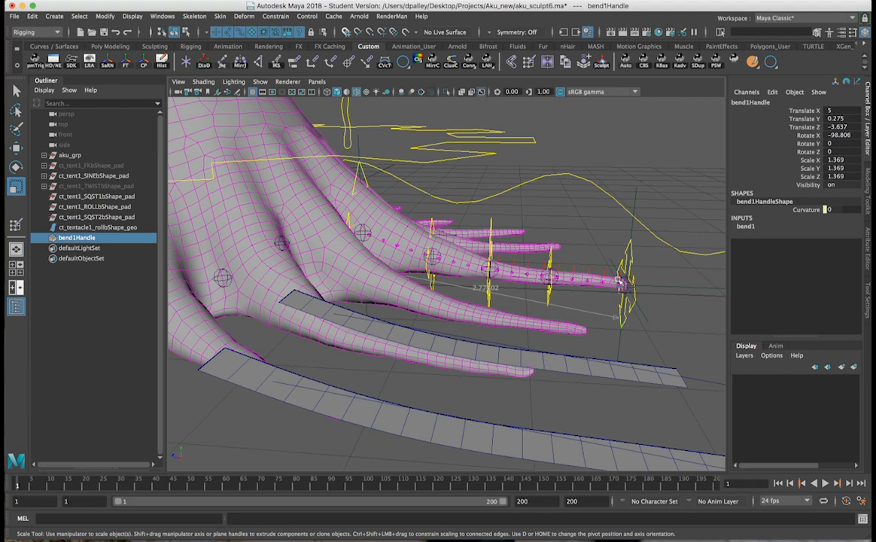
left_click_drag(619, 282, 616, 324, "alt")
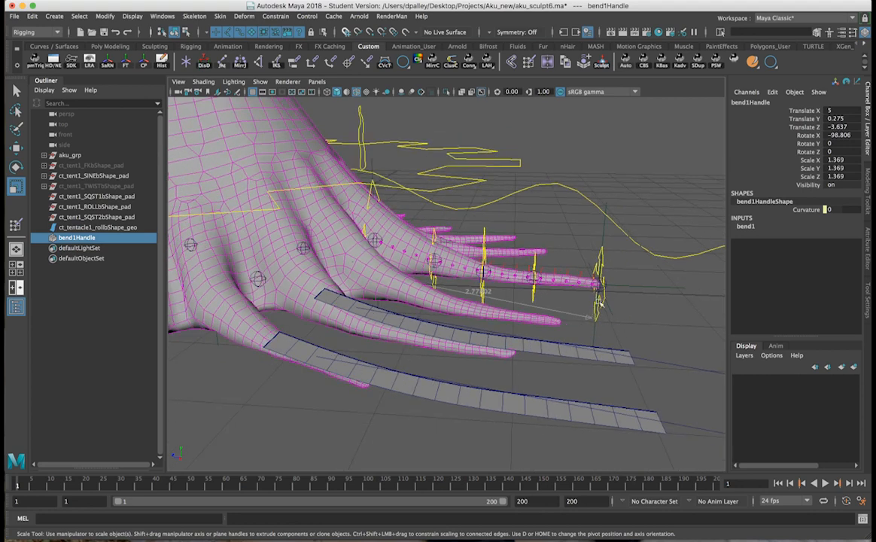
left_click_drag(513, 258, 494, 302, "alt")
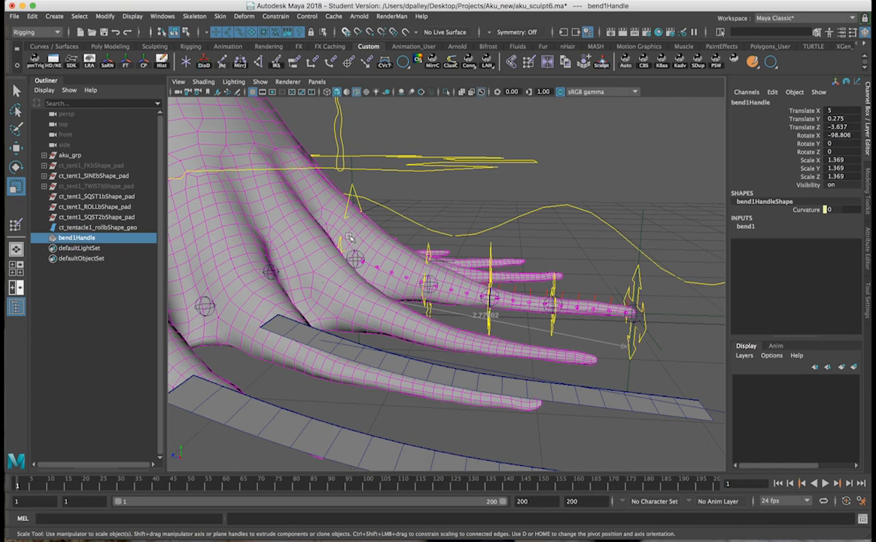
left_click_drag(409, 243, 445, 300, "alt")
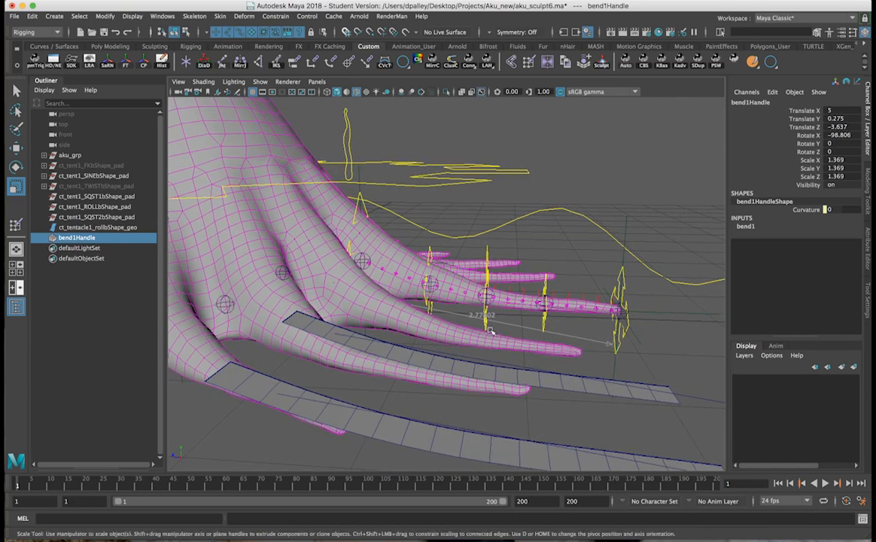
left_click_drag(490, 331, 439, 326, "alt")
left_click_drag(506, 328, 474, 365, "alt")
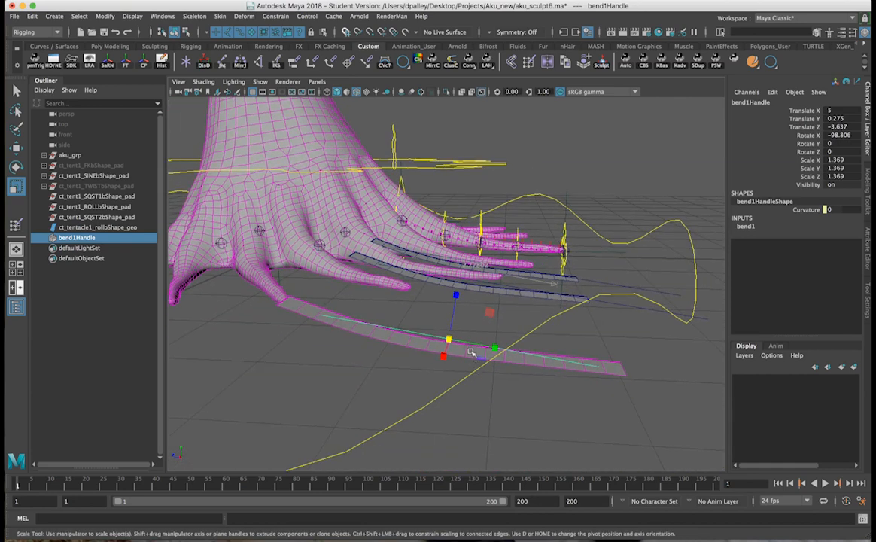
left_click_drag(411, 301, 463, 335, "alt")
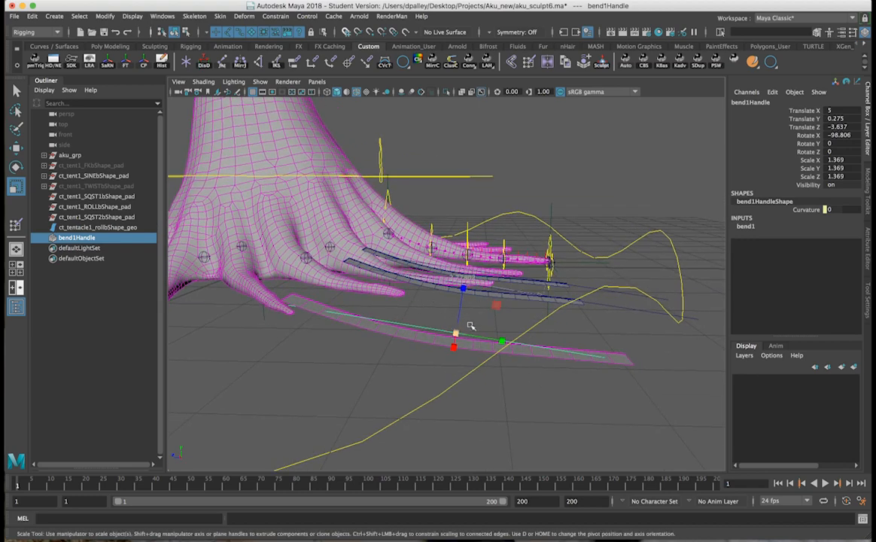
left_click_drag(493, 328, 483, 350, "alt")
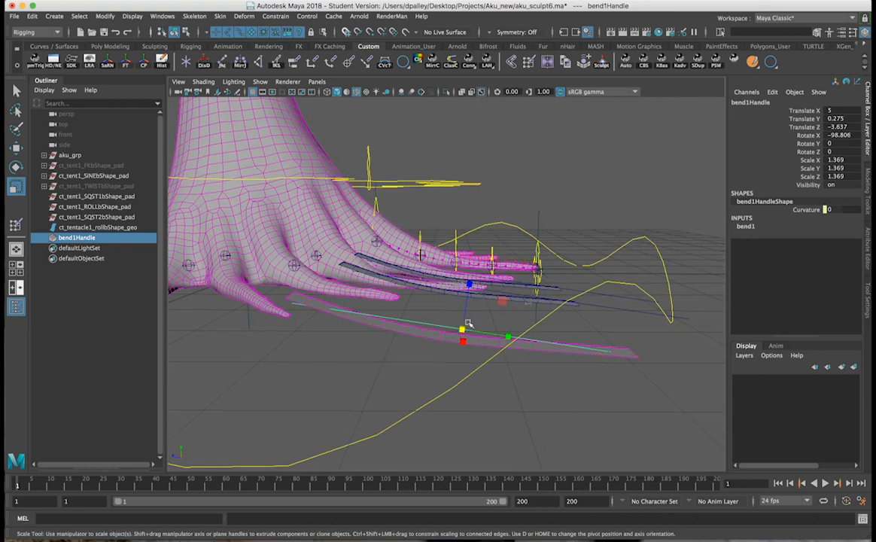
key("w")
left_click_drag(474, 323, 499, 320, "alt")
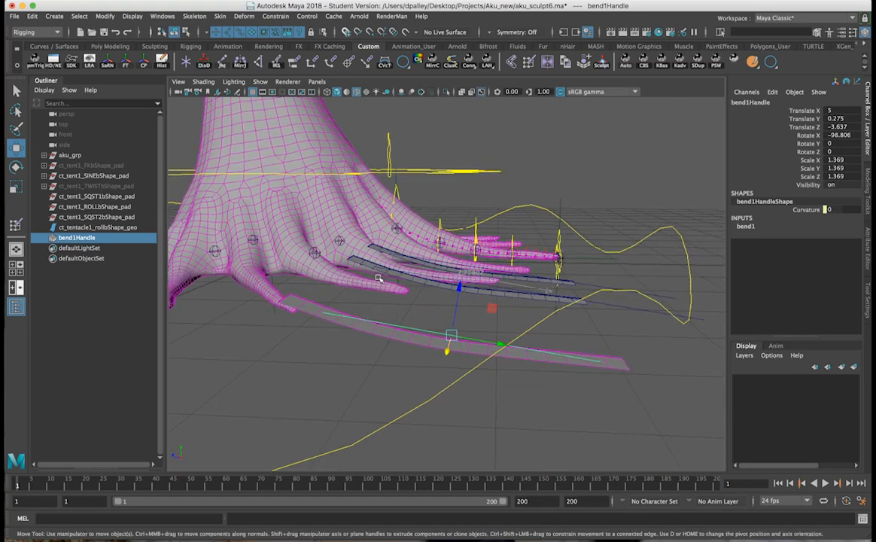
left_click_drag(372, 296, 369, 292, "alt")
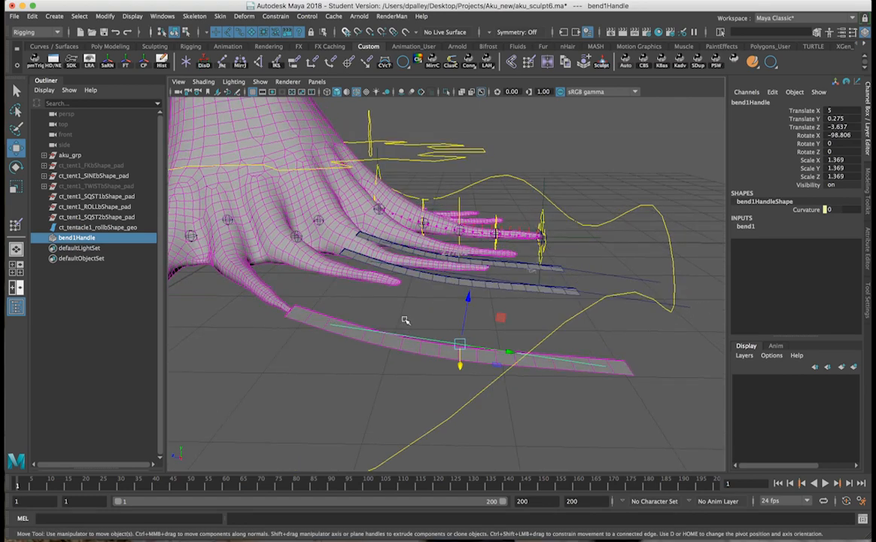
Step: Undo the bend handle's move and rotation and the creation of the bend deformer on the roll ribbon, and clear the selection
left_click_drag(466, 357, 461, 347, "alt")
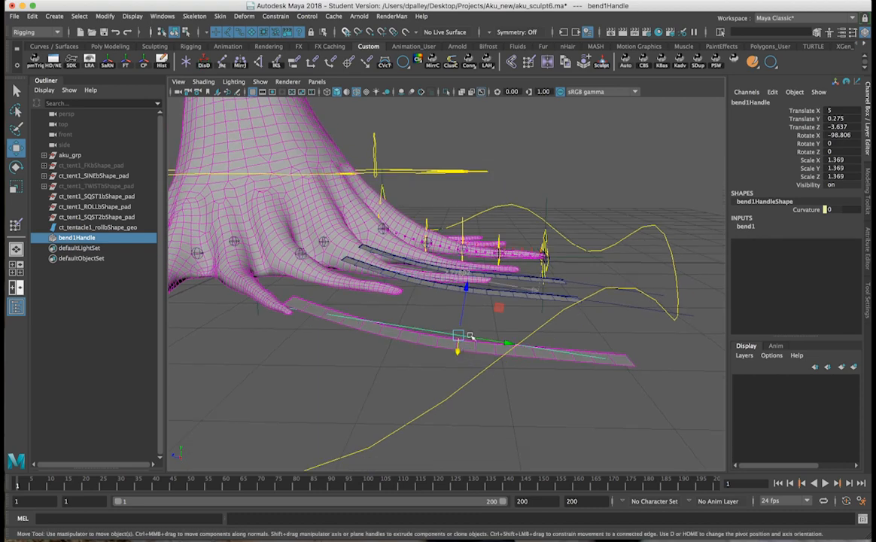
mouse_move(462, 343)
left_mouse_down("alt")
mouse_move(459, 325)
mouse_move(462, 337)
mouse_move(444, 345)
left_mouse_up("alt")
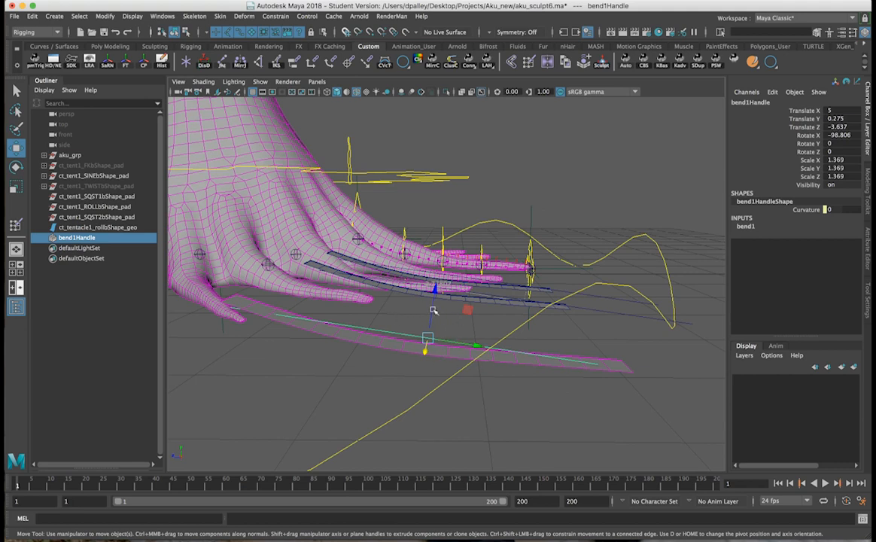
key("ctrl+z")
key("ctrl+z")
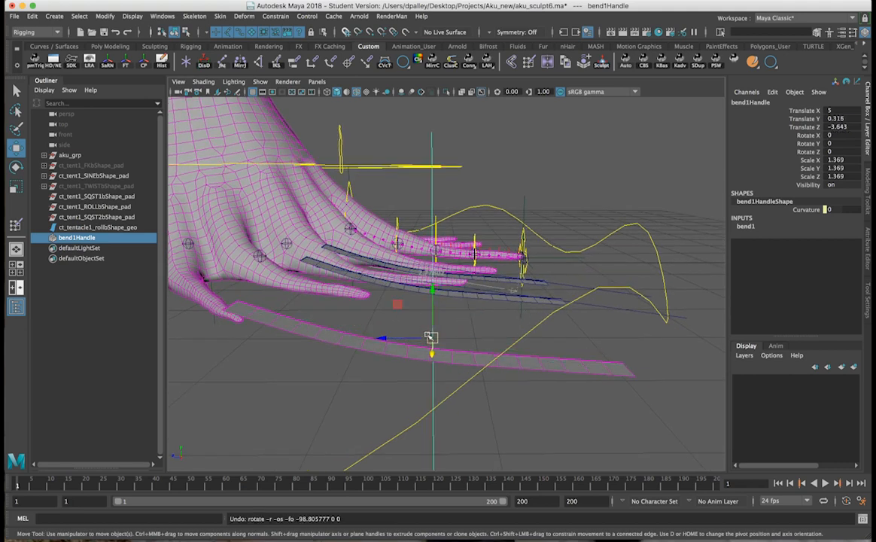
key("ctrl+z")
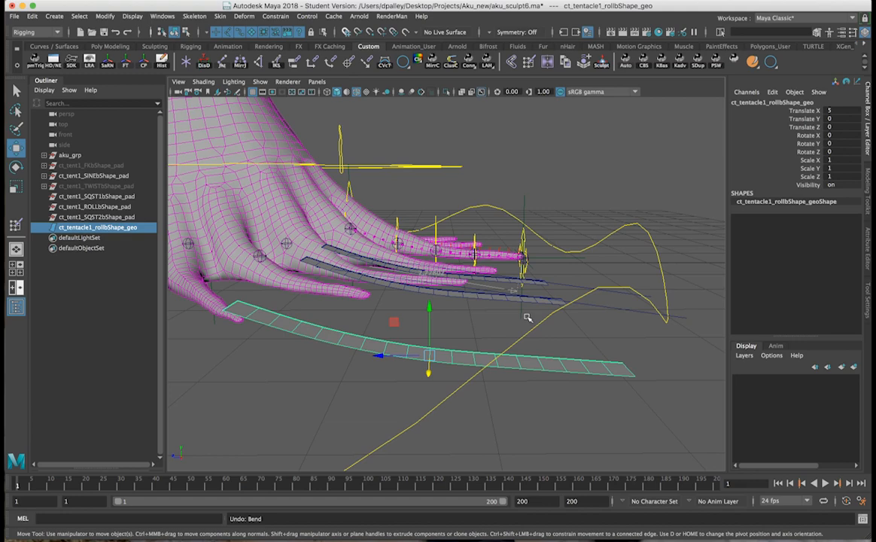
left_click_drag(527, 319, 489, 324, "alt")
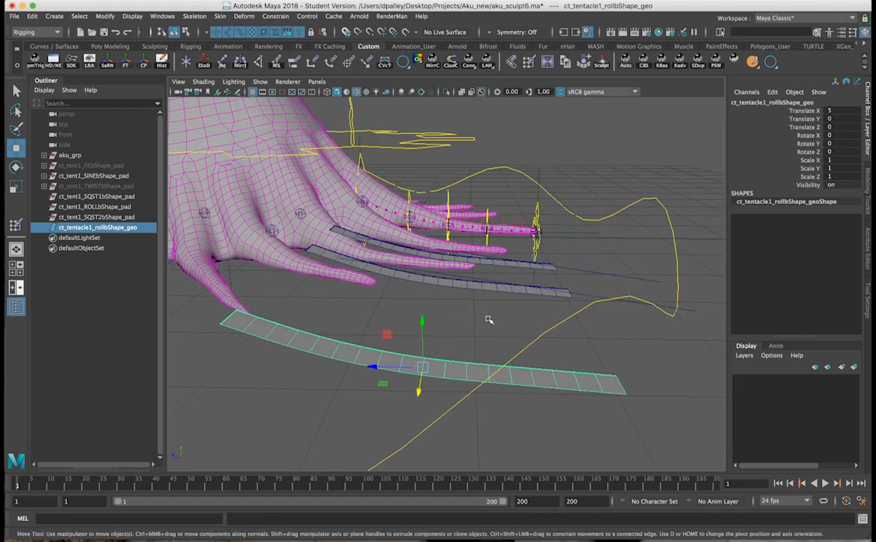
left_click(489, 323)
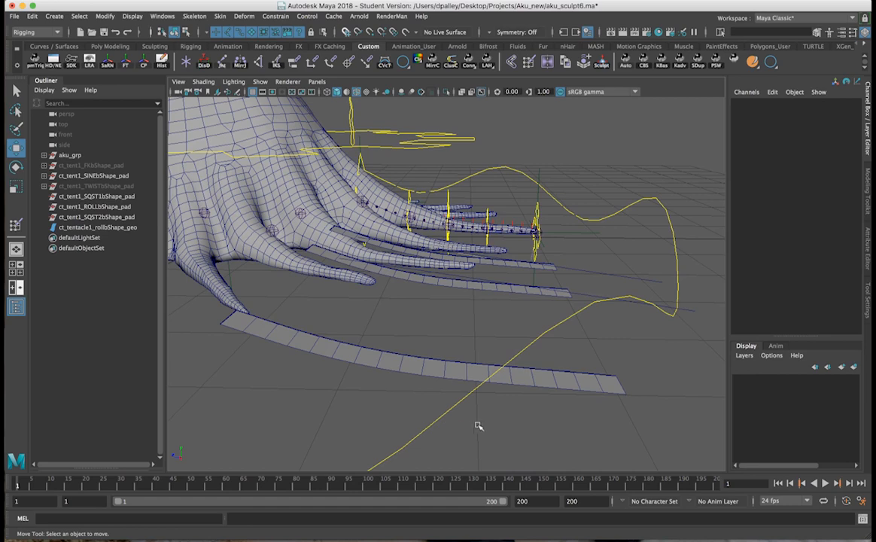
Step: Examine the roll ribbon beside the tentacles and the existing rig controls from several angles
left_click_drag(482, 425, 330, 374, "alt")
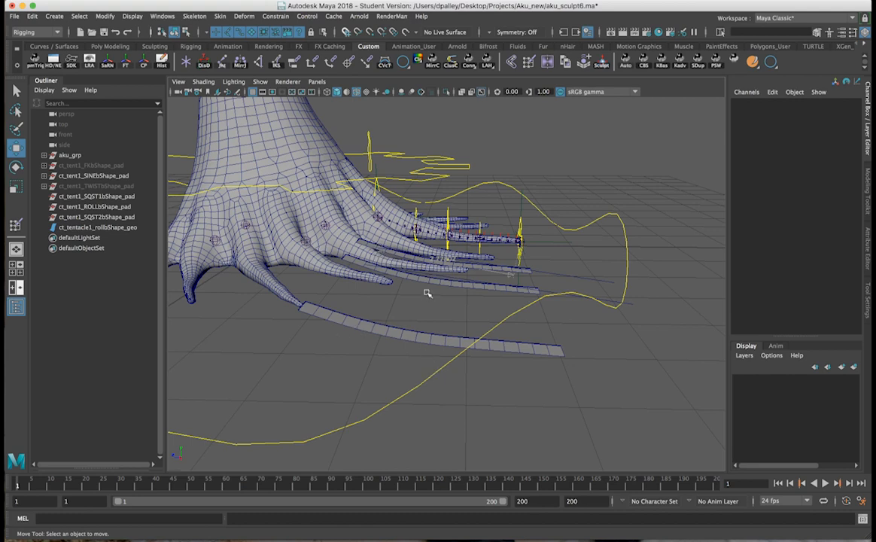
left_click_drag(395, 292, 383, 327, "alt")
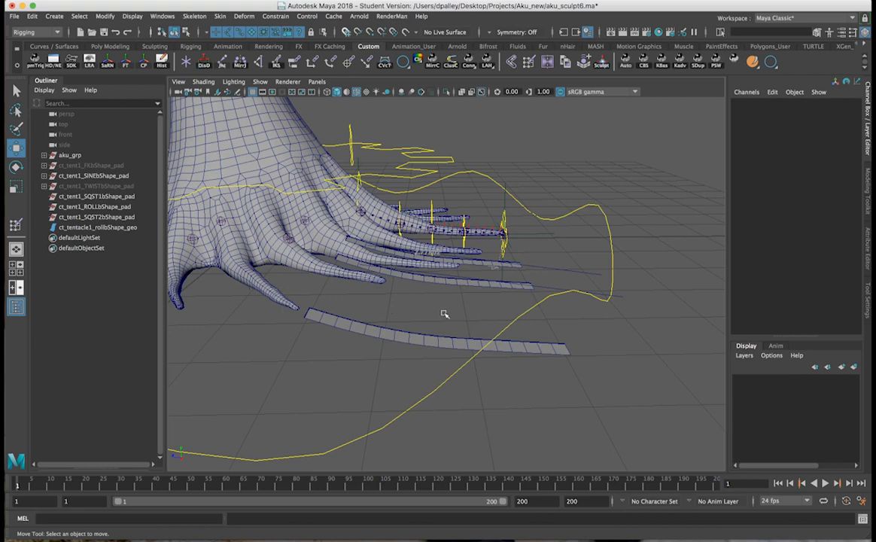
left_click_drag(448, 314, 356, 180, "alt")
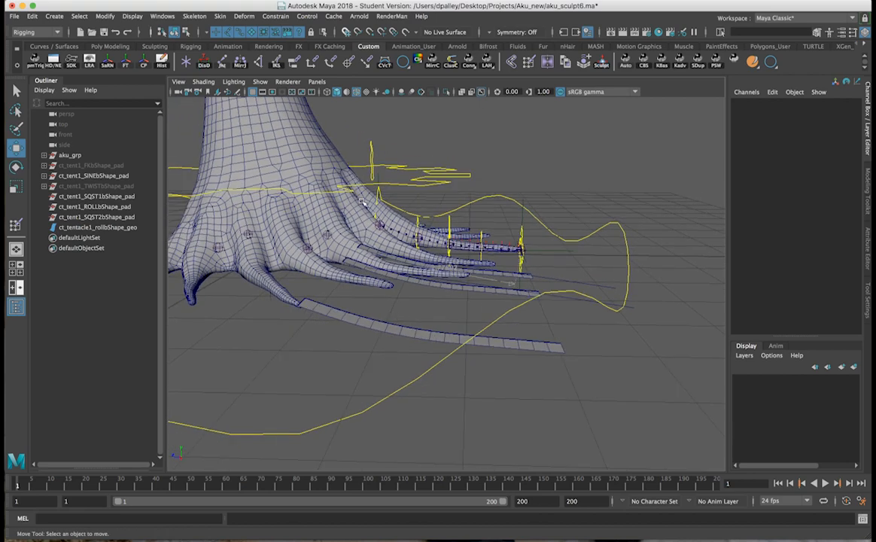
left_click_drag(364, 231, 463, 331, "alt")
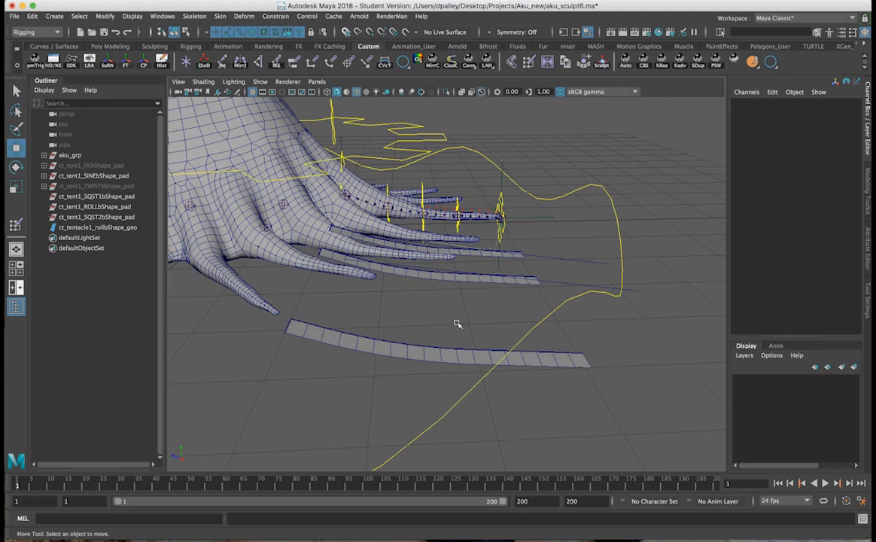
left_click_drag(454, 322, 429, 320, "alt")
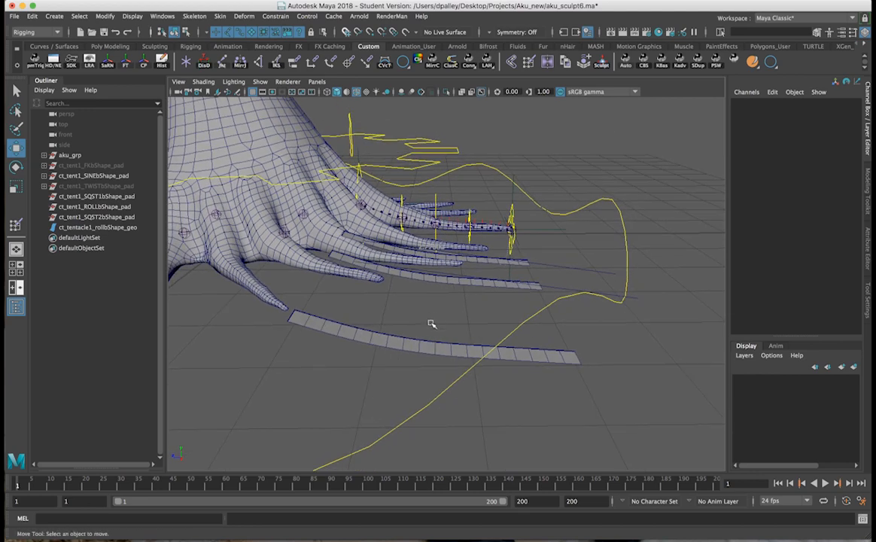
left_click_drag(417, 315, 421, 333, "alt")
middle_click_drag(421, 332, 421, 305, "alt")
right_click_drag(421, 305, 340, 274, "alt")
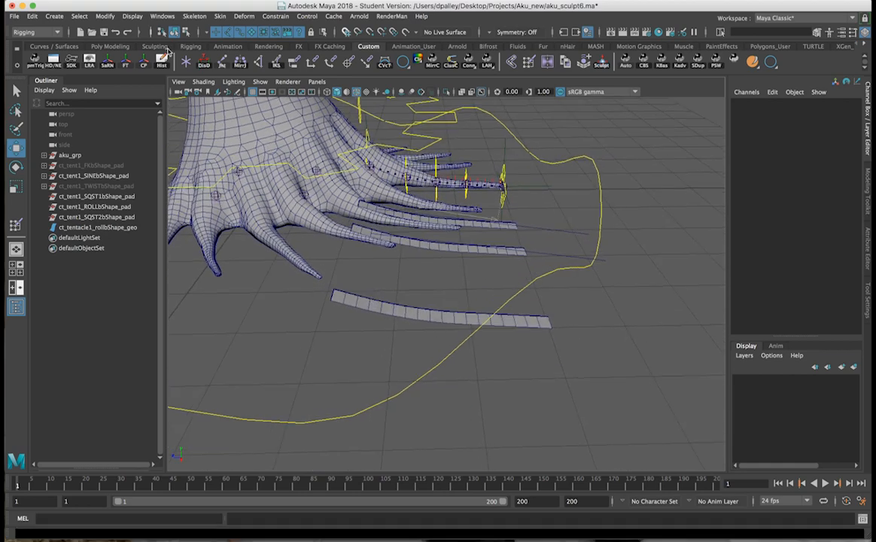
Step: Draw a 19-joint chain along the near edge of the roll ribbon, placing one joint at each division from the body end to the tip
left_click(223, 63)
left_click_drag(365, 292, 382, 298, "alt")
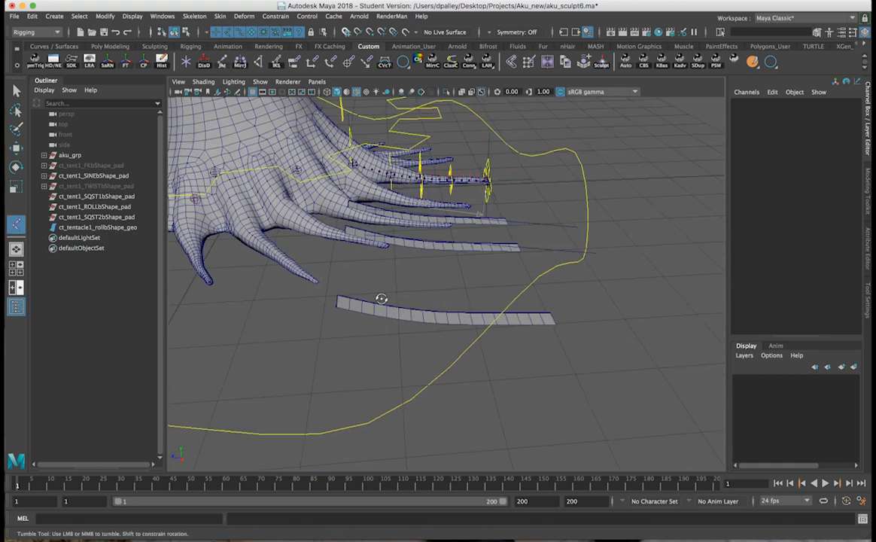
right_click_drag(382, 297, 431, 315, "alt")
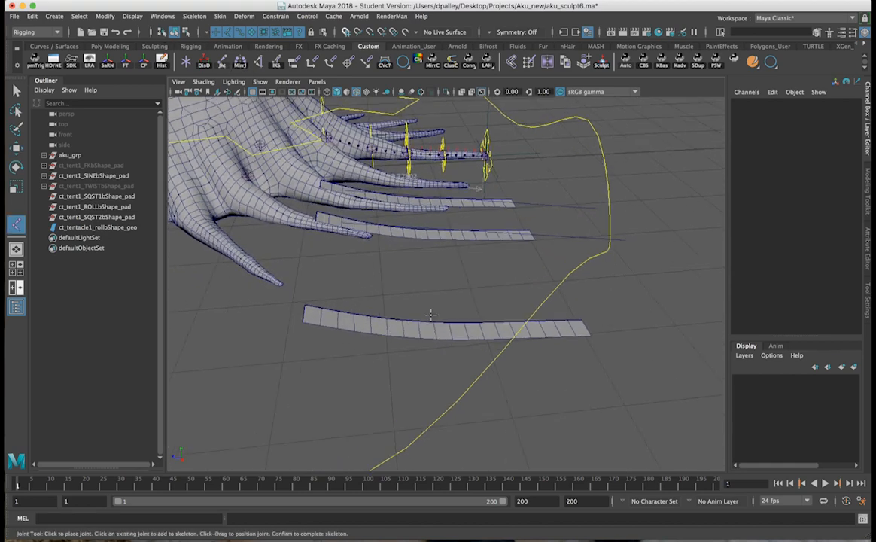
left_click(302, 323)
left_click(319, 326)
left_click(333, 328)
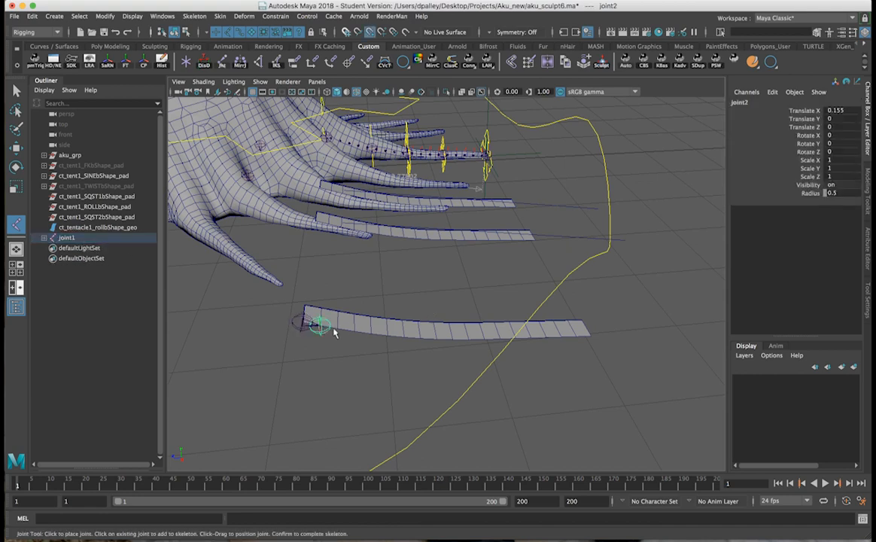
left_click(370, 337)
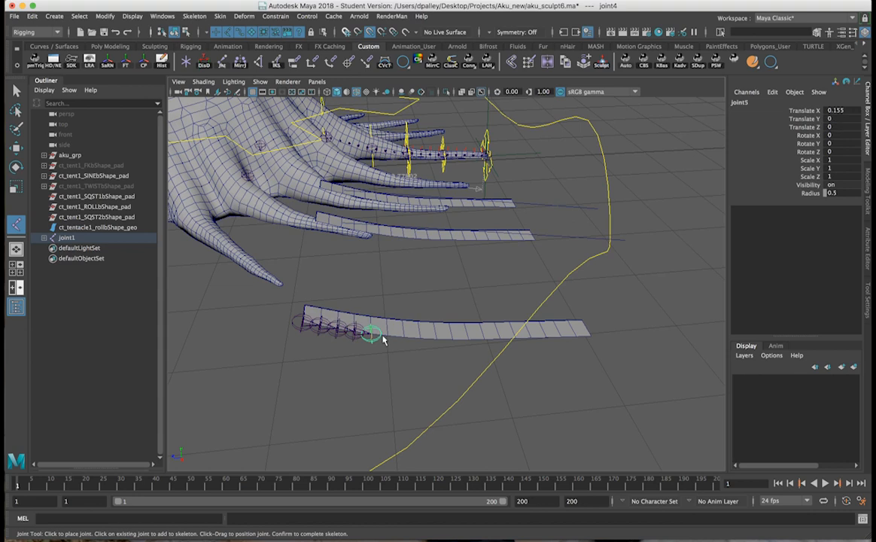
left_click(387, 339)
left_click(405, 340)
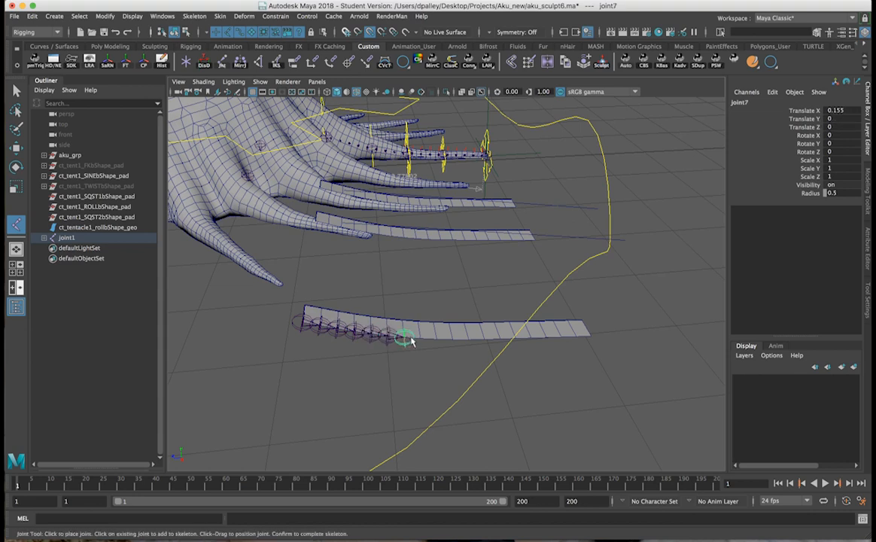
left_click(420, 340)
left_click(436, 341)
left_click(452, 341)
left_click(467, 341)
left_click(484, 341)
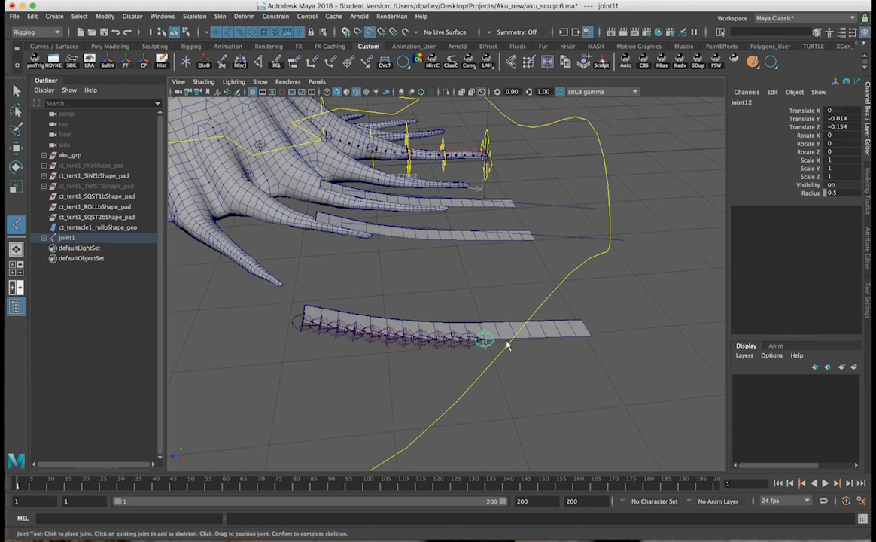
left_click(500, 341)
left_click(517, 341)
left_click(532, 341)
left_click(547, 342)
left_click(563, 341)
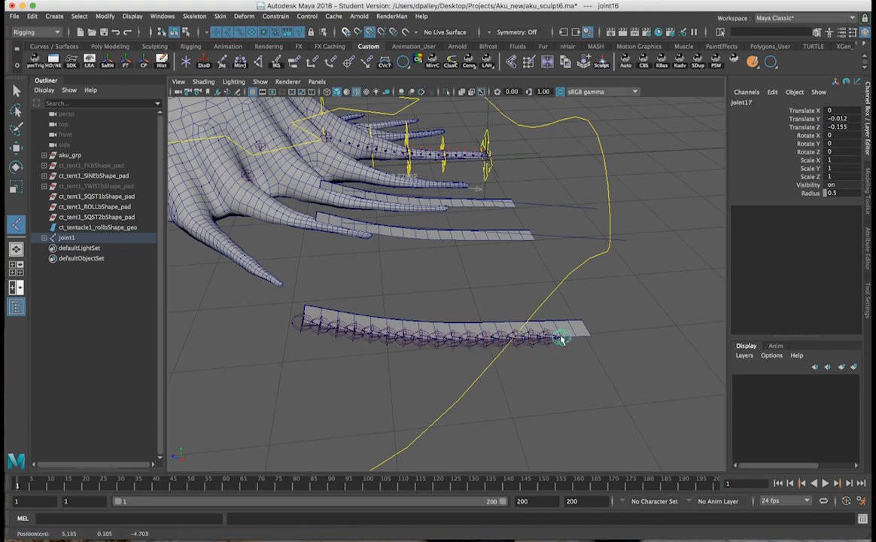
left_click(577, 340)
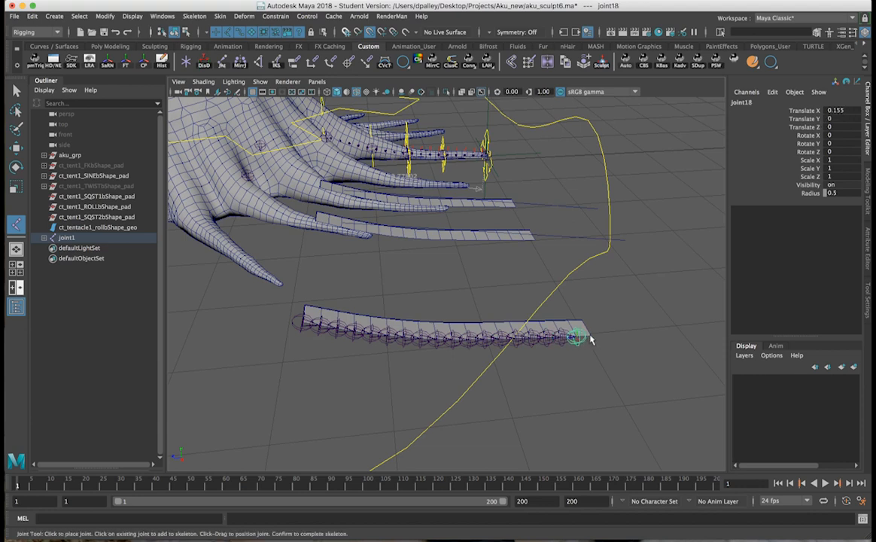
left_click(592, 335)
key("Return")
key("w")
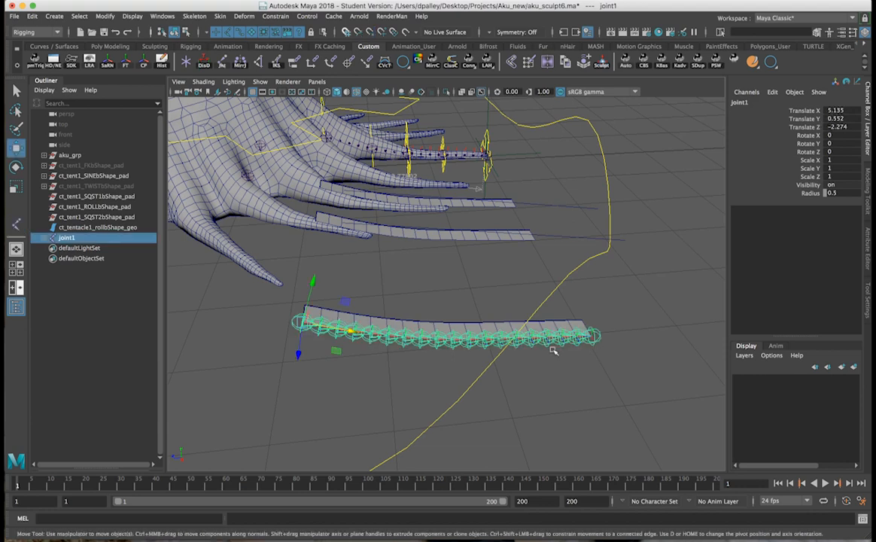
Step: Set the radius of all the joints in the new chain, joint1 through joint19, to 0.1
left_click(43, 237, "shift")
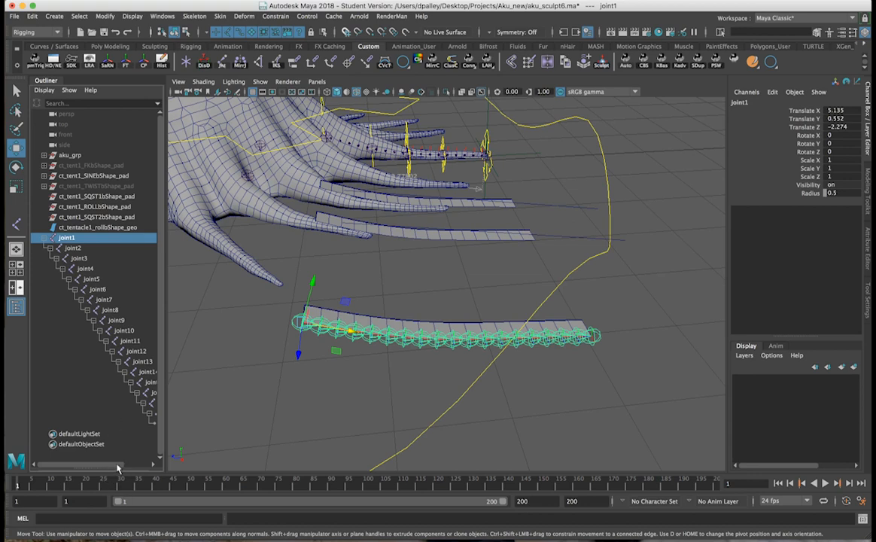
left_click_drag(118, 464, 148, 465)
left_click(143, 424, "shift")
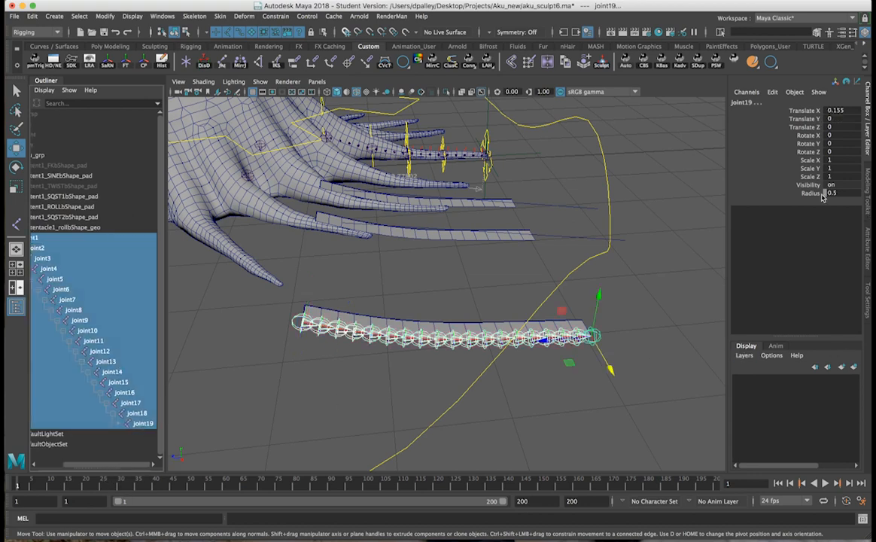
type("0.1")
key("Return")
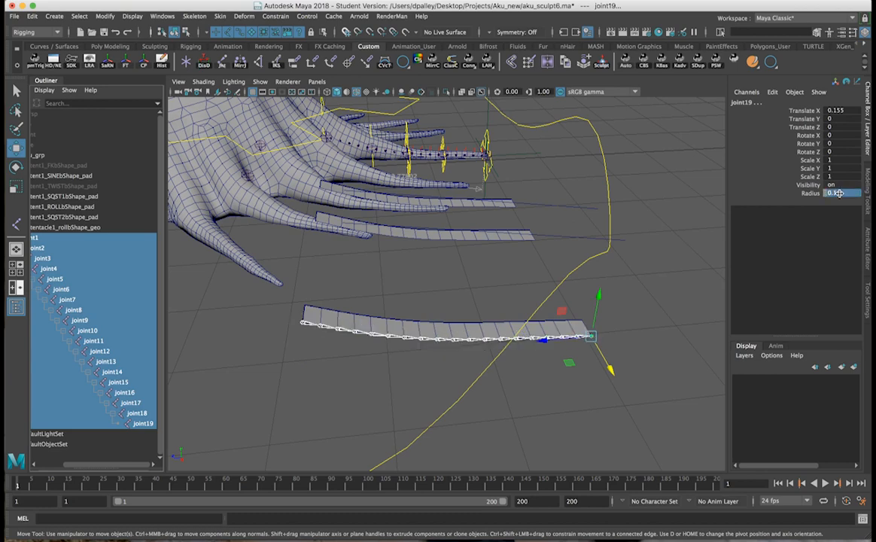
Step: Centre the joint chain across the ribbon's width by setting the root joint's Translate X to 5
left_click(301, 326)
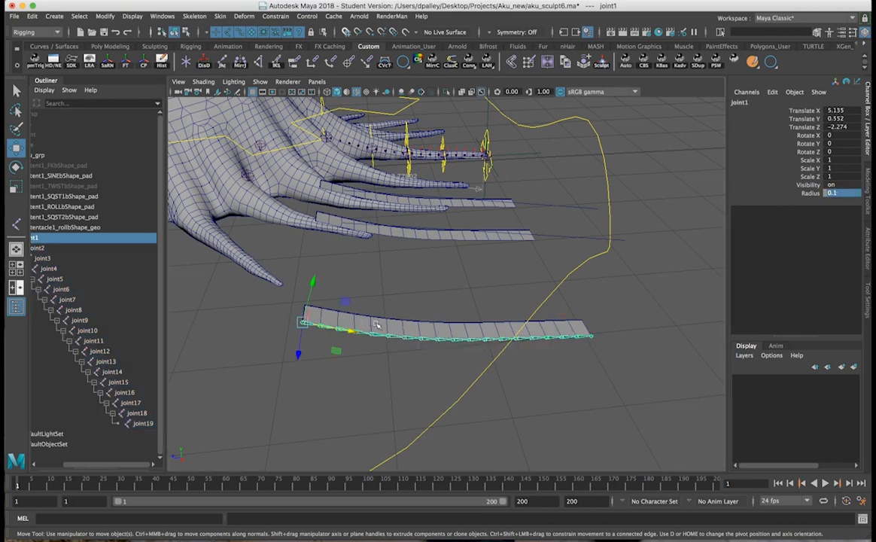
left_click_drag(378, 323, 247, 319, "alt")
left_click(838, 109)
type("5")
key("Return")
left_click_drag(456, 181, 491, 225, "alt")
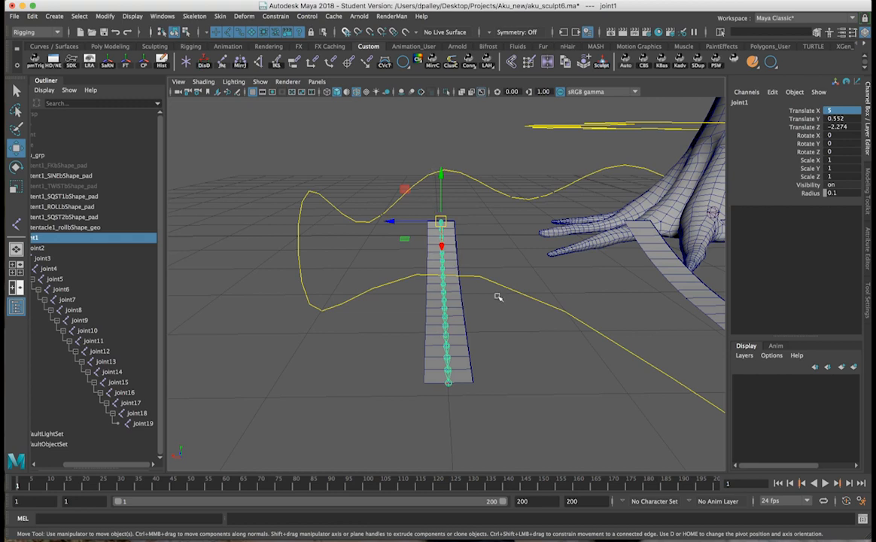
left_click_drag(445, 295, 600, 248, "alt")
left_click_drag(354, 214, 397, 256, "alt")
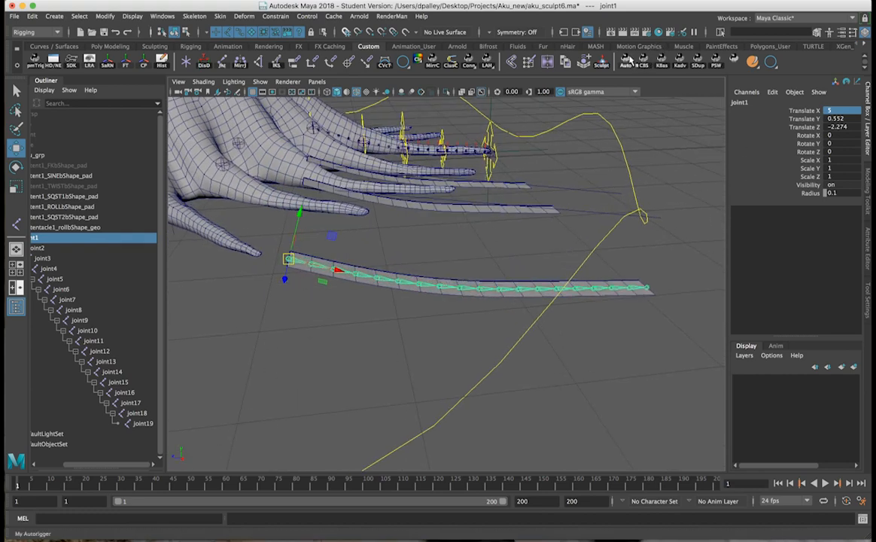
Step: Rename the whole joint chain with the autorigger's renamer, using orientation ct and part name tent1_Roll
left_click(630, 61)
left_click_drag(423, 220, 399, 241, "alt")
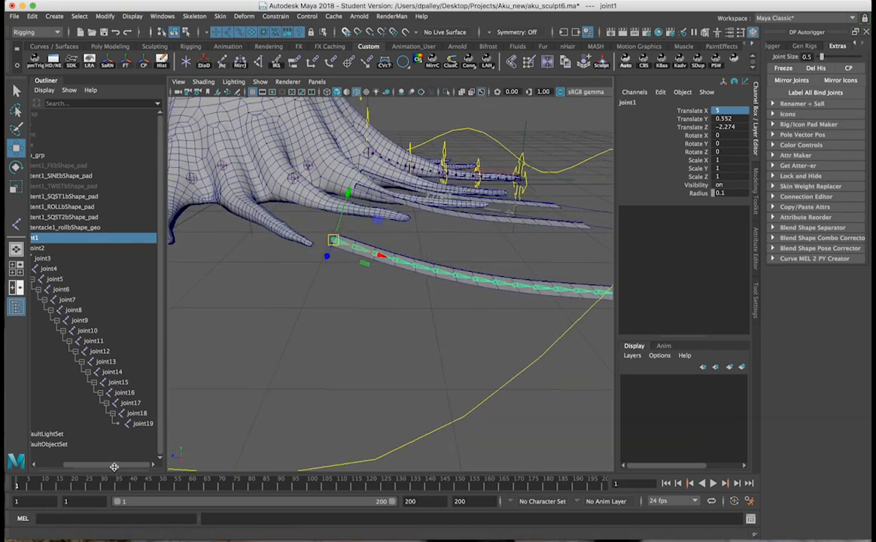
left_click_drag(114, 467, 79, 467)
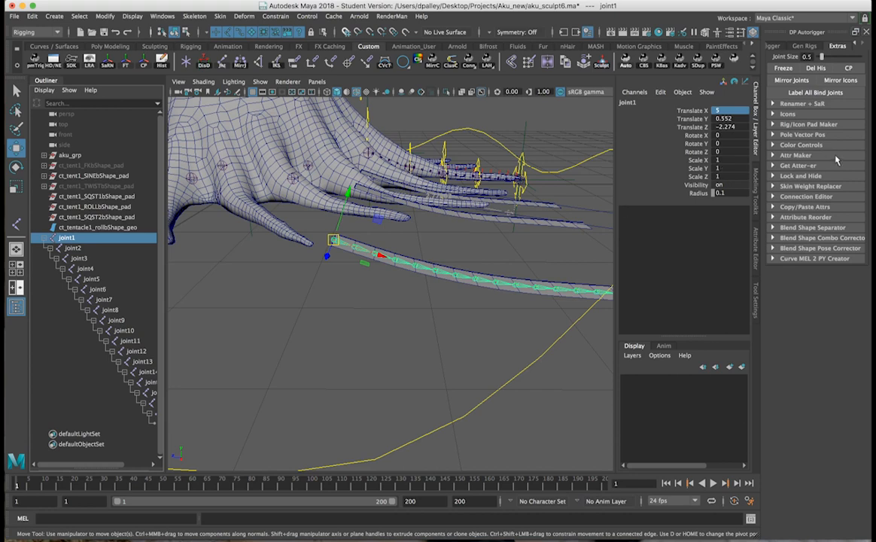
left_click(820, 105)
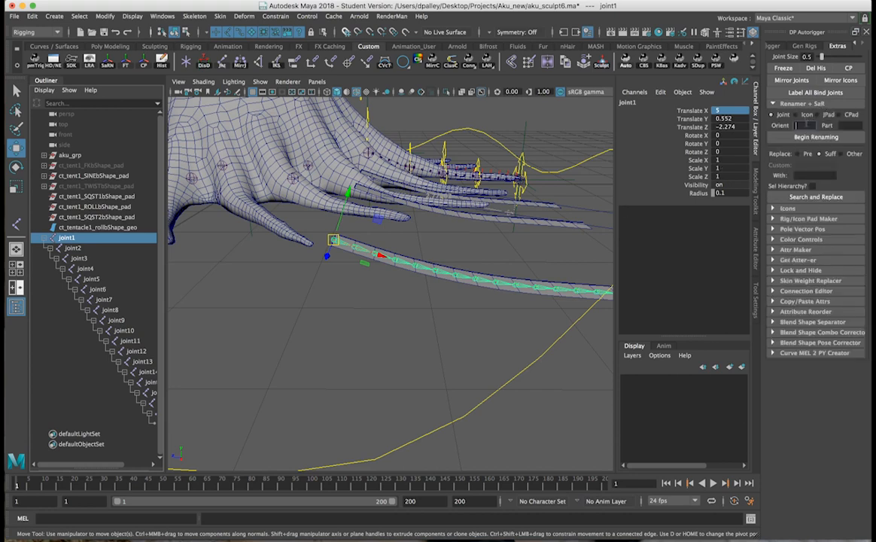
key("Tab")
type("tent1_R")
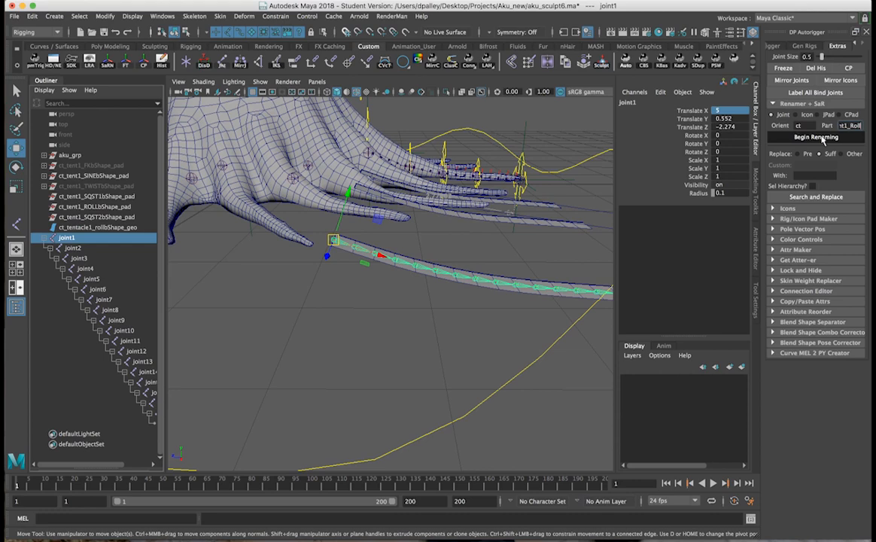
left_click(816, 137)
left_click_drag(164, 244, 274, 244)
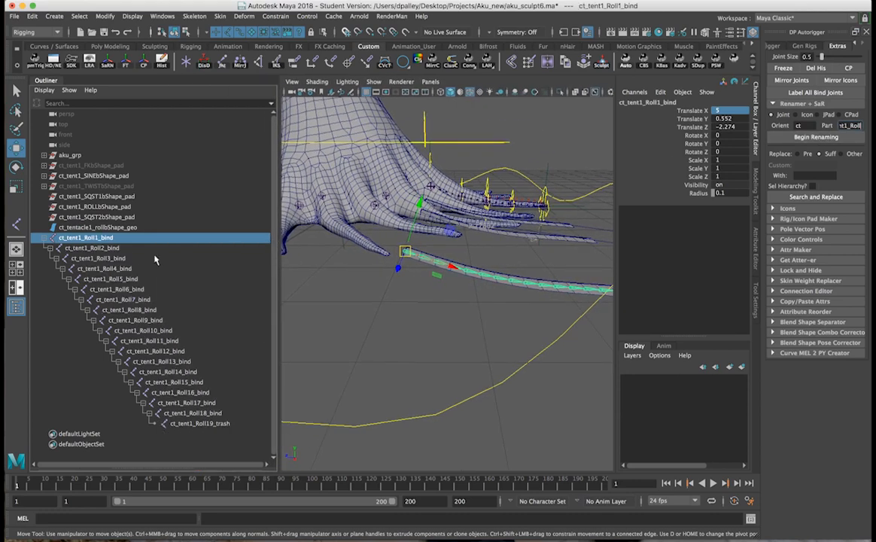
Step: Rename the chain's end joint as ct_tent1_Roll19_waste
double_click(202, 424)
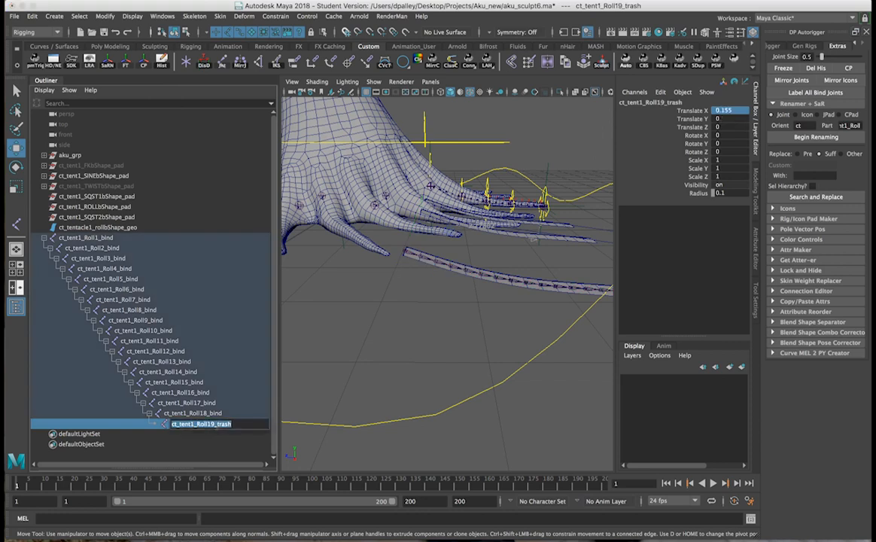
left_click_drag(232, 424, 216, 424)
type("waste")
key("Return")
Step: Search and replace "_bind" with "_waste" in the names of the selected joints, ct_tent1_Roll1_bind through ct_tent1_Roll18_bind
left_click_drag(200, 415, 145, 246)
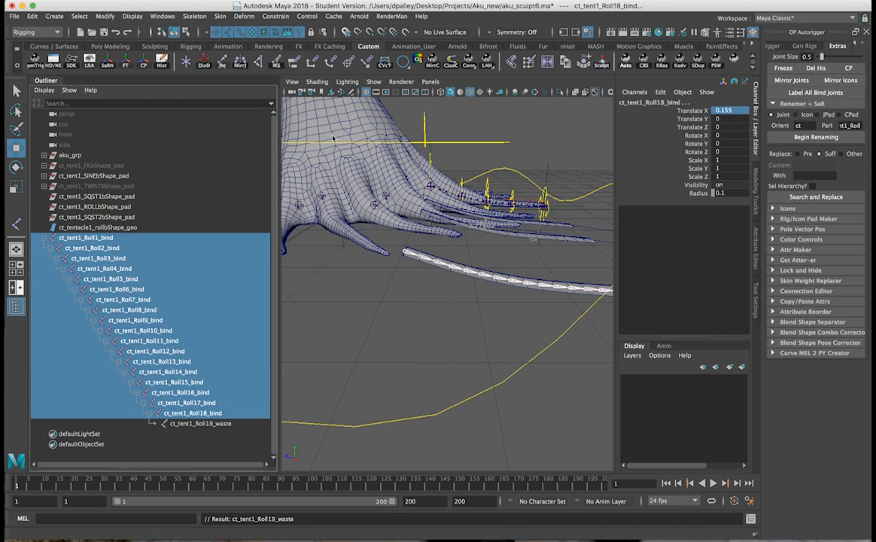
left_click(108, 65)
left_click_drag(214, 58, 505, 122)
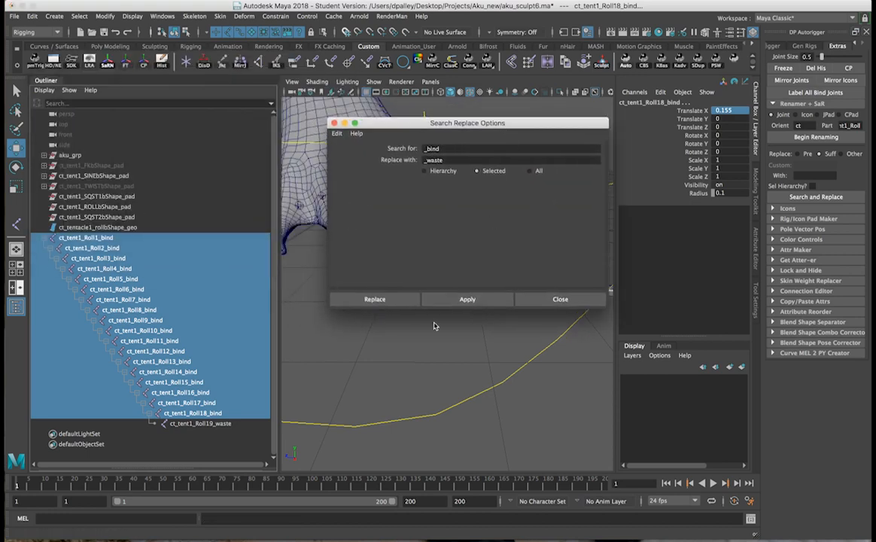
left_click(374, 299)
left_click(96, 268)
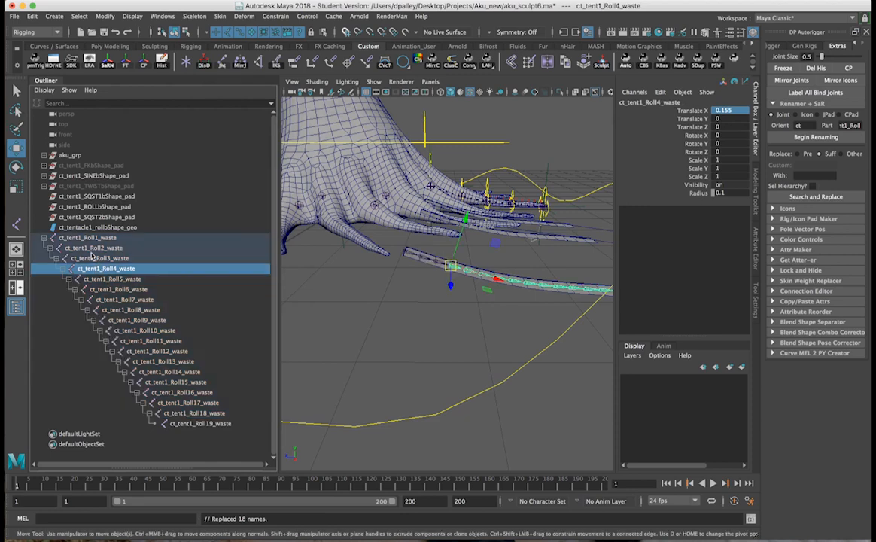
left_click(45, 239)
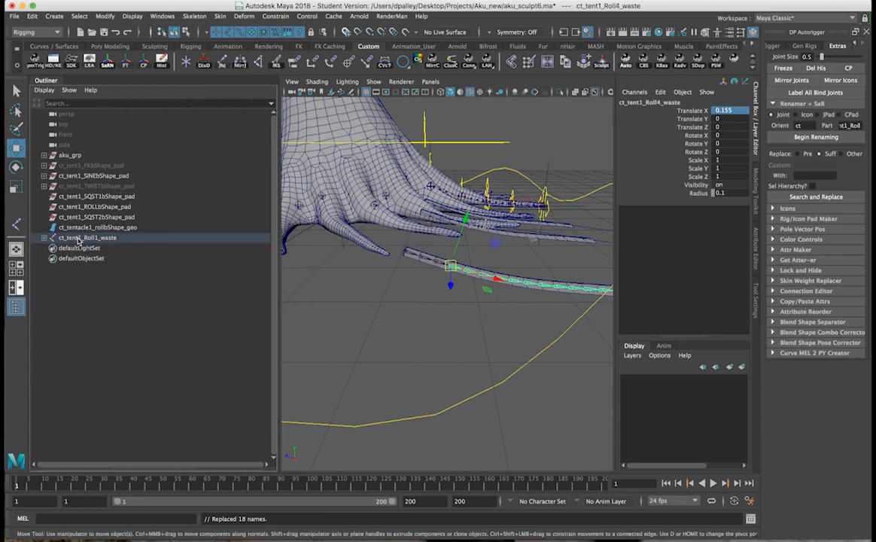
Step: Bind the ct_tentacle1_rollbShape_geo ribbon to the joints ct_tent1_Roll1_waste through ct_tent1_Roll18_waste, using the Selected joints option
left_click(83, 238)
key("f")
mouse_move(435, 321)
left_mouse_down("alt")
mouse_move(546, 319)
mouse_move(479, 305)
mouse_move(544, 307)
mouse_move(435, 311)
left_mouse_up("alt")
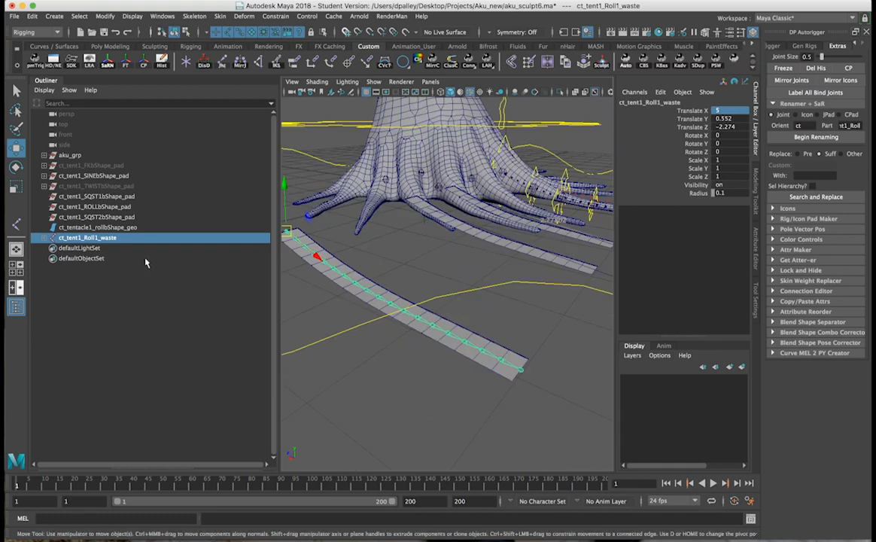
left_click(44, 237, "shift")
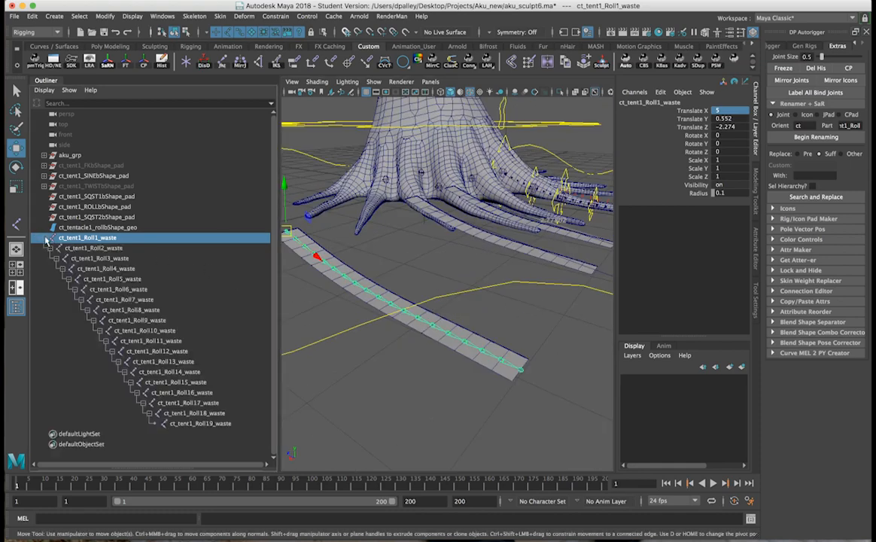
left_click(195, 414, "shift")
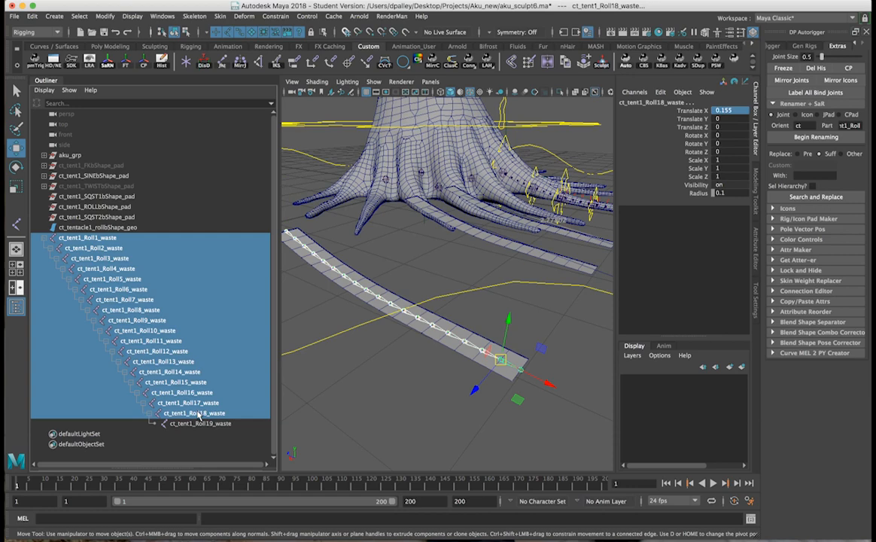
left_click_drag(362, 416, 409, 405, "alt")
middle_click_drag(410, 406, 419, 404, "alt")
left_click(397, 332, "shift")
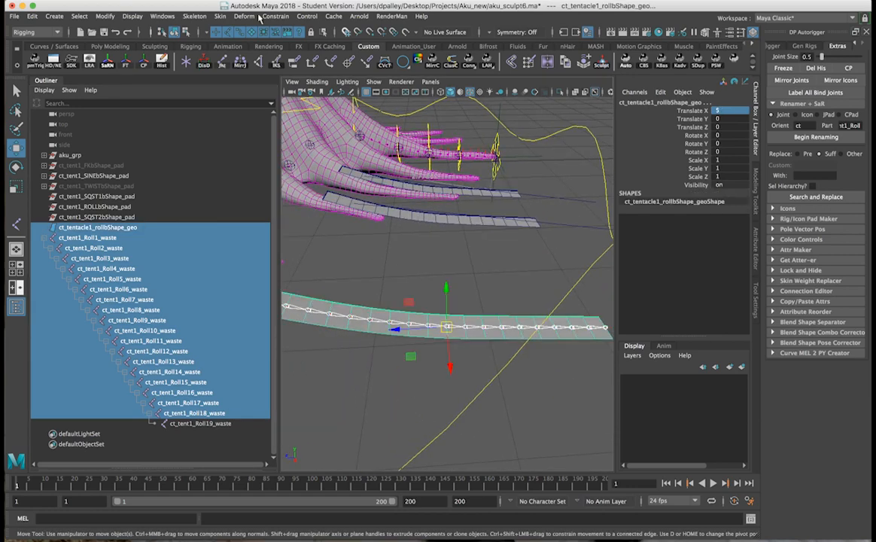
left_click(219, 17)
left_click(324, 40)
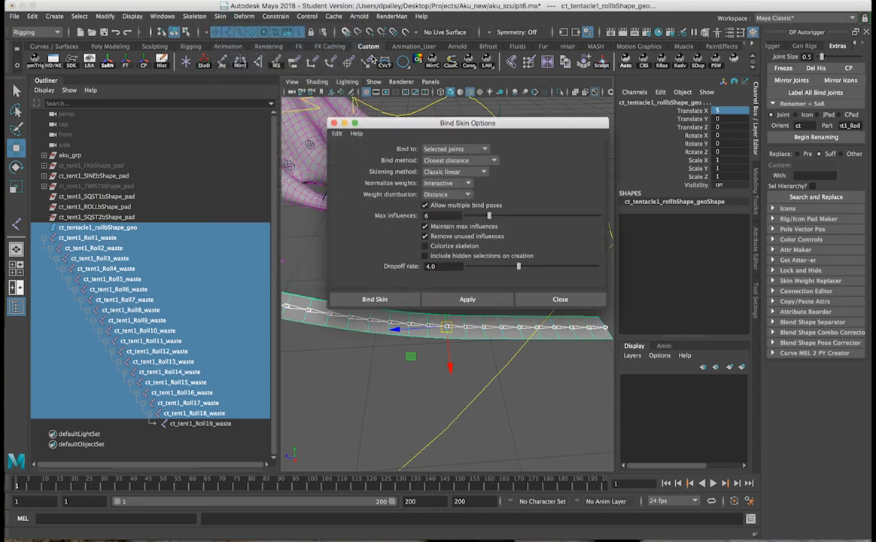
left_click(381, 300)
Step: Test the ribbon's curl by rotating joints Roll1 through Roll18 together about -16 degrees in Z, and undo the rotation
left_click_drag(463, 314, 161, 236, "alt")
left_click_drag(286, 298, 268, 271, "alt")
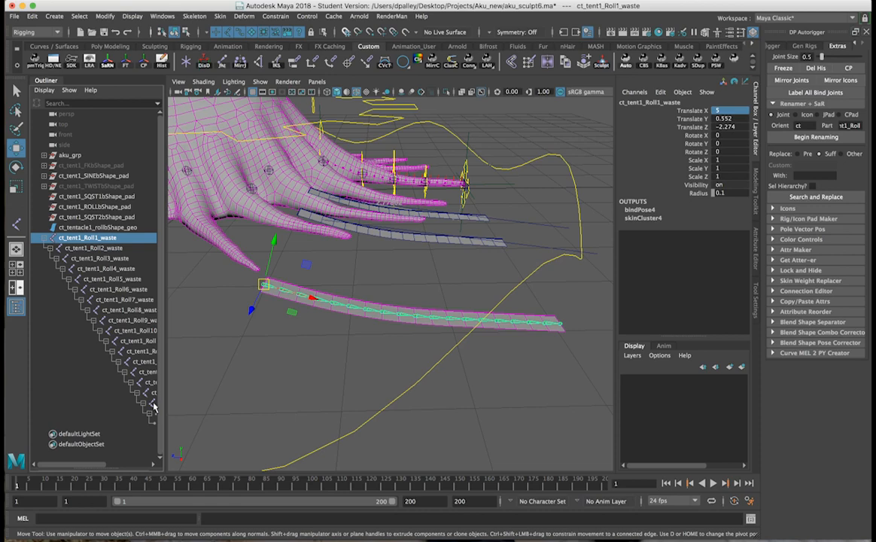
left_click_drag(100, 463, 130, 463)
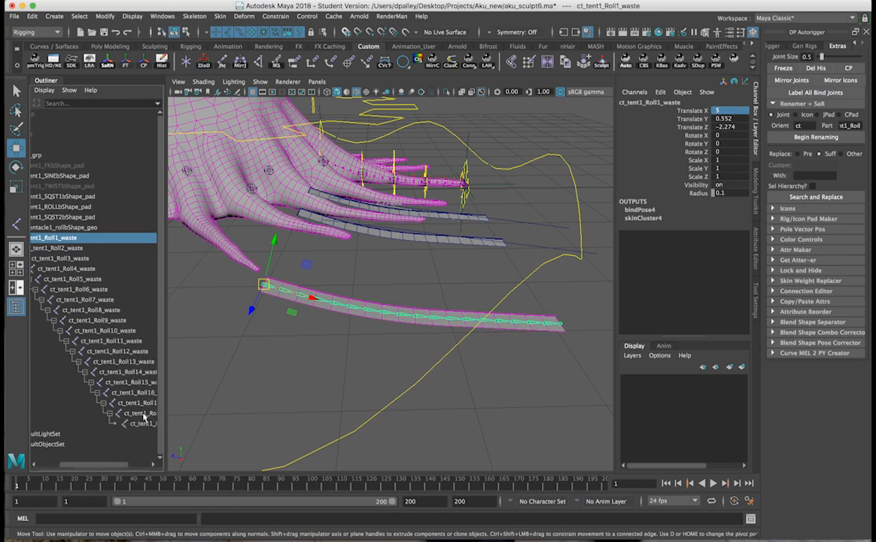
left_click(142, 414, "shift")
key("e")
mouse_move(551, 282)
left_mouse_down()
mouse_move(515, 275)
mouse_move(561, 283)
mouse_move(491, 271)
mouse_move(559, 283)
left_mouse_up()
key("z")
left_click_drag(482, 282, 413, 288, "alt")
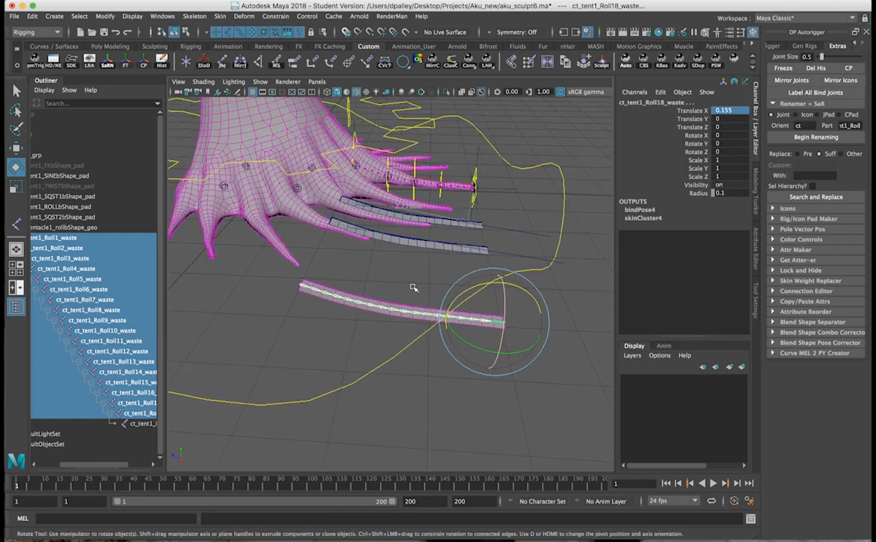
left_click(468, 266)
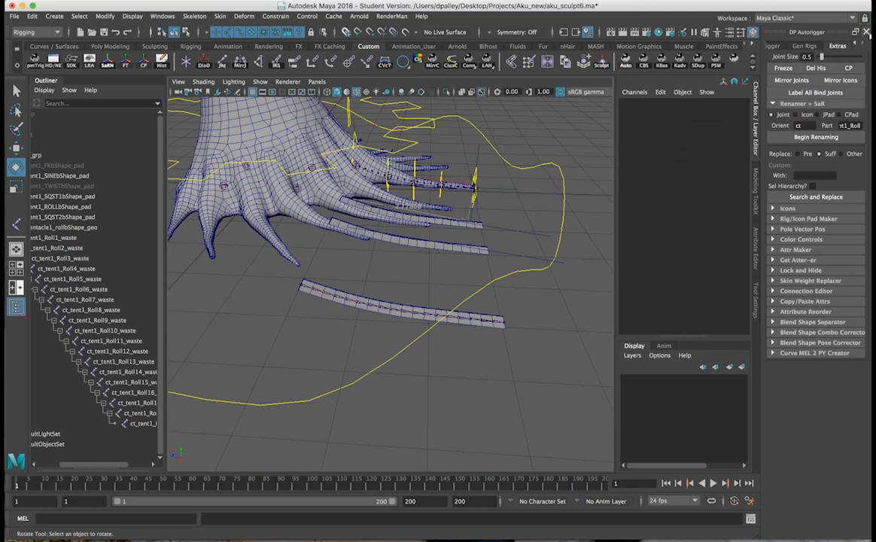
Step: Delete the existing Roll attribute from the ct_tent1_indiv_icon control
left_click_drag(465, 196, 425, 239, "alt")
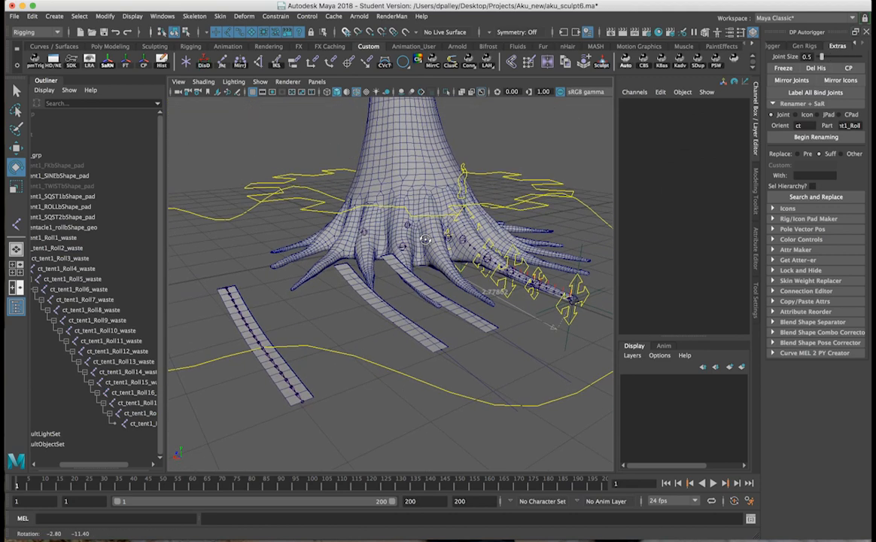
left_click(466, 177)
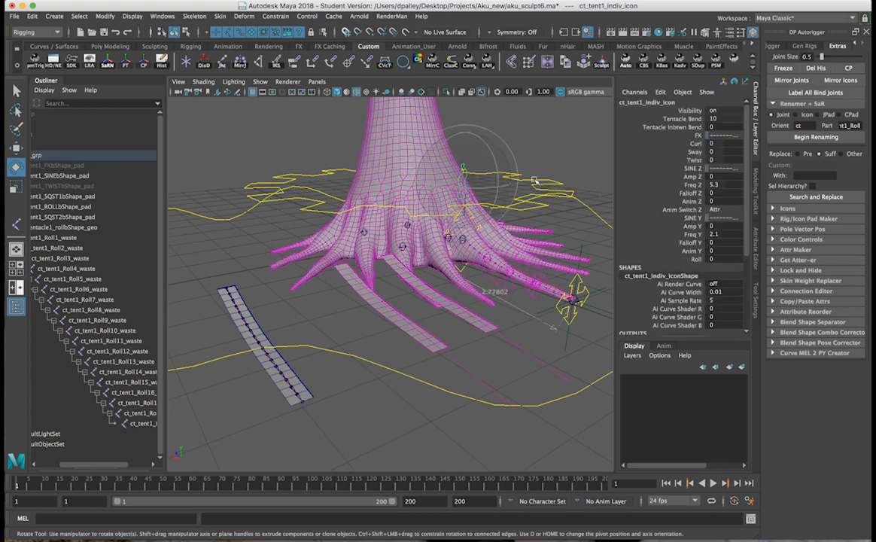
left_click(698, 259)
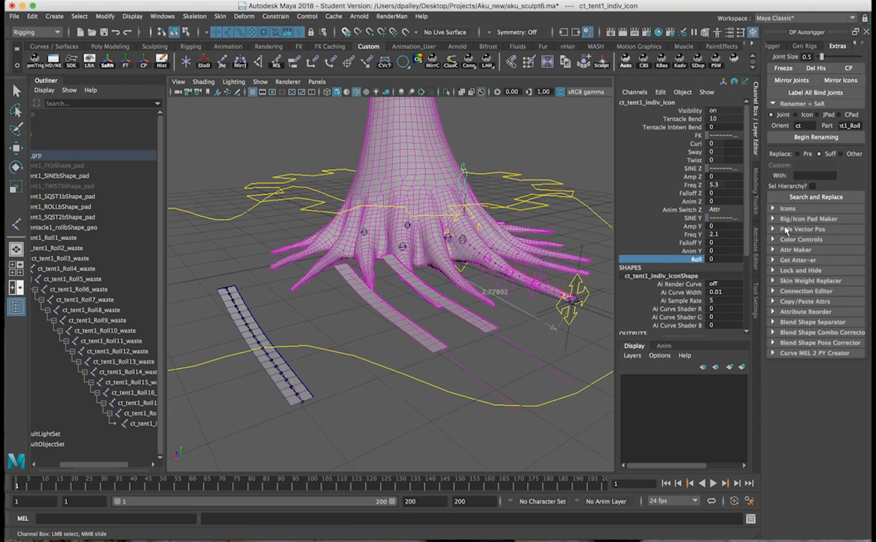
left_click(661, 92)
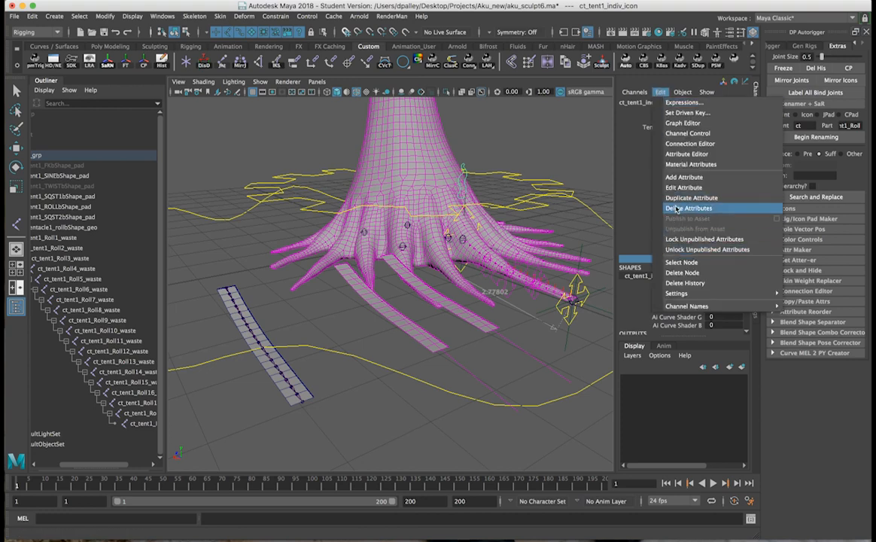
left_click(677, 208)
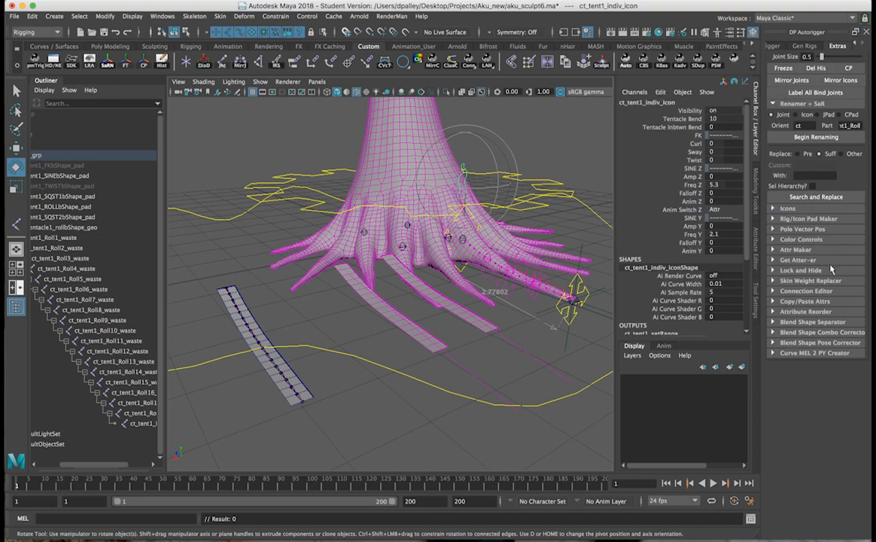
Step: Try to add a separator attribute named Roll to ct_tent1_indiv_icon with the autorigger's Attr Maker
left_click(818, 250)
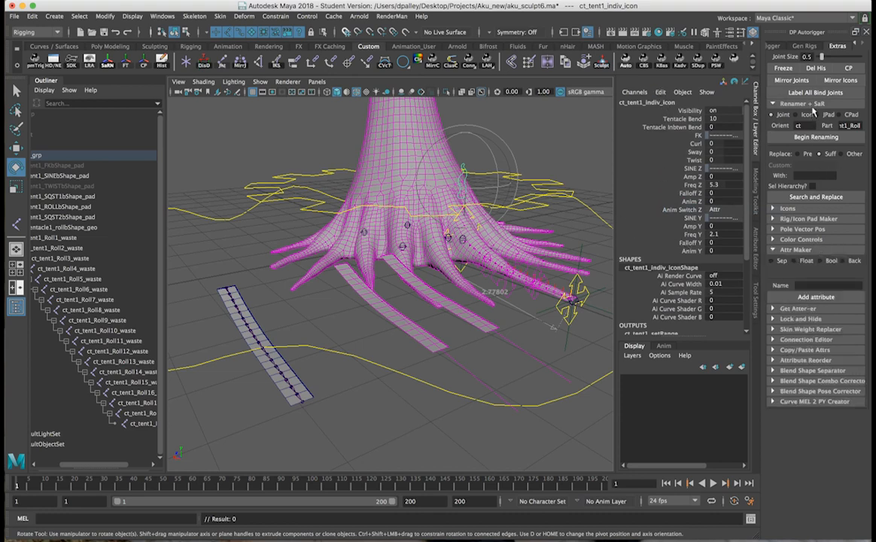
left_click(812, 107)
left_click(813, 190)
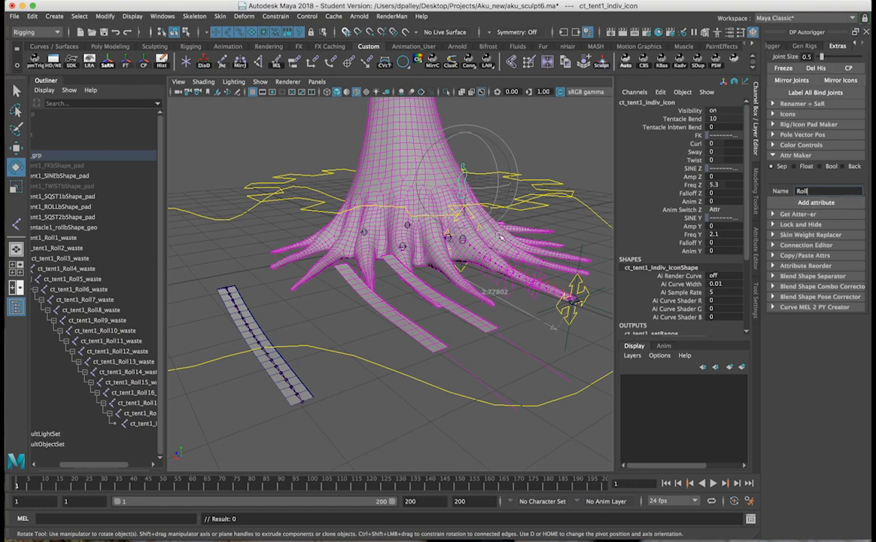
left_click_drag(498, 232, 513, 232, "alt")
left_click(513, 232)
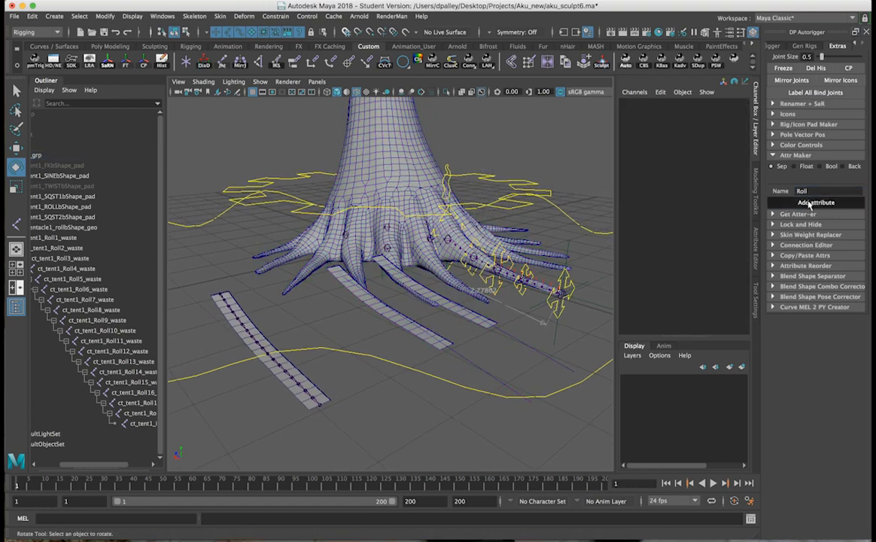
left_click(454, 183)
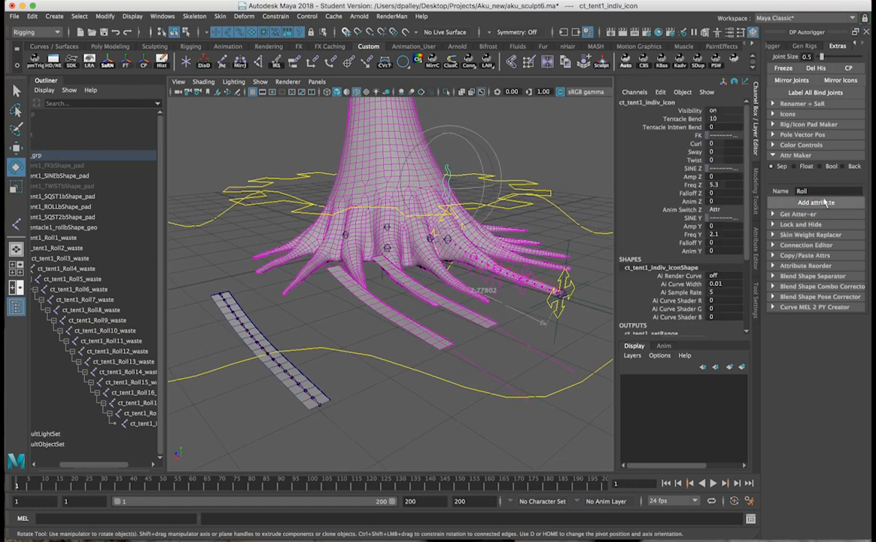
left_click_drag(529, 241, 544, 247, "alt")
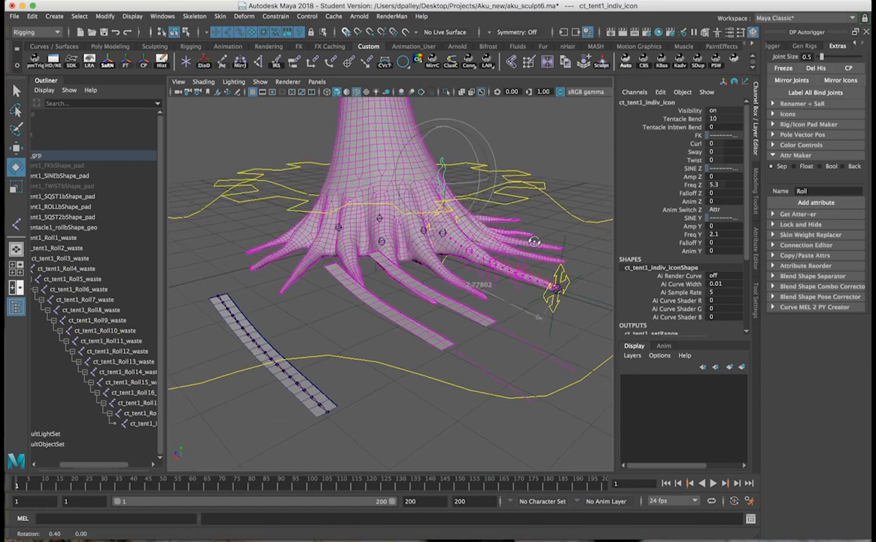
Step: Relaunch the autorigger and add a separator attribute named Roll to ct_tent1_indiv_icon with the Attr Maker
left_click(867, 33)
left_click(625, 63)
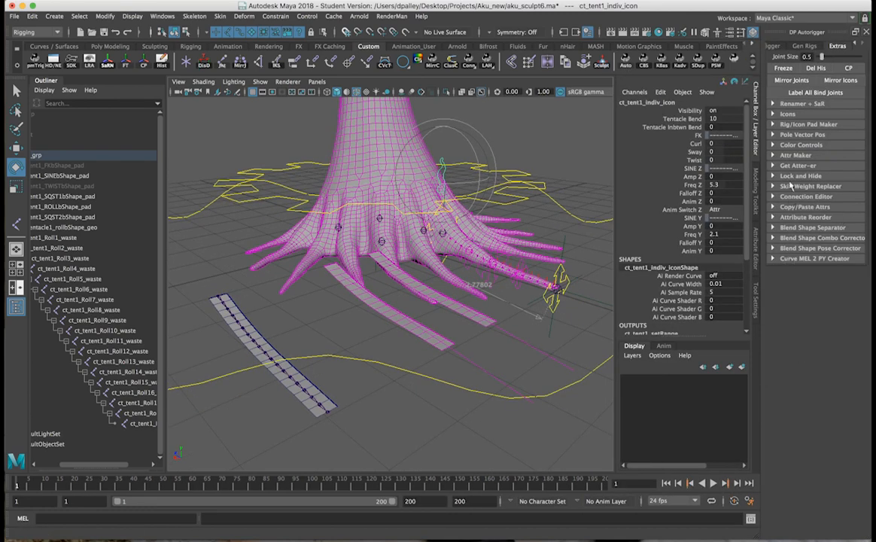
left_click(795, 155)
left_click(809, 189)
type("Roll")
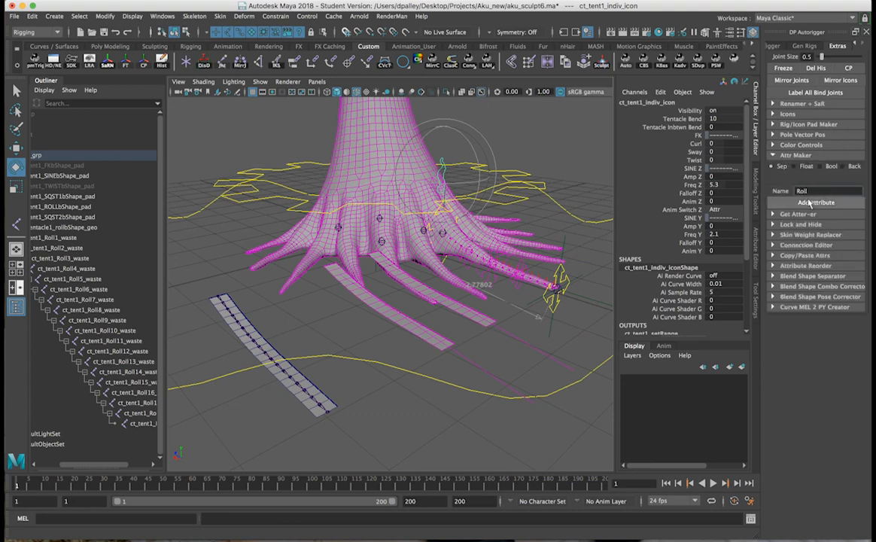
left_click(814, 202)
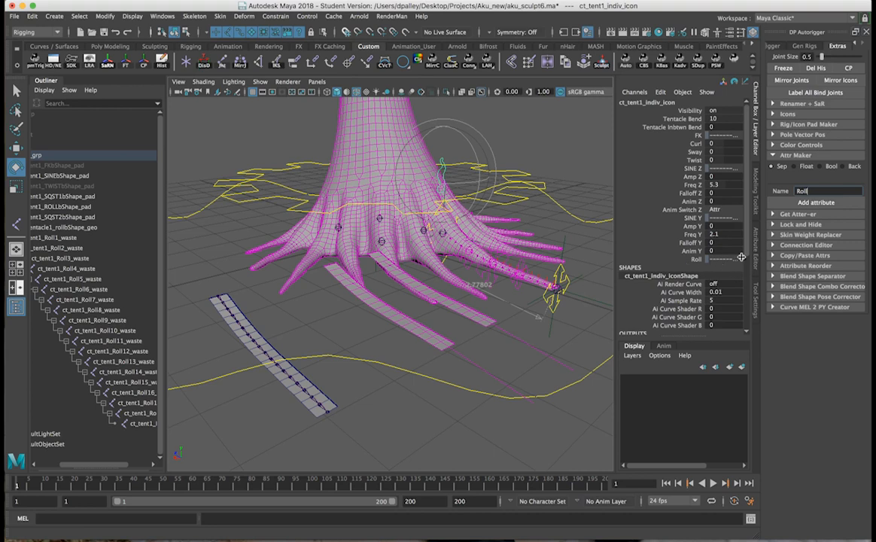
Step: Add a float attribute named Roll_Up_Down to ct_tent1_indiv_icon with minimum -10 and maximum 10
left_click(799, 166)
left_click(772, 177)
type("-10")
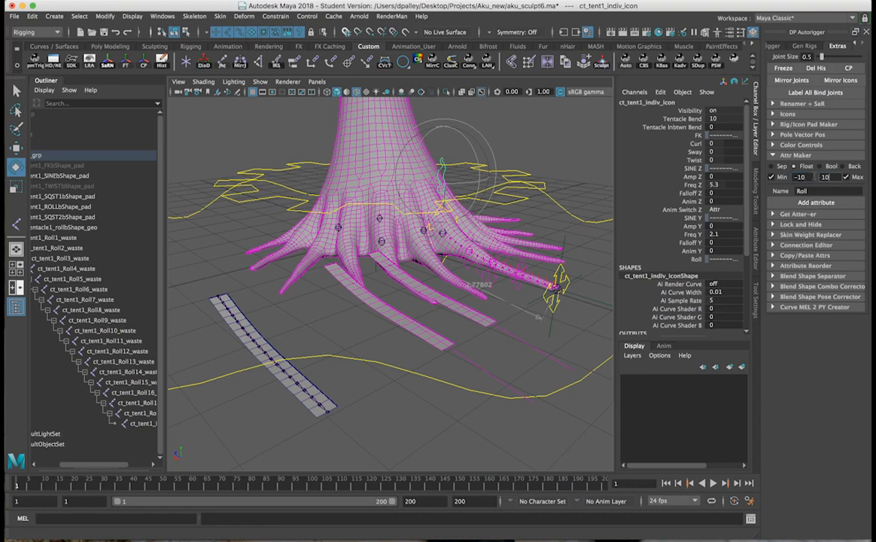
left_click_drag(501, 259, 517, 265, "alt")
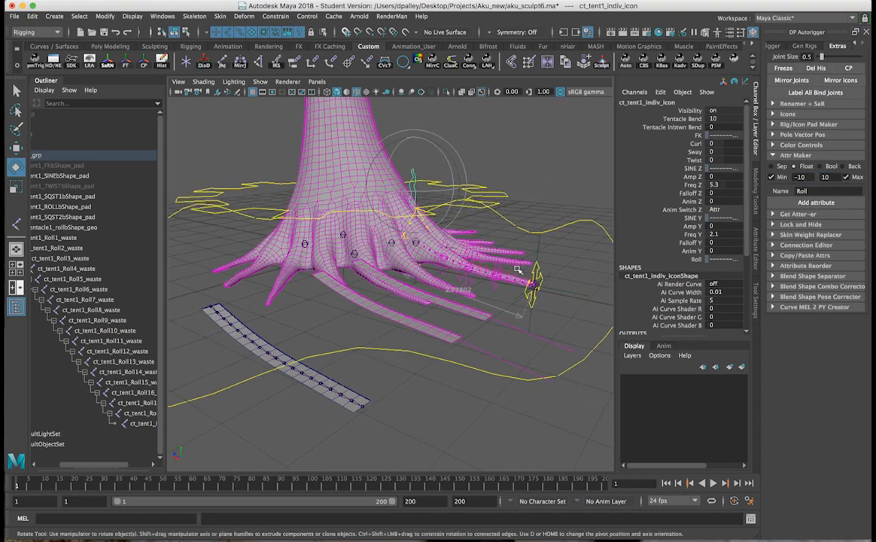
left_click_drag(508, 294, 461, 250, "alt")
left_click(810, 191)
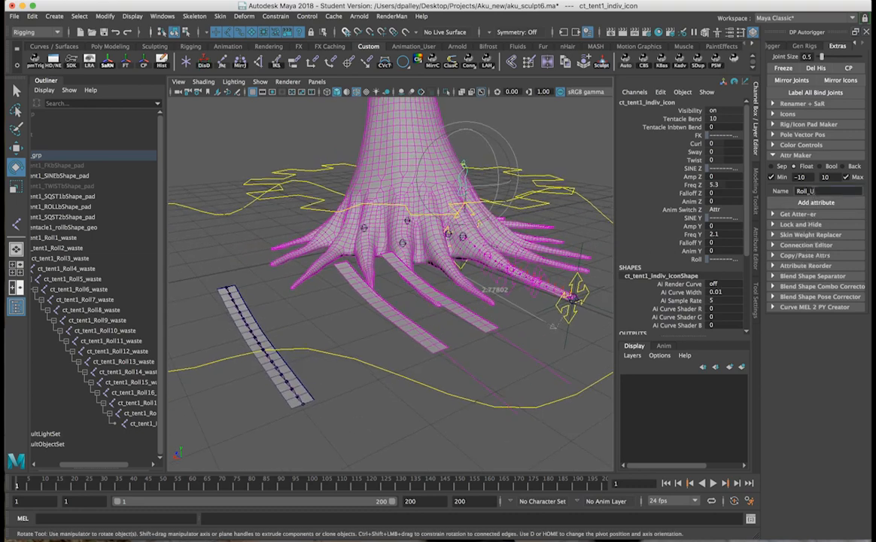
left_click(816, 204)
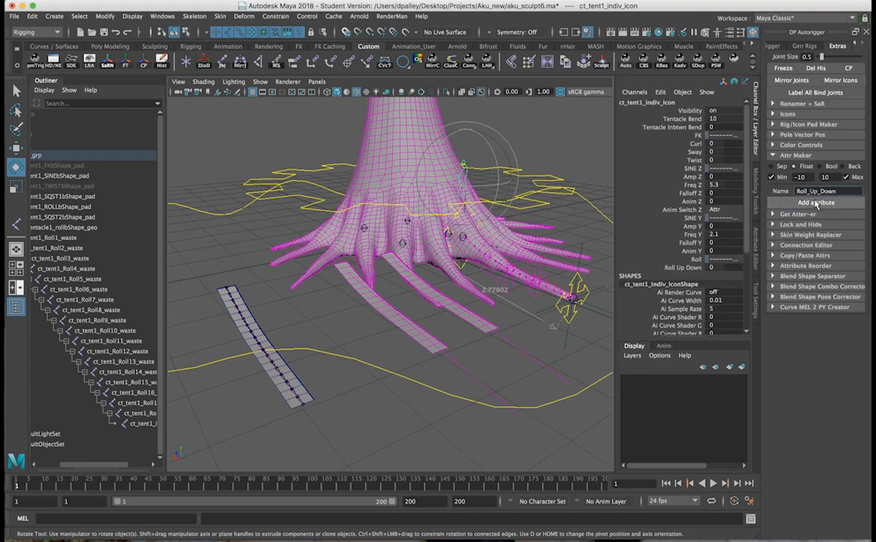
Step: Add a second float attribute named Roll_Side_To_Side to ct_tent1_indiv_icon with the same -10 to 10 range
left_click_drag(837, 191, 816, 191)
type("_Sid")
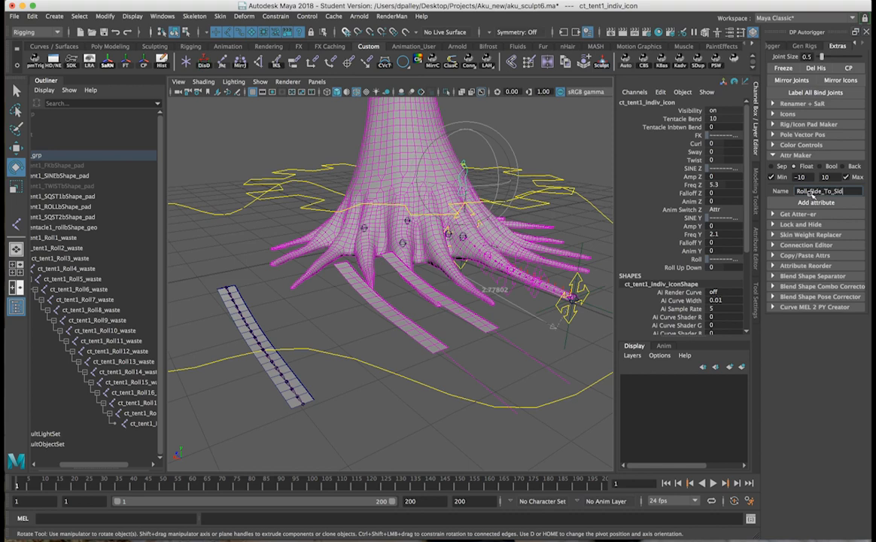
left_click(813, 202)
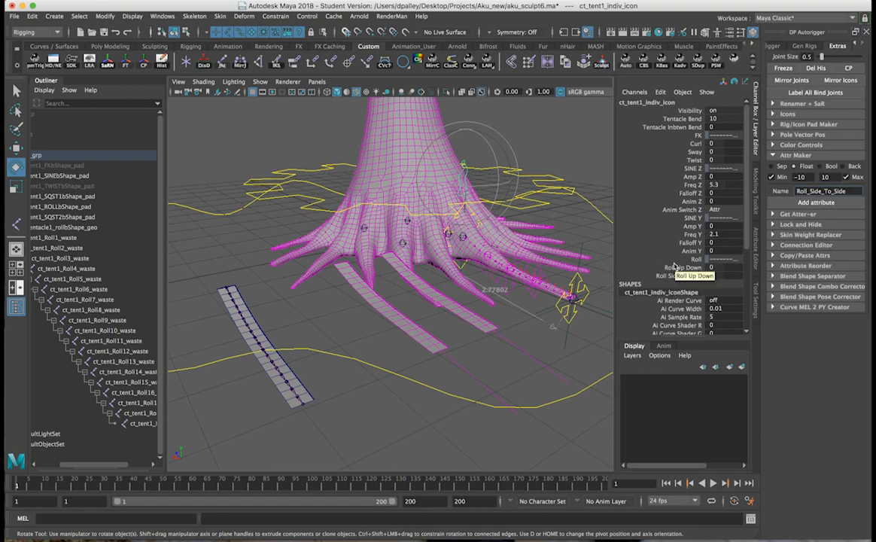
Step: Close the autorigger and show the whole Python roll-setup script in an enlarged Script Editor input area
left_click(866, 31)
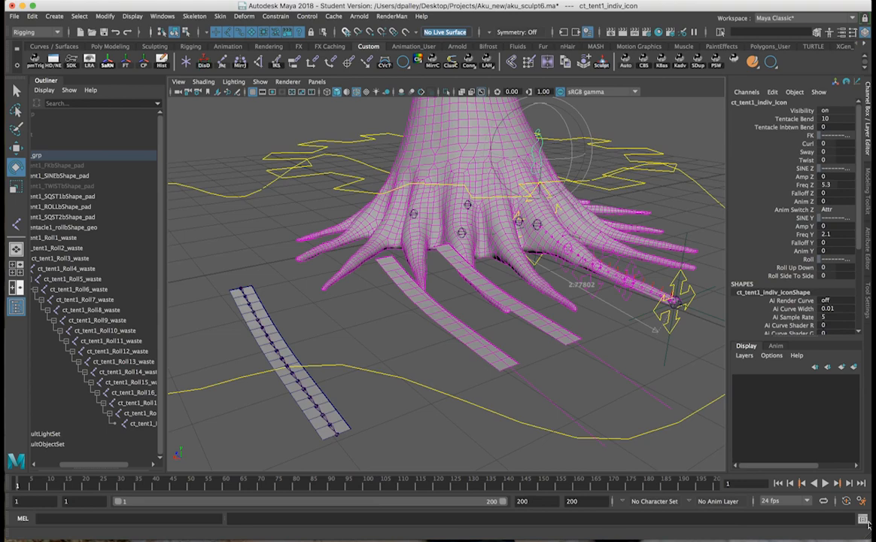
left_click(864, 520)
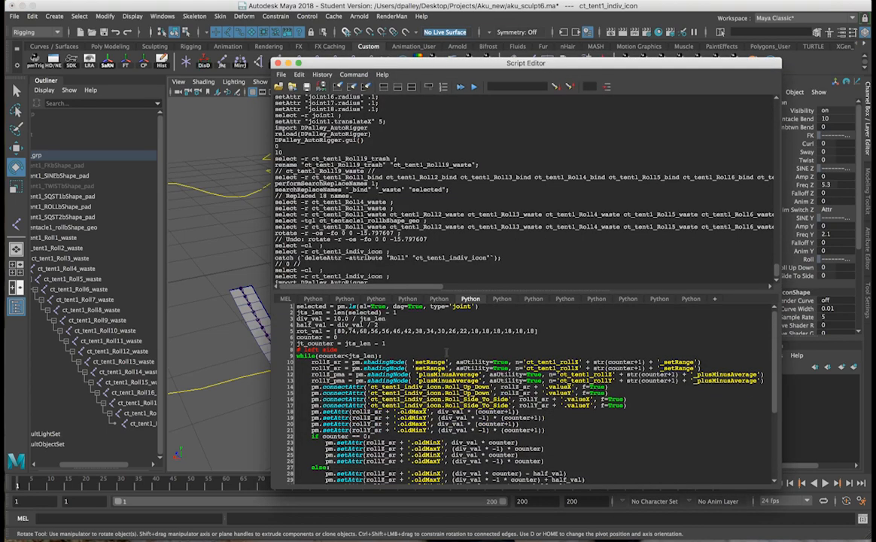
left_click_drag(497, 293, 494, 160)
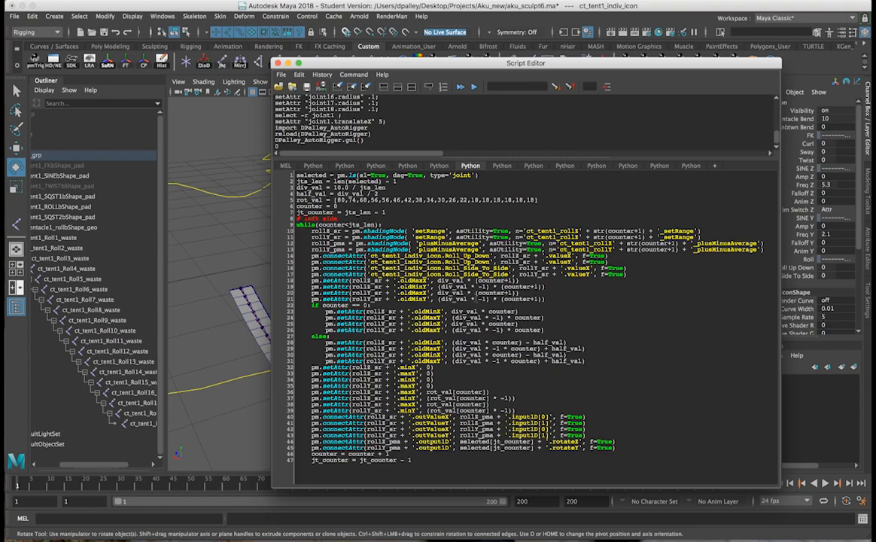
Step: Reposition the floating Script Editor so the roll ribbon stays uncovered in the viewport, and clear the current selection
left_click_drag(370, 66, 504, 123)
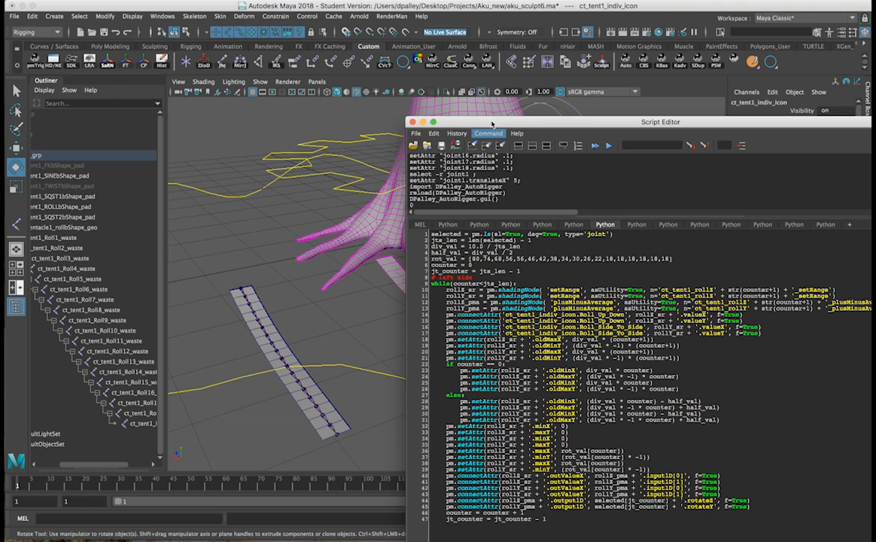
left_click_drag(490, 122, 477, 288)
left_click_drag(827, 286, 767, 86)
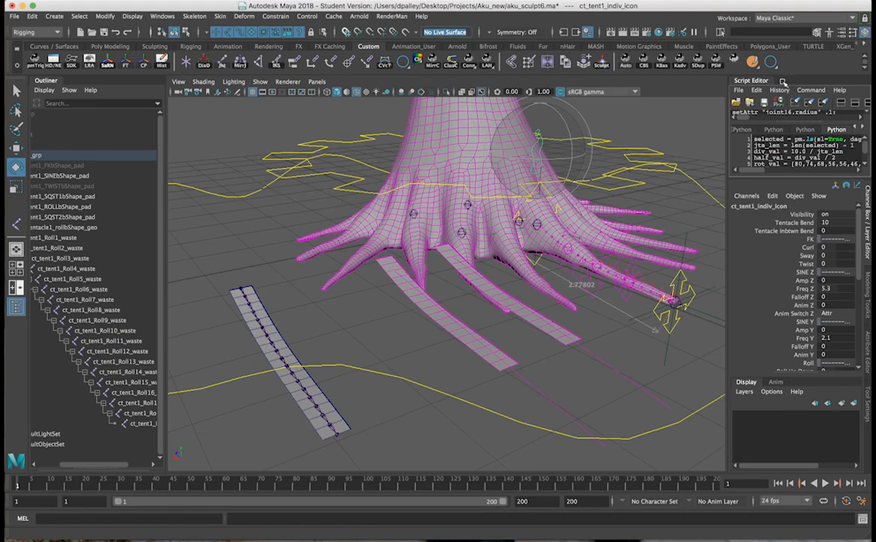
left_click_drag(766, 85, 454, 160)
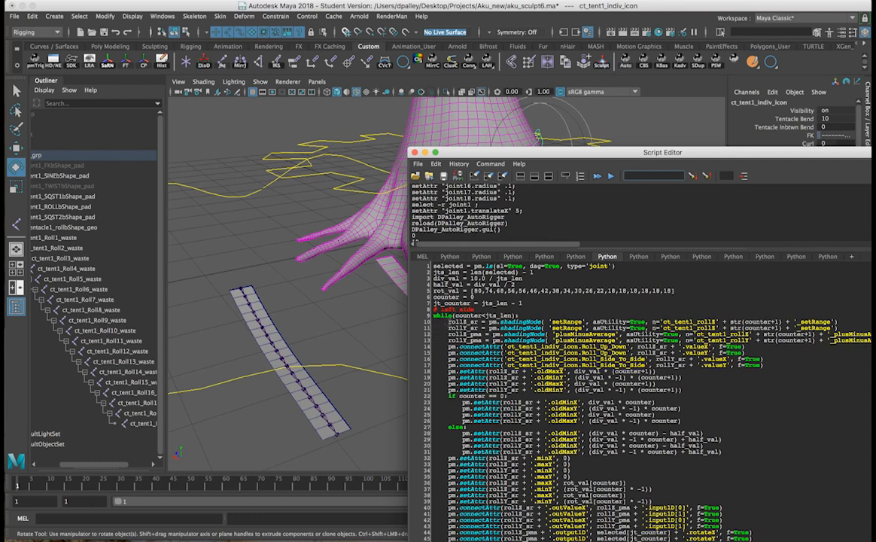
key("ctrl+Return")
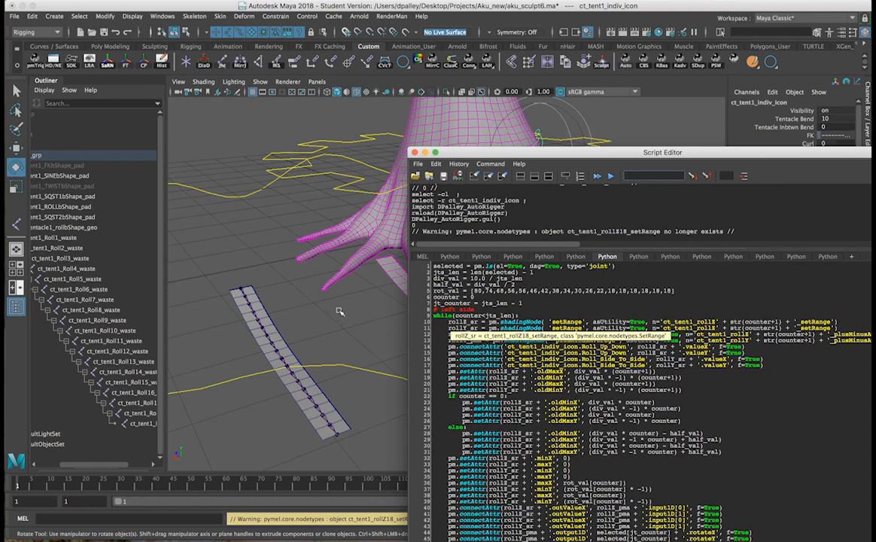
left_click(310, 285)
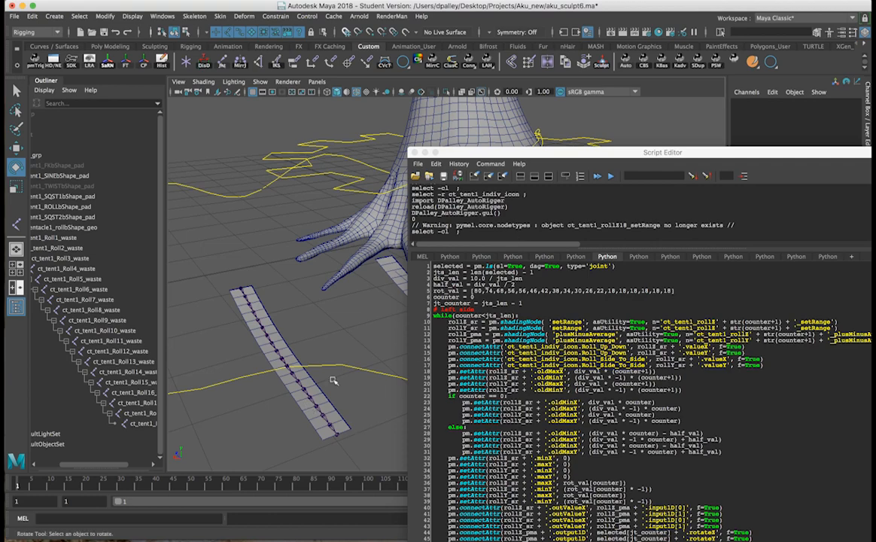
Step: Uncover the viewport and examine the three ribbons and the tentacle's joint chain
left_click(461, 165)
left_click_drag(467, 153, 479, 423)
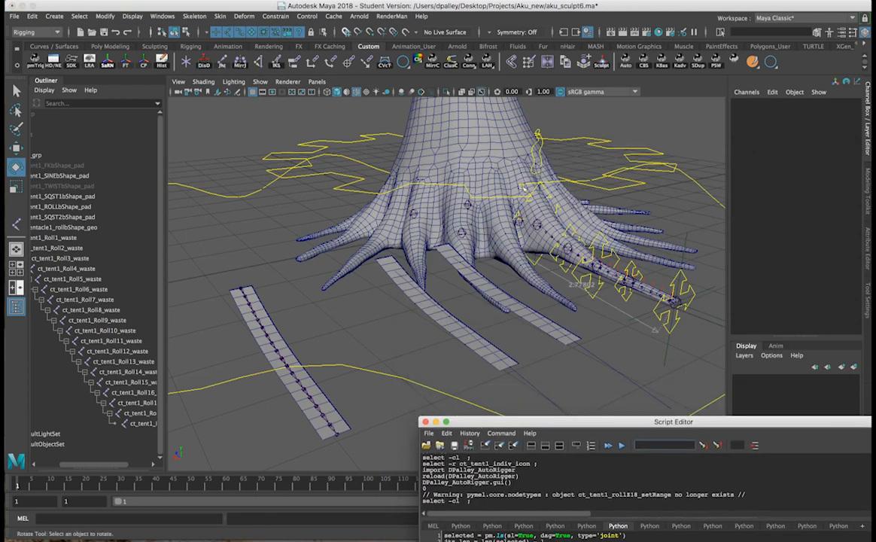
left_click_drag(288, 412, 350, 371, "alt")
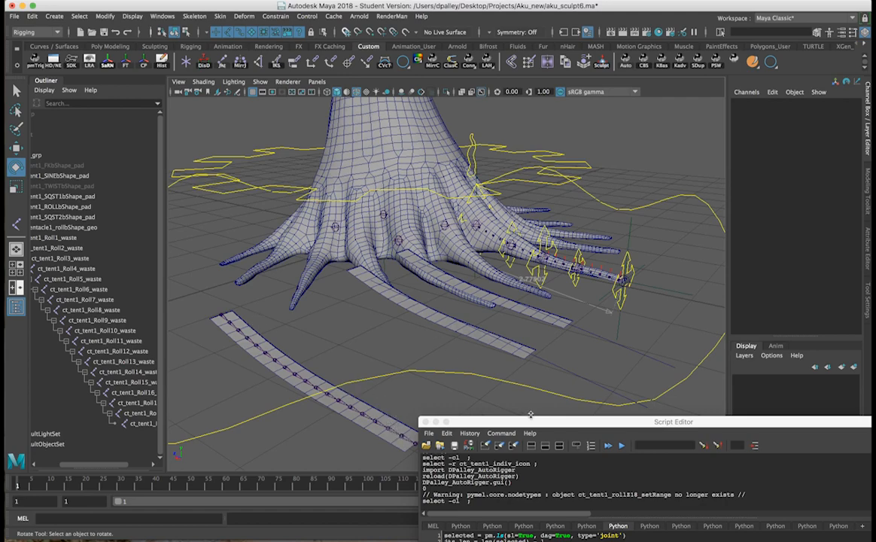
Step: Review the script's joint selection line and select the ribbon's root joint, ct_tent1_Roll1_waste
left_click_drag(532, 422, 477, 128)
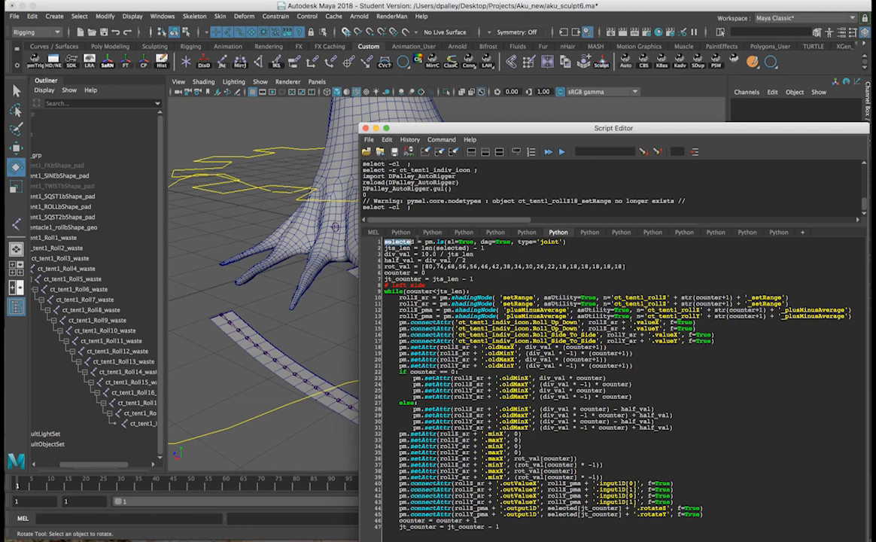
left_click_drag(384, 242, 593, 245)
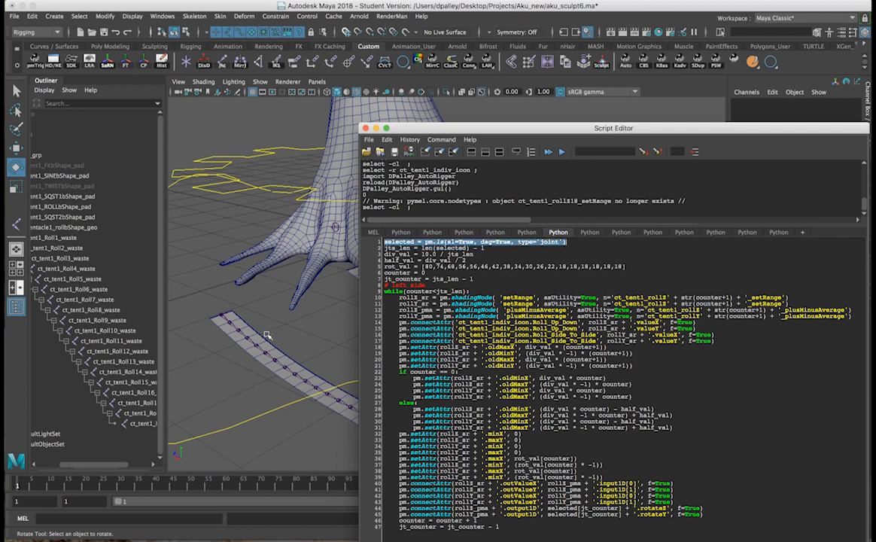
left_click(223, 312)
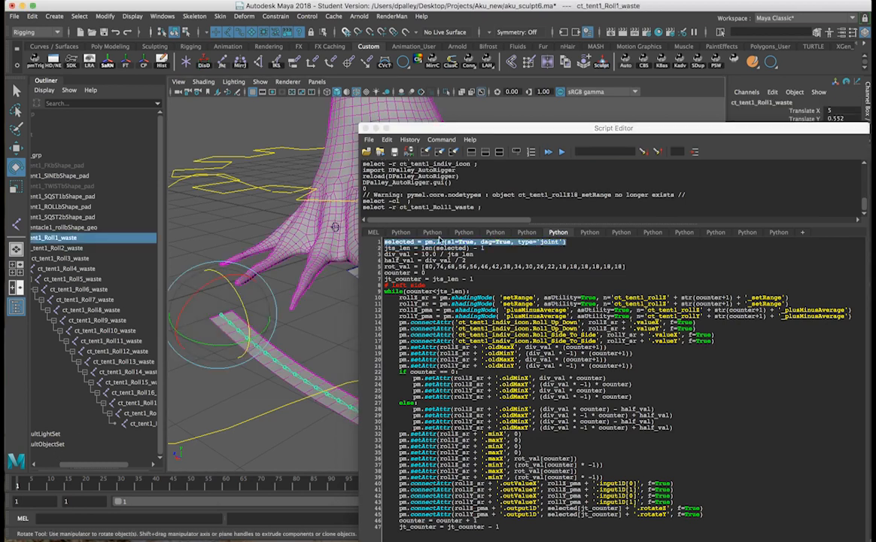
key("w")
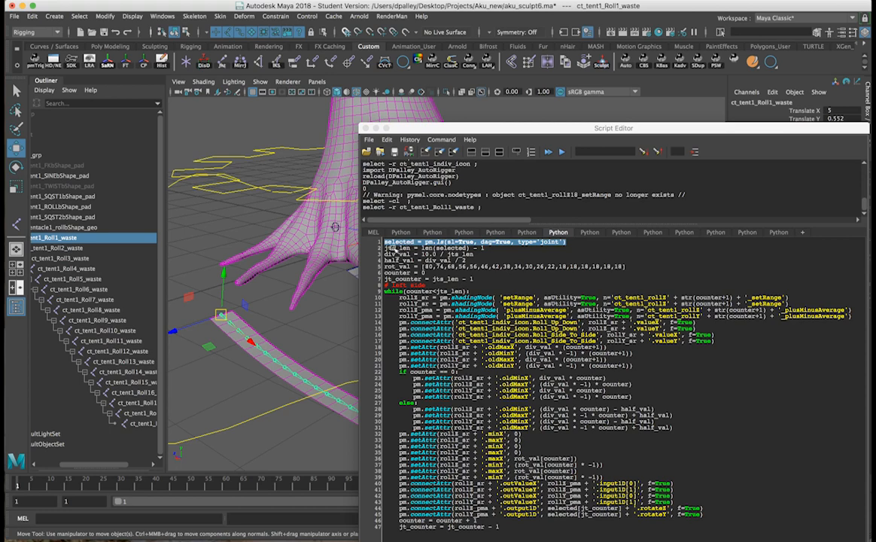
Step: Review the jts_len = len(selected) - 1 line against the ribbon chain's end joint, ct_tent1_Roll19_waste
left_click(385, 243)
left_click_drag(385, 248, 486, 248)
left_click_drag(454, 123, 579, 157)
left_click(406, 442)
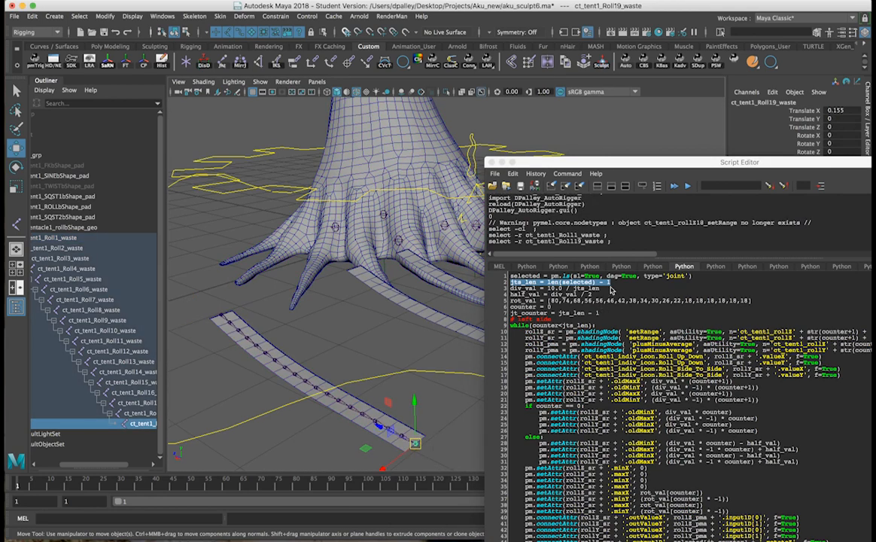
left_click(611, 283)
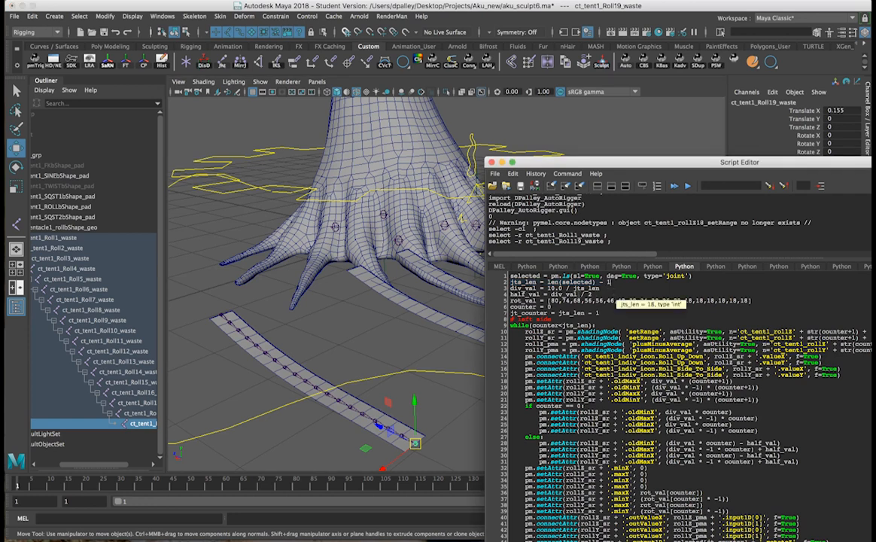
Step: Review the div_val and half_val definitions in the script, undoing the accidental text move between them
mouse_move(525, 290)
left_click_drag(510, 289, 634, 286)
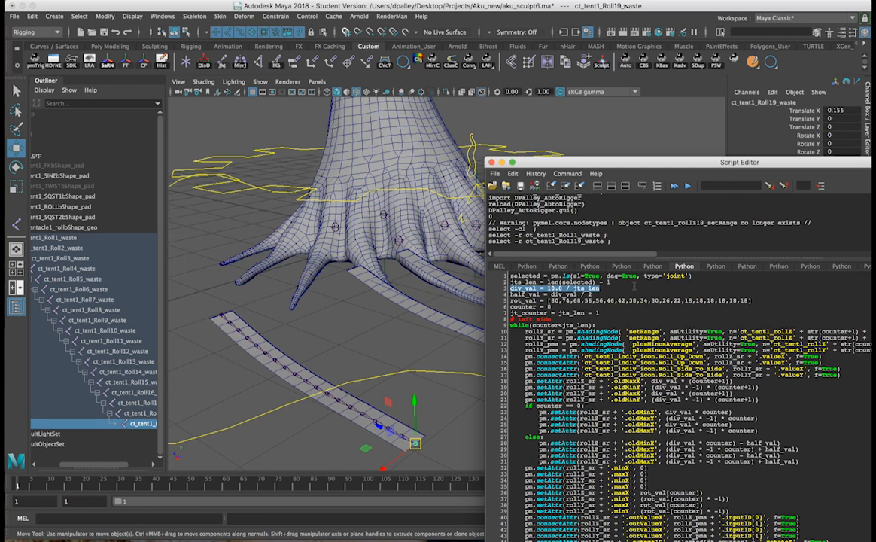
double_click(551, 288)
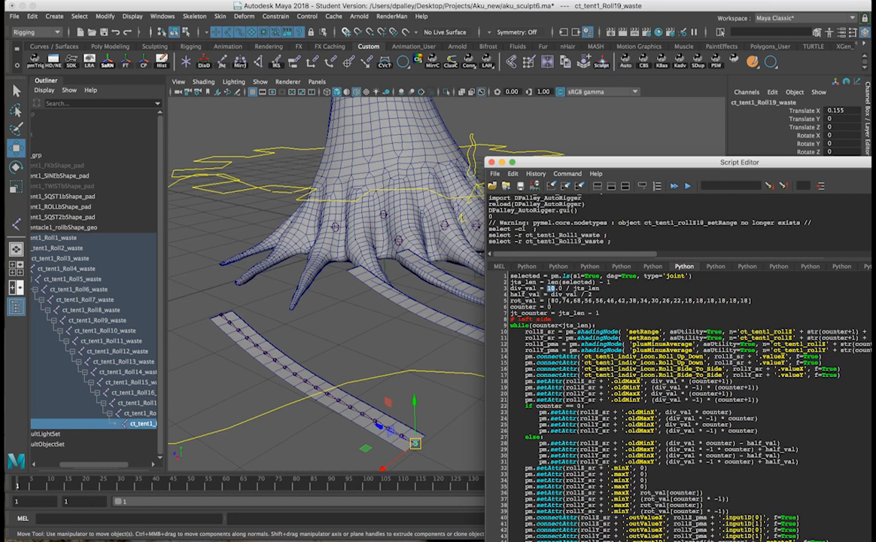
triple_click(588, 289)
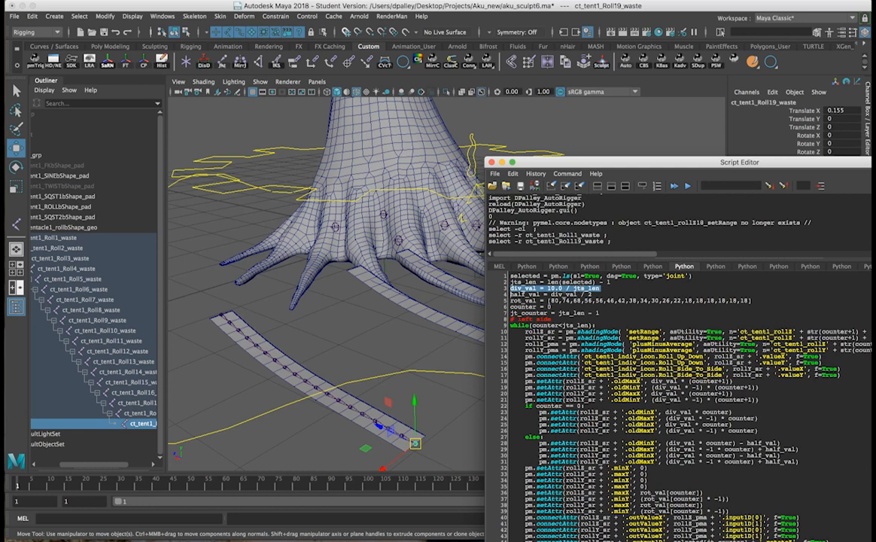
left_click_drag(555, 290, 523, 294)
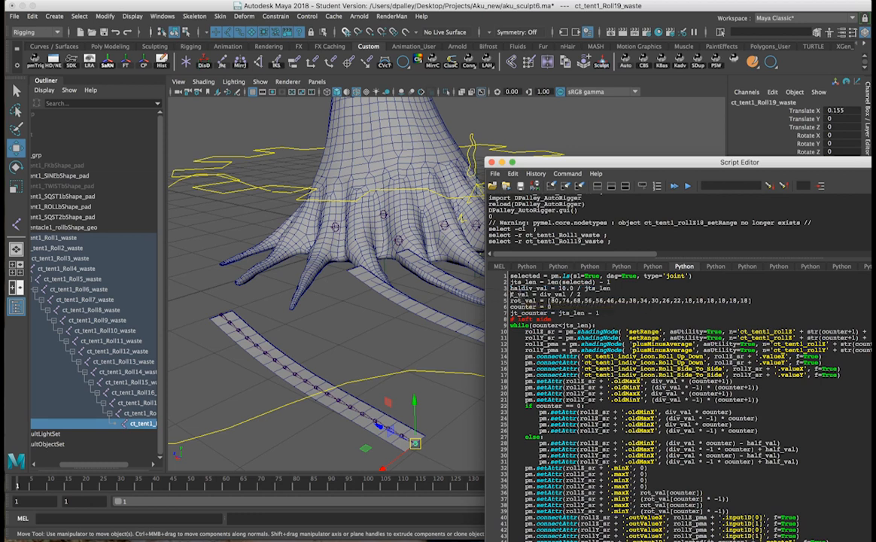
key("super+z")
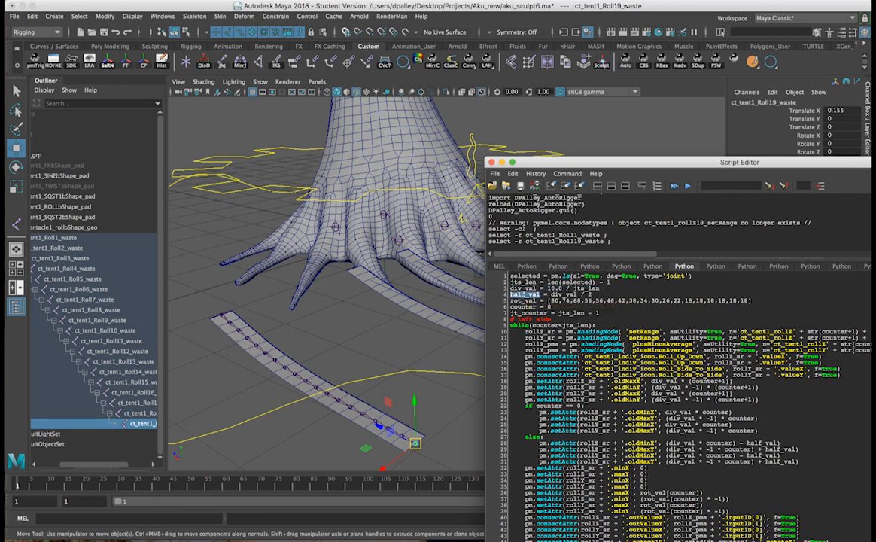
left_click_drag(548, 294, 593, 295)
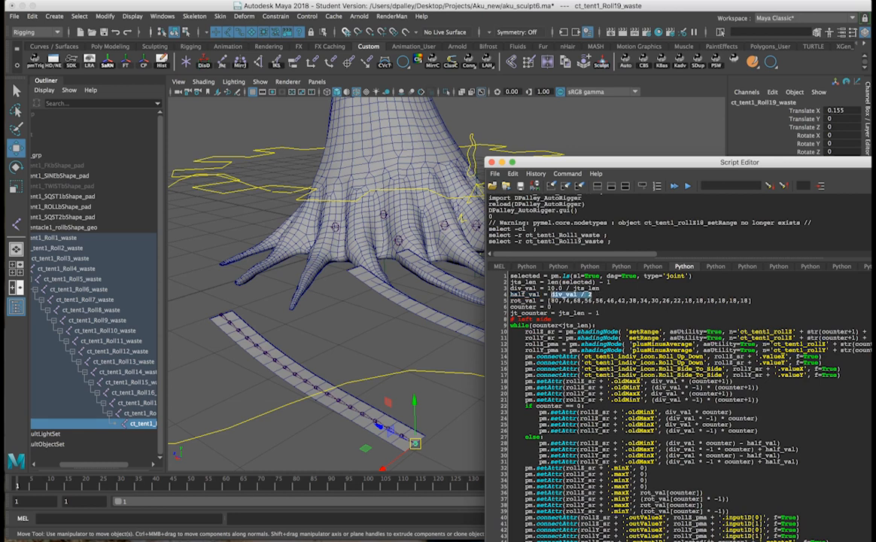
Step: Review the rot_val list of rotation values and move the script aside to uncover the tentacle
mouse_move(552, 294)
mouse_move(522, 301)
left_click_drag(511, 301, 762, 302)
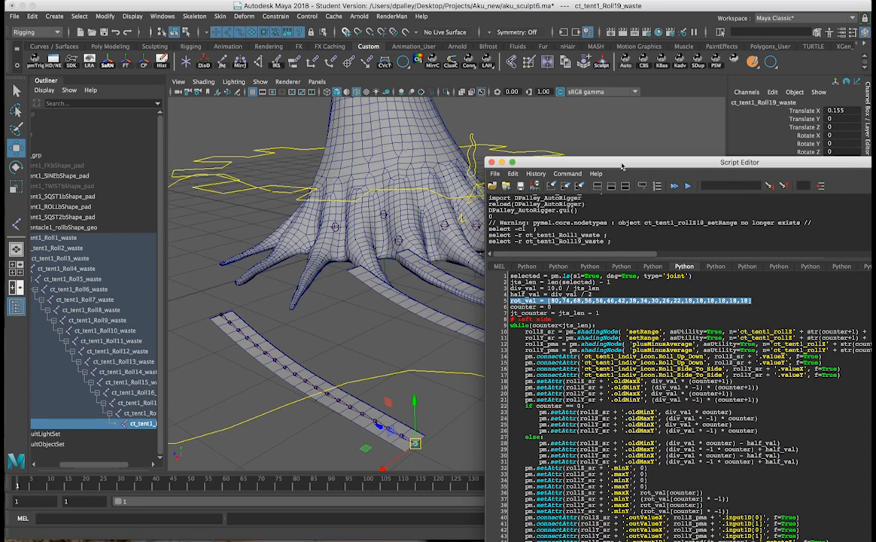
left_click_drag(622, 166, 677, 253)
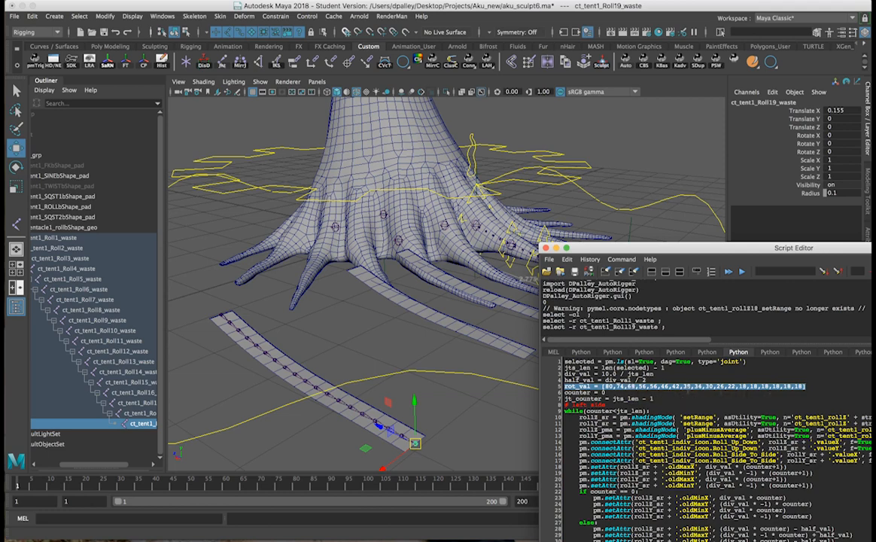
left_click_drag(660, 251, 657, 330)
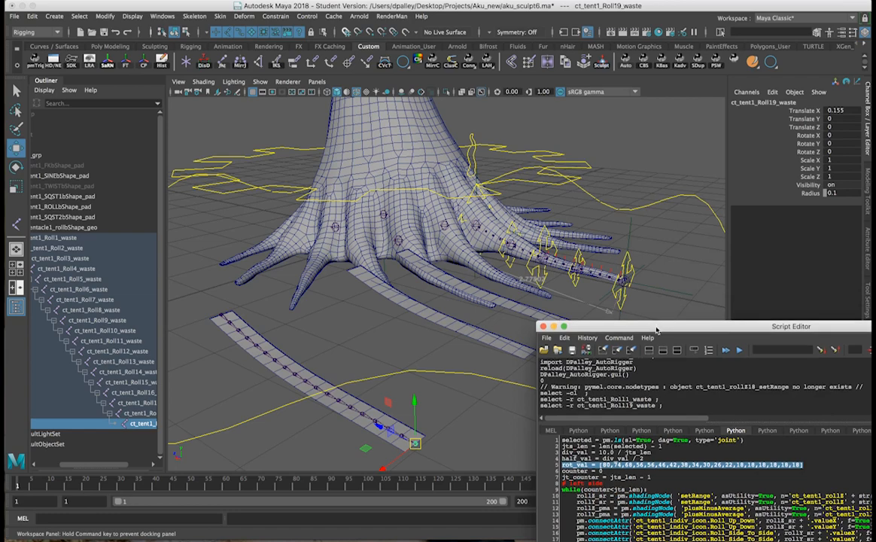
Step: Deselect the end joint and examine the tentacle's taper and joint spacing up close from the side
left_click(586, 290)
middle_click_drag(586, 290, 548, 296, "alt")
left_click_drag(520, 302, 586, 270, "alt")
middle_click_drag(362, 265, 395, 292, "alt")
right_click_drag(395, 293, 606, 300, "alt")
middle_click_drag(526, 297, 504, 287, "alt")
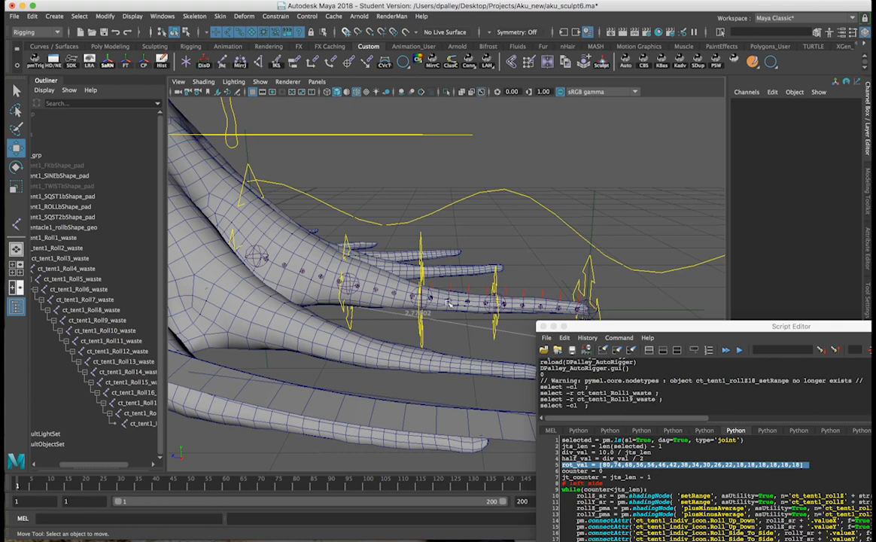
left_click_drag(449, 303, 452, 332, "alt")
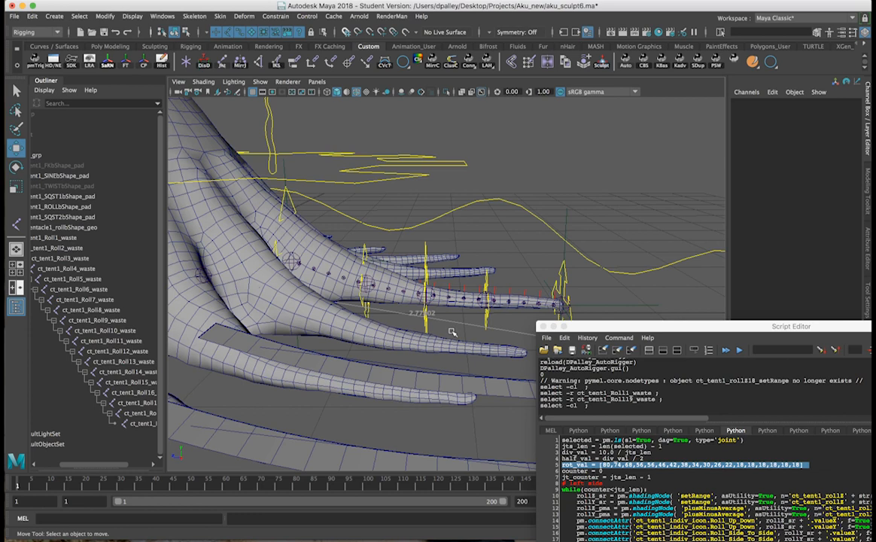
Step: Recheck individual values in the rot_val list with the full script and the ribbon's joint chain in view
double_click(717, 464)
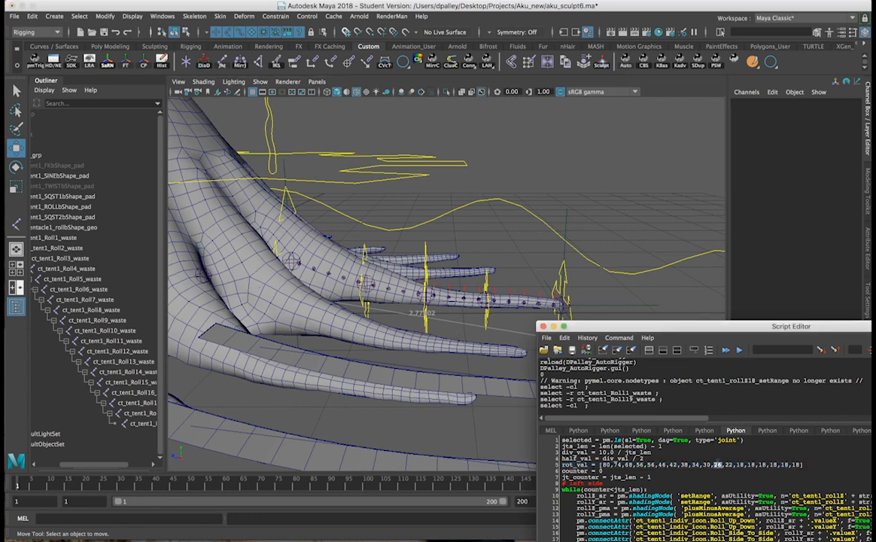
triple_click(717, 465)
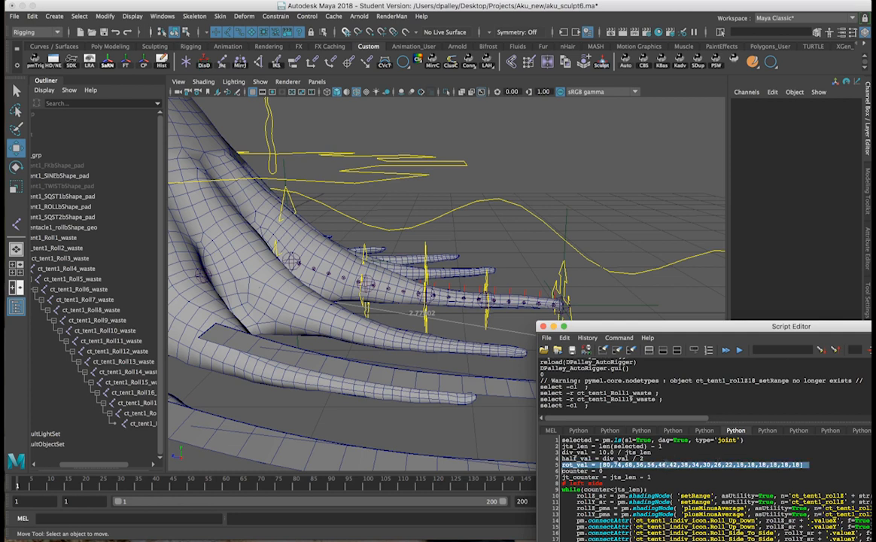
left_click_drag(624, 331, 550, 77)
double_click(538, 212)
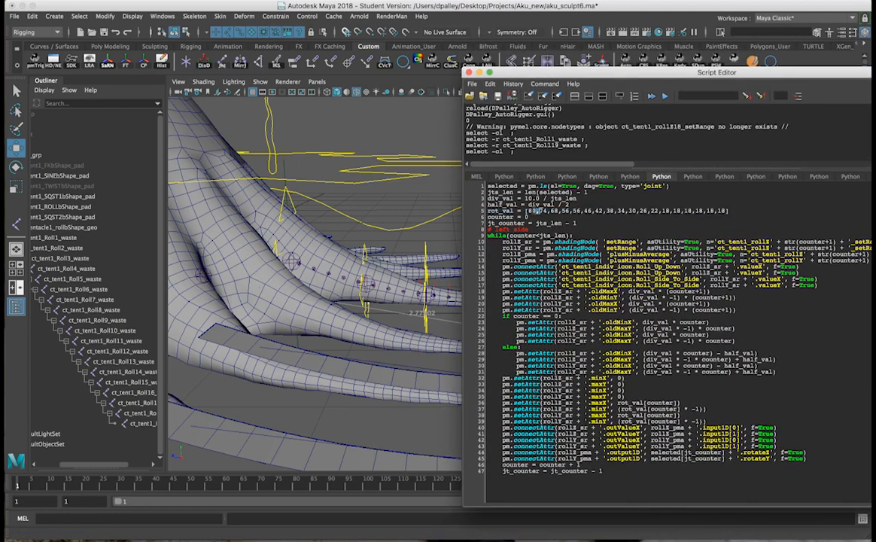
scroll(384, 327, "down", 5)
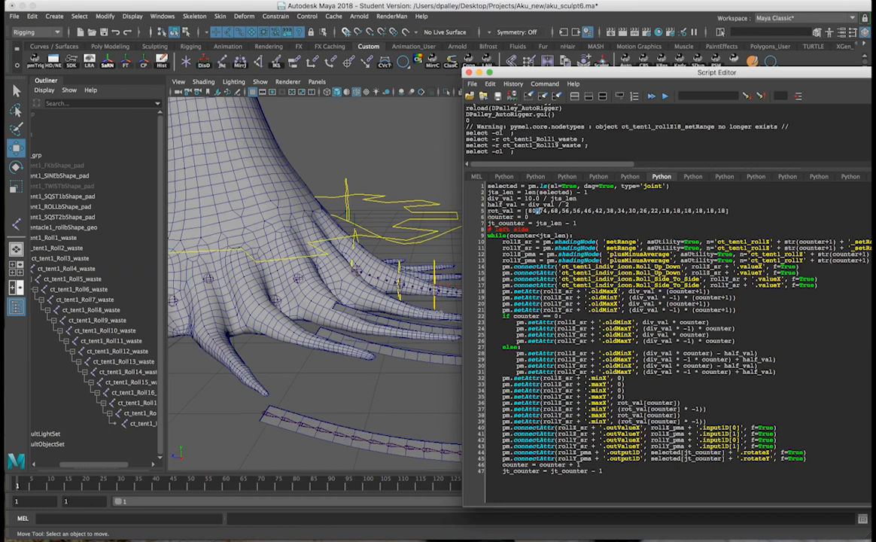
Step: Review the counter and jt_counter initialisation, the left side comment and the while loop condition in the script
left_click_drag(488, 216, 574, 235)
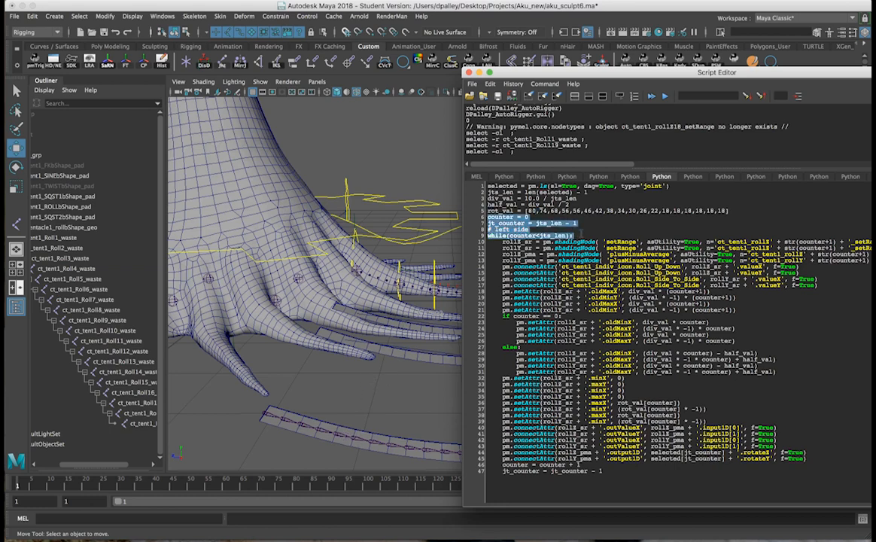
left_click(574, 235)
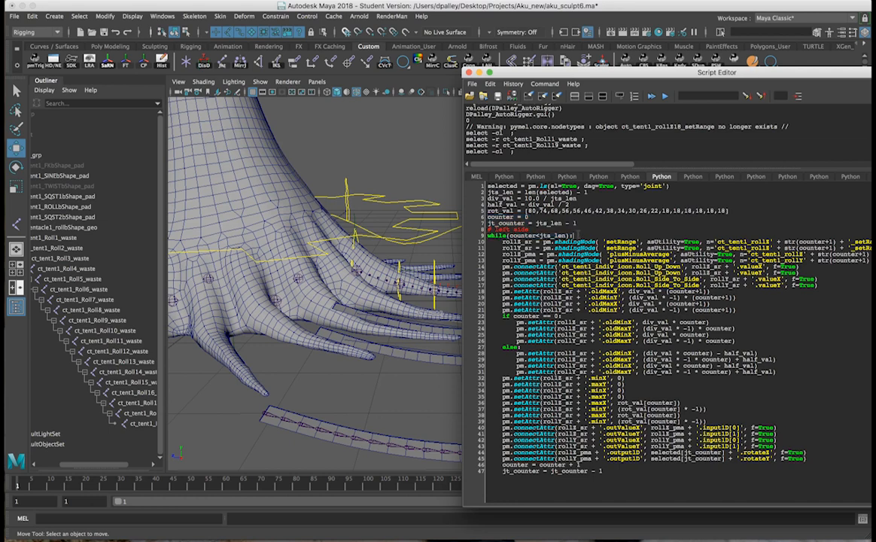
left_click_drag(487, 217, 529, 217)
double_click(552, 235)
left_click(524, 229)
left_click_drag(533, 230, 488, 230)
left_click_drag(535, 73, 430, 131)
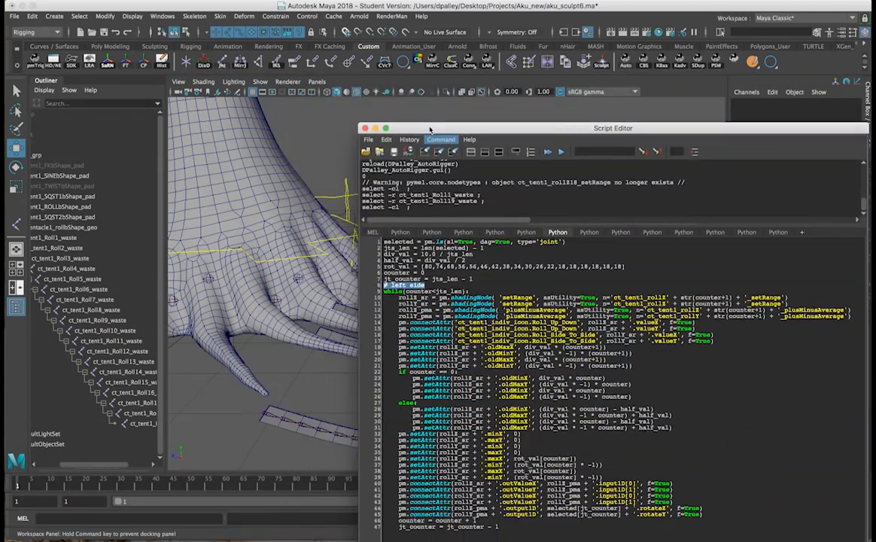
left_click(401, 279)
double_click(400, 272)
left_click(400, 272)
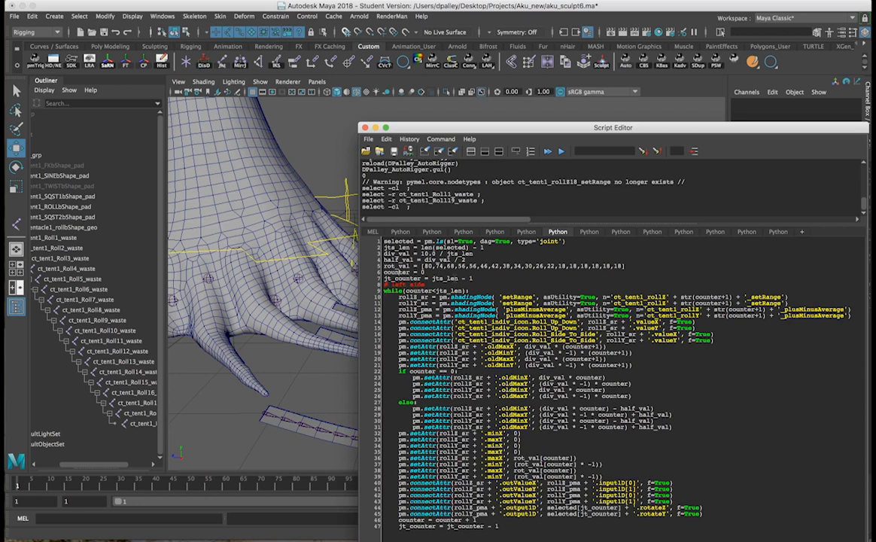
Step: Clear the Script Editor's history output while keeping the roll-setup script open
mouse_move(400, 297)
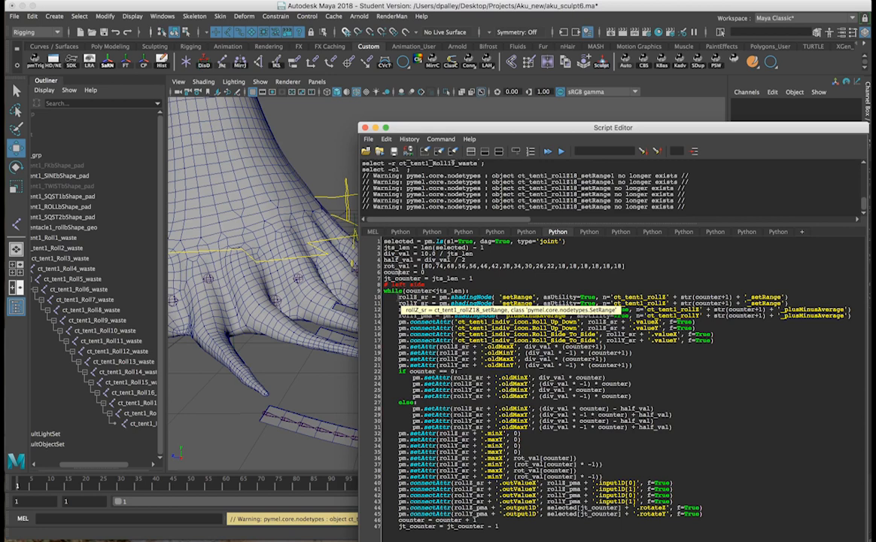
left_click(424, 150)
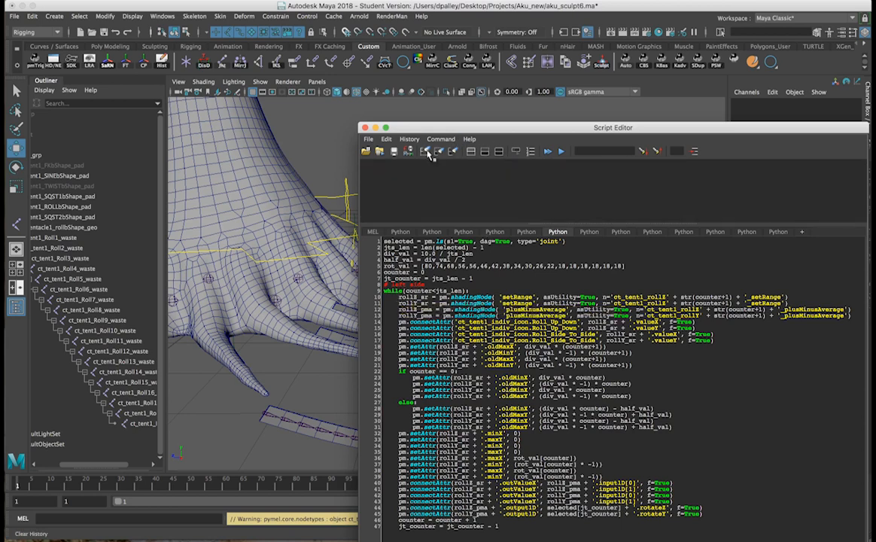
left_click(341, 163)
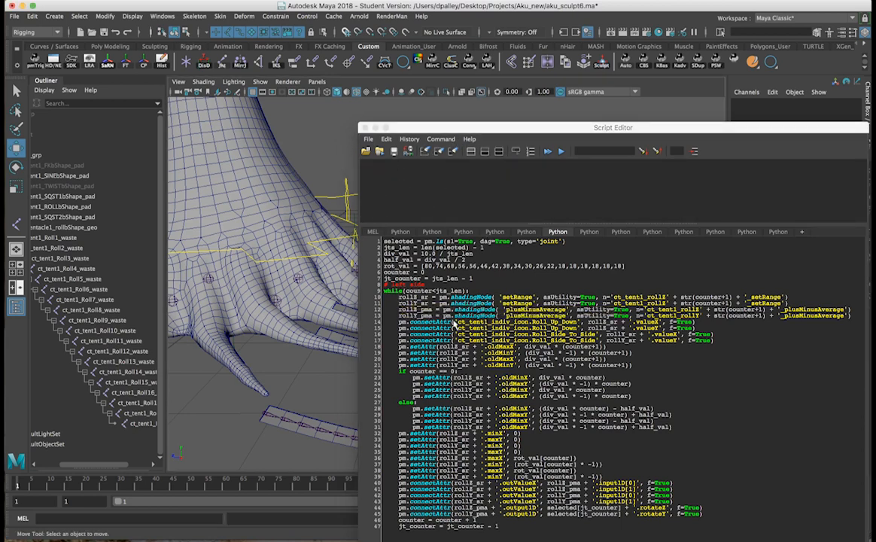
Step: Review the four shadingNode lines that create the rollZ and rollY setRange and plusMinusAverage nodes
left_click(380, 272)
left_click_drag(399, 297, 851, 316)
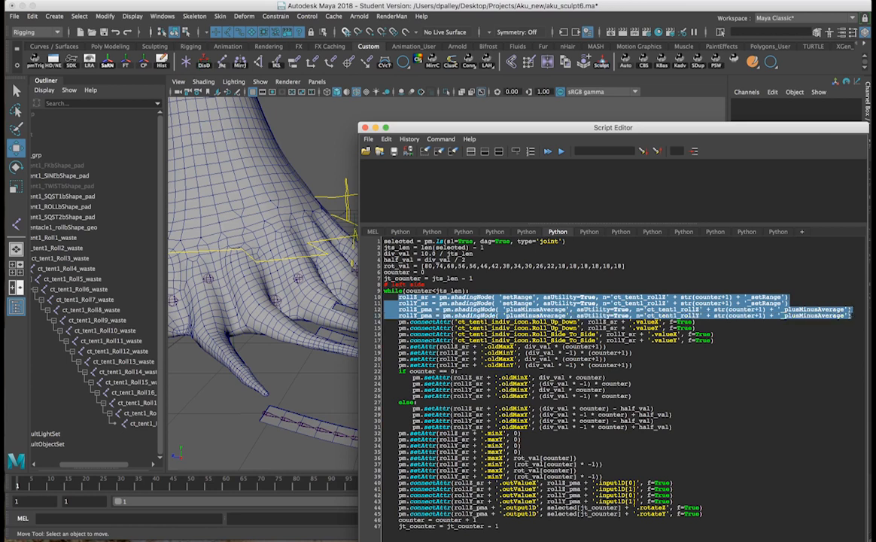
left_click_drag(790, 305, 399, 299)
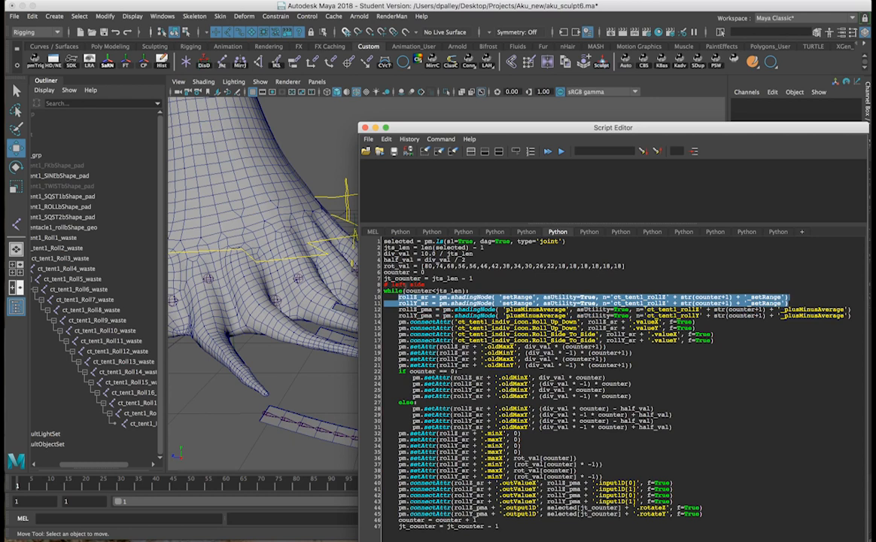
double_click(423, 298)
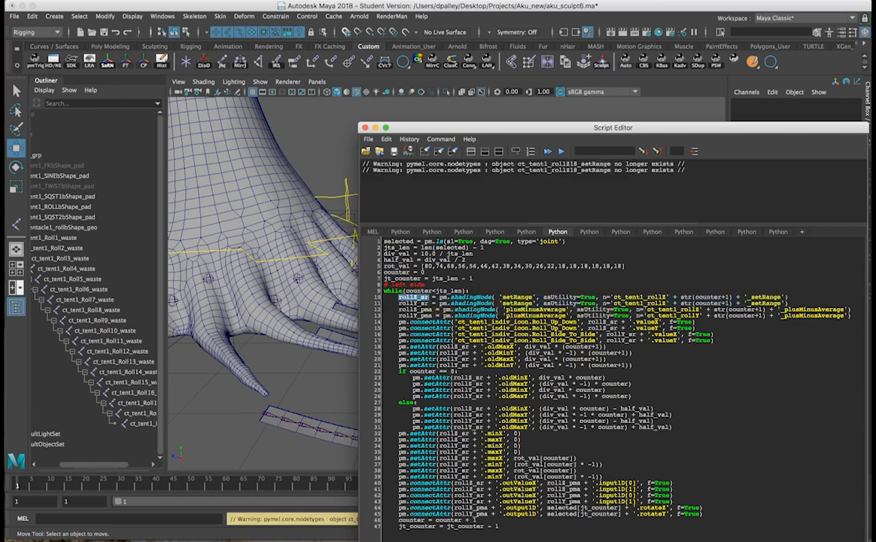
double_click(413, 304)
left_click(422, 307)
left_click_drag(398, 310, 852, 310)
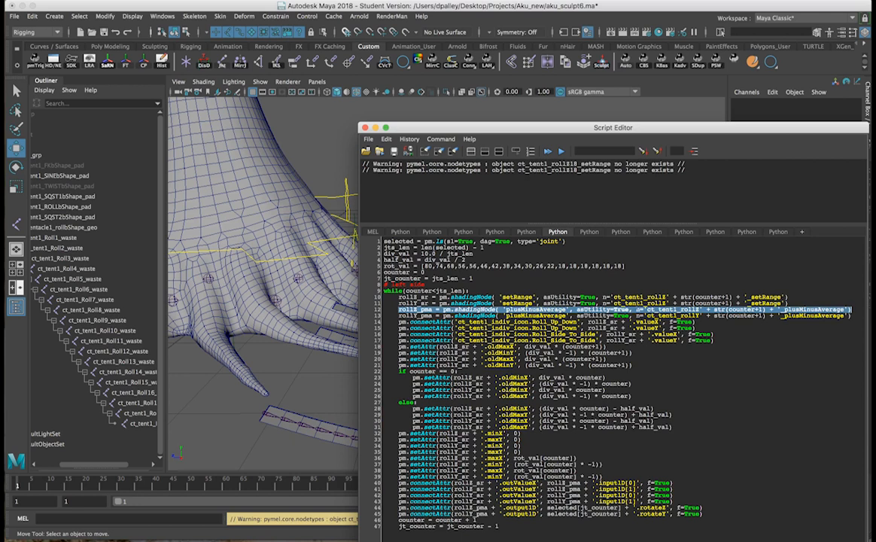
left_click(552, 292)
triple_click(547, 298)
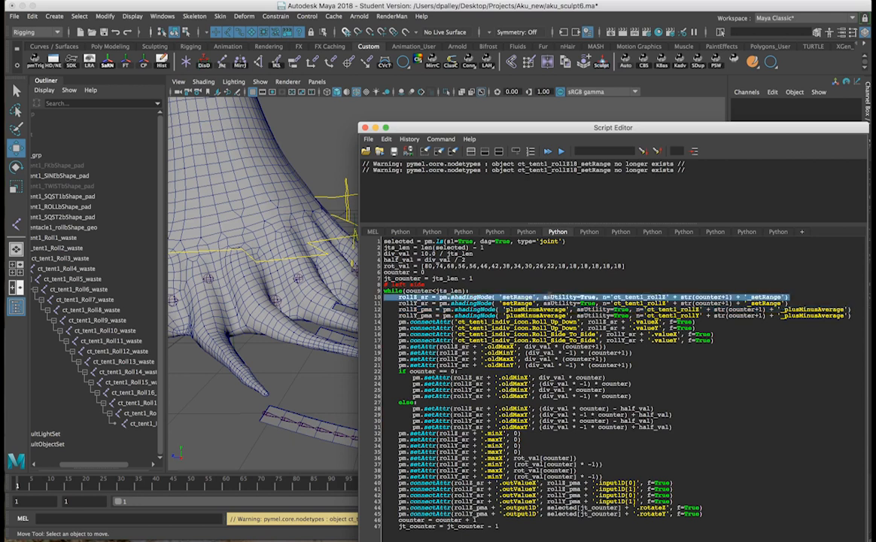
Step: Glance at the tentacle controls, and review the connectAttr lines linking Roll_Up_Down and Roll_Side_To_Side to the setRange valueX and valueY inputs
left_click_drag(433, 127, 509, 373)
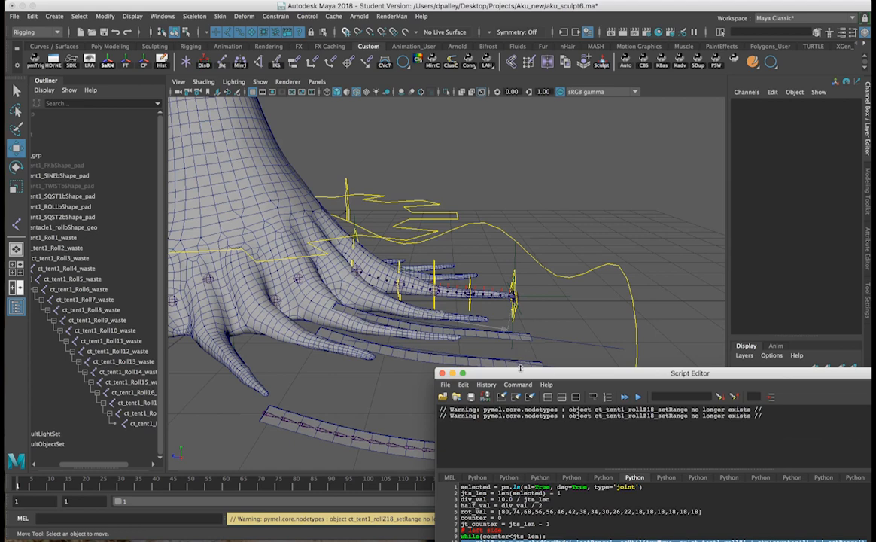
left_click_drag(521, 372, 481, 110)
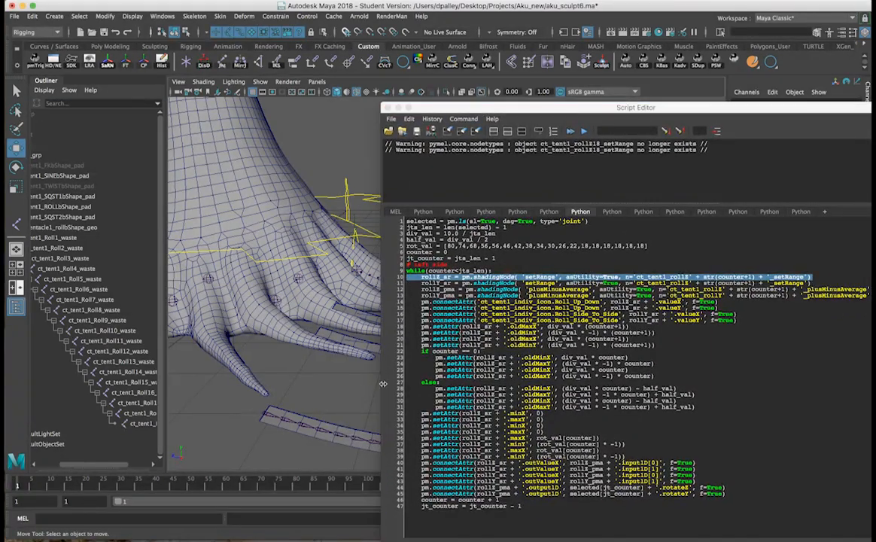
left_click(421, 303)
left_click_drag(420, 303, 737, 320)
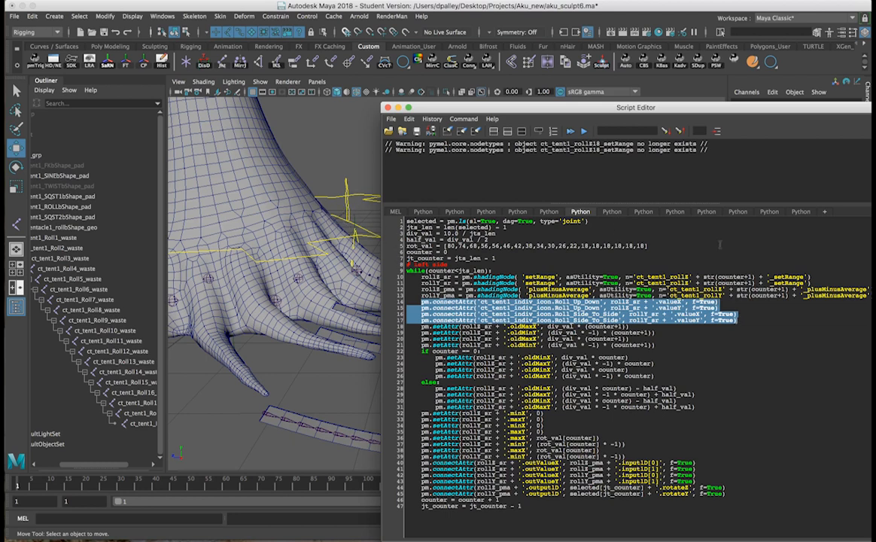
left_click(584, 279)
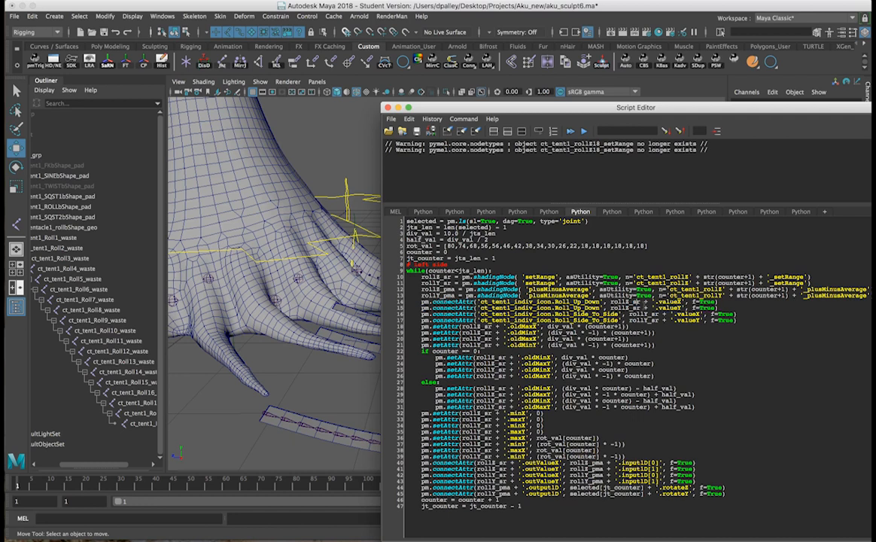
double_click(644, 320)
double_click(582, 302)
double_click(581, 308)
left_click(606, 307)
left_click_drag(462, 307, 761, 320)
left_click(757, 328)
Step: Review the first oldMaxX and oldMinY setAttr lines, including their div_val and counter+1 expressions
left_click_drag(421, 327, 707, 326)
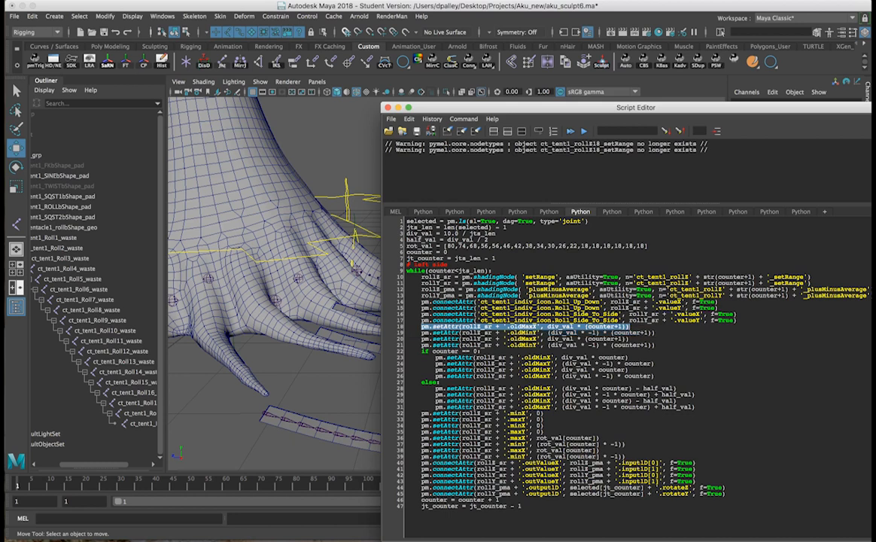
double_click(561, 326)
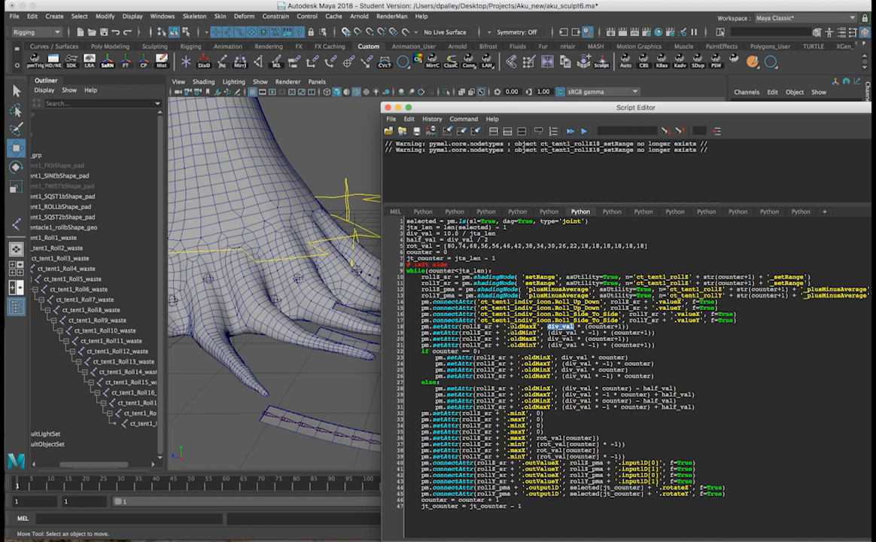
double_click(512, 328)
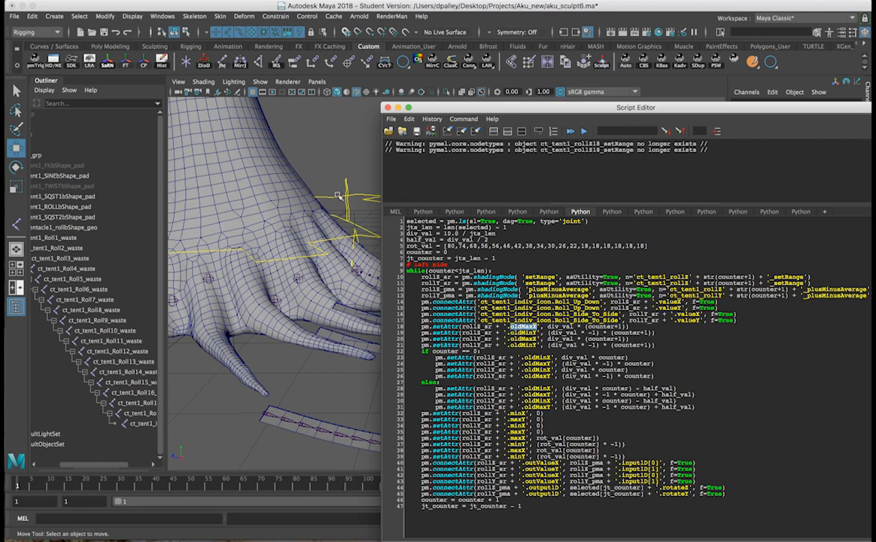
left_click(538, 328)
double_click(625, 326)
left_click(619, 327)
mouse_move(627, 327)
left_click_drag(509, 332, 656, 333)
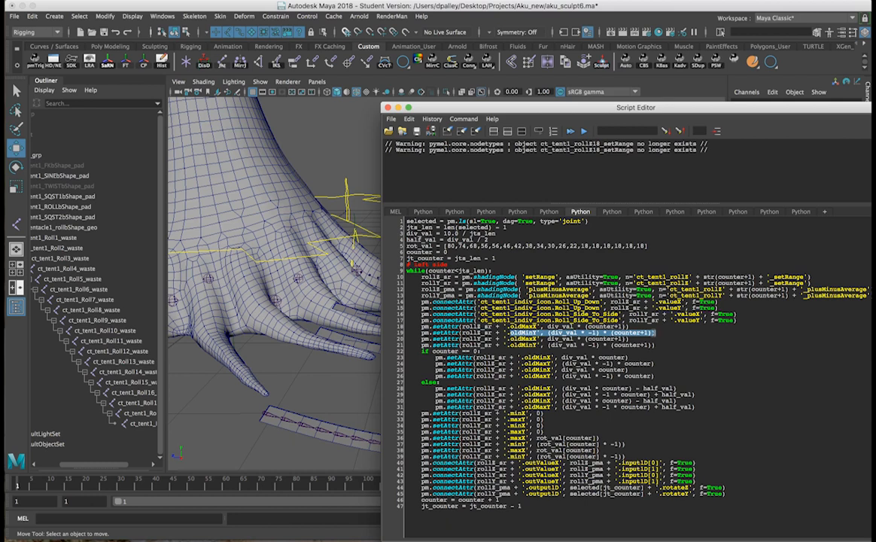
Step: Compare the oldMinY line with the oldMaxX line and inspect the div_val variable used in both
double_click(524, 333)
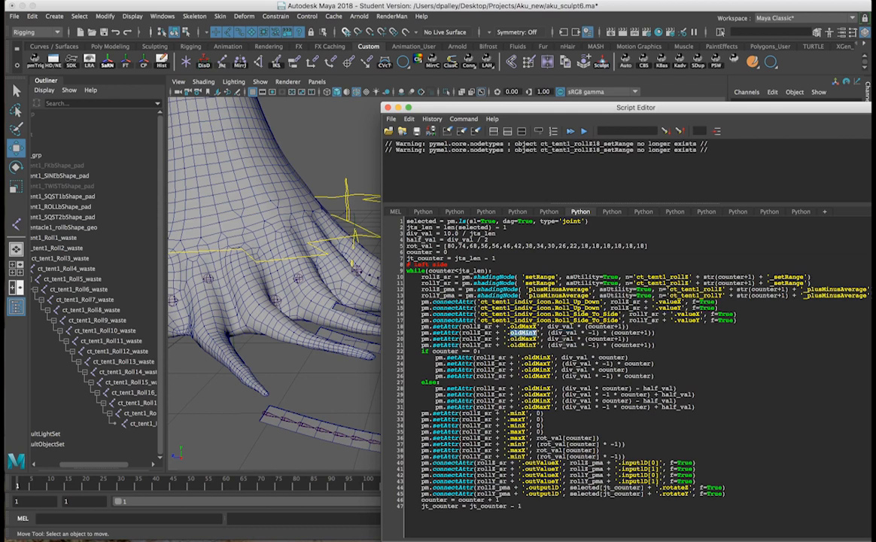
left_click(523, 333)
left_click_drag(507, 327, 578, 327)
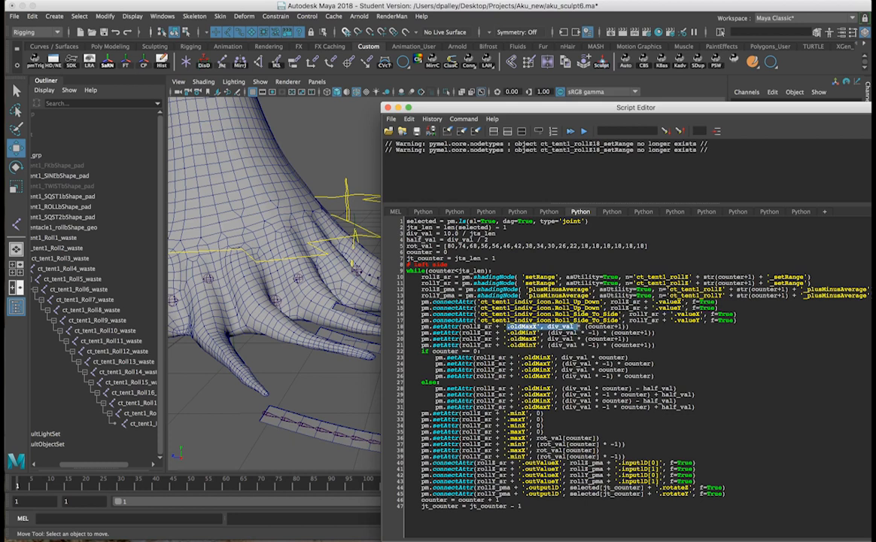
left_click(497, 499)
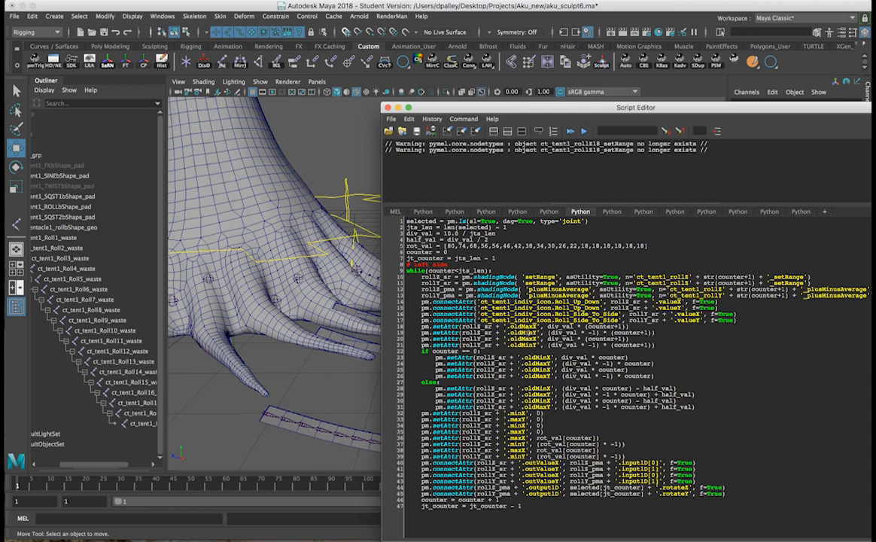
triple_click(543, 333)
left_click(527, 333)
key("ctrl+Return")
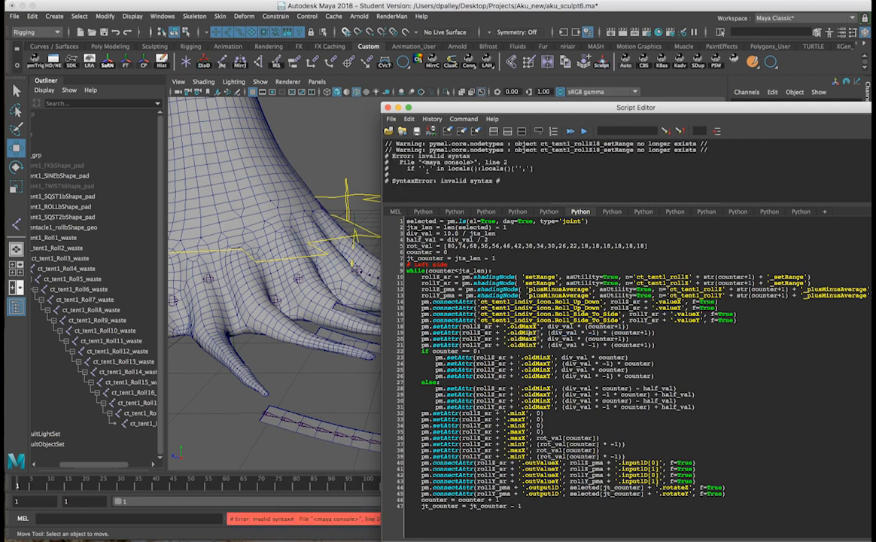
key("ctrl+Return")
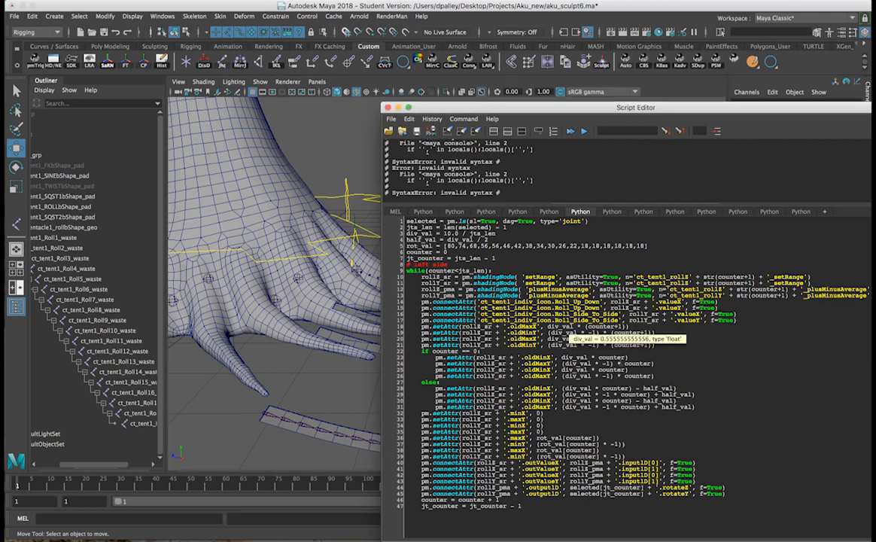
mouse_move(557, 449)
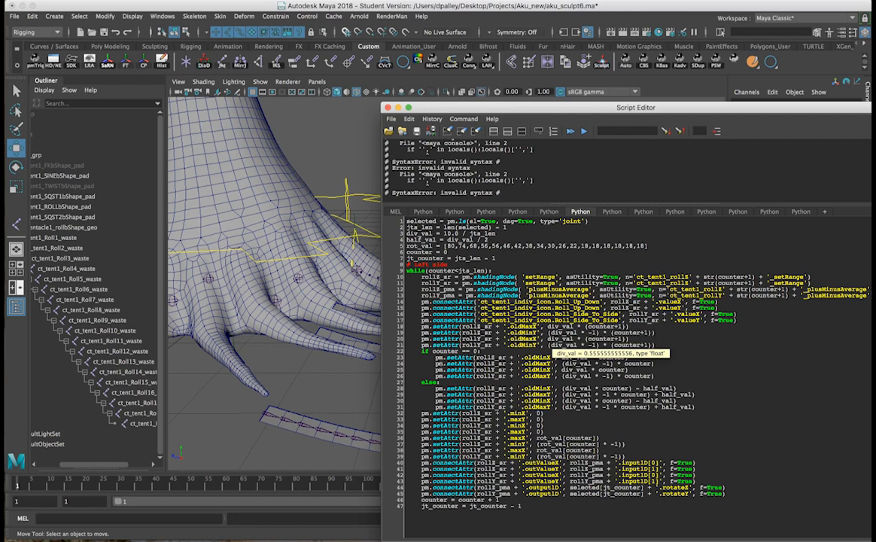
mouse_move(626, 371)
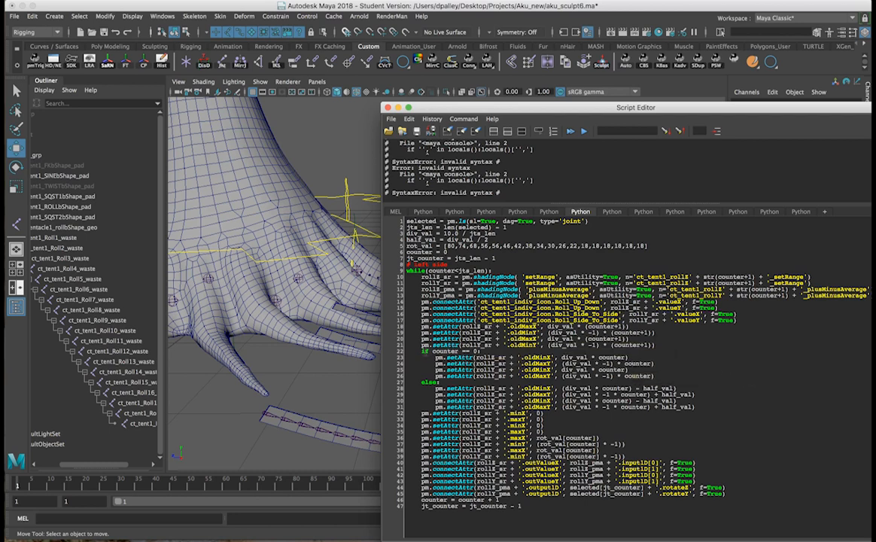
Step: Review the if counter == 0 block with its oldMinX and oldMaxY setAttr lines for rollZ_sr and rollY_sr
left_click_drag(435, 357, 700, 374)
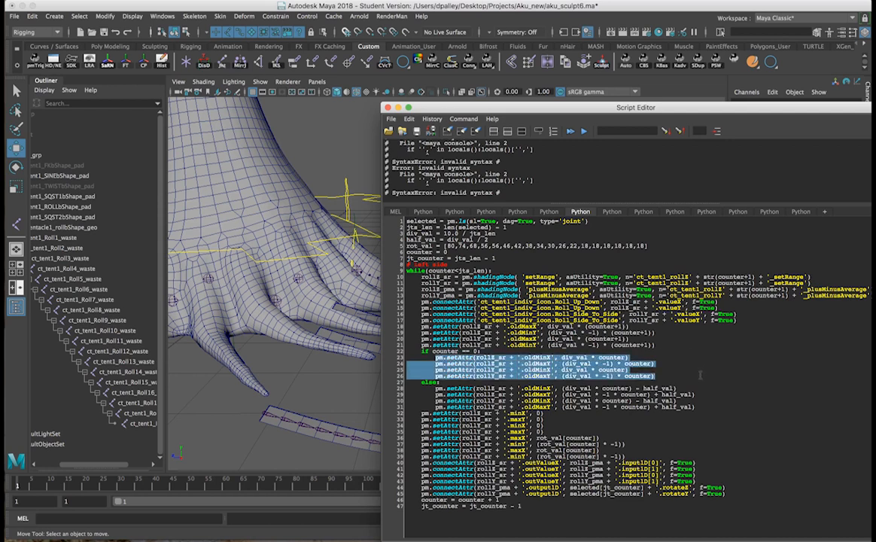
left_click(510, 372)
triple_click(512, 363)
triple_click(497, 357)
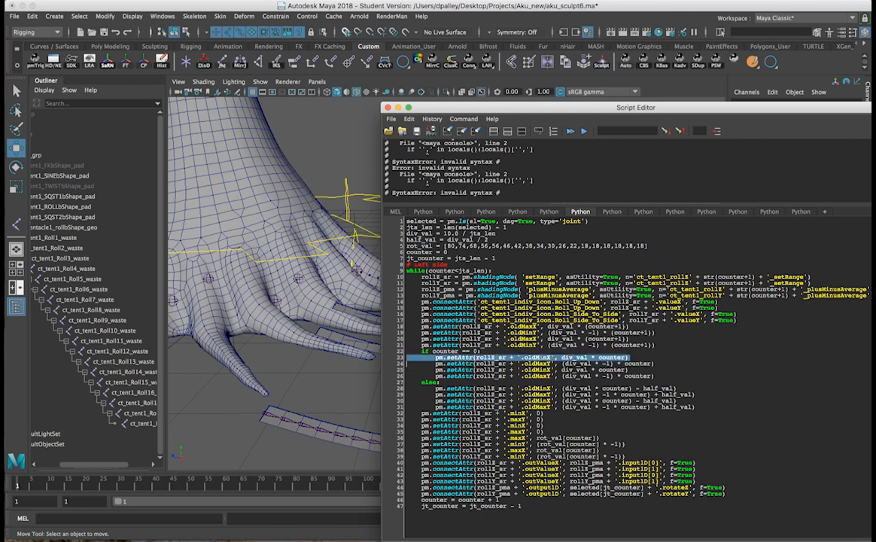
double_click(538, 358)
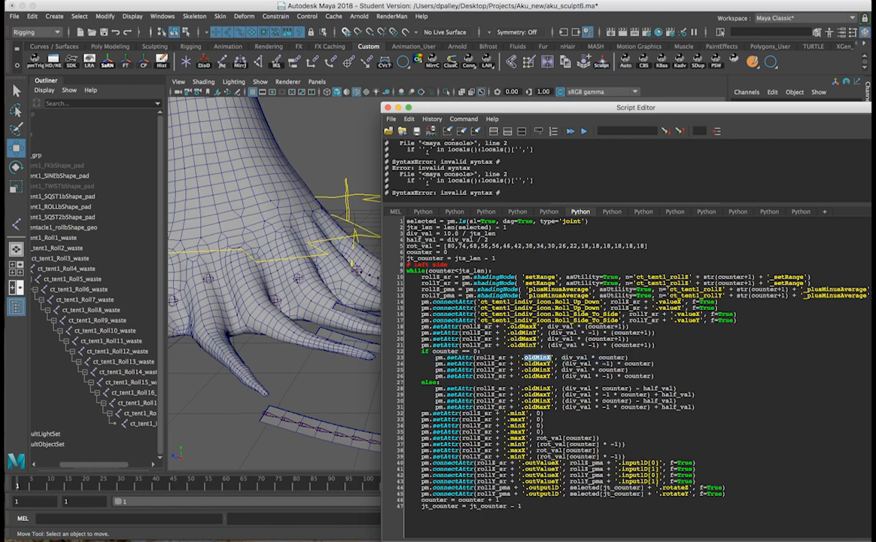
left_click_drag(411, 351, 655, 365)
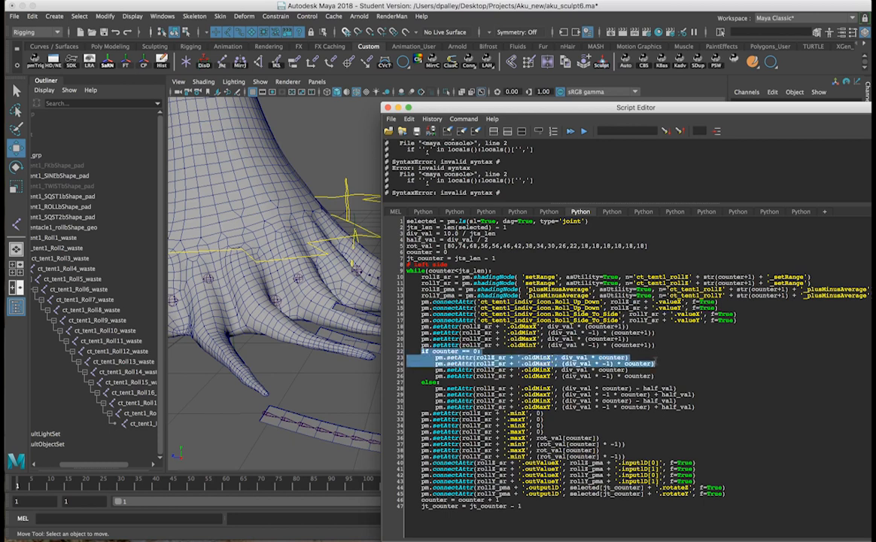
double_click(538, 363)
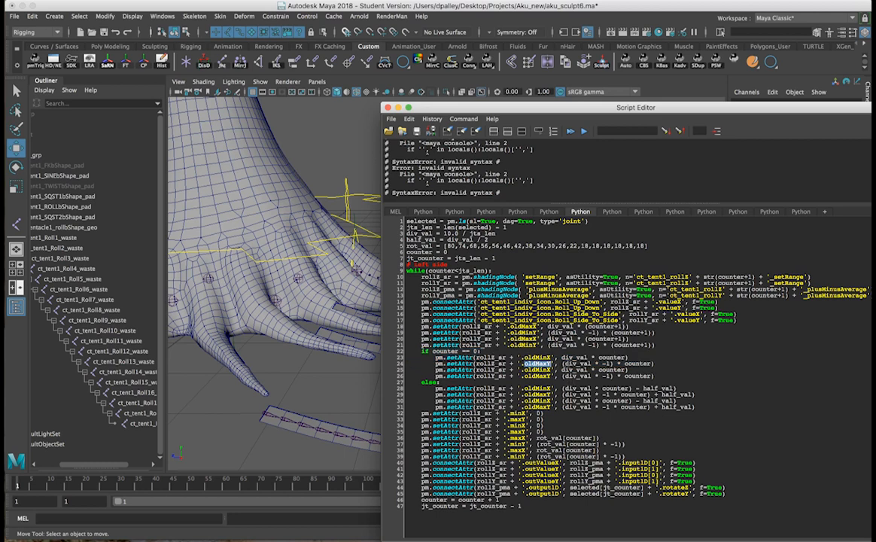
left_click_drag(408, 363, 408, 368)
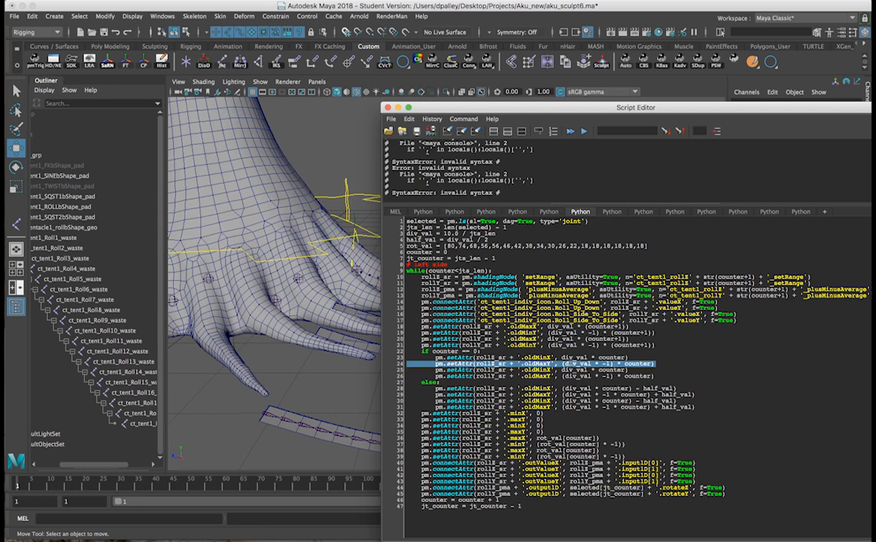
left_click(571, 365)
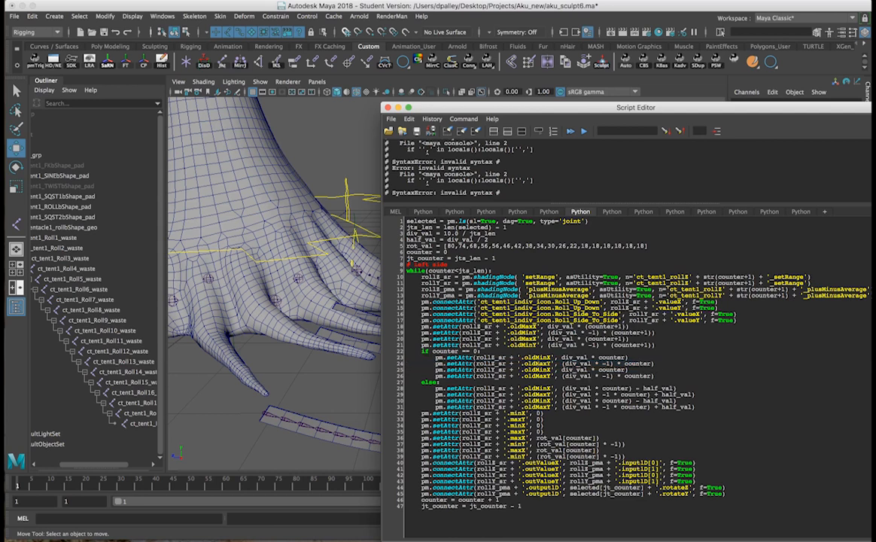
left_click_drag(435, 358, 664, 374)
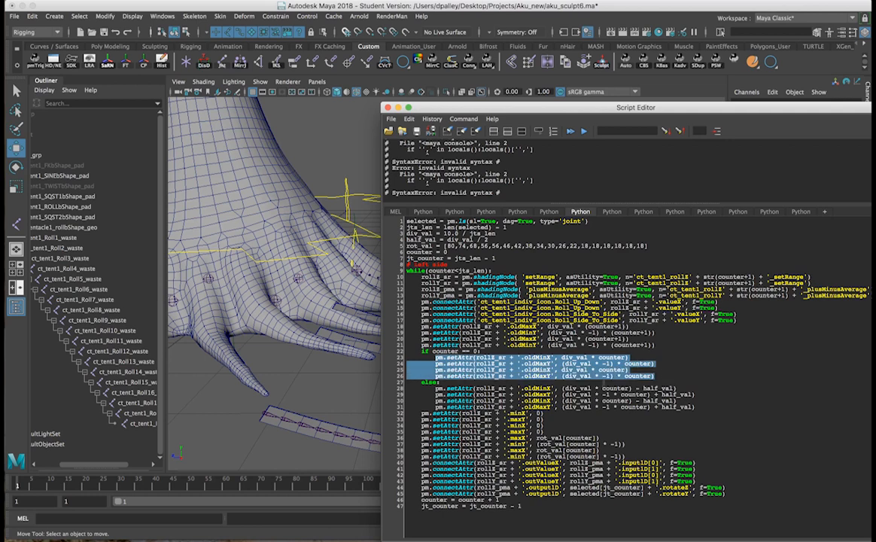
Step: Review the else block's half_val offsets, and uncover the ribbon's joint chain briefly for comparison
left_click_drag(435, 388, 697, 408)
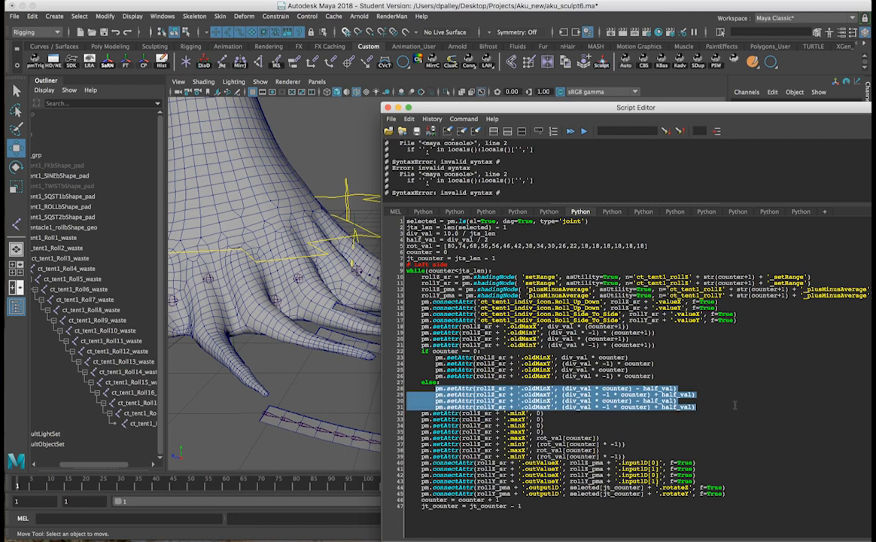
left_click(696, 394)
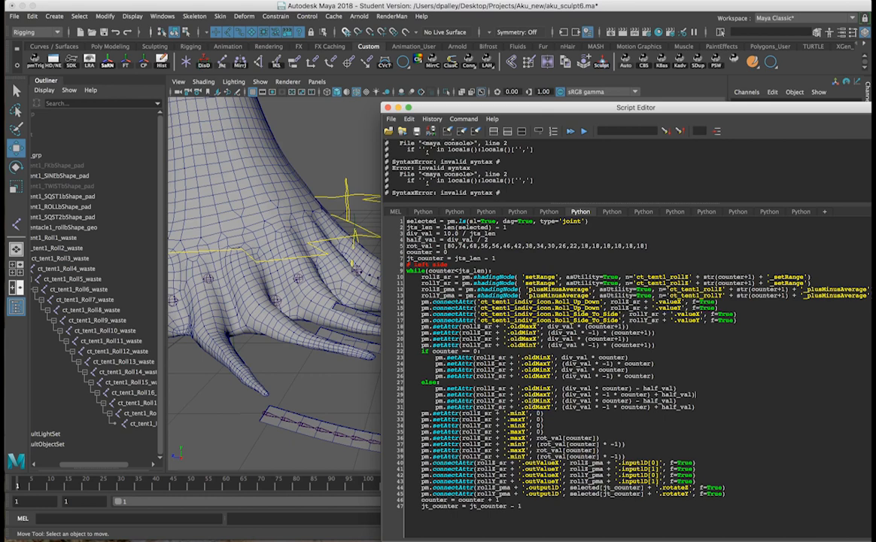
left_click_drag(506, 119, 744, 120)
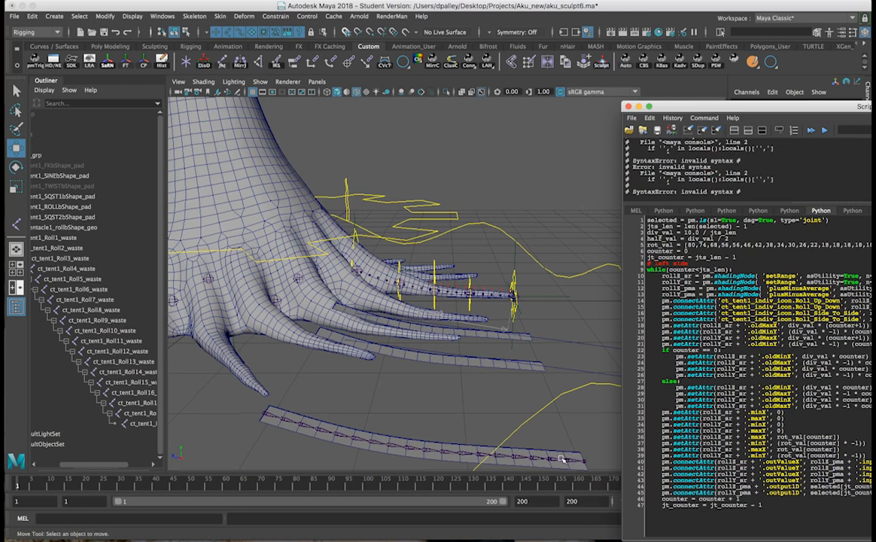
left_click_drag(713, 110, 382, 153)
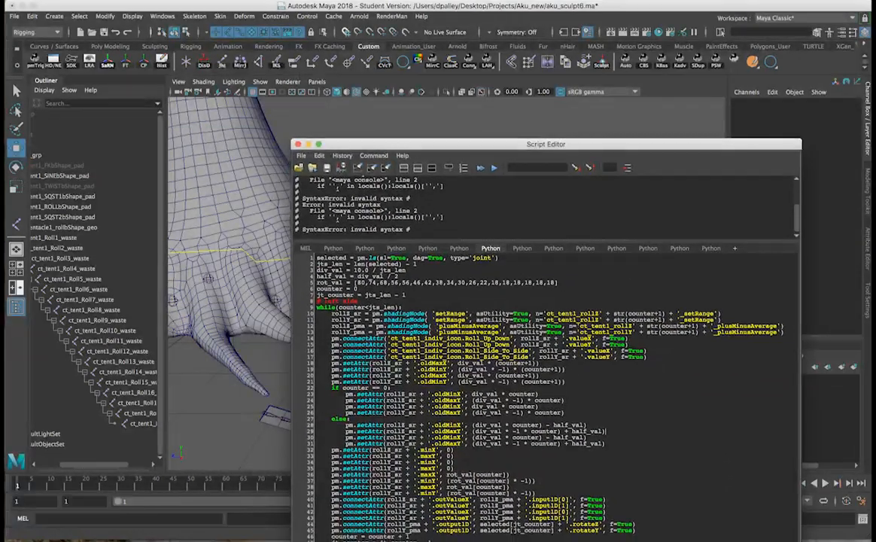
Step: Check half_val and div_val against the else block's oldMinX expression, and move the Script Editor clear of the ribbon's joint chain
double_click(332, 276)
mouse_move(591, 444)
double_click(567, 425)
double_click(484, 394)
mouse_move(485, 394)
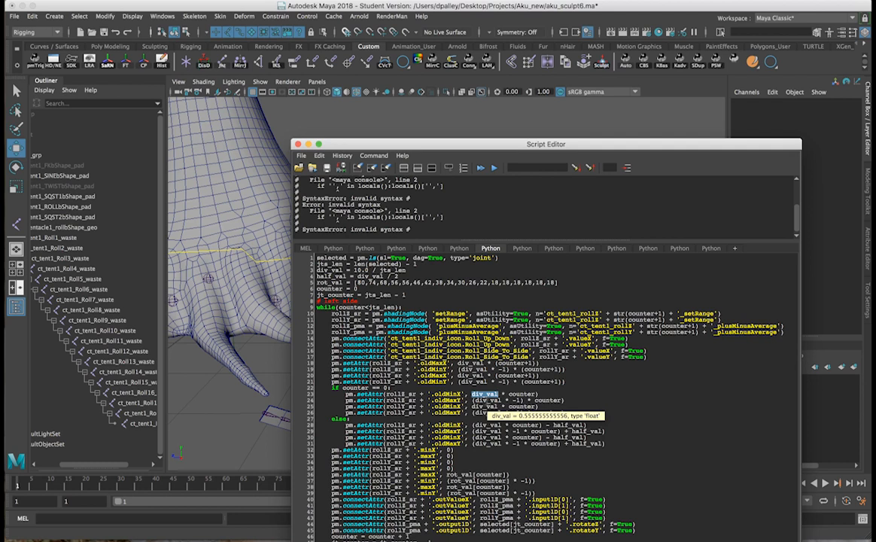
left_click_drag(469, 426, 610, 426)
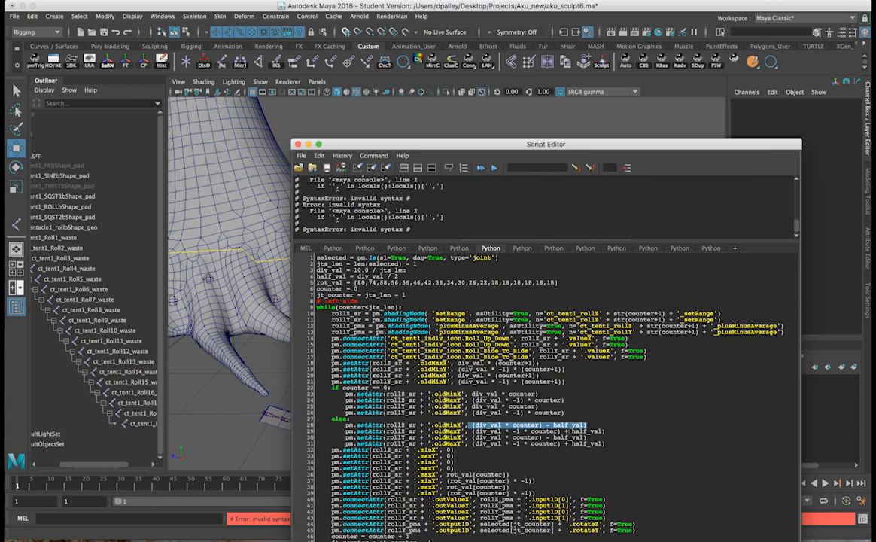
left_click_drag(468, 148, 532, 484)
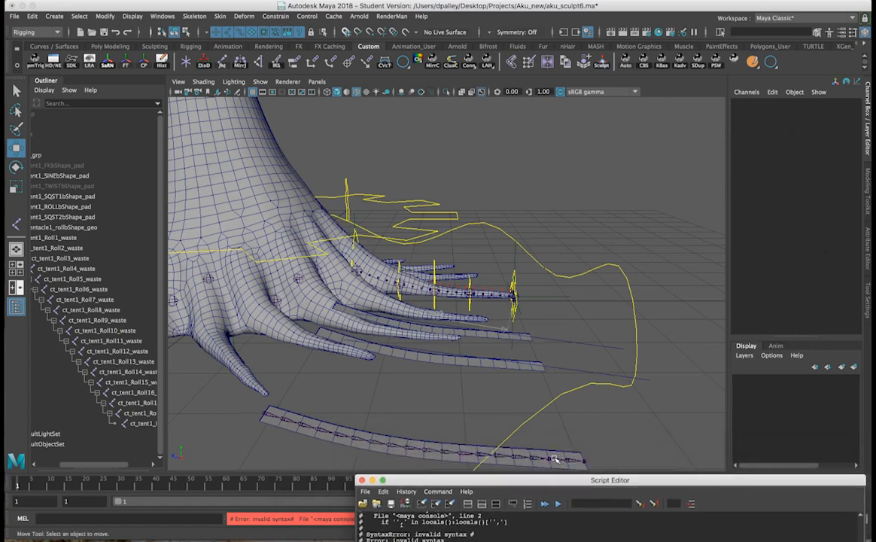
Step: Review the setAttr lines that assign 0 to minX and maxY on rollZ_sr and rollY_sr
left_click_drag(563, 483, 423, 131)
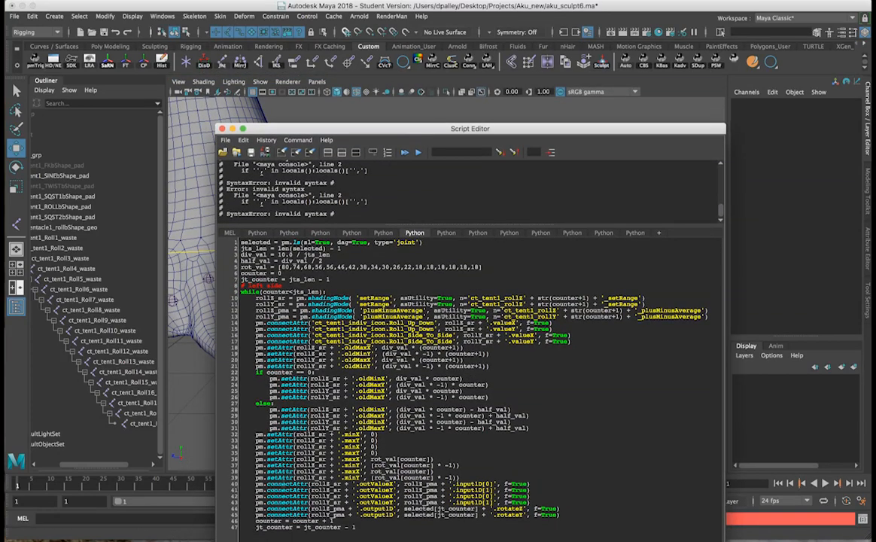
left_click_drag(254, 436, 460, 478)
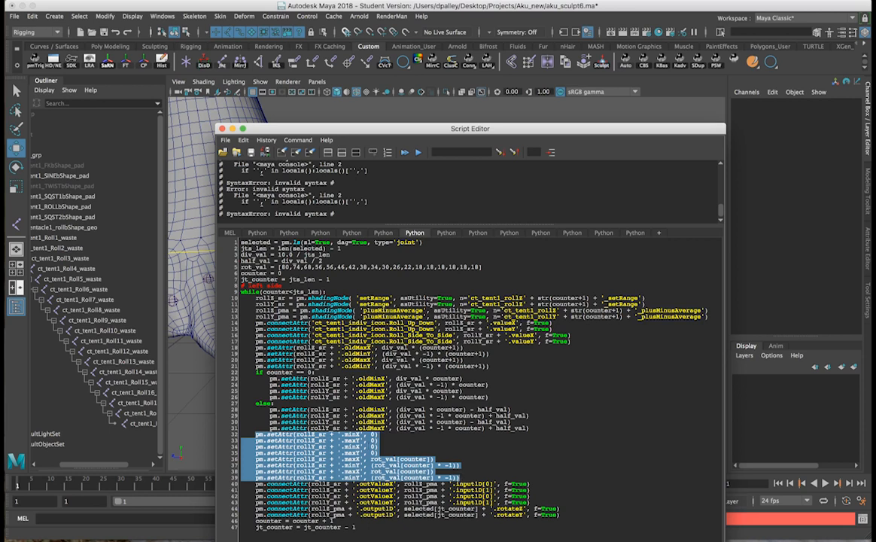
left_click(363, 440)
left_click_drag(378, 453, 256, 436)
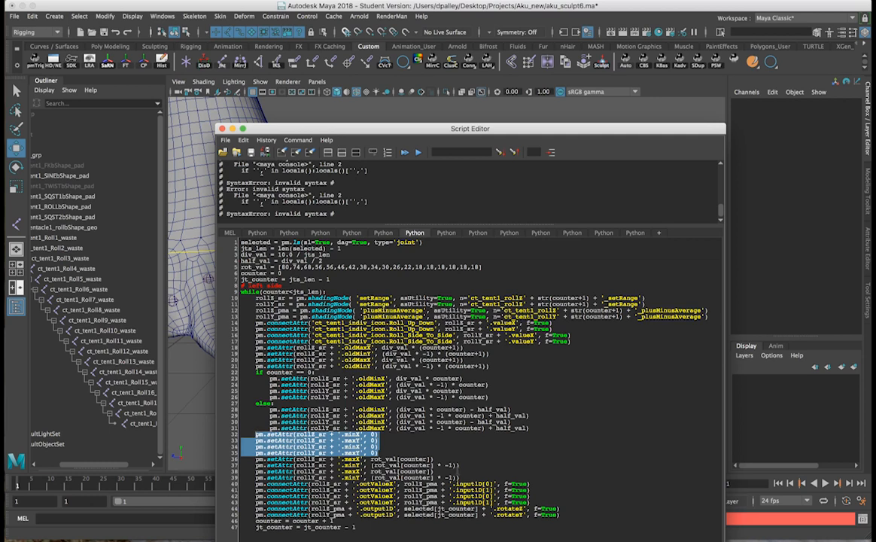
left_click(368, 415)
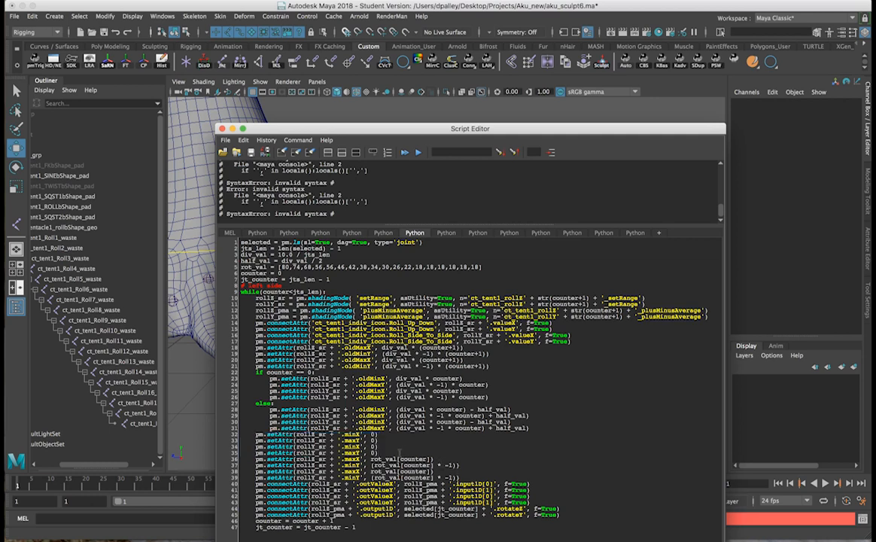
left_click_drag(379, 452, 241, 440)
left_click(396, 427)
Step: Check the rot_val[counter] expressions for maxX and minY, and the connectAttr lines feeding the rollZ_pma and rollY_pma inputs
left_click_drag(368, 459, 439, 460)
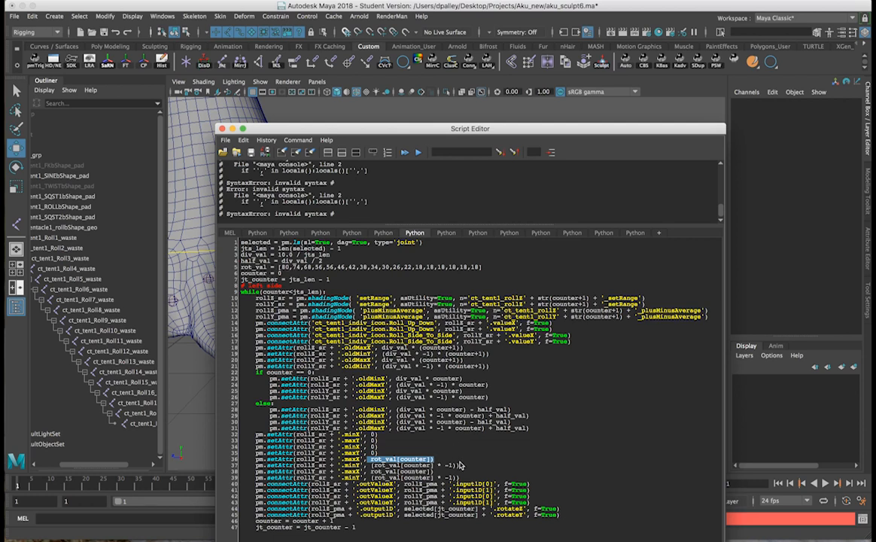
left_click_drag(460, 466, 372, 466)
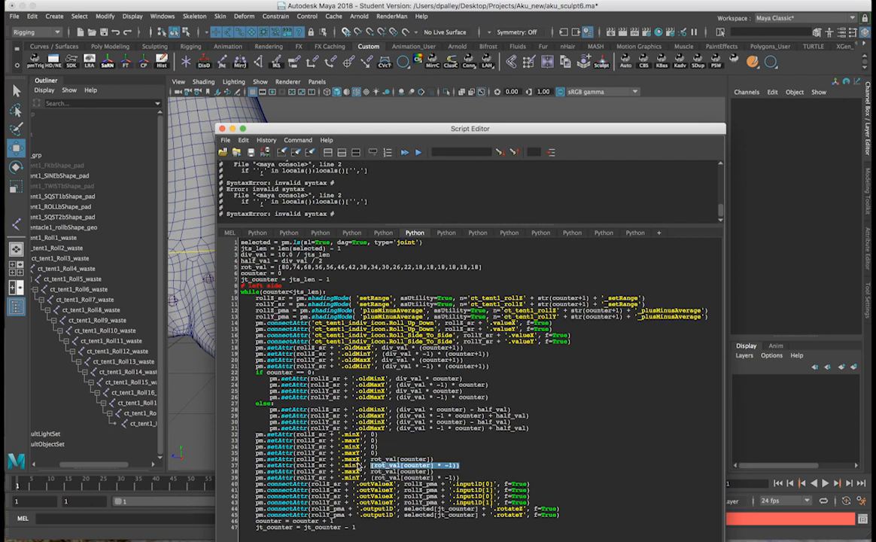
left_click(547, 490)
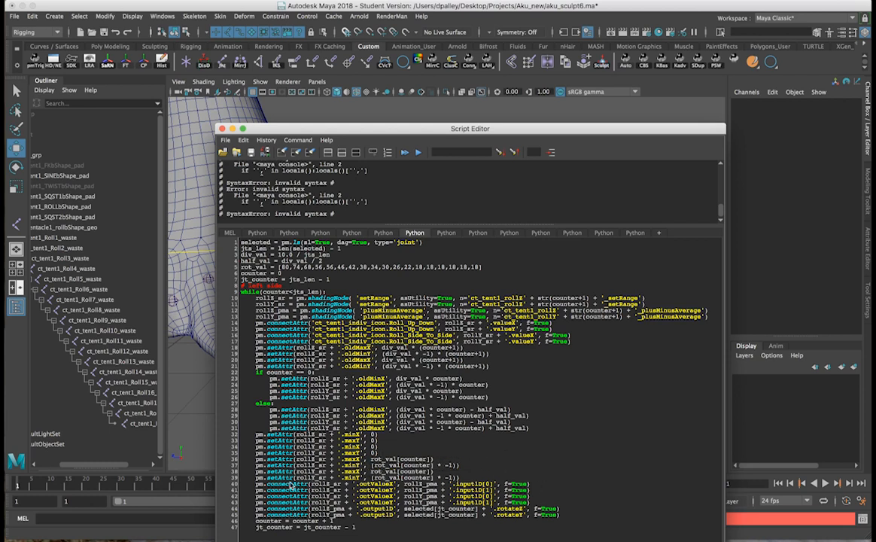
left_click_drag(256, 486, 537, 505)
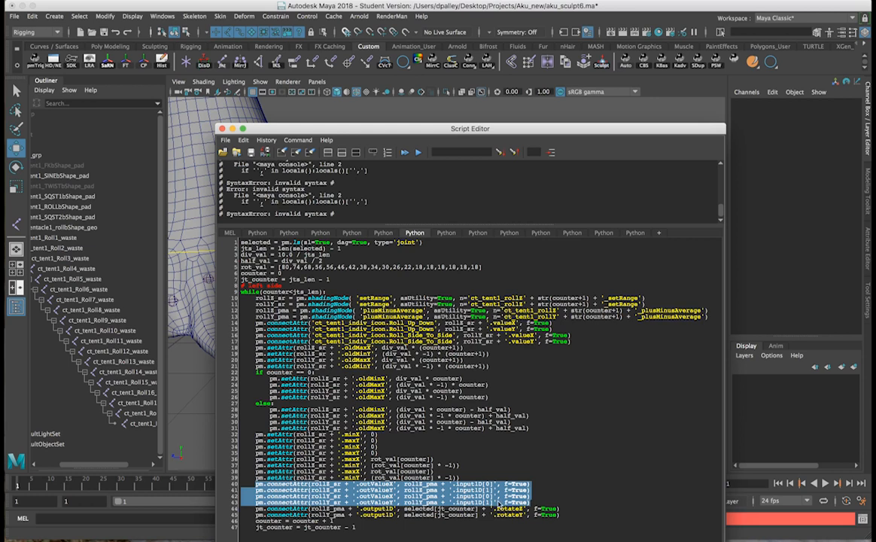
left_click(259, 510)
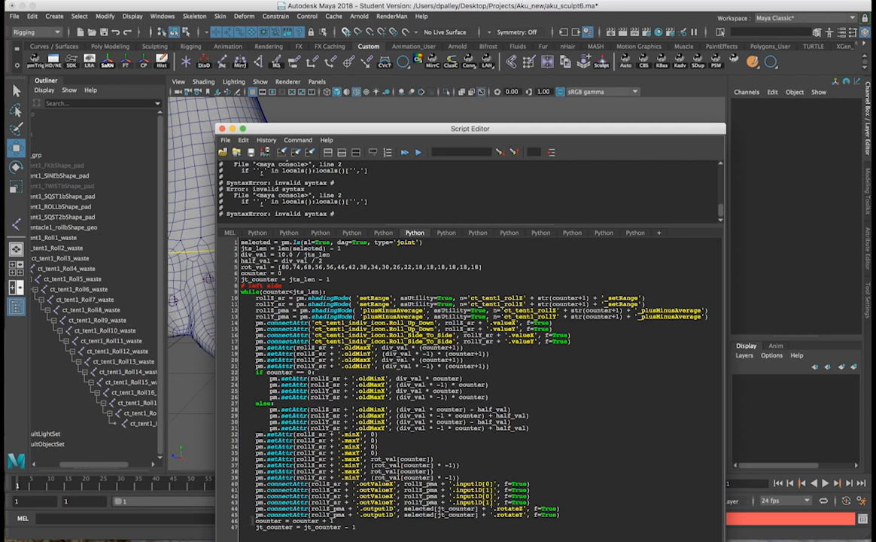
Step: Review the counter and jt_counter updates ending the loop, and trace jt_counter to the rotateZ connection
left_click_drag(255, 520, 382, 527)
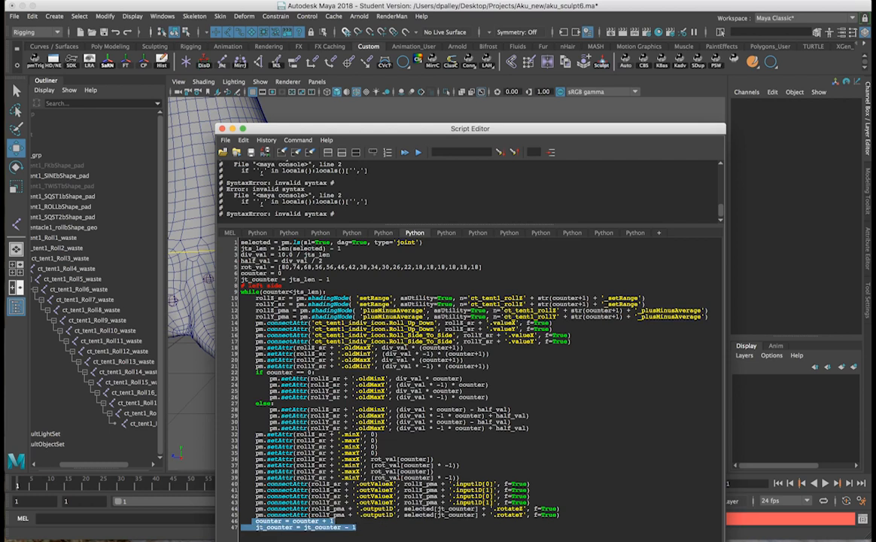
double_click(274, 527)
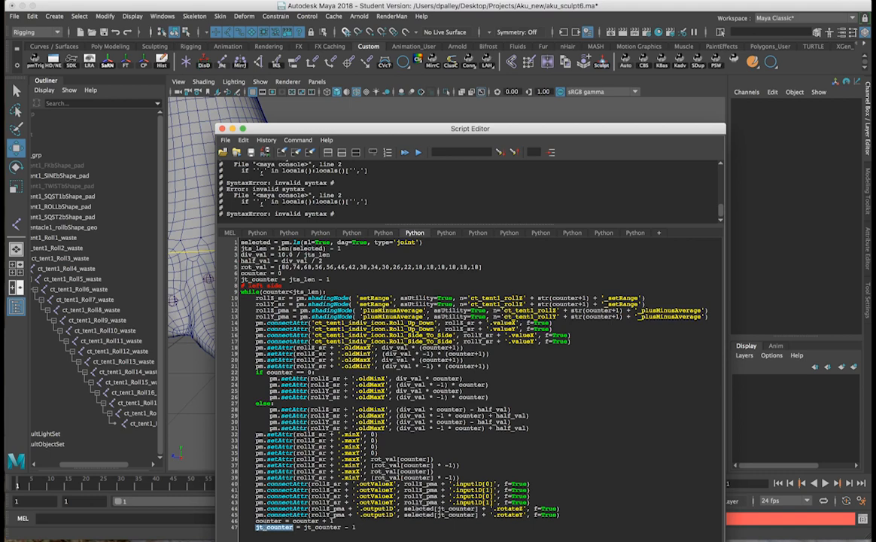
double_click(456, 509)
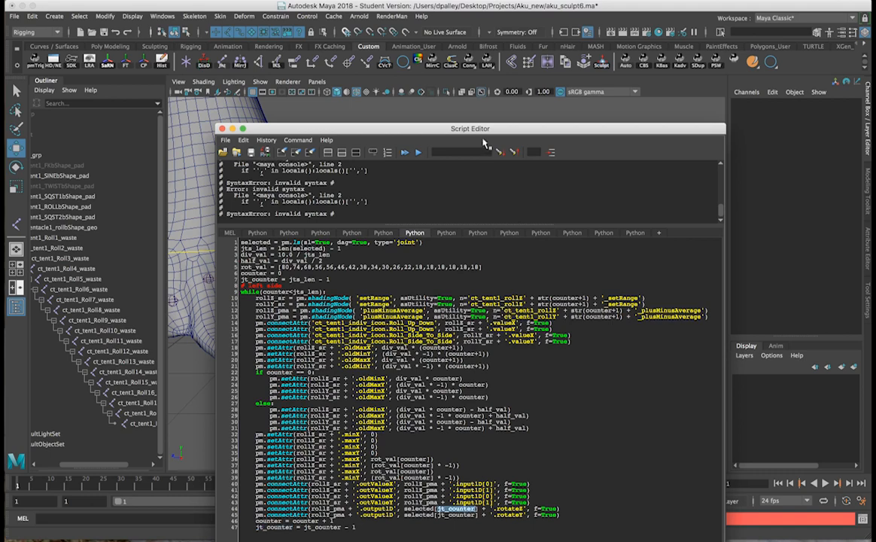
Step: Compare jt_counter's initial value of jts_len - 1 with the order of joints along the ribbon
left_click_drag(487, 131, 487, 481)
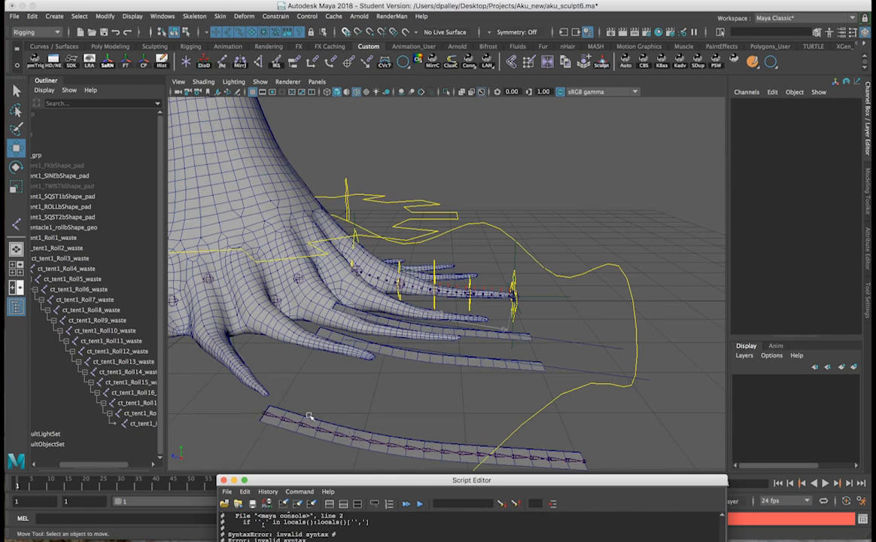
left_click_drag(567, 479, 593, 324)
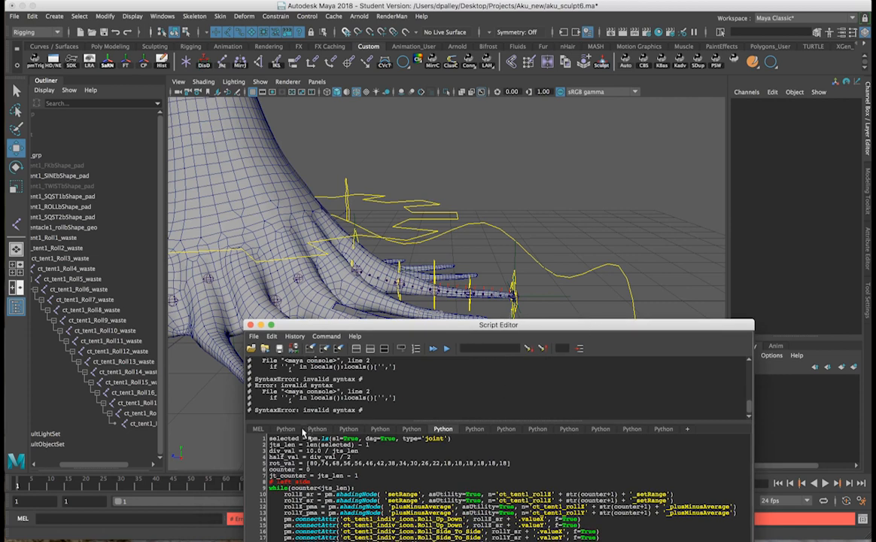
left_click_drag(318, 476, 386, 476)
left_click_drag(500, 329, 551, 473)
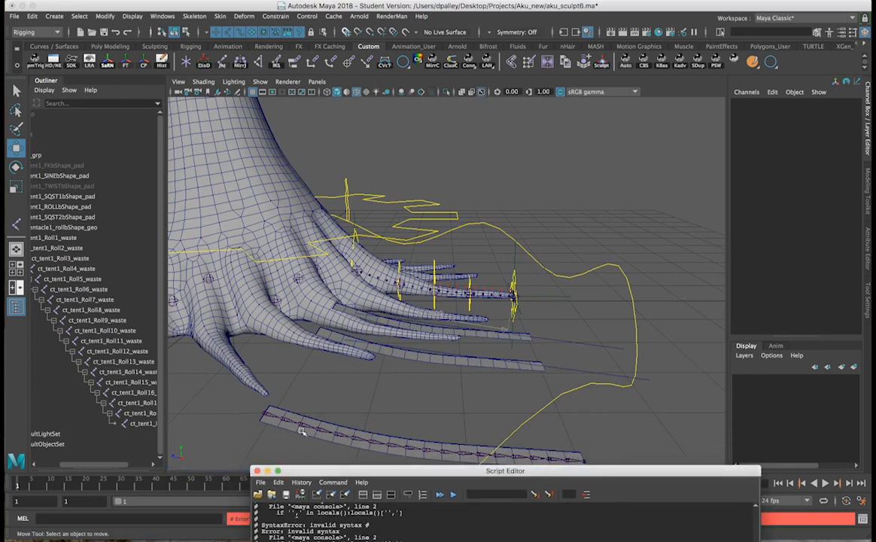
Step: Select the ribbon's root joint ct_tent1_Roll1_waste and execute the entire roll setup script
left_click_drag(396, 476, 606, 162)
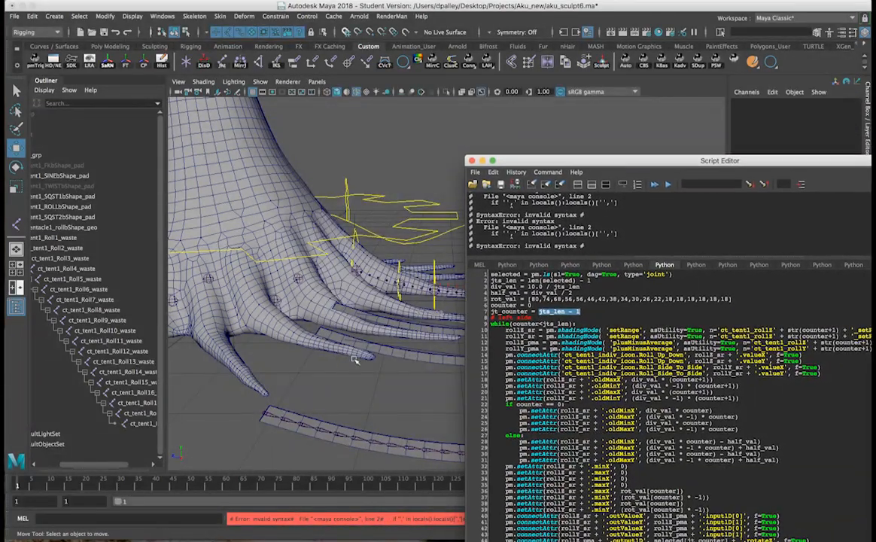
left_click(273, 419)
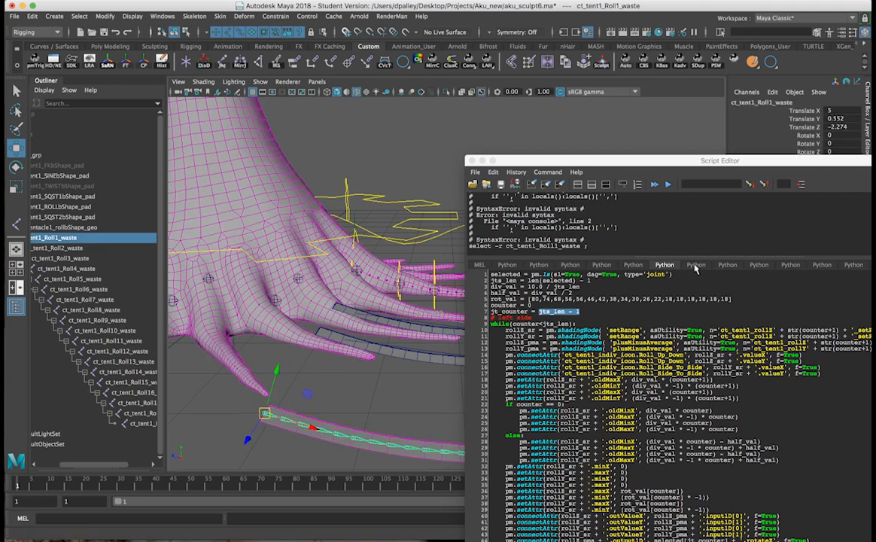
left_click(693, 287)
left_click(654, 184)
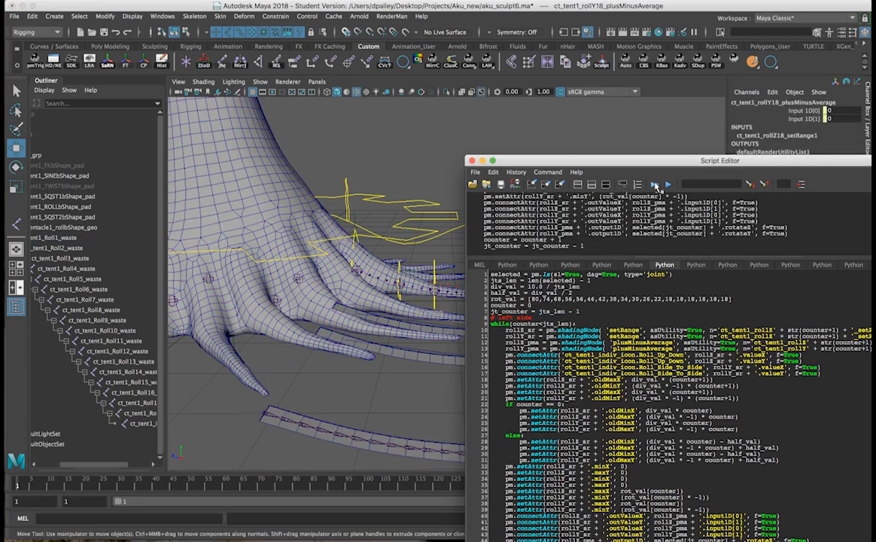
Step: Select the tentacle's ct_tent1_indiv_icon control and make its Roll Up Down attribute active
left_click_drag(656, 165, 562, 425)
left_click(379, 420)
left_click_drag(378, 401, 413, 222, "alt")
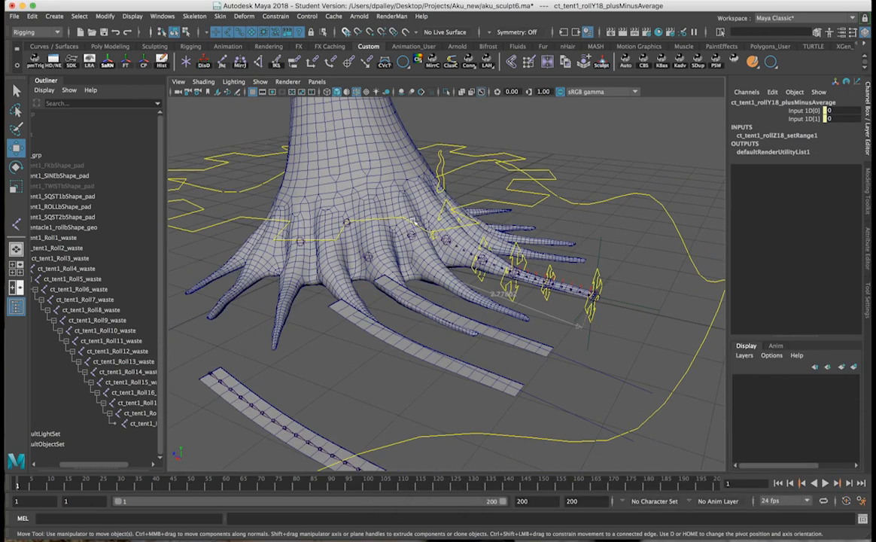
left_click(439, 162)
right_click_drag(442, 164, 667, 181, "alt")
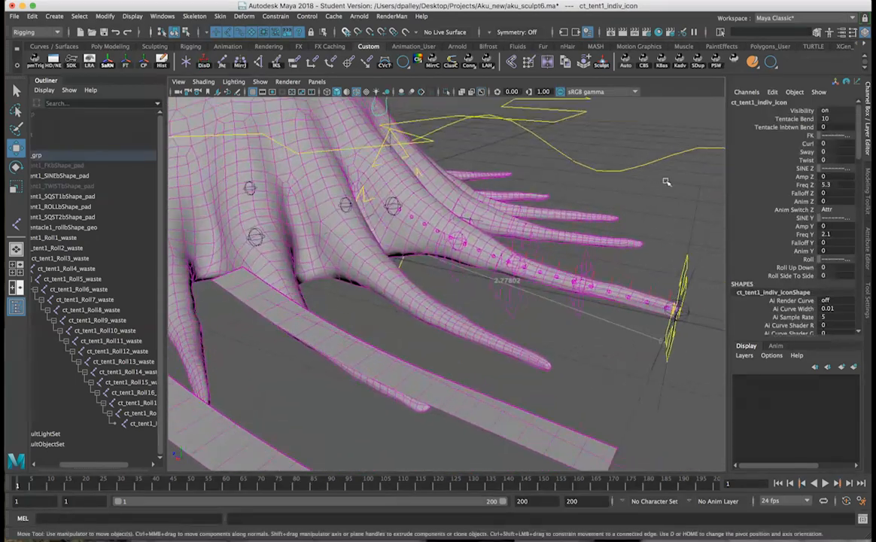
left_click(792, 268)
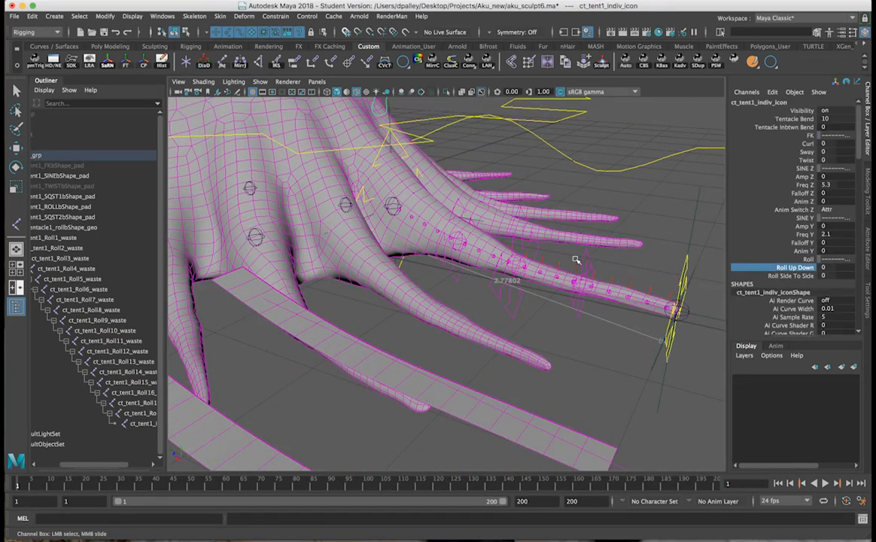
Step: Test the upward roll by setting Roll Up Down to 3.4 and inspect the curled tentacle tip
middle_click_drag(572, 258, 600, 258)
left_click_drag(600, 258, 609, 280, "alt")
right_click_drag(608, 280, 670, 290, "alt")
middle_click_drag(423, 340, 479, 333, "alt")
middle_click_drag(405, 340, 295, 326, "alt")
right_click_drag(295, 327, 302, 231, "alt")
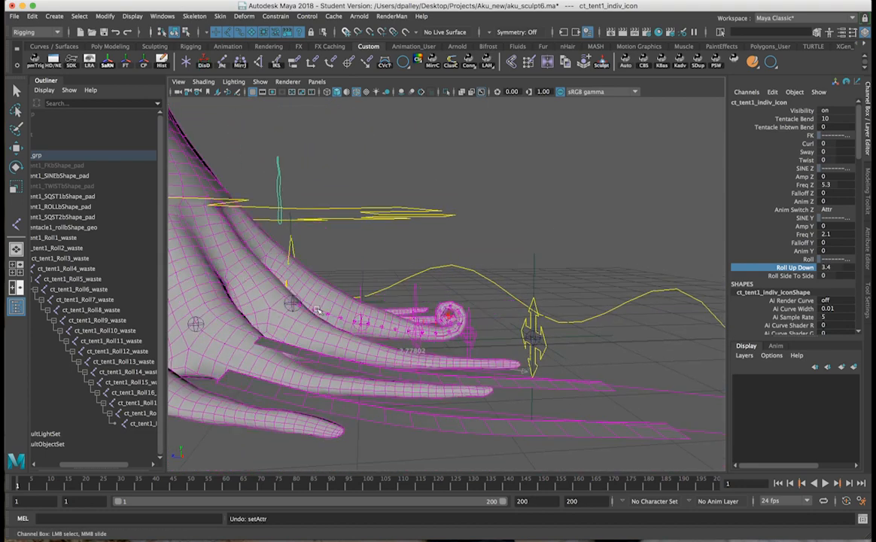
Step: Raise Roll Up Down to 10 and inspect the fully curled tentacle from the side
left_click_drag(251, 280, 378, 298, "alt")
middle_click_drag(399, 313, 447, 315)
right_click_drag(447, 316, 354, 248, "alt")
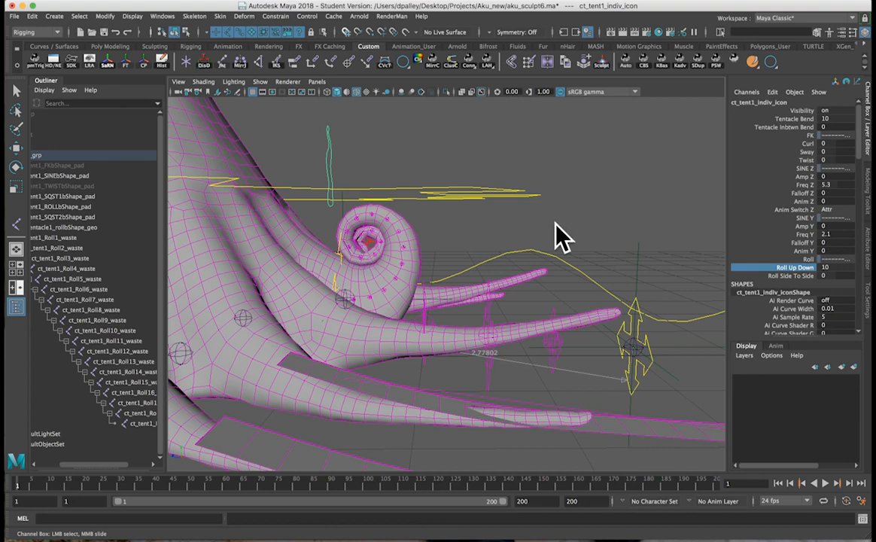
Step: Lower Roll Up Down to -10 and inspect the tentacle's downward curl
middle_click_drag(533, 291, 490, 287)
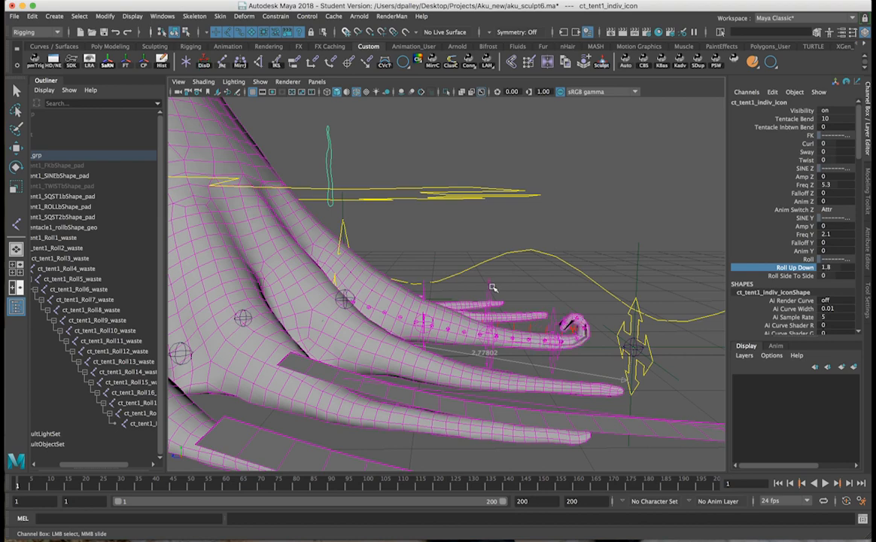
middle_click_drag(580, 300, 503, 284)
left_click_drag(504, 288, 502, 322, "alt")
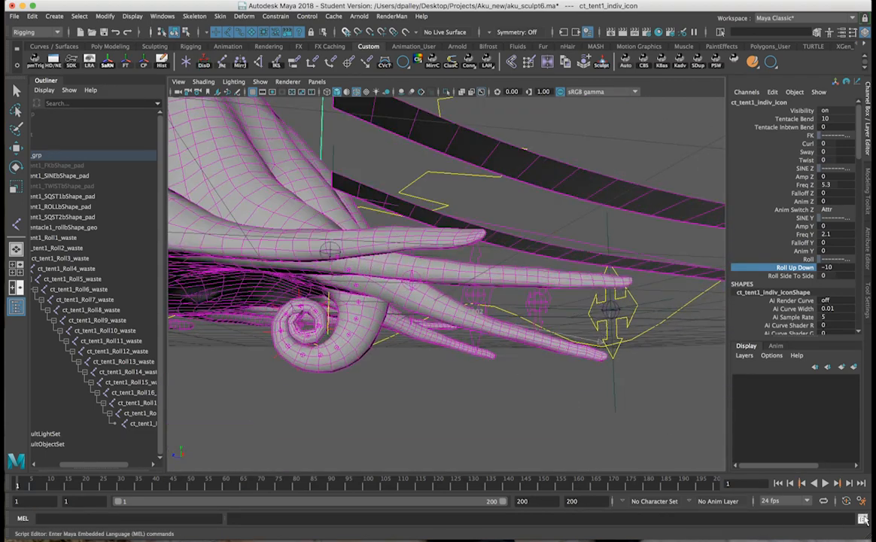
Step: Compare the script's rot_val list and its first entry, 80, with the shape of the curled tentacle
left_click(864, 519)
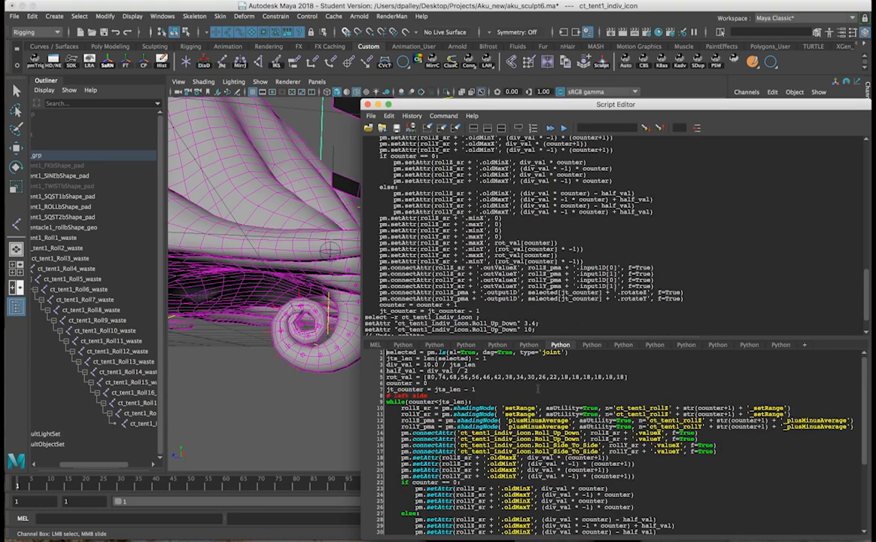
left_click_drag(424, 377, 651, 378)
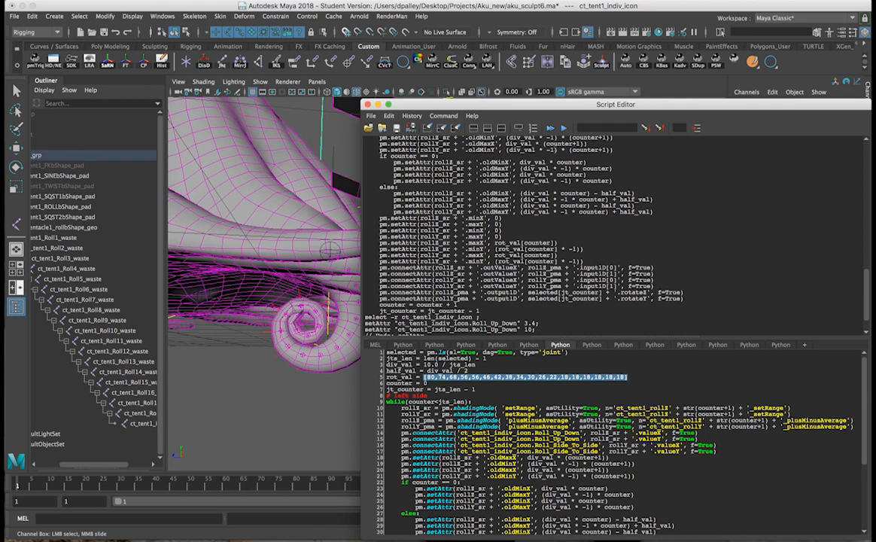
left_click_drag(489, 105, 490, 404)
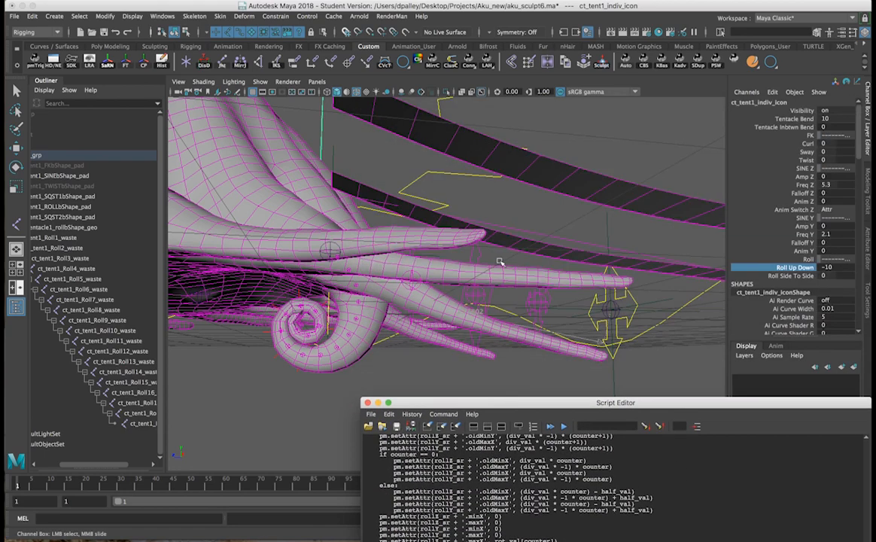
left_click_drag(444, 255, 382, 325, "alt")
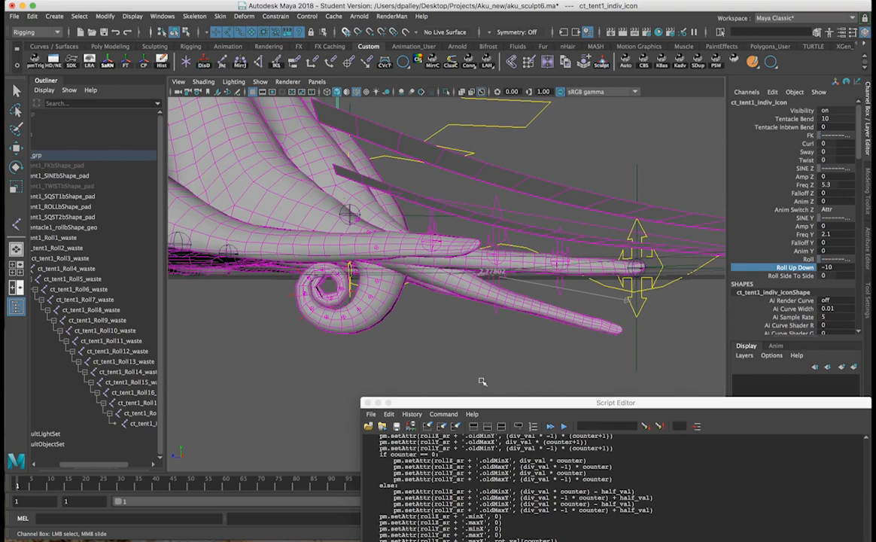
left_click_drag(488, 404, 467, 169)
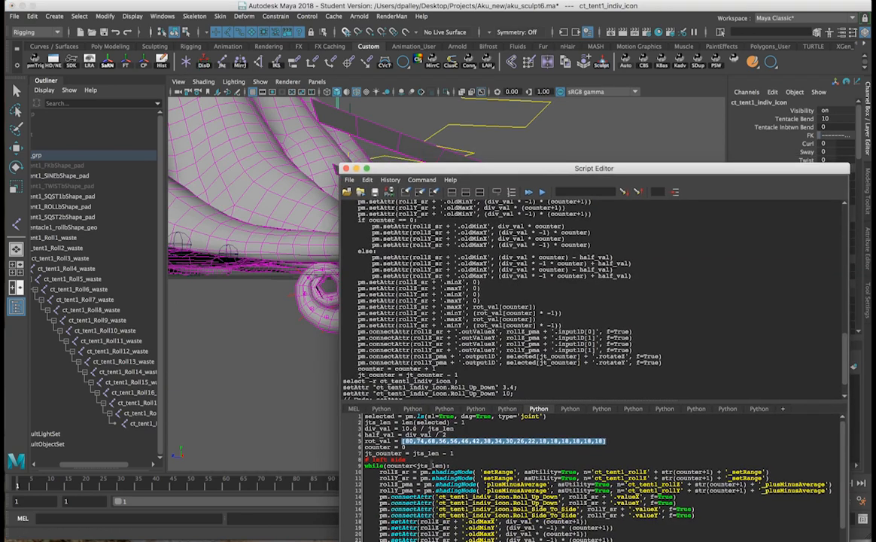
double_click(408, 441)
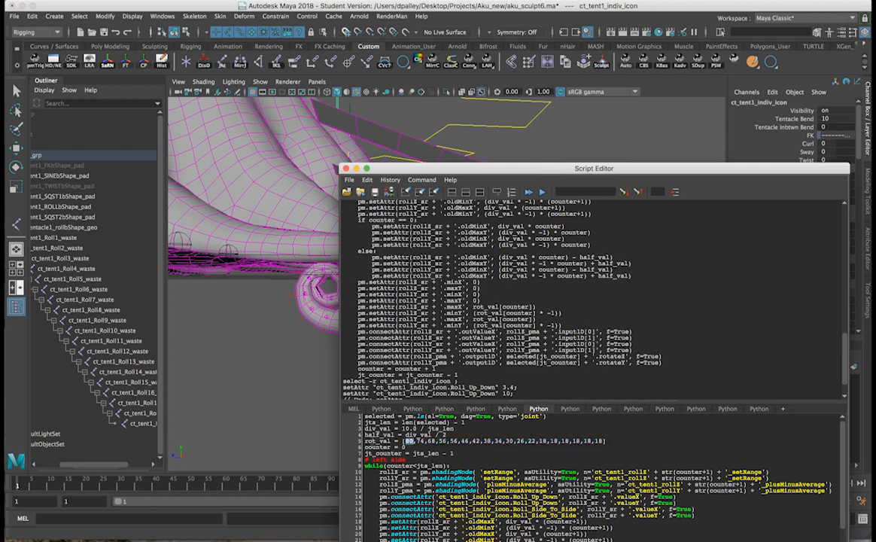
triple_click(408, 441)
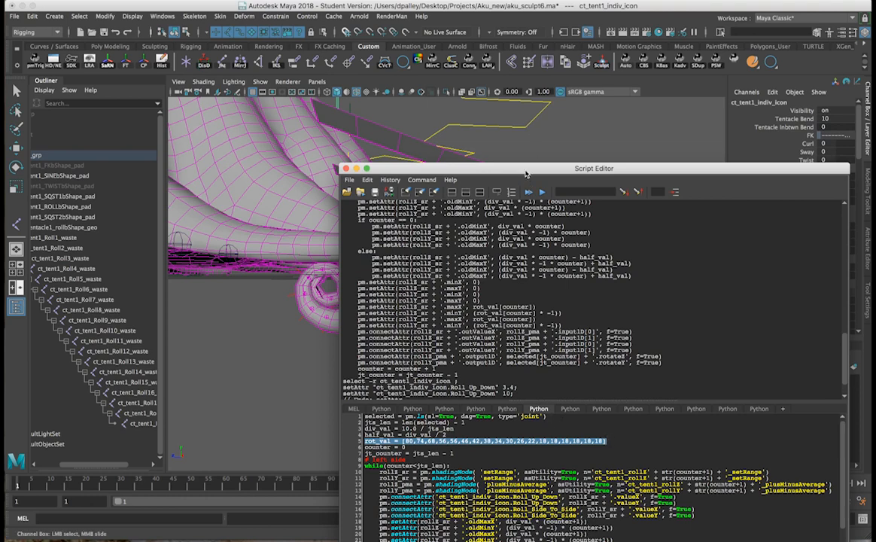
left_click_drag(525, 174, 518, 452)
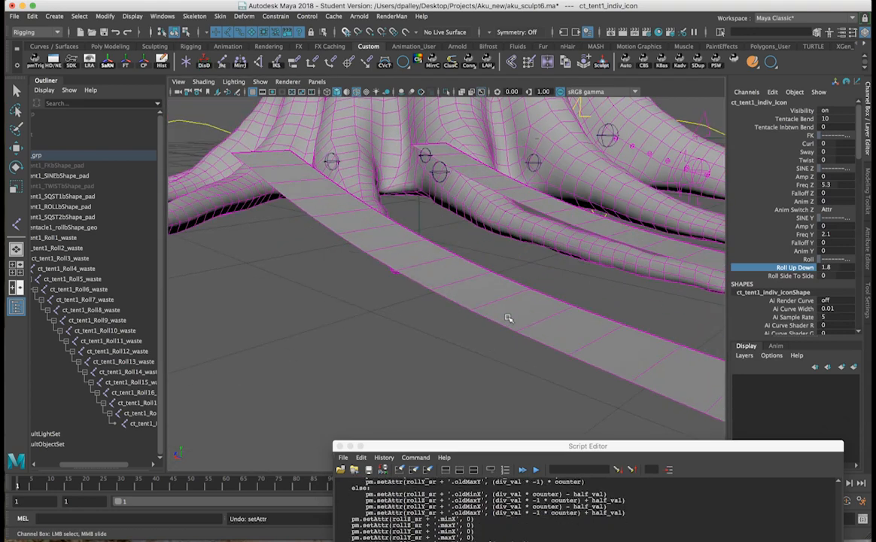
Step: Reset Roll Up Down on ct_tent1_indiv_icon to 0
key("ctrl+z")
key("shift+z")
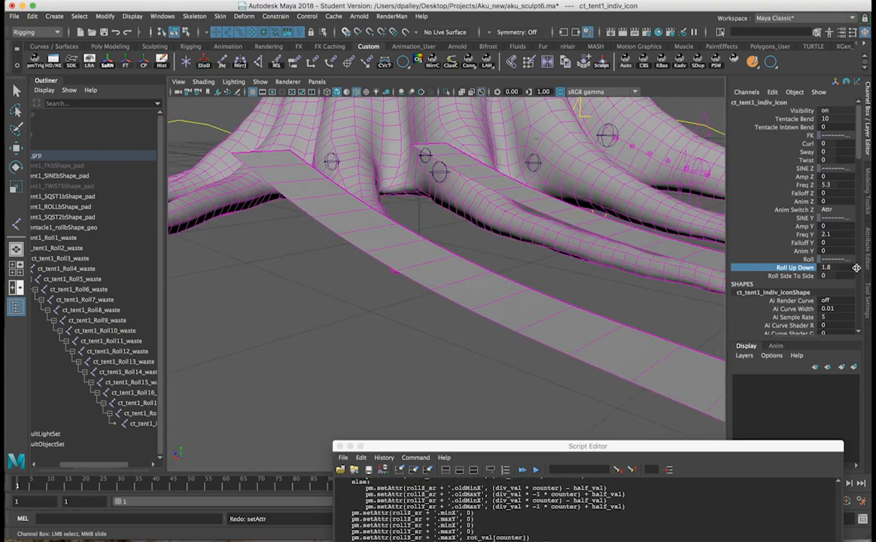
left_click(830, 267)
type("0")
key("Return")
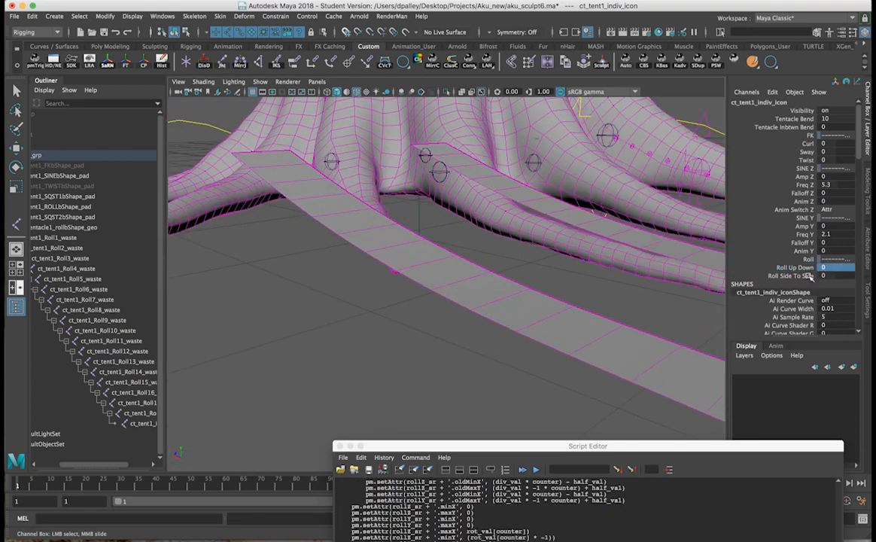
Step: Test Roll Side To Side on ct_tent1_indiv_icon at -1.2, undo it, and try 2.5 with the tentacle in view
left_click(807, 276)
scroll(539, 262, "down", 5)
left_click_drag(540, 262, 459, 256, "alt")
middle_click_drag(458, 255, 433, 262)
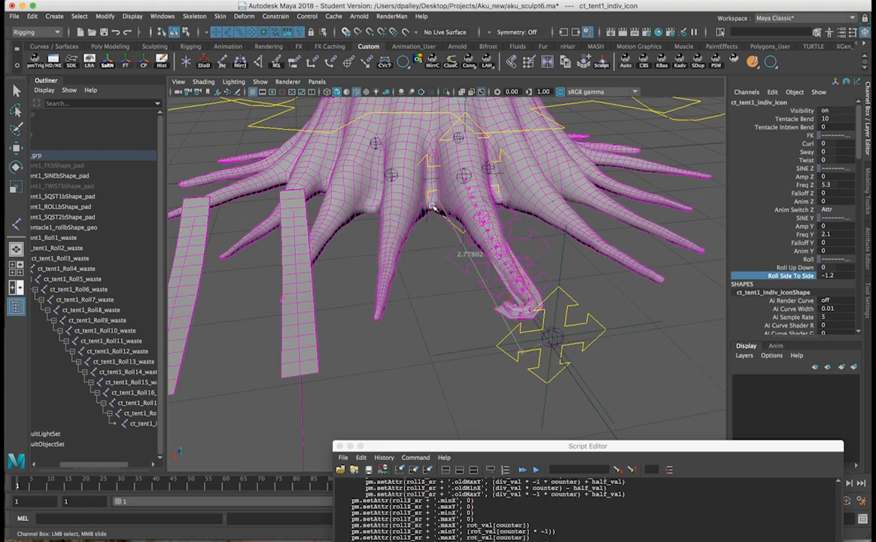
key("z")
mouse_move(476, 256)
middle_mouse_down()
mouse_move(509, 257)
mouse_move(489, 258)
middle_mouse_up()
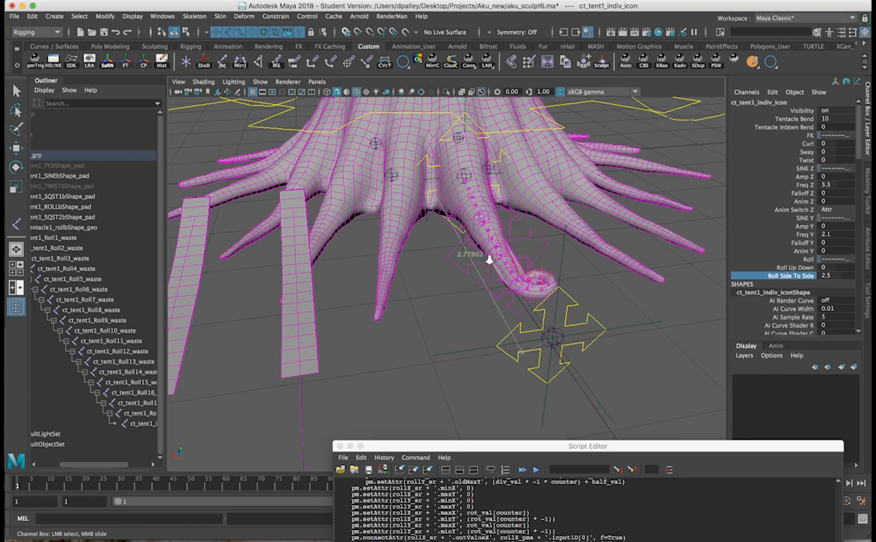
Step: Try Roll Side To Side at -8.9, view the tentacle from the front, and undo the side-roll changes
scroll(525, 273, "down", 2)
middle_click_drag(571, 276, 483, 270)
left_click_drag(514, 253, 501, 271, "alt")
key("z")
key("z")
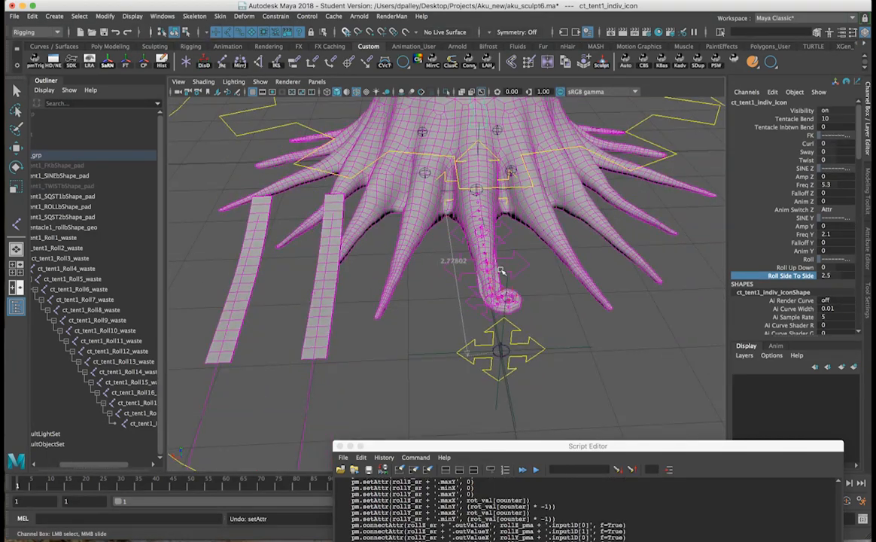
Step: Raise Roll Up Down to 10 and inspect the curled ribbon together with the tentacle
right_click_drag(517, 271, 369, 268, "alt")
middle_click_drag(477, 268, 714, 284, "alt")
left_click(793, 269)
left_click_drag(369, 237, 418, 272, "alt")
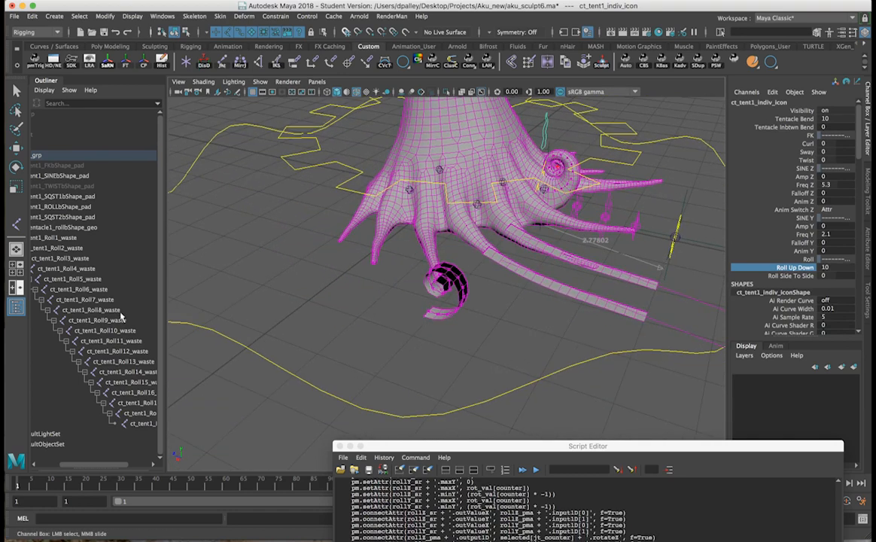
Step: Try rotating joints ct_tent1_Roll1_waste through ct_tent1_Roll18_waste together about X to about 11 degrees while the ribbon is curled upward
left_click(60, 238)
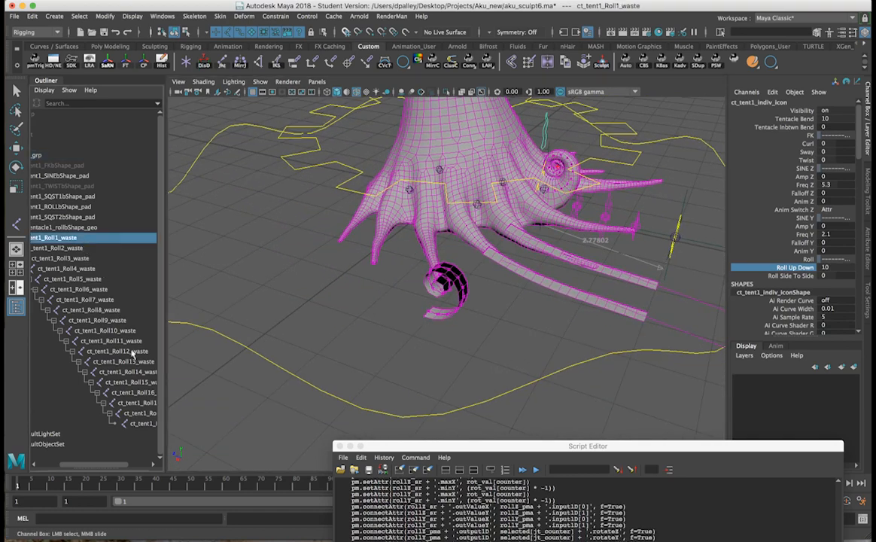
left_click(143, 413, "shift")
key("e")
left_click_drag(449, 278, 439, 285)
left_click_drag(454, 261, 401, 261, "alt")
mouse_move(319, 189)
left_mouse_down()
mouse_move(331, 189)
mouse_move(319, 189)
left_mouse_up()
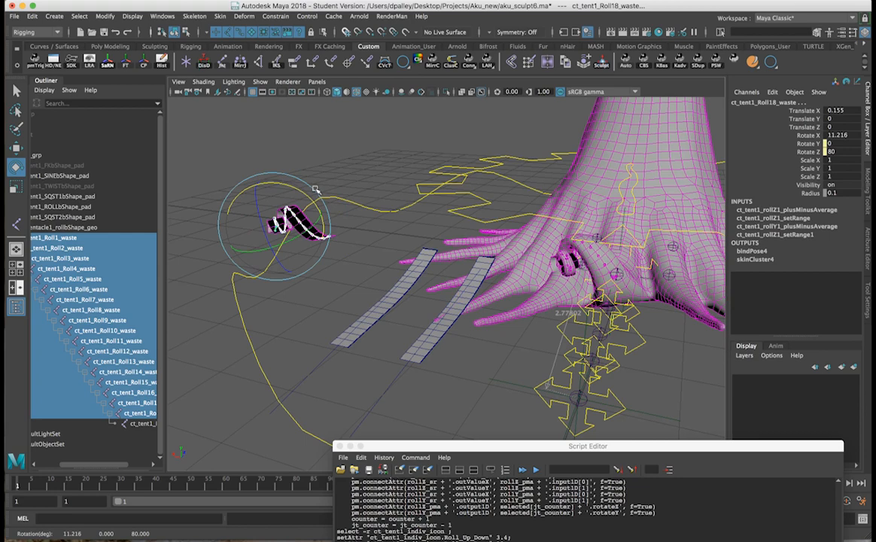
Step: Undo the joint rotation and the Roll Up Down change so the ribbon is straight
key("super+z")
key("super+z")
key("super+z")
key("super+z")
key("super+z")
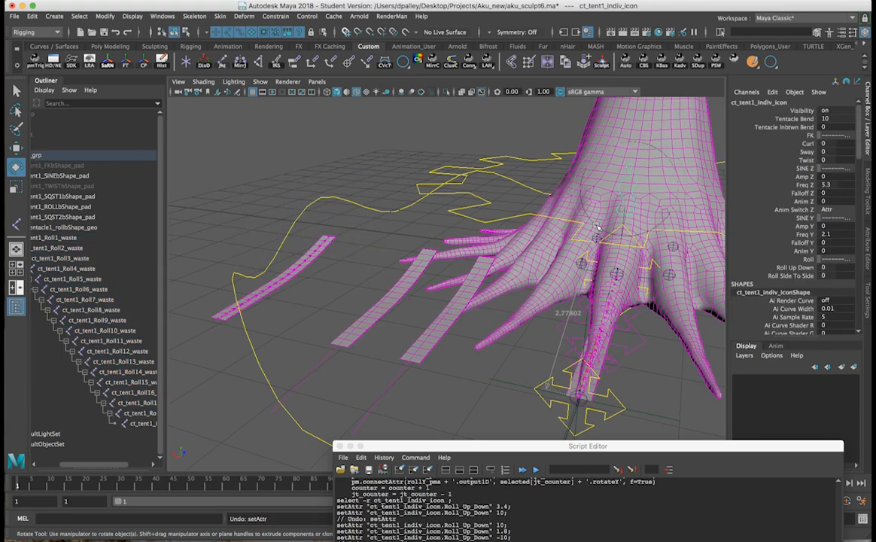
Step: Curl the tentacle with Roll Side To Side and try rotating joints ct_tent1_Roll1_waste through ct_tent1_Roll18_waste about X
left_click(791, 275)
key("super+z")
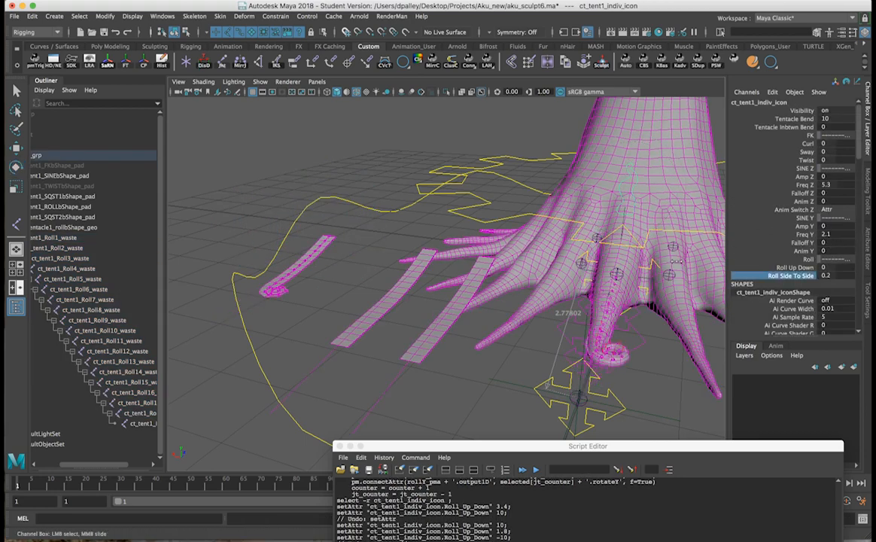
left_click(90, 239)
key("e")
left_click(121, 414, "shift")
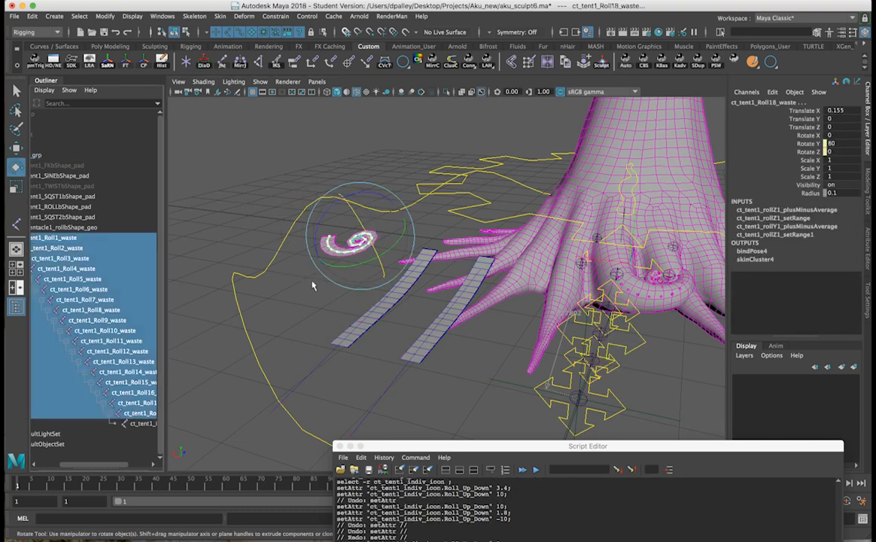
left_click_drag(339, 220, 364, 217)
Step: Undo the joints' X rotation and the Roll Side To Side curl
key("z")
key("z")
key("z")
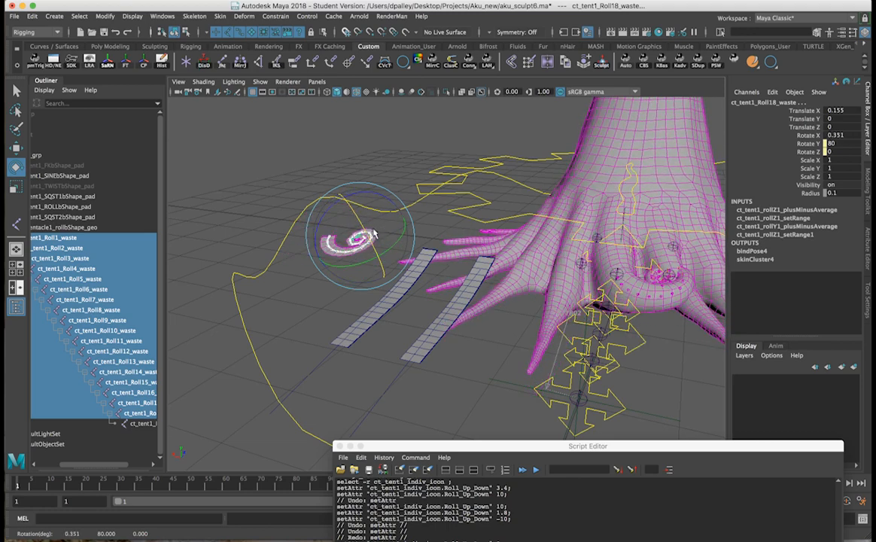
key("z")
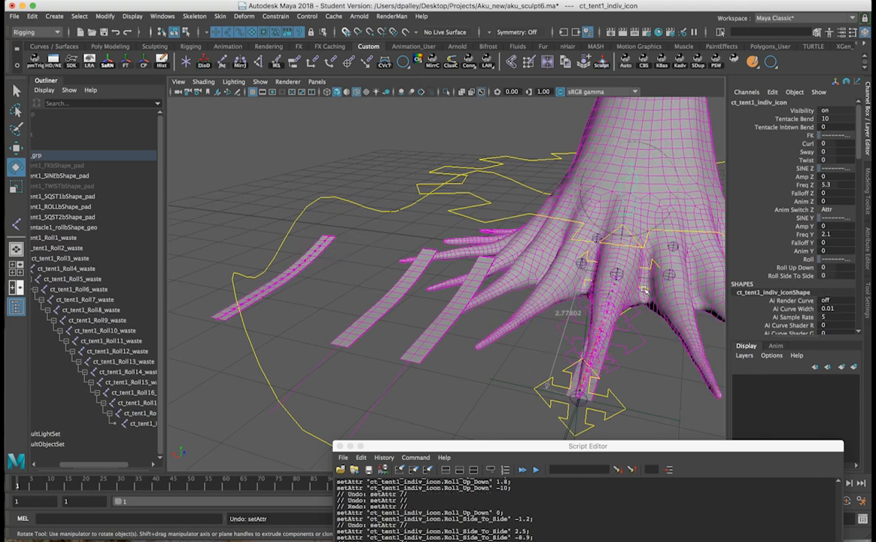
Step: Add a keyable float attribute Turn_Coil to ct_tent1_indiv_icon with minimum -10, maximum 10 and default 0
left_click_drag(529, 305, 587, 327, "alt")
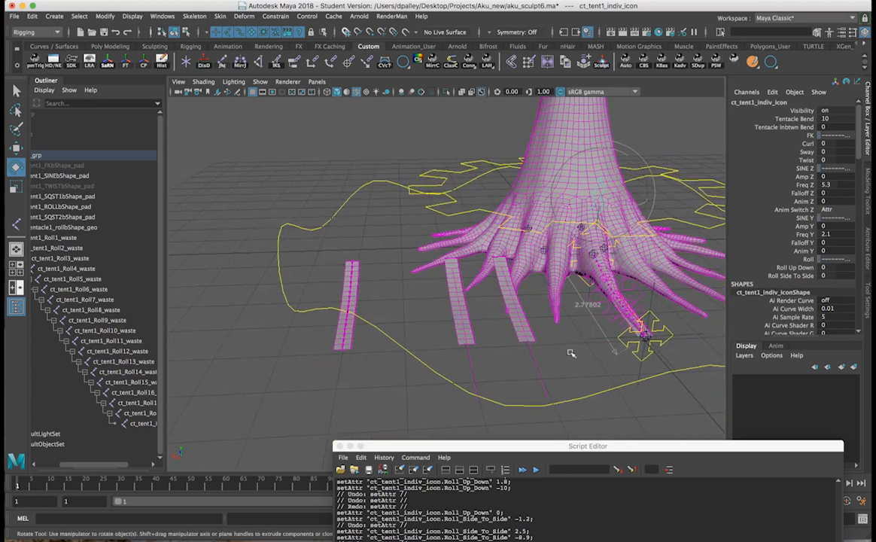
left_click(572, 354)
key("w")
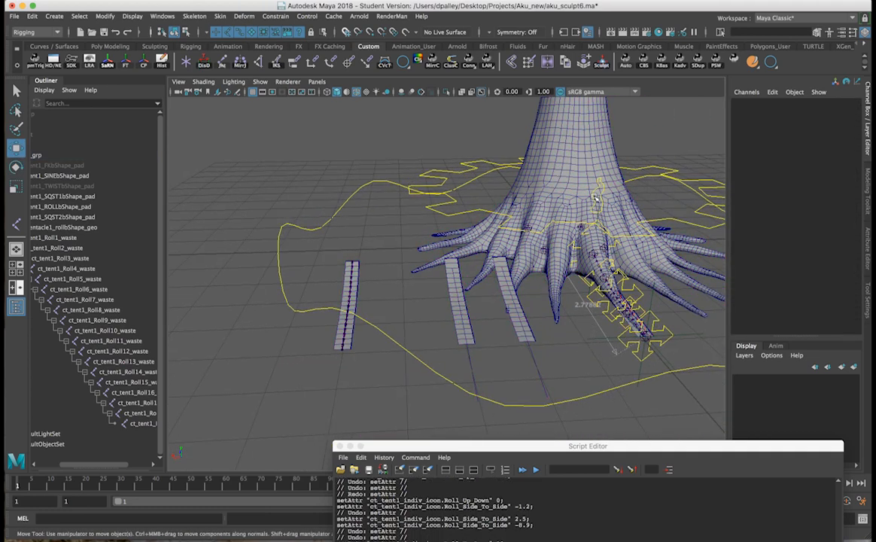
left_click(596, 198)
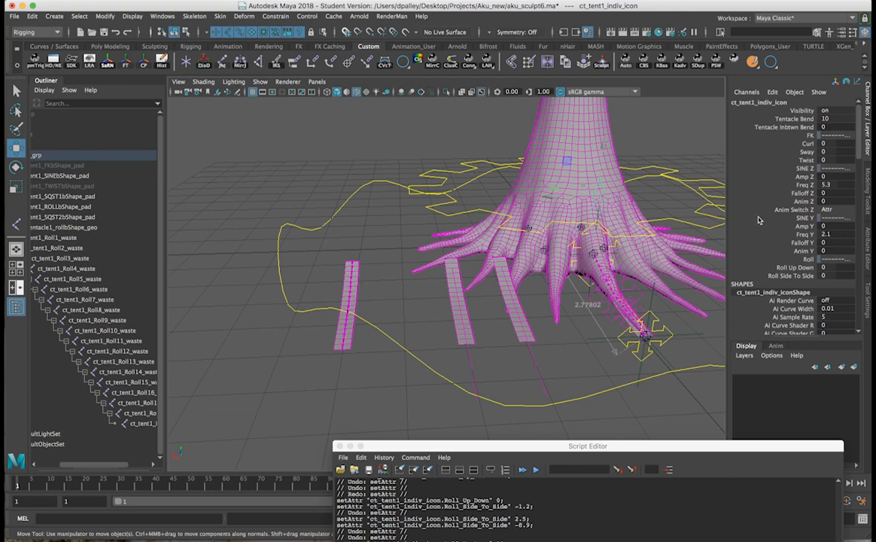
left_click(772, 92)
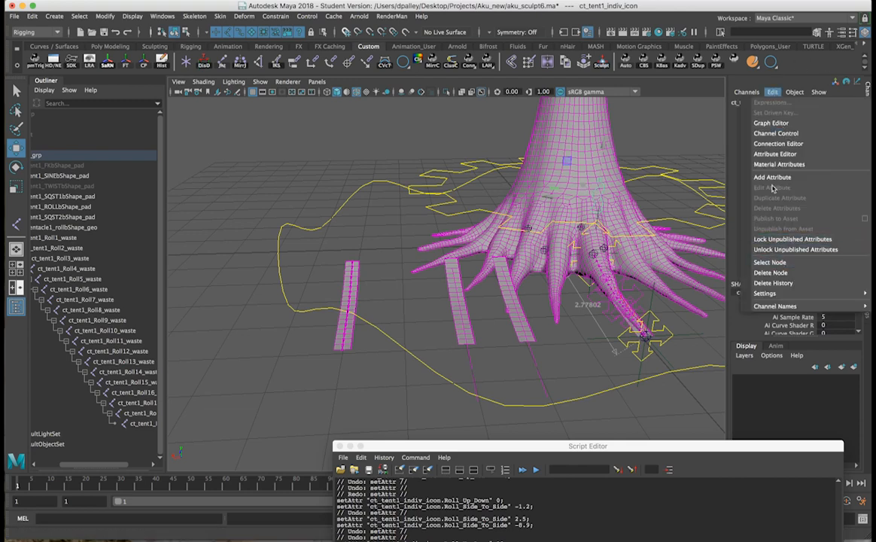
left_click(773, 177)
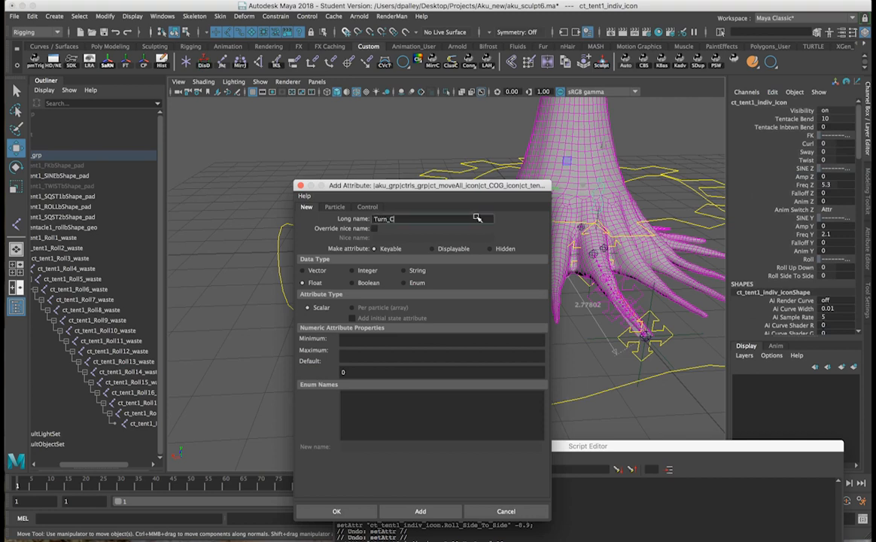
left_click(467, 342)
type("-10")
key("Tab")
type("10")
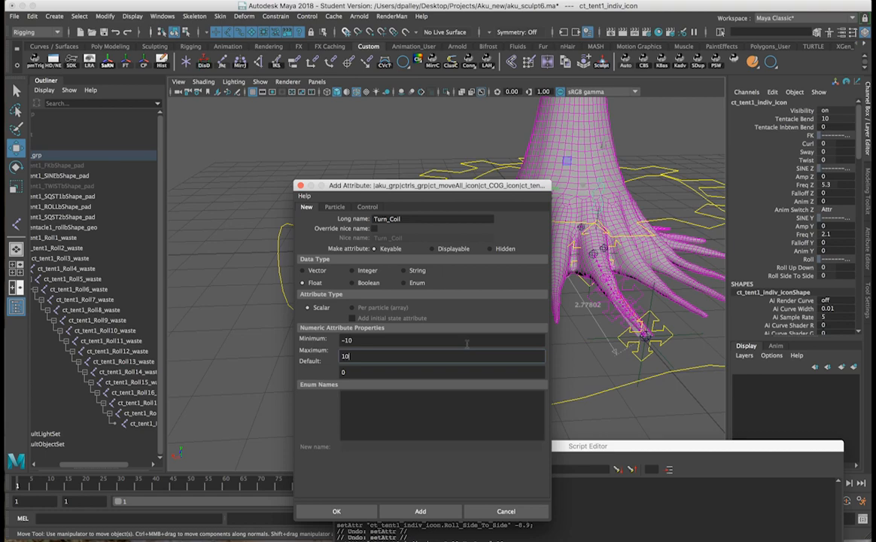
left_click(338, 512)
Step: Load joints ct_tent1_Roll1_waste through ct_tent1_Roll18_waste as the driven objects in Set Driven Key
left_click_drag(443, 310, 462, 297, "alt")
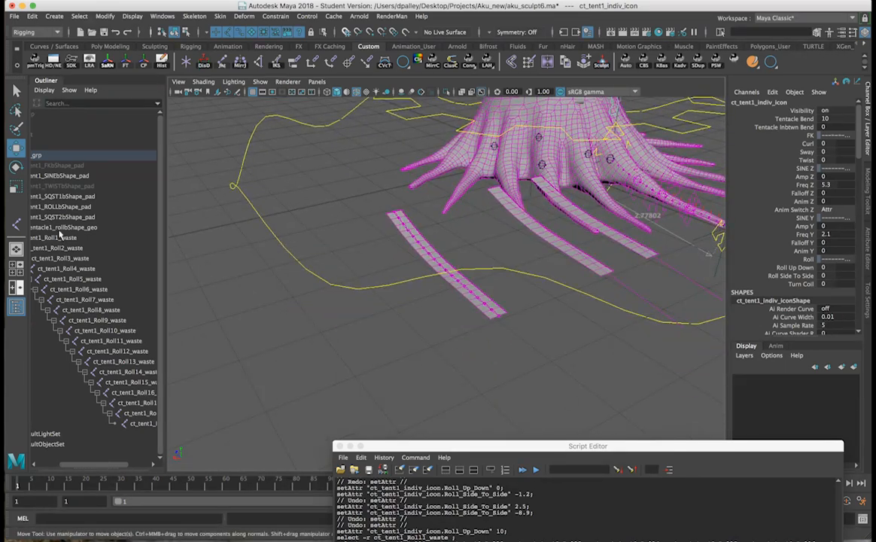
left_click(56, 241)
left_click(130, 414, "shift")
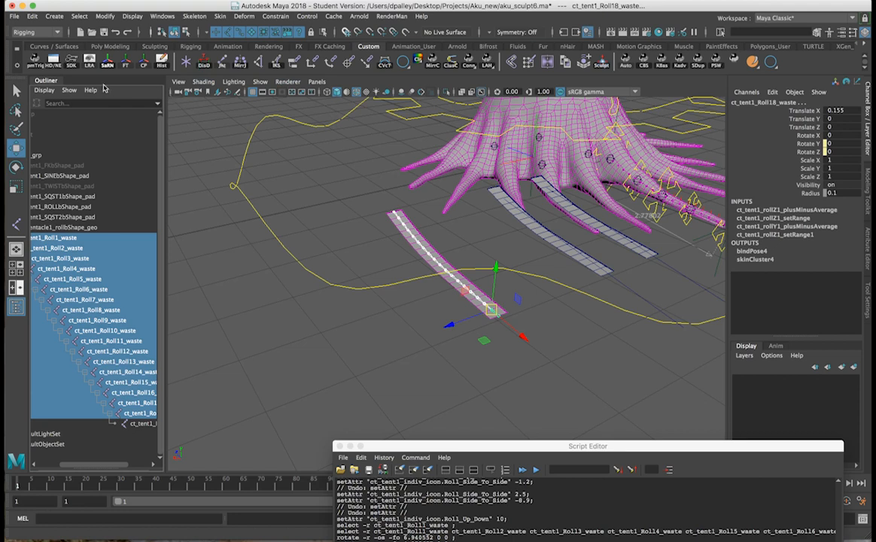
left_click(70, 61)
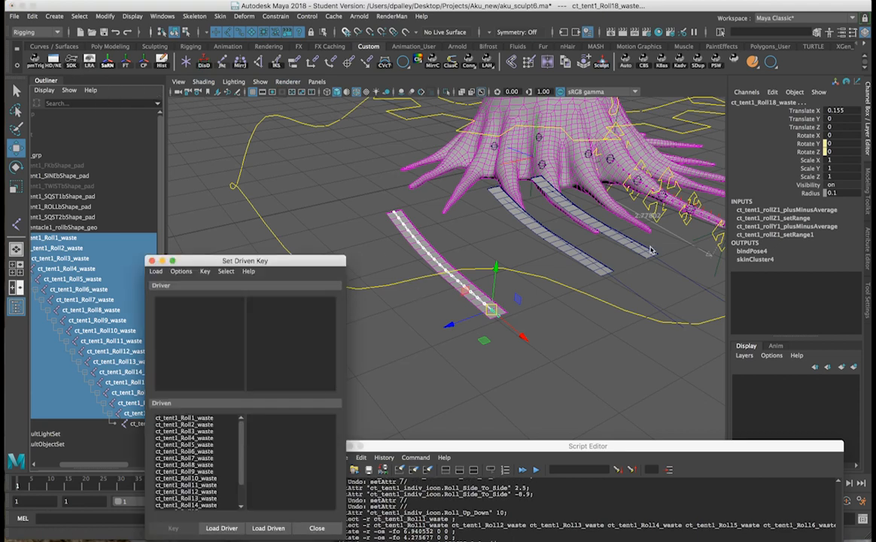
Step: Load ct_tent1_indiv_icon as the driver and choose Turn Coil as its driving attribute
left_click(613, 108)
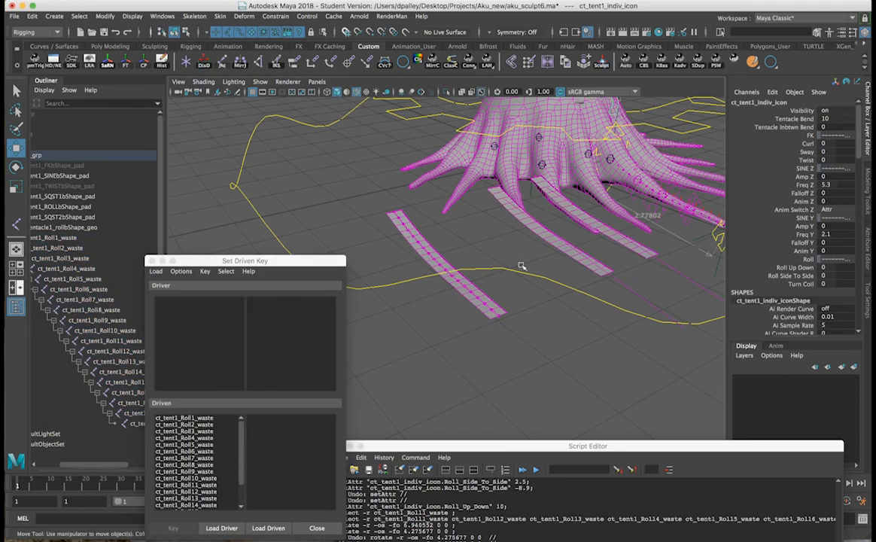
left_click(238, 529)
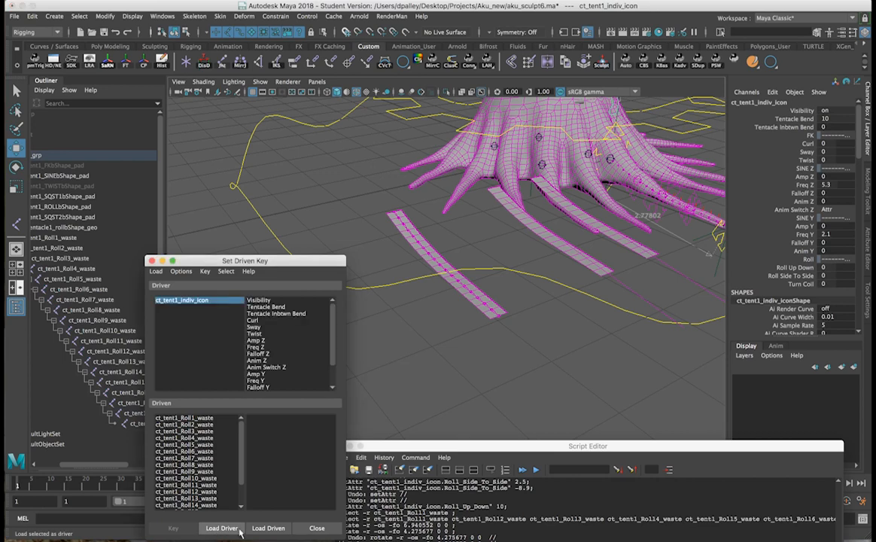
scroll(262, 369, "down", 3)
left_click(259, 388)
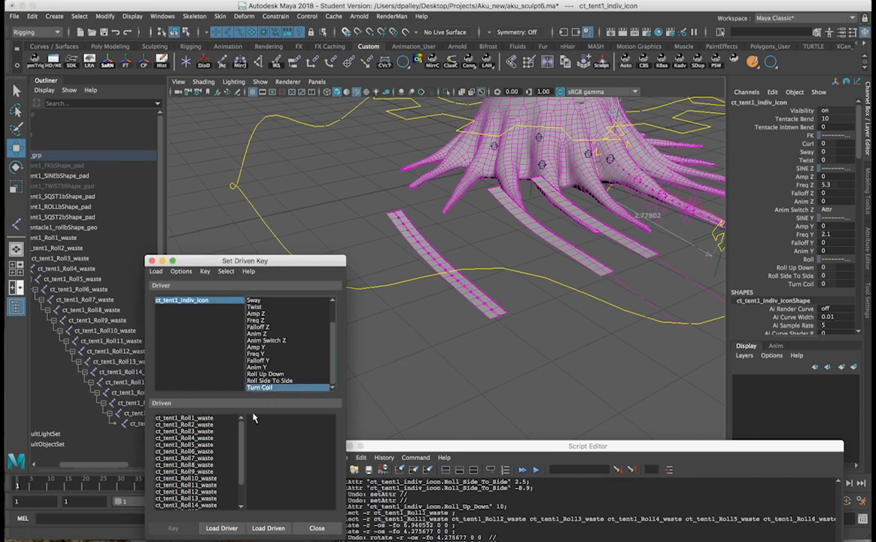
Step: Key Rotate X of all driven joints, Roll1 through Roll18, against Turn Coil in the rest pose
left_click(204, 418)
scroll(214, 444, "down", 3)
left_click(218, 506, "shift")
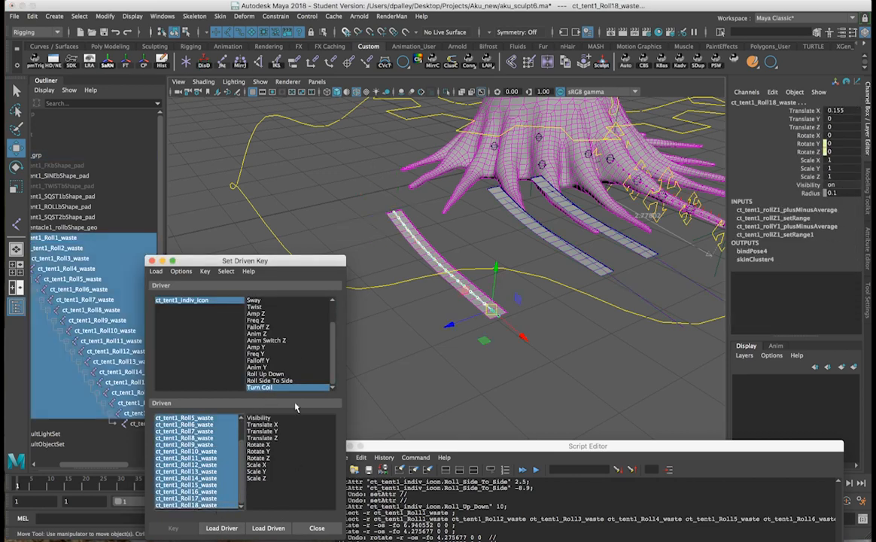
left_click(260, 445)
left_click(173, 528)
Step: Move the Script Editor aside and set Turn Coil on ct_tent1_indiv_icon to 10
left_click_drag(570, 306, 527, 283, "alt")
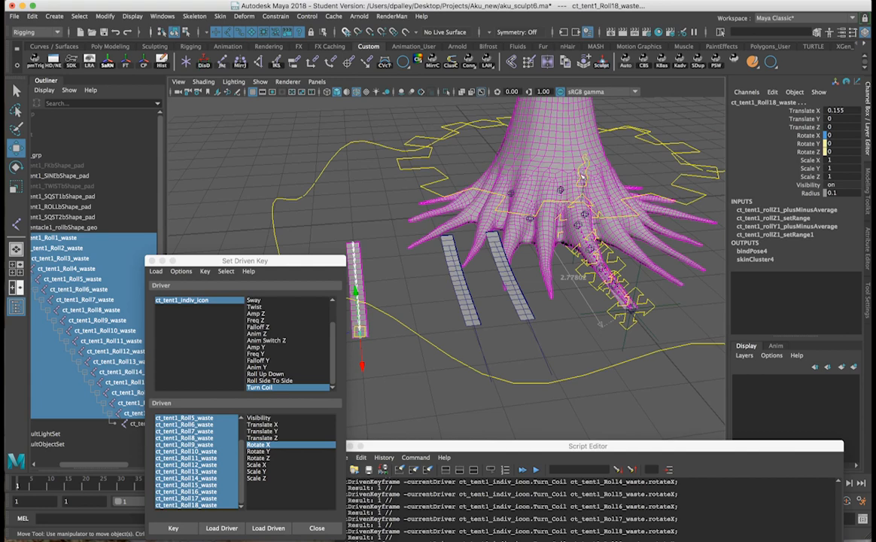
left_click_drag(359, 445, 386, 445)
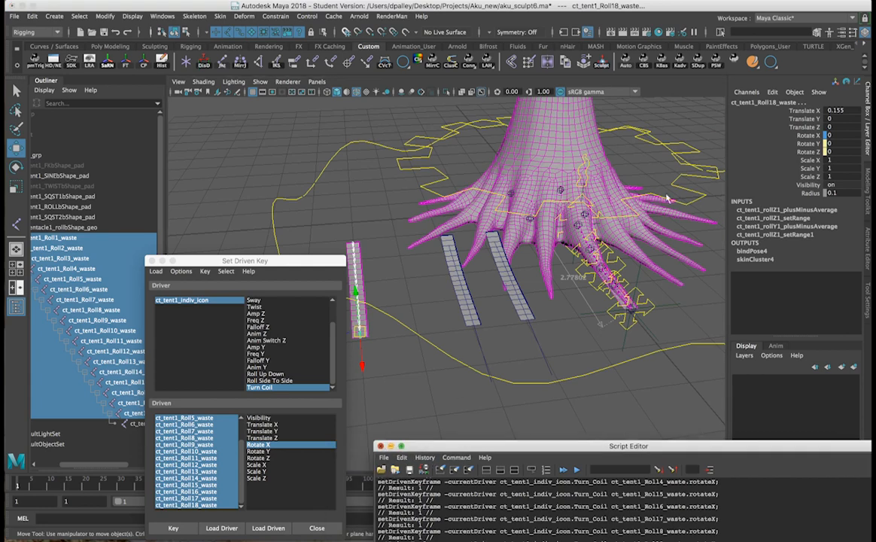
left_click(631, 305)
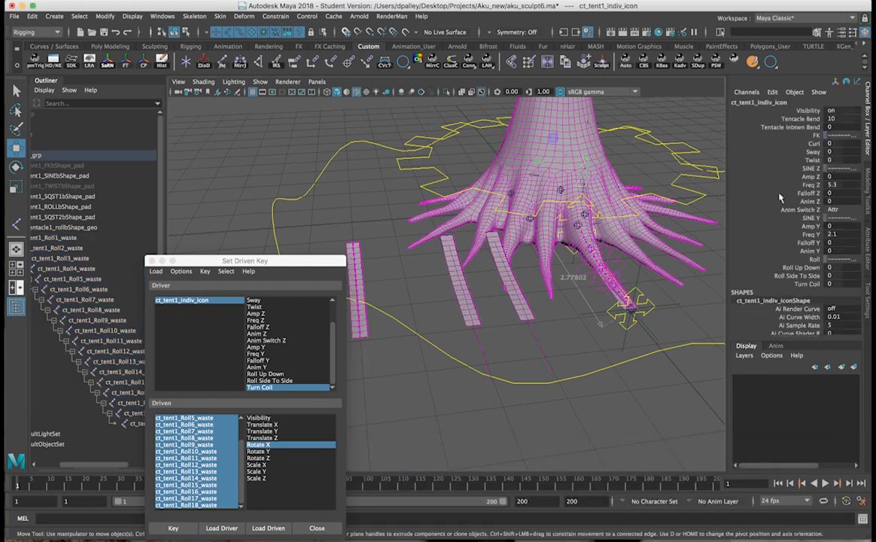
left_click(801, 285)
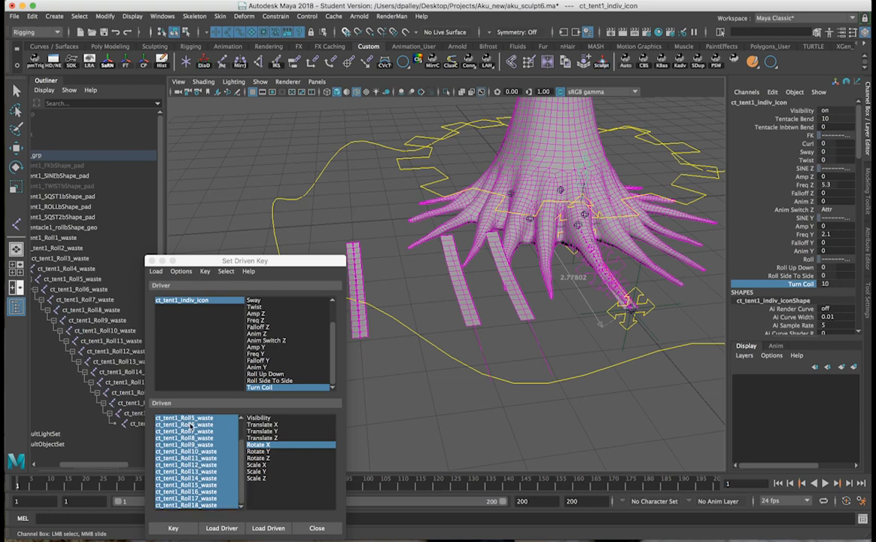
Step: Select every driven joint from ct_tent1_Roll1_waste through ct_tent1_Roll18_waste in Set Driven Key
scroll(190, 426, "up", 4)
left_click(188, 417)
scroll(212, 506, "down", 2)
left_click(188, 505, "shift")
scroll(190, 426, "up", 4)
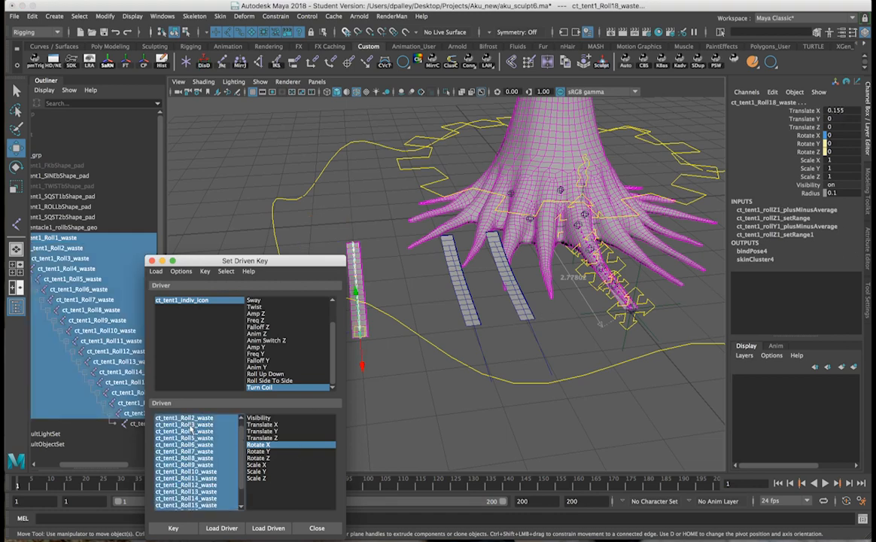
left_click(806, 135)
middle_click_drag(626, 219, 668, 218)
key("super+z")
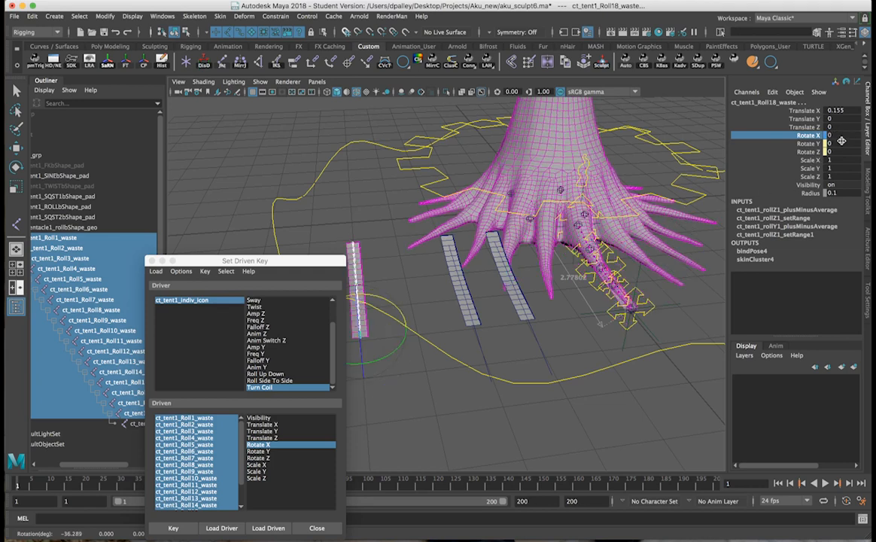
Step: Set the driven joints' Rotate X to 60, key it against Turn Coil, and reselect the driver control
left_click(844, 137)
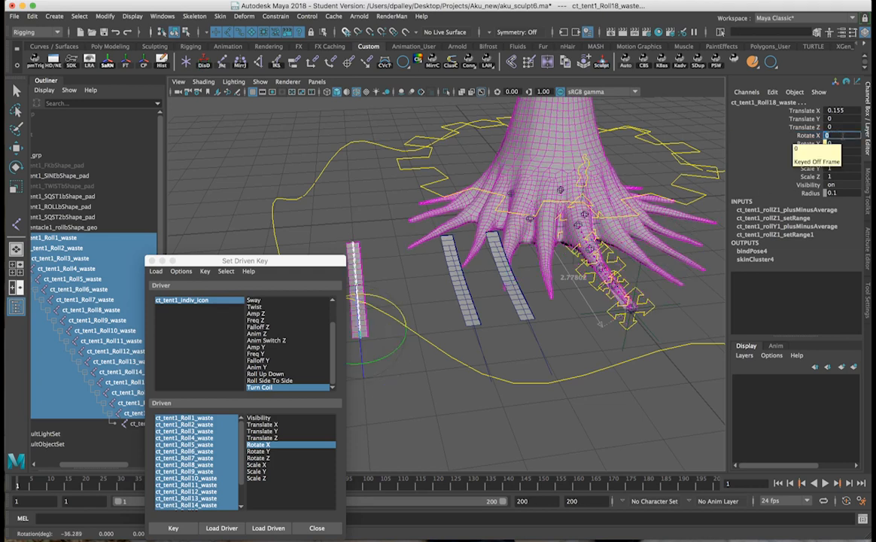
type("60")
key("Return")
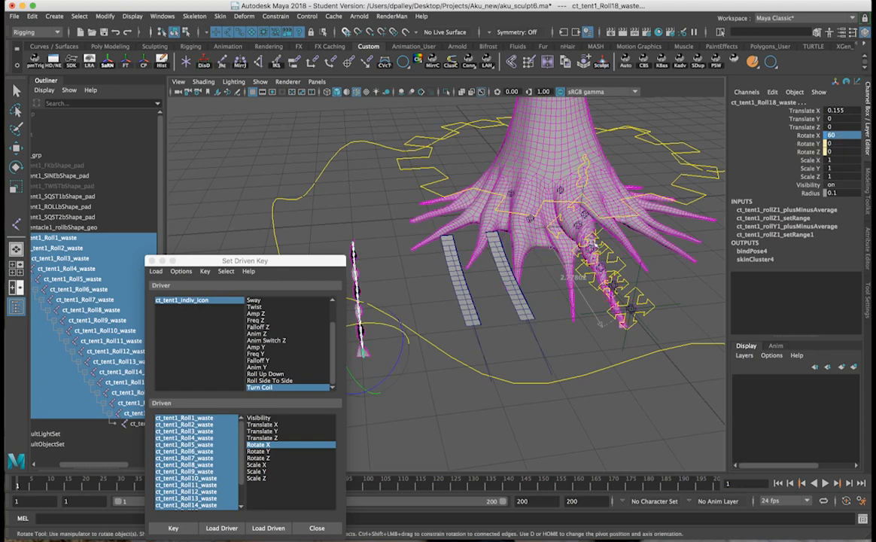
left_click_drag(533, 259, 529, 262, "alt")
middle_click_drag(529, 262, 581, 241, "alt")
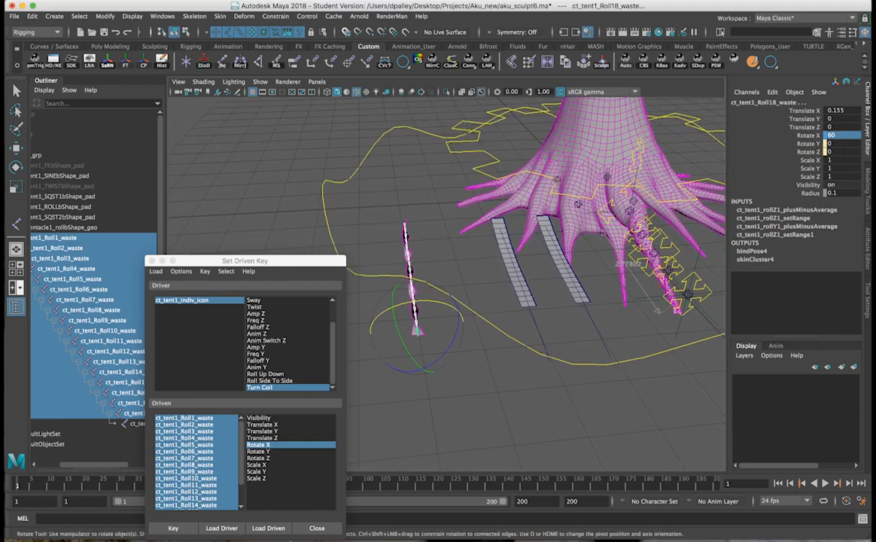
left_click(173, 528)
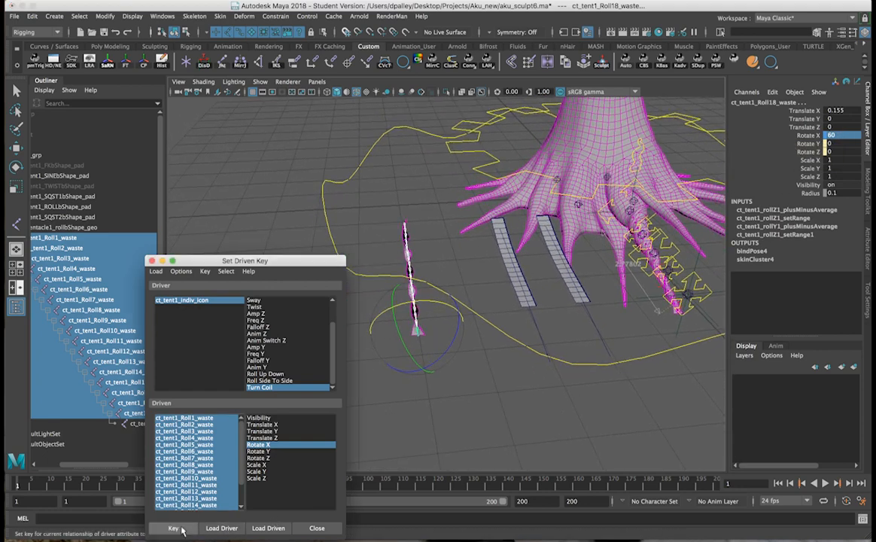
left_click(203, 300)
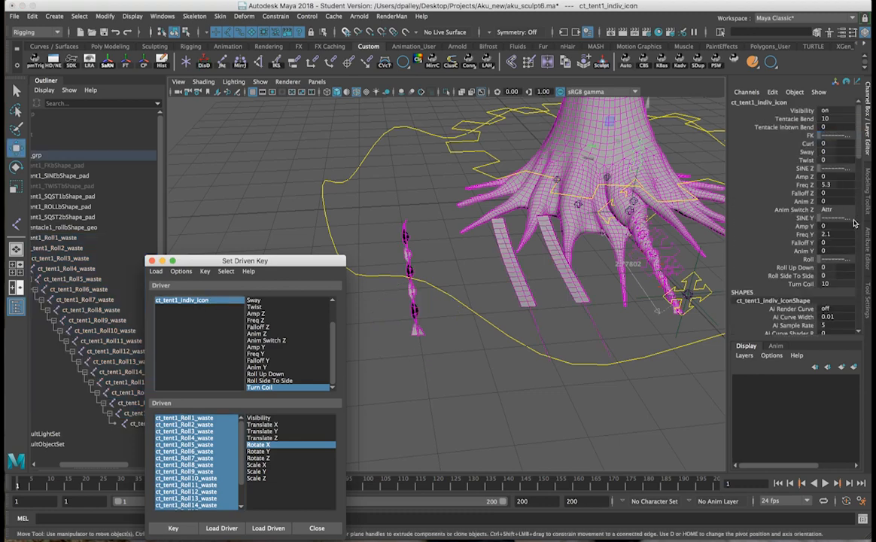
Step: Set Turn Coil on ct_tent1_indiv_icon to -10 and select driven joints ct_tent1_Roll1_waste through ct_tent1_Roll18_waste in Set Driven Key
left_click(805, 284)
middle_click_drag(567, 284, 156, 274)
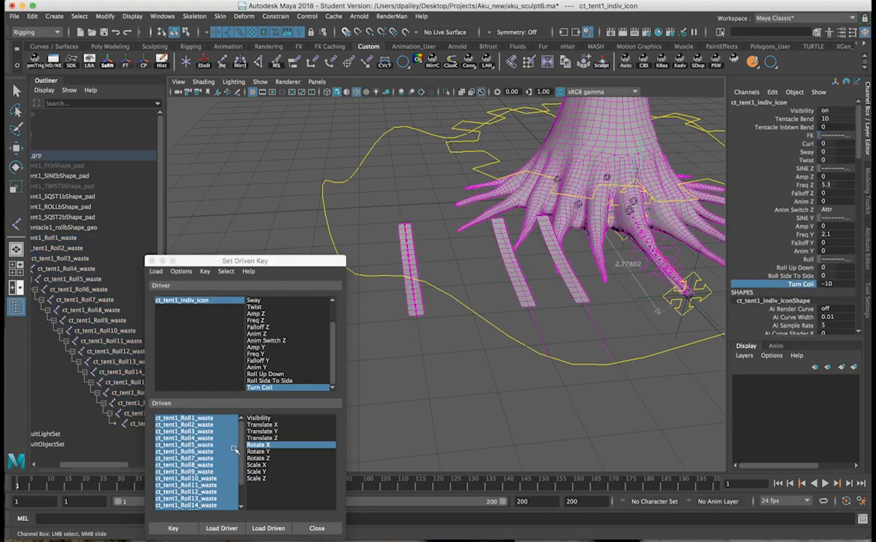
left_click(207, 418)
scroll(210, 446, "down", 4)
left_click(207, 504, "shift")
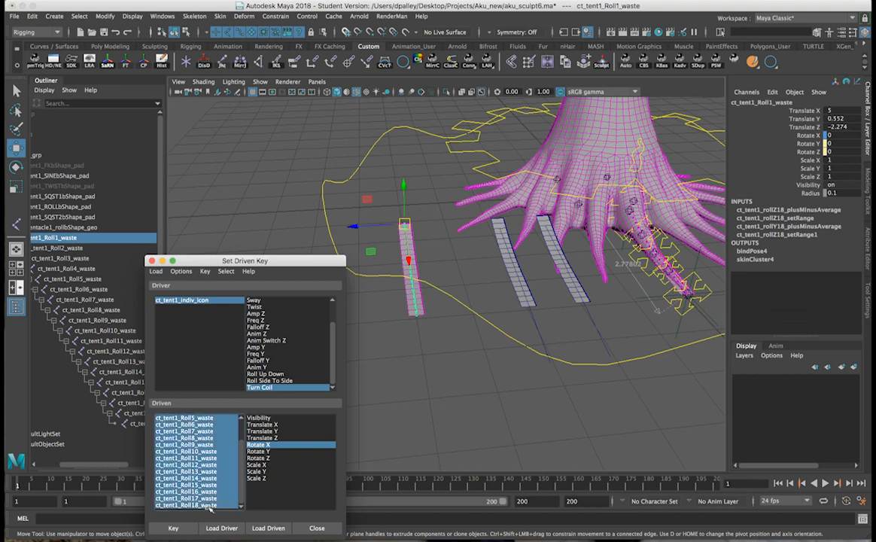
Step: Set the driven joints' Rotate X to -60, key it against Turn Coil, and reselect ct_tent1_indiv_icon
left_click(839, 134)
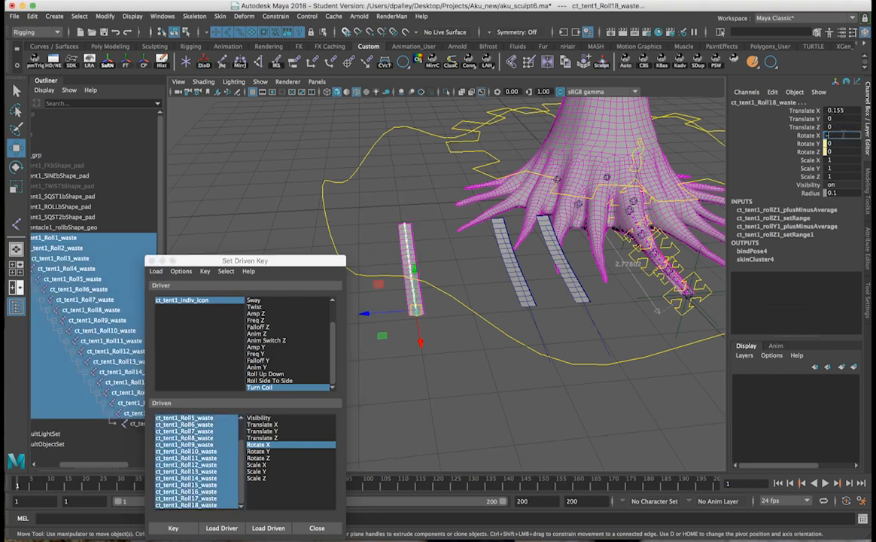
type("-60")
key("Return")
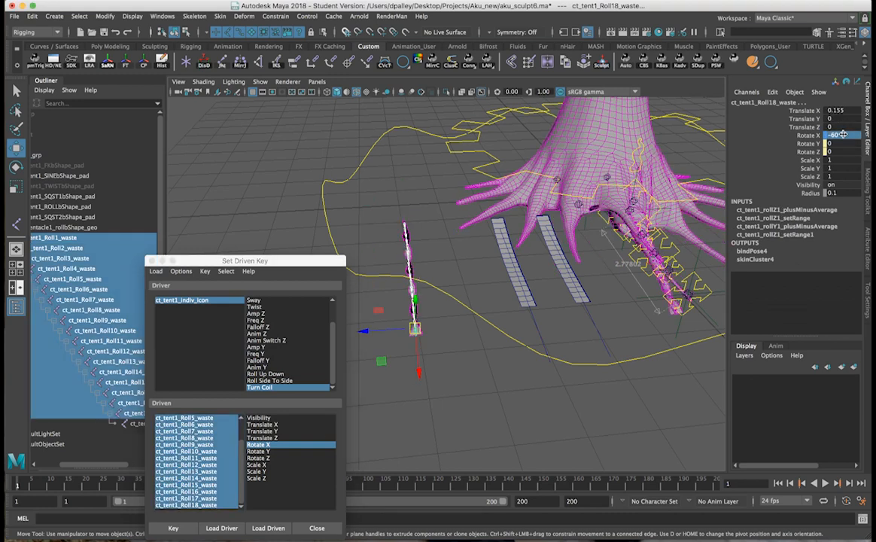
left_click(160, 527)
left_click(208, 302)
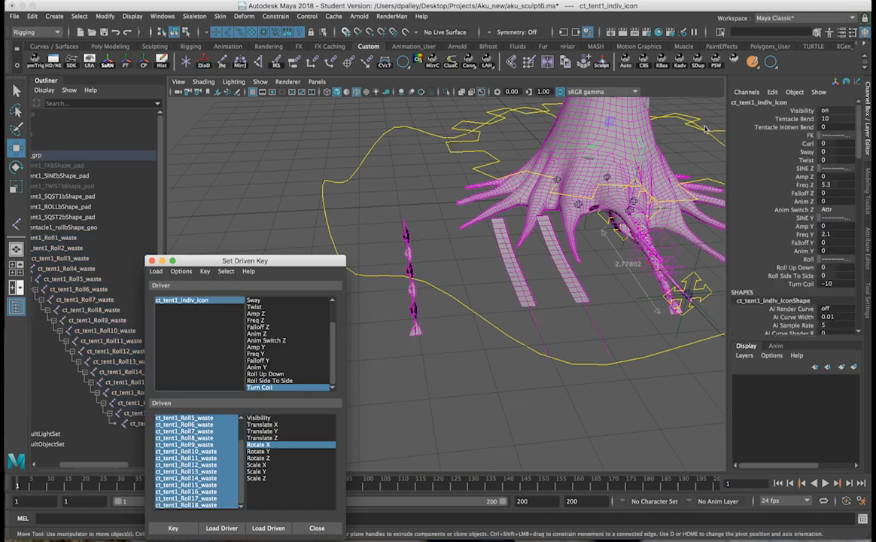
Step: Close Set Driven Key and reset Turn Coil on ct_tent1_indiv_icon to 0
left_click(151, 262)
left_click_drag(649, 241, 612, 163, "alt")
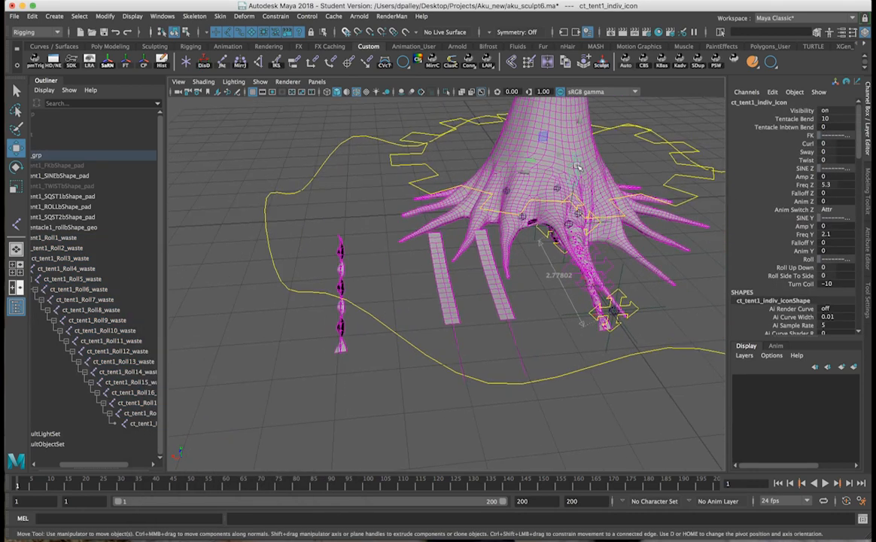
double_click(836, 284)
key("Return")
Step: Test Roll Up Down at 10 together with Turn Coil at -4.7, undoing the further Turn Coil change
left_click(798, 267)
middle_click_drag(509, 268, 542, 268)
left_click_drag(542, 267, 662, 266, "alt")
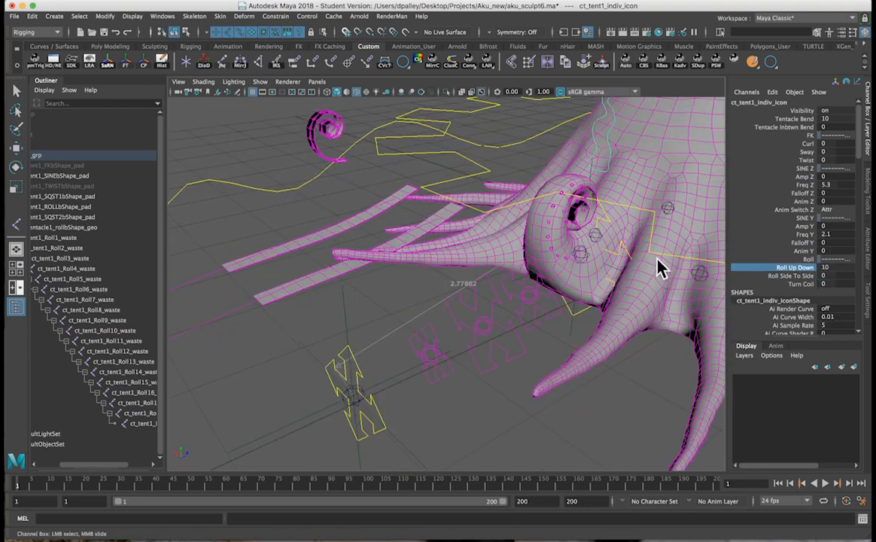
left_click(800, 284)
mouse_move(481, 263)
middle_mouse_down()
mouse_move(510, 263)
mouse_move(482, 267)
middle_mouse_up()
left_click_drag(486, 263, 487, 243, "alt")
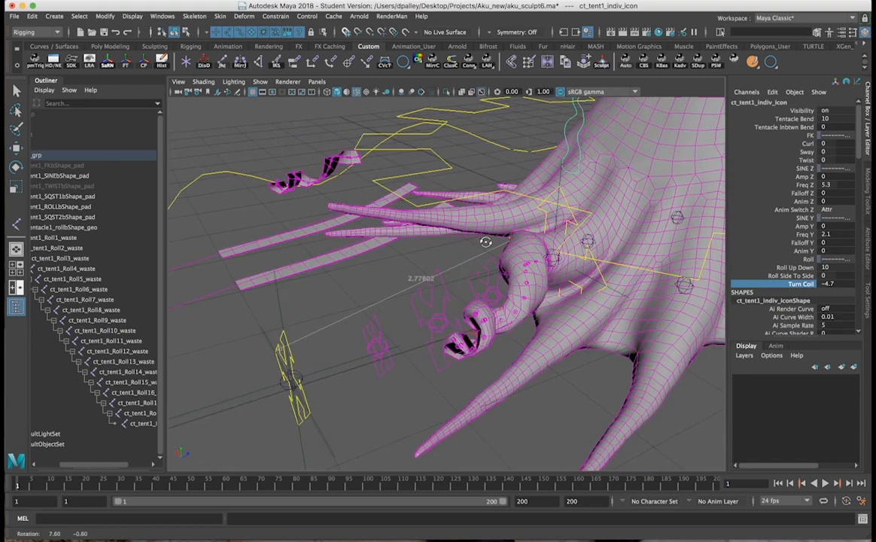
middle_click_drag(507, 243, 531, 247)
key("super+z")
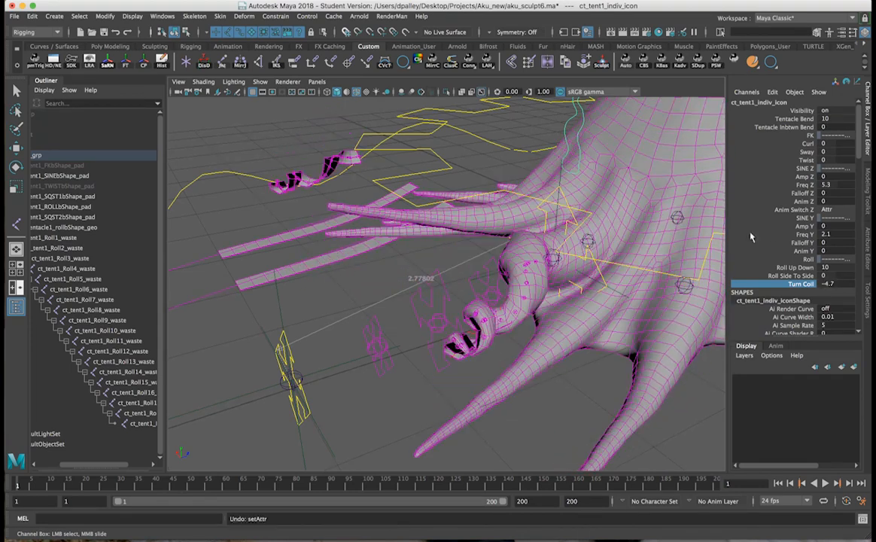
Step: Reset Roll Up Down to 0 and set Roll Side To Side to 10
left_click(828, 267)
type("0")
key("Return")
left_click(790, 276)
middle_click_drag(561, 269, 616, 271)
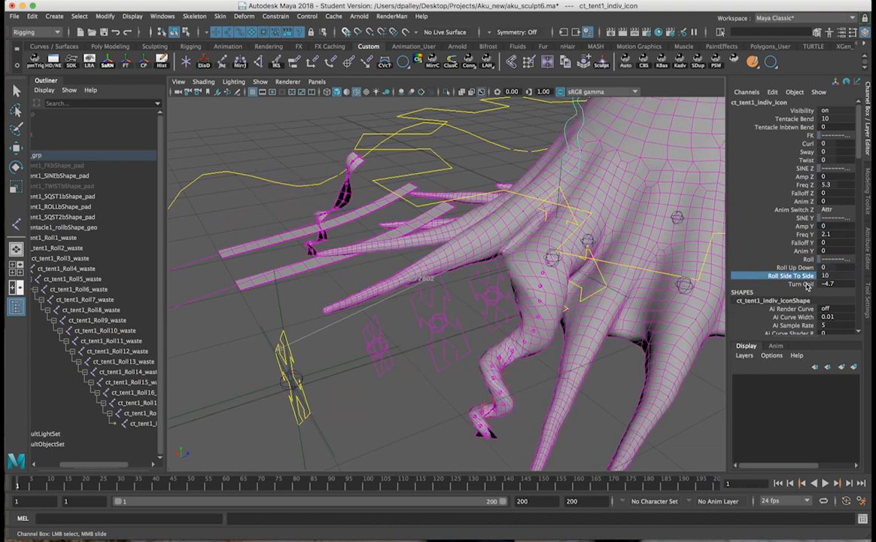
Step: Test Turn Coil at 0.9 on the side roll, and reset Turn Coil and Roll Side To Side to 0
left_click(802, 284)
middle_click_drag(689, 262, 750, 292)
double_click(832, 284)
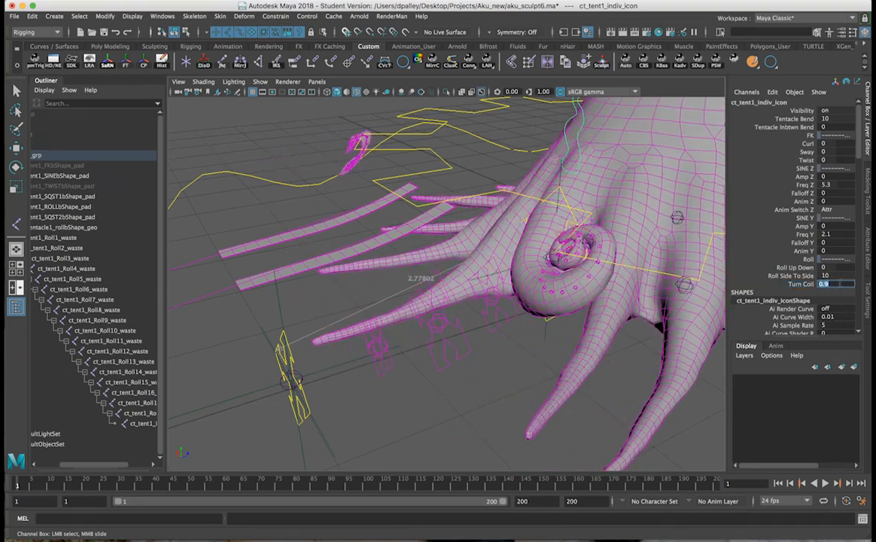
key("Return")
double_click(833, 275)
type("0")
key("Return")
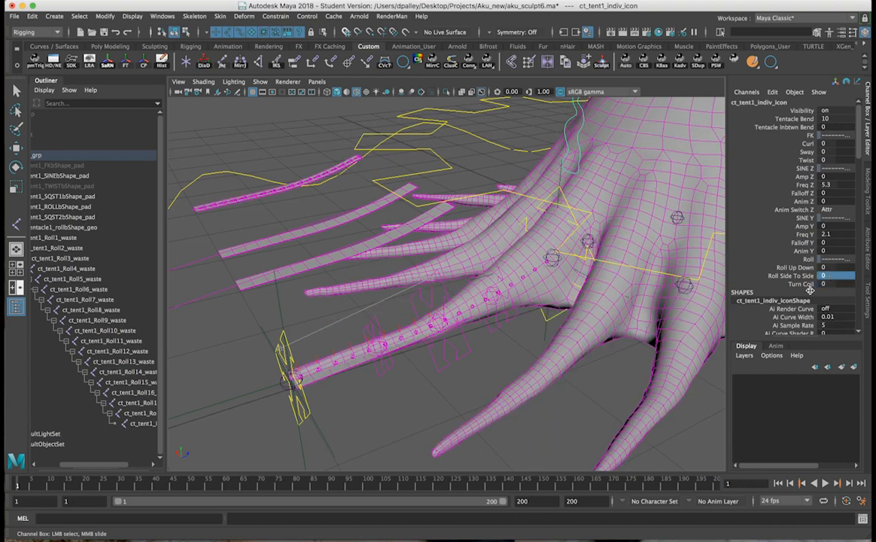
left_click(448, 370)
key("w")
scroll(395, 368, "down", 4)
mouse_move(396, 367)
left_mouse_down("alt")
mouse_move(409, 364)
mouse_move(392, 365)
left_mouse_up("alt")
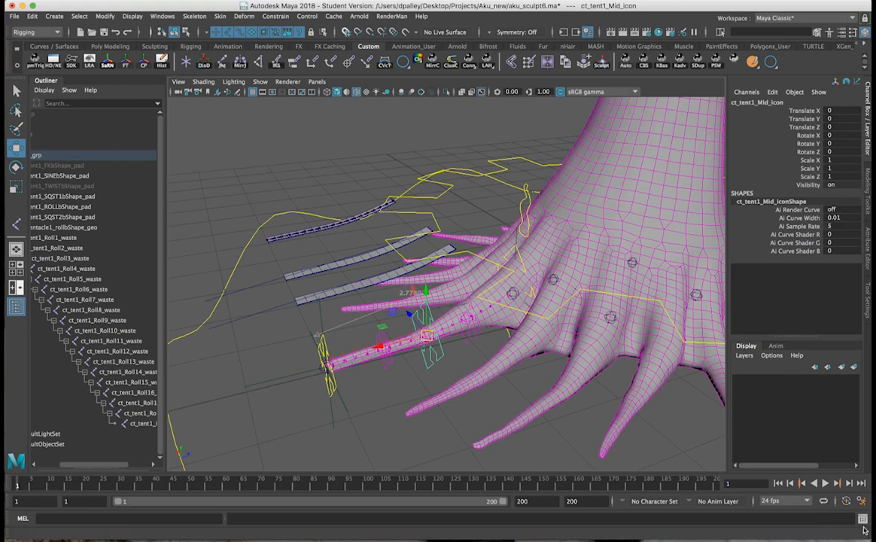
Step: Open the Script Editor with an enlarged code area, examine the Python script that connects the Roll attributes to the joints, and close it
left_click(862, 522)
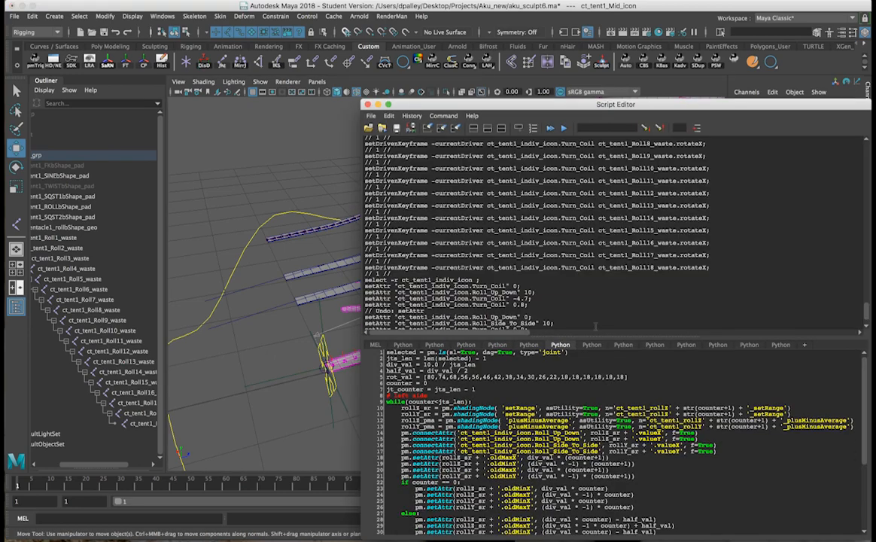
left_click_drag(592, 337, 596, 200)
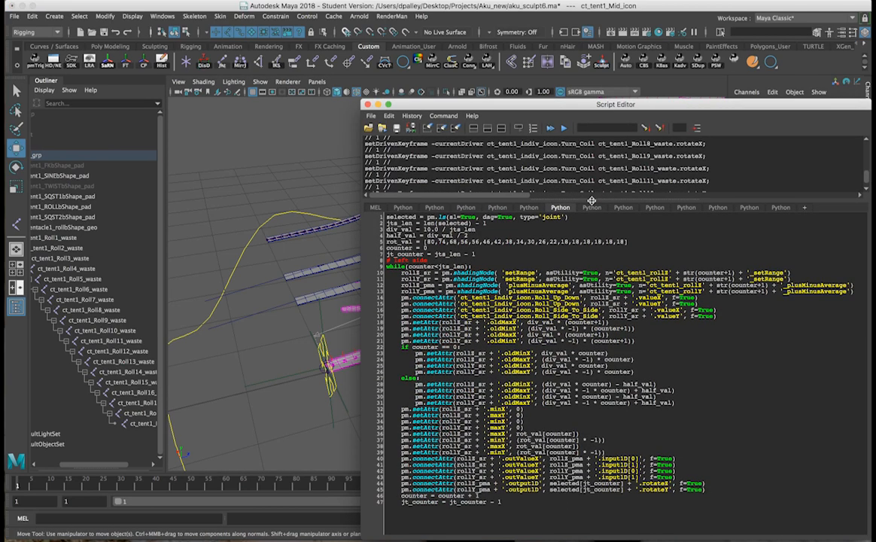
left_click_drag(641, 106, 590, 81)
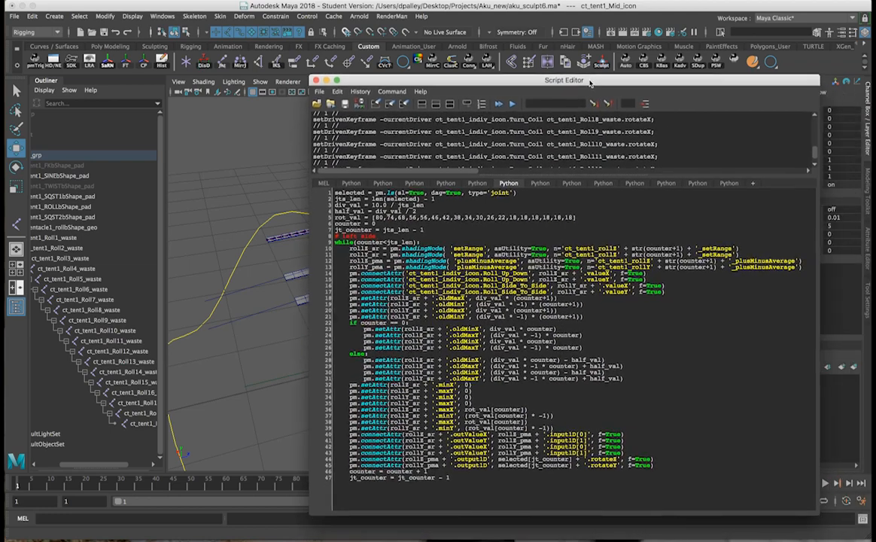
left_click(464, 489)
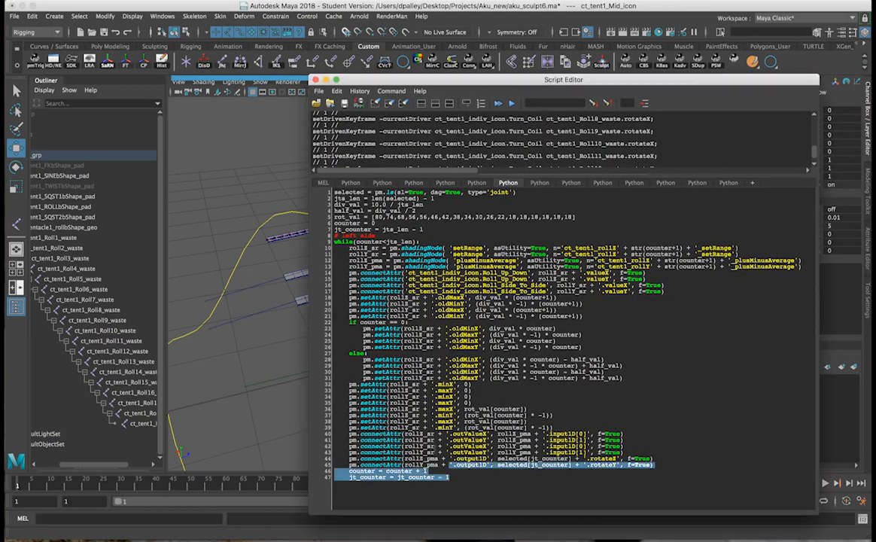
left_click_drag(461, 475, 286, 186)
left_click(481, 479)
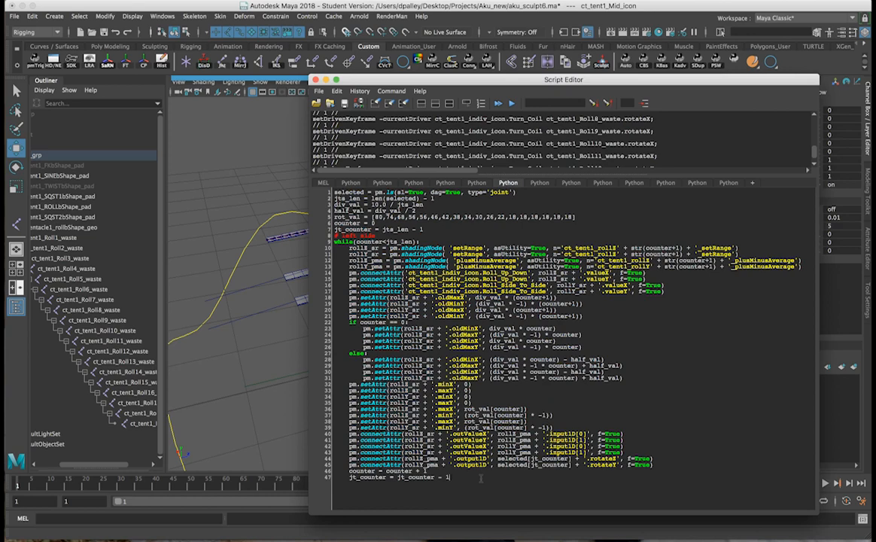
left_click_drag(457, 81, 451, 127)
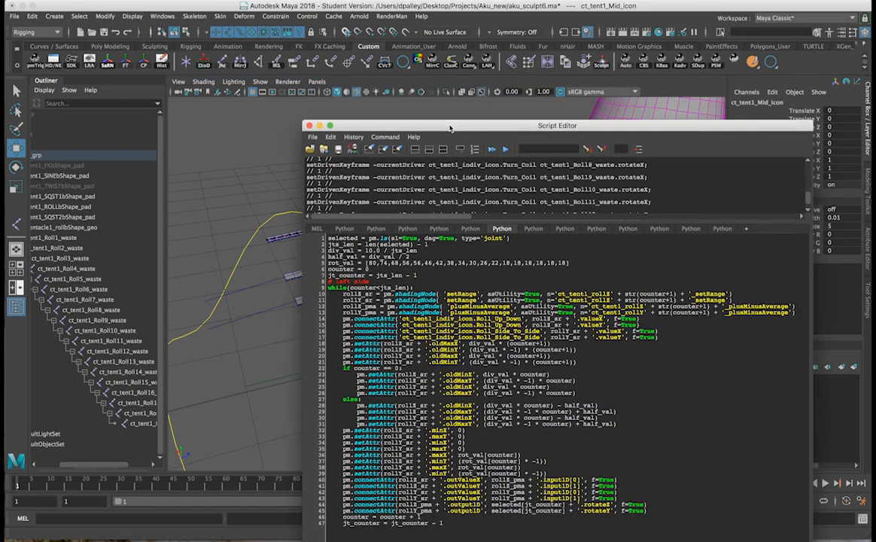
left_click(229, 182)
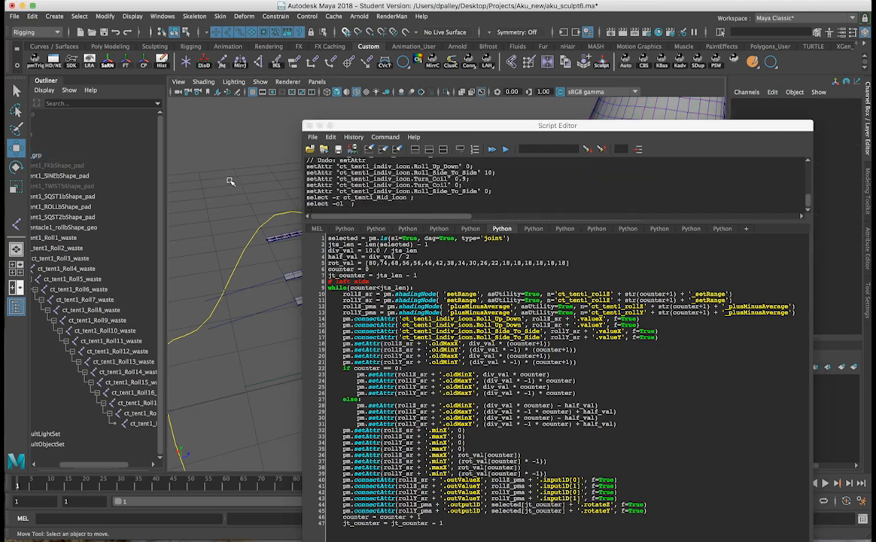
left_click(309, 125)
Step: Parent ct_tentacle1_rollbShape_geo and ct_tent1_Roll1_waste under ct_tent1_ROLLbShape_pad and hide the pad
left_click_drag(418, 407, 439, 435, "alt")
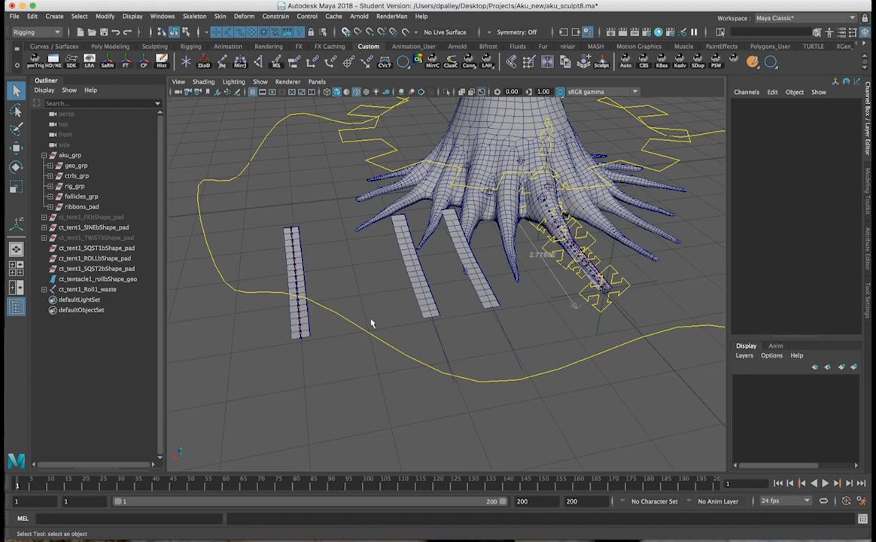
left_click_drag(299, 324, 338, 319, "alt")
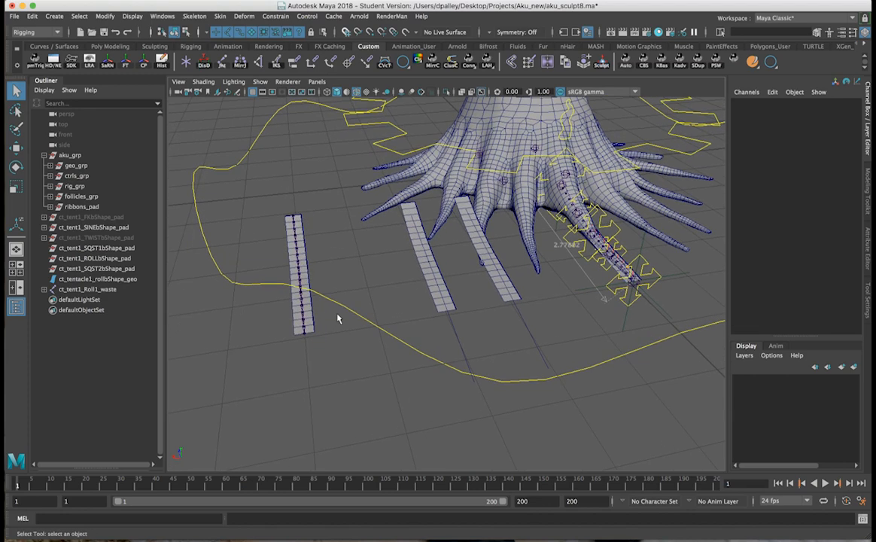
left_click_drag(78, 292, 80, 279)
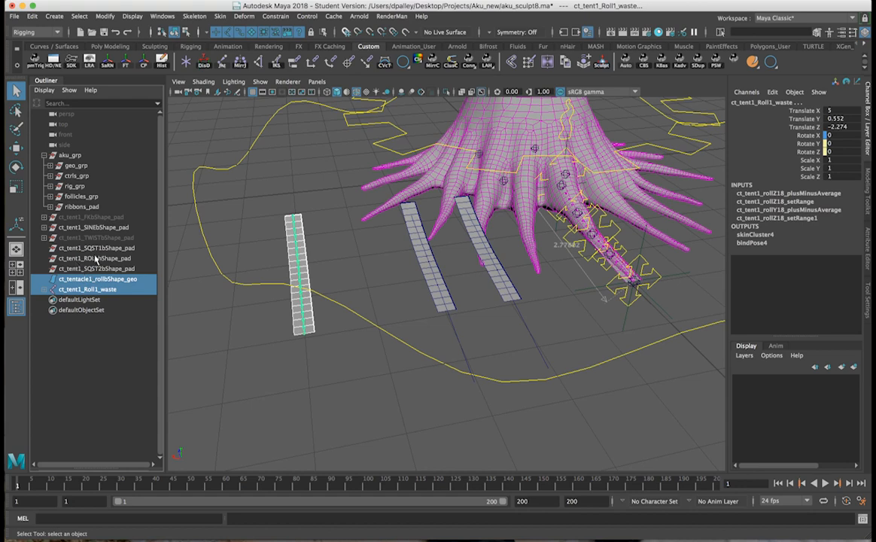
left_click(94, 259, "ctrl")
key("p")
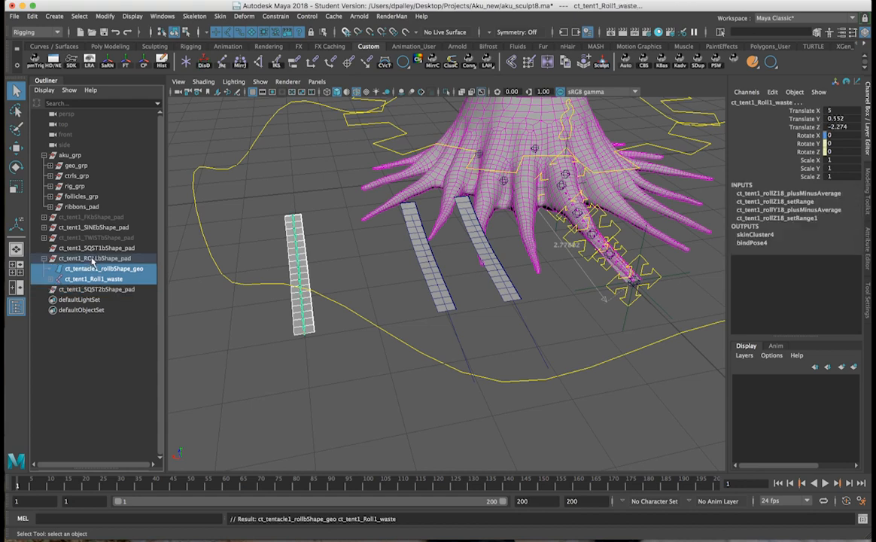
left_click(93, 259)
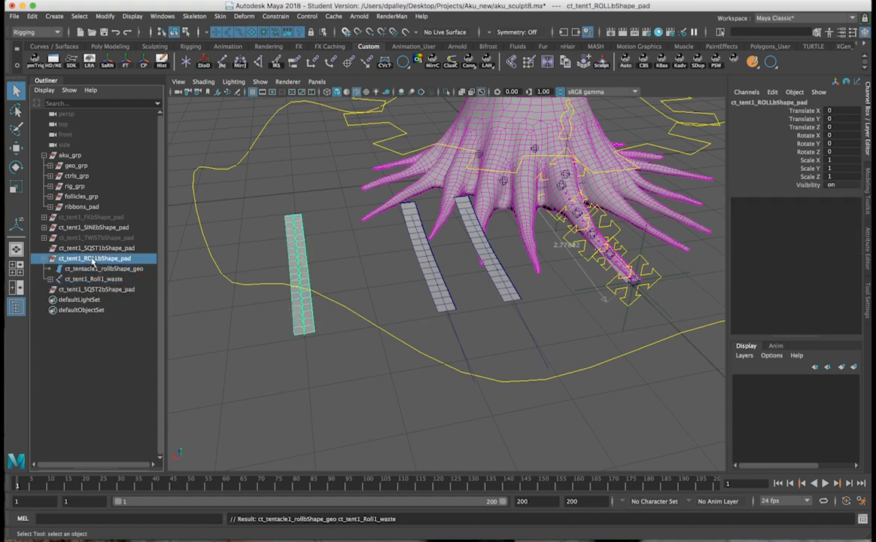
key("ctrl+h")
Step: Select ct_tentacle1_ribbon on the front tentacle and duplicate it
mouse_move(294, 252)
middle_mouse_down("alt")
mouse_move(309, 242)
mouse_move(364, 247)
mouse_move(282, 249)
middle_mouse_up("alt")
right_click_drag(282, 248, 615, 303, "alt")
right_click_drag(542, 297, 430, 297, "alt")
left_click(616, 321)
right_click_drag(616, 321, 452, 321, "alt")
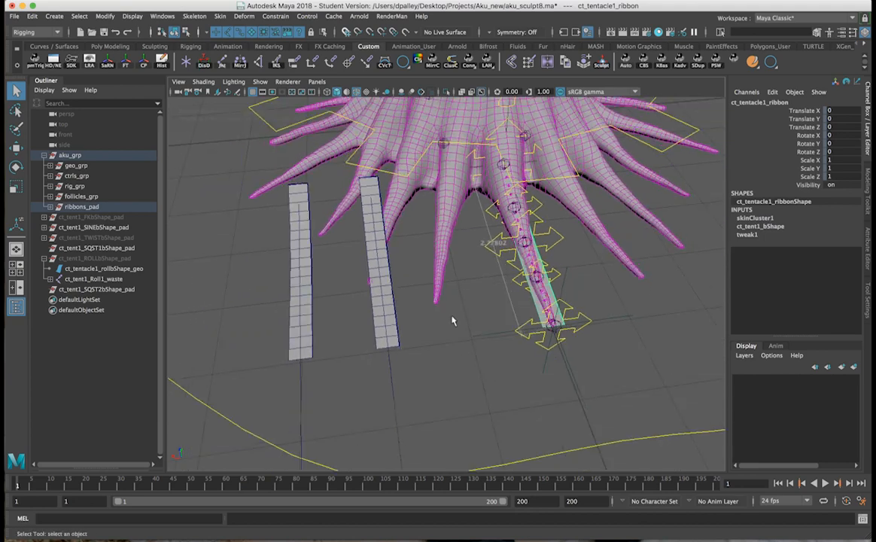
middle_click_drag(452, 321, 546, 307, "alt")
right_click_drag(546, 307, 494, 306, "alt")
key("ctrl+d")
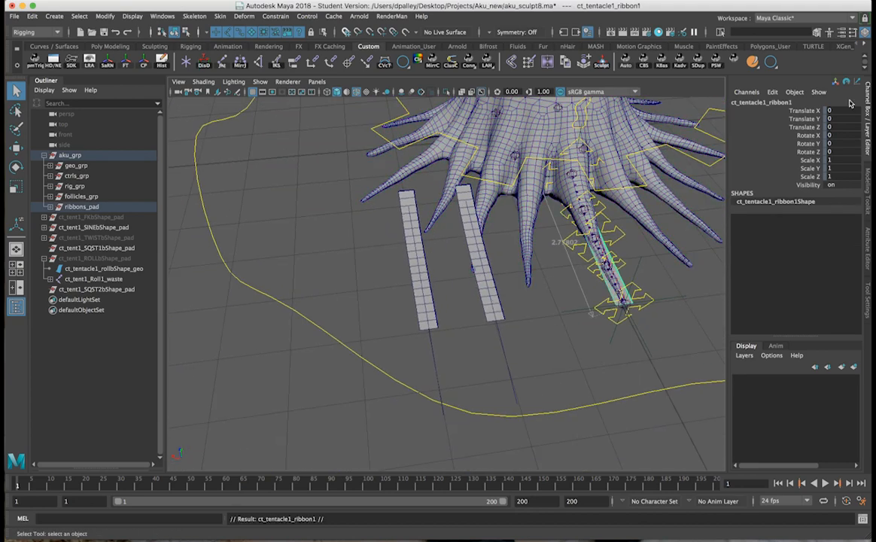
Step: Unlock the Translate, Rotate and Scale channels of the duplicated ribbon
left_click_drag(817, 112, 810, 175)
right_click(810, 174)
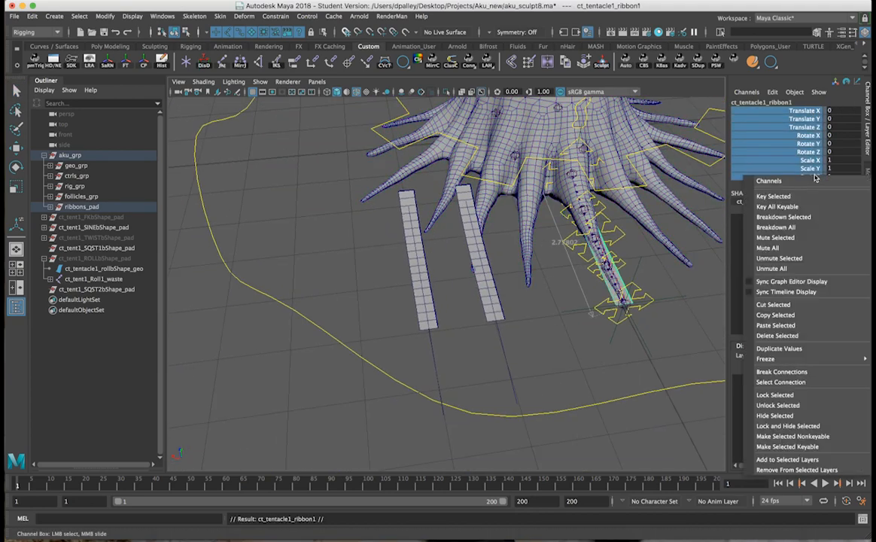
left_click(810, 405)
Step: Move the duplicated ribbon along X away from the other ribbons and set its Translate X to 6
right_click_drag(533, 393, 478, 284, "alt")
left_click_drag(509, 258, 287, 268)
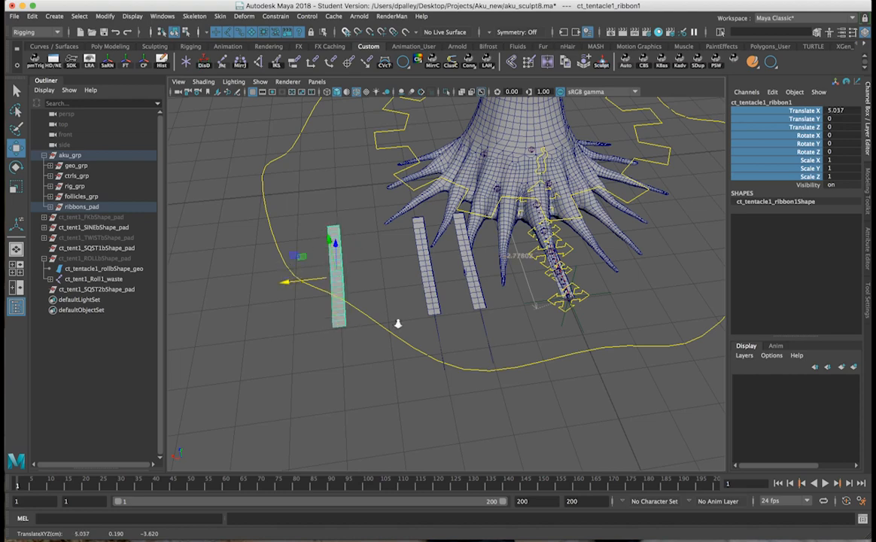
right_click_drag(397, 323, 360, 315, "alt")
left_click_drag(360, 314, 415, 317, "alt")
middle_click_drag(331, 313, 432, 316, "alt")
left_click_drag(407, 285, 361, 290)
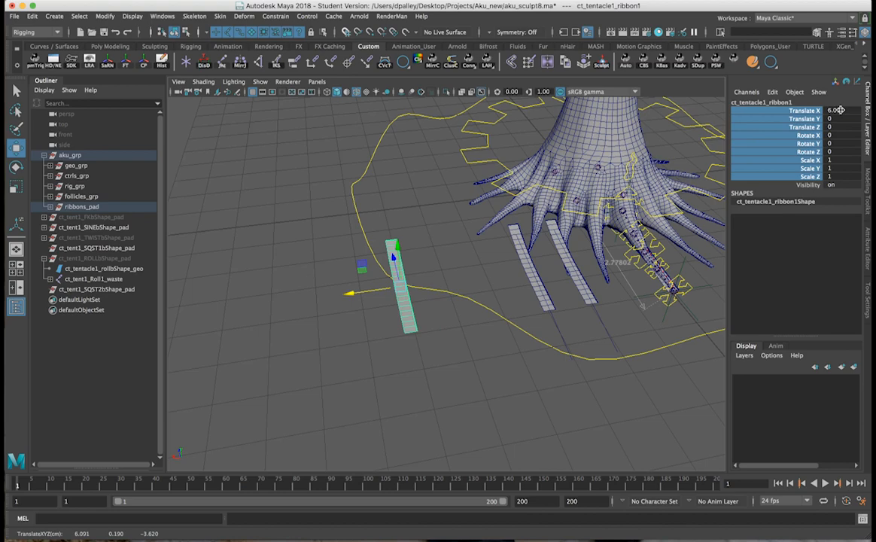
left_click(838, 110)
type("6")
key("Return")
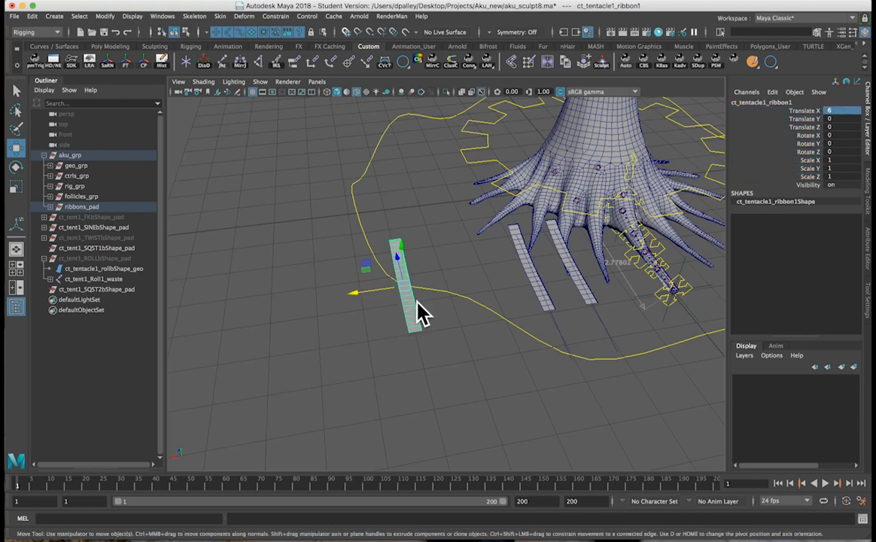
Step: Try moving the ct_tent1_Mid_icon control freehand to test its effect on the tentacle
left_click_drag(420, 321, 372, 236, "alt")
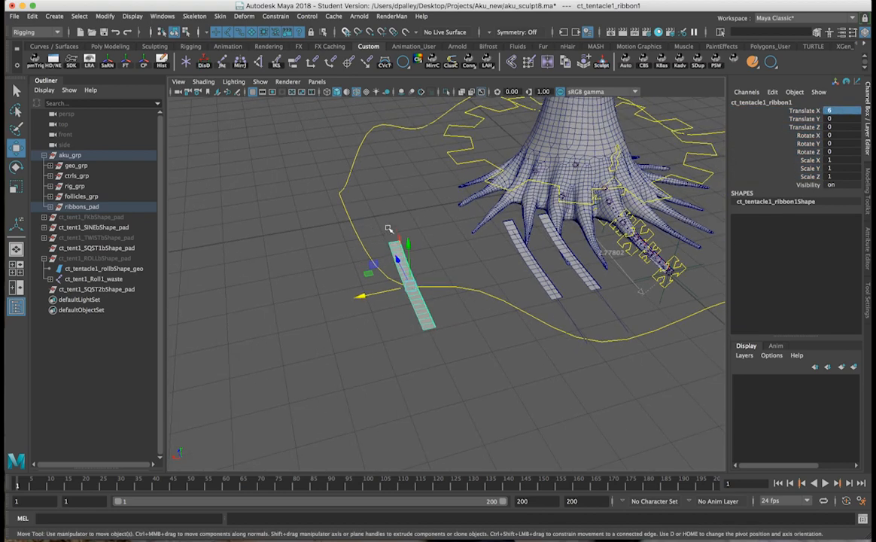
left_click_drag(470, 364, 676, 244, "alt")
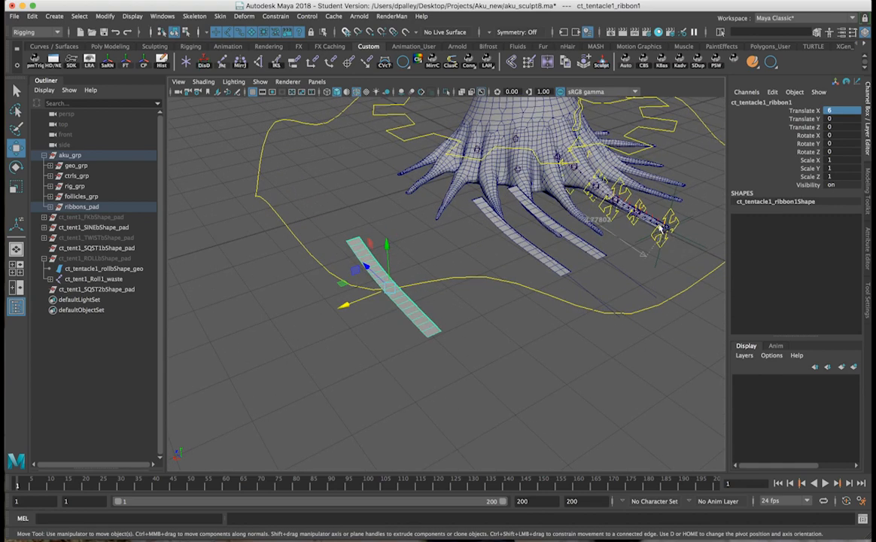
left_click_drag(448, 296, 506, 288, "alt")
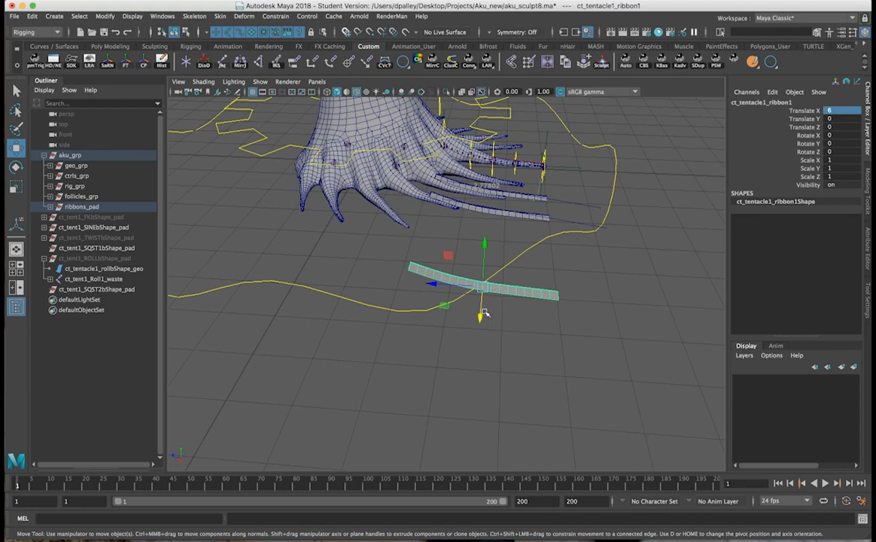
left_click(494, 147)
left_click_drag(519, 154, 630, 194, "alt")
left_click_drag(579, 181, 606, 191)
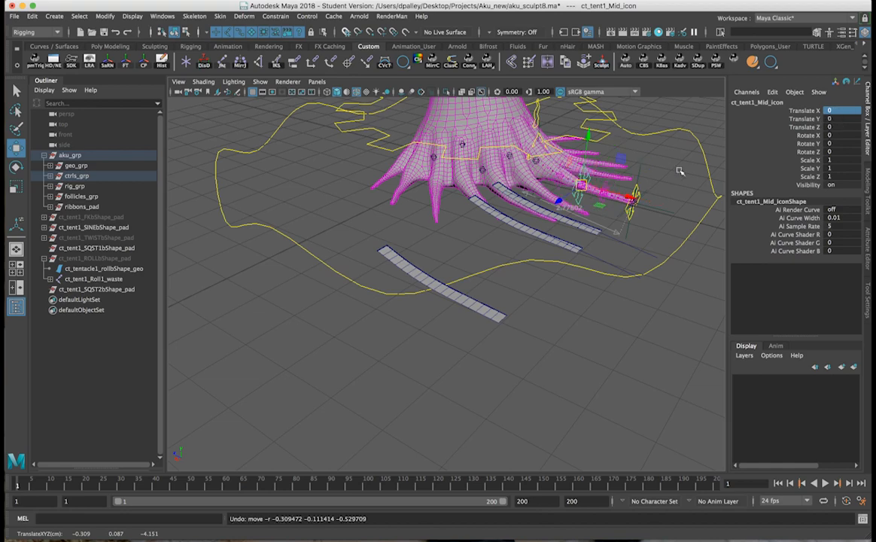
Step: Rename the duplicated ribbon as ct_tentacle1_sqst1bShape_geo and collapse the ct_tent1_ROLLbShape_pad group
left_click(619, 156)
mouse_move(619, 156)
left_mouse_down("alt")
mouse_move(553, 254)
mouse_move(514, 262)
mouse_move(518, 226)
mouse_move(518, 254)
mouse_move(478, 262)
mouse_move(497, 258)
mouse_move(490, 278)
left_mouse_up("alt")
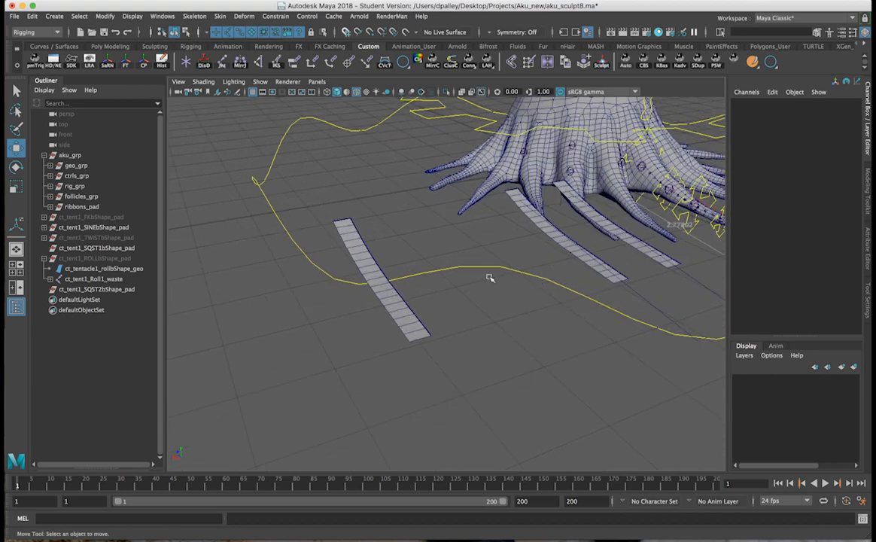
left_click(389, 291)
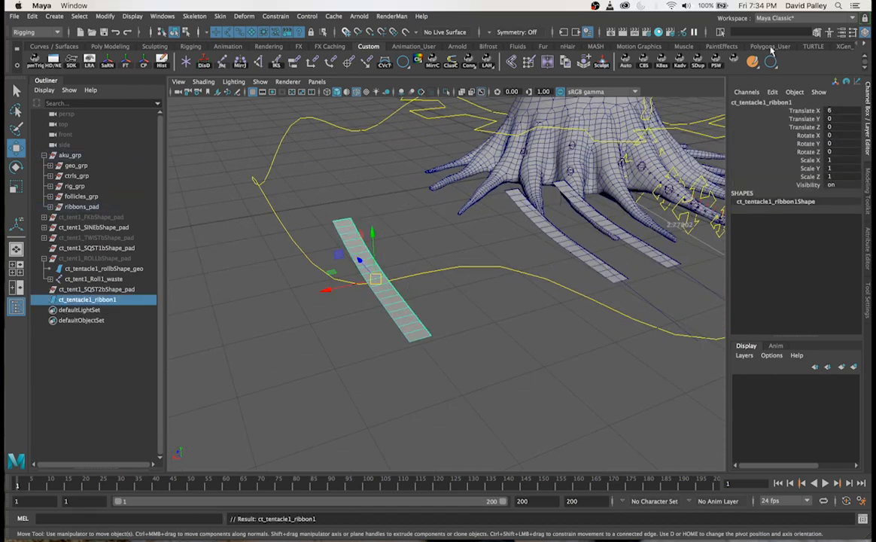
left_click(552, 242)
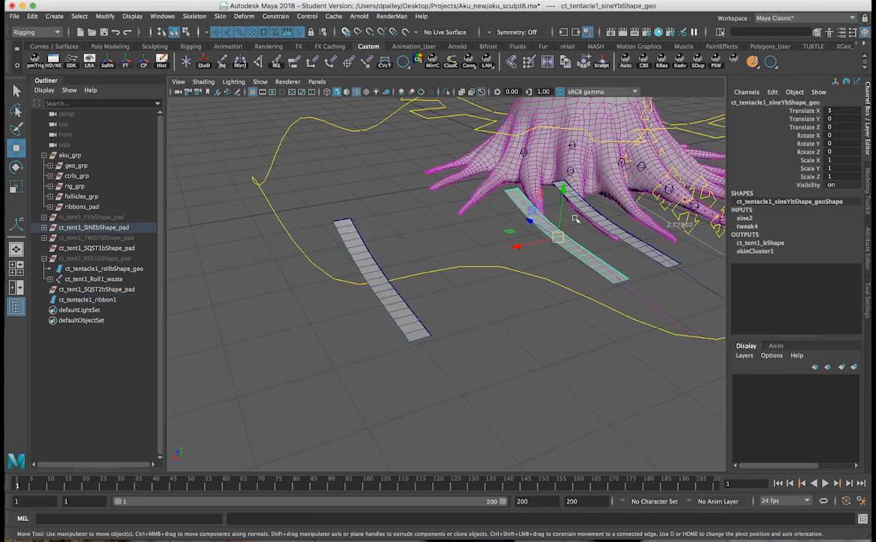
left_click(394, 300)
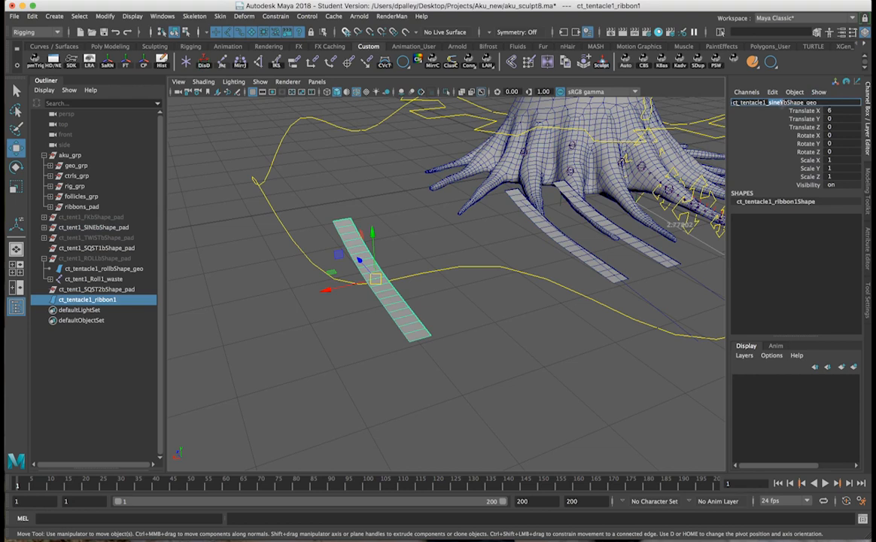
type("sqst1")
key("Return")
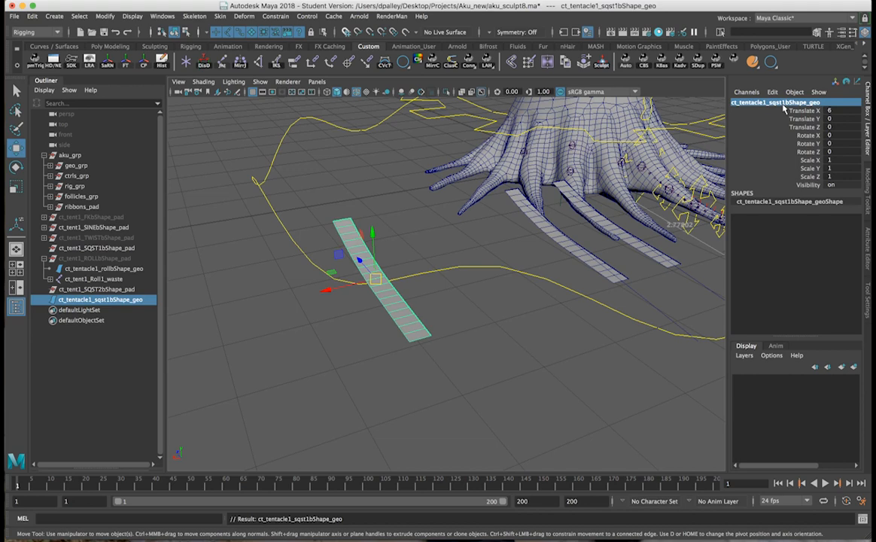
left_click(44, 259)
left_click(292, 309)
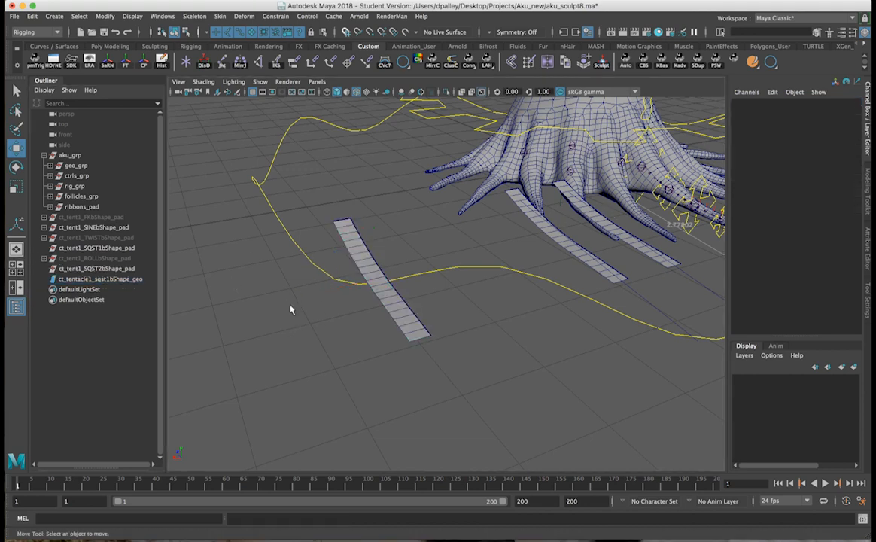
Step: Add a nonlinear Squash deformer to ct_tentacle1_sqst1bShape_geo and rotate its handle in X to -99.169 along the ribbon
left_click(390, 296)
left_click_drag(390, 297, 477, 322, "alt")
right_click_drag(477, 322, 536, 330, "alt")
left_click_drag(536, 331, 549, 332, "alt")
middle_click_drag(549, 333, 504, 330, "alt")
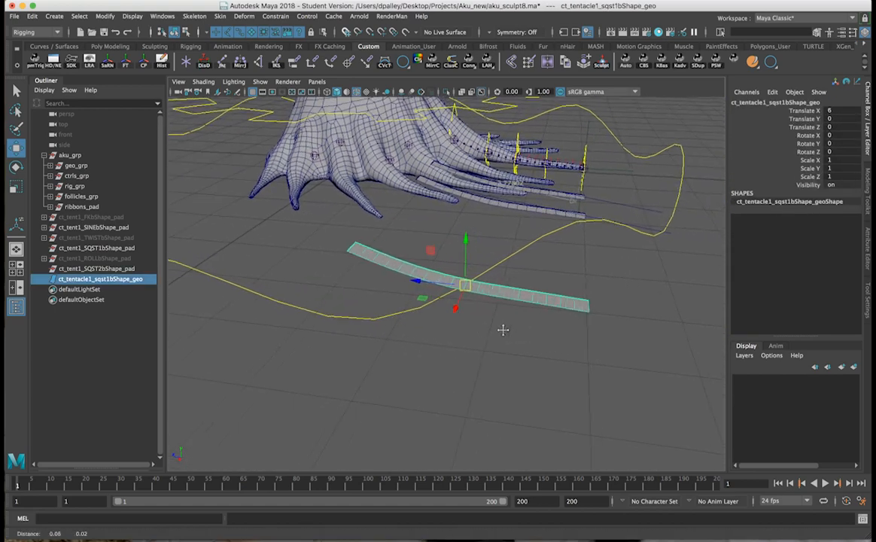
left_click_drag(504, 330, 526, 333, "alt")
left_click(244, 15)
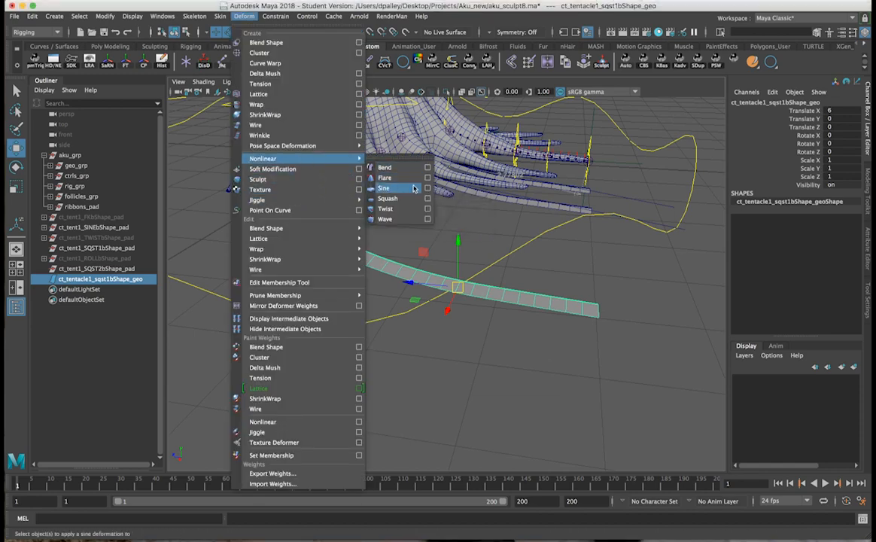
left_click(407, 198)
left_click_drag(521, 213, 557, 220, "alt")
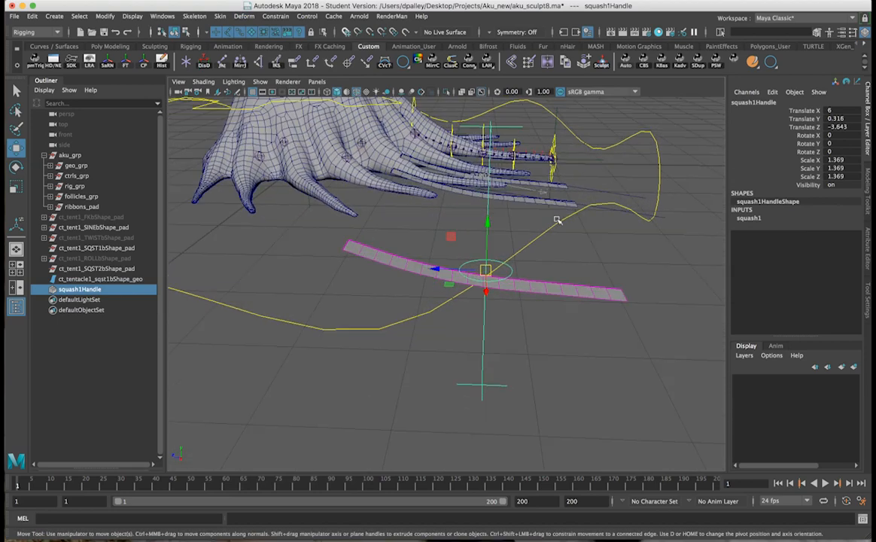
key("e")
left_click_drag(513, 235, 571, 347)
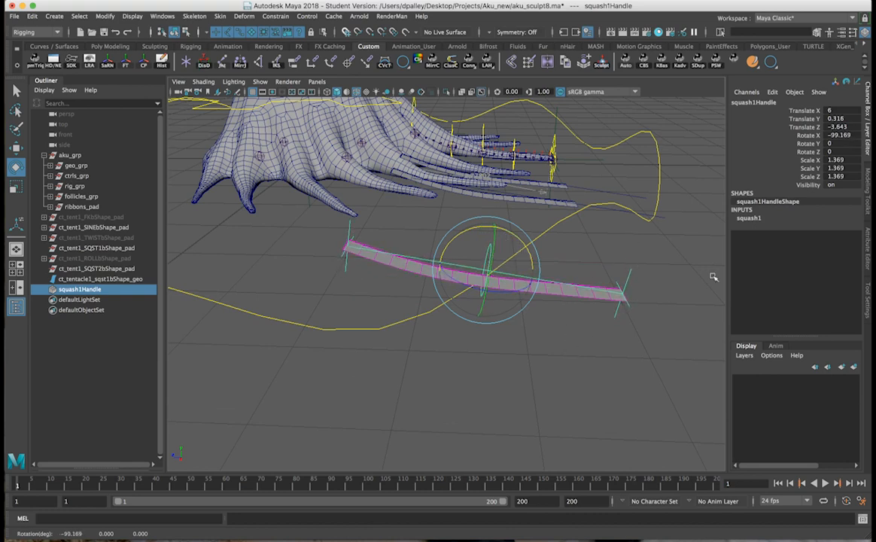
Step: Try a Low Bound of 0 on squash1, and restore it to -1
double_click(749, 218)
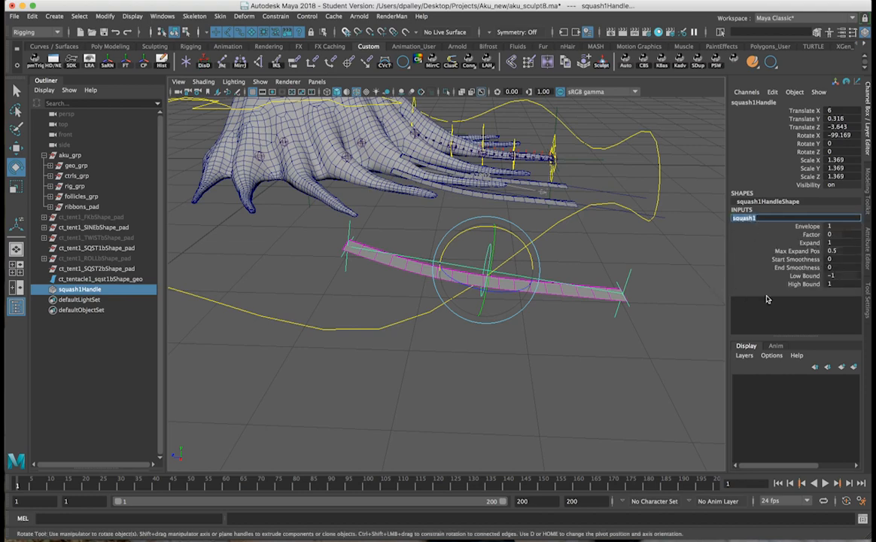
left_click(801, 277)
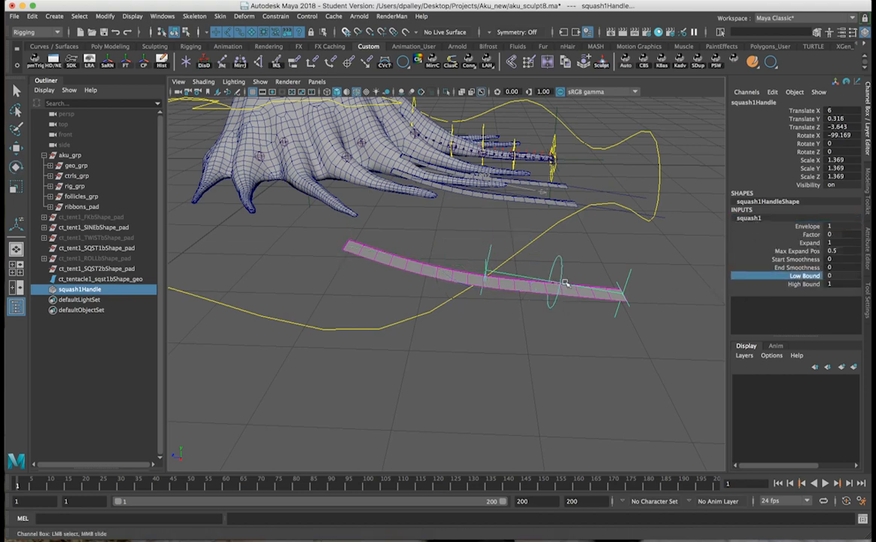
left_click_drag(565, 283, 536, 300, "alt")
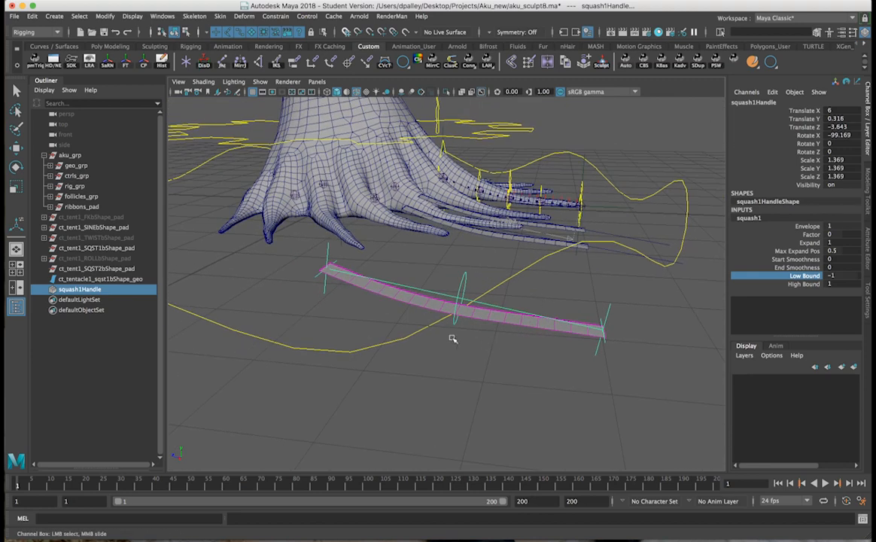
left_click_drag(509, 308, 508, 314, "alt")
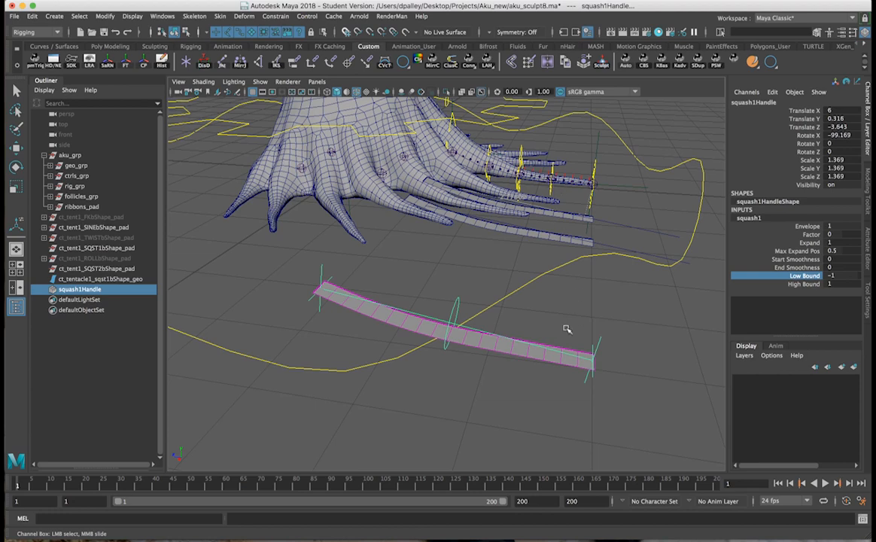
Step: Select ct_tent1_bend_distanceDimension and examine its span beside the rigged front tentacle
left_click_drag(563, 329, 548, 227, "alt")
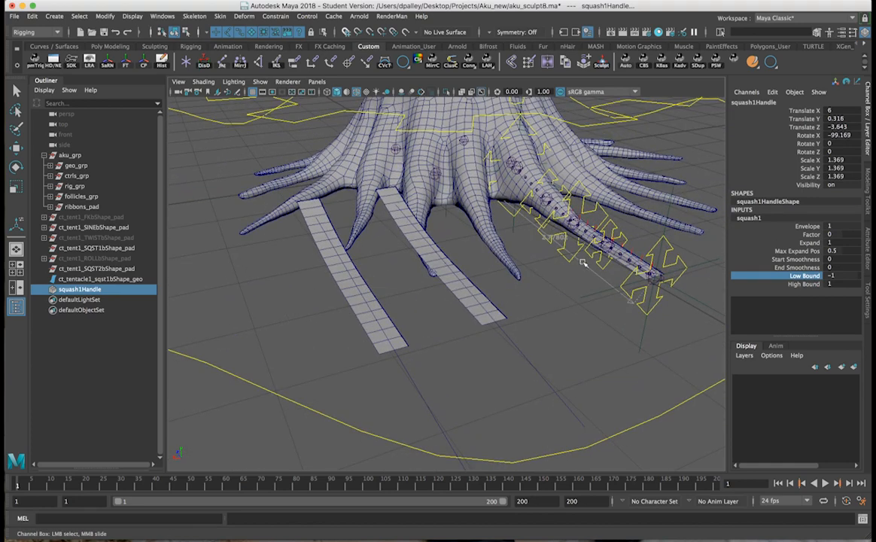
left_click(531, 238)
left_click_drag(536, 245, 503, 178, "alt")
key("e")
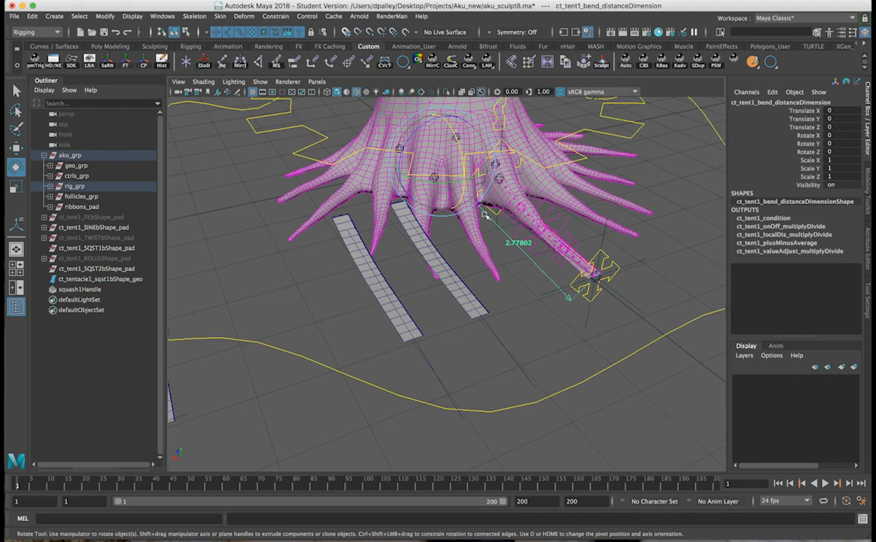
left_click_drag(595, 258, 515, 249, "alt")
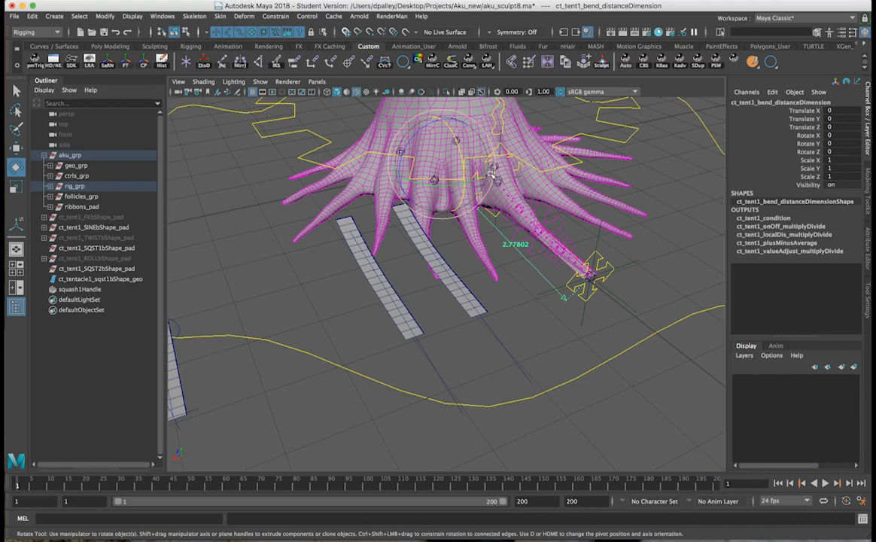
left_click_drag(553, 266, 439, 436, "alt")
Step: Select squash1Handle and move it freehand closer to the ribbon's curve, at Translate Y 0.242 and Translate Z -3.631
left_click(440, 386)
left_click_drag(474, 389, 470, 377, "alt")
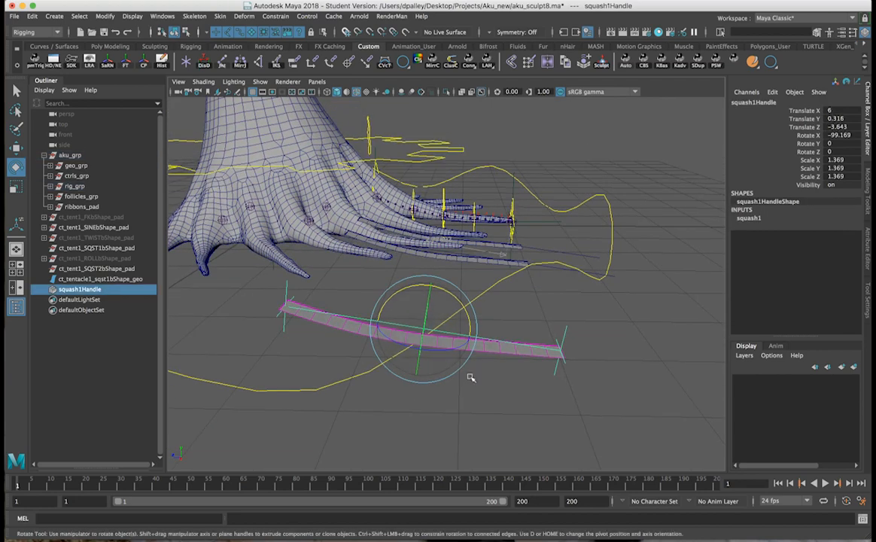
left_click_drag(425, 348, 434, 343, "alt")
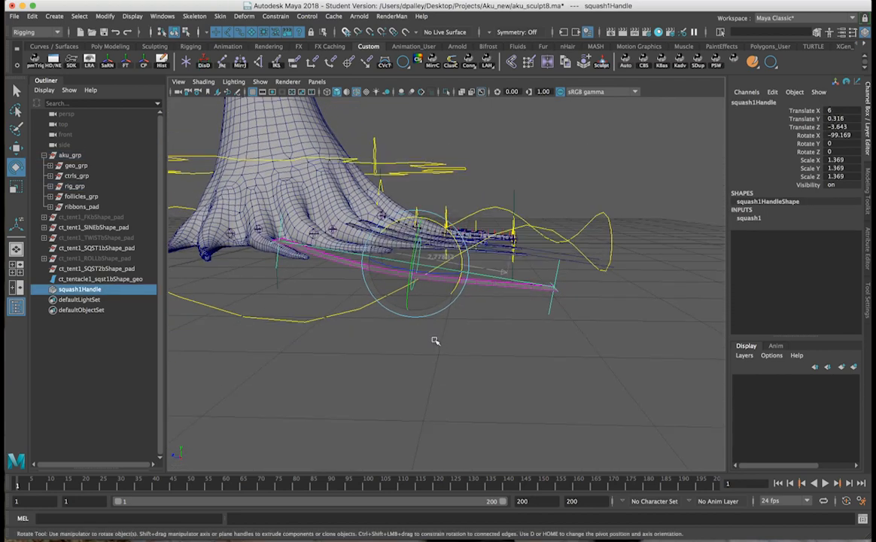
key("w")
left_click_drag(421, 236, 420, 238)
left_click_drag(671, 363, 538, 363, "alt")
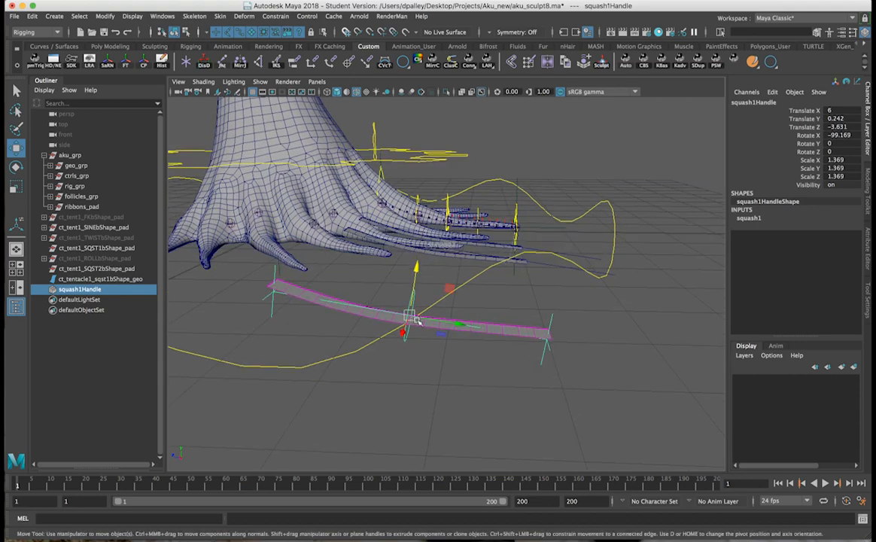
Step: Try shortening squash1Handle by setting its Scale Y to 1
left_click_drag(378, 317, 454, 220, "alt")
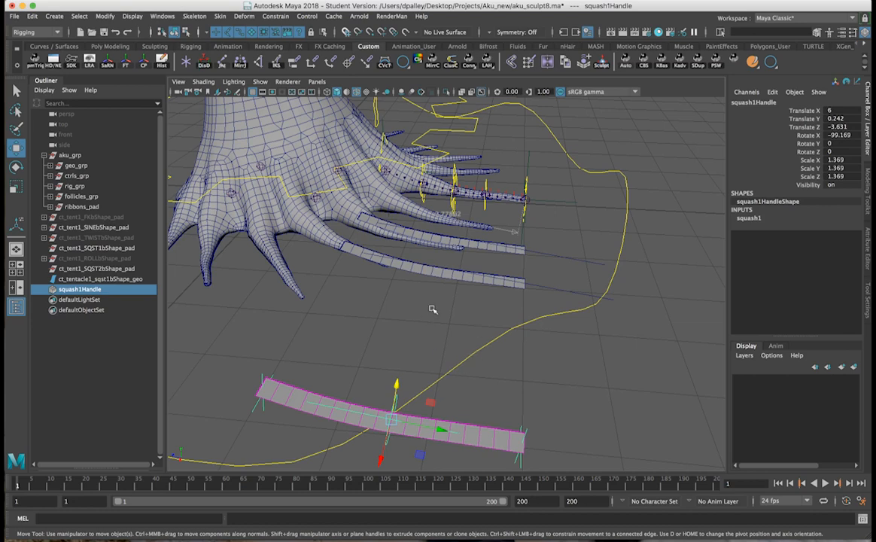
left_click(479, 337)
left_click_drag(479, 336, 419, 317, "alt")
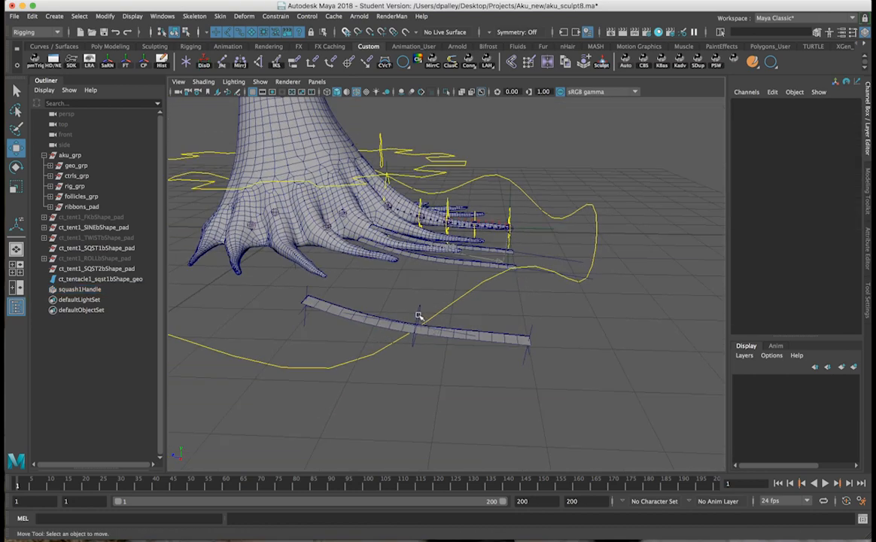
left_click(419, 315)
right_click_drag(419, 316, 497, 302, "alt")
left_click(765, 219)
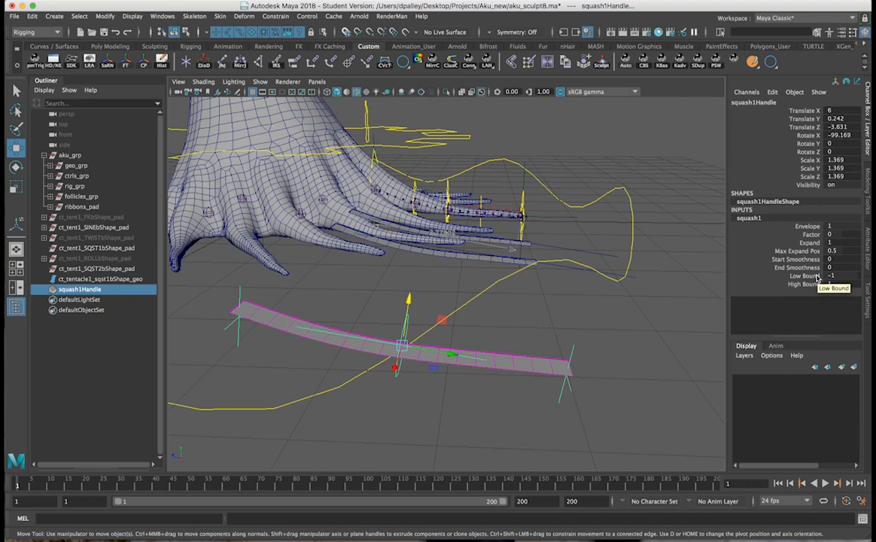
double_click(835, 168)
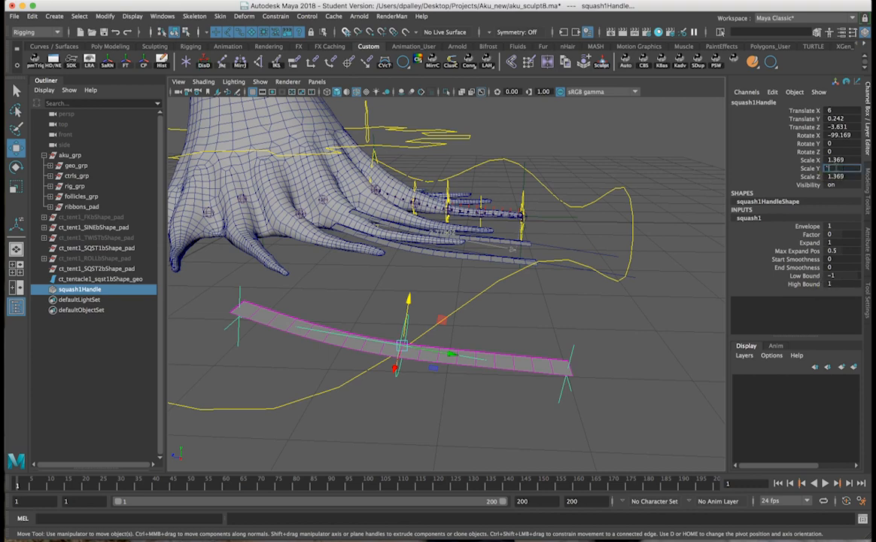
type("1")
key("Return")
Step: Try a Low Bound of 0 on squash1 and move the handle off the ribbon, snapping it to the grid at 7, 0, -4
left_click_drag(426, 353, 677, 254, "alt")
left_click(804, 276)
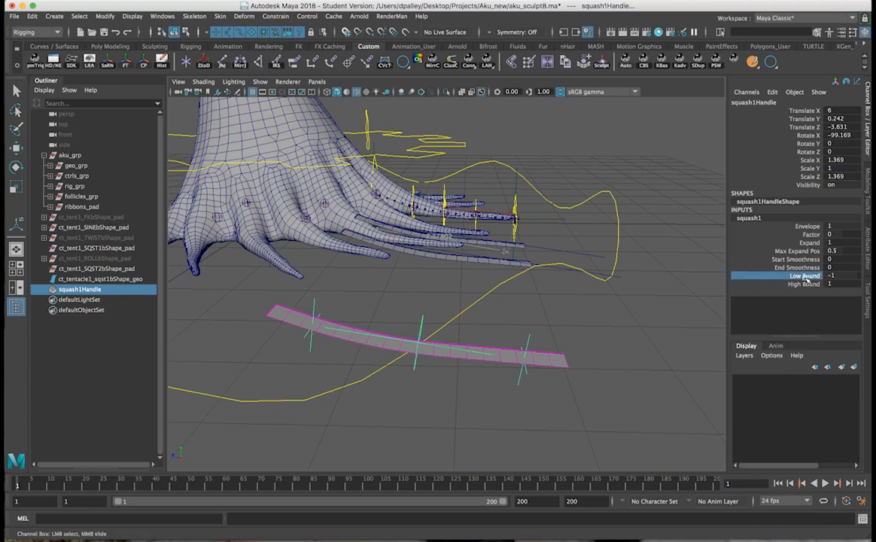
middle_click_drag(664, 288, 676, 285)
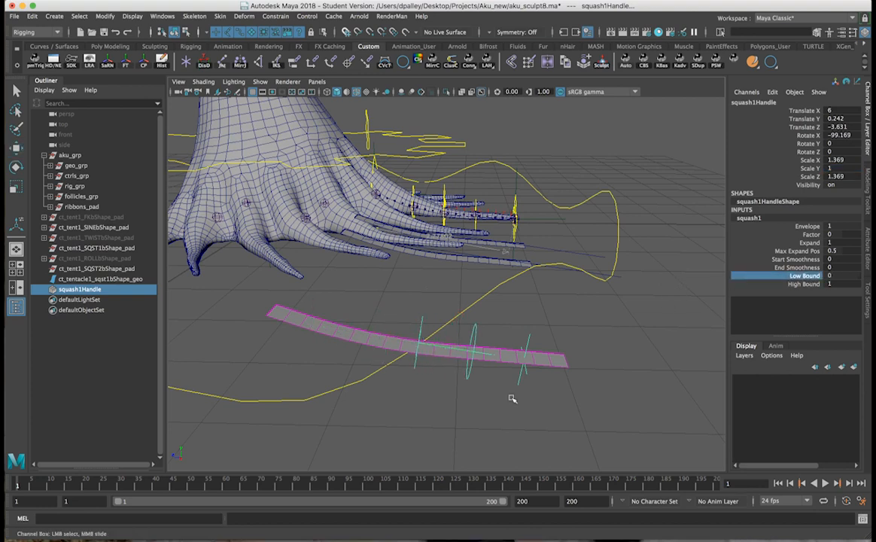
key("w")
left_click_drag(424, 344, 484, 382)
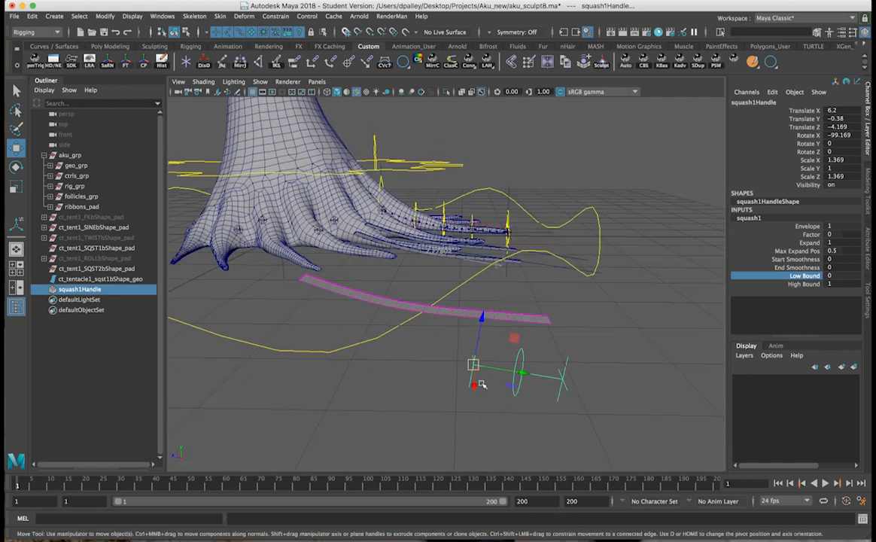
key("x")
middle_click_drag(461, 351, 460, 358)
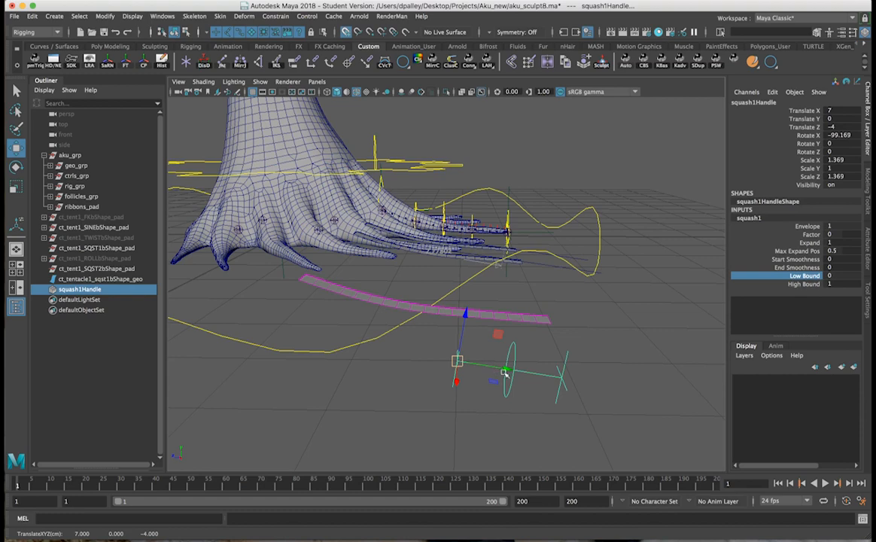
Step: Try rotating squash1Handle to -90.27 in X, and undo the rotation, the moves and the Low Bound change
left_click_drag(480, 371, 499, 381, "alt")
key("e")
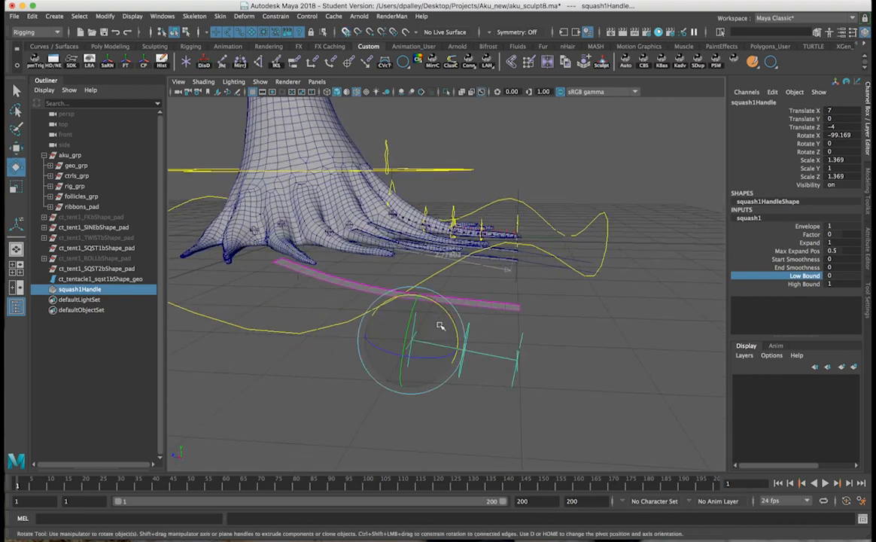
left_click_drag(446, 319, 442, 303)
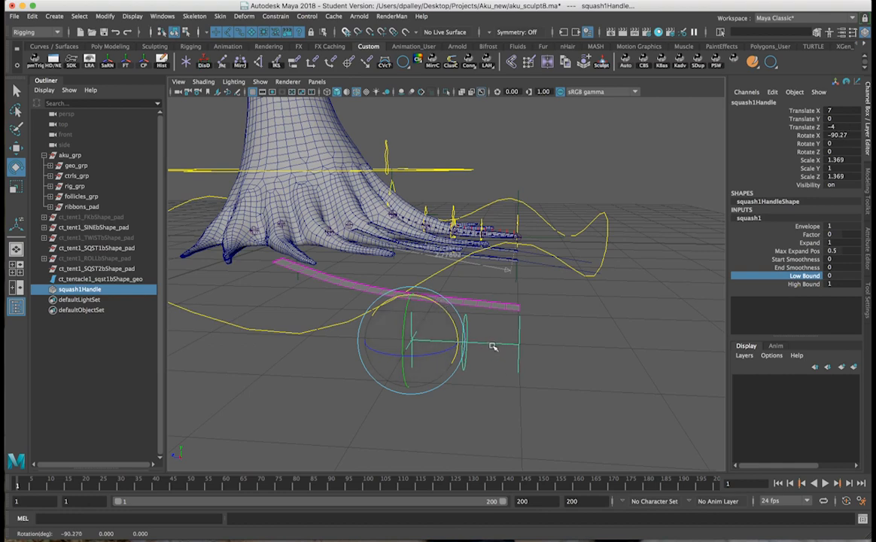
key("z")
key("z")
key("z")
key("z")
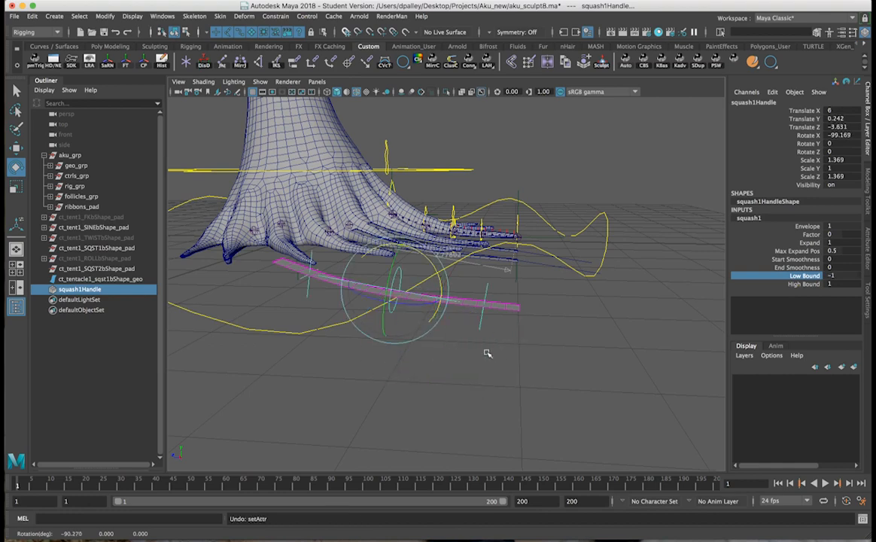
Step: Try repositioning the shortened handle with squash1's Low Bound at 0, and undo everything back through the Scale Y change
left_click_drag(487, 353, 494, 353, "alt")
right_click_drag(495, 354, 472, 356, "alt")
middle_click_drag(468, 356, 502, 310, "alt")
right_click_drag(502, 310, 490, 329, "alt")
middle_click_drag(561, 276, 620, 270)
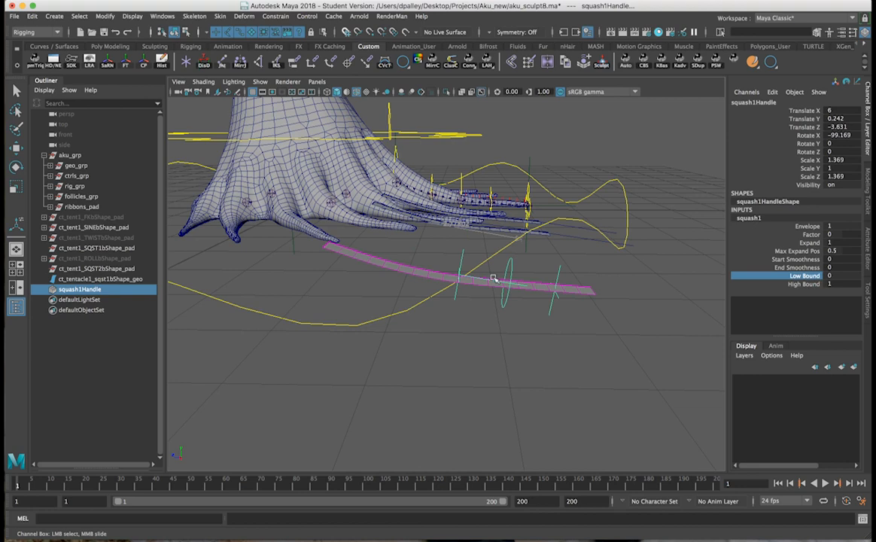
left_click_drag(498, 280, 331, 212)
left_click_drag(663, 275, 670, 312, "alt")
key("z")
key("z")
key("z")
key("z")
key("z")
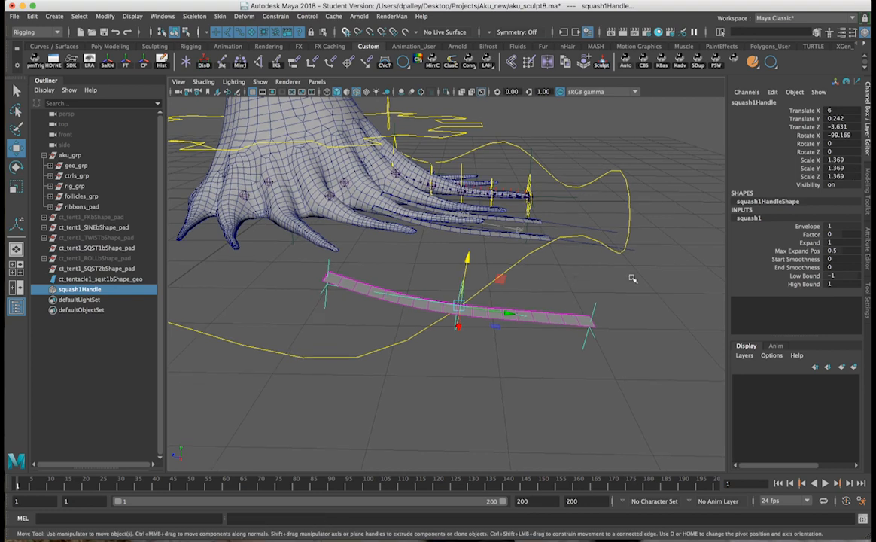
Step: Set squash1's Low Bound to 0 and move its handle to the ribbon's base end, at Translate Y 0.548 and Translate Z -2.273
left_click(804, 275)
middle_click_drag(636, 283, 576, 259)
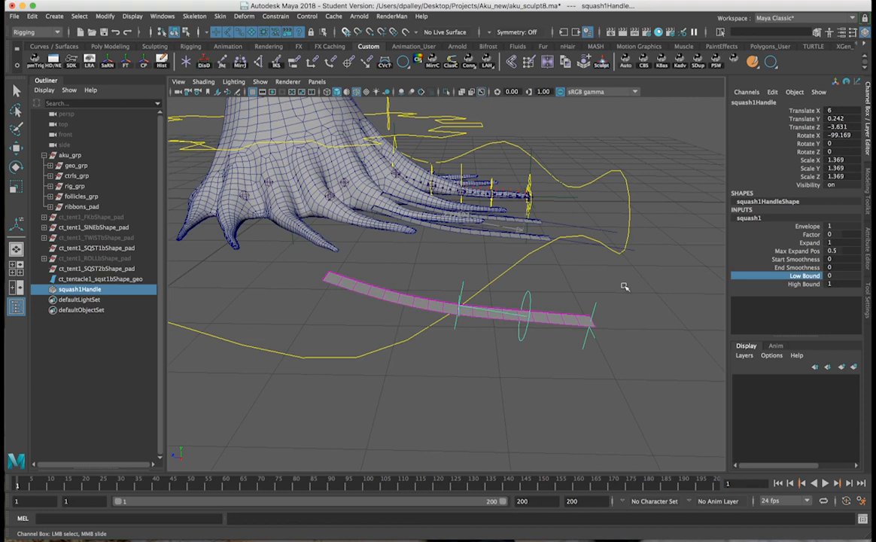
key("w")
left_click_drag(491, 320, 368, 293)
left_click_drag(332, 256, 329, 247)
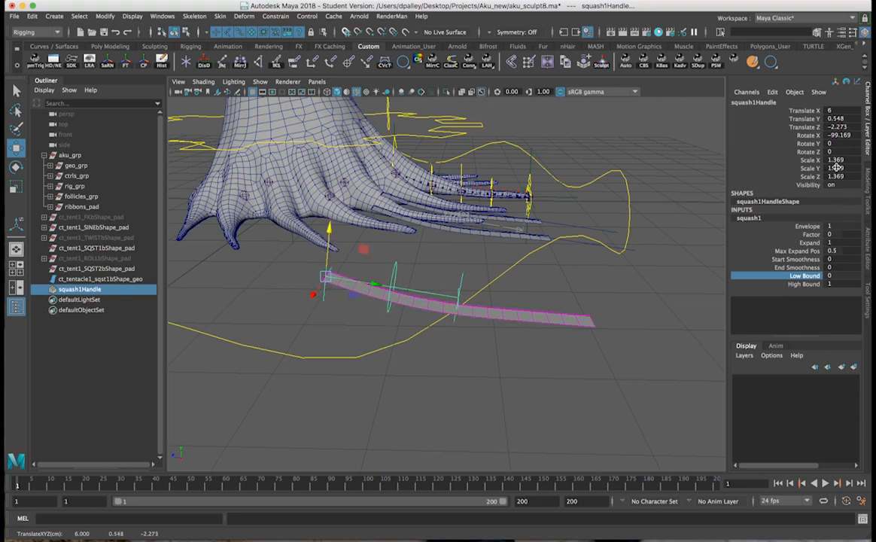
Step: Scale squash1Handle in Y to 2.74 so that it spans the full length of the ribbon
key("r")
mouse_move(404, 285)
left_mouse_down()
mouse_move(397, 288)
mouse_move(417, 292)
left_mouse_up()
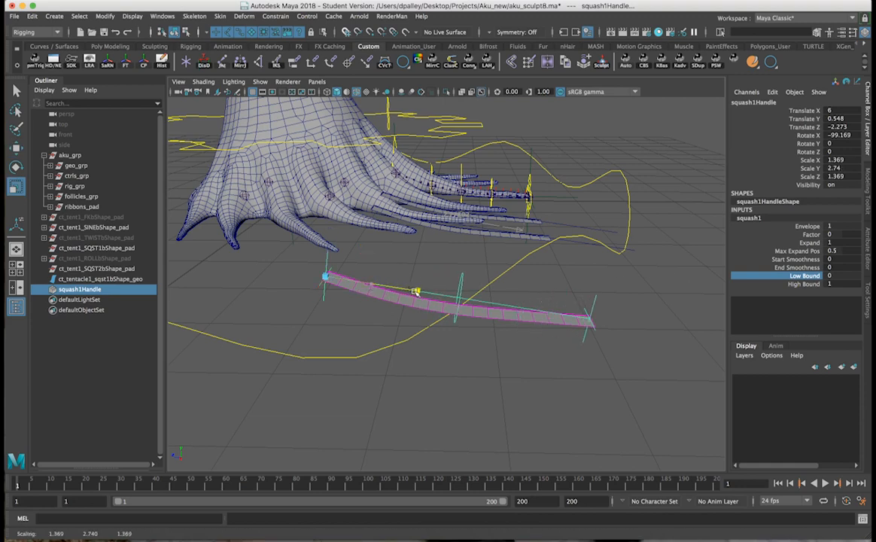
left_click_drag(465, 197, 456, 221, "alt")
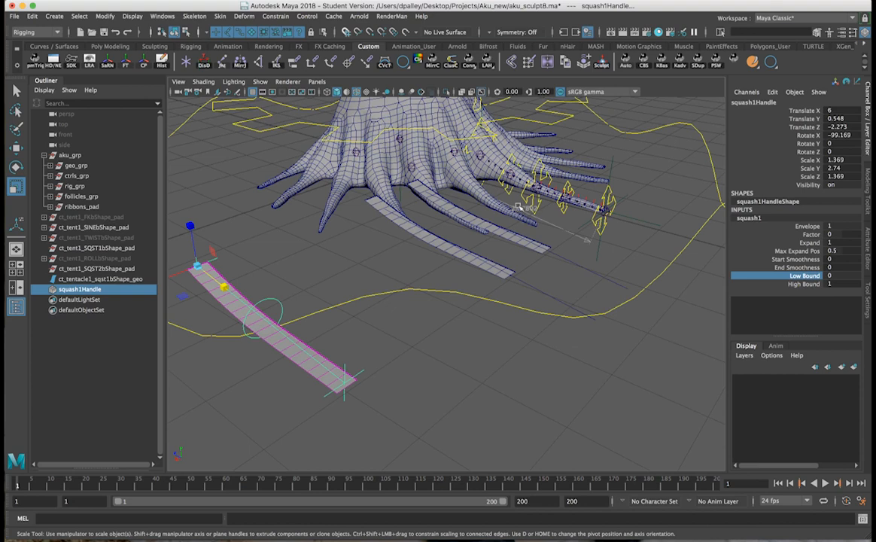
left_click_drag(523, 210, 524, 214, "alt")
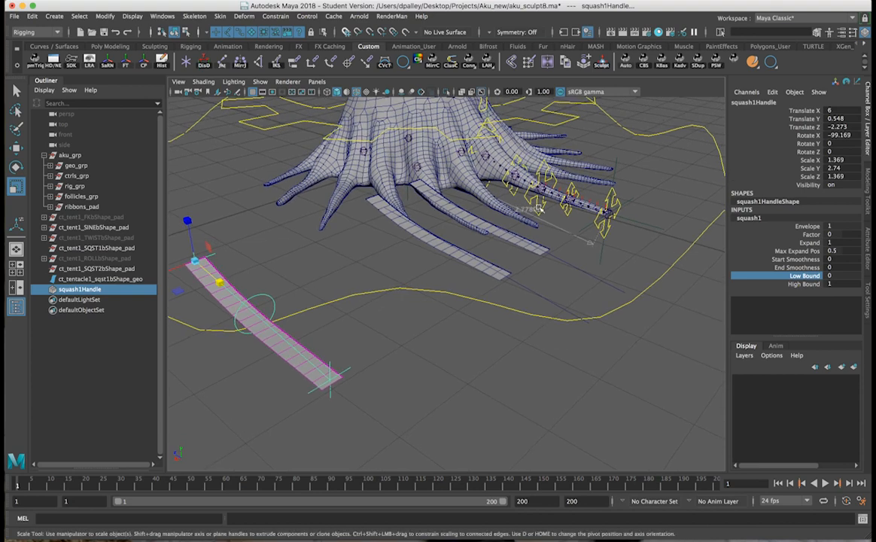
Step: Load all attributes of the ct_tent1 bend distance dimension's shape into Get Atter-er, with Only Keyable turned off
left_click_drag(488, 199, 535, 215, "alt")
left_click(538, 214)
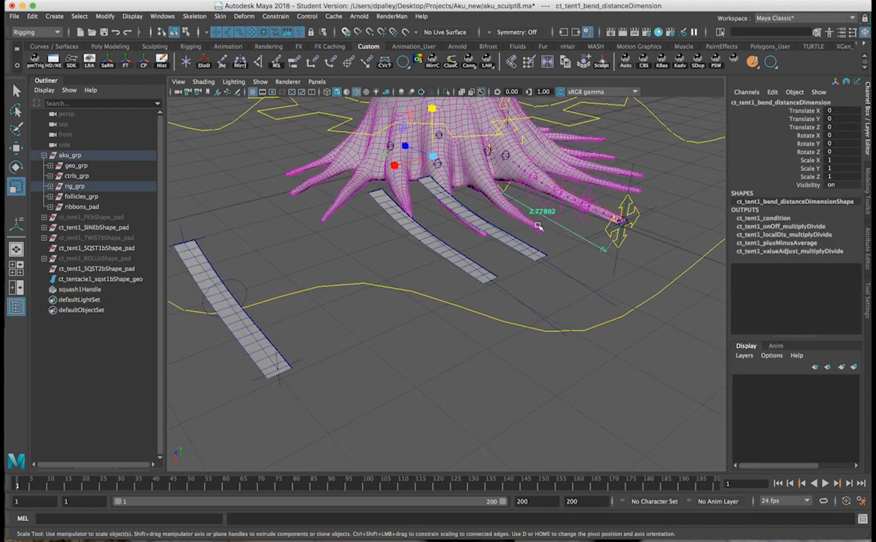
left_click_drag(568, 220, 544, 220, "alt")
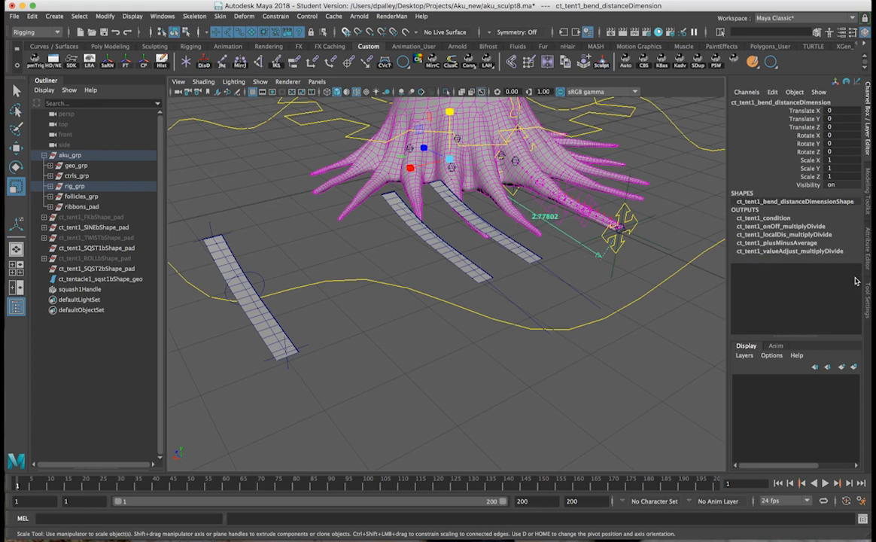
left_click(627, 63)
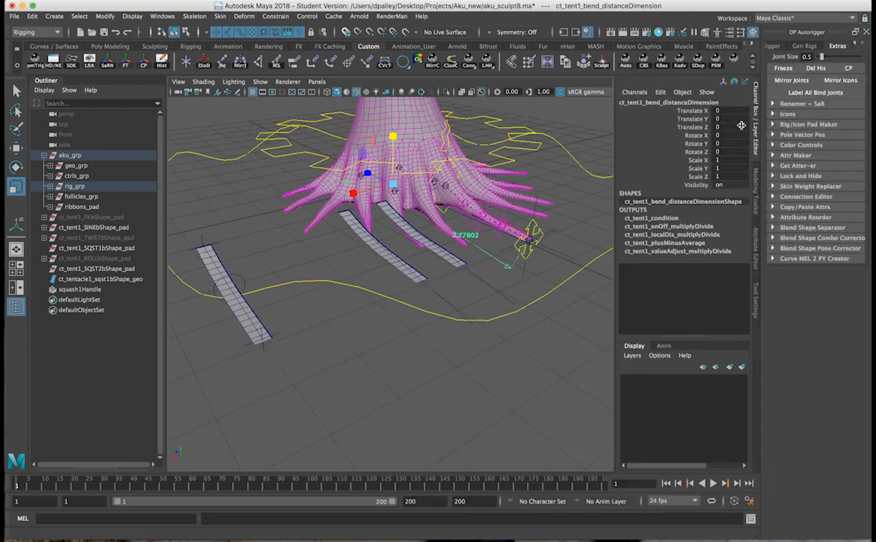
left_click(798, 165)
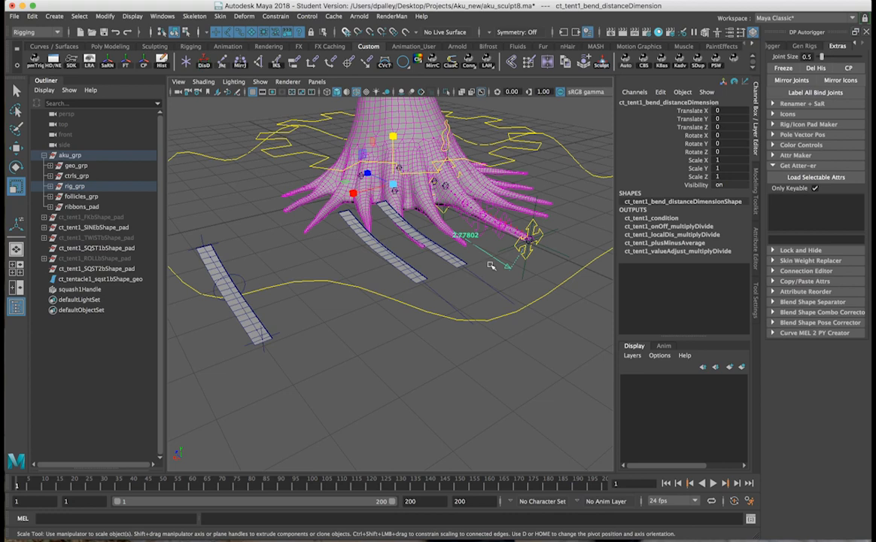
key("Down")
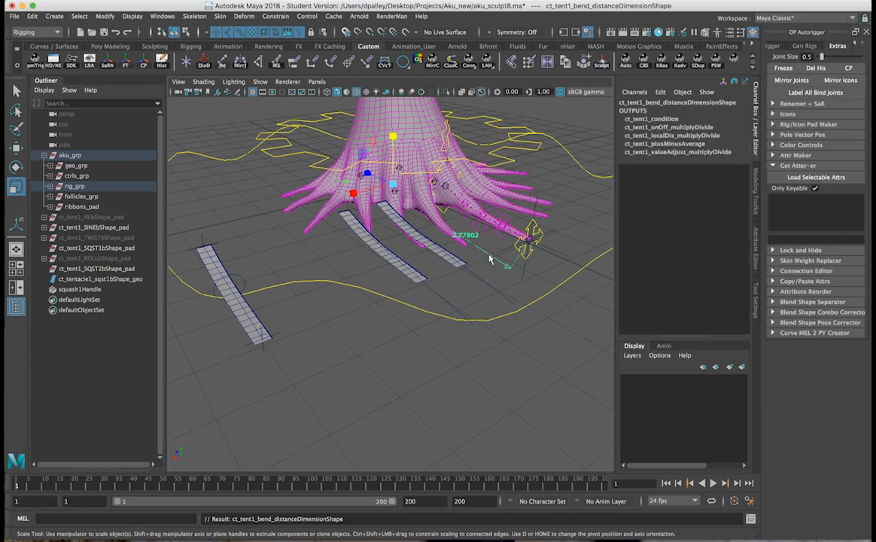
left_click(815, 188)
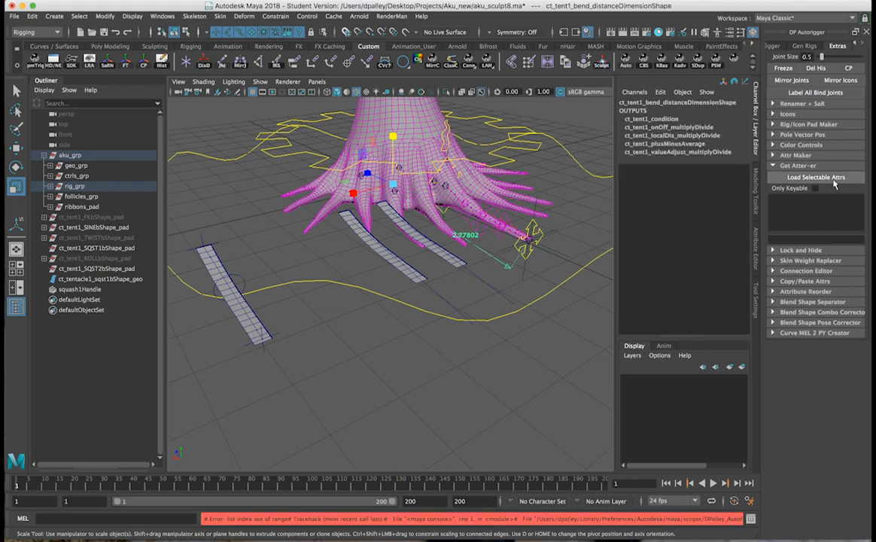
left_click(833, 179)
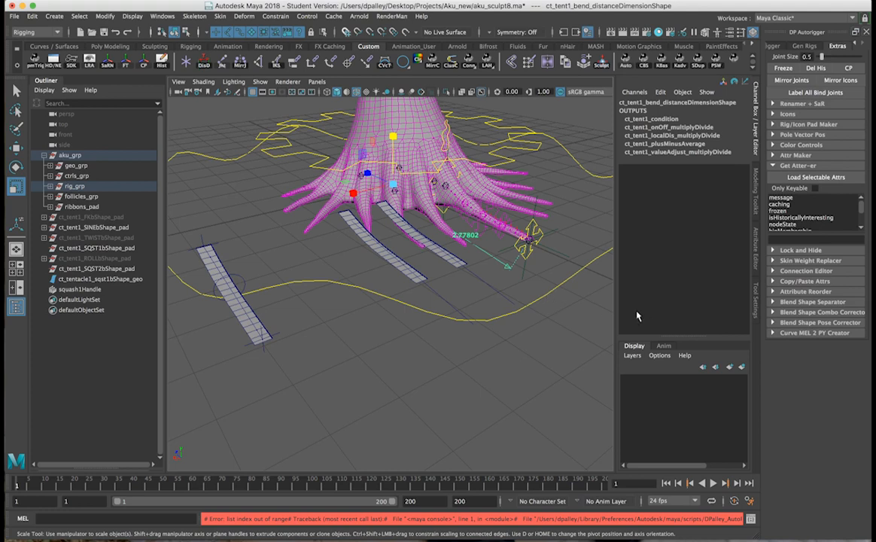
Step: Pick the distance attribute of the distance dimension shape and copy its full-precision value
scroll(817, 210, "down", 8)
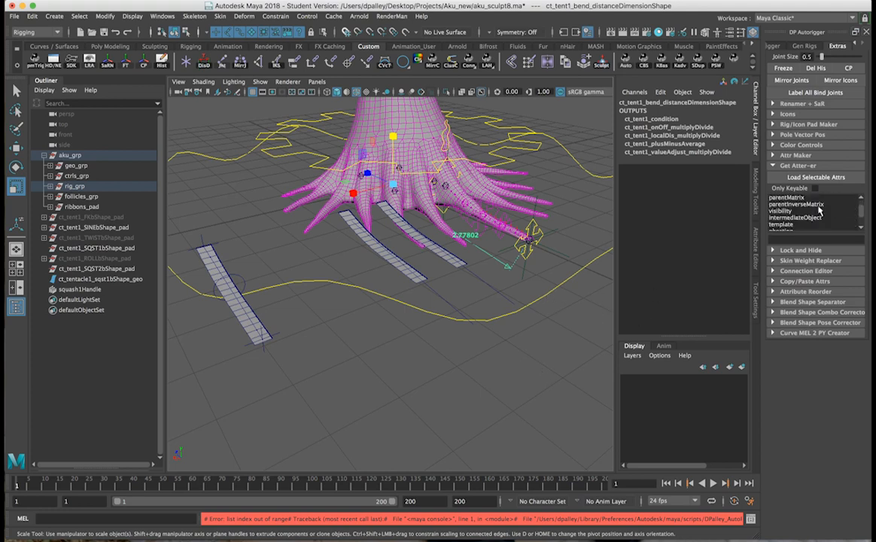
left_click(791, 225)
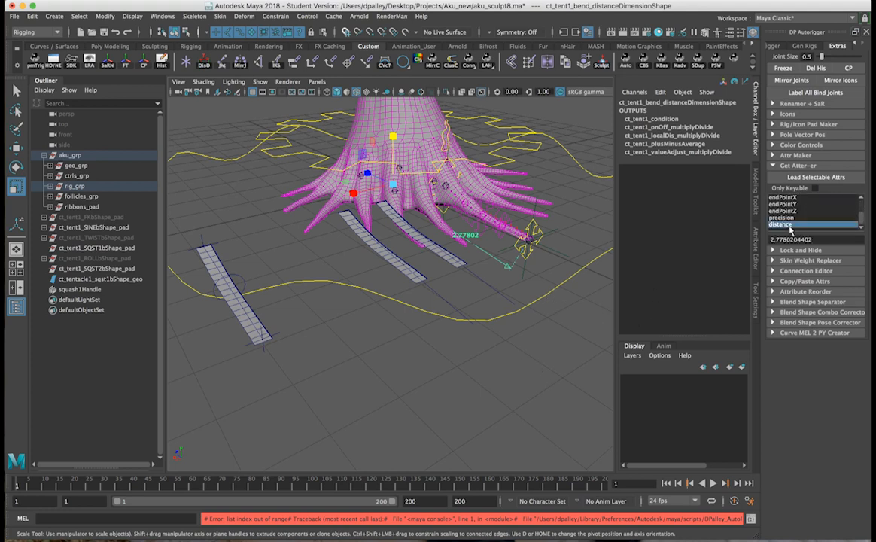
left_click_drag(817, 239, 786, 239)
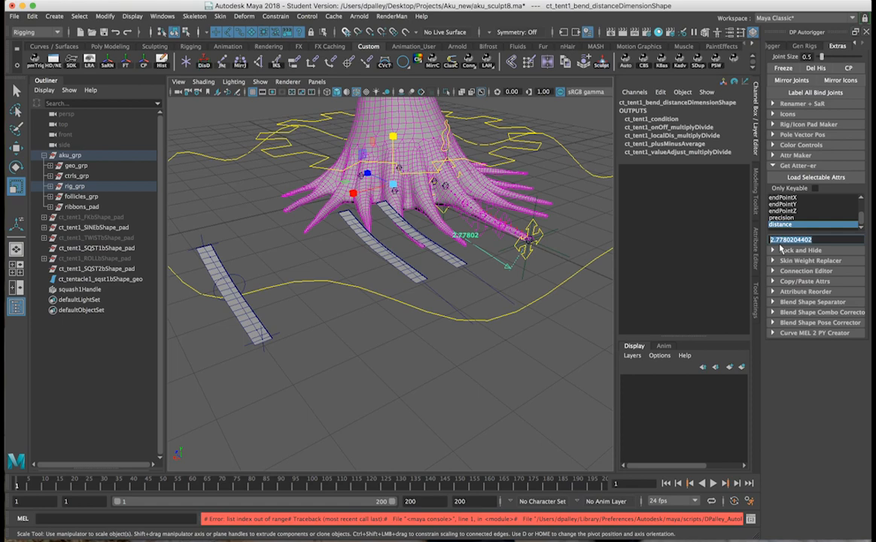
left_click_drag(577, 242, 531, 267, "alt")
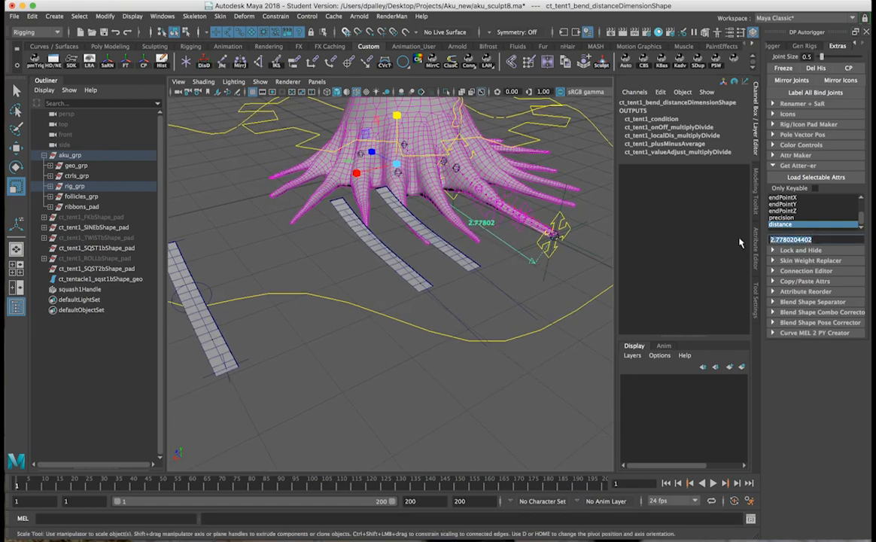
left_click_drag(422, 267, 532, 256, "alt")
middle_click_drag(444, 283, 487, 261, "alt")
left_click_drag(487, 261, 518, 255, "alt")
right_click_drag(518, 254, 558, 255, "alt")
triple_click(790, 240)
key("super+c")
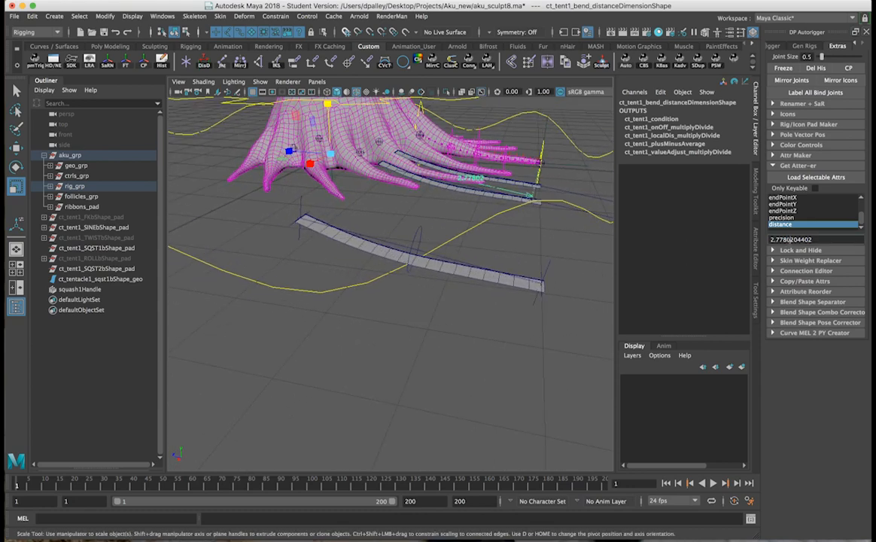
Step: Paste the copied distance, 2.7780204402, as the Scale Y of squash1Handle
left_click(411, 246)
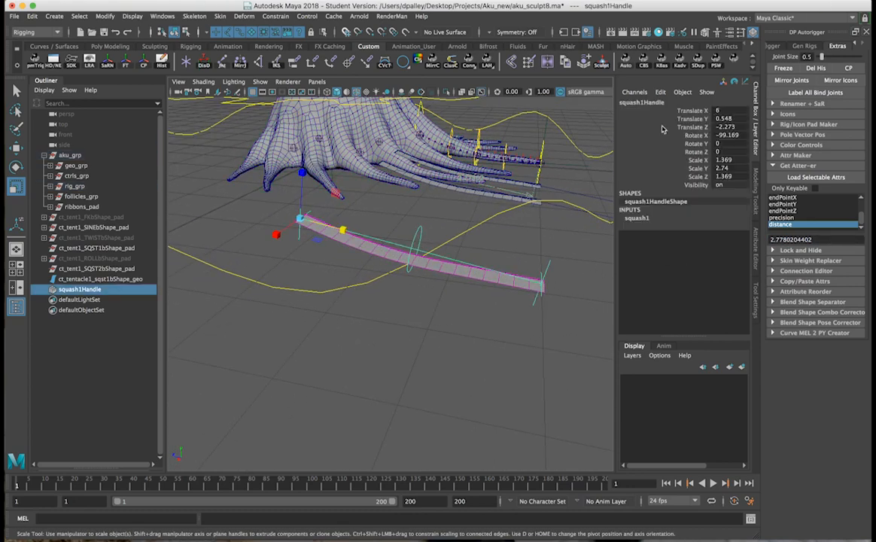
double_click(725, 168)
key("super+v")
key("Return")
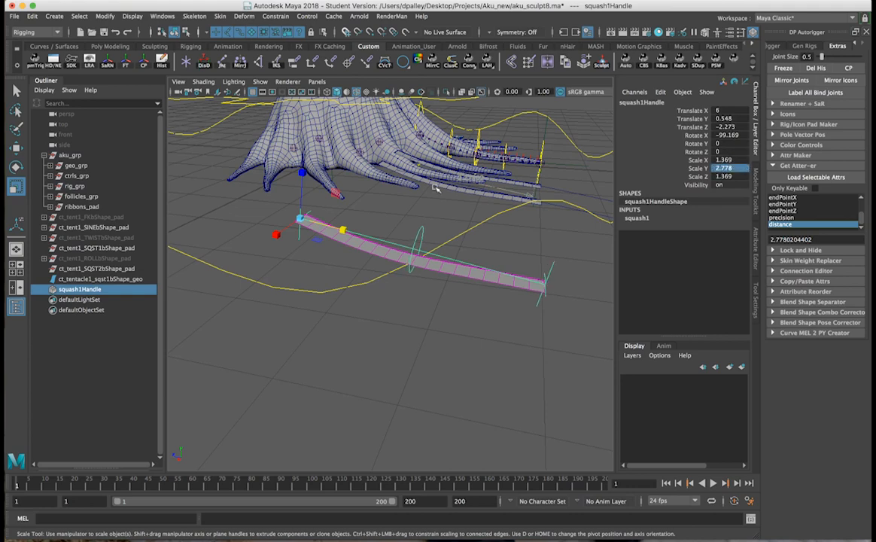
Step: Lower squash1Handle vertically to a Translate Y of 0.472 to align it with the ribbon
left_click_drag(369, 184, 401, 196, "alt")
right_click_drag(401, 196, 466, 215, "alt")
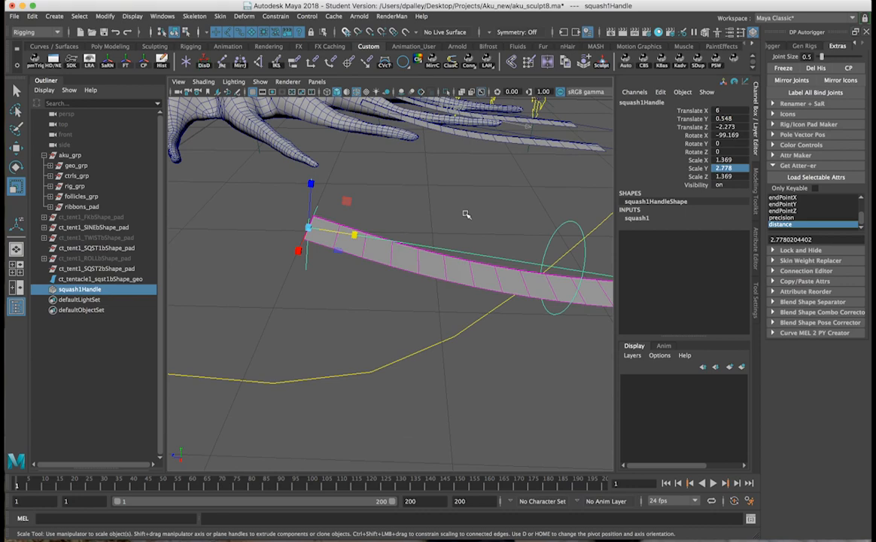
left_click_drag(446, 212, 386, 225, "alt")
middle_click_drag(386, 225, 436, 228, "alt")
key("w")
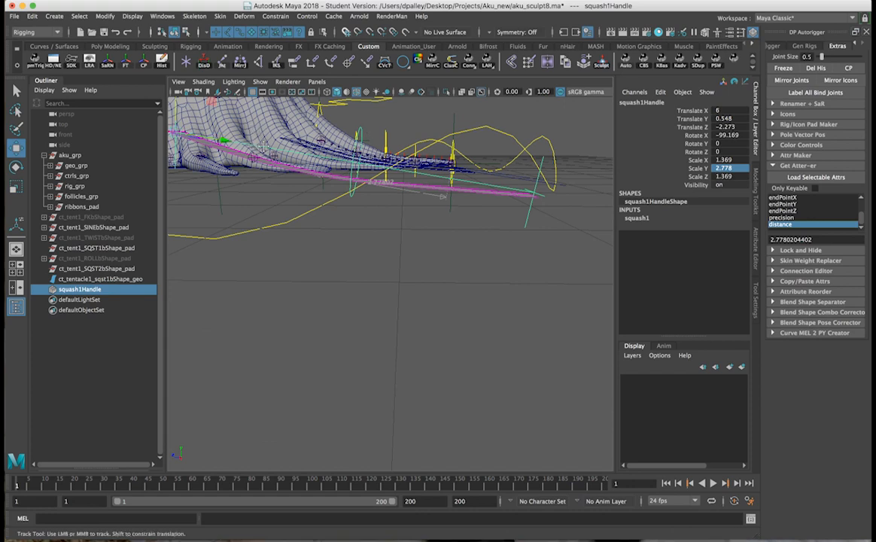
middle_click_drag(203, 118, 228, 122, "alt")
left_click_drag(232, 119, 229, 130)
mouse_move(364, 202)
left_mouse_down("alt")
mouse_move(382, 209)
mouse_move(358, 211)
left_mouse_up("alt")
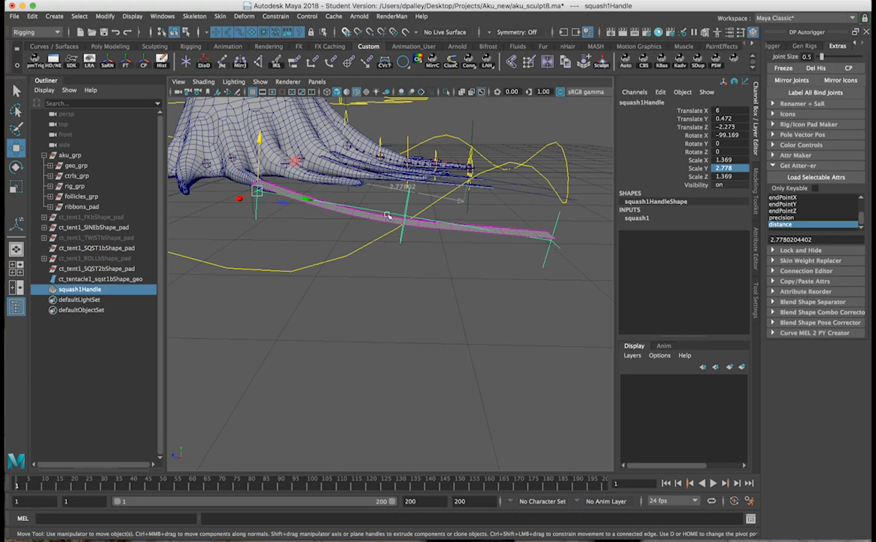
left_click_drag(375, 260, 416, 271, "alt")
left_click_drag(501, 214, 668, 175, "alt")
left_click_drag(511, 252, 496, 205, "alt")
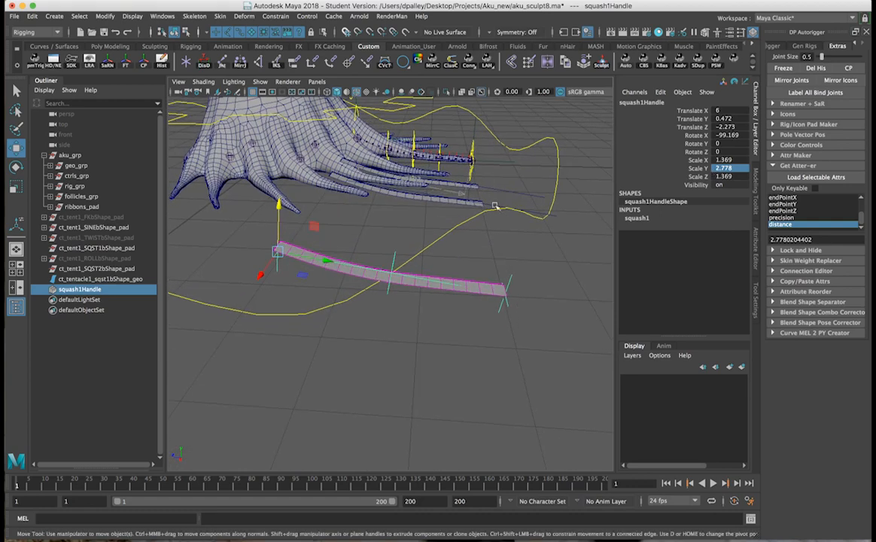
left_click_drag(511, 245, 438, 284, "alt")
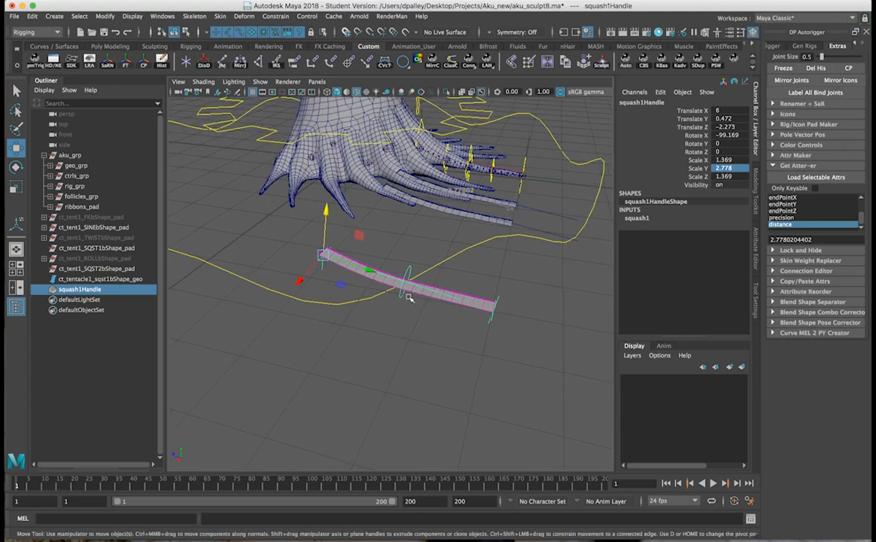
Step: Try out the squash1 deformer's Factor on the bare ct_tentacle1_sqst1bShape_geo ribbon
left_click(409, 295)
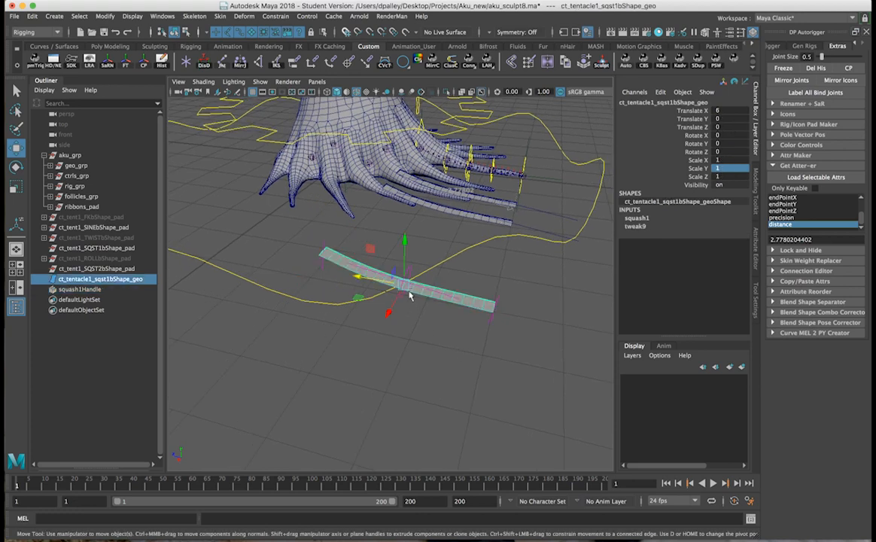
left_click(321, 262)
left_click(676, 219)
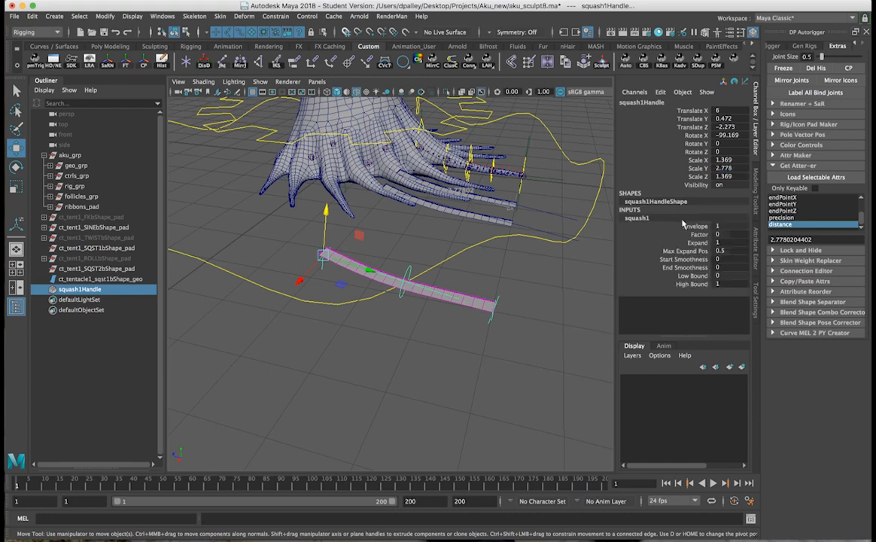
left_click(697, 234)
mouse_move(498, 241)
middle_mouse_down()
mouse_move(508, 241)
mouse_move(482, 241)
mouse_move(506, 252)
mouse_move(499, 248)
middle_mouse_up()
left_click_drag(498, 249, 479, 275, "alt")
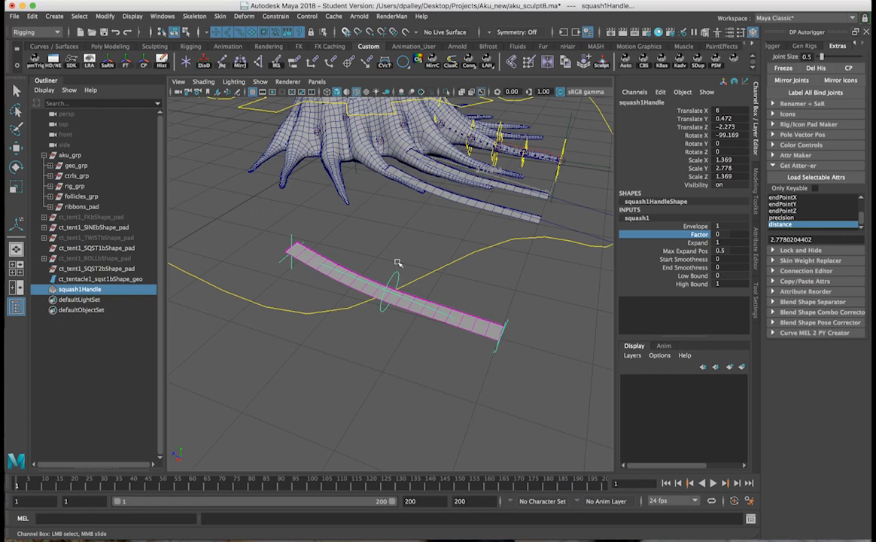
left_click_drag(466, 263, 405, 278, "alt")
right_click_drag(405, 278, 378, 319, "alt")
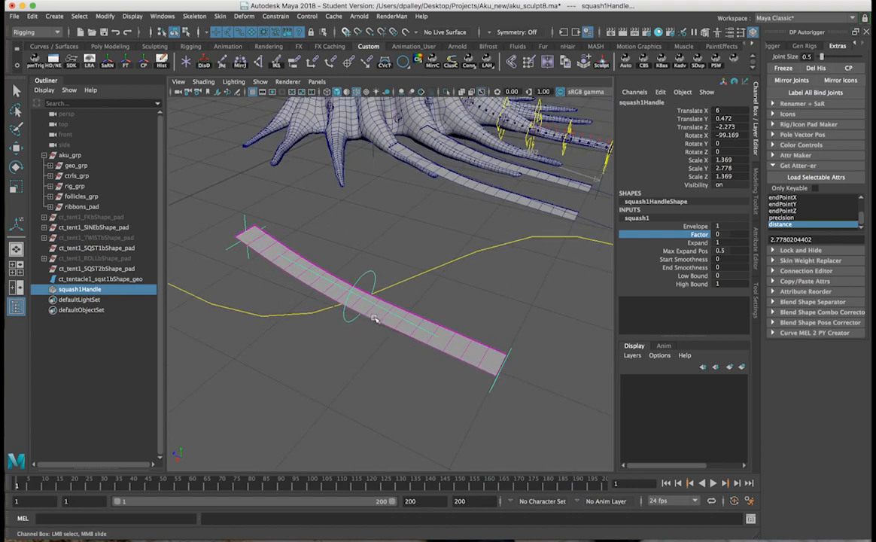
Step: Create NURBS-curve hair on ct_tentacle1_sqst1bShape_geo as a grid with U count 1 and V count 18
left_click(379, 319)
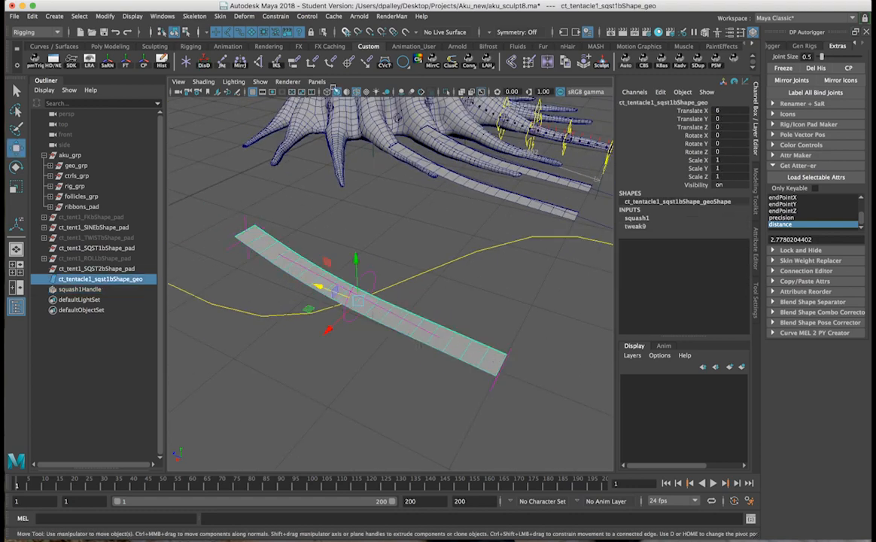
left_click(44, 31)
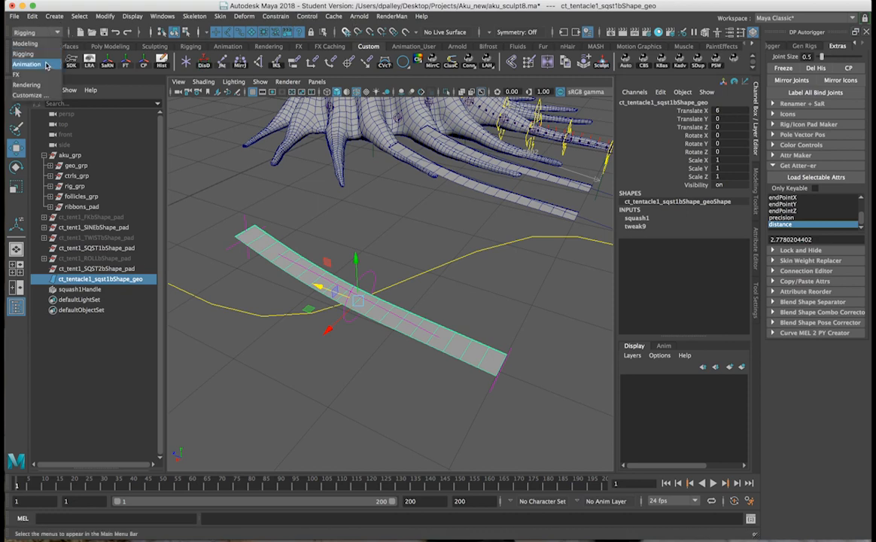
left_click(16, 74)
left_click(275, 17)
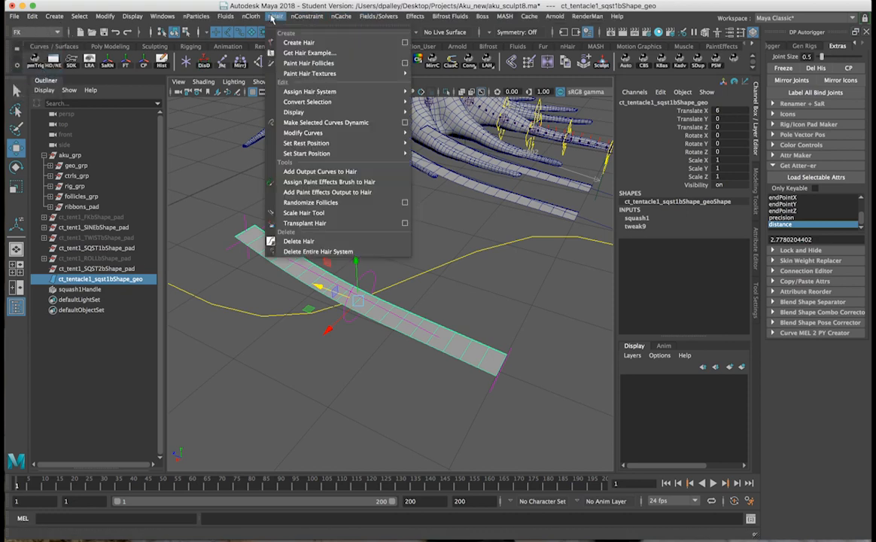
mouse_move(299, 75)
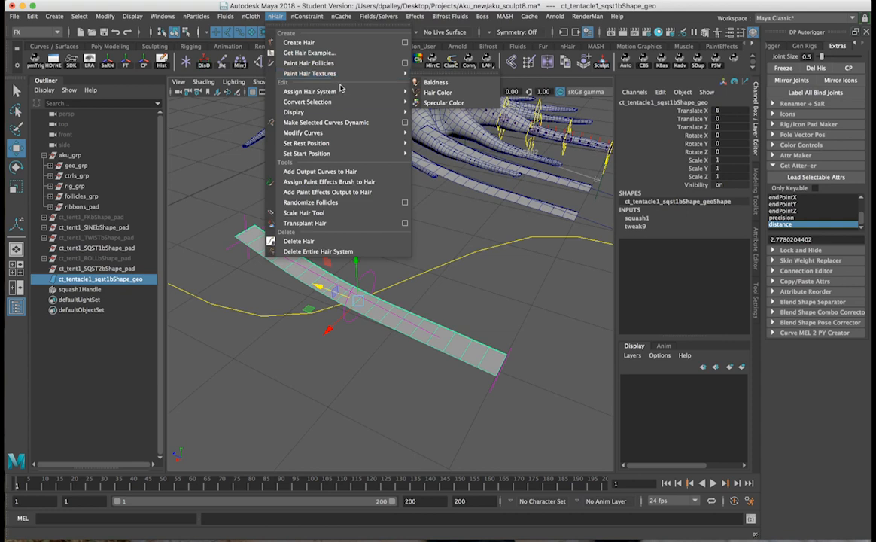
left_click(405, 43)
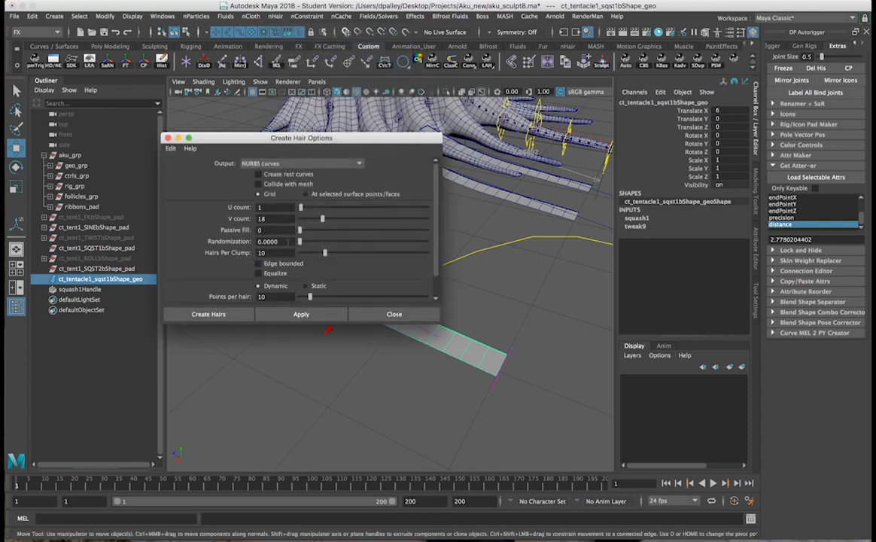
left_click(215, 314)
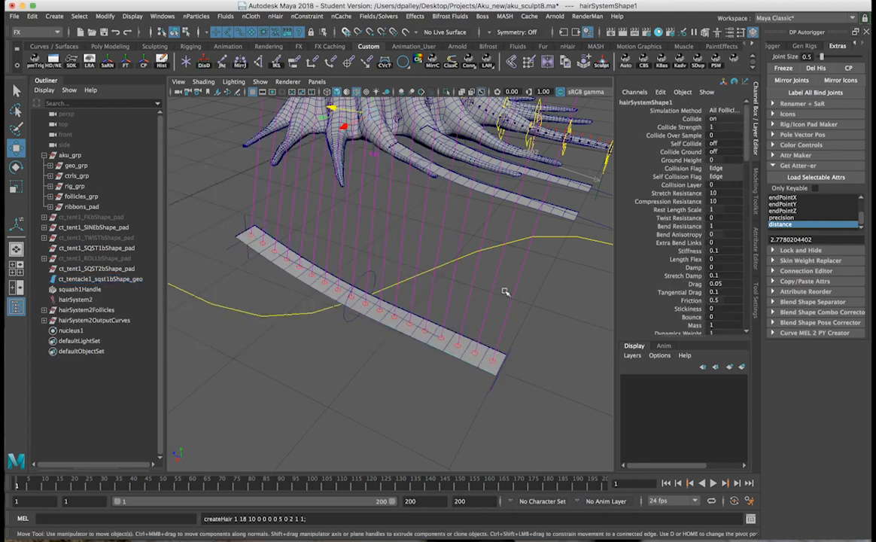
Step: Delete hairSystem2OutputCurves, hairSystem2 and nucleus1, keeping only the follicles group
left_click_drag(534, 281, 445, 287)
left_click_drag(448, 228, 287, 193)
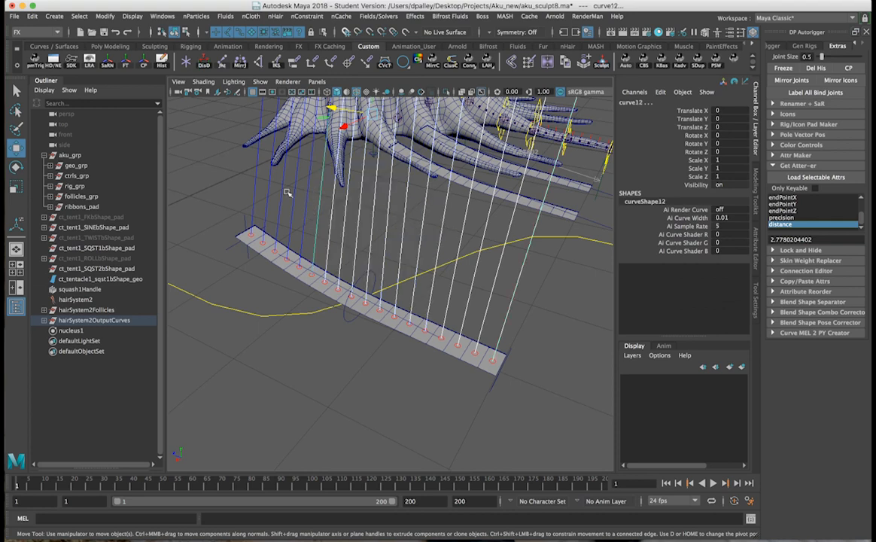
left_click(78, 321)
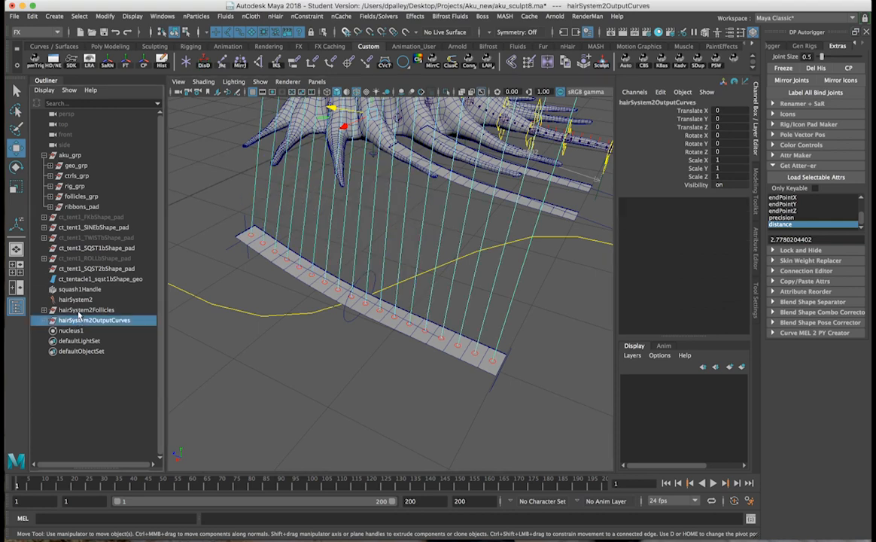
key("Delete")
left_click(78, 299)
key("Delete")
left_click(82, 310)
key("Delete")
Step: Test the squash1 Factor with the follicles on the ribbon and undo the change
left_click_drag(399, 320, 367, 260, "alt")
left_click(334, 245)
left_click(672, 219)
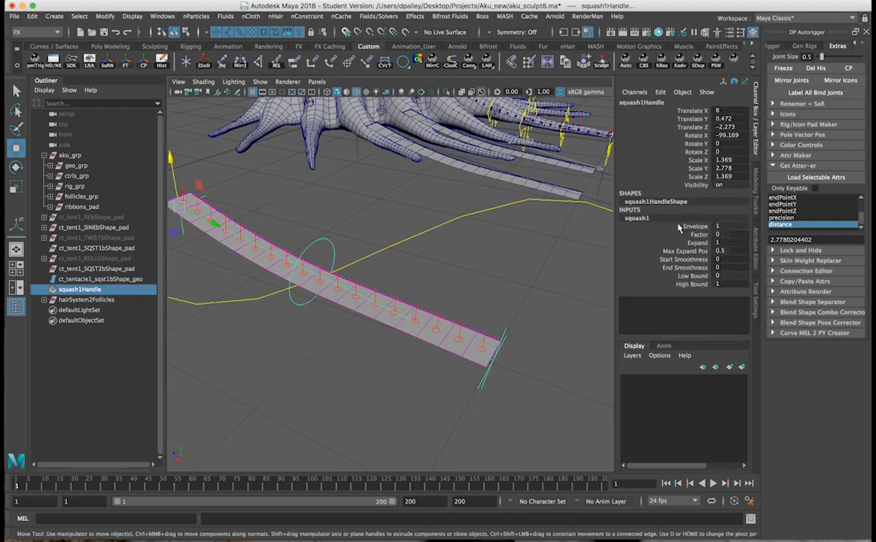
left_click(698, 235)
middle_click_drag(539, 216, 467, 220)
key("super+z")
left_click_drag(466, 219, 416, 223, "alt")
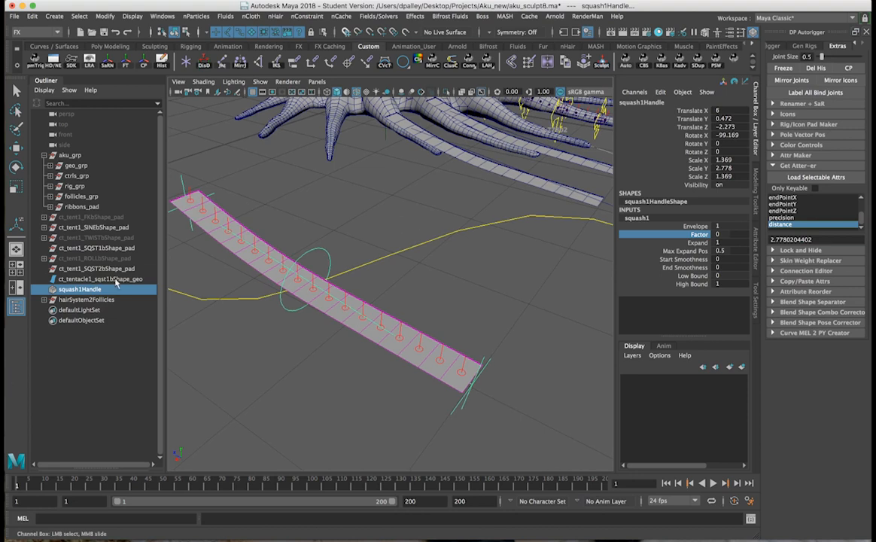
Step: Try Parameter U at 0 on all the follicles in hairSystem2Follicles, and set it to 1 for all of them
left_click(103, 302)
left_click(43, 300)
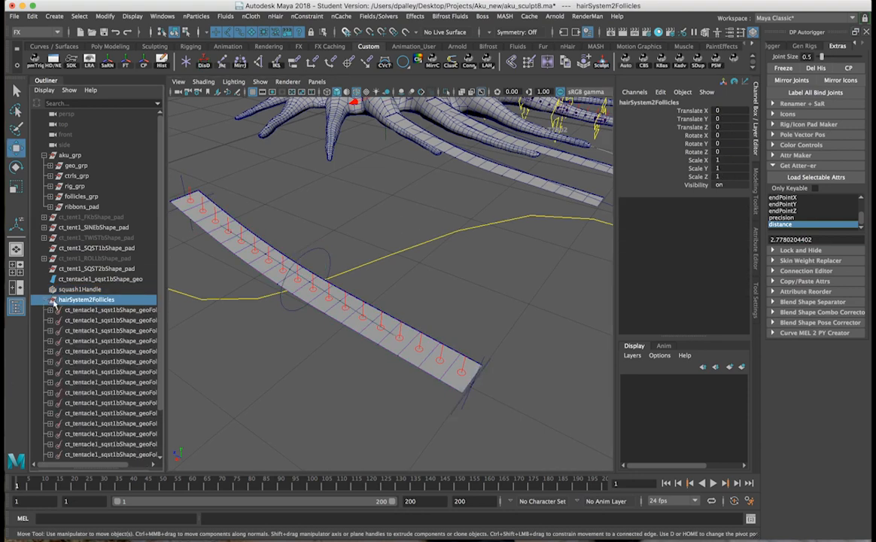
left_click(103, 310)
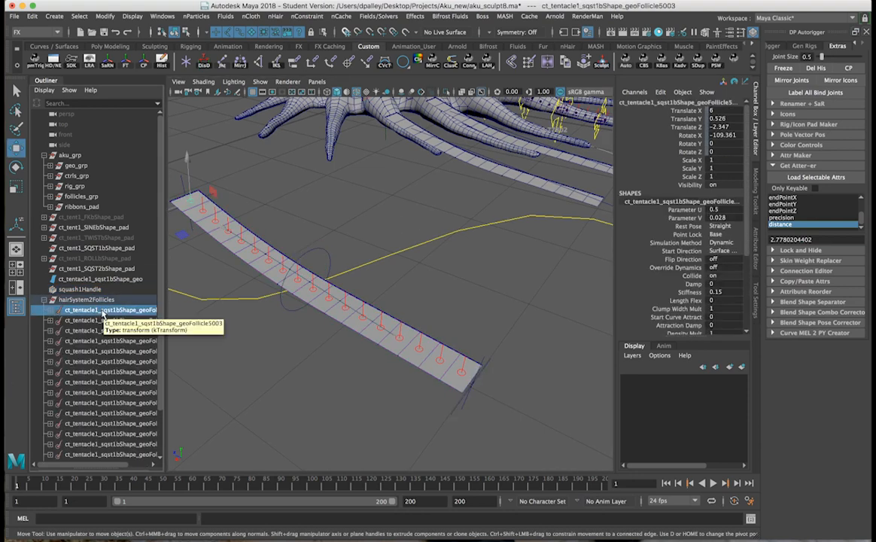
left_click(87, 300)
left_click_drag(313, 343, 304, 295, "alt")
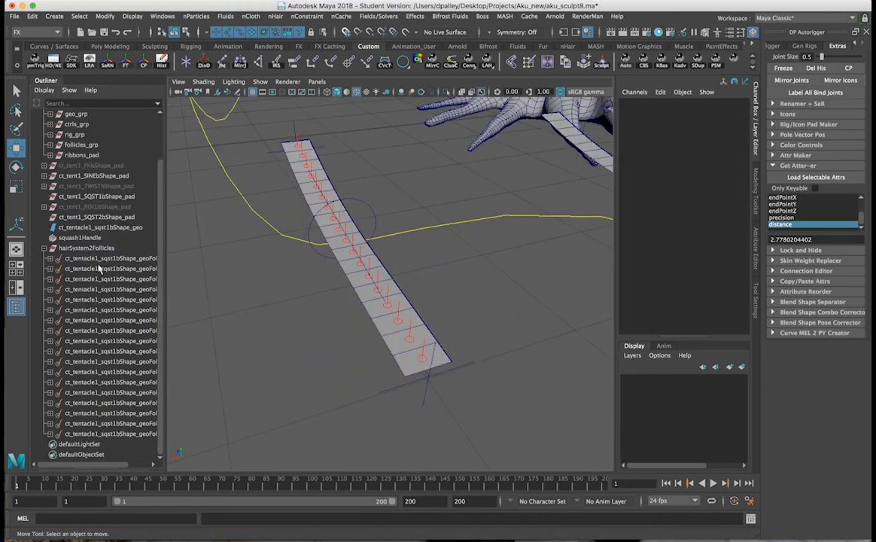
left_click(98, 259)
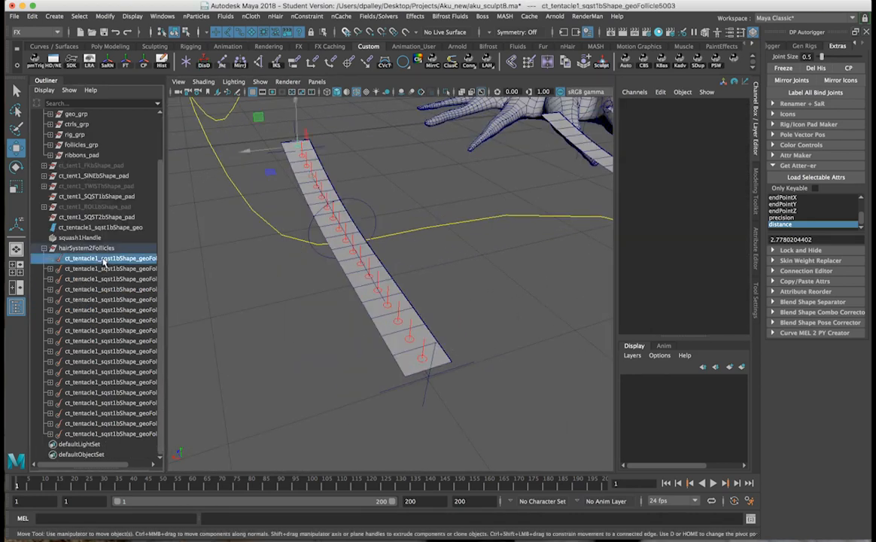
left_click(136, 435, "shift")
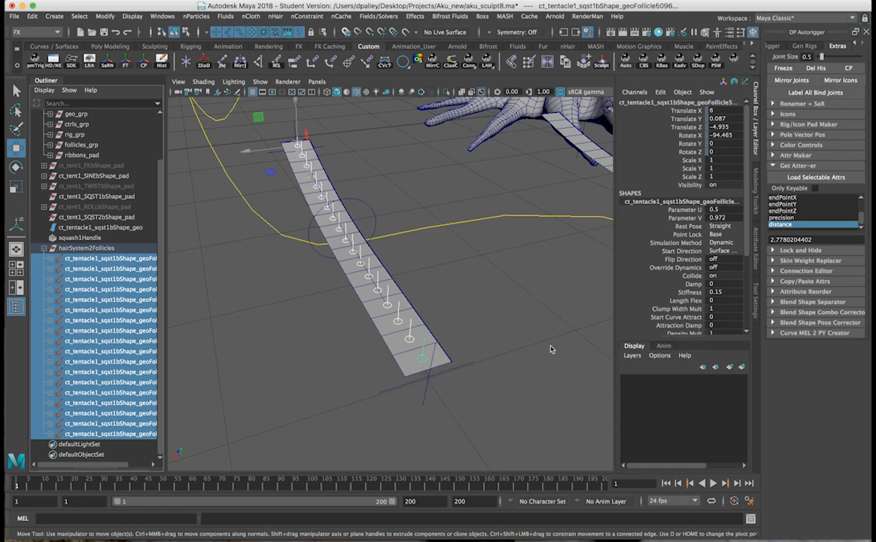
double_click(723, 210)
key("Return")
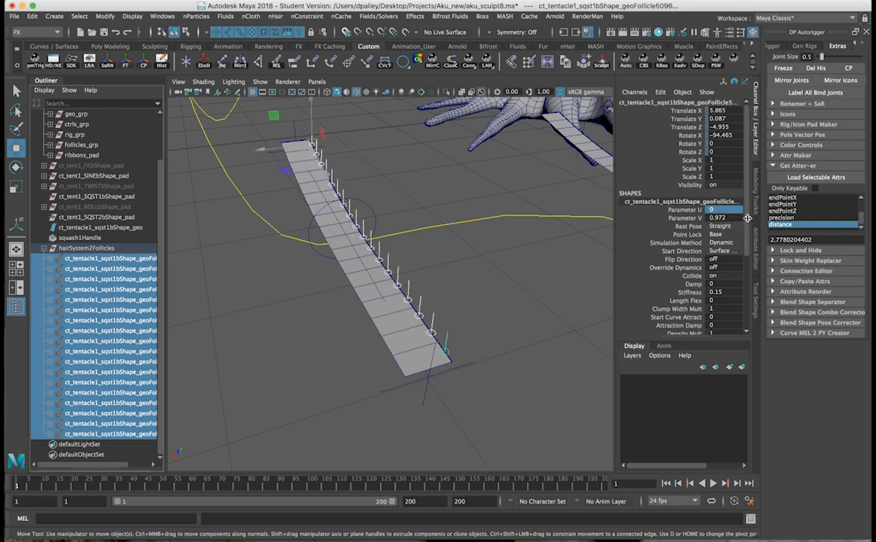
type("1")
key("Return")
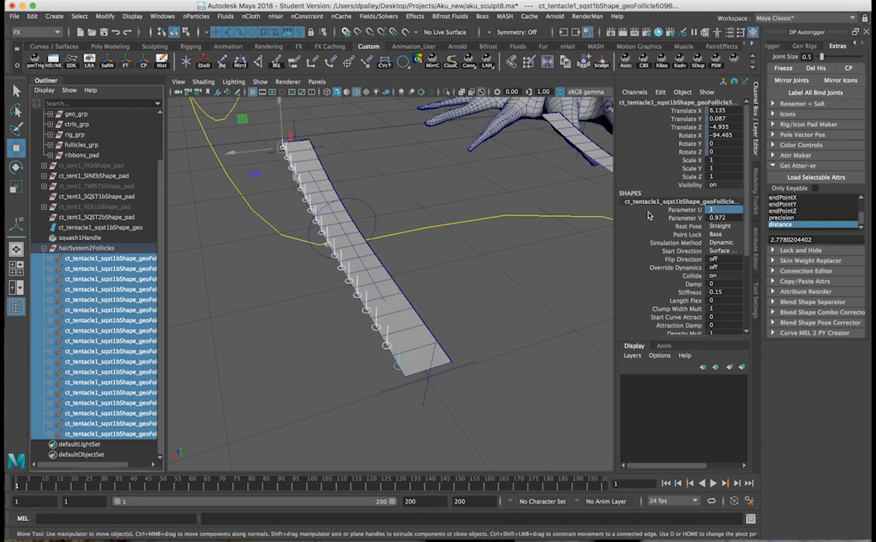
Step: Test the squash1 Factor at -1.5 with the follicles on the ribbon's edge and undo the change
left_click_drag(314, 175, 345, 256, "alt")
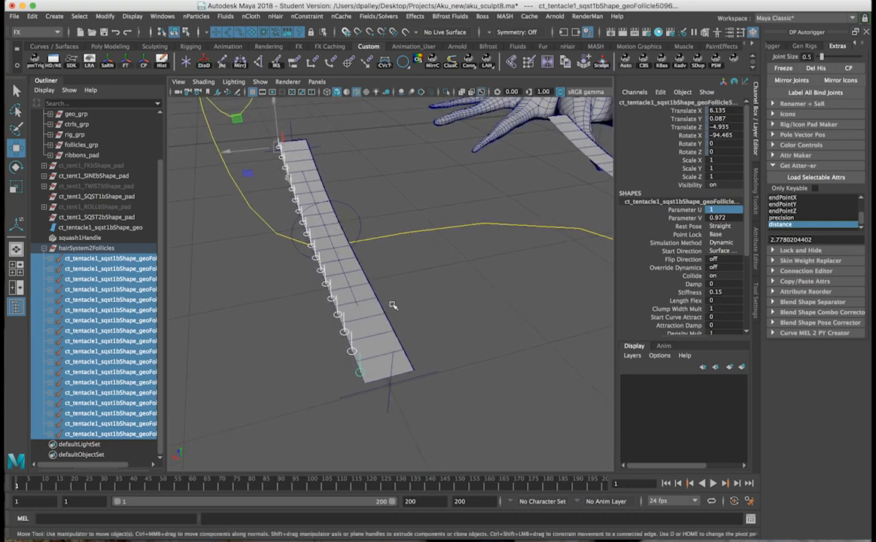
left_click(354, 222)
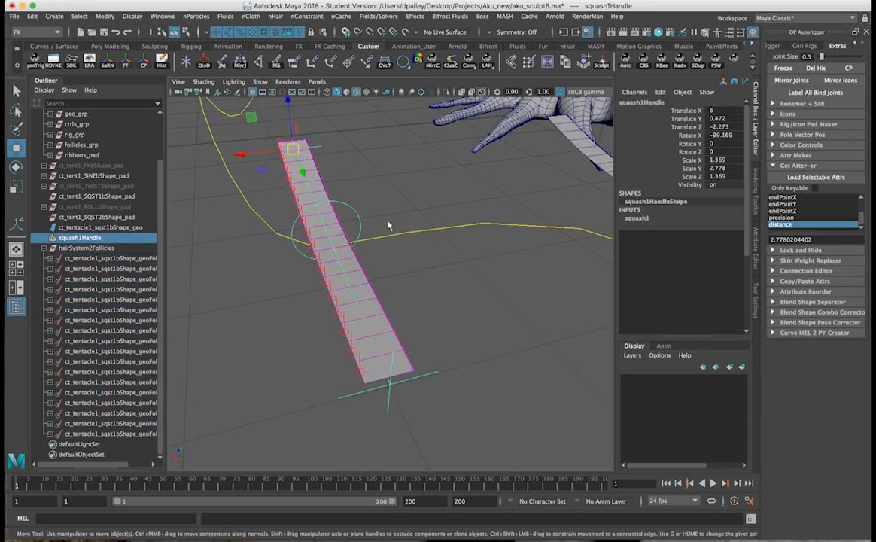
left_click(631, 218)
left_click(695, 235)
middle_click_drag(514, 229, 509, 232)
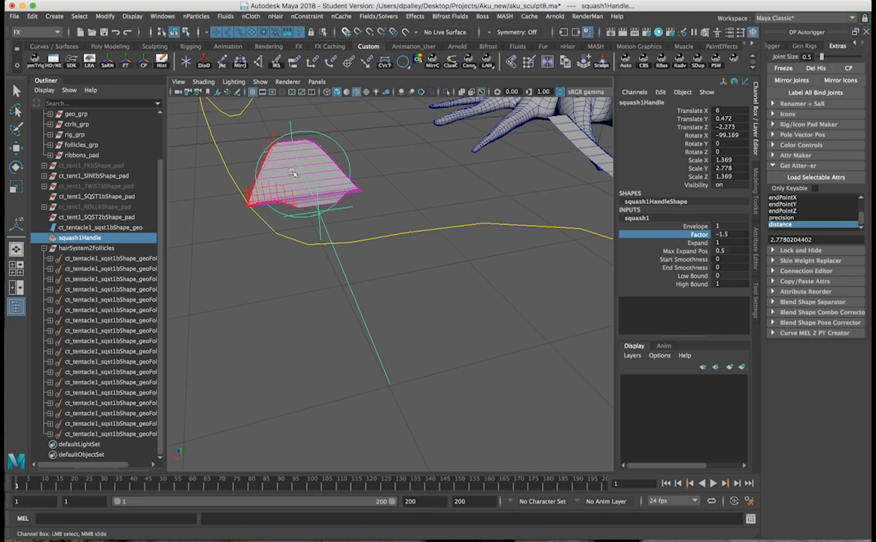
key("ctrl+z")
left_click_drag(287, 197, 282, 192, "alt")
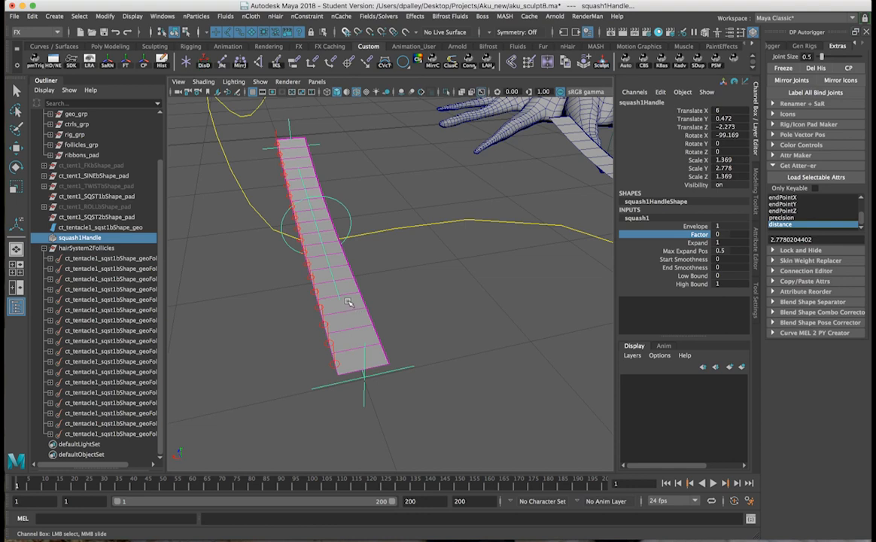
Step: Rename the first follicle in hairSystem2Follicles as ct_tentacle1_sqst1bShape1_Follicle
right_click_drag(316, 301, 304, 297, "alt")
middle_click_drag(304, 298, 381, 285, "alt")
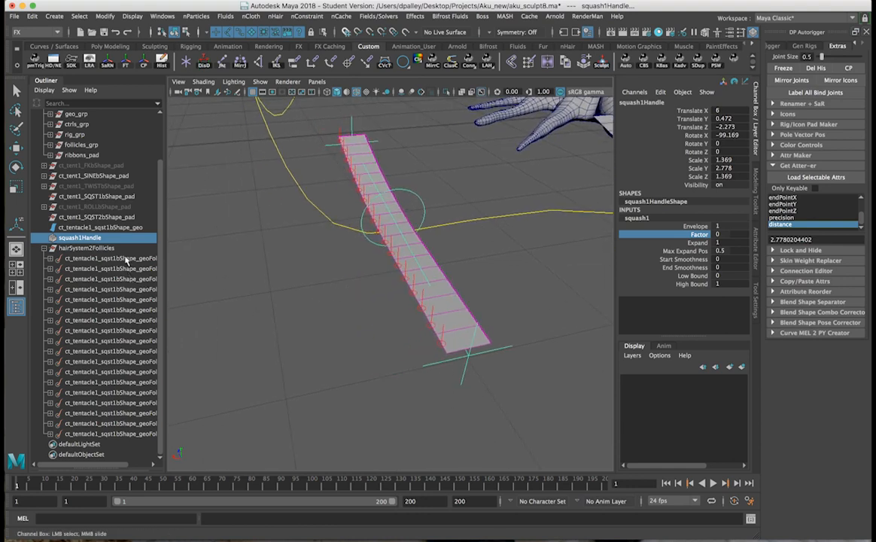
left_click(128, 258)
middle_click_drag(254, 266, 227, 258, "alt")
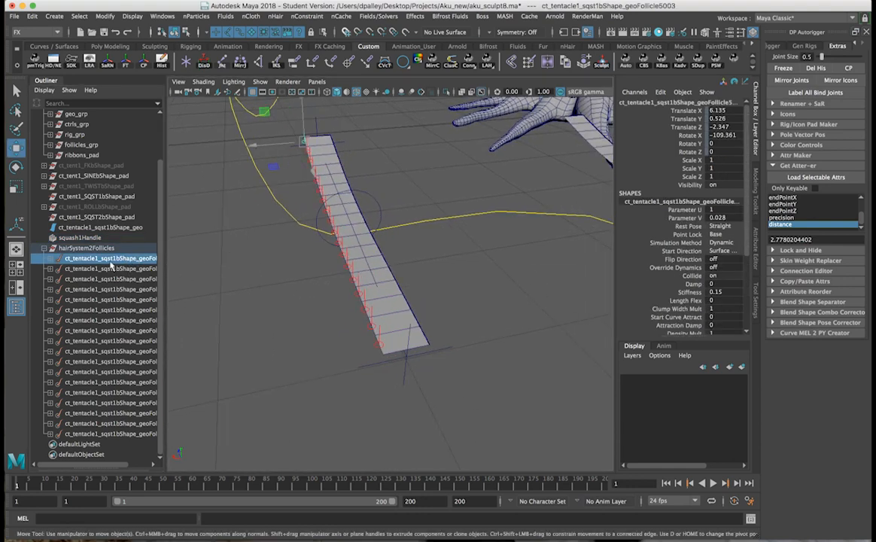
double_click(113, 258)
left_click(129, 258)
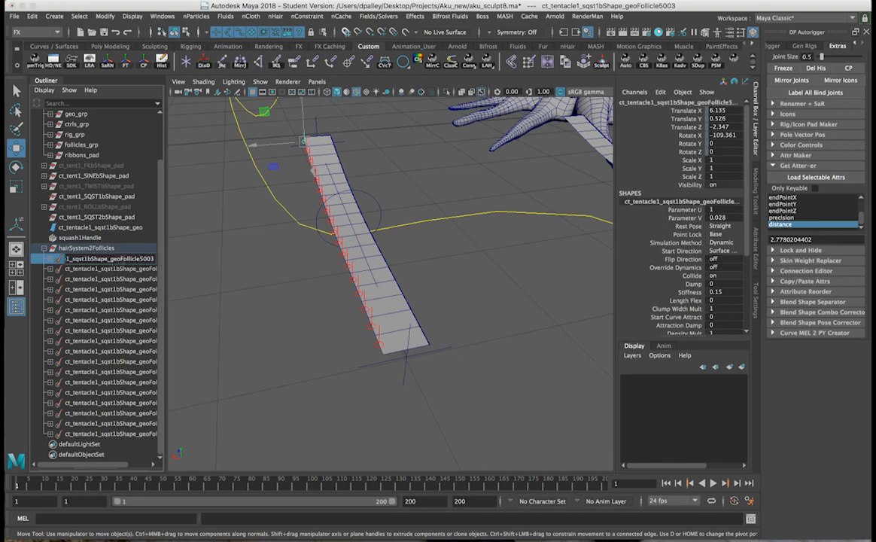
key("BackSpace")
key("BackSpace")
key("BackSpace")
left_click_drag(140, 259, 170, 262)
key("BackSpace")
type("1")
key("Return")
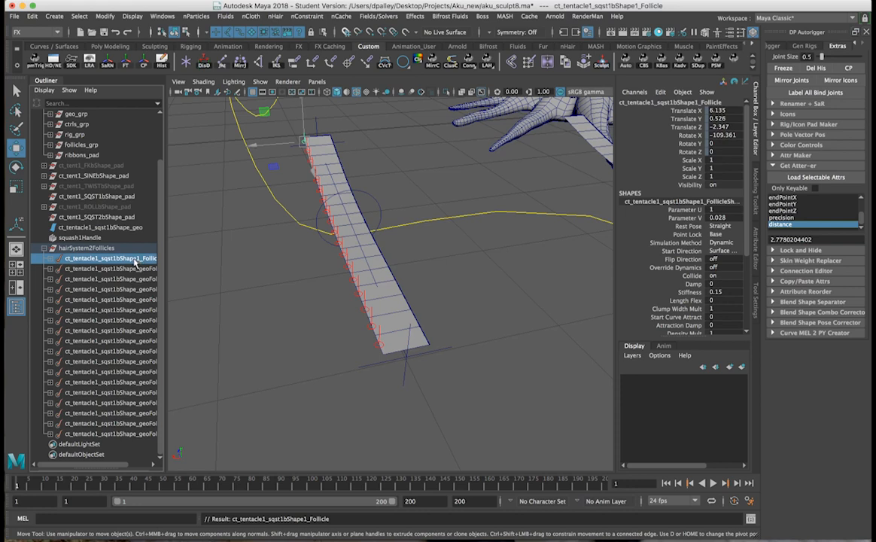
Step: Rename the second and third follicles as ct_tentacle1_sqst1bShape2_Follicle and ct_tentacle1_sqst1bShape3_Follicle
double_click(134, 269)
type("ct_tentacle1_sqst1bShape1_Follicle")
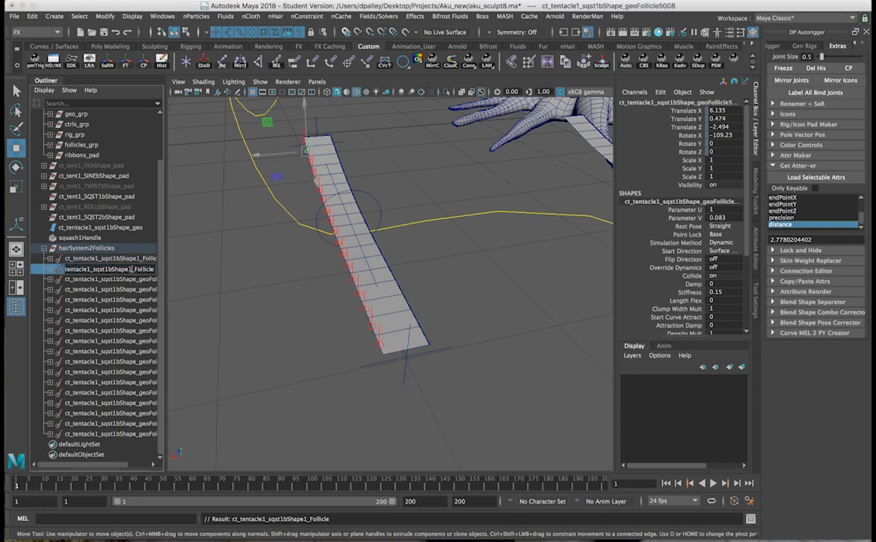
double_click(131, 280)
type("ct_tentacle1_sqst1bShape1_Follicle")
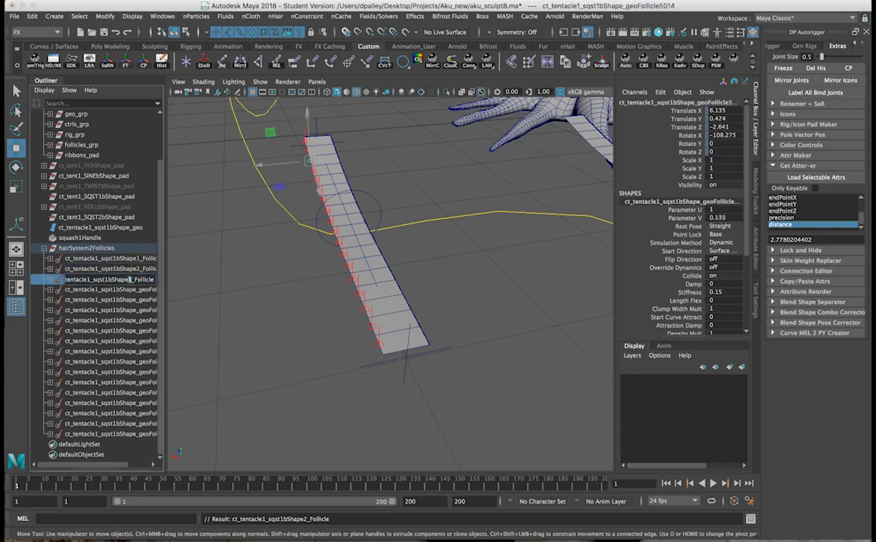
key("Return")
Step: Rename the fourth and fifth follicles as ct_tentacle1_sqst1bShape4_Follicle and ct_tentacle1_sqst1bShape5_Follicle
left_click(131, 290)
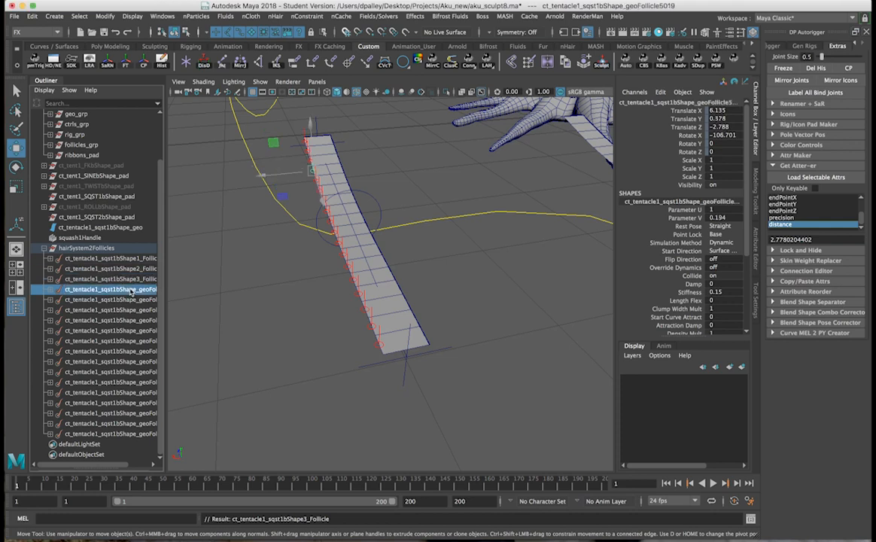
double_click(131, 291)
type("ct_tentacle1_sqst1bShape1_Follicle")
key("Return")
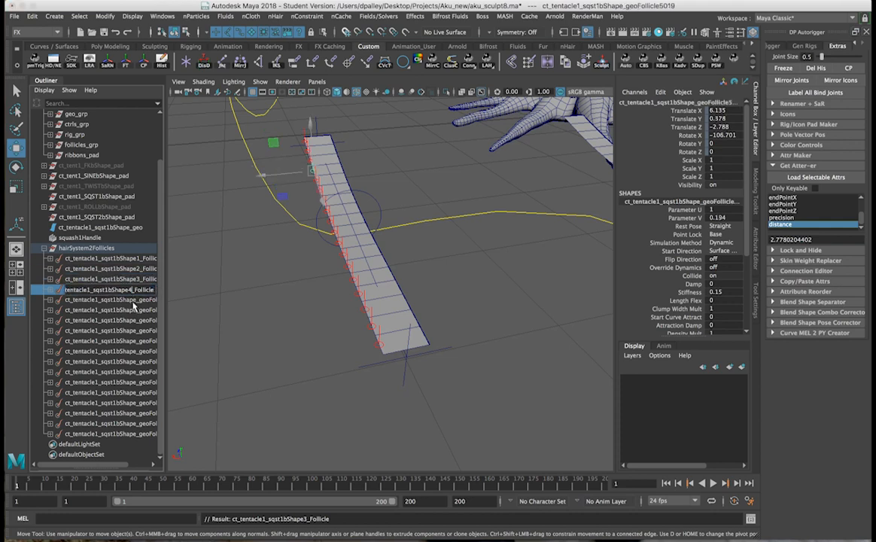
left_click(131, 300)
double_click(132, 300)
type("ct_tentacle1_sqst1bShape1_Follicle")
key("BackSpace")
type("5")
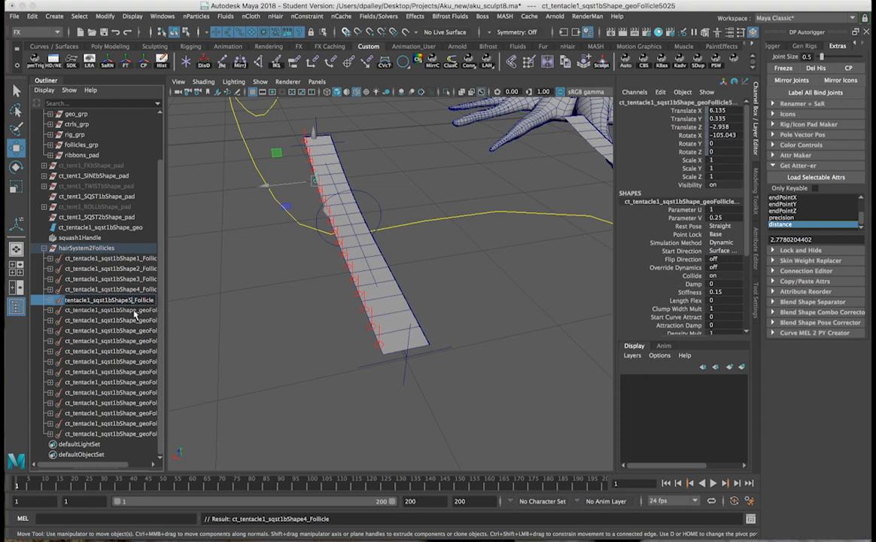
key("Return")
Step: Rename the sixth and seventh follicles as ct_tentacle1_sqst1bShape6_Follicle and ct_tentacle1_sqst1bShape7_Follicle
left_click(132, 311)
double_click(131, 310)
type("ct_tentacle1_sqst1bShape1_Follicle")
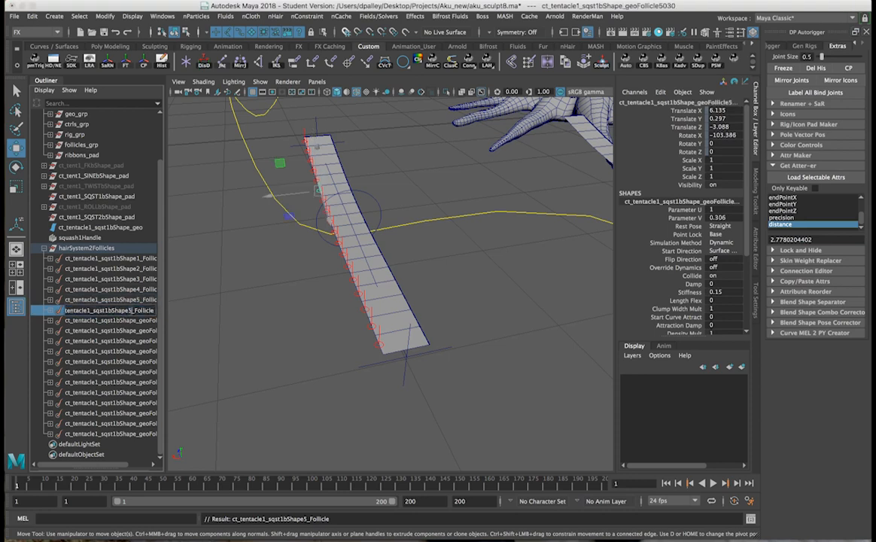
key("BackSpace")
type("6")
key("Return")
left_click(132, 321)
double_click(131, 321)
type("ct_tentacle1_sqst1bShape1_Follicle")
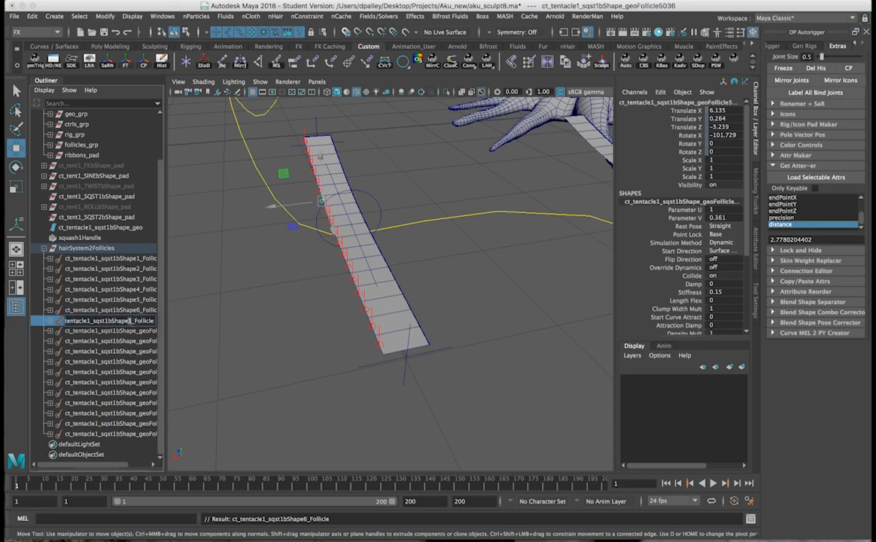
key("Return")
Step: Rename the eighth and ninth follicles as ct_tentacle1_sqst1bShape8_Follicle and ct_tentacle1_sqst1bShape9_Follicle
left_click(135, 331)
double_click(136, 331)
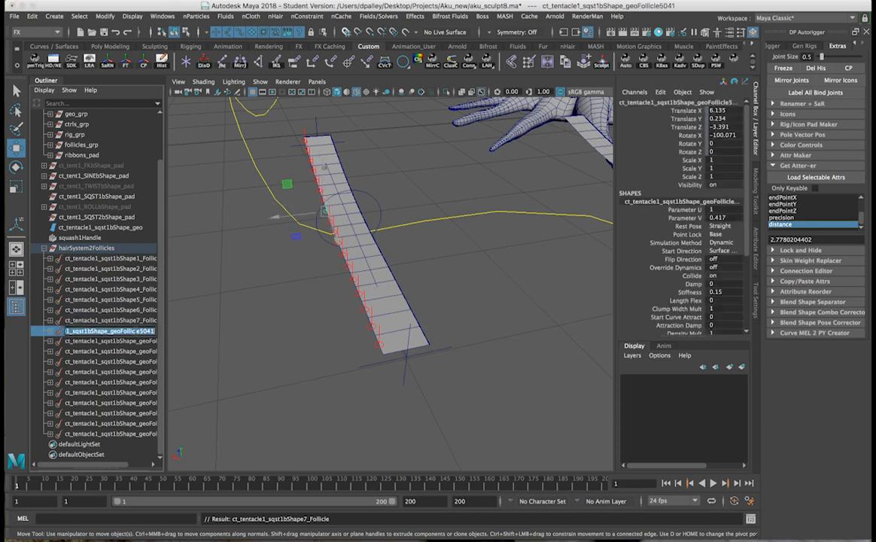
type("ct_tentacle1_sqst1bShape1_Follicle")
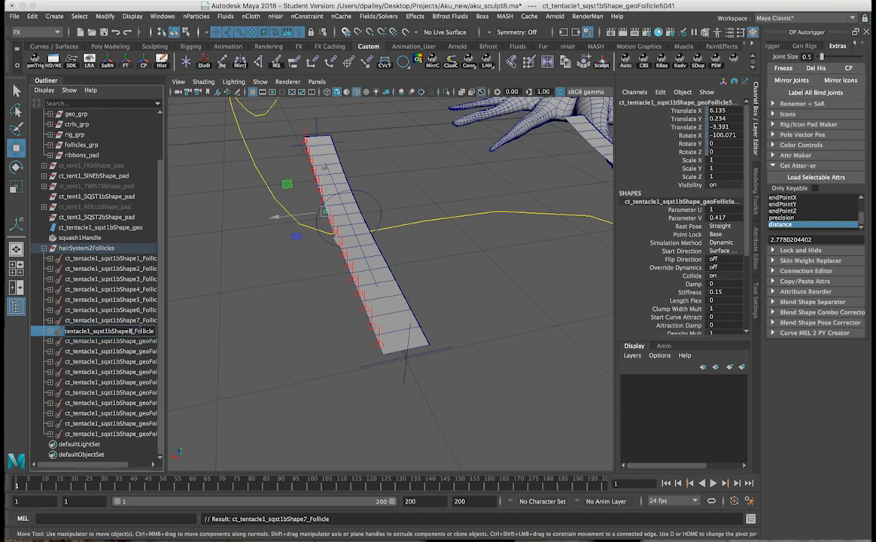
key("Return")
left_click(128, 341)
double_click(128, 341)
type("ct_tentacle1_sqst1bShape1_Follicle")
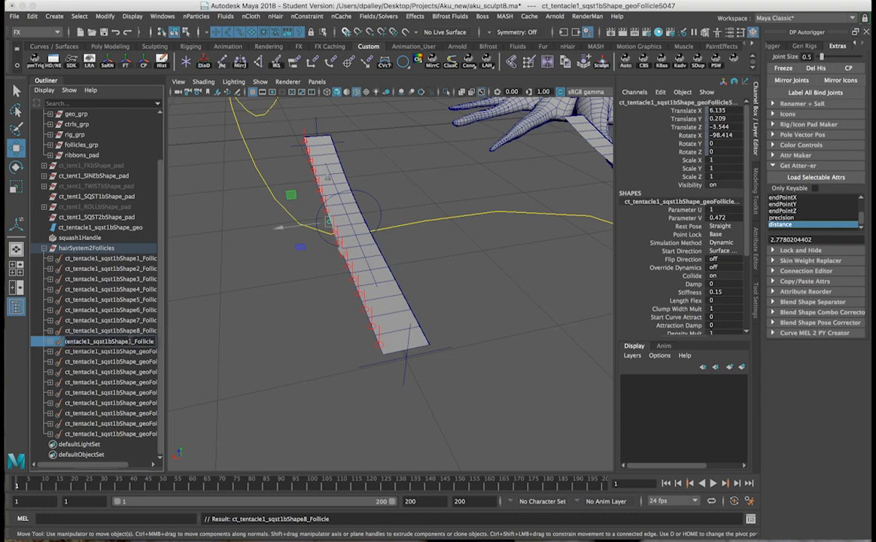
key("Return")
Step: Rename the tenth follicle as ct_tentacle1_sqst1bShape10_Follicle and copy that name for reuse
double_click(128, 352)
type("ct_tentacle1_sqst1bShape1_Follicle")
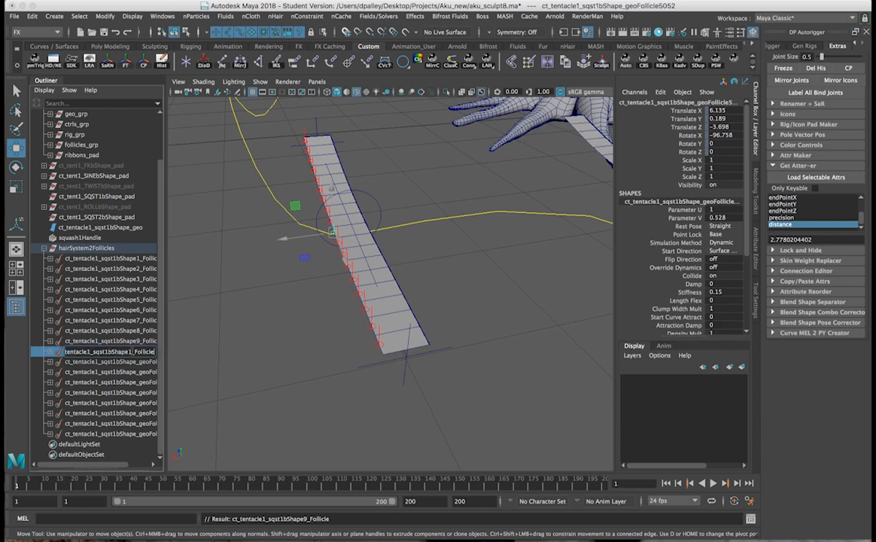
type("0")
key("super+a")
key("super+c")
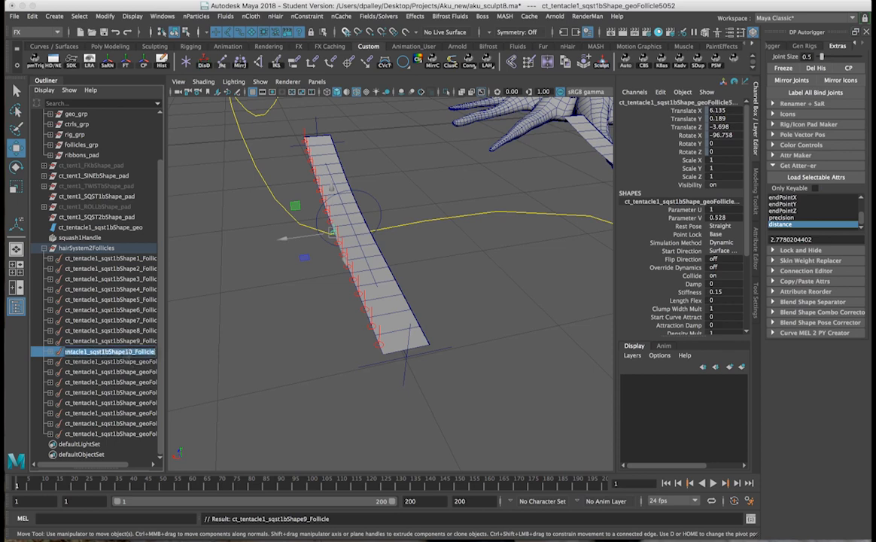
Step: Rename the eleventh and twelfth follicles as ct_tentacle1_sqst1bShape11_Follicle and ct_tentacle1_sqst1bShape12_Follicle
double_click(128, 362)
key("super+v")
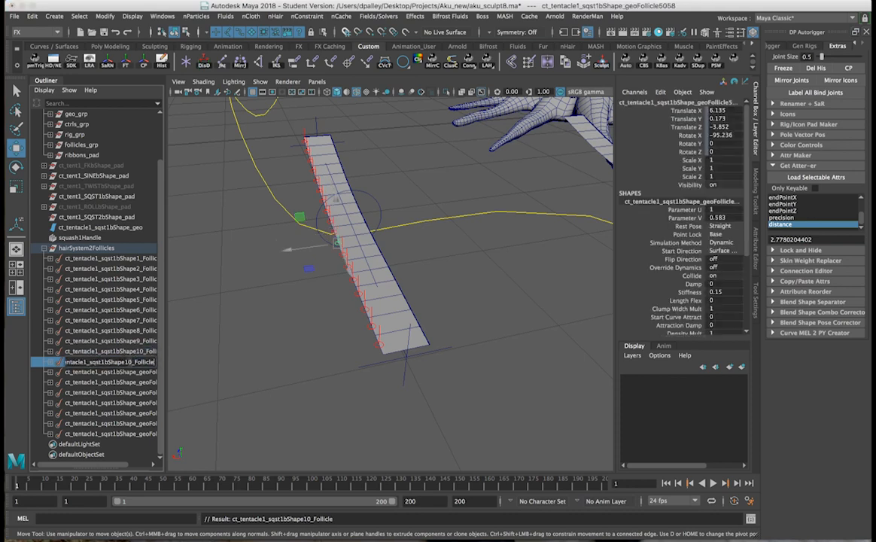
type("1")
double_click(130, 372)
key("super+v")
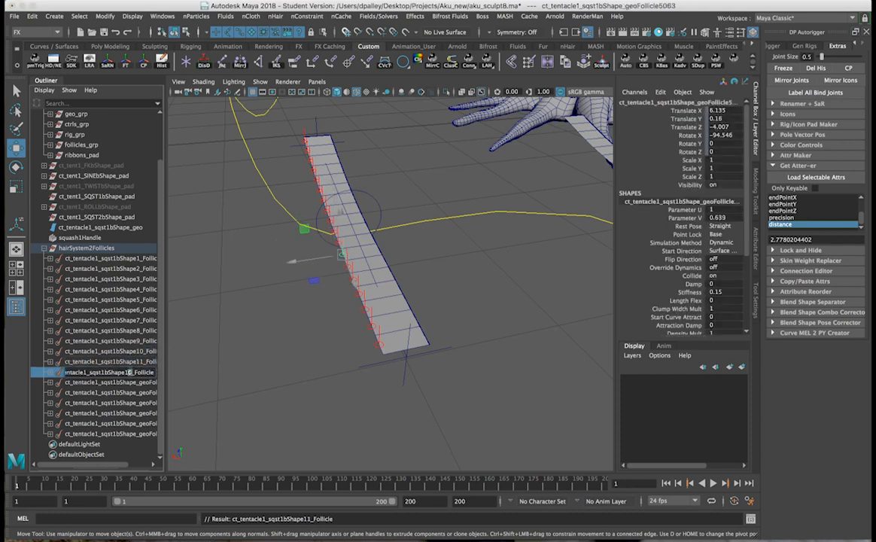
Step: Rename the thirteenth and fourteenth follicles as ct_tentacle1_sqst1bShape13_Follicle and ct_tentacle1_sqst1bShape14_Follicle
double_click(130, 383)
key("super+v")
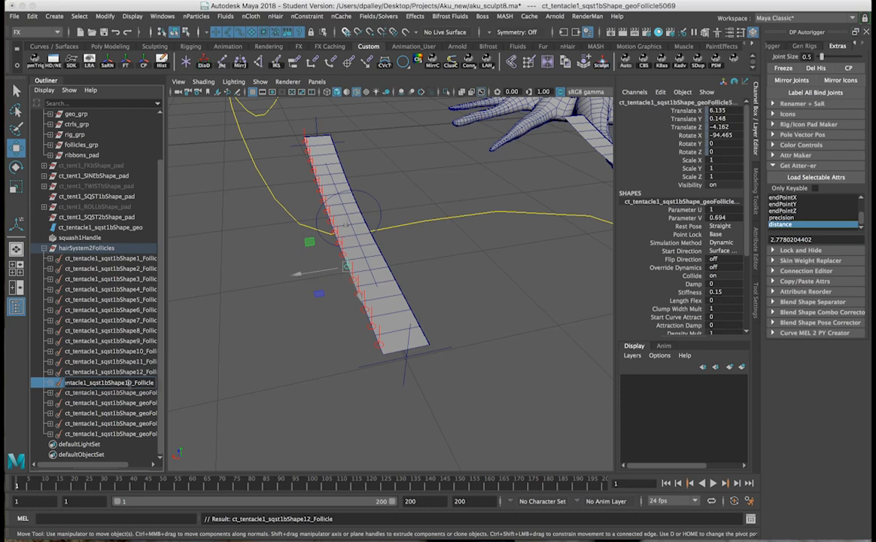
type("3")
double_click(131, 393)
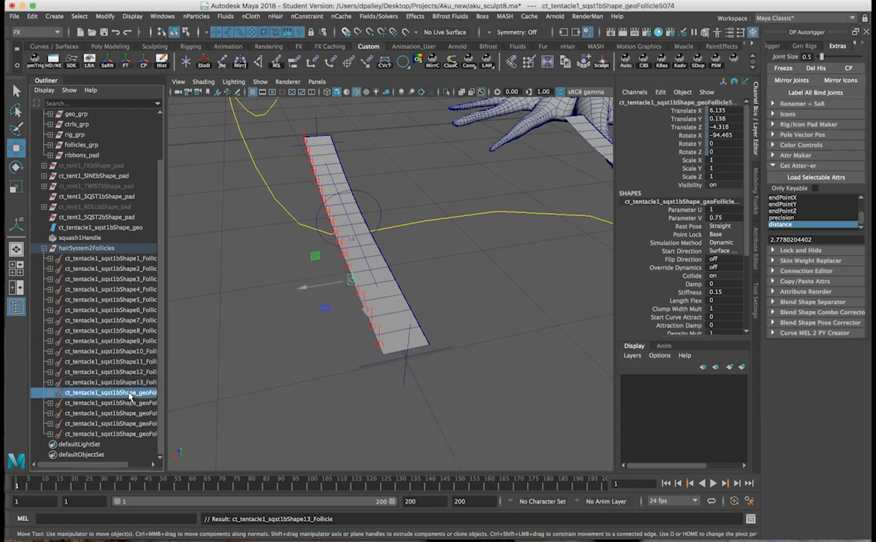
key("super+v")
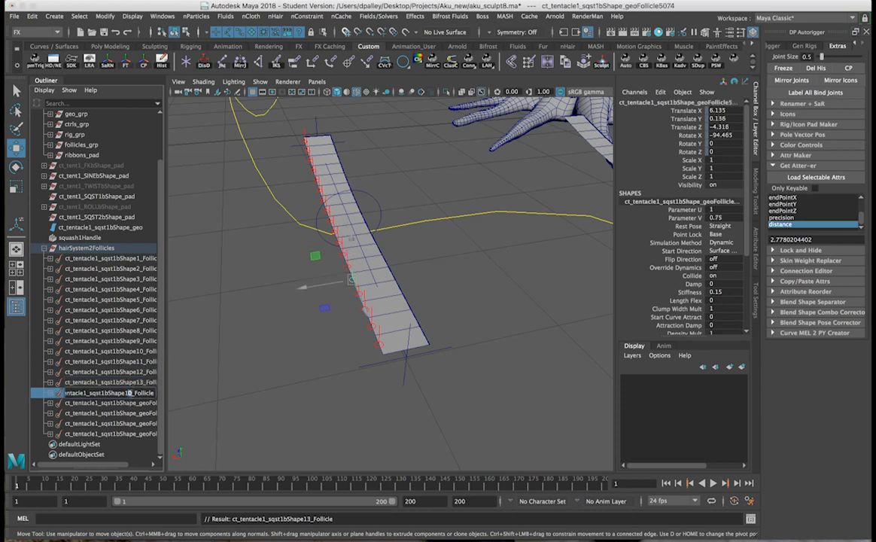
Step: Rename the fifteenth and sixteenth follicles as ct_tentacle1_sqst1bShape15_Follicle and ct_tentacle1_sqst1bShape16_Follicle
double_click(132, 404)
key("super+v")
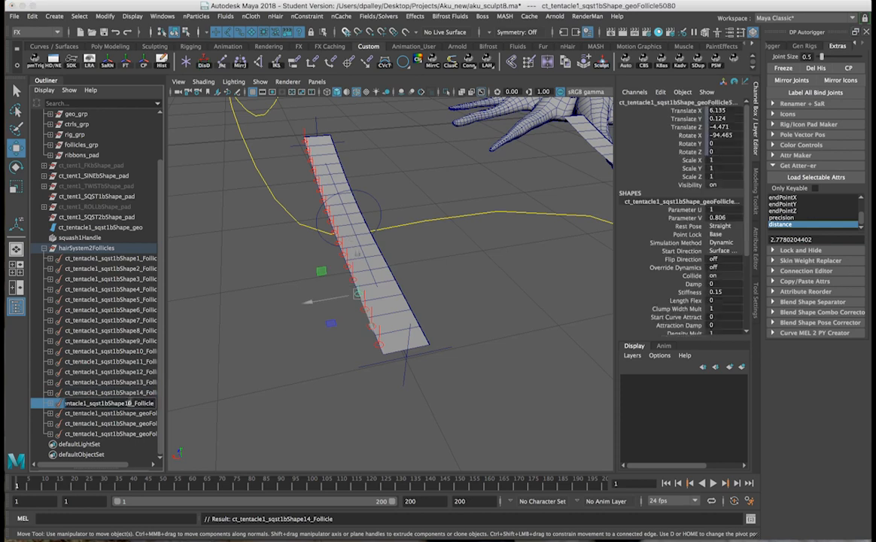
double_click(132, 413)
key("super+v")
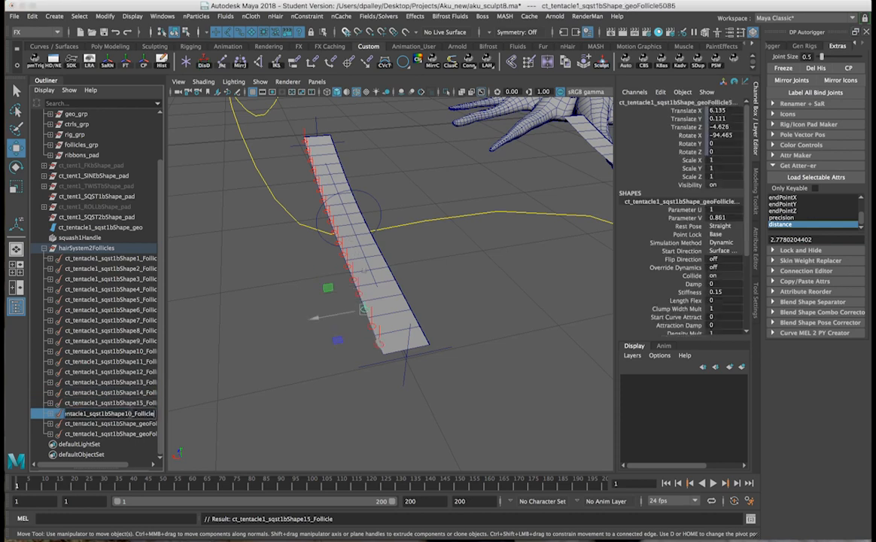
type("6")
Step: Rename the seventeenth and eighteenth follicles as ct_tentacle1_sqst1bShape17_Follicle and ct_tentacle1_sqst1bShape18_Follicle
double_click(131, 424)
key("super+v")
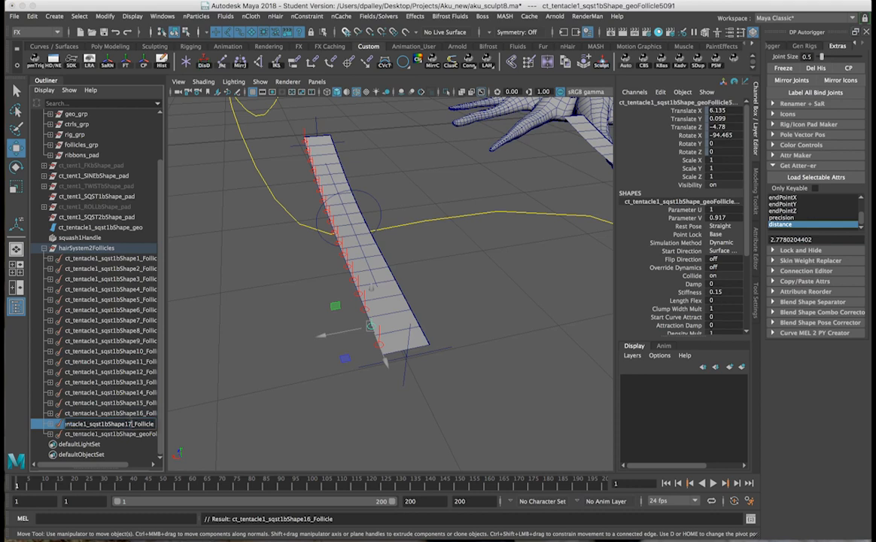
double_click(132, 434)
key("super+v")
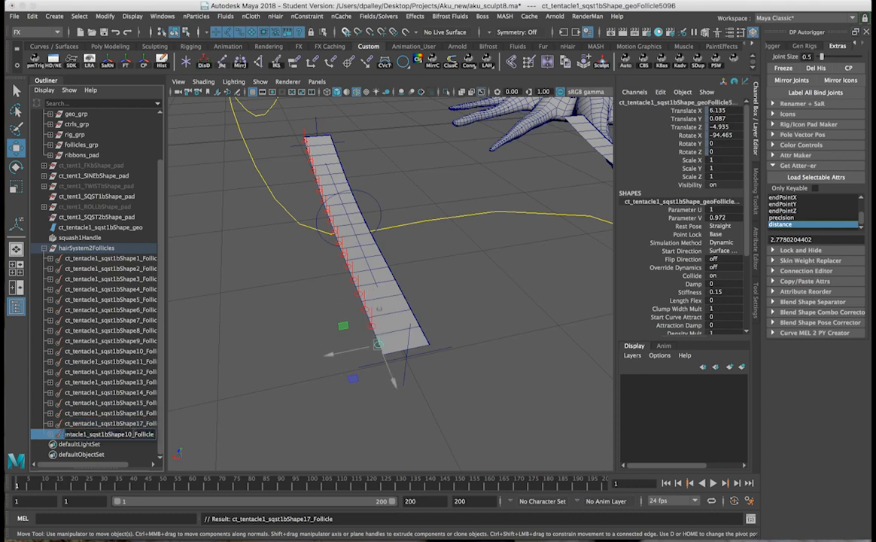
type("8")
key("Return")
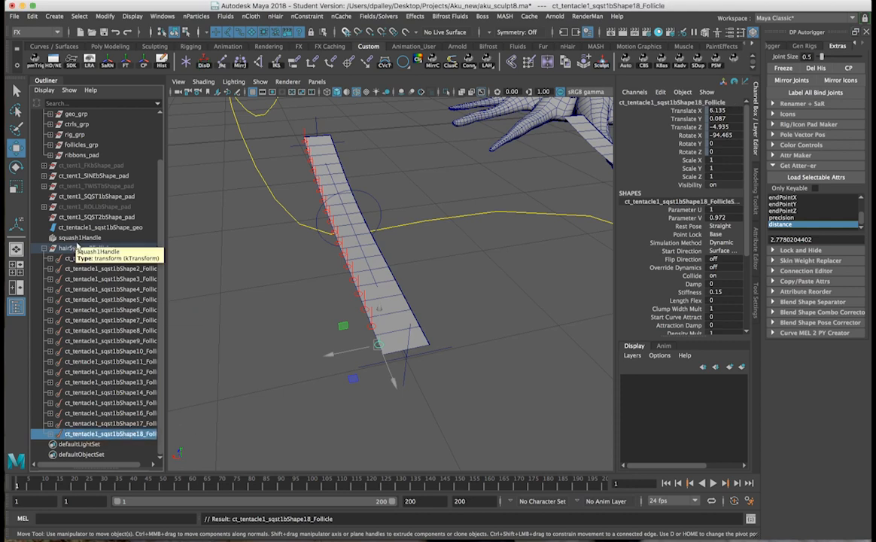
Step: Rename the hairSystem2Follicles group as ct_tentacle1_sqst1bShape1_Follicles_pad, reusing the first follicle's name
double_click(85, 259)
key("super+c")
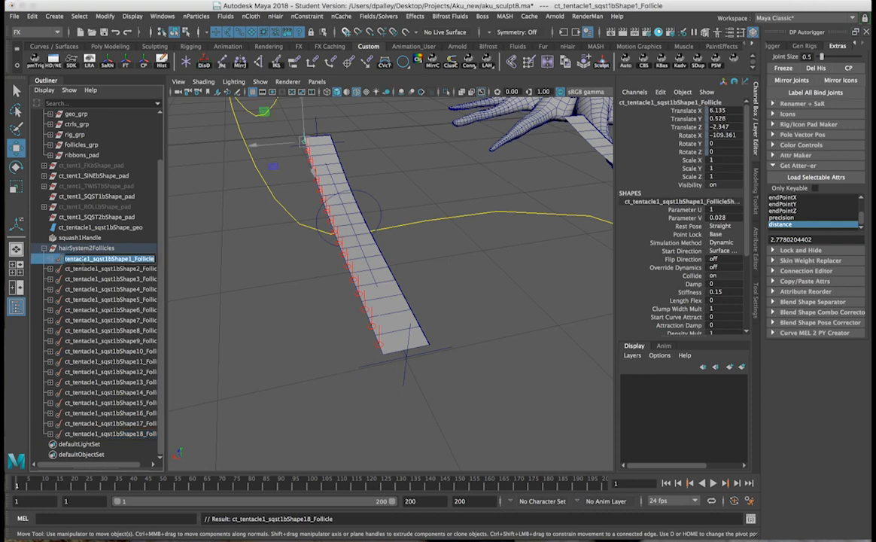
double_click(97, 250)
key("super+v")
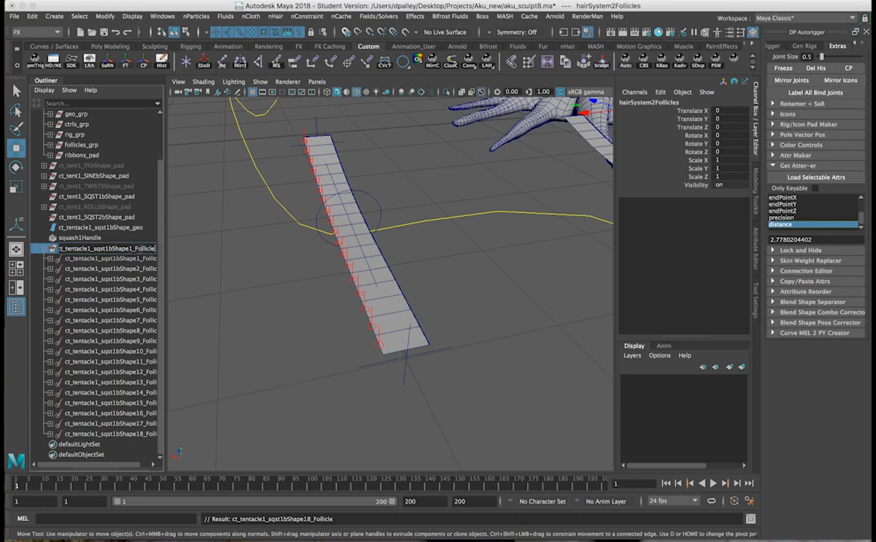
type("s_pad")
key("Return")
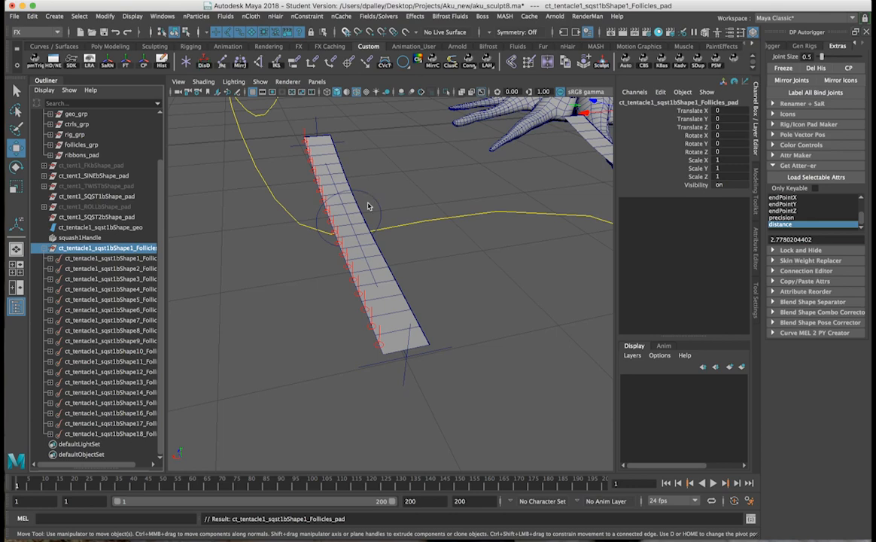
Step: Examine the squash ribbon and its edge follicles up close and compare their translate values
left_click(373, 198)
left_click(368, 198)
mouse_move(350, 203)
left_mouse_down("alt")
mouse_move(317, 195)
mouse_move(383, 206)
mouse_move(350, 200)
left_mouse_up("alt")
scroll(383, 205, "up", 2)
middle_click_drag(350, 200, 417, 236, "alt")
left_click_drag(417, 236, 372, 212, "alt")
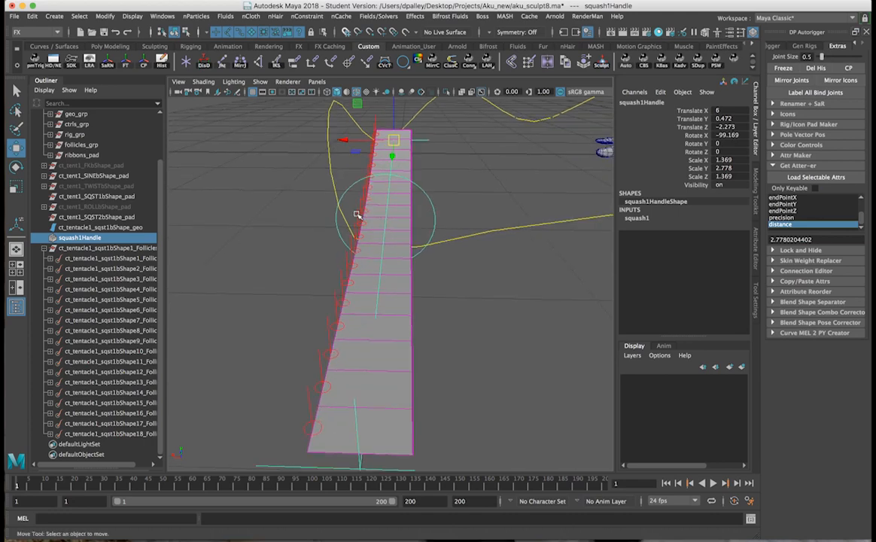
left_click(357, 214)
left_click(361, 219)
mouse_move(407, 223)
left_mouse_down("alt")
mouse_move(393, 225)
mouse_move(423, 224)
left_mouse_up("alt")
scroll(426, 225, "up", 5)
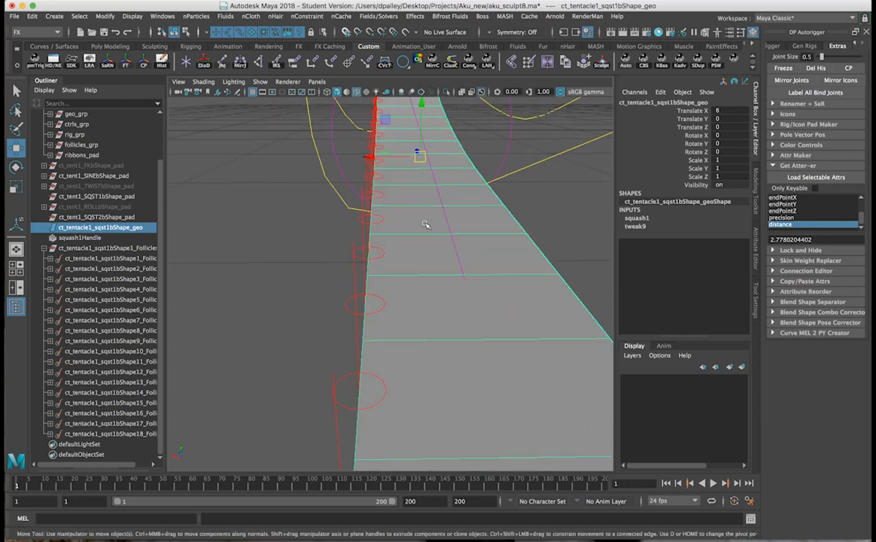
left_click(365, 195)
left_click(369, 187)
right_click_drag(479, 177, 391, 173, "alt")
left_click_drag(391, 173, 380, 173, "alt")
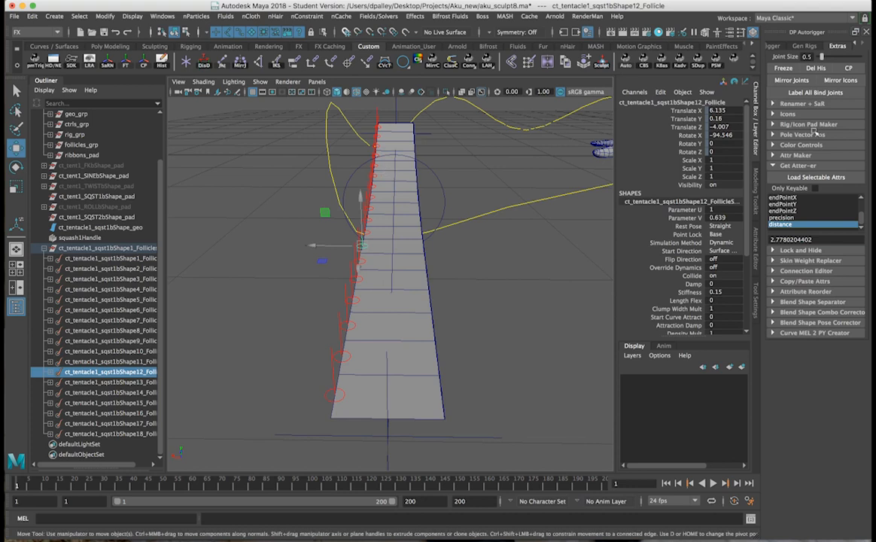
left_click(381, 204)
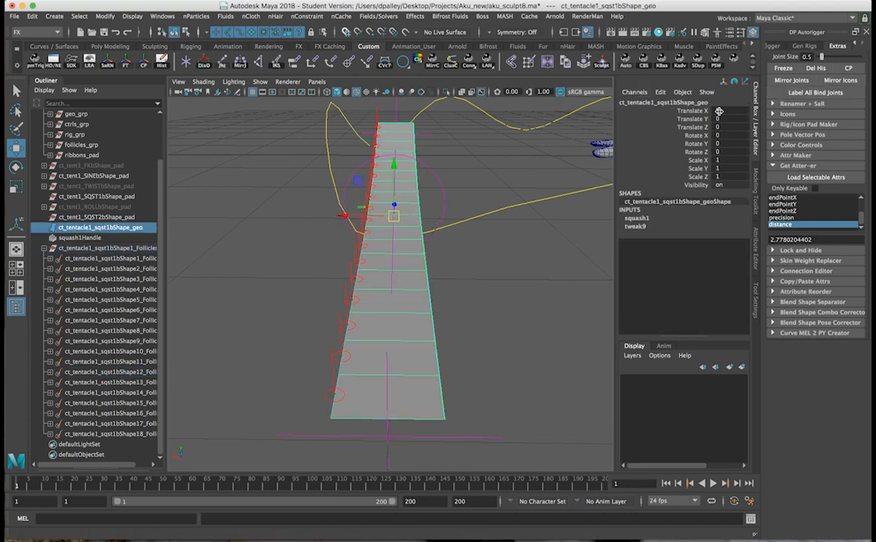
left_click(351, 282)
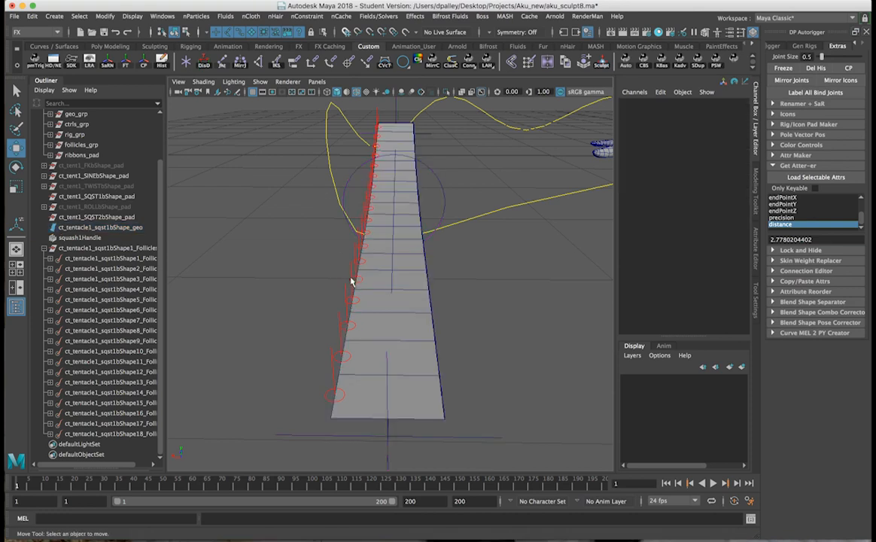
left_click(356, 293)
left_click(351, 300)
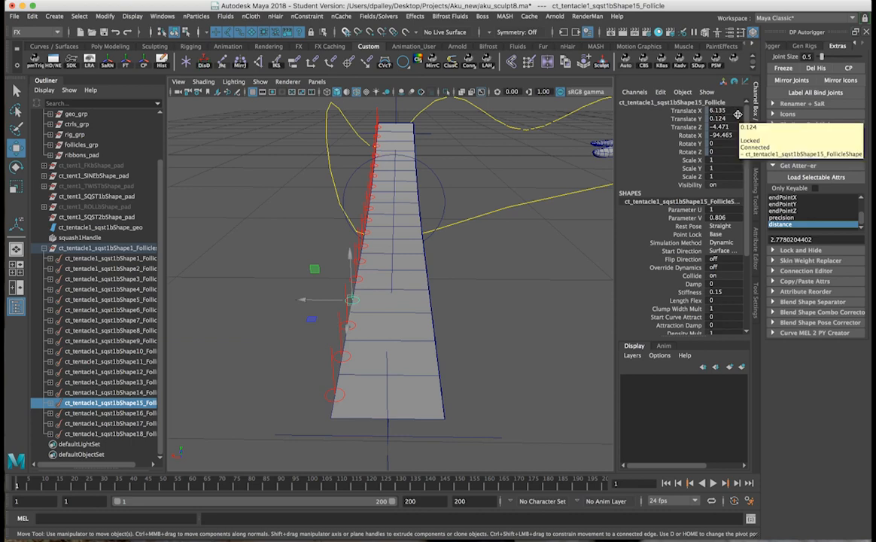
mouse_move(374, 220)
left_mouse_down("alt")
mouse_move(379, 243)
mouse_move(377, 230)
mouse_move(391, 229)
mouse_move(364, 223)
left_mouse_up("alt")
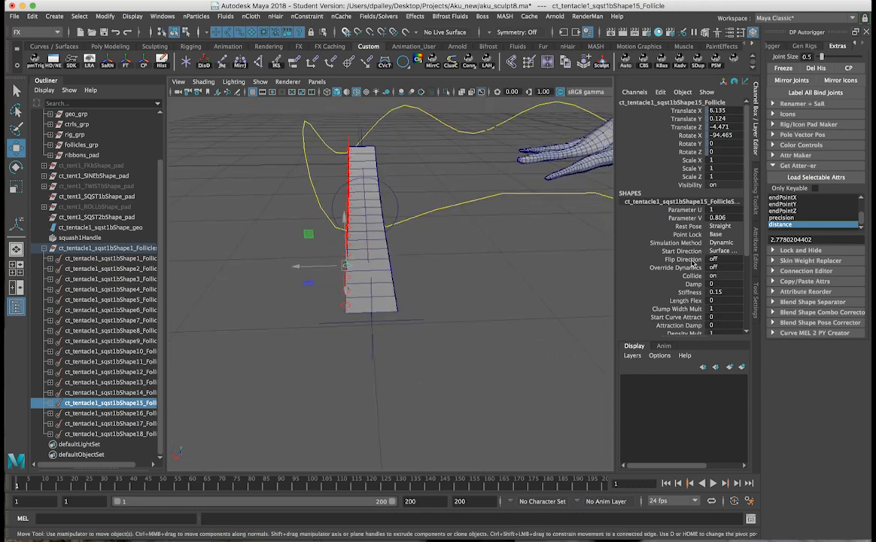
left_click_drag(344, 293, 370, 288, "alt")
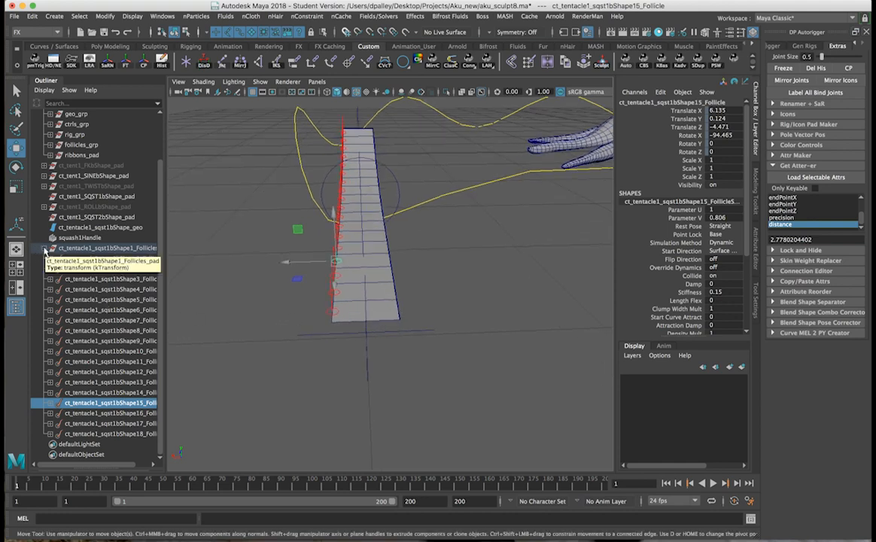
Step: Collapse the follicles pad group and select the eighteenth follicle together with the tentacle tip joint ct_tentacle18_bind
left_click(45, 249)
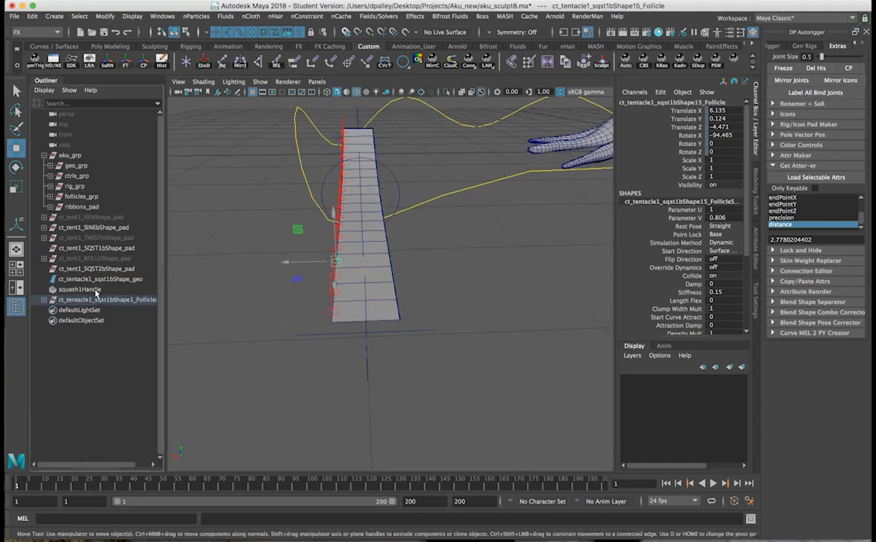
left_click_drag(345, 296, 279, 280, "alt")
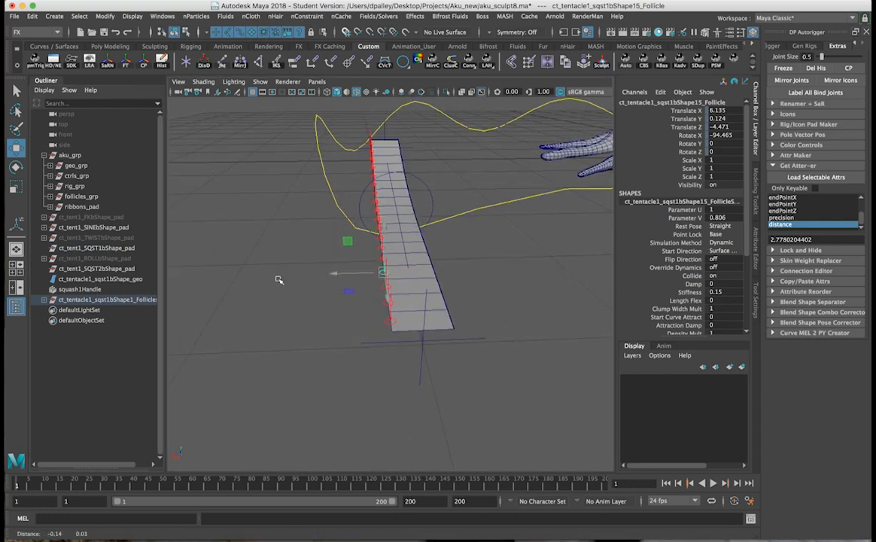
left_click(402, 327)
left_click(362, 296)
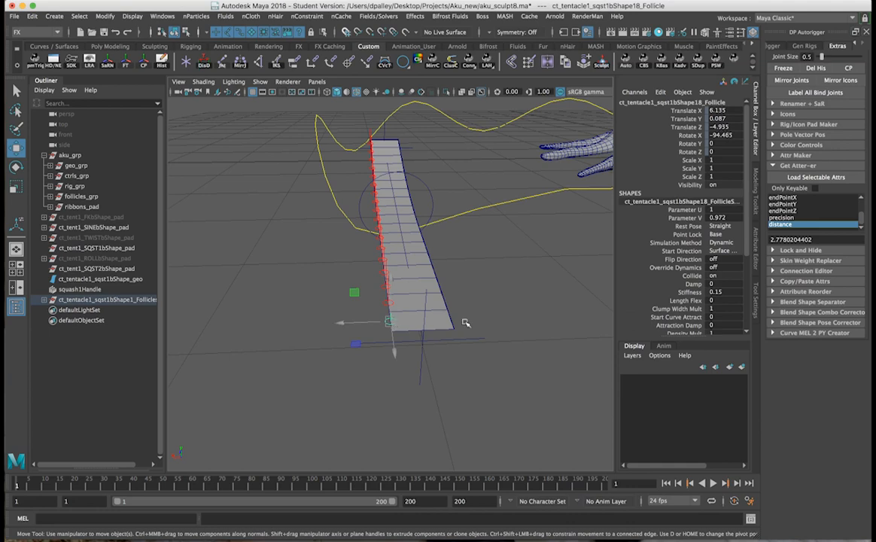
key("f")
left_click_drag(504, 345, 309, 339, "alt")
right_click_drag(310, 339, 370, 339, "alt")
middle_click_drag(370, 339, 469, 349, "alt")
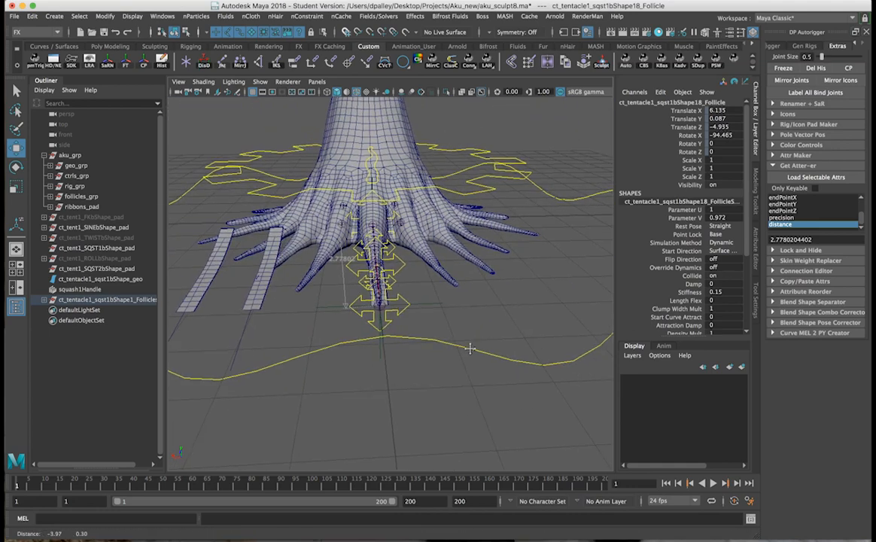
right_click_drag(469, 349, 504, 350, "alt")
left_click_drag(504, 350, 482, 320, "alt")
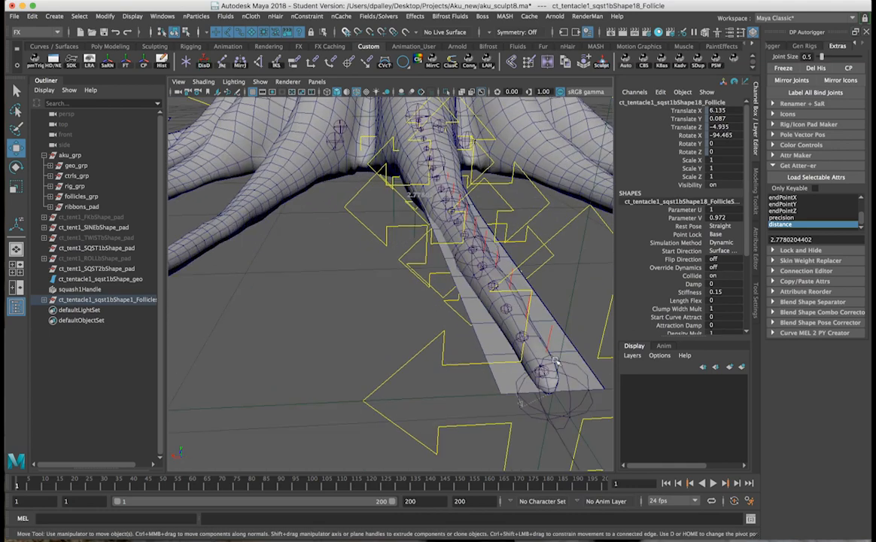
left_click(500, 340)
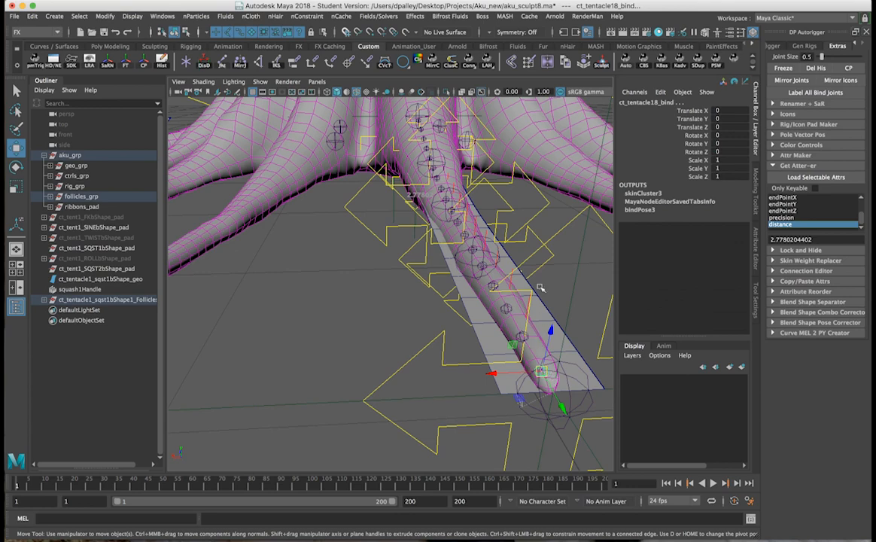
Step: Clear the Node Editor graph and load the selected follicle and bind joint with their input connections
right_click_drag(602, 339, 474, 340, "alt")
right_click_drag(395, 329, 316, 326, "alt")
middle_click_drag(317, 325, 542, 319, "alt")
middle_click_drag(343, 316, 485, 313, "alt")
middle_click_drag(431, 317, 421, 303, "alt")
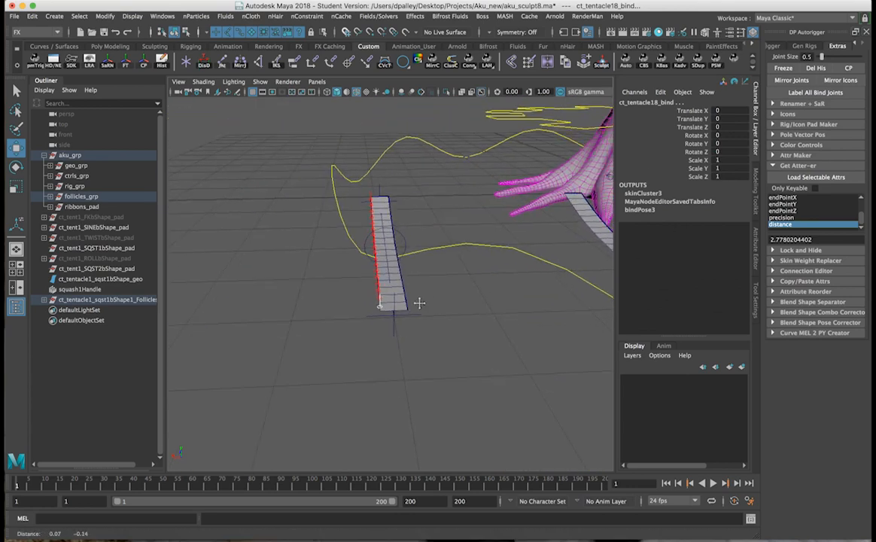
right_click_drag(407, 305, 431, 311, "alt")
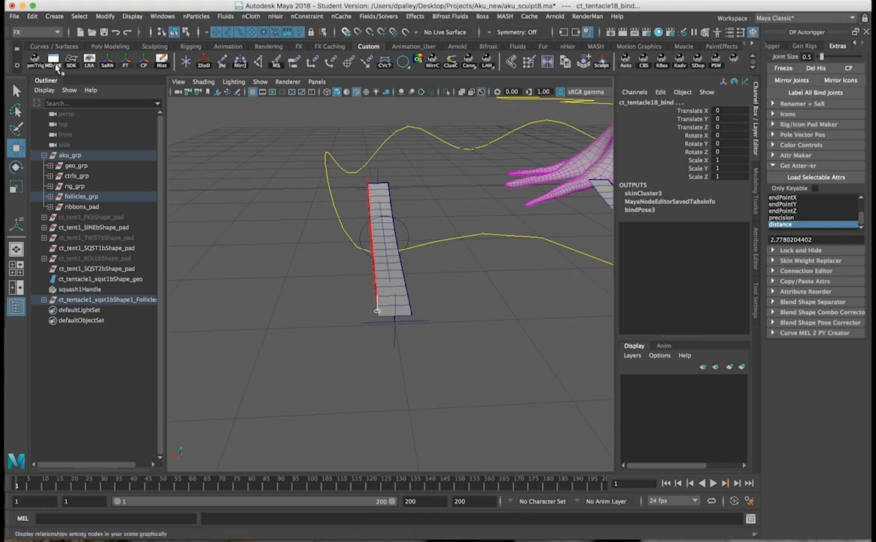
left_click(54, 64)
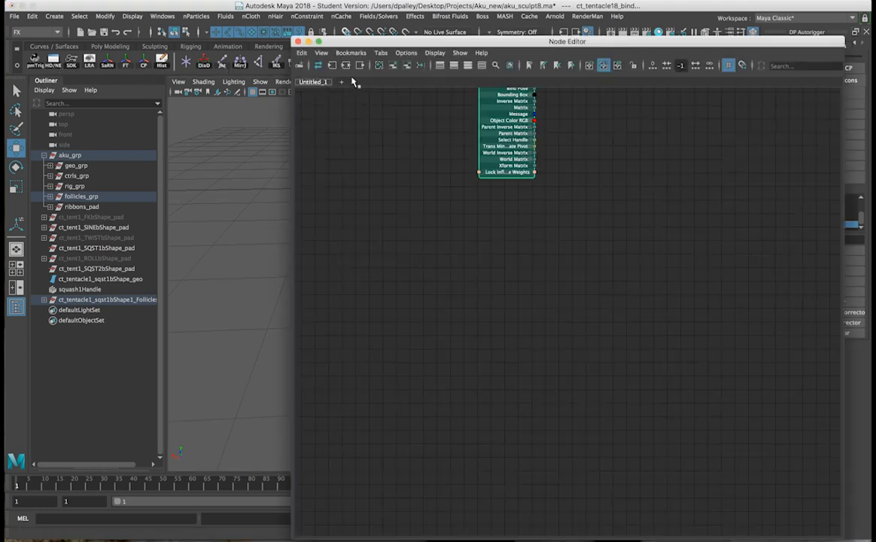
left_click(375, 68)
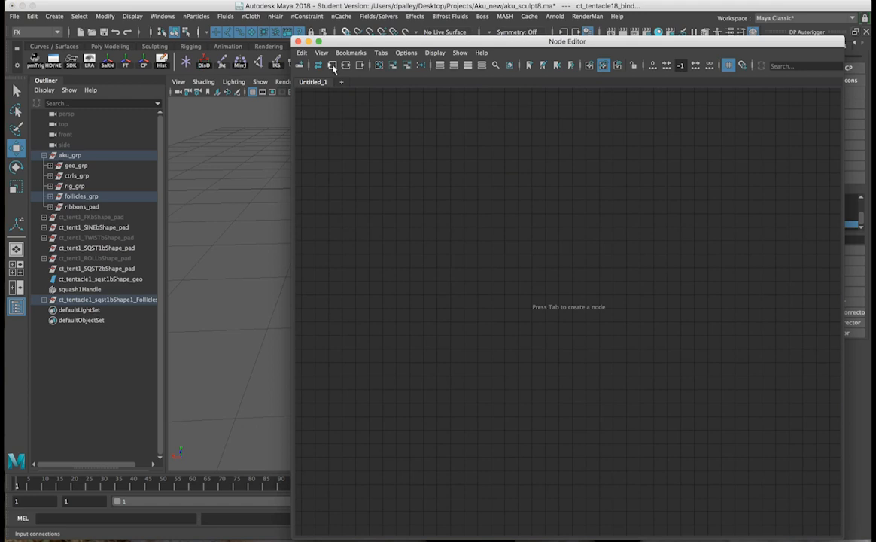
left_click(333, 66)
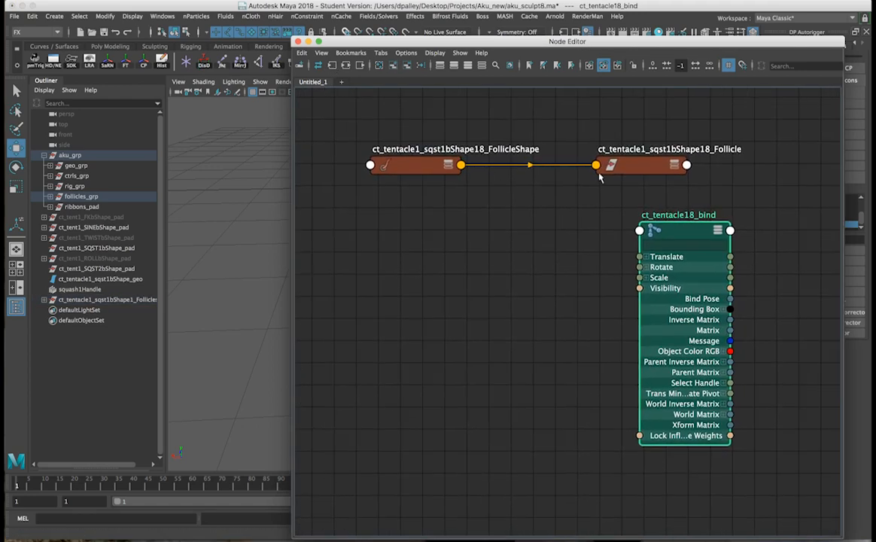
Step: Remove the follicle shape node from the graph and expand the eighteenth follicle's attributes beside the bind joint
left_click_drag(659, 174, 435, 221)
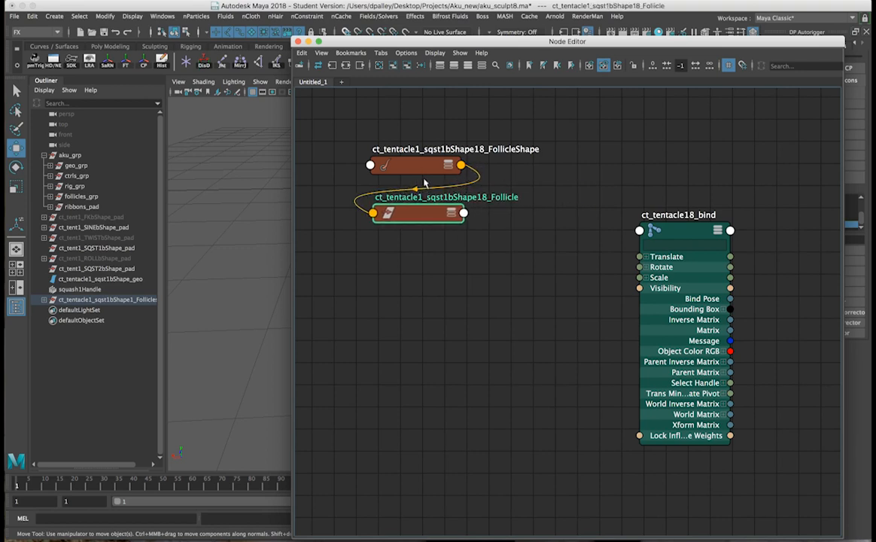
left_click(418, 167)
left_click(407, 67)
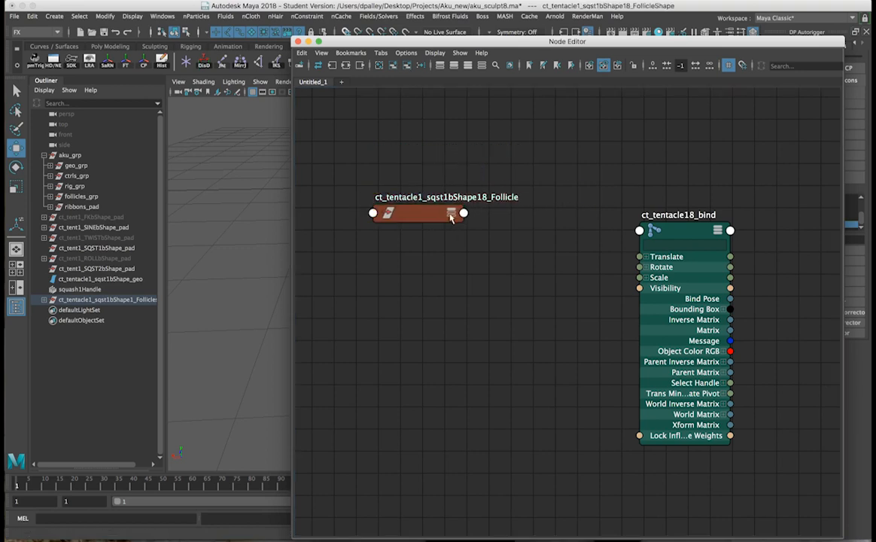
left_click(452, 213)
left_click(452, 213)
left_click_drag(430, 223, 400, 217)
left_click_drag(713, 41, 471, 39)
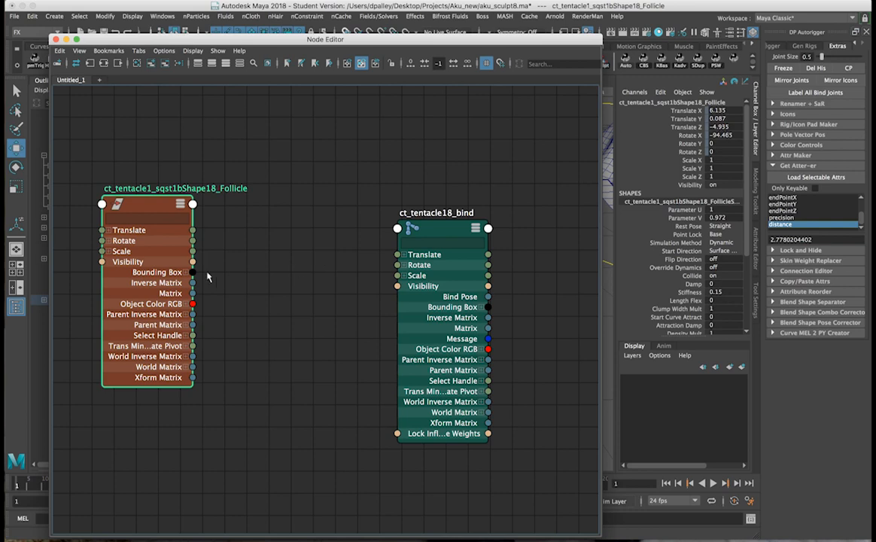
Step: Create a plusMinusAverage node between the follicle and the bind joint and expand its attributes
left_click(277, 266)
key("Tab")
type("plus")
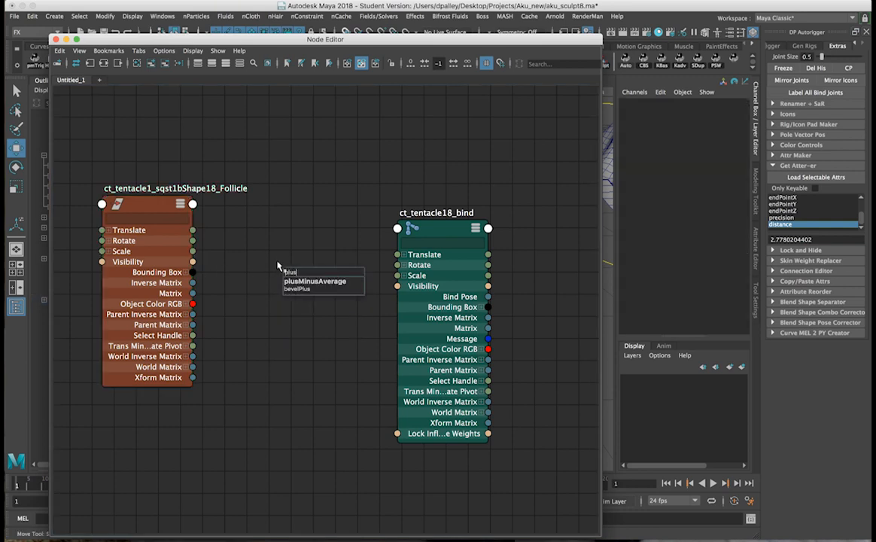
key("Down")
key("Return")
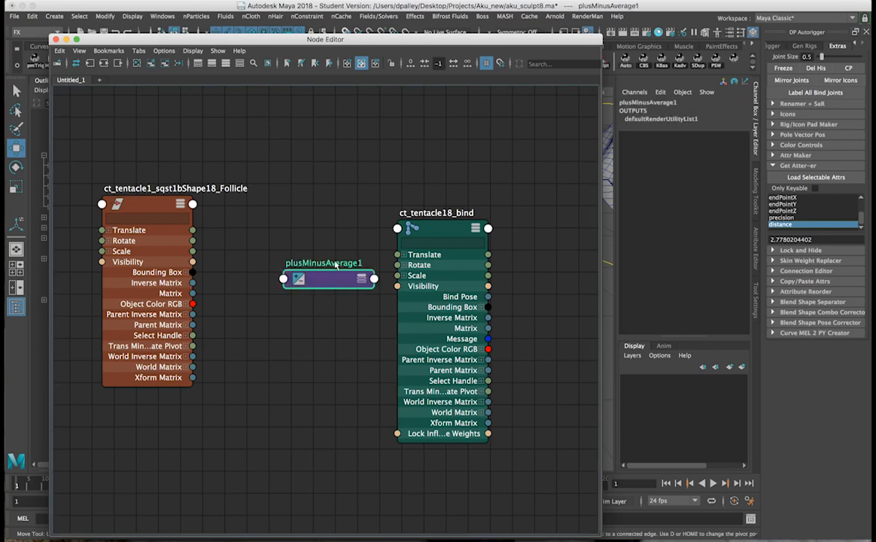
left_click(362, 280)
left_click_drag(291, 256, 281, 218)
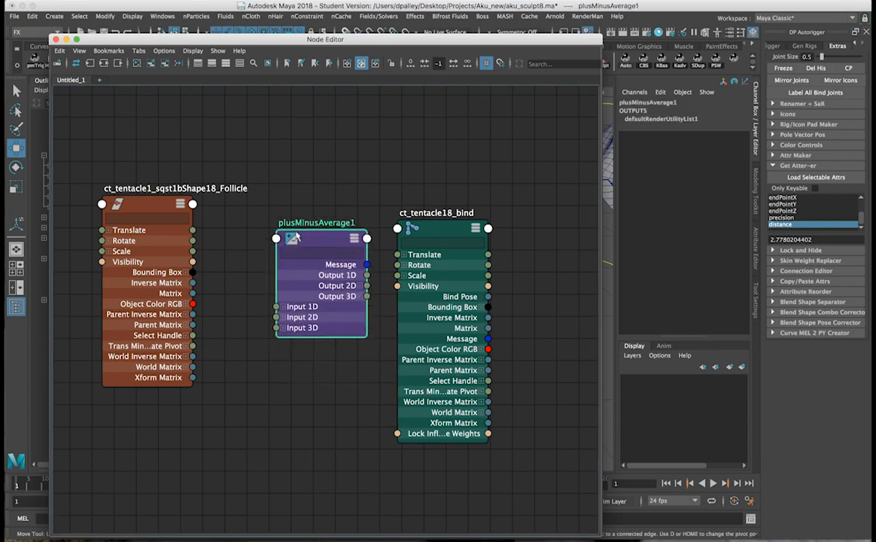
Step: Rename the plusMinusAverage node to ct_tentacle1_sqst1bShape18_plusMinusAverage, reusing the follicle's name, and place it closer to the follicle node
double_click(155, 188)
key("super+c")
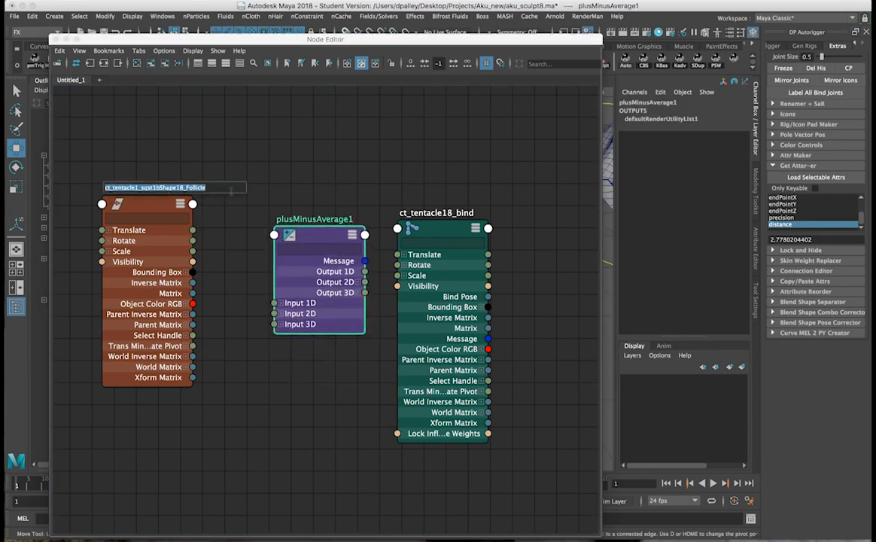
double_click(303, 218)
left_click(277, 219)
key("super+v")
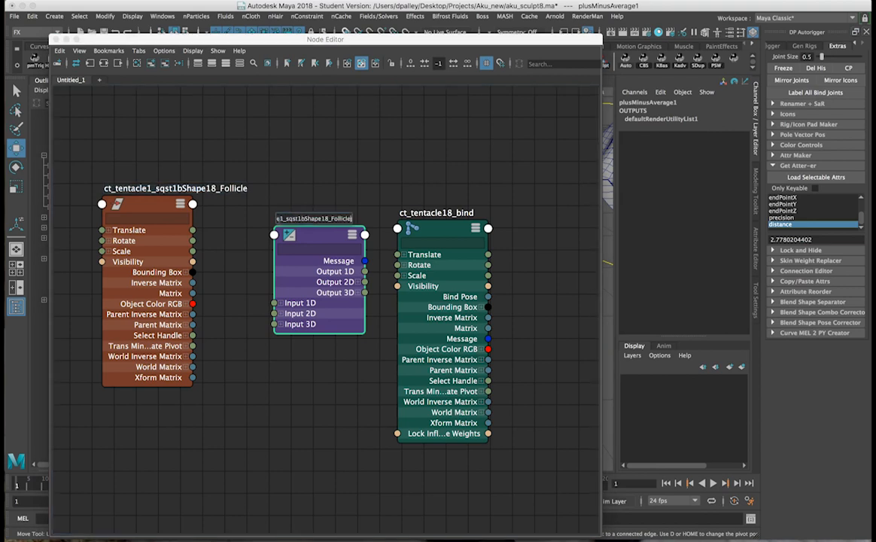
key("BackSpace")
key("BackSpace")
key("BackSpace")
key("BackSpace")
key("BackSpace")
key("BackSpace")
key("BackSpace")
key("BackSpace")
key("End")
key("BackSpace")
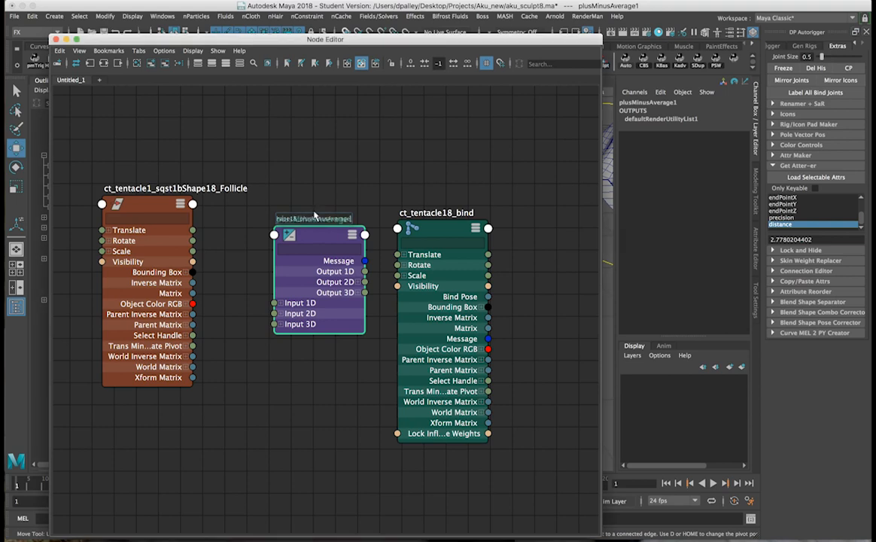
key("Return")
left_click_drag(353, 241, 298, 220)
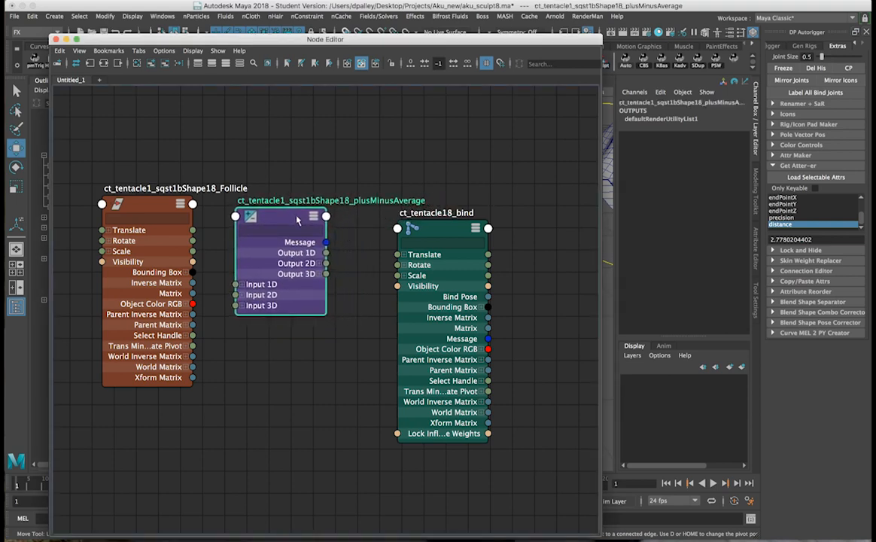
Step: Connect the eighteenth follicle's Translate X to Input 1D[0] of the plusMinusAverage node and select that node
left_click(241, 286)
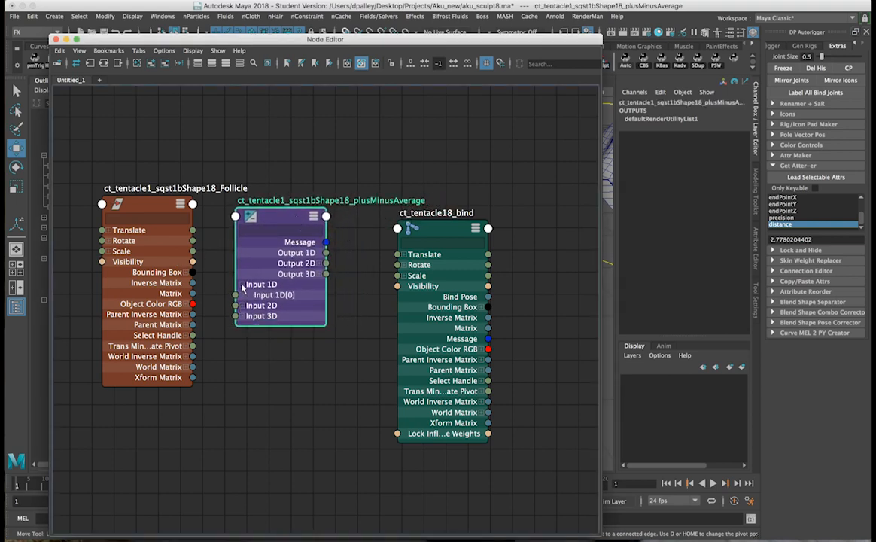
left_click(108, 230)
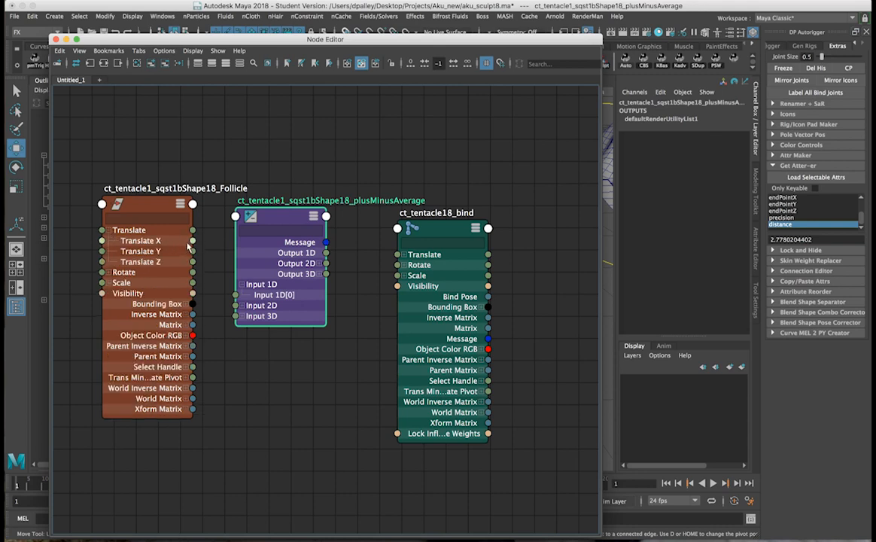
left_click_drag(193, 241, 236, 295)
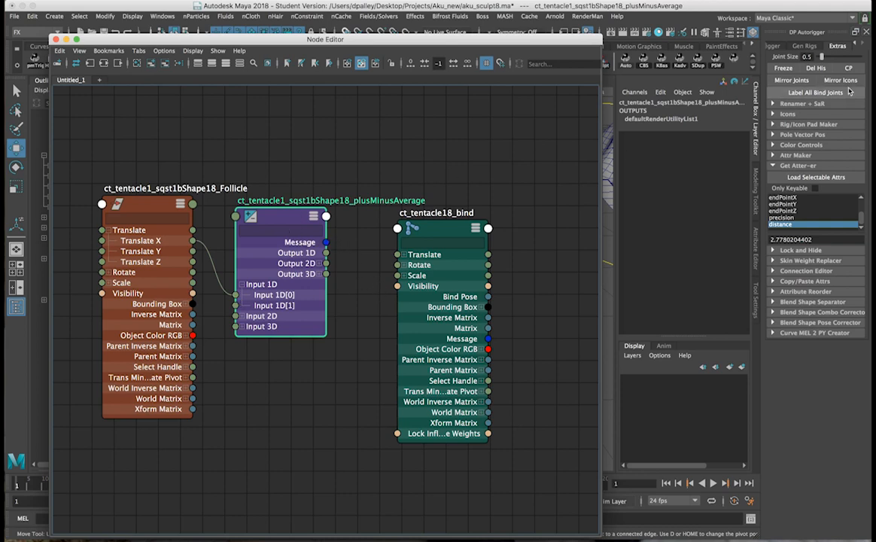
left_click(323, 194)
left_click(272, 200)
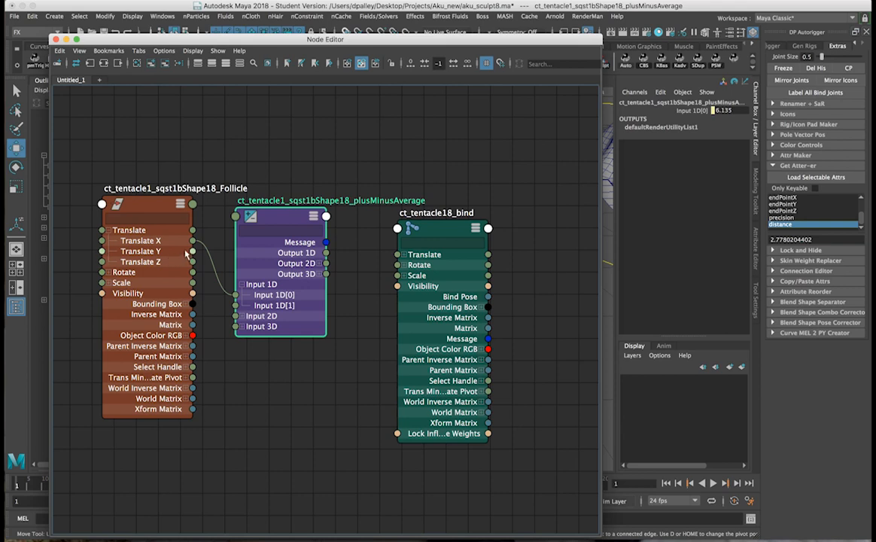
Step: Add a second 1D input to the plusMinusAverage node, disconnect it from the follicle, and set Input 1D[1] to 6
left_click_drag(192, 240, 235, 306)
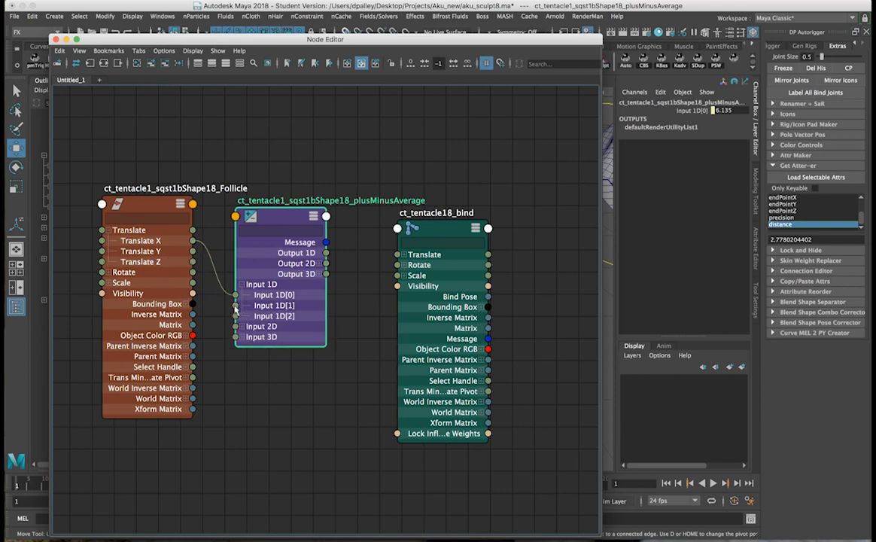
left_click(230, 304)
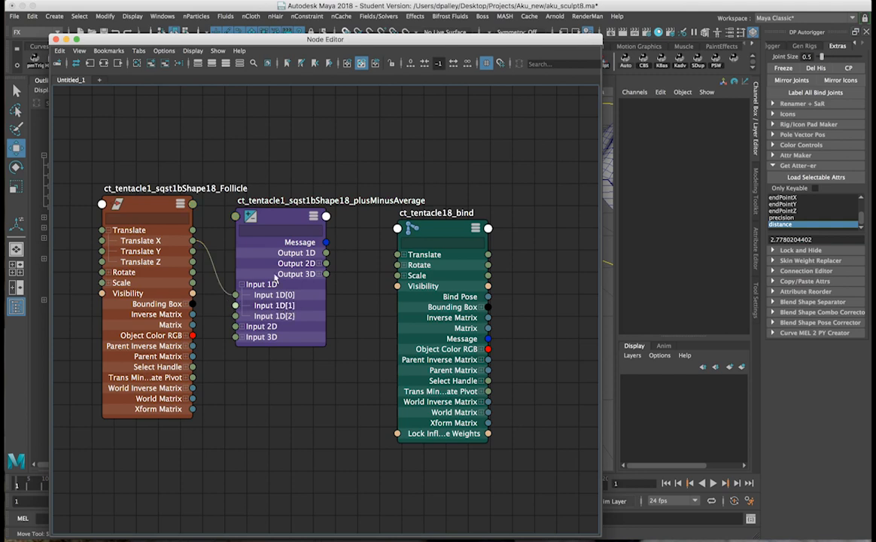
left_click(277, 220)
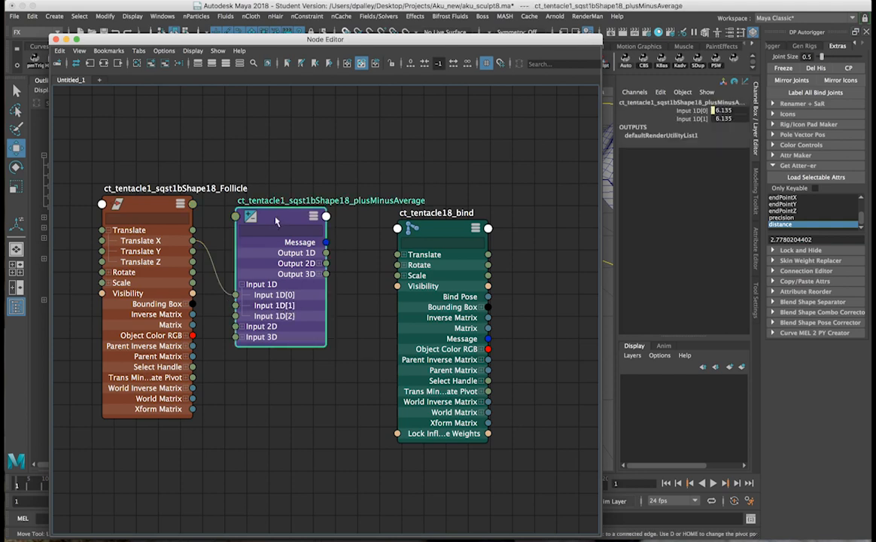
left_click(726, 119)
type("6")
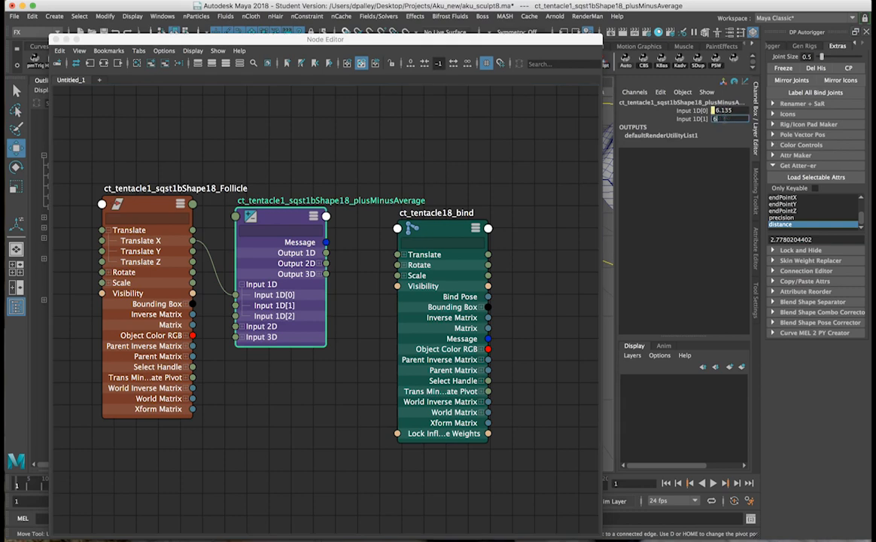
Step: Set the plusMinusAverage node's operation to Subtract
left_click(756, 239)
left_click(630, 204)
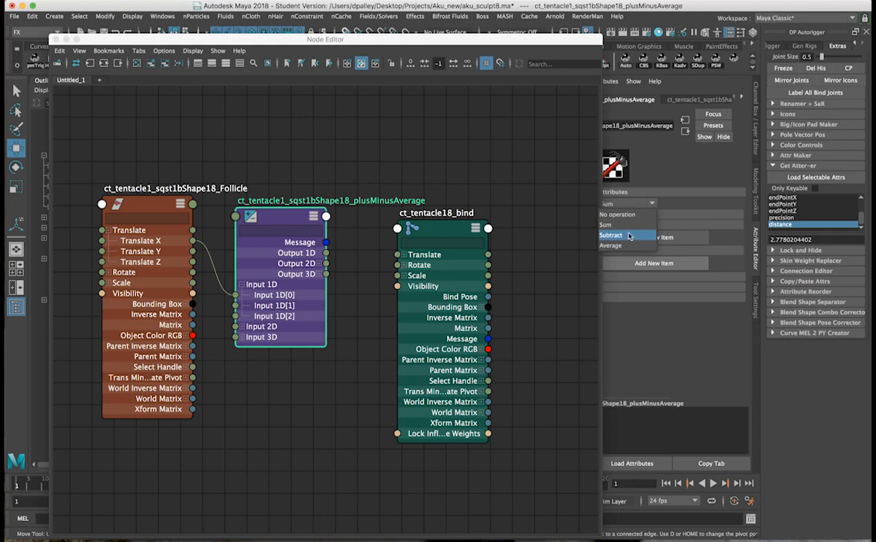
left_click(629, 237)
Step: Move the ct_tentacle18_bind node farther from the plusMinusAverage node to make room between them
left_click_drag(577, 47, 672, 78)
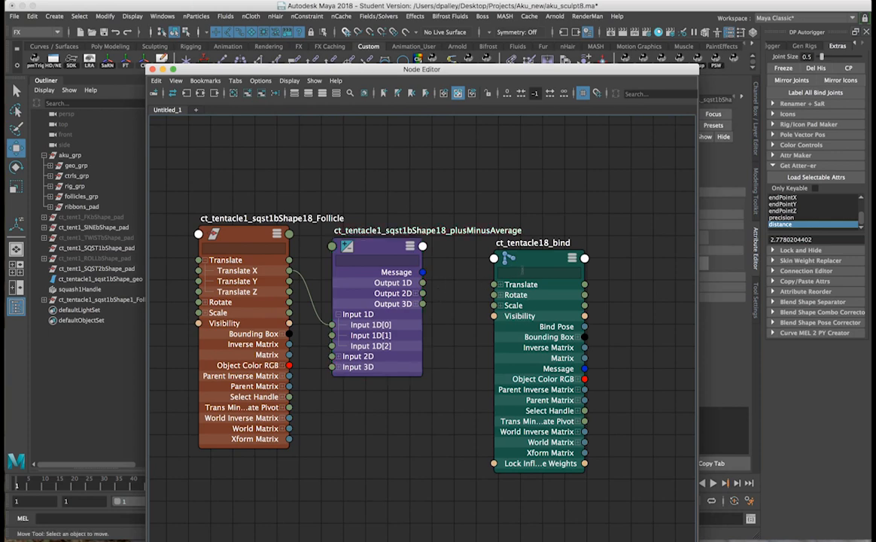
left_click_drag(533, 260, 616, 251)
left_click(361, 245)
left_click_drag(470, 74, 402, 123)
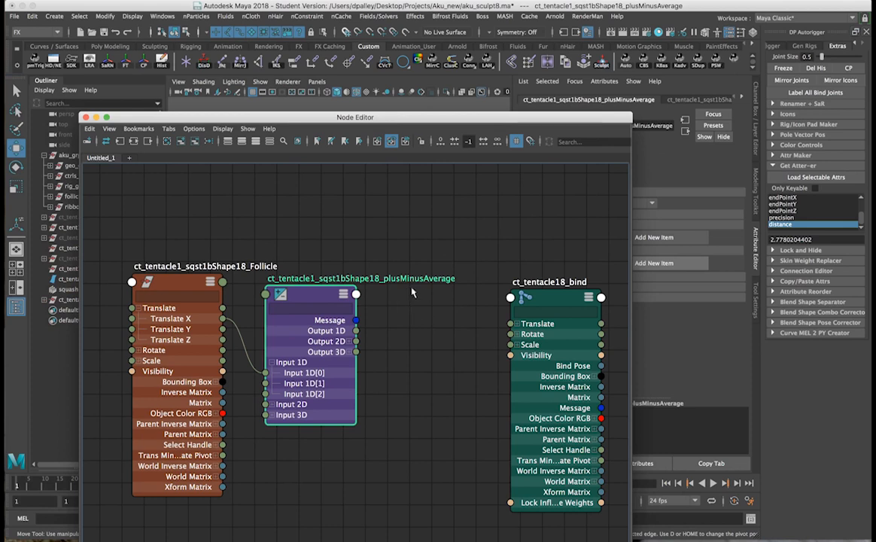
left_click(419, 309)
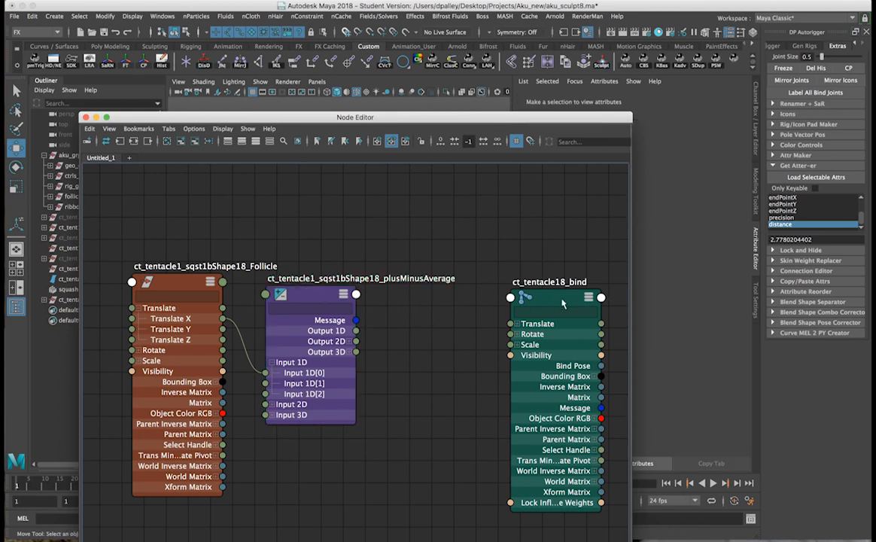
Step: Create a multiplyDivide node between the plusMinusAverage node and the bind joint, and expand its attributes
left_click_drag(509, 317, 424, 308)
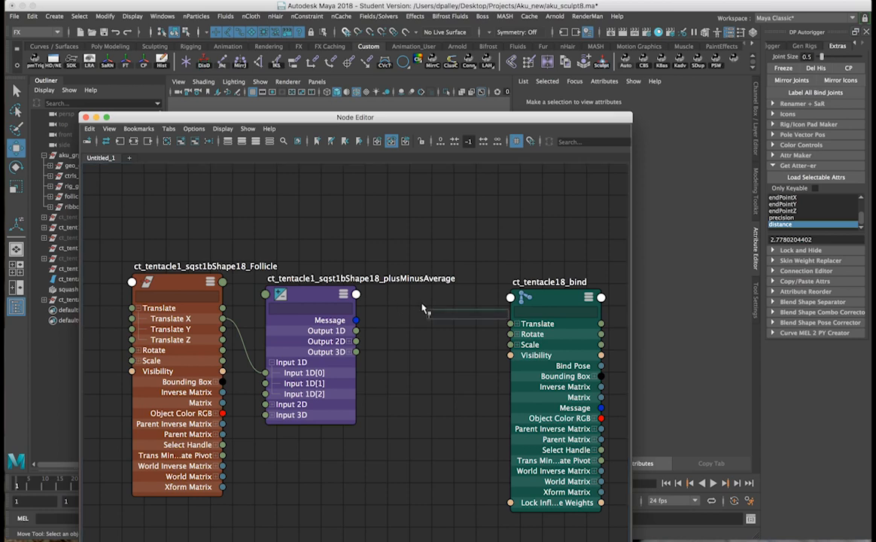
type("multipl")
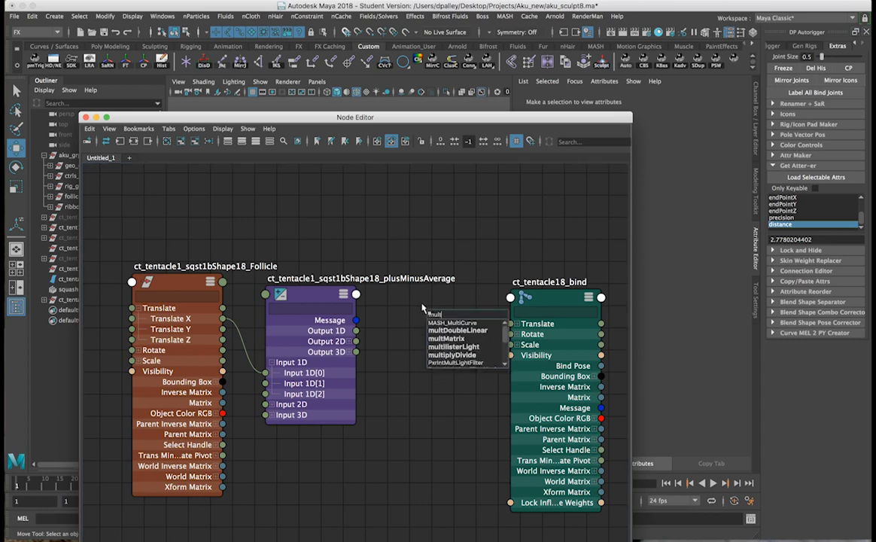
key("Down")
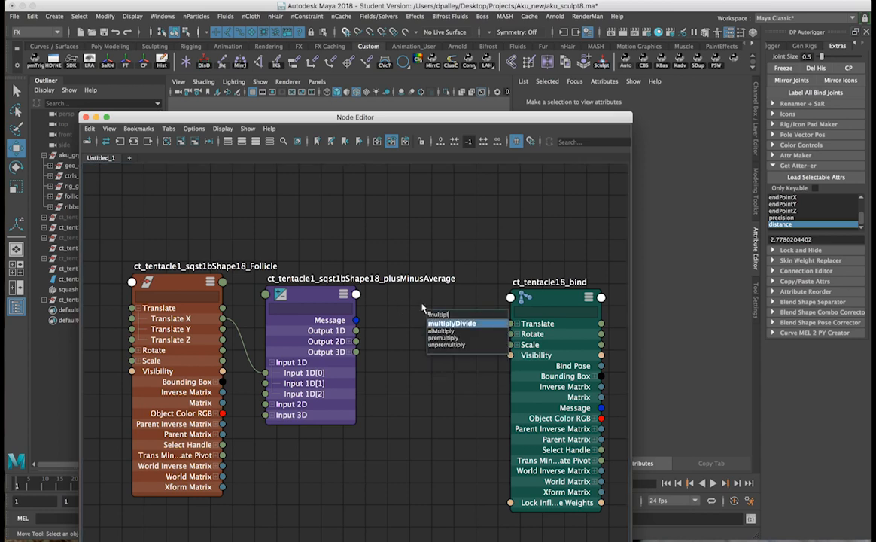
key("Return")
left_click(506, 321)
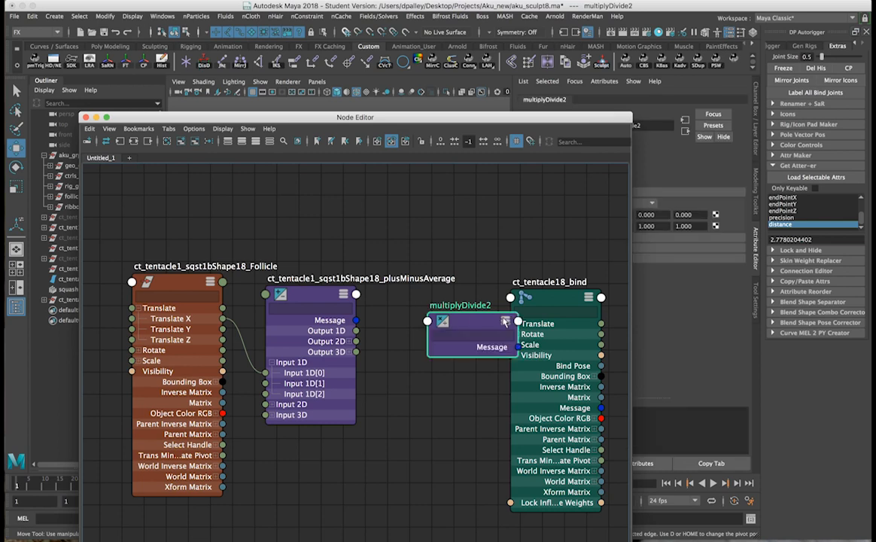
left_click(505, 322)
left_click_drag(480, 324, 457, 308)
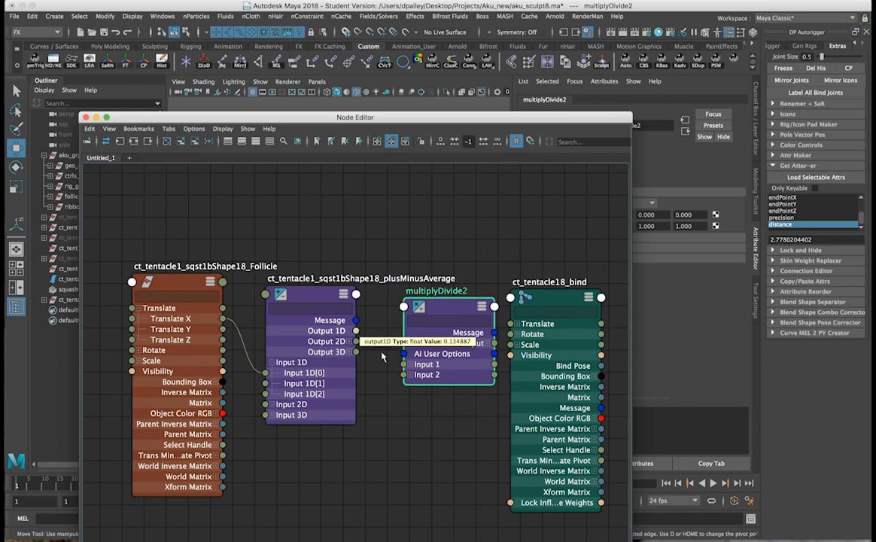
Step: Connect Output 1D of the plusMinusAverage node to Input 1X of the multiplyDivide node
left_click_drag(404, 365, 373, 335)
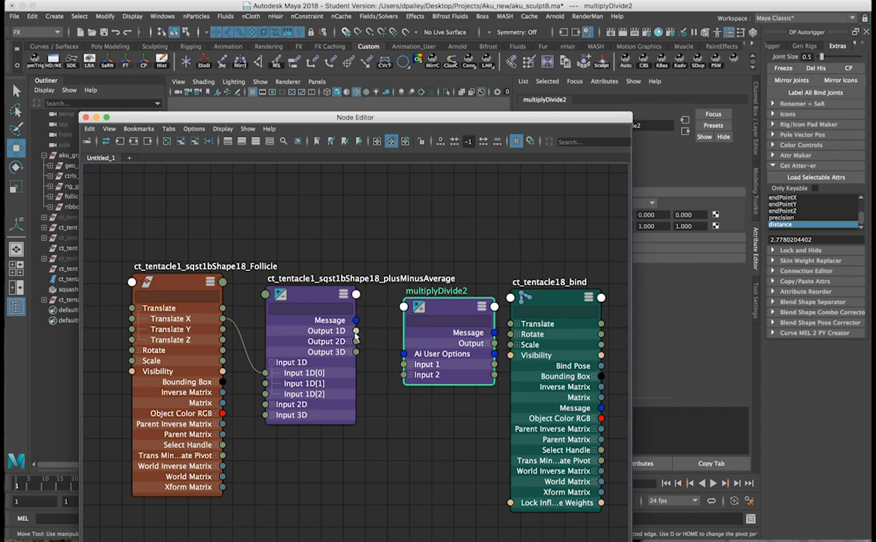
left_click(409, 365)
left_click_drag(427, 397, 404, 376)
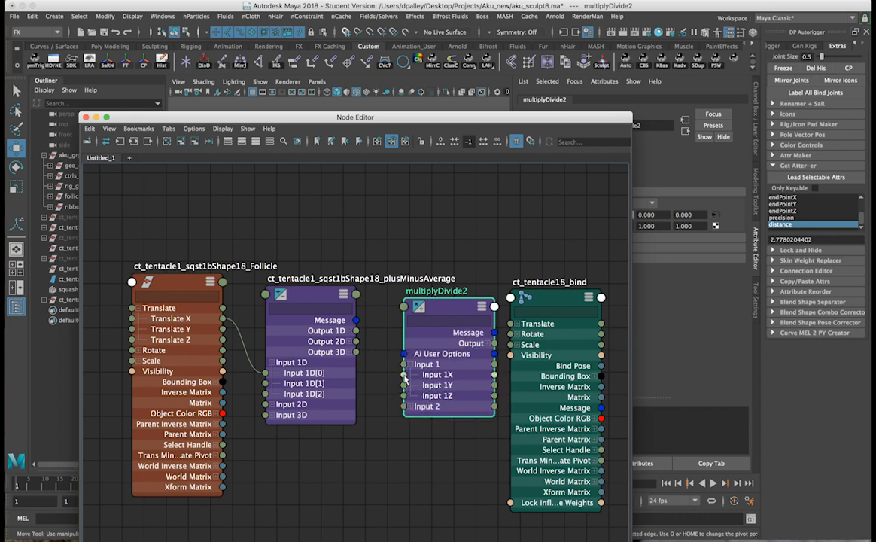
mouse_move(449, 306)
left_mouse_down()
mouse_move(418, 293)
mouse_move(444, 294)
left_mouse_up()
Step: Uncover the viewport, select the eighteenth follicle at the ribbon's end, and show its transform channels
left_click_drag(449, 120, 390, 56)
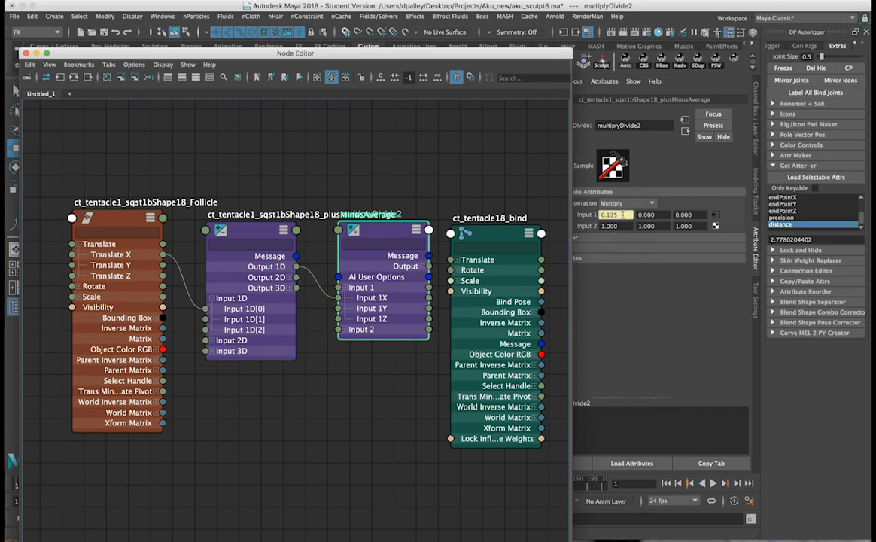
left_click_drag(456, 55, 470, 453)
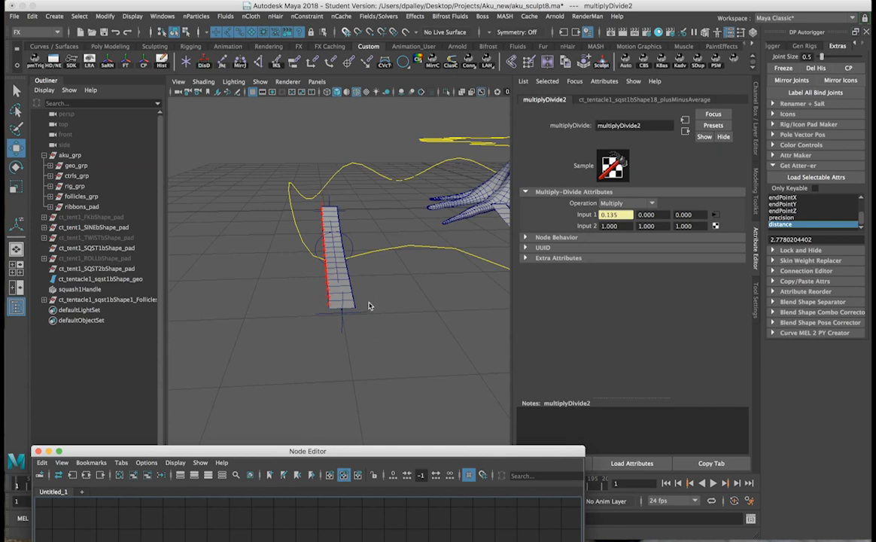
left_click(333, 312)
left_click(330, 308)
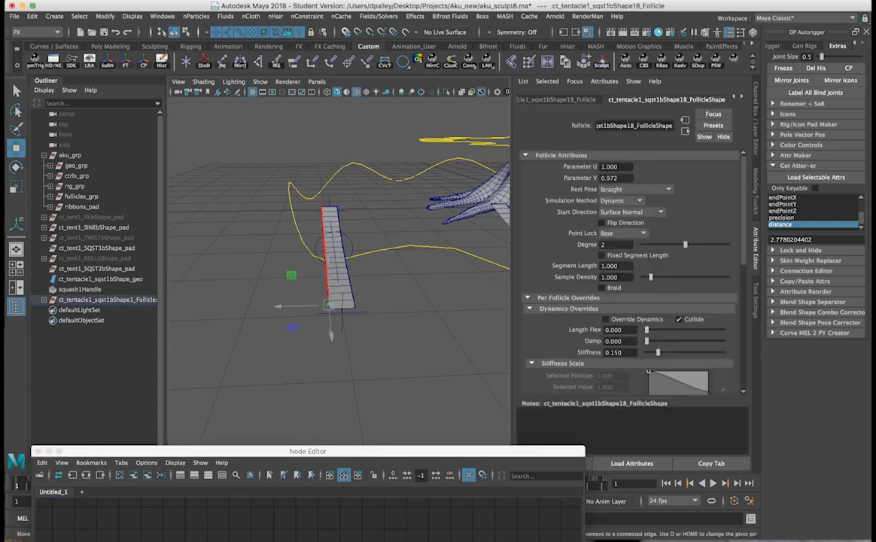
left_click_drag(361, 309, 429, 297, "alt")
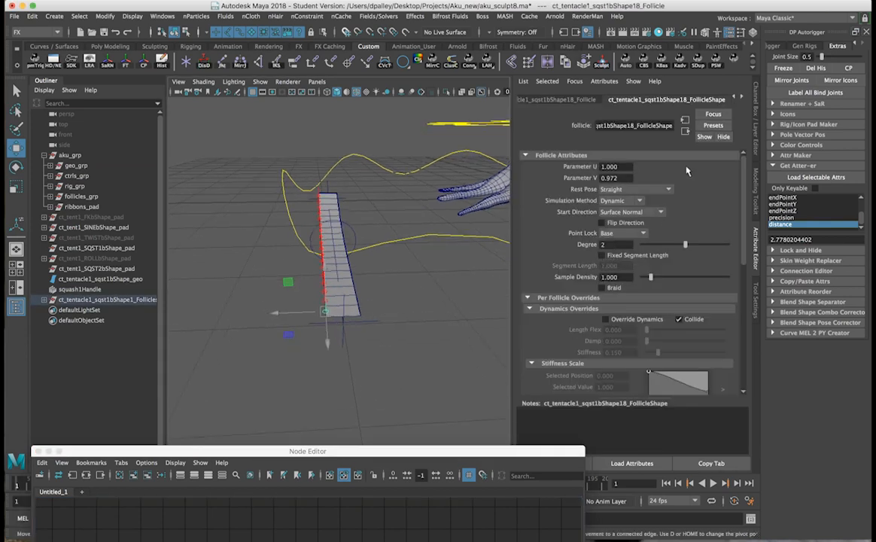
left_click(757, 110)
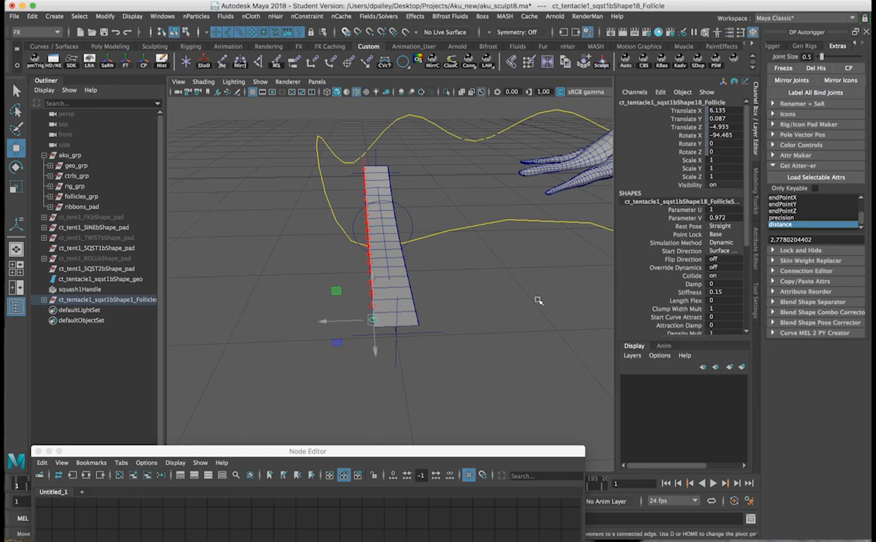
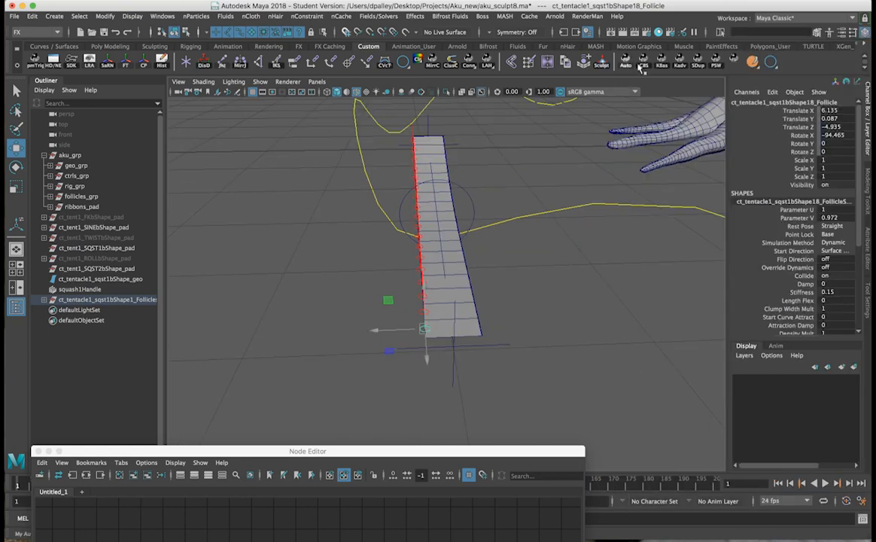
Step: Read the follicle's full-precision translateX value with Get Atter-er and highlight its decimal part
left_click(776, 165)
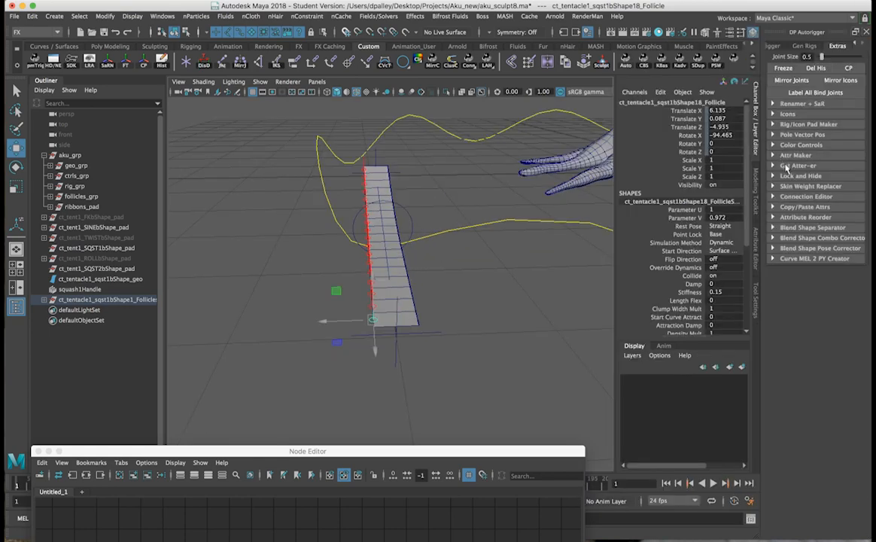
left_click(786, 168)
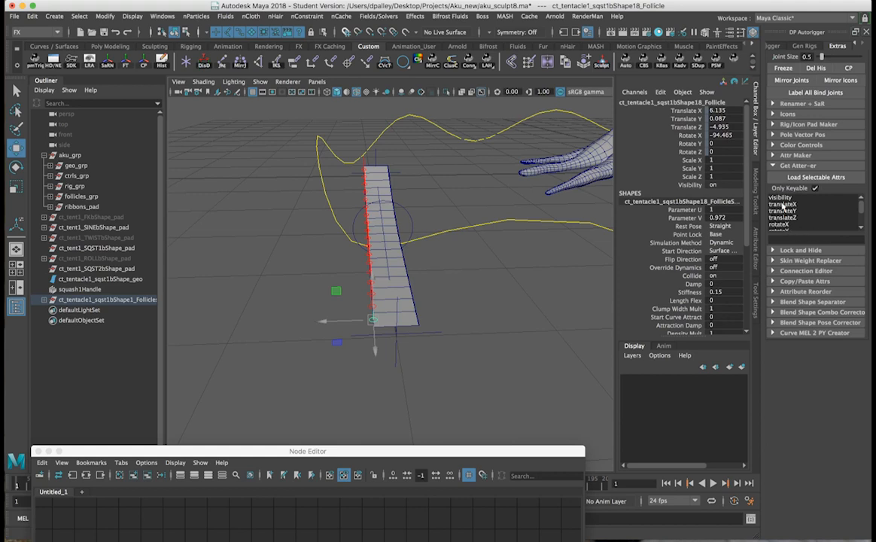
left_click(784, 204)
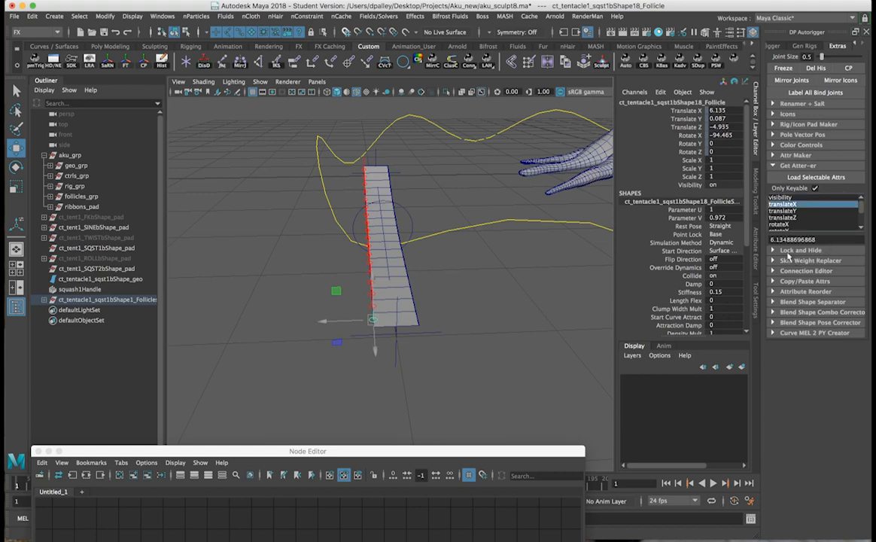
left_click_drag(776, 240, 806, 239)
left_click(775, 239)
left_click_drag(774, 239, 820, 240)
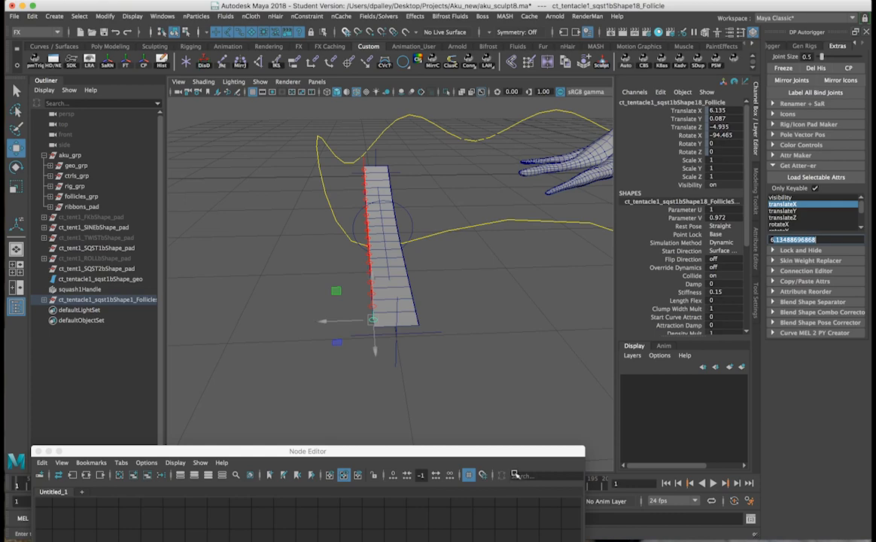
Step: Set the multiplyDivide node's Input 2X to the decimal part of the follicle's translateX, 0.135
left_click_drag(512, 451, 534, 137)
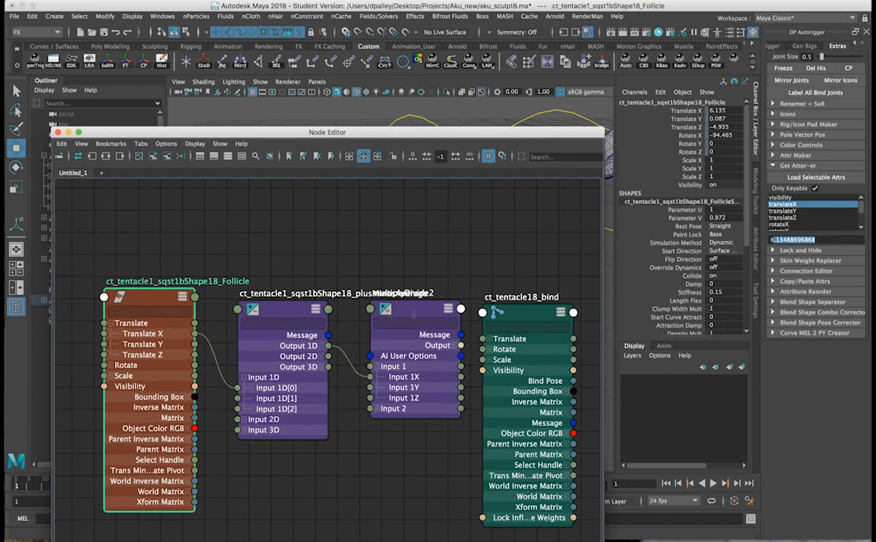
left_click_drag(377, 281, 376, 294)
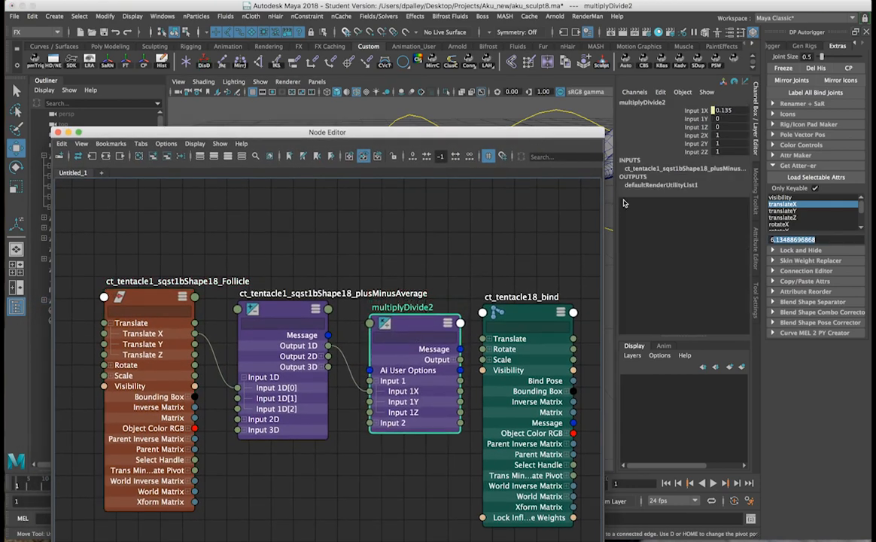
left_click(719, 135)
type("0.135")
key("Return")
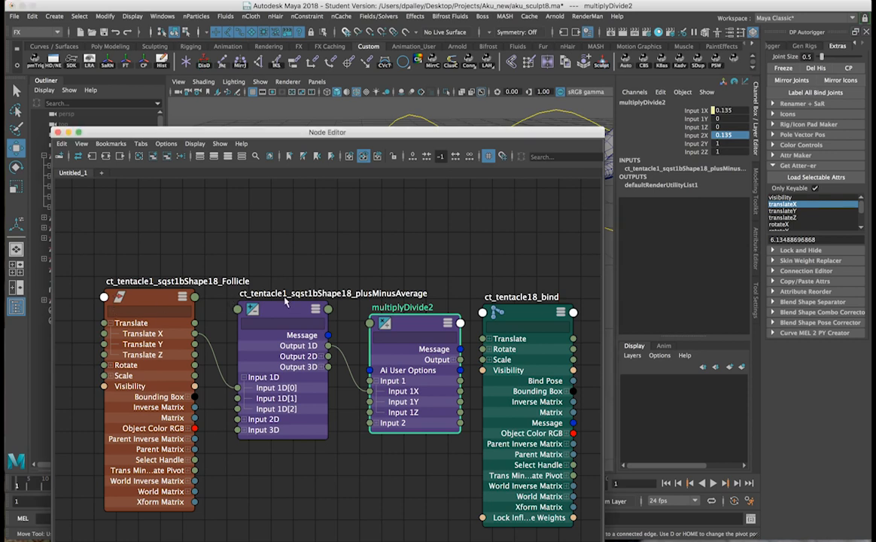
Step: Rename the multiplyDivide2 node as ct_tentacle1_sqst1bShape18_multiplyDivide
double_click(256, 293)
double_click(420, 308)
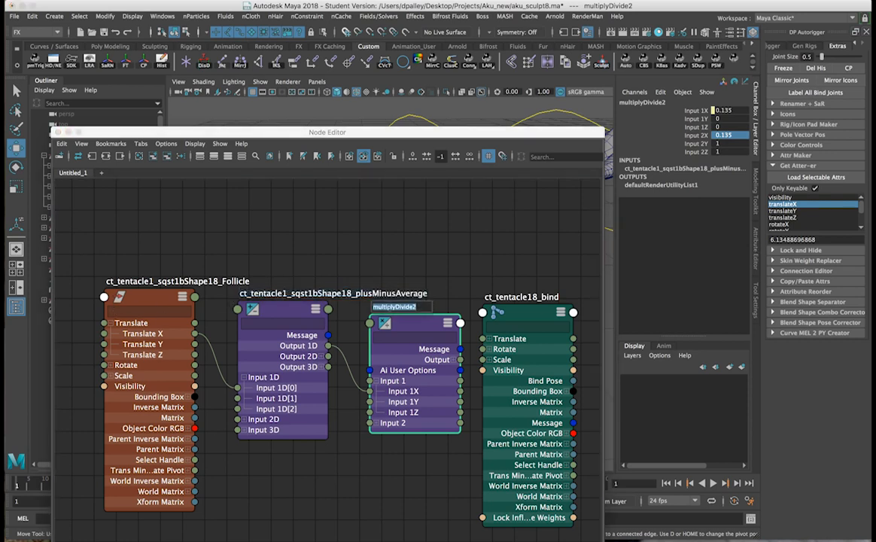
key("super+v")
key("BackSpace")
key("BackSpace")
key("BackSpace")
key("BackSpace")
key("BackSpace")
key("BackSpace")
key("BackSpace")
key("BackSpace")
key("BackSpace")
key("BackSpace")
key("BackSpace")
key("Return")
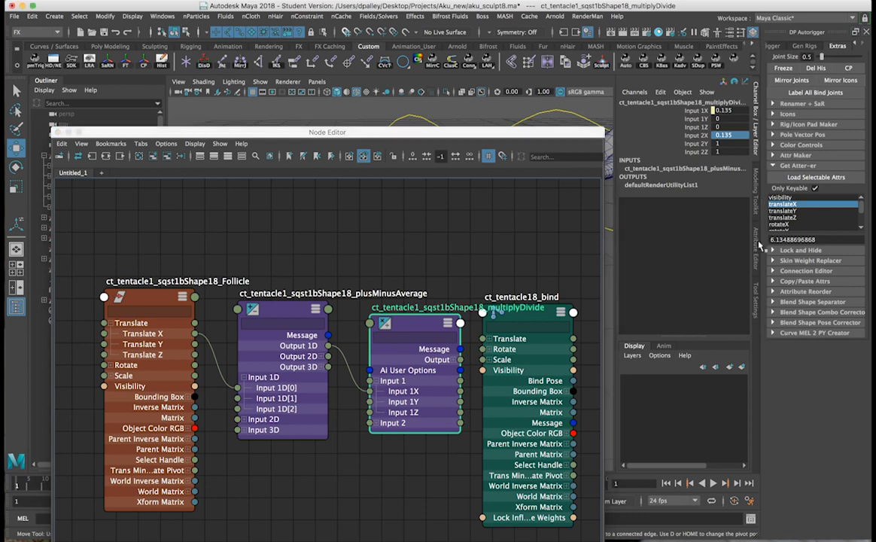
Step: Set the operation of the eighteenth follicle's multiplyDivide node to Divide
left_click(756, 216)
left_click_drag(521, 132, 488, 134)
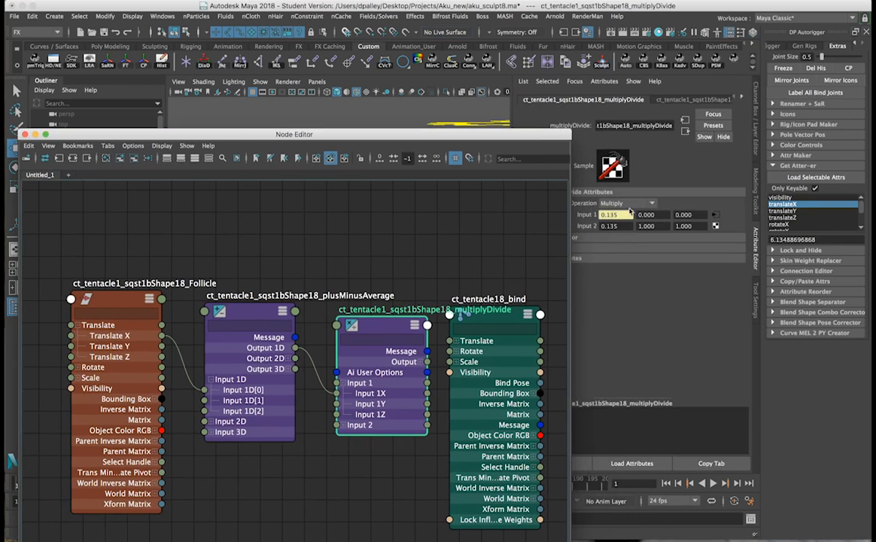
left_click(625, 204)
left_click(631, 236)
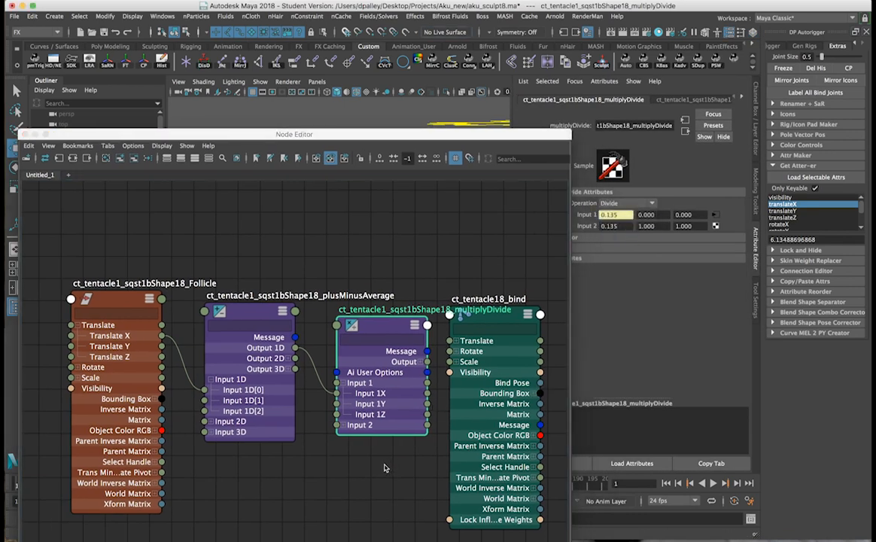
left_click(386, 330)
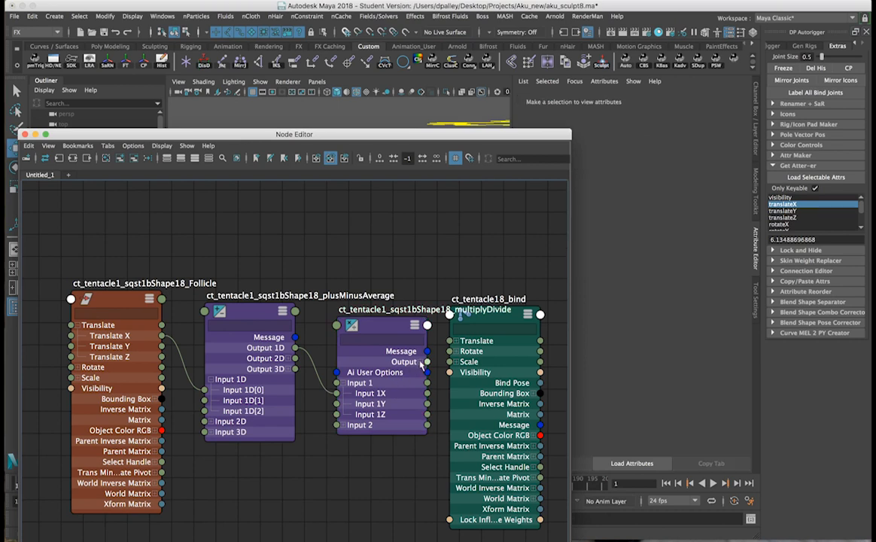
Step: Expand the multiplyDivide node's Output and the bind joint's Scale, and move the joint node away to leave room between them
left_click_drag(390, 327, 378, 322)
middle_click_drag(427, 311, 399, 287, "alt")
scroll(409, 229, "up", 1)
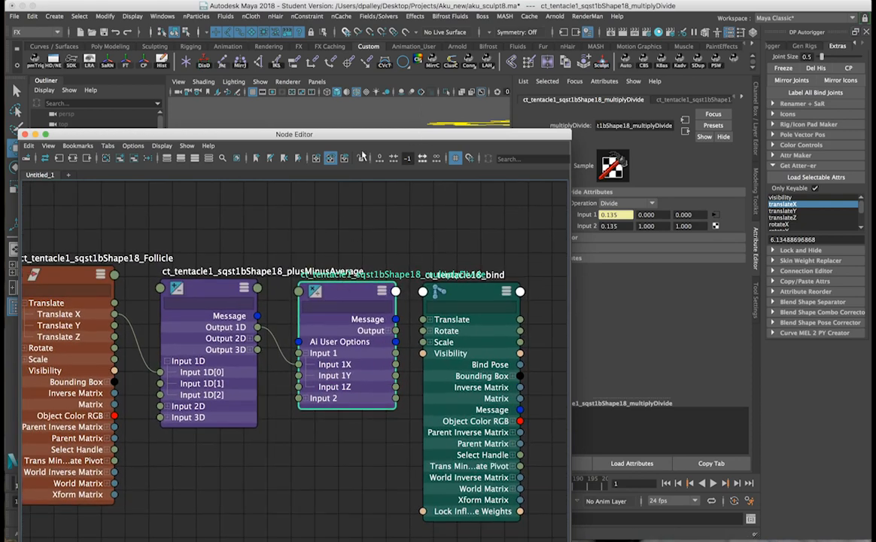
left_click_drag(366, 131, 353, 359)
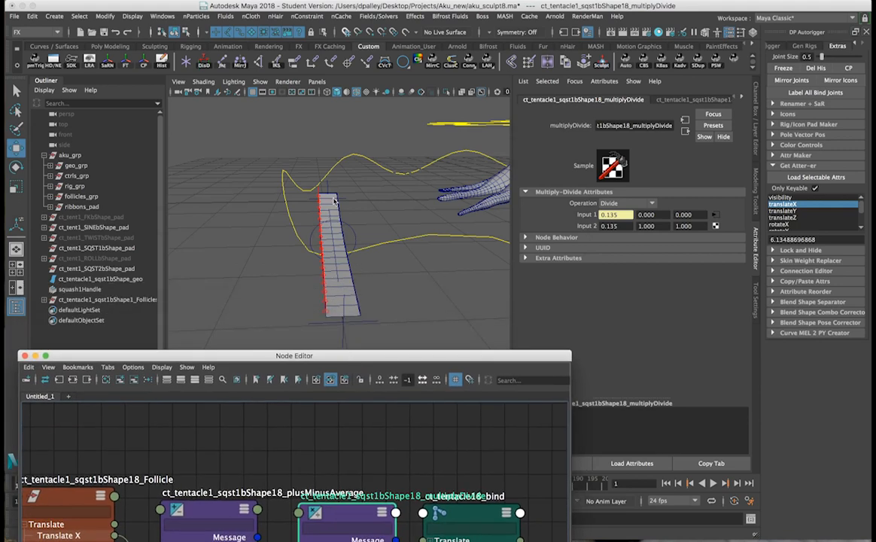
left_click_drag(380, 355, 371, 139)
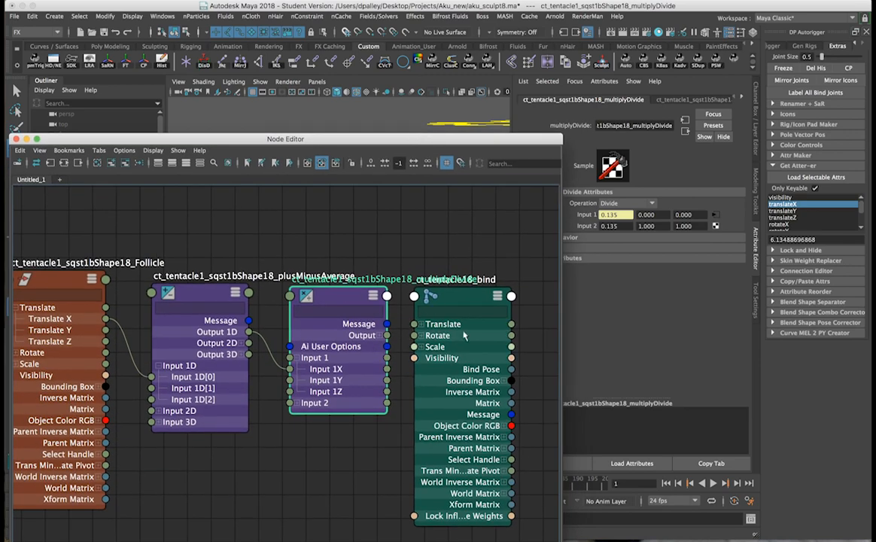
left_click_drag(467, 302, 503, 296)
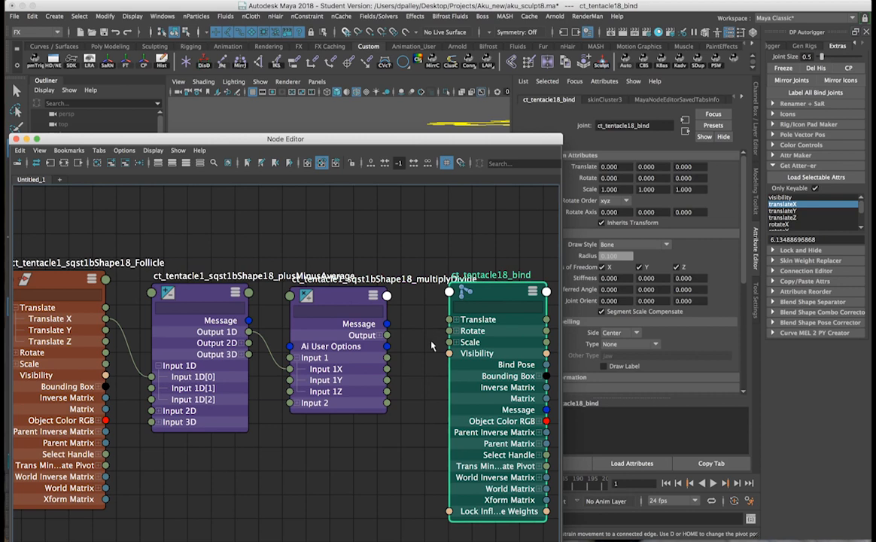
left_click(381, 336)
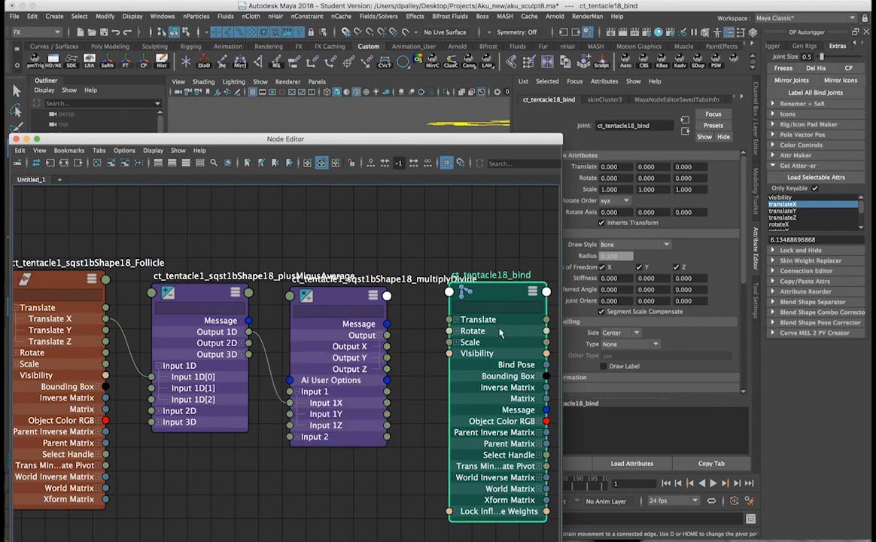
left_click(455, 342)
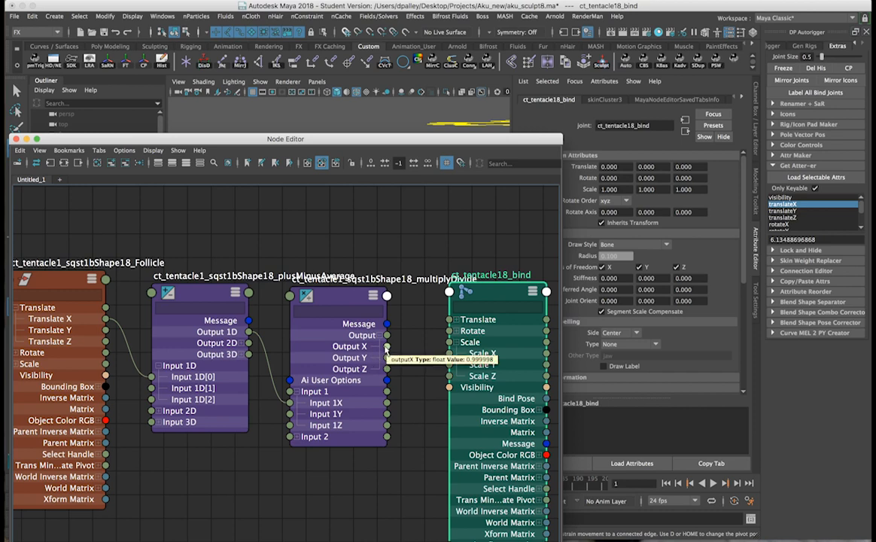
left_click_drag(460, 263, 496, 262)
left_click(431, 338)
Step: Duplicate the multiplyDivide node and place the copy between the original and the ct_tentacle18_bind joint
middle_click_drag(369, 312, 314, 308, "alt")
left_click_drag(284, 303, 269, 298)
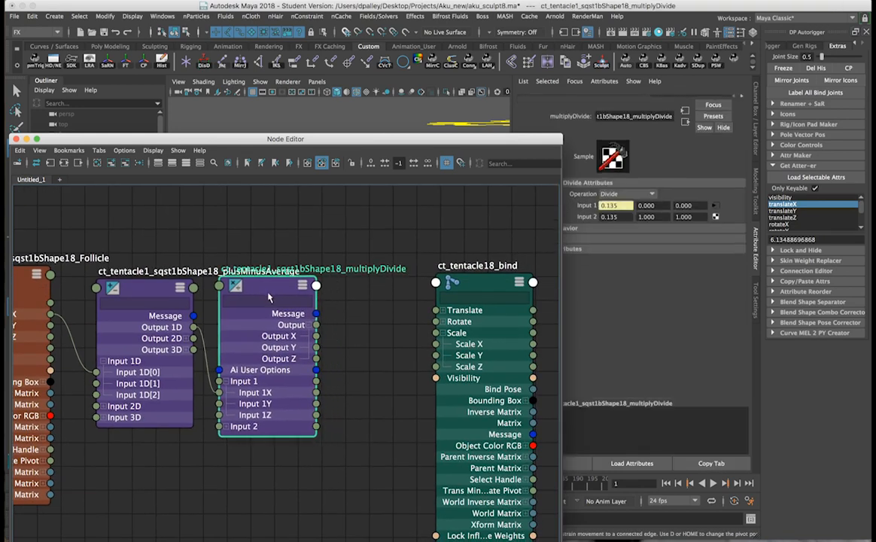
key("ctrl+d")
left_click_drag(220, 535, 403, 288)
left_click(412, 296)
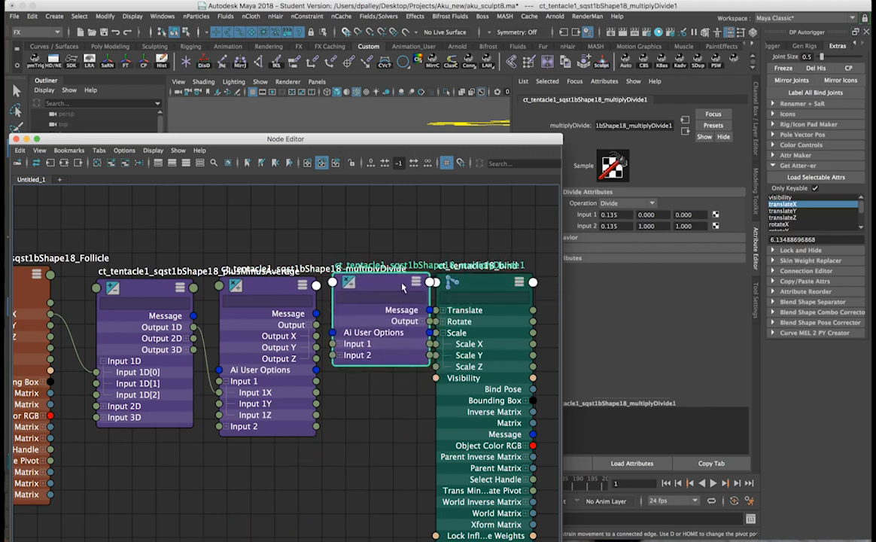
Step: Set the duplicated multiplyDivide node's operation to Multiply and its Input 2X to 1
left_click(647, 202)
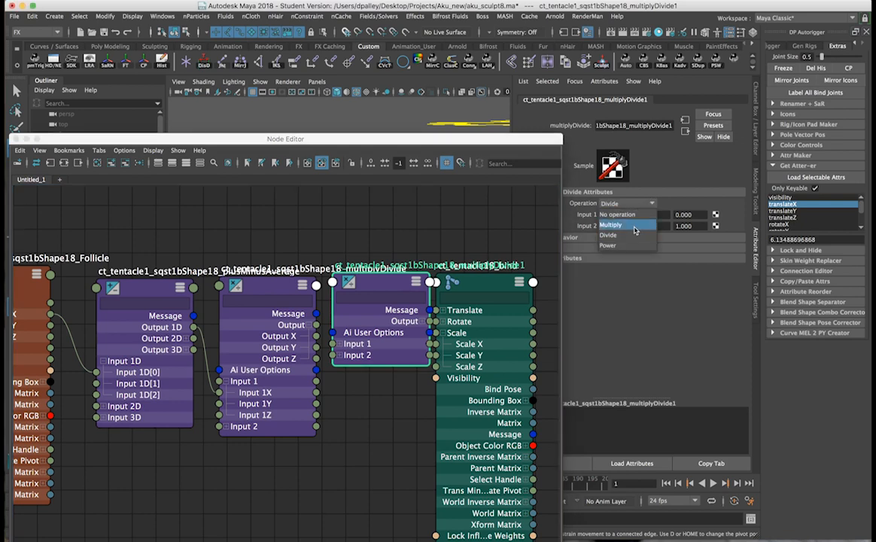
left_click(576, 193)
double_click(617, 226)
type("1")
key("Return")
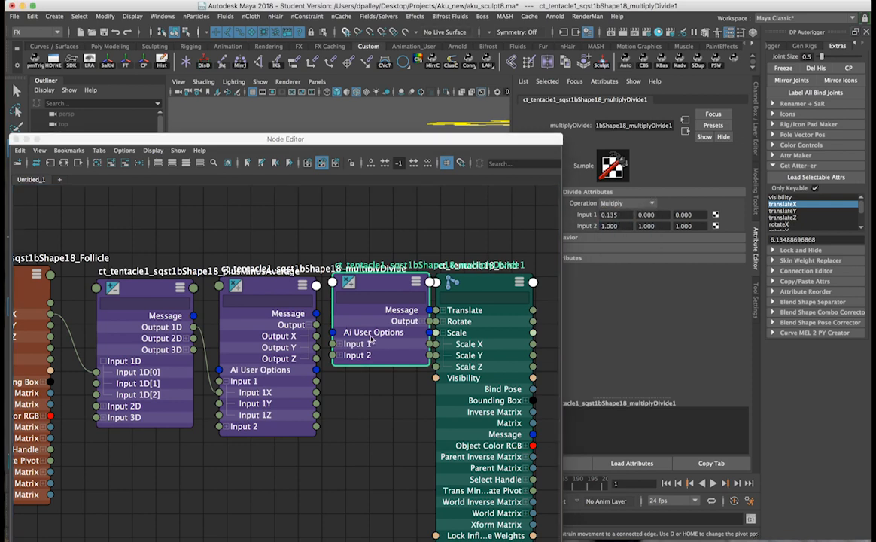
Step: Connect Output X of the first multiplyDivide node to Input 1X of the duplicated one
left_click(339, 345)
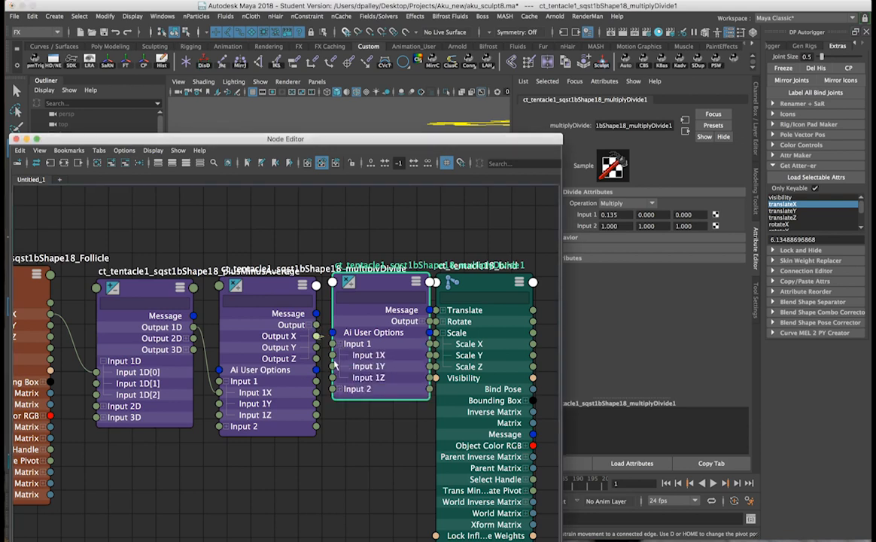
left_click_drag(317, 337, 334, 354)
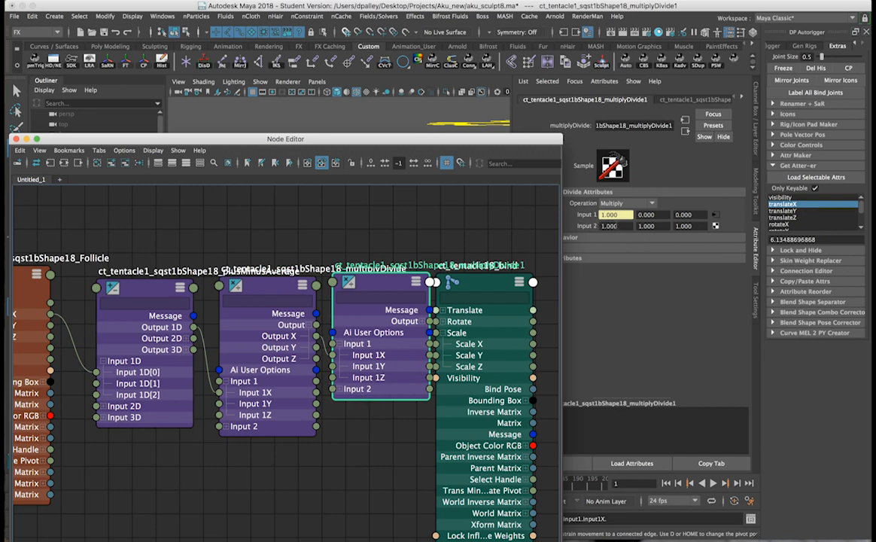
left_click(609, 226)
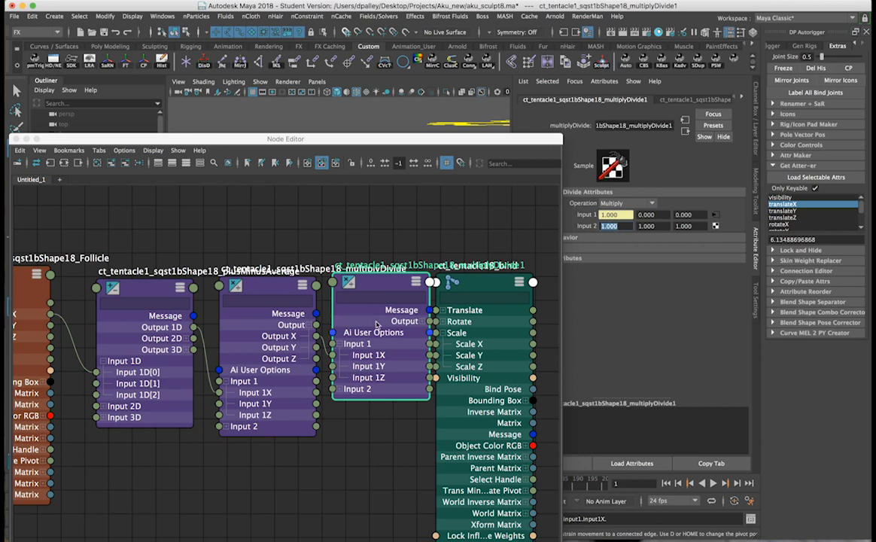
Step: Rename the duplicated node as ct_tentacle1_sqst1bShape18_onOff_multiplyDivide and space it apart from the bind joint node
left_click_drag(476, 286, 486, 285)
left_click_drag(372, 287, 373, 306)
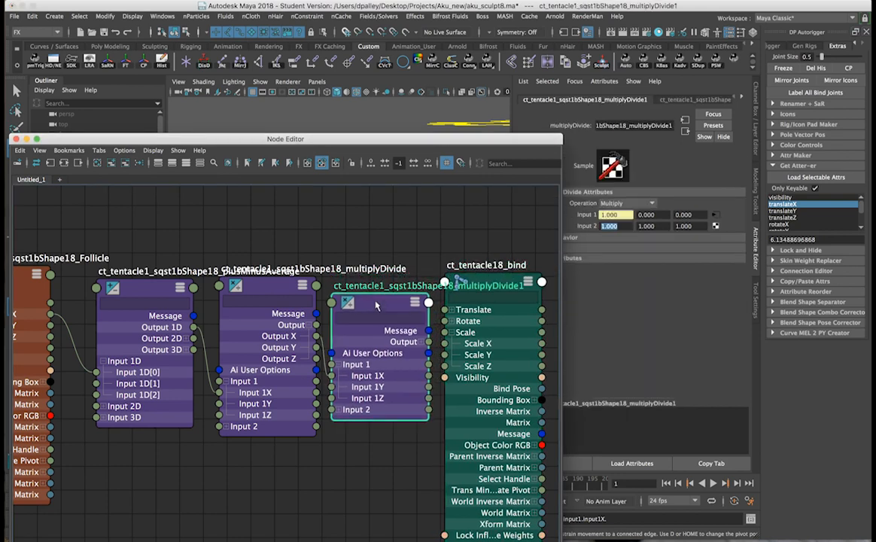
double_click(408, 288)
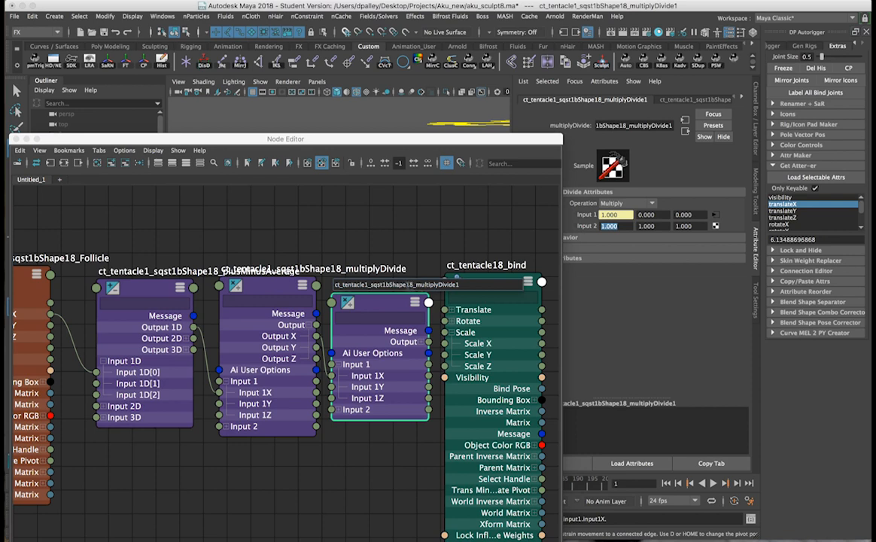
type("onOff_")
key("Return")
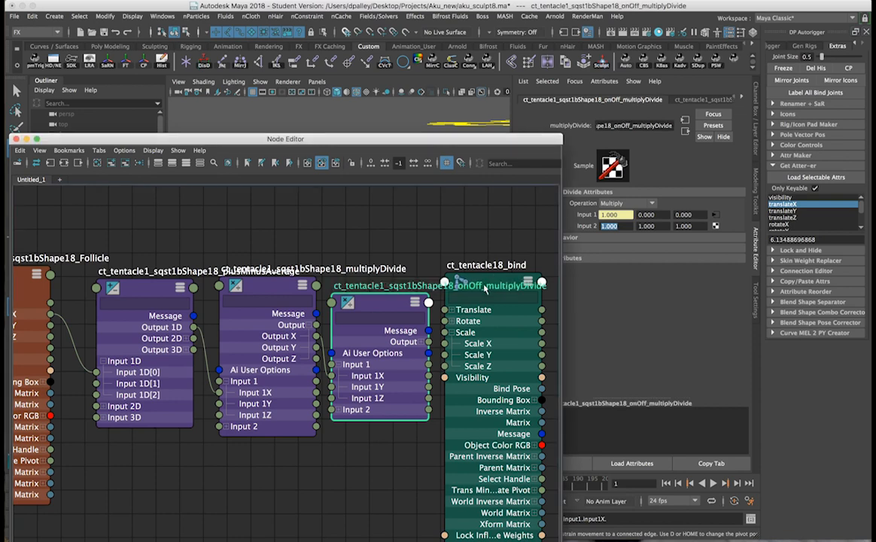
mouse_move(413, 299)
left_mouse_down()
mouse_move(407, 289)
mouse_move(398, 301)
left_mouse_up()
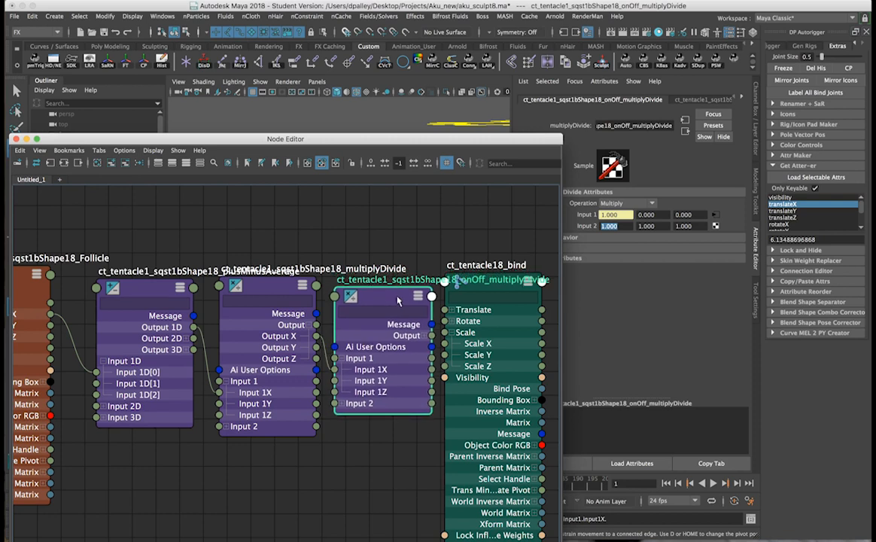
Step: Expand the onOff multiplyDivide node's Output and connect Output X to the scale channels of ct_tentacle18_bind
left_click(383, 470)
middle_click_drag(377, 402, 314, 428)
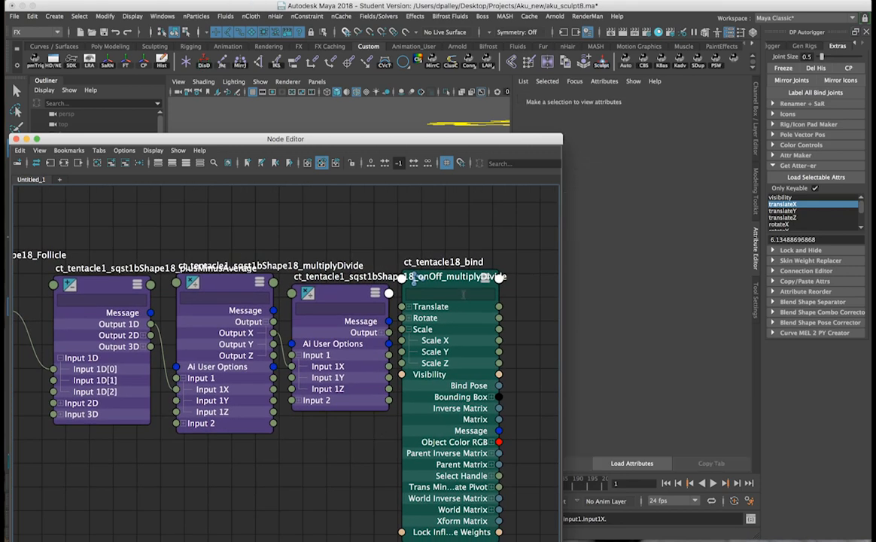
left_click(379, 333)
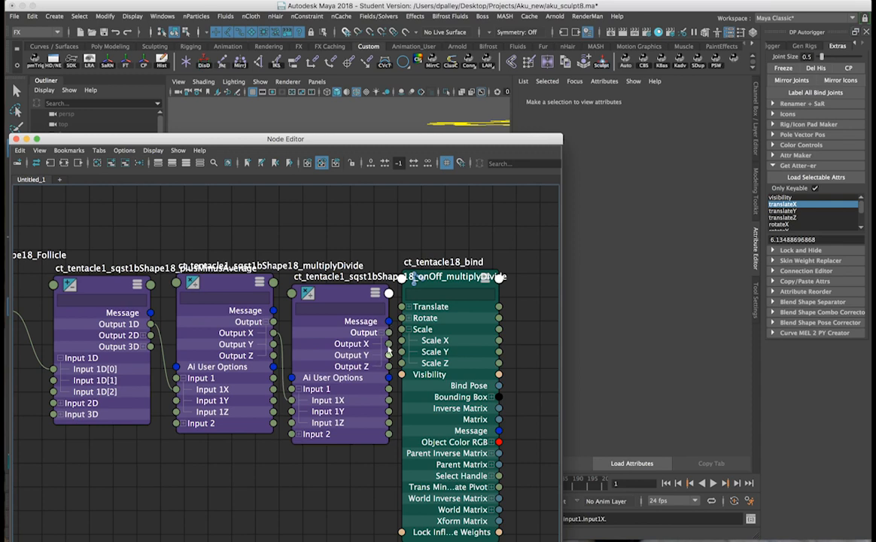
left_click_drag(388, 343, 403, 369)
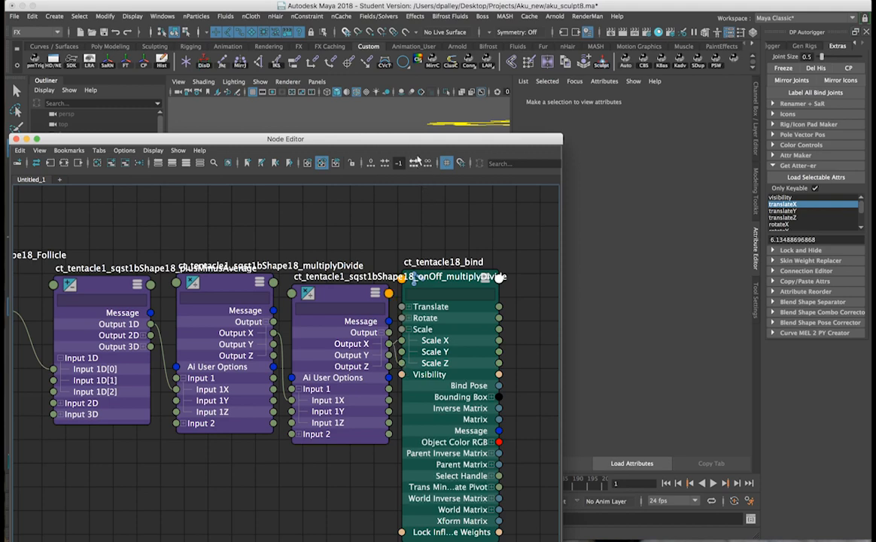
Step: Uncover the viewport, select squash1Handle at the ribbon, and show its squash1 input attributes
left_click_drag(417, 143, 425, 450)
left_click_drag(419, 294, 279, 274, "alt")
left_click(226, 235)
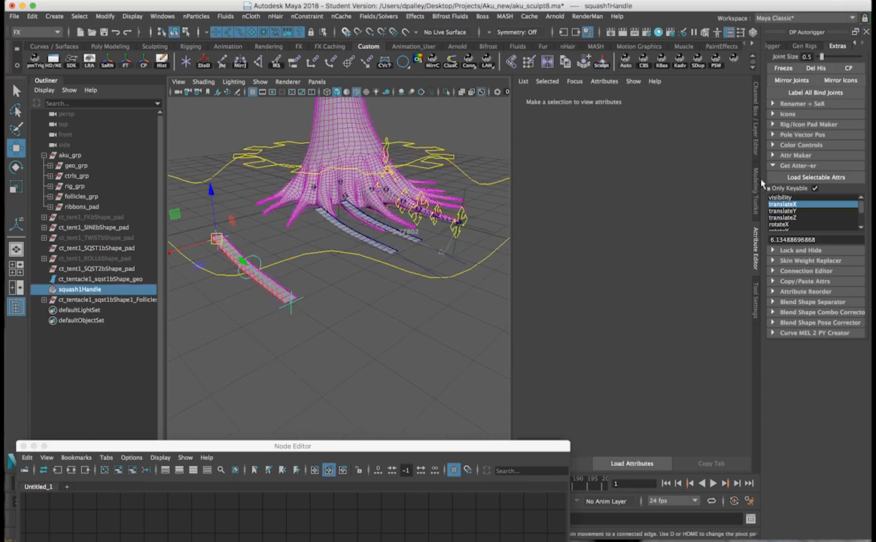
left_click(755, 139)
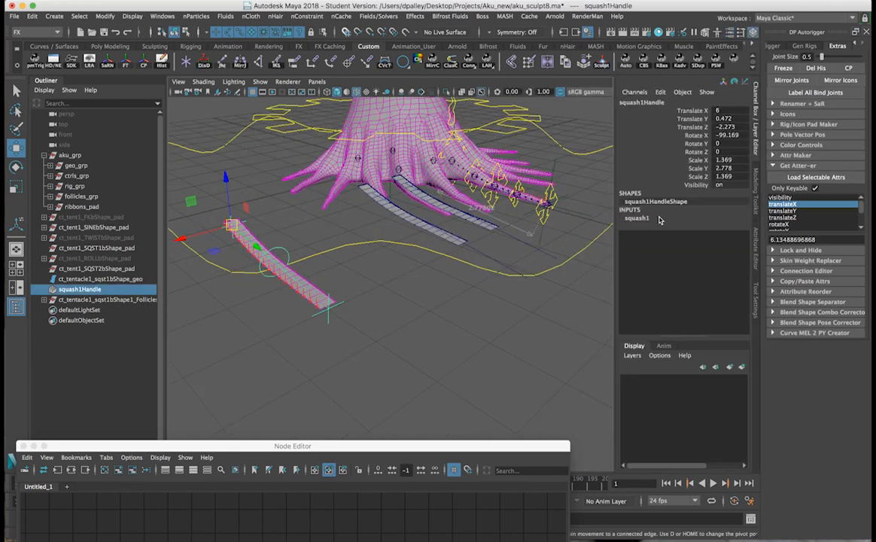
left_click(637, 218)
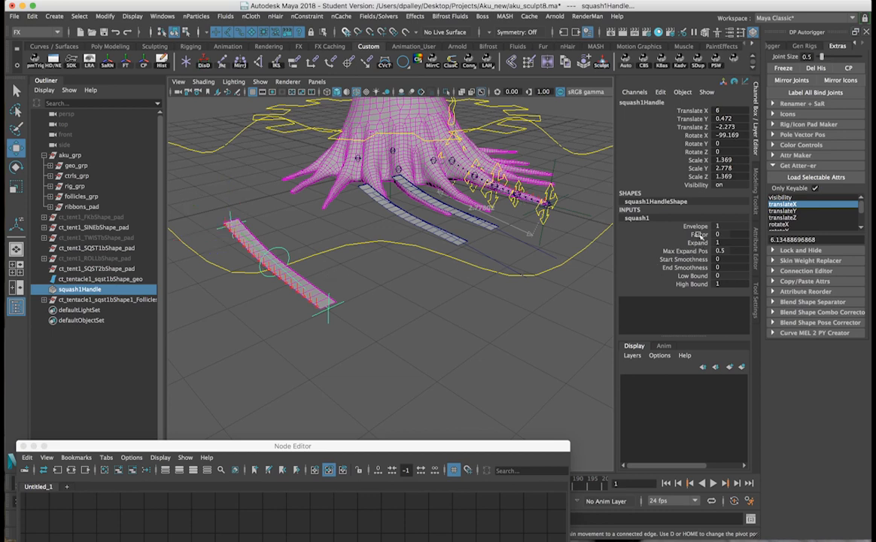
Step: Scrub the squash1 Factor to test the tentacle tip's scaling, and undo the change
left_click(636, 234)
mouse_move(360, 300)
middle_mouse_down()
mouse_move(396, 302)
mouse_move(335, 302)
mouse_move(371, 304)
middle_mouse_up()
left_click_drag(372, 304, 280, 307, "alt")
middle_click_drag(280, 307, 287, 235, "alt")
right_click_drag(286, 235, 340, 251, "alt")
left_click_drag(376, 265, 406, 256, "alt")
key("z")
mouse_move(465, 239)
middle_mouse_down()
mouse_move(490, 238)
mouse_move(429, 241)
mouse_move(468, 245)
middle_mouse_up()
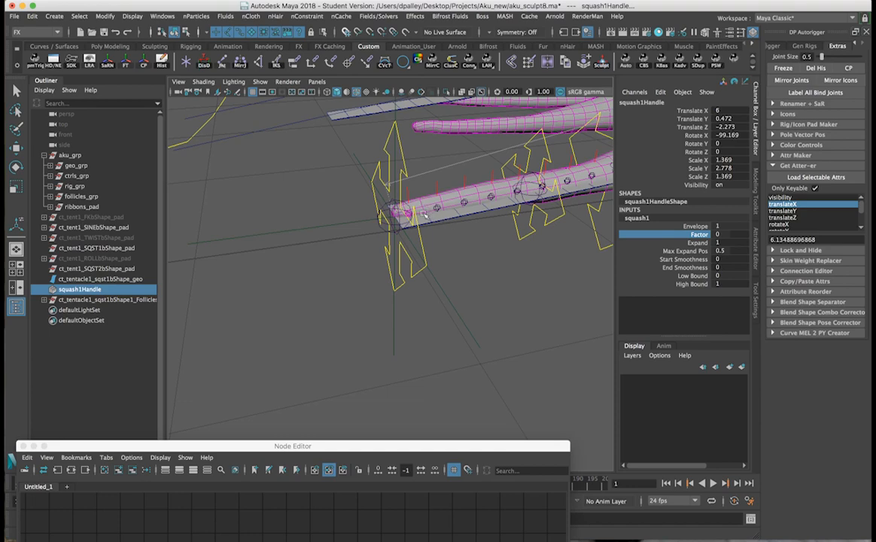
Step: Close the Node Editor
right_click_drag(399, 234, 368, 235, "alt")
left_click_drag(368, 235, 430, 254, "alt")
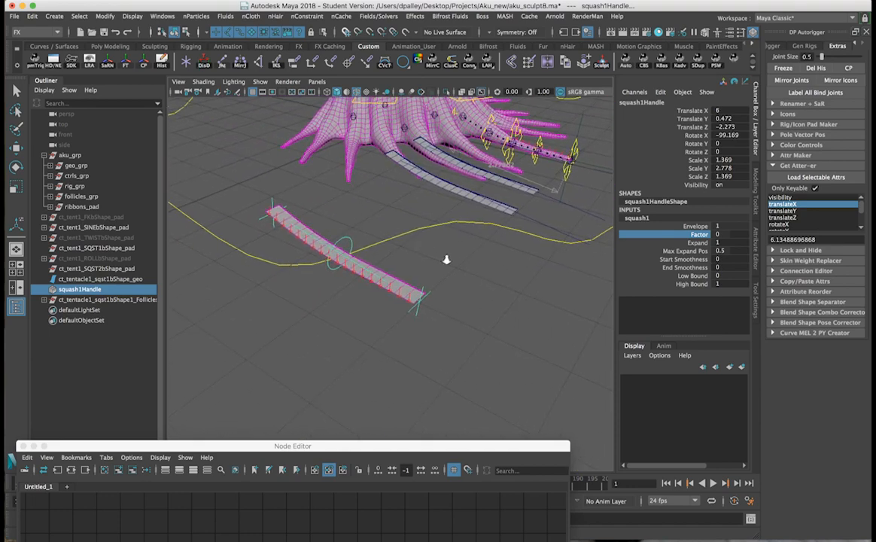
right_click_drag(430, 254, 484, 271, "alt")
right_click_drag(382, 330, 400, 299, "alt")
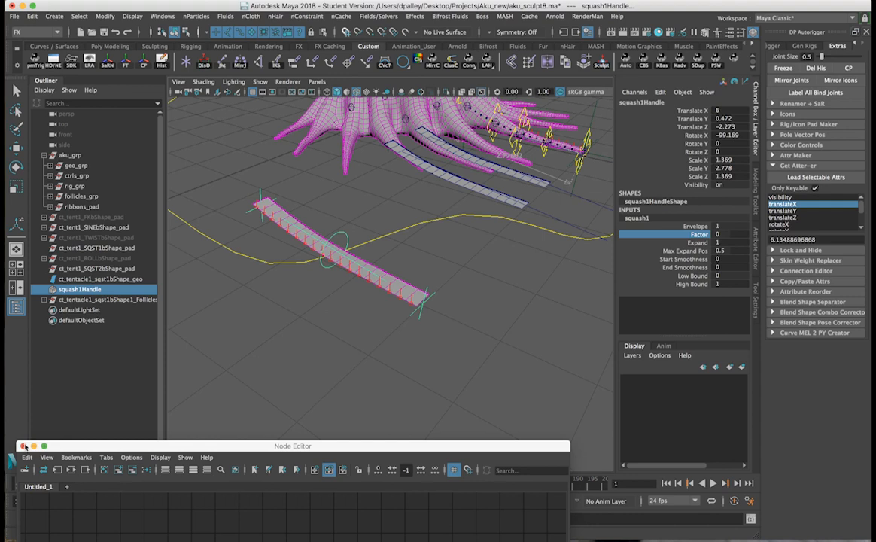
left_click(23, 447)
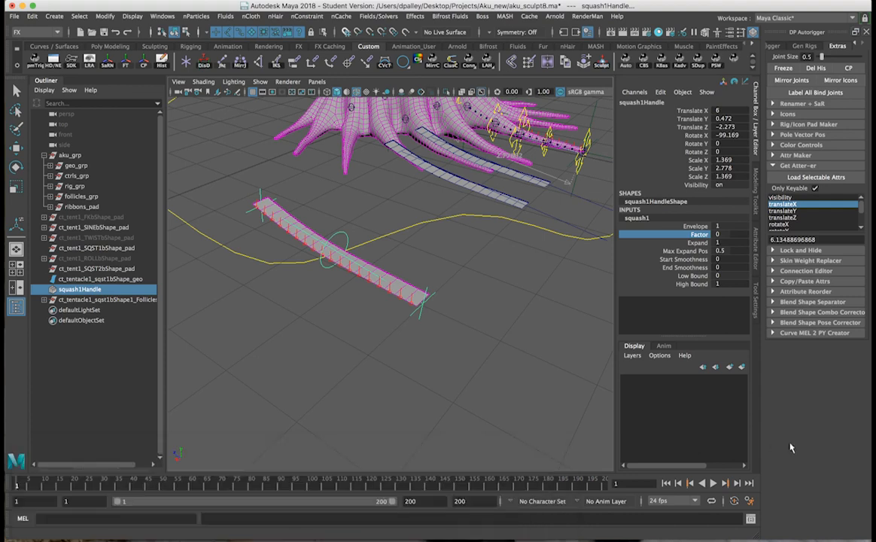
Step: Close the DP Autorigger panel and bring up the follicle node-network loop of the Python script in the Script Editor
key("w")
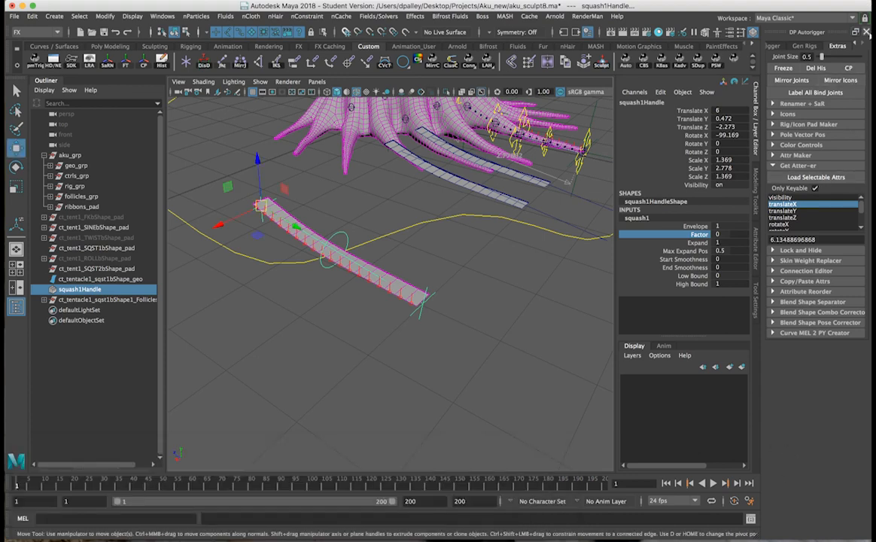
left_click(866, 31)
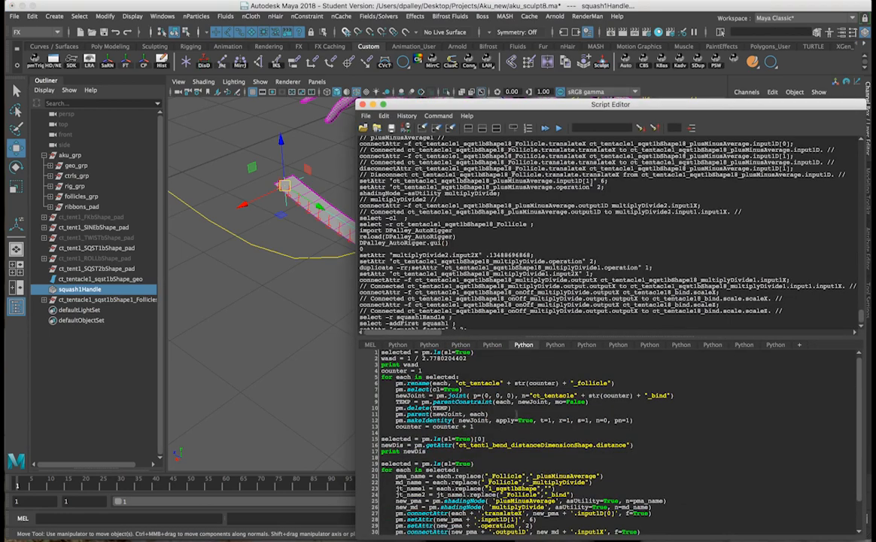
scroll(445, 368, "down", 2)
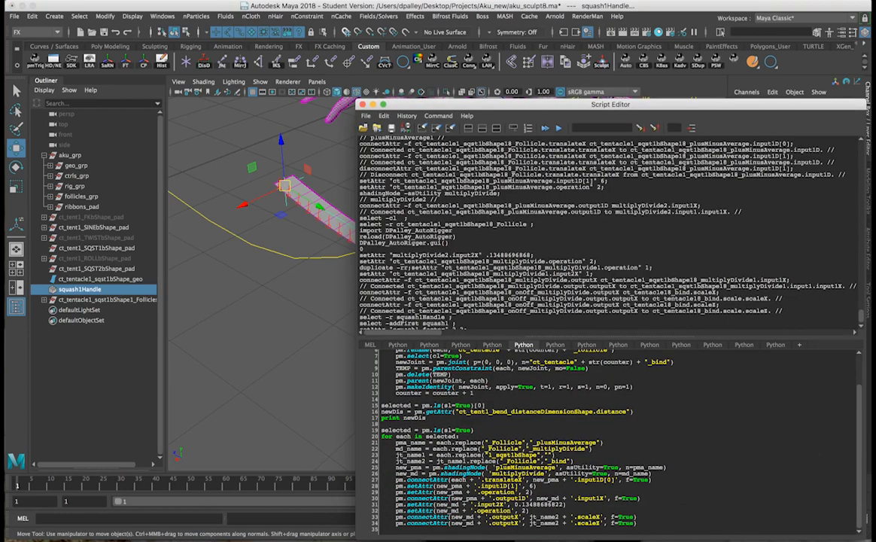
left_click_drag(380, 430, 667, 521)
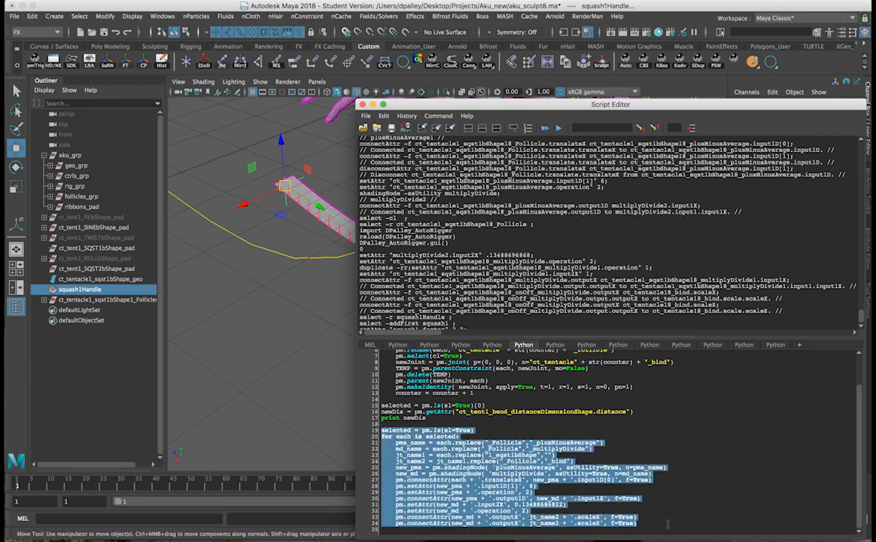
left_click(667, 525)
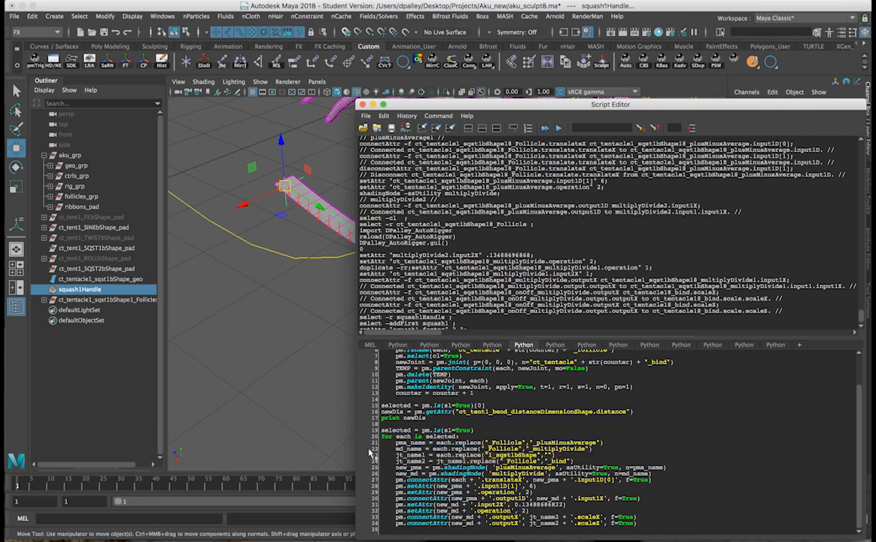
Step: Duplicate the md_name line and edit the copy to oO_name = each.replace("_Follicle","_onOff_multiplyDivide")
left_click_drag(396, 449, 593, 449)
key("ctrl+c")
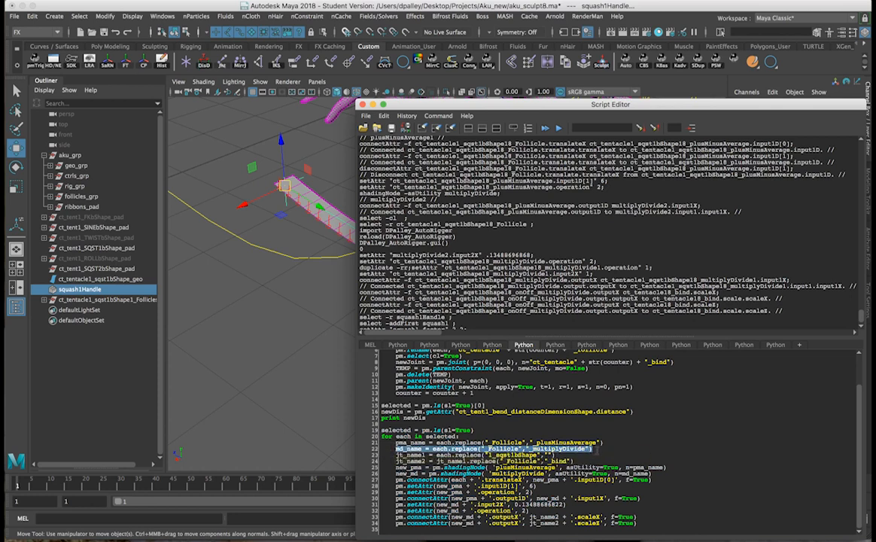
left_click(597, 450)
key("Return")
key("ctrl+v")
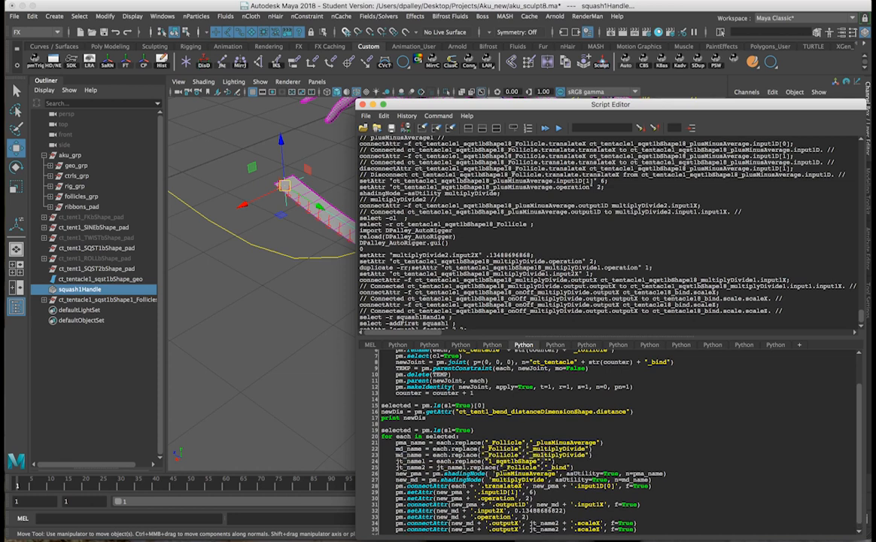
type("onOff_")
left_click_drag(401, 455, 396, 455)
type("oo")
left_click_drag(396, 455, 421, 456)
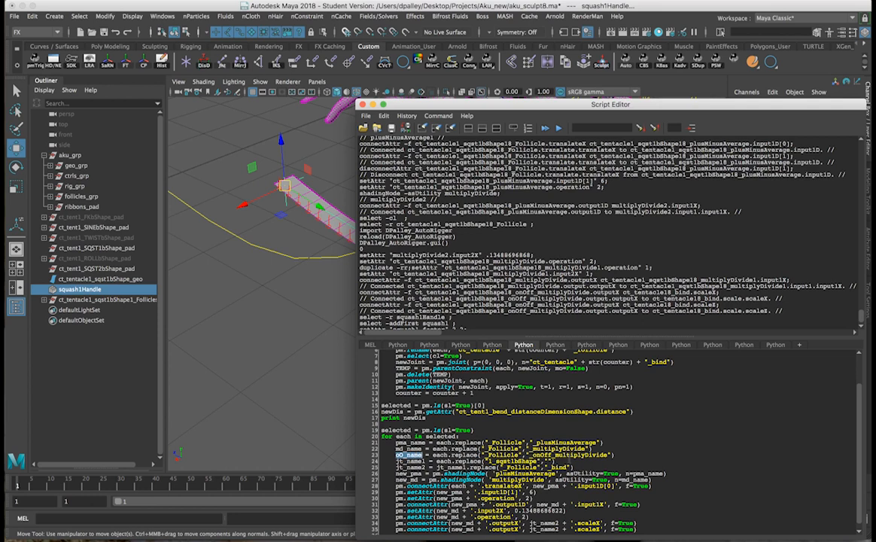
left_click(405, 454)
Step: Duplicate the new_md shadingNode line and edit the copy so oo_md creates a multiplyDivide node with n=oO_name
scroll(404, 455, "down", 1)
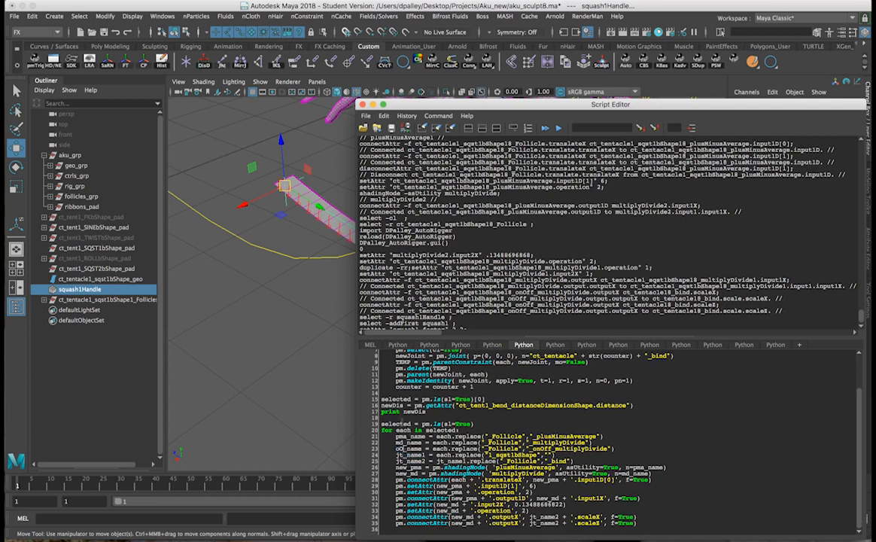
left_click_drag(395, 436, 615, 450)
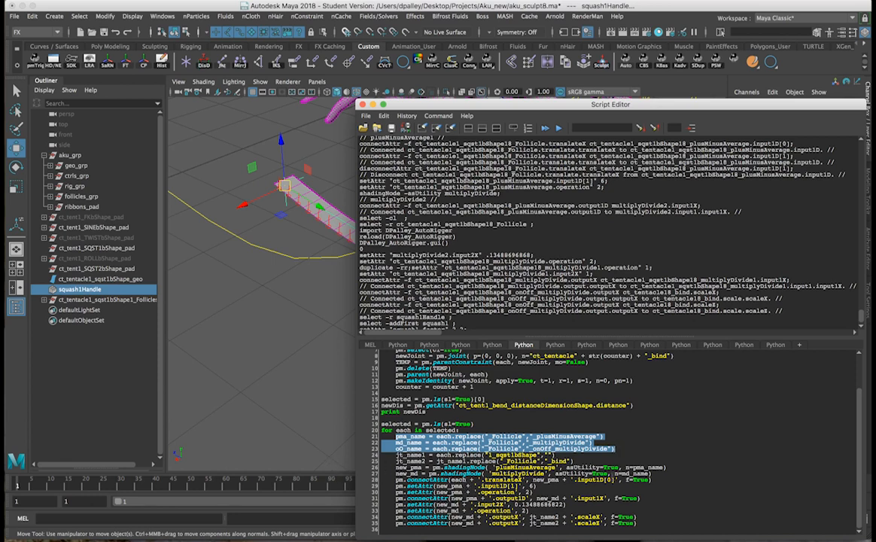
left_click(624, 437)
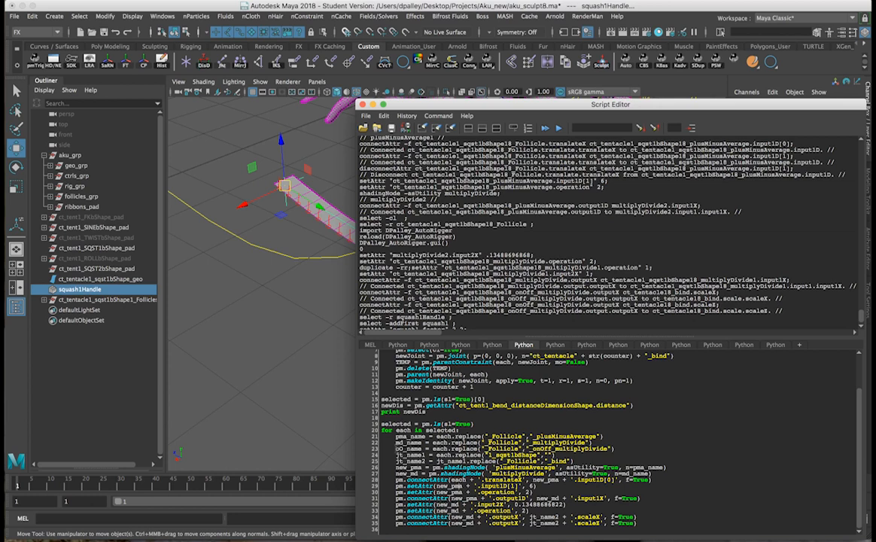
left_click_drag(396, 448, 660, 448)
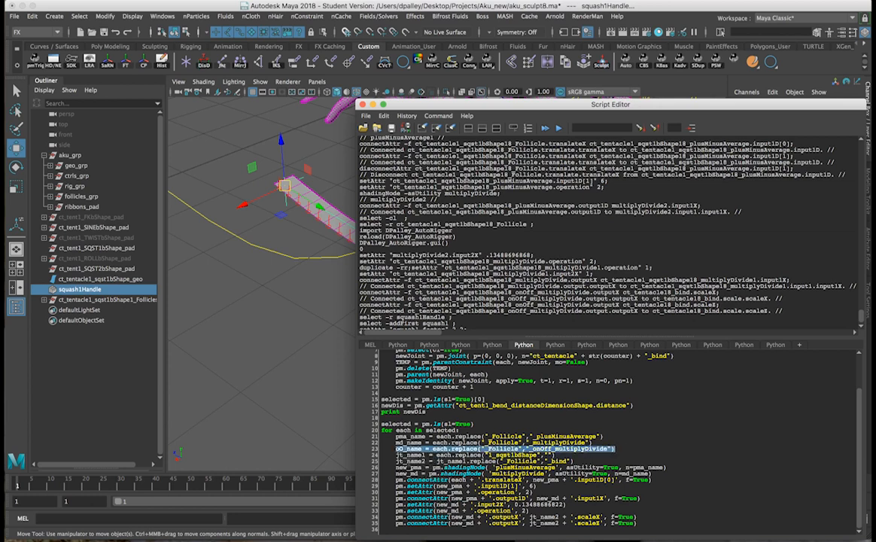
left_click_drag(395, 474, 652, 474)
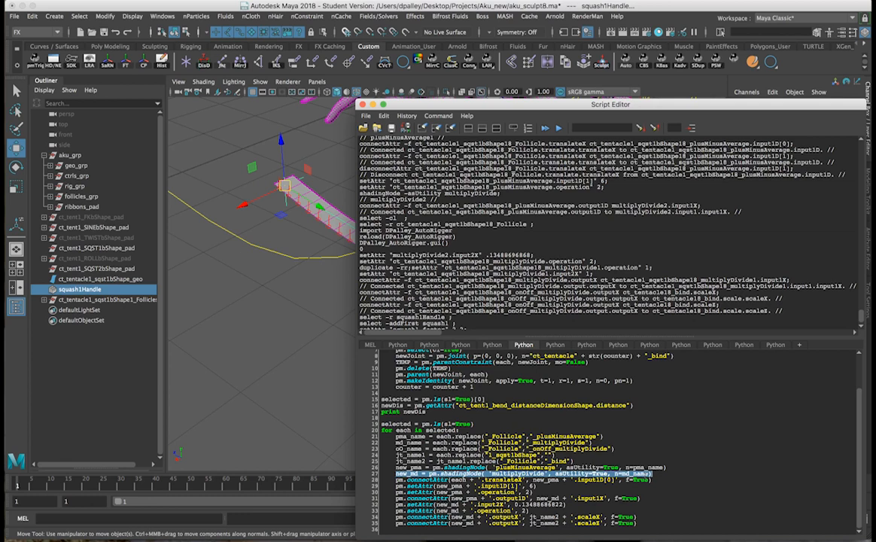
left_click(654, 475)
key("Return")
type("new_md = pm.shadingNode( 'multiplyDivide', asUtility=True, n=md_name)")
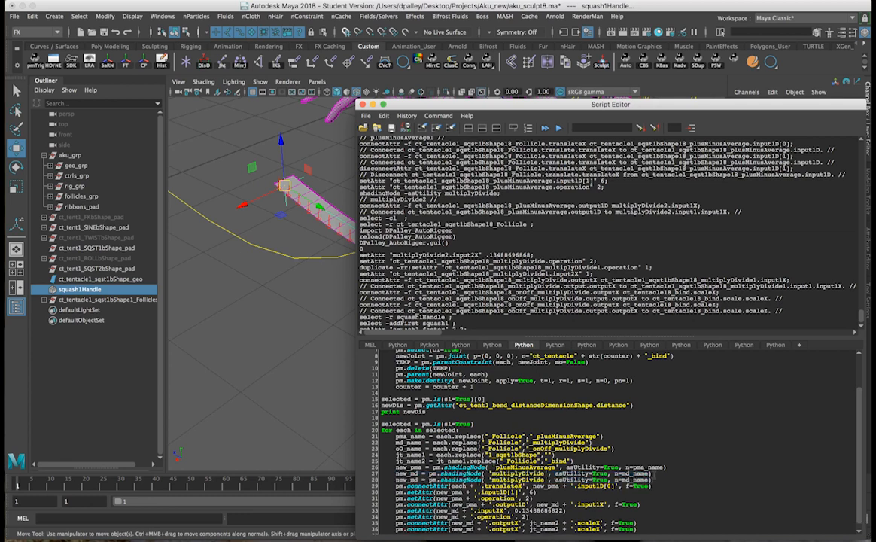
left_click_drag(396, 480, 407, 480)
type("oo")
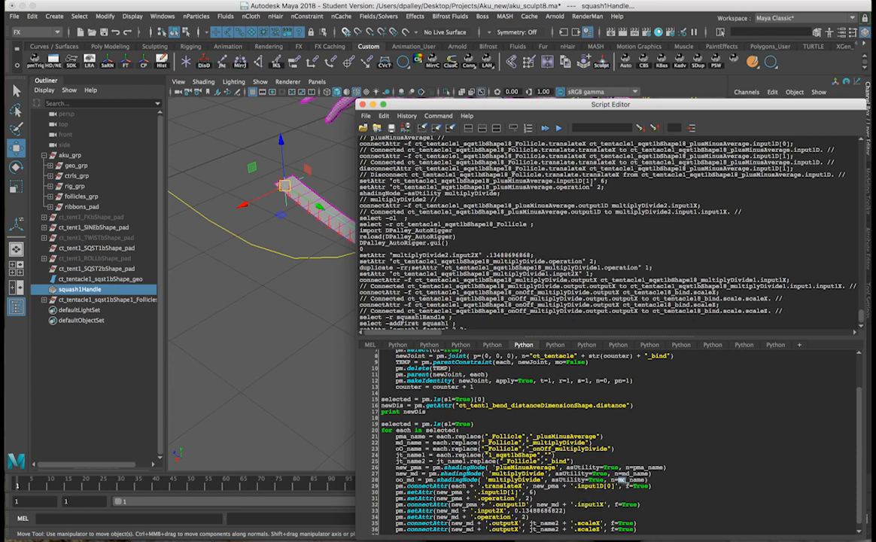
type("oo")
scroll(474, 444, "down", 1)
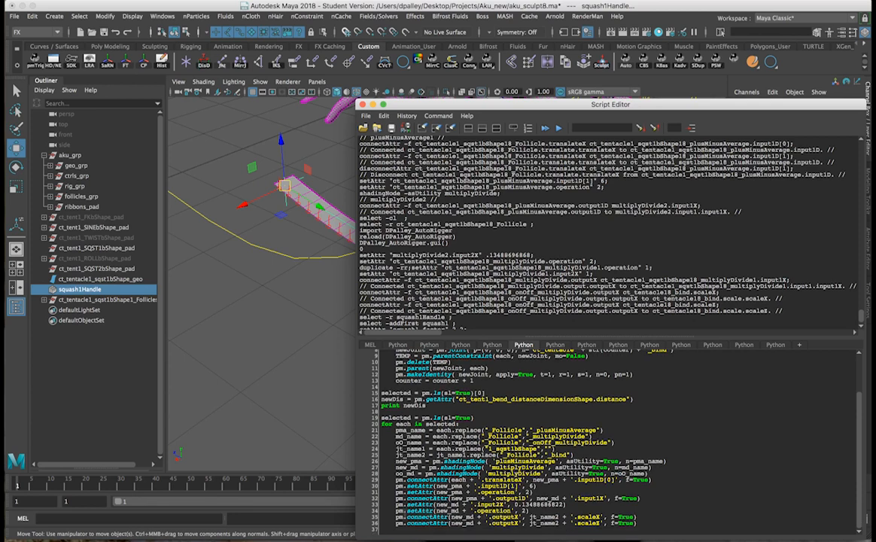
Step: Copy the new_pma to new_md connectAttr line below the last operation setAttr and change its source attribute to '.outputX'
left_click_drag(397, 498, 640, 499)
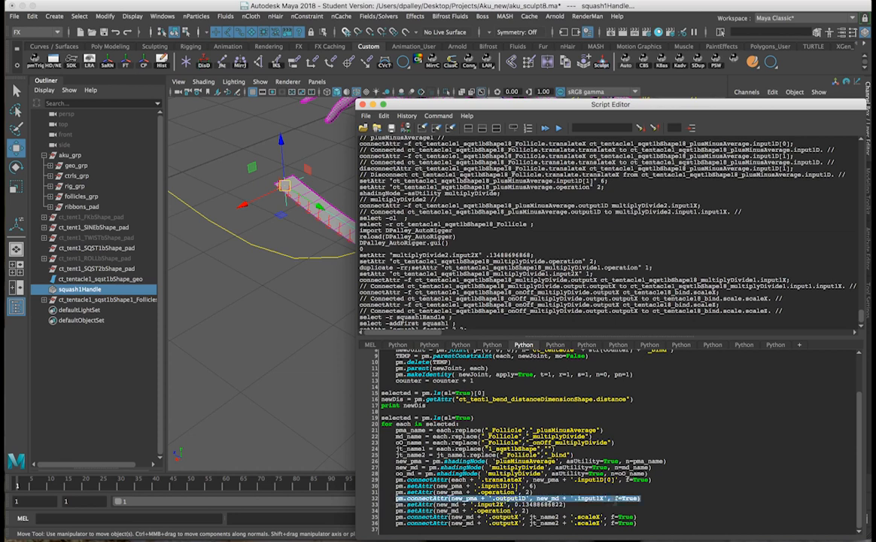
left_click(555, 511)
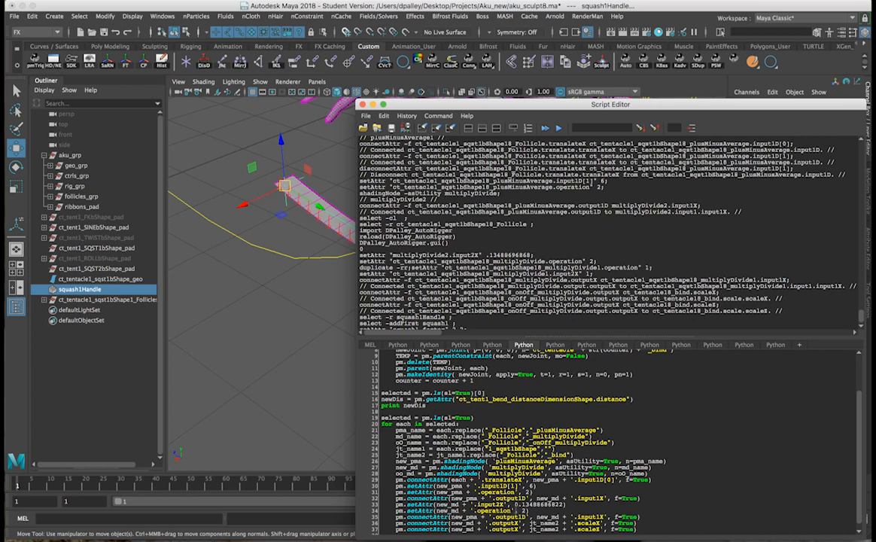
key("Return")
type("pm.connectAttr(new_pma + '.outputD', new_md + '.input1X', f=True)")
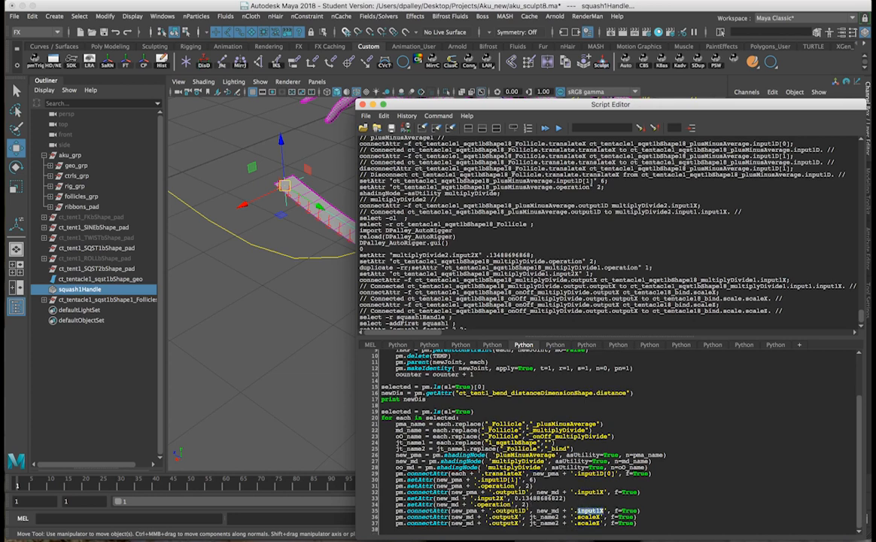
double_click(504, 511)
type("input1X")
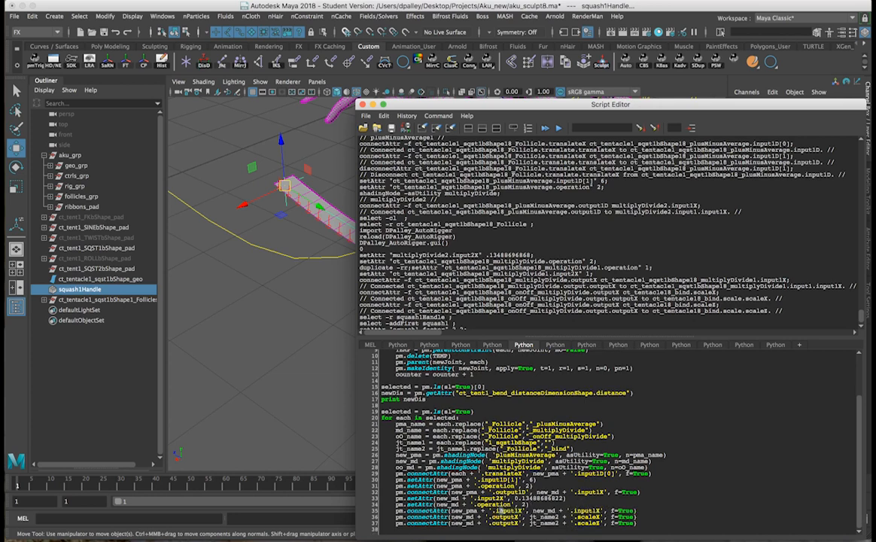
double_click(500, 510)
type("outputX")
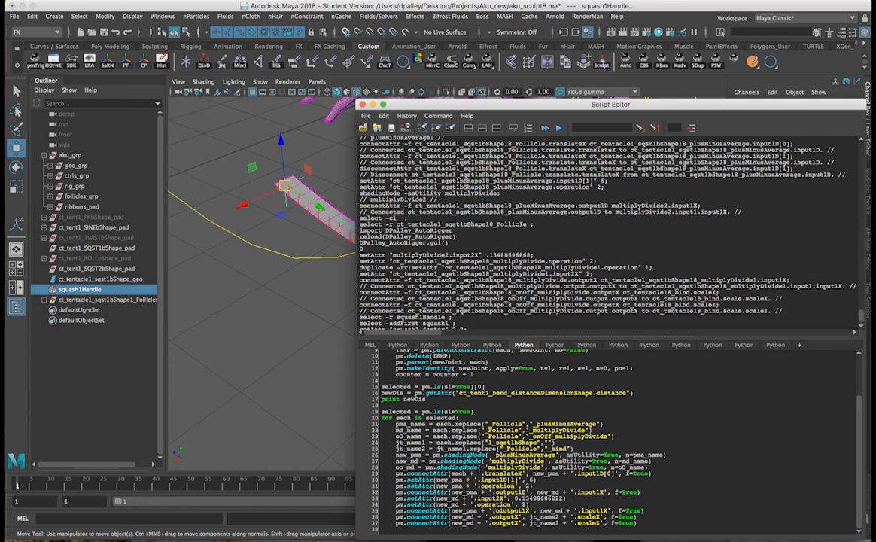
left_click(503, 510)
key("BackSpace")
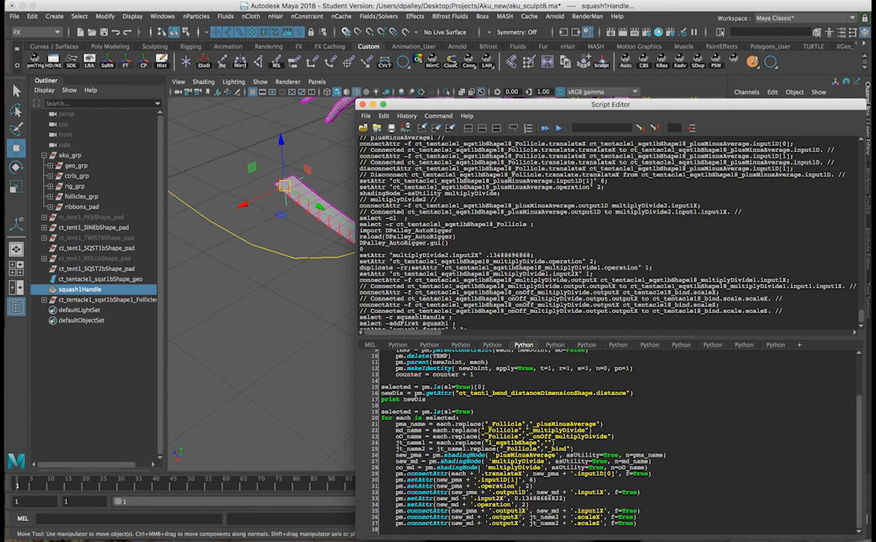
key("BackSpace")
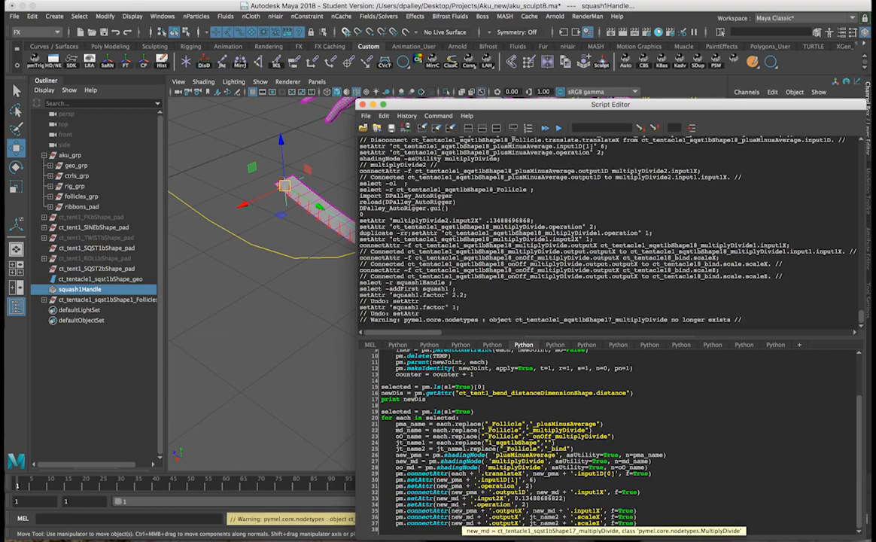
Step: Make the copied connectAttr line connect new_md's '.outputX' to oo_md's '.input1X'
double_click(464, 511)
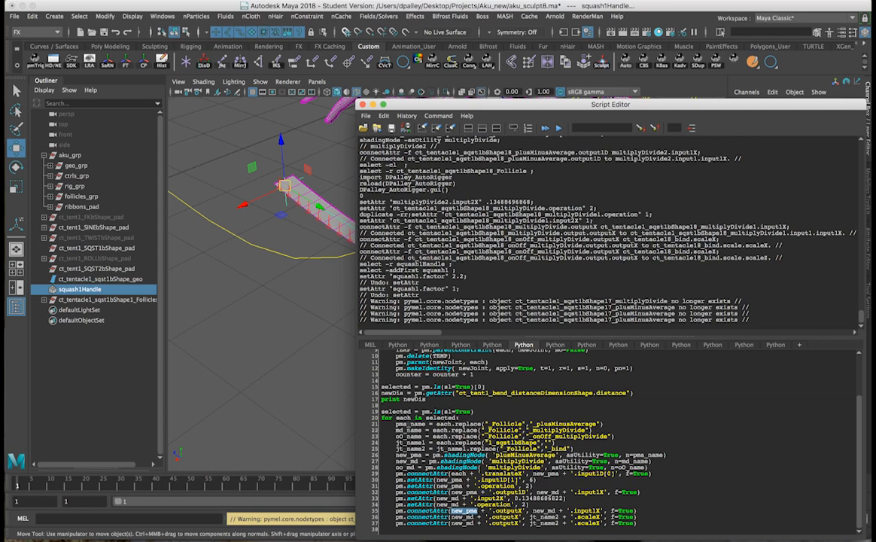
double_click(409, 430)
double_click(407, 461)
key("super+c")
double_click(464, 510)
key("super+v")
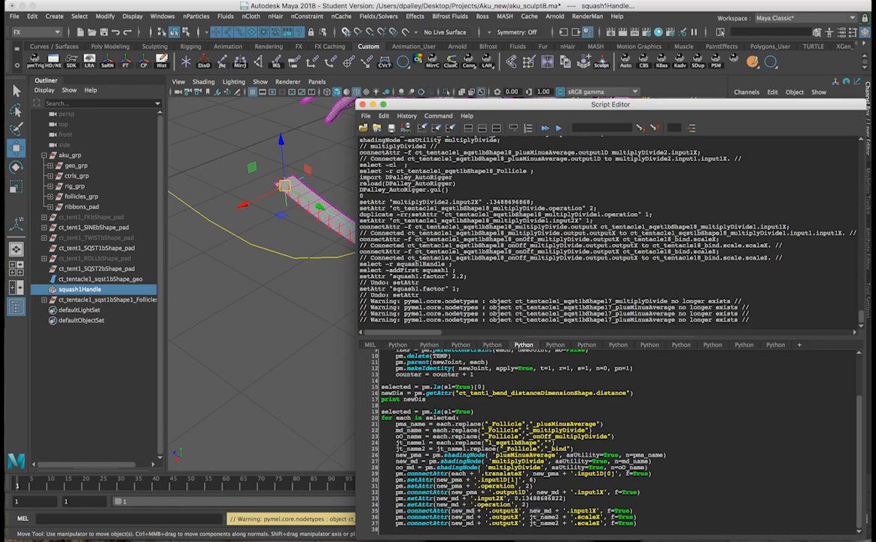
double_click(536, 510)
type("oo")
double_click(537, 511)
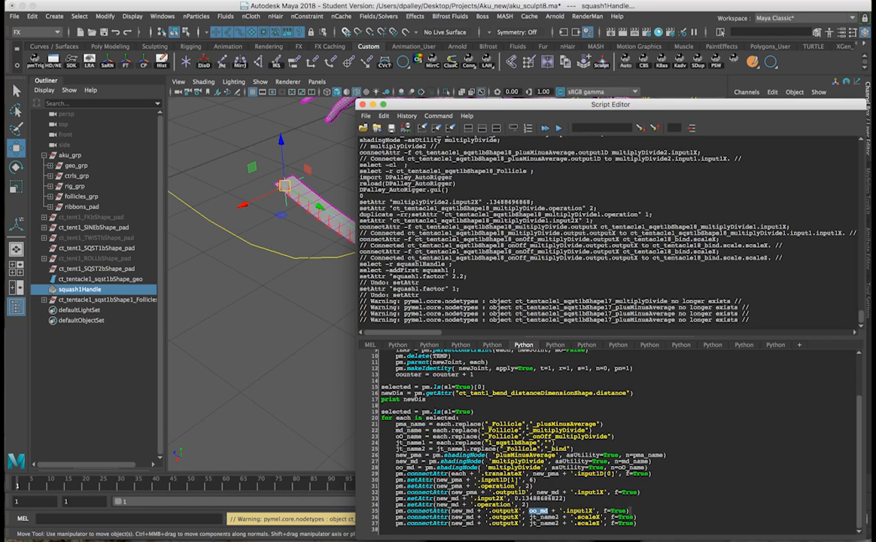
left_click(635, 510)
left_click_drag(635, 510, 360, 511)
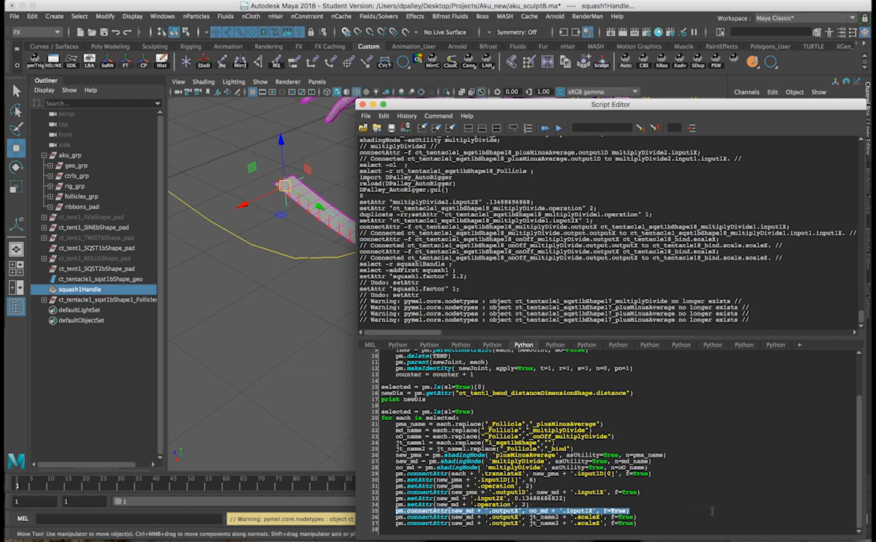
left_click(651, 513)
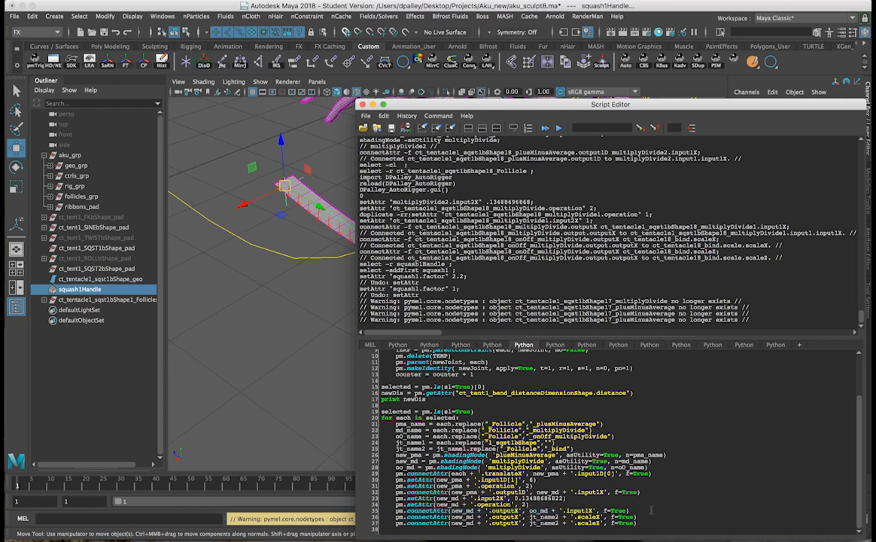
key("Return")
type("pm.connectAttr(new_md + '.outputX', oo_md + '.input1X', f=True)")
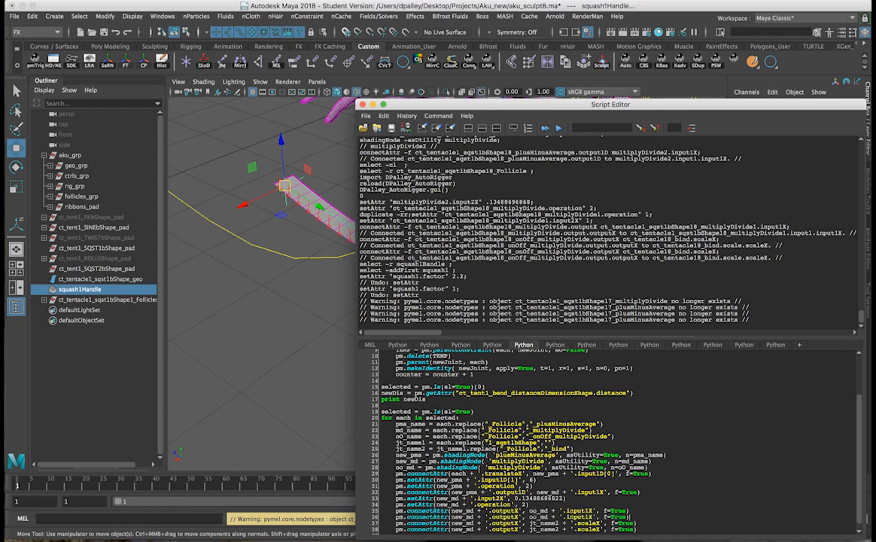
double_click(537, 511)
key("super+c")
double_click(460, 517)
key("super+v")
key("super+z")
key("super+z")
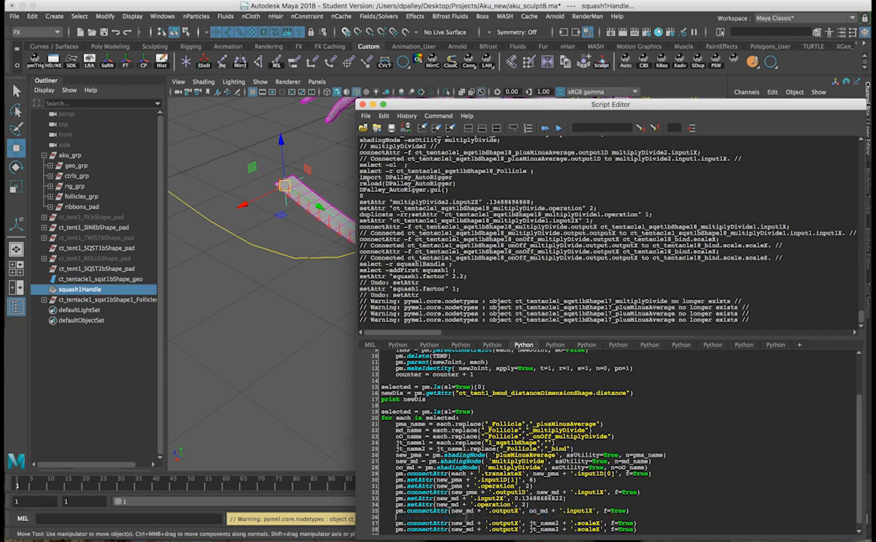
key("BackSpace")
Step: Replace new_md with oo_md as the source node in both connectAttr lines that drive jt_name2's scale
double_click(467, 518)
key("super+v")
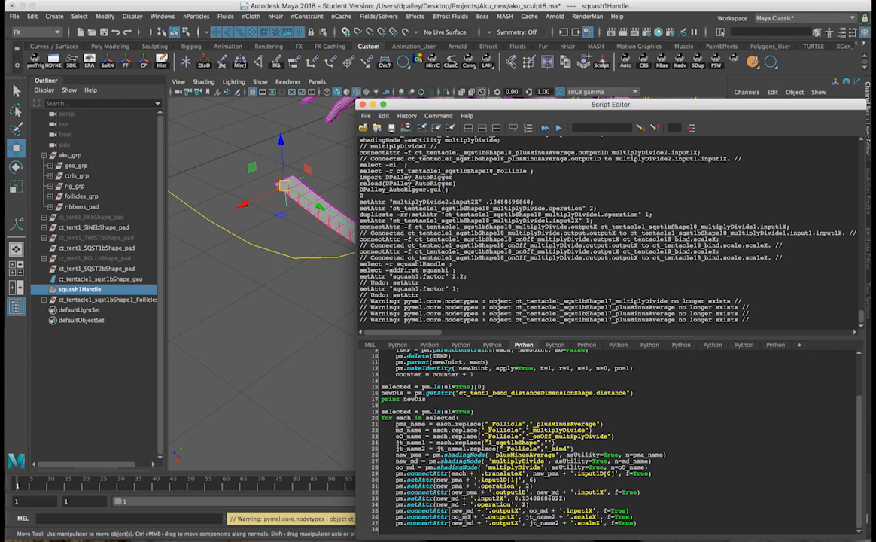
double_click(461, 523)
key("super+v")
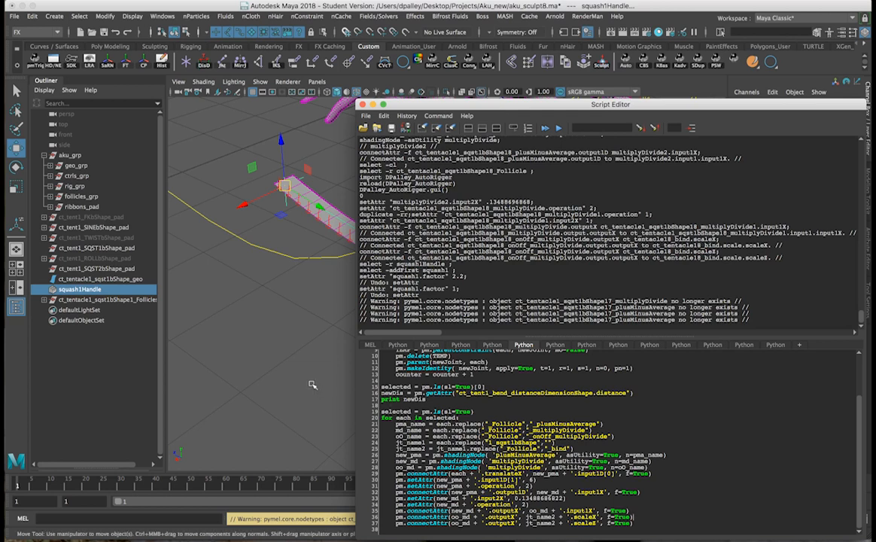
Step: Deselect everything in the scene, save the Maya file, and return to the loop script
left_click(283, 347)
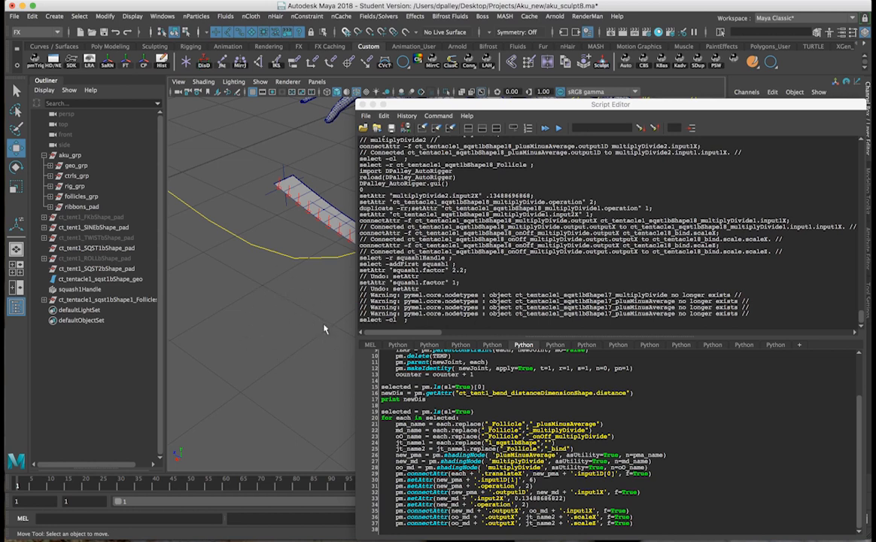
key("super+s")
left_click(387, 288)
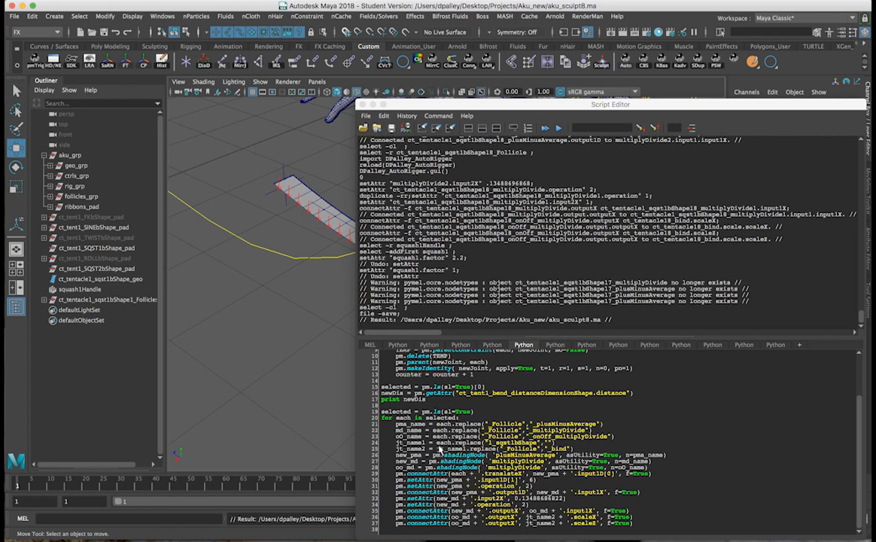
left_click(383, 416)
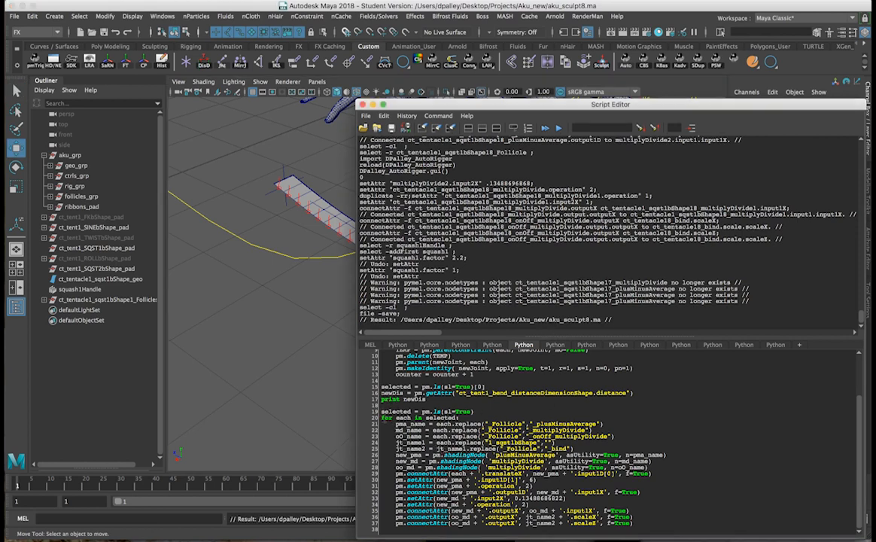
Step: Expand the ct_tentacle1_sqst1bShape1 follicle group in the Outliner and select its first follicle
left_click(45, 300)
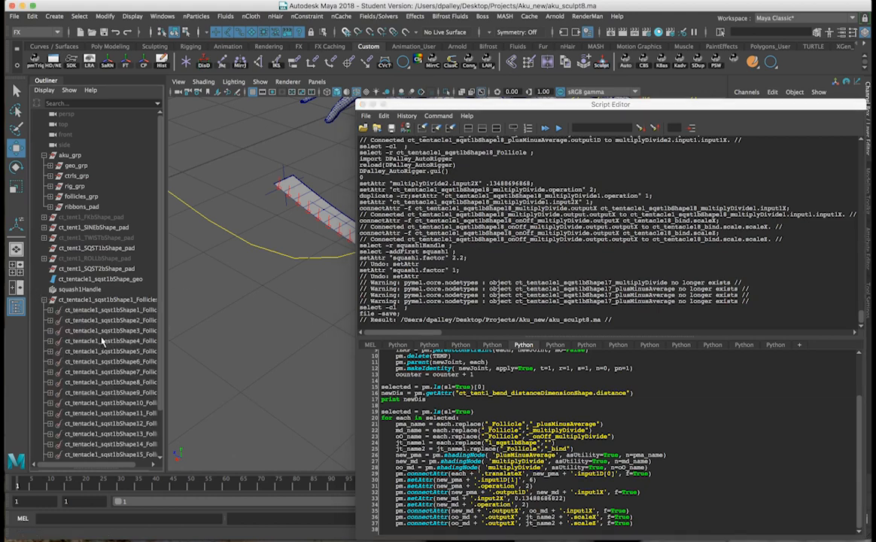
left_click(96, 310)
scroll(105, 392, "down", 2)
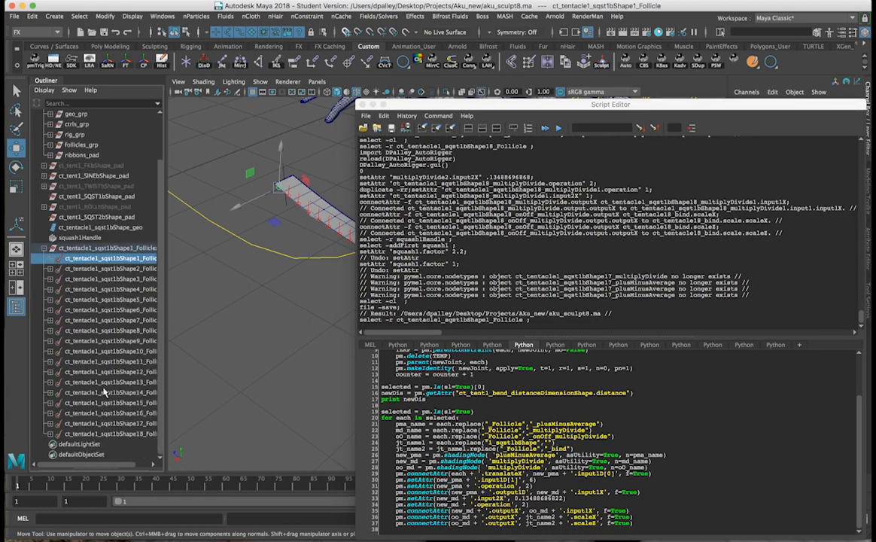
left_click(124, 436, "shift")
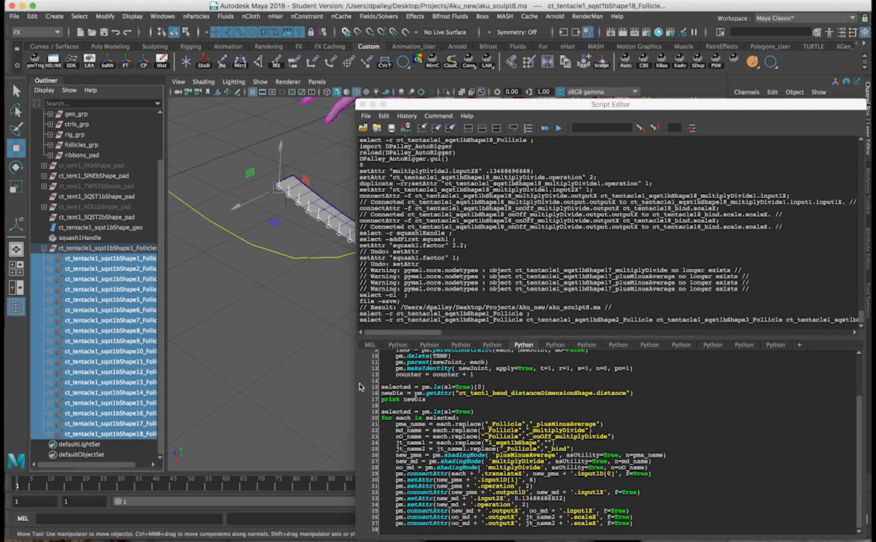
left_click(255, 405)
left_click(147, 424)
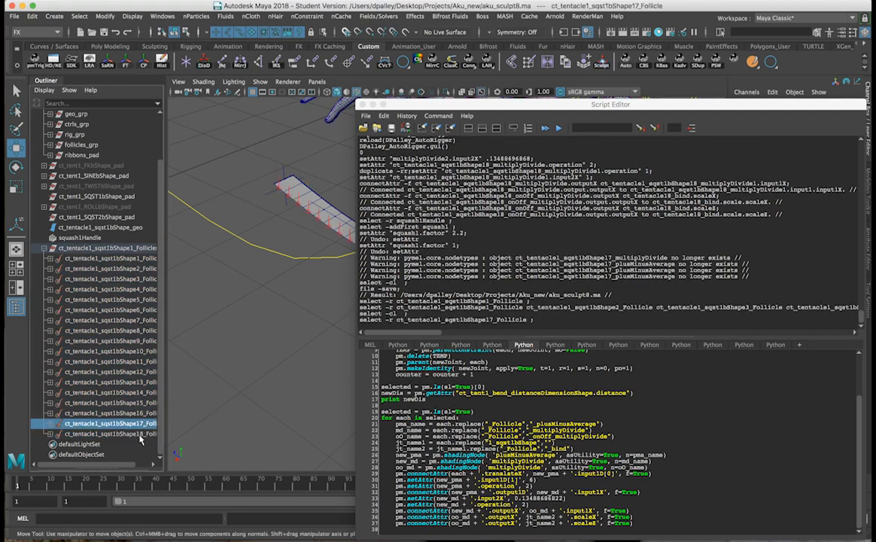
left_click(132, 260, "shift")
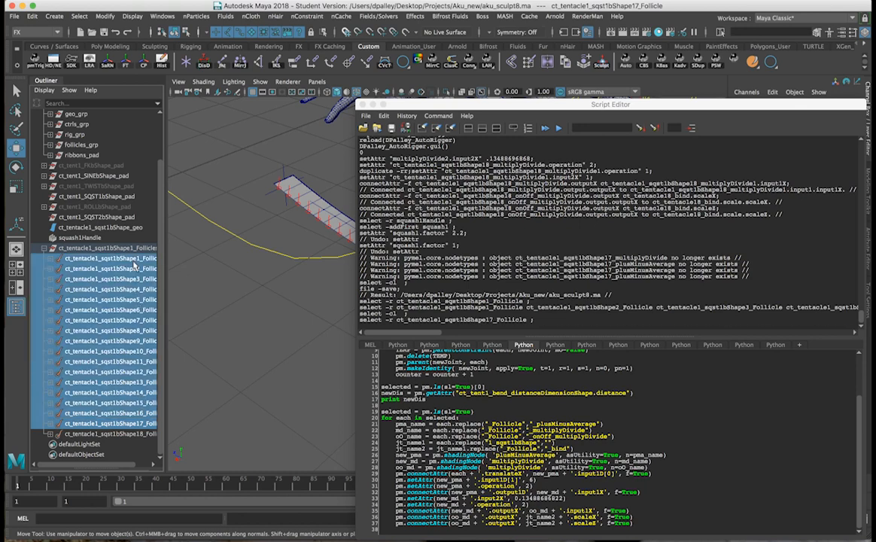
left_click_drag(316, 265, 589, 254)
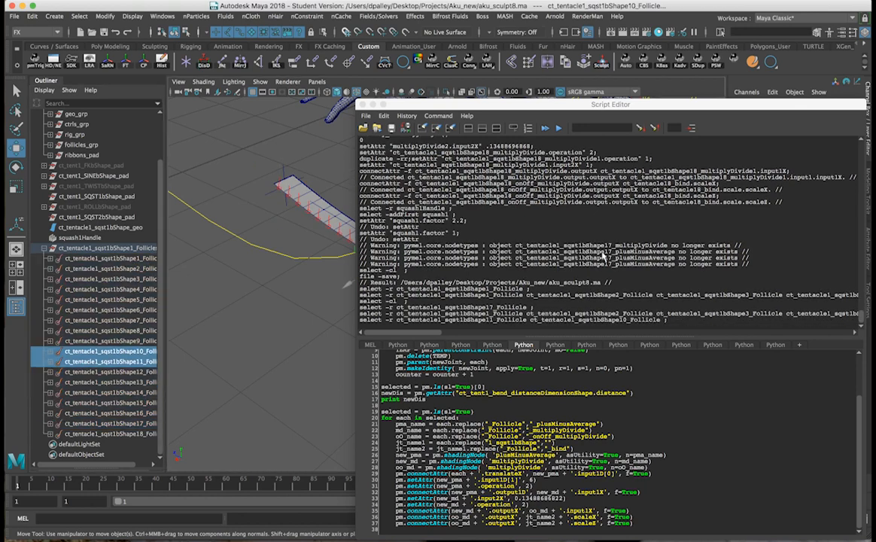
left_click(264, 289)
left_click(114, 258)
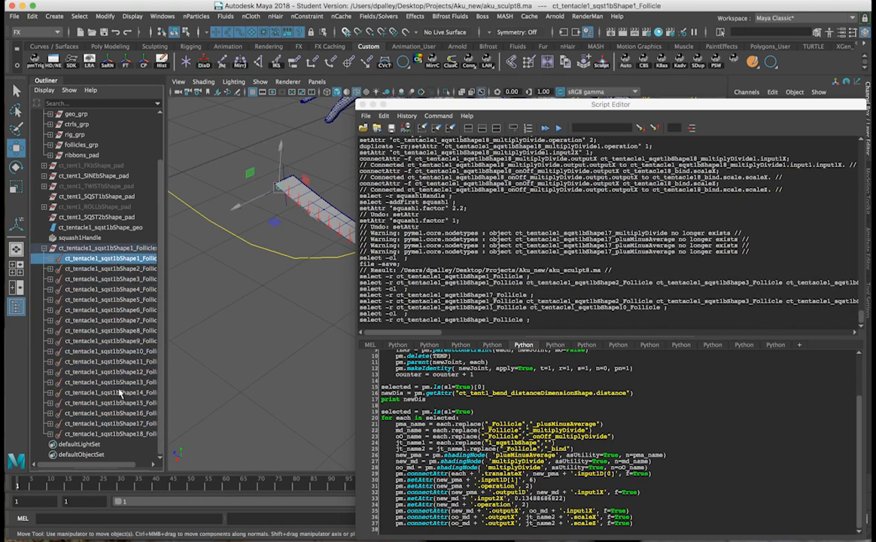
left_click(122, 426, "shift")
left_click(308, 380)
left_click_drag(318, 346, 252, 318)
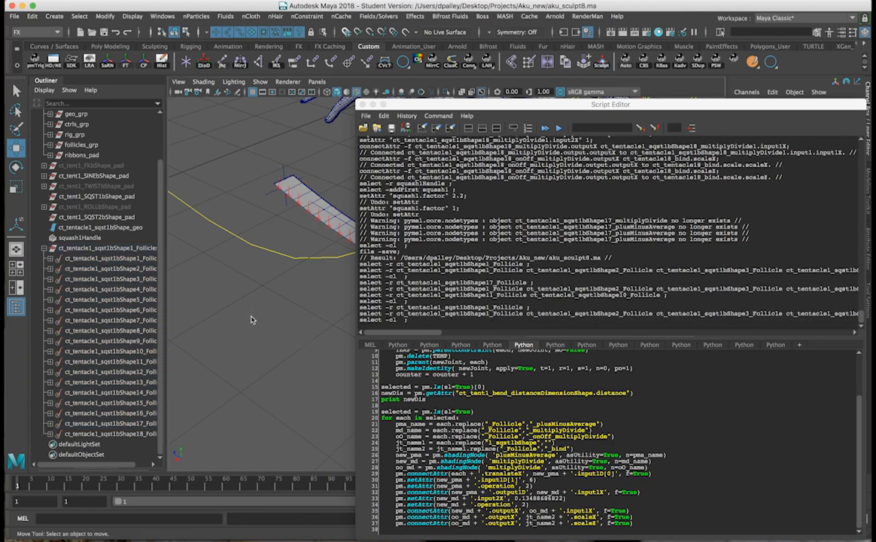
Step: Select sqst1bShape follicles 1 through 17 and execute the follicle loop script from its selected = pm.ls(sl=True) line to the last connectAttr
left_click(117, 259)
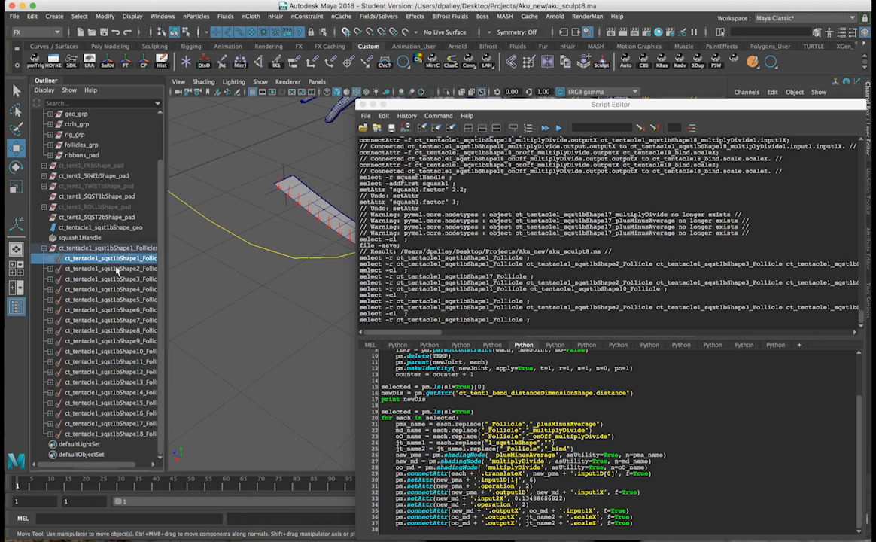
left_click(118, 424, "shift")
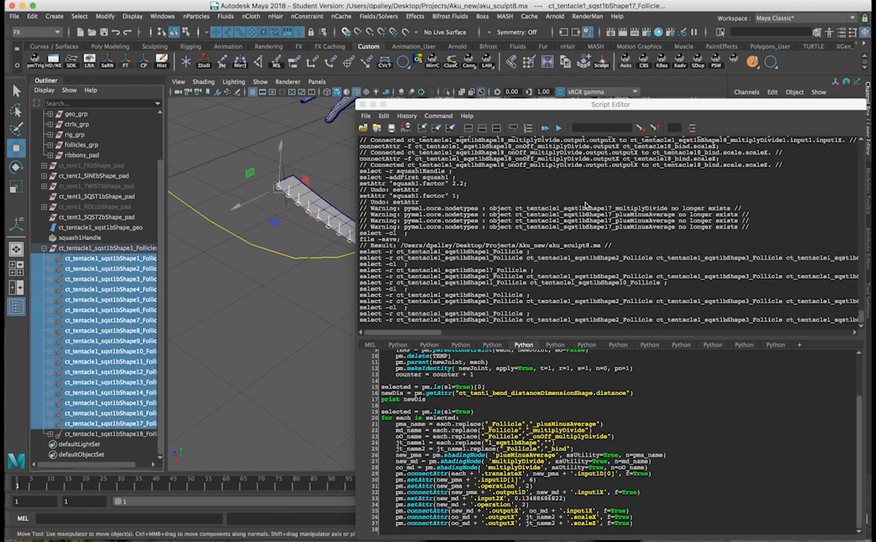
left_click_drag(382, 413, 670, 524)
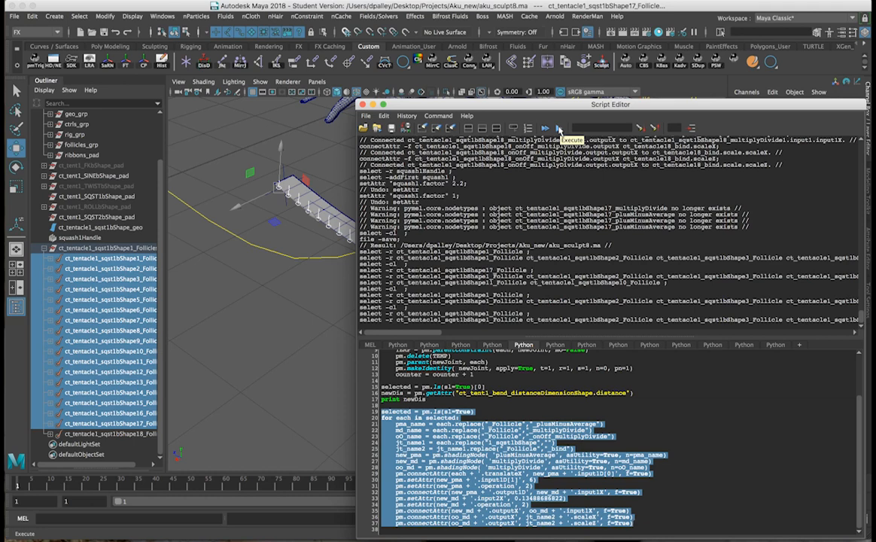
left_click(559, 130)
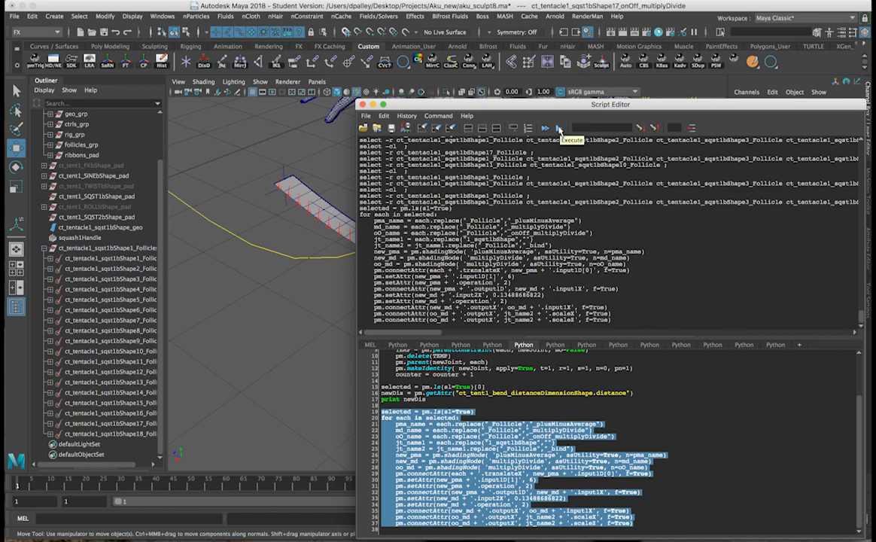
Step: Uncover the viewport, try a Factor of -1.6 on the squash ribbon's squash1 deformer, and undo the change
left_click_drag(558, 106, 503, 410)
left_click_drag(562, 286, 454, 282, "alt")
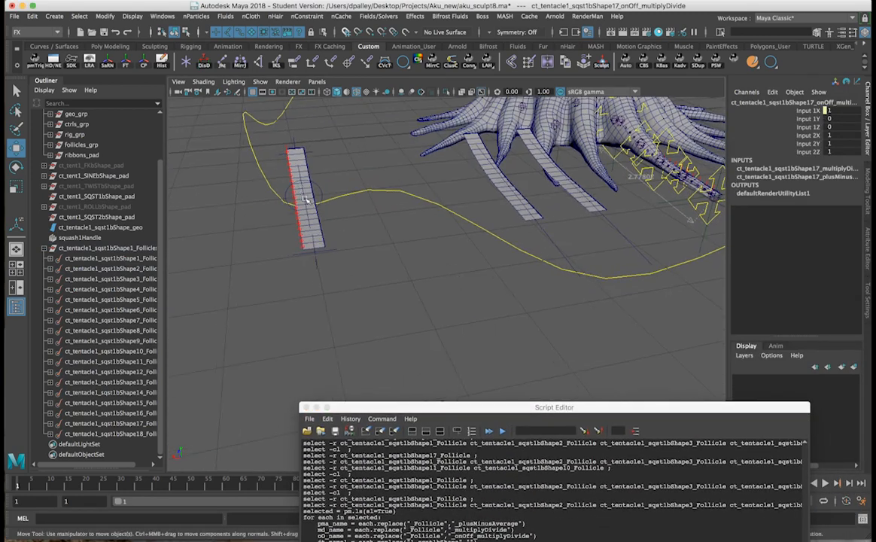
left_click(289, 172)
left_click(758, 218)
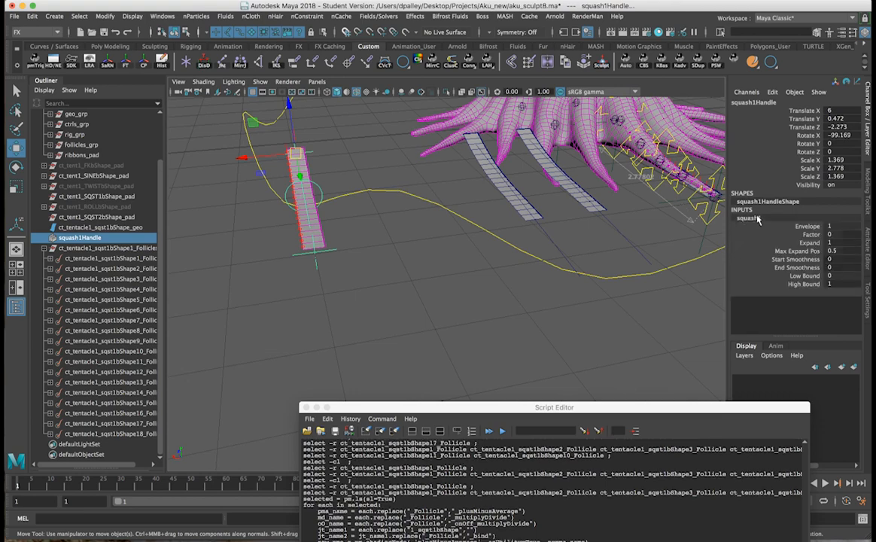
left_click(811, 235)
middle_click_drag(532, 222, 572, 253)
left_click_drag(445, 239, 487, 227, "alt")
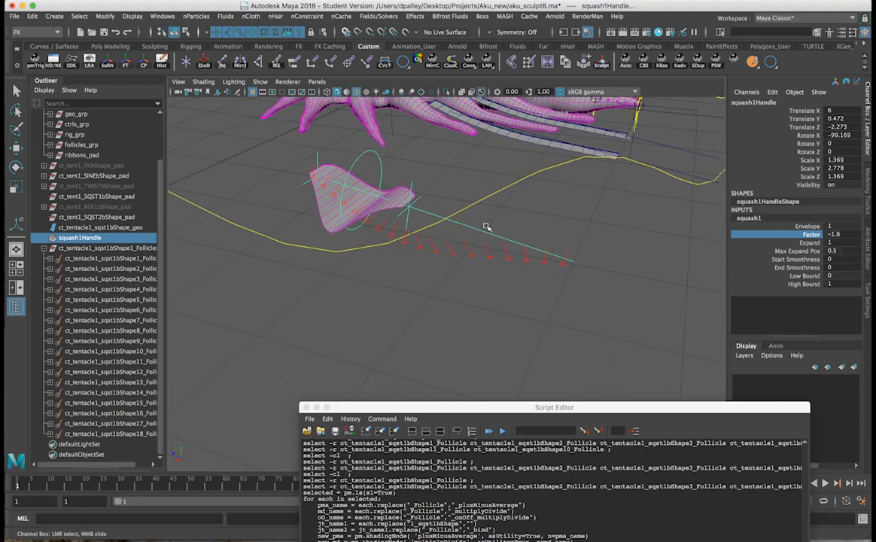
key("z")
Step: Try a squash1 Factor of -1.9, select the tenth follicle to inspect it, and undo both
middle_click_drag(488, 227, 488, 228)
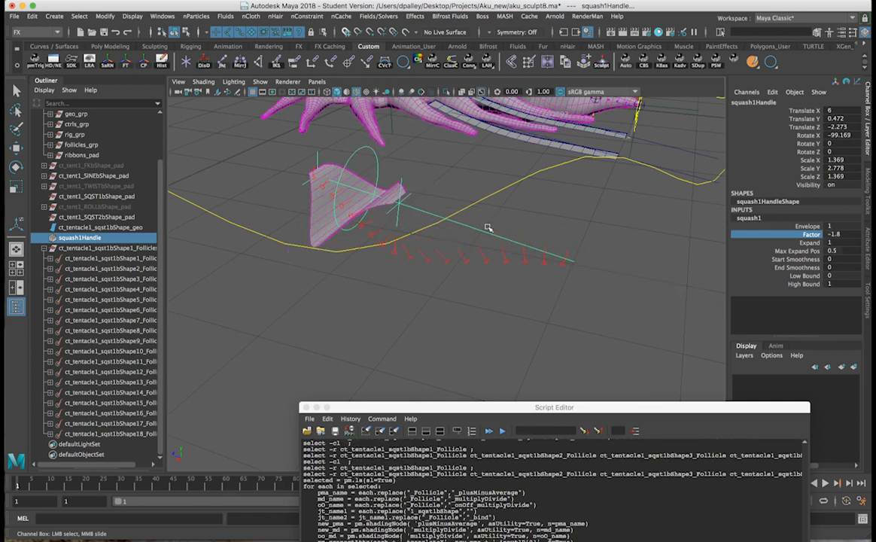
left_click(411, 259)
left_click_drag(456, 225, 452, 222, "alt")
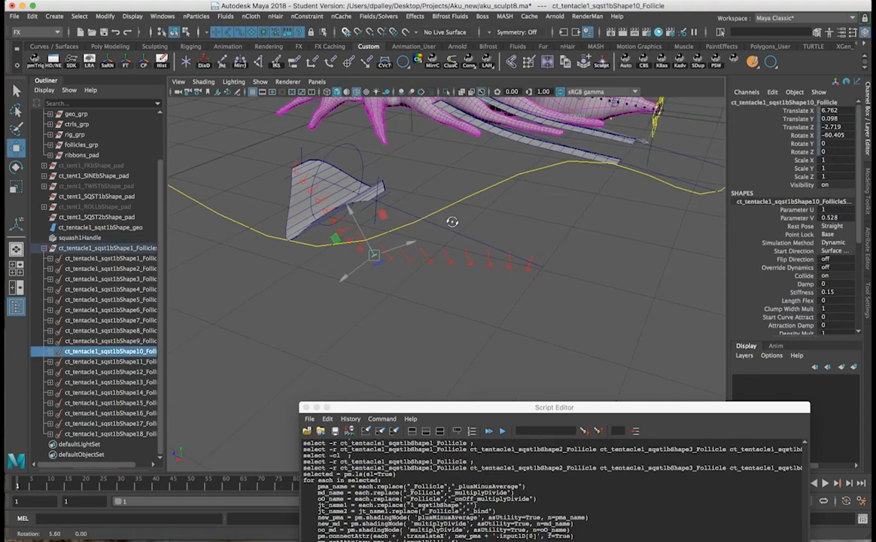
key("super+z")
key("super+z")
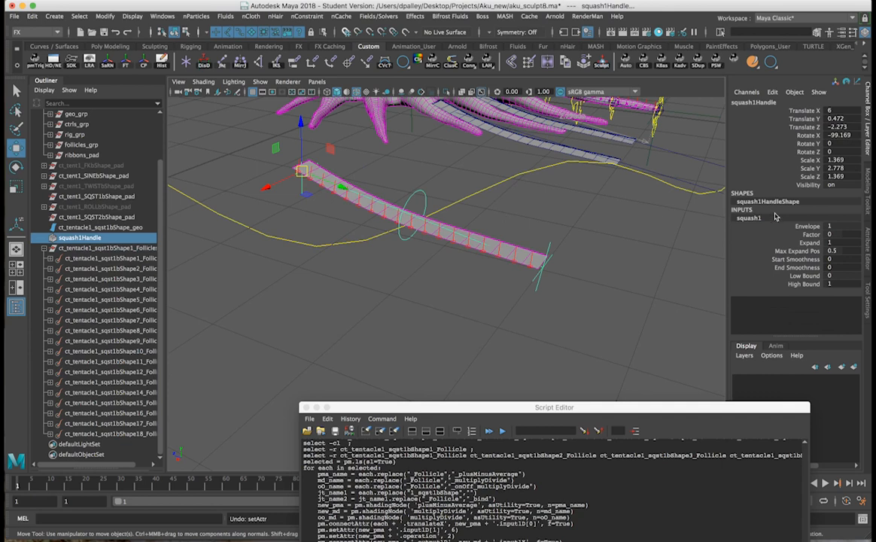
Step: Try squash1 Factor values of -2.3, -0.9 and -0.8 on the ribbon, undoing each one
left_click(811, 234)
middle_click_drag(689, 245, 648, 246)
left_click_drag(593, 226, 560, 252, "alt")
key("ctrl+z")
mouse_move(557, 252)
middle_mouse_down()
mouse_move(572, 253)
mouse_move(527, 255)
mouse_move(572, 254)
mouse_move(539, 255)
mouse_move(560, 257)
mouse_move(550, 256)
middle_mouse_up()
key("ctrl+z")
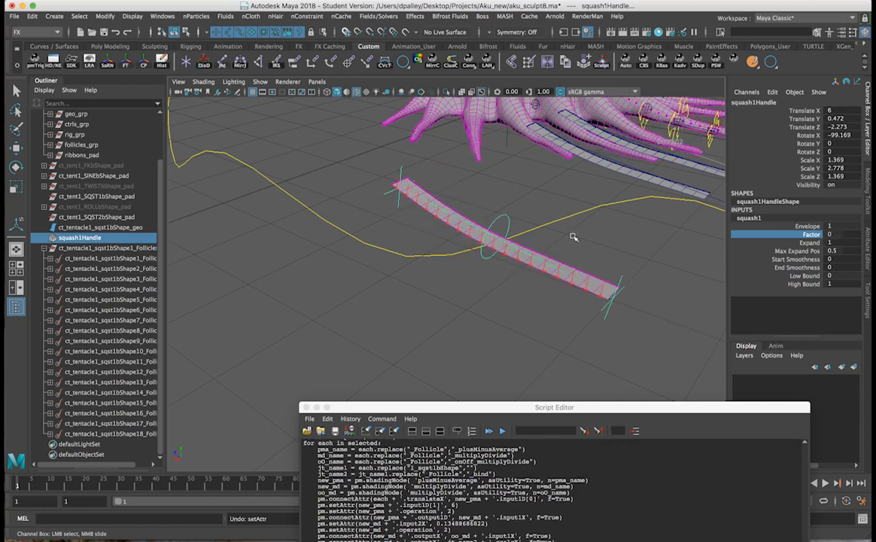
mouse_move(577, 239)
left_mouse_down("alt")
mouse_move(557, 238)
mouse_move(583, 246)
left_mouse_up("alt")
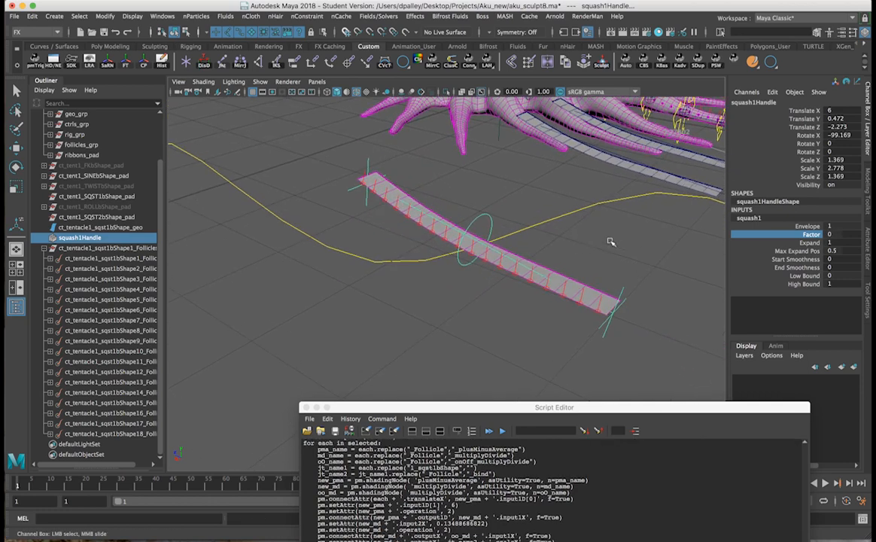
mouse_move(622, 242)
middle_mouse_down()
mouse_move(639, 243)
mouse_move(603, 244)
mouse_move(629, 245)
mouse_move(610, 246)
middle_mouse_up()
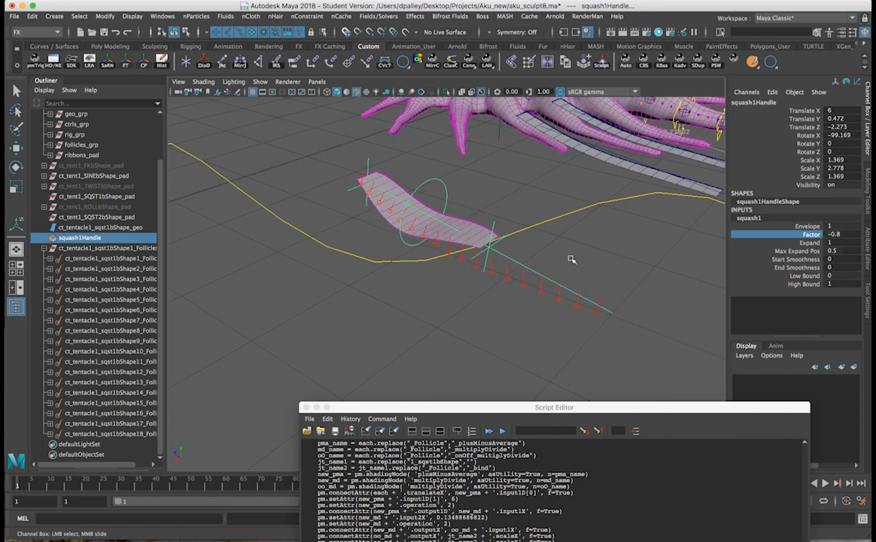
key("super+z")
Step: Inspect follicle 17, reselect the squash handle, and try one more squash1 Factor change, undoing it
left_click(582, 309)
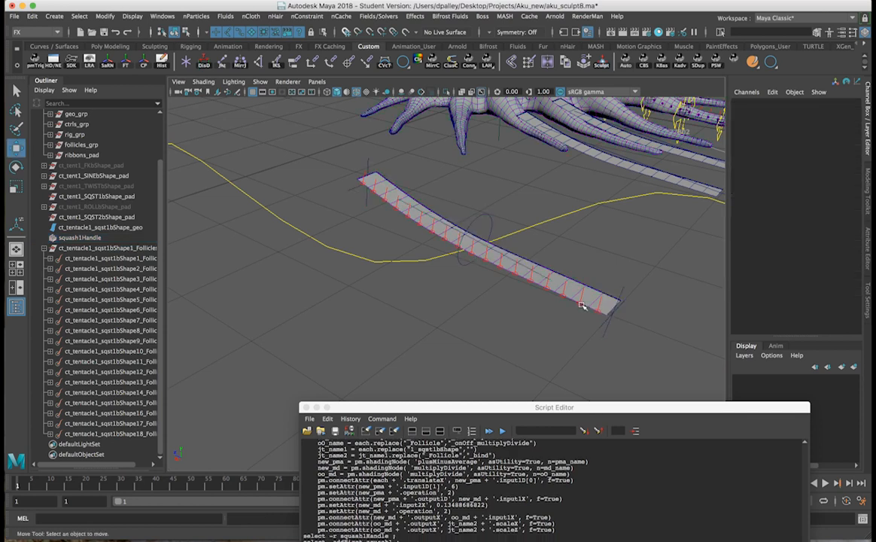
key("w")
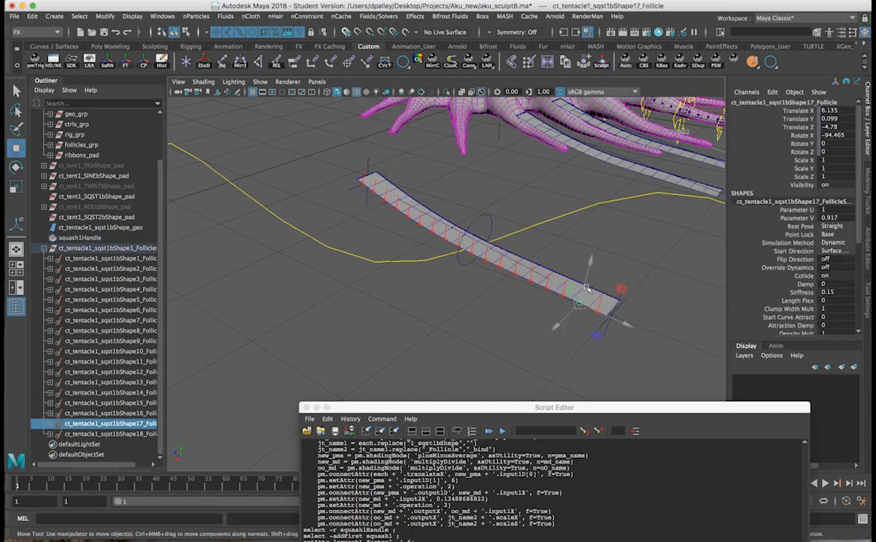
left_click(490, 216)
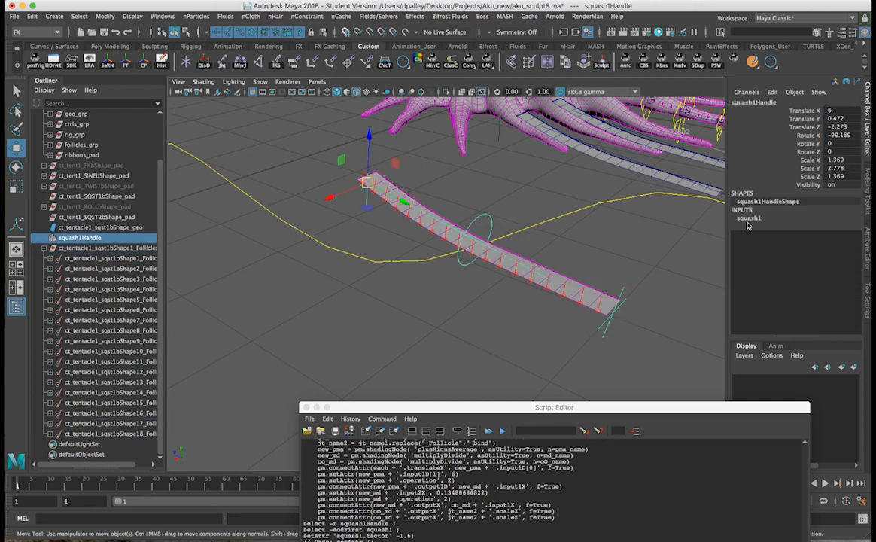
left_click(748, 222)
left_click(787, 242)
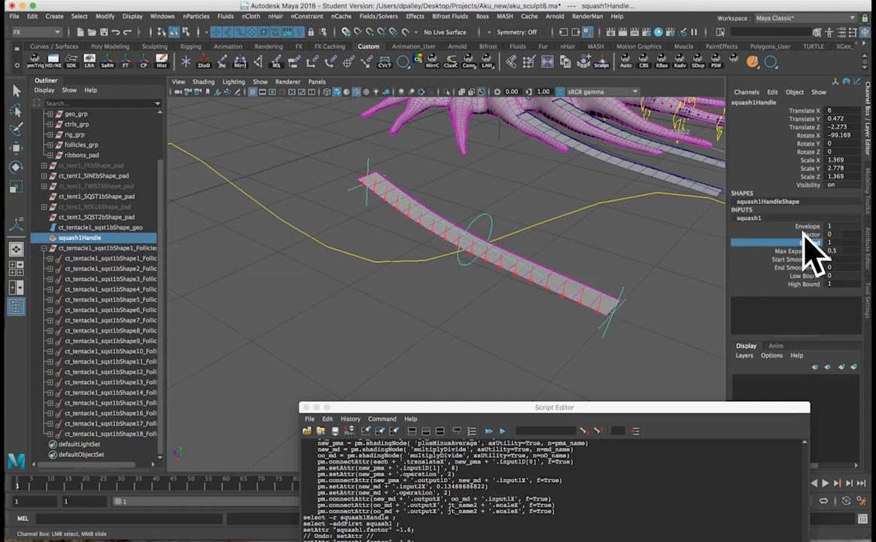
left_click(802, 232)
mouse_move(587, 235)
middle_mouse_down()
mouse_move(579, 236)
mouse_move(592, 240)
mouse_move(585, 239)
middle_mouse_up()
key("z")
Step: Try moving the ct_tent1_End_icon control at the tentacle tip and undo the move
middle_click_drag(581, 198, 493, 270, "alt")
left_click_drag(587, 252, 488, 268, "alt")
right_click_drag(488, 268, 608, 254, "alt")
key("w")
left_click(620, 224)
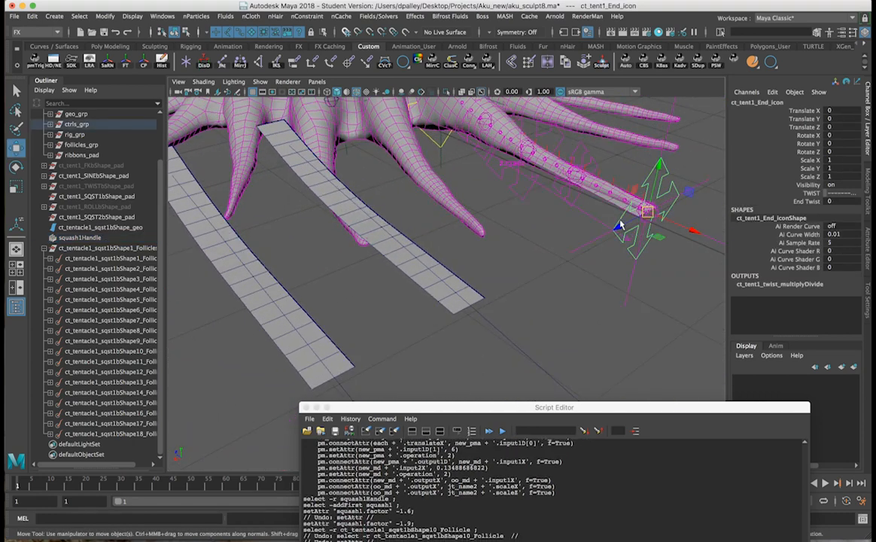
left_click_drag(641, 213, 585, 216)
key("z")
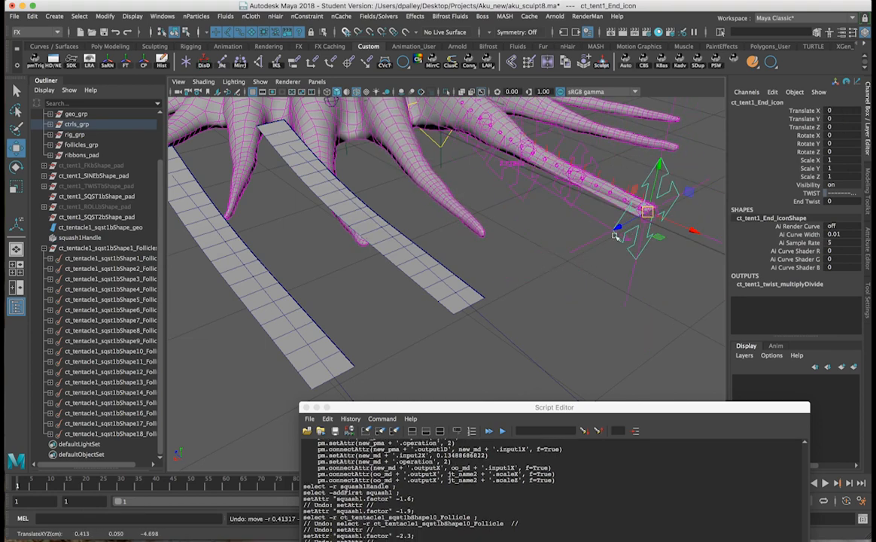
Step: Collapse the follicle group, rename the ribbon's squash handle as ct_tent1_allSquash_squashHandle, and deselect it
right_click_drag(561, 313, 476, 313, "alt")
middle_click_drag(475, 313, 565, 281, "alt")
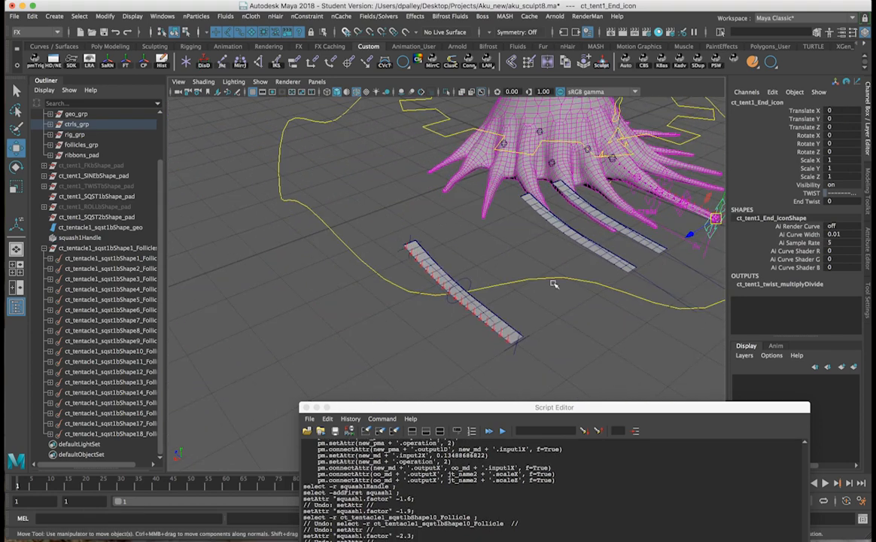
left_click_drag(566, 282, 512, 278, "alt")
left_click_drag(450, 294, 484, 308, "alt")
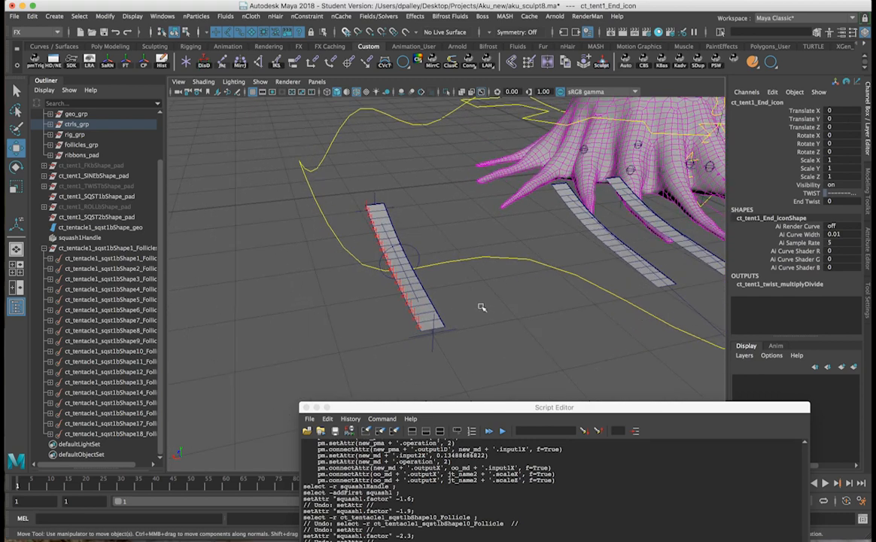
left_click(380, 223)
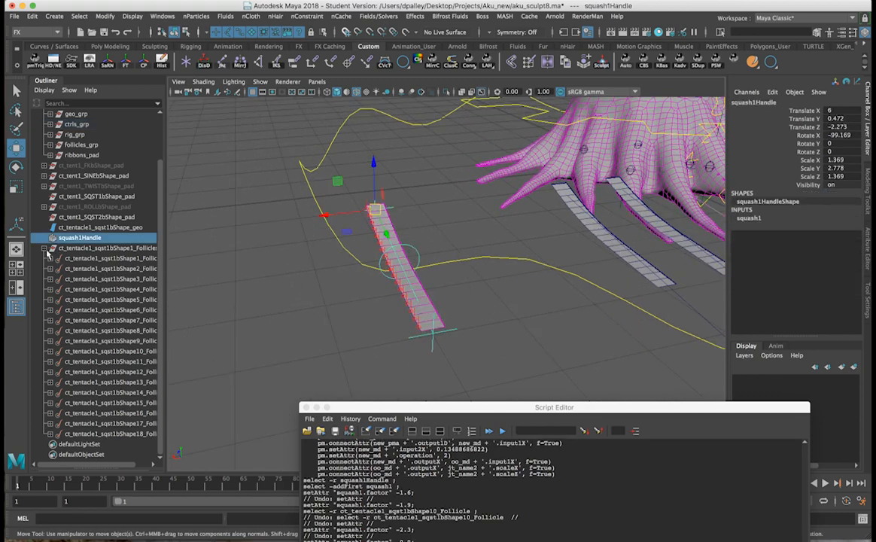
left_click(44, 249)
double_click(81, 290)
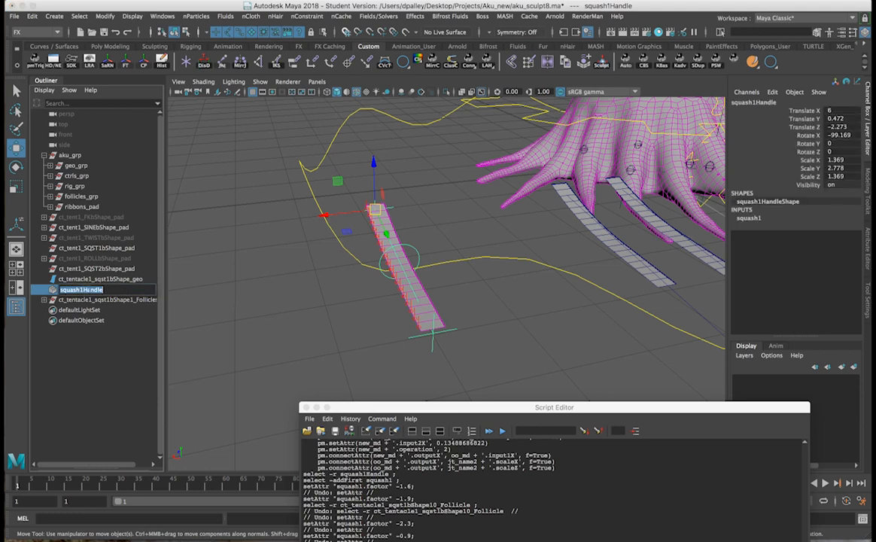
left_click(83, 290)
type("ct_tent1_")
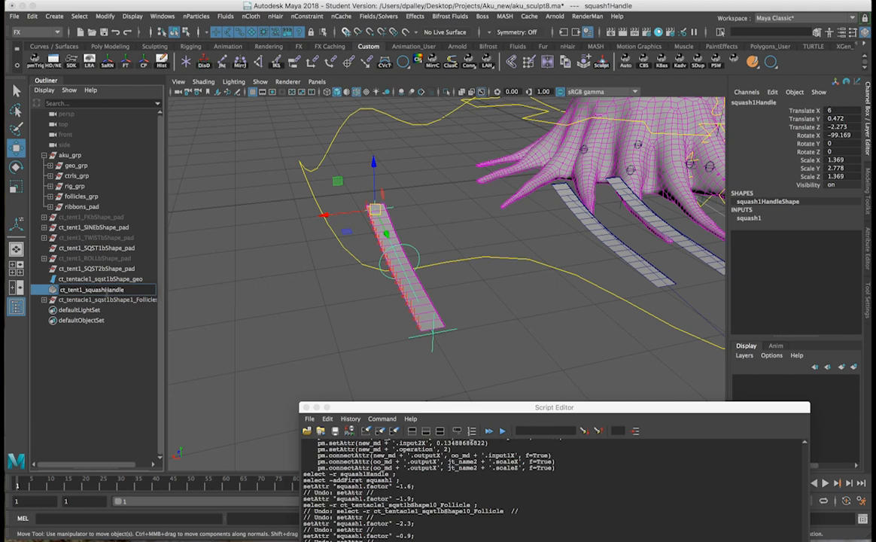
type("allSquash_")
key("Return")
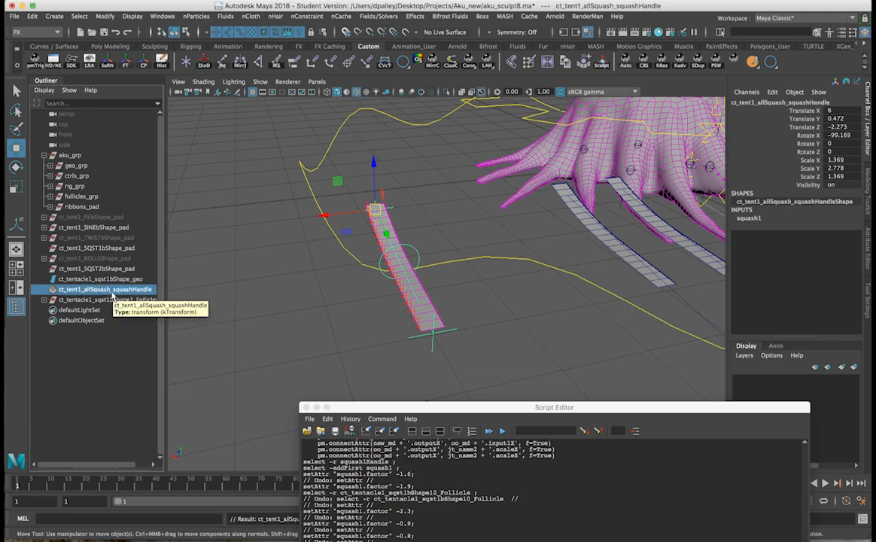
double_click(112, 290)
left_click(233, 308)
Step: Select the ct_tent1_bend_distanceDimension beside the tentacle to examine its output connections
left_click_drag(235, 309, 346, 277, "alt")
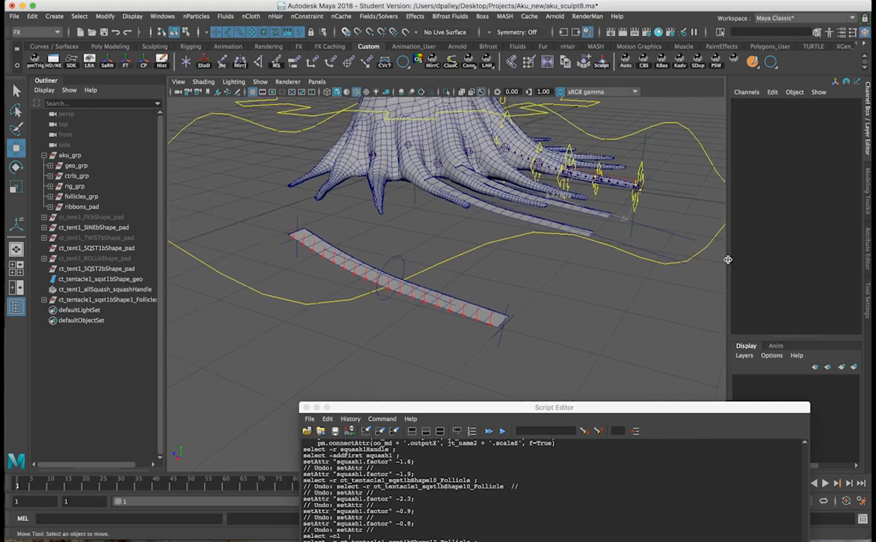
left_click_drag(613, 206, 608, 213, "alt")
left_click(607, 200)
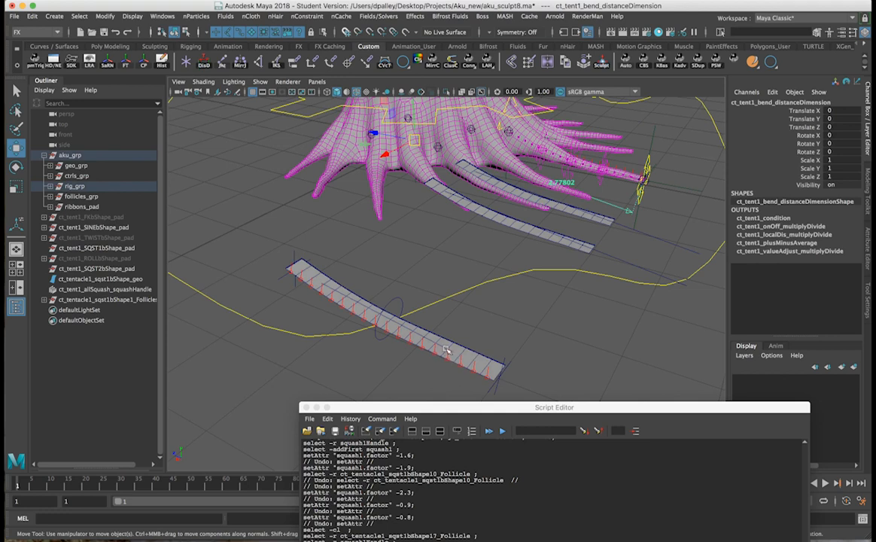
Step: Select the ct_tent1_allSquash_squashHandle on the separate ribbon and examine its squash1 deformer attributes
left_click(394, 300)
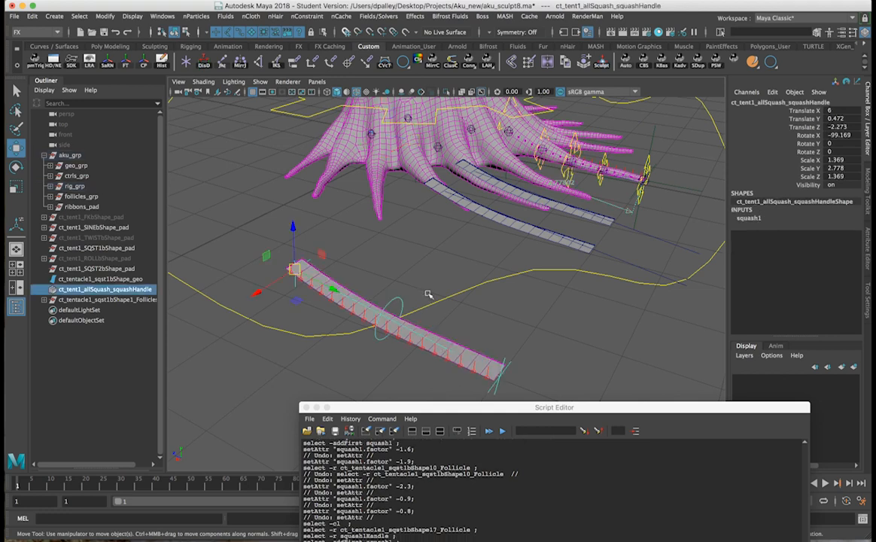
left_click(762, 218)
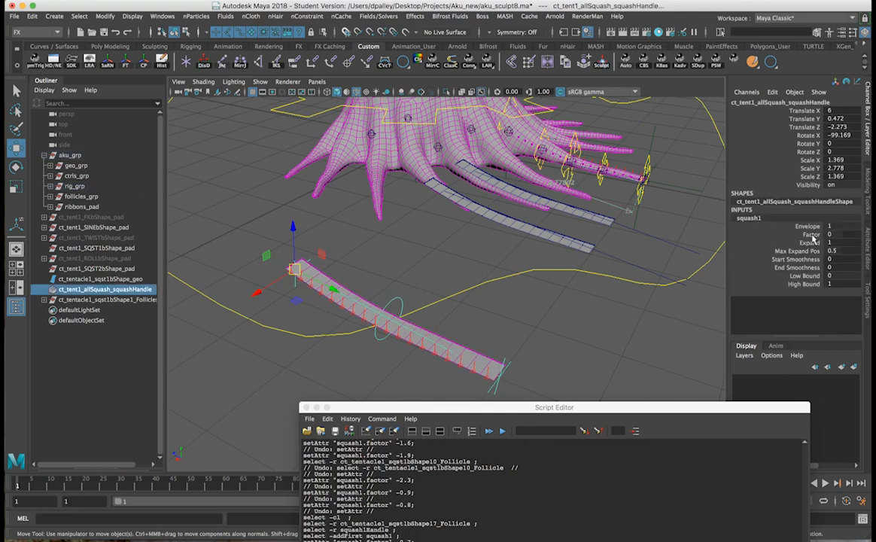
left_click_drag(652, 212, 595, 256, "alt")
Step: Close the Script Editor and load ct_tent1_bend_distanceDimension and ct_tent1_allSquash_squashHandle into a cleared Node Editor graph
left_click(640, 289)
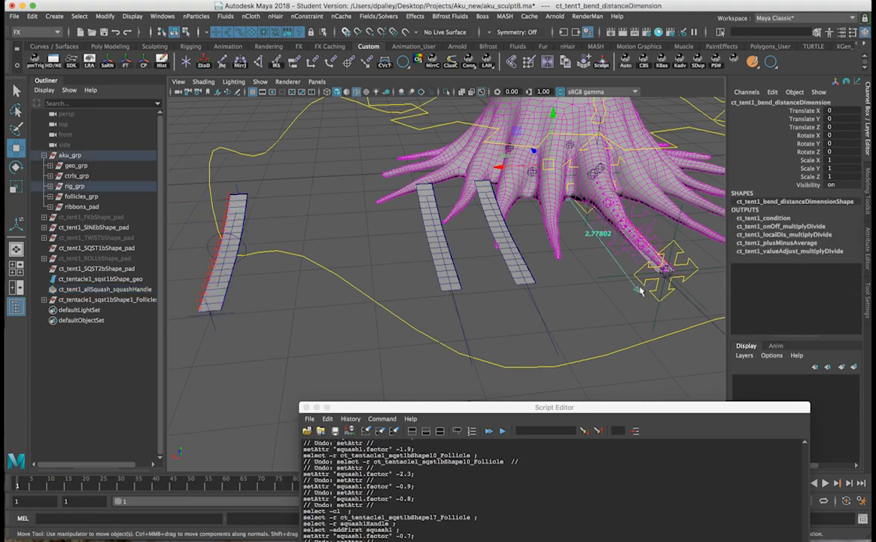
left_click_drag(253, 253, 354, 300, "alt")
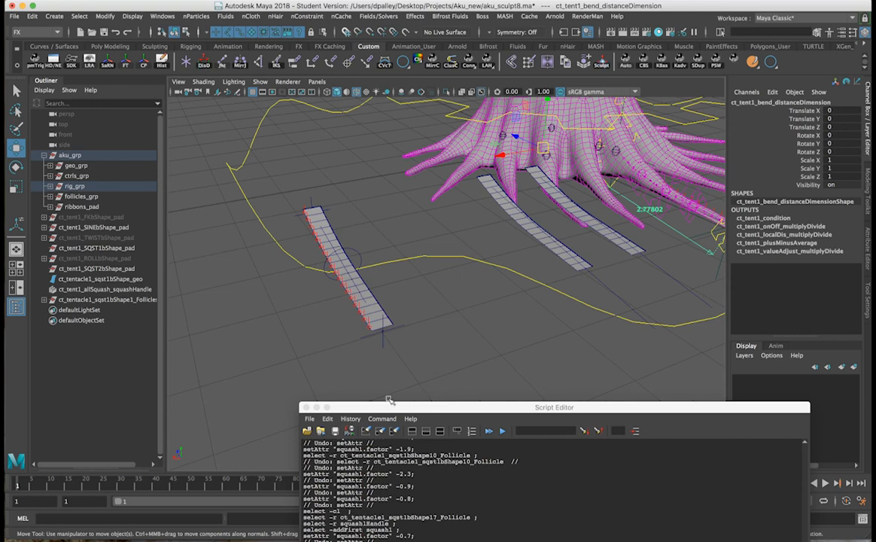
left_click(307, 407)
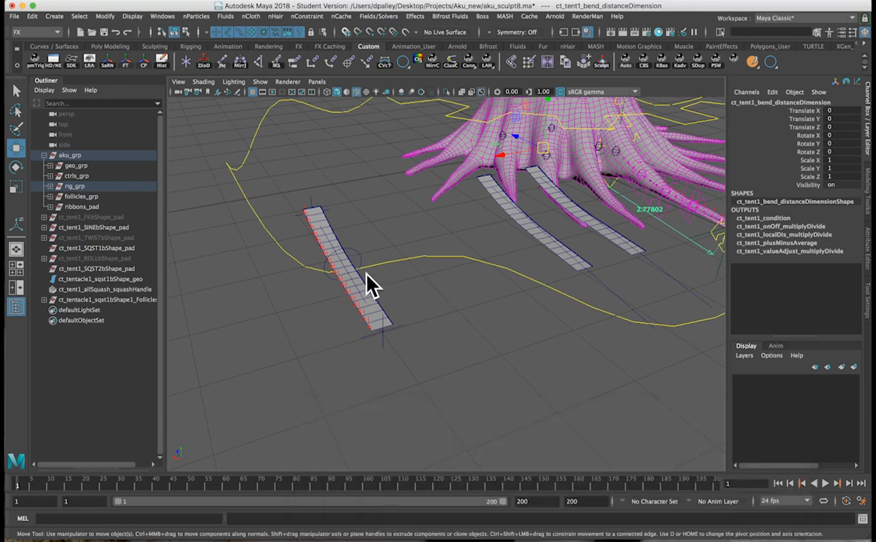
left_click(331, 238)
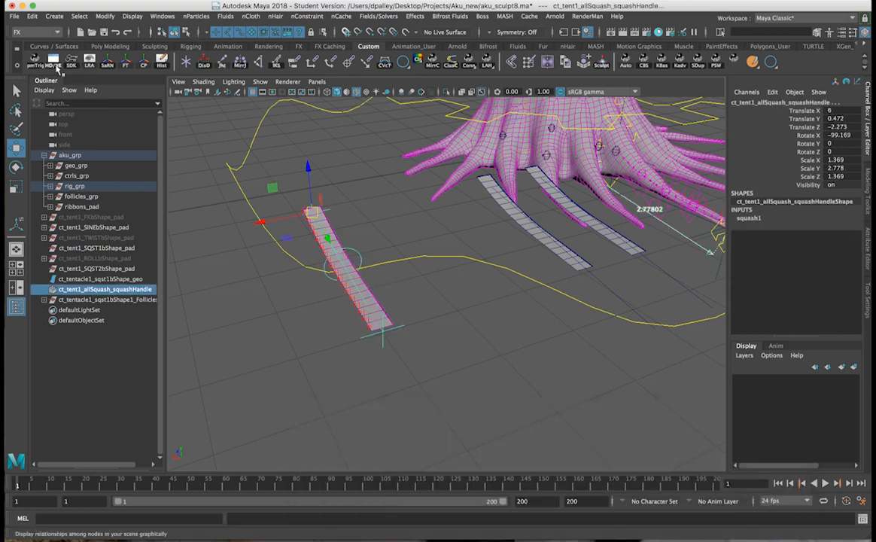
left_click(53, 63)
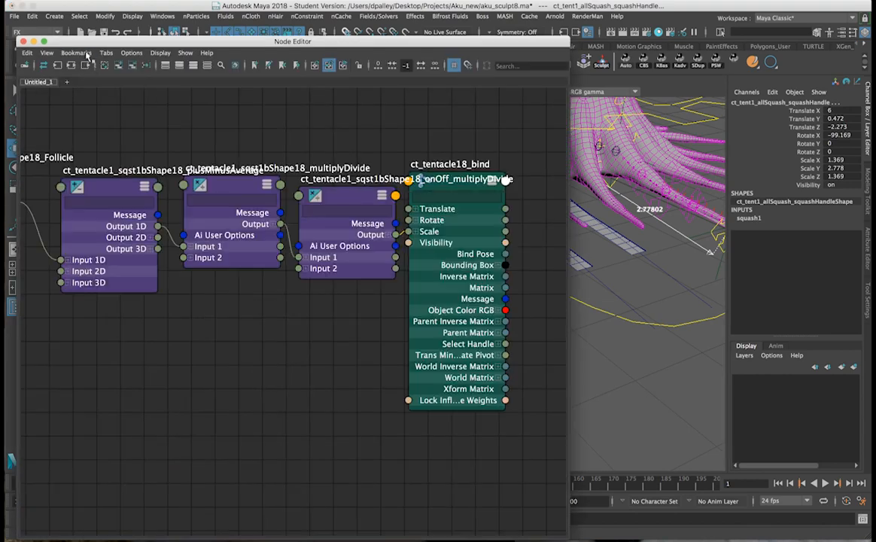
left_click(104, 66)
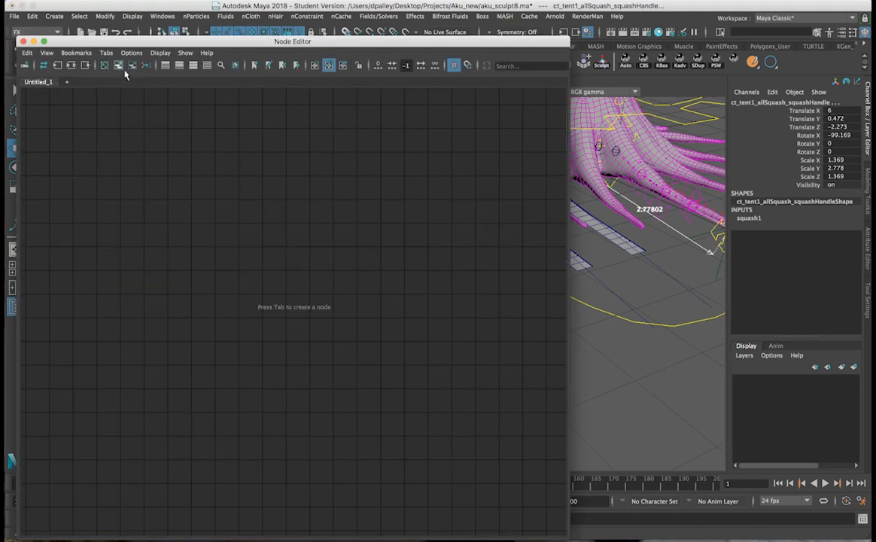
left_click(118, 65)
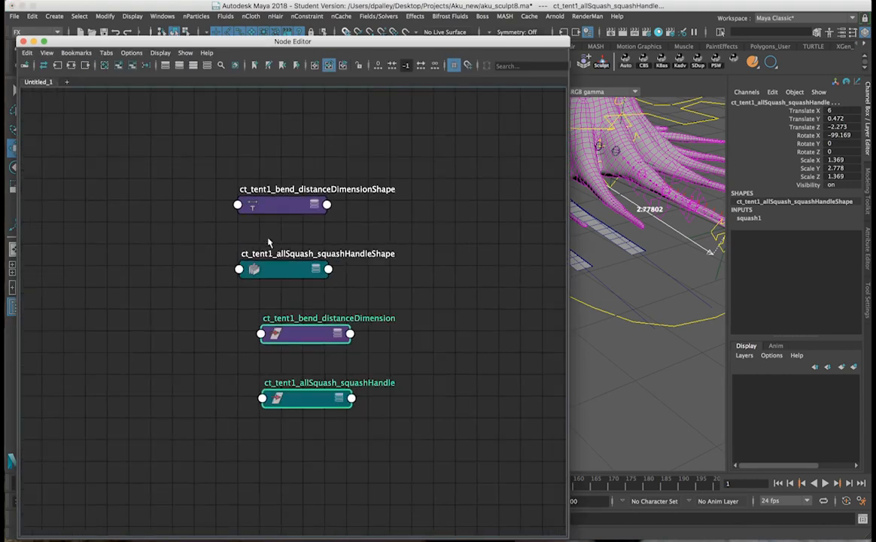
Step: Separate the distance dimension and squash handle shape nodes, and remove their two transform nodes from the graph
left_click(483, 360)
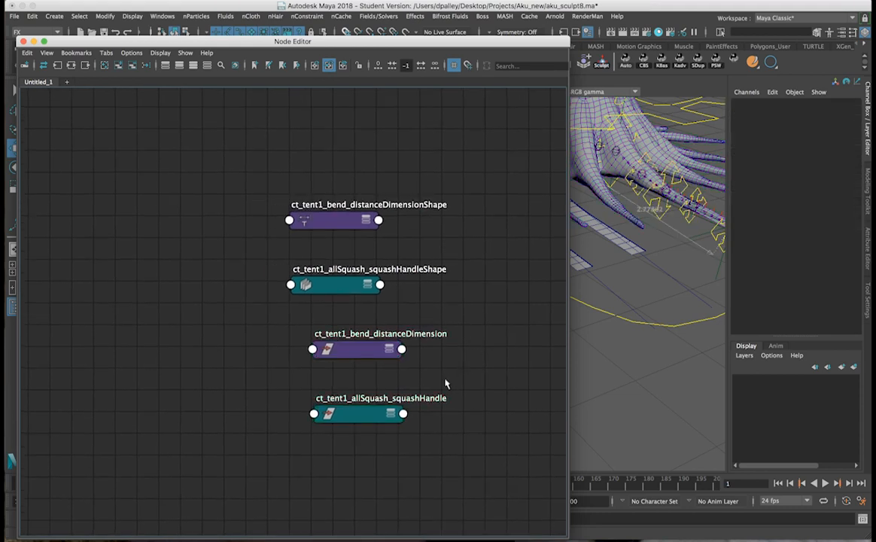
left_click_drag(289, 260, 198, 216)
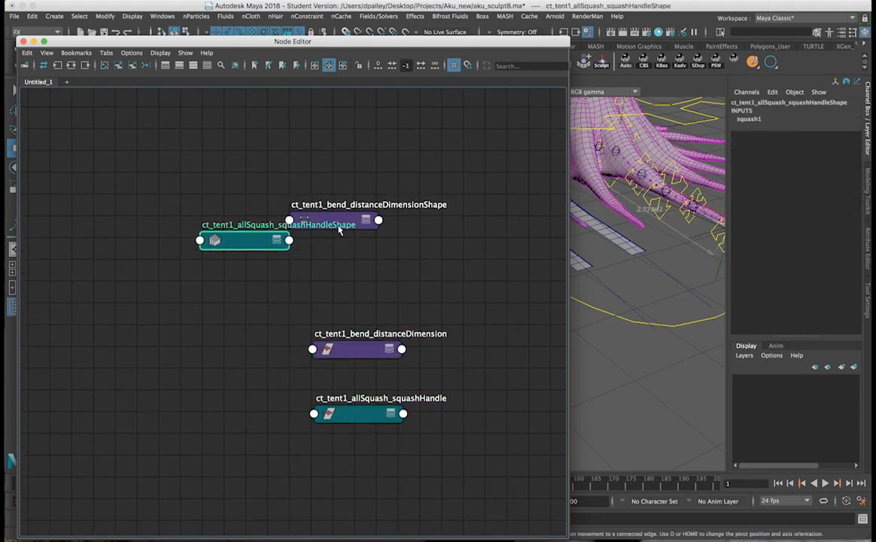
left_click_drag(348, 221, 94, 226)
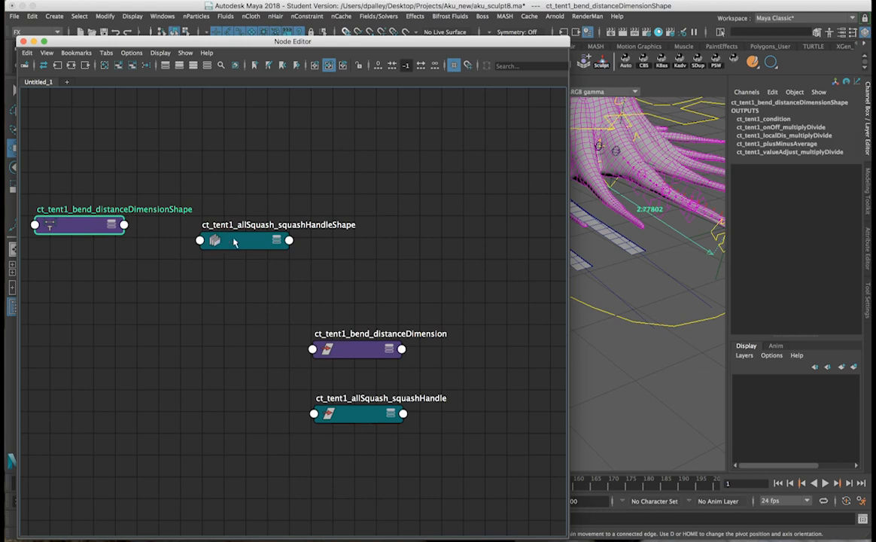
left_click_drag(350, 308, 391, 430)
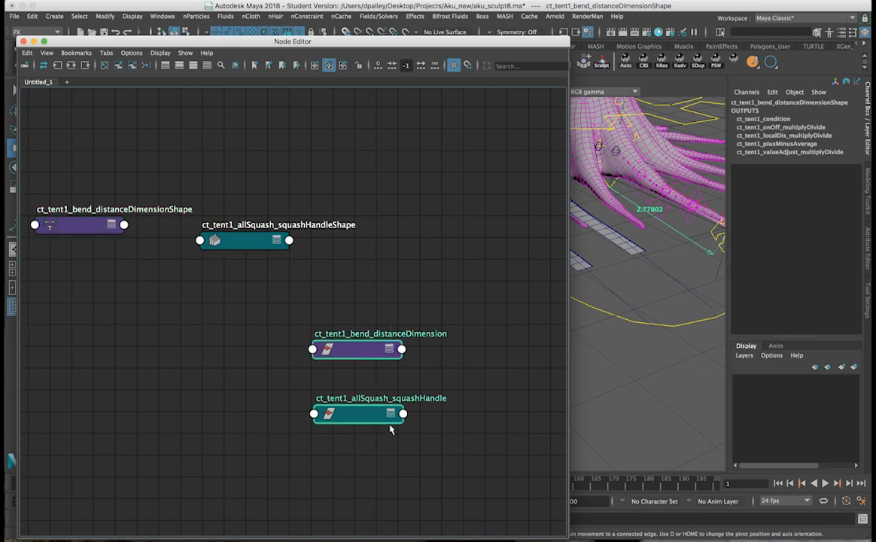
left_click(132, 66)
Step: Move the squash handle shape node away from the distance dimension shape node and expand both nodes' attributes
left_click_drag(254, 234, 447, 224)
left_click(472, 229)
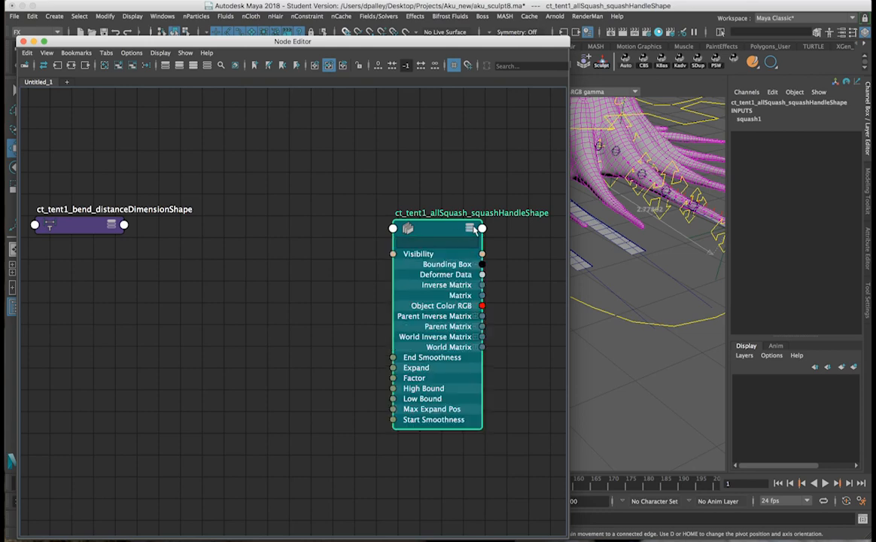
left_click(111, 225)
left_click(180, 309)
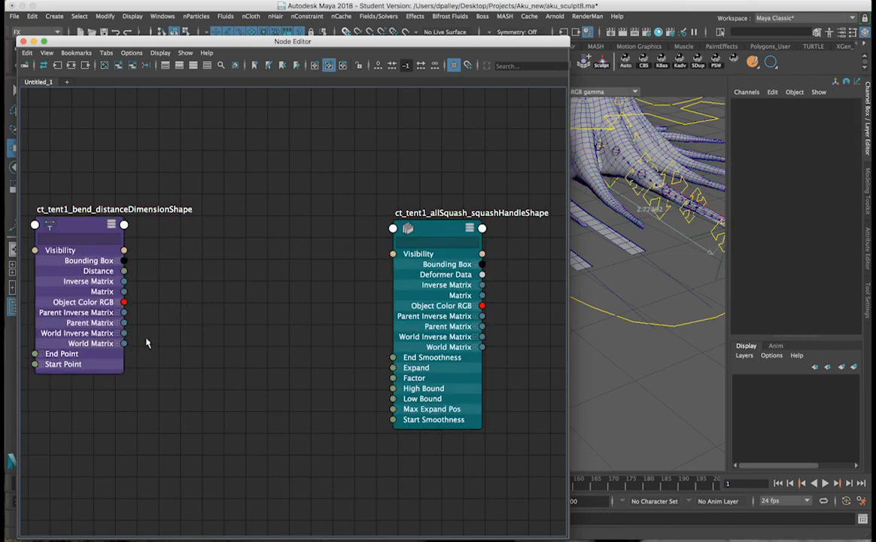
scroll(184, 361, "down", 2)
right_click_drag(181, 353, 192, 349, "alt")
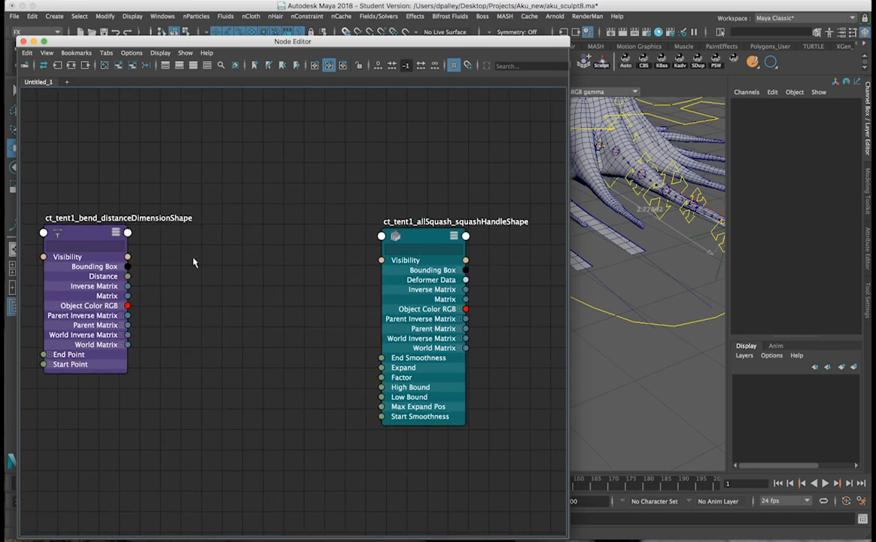
Step: Add the ct_moveAll_icon control to the graph, remove its shape node, and place the transform node above the others
left_click(618, 320)
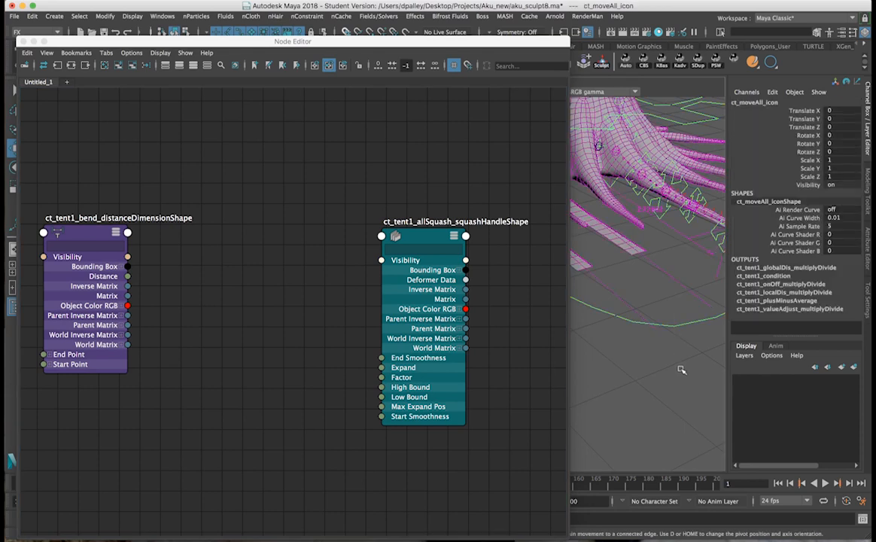
left_click(118, 66)
left_click(316, 329)
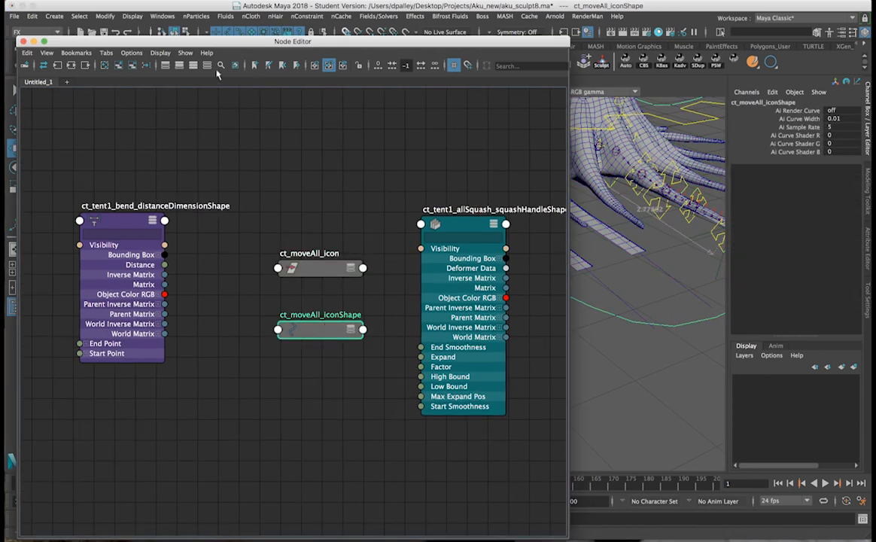
left_click(122, 66)
left_click_drag(329, 268, 275, 114)
scroll(336, 155, "down", 2)
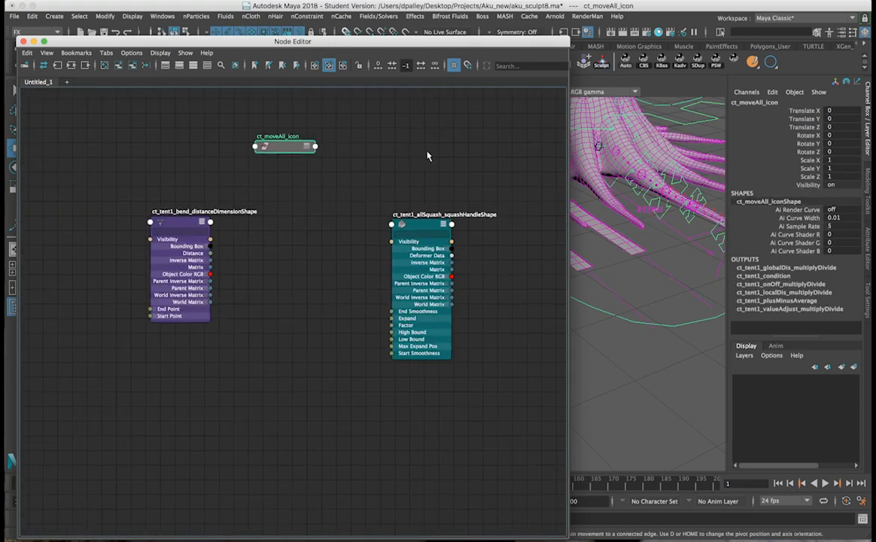
scroll(290, 202, "up", 2)
left_click_drag(354, 225, 268, 217)
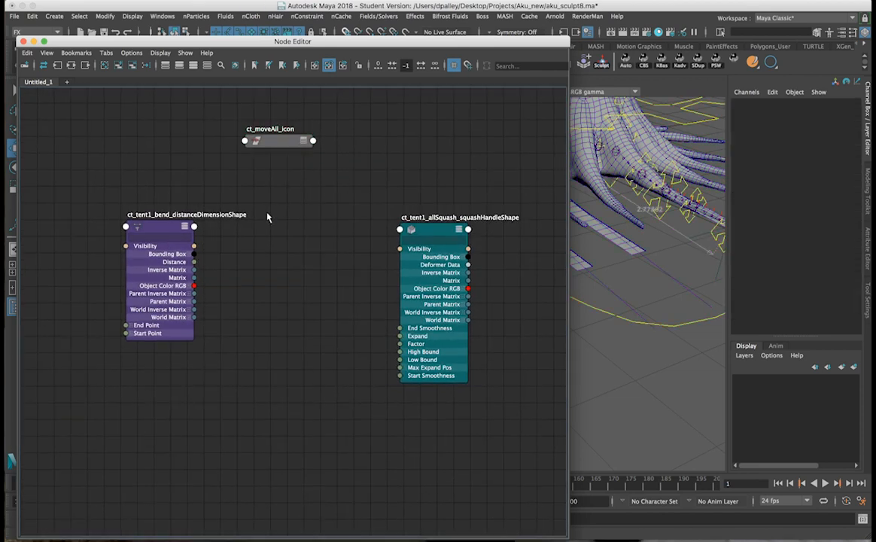
Step: Create a multiplyDivide node, duplicate it, and place both between the distance dimension and squash handle shape nodes
key("Tab")
type("multip")
key("Down")
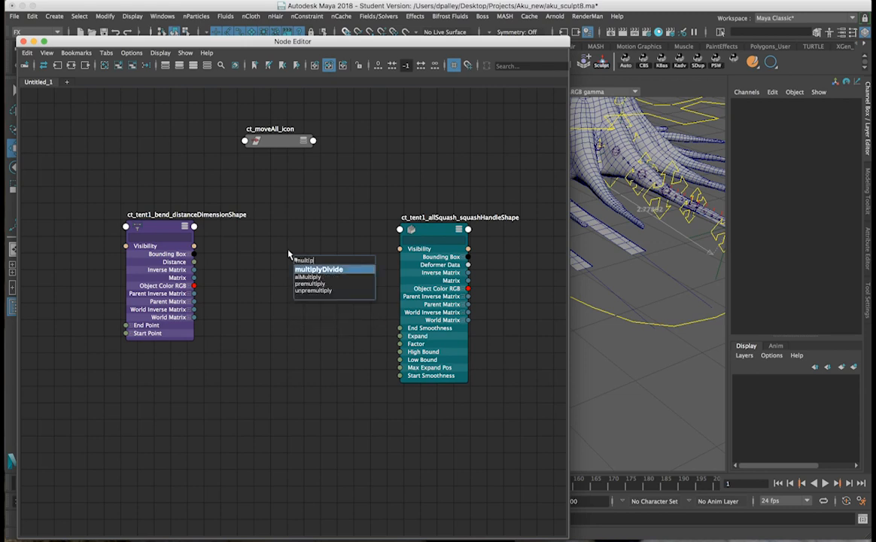
key("Return")
key("super+d")
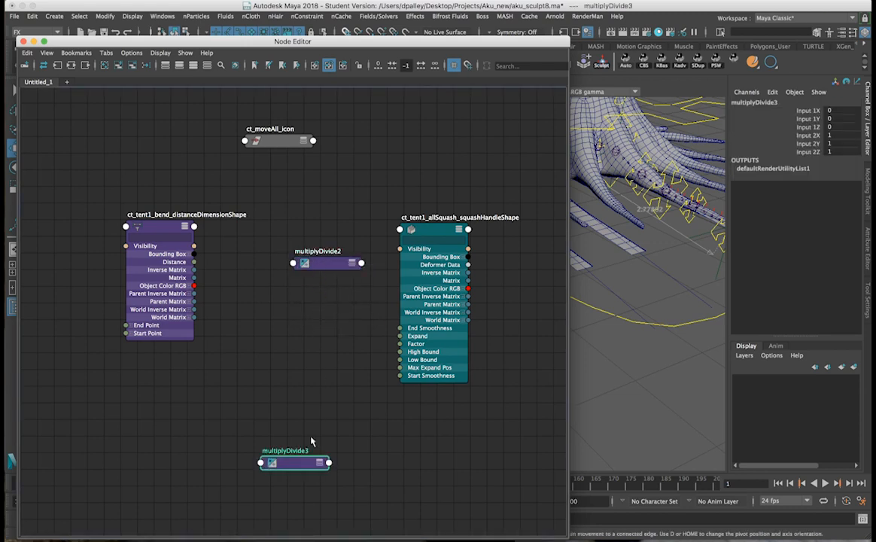
left_click_drag(301, 463, 293, 334)
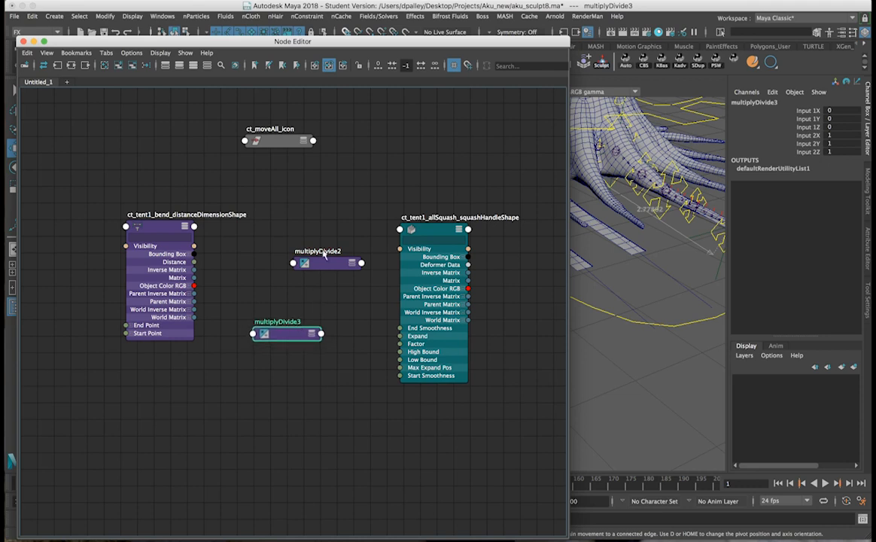
left_click_drag(326, 261, 311, 216)
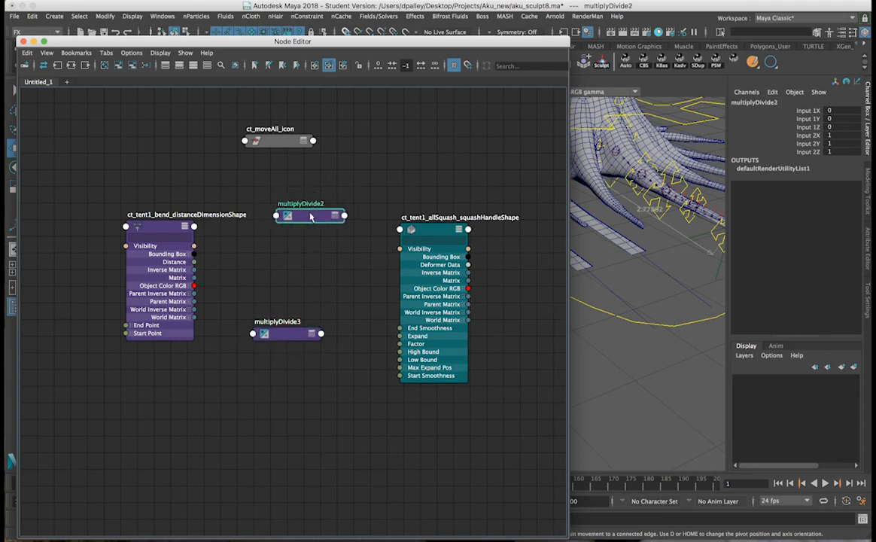
left_click_drag(299, 322, 286, 273)
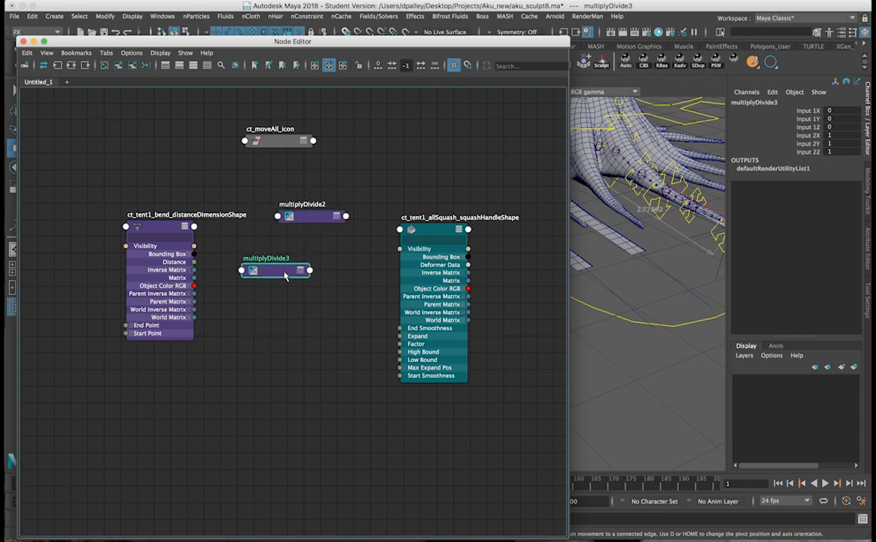
Step: Spread the distance dimension and squash handle shape nodes farther apart and stagger the two multiplyDivide nodes between them
left_click_drag(407, 205, 450, 198)
left_click_drag(135, 206, 81, 225)
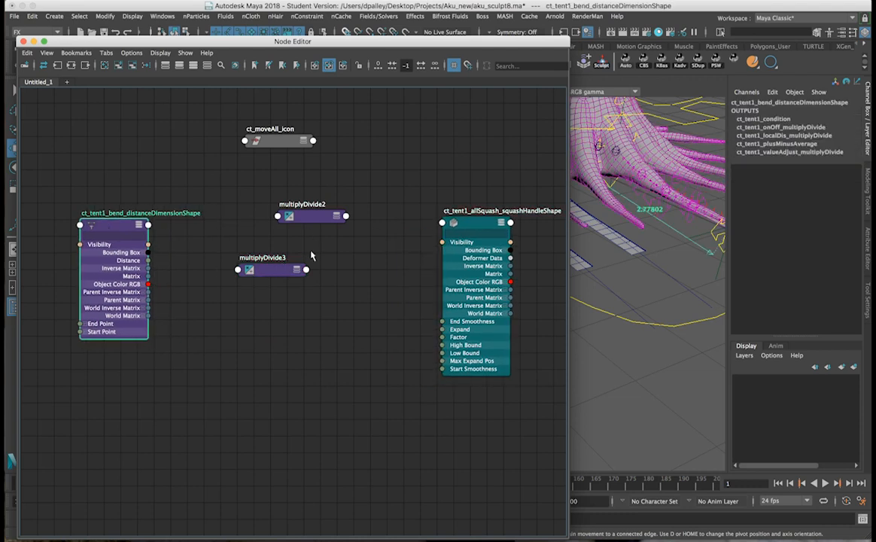
left_click(307, 285)
left_click_drag(308, 223, 361, 236)
left_click_drag(273, 274, 260, 297)
left_click_drag(341, 225, 318, 222)
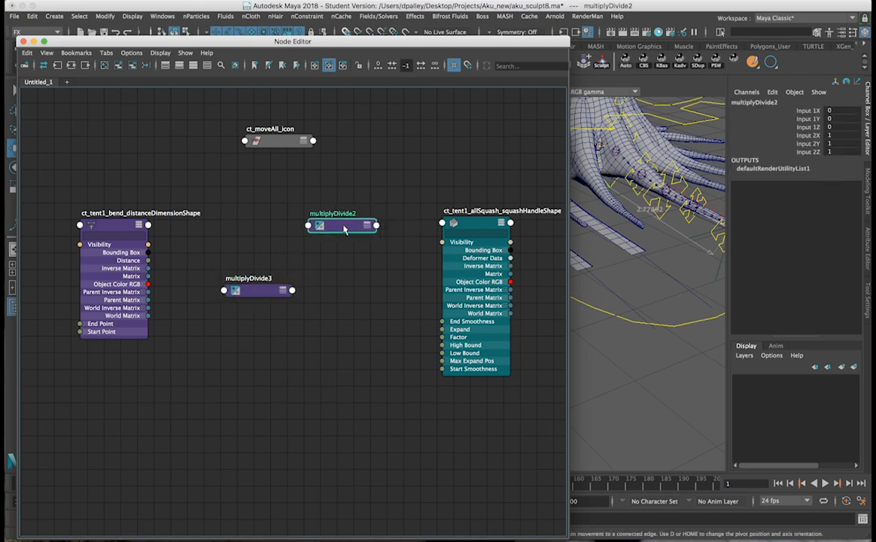
Step: Expand multiplyDivide3's Input 1 and connect the distance dimension shape's Distance output to its Input 1X
left_click_drag(293, 292, 275, 256)
left_click(262, 254)
left_click(262, 254)
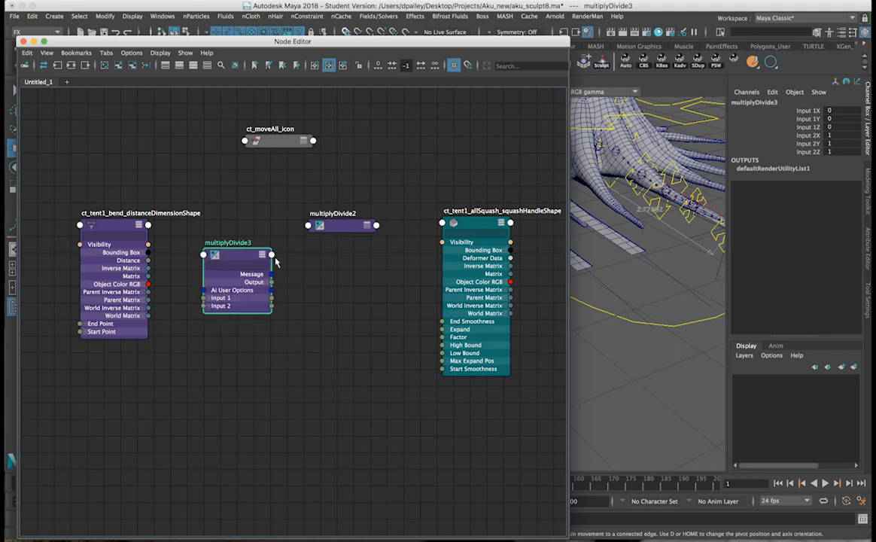
left_click(208, 299)
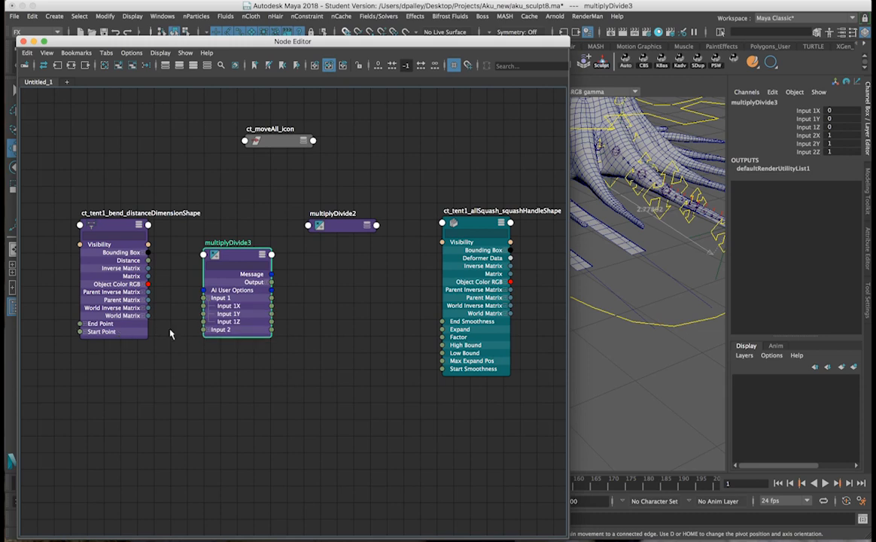
left_click_drag(239, 257, 241, 209)
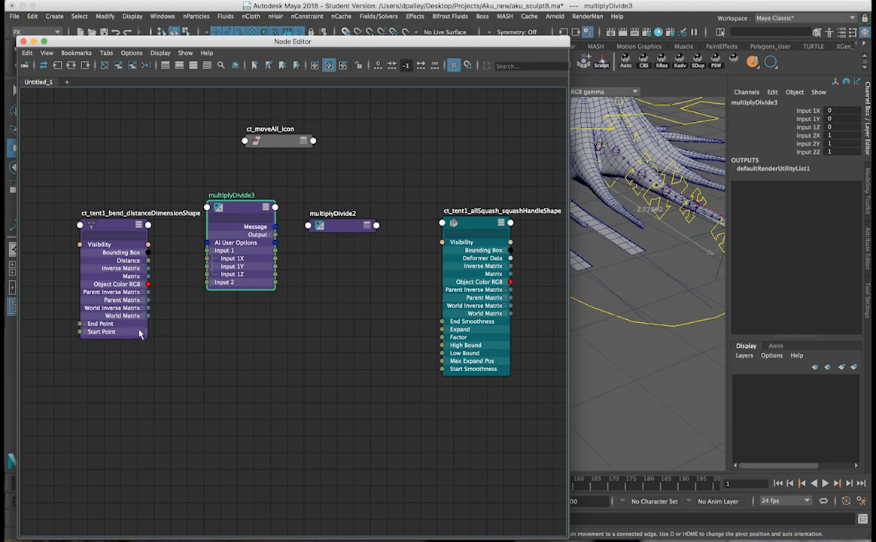
left_click_drag(148, 260, 208, 258)
left_click(125, 232)
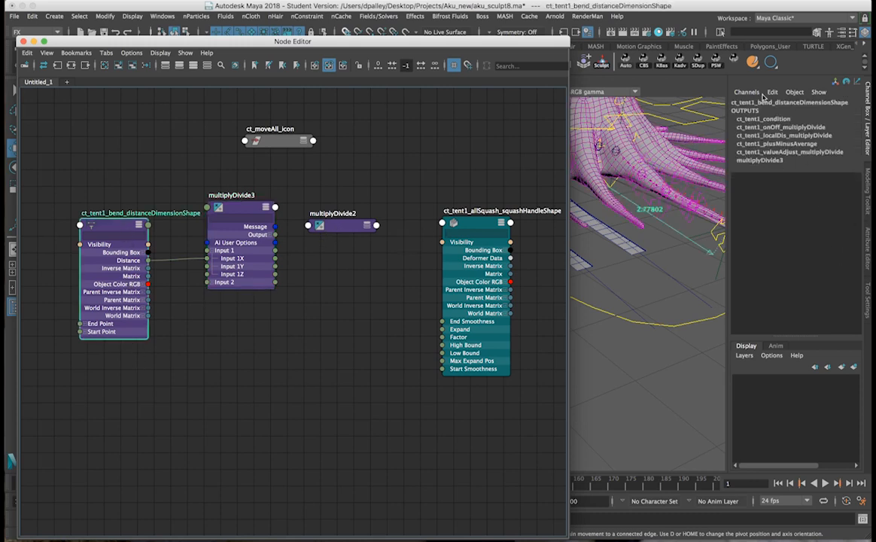
Step: Move multiplyDivide2 up beside multiplyDivide3 and expand its Input 1 and Input 2 channels
left_click(351, 228)
key("3")
left_click_drag(356, 215, 376, 159)
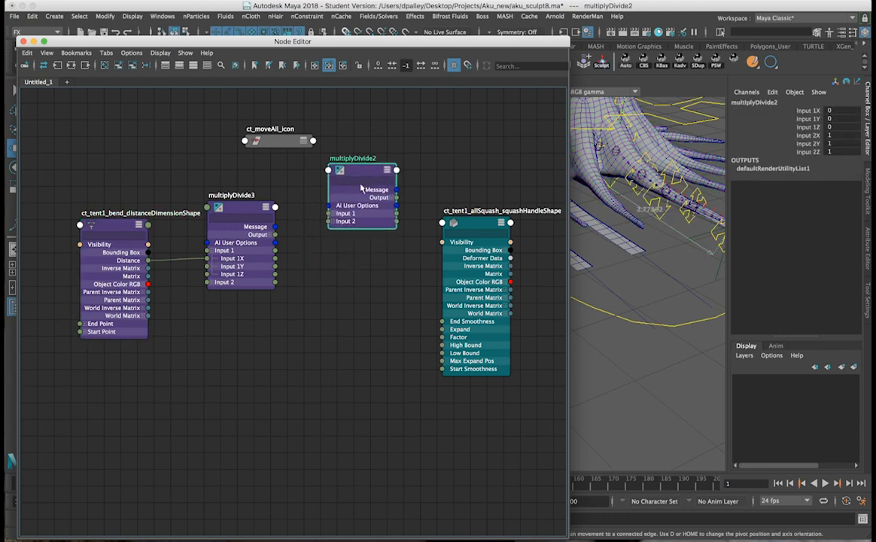
left_click(334, 222)
left_click(334, 214)
Step: Expand the ct_moveAll_icon node's attributes, place it before the distance dimension shape node, and shift that node to make room
left_click(305, 141)
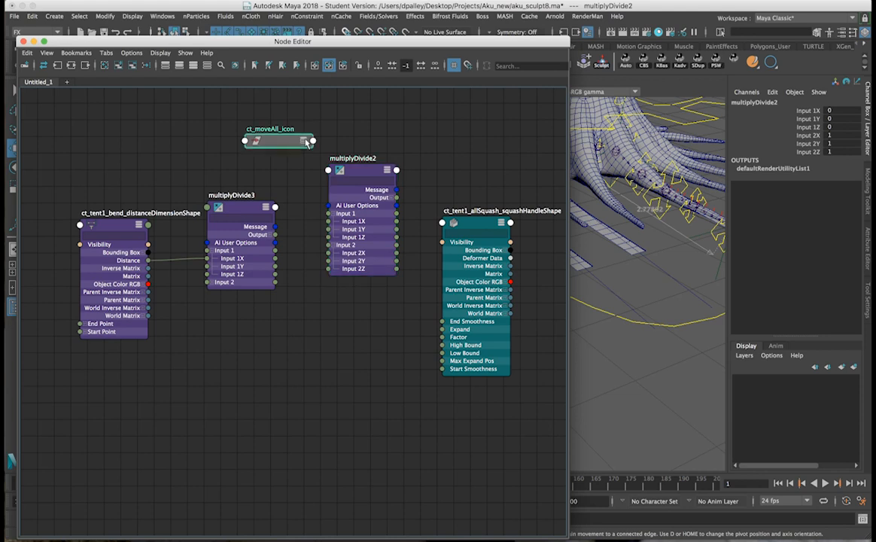
left_click_drag(302, 143, 62, 122)
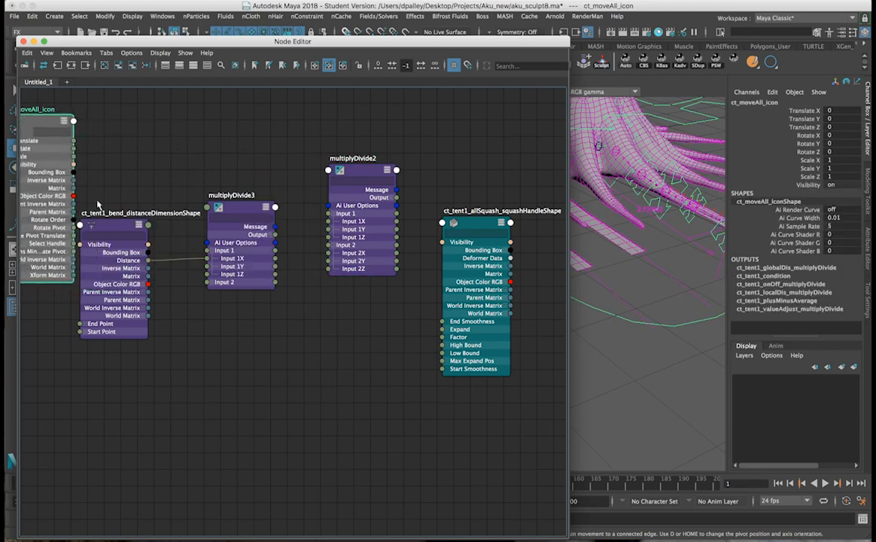
left_click(114, 228)
left_click_drag(114, 228, 126, 228)
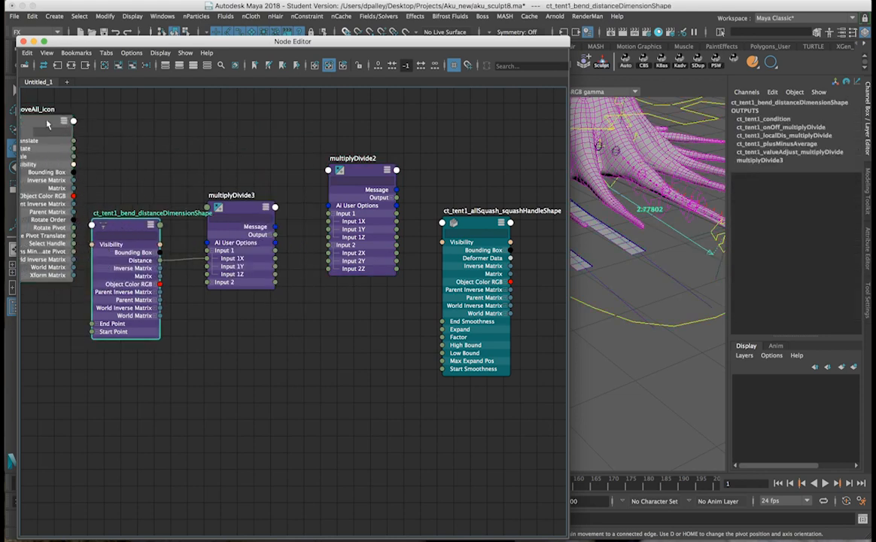
Step: Shift ct_moveAll_icon fully into view, expand its Scale channels and connect Scale X to multiplyDivide2's Input 2X
left_click_drag(45, 123, 69, 123)
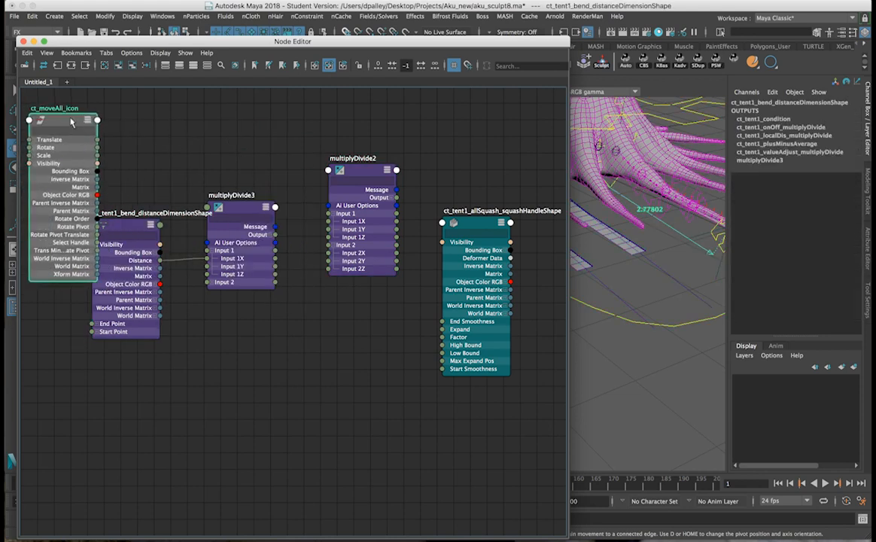
left_click(55, 159)
left_click_drag(96, 164, 329, 253)
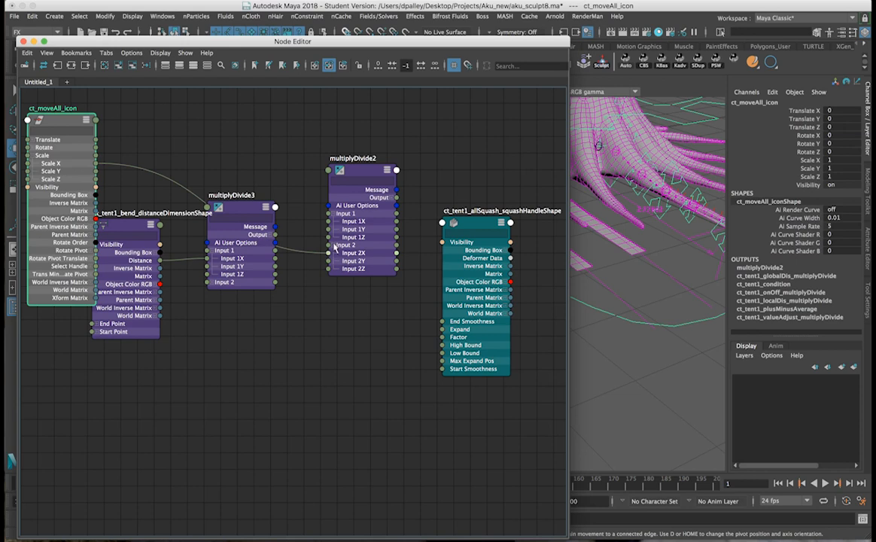
left_click(353, 174)
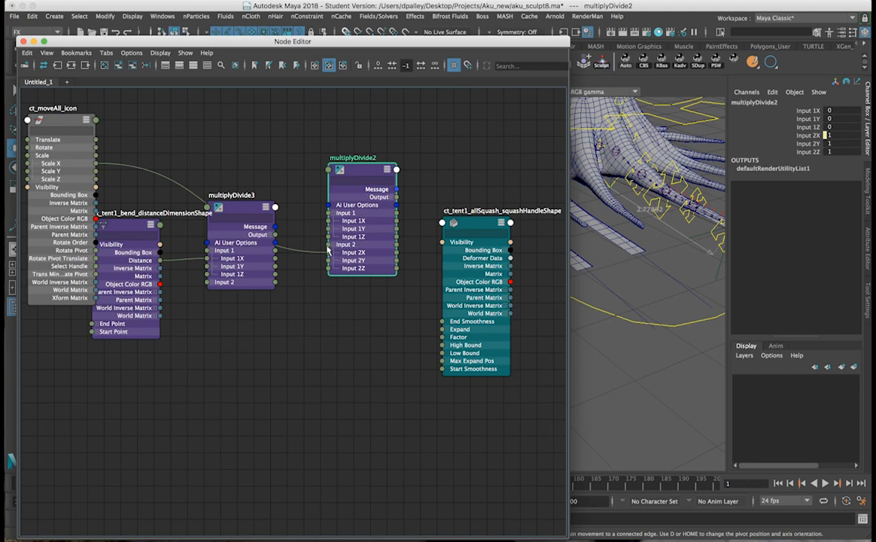
Step: Load all attributes of the bend distance dimension shape, including non-keyable ones, and copy its full-precision distance value
left_click(113, 228)
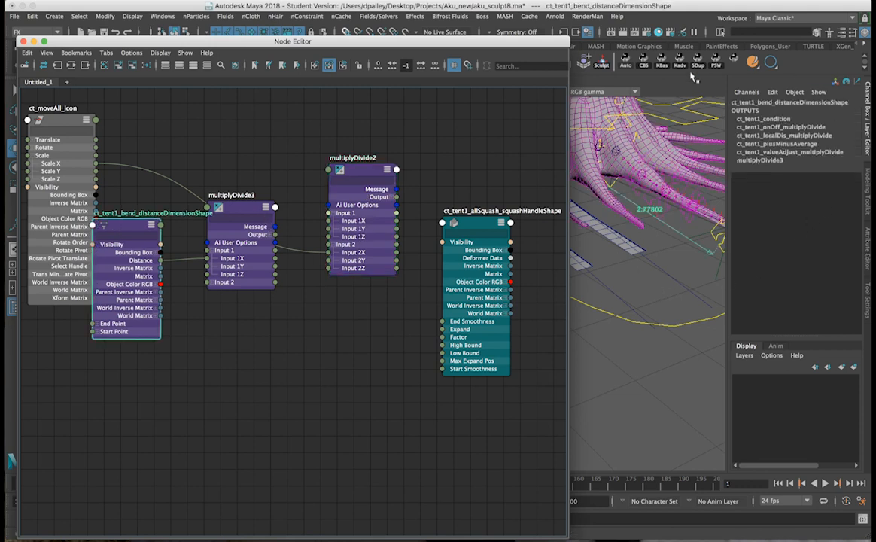
left_click(637, 83)
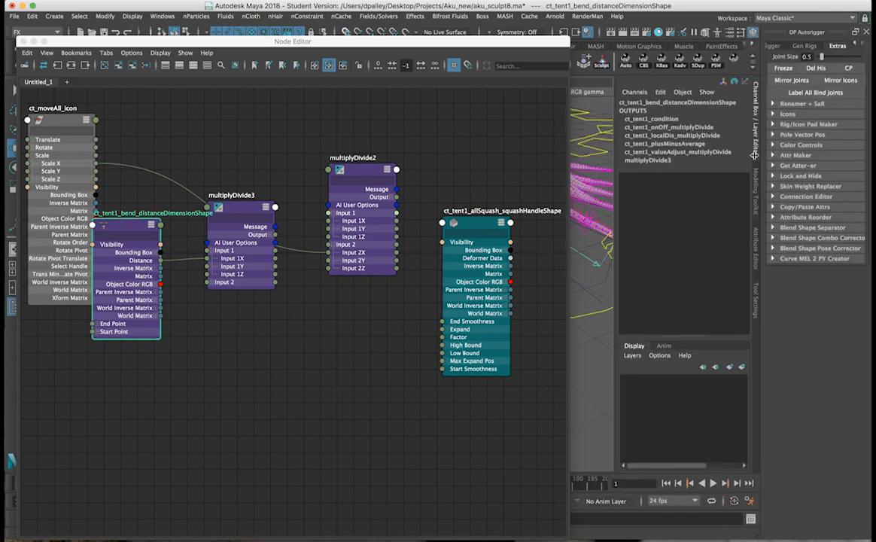
left_click(819, 167)
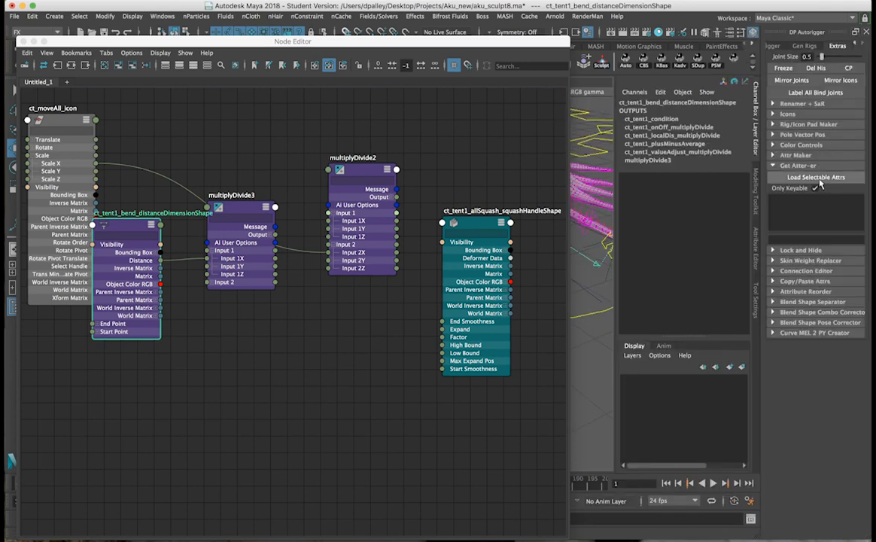
left_click(820, 181)
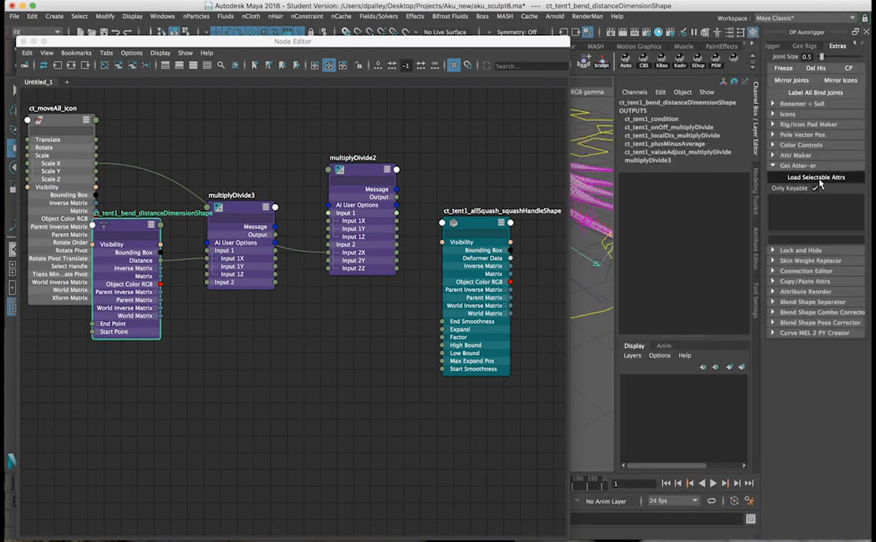
left_click(815, 188)
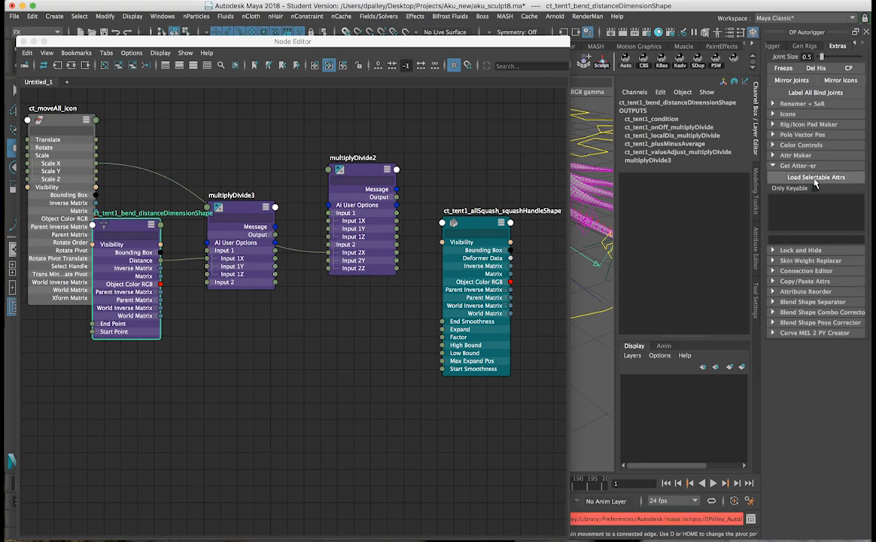
left_click_drag(862, 201, 862, 218)
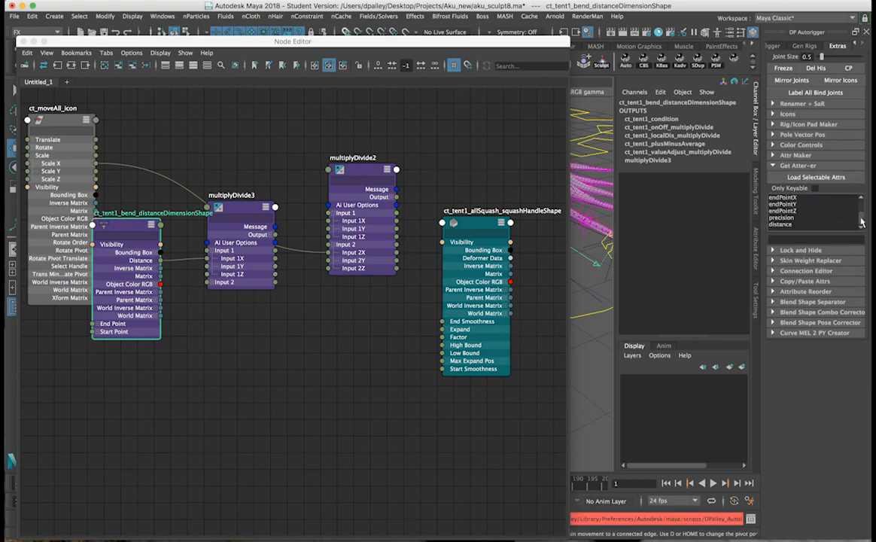
left_click(784, 225)
left_click_drag(814, 238, 746, 238)
key("ctrl+c")
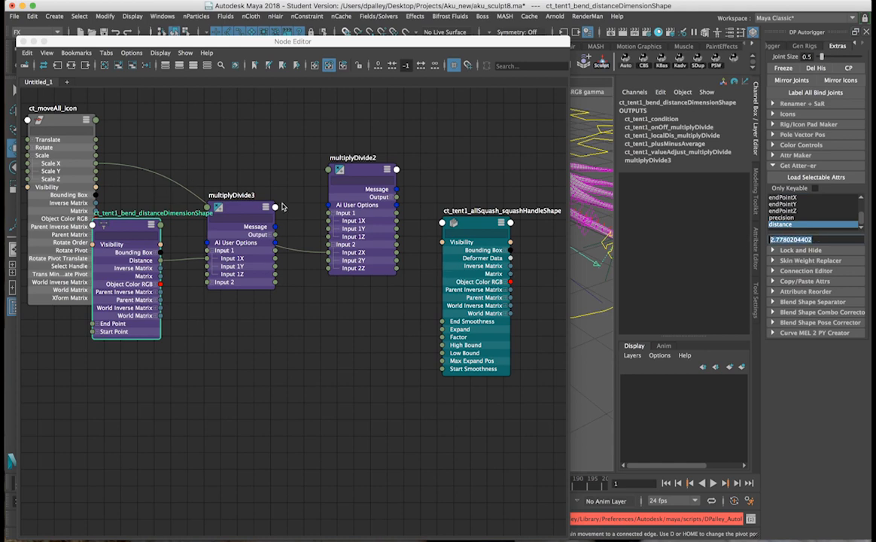
Step: Set multiplyDivide2's Input 1X to the copied distance value 2.7780204402
left_click(346, 172)
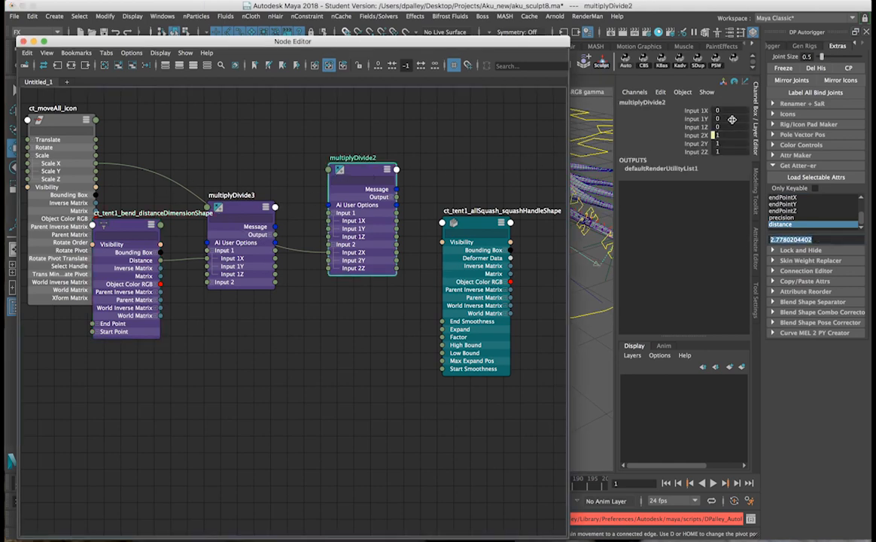
left_click(728, 110)
key("ctrl+v")
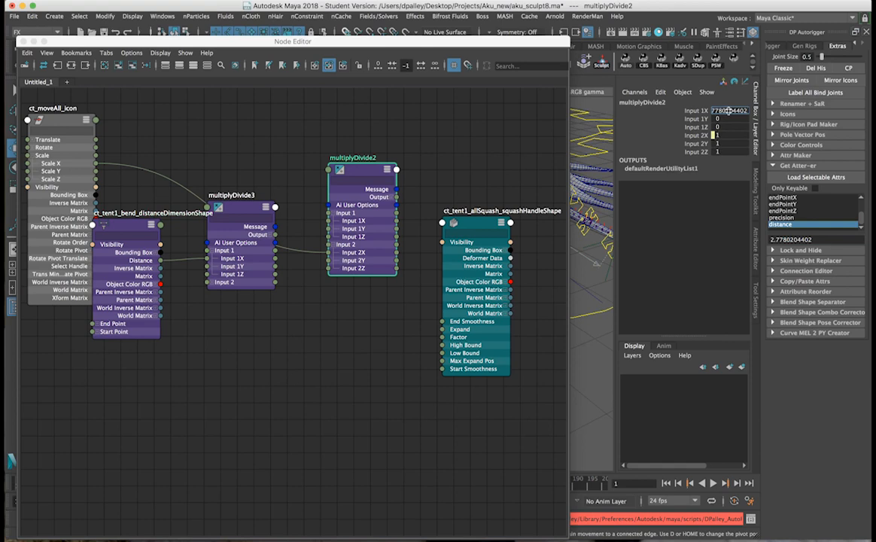
key("Return")
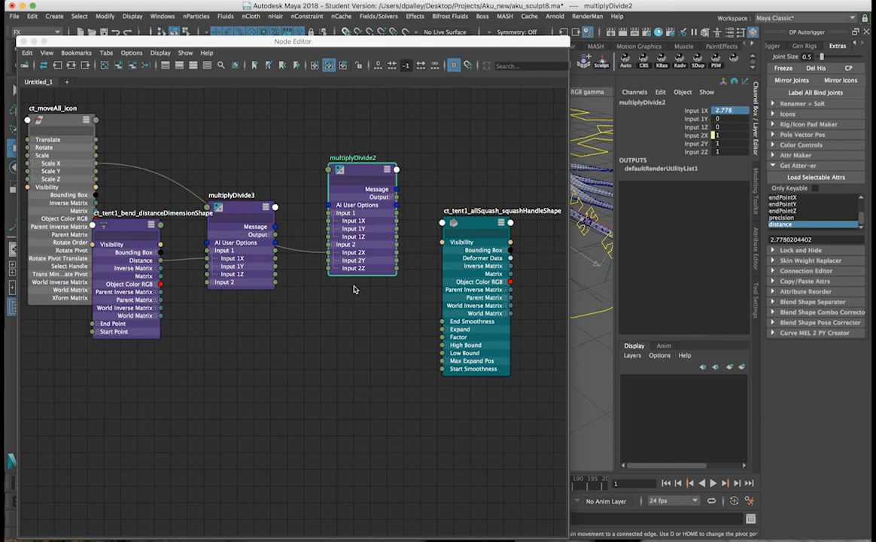
Step: Rearrange the two multiplyDivide nodes, expand multiplyDivide3's Input 2 and connect multiplyDivide2's Output X to its Input 2X
left_click_drag(252, 207, 275, 159)
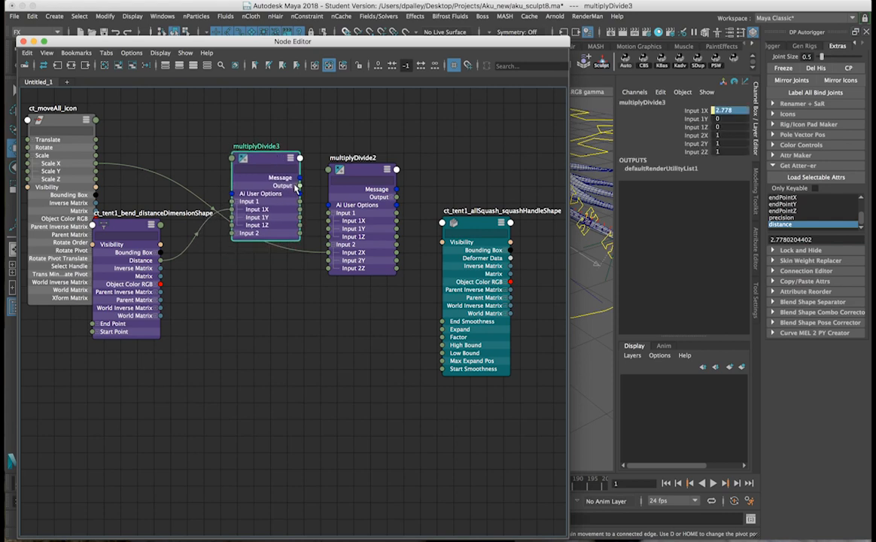
left_click(234, 233)
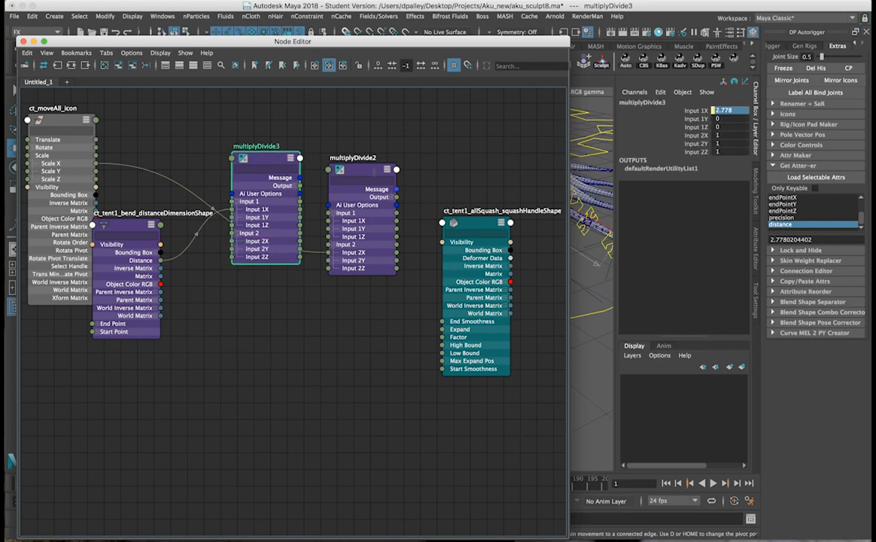
left_click_drag(370, 174, 234, 317)
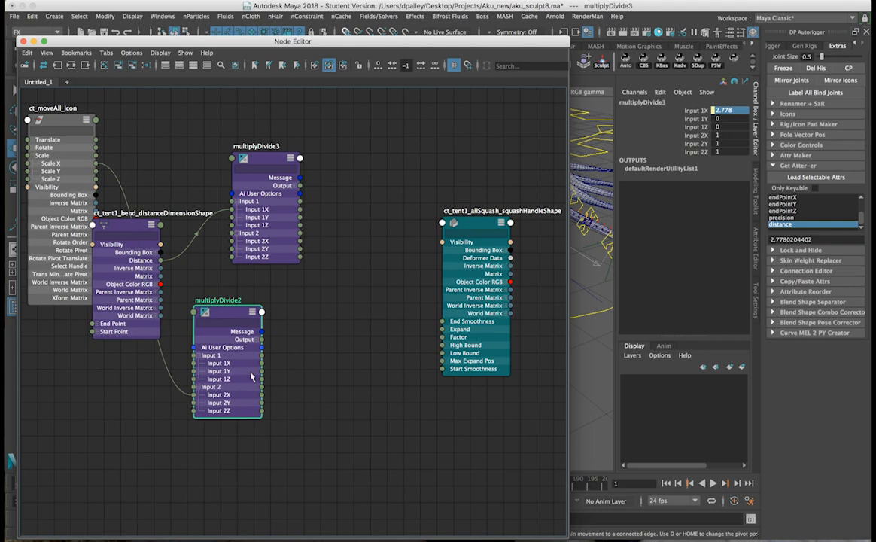
left_click(260, 340)
left_click_drag(261, 347, 232, 241)
left_click_drag(239, 145, 312, 146)
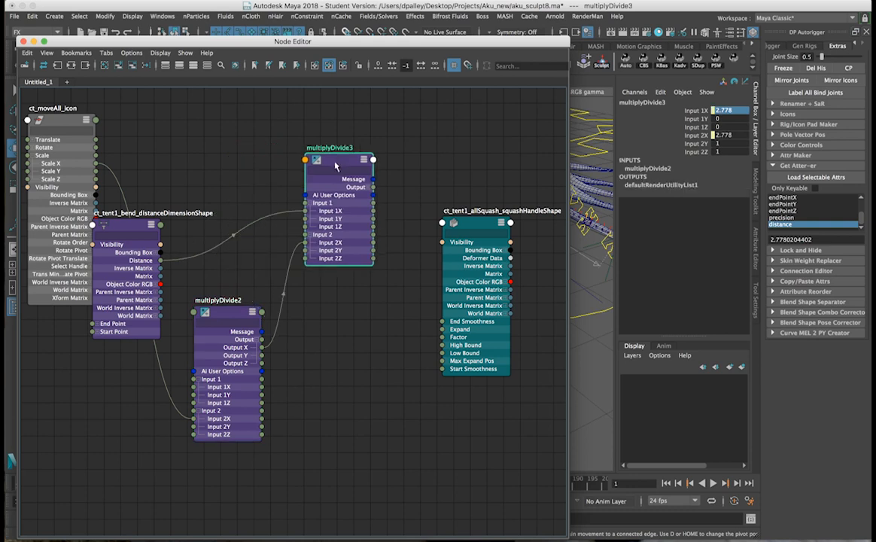
Step: Set multiplyDivide3's operation to Divide and return to its channel values
left_click(756, 247)
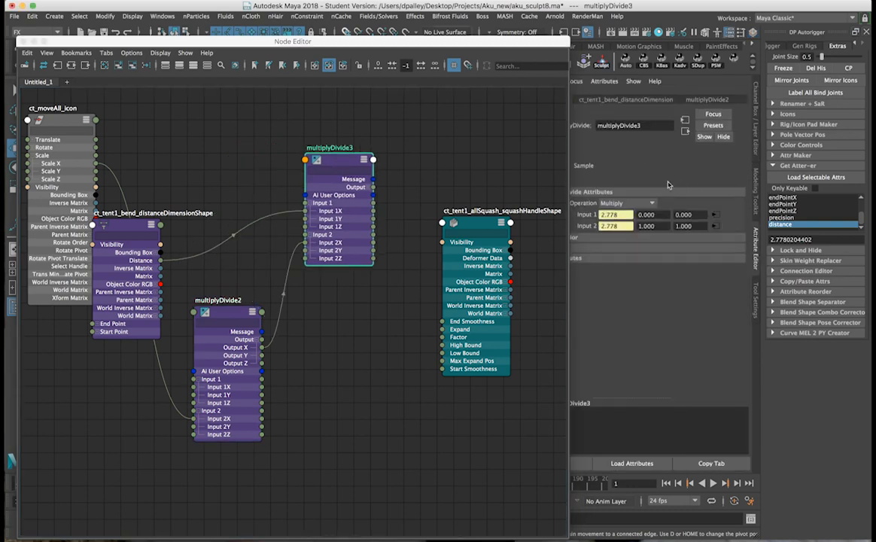
left_click(651, 204)
left_click(634, 235)
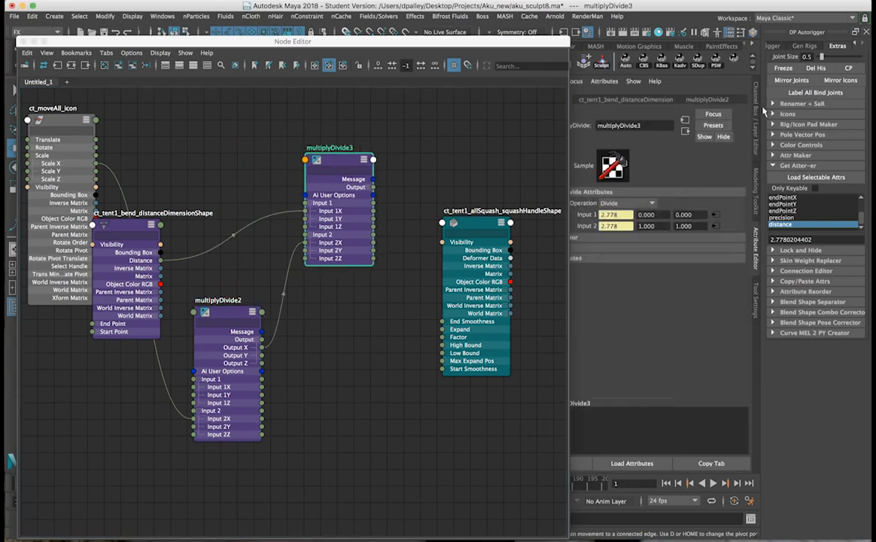
left_click(756, 113)
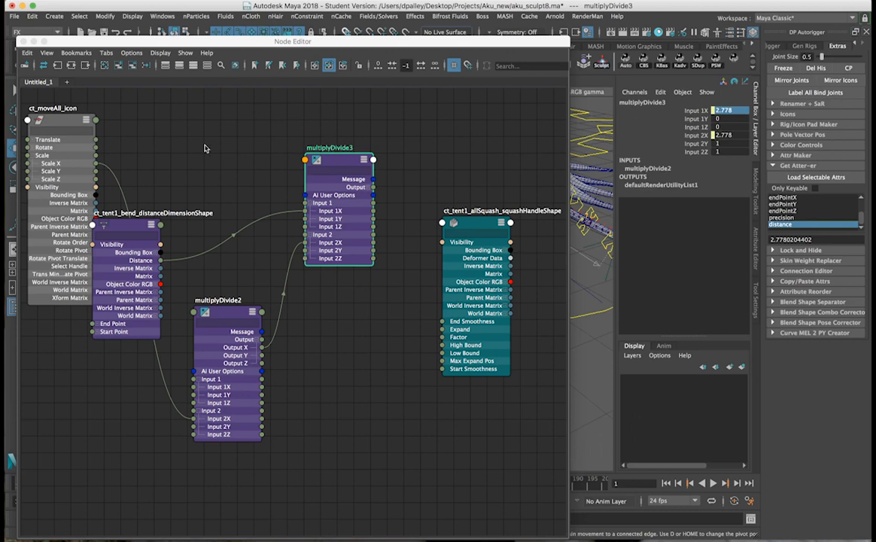
Step: Rename multiplyDivide3 as ct_tent1_sqst1_localScale_multiplyDivide
double_click(309, 148)
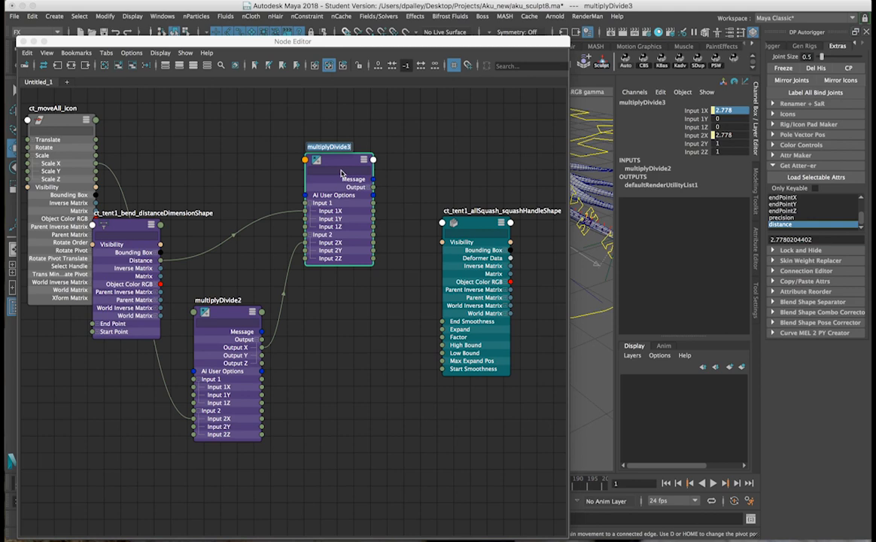
type("ct")
type("allSqu")
type("ash")
type("_multiply")
type("Divide")
left_click_drag(351, 147, 327, 152)
type("local_mu")
type("le_")
key("Return")
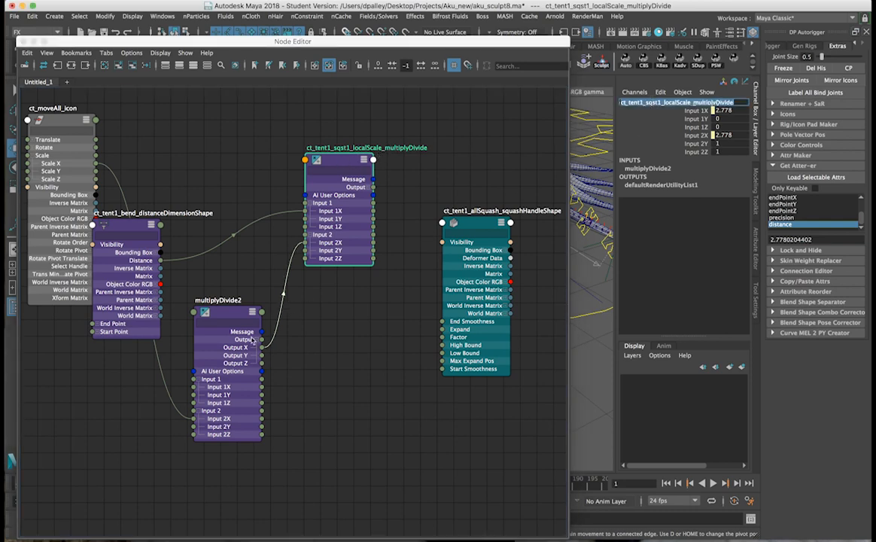
Step: Rename multiplyDivide2 as ct_tent1_sqst1_globalScale_multiplyDivide and shift the node slightly
left_click(209, 298)
left_click(649, 102)
type("ct_tent1_sqst1_localScale_multiplyDivide")
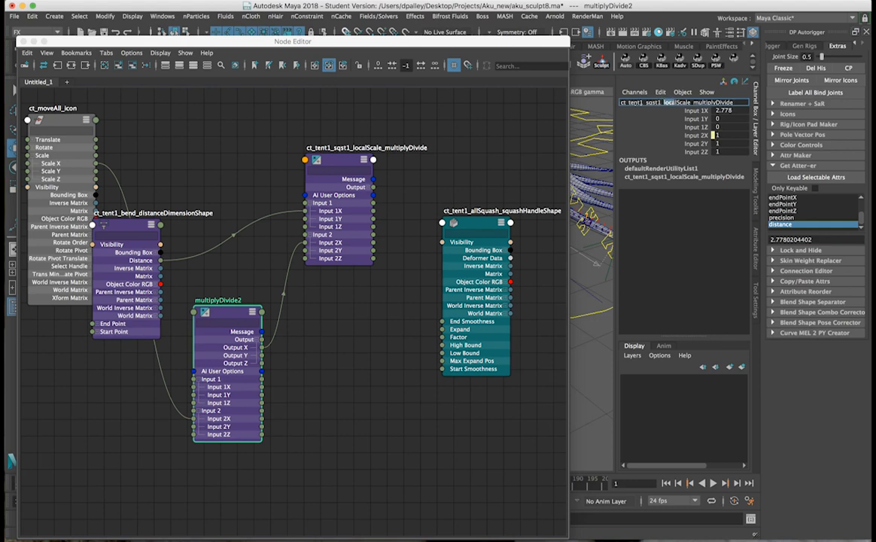
type("global")
key("Return")
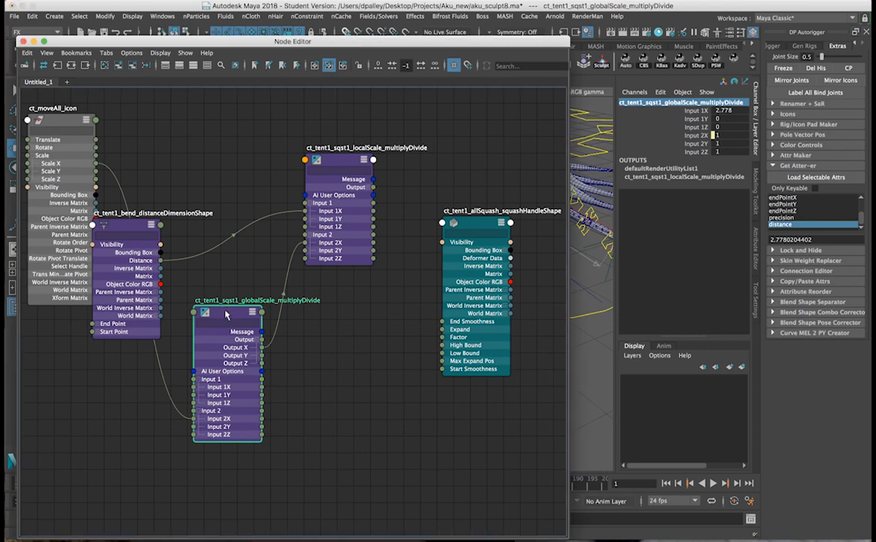
left_click_drag(226, 315, 242, 308)
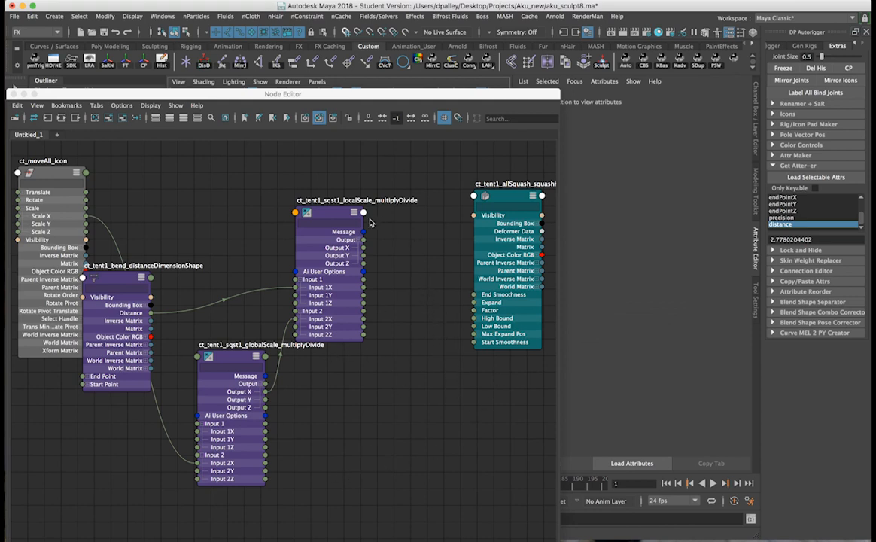
Step: Select the squash handle on the tentacle ribbon in the viewport and review its squash1 deformer attributes
left_click(340, 203)
left_click_drag(331, 94, 295, 277)
left_click(757, 127)
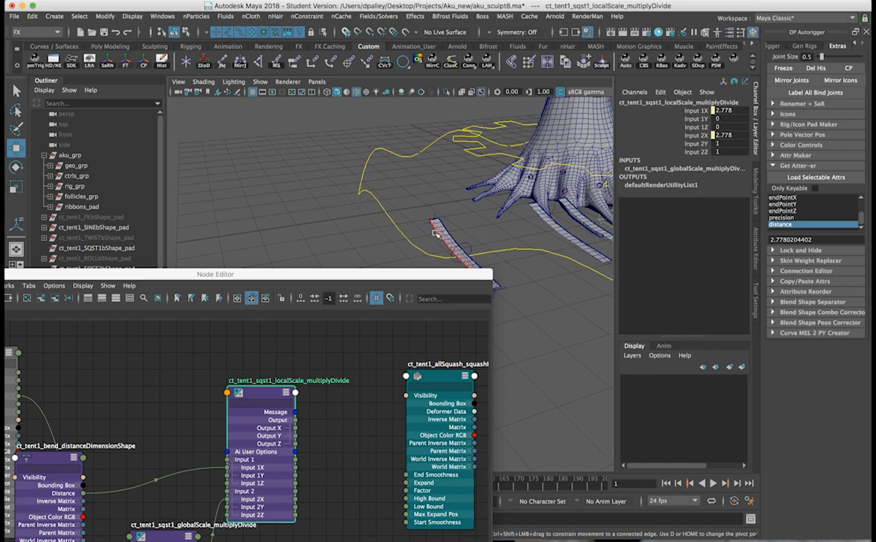
left_click(466, 243)
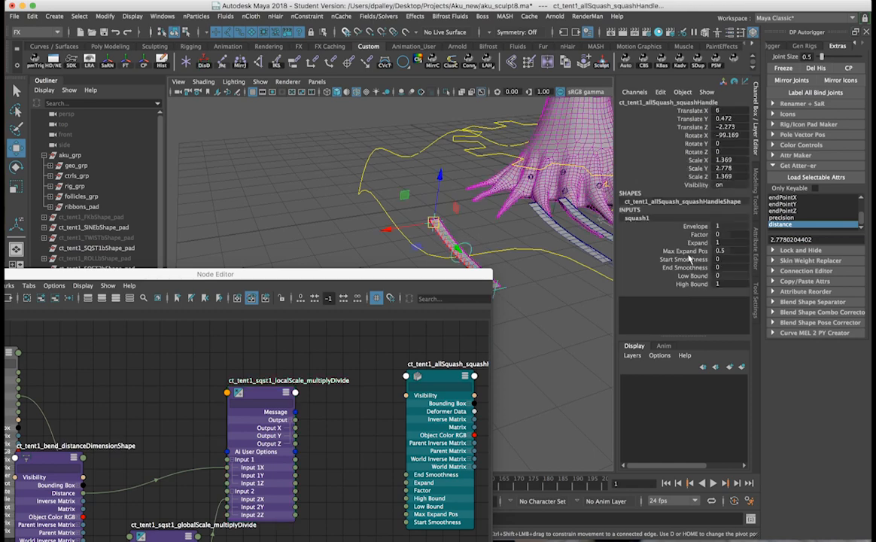
left_click_drag(443, 282, 454, 121)
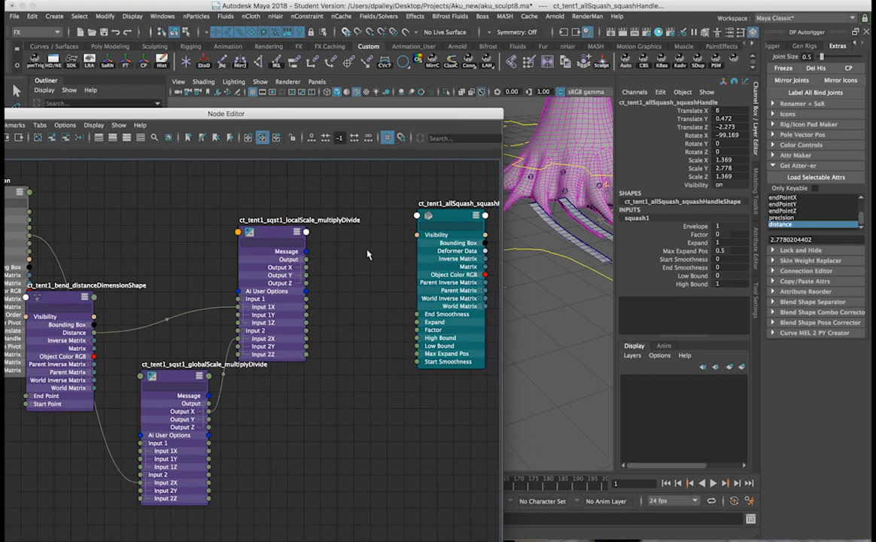
Step: Create a plusMinusAverage node and place it between the localScale multiplyDivide node and the squash handle shape node
type("plus")
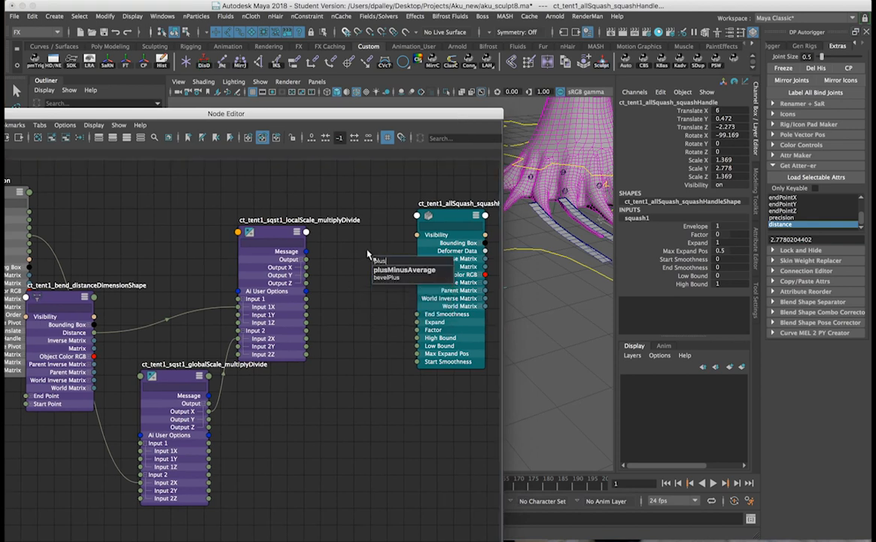
key("Return")
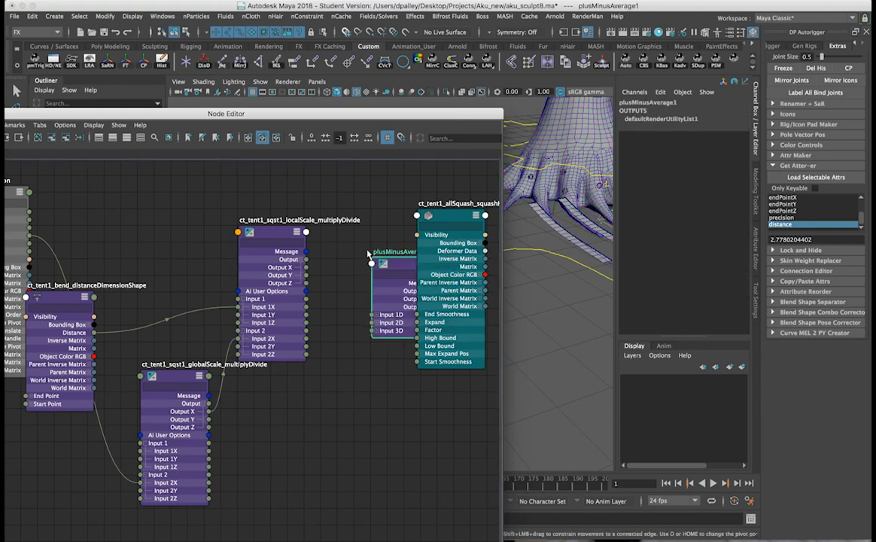
left_click_drag(402, 260, 347, 262)
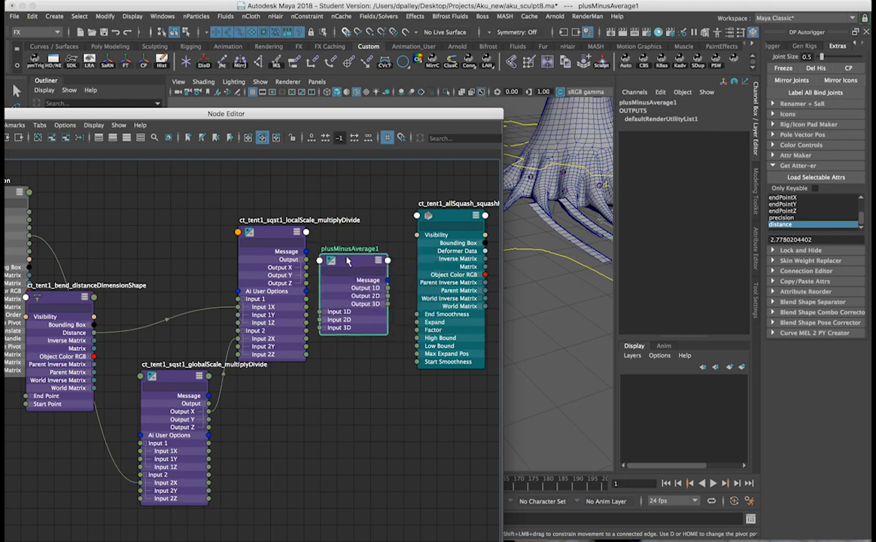
Step: Rename the new plusMinusAverage node as ct_tent1_sqst1_plusMinusAverage
double_click(300, 223)
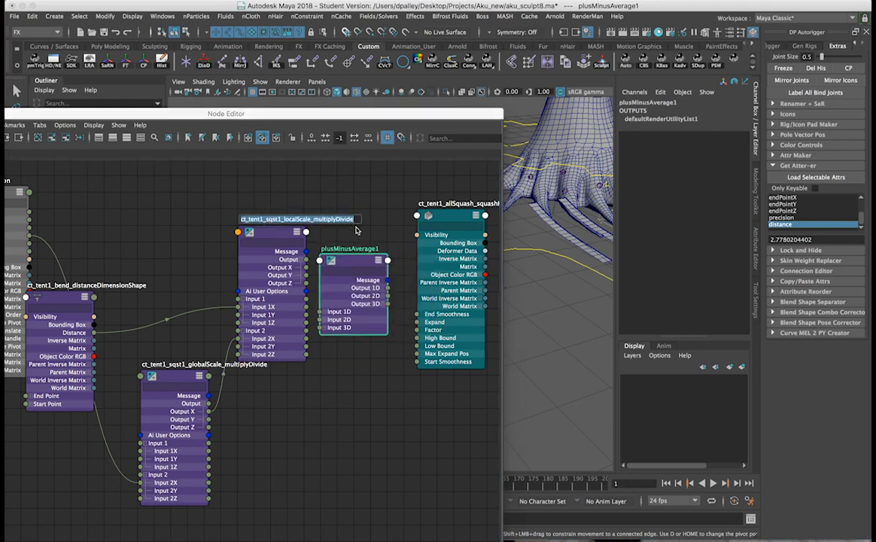
left_click(354, 263)
double_click(352, 250)
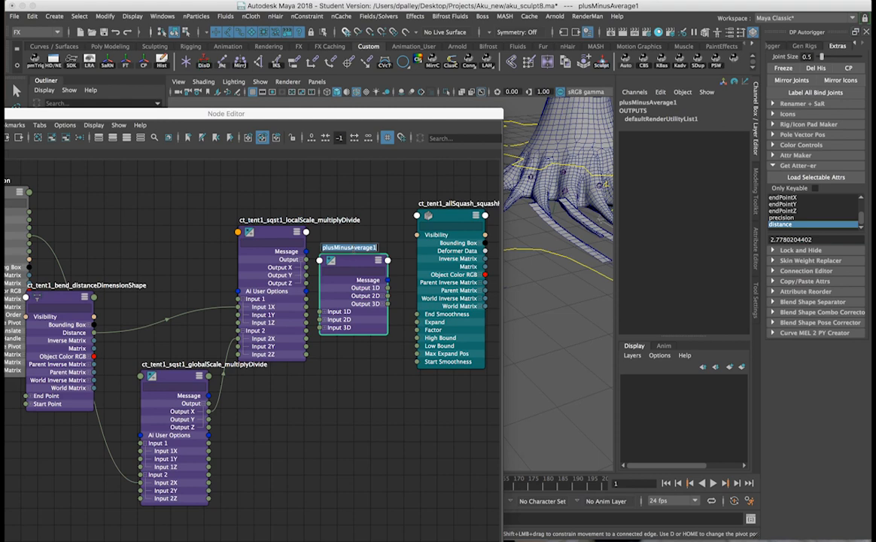
key("super+v")
left_click_drag(337, 247, 360, 252)
key("BackSpace")
left_click_drag(350, 247, 391, 252)
type("_pl")
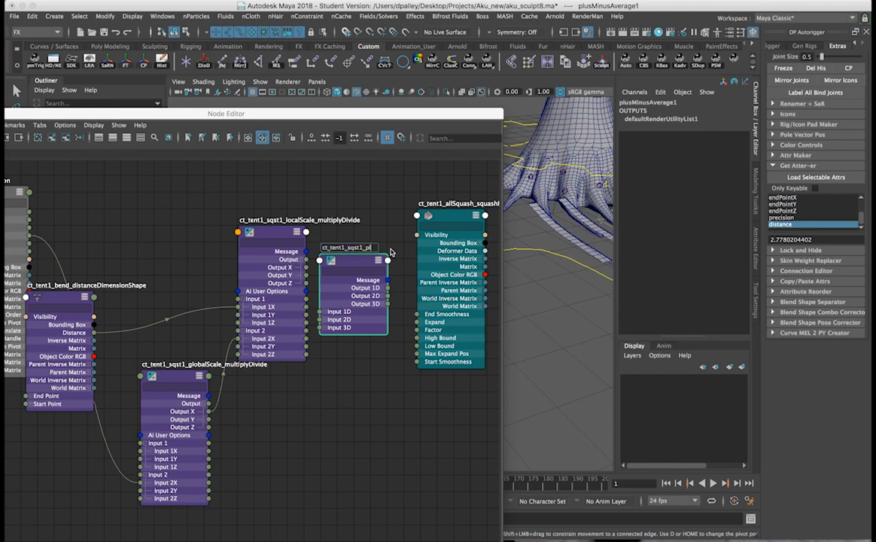
type("usMinusAverage1")
key("Return")
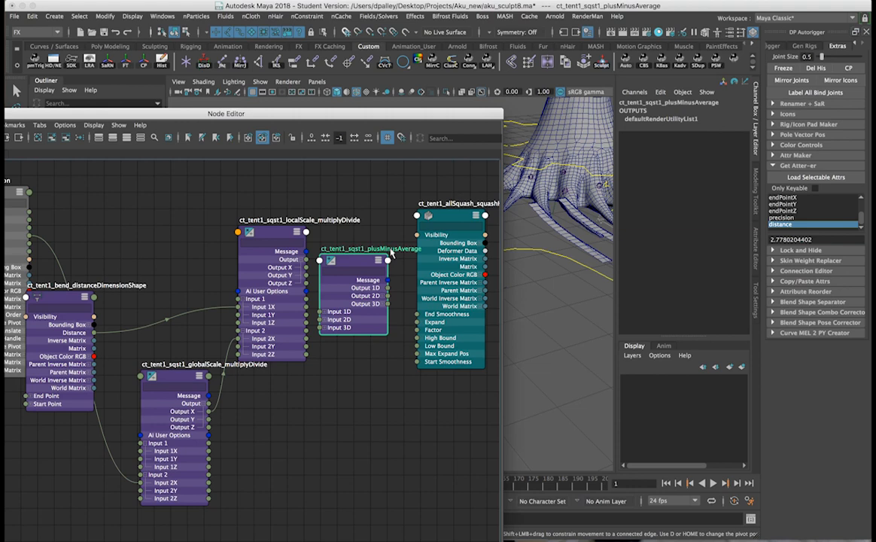
Step: Feed the localScale multiplyDivide's Output X into the plusMinusAverage's Input 1D[0] and 1D[1], and break the 1D[1] connection
left_click_drag(332, 259, 341, 243)
left_click(336, 294)
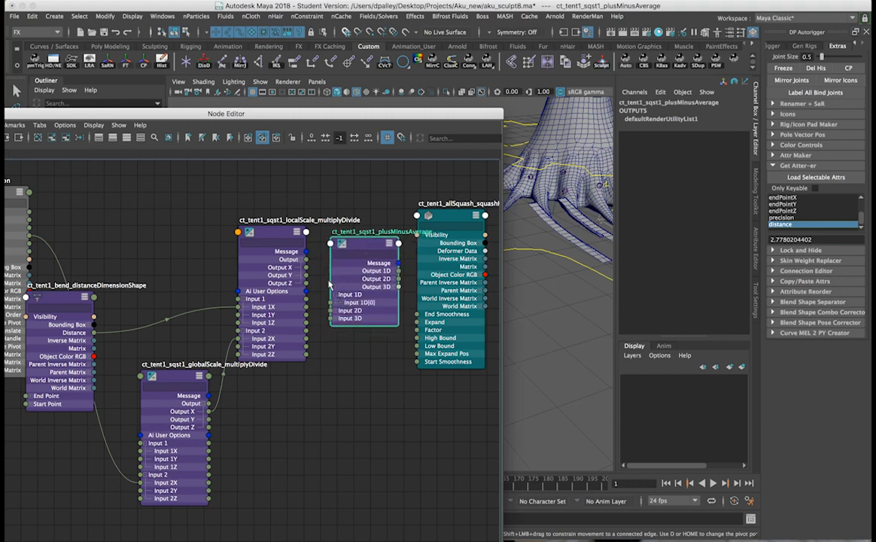
left_click_drag(306, 268, 330, 303)
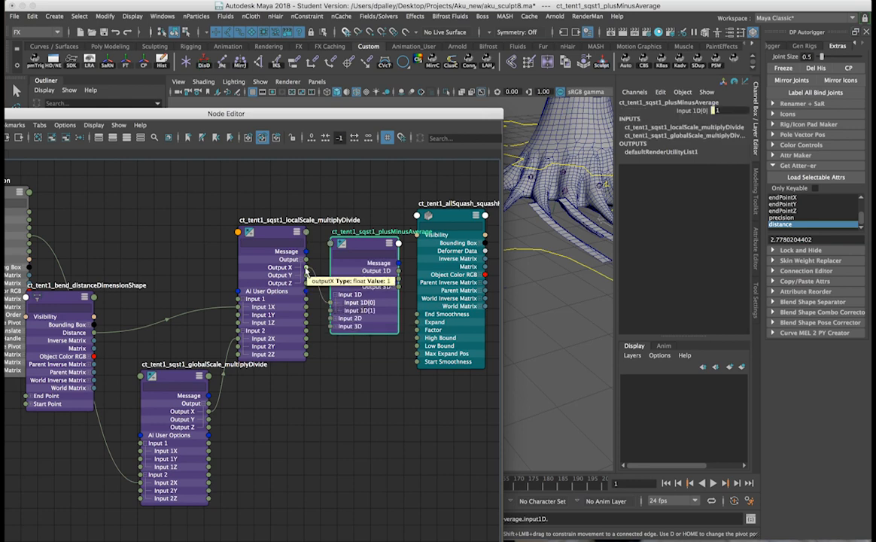
left_click_drag(307, 268, 331, 310)
left_click(325, 309)
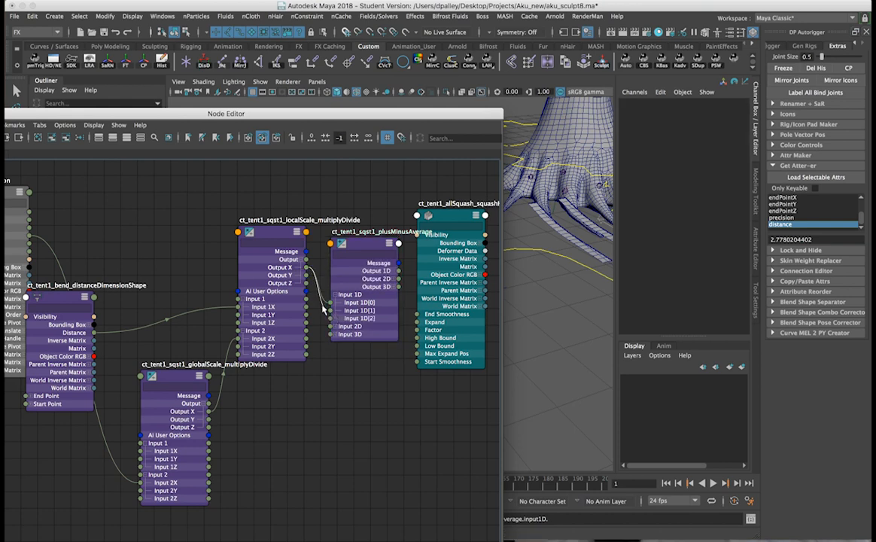
Step: Set the plusMinusAverage node's operation to Subtract and connect its Output 1D to the squash handle shape's Factor
left_click(363, 250)
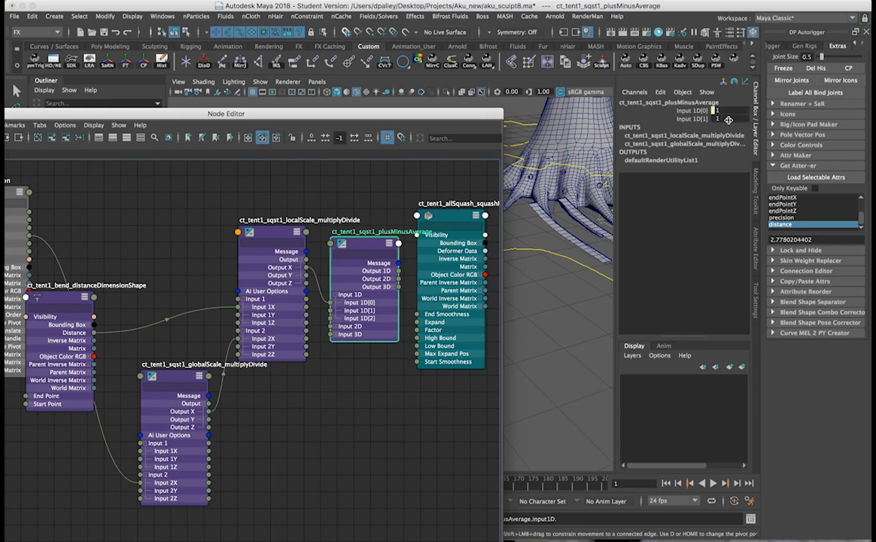
left_click(752, 235)
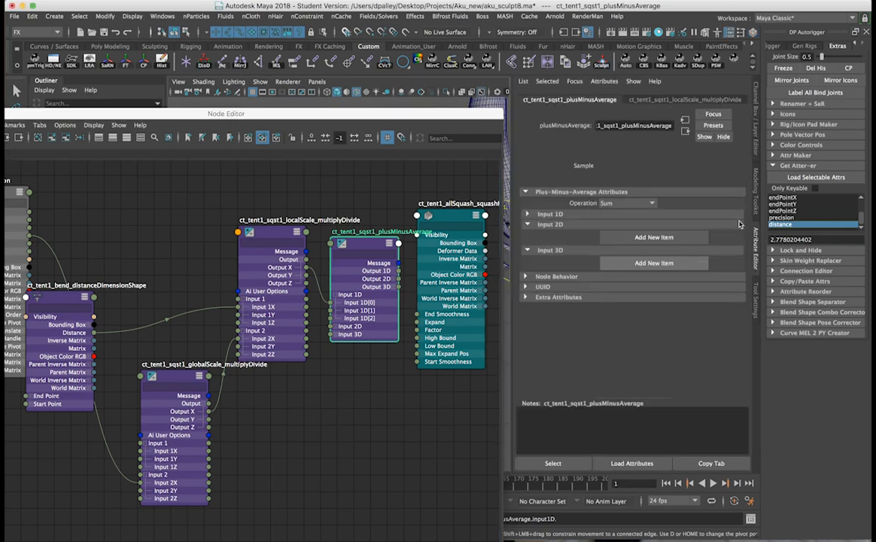
left_click(612, 204)
left_click(567, 219)
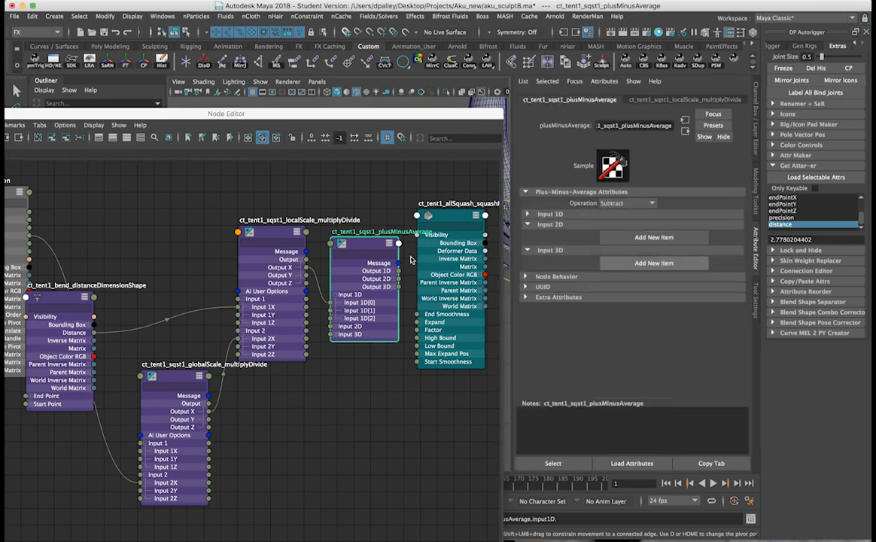
left_click(756, 119)
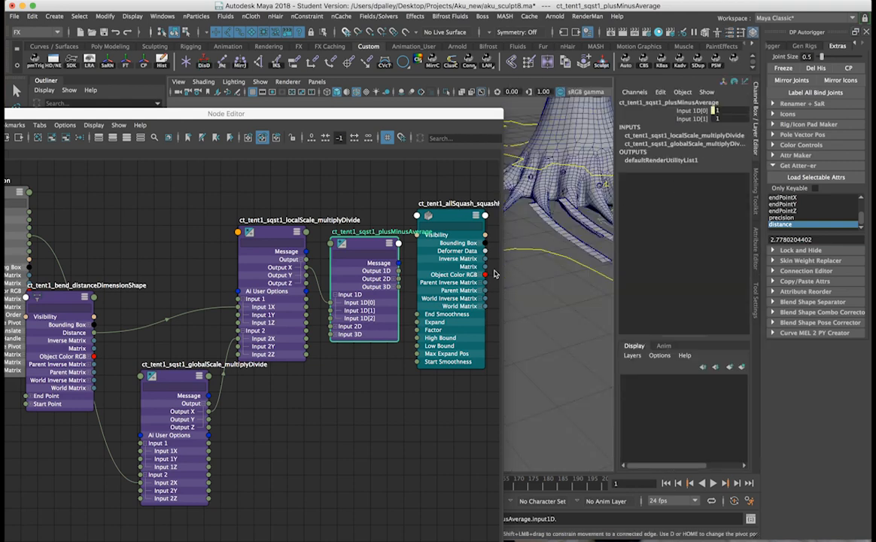
left_click_drag(398, 270, 419, 330)
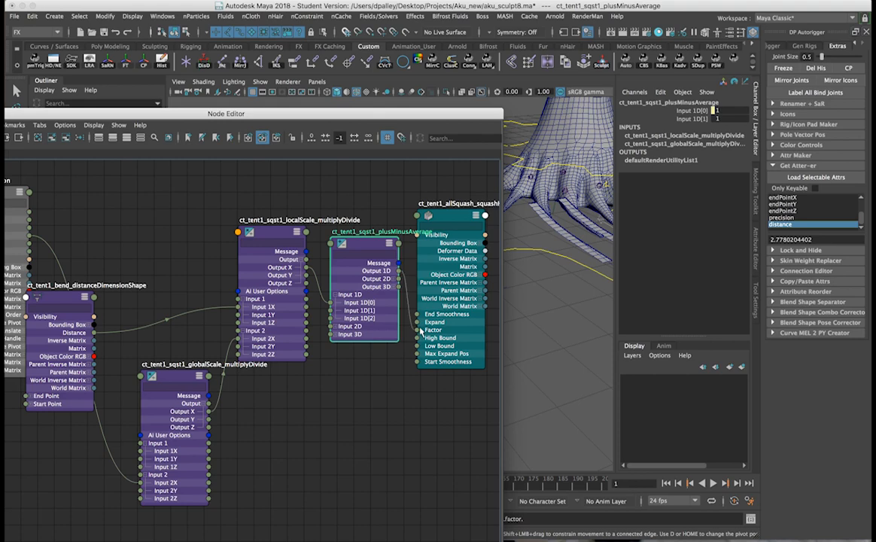
Step: Pull the tentacle's end control outward to test how the ribbon reacts when stretched
left_click_drag(414, 115, 417, 417)
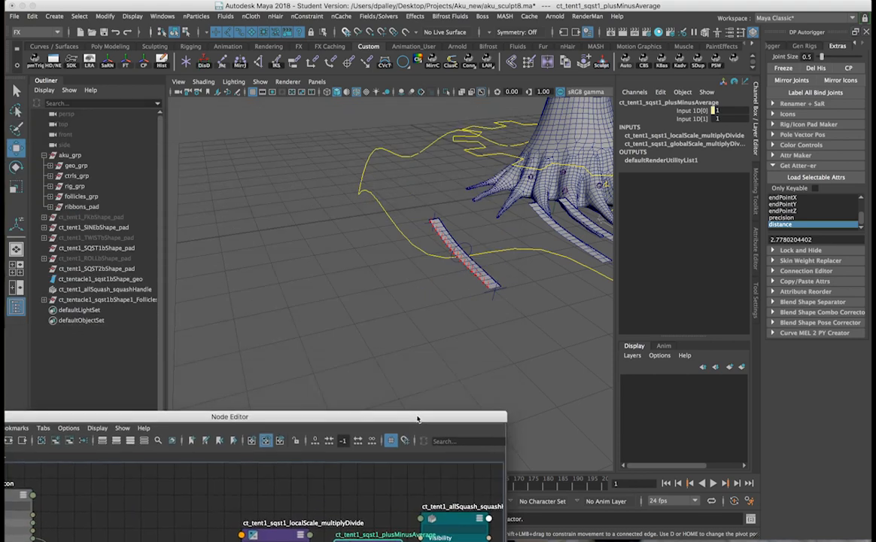
left_click_drag(494, 333, 381, 310, "alt")
left_click(303, 321)
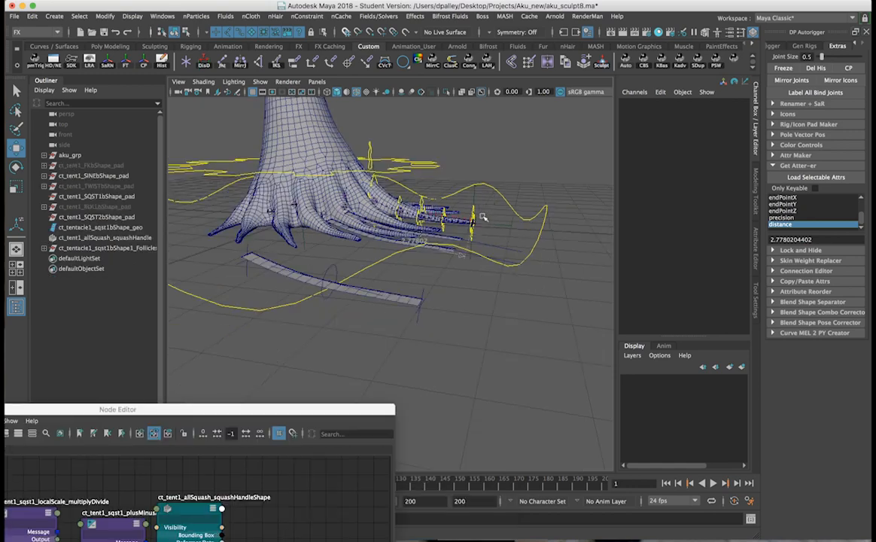
left_click(473, 226)
left_click_drag(471, 224, 603, 228)
middle_click_drag(509, 229, 458, 210, "alt")
left_click_drag(458, 210, 407, 220, "alt")
key("z")
scroll(432, 234, "up", 3)
Step: Set Tentacle Bend on ct_tent1_indiv_icon to 0
left_click(336, 151)
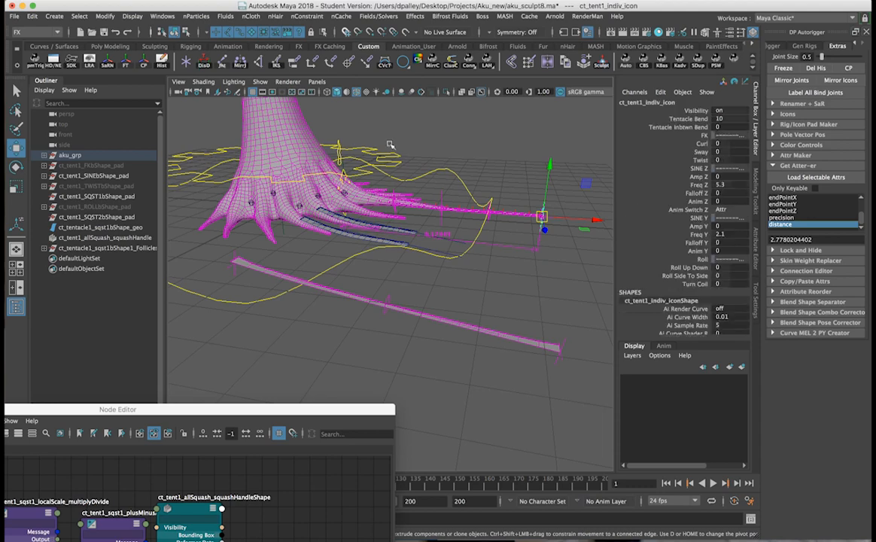
left_click(715, 119)
type("0")
key("Return")
left_click(580, 249)
Step: Move ct_tent1_End_icon in toward the body to test how the ribbon reacts when compressed
left_click_drag(550, 241, 552, 229, "alt")
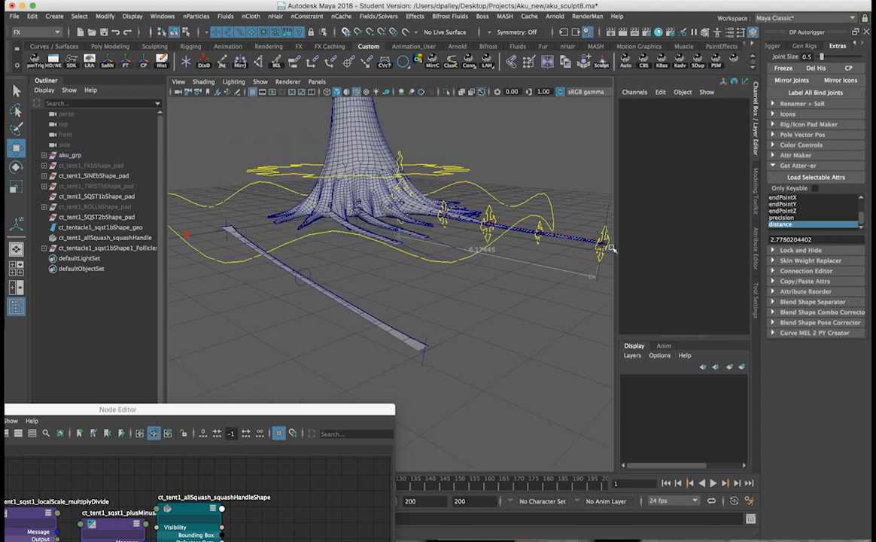
left_click(603, 236)
left_click_drag(604, 236, 640, 243, "alt")
left_click_drag(558, 221, 381, 194)
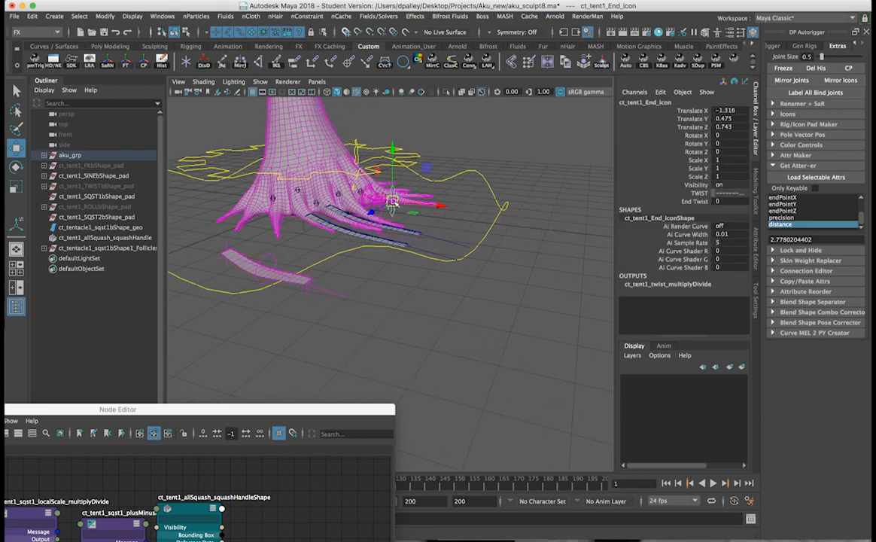
right_click_drag(407, 203, 480, 213, "alt")
left_click_drag(479, 213, 428, 159, "alt")
left_click_drag(388, 324, 362, 310, "alt")
Step: Reset Translate X, Y and Z of ct_tent1_End_icon to 0
left_click_drag(737, 127, 740, 111)
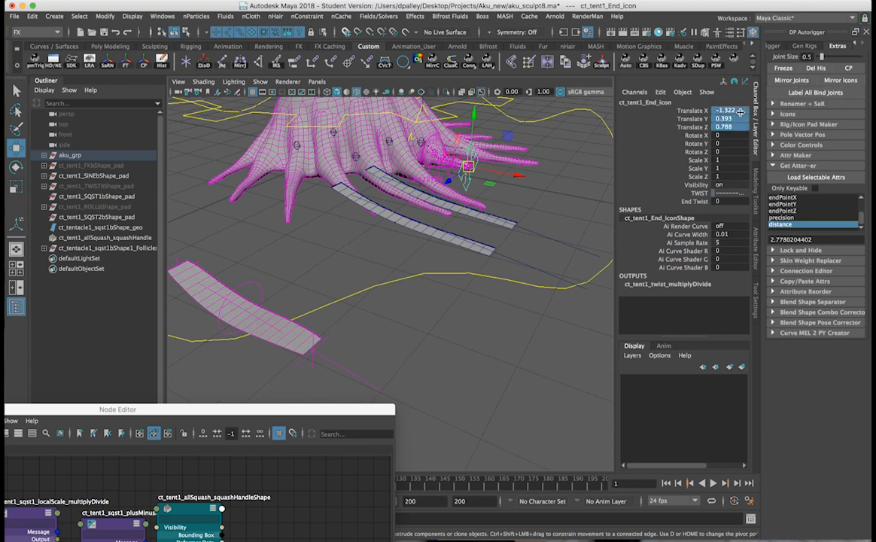
type("0")
key("Return")
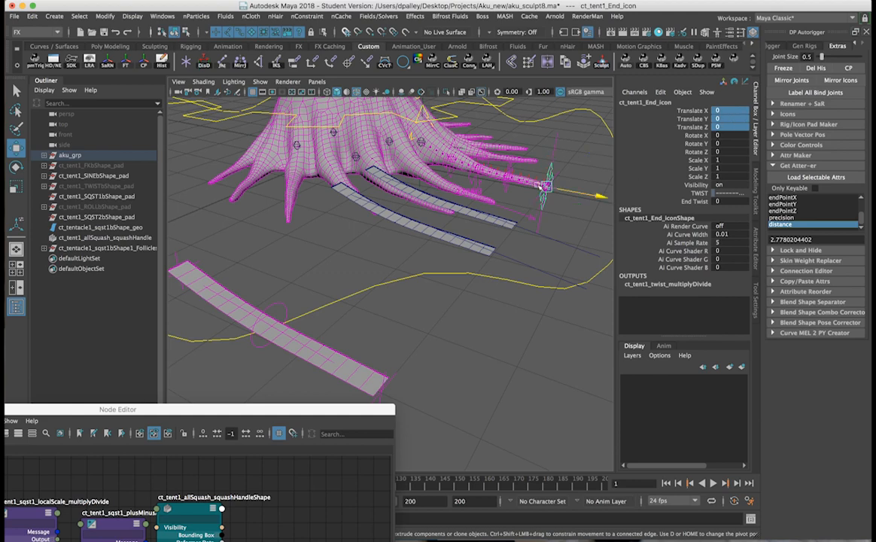
Step: Move ct_tent1_End_icon along X to about -1.265 and inspect the squash1 attributes of the ribbon's squash handle
middle_click_drag(538, 184, 439, 163)
right_click_drag(464, 171, 413, 216, "alt")
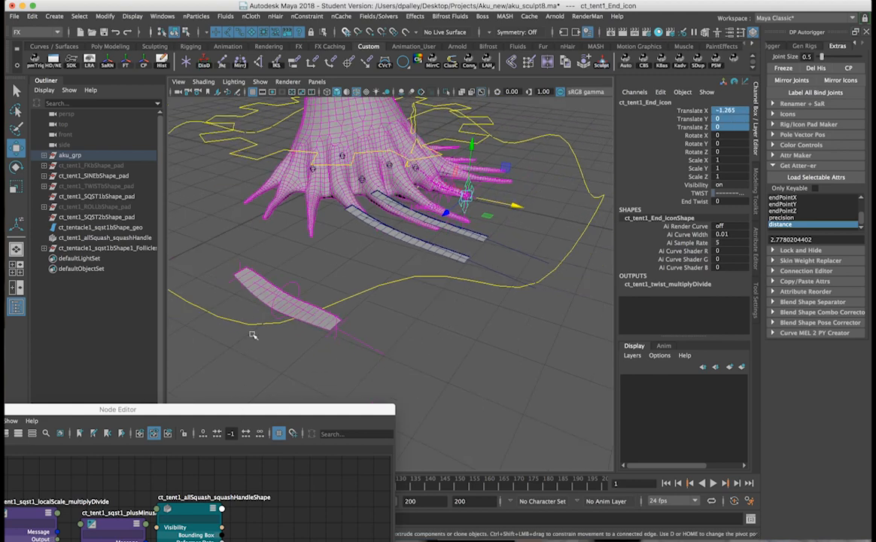
left_click(272, 313)
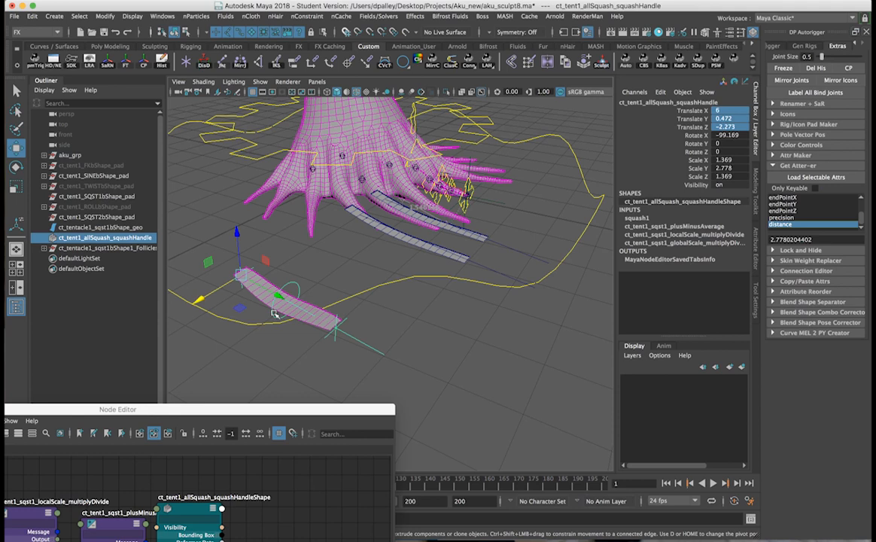
left_click(651, 218)
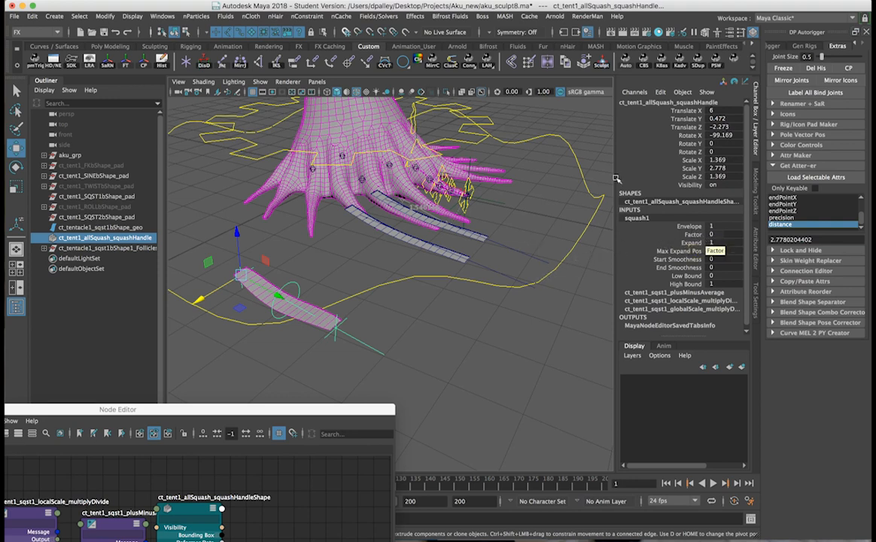
Step: Undo the recent selection changes to return to ct_tent1_End_icon
left_click(526, 255)
key("z")
key("z")
key("z")
key("z")
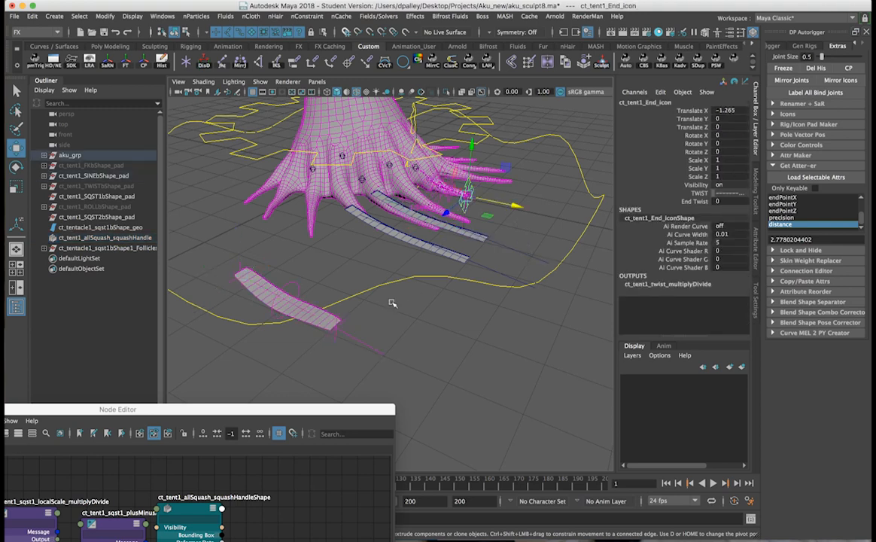
key("shift+z")
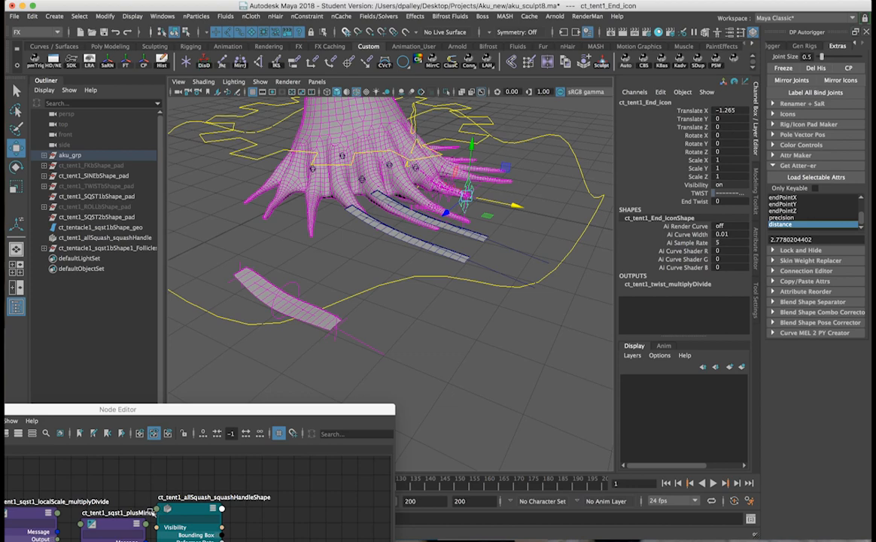
Step: Review the input values of the ct_tent1_sqst1_plusMinusAverage node with the tentacle compressed
double_click(190, 410)
left_click(184, 388)
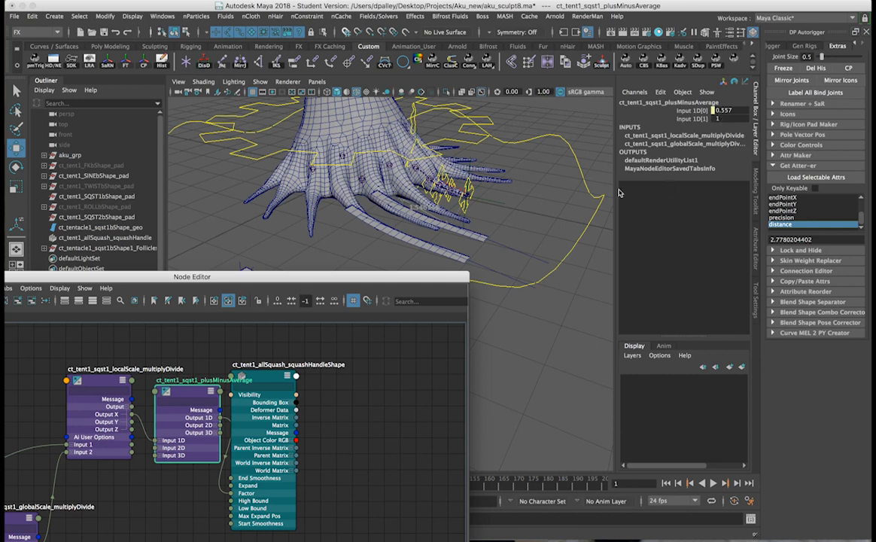
left_click_drag(426, 279, 454, 419)
left_click(513, 228)
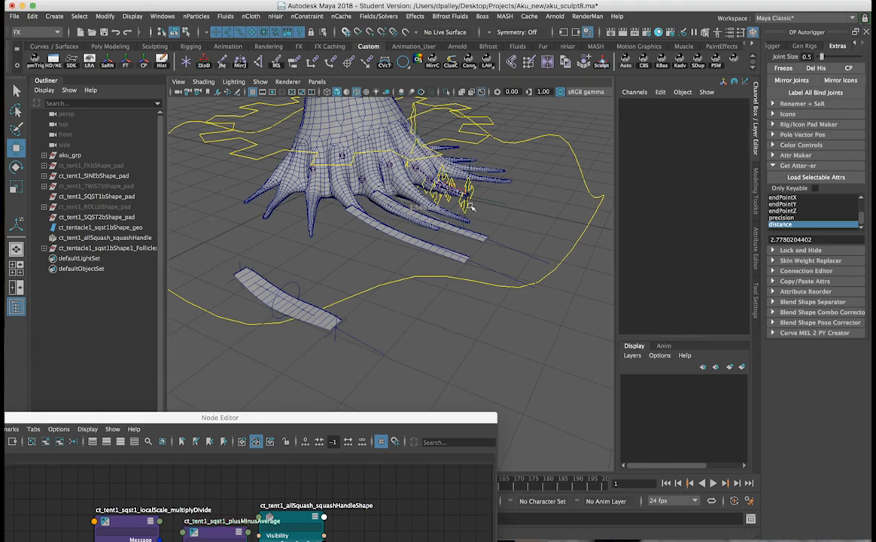
Step: Set Translate X of ct_tent1_End_icon to 0
left_click(427, 189)
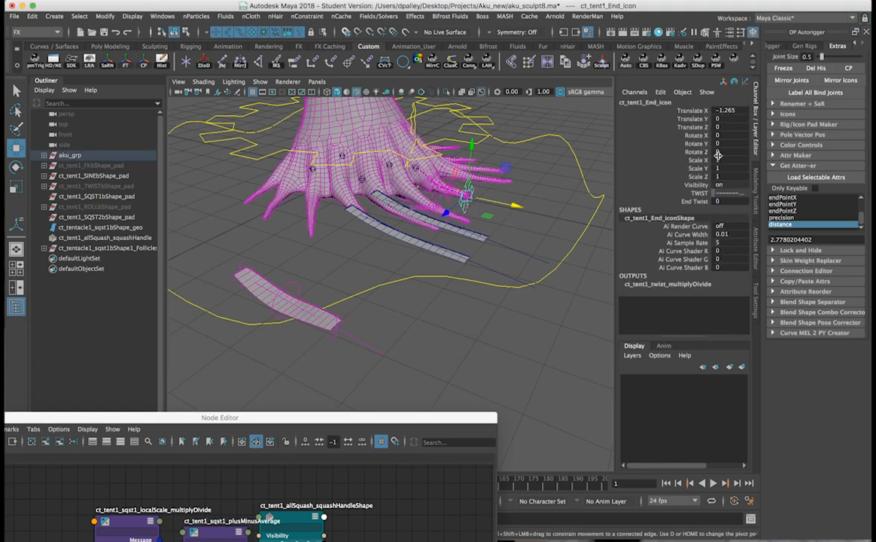
double_click(725, 110)
type("0")
key("Return")
Step: Move the squash handle shape node away from the plusMinusAverage node to open up space between them
left_click_drag(363, 423, 400, 226)
scroll(436, 400, "down", 2)
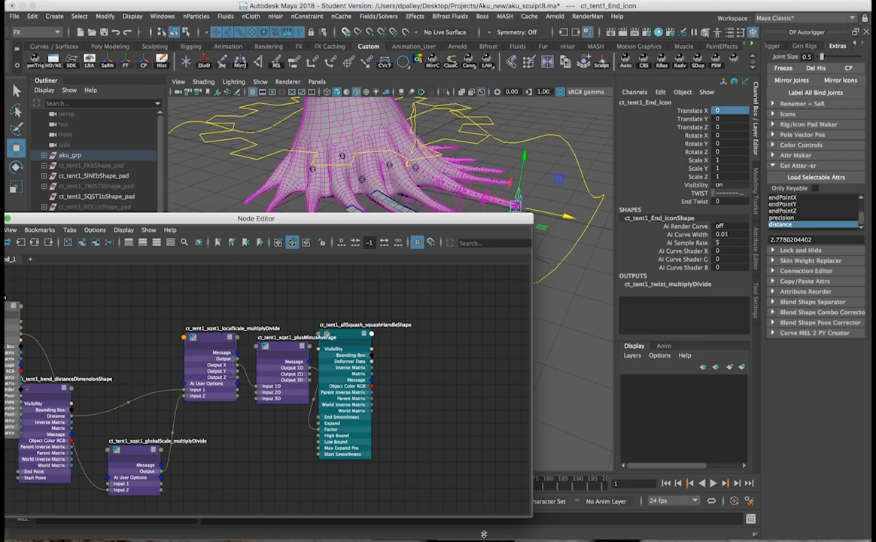
left_click_drag(410, 219, 402, 140)
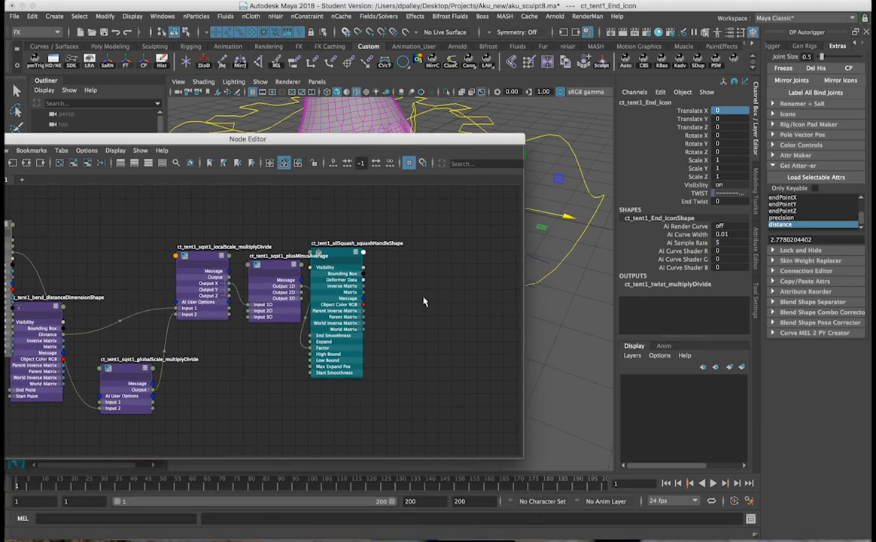
scroll(423, 302, "up", 2)
left_click_drag(334, 250, 475, 238)
left_click(362, 230)
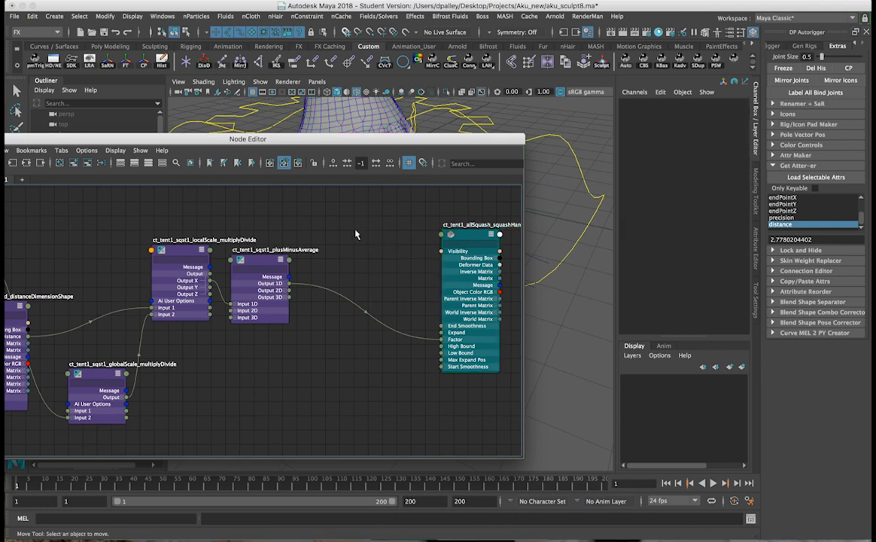
Step: Create a multiplyDivide node between the plusMinusAverage node and the squash handle shape node
left_click_drag(381, 143, 372, 305)
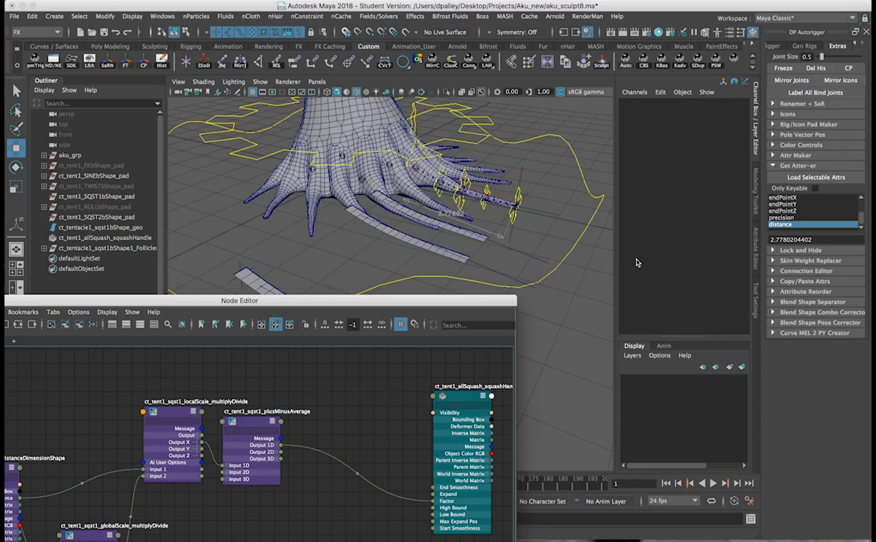
left_click_drag(550, 244, 405, 267, "alt")
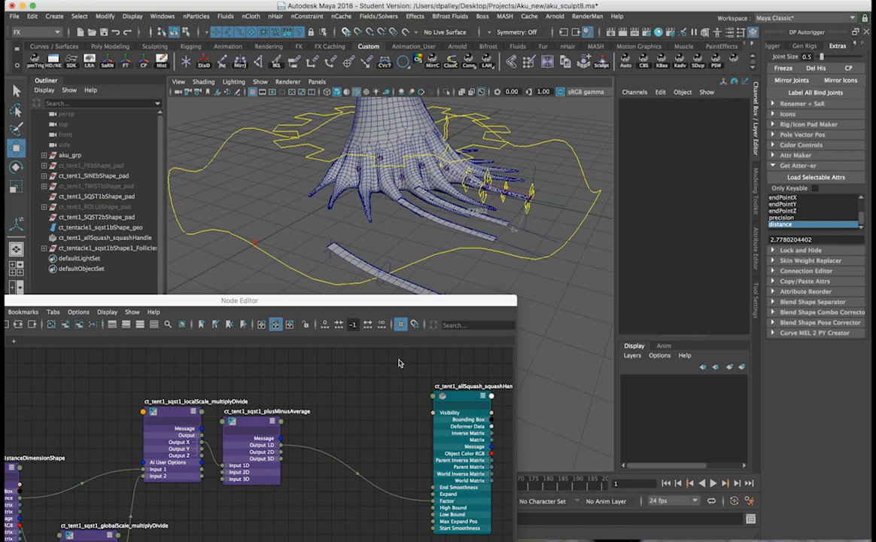
left_click(307, 420)
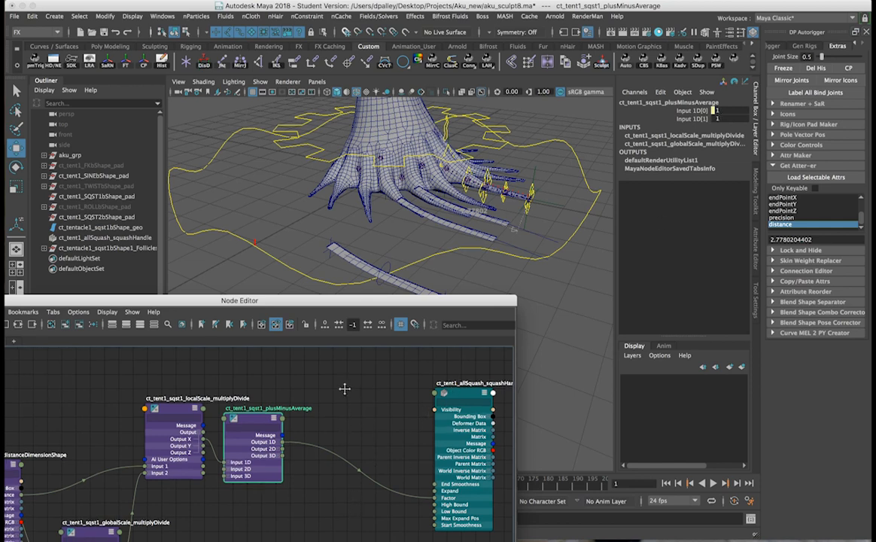
middle_click_drag(344, 388, 329, 377, "alt")
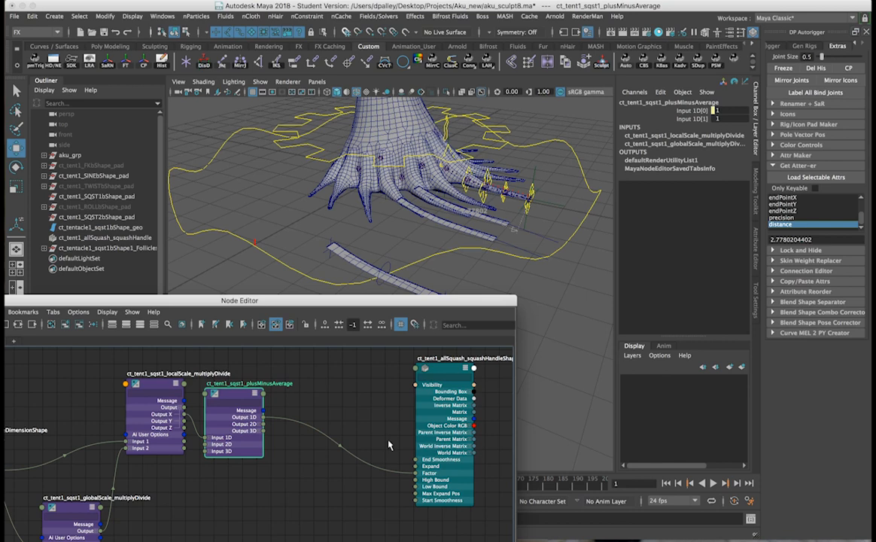
left_click(350, 398)
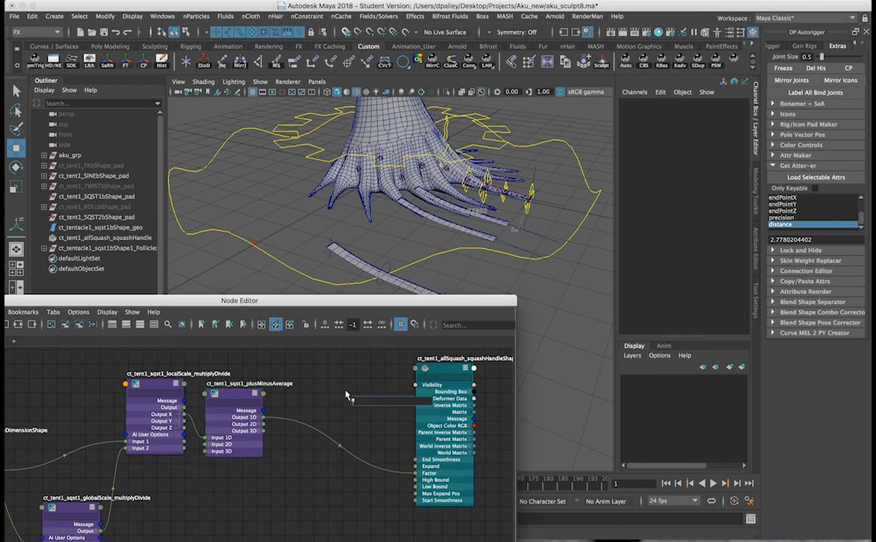
type("multi")
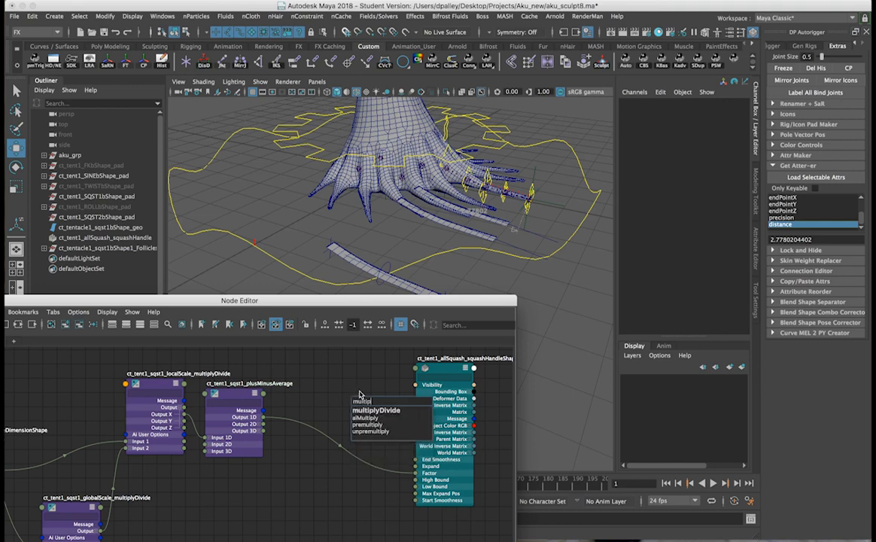
type("pl")
key("Return")
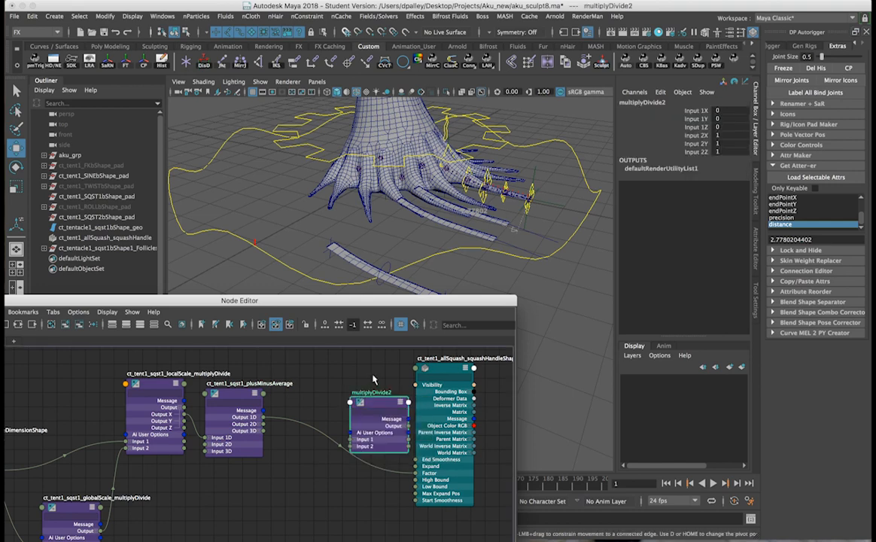
double_click(231, 385)
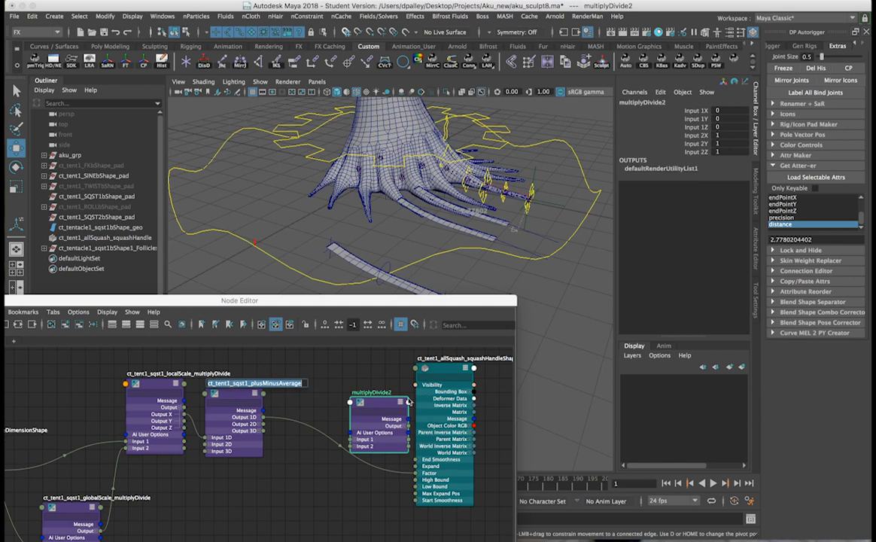
key("ctrl+c")
double_click(372, 392)
key("ctrl+v")
left_click_drag(396, 391, 362, 393)
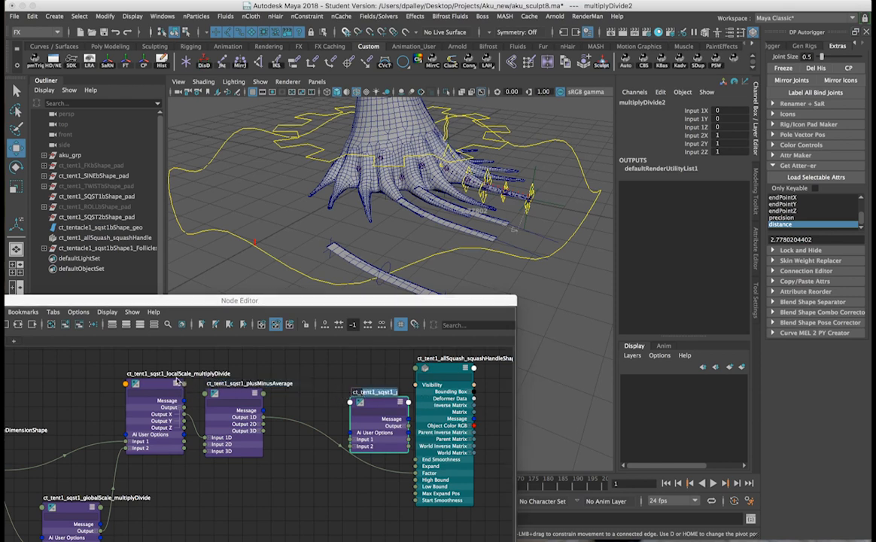
Step: Rename the new multiplyDivide node as ct_tent1_sqst1_squashAdj_multiplyDivide, reusing the localScale multiplyDivide node's name
double_click(178, 373)
key("ctrl+c")
double_click(354, 393)
key("ctrl+v")
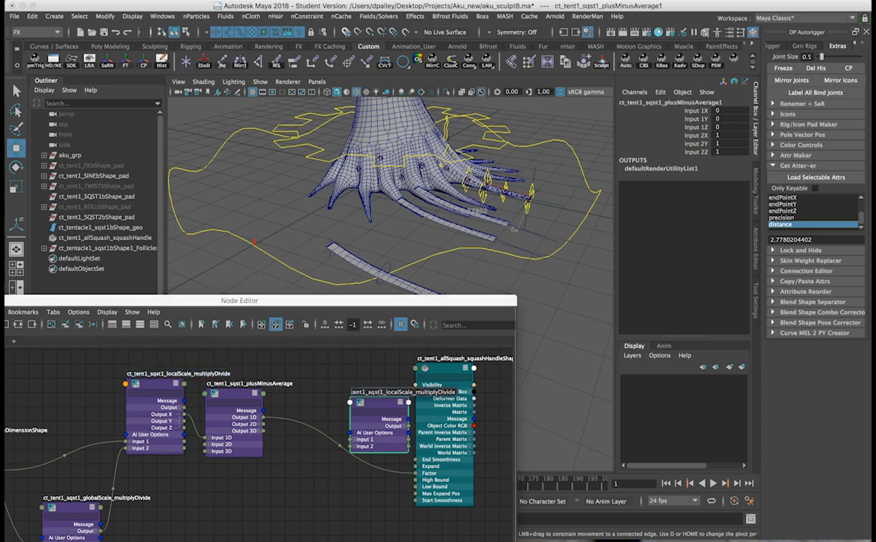
left_click_drag(386, 392, 408, 392)
type("s")
type("quashAdj")
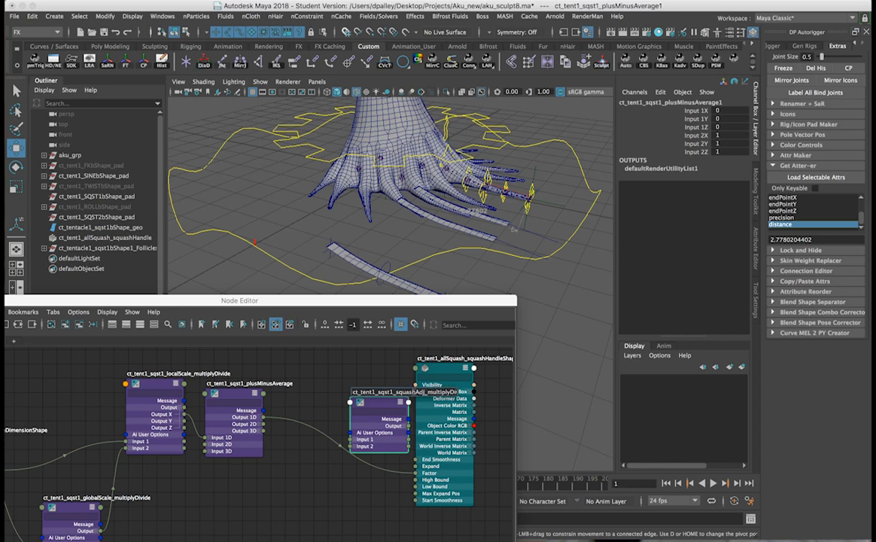
key("Return")
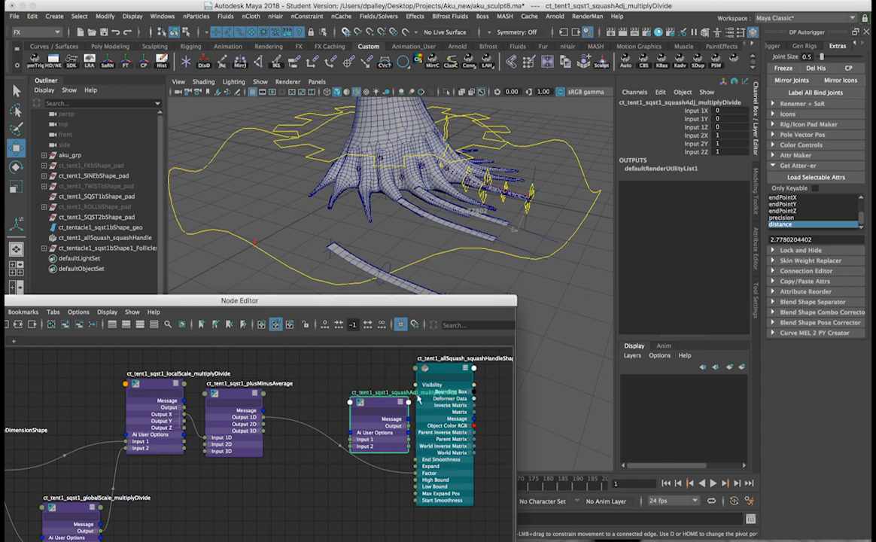
Step: Connect the plusMinusAverage node's Output 1D to Input 1X of the squashAdj multiplyDivide node and set its Input 2X to 2
left_click_drag(406, 401, 338, 430)
left_click(292, 467)
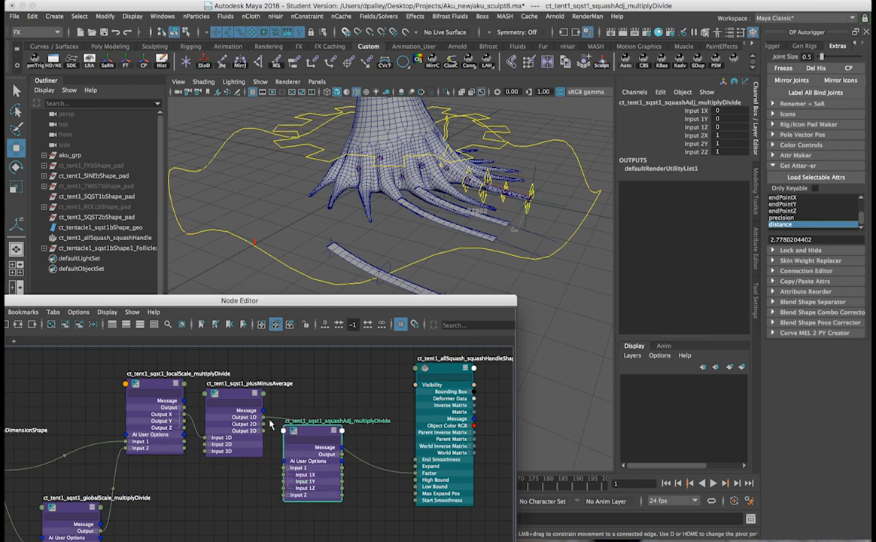
left_click_drag(264, 417, 284, 476)
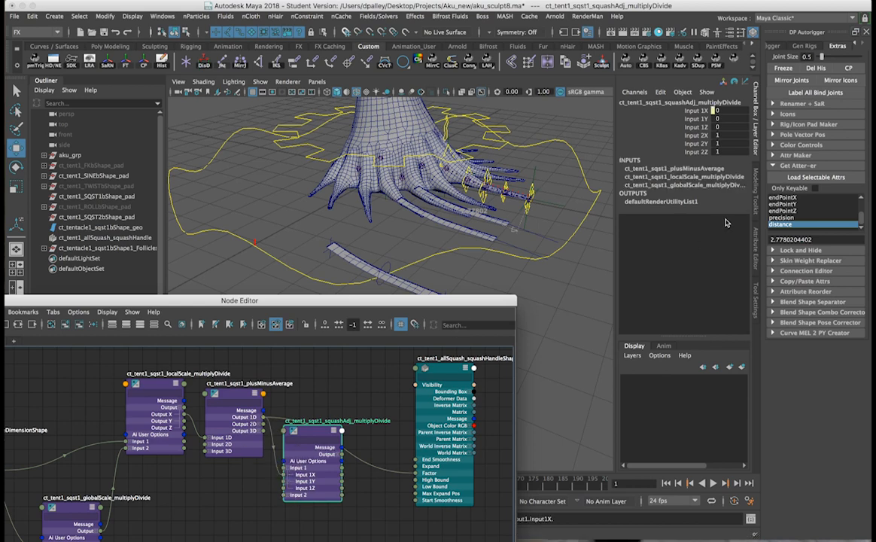
left_click(733, 133)
type("2")
key("Return")
Step: Create a condition node and place it between the squashAdj multiplyDivide node and the squash handle shape node
left_click_drag(311, 433, 303, 450)
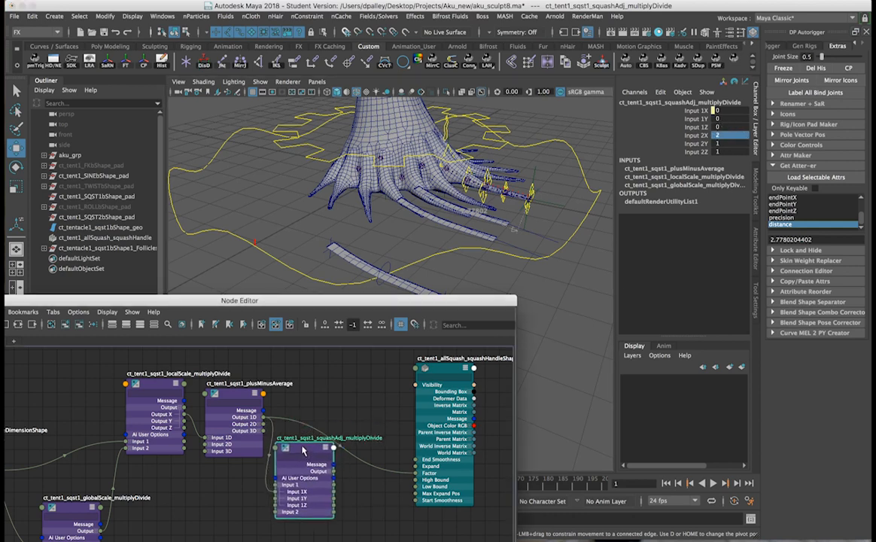
left_click(364, 394)
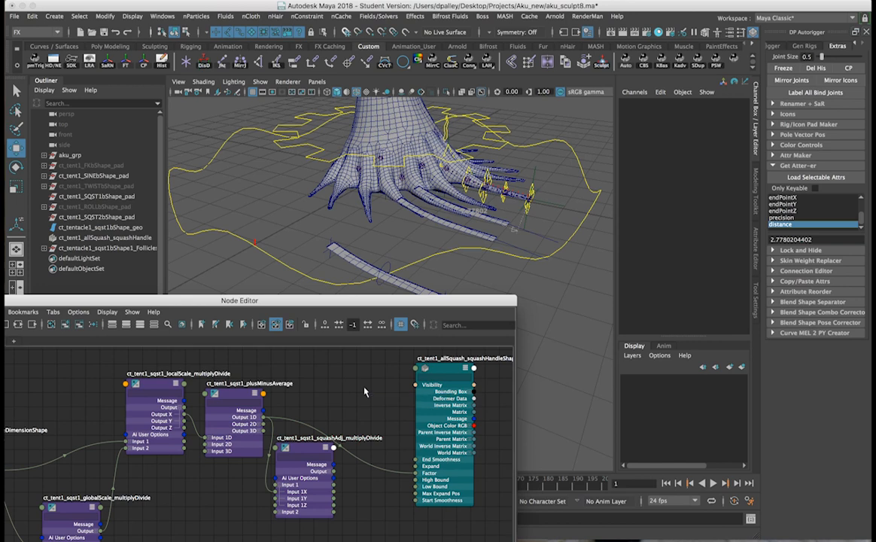
key("Tab")
type("condition")
key("Return")
left_click_drag(398, 408, 364, 383)
Step: Copy the squashAdj multiplyDivide node's name and open the condition node's name for editing
double_click(298, 439)
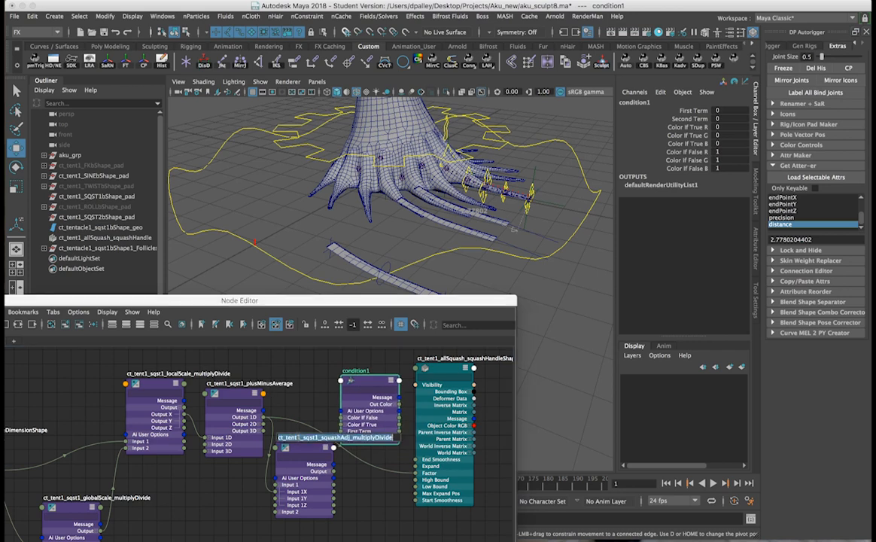
double_click(357, 371)
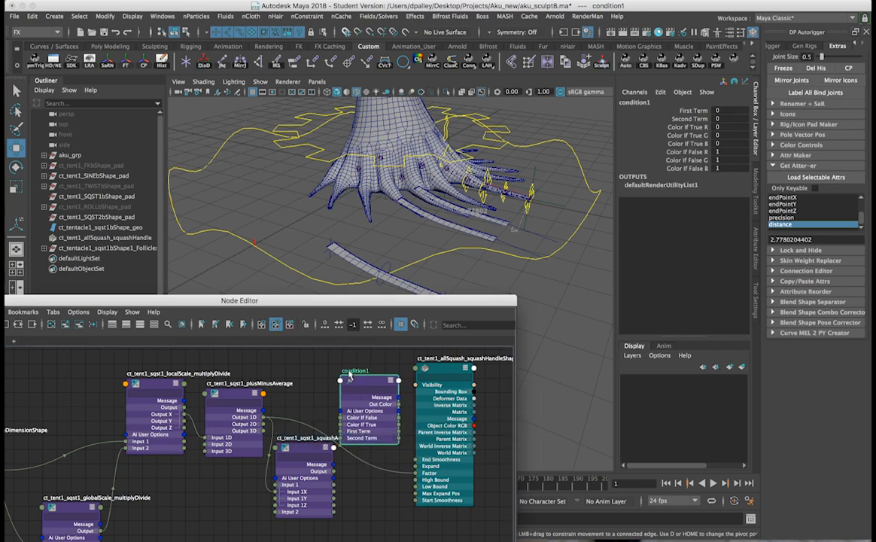
left_click(343, 370)
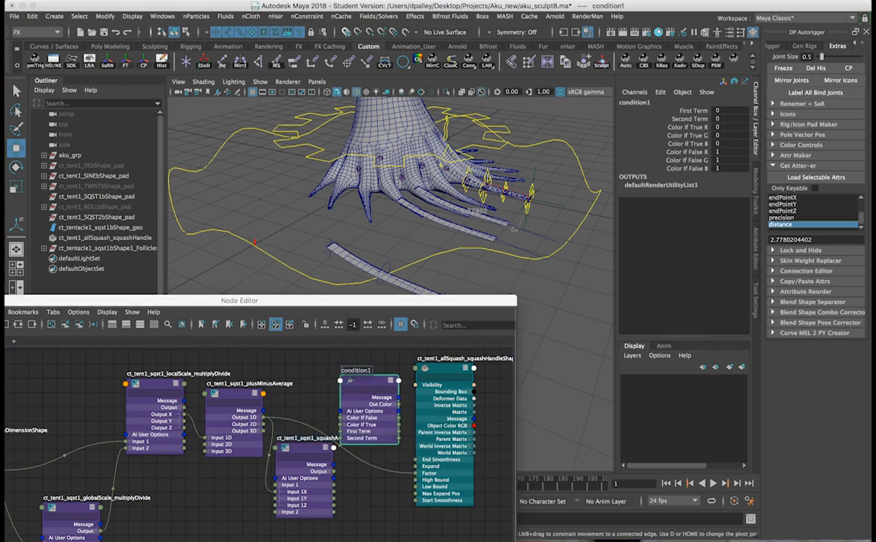
Step: Rename the condition1 node to ct_tent1_sqst1_condition
key("super+v")
key("BackSpace")
key("BackSpace")
key("BackSpace")
key("BackSpace")
type("u")
key("BackSpace")
double_click(350, 371)
key("super+v")
mouse_move(372, 371)
left_mouse_down()
mouse_move(356, 370)
mouse_move(378, 371)
left_mouse_up()
left_click(348, 371)
key("BackSpace")
key("super+v")
key("Return")
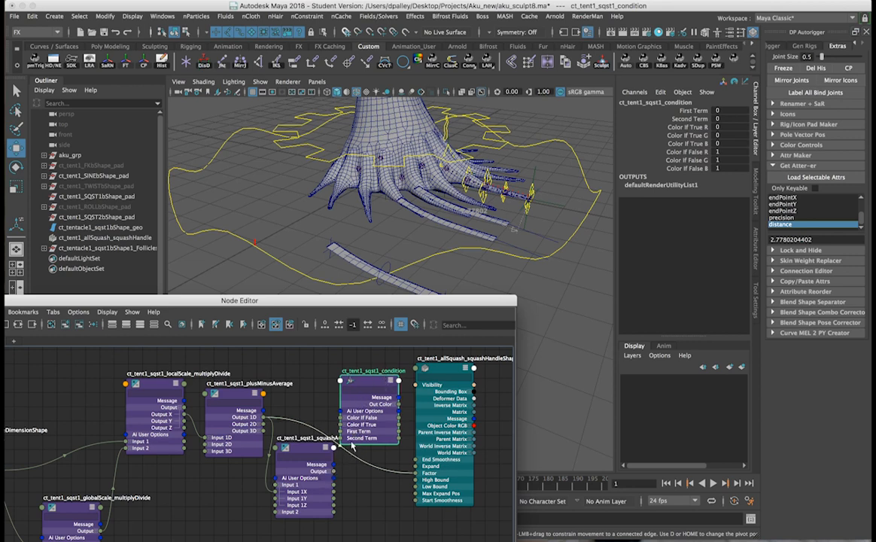
Step: Connect Output 1D of ct_tent1_sqst1_plusMinusAverage to the condition node's First Term and set its operation to Greater Than
left_click_drag(262, 418, 344, 432)
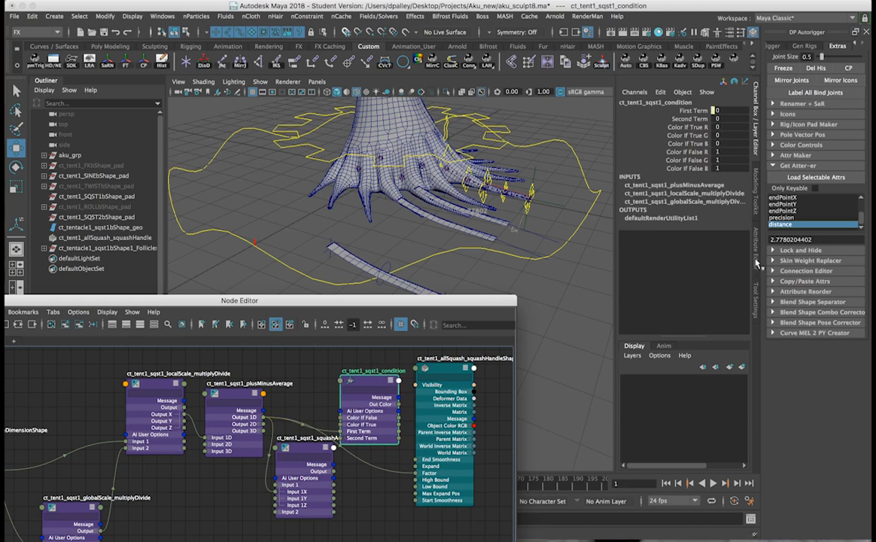
key("ctrl+a")
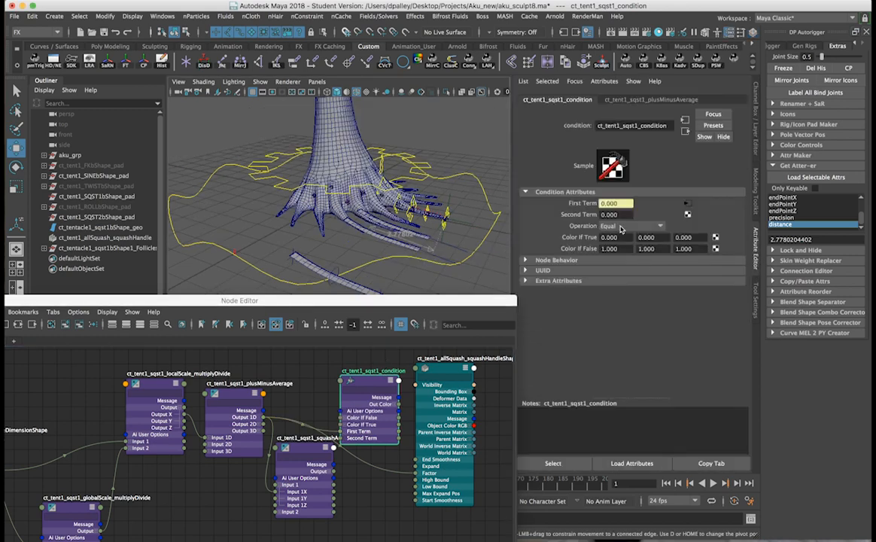
left_click(621, 227)
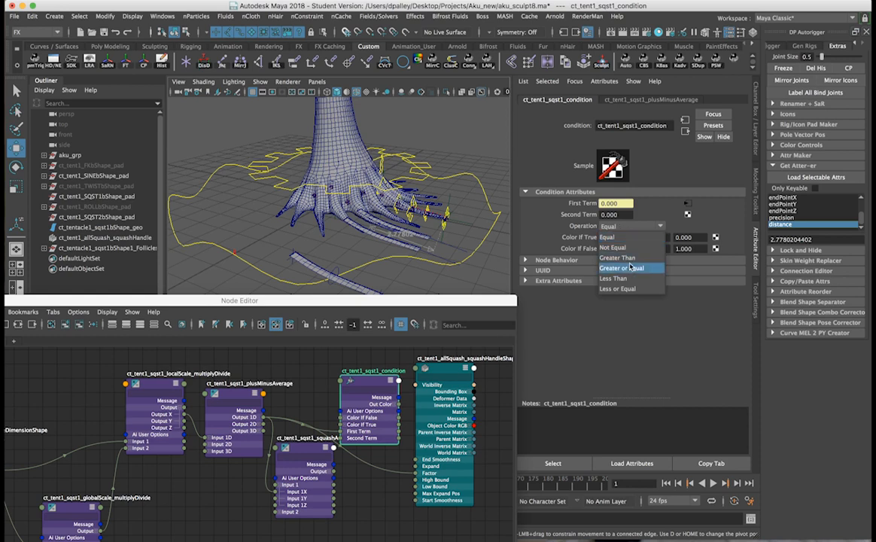
left_click(630, 259)
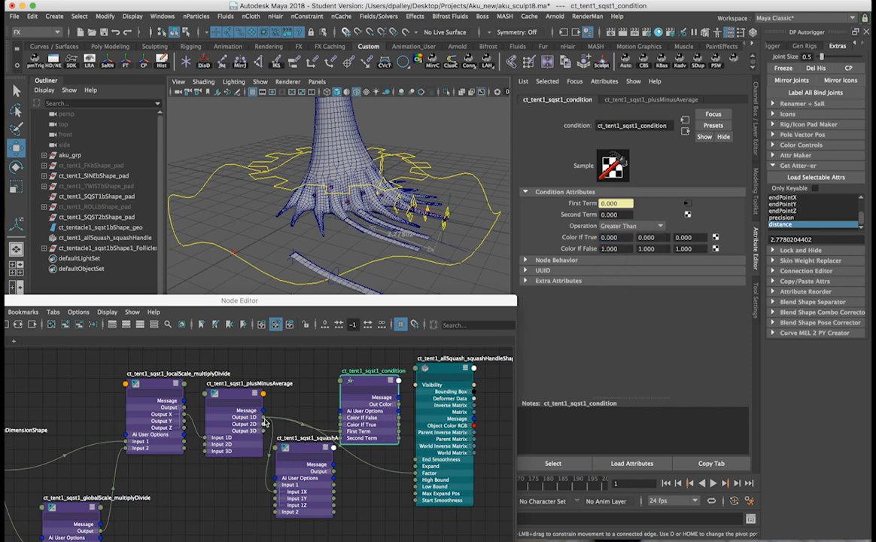
Step: Connect Output 1D of ct_tent1_sqst1_plusMinusAverage to Color If True R on the condition node
left_click_drag(262, 417, 343, 432)
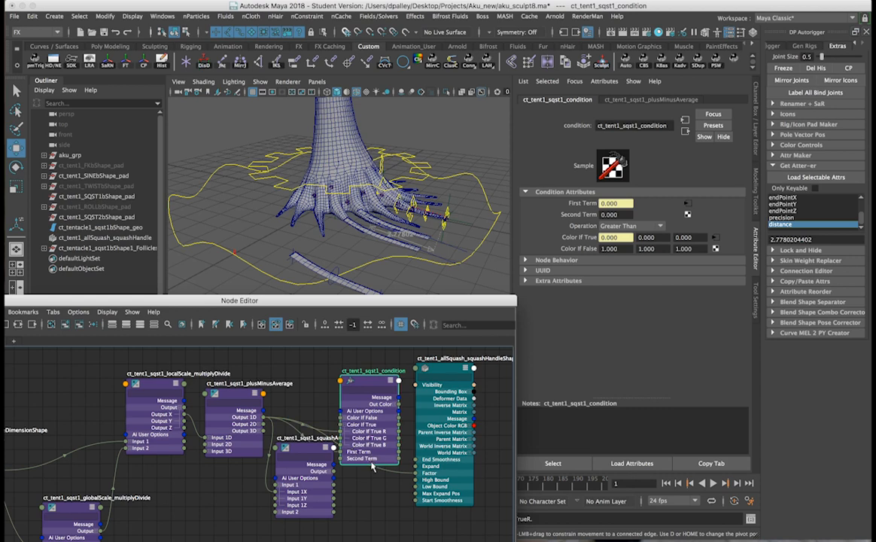
right_click_drag(372, 465, 359, 459, "alt")
middle_click_drag(360, 459, 399, 454, "alt")
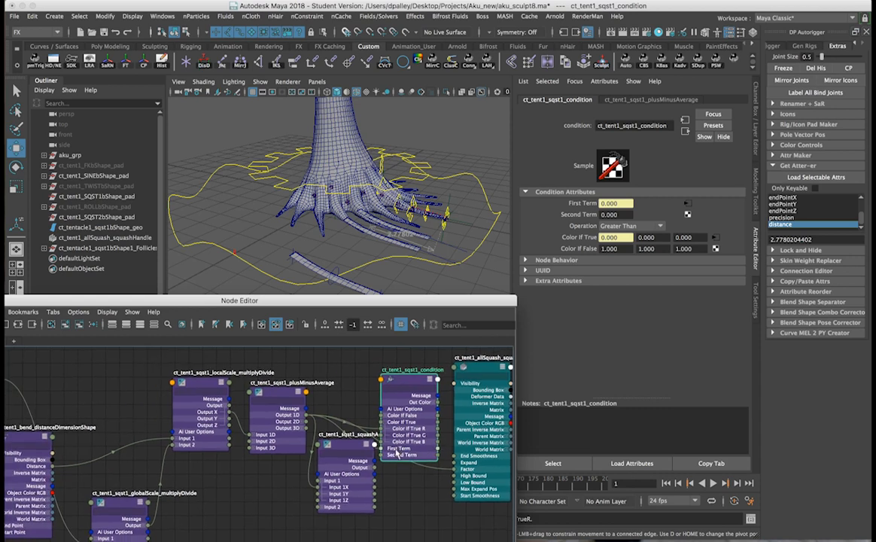
right_click_drag(400, 455, 386, 449, "alt")
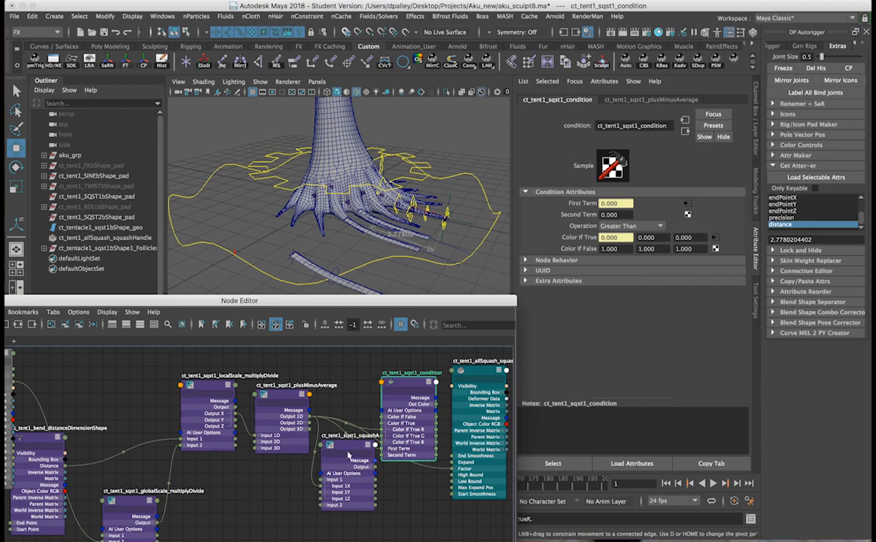
scroll(361, 430, "up", 3)
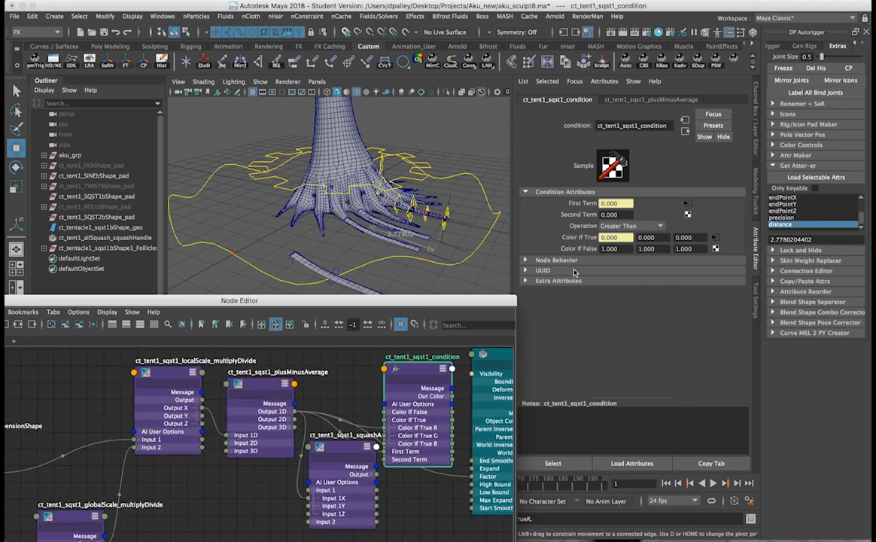
Step: Connect the squashAdj multiplyDivide's Output X to the condition's Color If False R, and the condition's Out Color R to the squash handle's Factor
left_click(371, 475)
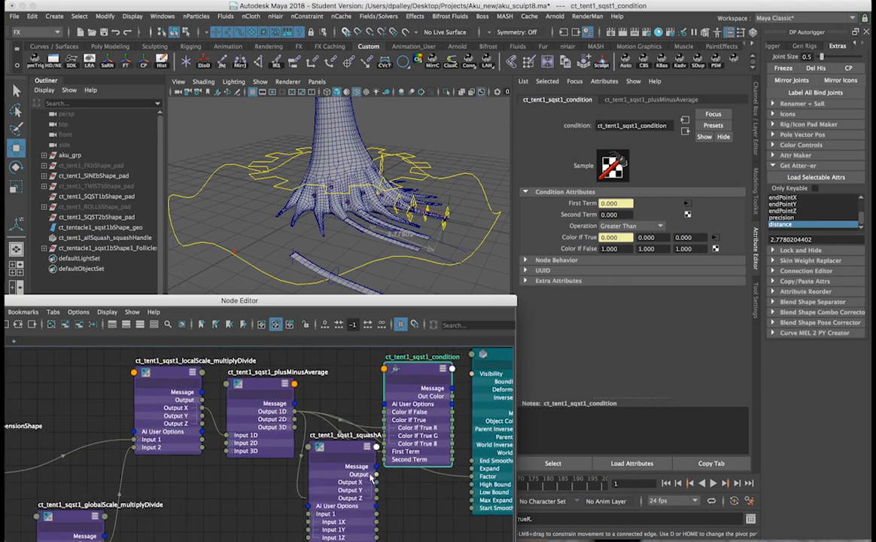
left_click_drag(383, 472, 384, 419)
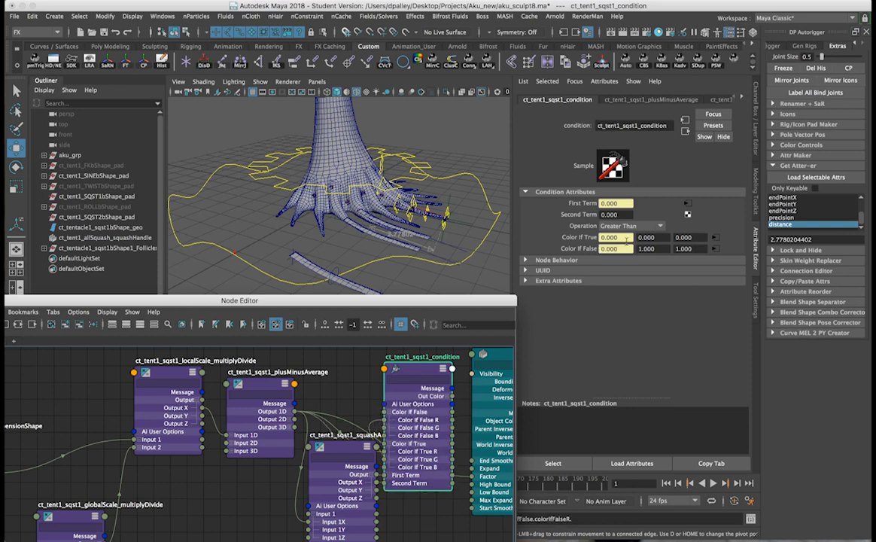
middle_click_drag(426, 454, 354, 447, "alt")
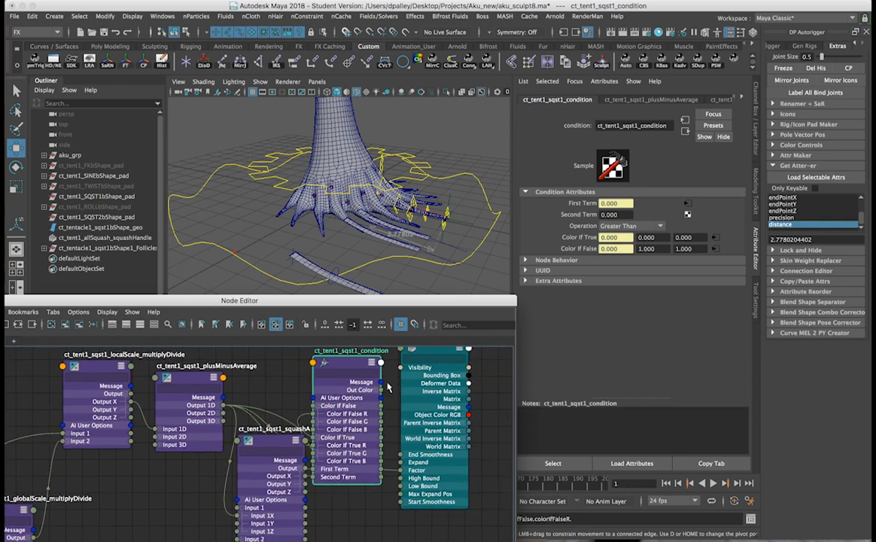
left_click_drag(378, 391, 400, 471)
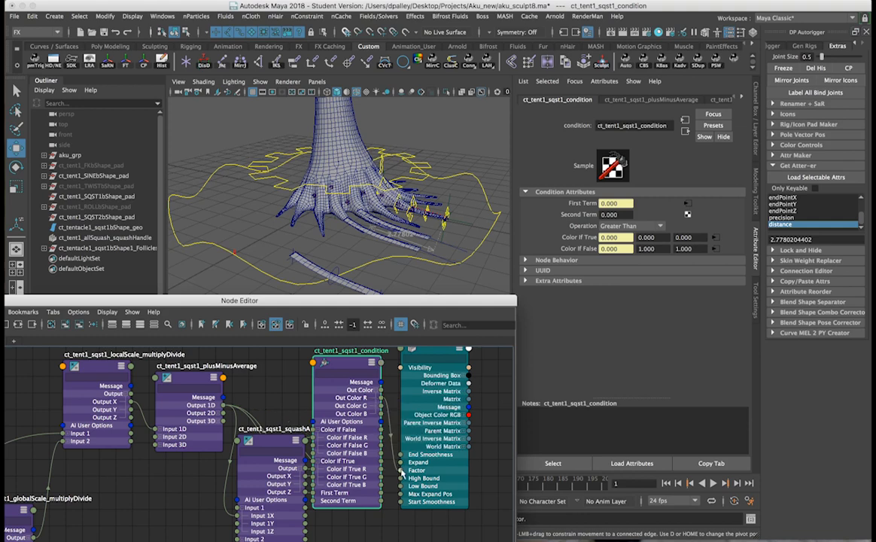
Step: Uncover more of the viewport and move ct_tent1_End_icon to test how the tentacle squashes
left_click_drag(462, 301, 422, 380)
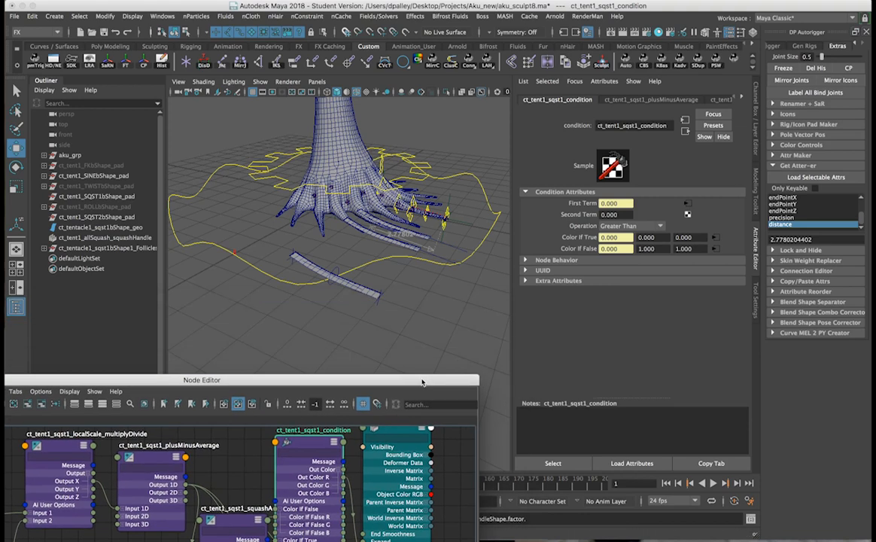
left_click(443, 224)
left_click_drag(444, 224, 375, 191, "alt")
left_click(474, 258)
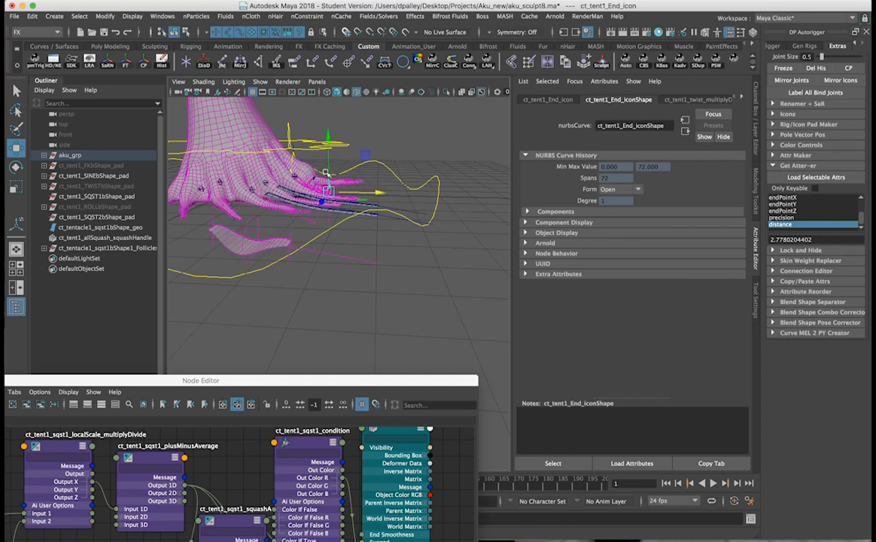
left_click_drag(327, 174, 332, 156)
left_click_drag(286, 259, 309, 299, "alt")
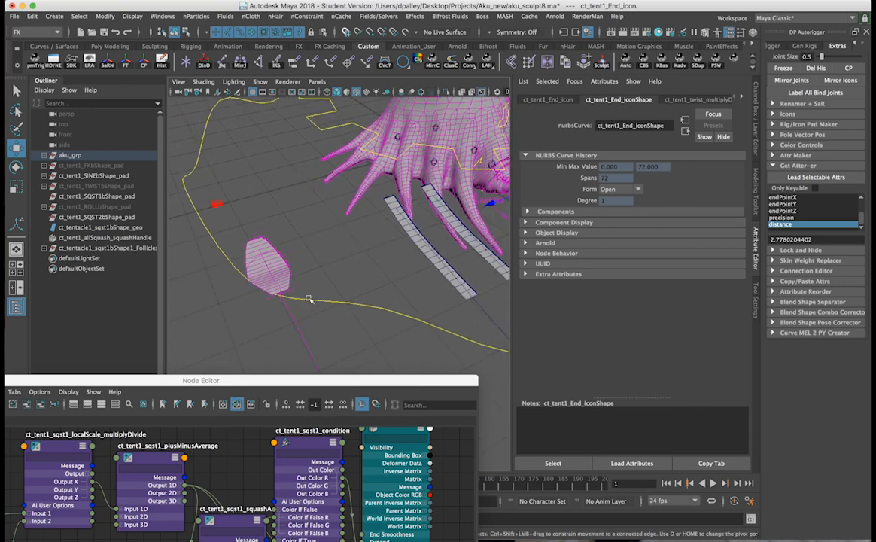
Step: Hide the ct_tentacle1_sqst1bShape1_Follicles group
left_click_drag(270, 258, 207, 202, "alt")
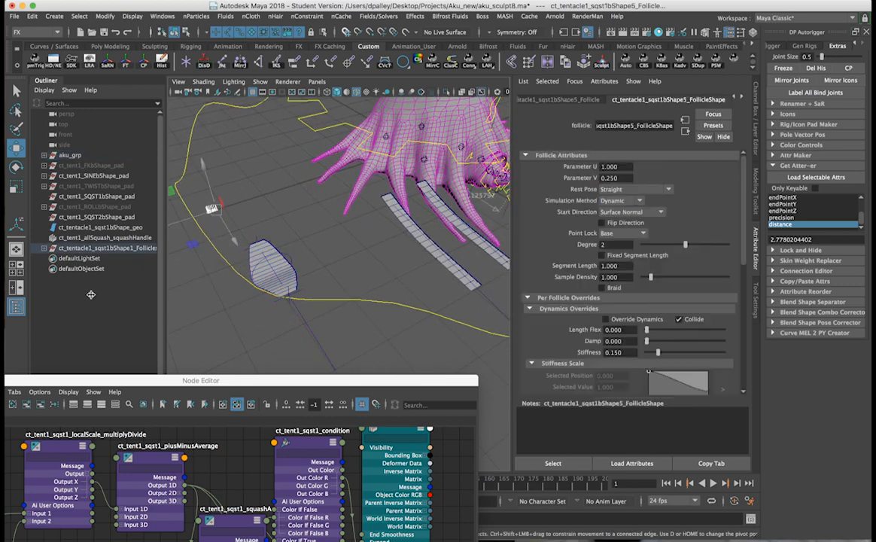
left_click(73, 249)
key("ctrl+h")
left_click_drag(230, 258, 383, 143, "alt")
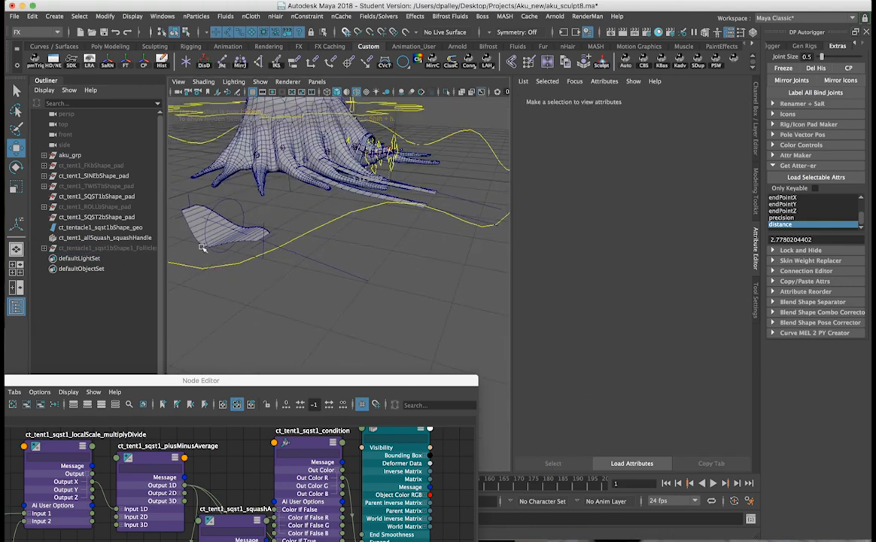
Step: Try a first Input 2 value of 3 on the squashAdj multiplyDivide node and undo it
left_click(220, 519)
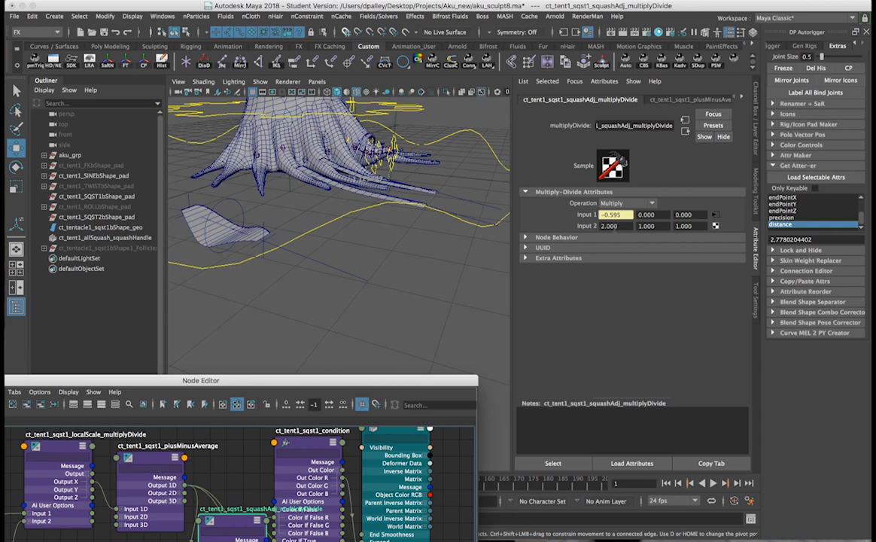
double_click(609, 226)
type("3")
key("Return")
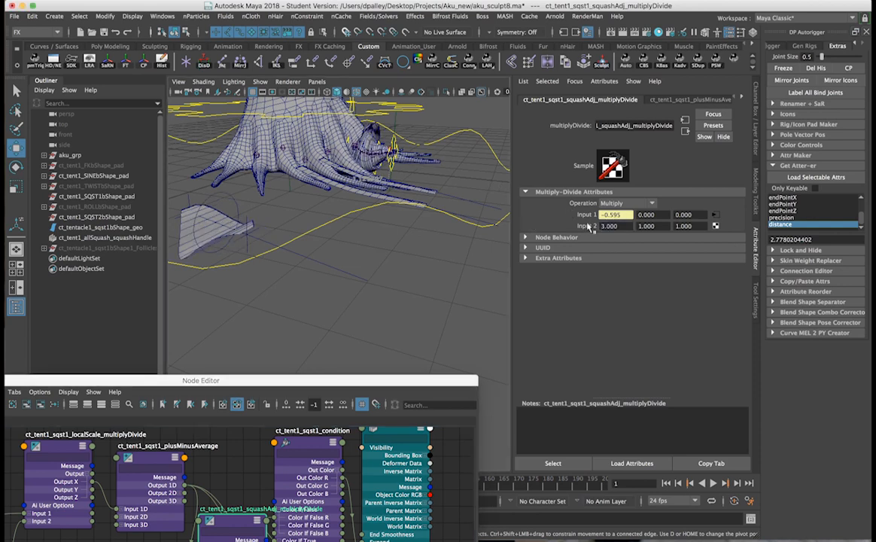
key("ctrl+z")
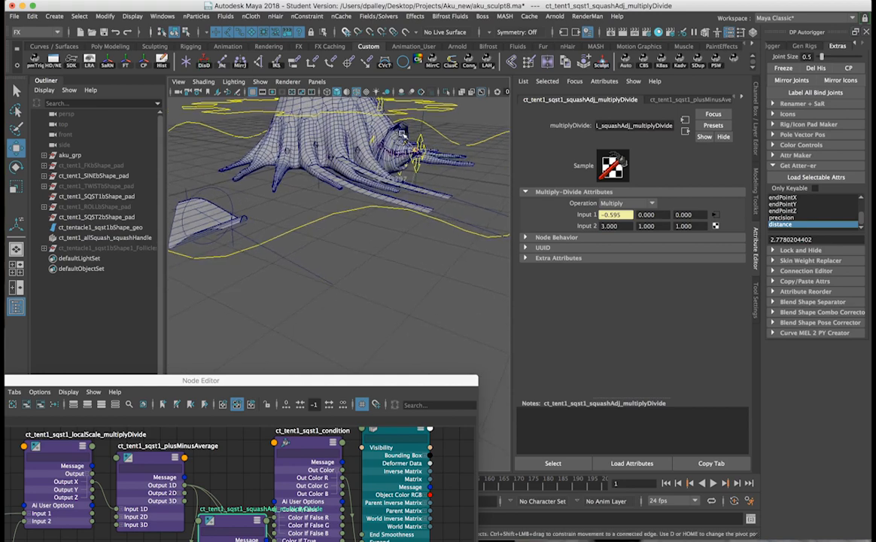
left_click_drag(401, 135, 413, 148, "alt")
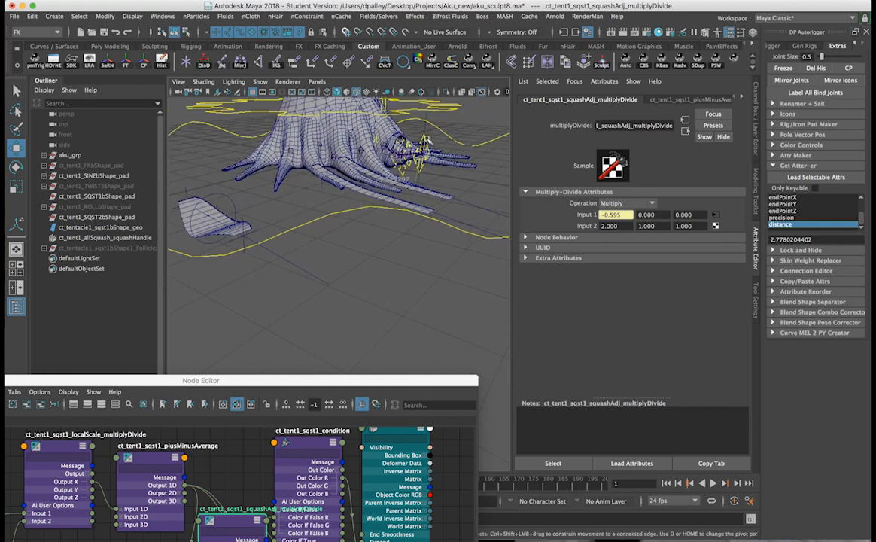
Step: Pull ct_tent1_End_icon away from the trunk and reset its Translate X and Translate Y to 0
left_click(385, 125)
left_click_drag(409, 145, 495, 168)
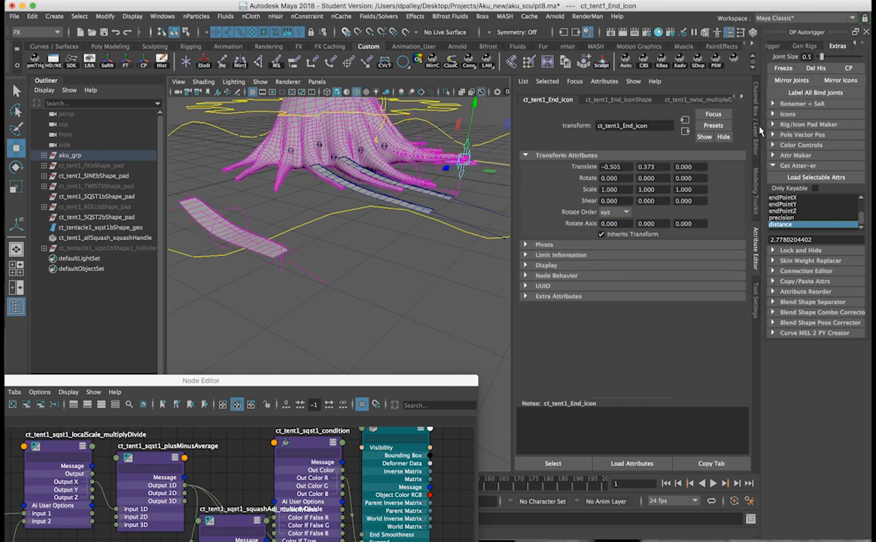
left_click(757, 130)
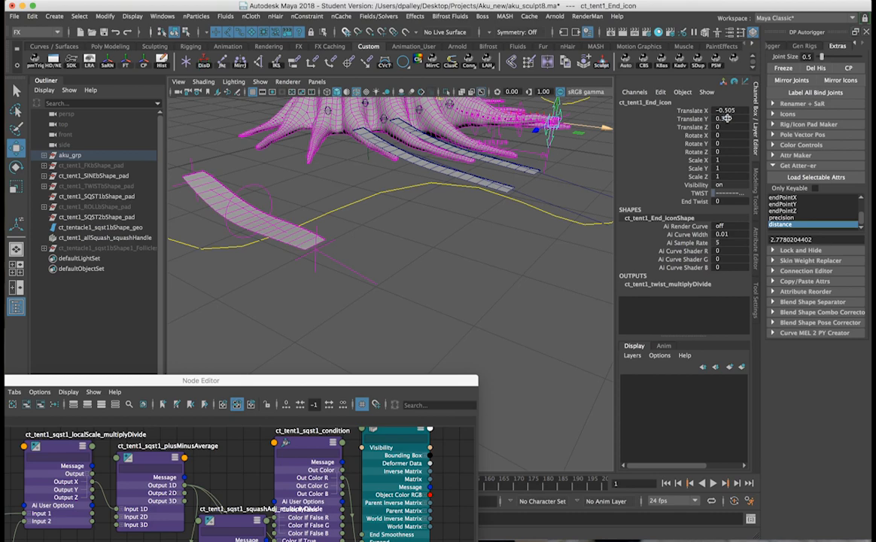
left_click_drag(728, 118, 727, 110)
type("0")
key("Return")
Step: Try moving the tentacle's end control from its rest position and undo the move
left_click_drag(547, 218, 520, 168, "alt")
left_click_drag(422, 164, 392, 158)
key("z")
left_click_drag(475, 202, 495, 229, "alt")
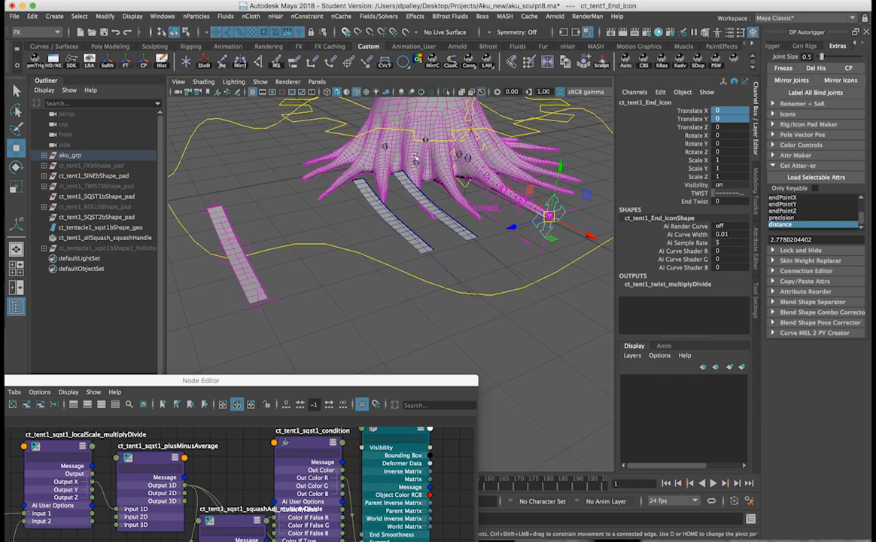
Step: Move ct_tent1_End_icon outward from the trunk to stretch the tentacle
left_click(467, 104)
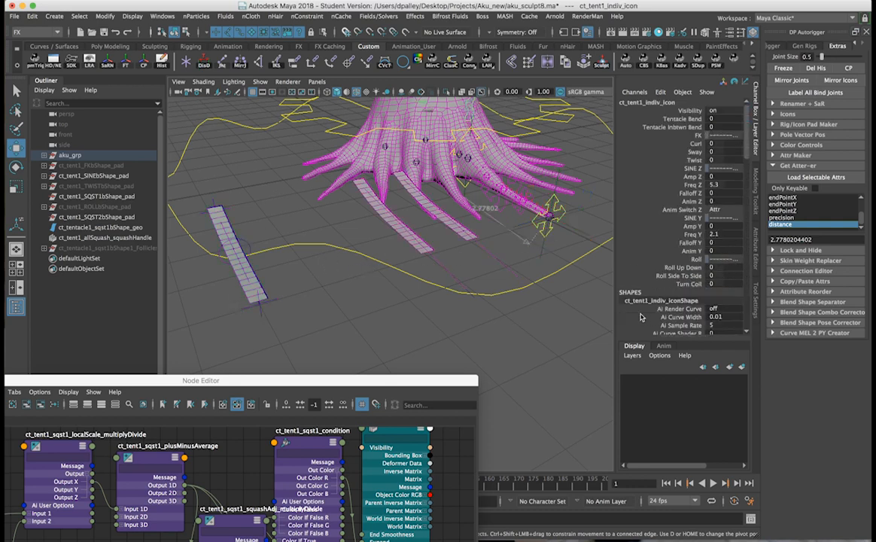
left_click_drag(570, 267, 531, 229, "alt")
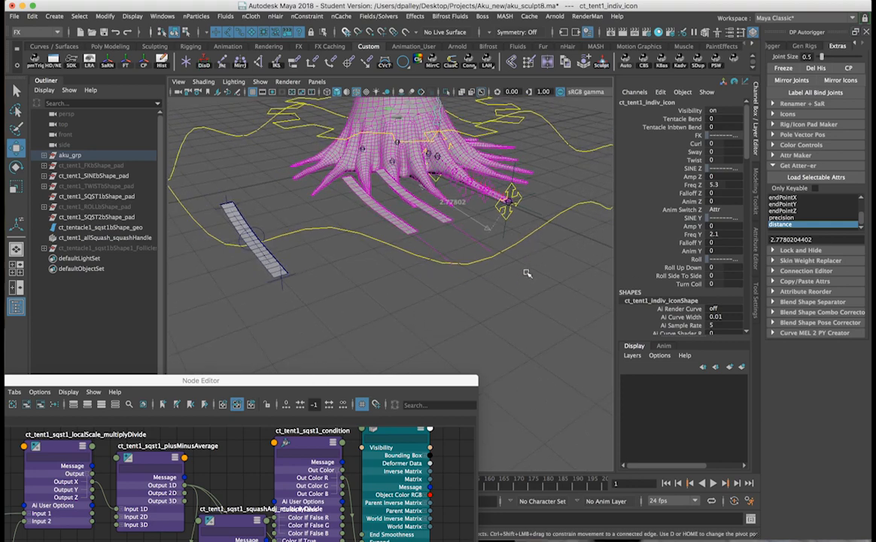
left_click(240, 212)
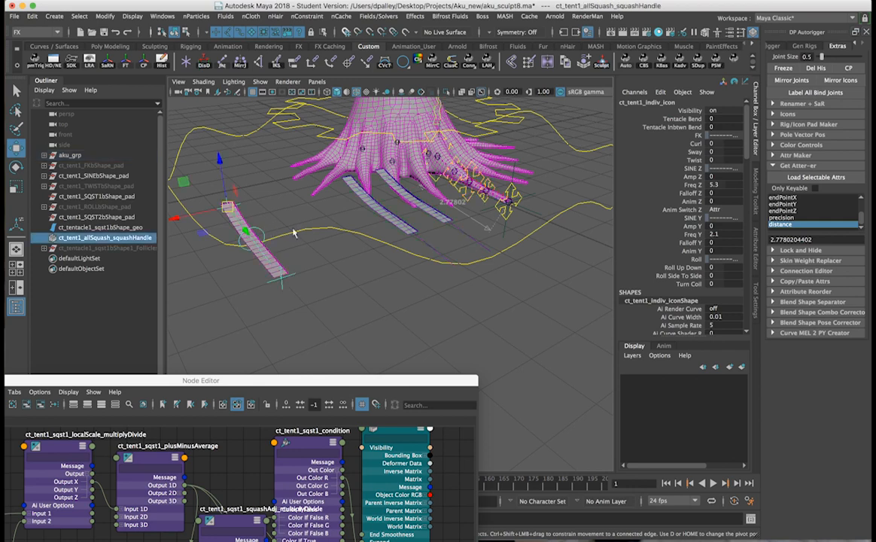
left_click(515, 213)
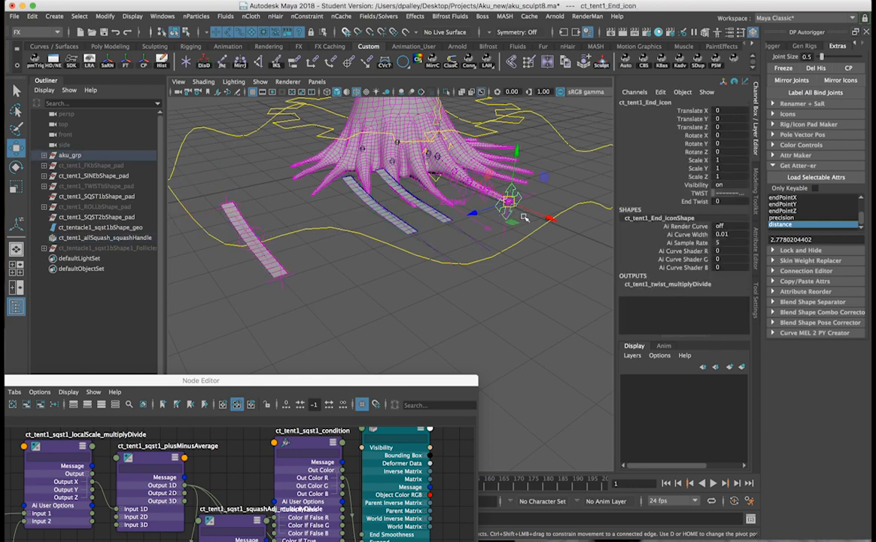
left_click_drag(556, 221, 615, 243)
Step: Try different Max Expand Pos and Expand values on the squash1 deformer of ct_tent1_allSquash_squashHandle
left_click(255, 232)
left_click(637, 219)
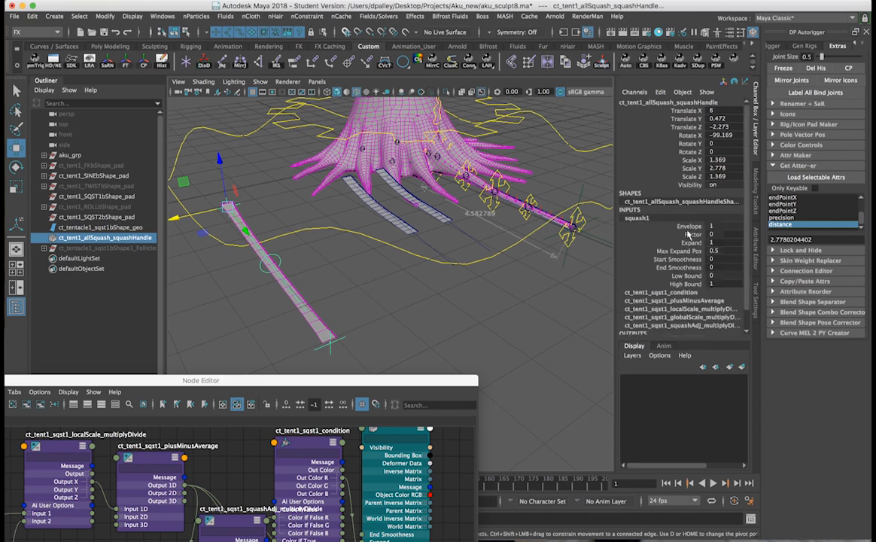
left_click(691, 252)
middle_click_drag(518, 222, 478, 216)
key("super+z")
left_click(689, 243)
middle_click_drag(536, 244, 537, 244)
left_click_drag(497, 253, 527, 249, "alt")
left_click(680, 251)
mouse_move(539, 255)
middle_mouse_down()
mouse_move(560, 255)
mouse_move(533, 254)
middle_mouse_up()
key("w")
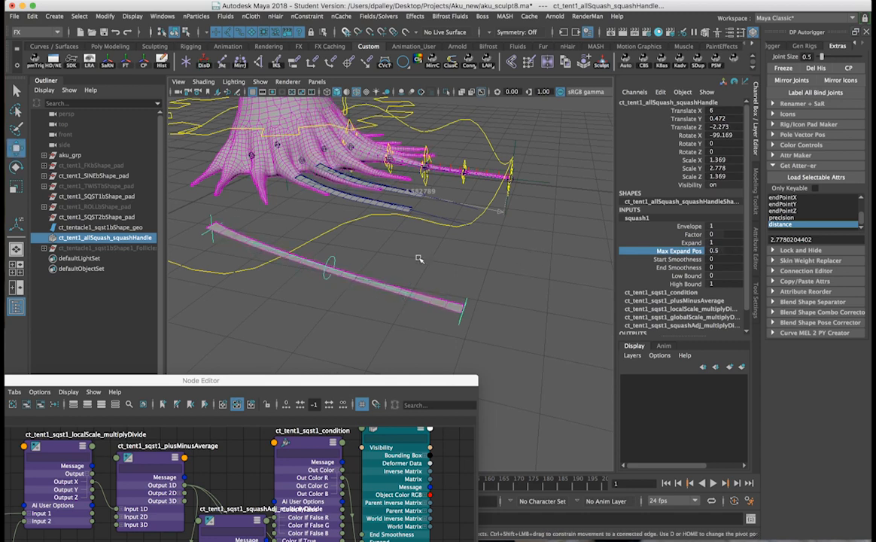
Step: Try scaling the squash handle along the length of the tentacle strip and undo each change
mouse_move(254, 243)
left_mouse_down()
mouse_move(261, 253)
mouse_move(256, 247)
mouse_move(375, 277)
mouse_move(89, 247)
mouse_move(275, 261)
mouse_move(407, 316)
mouse_move(286, 263)
mouse_move(204, 255)
mouse_move(256, 253)
mouse_move(354, 280)
mouse_move(295, 258)
mouse_move(192, 249)
mouse_move(245, 253)
left_mouse_up()
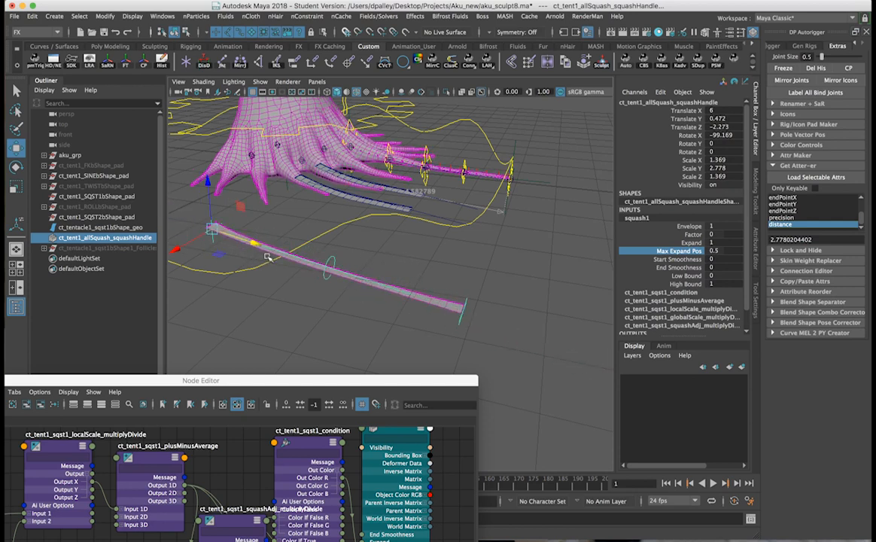
key("r")
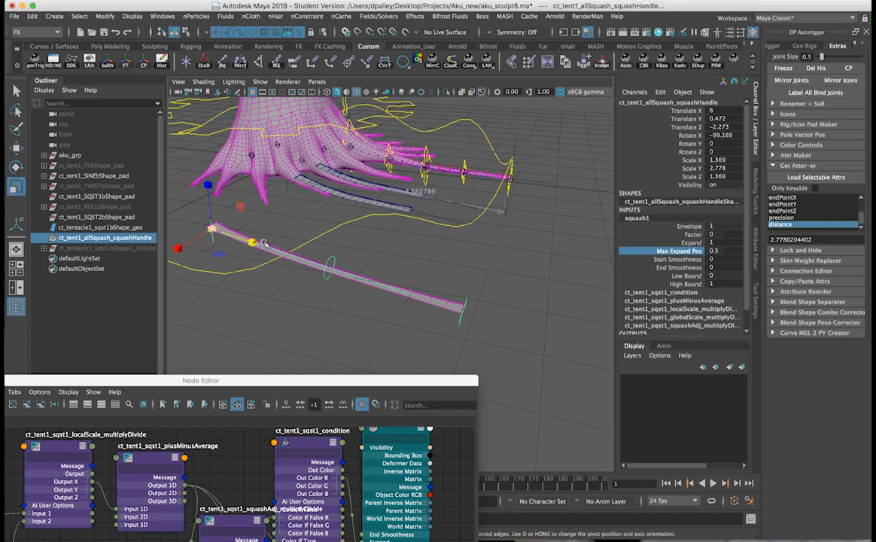
left_click_drag(252, 243, 187, 249)
key("ctrl+z")
left_click_drag(250, 242, 484, 242)
key("ctrl+z")
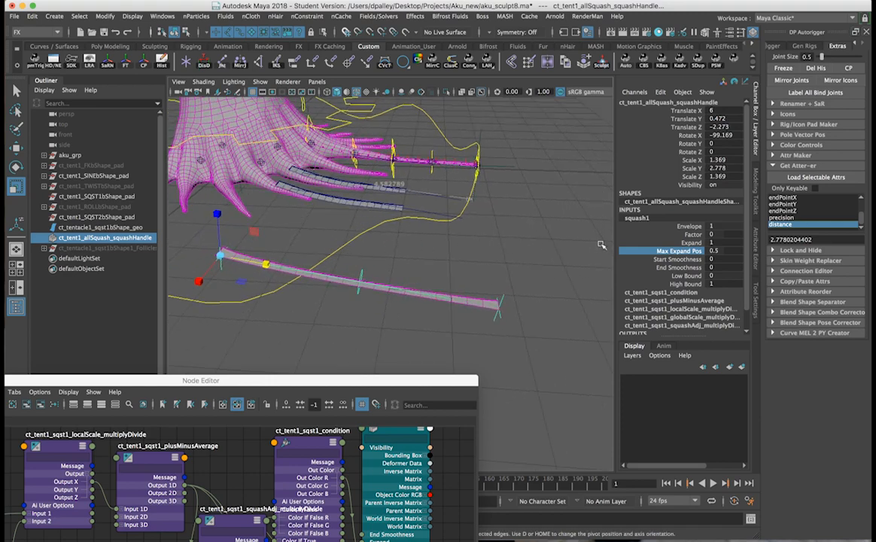
Step: Try different Factor and Max Expand Pos values on the squash1 deformer
left_click(693, 235)
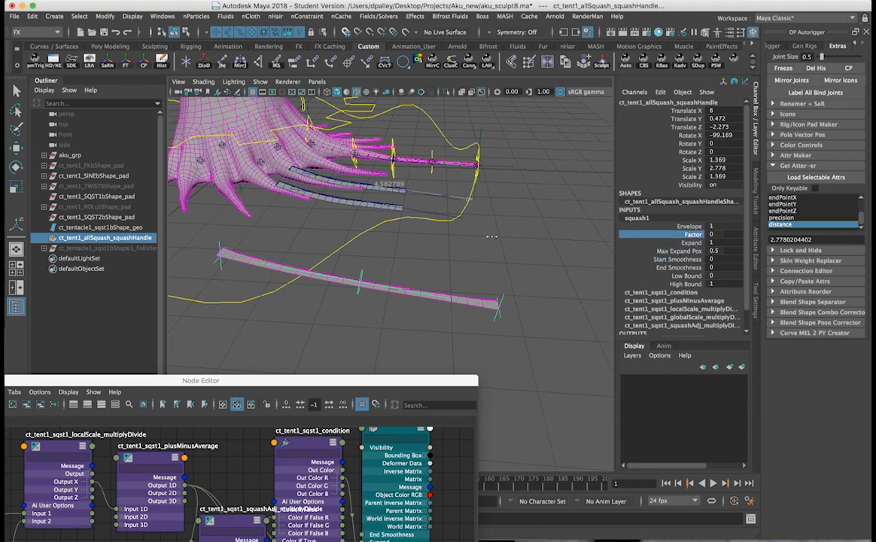
middle_click_drag(497, 238, 435, 216)
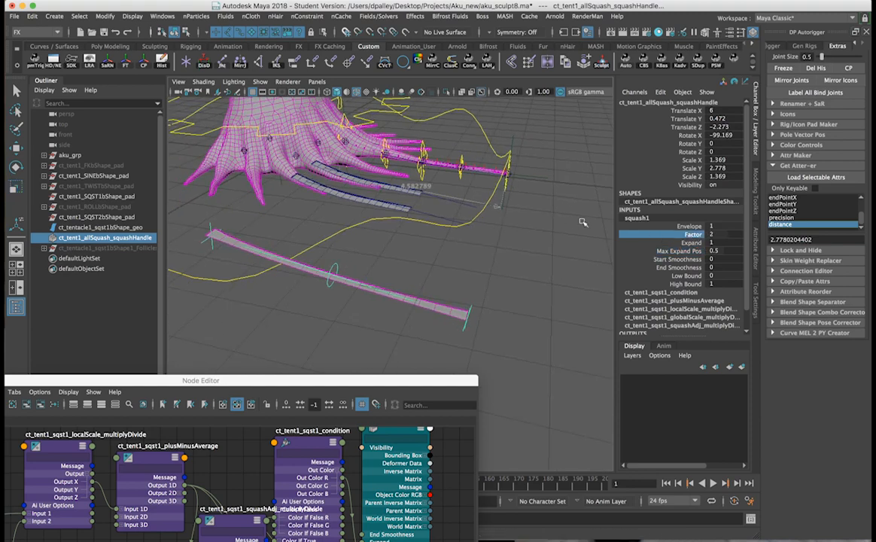
left_click_drag(561, 244, 548, 243, "alt")
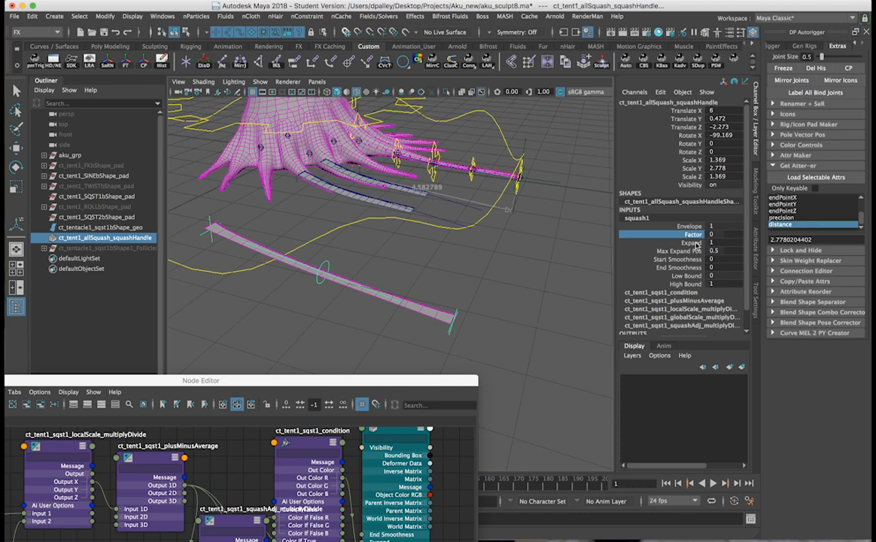
left_click(690, 250)
middle_click_drag(609, 253, 528, 257)
left_click(531, 259)
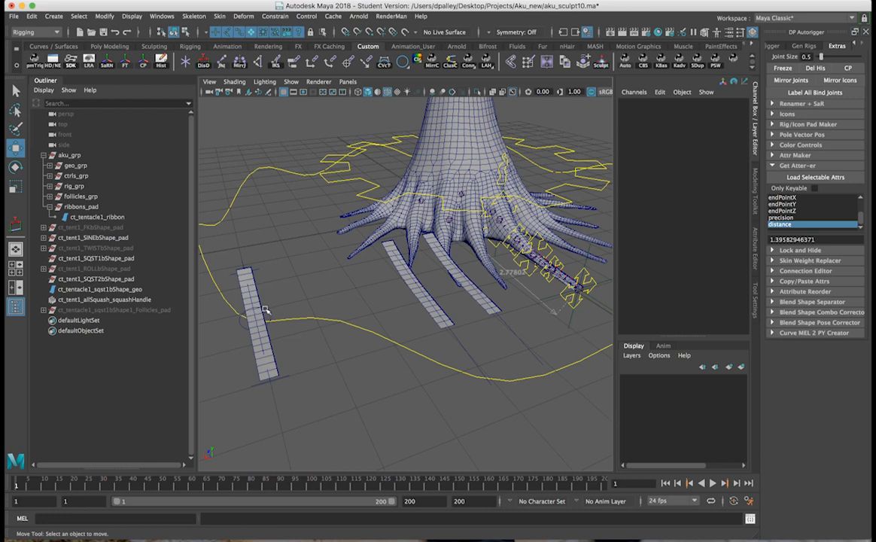
Step: Select ct_tent1_allSquash_squashHandle beside the tree and display its squash1 deformer attributes
left_click(239, 280)
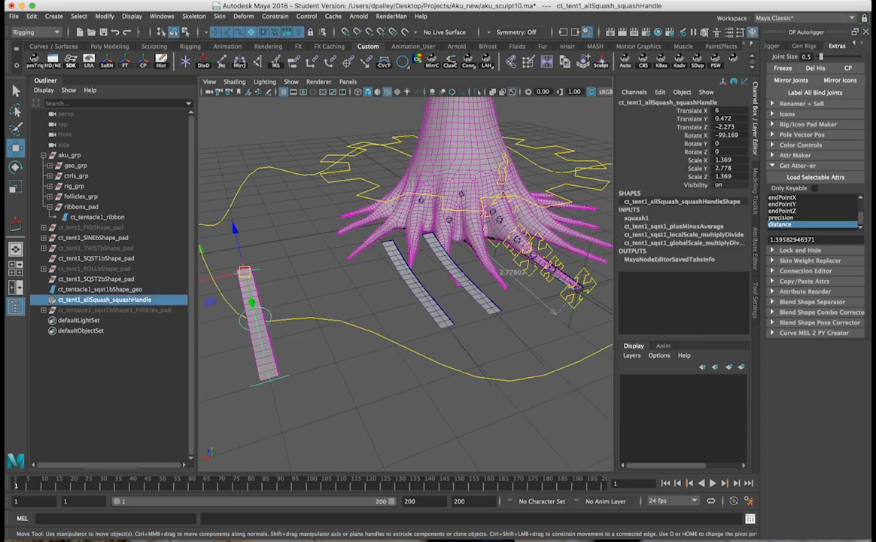
left_click(636, 219)
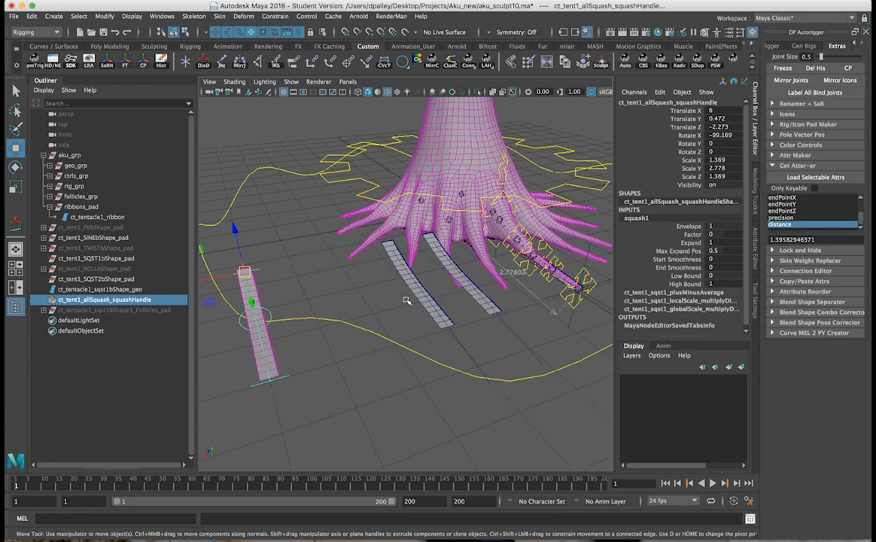
left_click_drag(343, 316, 529, 221, "alt")
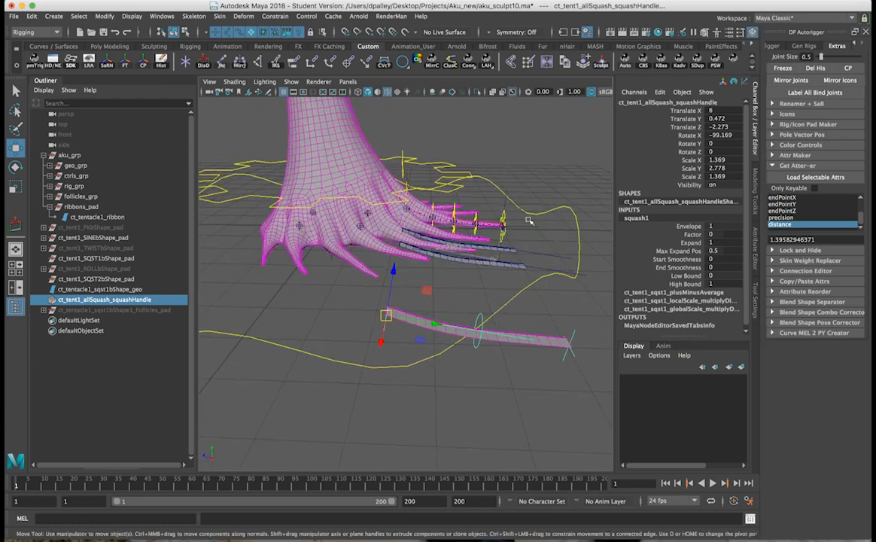
Step: Try moving the tentacle's end control toward the trunk and scaling the squash handle along the strip, and undo the scaling
left_click(504, 221)
left_click_drag(503, 225, 443, 216)
left_click(387, 331)
left_click_drag(387, 331, 369, 305, "alt")
key("r")
mouse_move(397, 355)
left_mouse_down()
mouse_move(377, 359)
mouse_move(385, 359)
left_mouse_up()
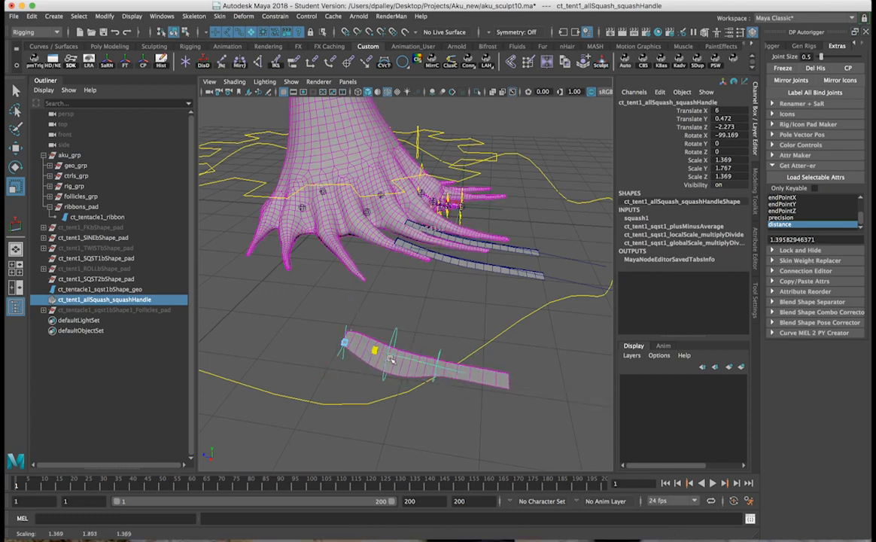
key("ctrl+z")
key("w")
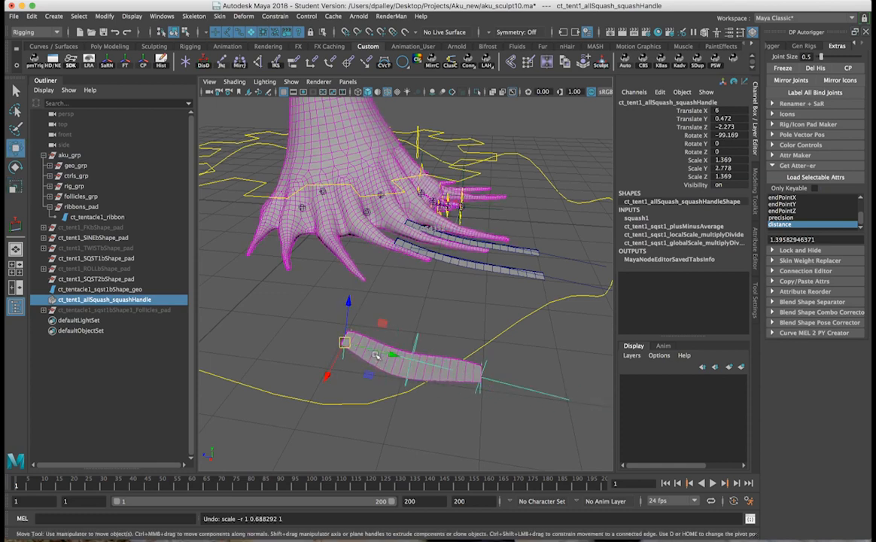
Step: Try moving the squash handle along the strip, and undo the moves of the handle and the tentacle's end control
left_click_drag(376, 355, 446, 363)
key("z")
key("z")
key("z")
Step: Examine the tentacle strip and the squash1 inputs of its squash handle, including Factor and Max Expand Pos
middle_click_drag(445, 363, 368, 326, "alt")
right_click_drag(368, 326, 330, 293, "alt")
middle_click_drag(364, 317, 386, 343, "alt")
left_click_drag(386, 343, 338, 340, "alt")
right_click_drag(338, 340, 373, 345, "alt")
middle_click_drag(373, 345, 416, 377, "alt")
mouse_move(416, 378)
left_mouse_down("alt")
mouse_move(396, 372)
mouse_move(422, 366)
left_mouse_up("alt")
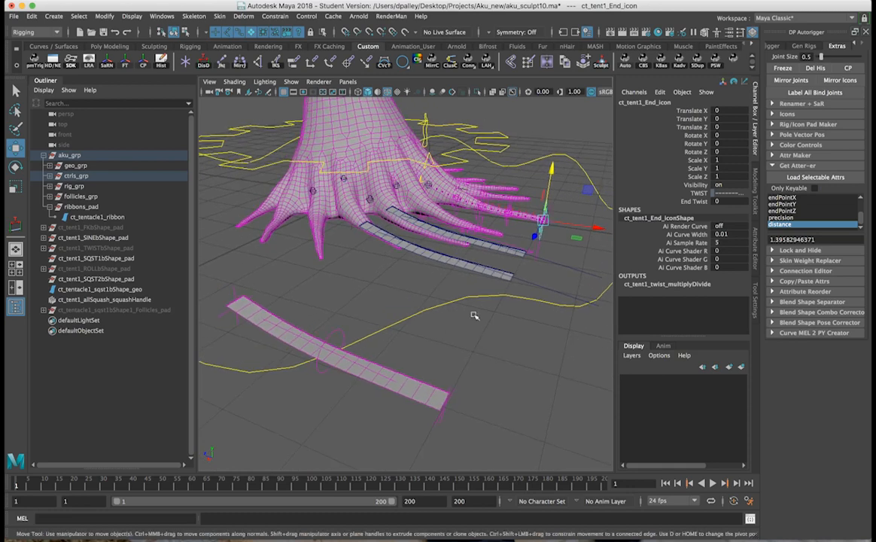
left_click(340, 332)
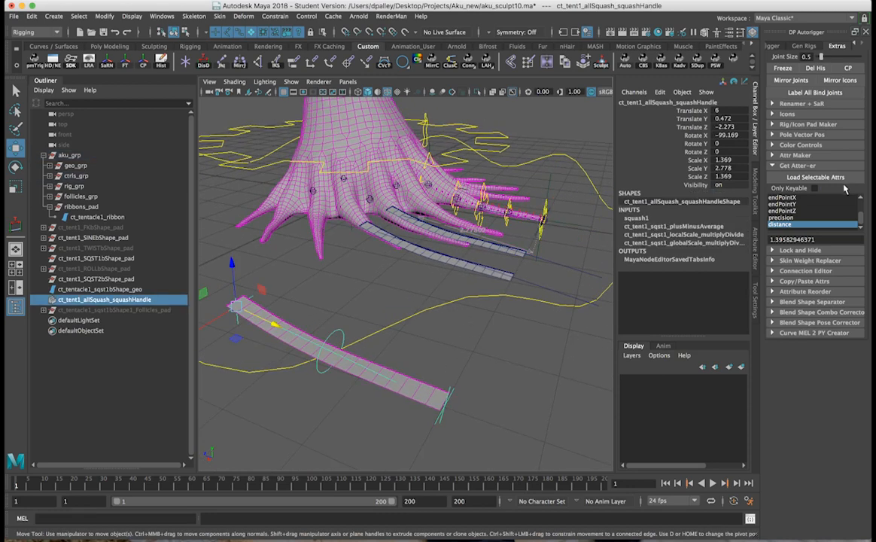
left_click(642, 219)
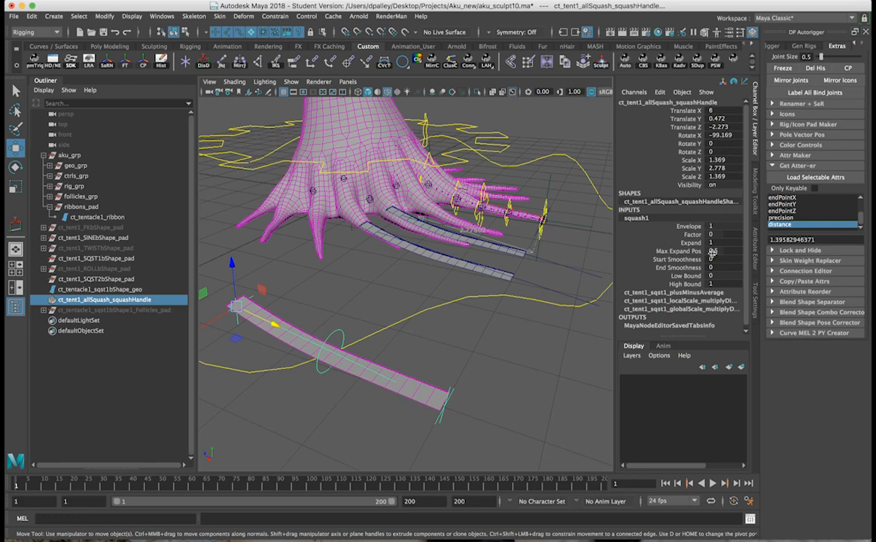
left_click_drag(439, 283, 458, 273, "alt")
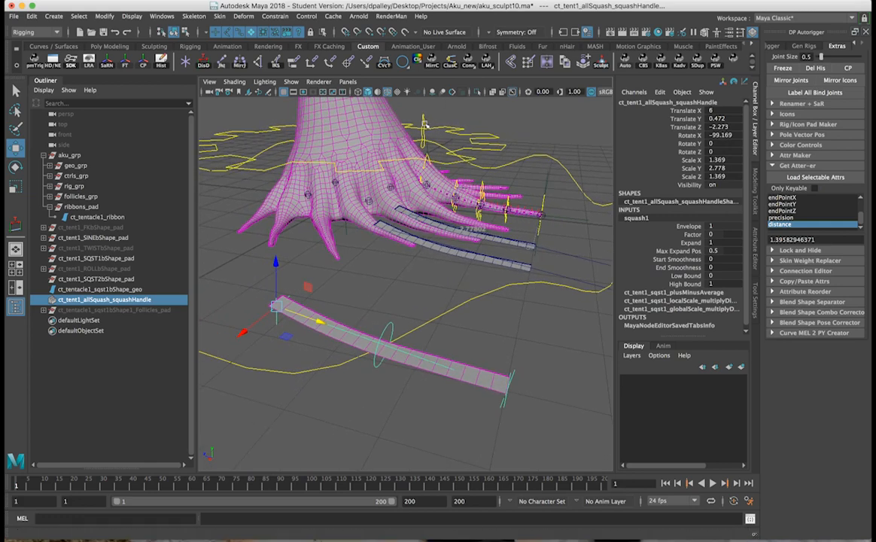
Step: Add a separator attribute named ALL_SQUASH to the ct_tent1_indiv_icon control with Attr Maker
left_click(423, 126)
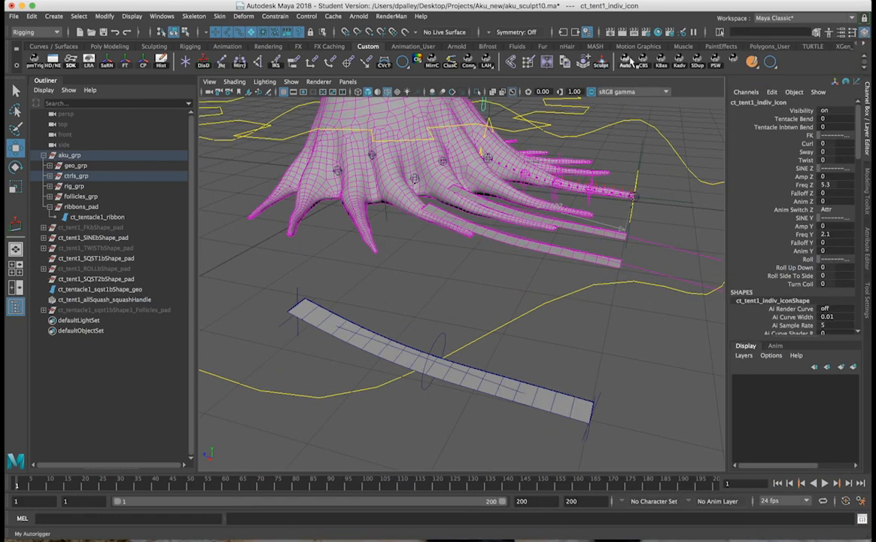
left_click(797, 165)
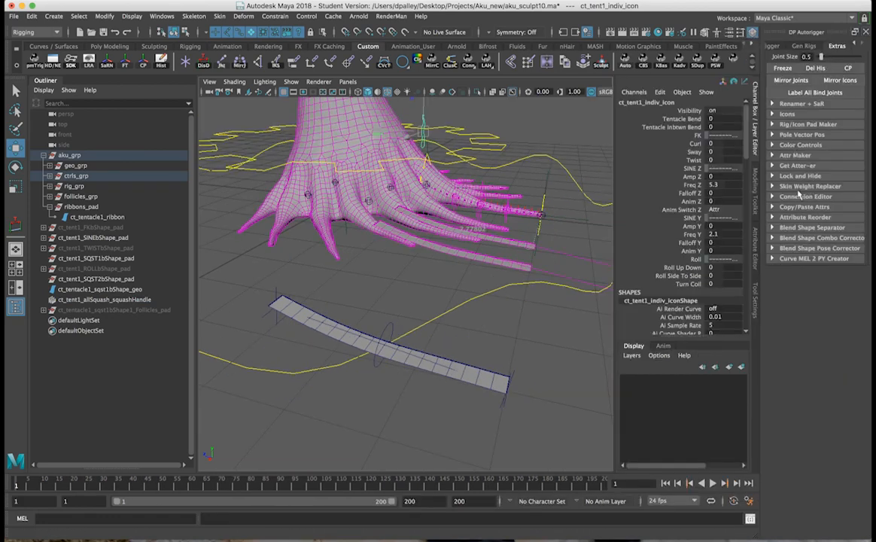
left_click(797, 155)
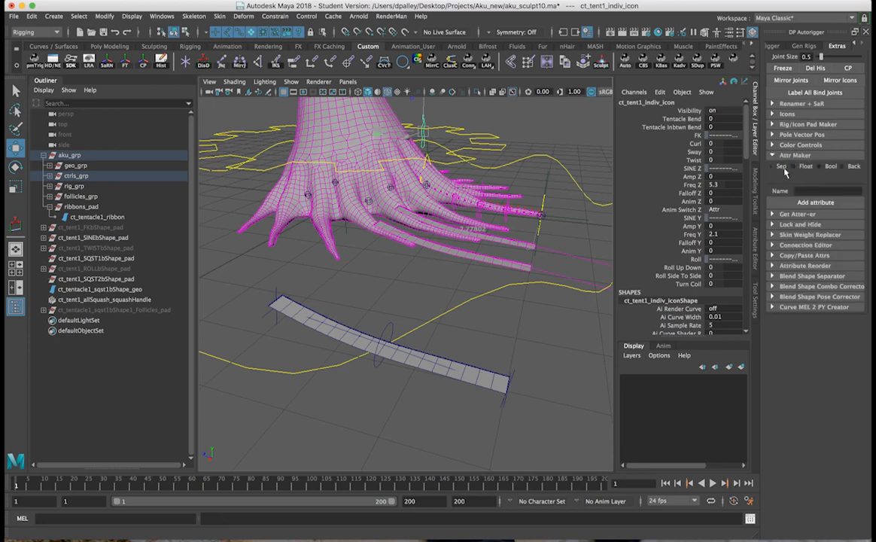
left_click(800, 191)
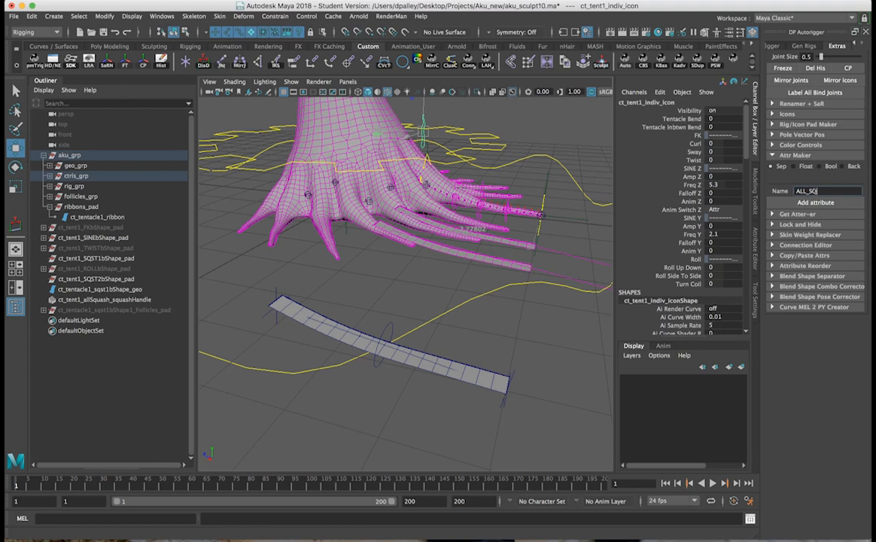
left_click(816, 204)
scroll(676, 286, "down", 1)
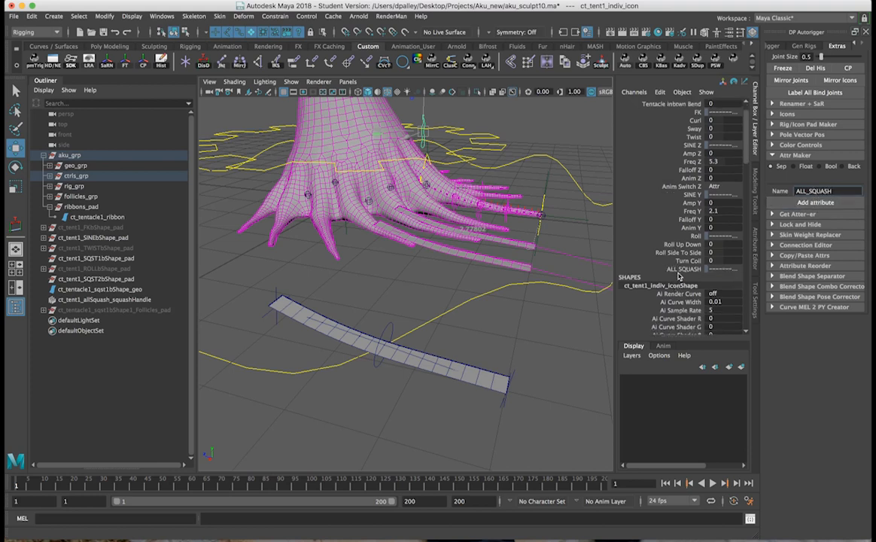
Step: Add a Bool attribute named All_Squash_On_Off to ct_tent1_indiv_icon
left_click(803, 167)
left_click(820, 166)
left_click_drag(839, 192, 747, 185)
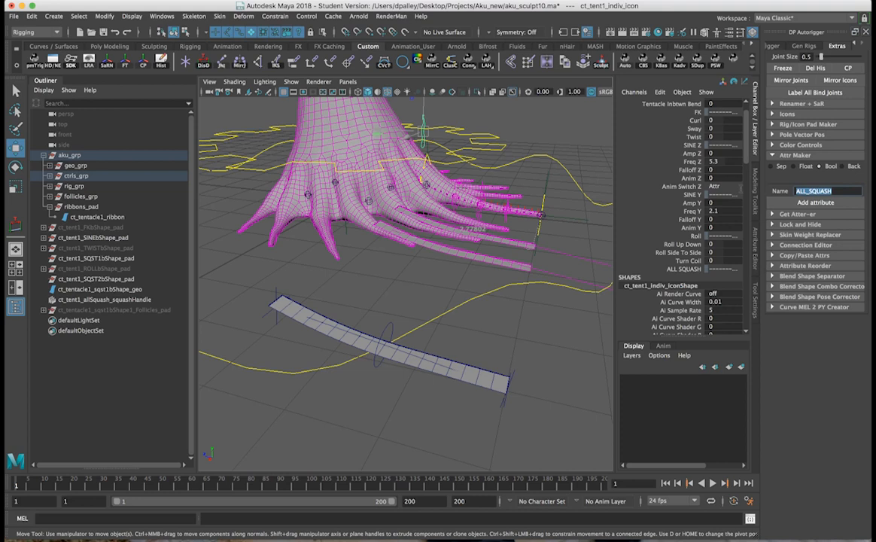
type("On_Off")
left_click(822, 205)
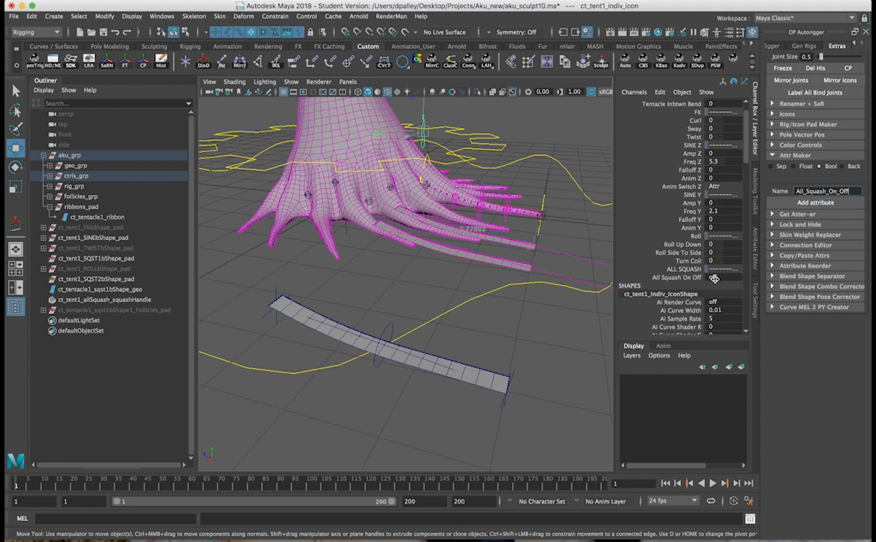
Step: Add a Float attribute named All_Squash_Multiplier to ct_tent1_indiv_icon with a minimum of -10 and a maximum of 10
left_click(794, 167)
left_click(771, 176)
left_click(847, 177)
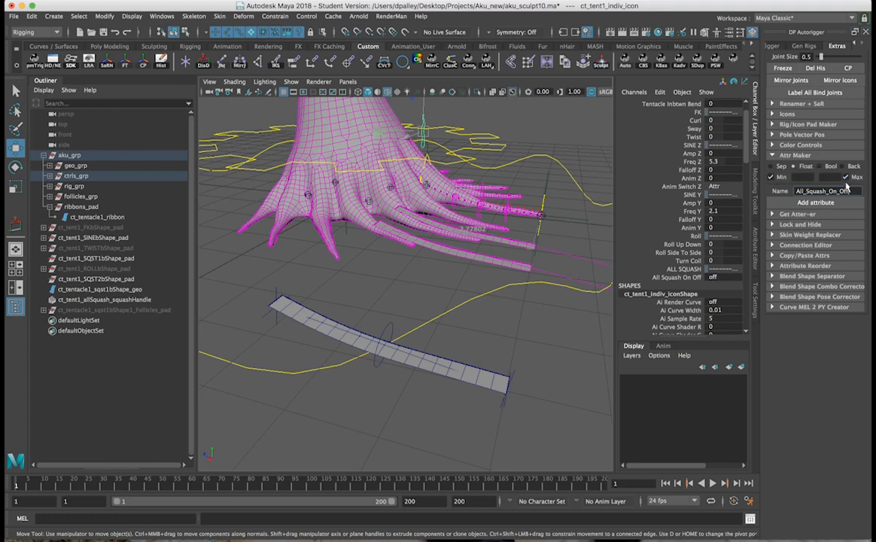
left_click_drag(855, 191, 753, 194)
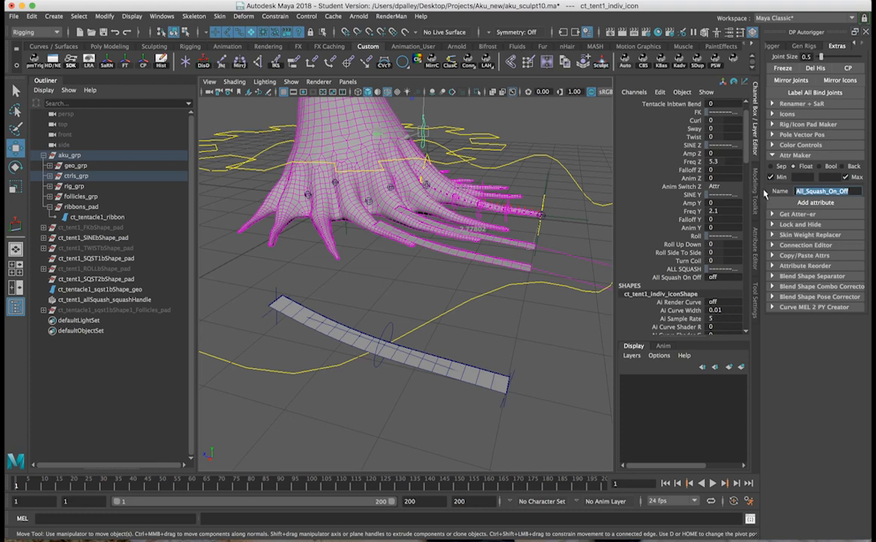
type("A")
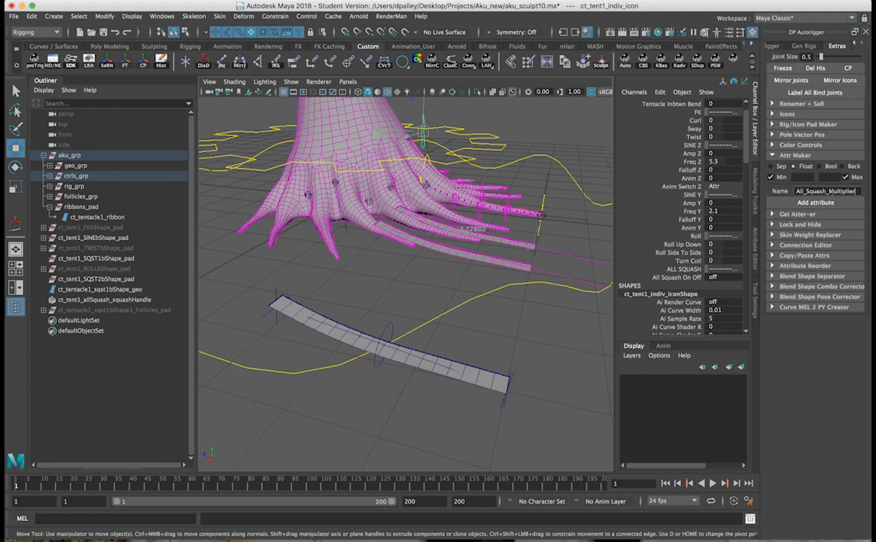
key("shift+Home")
left_click(830, 190)
left_click(796, 177)
type("-10")
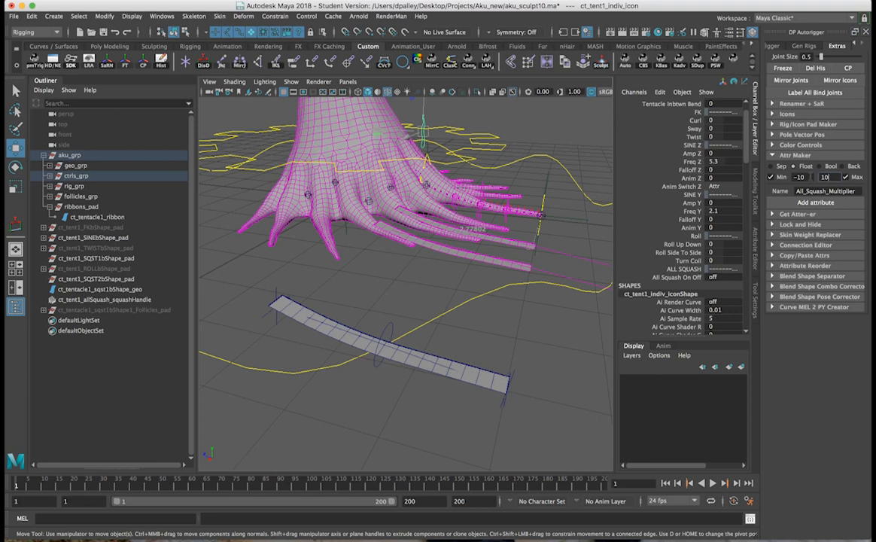
left_click(815, 202)
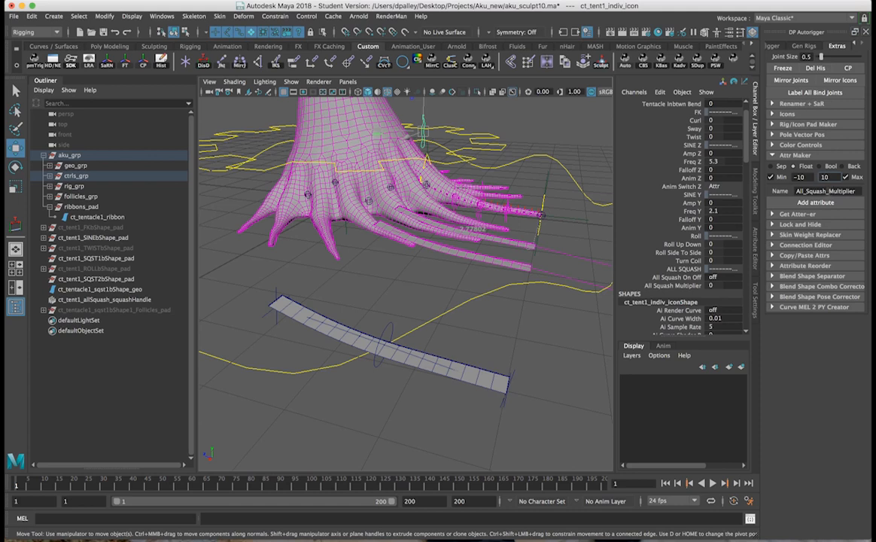
Step: Add a Float attribute named All_Squash_Position to ct_tent1_indiv_icon with the same -10 to 10 limits
left_click_drag(829, 190, 857, 191)
type("Position")
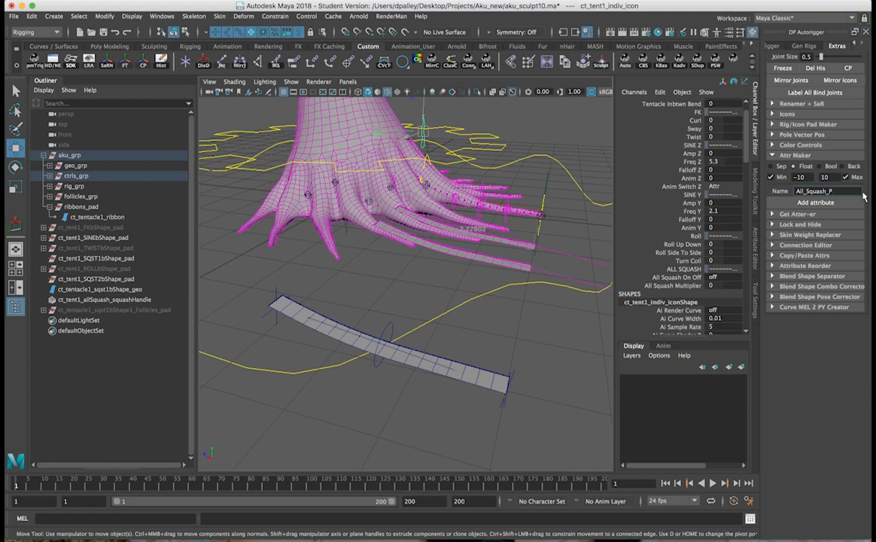
left_click(821, 203)
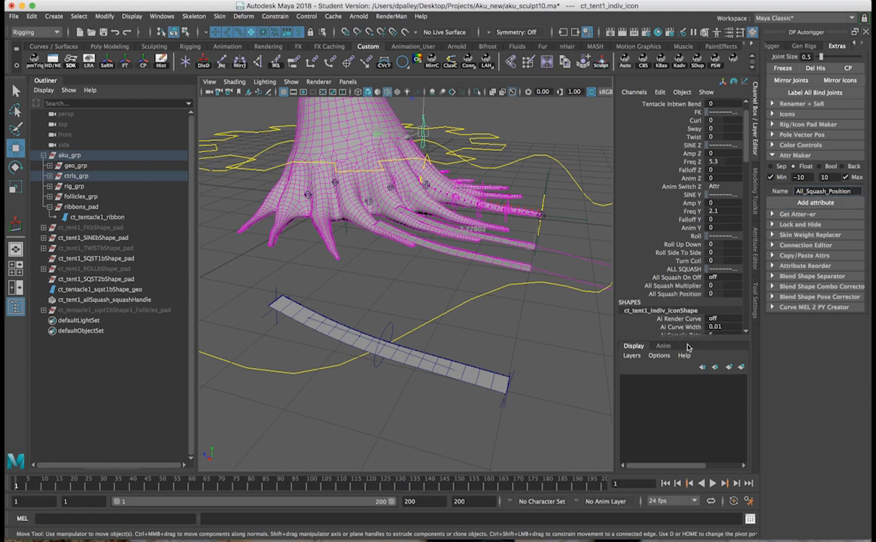
Step: Graph the input and output connections of ct_tent1_allSquash_squashHandle in the Node Editor
left_click_drag(313, 263, 218, 272, "alt")
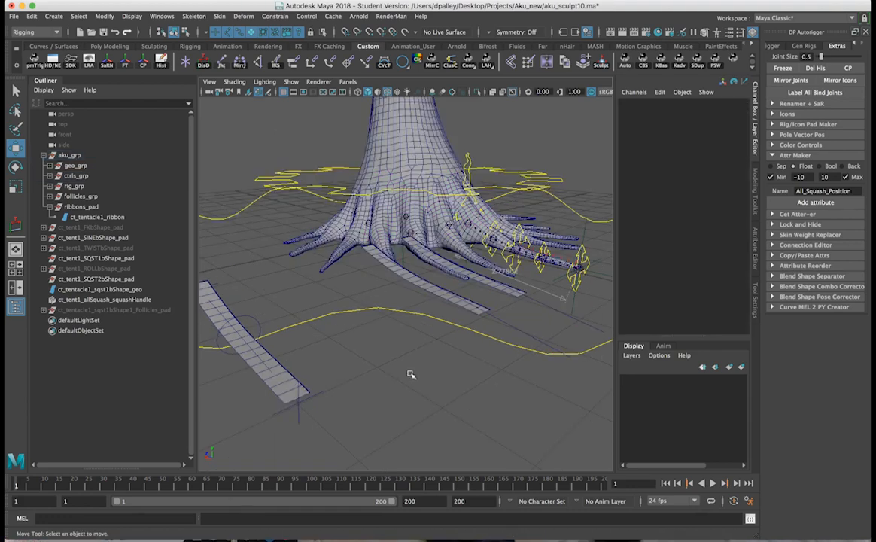
left_click_drag(405, 375, 361, 342, "alt")
left_click(469, 178)
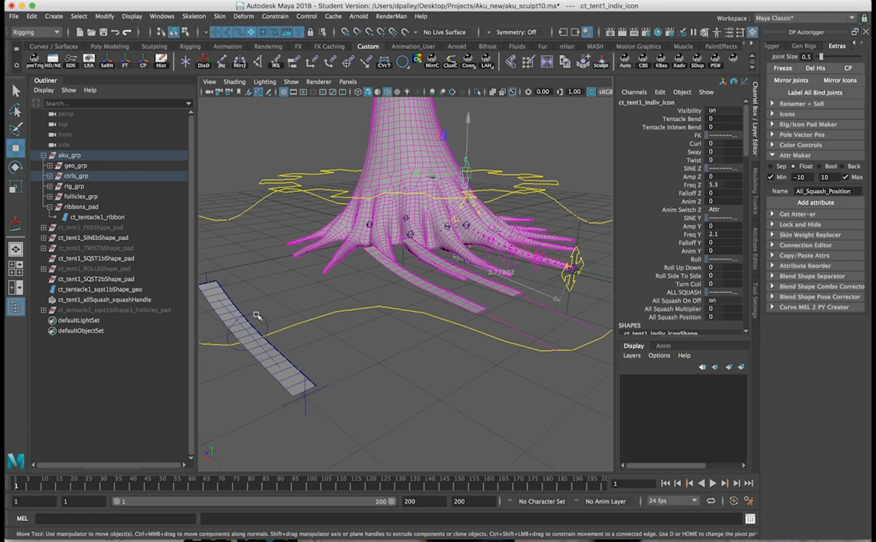
left_click(233, 287)
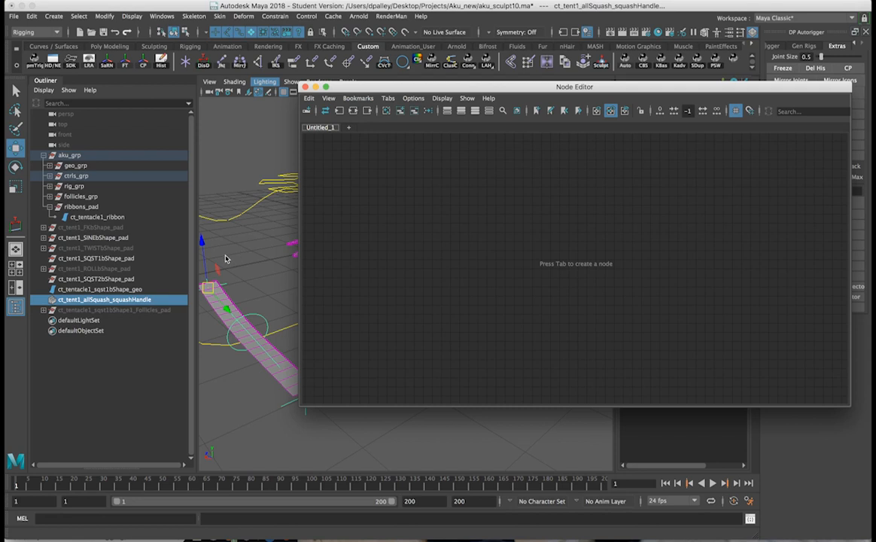
left_click(262, 320)
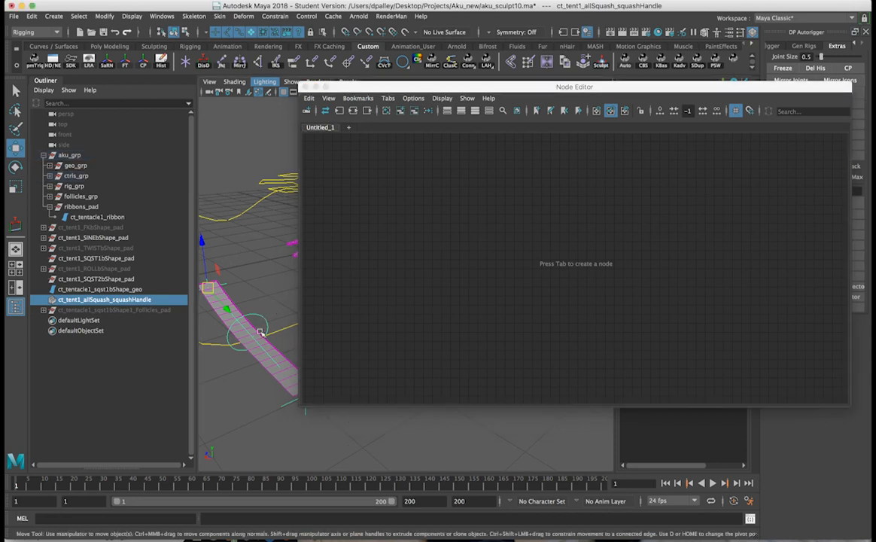
left_click(325, 110)
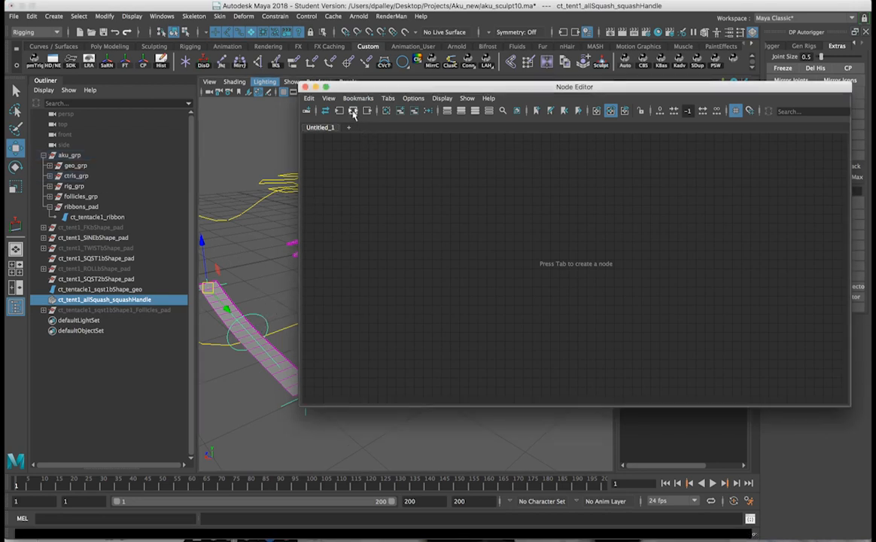
middle_click_drag(529, 265, 409, 261, "alt")
Step: Remove the columns of follicle nodes from the squash handle's node graph
left_click_drag(612, 157, 458, 226)
scroll(518, 267, "down", 3)
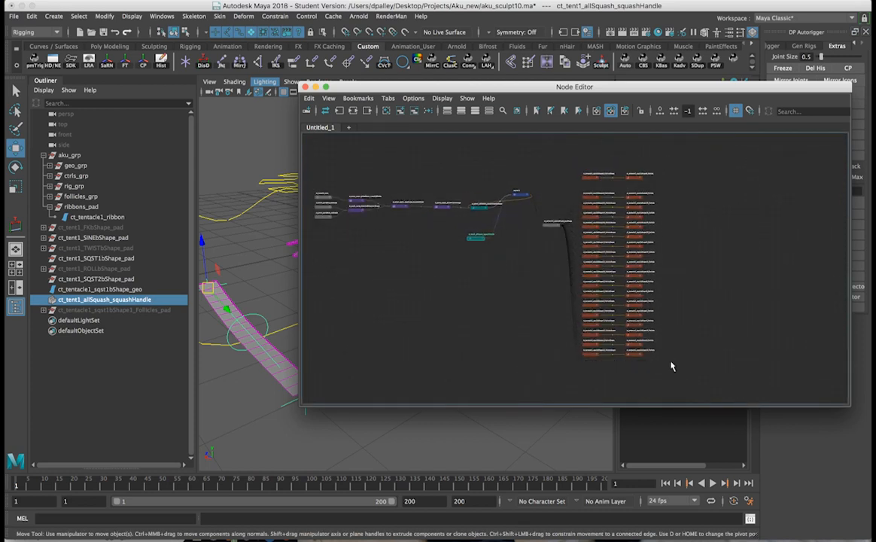
left_click(413, 111)
right_click_drag(516, 246, 624, 245, "alt")
middle_click_drag(588, 250, 608, 288, "alt")
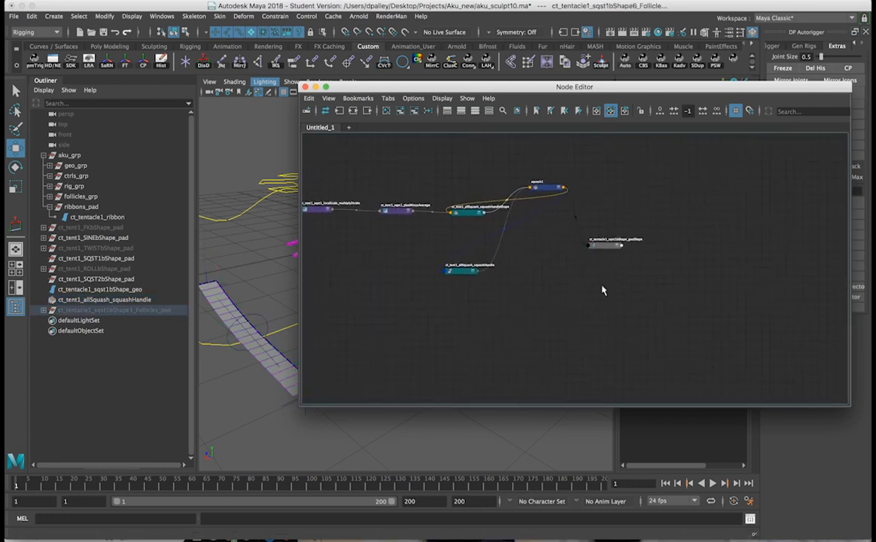
Step: Arrange the graph so the squash1 node sits between the squashHandleShape and squashHandle nodes
right_click_drag(584, 281, 608, 281, "alt")
left_click_drag(538, 179, 525, 193)
left_click_drag(480, 242, 451, 237)
middle_click_drag(451, 253, 519, 244, "alt")
right_click_drag(518, 244, 588, 248, "alt")
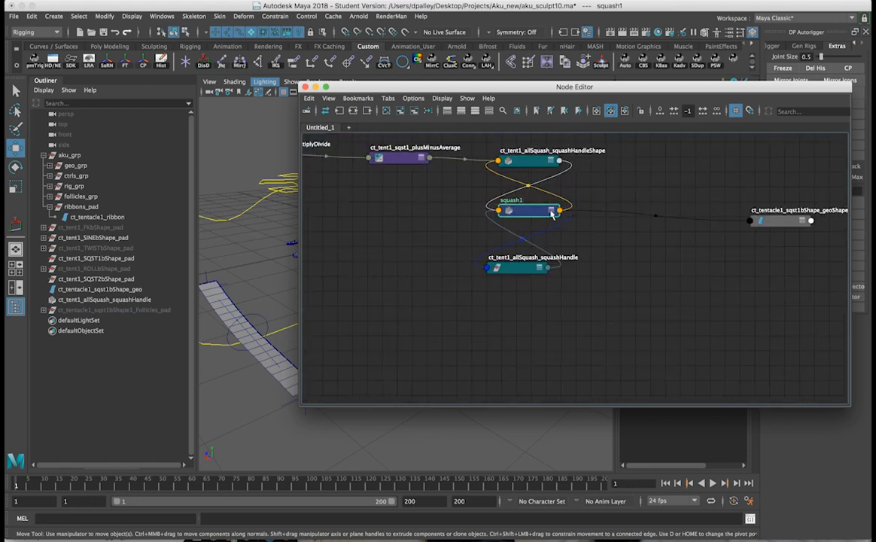
Step: Expand the squash1 node to list all its attributes, then space it apart from the ct_tent1_allSquash_squashHandle node in the graph
left_click(552, 211)
left_click(552, 211)
left_click_drag(538, 213, 622, 208)
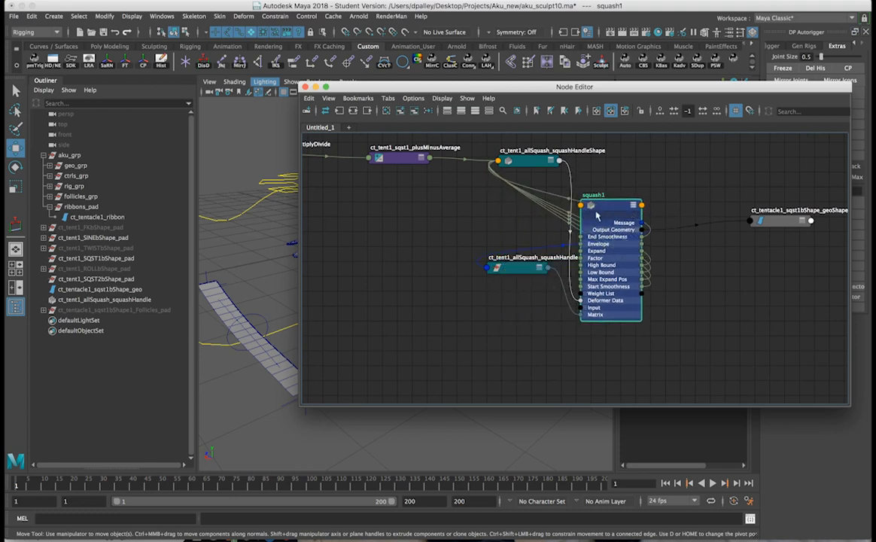
left_click_drag(519, 269, 438, 266)
Step: Examine the nonlinear deformer attributes of squash1 alongside its node graph
left_click(607, 206)
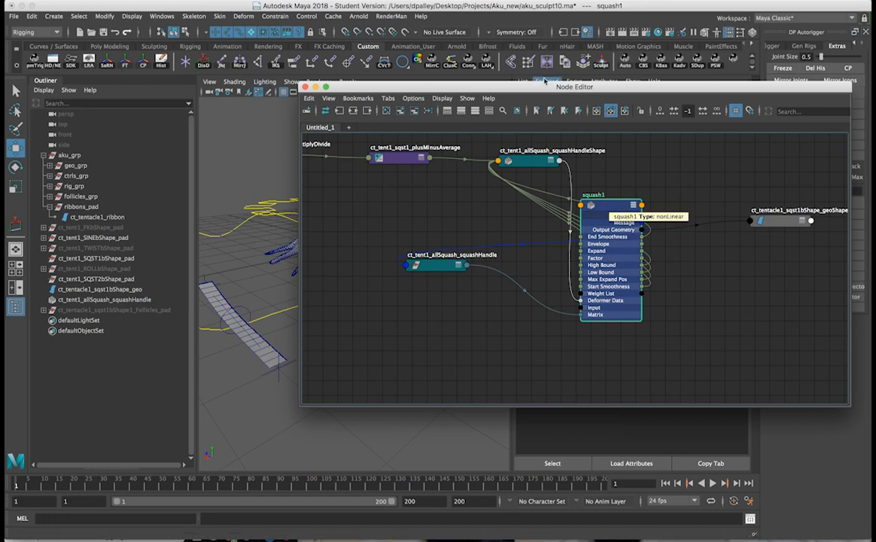
left_click_drag(493, 86, 470, 114)
middle_click_drag(442, 284, 528, 244, "alt")
scroll(546, 282, "down", 2)
right_click_drag(528, 244, 591, 263, "alt")
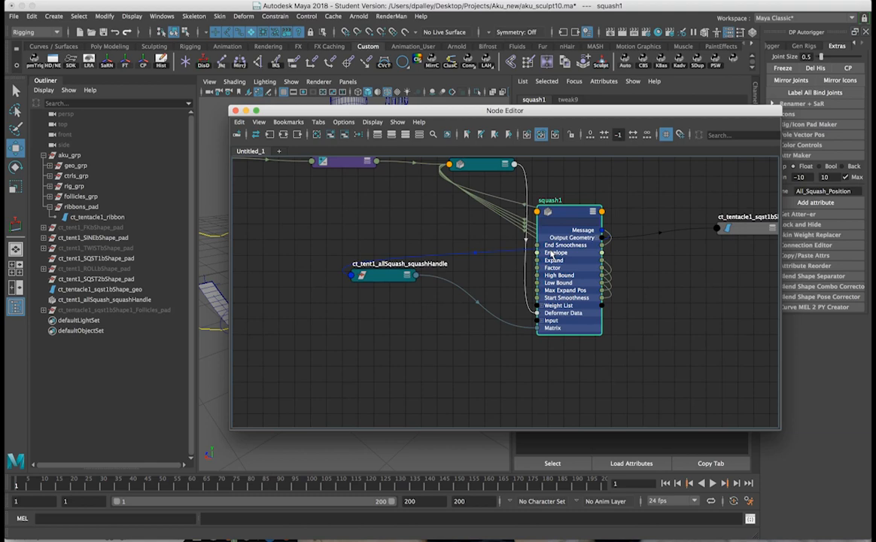
left_click_drag(442, 113, 515, 90)
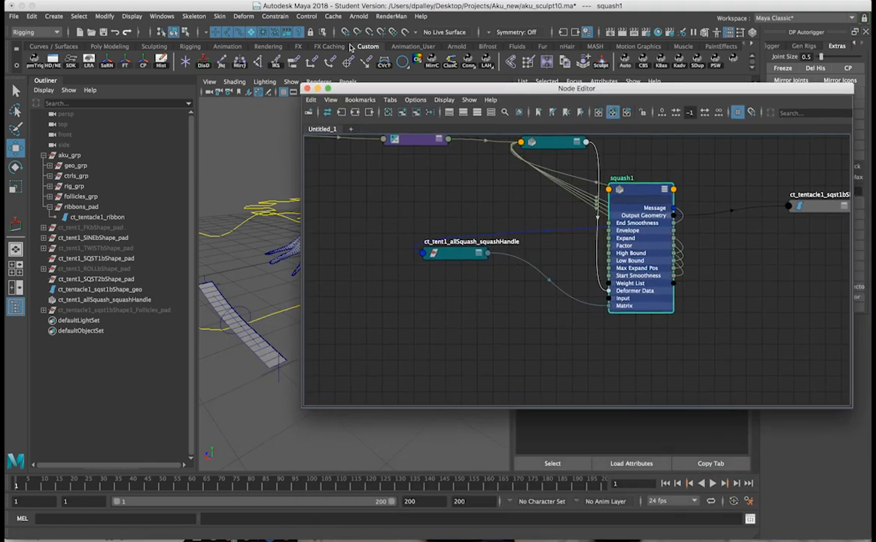
left_click_drag(331, 90, 342, 261)
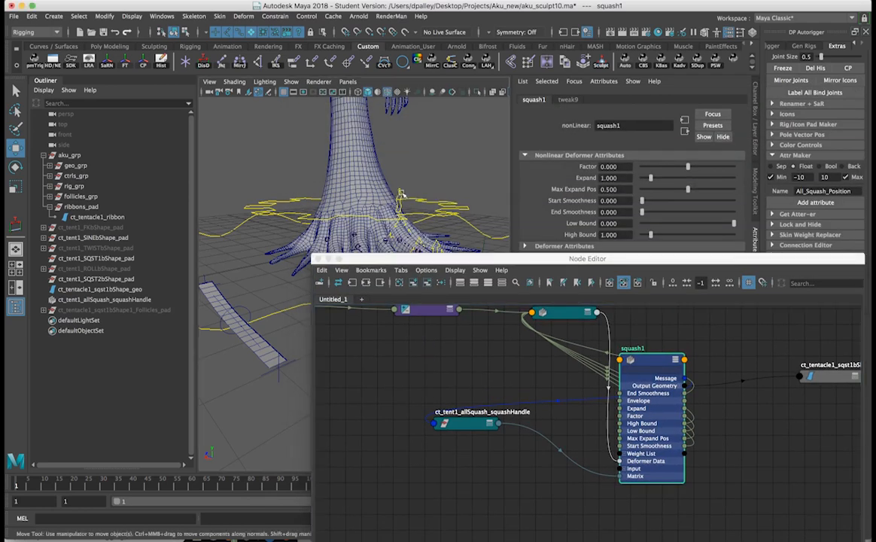
Step: Add ct_tent1_indiv_icon to the node graph, list all its attributes and place it before the squash handle node
left_click(390, 198)
left_click(414, 283)
left_click_drag(476, 259, 343, 132)
right_click_drag(490, 301, 576, 368, "alt")
left_click_drag(579, 430, 394, 287)
left_click(413, 284)
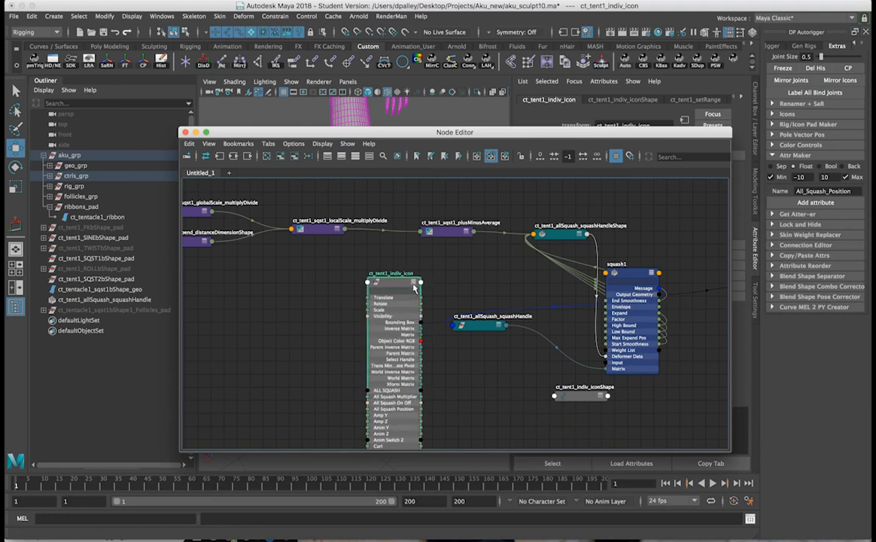
left_click_drag(401, 287, 422, 243)
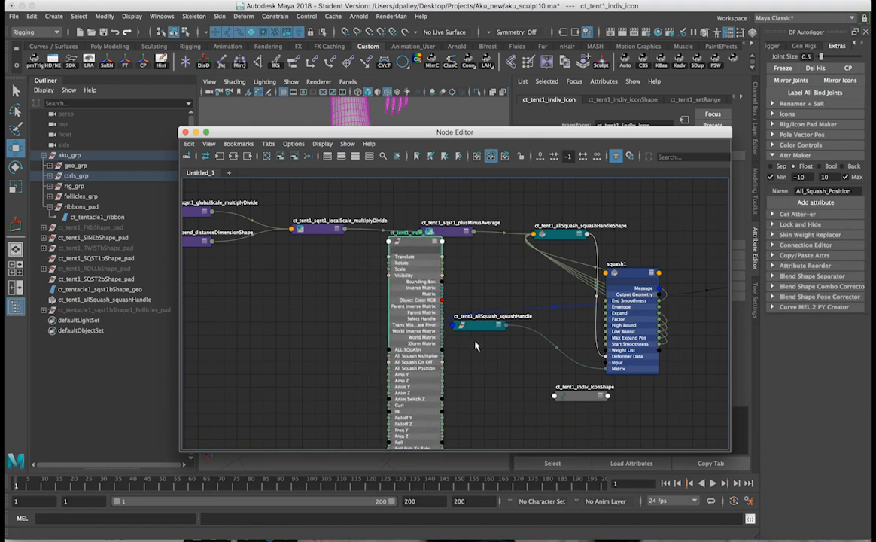
Step: Connect All Squash On Off of ct_tent1_indiv_icon to the Envelope of squash1
right_click_drag(493, 366, 479, 351, "alt")
middle_click_drag(479, 352, 454, 321, "alt")
right_click_drag(454, 321, 462, 326, "alt")
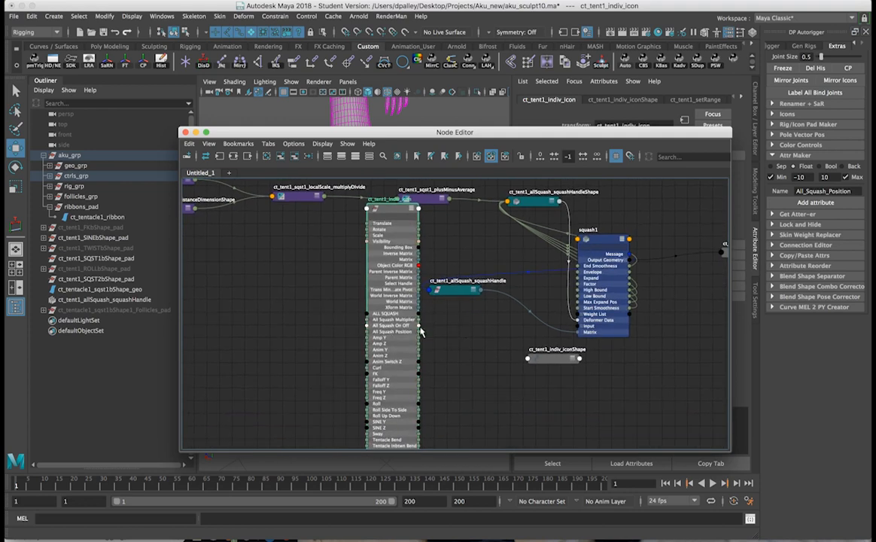
left_click_drag(418, 326, 578, 278)
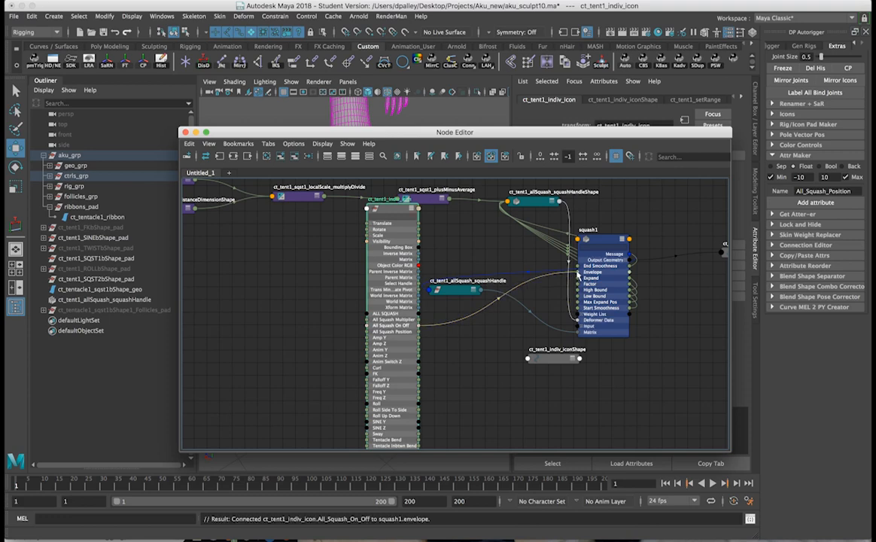
Step: Stretch the tentacle by moving ct_tent1_End_icon outward to about X 4.077, Y -1.866, Z -1.375
left_click_drag(475, 134, 413, 434)
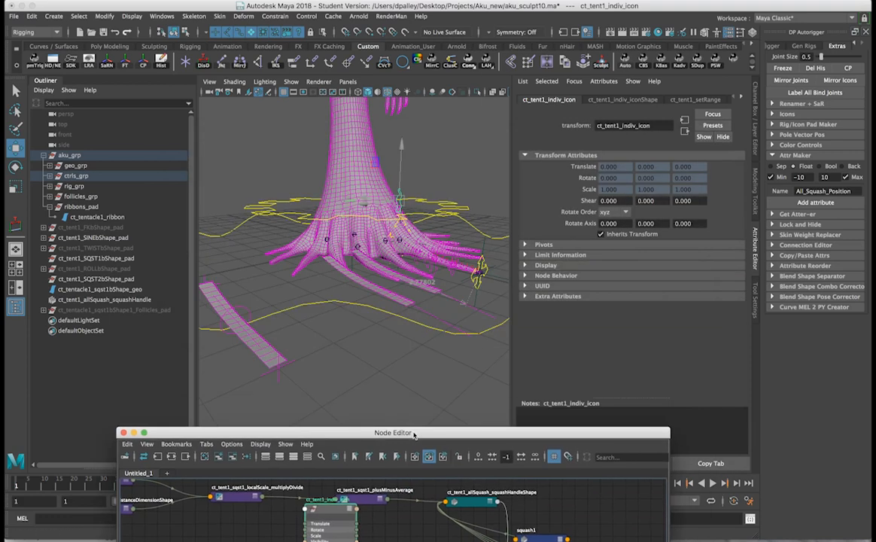
left_click(479, 271)
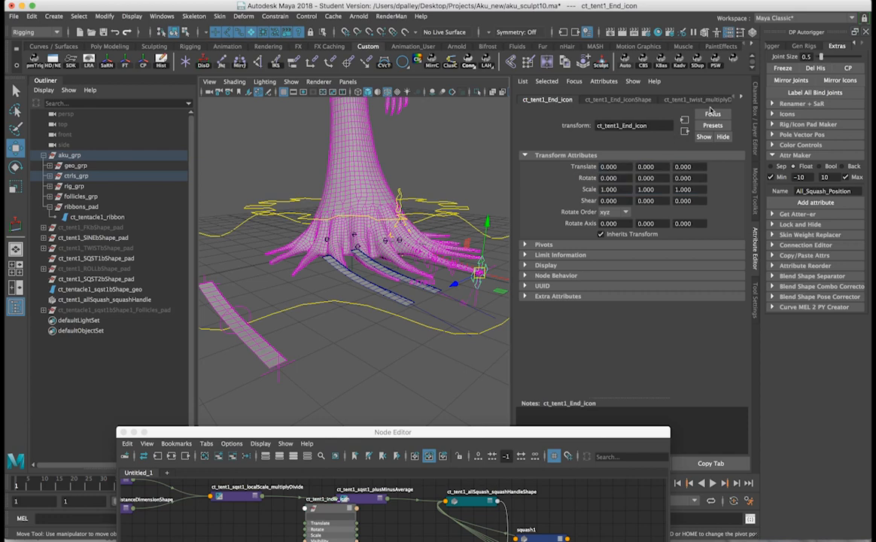
left_click(751, 111)
key("f")
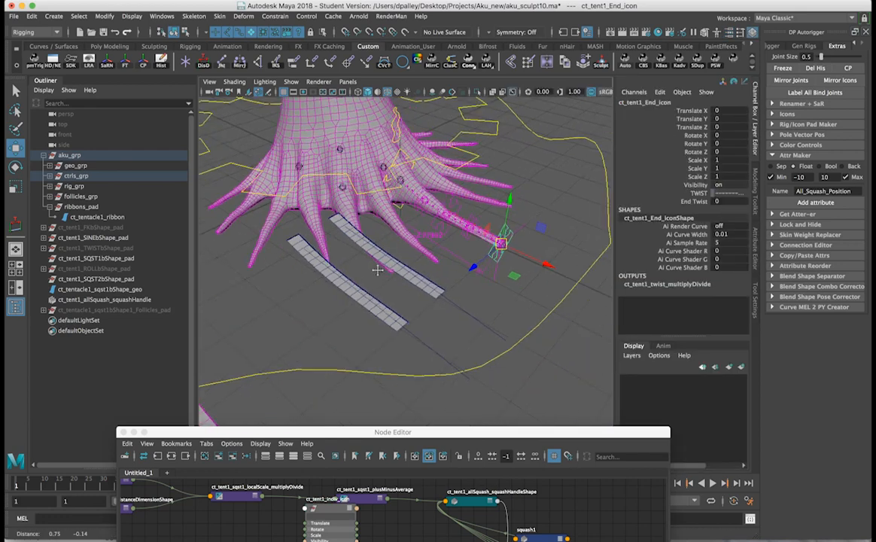
left_click_drag(397, 237, 590, 359)
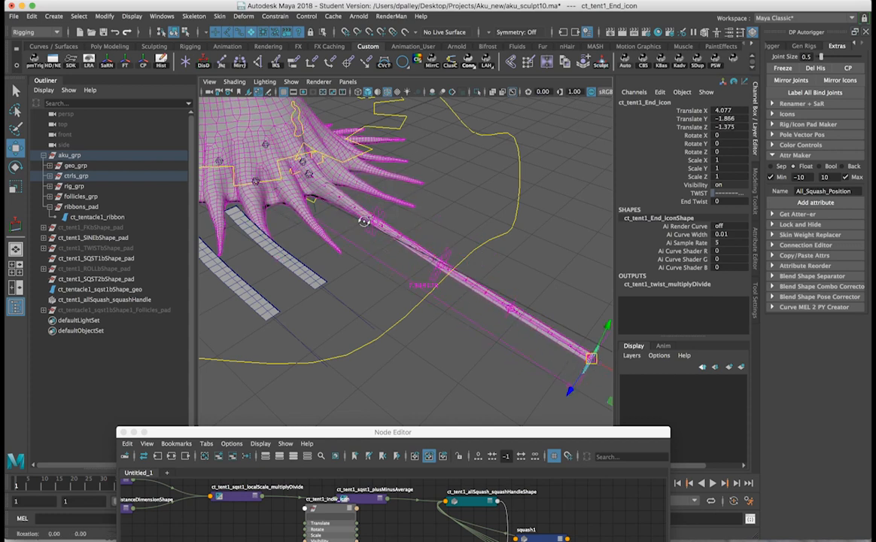
left_click_drag(364, 220, 357, 221, "alt")
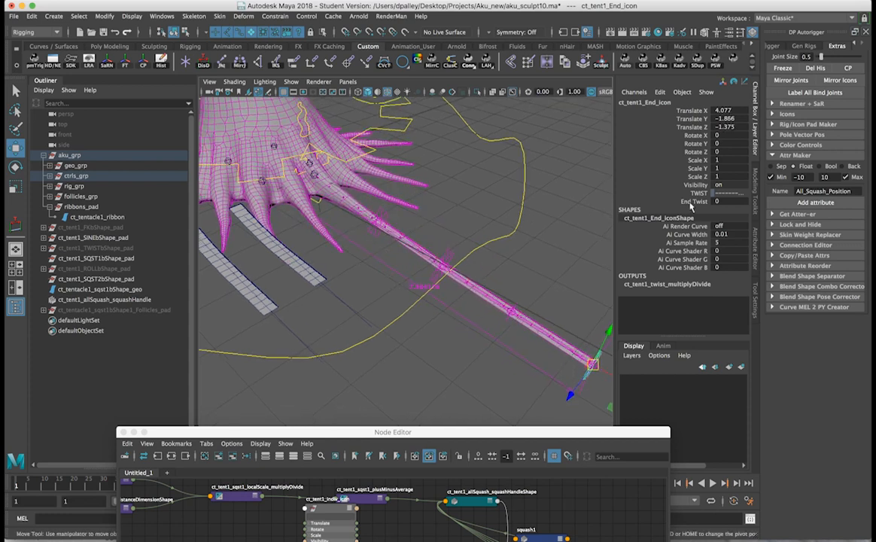
Step: Test the squash on the stretched tentacle by toggling All Squash On Off of ct_tent1_indiv_icon off and back on
left_click(303, 111)
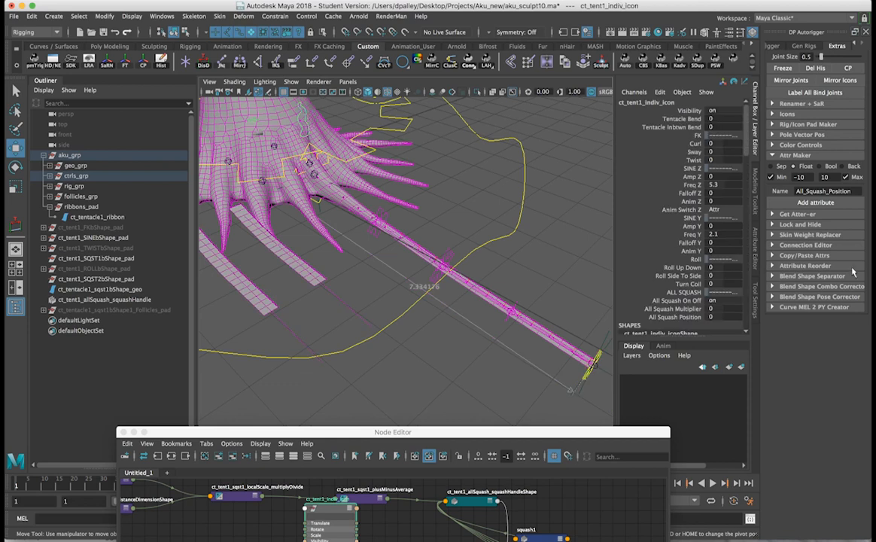
left_click(694, 302)
middle_click_drag(444, 233, 372, 223)
left_click_drag(437, 232, 404, 215, "alt")
middle_click_drag(423, 218, 483, 219)
mouse_move(483, 219)
left_mouse_down("alt")
mouse_move(484, 234)
mouse_move(499, 226)
left_mouse_up("alt")
middle_click_drag(562, 332, 488, 297, "alt")
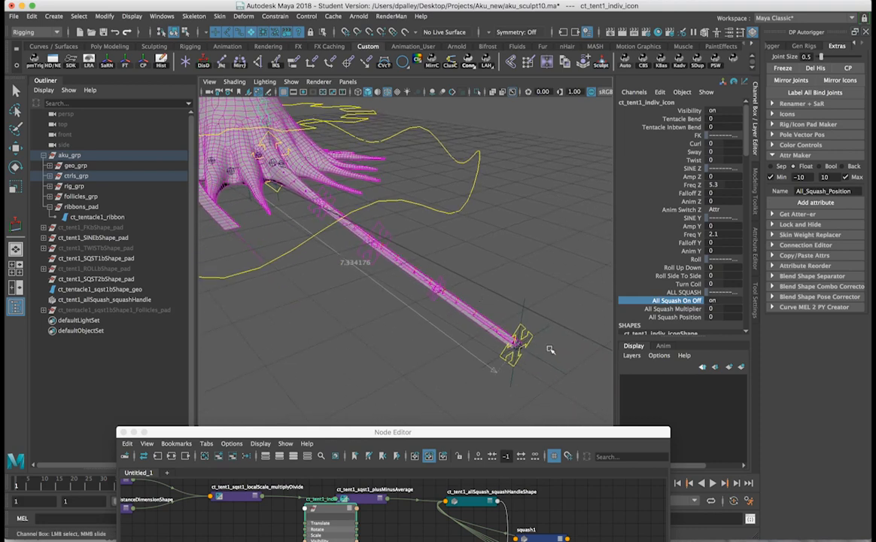
Step: Reset Translate X, Y and Z of ct_tent1_End_icon to 0
left_click(521, 339)
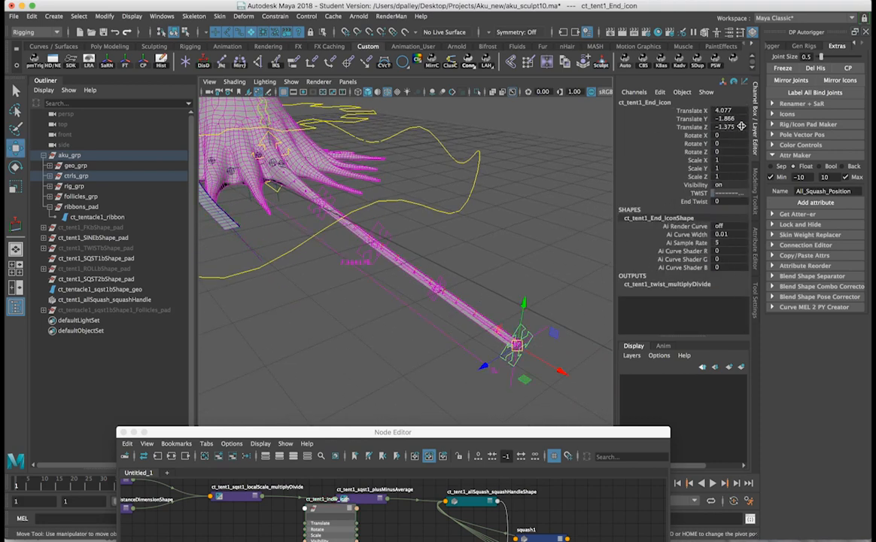
left_click_drag(678, 111, 677, 126)
type("0")
key("Return")
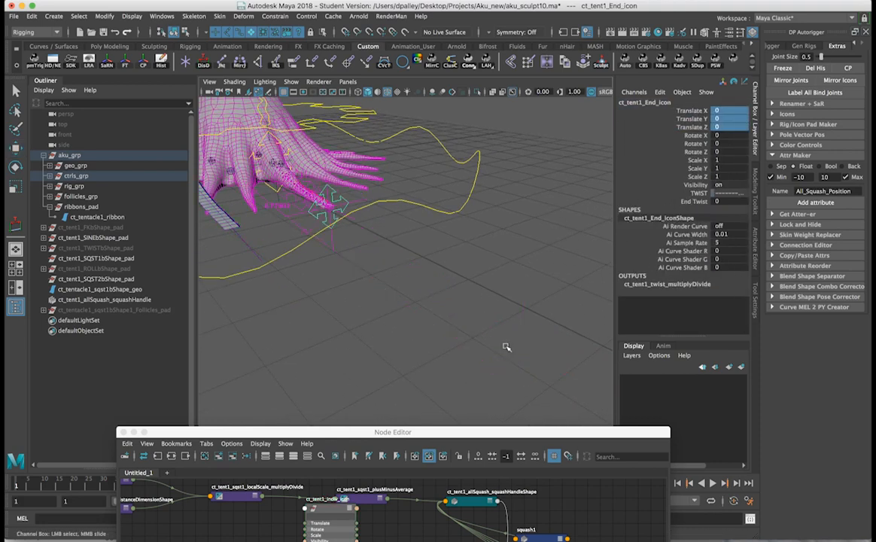
Step: Move the squashHandle and ct_tent1_indiv_iconShape nodes below squash1 to free the space between the control and the deformer
left_click_drag(482, 432, 341, 255)
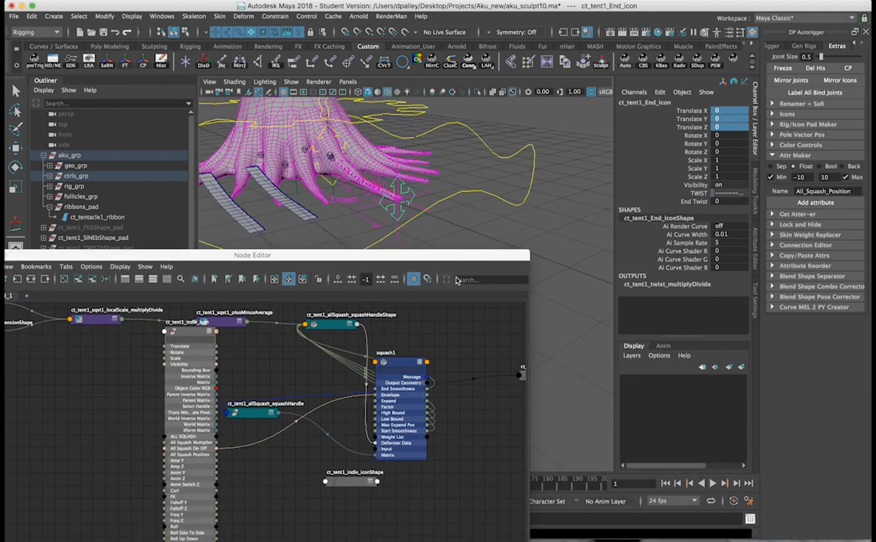
middle_click_drag(426, 404, 457, 369, "alt")
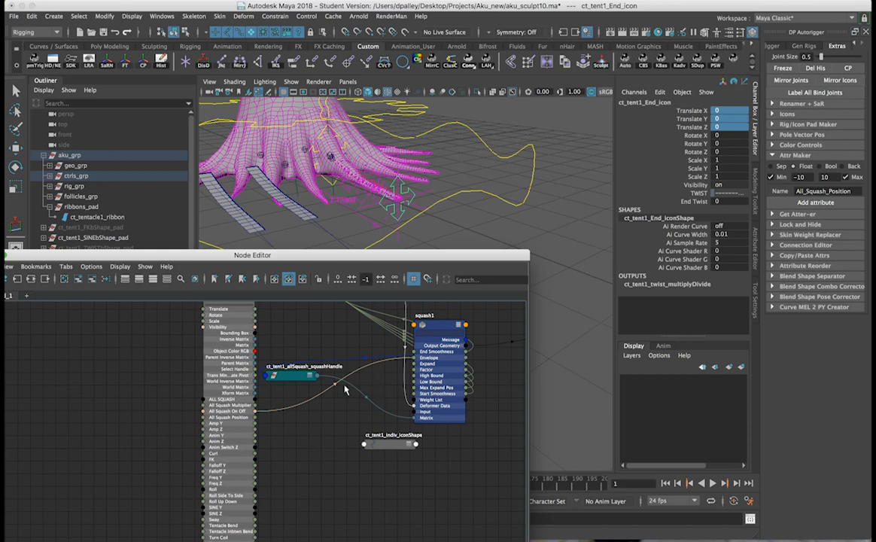
left_click_drag(297, 376, 491, 480)
left_click_drag(397, 453, 411, 480)
Step: Create a setRange node and place it between ct_tent1_indiv_icon and squash1
left_click(321, 364)
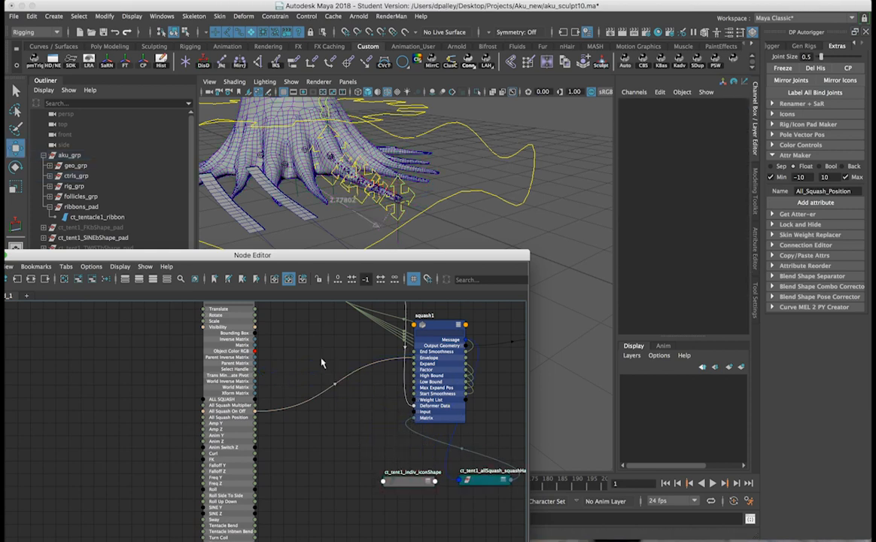
type("se")
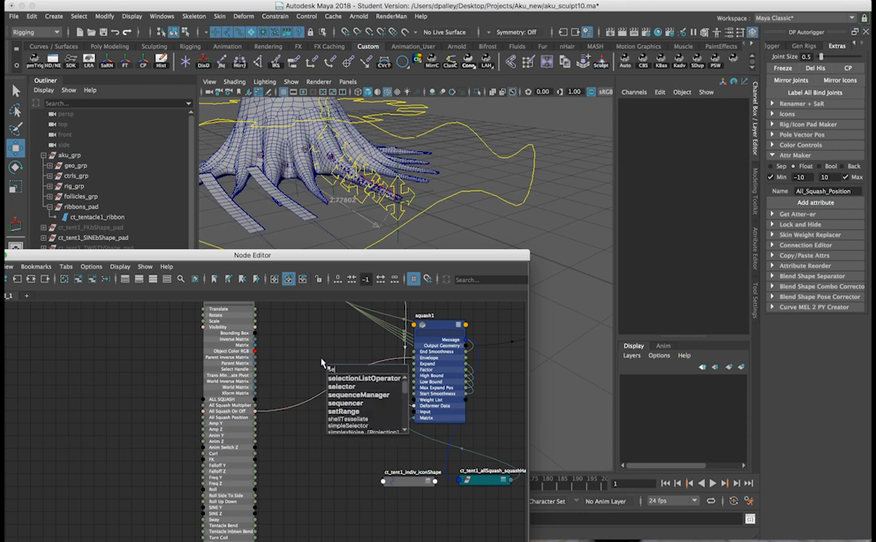
type("t")
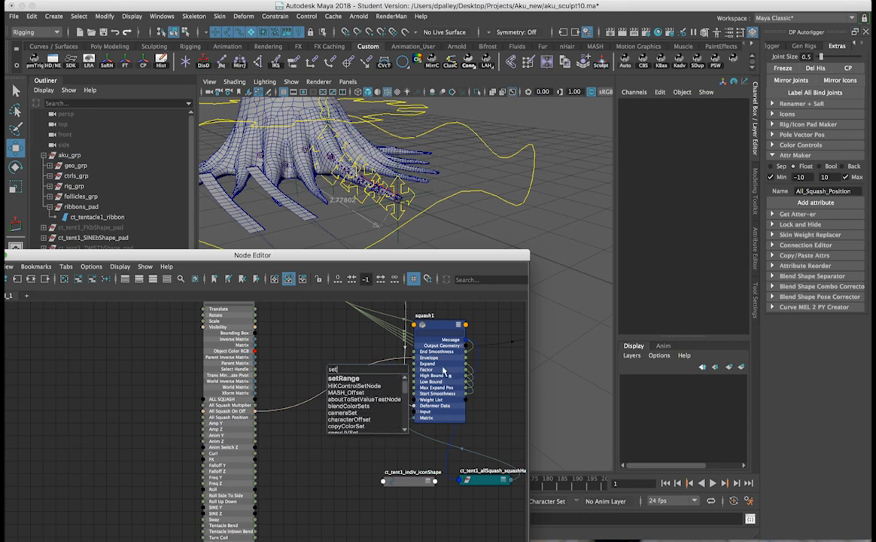
left_click(353, 378)
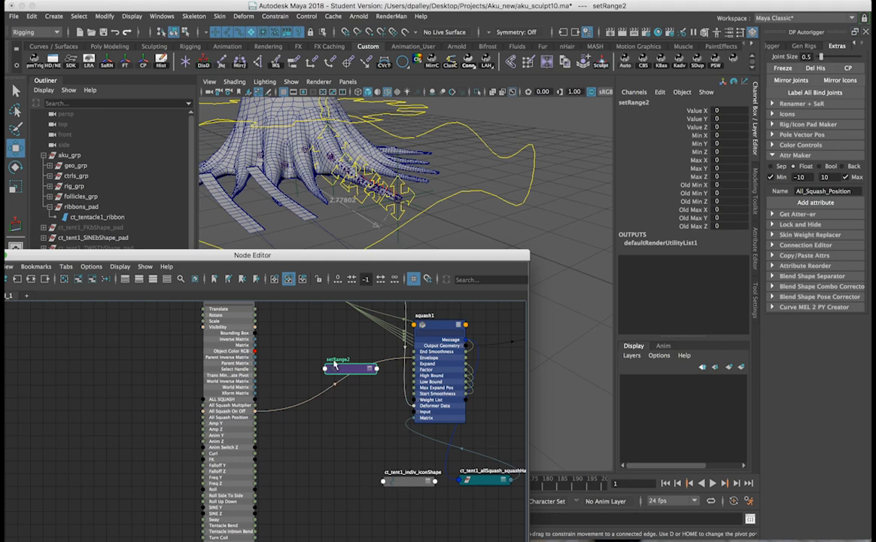
left_click_drag(344, 369, 327, 352)
middle_click_drag(344, 365, 360, 370, "alt")
right_click_drag(360, 370, 364, 348, "alt")
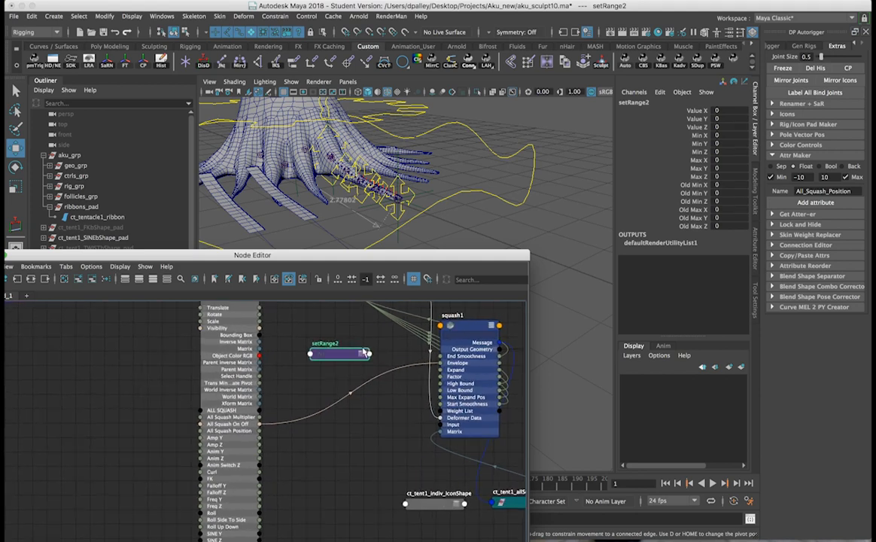
Step: Connect All Squash Multiplier to the setRange node's Value X and All Squash Position to its Value Z
left_click(363, 354)
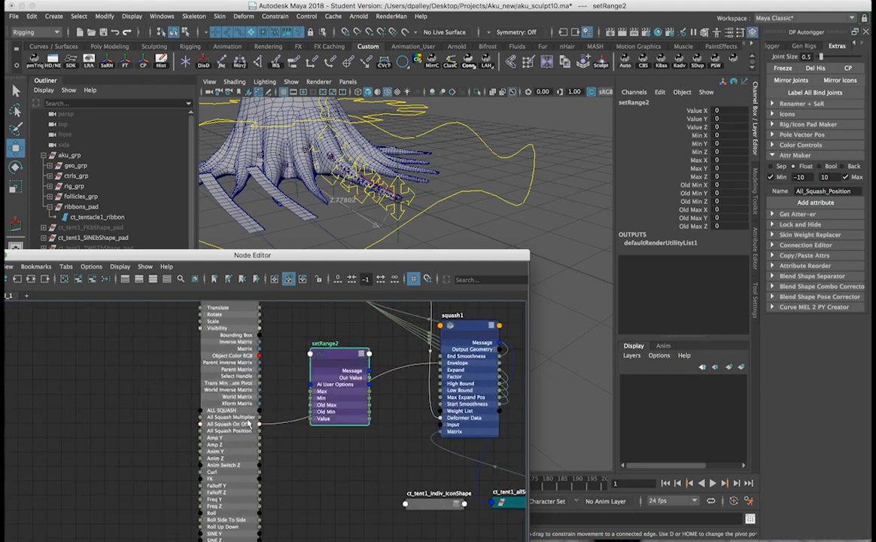
left_click(313, 419)
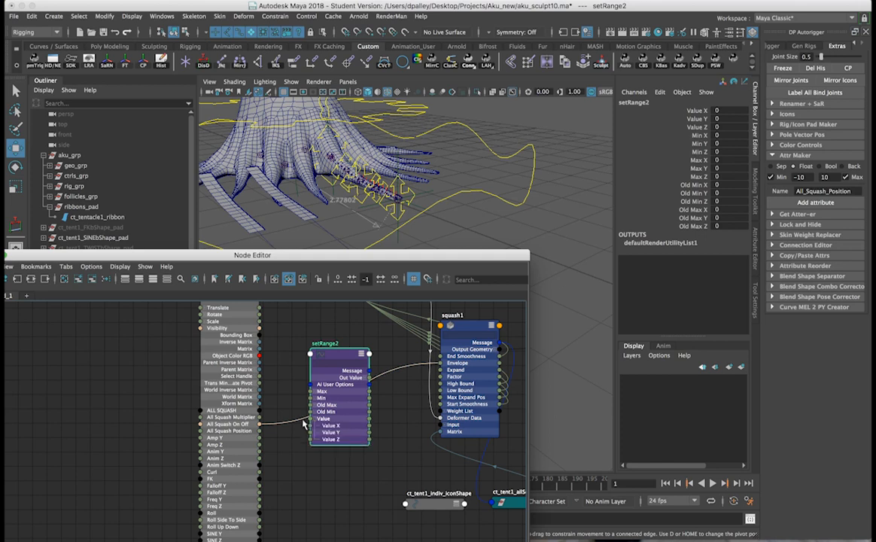
left_click_drag(259, 418, 316, 429)
left_click_drag(259, 431, 314, 440)
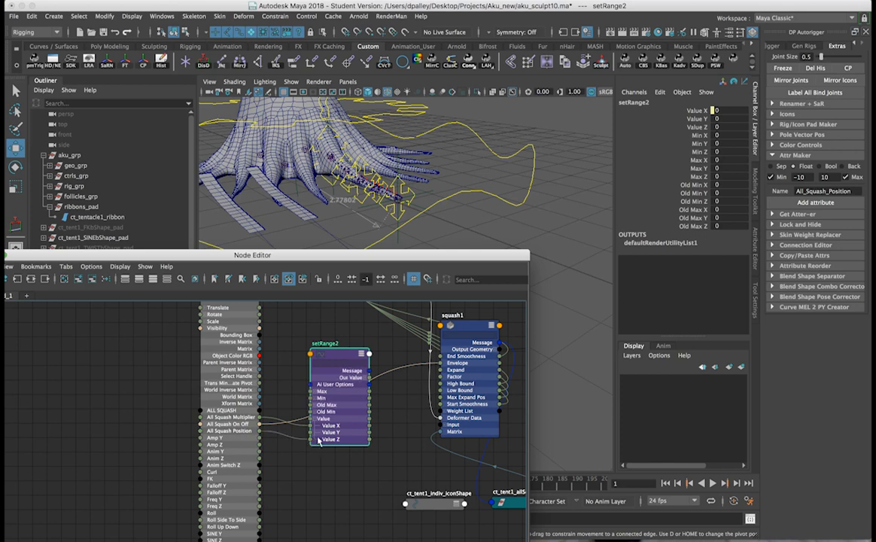
Step: Rename the new setRange node as ct_tent1_allSquashAttrs_setRange
double_click(330, 345)
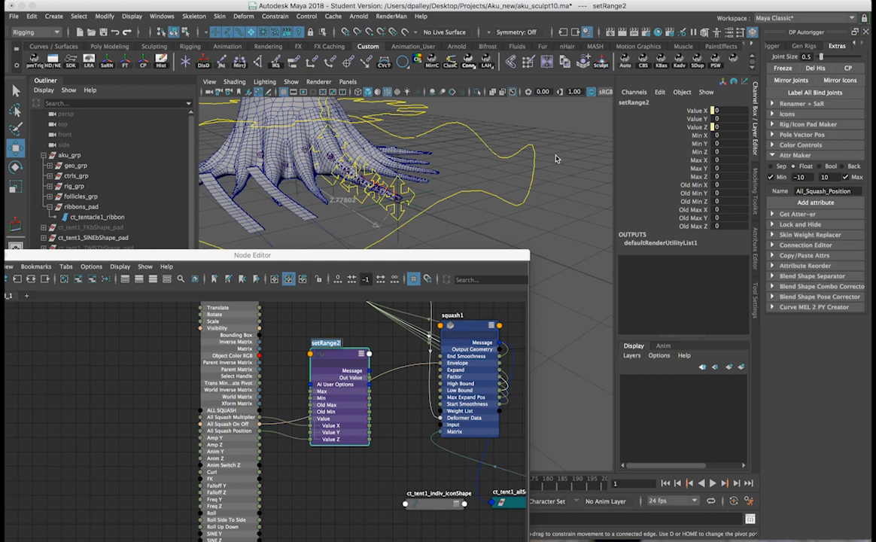
double_click(634, 103)
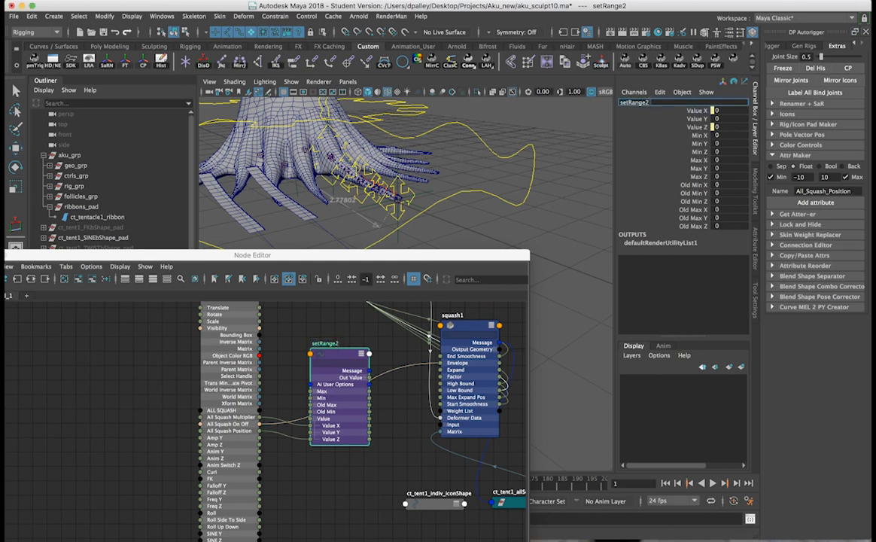
type("ct_tent1_allSquashAttrs_")
key("Return")
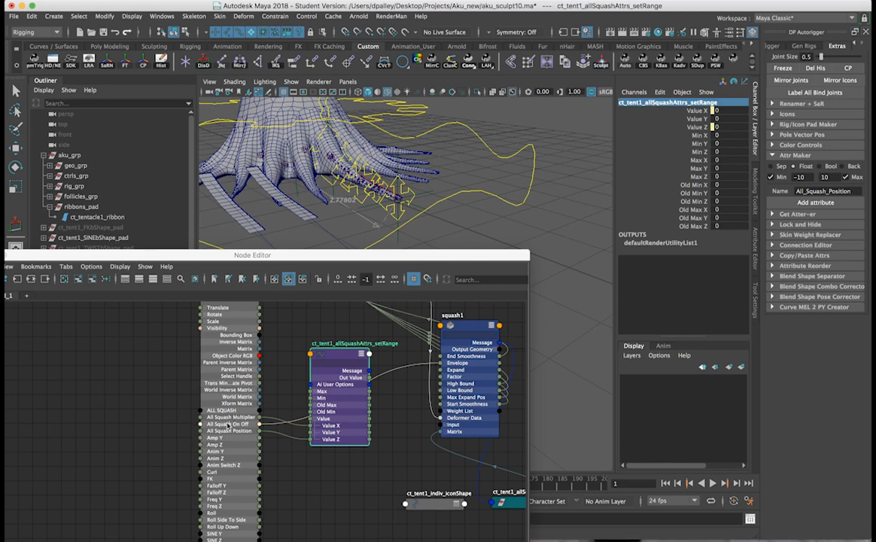
Step: Set Old Min X and Old Min Z of ct_tent1_allSquashAttrs_setRange to -10
left_click(345, 352)
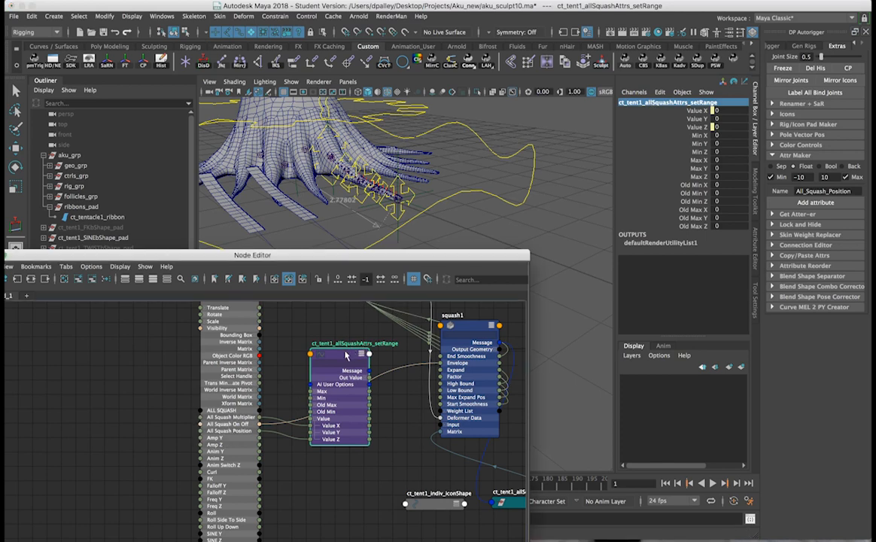
left_click(724, 185)
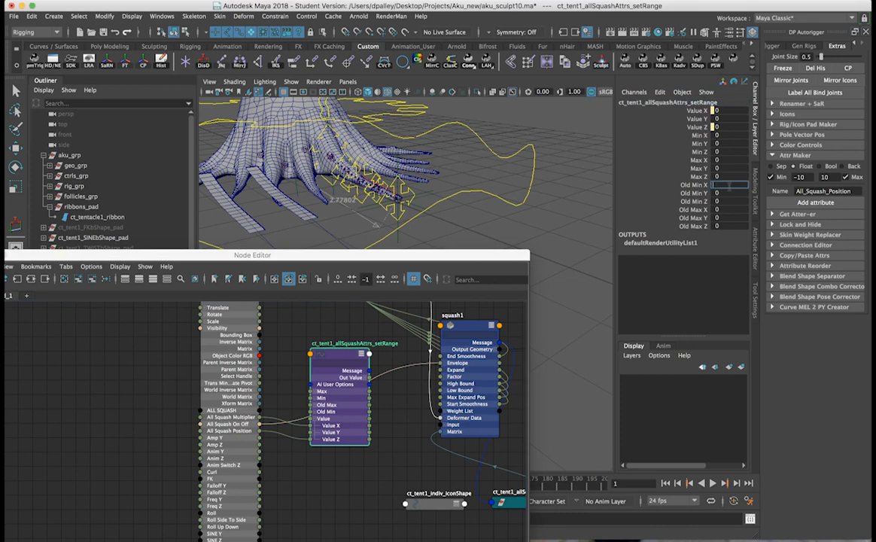
type("-10")
key("Return")
left_click(724, 201)
key("Return")
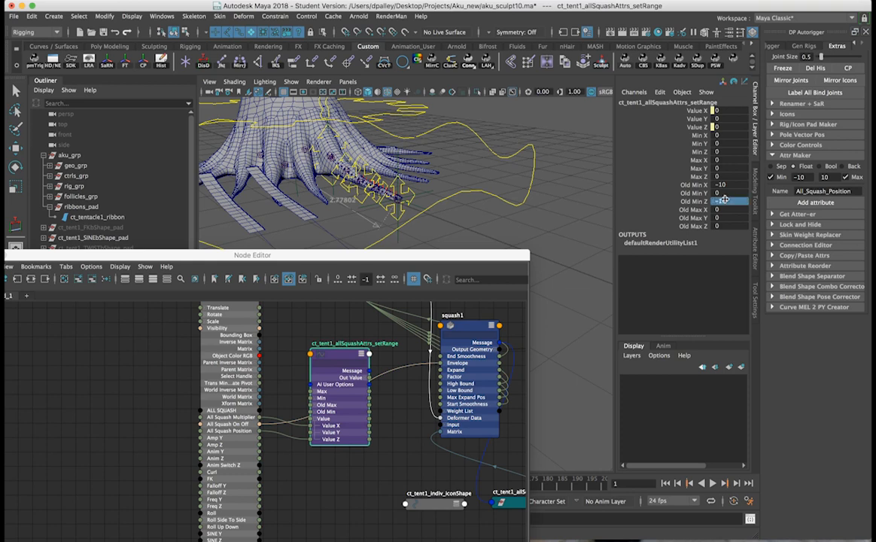
Step: Set the setRange node's Old Max X and Old Max Z to 10
left_click(722, 209)
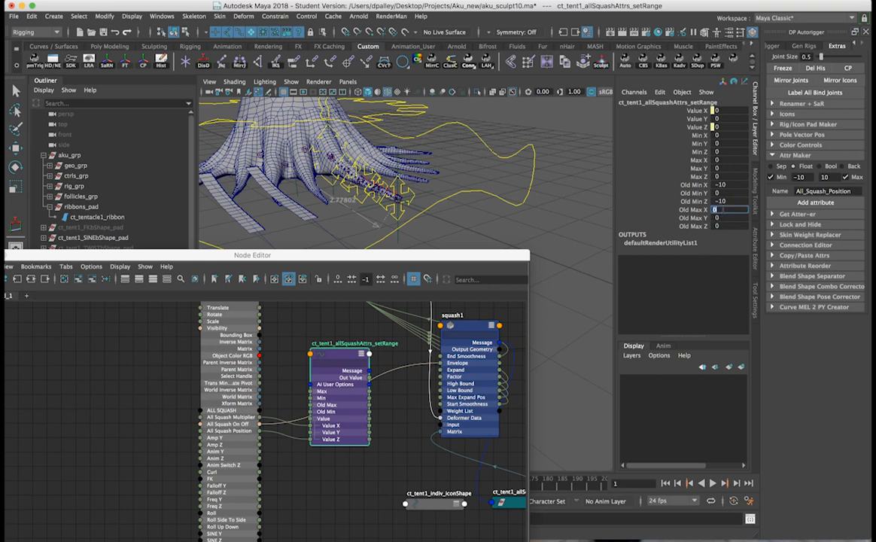
type("10")
left_click(727, 226)
type("10")
key("Return")
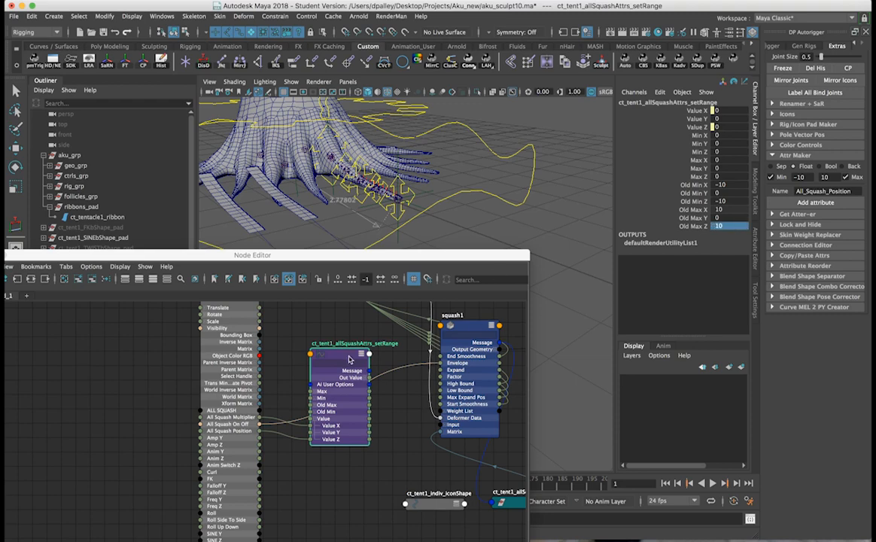
Step: Move ct_tent1_End_icon toward the trunk to about -1.905 in X and 0.256 in Y to squash the tentacle
left_click_drag(363, 256, 333, 305)
left_click_drag(345, 220, 374, 211, "alt")
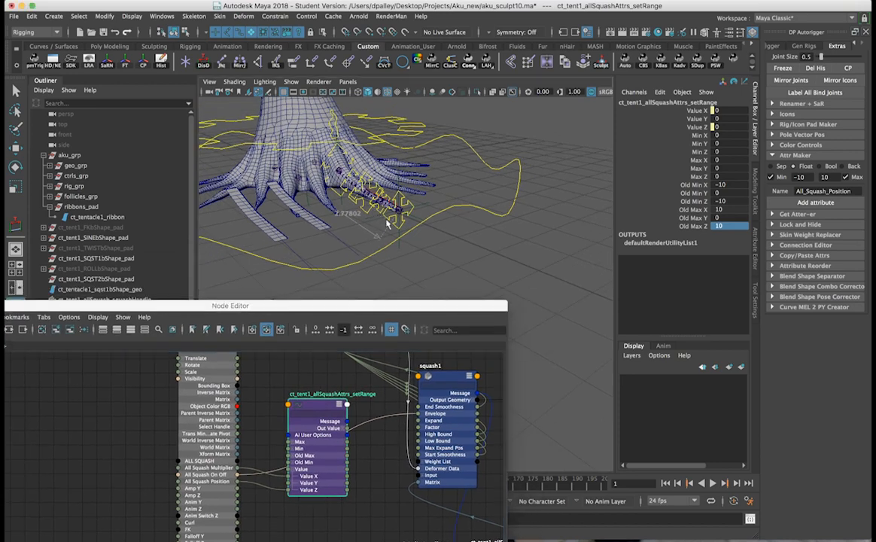
left_click(387, 221)
left_click_drag(438, 230, 493, 262)
left_click_drag(364, 203, 405, 224, "alt")
middle_click_drag(405, 219, 403, 178, "alt")
left_click_drag(402, 177, 359, 151, "alt")
middle_click_drag(338, 196, 406, 164, "alt")
left_click_drag(405, 164, 451, 186, "alt")
right_click_drag(450, 186, 461, 182, "alt")
left_click_drag(461, 182, 406, 172, "alt")
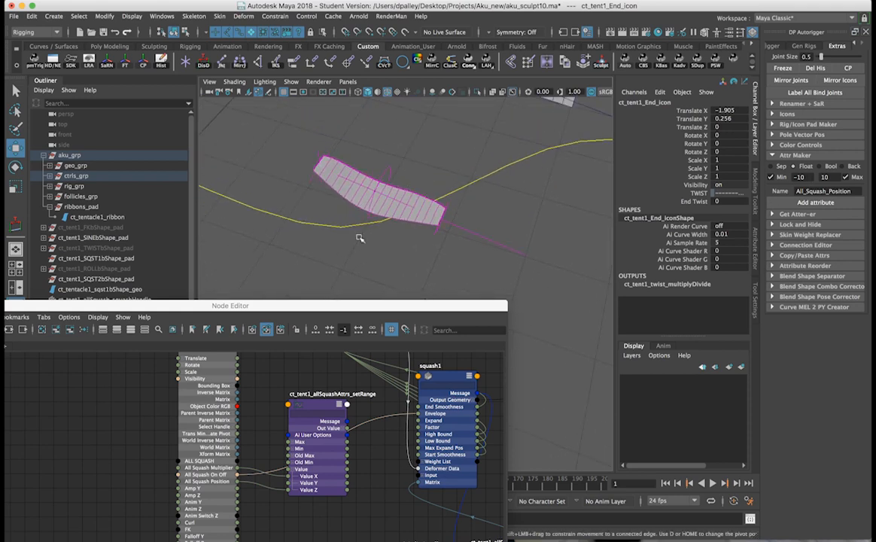
Step: Try out the Expand attribute of squash1 on the tentacle's squash handle and undo the change
left_click(398, 175)
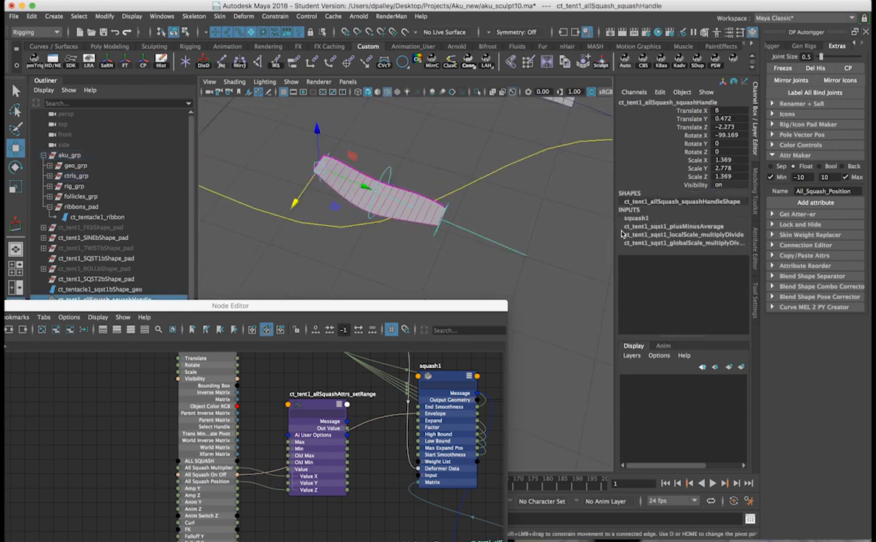
left_click(635, 219)
left_click(700, 242)
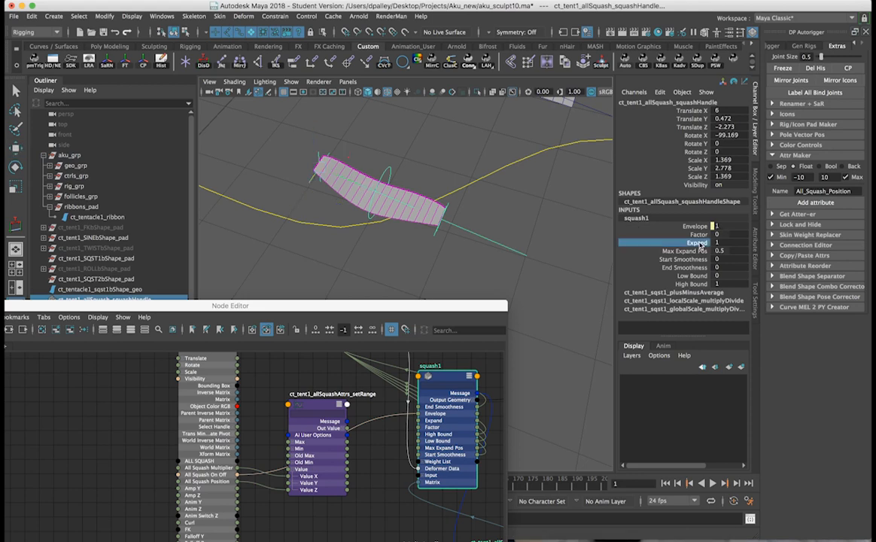
key("super+z")
middle_click_drag(528, 217, 525, 230, "alt")
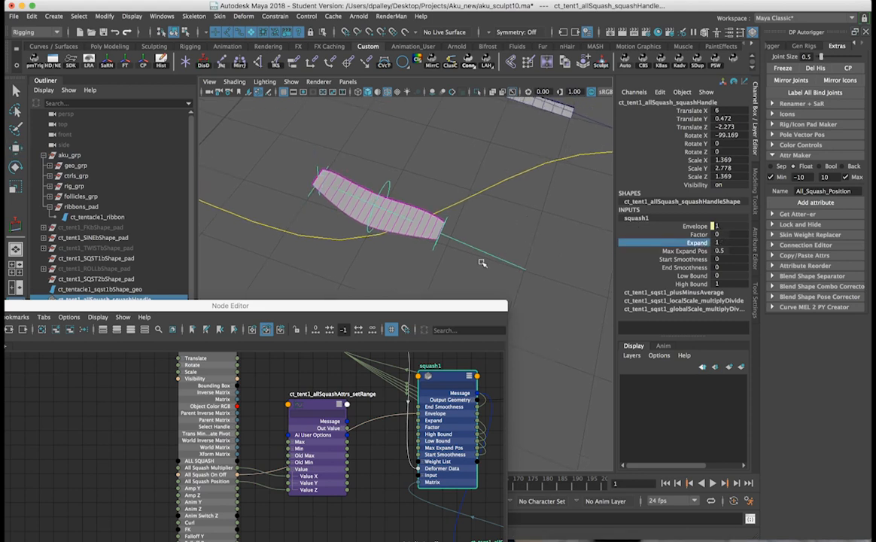
Step: Undo the test move of the tentacle's end control
left_click_drag(468, 232, 421, 162, "alt")
left_click(368, 161)
key("z")
key("z")
key("z")
key("z")
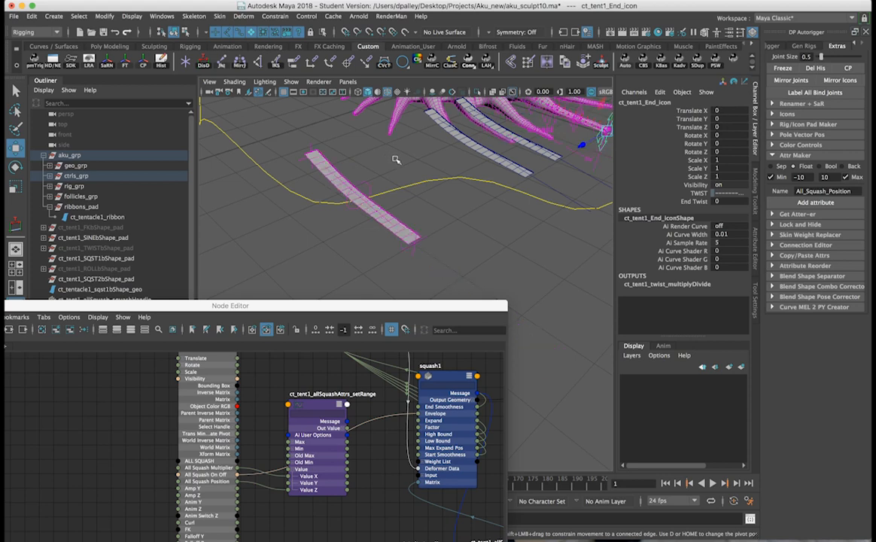
middle_click_drag(421, 180, 409, 179, "alt")
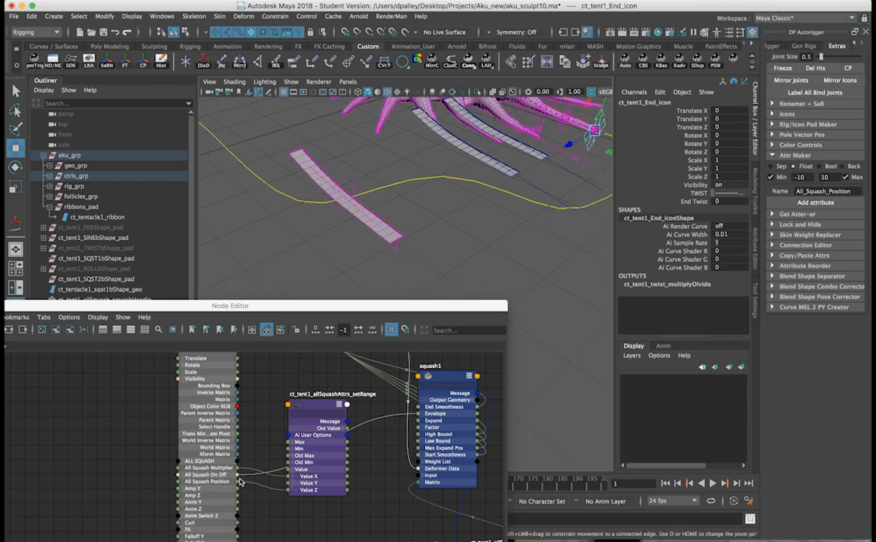
Step: Set the setRange node's Max X to 2, Min Z to 0.01 and Max Z to 0.99
left_click(317, 411)
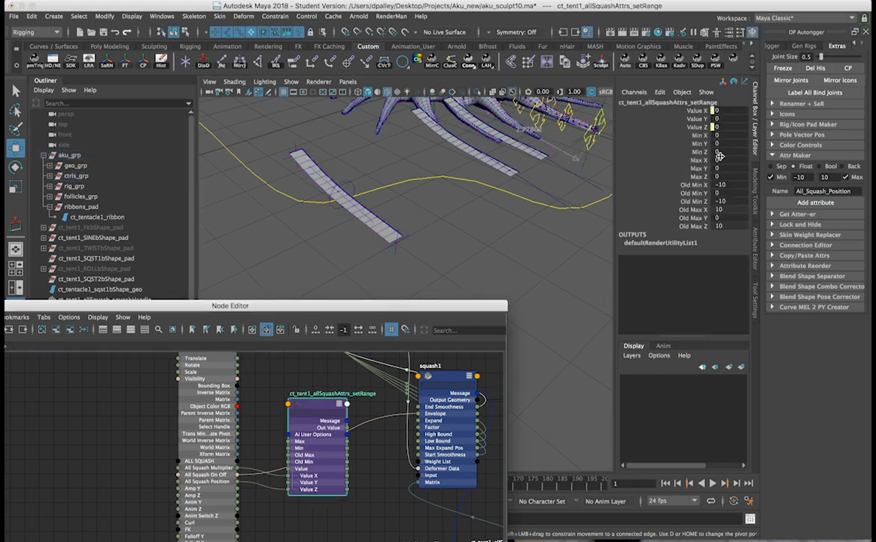
double_click(715, 160)
type("1")
key("Return")
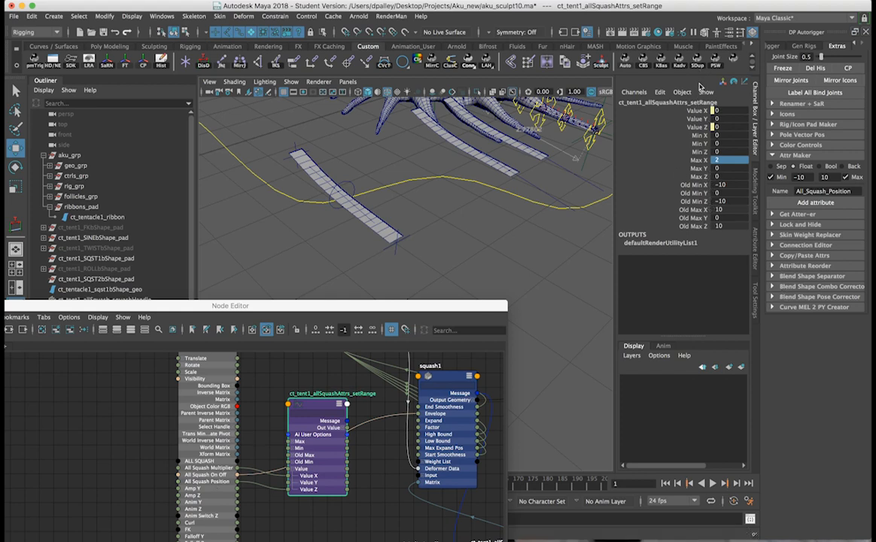
double_click(719, 152)
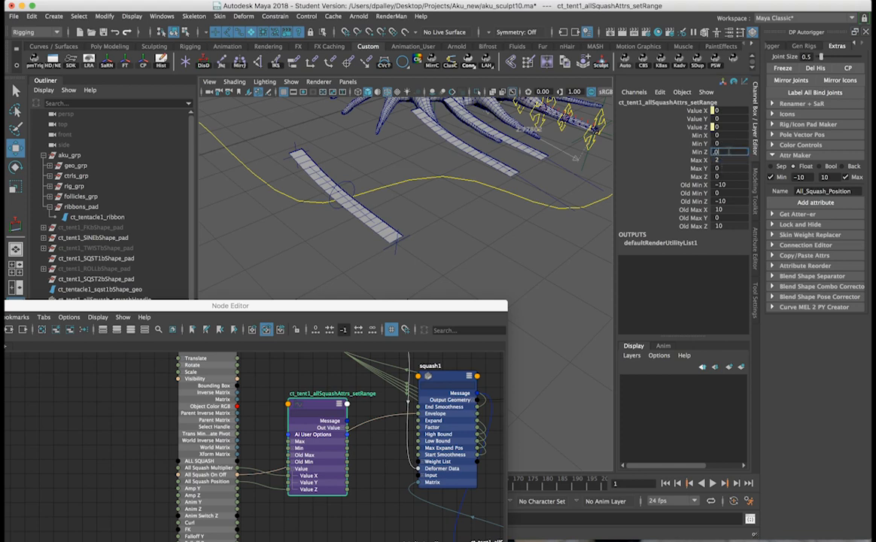
key("Return")
left_click(728, 175)
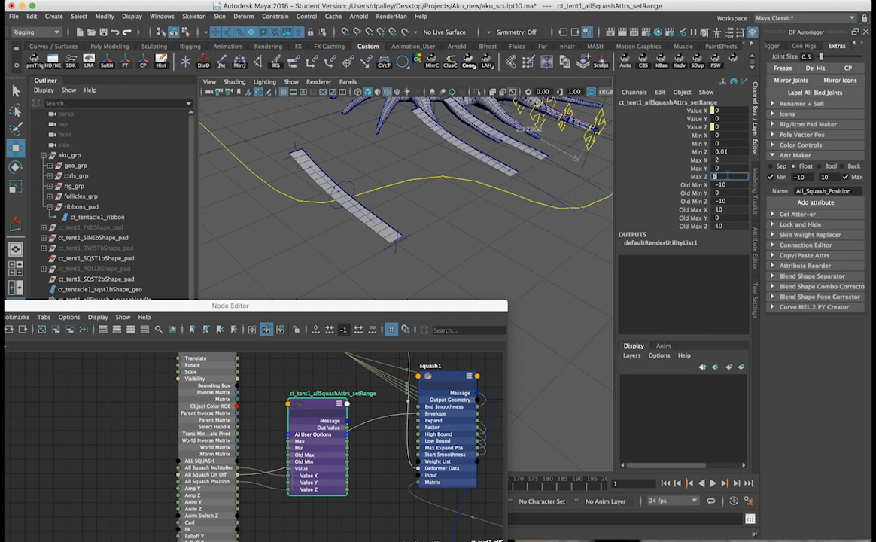
key("Return")
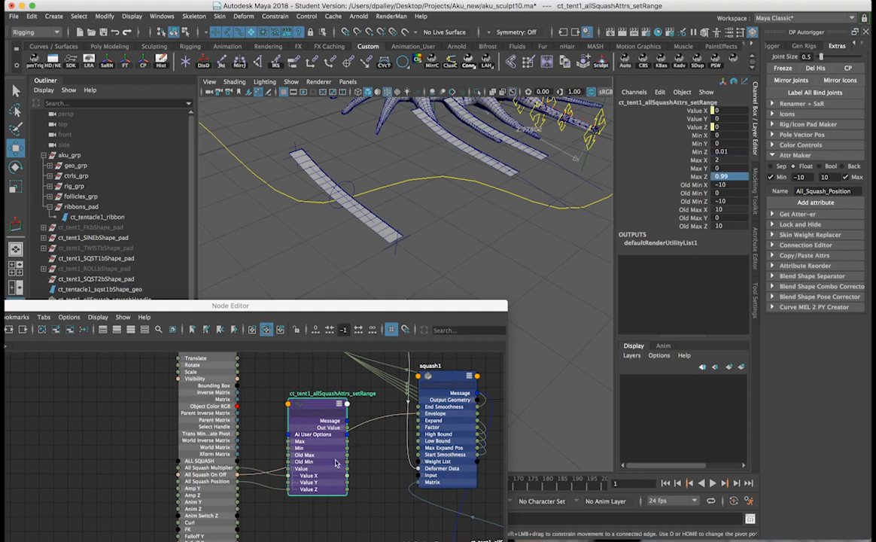
Step: Connect the setRange node's Out Value X to squash1's Expand and its Out Value Z to Max Expand Pos
left_click(341, 429)
left_click_drag(347, 434, 419, 422)
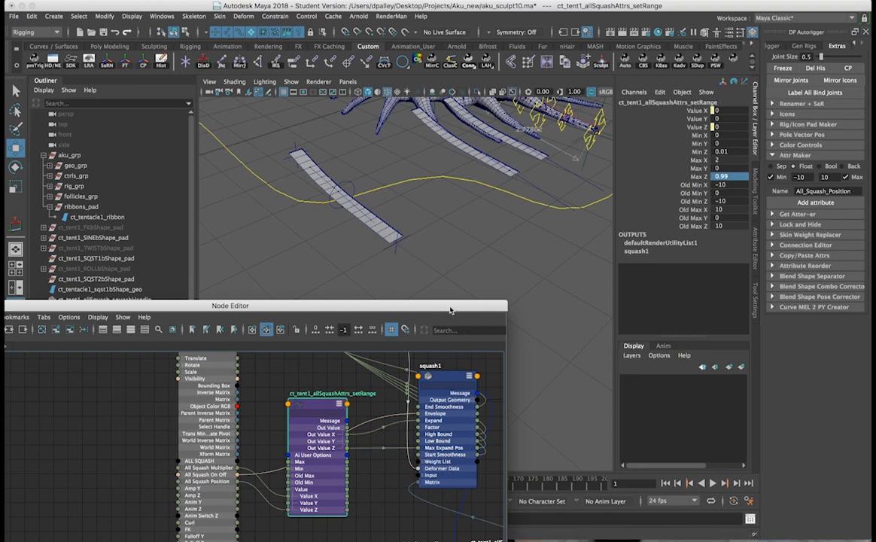
Step: Squash the tentacle by moving ct_tent1_End_icon inward to about -1.628 in X and 0.35 in Y
left_click_drag(451, 311, 417, 380)
middle_click_drag(475, 250, 450, 285, "alt")
middle_click_drag(527, 238, 542, 230, "alt")
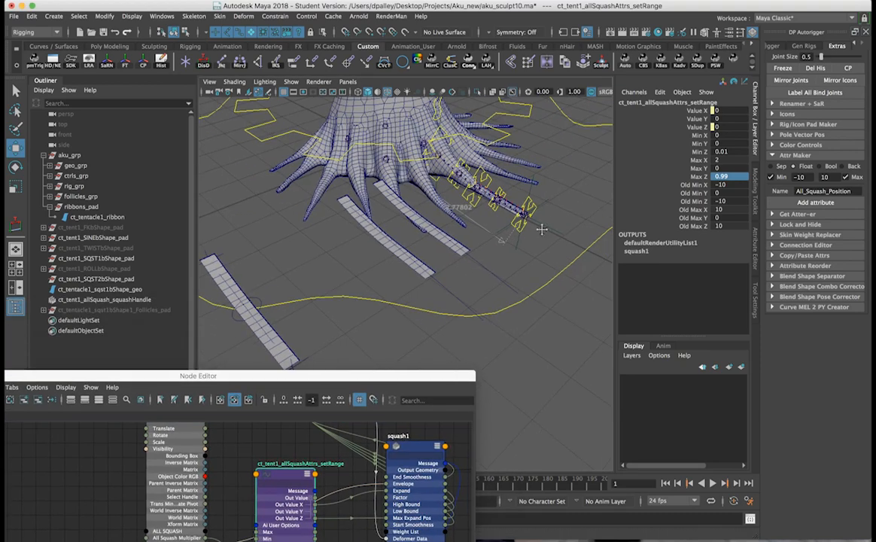
left_click(527, 233)
left_click(526, 226)
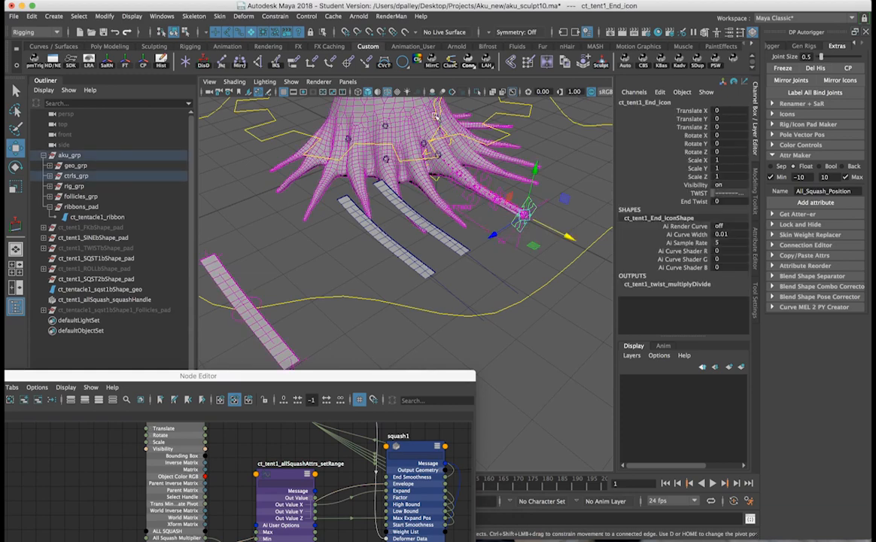
left_click(530, 210)
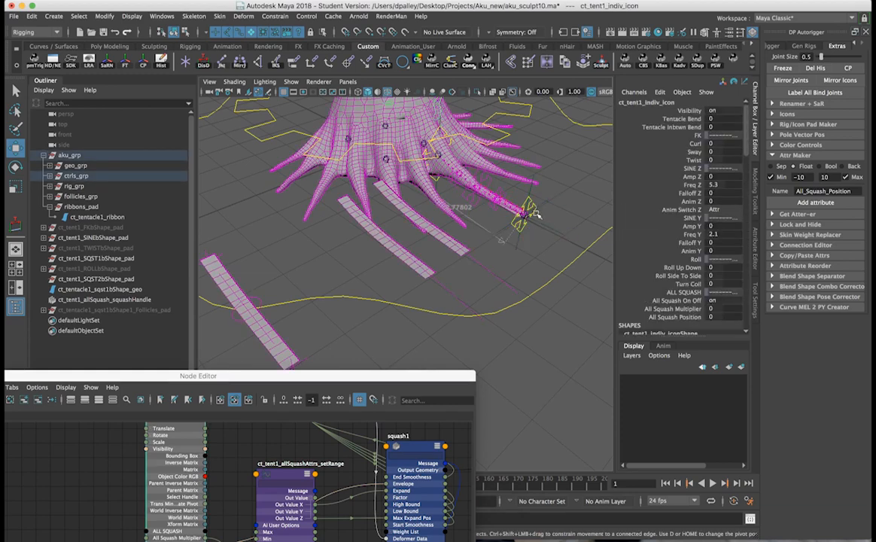
left_click(536, 220)
left_click(525, 216)
left_click_drag(540, 225, 482, 188)
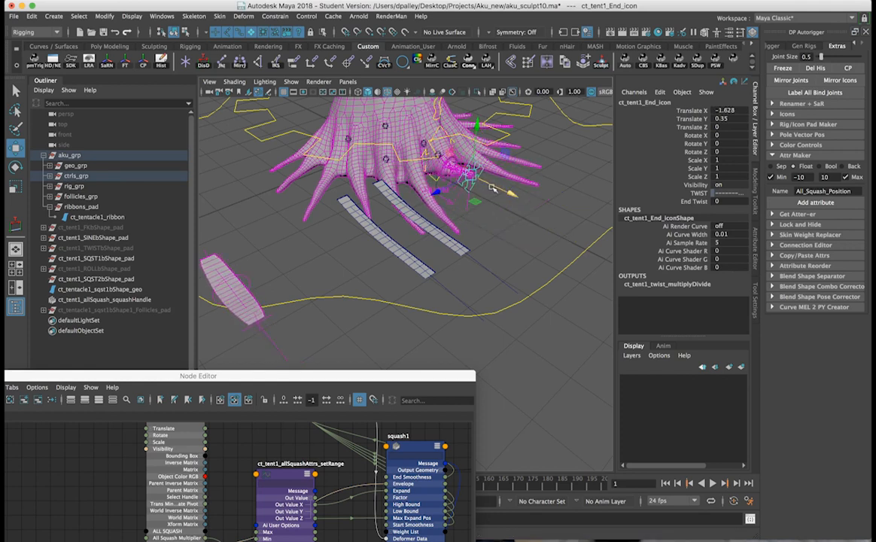
Step: Test All Squash Multiplier on ct_tent1_indiv_icon by scrubbing it down to -10, and undo the change
left_click(386, 125)
left_click_drag(422, 155, 542, 177, "alt")
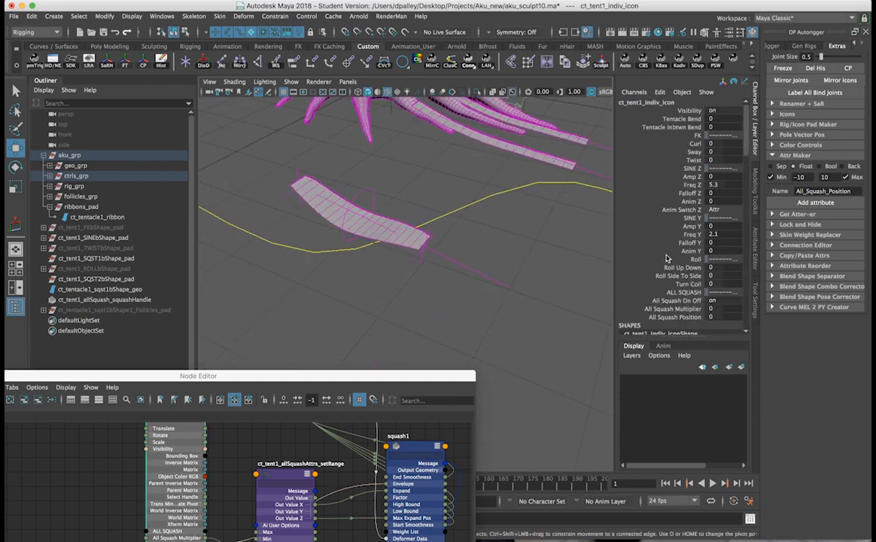
left_click(685, 310)
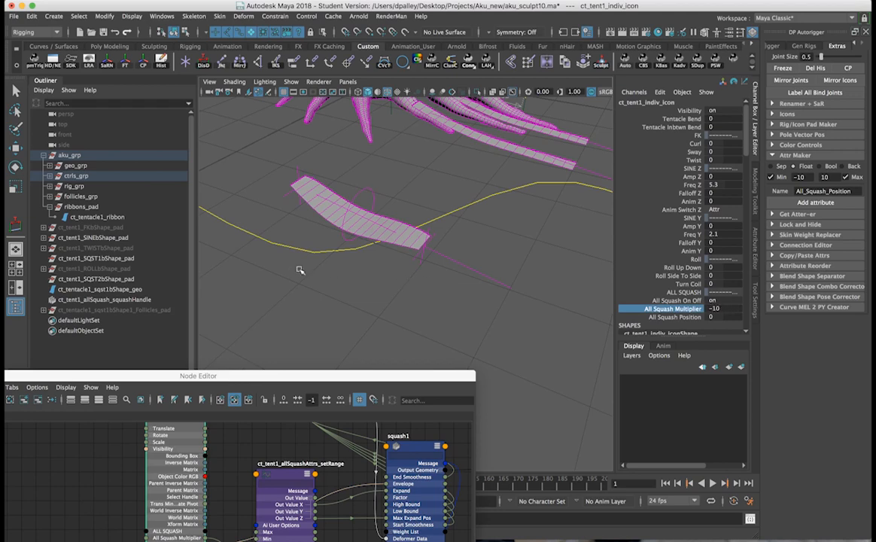
middle_click_drag(438, 265, 311, 267)
left_click_drag(311, 268, 358, 277, "alt")
right_click_drag(358, 278, 445, 289, "alt")
key("z")
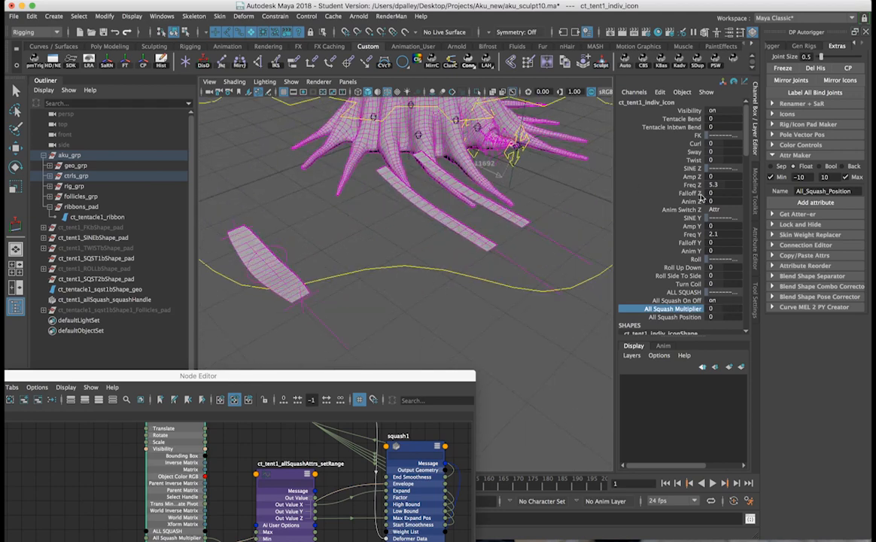
Step: Test All Squash Position on ct_tent1_indiv_icon by scrubbing its value, and undo the change
left_click(662, 317)
middle_click_drag(519, 271, 474, 281)
key("z")
Step: Examine the squash1 node's attribute values and its incoming connections from the setRange node
left_click_drag(426, 380, 391, 207)
mouse_move(381, 273)
left_mouse_down()
mouse_move(399, 296)
mouse_move(376, 275)
left_mouse_up()
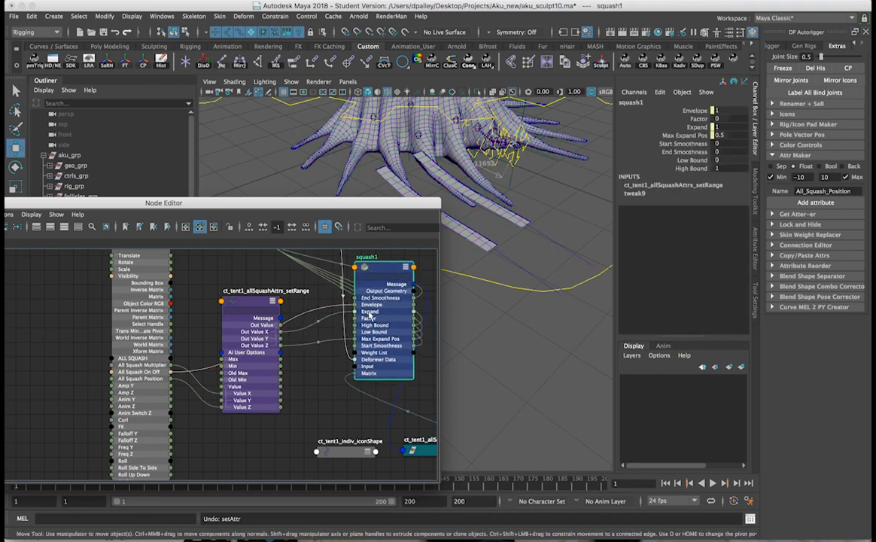
left_click_drag(416, 207, 433, 311)
Step: Set Translate X and Translate Y of ct_tent1_End_icon to 0
right_click_drag(533, 300, 476, 290, "alt")
middle_click_drag(475, 290, 499, 254, "alt")
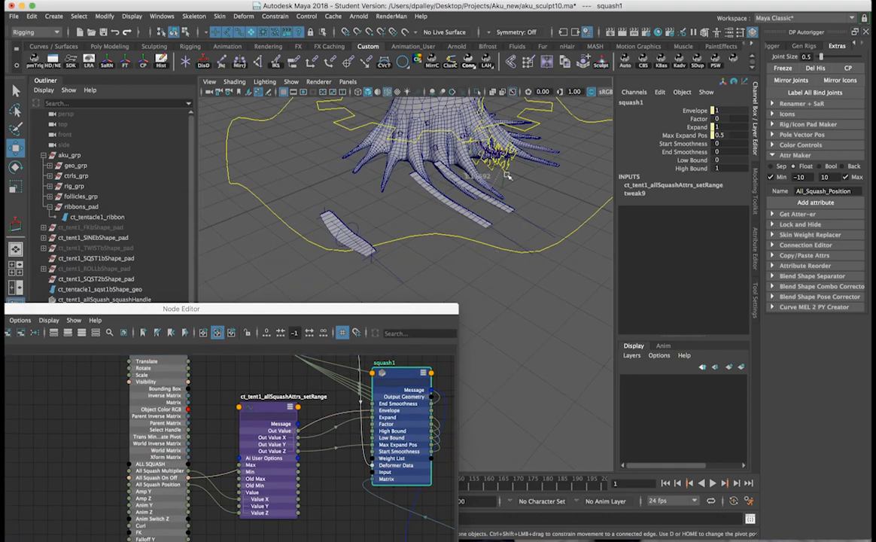
left_click(466, 154)
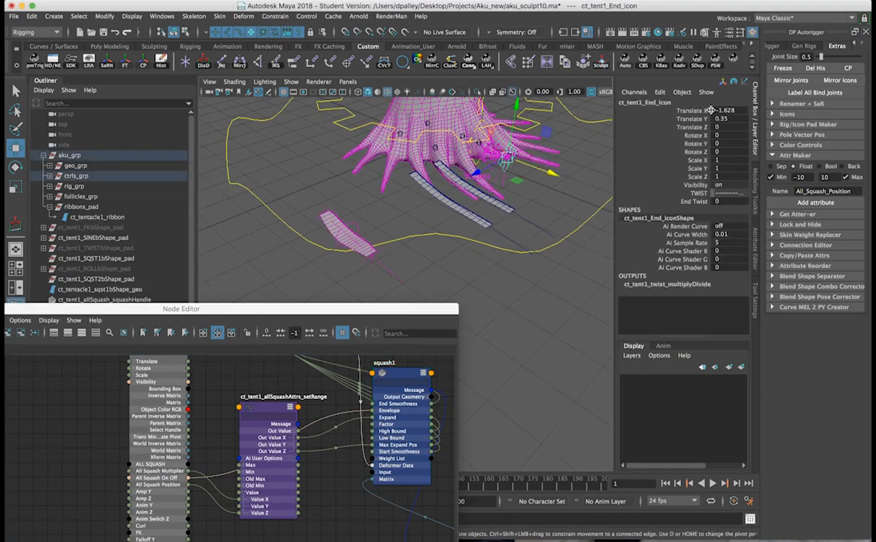
left_click_drag(723, 111, 726, 118)
type("0")
key("Return")
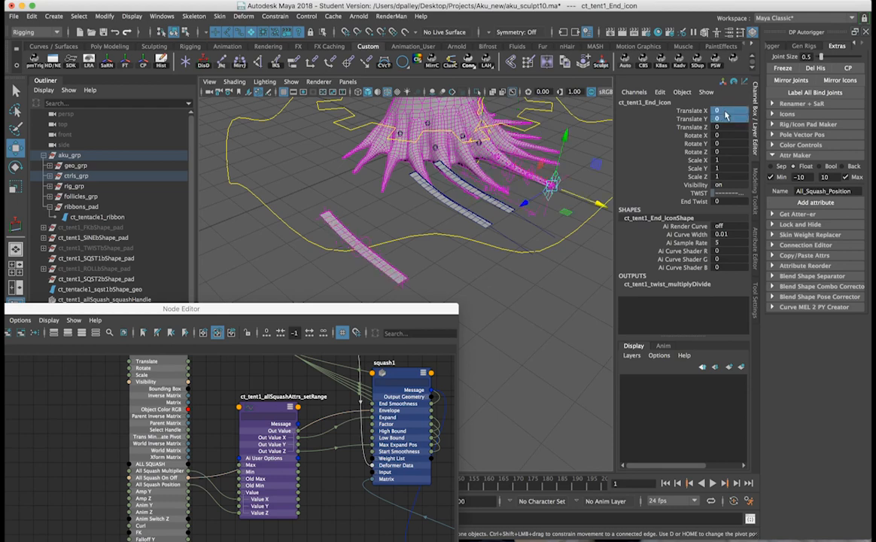
Step: Move ct_tent1_End_icon away from the trunk to about 2.115 in X to stretch the tentacle
left_click_drag(527, 248, 505, 231, "alt")
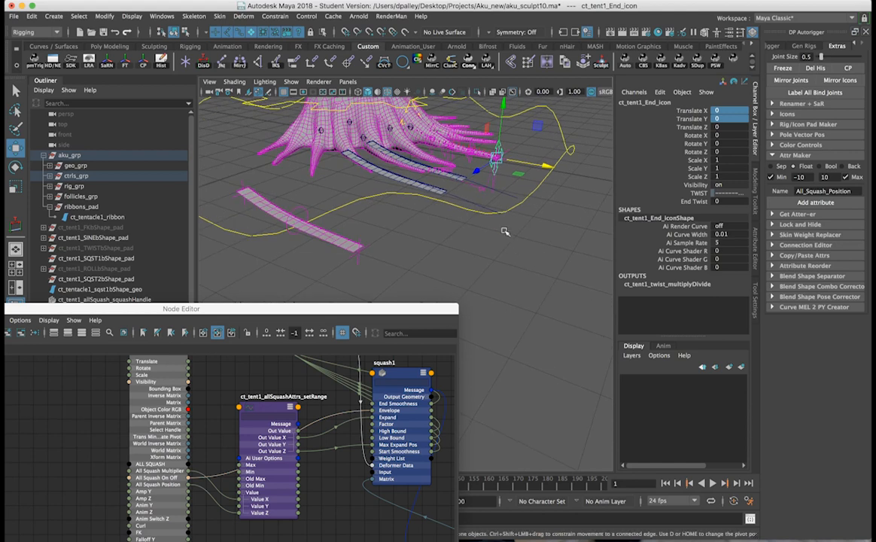
left_click_drag(505, 193, 442, 235, "alt")
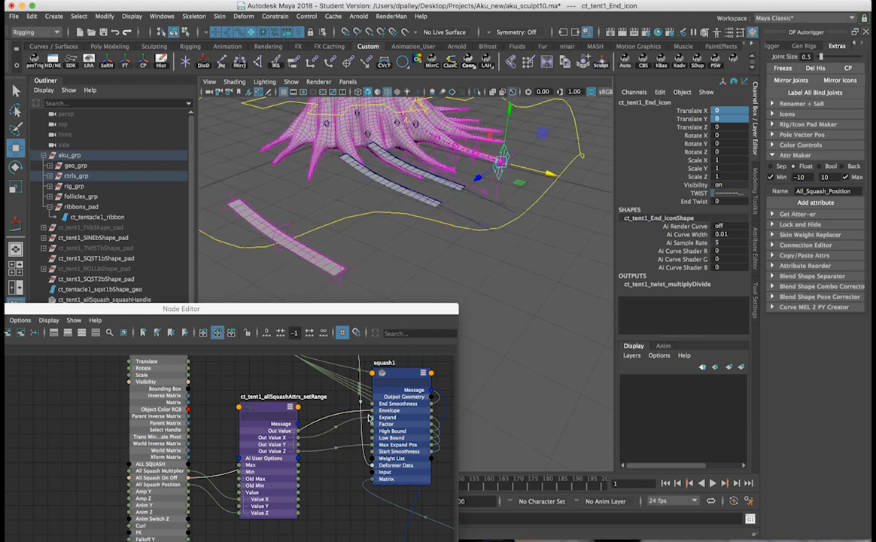
left_click(401, 413)
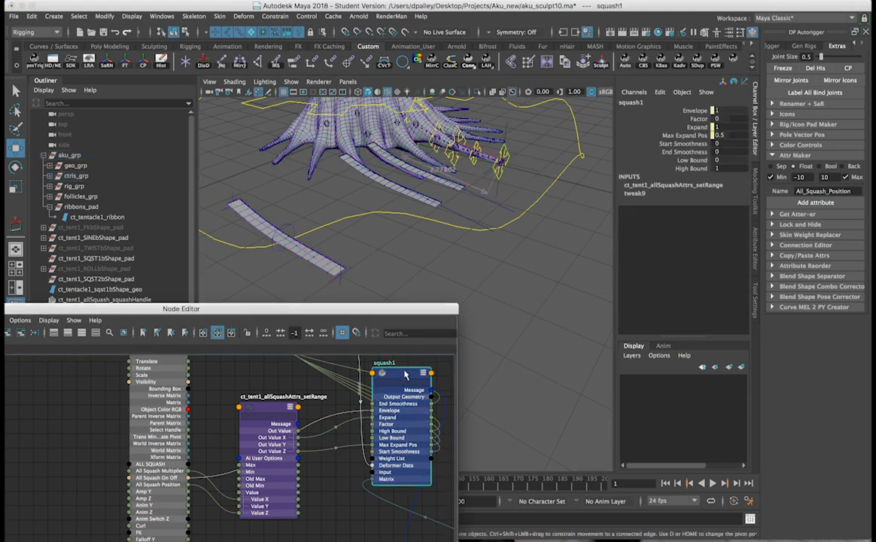
left_click(498, 157)
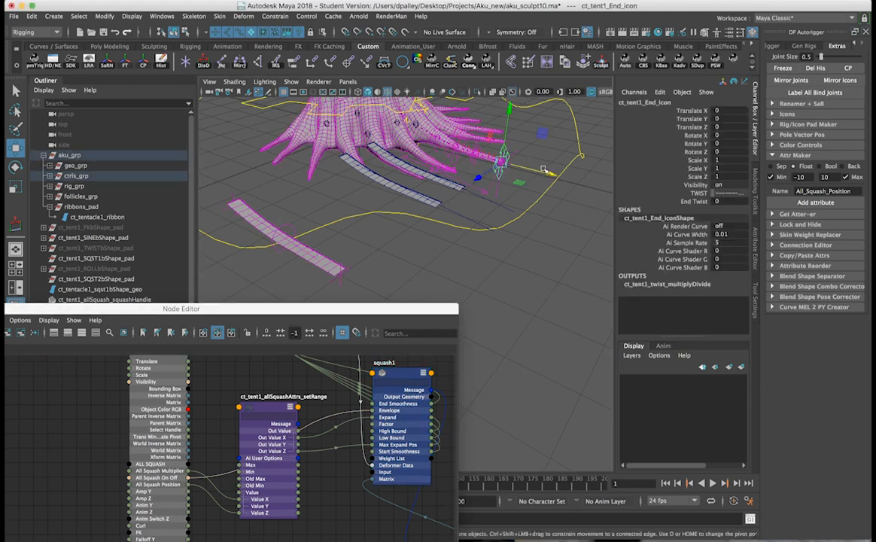
left_click_drag(493, 157, 630, 189, "alt")
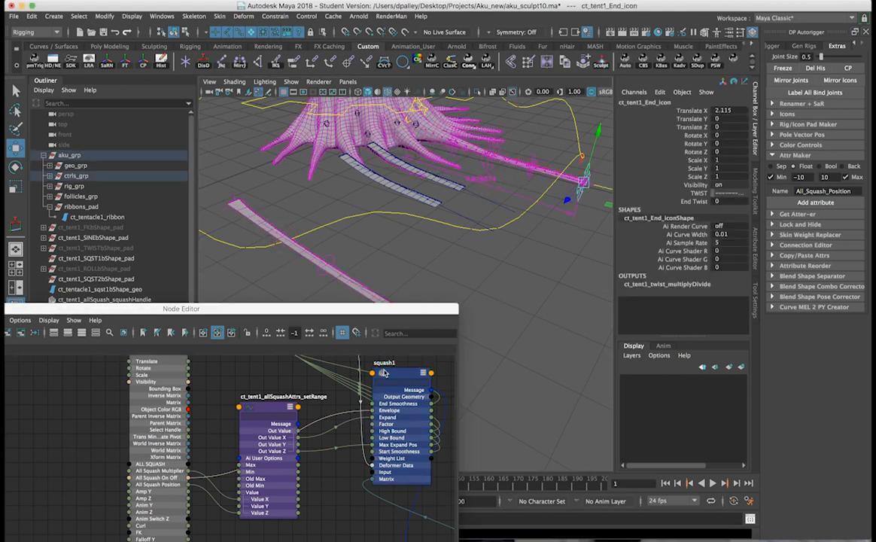
middle_click_drag(443, 106, 445, 140, "alt")
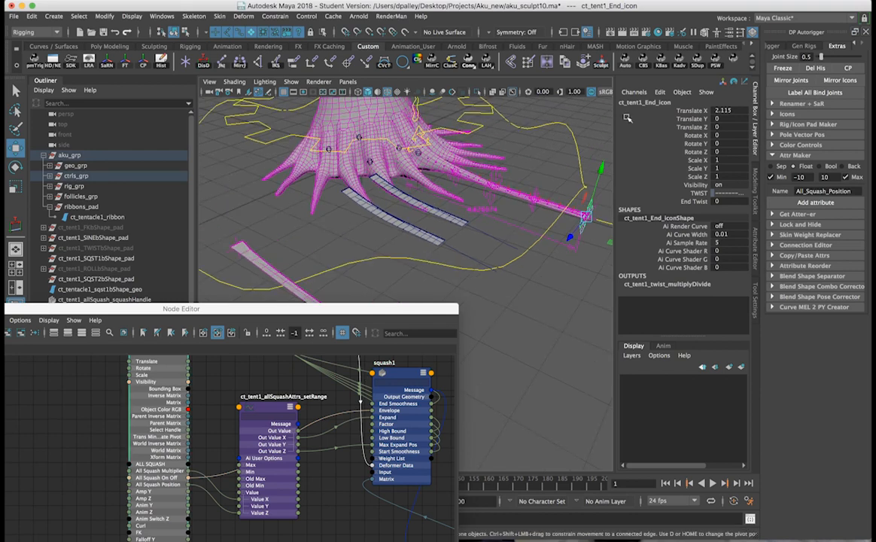
Step: Test All Squash Multiplier on ct_tent1_indiv_icon by scrubbing it to -10, and examine the attribute values of ct_tent1_allSquashAttrs_setRange
left_click(588, 210)
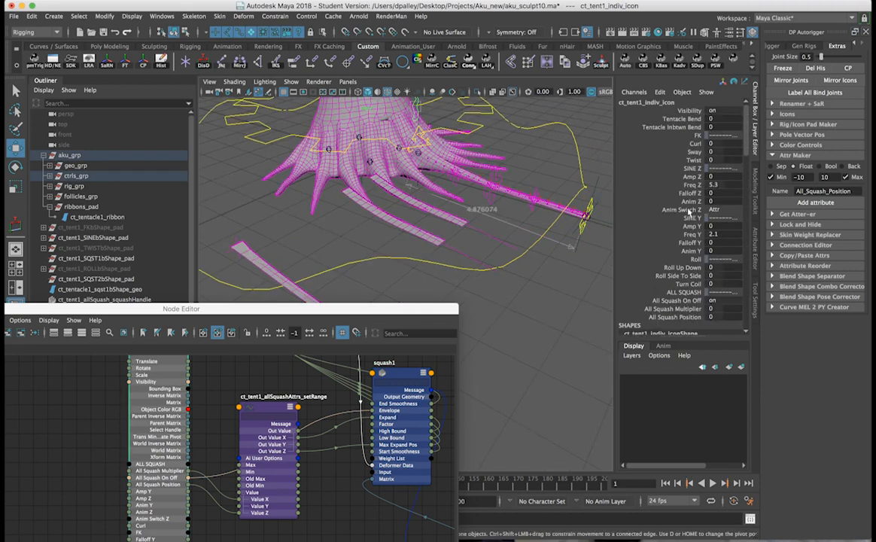
left_click(678, 308)
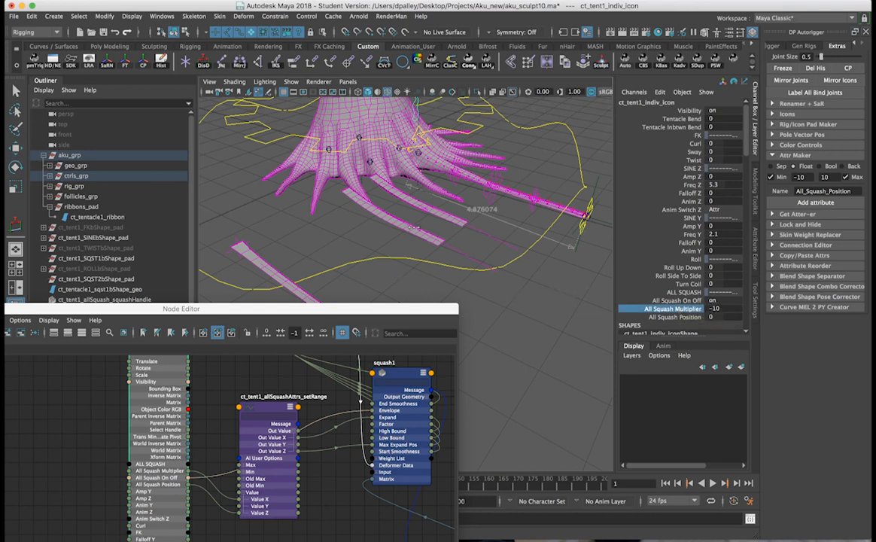
left_click(265, 407)
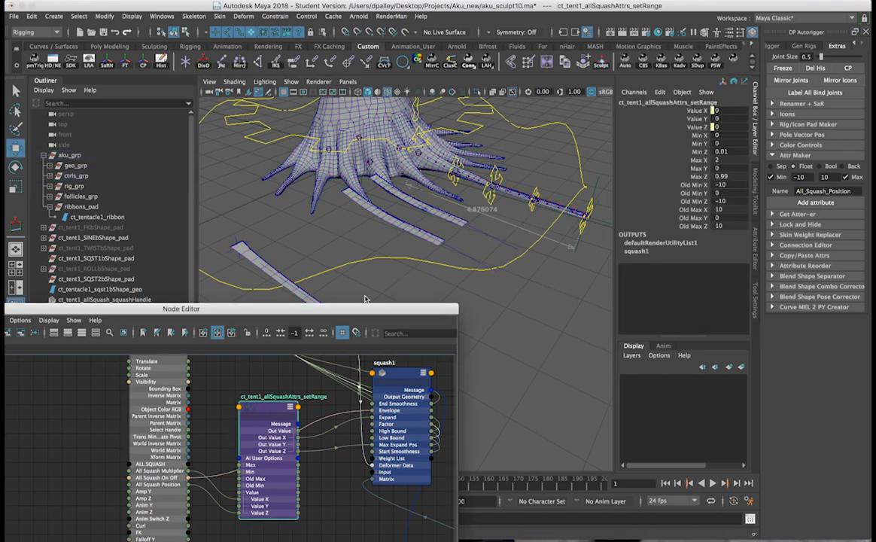
middle_click_drag(536, 236, 533, 218, "alt")
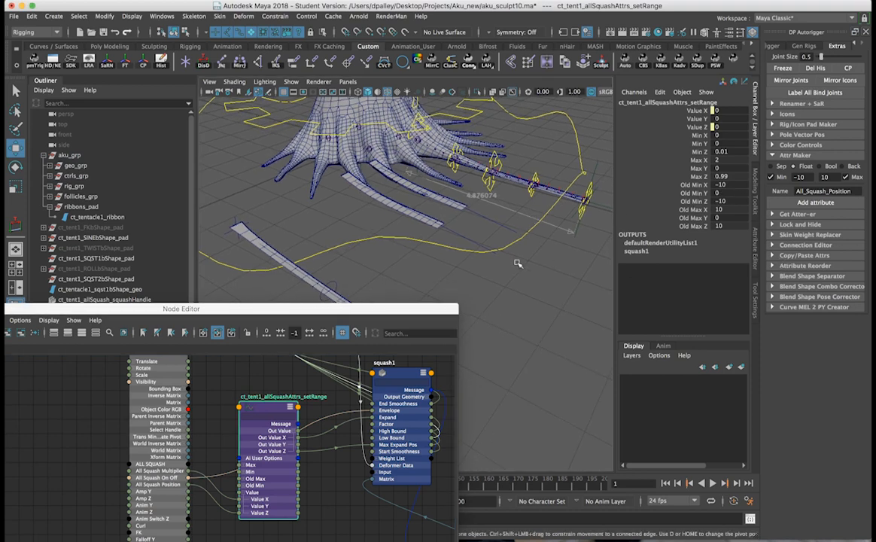
left_click(482, 247)
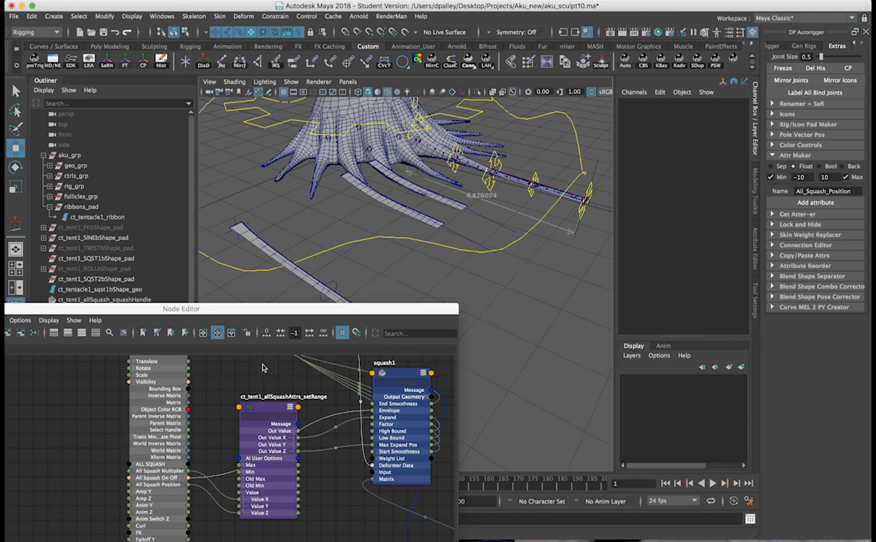
Step: Examine the squash node network and the squash1 attribute values of ct_tent1_allSquash_squashHandle
right_click_drag(306, 395, 256, 389, "alt")
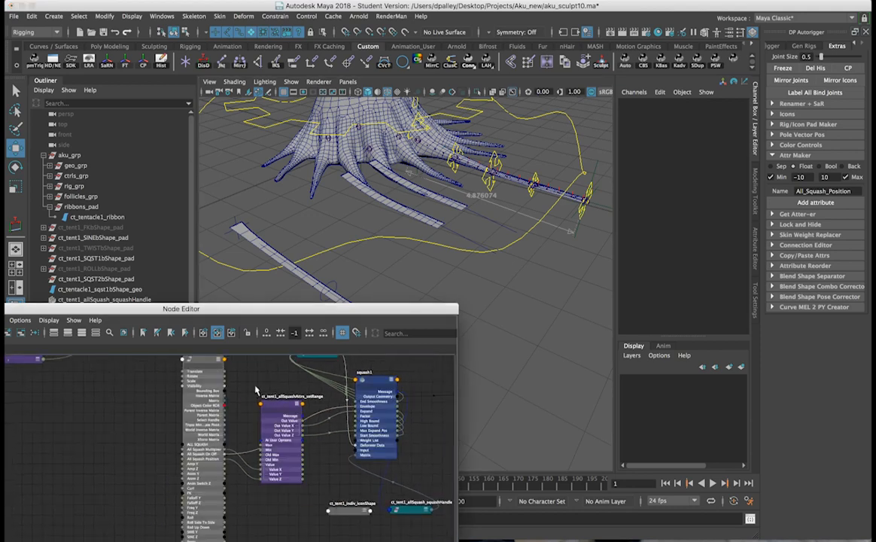
middle_click_drag(256, 389, 229, 438, "alt")
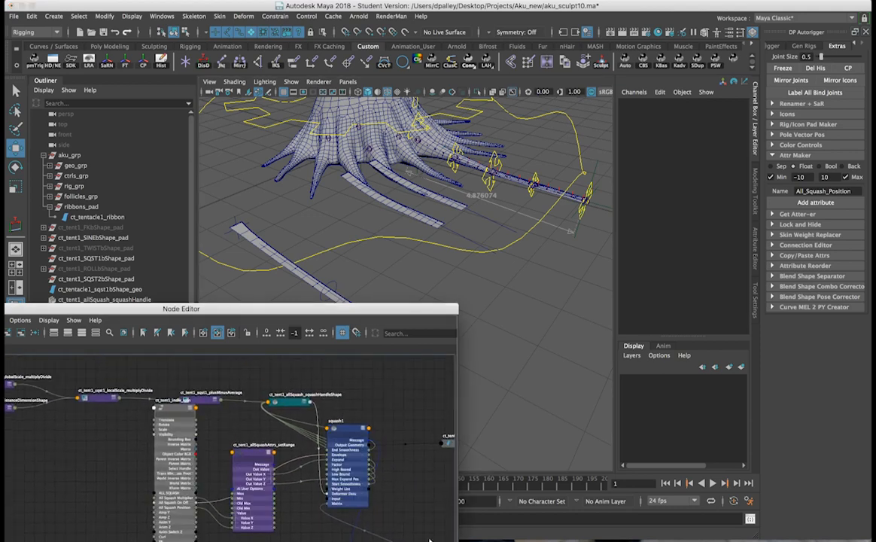
middle_click_drag(365, 460, 461, 402, "alt")
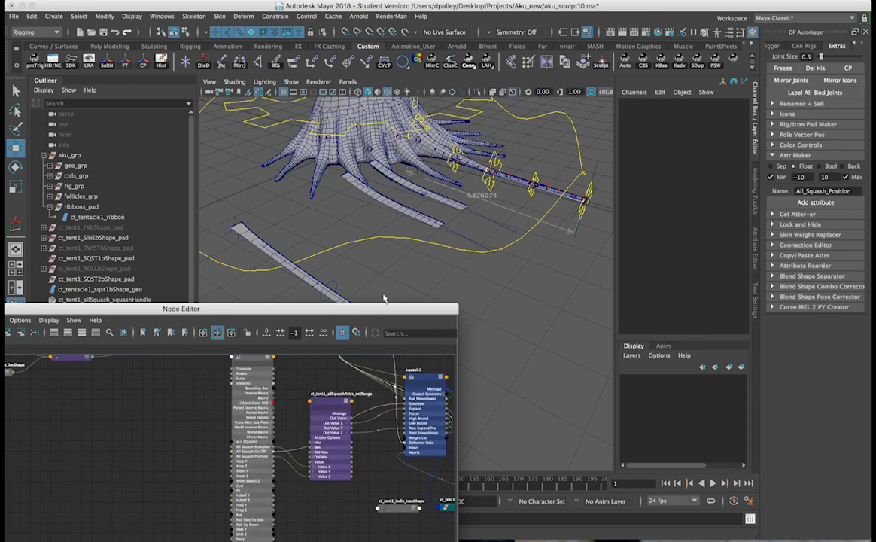
left_click(341, 289)
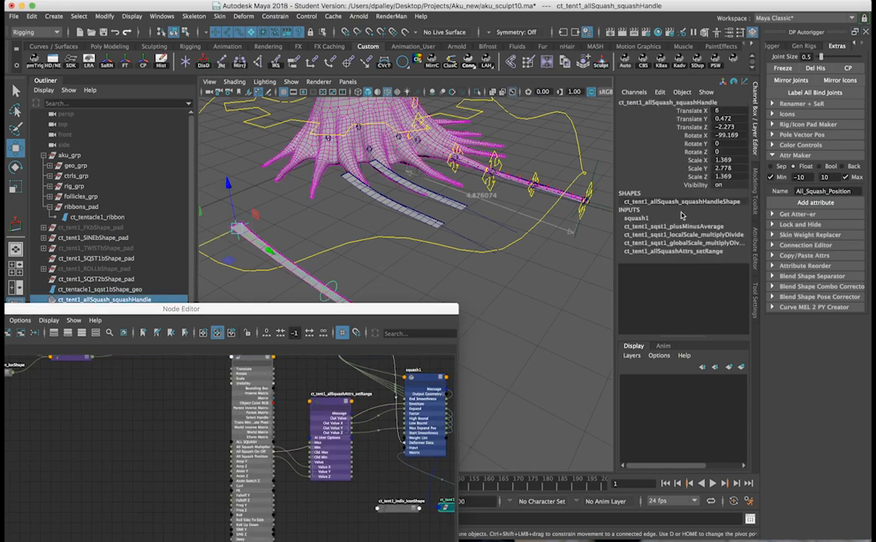
left_click(671, 218)
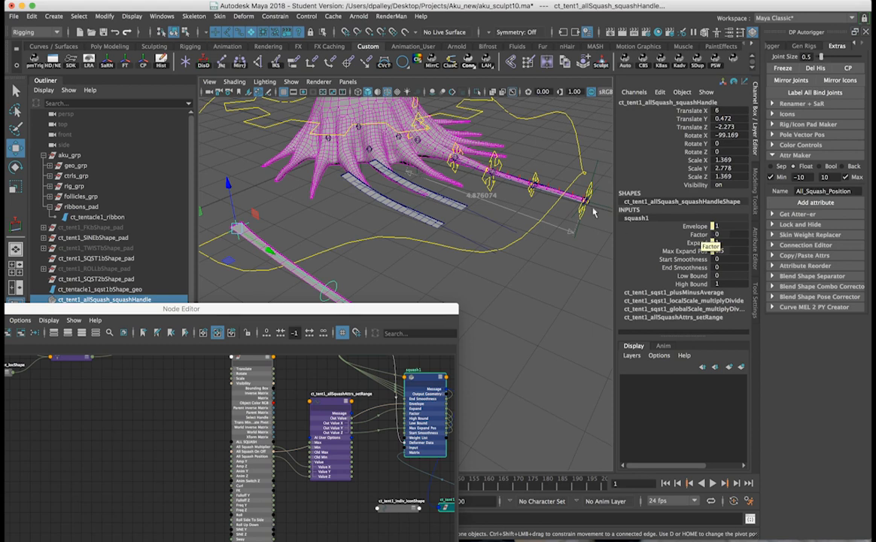
Step: Set All Squash Multiplier on ct_tent1_indiv_icon to 10
middle_click_drag(428, 107, 428, 117, "alt")
left_click(416, 105)
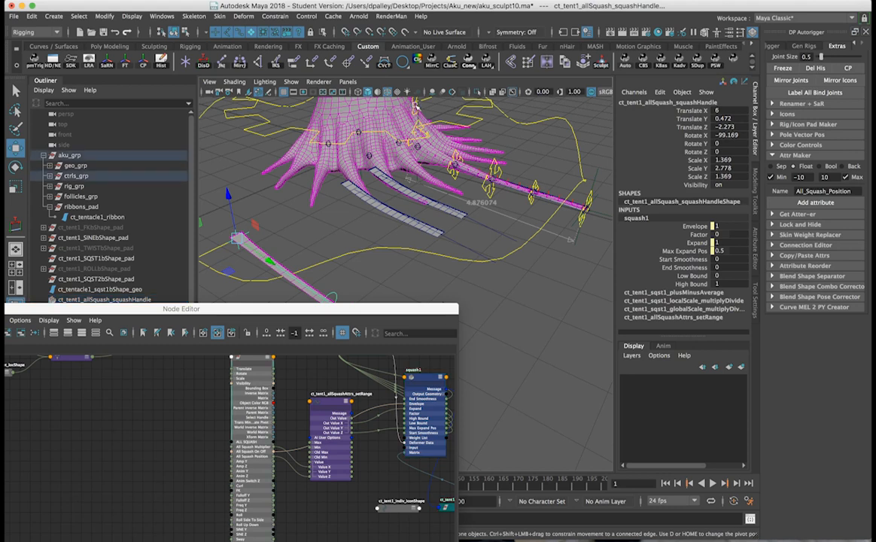
left_click(693, 309)
middle_click_drag(396, 270, 488, 264)
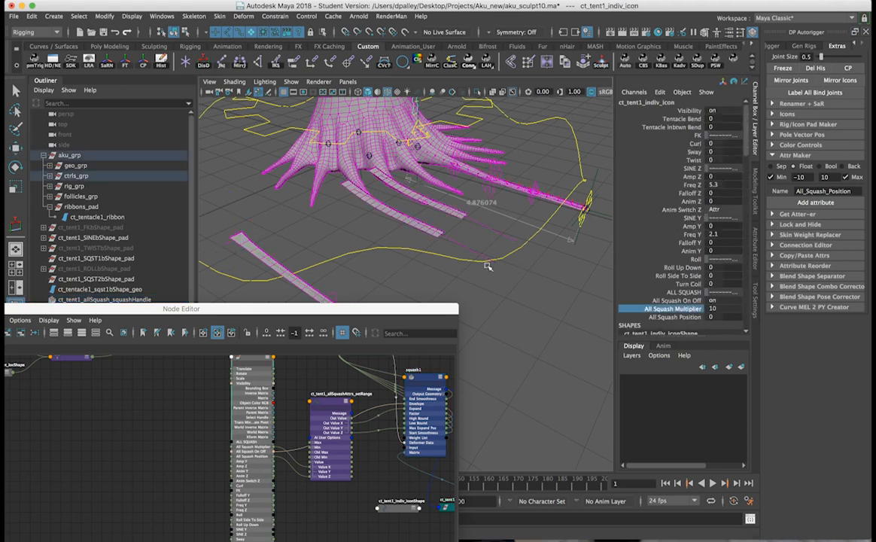
Step: Check squash1's Expand and Max Expand Pos through the squash handle, and inspect the stretched tentacle up close
left_click(331, 290)
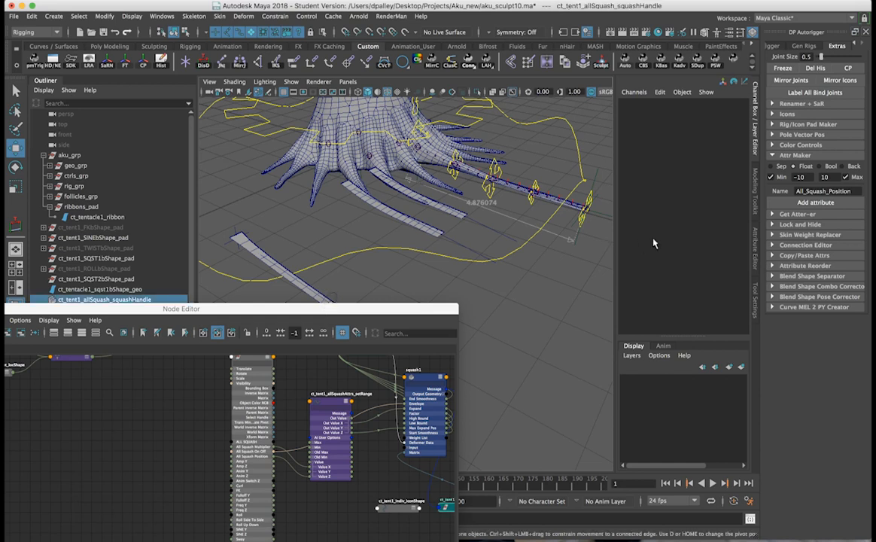
left_click(582, 218)
left_click(657, 219)
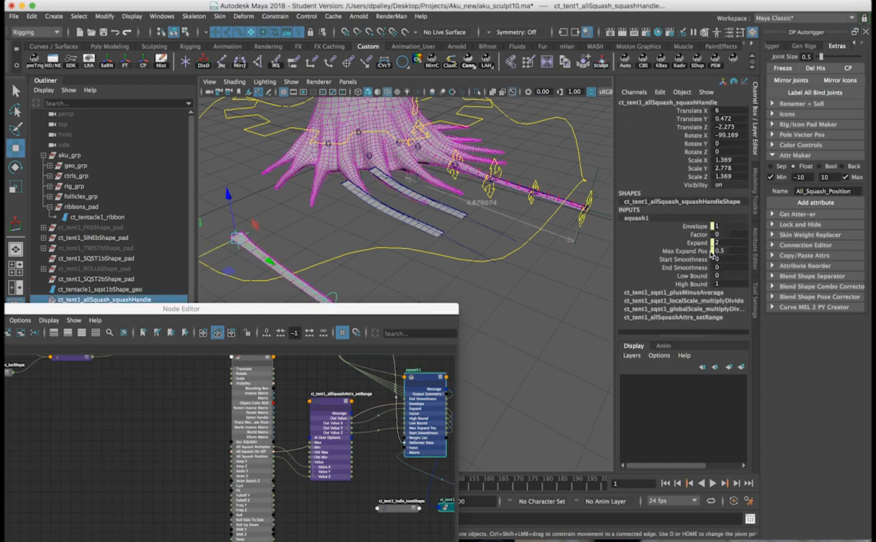
left_click_drag(424, 249, 444, 248, "alt")
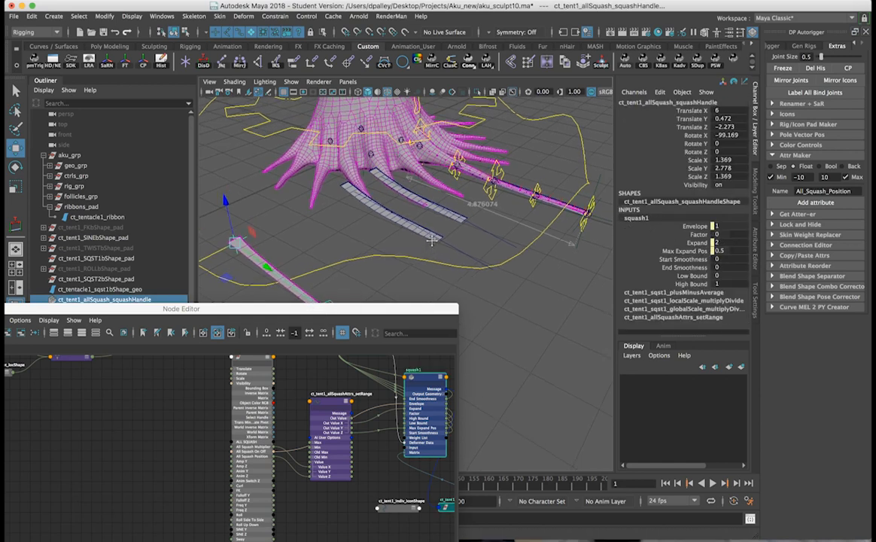
right_click_drag(445, 249, 496, 202, "alt")
middle_click_drag(556, 212, 454, 259, "alt")
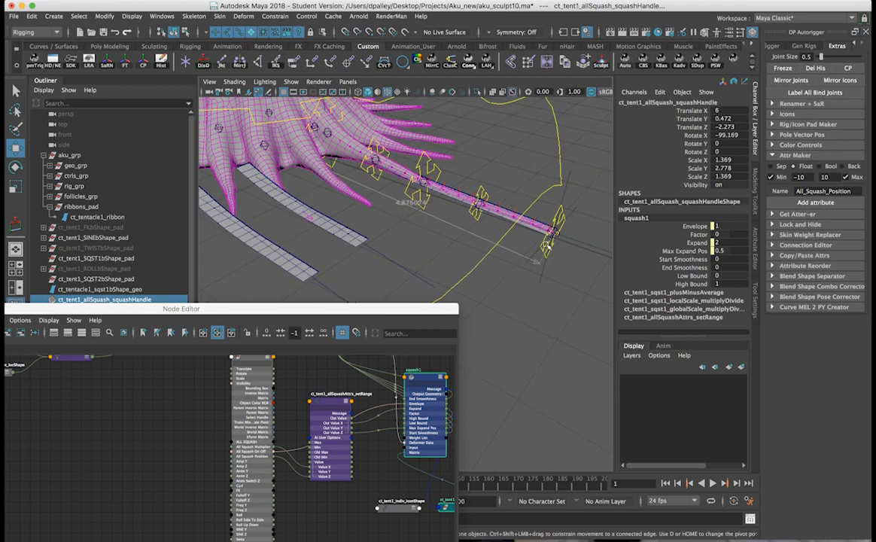
Step: Inspect the squash blend shape ribbon and compare it with the input and range values of ct_tent1_allSquashAttrs_setRange
left_click(498, 223)
left_click_drag(455, 199, 398, 200, "alt")
middle_click_drag(422, 188, 482, 143, "alt")
right_click_drag(467, 180, 507, 177, "alt")
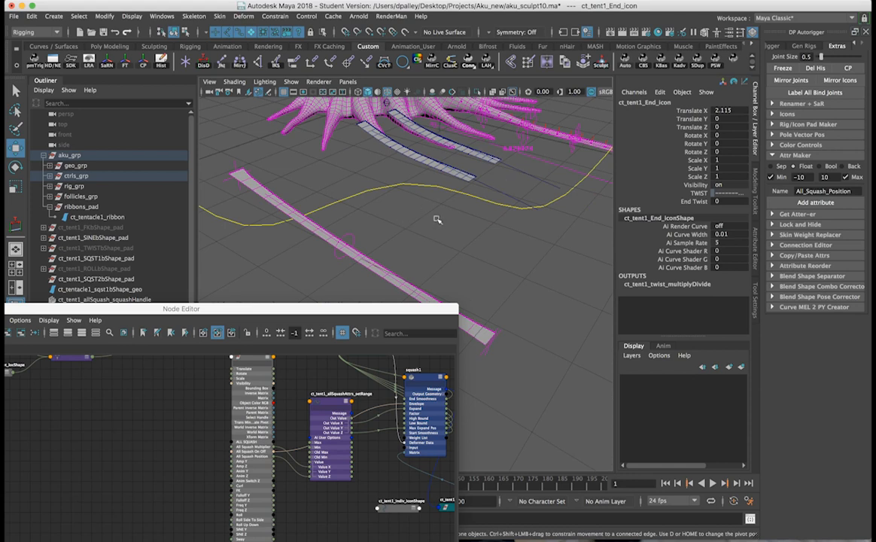
left_click(336, 404)
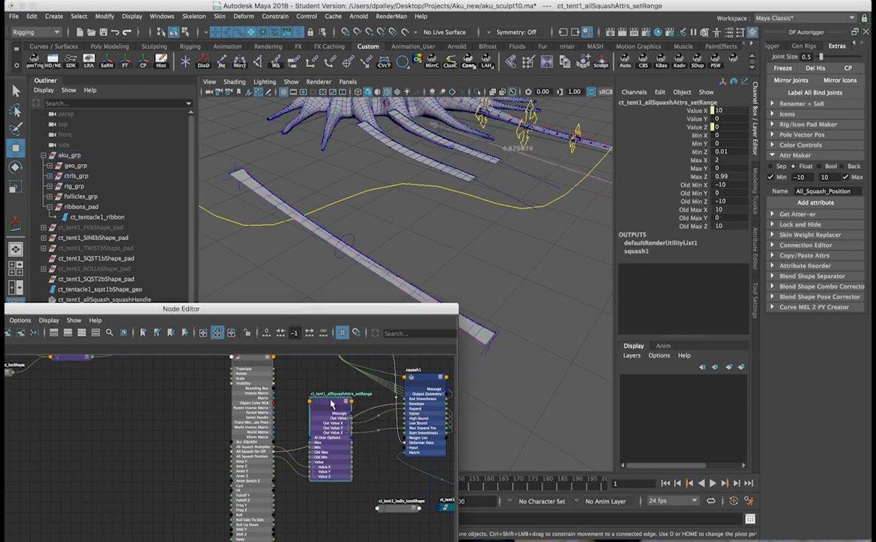
scroll(331, 366, "down", 1)
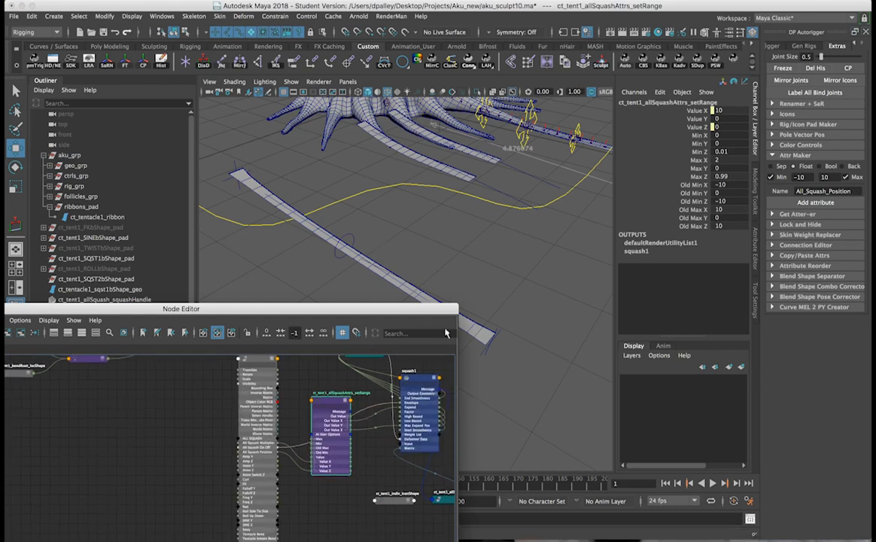
left_click(341, 230)
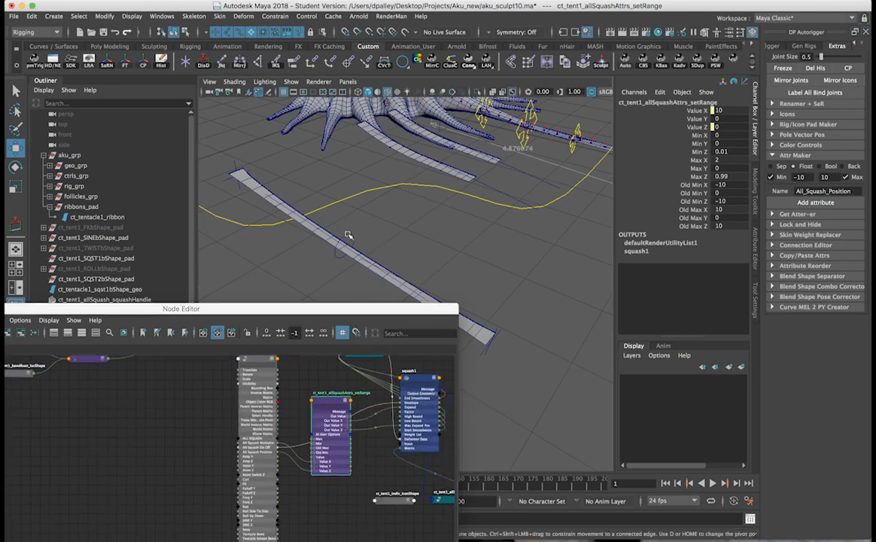
Step: Move the Node Editor fully into view and graph the input and output connections of squash1 and ct_tent1_allSquashAttrs_setRange
left_click_drag(339, 315, 417, 175)
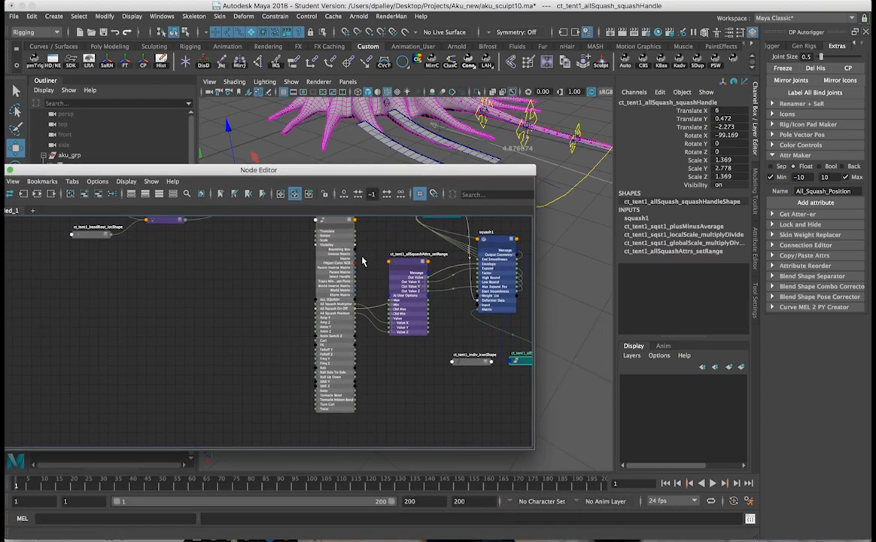
middle_click_drag(261, 314, 195, 343, "alt")
right_click_drag(195, 343, 300, 329, "alt")
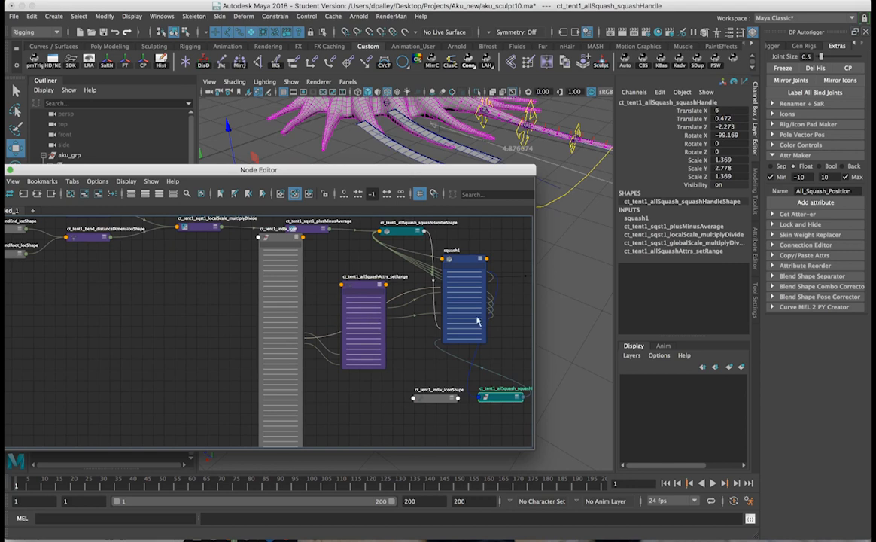
left_click(470, 260)
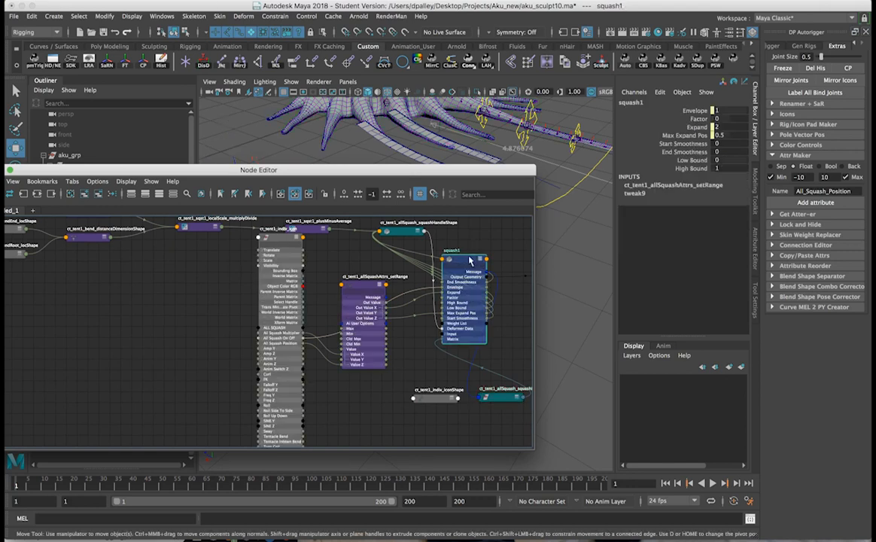
middle_click_drag(433, 255, 405, 253, "alt")
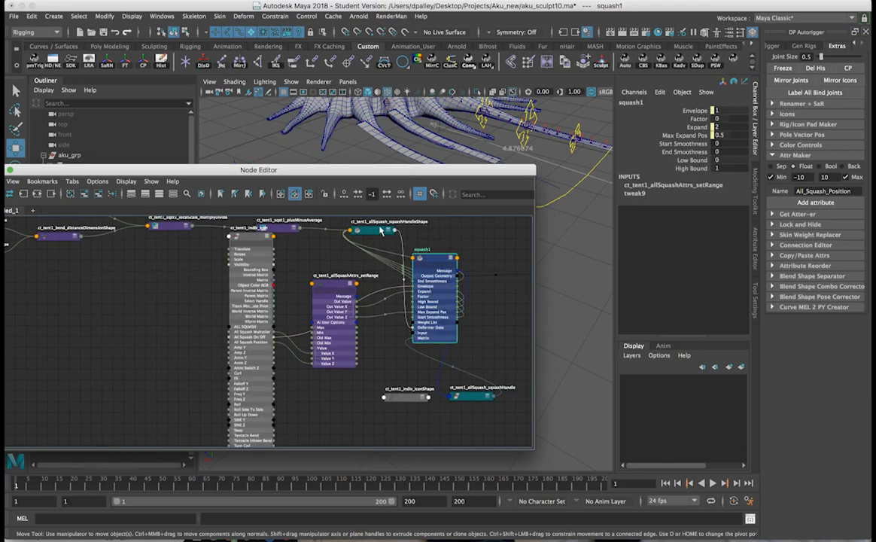
left_click(336, 285)
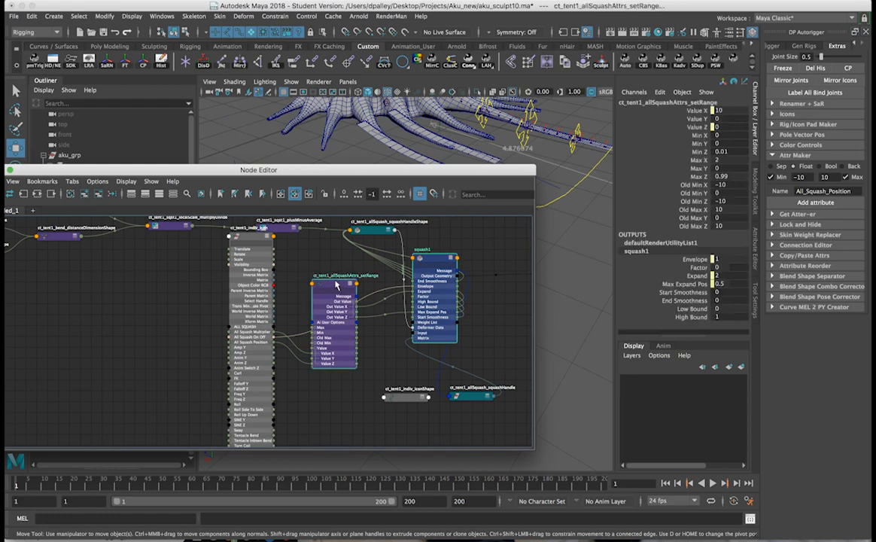
left_click(39, 195)
scroll(329, 317, "up", 5)
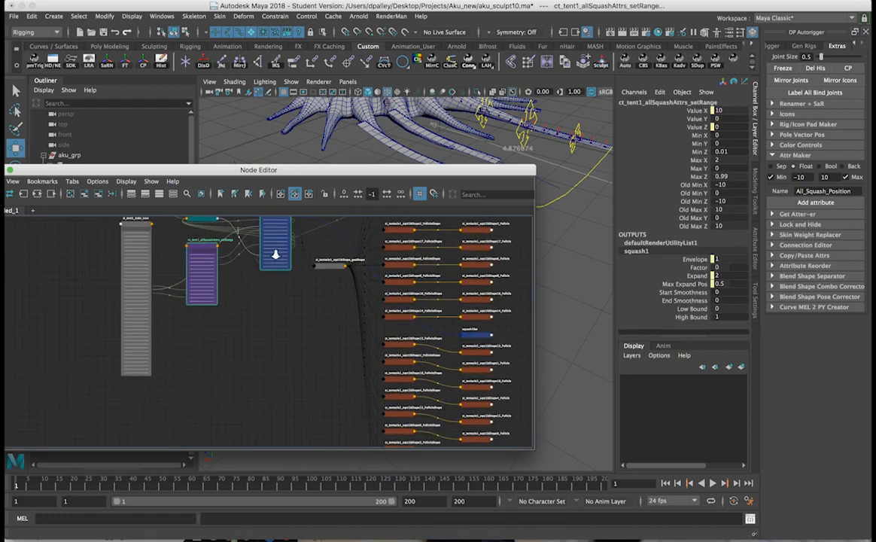
scroll(329, 317, "up", 3)
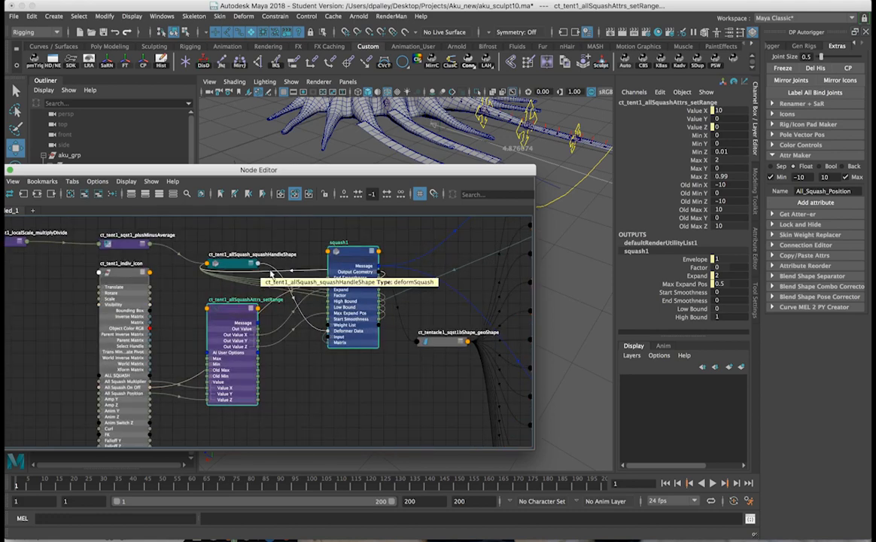
Step: Expand the attributes of ct_tent1_allSquash_squashHandleShape and spread the plusMinusAverage, setRange and ct_tent1_indiv_icon nodes apart so none overlap
left_click_drag(239, 269, 233, 240)
left_click(247, 236)
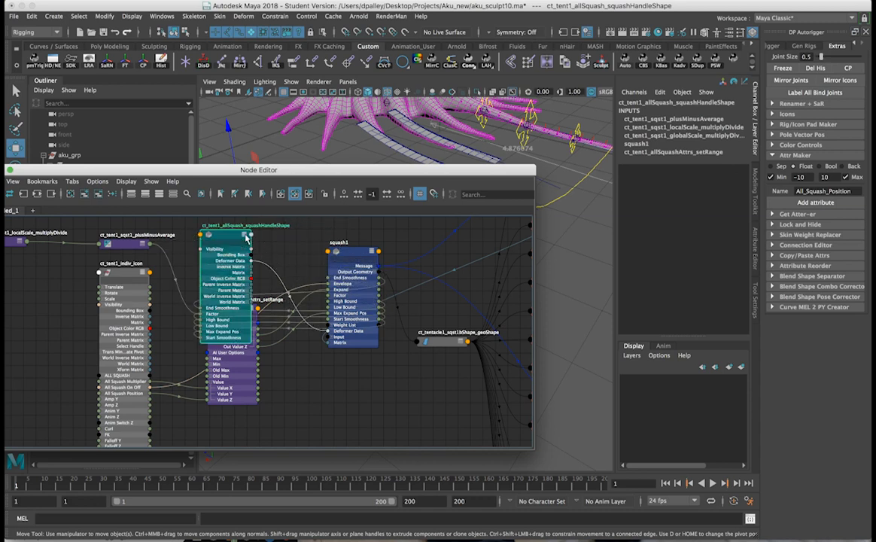
middle_click_drag(249, 328, 328, 339, "alt")
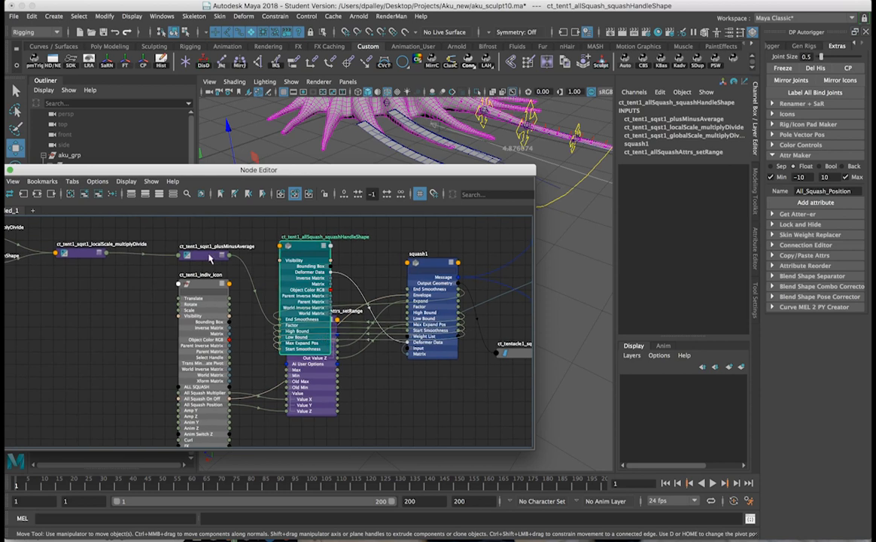
left_click_drag(211, 258, 198, 253)
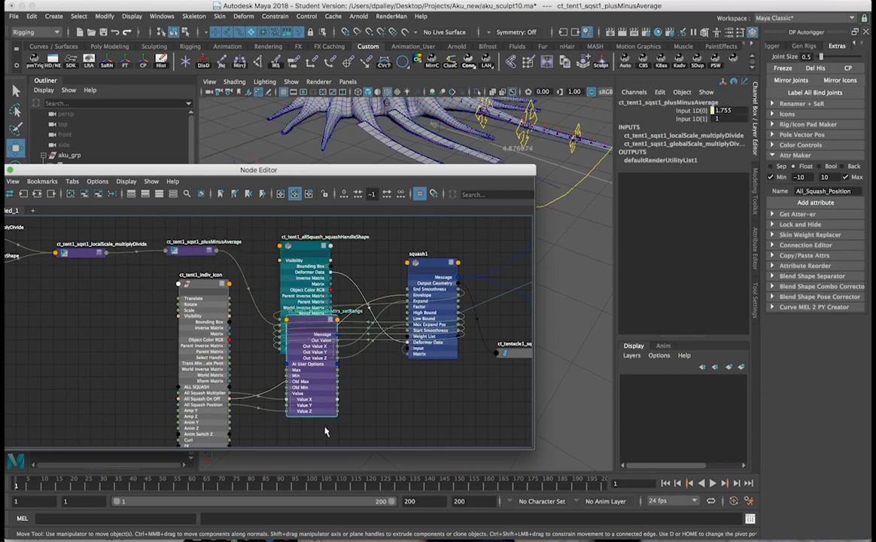
left_click_drag(323, 411, 288, 434)
left_click_drag(213, 292, 89, 280)
left_click_drag(258, 367, 140, 338)
left_click(199, 251)
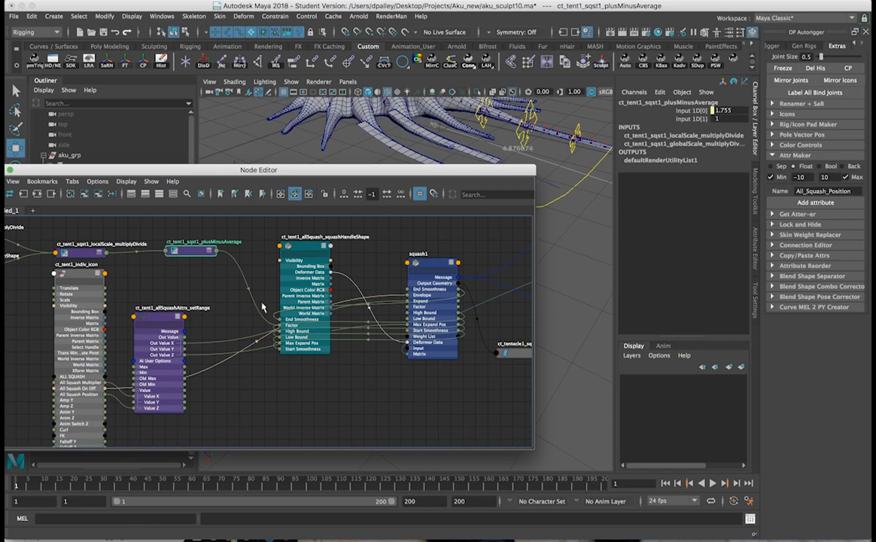
Step: Create a multiplyDivide node between ct_tent1_allSquashAttrs_setRange and ct_tent1_allSquash_squashHandleShape
left_click(221, 293)
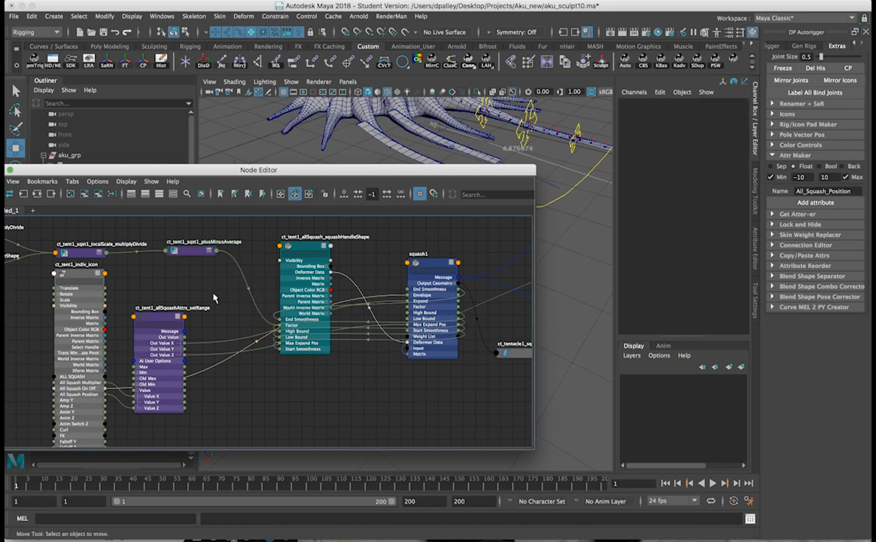
middle_click_drag(229, 295, 254, 293)
key("3")
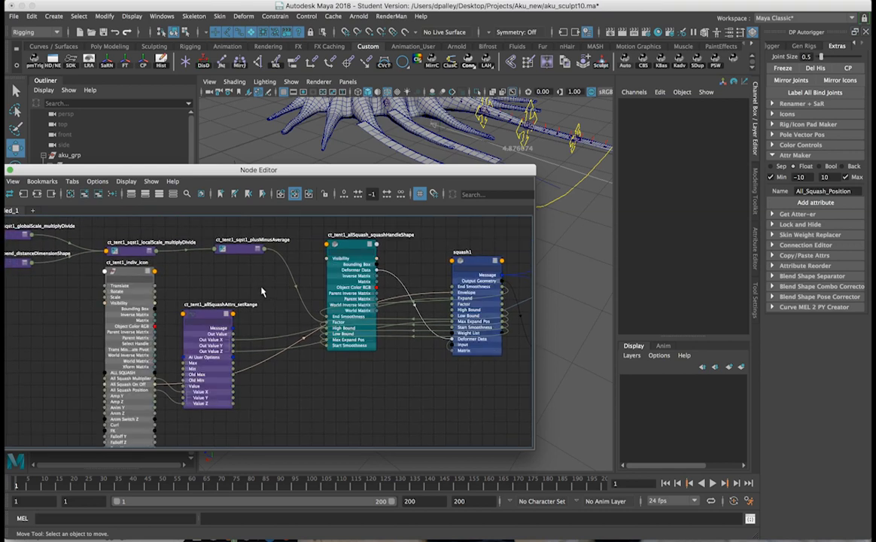
type("multip")
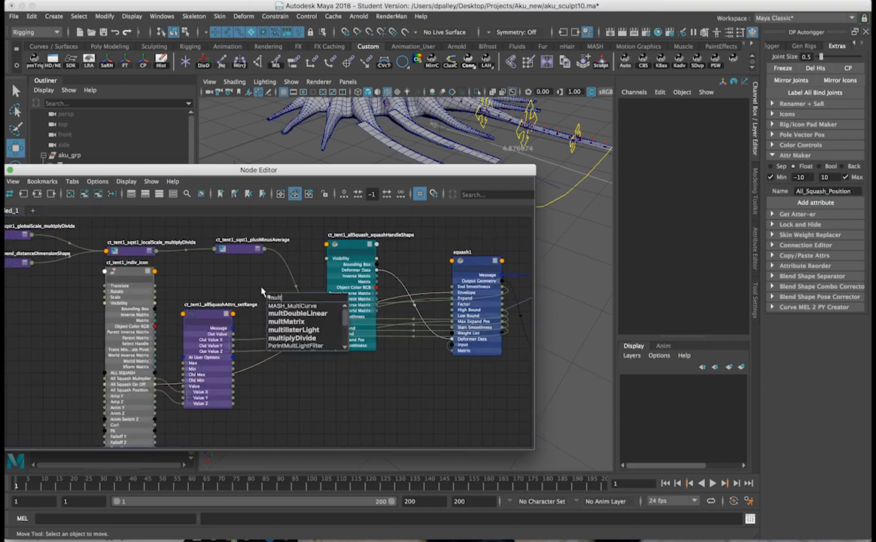
key("Return")
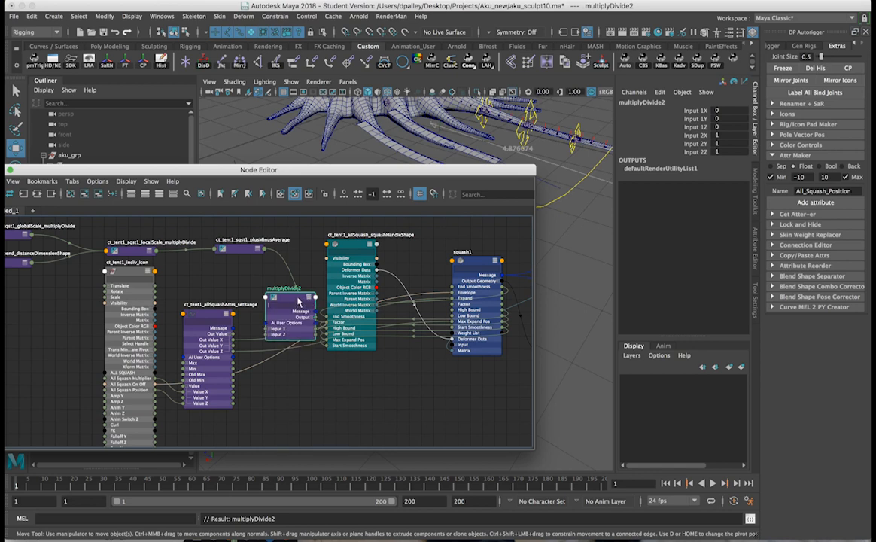
Step: Rearrange the nodes and connect Output 1D of ct_tent1_sqst1_plusMinusAverage to Input 1X of multiplyDivide2
left_click_drag(299, 301, 299, 287)
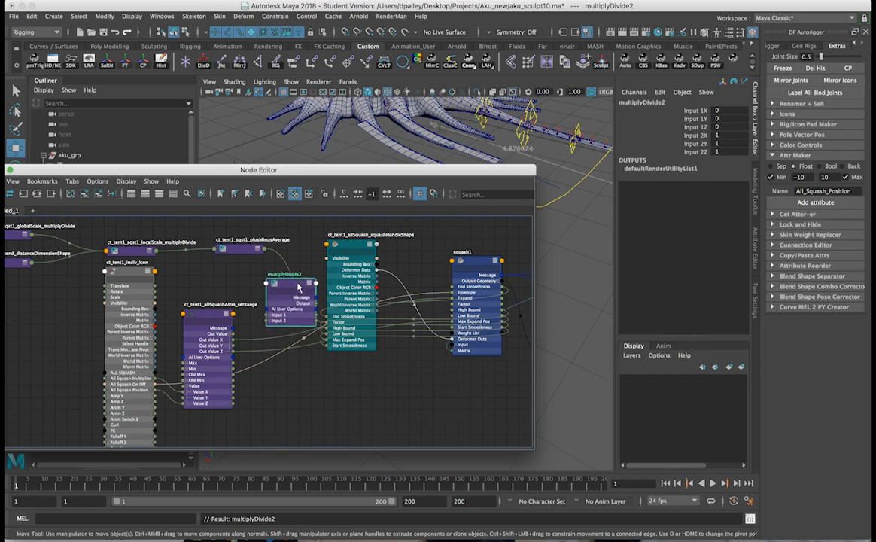
left_click(245, 248)
left_click_drag(246, 251, 229, 235)
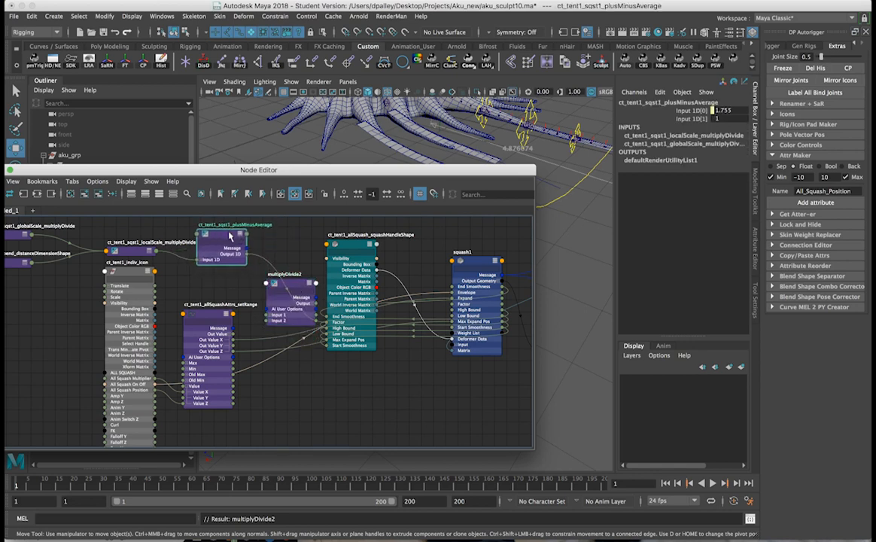
left_click(272, 315)
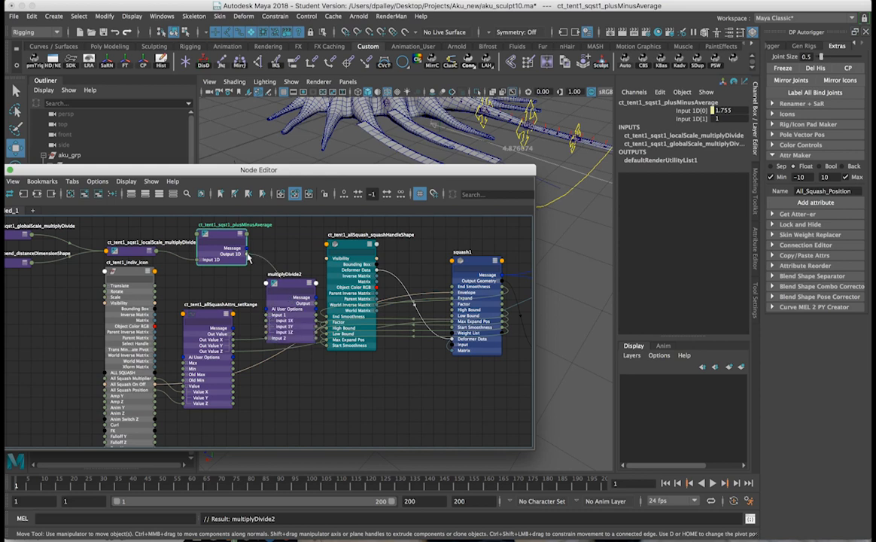
left_click_drag(271, 298, 266, 321)
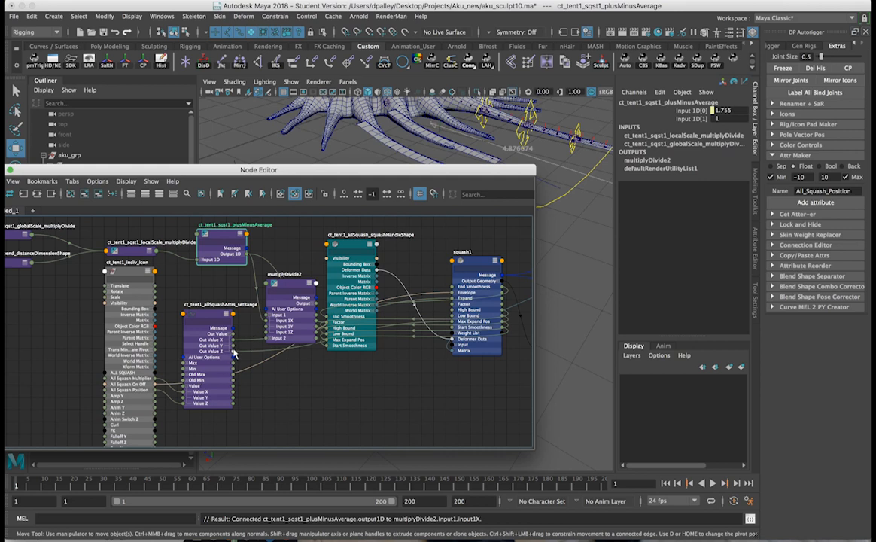
left_click_drag(233, 352, 265, 346)
left_click_drag(300, 283, 291, 280)
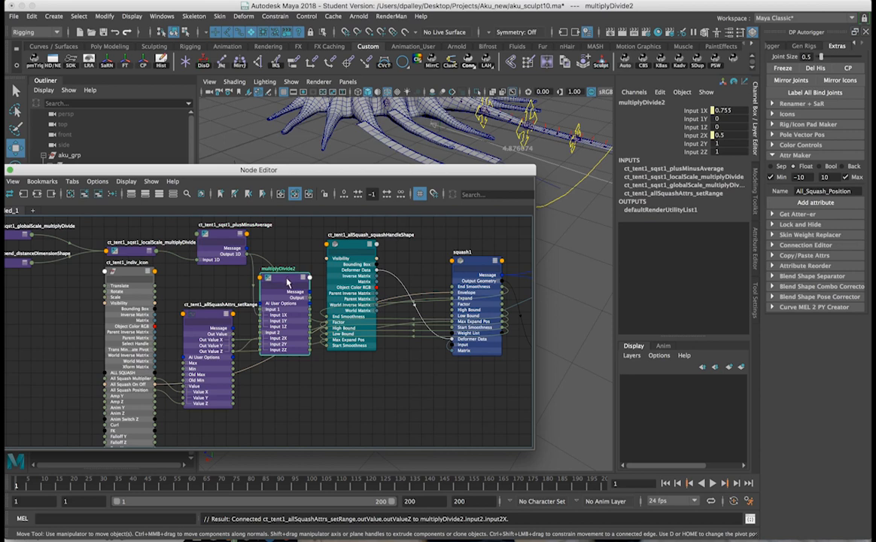
left_click(213, 316)
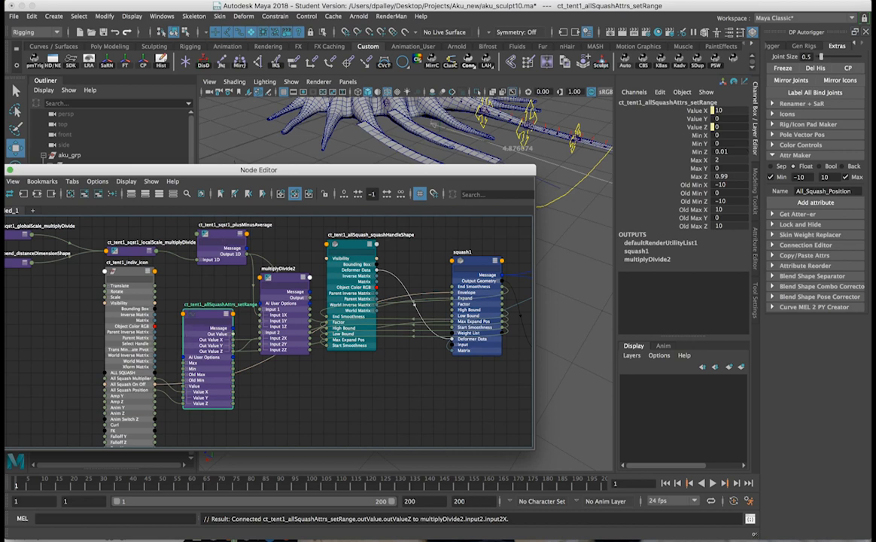
left_click(244, 352)
key("Delete")
Step: Connect Out Value X of ct_tent1_allSquashAttrs_setRange to Input 2X of multiplyDivide2, compare both nodes' values, and expand the multiplyDivide2 output
left_click_drag(233, 341, 261, 338)
left_click(265, 259)
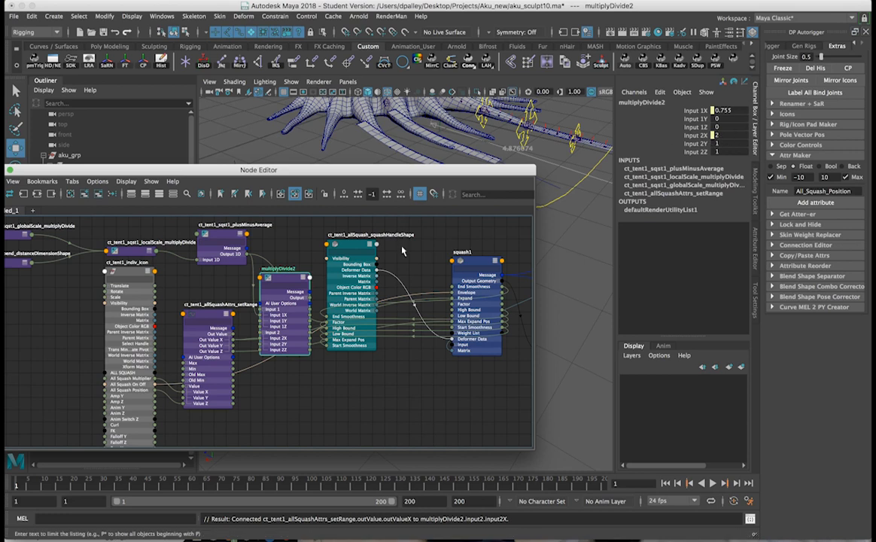
left_click(217, 315)
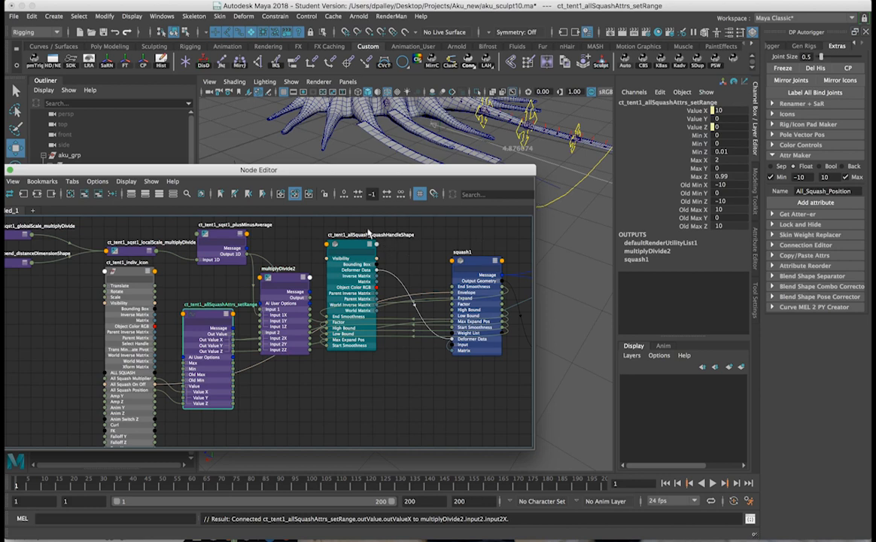
left_click(282, 280)
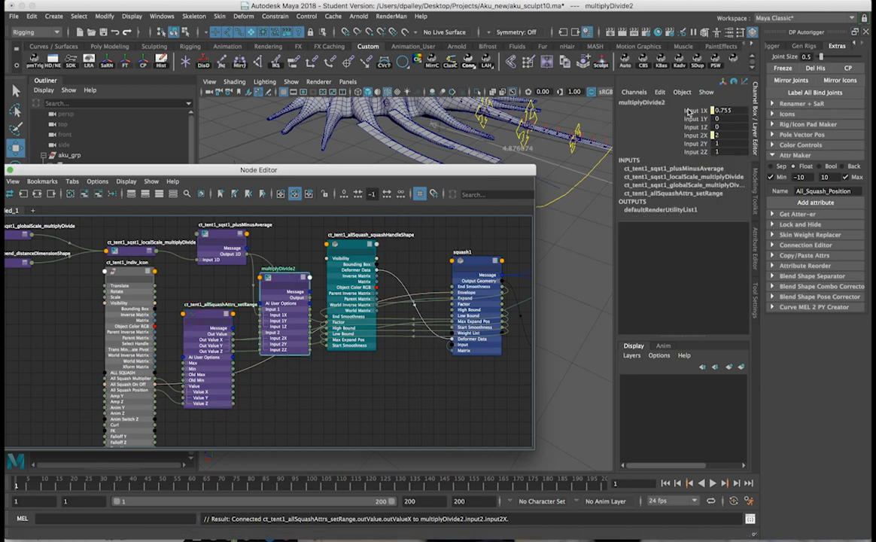
left_click(306, 299)
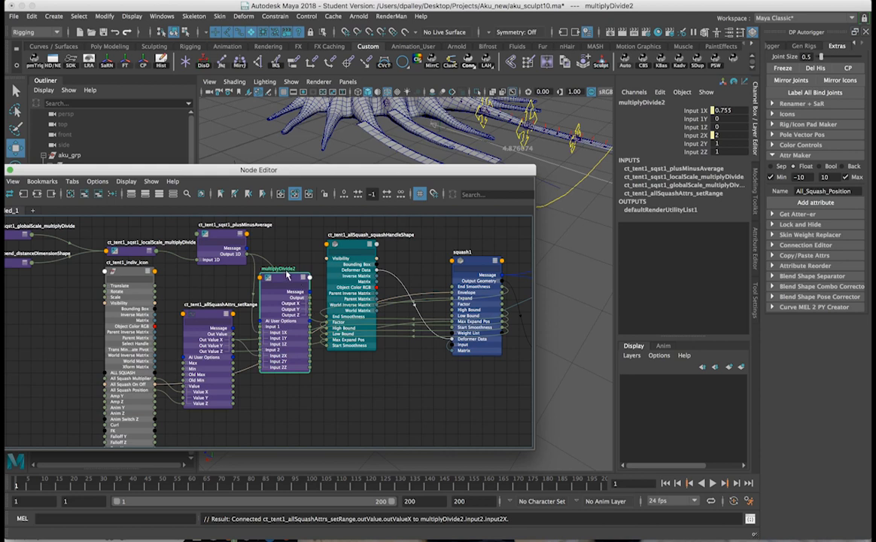
Step: Rename multiplyDivide2 to ct_tent1_sqst1Multiplier_multiplyDivide, reusing the prefix copied from the plusMinusAverage node's name
double_click(230, 226)
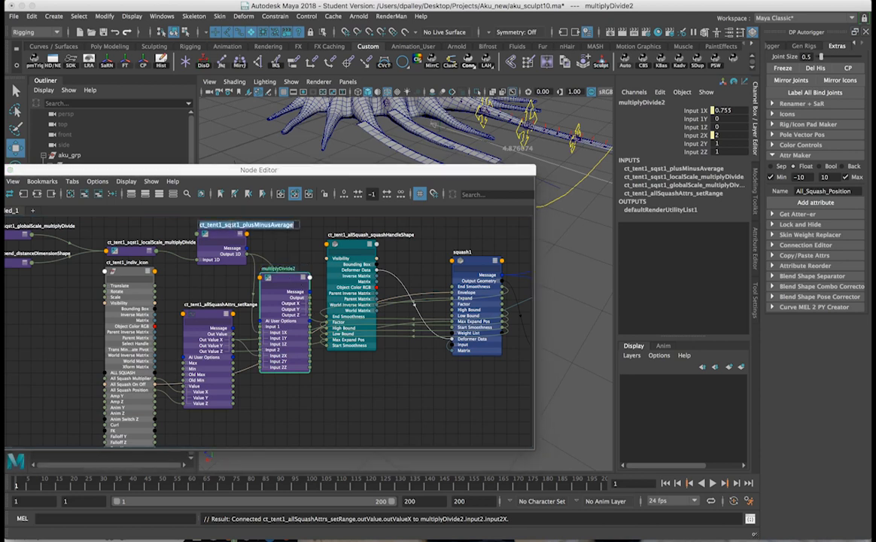
left_click_drag(242, 225, 189, 226)
key("super+c")
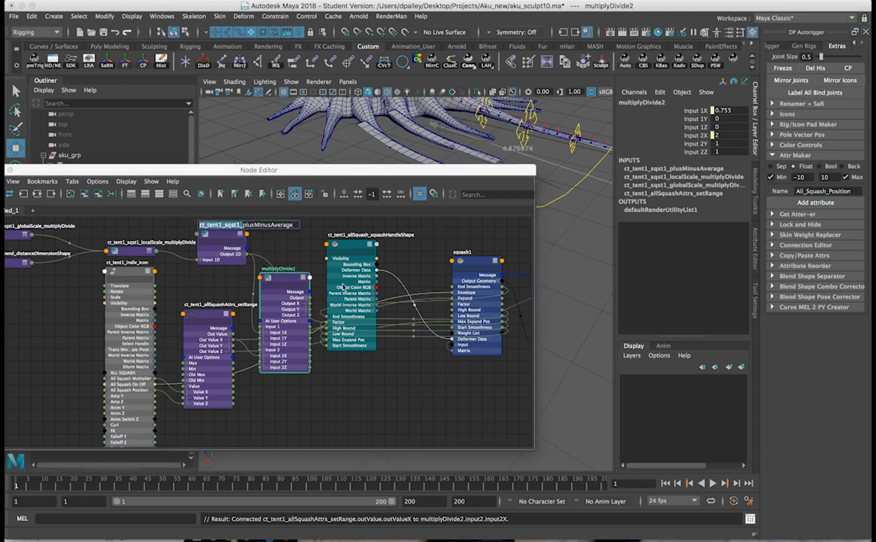
double_click(289, 270)
key("super+v")
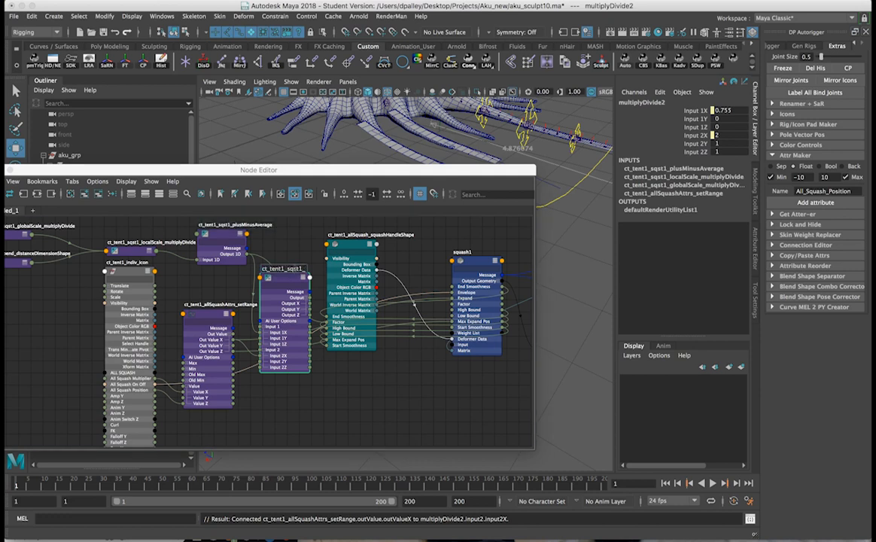
key("BackSpace")
type("Multipl")
type("ier")
type("_")
type("multiplyDi")
type("vide")
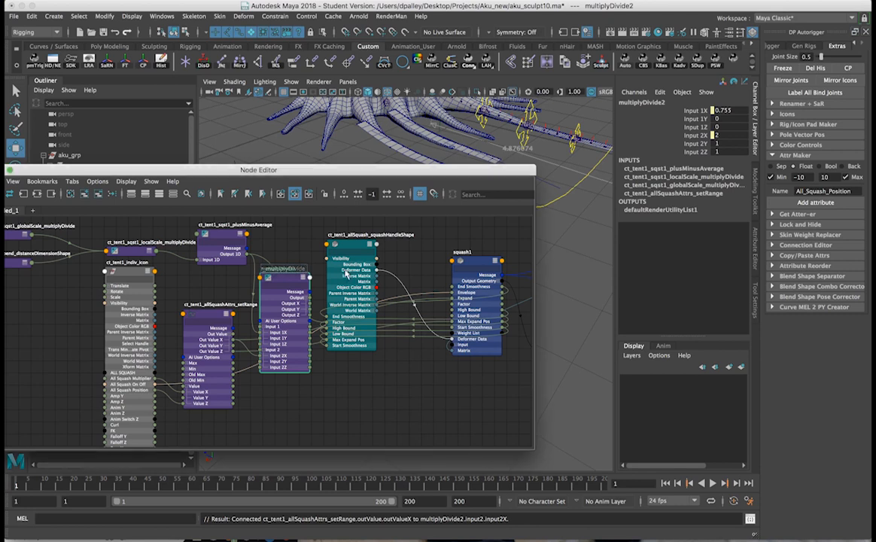
key("Return")
Step: Connect Output X of ct_tent1_sqst1Multiplier_multiplyDivide to Factor of ct_tent1_allSquash_squashHandleShape and move the Node Editor clear of the tentacle view
left_click_drag(294, 298, 288, 292)
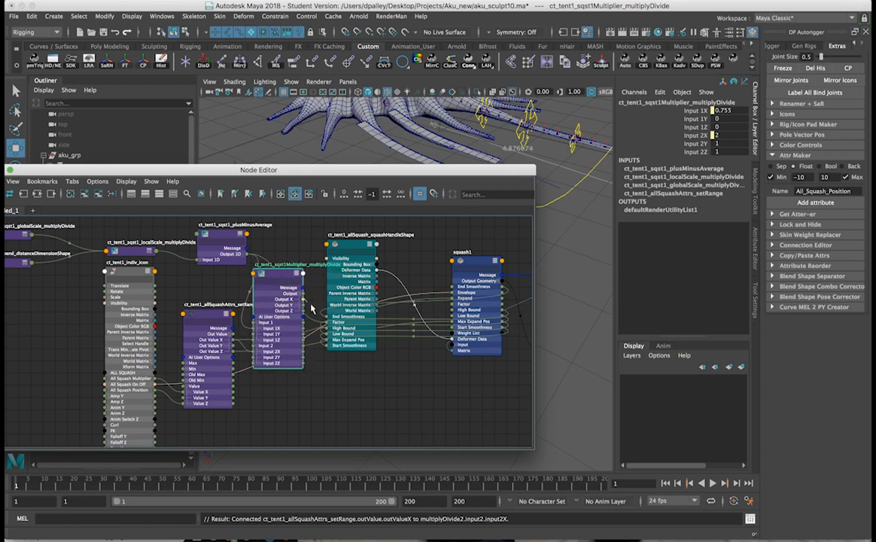
left_click_drag(303, 299, 329, 323)
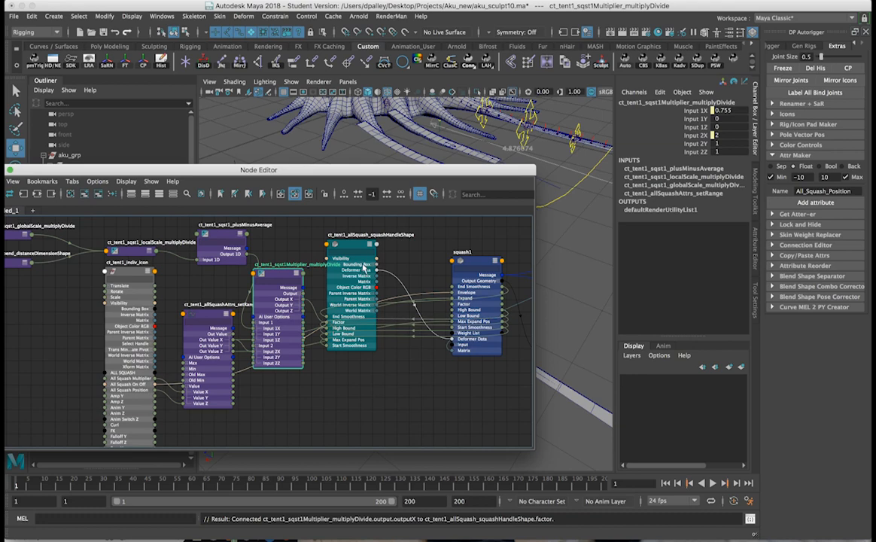
left_click_drag(440, 174, 367, 390)
Step: Move the ct_tent1_End_icon control to about X 1.941, Y 0.215, Z 1.312 and examine how the squash ribbon responds
scroll(382, 296, "down", 5)
middle_click_drag(382, 296, 331, 292, "alt")
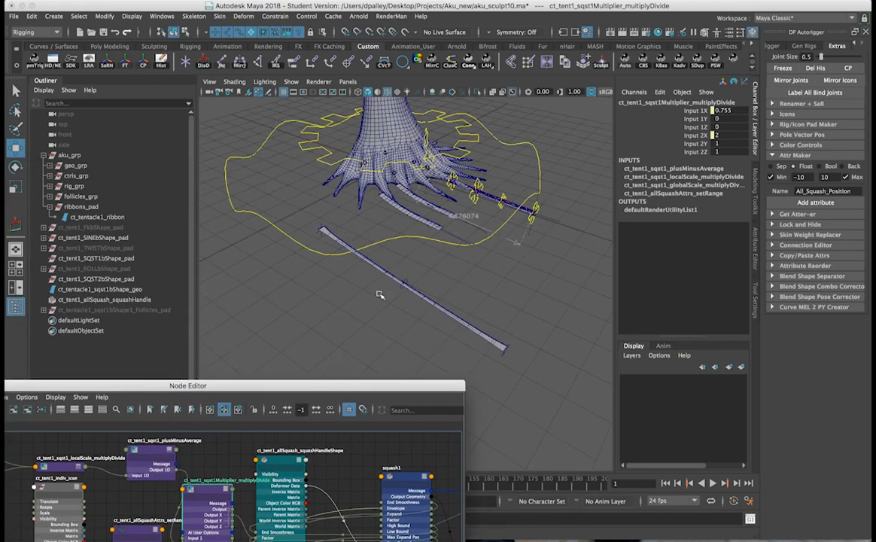
left_click_drag(378, 283, 272, 268, "alt")
left_click(510, 164)
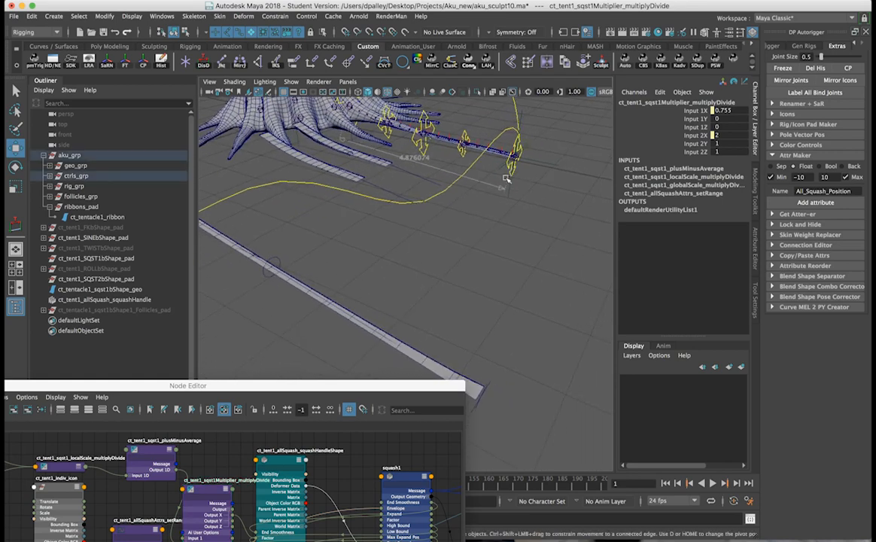
left_click_drag(499, 180, 481, 167, "alt")
left_click_drag(401, 148, 447, 168)
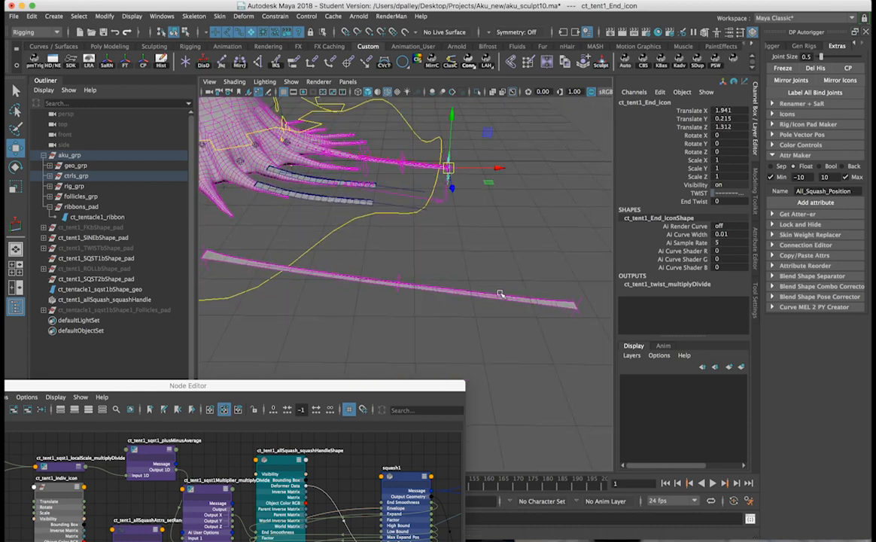
left_click_drag(500, 294, 485, 239, "alt")
left_click_drag(418, 287, 447, 292, "alt")
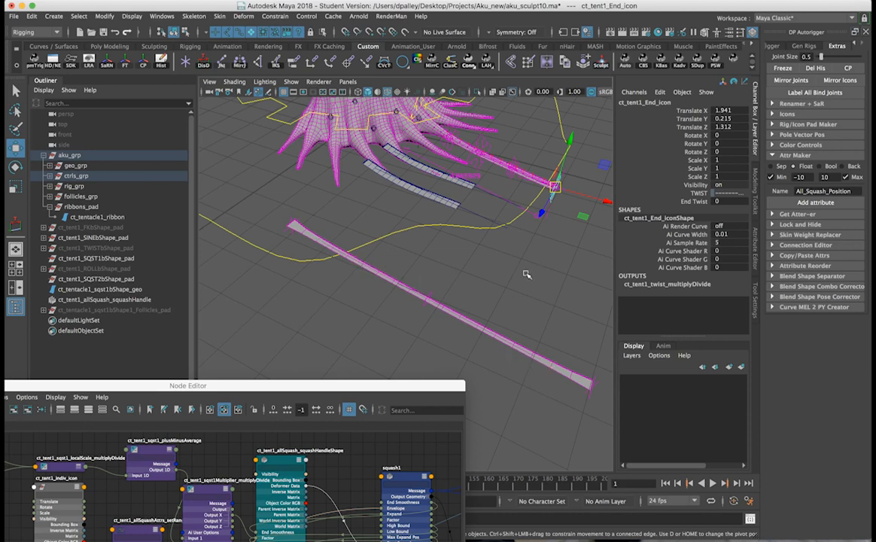
left_click_drag(527, 275, 510, 279, "alt")
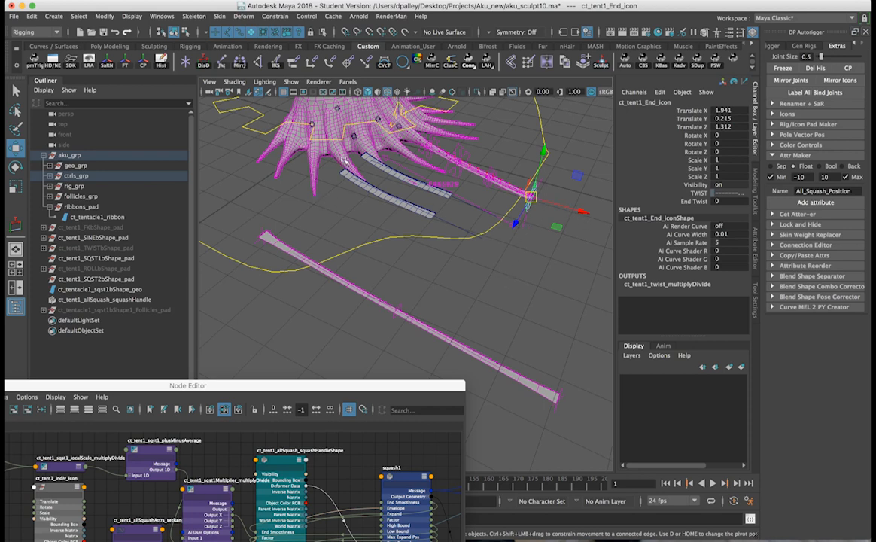
Step: Turn All Squash On Off on and set All Squash Multiplier to 0 on ct_tent1_indiv_icon
middle_click_drag(388, 116, 390, 129, "alt")
left_click(395, 100)
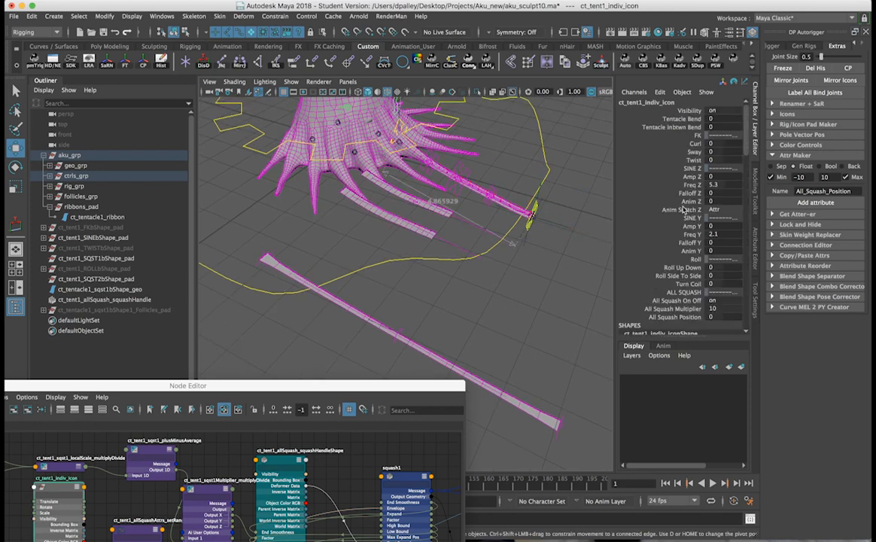
double_click(715, 308)
type("0")
key("Return")
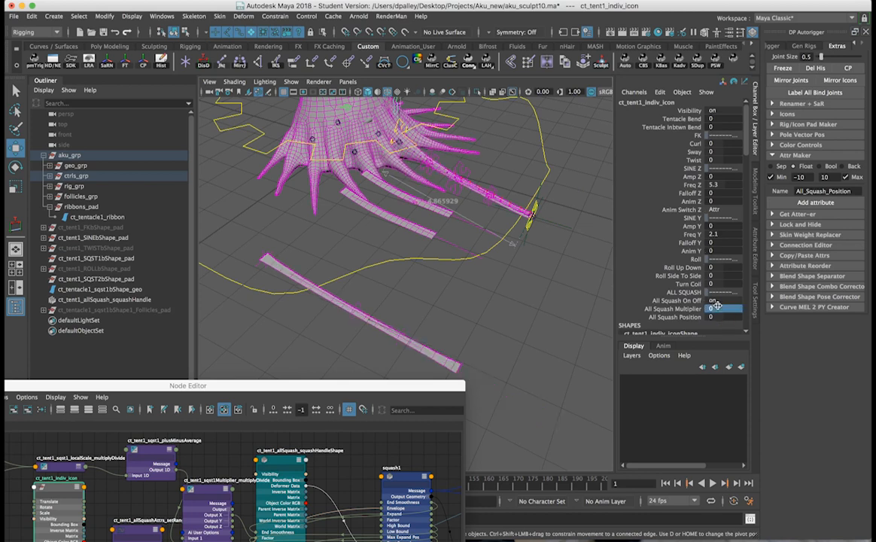
Step: Test the squash ribbon by varying All Squash Multiplier between -10 and 10, and reset it to 0
left_click_drag(495, 199, 504, 199, "alt")
left_click(692, 310)
middle_click_drag(505, 288, 402, 283)
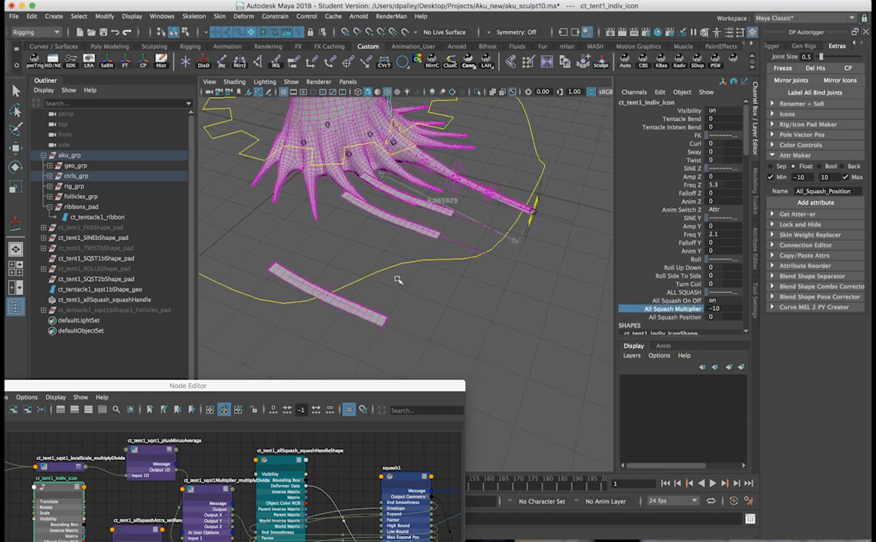
middle_click_drag(390, 277, 498, 276)
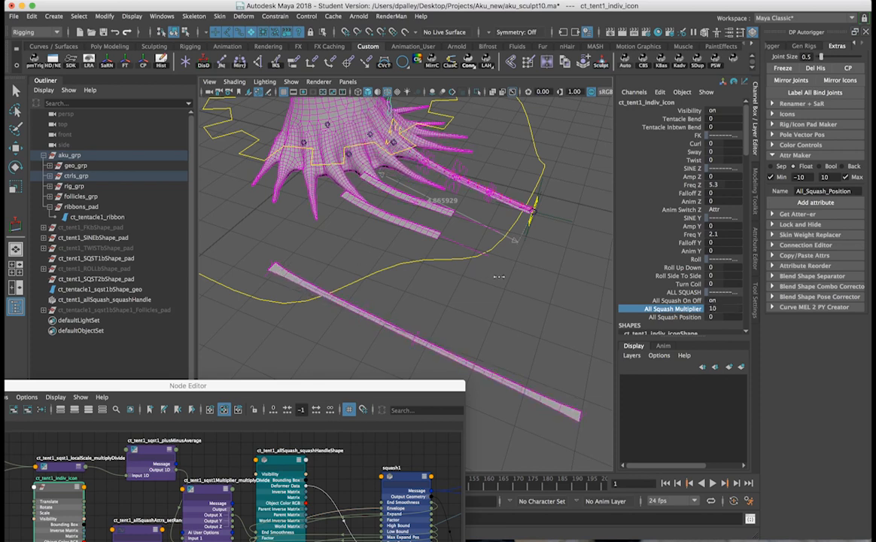
double_click(714, 309)
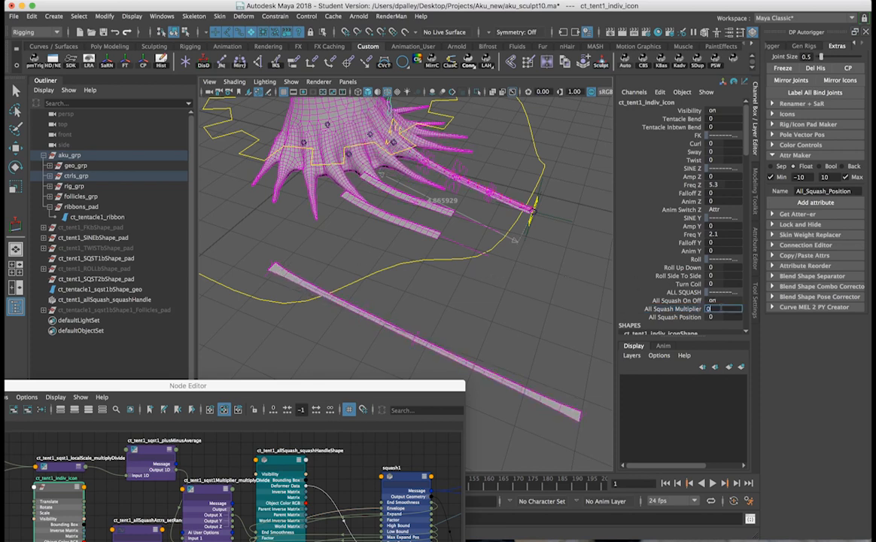
key("Return")
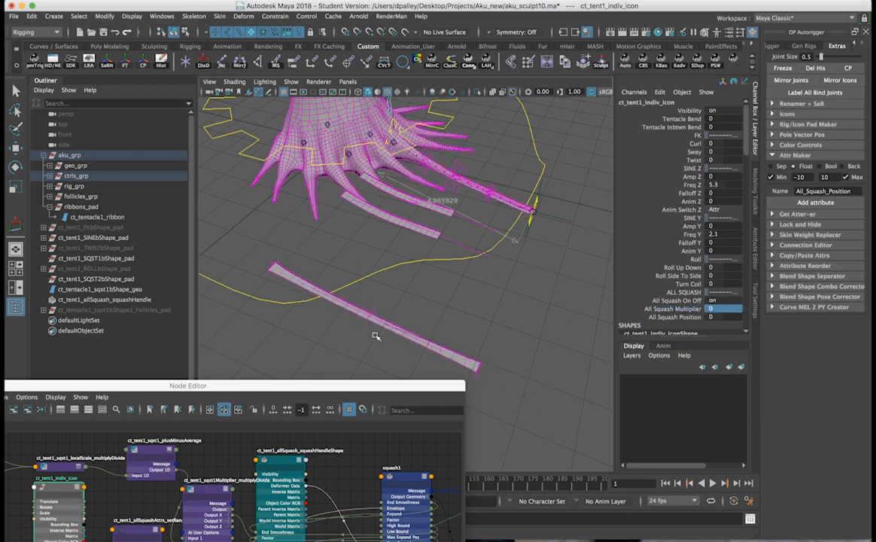
Step: Bring the Node Editor back into view and reposition squash1 and ct_tent1_sqst1Multiplier_multiplyDivide so their connections can be followed
left_click_drag(358, 378, 367, 213)
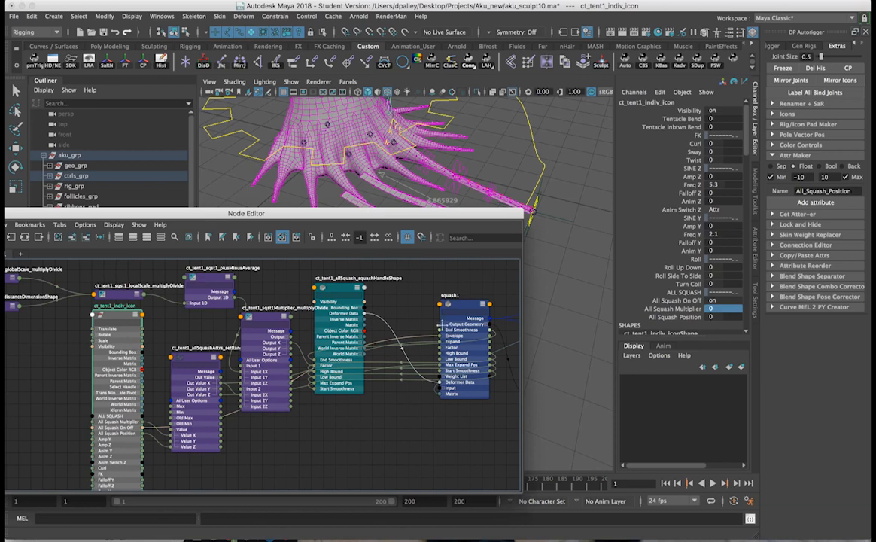
middle_click_drag(442, 325, 419, 317, "alt")
left_click_drag(431, 294, 439, 393)
left_click_drag(233, 310, 226, 357)
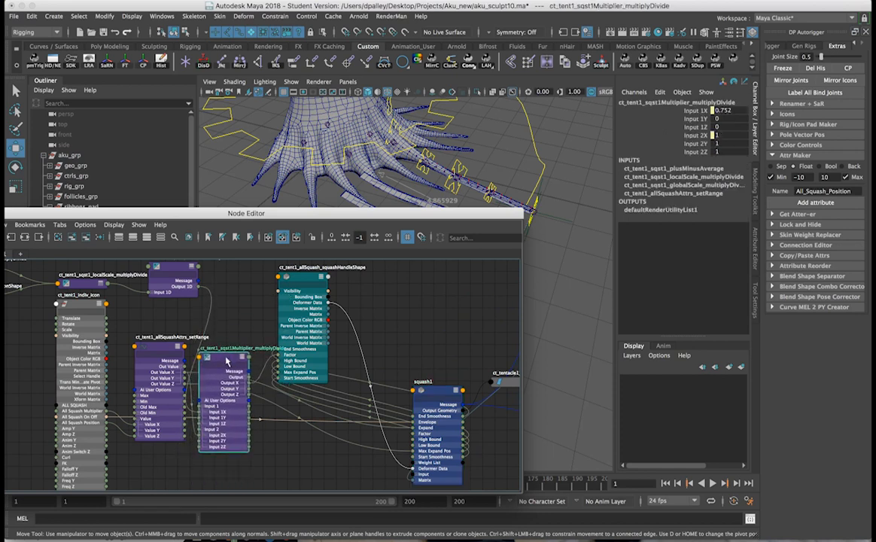
Step: Undo the disconnection of Start Smoothness between squash1 and ct_tent1_allSquash_squashHandleShape
left_click(329, 419)
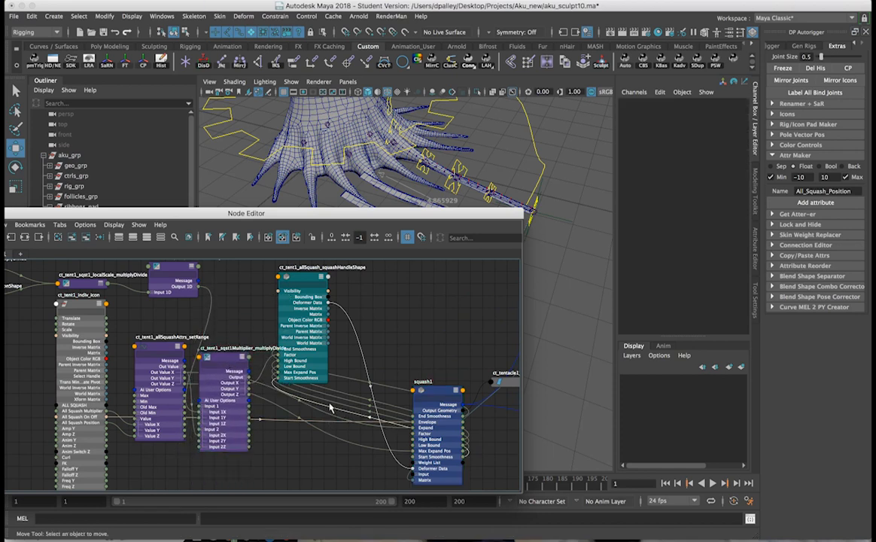
key("ctrl+z")
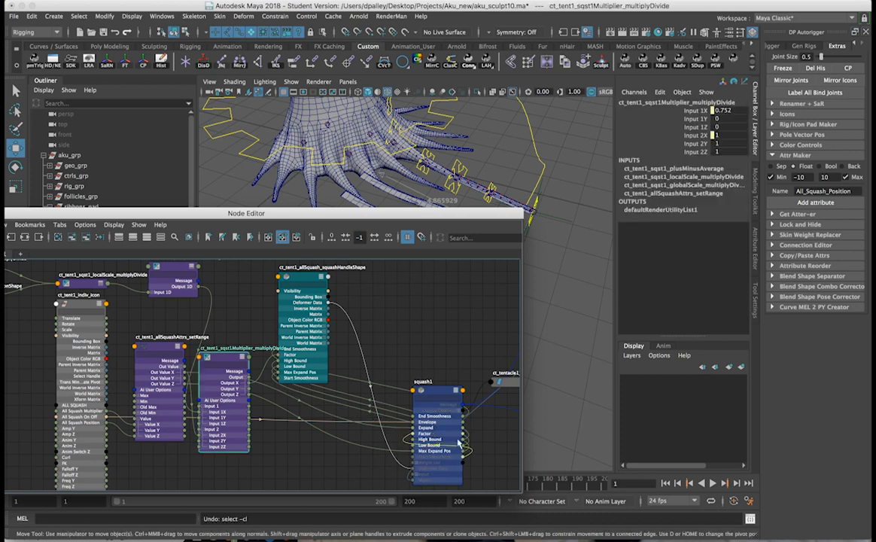
key("ctrl+z")
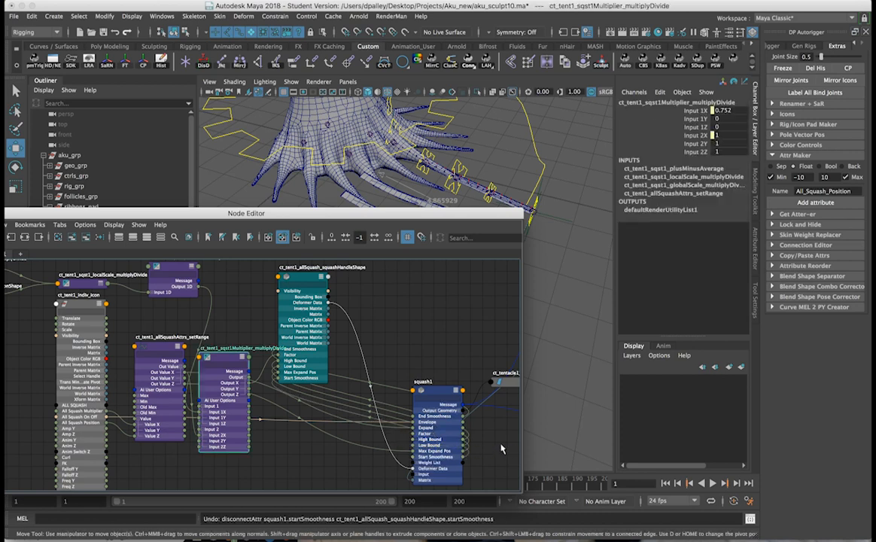
Step: Reposition squash1, disconnect Out Value X of ct_tent1_allSquashAttrs_setRange from its Expand attribute, and move the Node Editor clear of the ribbons
left_click_drag(438, 391, 446, 270)
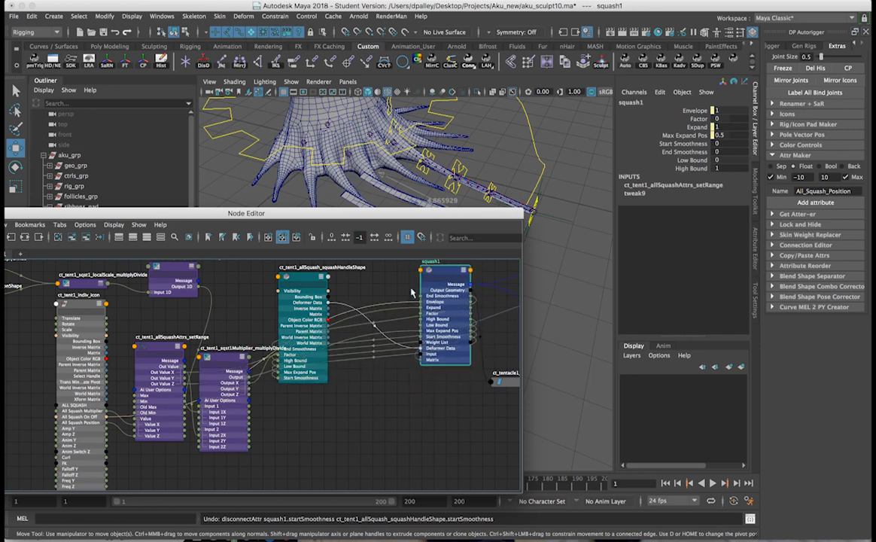
left_click_drag(395, 310, 447, 463)
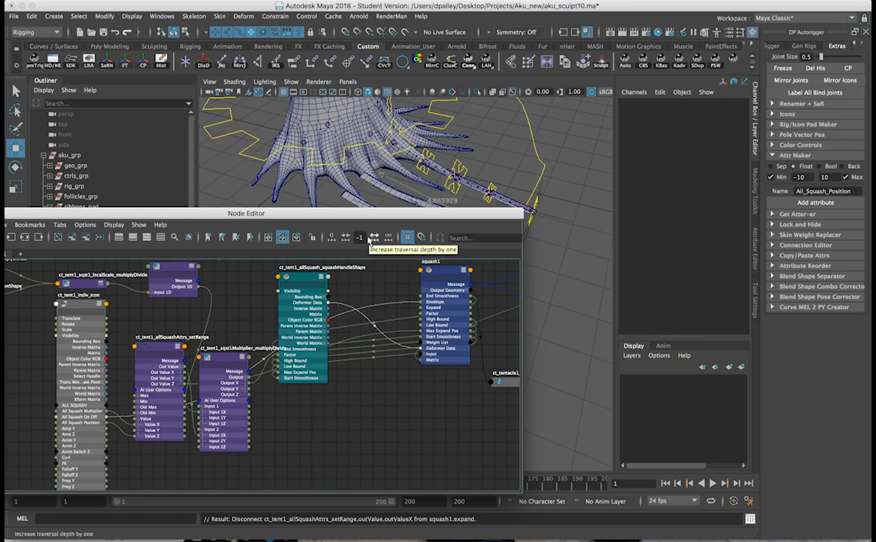
left_click_drag(373, 215, 406, 449)
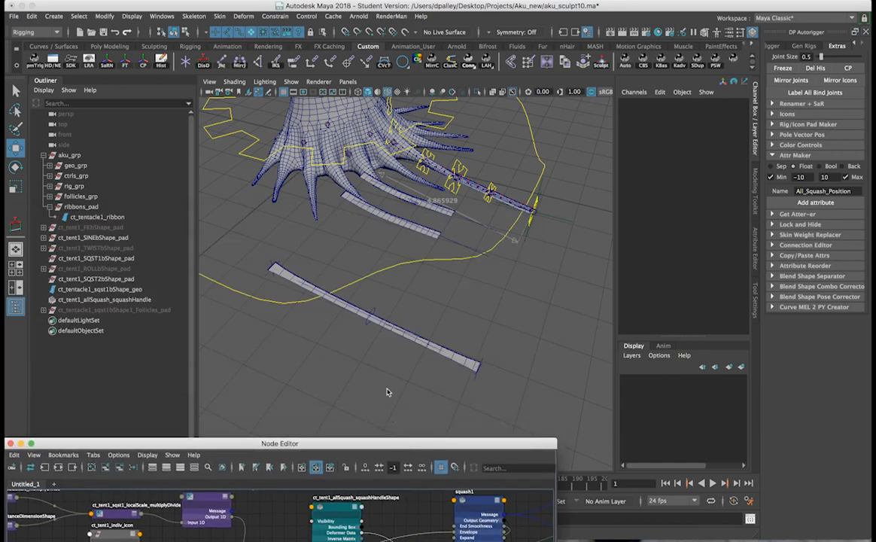
Step: Move ct_tent1_End_icon to about X -0.078, Y 0.814, Z 2.355 to test how the squash ribbon reacts
left_click_drag(540, 217, 521, 197, "alt")
left_click(525, 205)
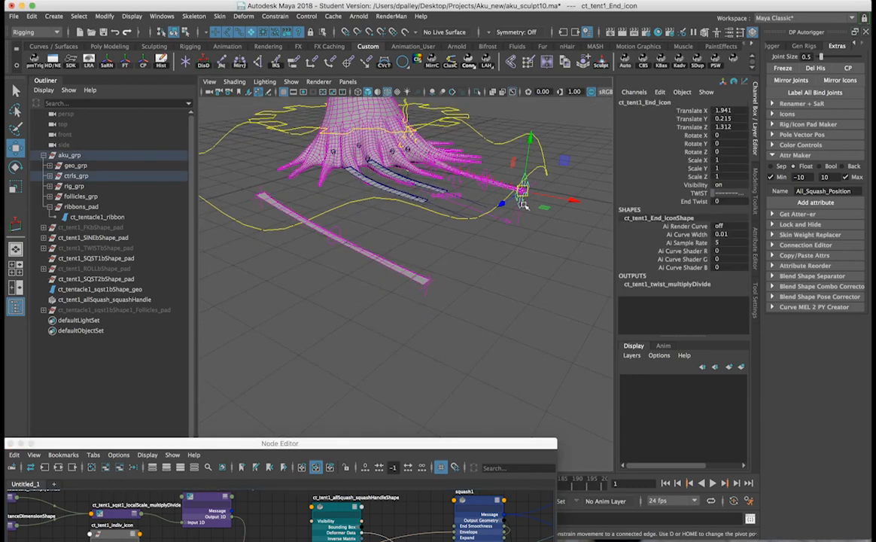
left_click_drag(574, 204, 437, 164)
left_click_drag(482, 192, 597, 231, "alt")
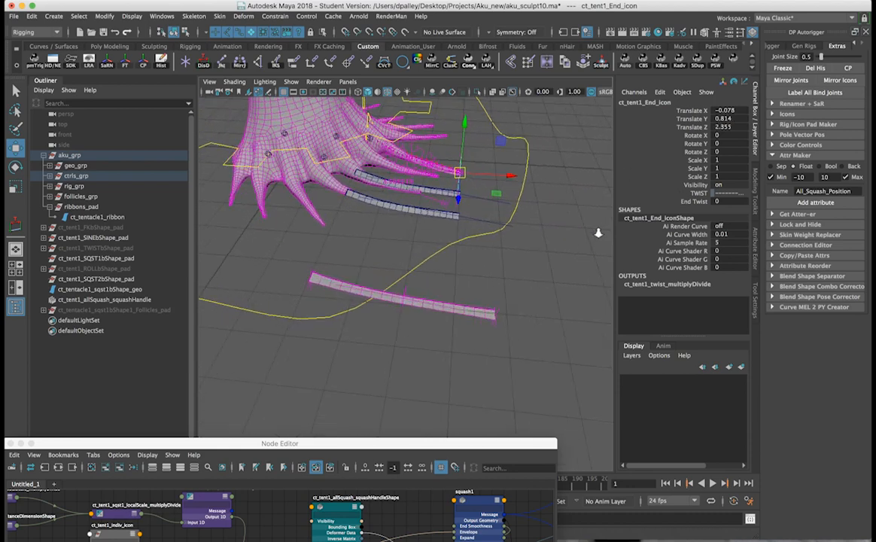
right_click_drag(597, 231, 670, 241, "alt")
middle_click_drag(487, 186, 509, 264, "alt")
right_click_drag(509, 264, 422, 226, "alt")
left_click_drag(460, 207, 526, 195, "alt")
Step: Turn on All Squash On Off for ct_tent1_indiv_icon and try out its All Squash Position and All Squash Multiplier
left_click(384, 177)
left_click_drag(414, 176, 482, 167, "alt")
left_click(668, 317)
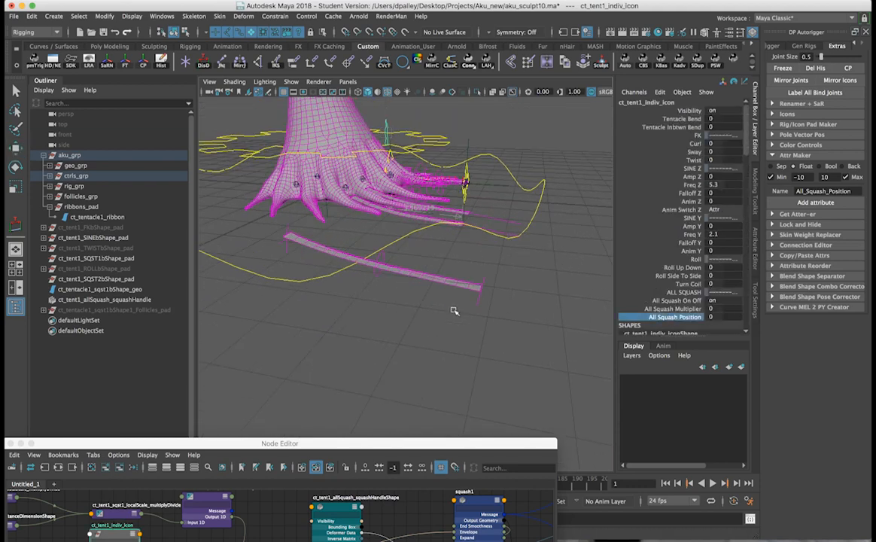
middle_click_drag(413, 308, 499, 320)
left_click_drag(382, 290, 428, 325, "alt")
right_click_drag(428, 325, 490, 325, "alt")
left_click(670, 308)
mouse_move(429, 331)
middle_mouse_down()
mouse_move(377, 329)
mouse_move(420, 331)
middle_mouse_up()
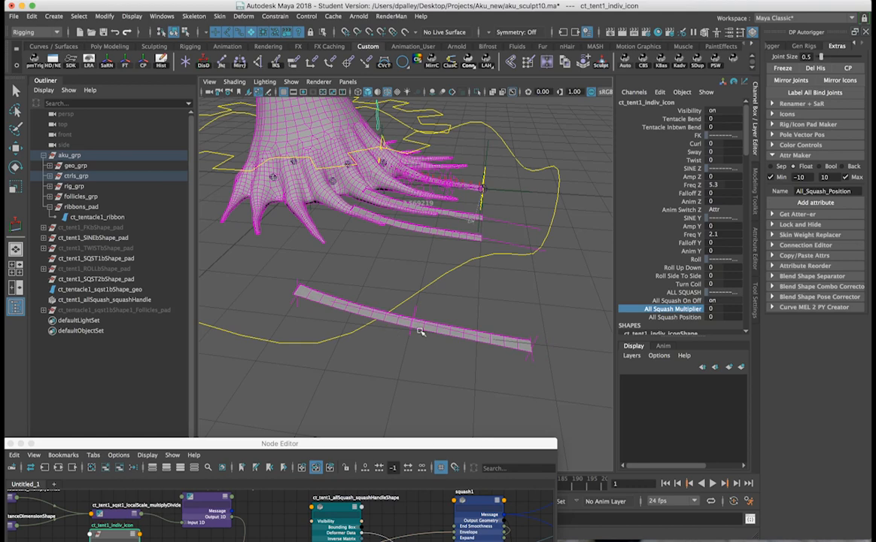
Step: Stretch and compress the tentacle with ct_tent1_End_icon, leaving it at about X -1.18, Y 0.314, Z 0.435
mouse_move(424, 331)
left_mouse_down("alt")
mouse_move(464, 313)
mouse_move(376, 303)
mouse_move(558, 301)
left_mouse_up("alt")
left_click_drag(492, 215, 406, 245, "alt")
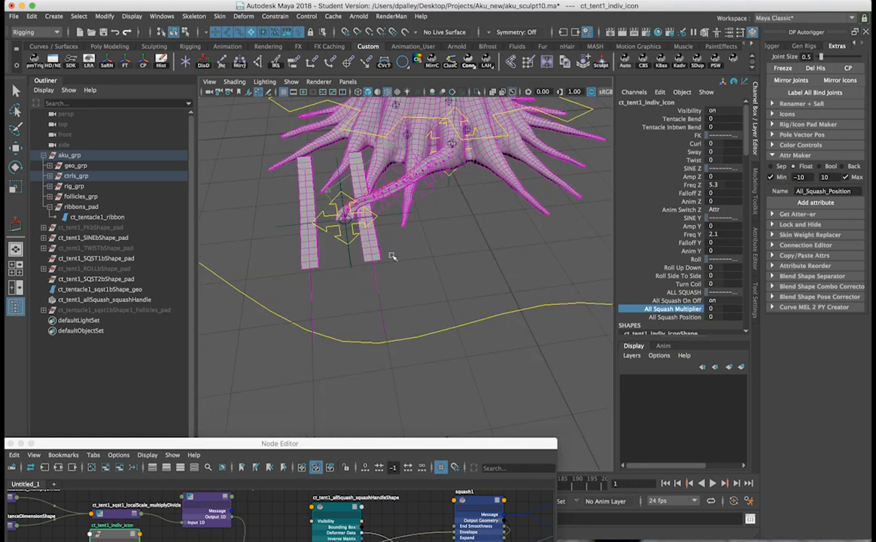
left_click(355, 236)
key("w")
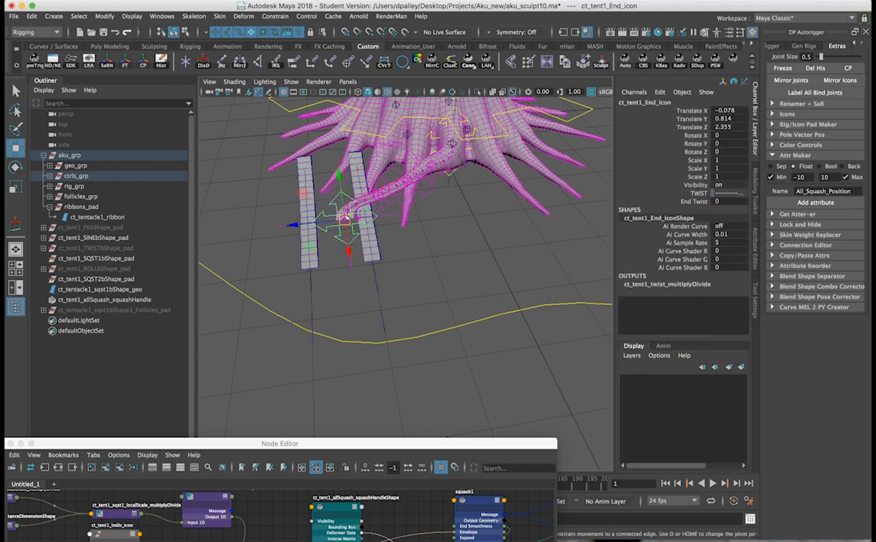
left_click_drag(292, 223, 553, 218)
left_click_drag(491, 125, 439, 152)
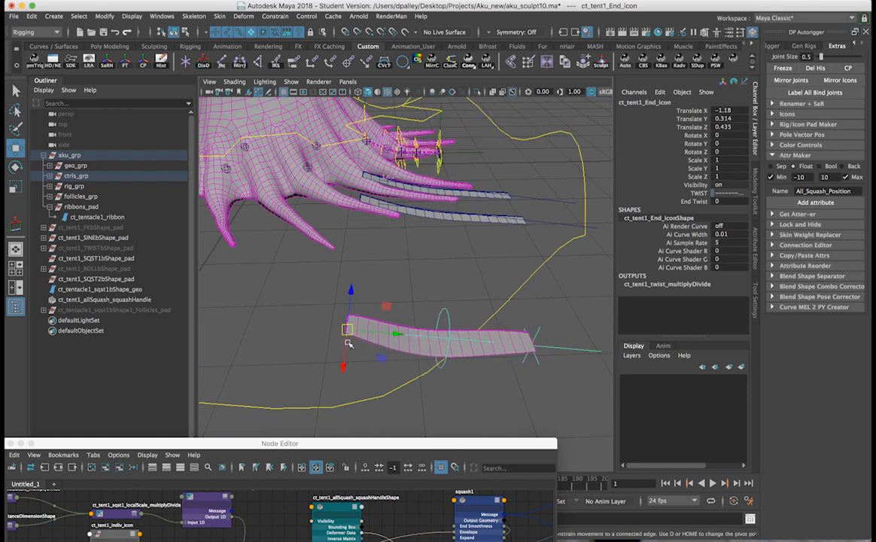
Step: Try scaling and moving ct_tent1_allSquash_squashHandle on the compressed ribbon, and undo both changes
left_click(378, 334)
left_click_drag(383, 334, 446, 365)
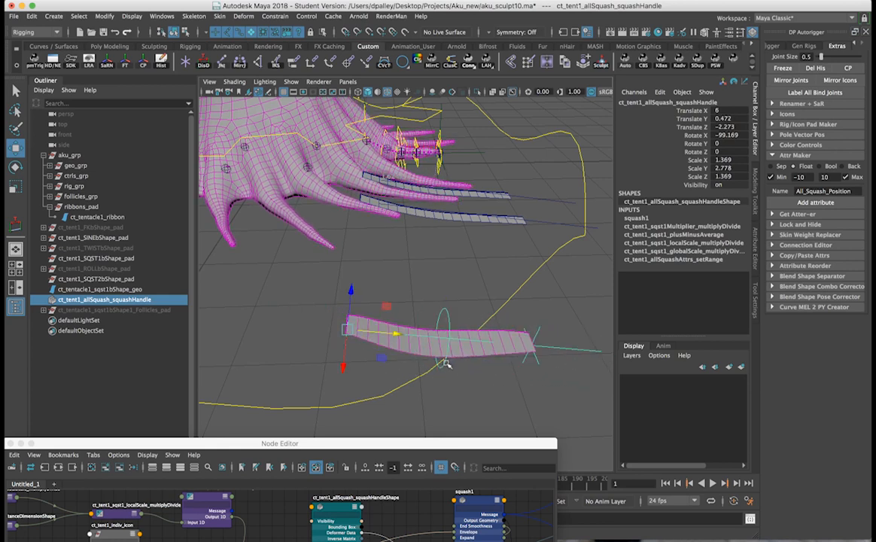
key("r")
left_click_drag(397, 338, 520, 223)
key("ctrl+z")
left_click_drag(417, 255, 486, 128, "alt")
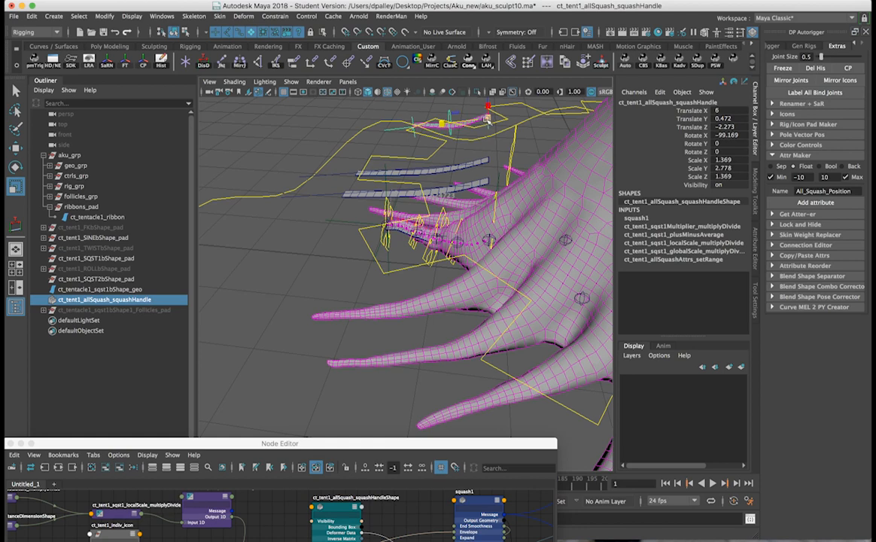
key("w")
left_click_drag(463, 121, 468, 125)
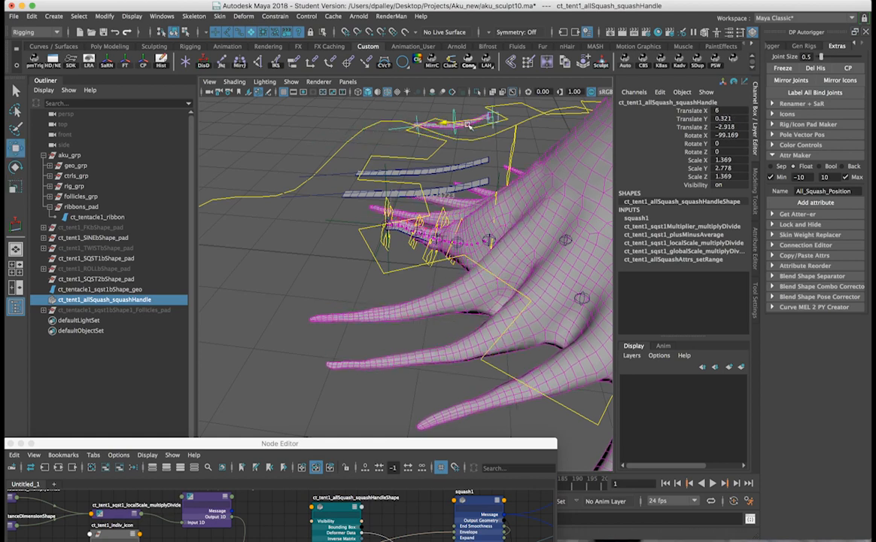
key("ctrl+z")
key("ctrl+z")
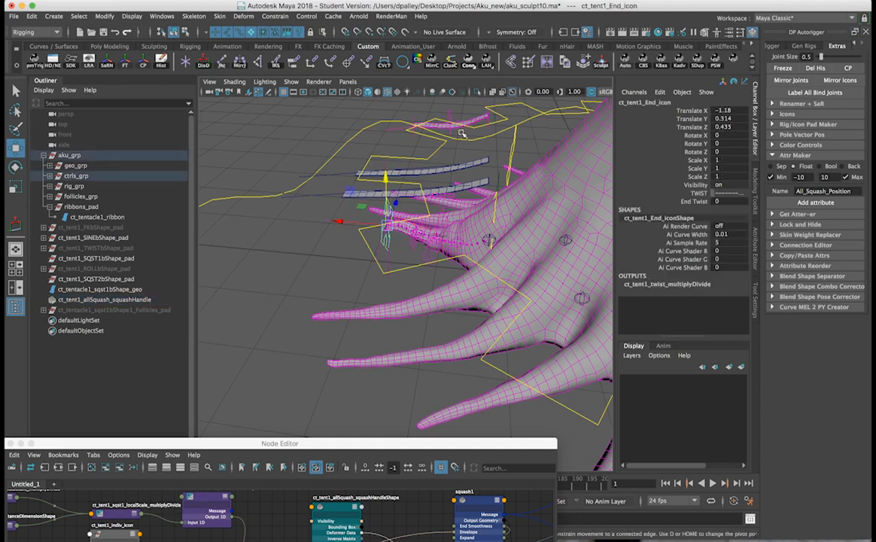
Step: Undo the last move of ct_tent1_End_icon and set its Translate X, Y and Z to 0
key("ctrl+z")
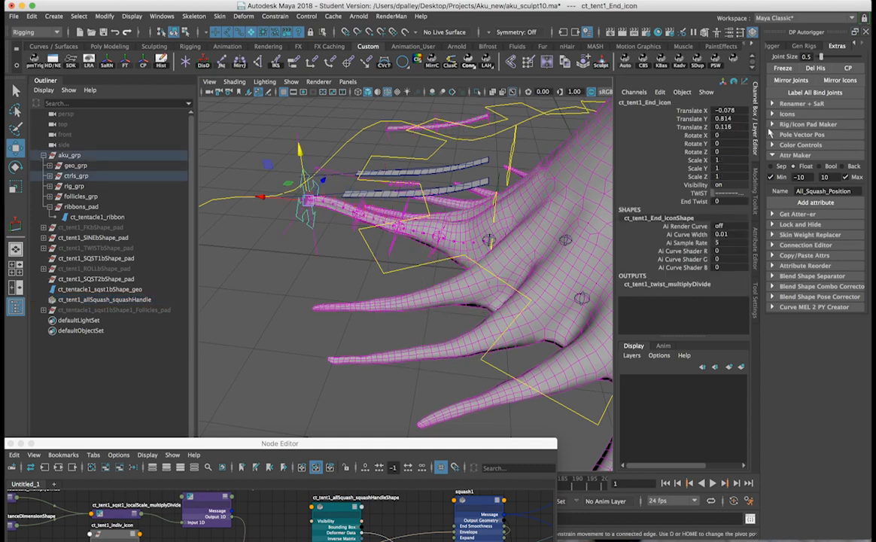
left_click_drag(732, 127, 734, 111)
type("0")
key("Return")
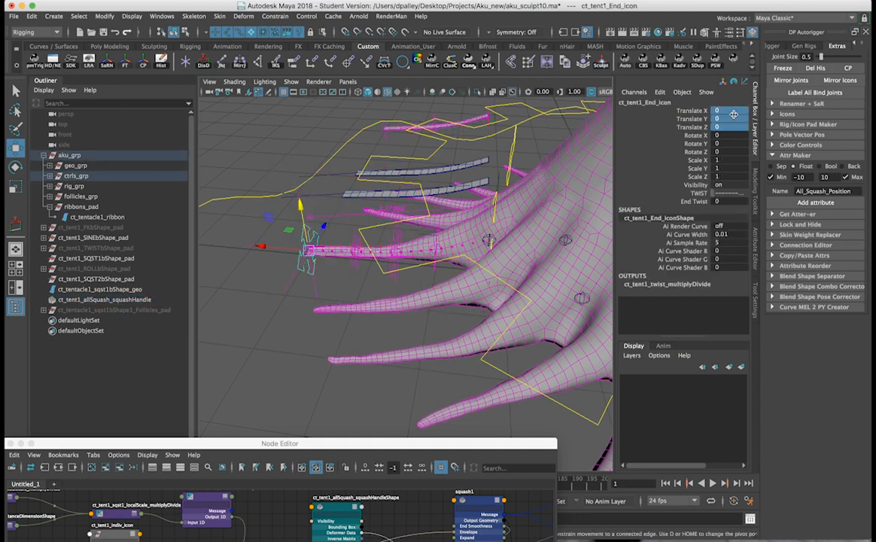
Step: Clear the selection on the squash ribbon, and close the Node Editor and the DP Autorigger panel
left_click_drag(416, 250, 352, 275, "alt")
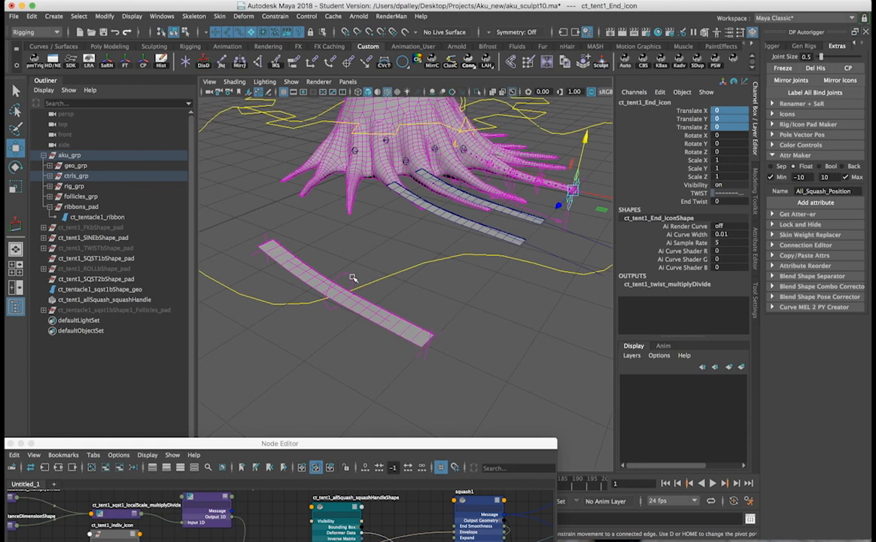
left_click(350, 277)
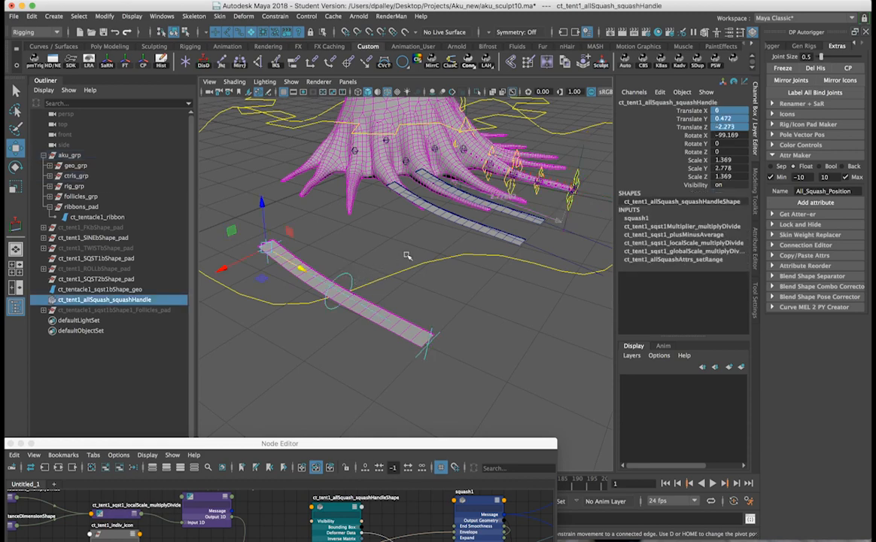
left_click_drag(397, 252, 490, 239, "alt")
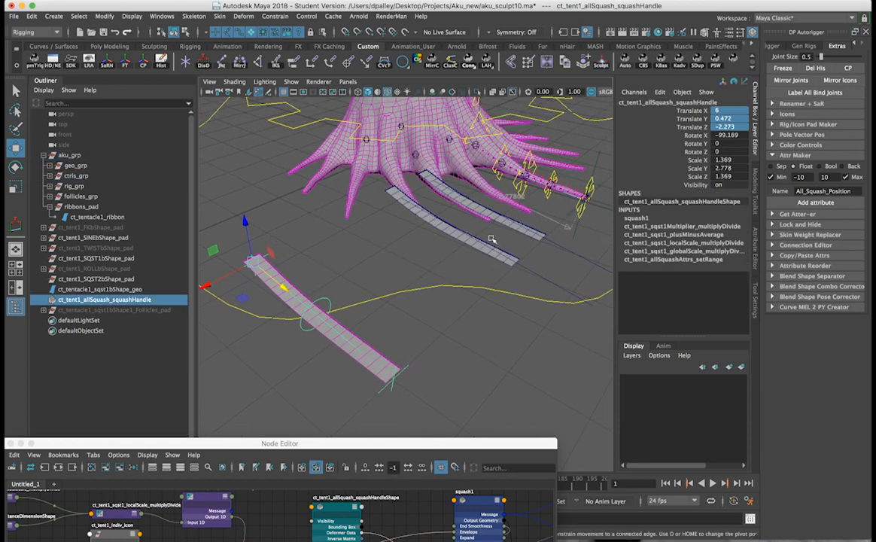
left_click(502, 274)
left_click_drag(502, 274, 449, 181, "alt")
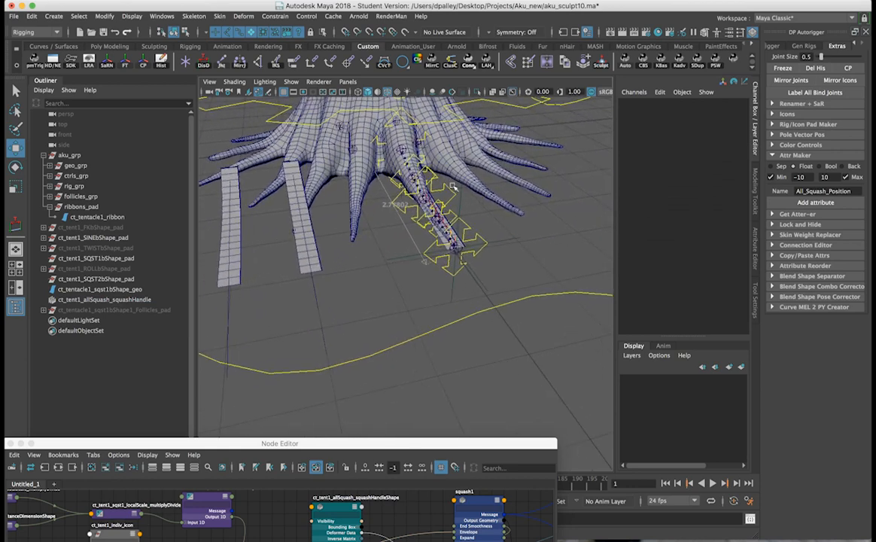
right_click_drag(383, 208, 344, 216, "alt")
middle_click_drag(344, 215, 420, 217, "alt")
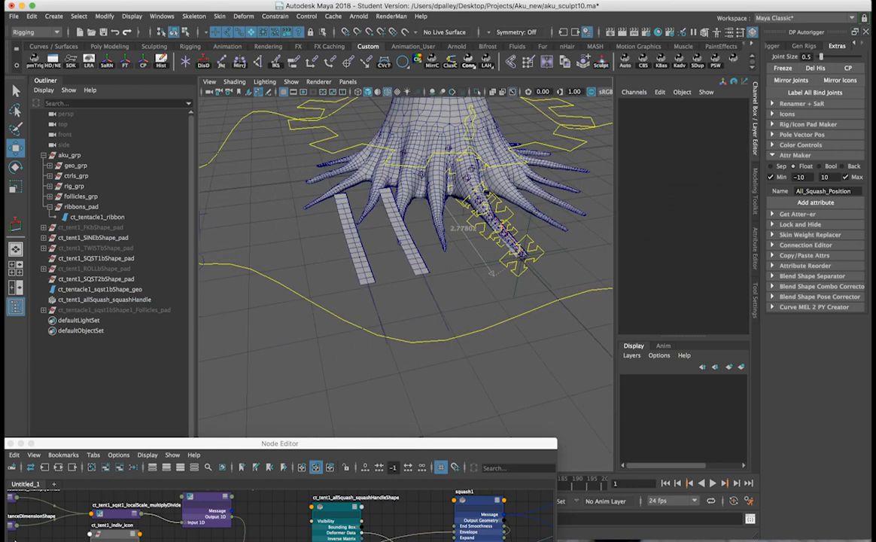
left_click_drag(69, 443, 174, 444)
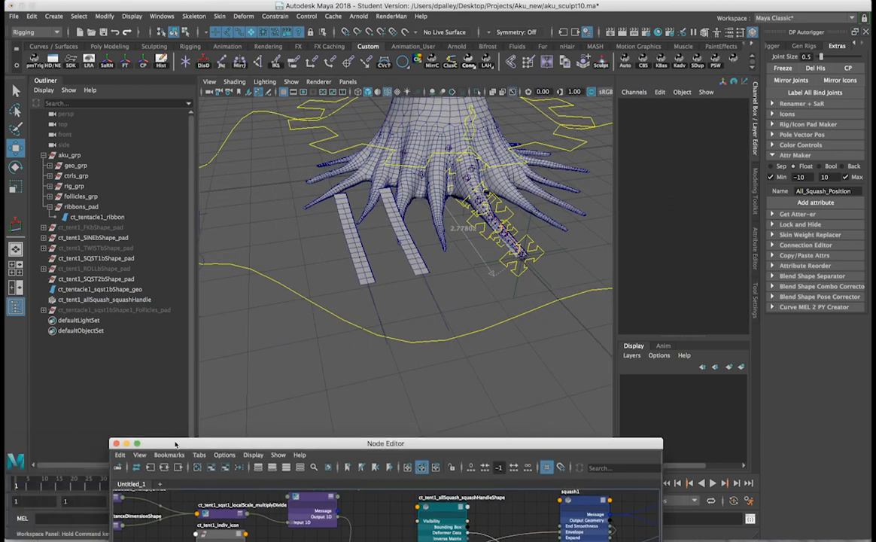
left_click(116, 446)
left_click_drag(298, 393, 320, 386, "alt")
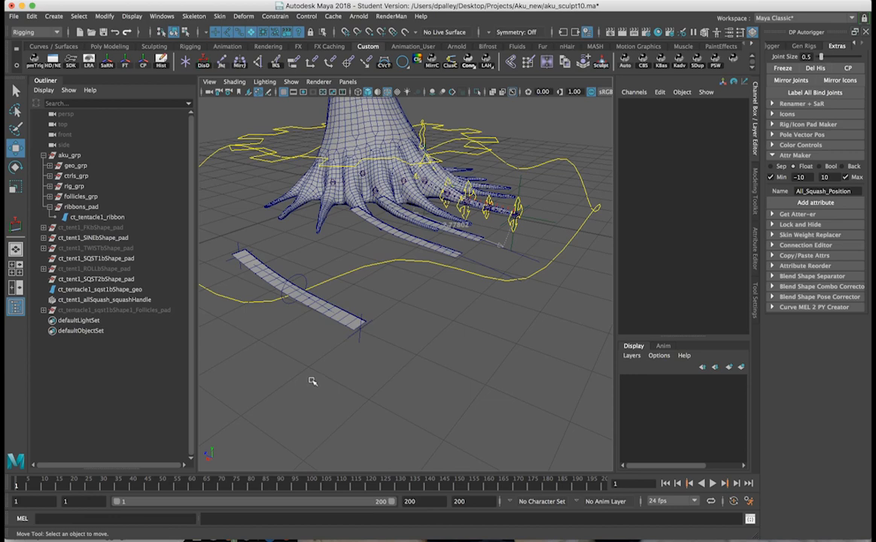
left_click(866, 33)
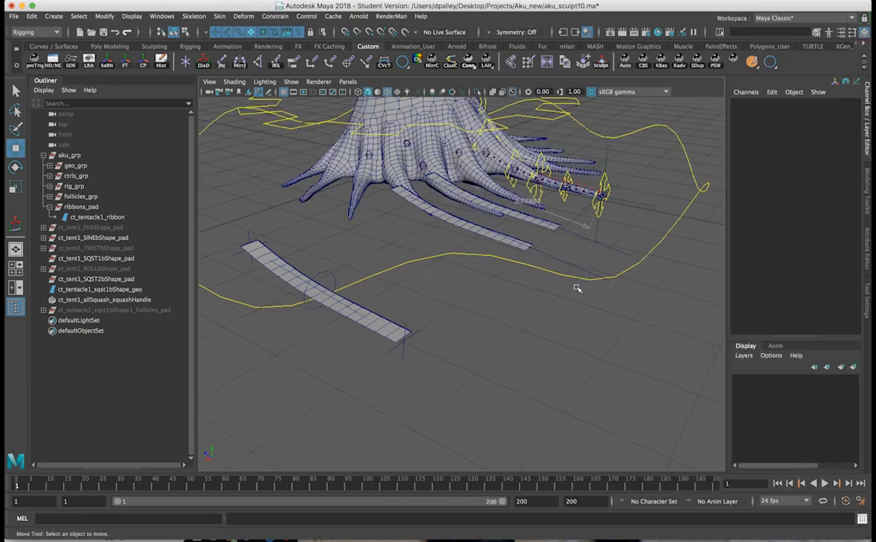
Step: Parent ct_tentacle1_sqst1bShape_geo, its squash handle and ct_tentacle1_sqst1bShape1_Follicles_pad under ct_tent1_SQST1bShape_pad
left_click_drag(576, 292, 533, 287, "alt")
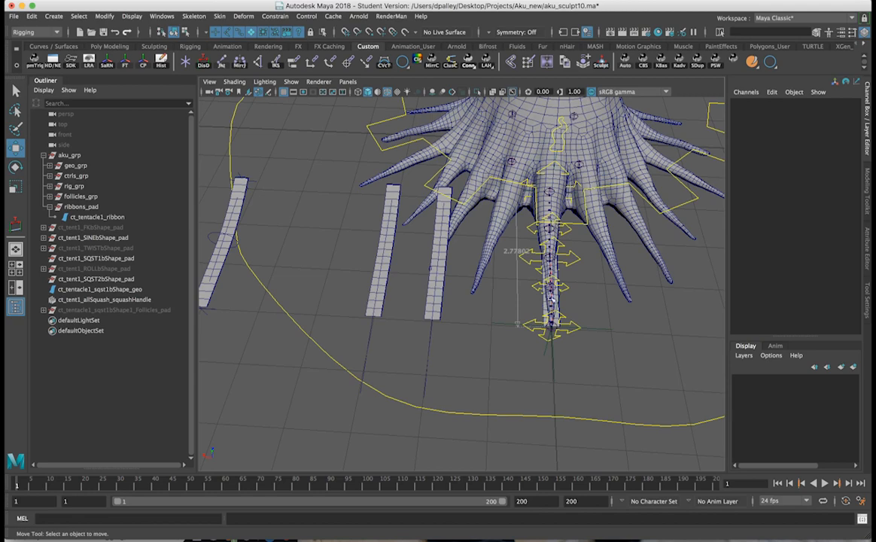
left_click_drag(494, 334, 506, 352, "alt")
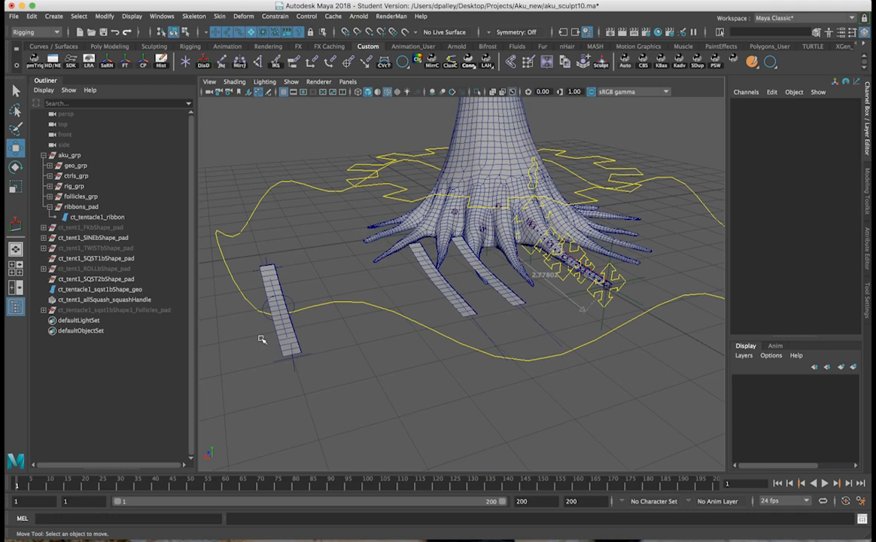
left_click_drag(353, 327, 297, 267, "alt")
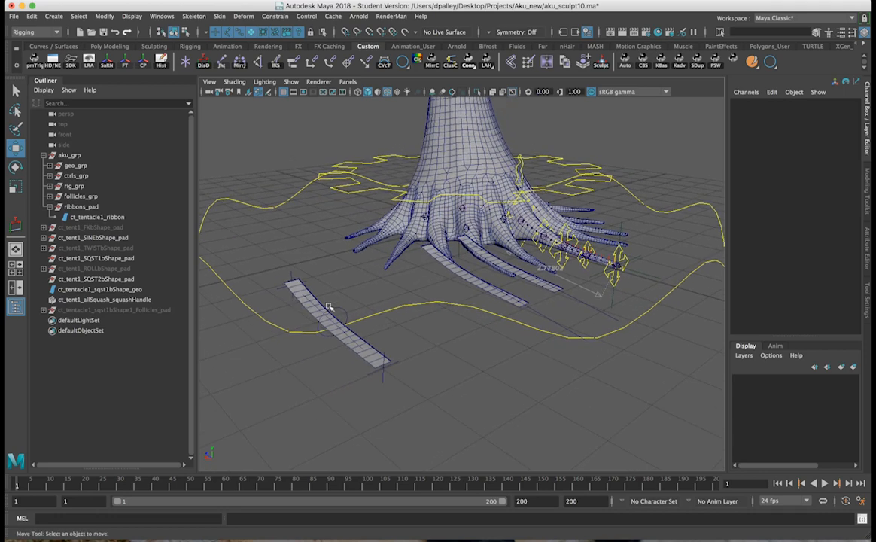
left_click_drag(362, 362, 324, 354, "alt")
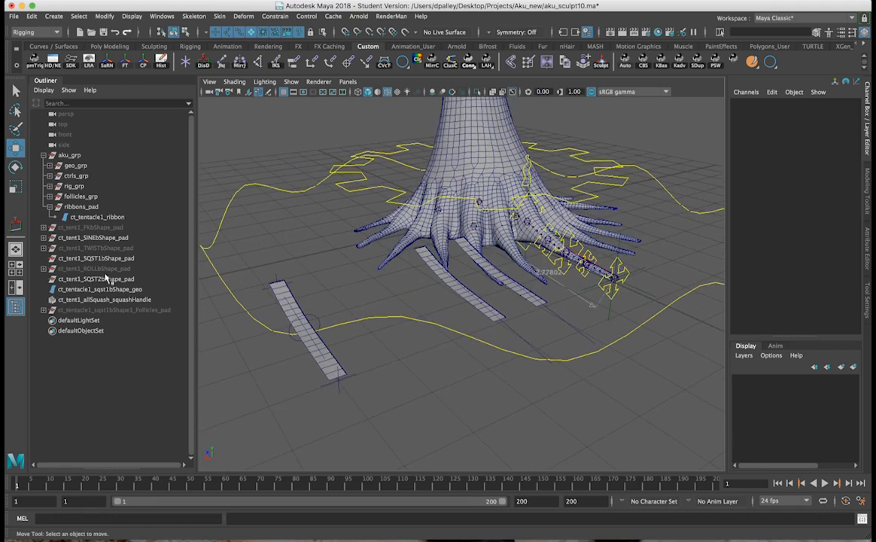
left_click(110, 310)
left_click(108, 300)
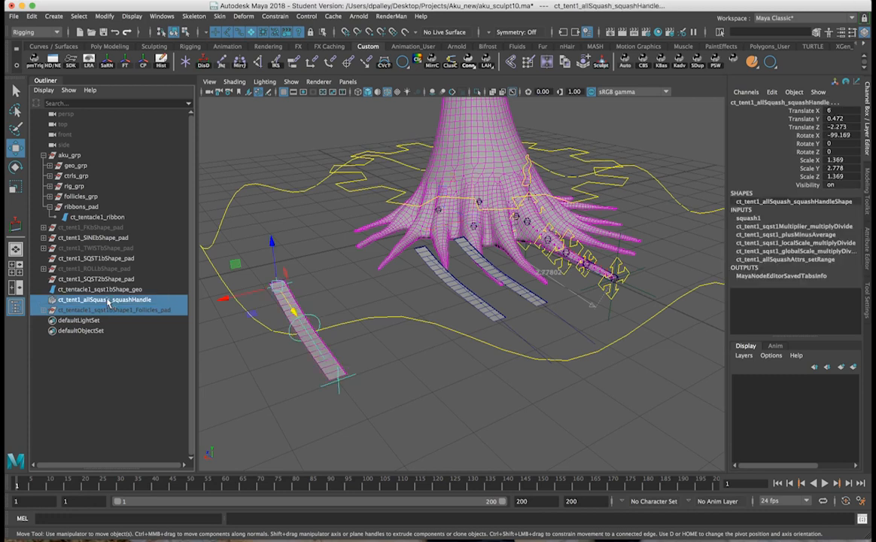
left_click(105, 289)
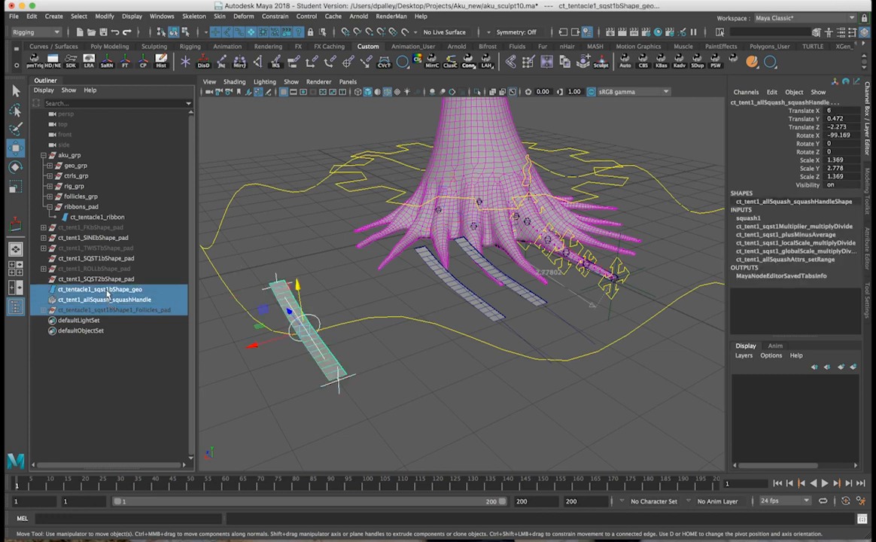
left_click(104, 259, "ctrl")
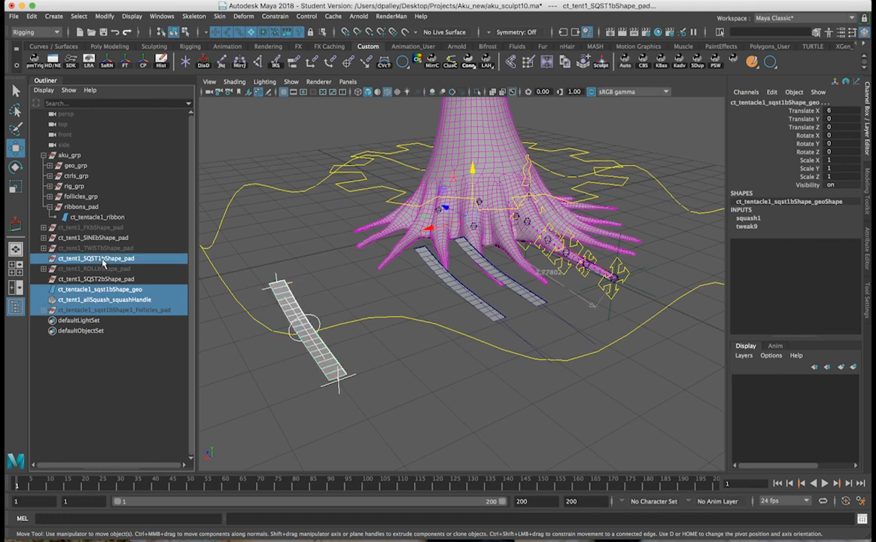
key("p")
left_click(103, 260)
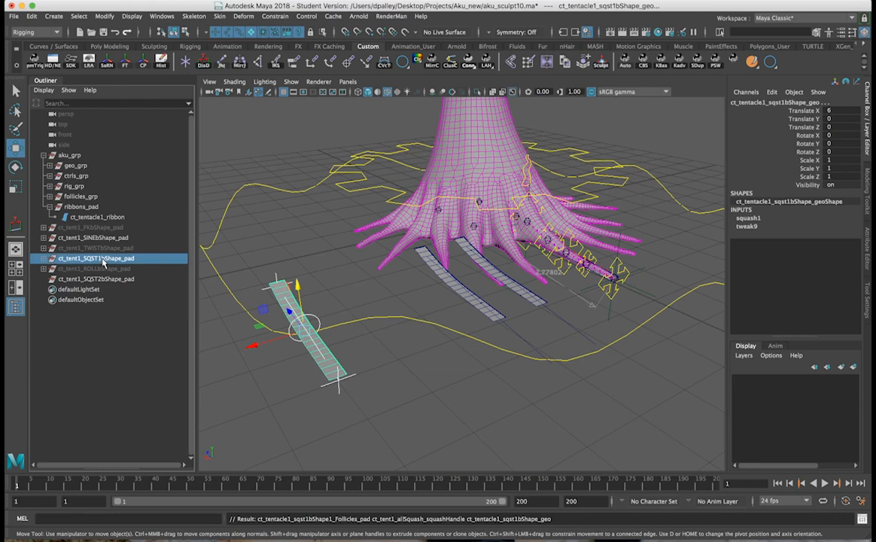
left_click_drag(263, 277, 309, 256, "alt")
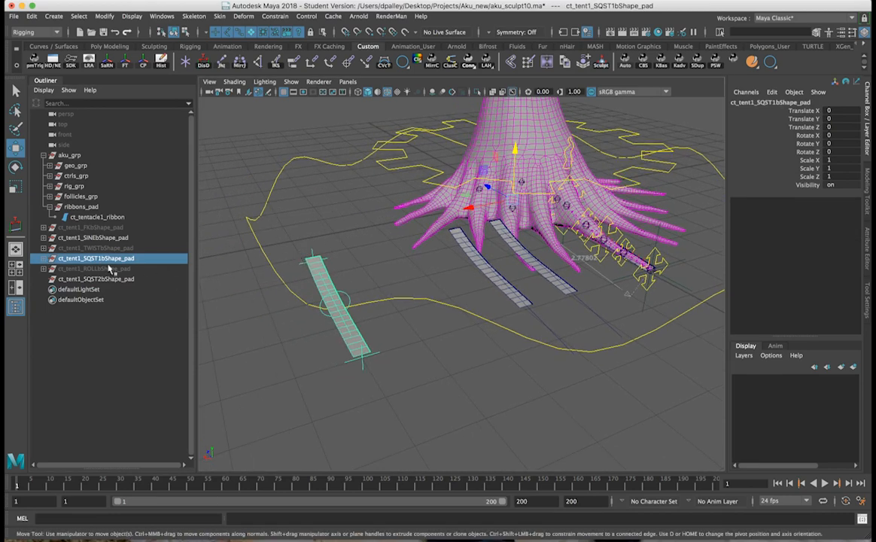
Step: Try duplicating ct_tentacle1_sqst1bShape_geo and moving the copy along X, and undo it
left_click_drag(532, 255, 527, 265, "alt")
middle_click_drag(615, 255, 558, 255, "alt")
right_click_drag(558, 254, 581, 256, "alt")
middle_click_drag(474, 252, 548, 229, "alt")
left_click(258, 296)
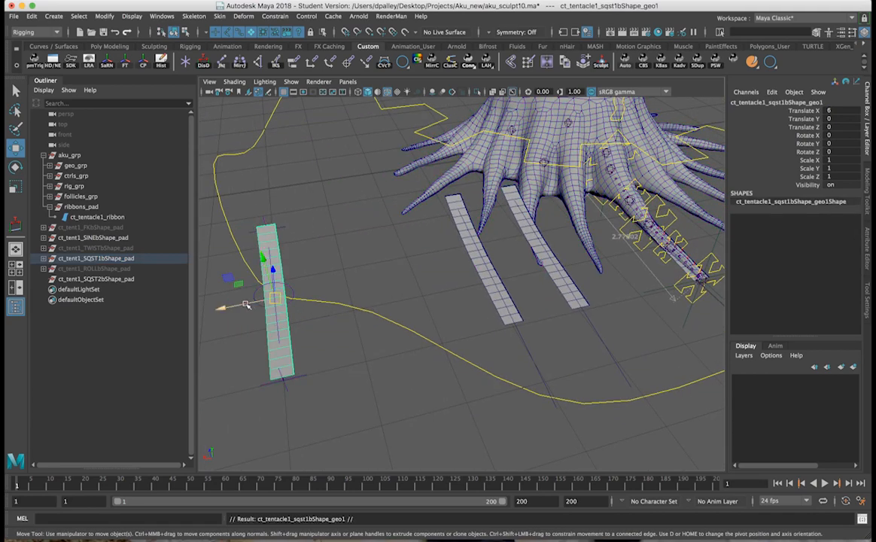
left_click_drag(248, 304, 222, 306)
key("z")
key("z")
Step: Try duplicating ct_tentacle1_ribbon on the tentacle, and undo the duplication
left_click_drag(624, 273, 585, 274, "alt")
left_click(592, 269)
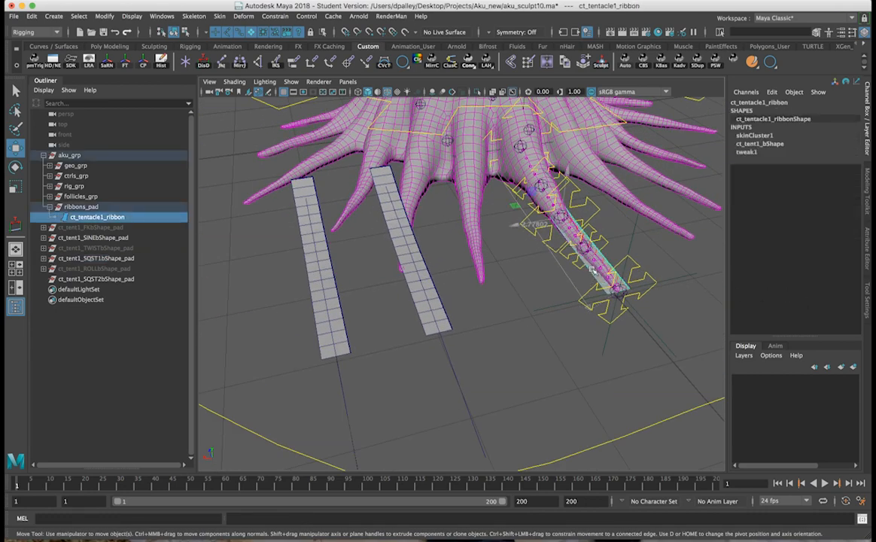
key("ctrl+d")
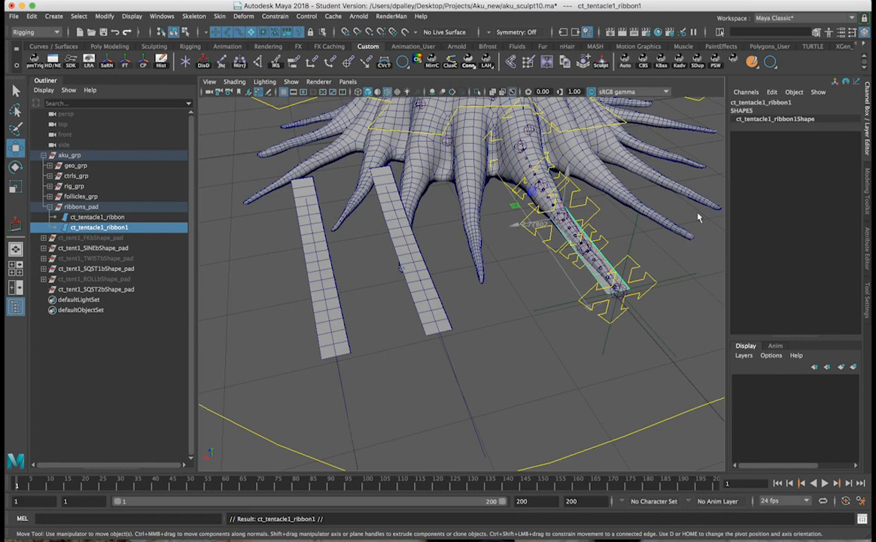
left_click_drag(660, 239, 666, 245, "alt")
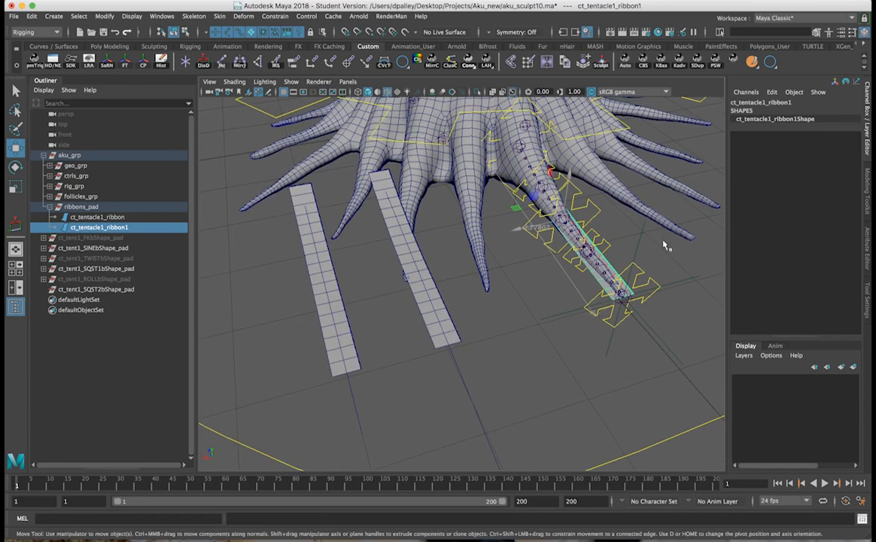
key("ctrl+z")
key("ctrl+z")
key("ctrl+z")
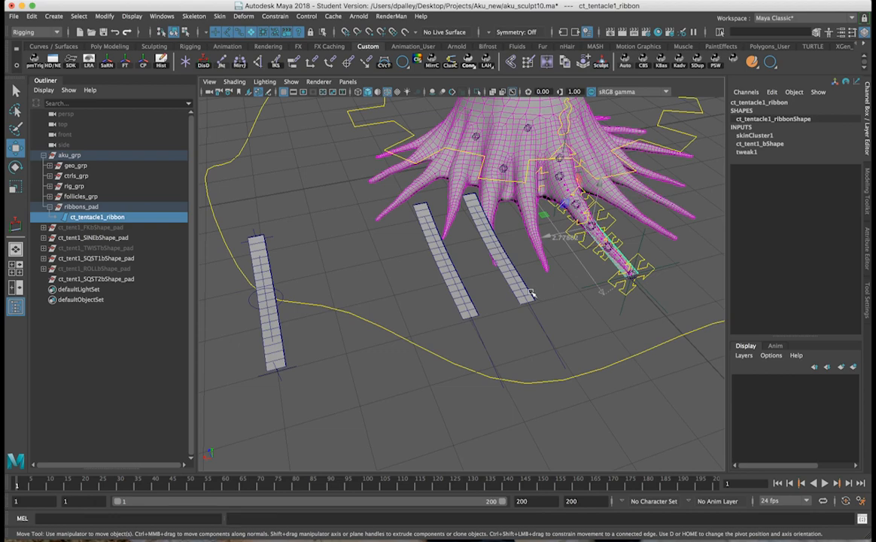
Step: Duplicate ct_tentacle1_ribbon on the tentacle and unlock the copy's transform attributes
left_click(531, 296)
middle_click_drag(574, 271, 512, 289, "alt")
right_click_drag(512, 289, 622, 280, "alt")
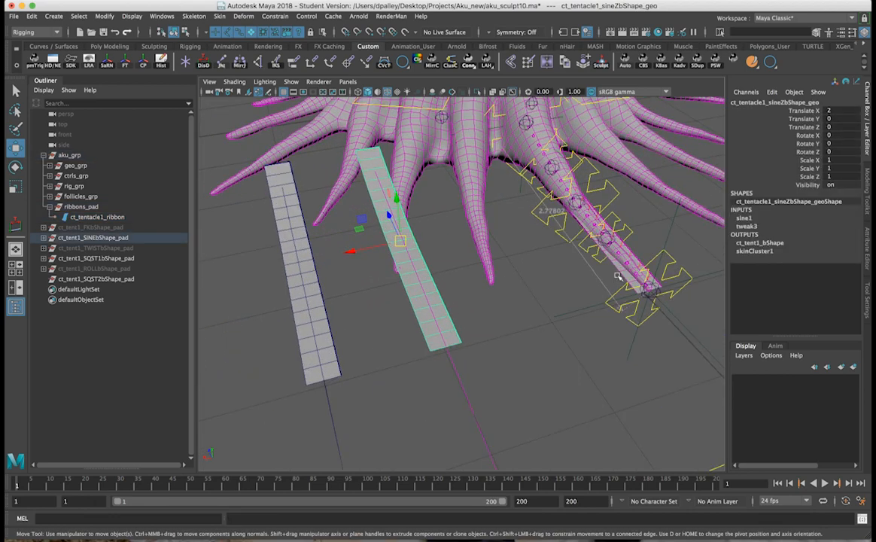
left_click(619, 271)
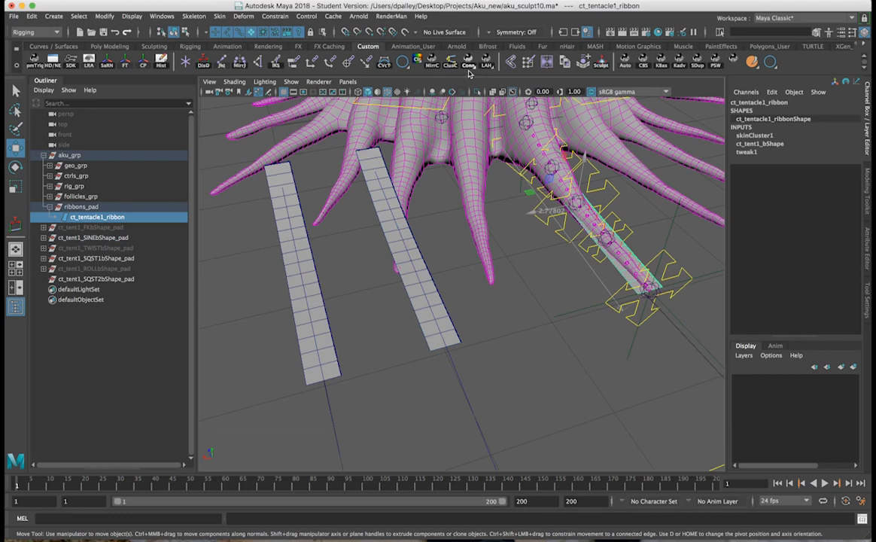
key("ctrl+d")
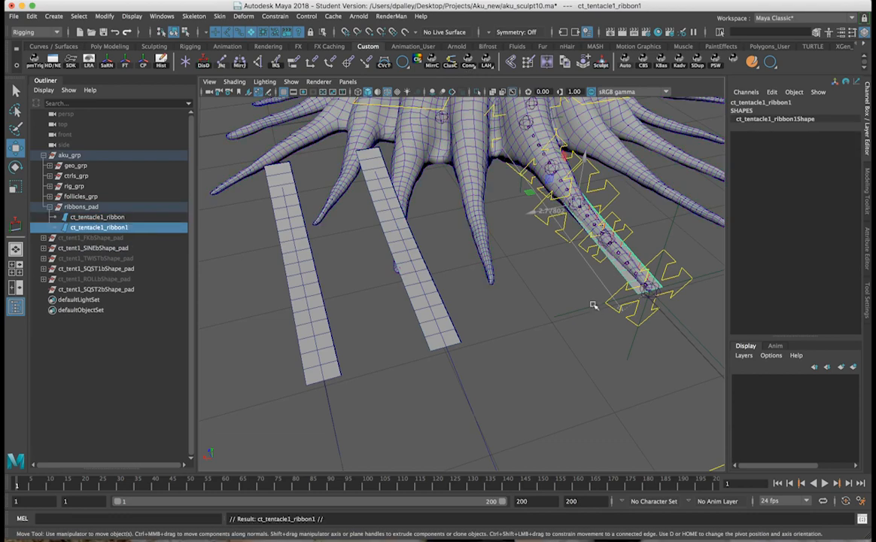
right_click_drag(554, 218, 563, 244, "alt")
middle_click_drag(562, 244, 567, 240, "alt")
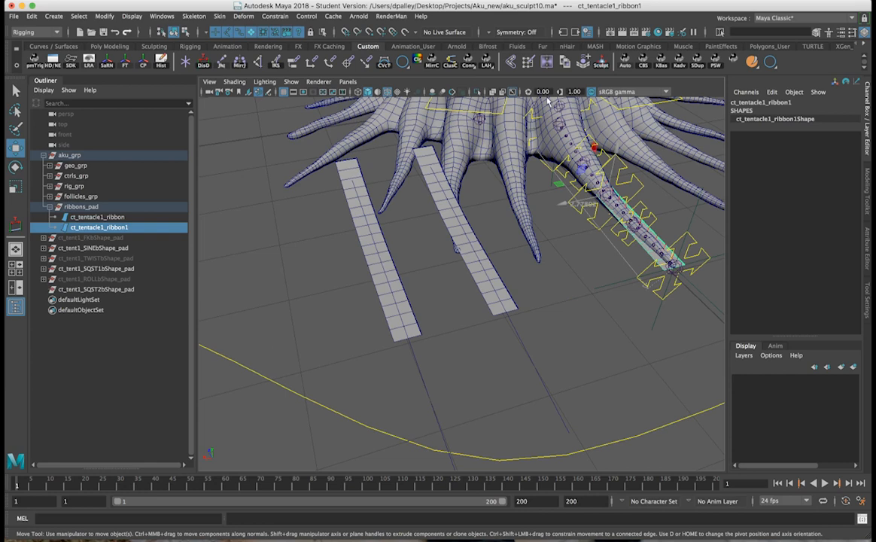
left_click(488, 65)
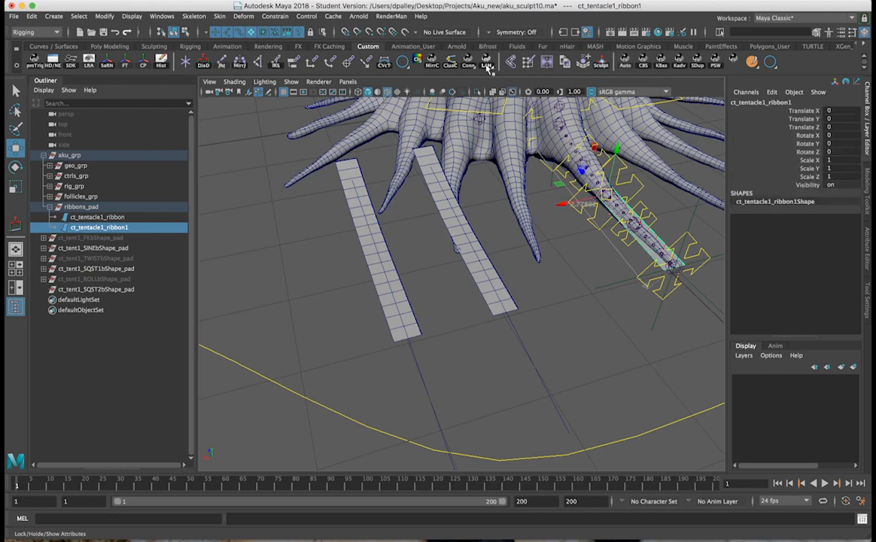
Step: Move the duplicated ribbon along X past the first squash ribbon and set its Translate X to 7
left_click_drag(563, 203, 313, 223)
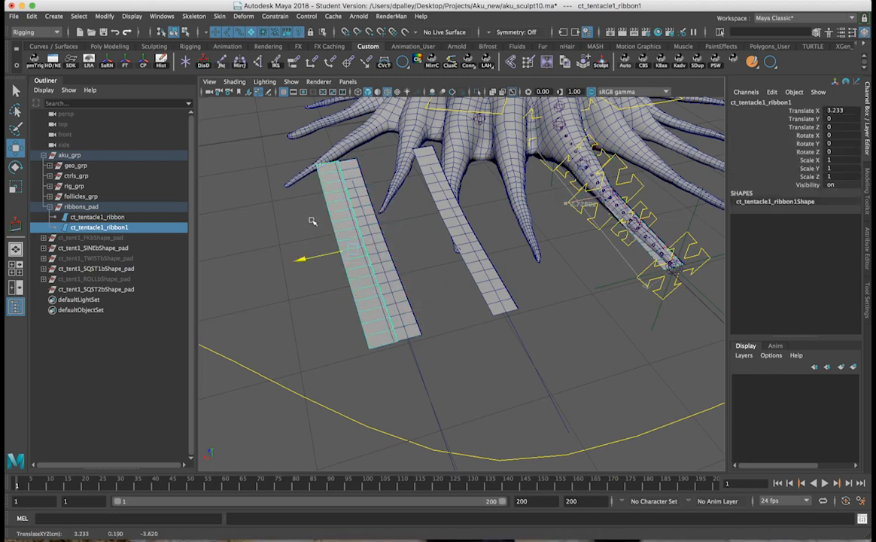
right_click_drag(312, 233, 256, 230, "alt")
middle_click_drag(391, 218, 518, 207, "alt")
left_click_drag(486, 258, 321, 253)
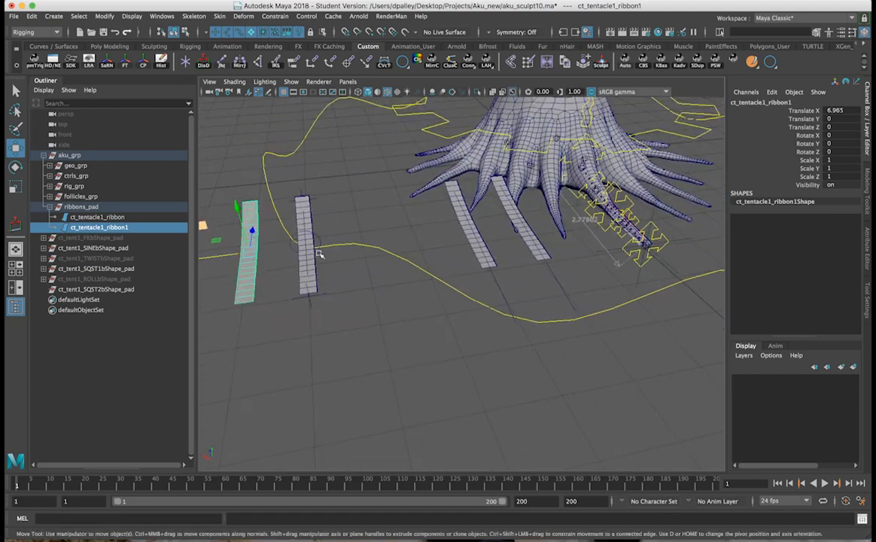
right_click_drag(321, 253, 286, 253, "alt")
middle_click_drag(309, 254, 439, 259, "alt")
left_click_drag(438, 259, 376, 261, "alt")
right_click_drag(497, 262, 584, 263, "alt")
middle_click_drag(467, 256, 531, 257, "alt")
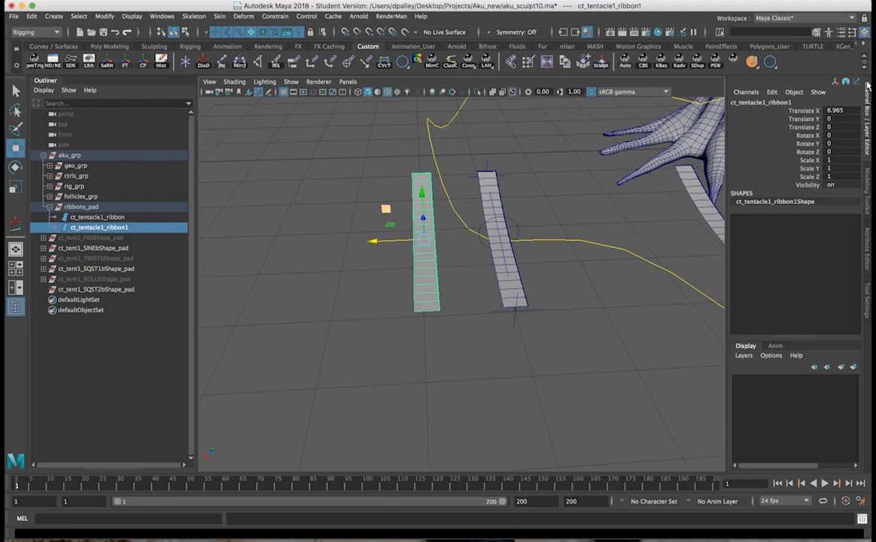
left_click(837, 110)
type("7")
key("Return")
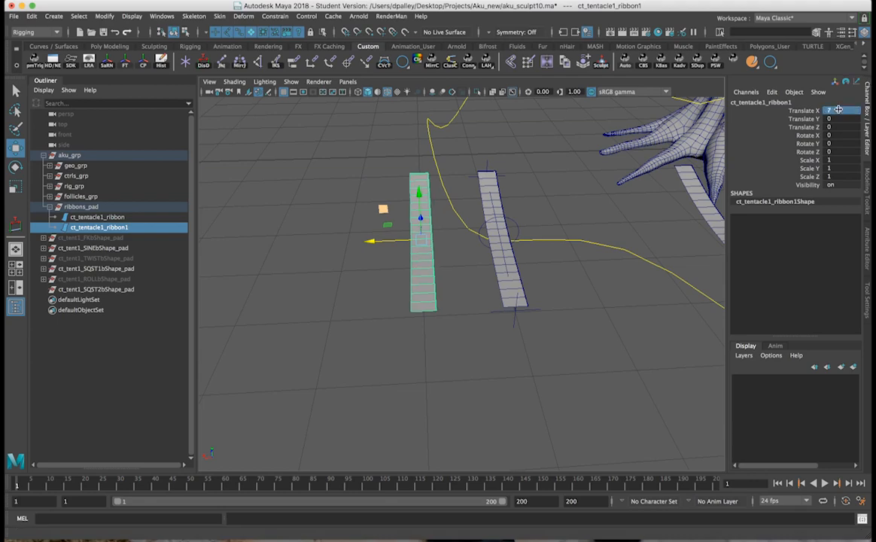
Step: Unparent the duplicated ribbon from ribbons_pad to the world level and collapse aku_grp
left_click_drag(597, 212, 545, 262, "alt")
middle_click_drag(545, 262, 525, 262, "alt")
right_click_drag(525, 263, 568, 263, "alt")
key("shift+p")
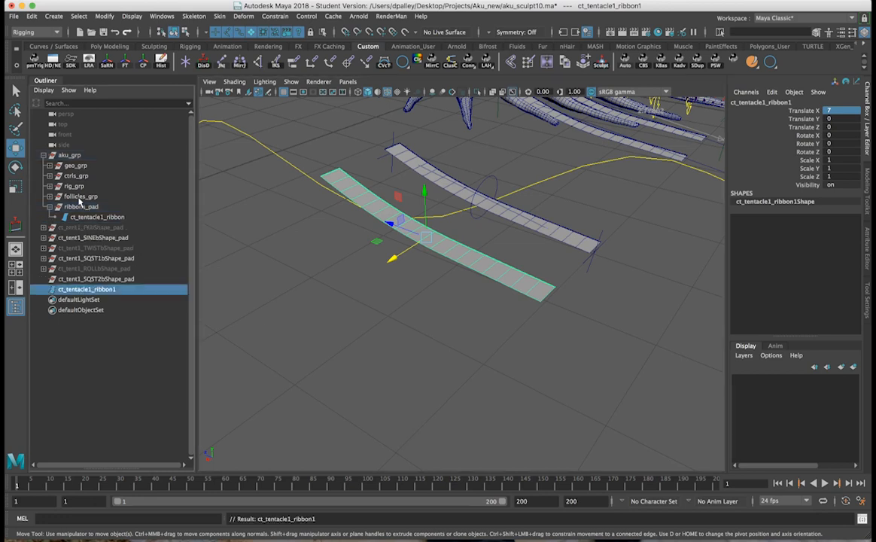
left_click(44, 155)
Step: Copy the first squash ribbon's name and rename the duplicated ribbon as ct_tentacle1_sqst2bShape_geo
left_click(564, 242)
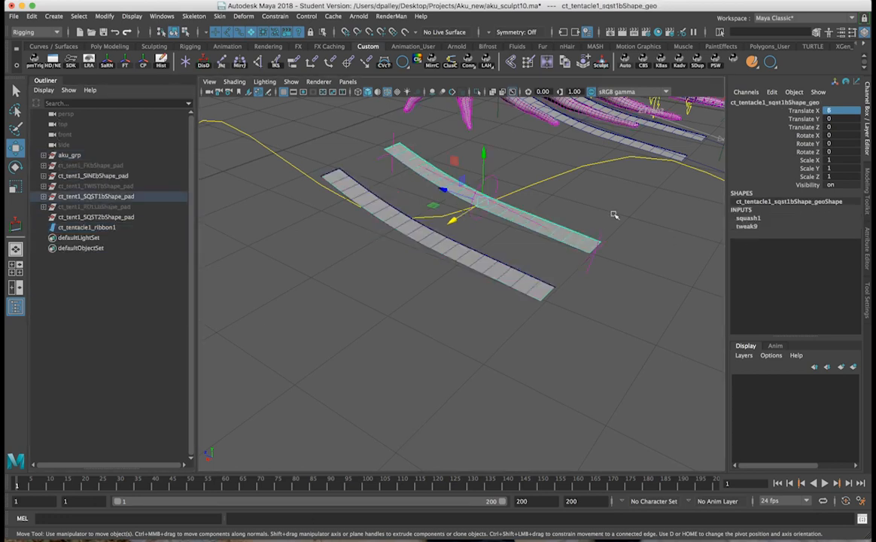
left_click(774, 101)
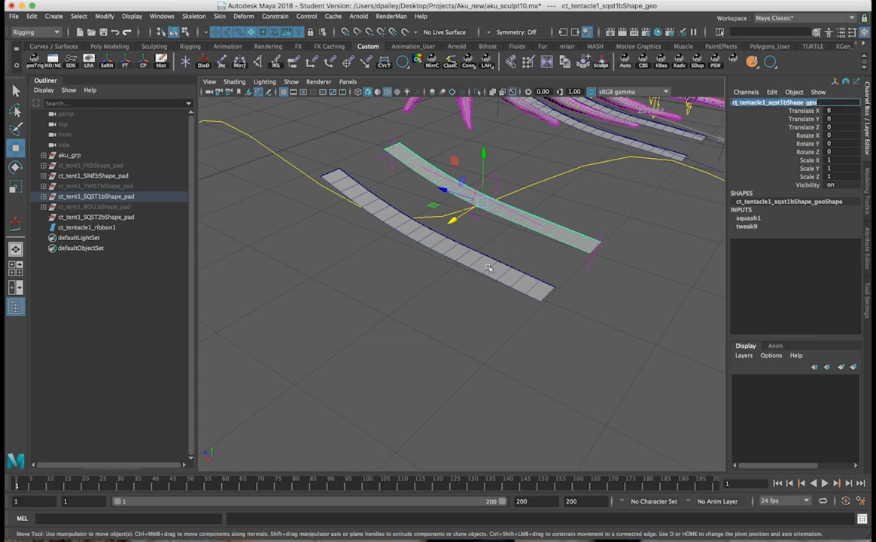
left_click(445, 244)
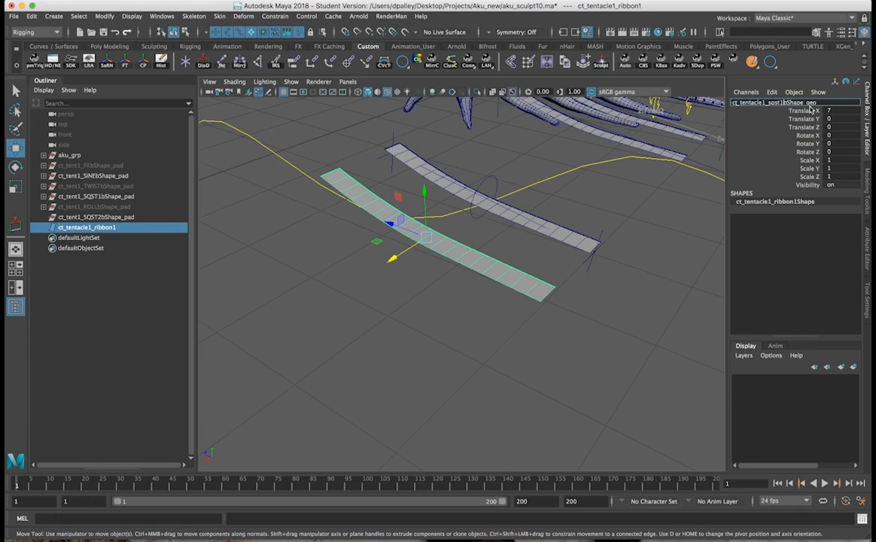
key("Return")
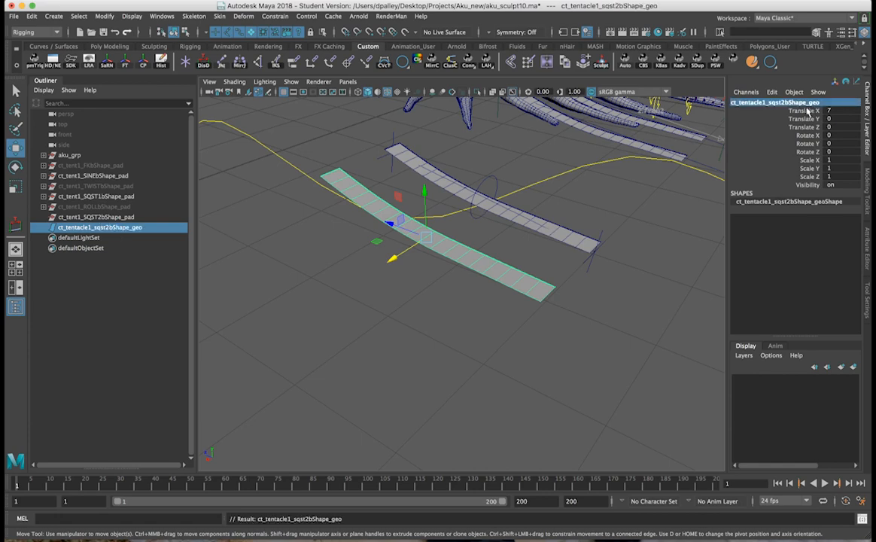
Step: Clear the selection and examine the two squash ribbons beside the tentacles from several angles
left_click(500, 294)
left_click_drag(512, 295, 544, 290, "alt")
middle_click_drag(543, 290, 468, 339, "alt")
right_click_drag(468, 339, 429, 324, "alt")
left_click_drag(429, 324, 546, 354, "alt")
left_click_drag(408, 327, 410, 329, "alt")
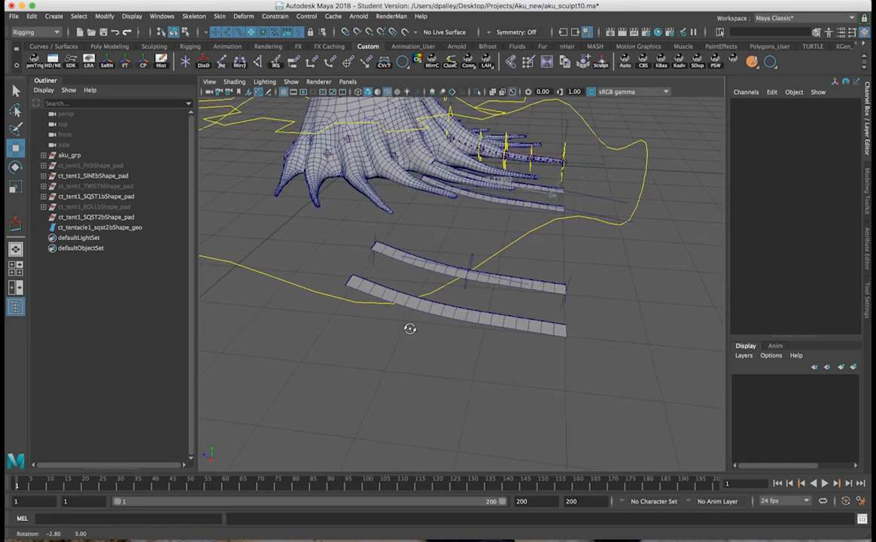
right_click_drag(434, 336, 473, 337, "alt")
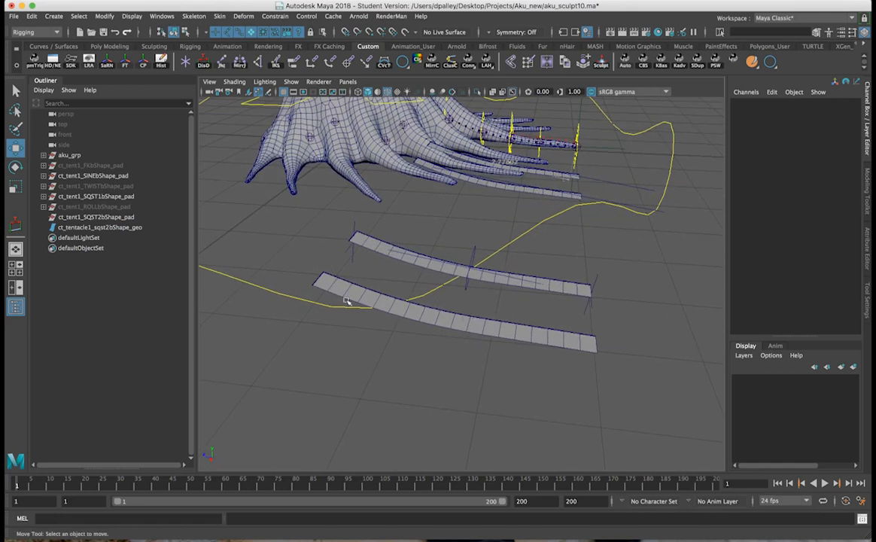
left_click_drag(476, 295, 469, 335, "alt")
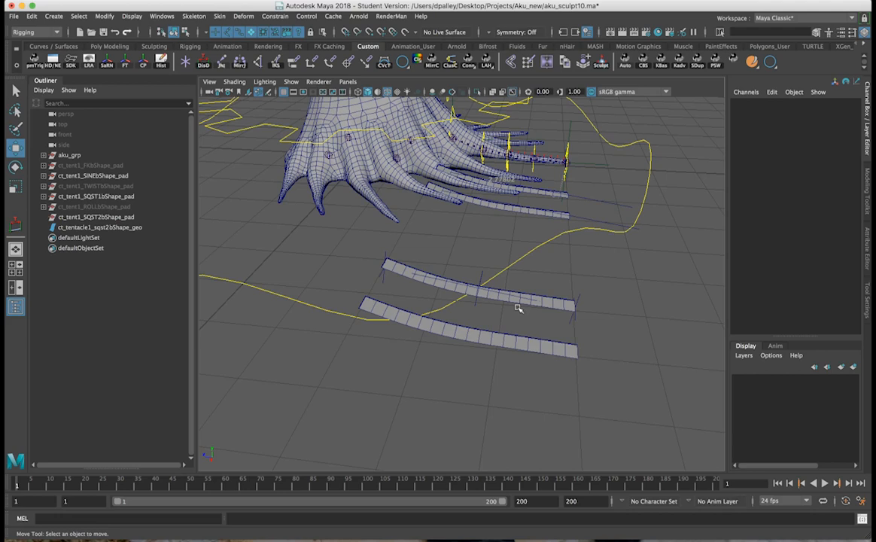
left_click_drag(582, 280, 524, 315, "alt")
Step: Add a nonlinear Squash deformer to ct_tentacle1_sqst2bShape_geo
left_click(462, 367)
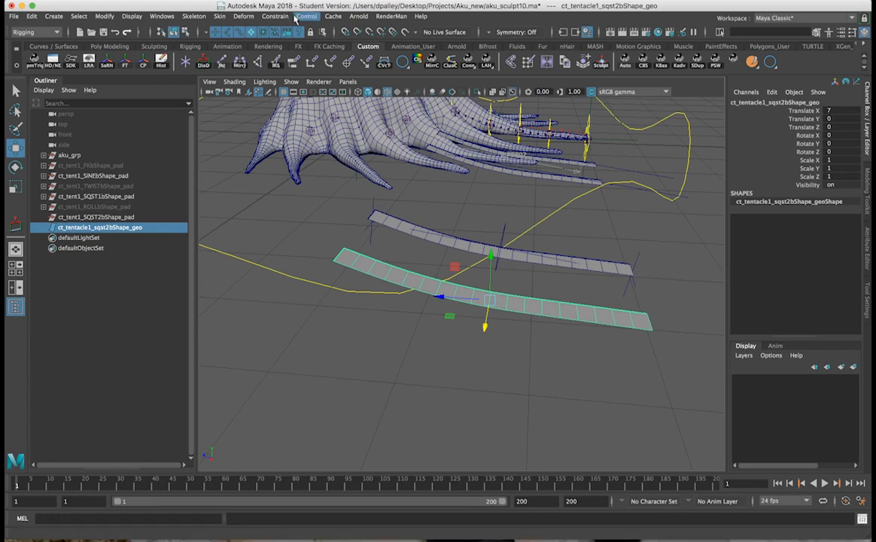
left_click(249, 18)
mouse_move(319, 158)
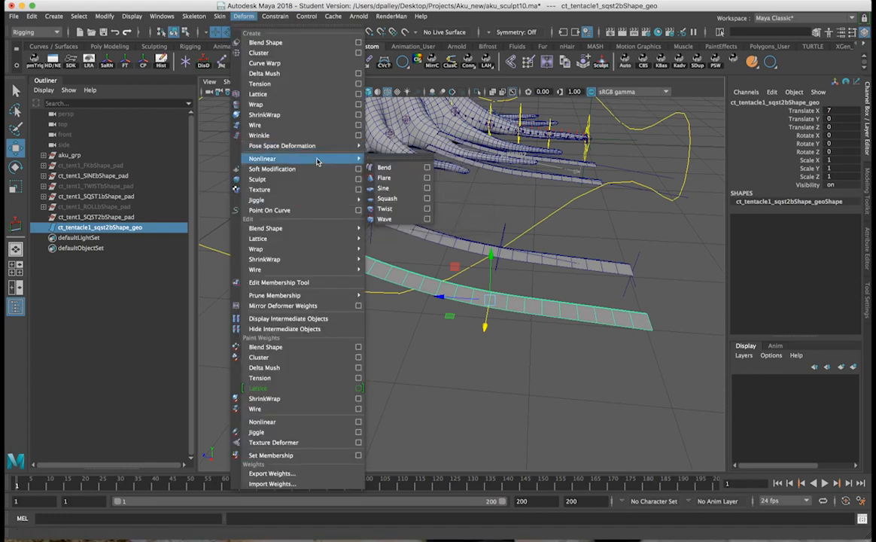
left_click(388, 198)
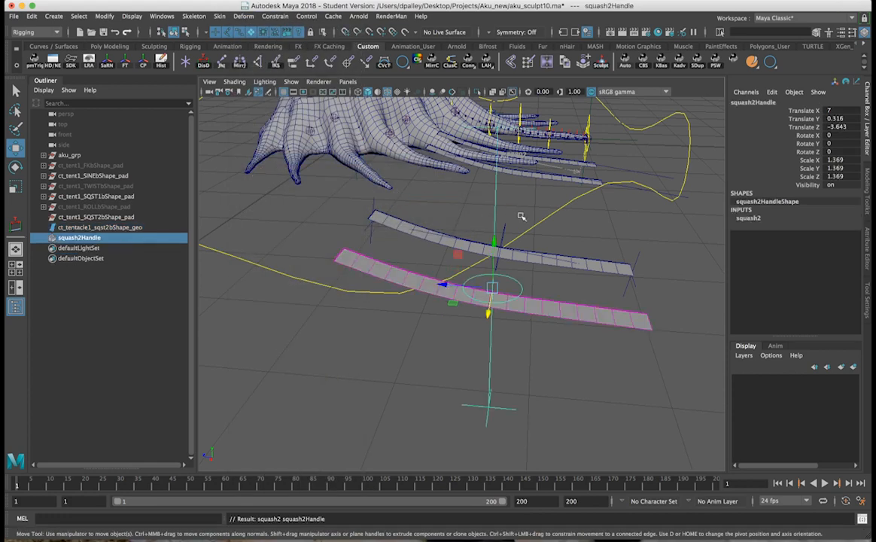
Step: Match squash2Handle's orientation to ct_tent1_allSquash_squashHandle with an orient constraint, and delete that constraint
left_click(494, 244)
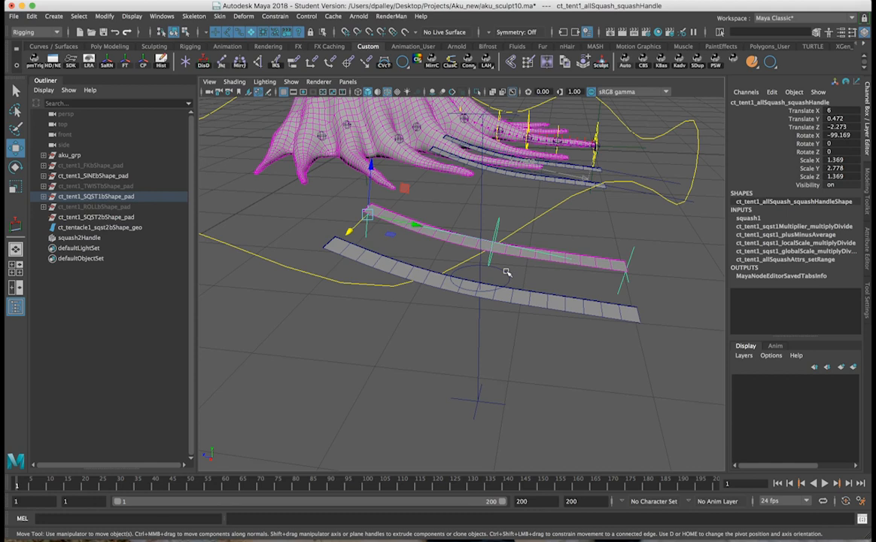
left_click(506, 272)
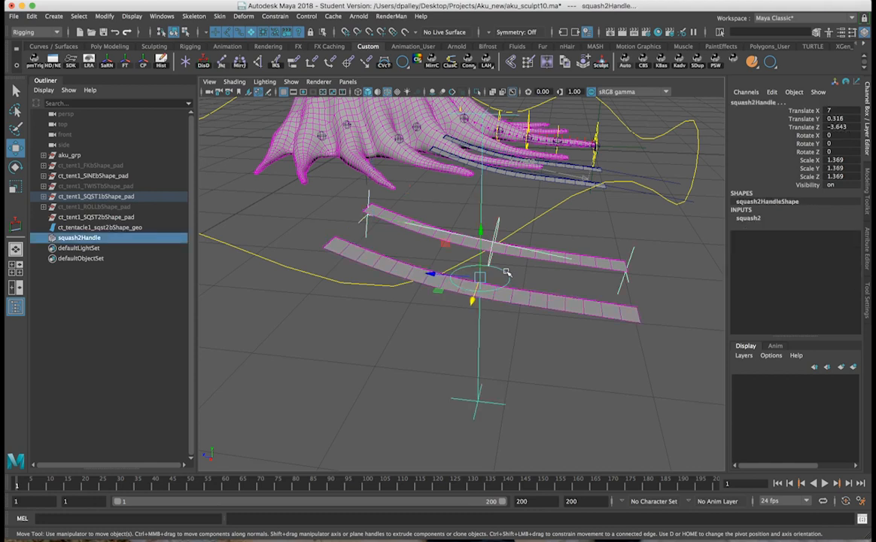
left_click(330, 64)
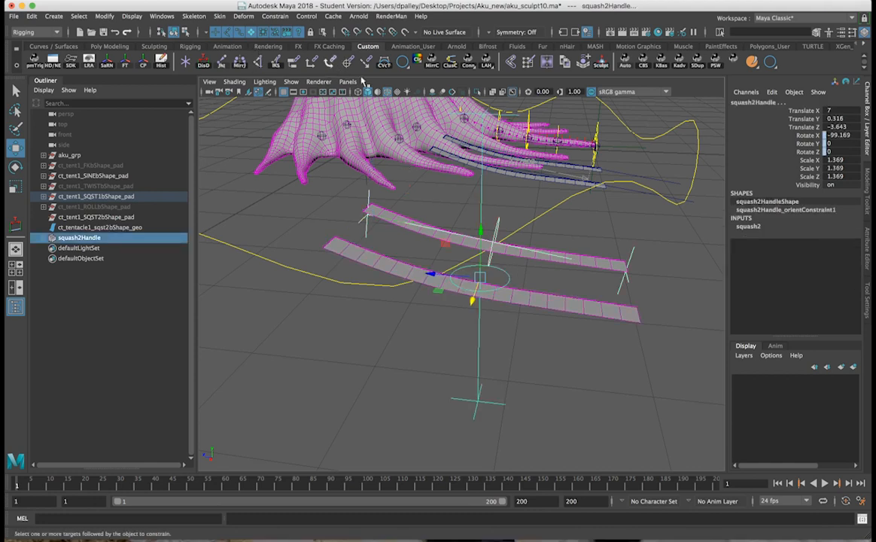
left_click(43, 238)
left_click(98, 250)
key("Delete")
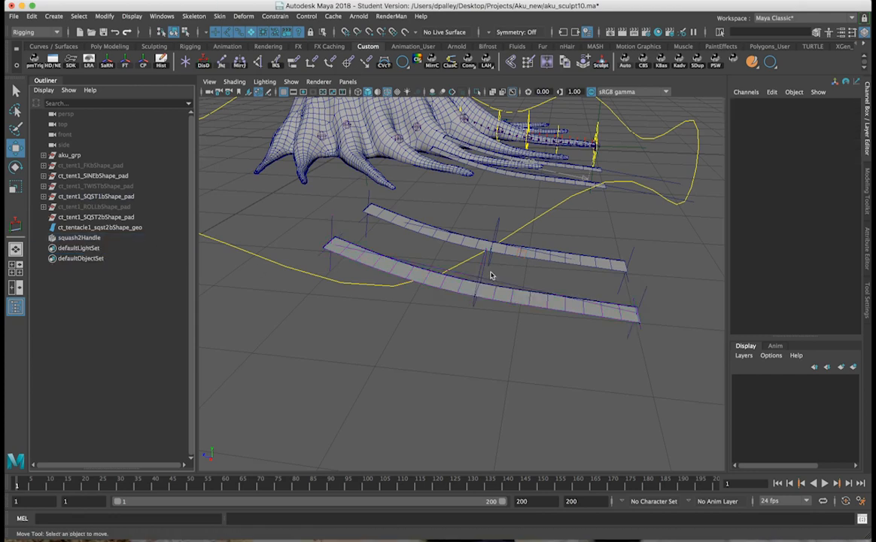
Step: Set the squash2 deformer's Factor to 0.2 and its Low Bound to 0
left_click(485, 273)
left_click_drag(485, 273, 677, 247, "alt")
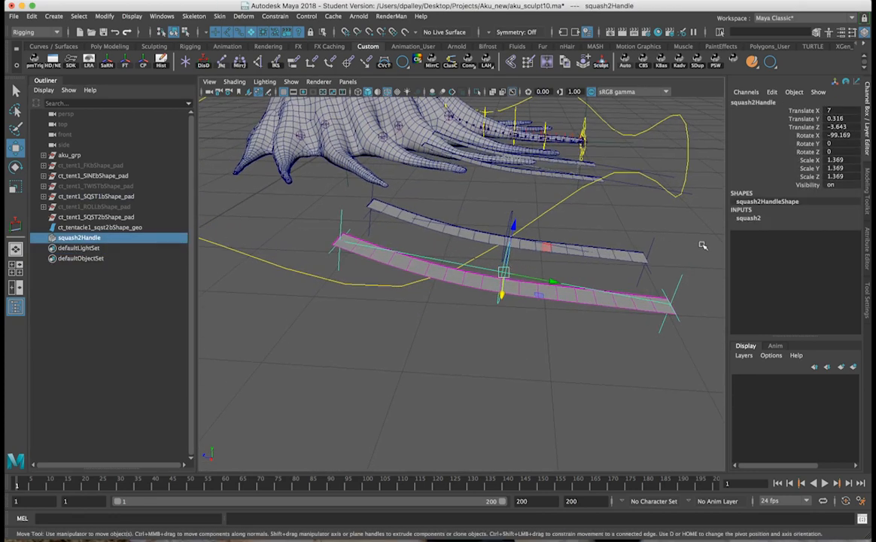
left_click(760, 218)
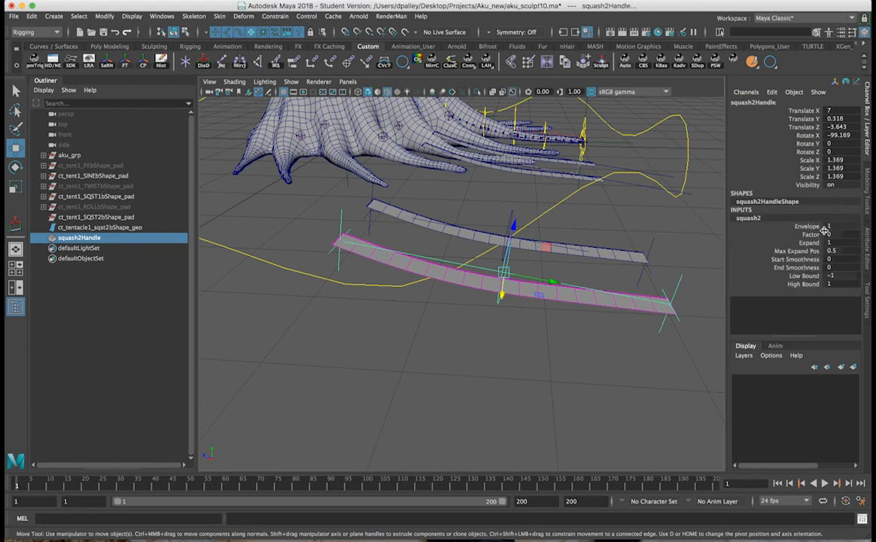
left_click(768, 234)
middle_click_drag(654, 236, 632, 235)
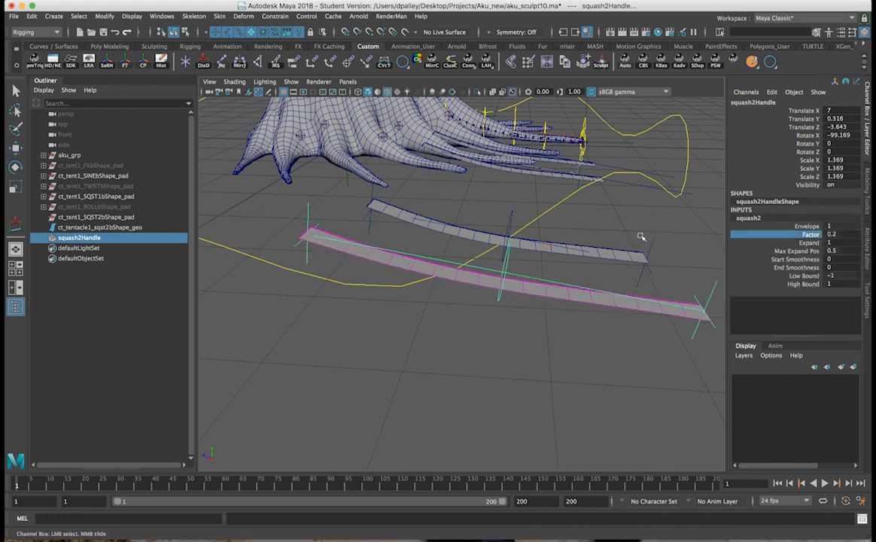
left_click(800, 277)
middle_click_drag(644, 277, 656, 277)
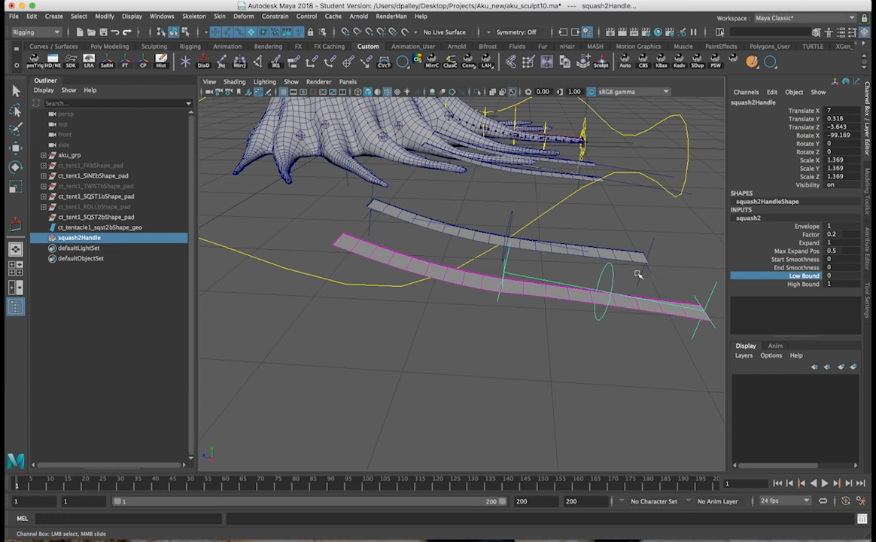
Step: Try varying the squash2 Factor to test the half-length stretch, and undo the changes
left_click_drag(622, 271, 735, 261, "alt")
left_click(810, 235)
middle_click_drag(583, 226, 647, 254)
right_click_drag(647, 255, 631, 252, "alt")
middle_click_drag(632, 251, 590, 251, "alt")
key("z")
right_click_drag(501, 273, 526, 277, "alt")
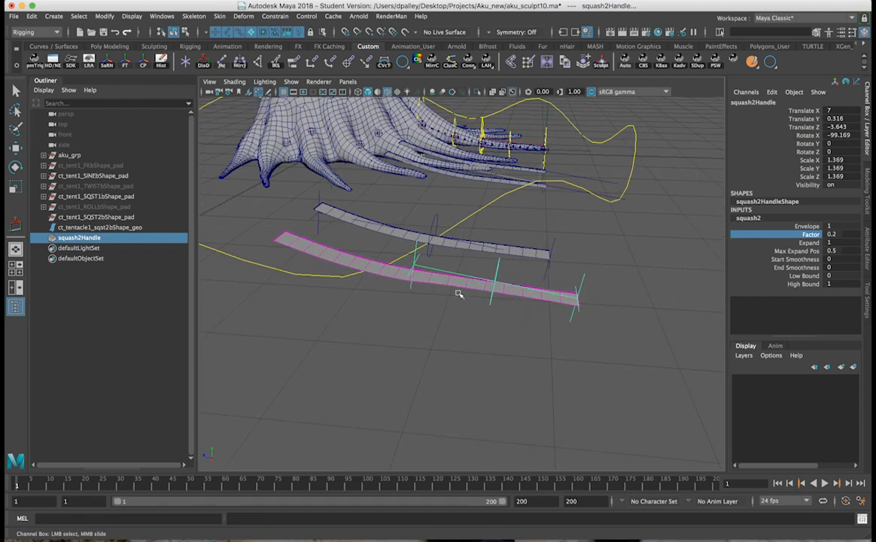
middle_click_drag(454, 261, 452, 264)
key("z")
right_click_drag(459, 263, 537, 259, "alt")
key("z")
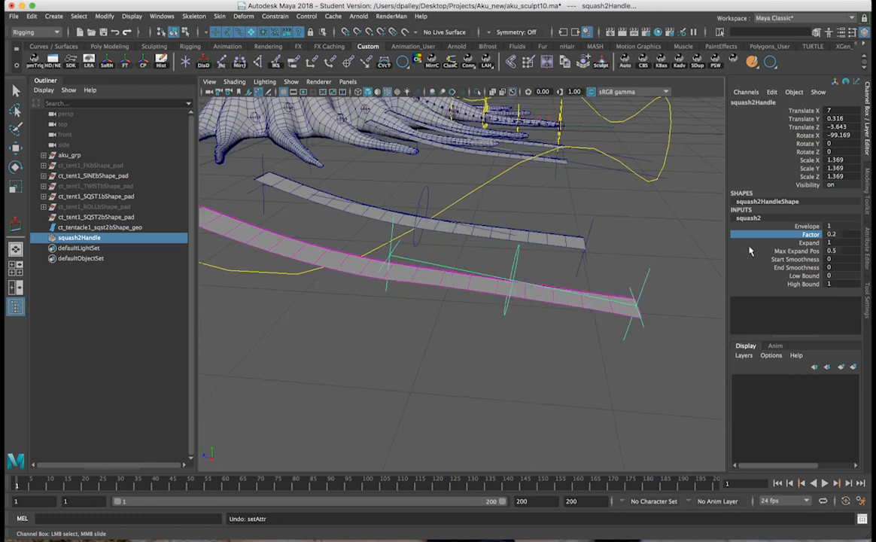
Step: Reset the squash2 deformer's Factor to 0
double_click(844, 236)
type("0")
key("Return")
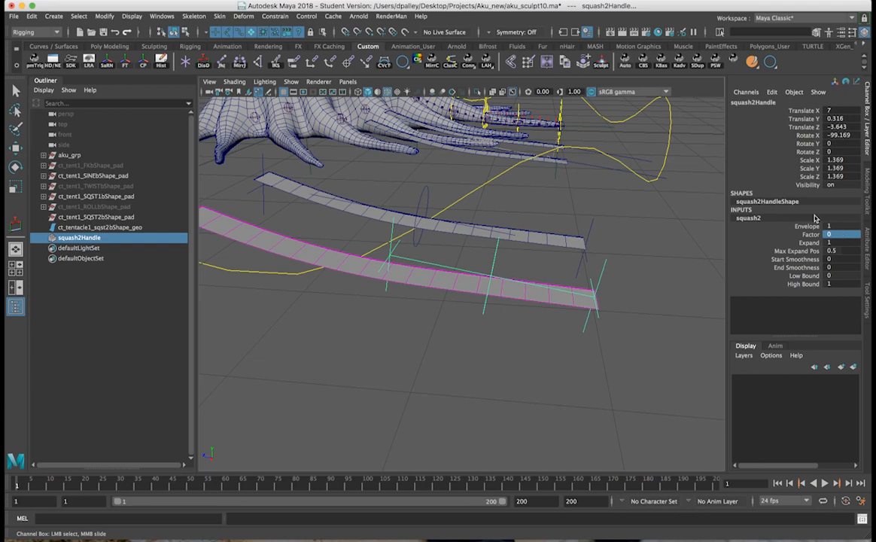
Step: Snap squash2Handle onto the middle of the second squash ribbon and set its Translate X to 7
left_click_drag(471, 313, 479, 263, "alt")
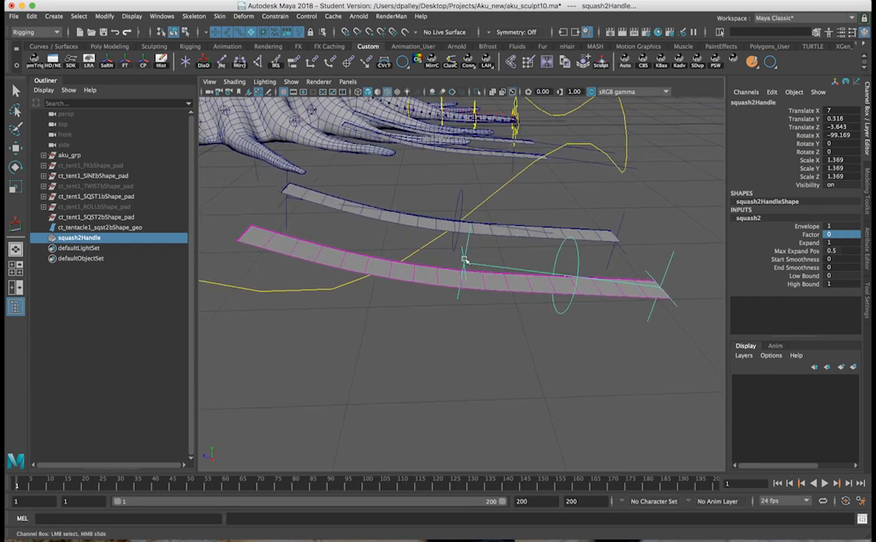
key("w")
left_click(467, 260)
left_click(465, 262)
mouse_move(467, 275)
left_mouse_down("alt")
mouse_move(483, 275)
mouse_move(448, 274)
mouse_move(461, 275)
left_mouse_up("alt")
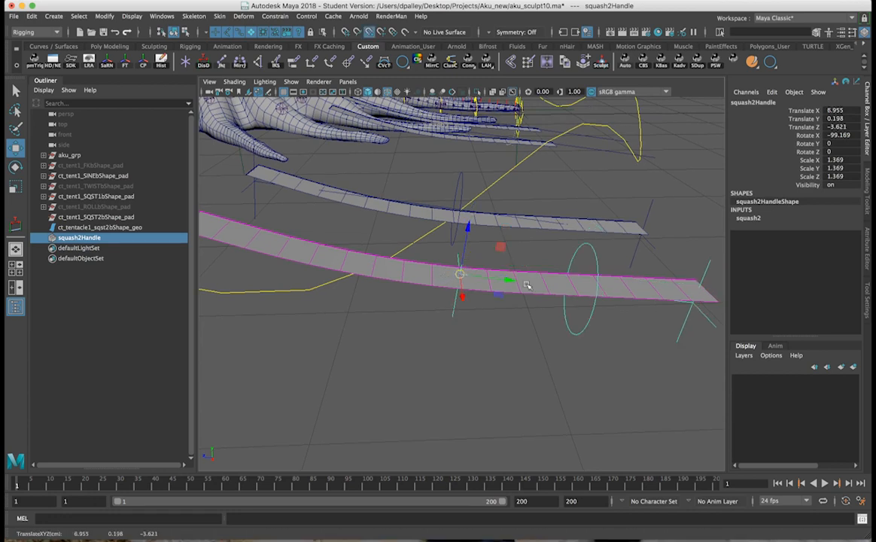
double_click(838, 110)
key("Return")
Step: Rotate squash2Handle to a Rotate X of about -94.473 to line it up with the outer half of the second ribbon
left_click_drag(674, 248, 599, 235, "alt")
key("e")
left_click_drag(470, 173, 534, 187)
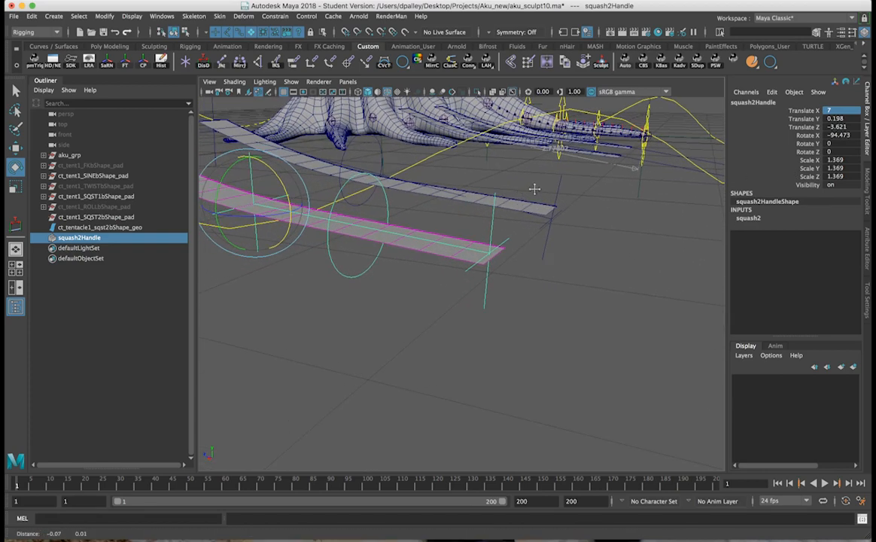
left_click(806, 136)
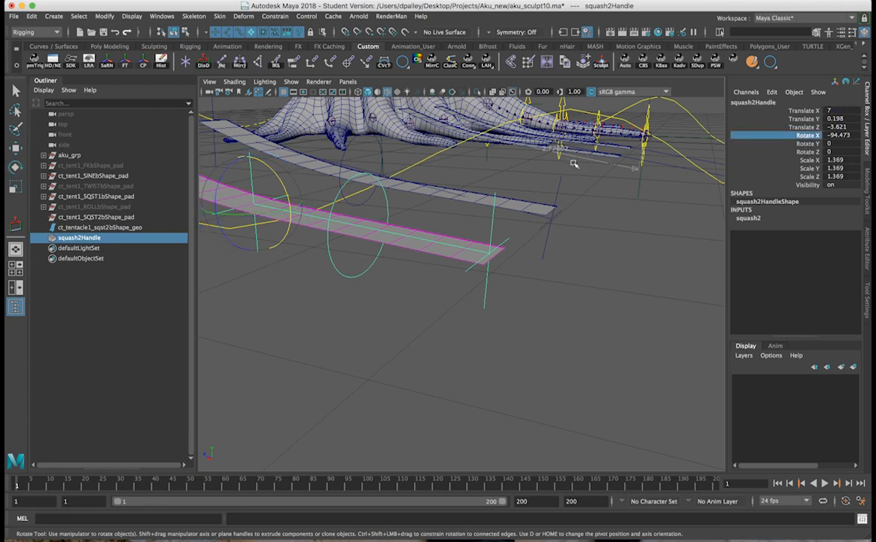
middle_click_drag(568, 164, 565, 167)
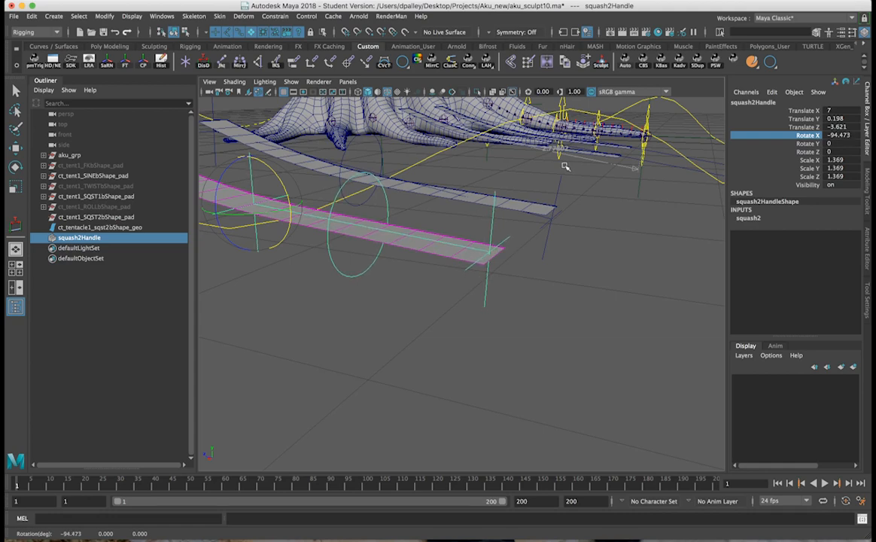
Step: Add another nonlinear Squash deformer to ct_tentacle1_sqst2bShape_geo
left_click_drag(504, 257, 419, 255, "alt")
key("w")
left_click(410, 260)
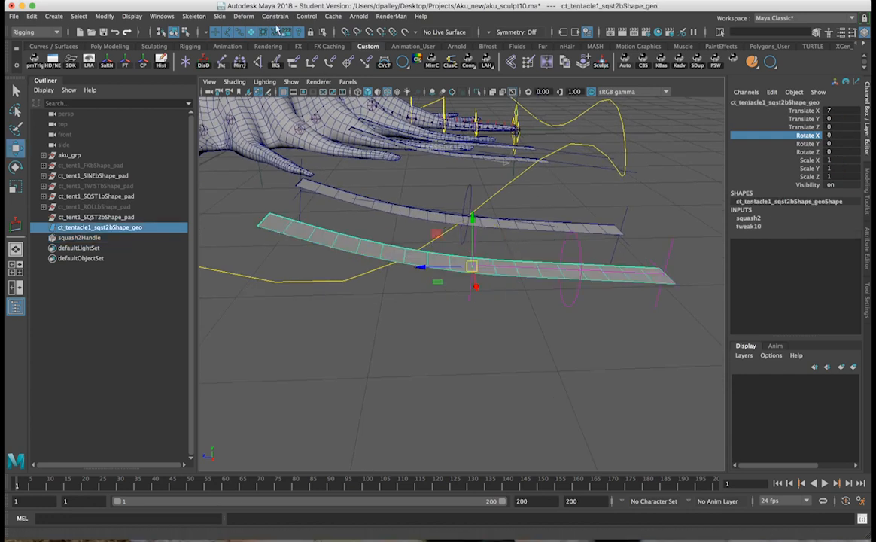
left_click(245, 17)
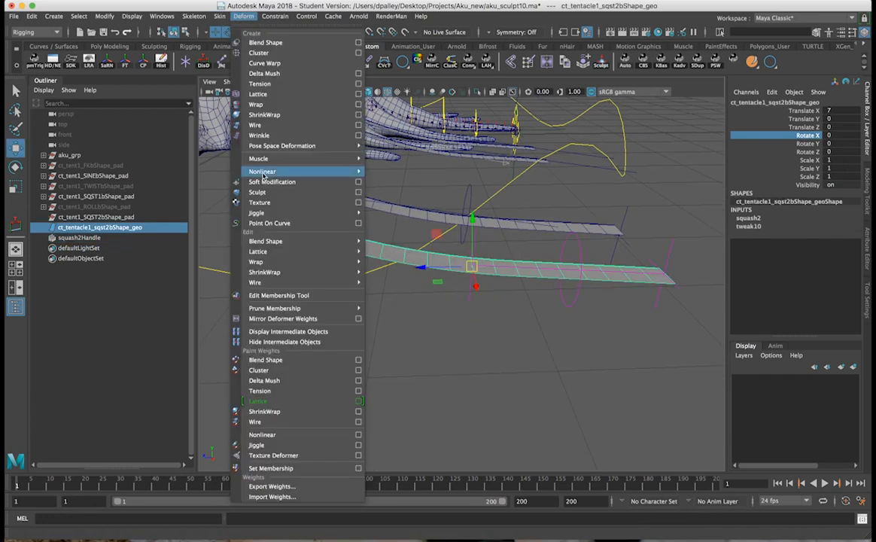
mouse_move(316, 172)
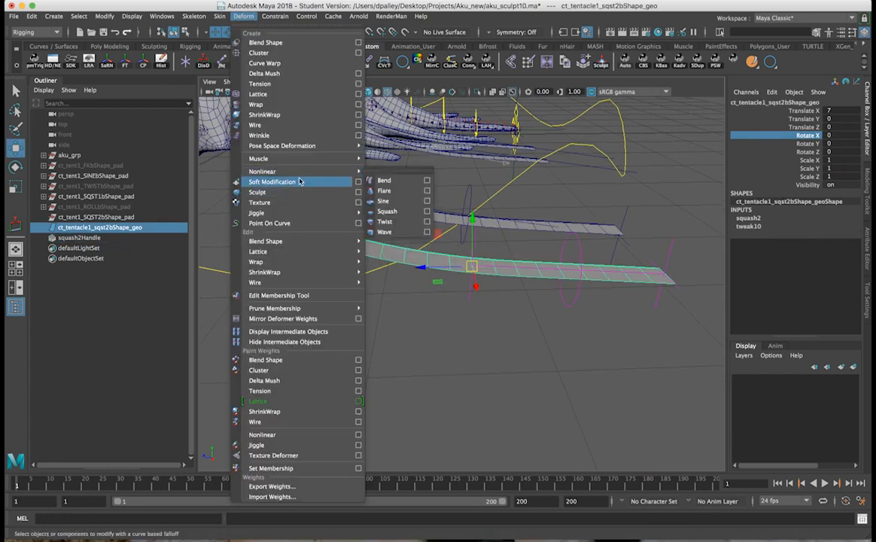
left_click(417, 216)
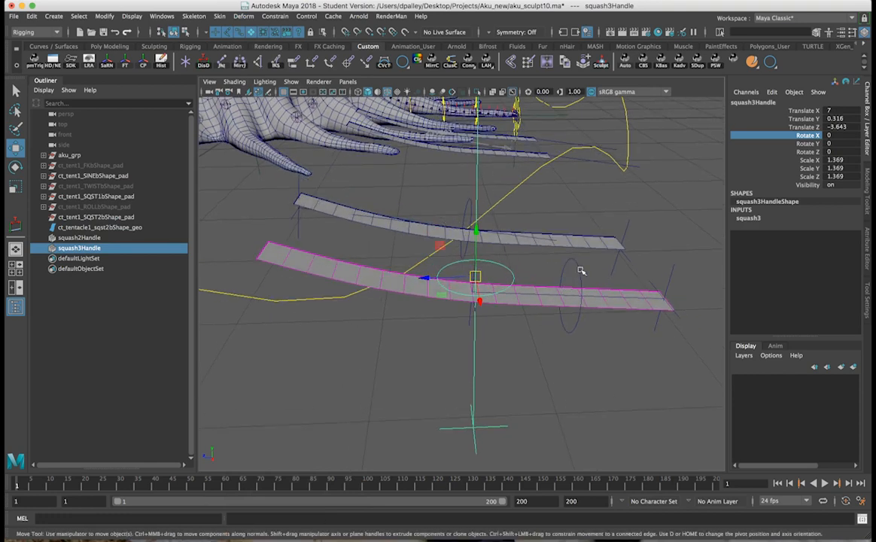
Step: Match squash3Handle's orientation to ct_tent1_allSquash_squashHandle with a temporary orient constraint, and delete that constraint
left_click(464, 228)
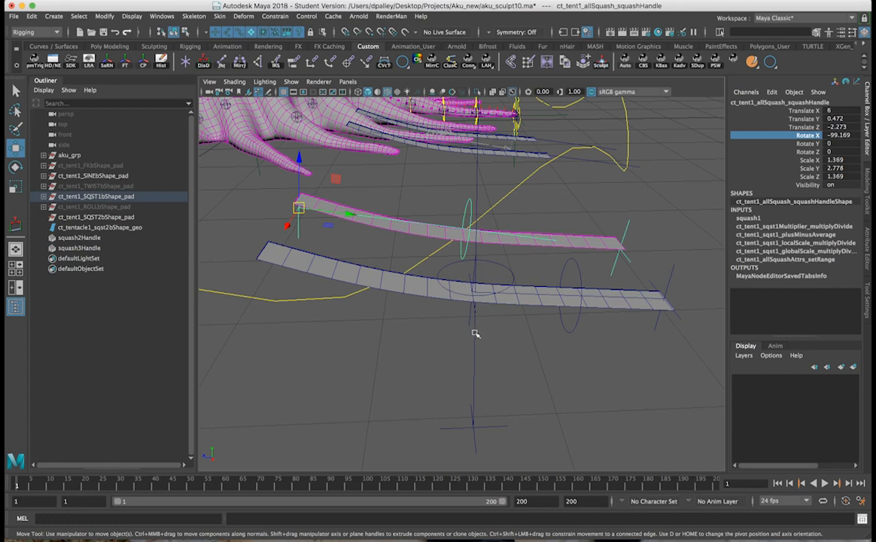
left_click(475, 334, "shift")
left_click(300, 61)
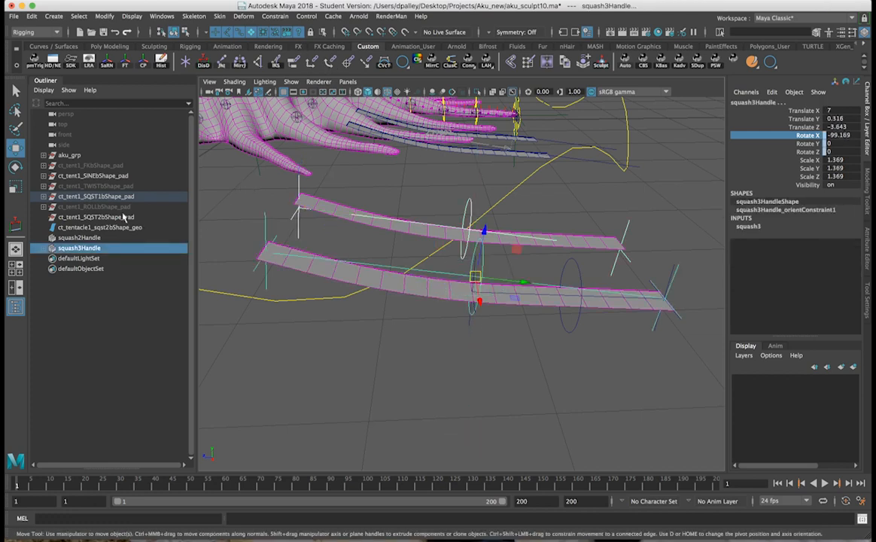
left_click(46, 249)
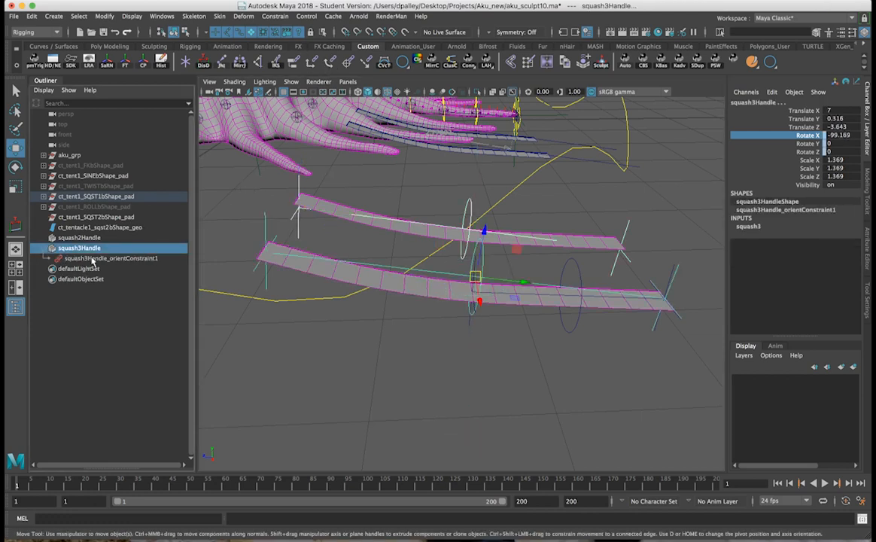
left_click(90, 258)
key("Delete")
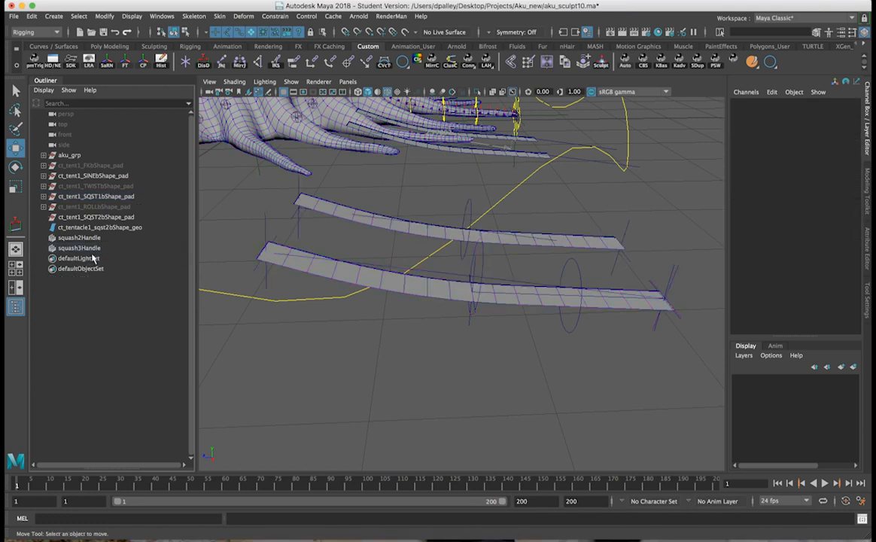
Step: Raise the squash3 deformer's Factor to test it and set its High Bound to 0
left_click(264, 234)
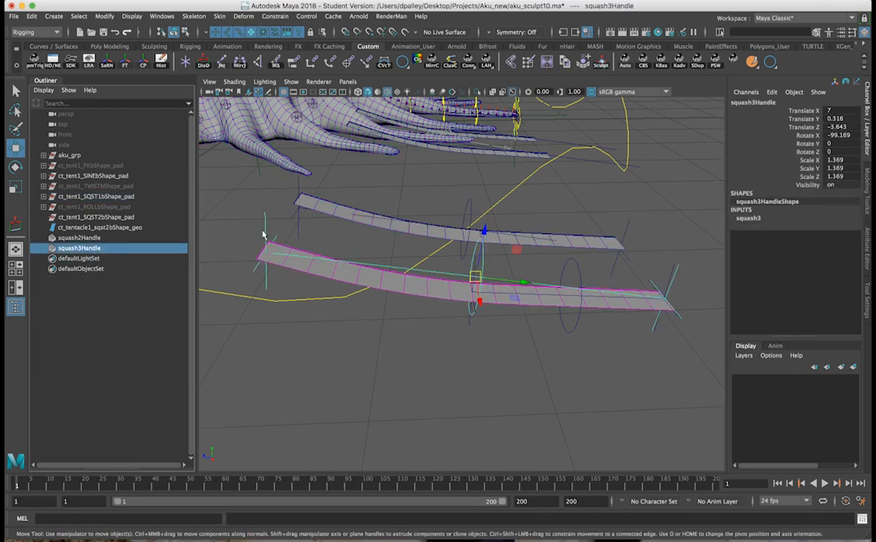
left_click(765, 219)
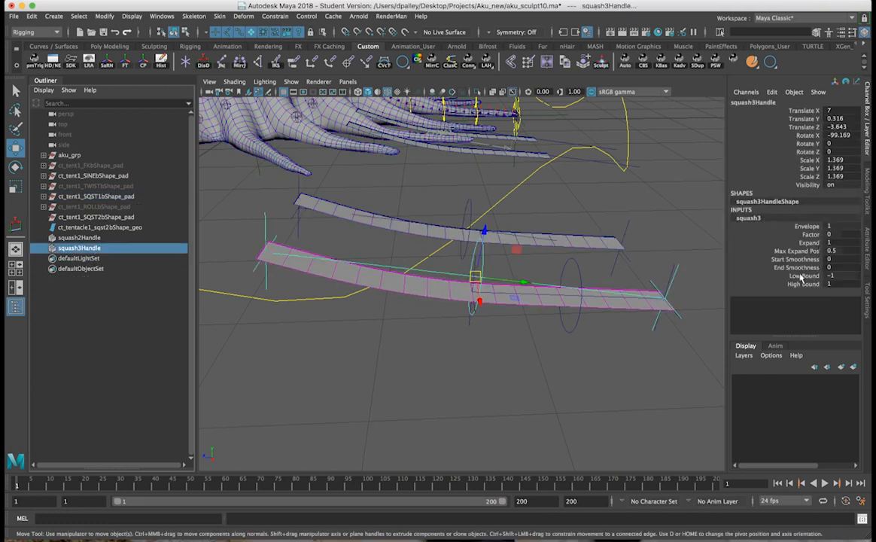
left_click(811, 234)
middle_click_drag(577, 245, 657, 273)
left_click(805, 284)
left_click_drag(663, 273, 636, 280, "alt")
key("w")
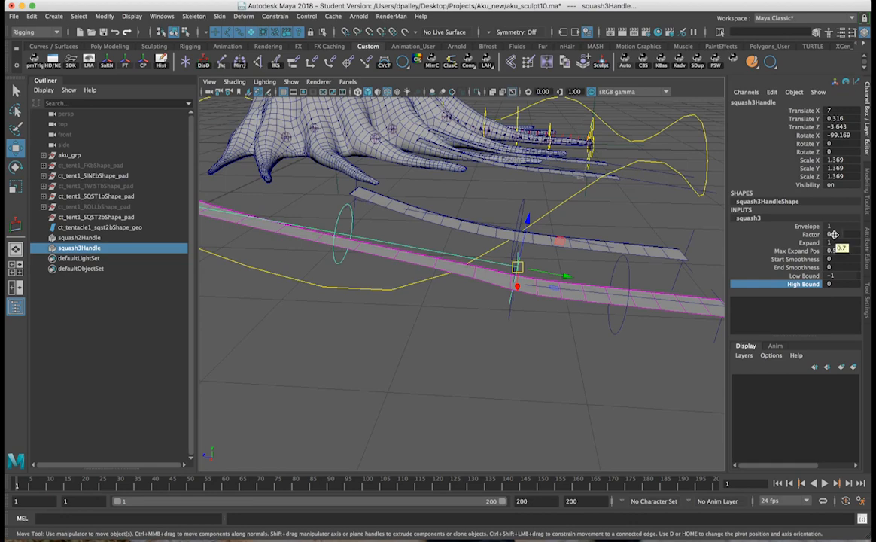
Step: Reset the squash3 deformer's Factor to 0
left_click(834, 234)
type("0")
key("Return")
Step: Snap squash3Handle onto the middle of the second squash ribbon and set its Translate X to 7
left_click_drag(652, 284, 609, 309, "alt")
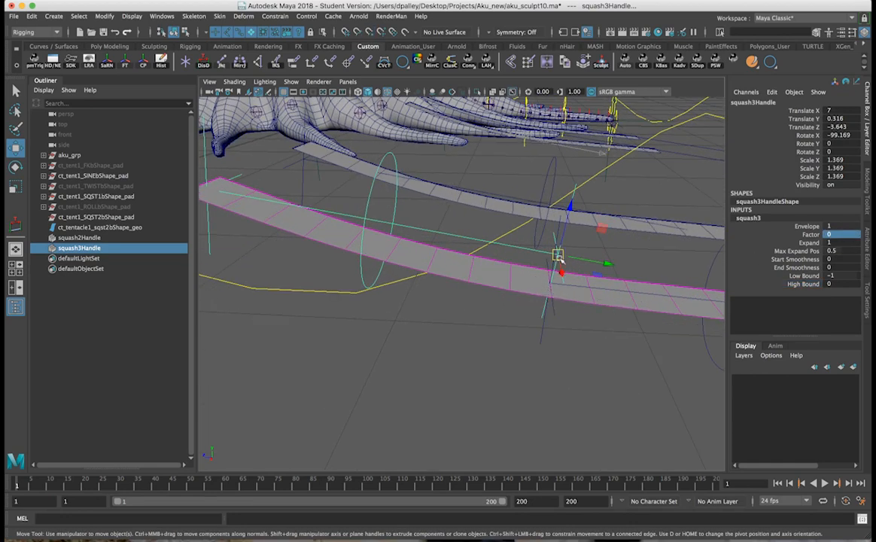
left_click_drag(559, 258, 551, 281)
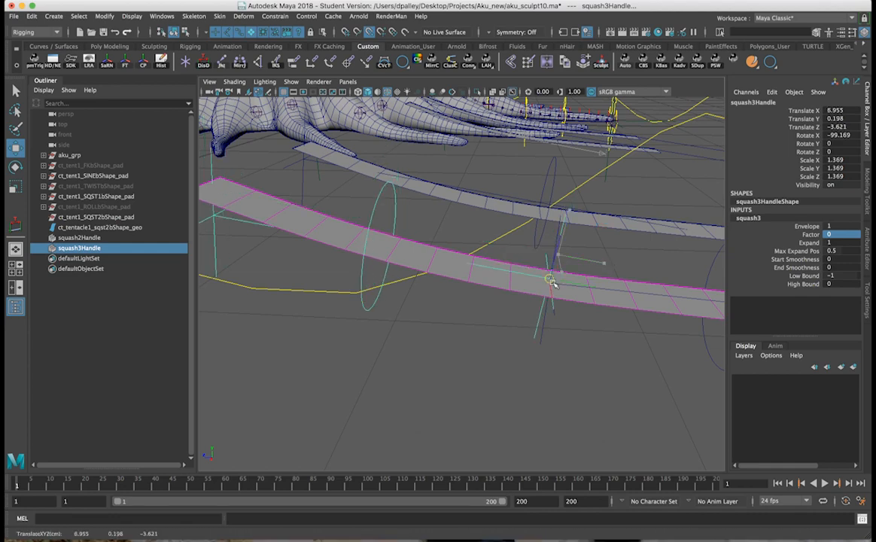
left_click(836, 109)
type("7")
key("Return")
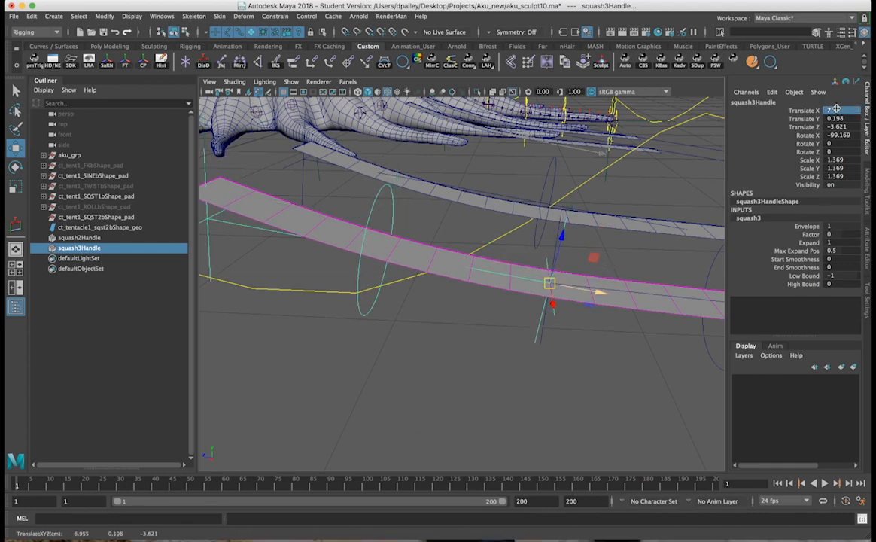
Step: Align squash3Handle with the ribbon's inner half, using a Rotate X of about -104.804, Translate Y 0.178 and Translate Z -3.616
left_click_drag(701, 184, 536, 234, "alt")
key("e")
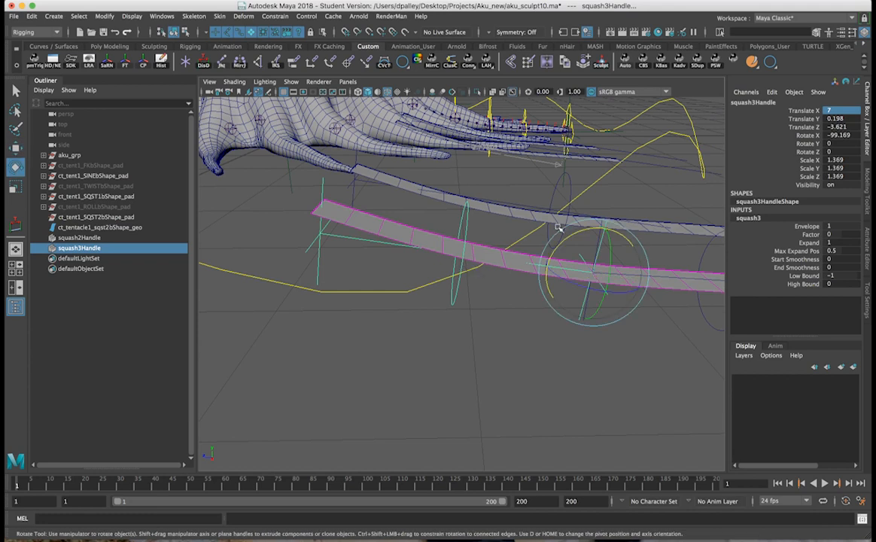
left_click(806, 135)
middle_click_drag(509, 196, 460, 205)
left_click_drag(460, 206, 427, 145, "alt")
key("w")
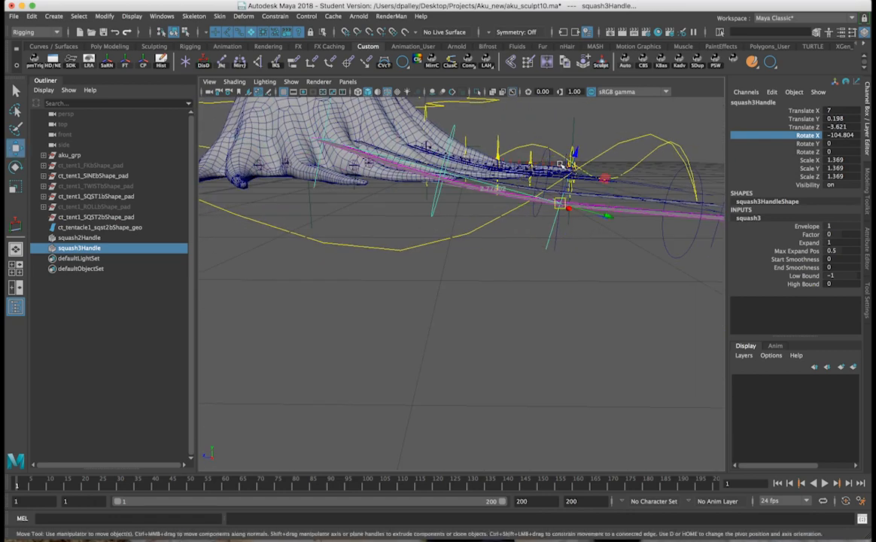
middle_click_drag(572, 170, 571, 172)
left_click_drag(572, 172, 510, 178, "alt")
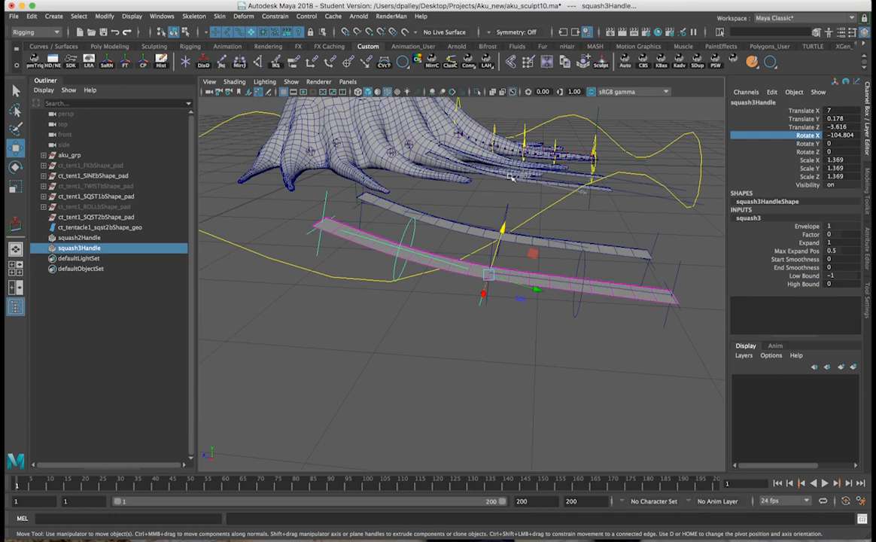
Step: Examine both squash handles on the second ribbon and the connections of the bend distance dimension and the first ribbon's squash handle
left_click_drag(511, 199, 521, 189, "alt")
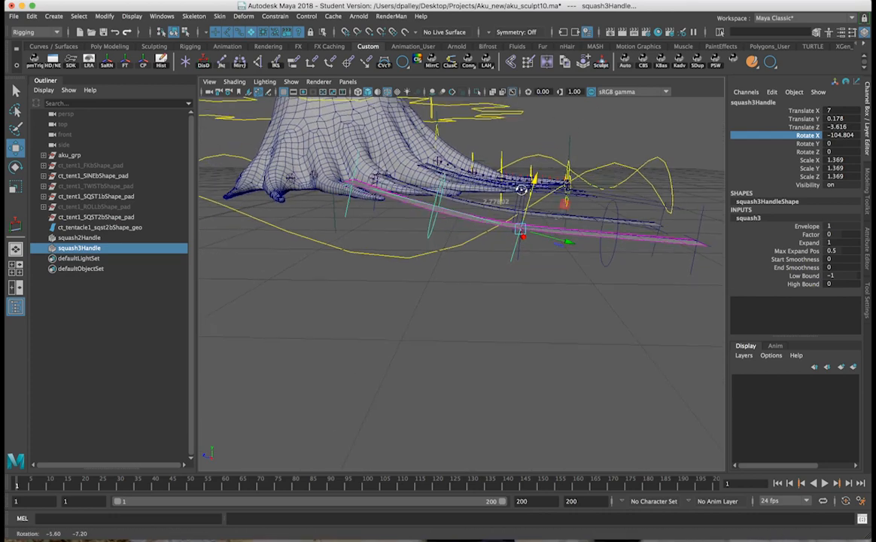
scroll(521, 192, "up", 4)
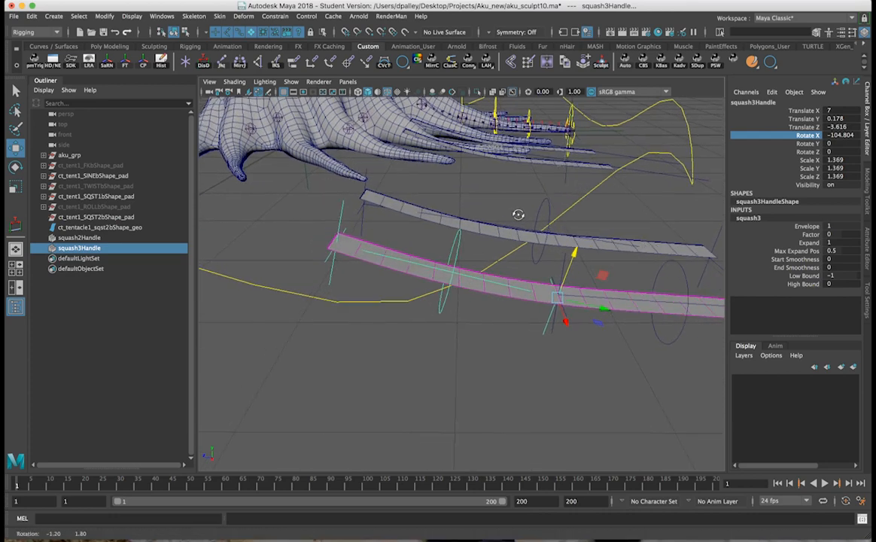
middle_click_drag(513, 215, 370, 187, "alt")
left_click_drag(601, 274, 631, 267, "alt")
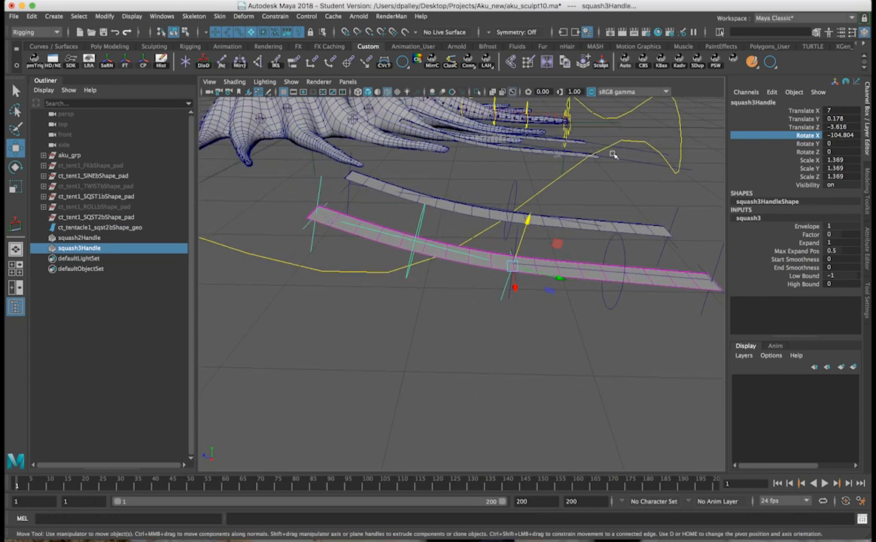
middle_click_drag(569, 161, 573, 167, "alt")
middle_click_drag(491, 164, 498, 225, "alt")
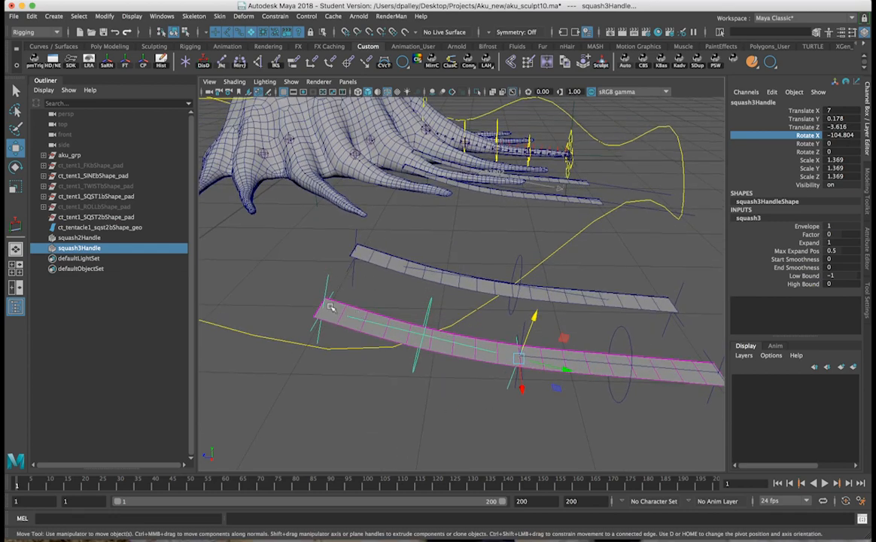
left_click_drag(390, 143, 271, 250, "alt")
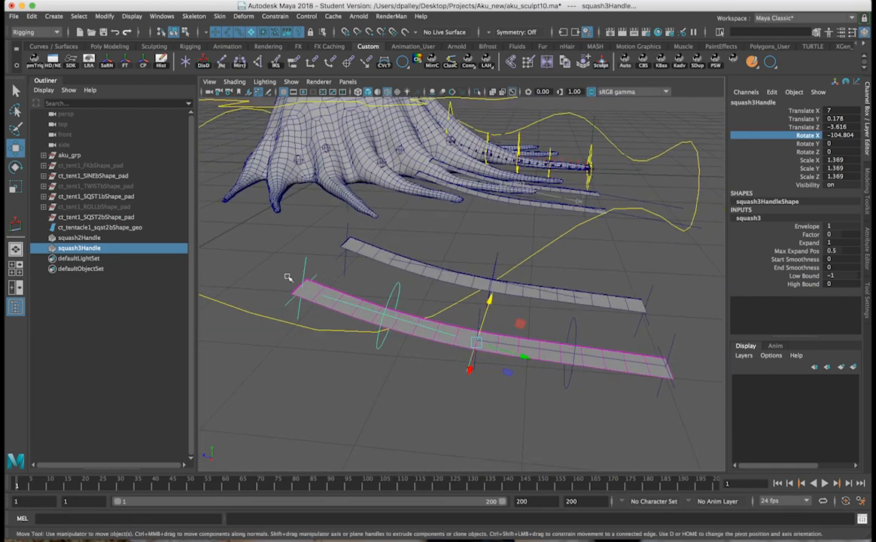
left_click_drag(370, 265, 430, 207, "alt")
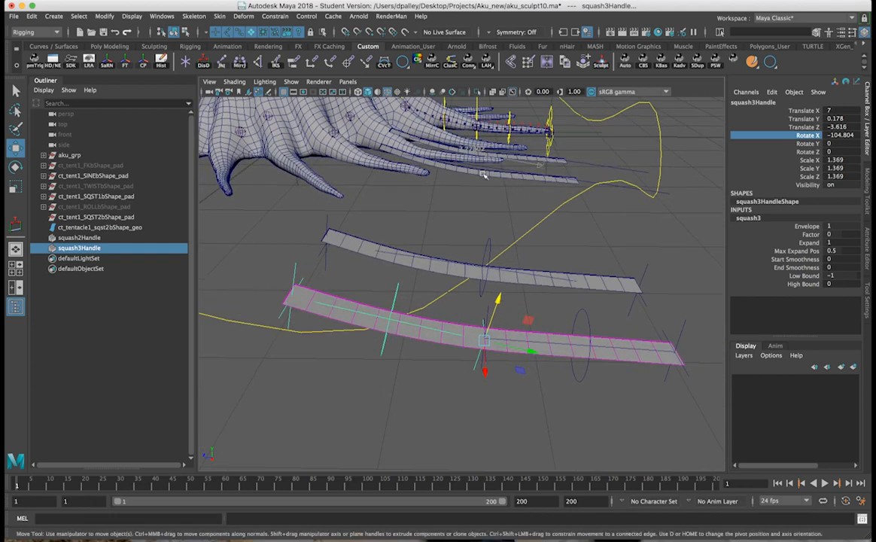
left_click_drag(539, 248, 514, 251, "alt")
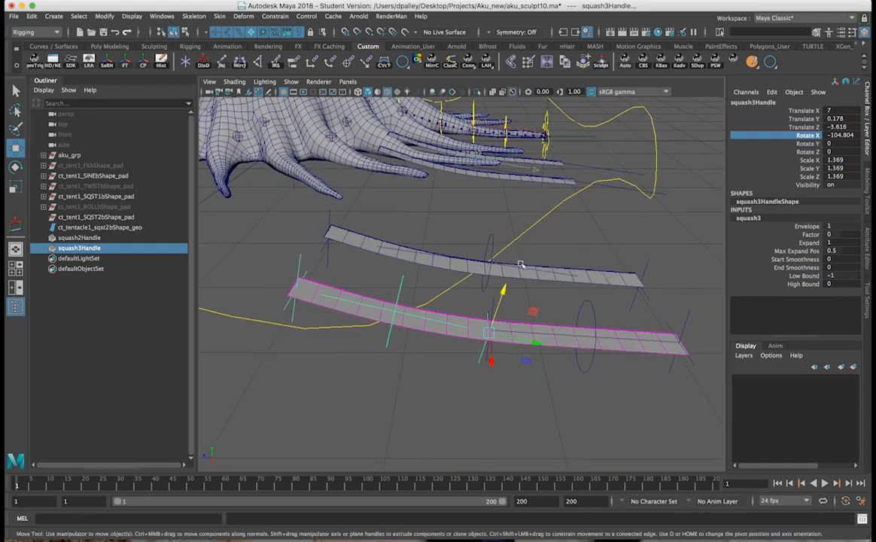
left_click_drag(461, 265, 474, 166, "alt")
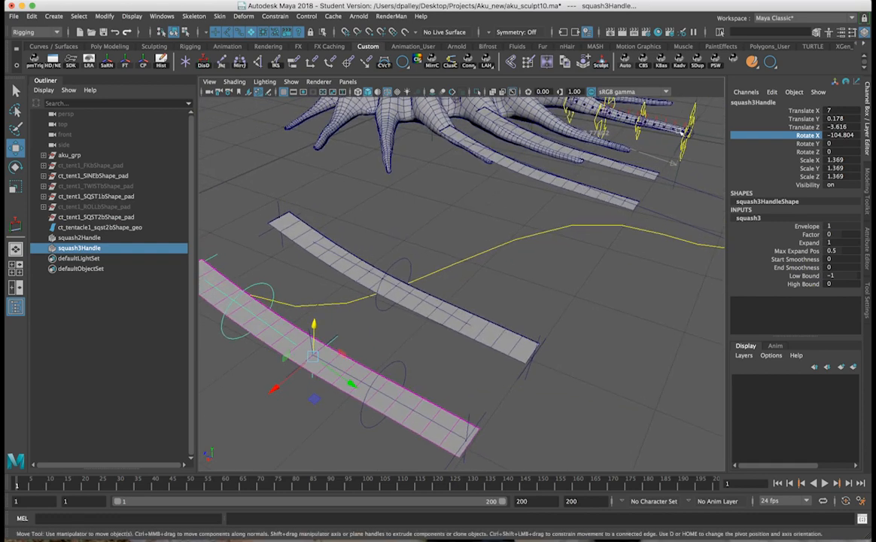
left_click(657, 157)
left_click_drag(660, 157, 644, 153, "alt")
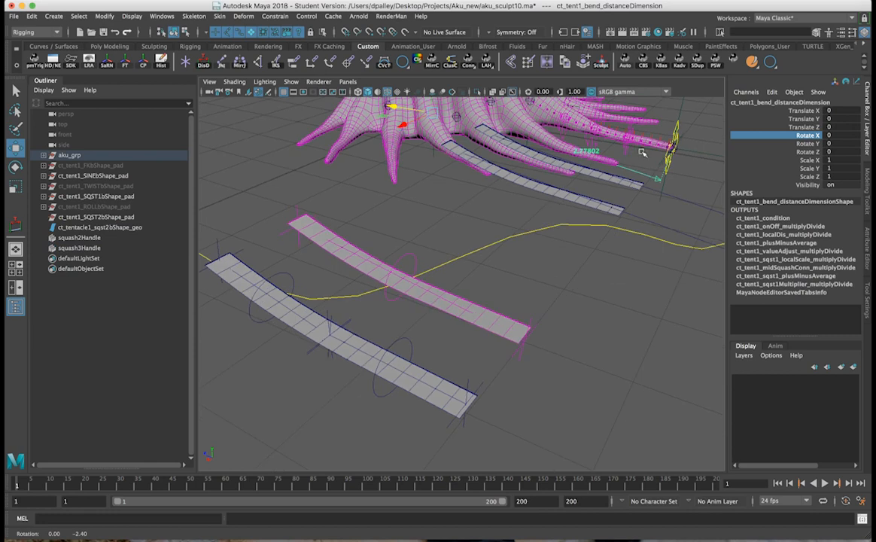
left_click(405, 257)
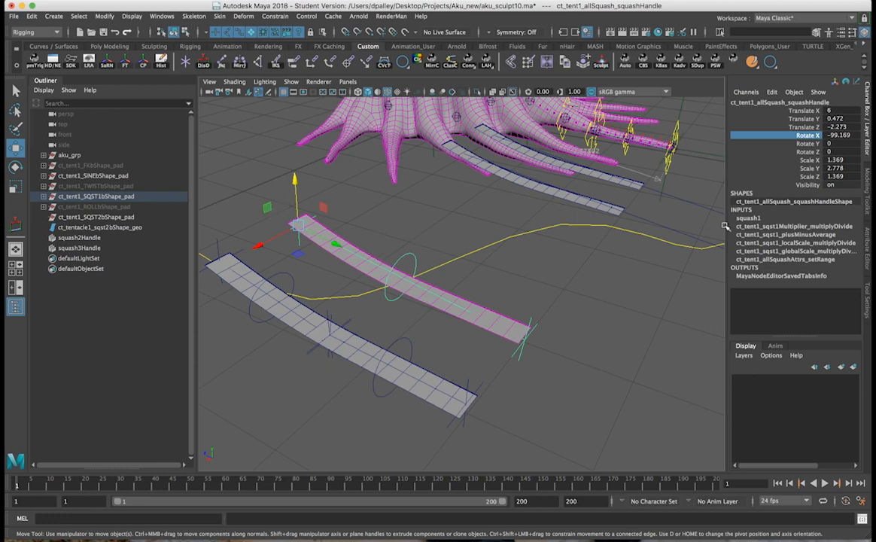
left_click(628, 315)
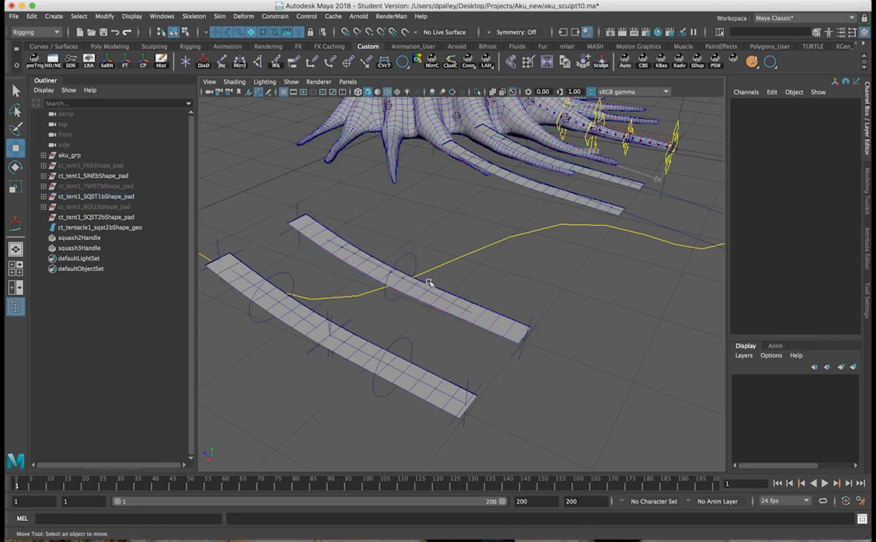
Step: Hide polygons in the viewport and frame the tentacle's control ribbon with its joints and controls
left_click_drag(583, 349, 421, 245, "alt")
middle_click_drag(421, 245, 513, 311, "alt")
right_click_drag(513, 311, 566, 317, "alt")
left_click_drag(566, 317, 579, 319, "alt")
middle_click_drag(579, 319, 542, 329, "alt")
left_click(292, 82)
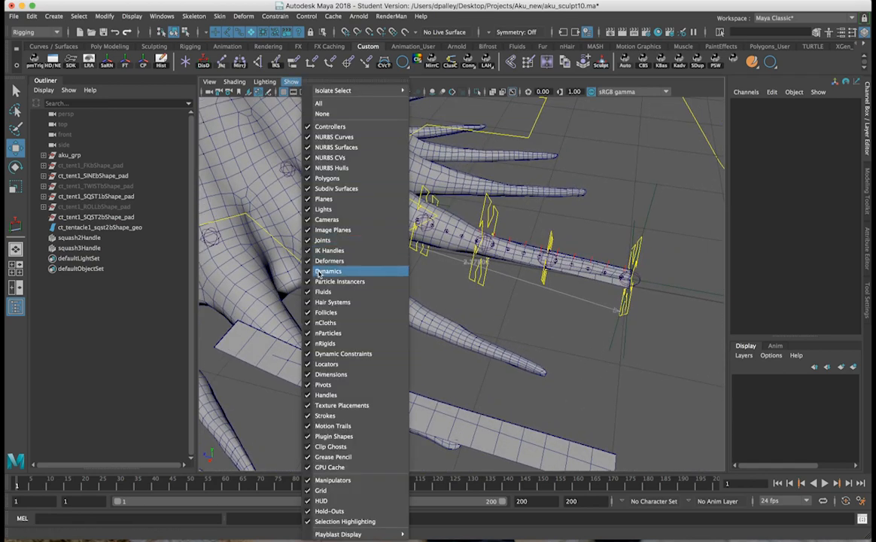
left_click(325, 183)
left_click_drag(489, 290, 325, 197, "alt")
left_click_drag(387, 272, 428, 306, "alt")
middle_click_drag(489, 335, 485, 313, "alt")
right_click_drag(485, 314, 458, 314, "alt")
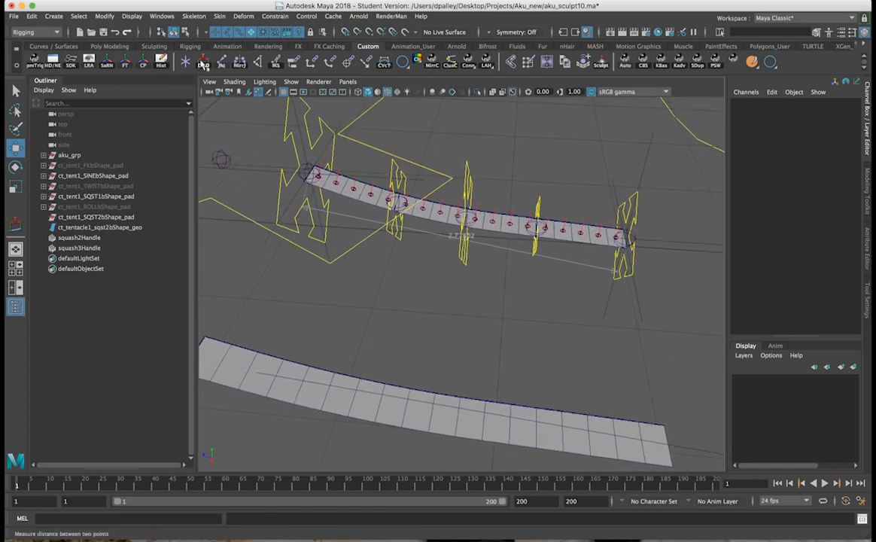
Step: Create a distance dimension between two grid points about 1 unit apart, beside the tentacle's control ribbon
left_click(54, 15)
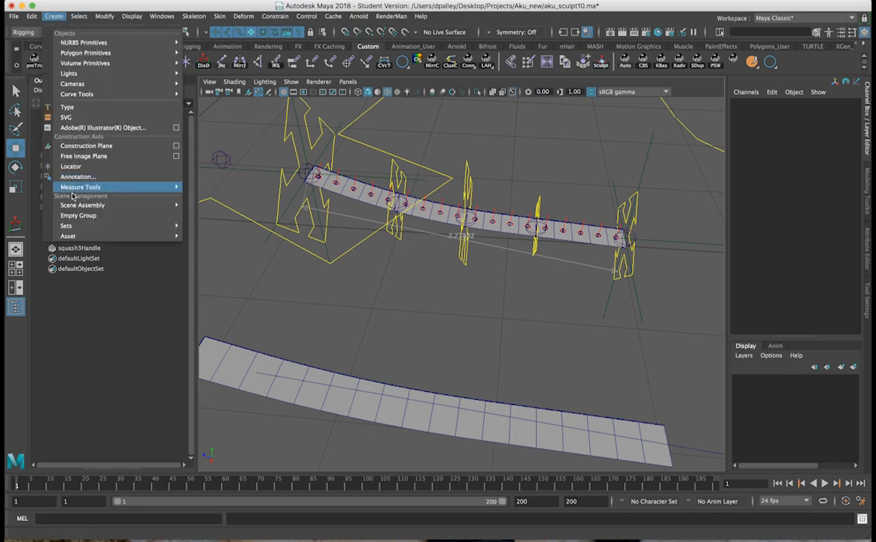
mouse_move(101, 95)
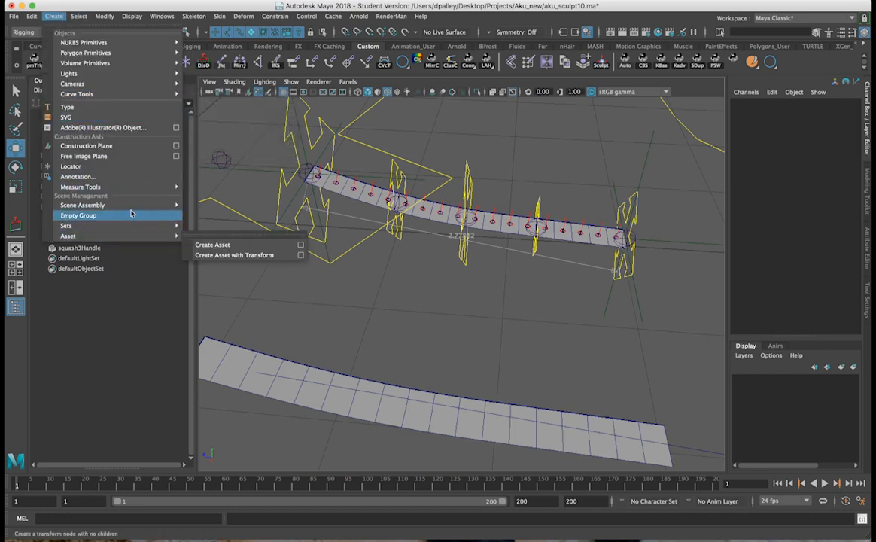
mouse_move(178, 190)
left_click(213, 196)
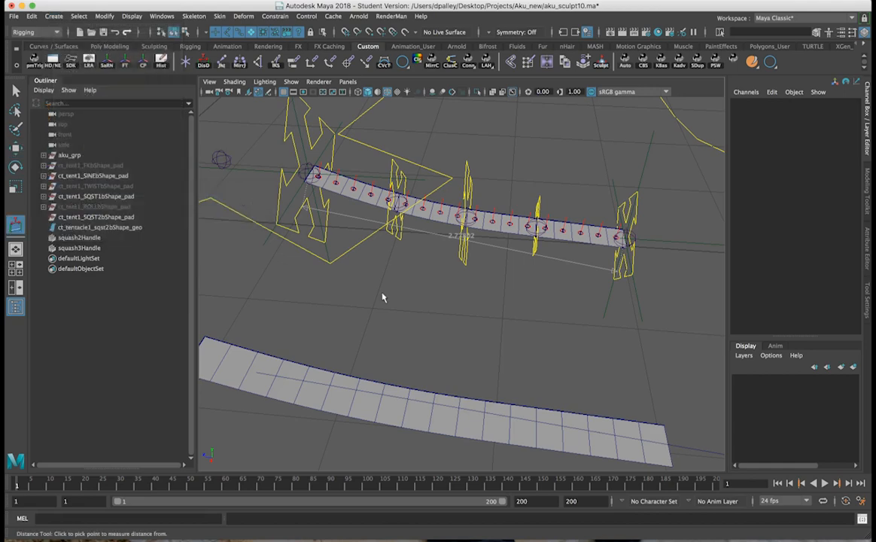
left_click_drag(381, 297, 356, 294, "alt")
middle_click_drag(381, 307, 320, 301, "alt")
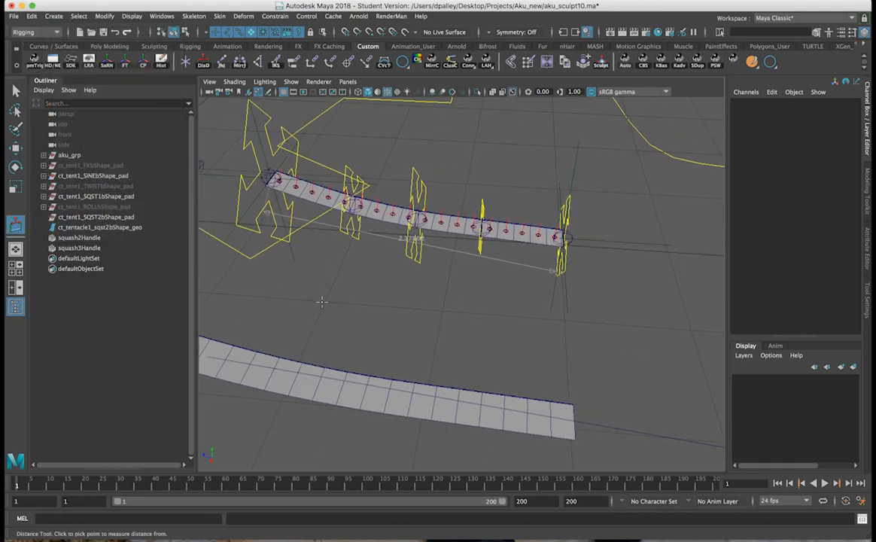
left_click(322, 302)
left_click(454, 314)
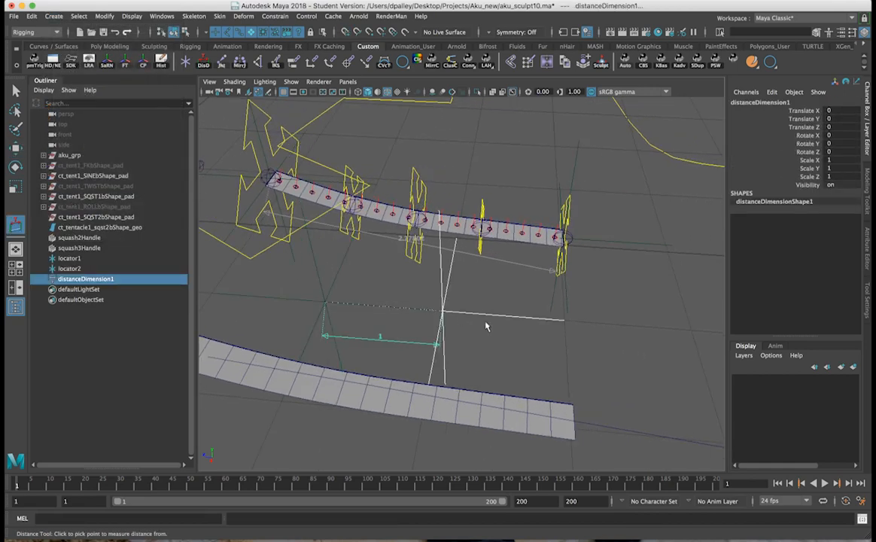
Step: Create a second distance dimension between two grid points about 1 unit apart, in the empty area beyond the ribbons
right_click_drag(487, 325, 475, 319, "alt")
middle_click_drag(476, 319, 397, 309, "alt")
right_click_drag(397, 310, 351, 306, "alt")
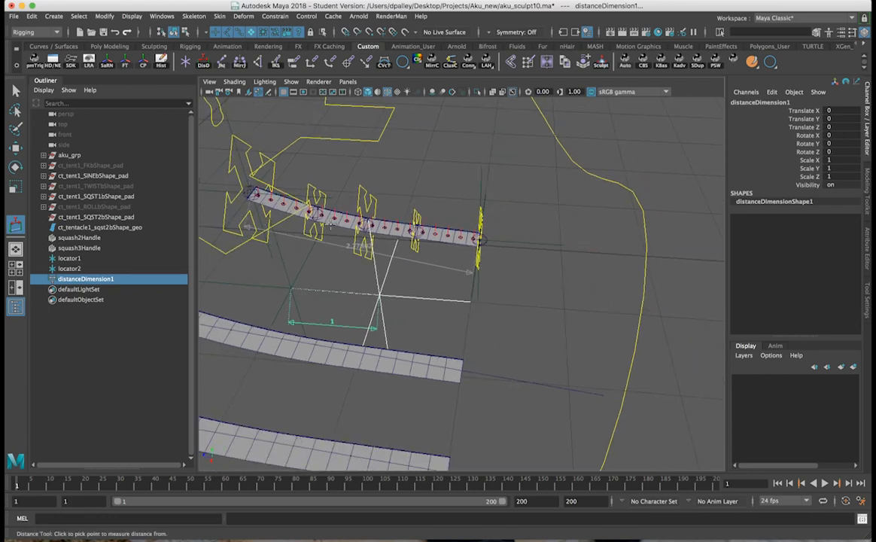
left_click_drag(328, 241, 361, 232, "alt")
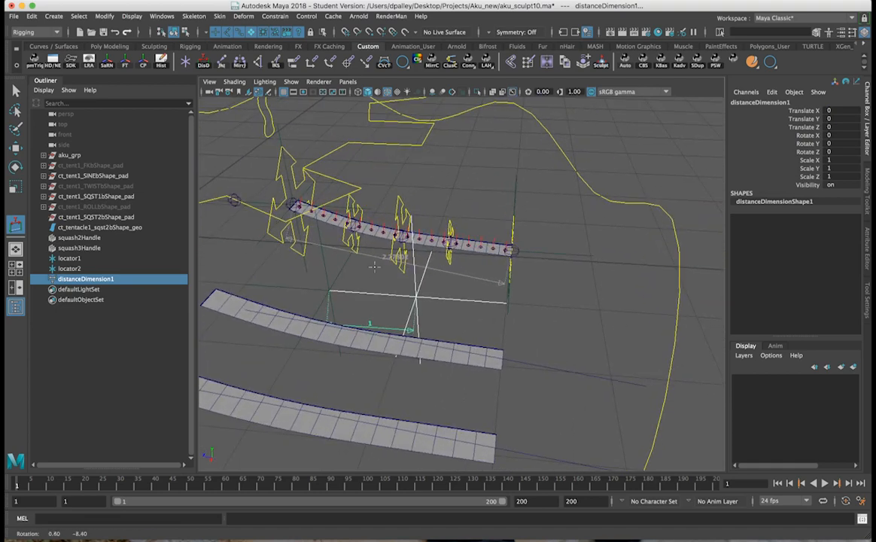
left_click_drag(511, 299, 439, 288, "alt")
left_click(439, 288)
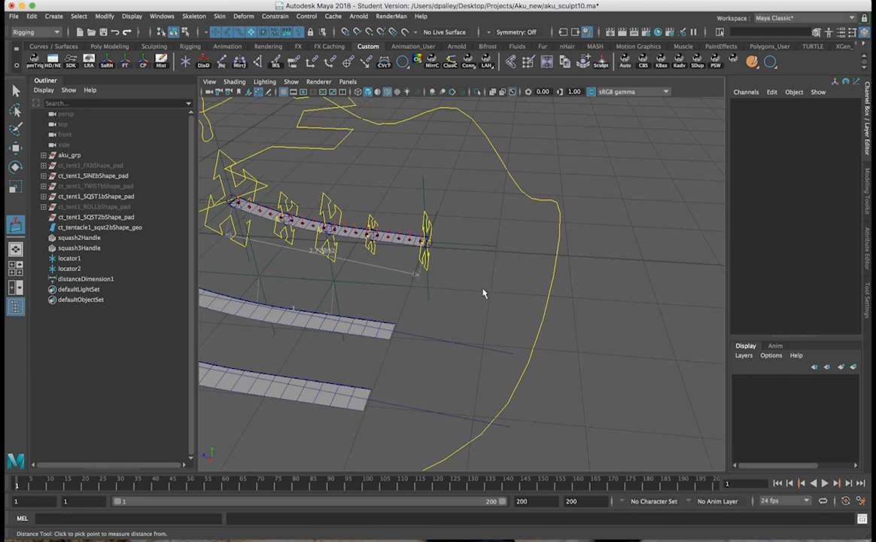
left_click_drag(550, 327, 539, 318, "alt")
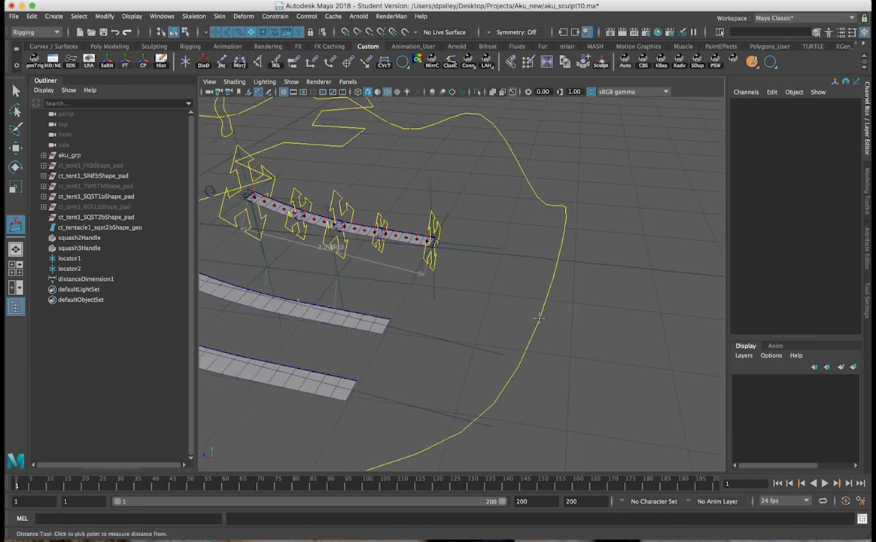
left_click(573, 350)
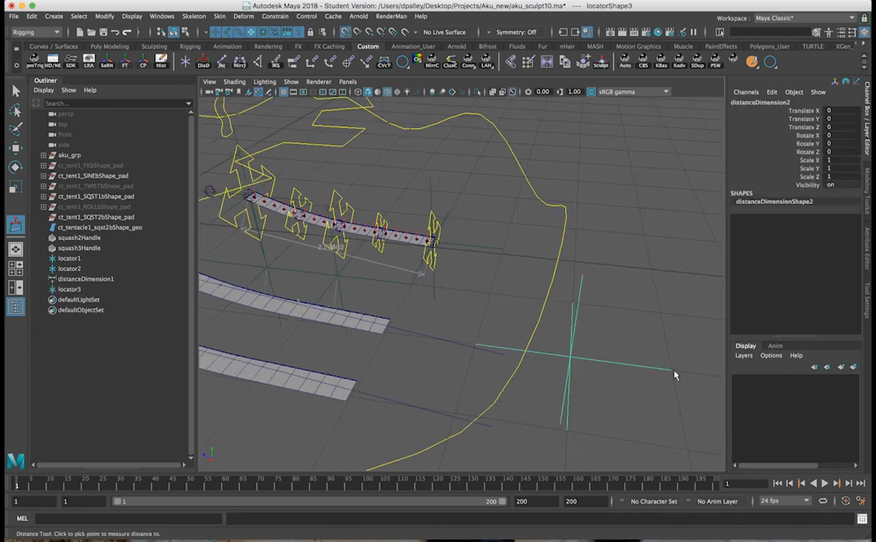
left_click(671, 372)
key("w")
left_click_drag(597, 396, 563, 371, "alt")
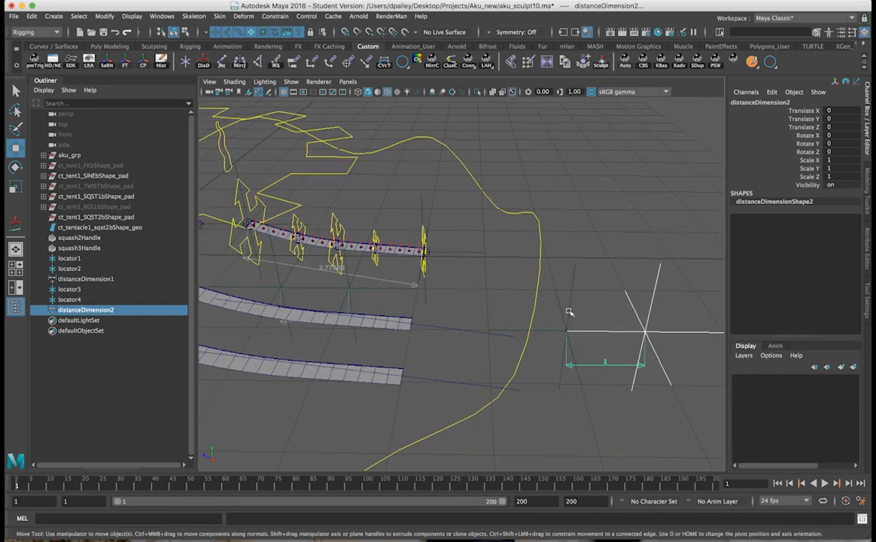
Step: Snap locator1 of the first distance dimension onto the joint at the control ribbon's root, at Translate 0, 0.552, -2.274
left_click(569, 312)
left_click_drag(566, 315, 544, 312, "alt")
middle_click_drag(543, 312, 539, 312, "alt")
left_click_drag(538, 311, 472, 295, "alt")
left_click(432, 298)
key("v")
middle_click_drag(384, 234, 378, 226)
right_click_drag(379, 229, 498, 243, "alt")
left_click_drag(499, 243, 382, 258, "alt")
right_click_drag(382, 258, 525, 331, "alt")
middle_click_drag(525, 331, 657, 456, "alt")
right_click_drag(506, 307, 543, 324, "alt")
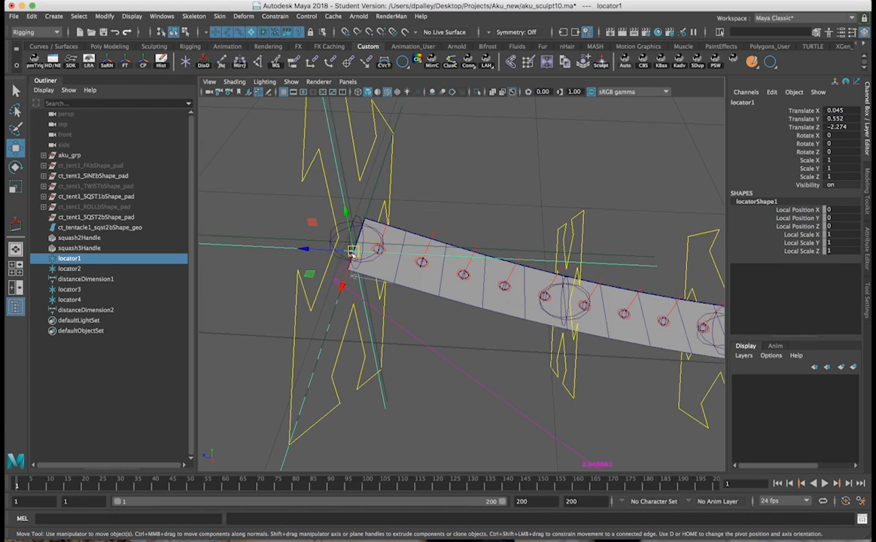
key("v")
left_click_drag(358, 252, 358, 242)
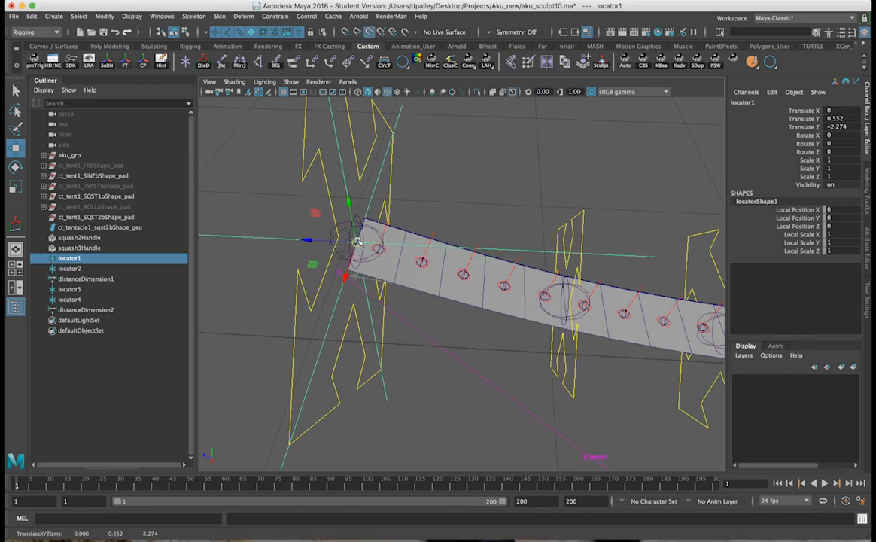
Step: Snap locator2 onto the middle joint of the control ribbon, at Translate 0, 0.199, -3.621
middle_click_drag(538, 313, 364, 227, "alt")
right_click_drag(505, 320, 447, 319, "alt")
middle_click_drag(478, 287, 311, 168, "alt")
left_click(410, 312)
middle_click_drag(413, 320, 497, 401, "alt")
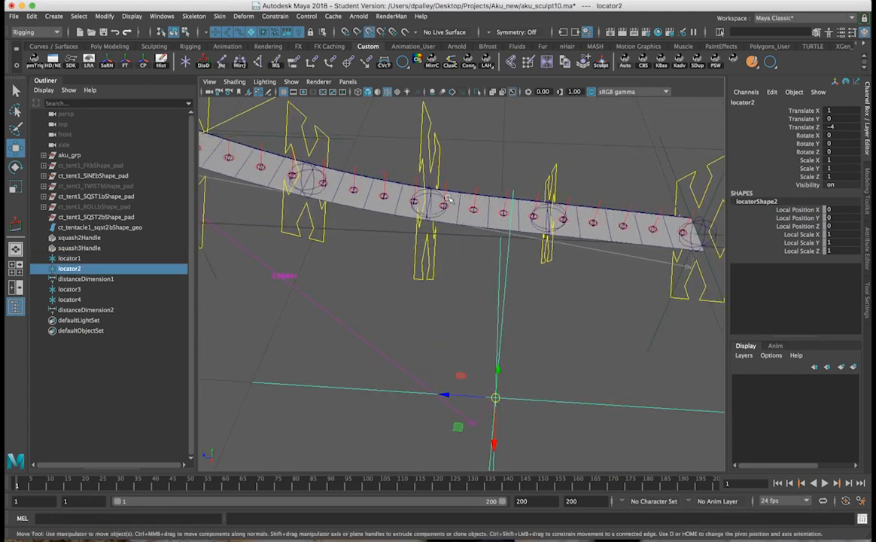
middle_click_drag(448, 198, 429, 200)
right_click_drag(598, 260, 409, 250, "alt")
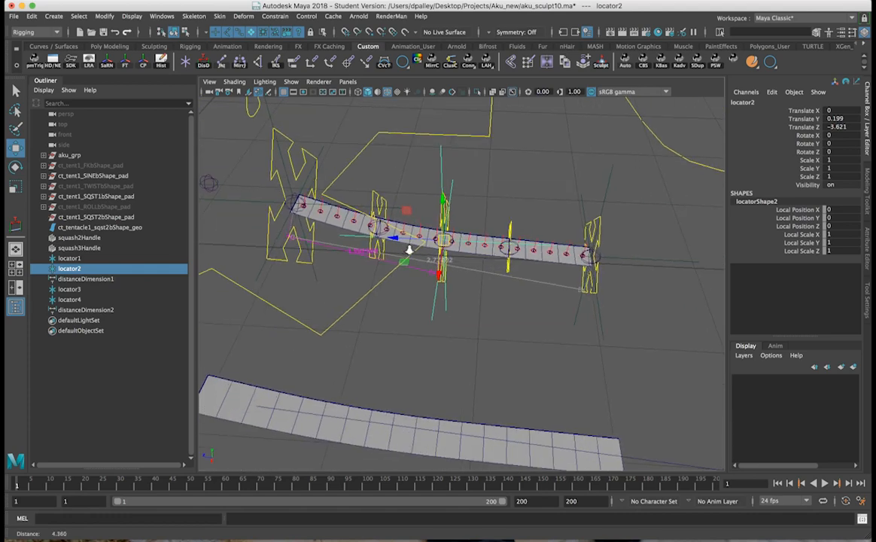
Step: Snap locator3 of the second distance dimension onto the same middle joint, at Translate 0, 0.199, -3.621
middle_click_drag(599, 283, 390, 165, "alt")
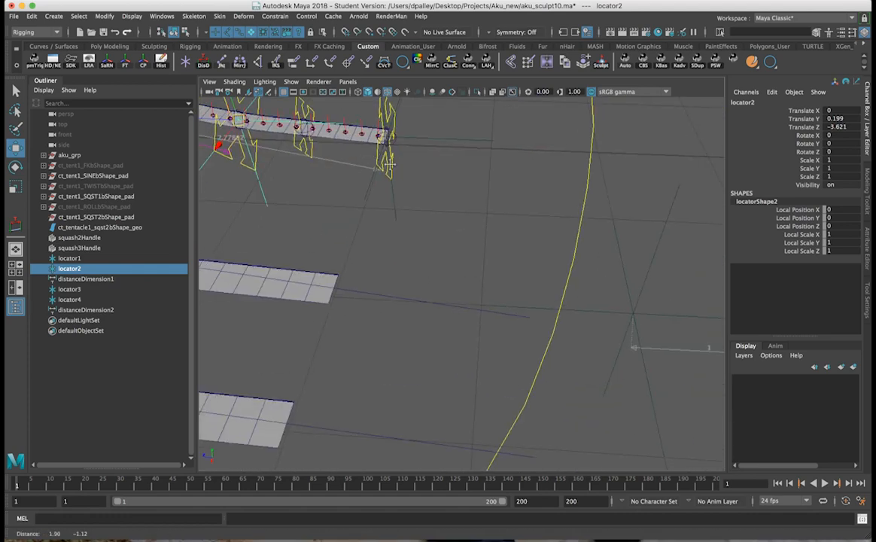
left_click(633, 308)
middle_click_drag(476, 354, 667, 463, "alt")
right_click_drag(547, 392, 591, 386, "alt")
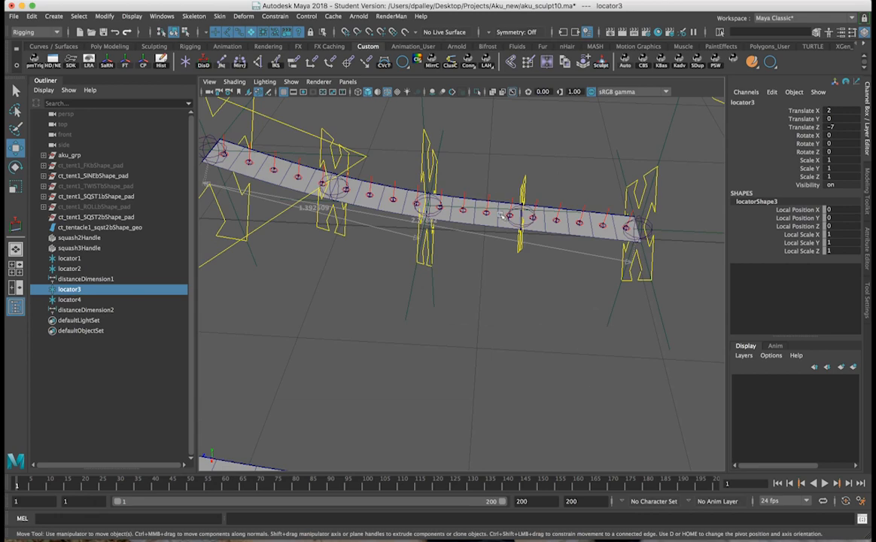
middle_click_drag(448, 220, 430, 205)
right_click_drag(628, 336, 495, 325, "alt")
Step: Snap locator4 onto the joint at the control ribbon's tip, at Translate 0, 0.081, -5.012
middle_click_drag(495, 325, 366, 238, "alt")
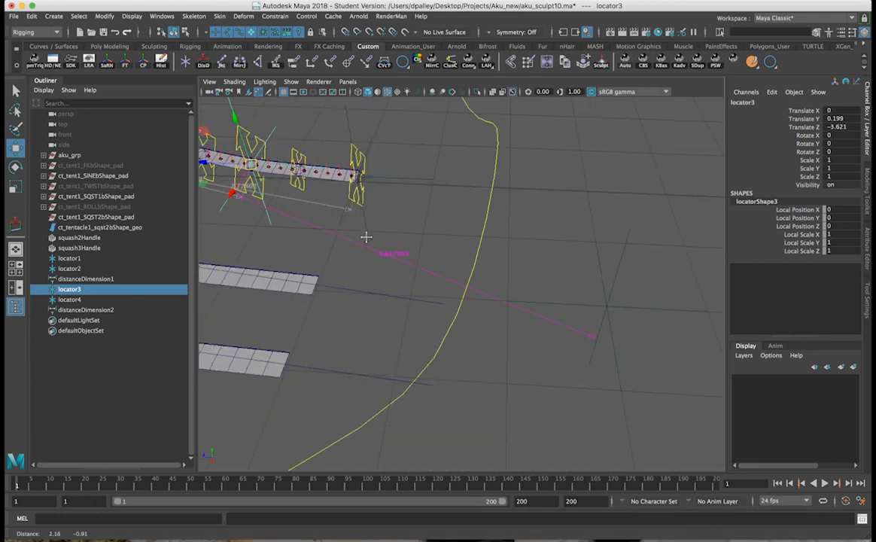
left_click(592, 292)
left_click(585, 291)
middle_click_drag(389, 275, 569, 414, "alt")
right_click_drag(568, 415, 700, 380, "alt")
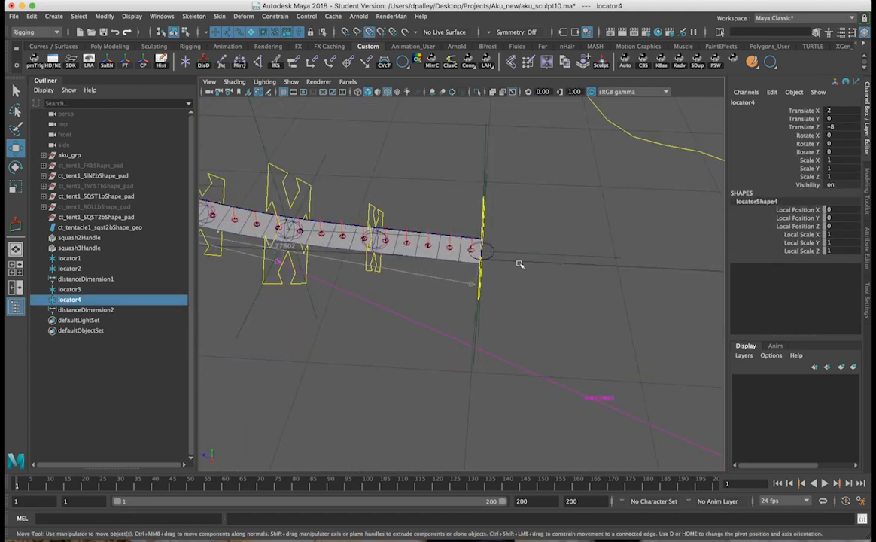
middle_click_drag(480, 253, 483, 252)
Step: Examine squash2Handle on the second squash ribbon alongside the two half-length distance dimensions on the control ribbon
left_click_drag(546, 301, 481, 209, "alt")
left_click_drag(469, 245, 468, 237, "alt")
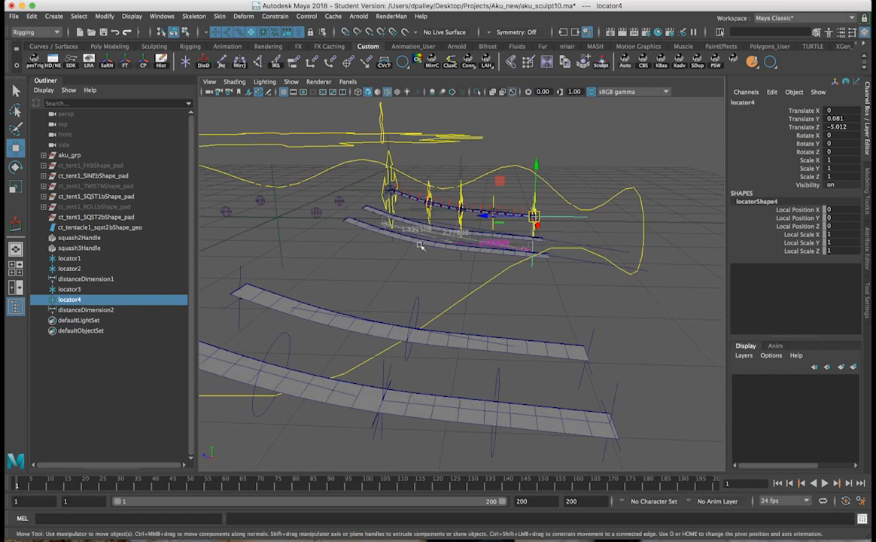
right_click_drag(500, 318, 491, 316, "alt")
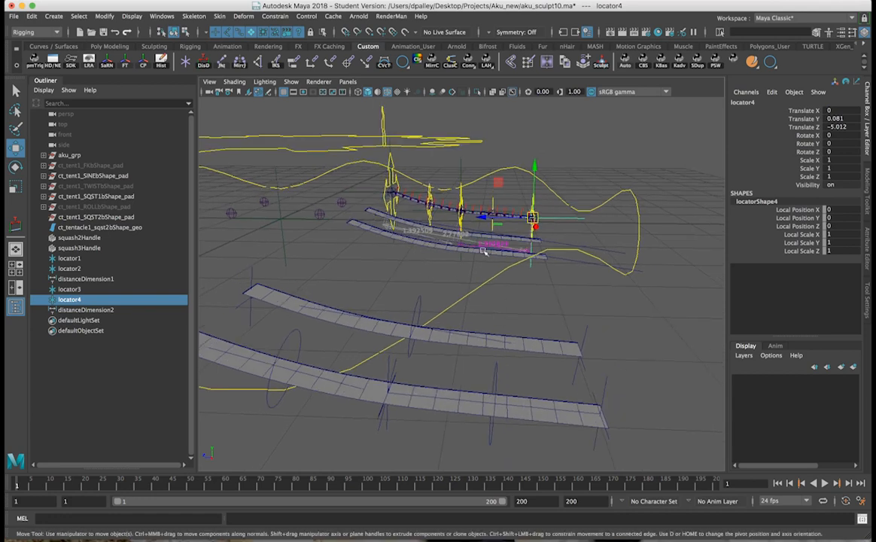
left_click(601, 405)
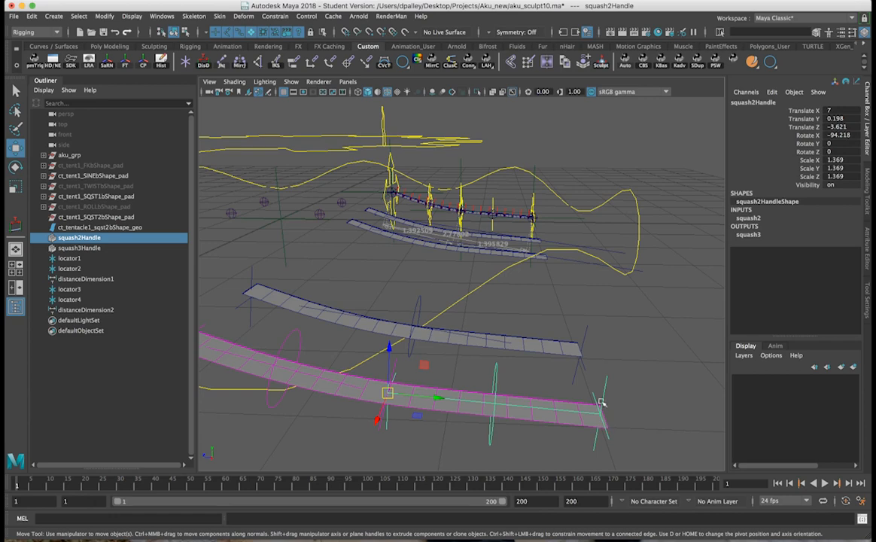
left_click_drag(600, 407, 582, 370, "alt")
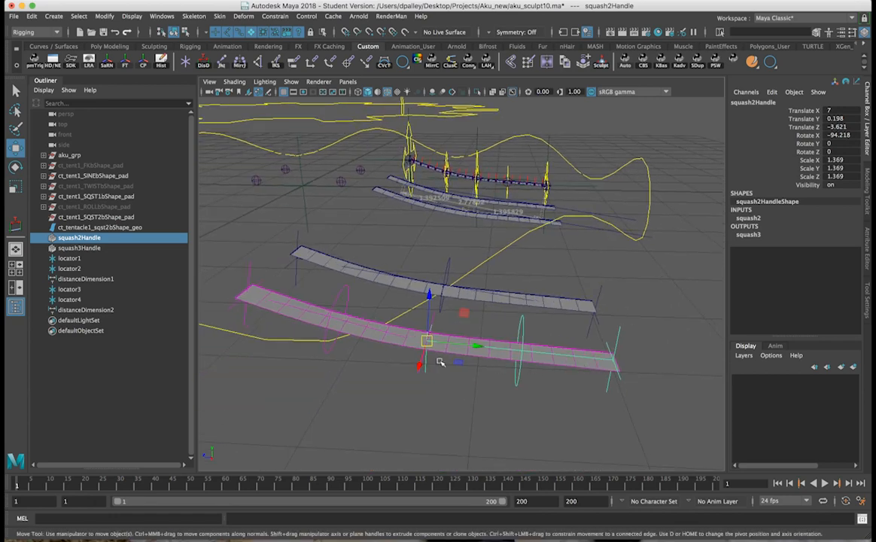
left_click_drag(438, 357, 436, 317, "alt")
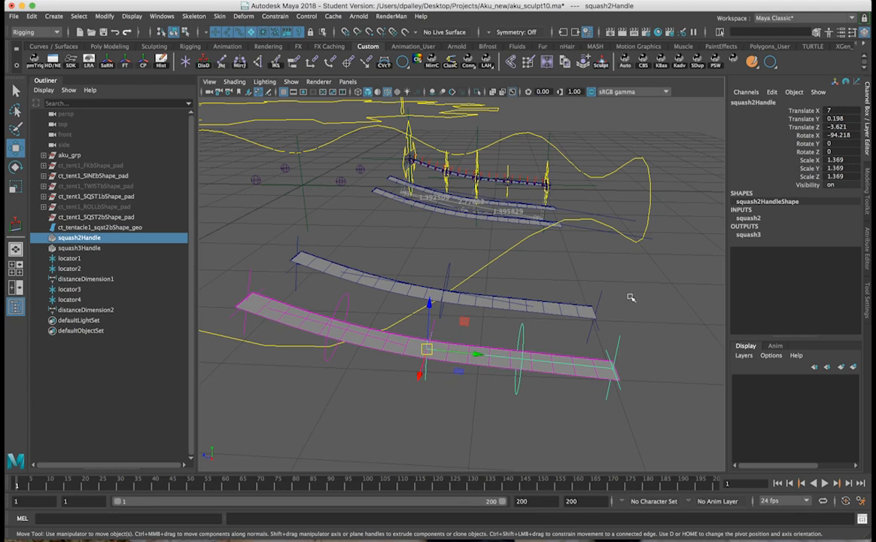
left_click(659, 317)
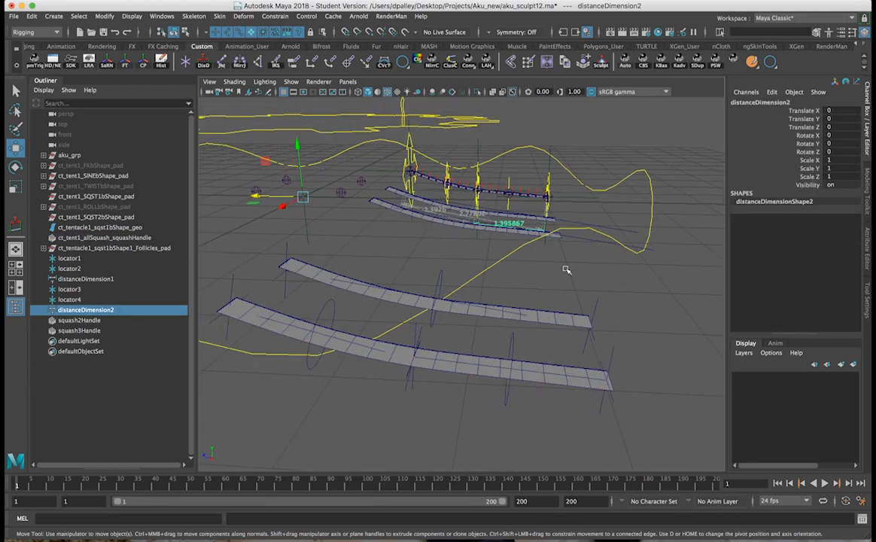
left_click(567, 270)
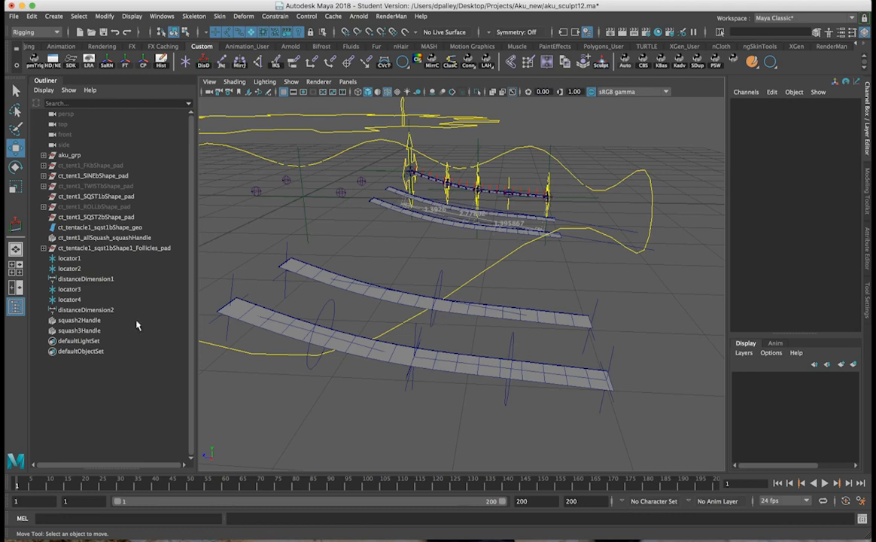
Step: Rename locator1 as ct_tent1_upSquash_root_locator and copy the name
left_click(71, 258)
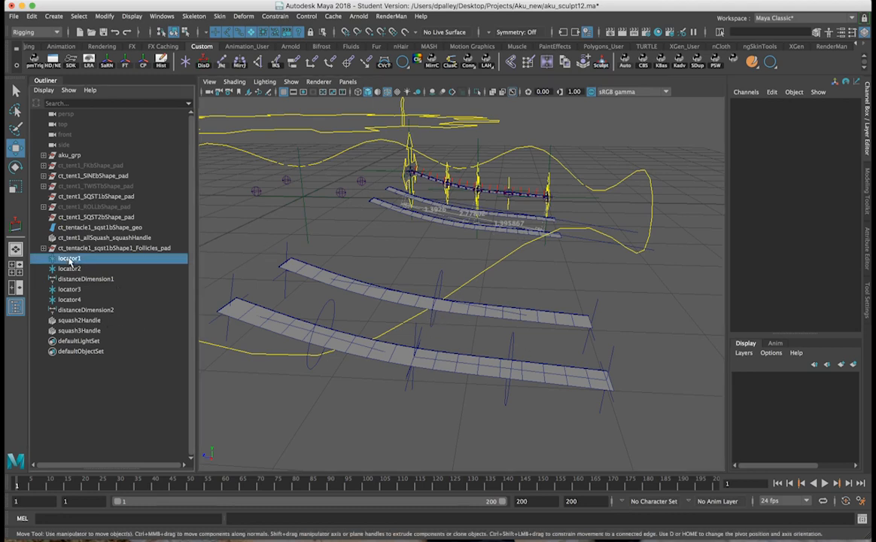
double_click(72, 259)
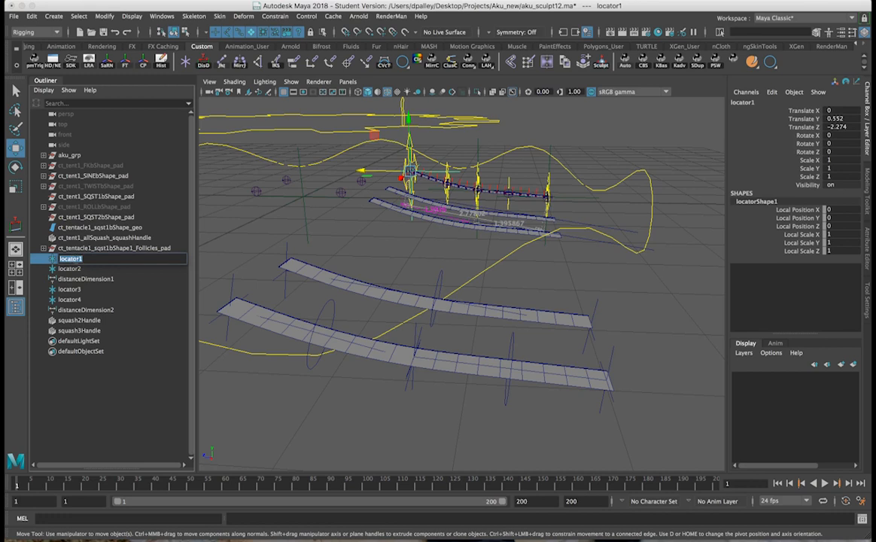
left_click(89, 258)
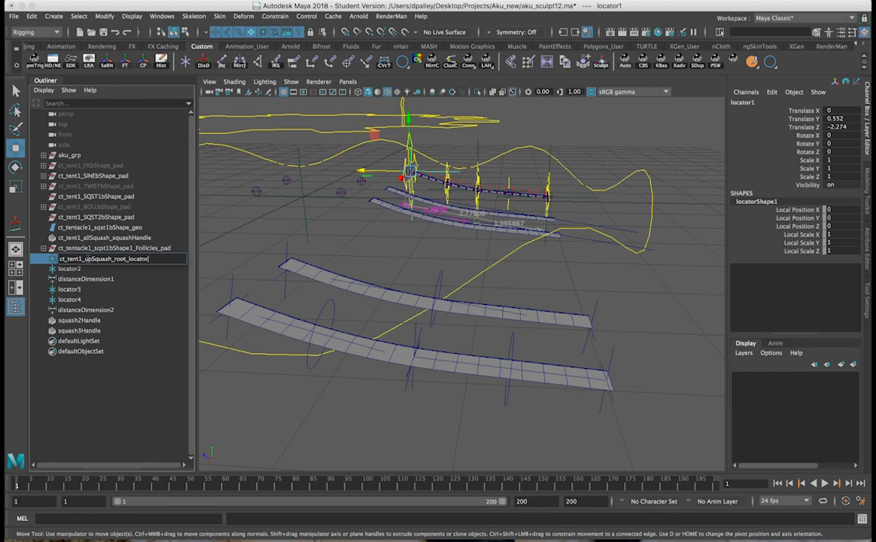
double_click(88, 258)
key("ctrl+c")
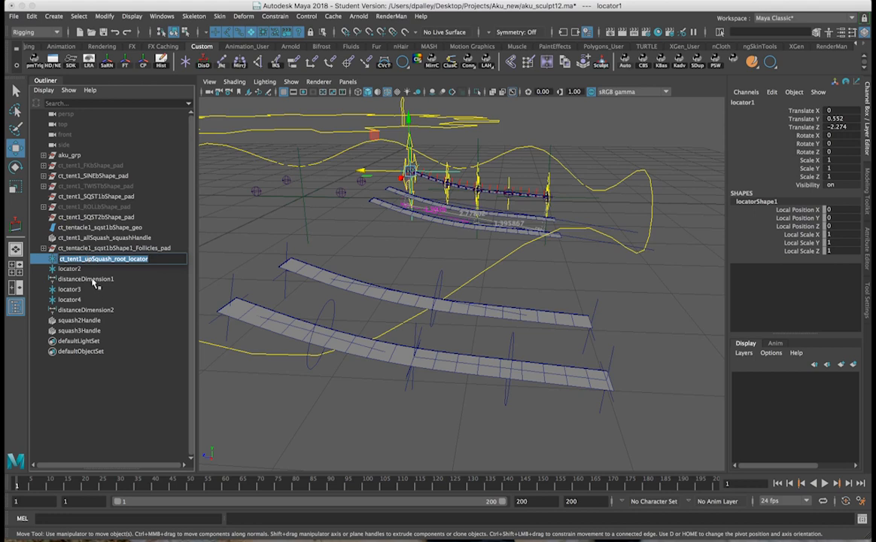
Step: Rename locator2 as ct_tent1_upSquash_end_locator, reusing the copied name
double_click(75, 269)
key("ctrl+v")
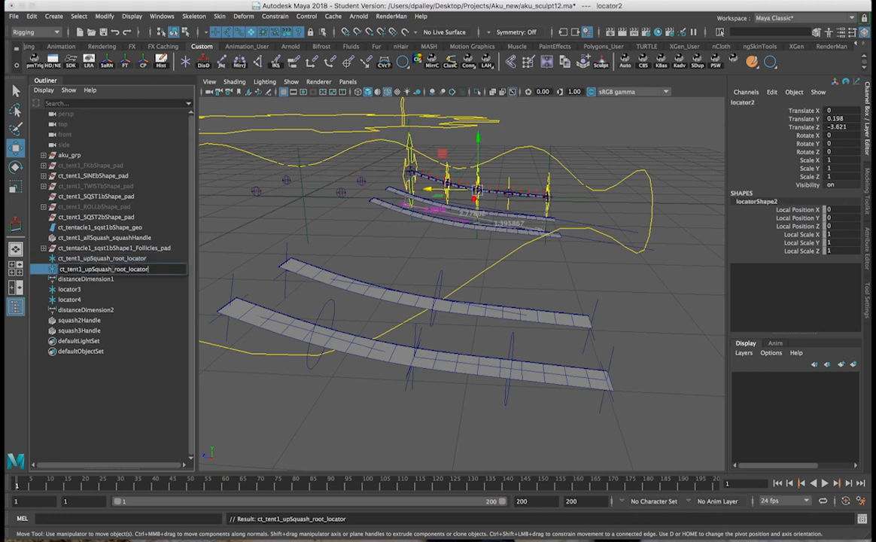
type("end")
key("Return")
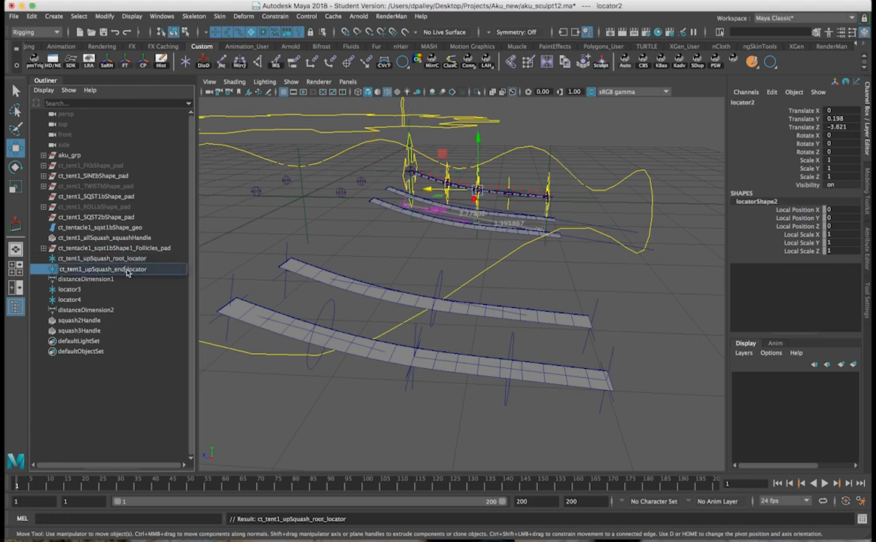
Step: Rename distanceDimension1 as ct_tent1_upSquash_distanceDimension, reusing the prefix of the copied locator name
left_click(86, 290)
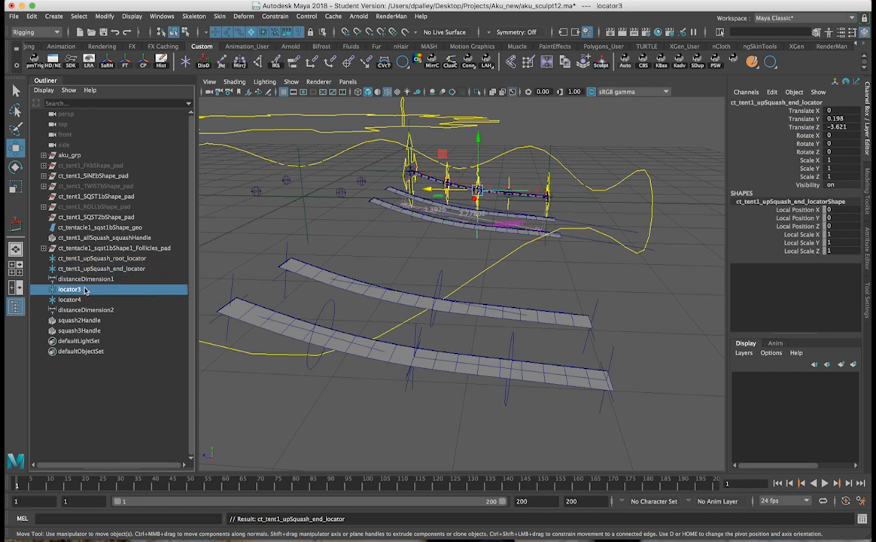
double_click(82, 279)
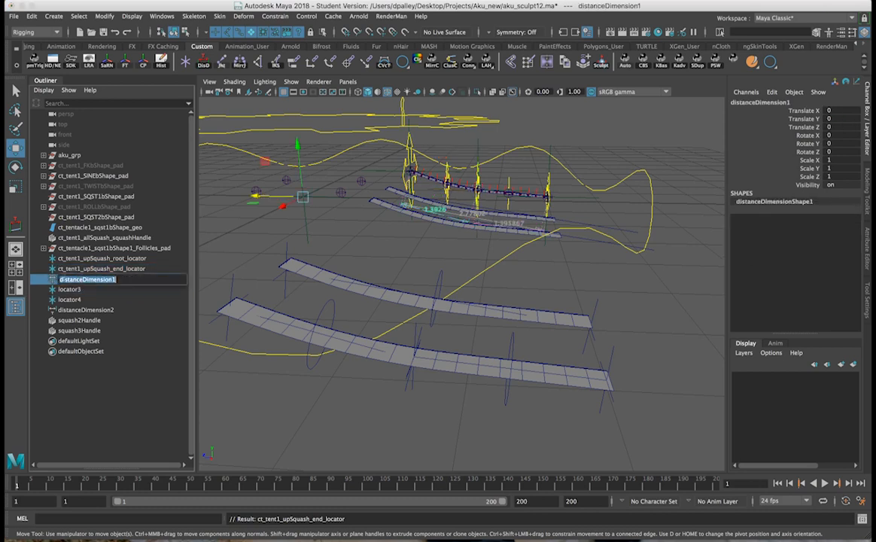
key("ctrl+v")
key("BackSpace")
key("BackSpace")
key("BackSpace")
key("BackSpace")
key("BackSpace")
key("BackSpace")
key("BackSpace")
key("BackSpace")
key("BackSpace")
key("BackSpace")
key("BackSpace")
key("BackSpace")
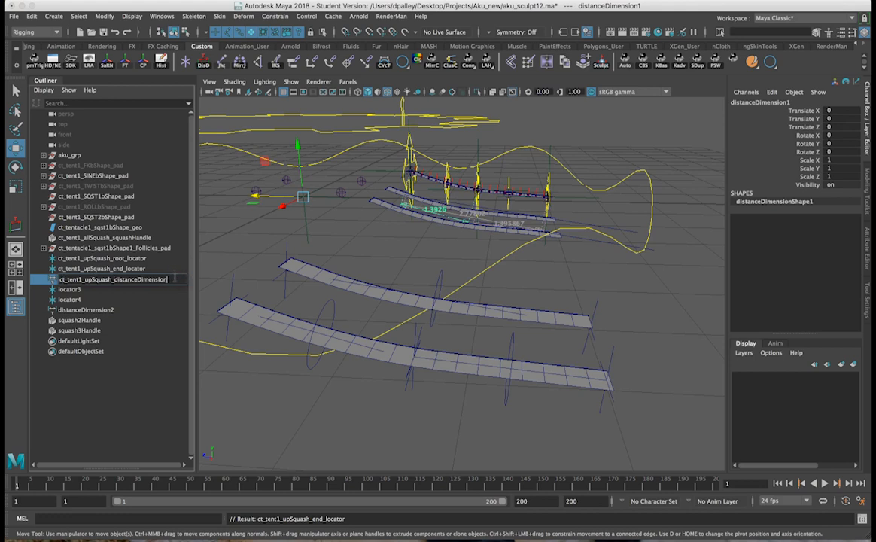
key("Return")
Step: Rename locator3 as ct_tent1_lowSquash_root_locator, based on the copied upper root locator name
double_click(69, 289)
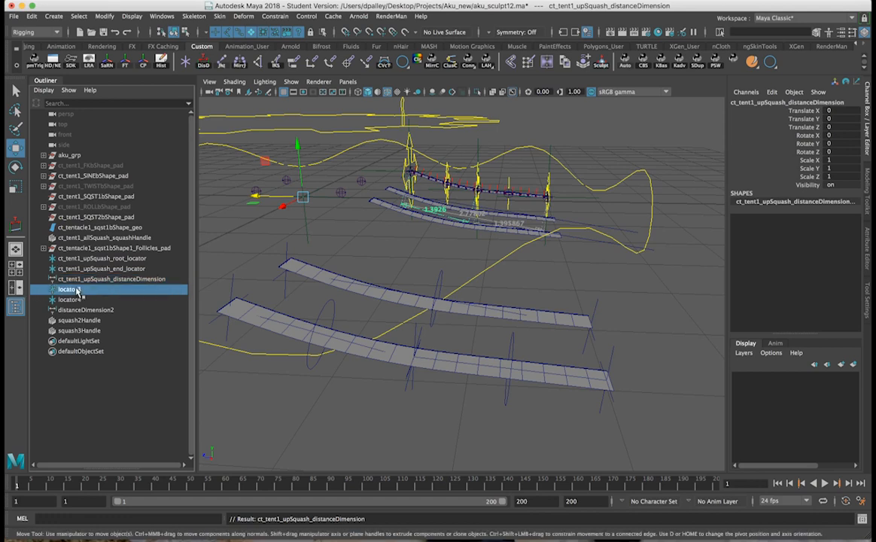
key("ctrl+v")
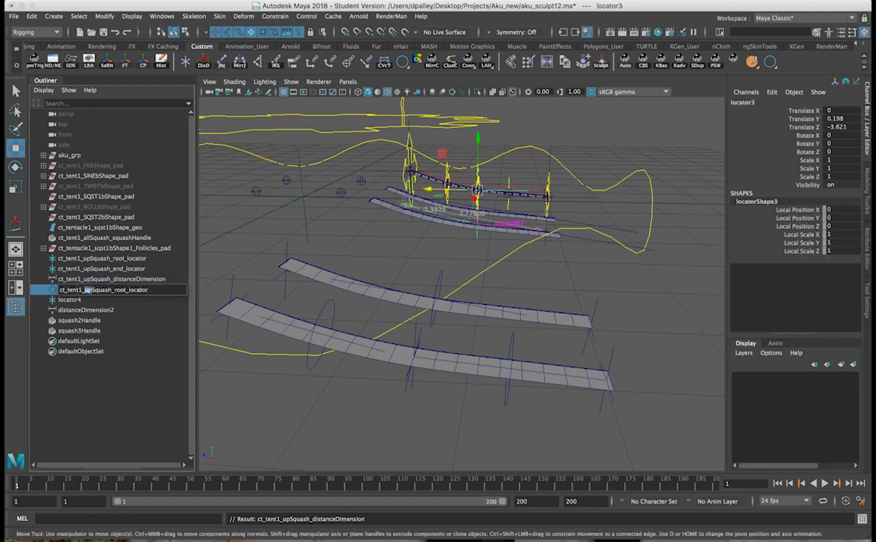
type("low")
key("Return")
Step: Rename locator4 as ct_tent1_lowSquash_end_locator, based on the lower root locator's name
double_click(69, 300)
type("ct_tent1_lowSquash_root_locator")
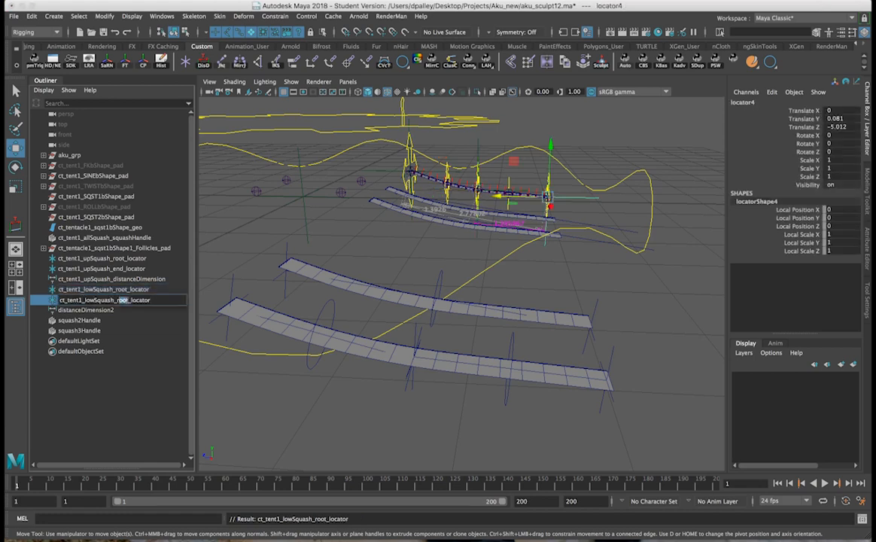
type("end")
key("Return")
Step: Rename distanceDimension2 as ct_tent1_lowSquash_distanceDimension, reusing the prefix of the lower root locator's name
double_click(96, 310)
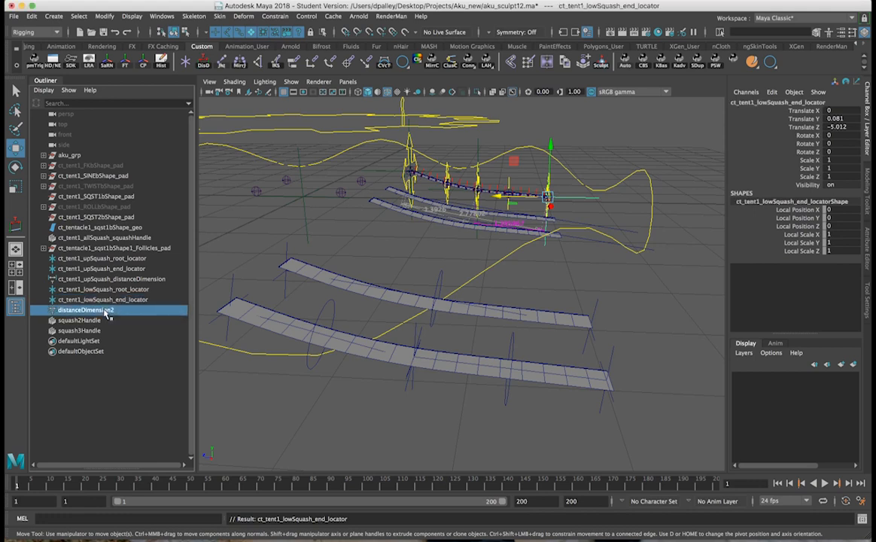
left_click(118, 310)
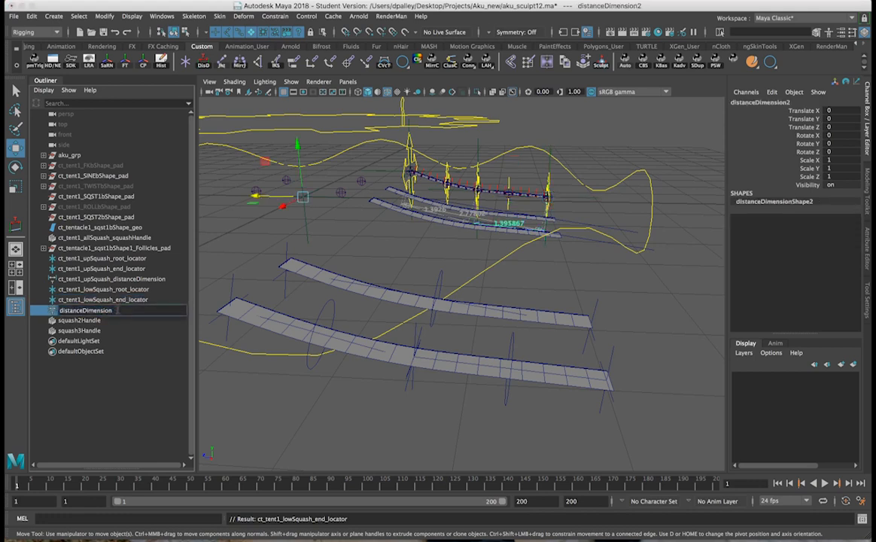
key("Home")
type("ct_tent1_lowSquash_root_locator")
key("BackSpace")
key("BackSpace")
key("BackSpace")
key("BackSpace")
key("BackSpace")
key("BackSpace")
key("BackSpace")
key("BackSpace")
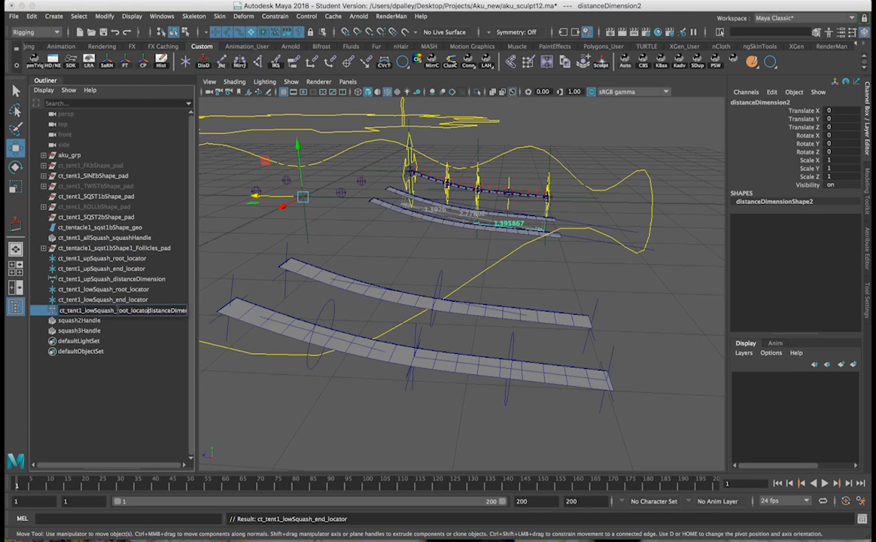
key("BackSpace")
key("BackSpace")
key("BackSpace")
key("BackSpace")
key("Return")
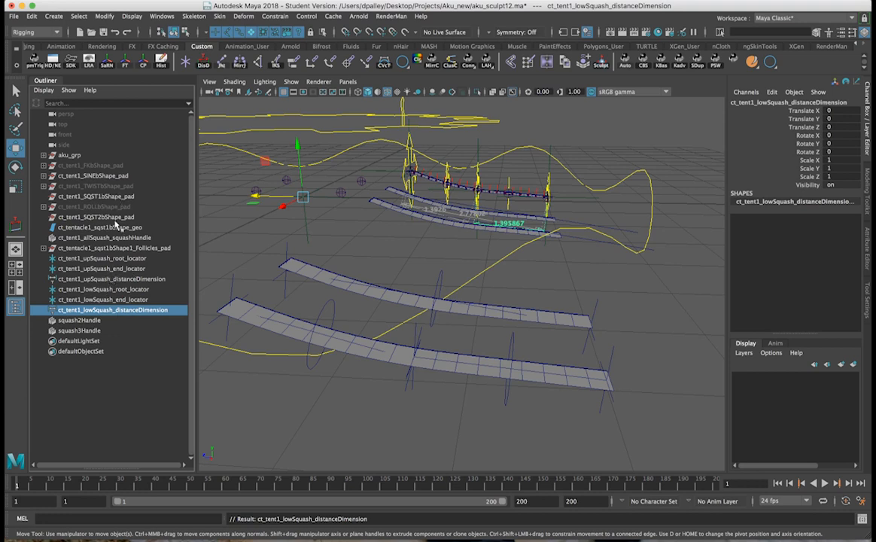
Step: Unparent the second squash ribbon, ct_tentacle1_ribbon1, and reorder it directly below ct_tentacle1_sqst1bShape_geo in the Outliner
left_click(113, 227)
left_click(334, 349)
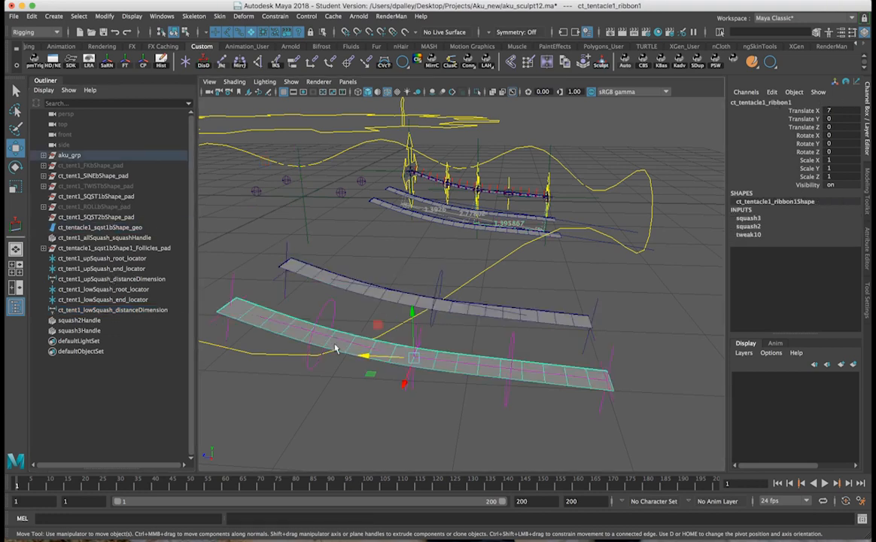
key("shift+p")
left_click_drag(95, 344, 96, 237)
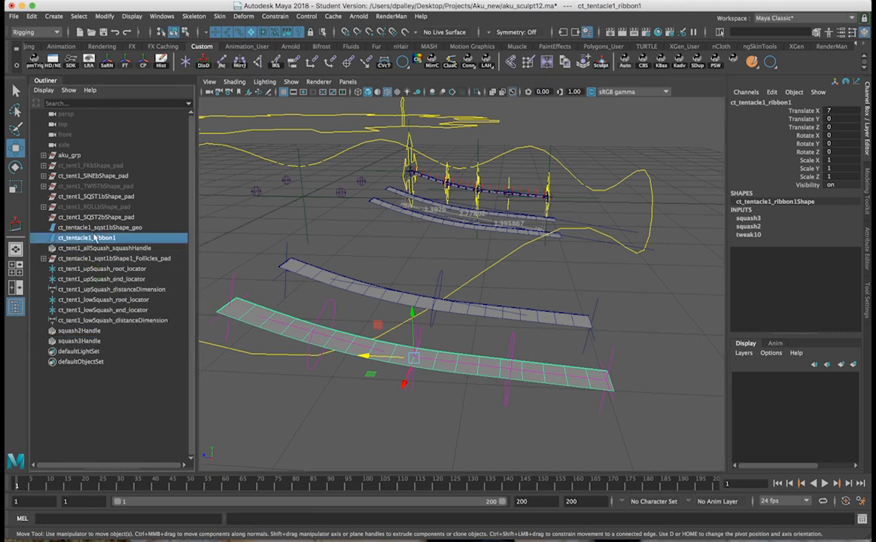
Step: Rename ct_tentacle1_ribbon1 as ct_tentacle1_sqst2bShape_geo, based on the first squash ribbon's name
double_click(98, 228)
key("super+c")
double_click(102, 238)
key("super+v")
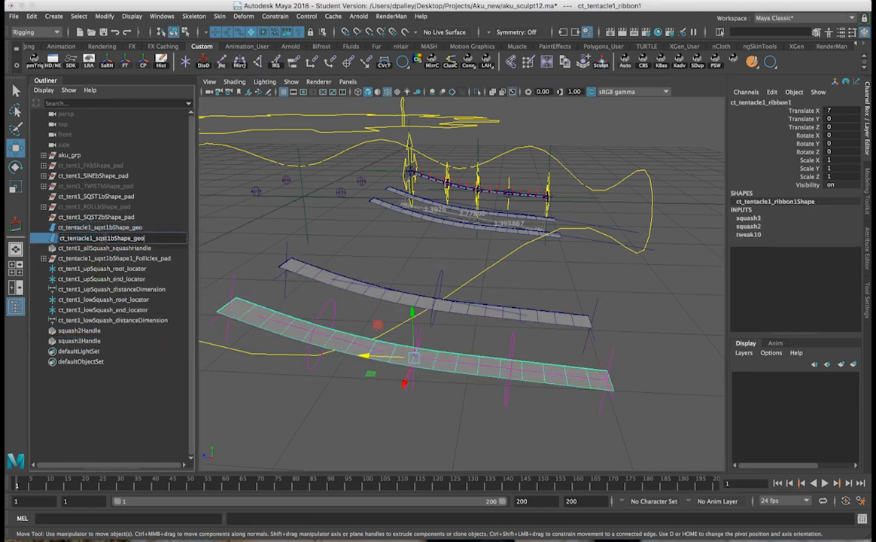
key("Return")
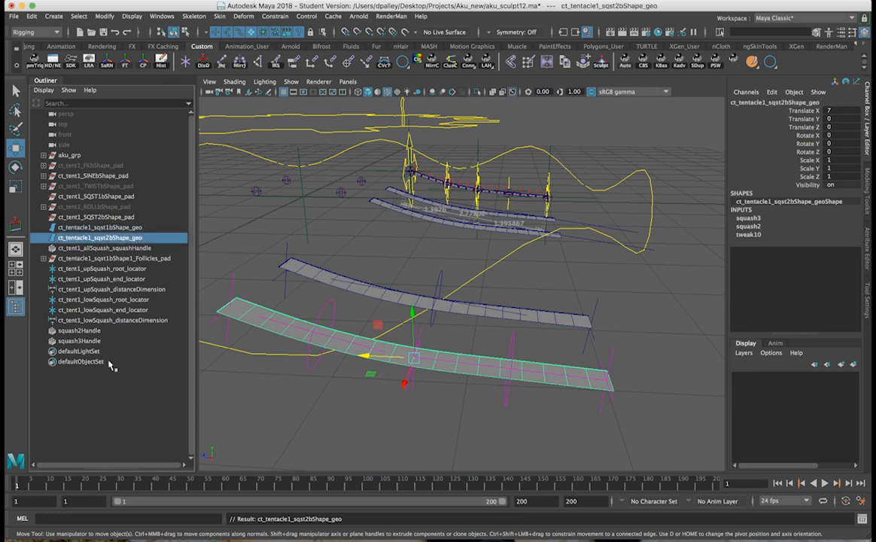
Step: Rename squash2Handle as ct_tent1_low_squashHandle
left_click(79, 331)
double_click(87, 331)
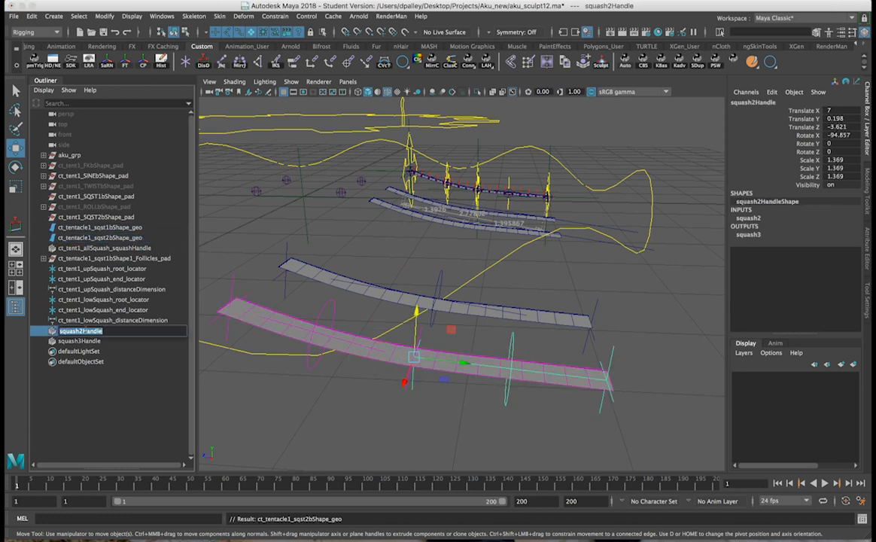
left_click(84, 330)
key("BackSpace")
type("ct_tent_")
key("BackSpace")
type("1_")
type("low")
type("_")
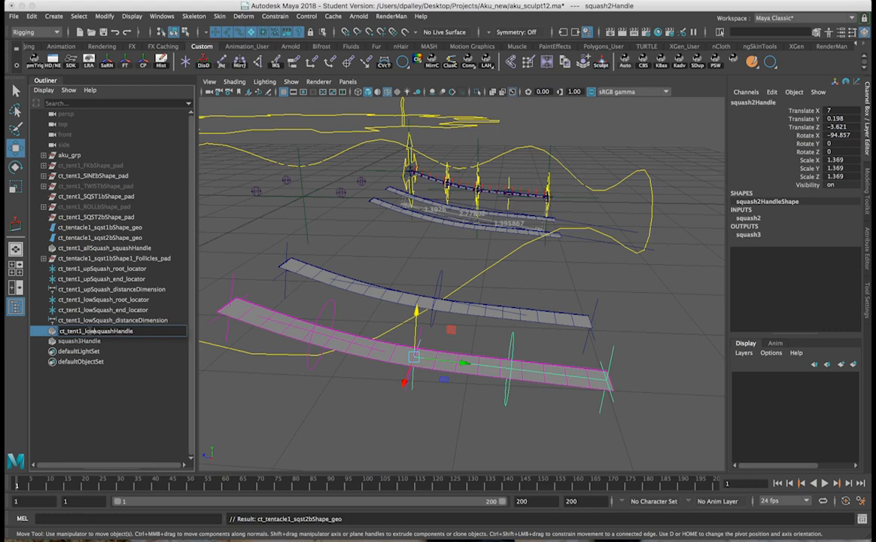
Step: Rename squash3Handle as ct_tent1_up_squashHandle, reusing the copied name of the low squash handle
double_click(89, 331)
key("super+c")
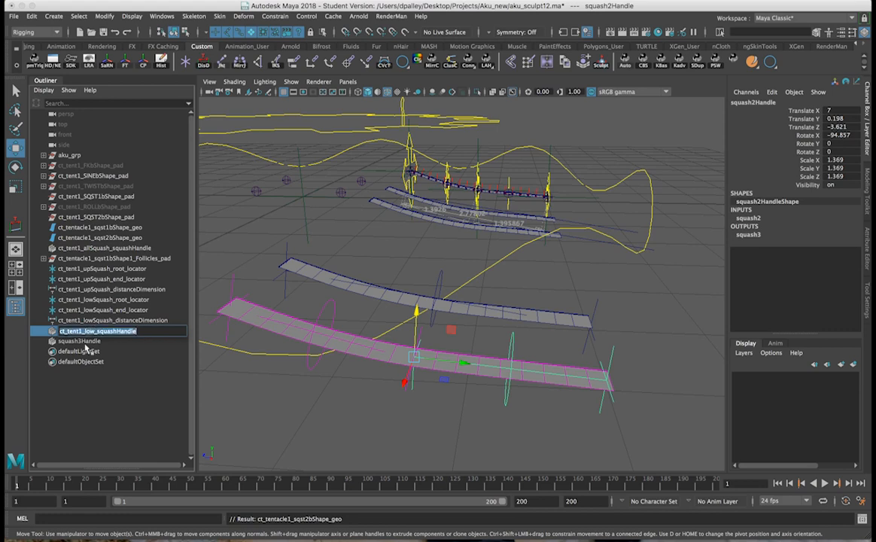
double_click(85, 343)
key("super+v")
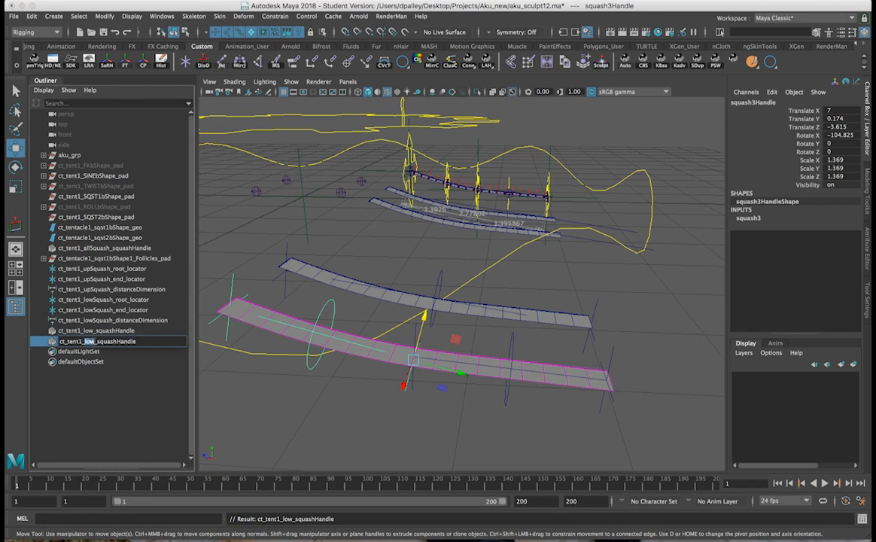
type("up")
key("Return")
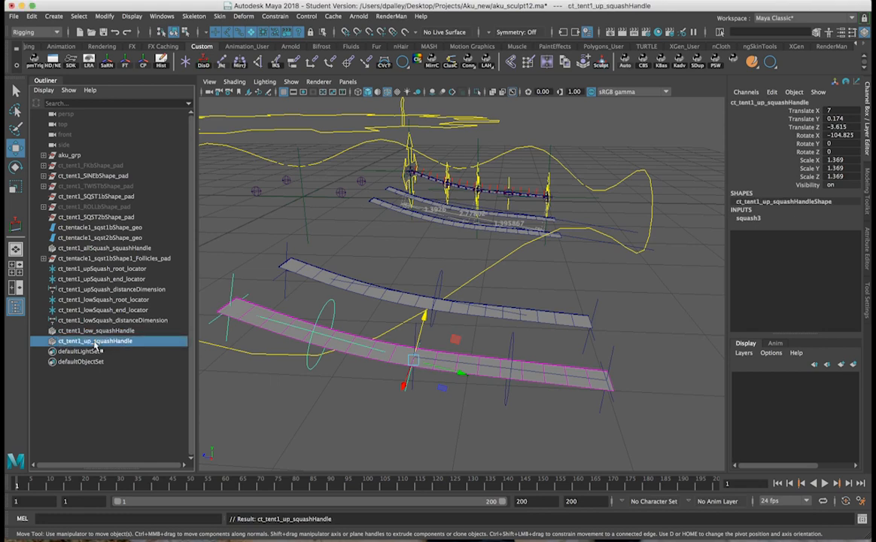
Step: Select ct_tent1_upSquash_distanceDimension and examine its span along the tentacle against the squash handles
left_click(422, 253)
left_click_drag(423, 253, 447, 259, "alt")
left_click(497, 205)
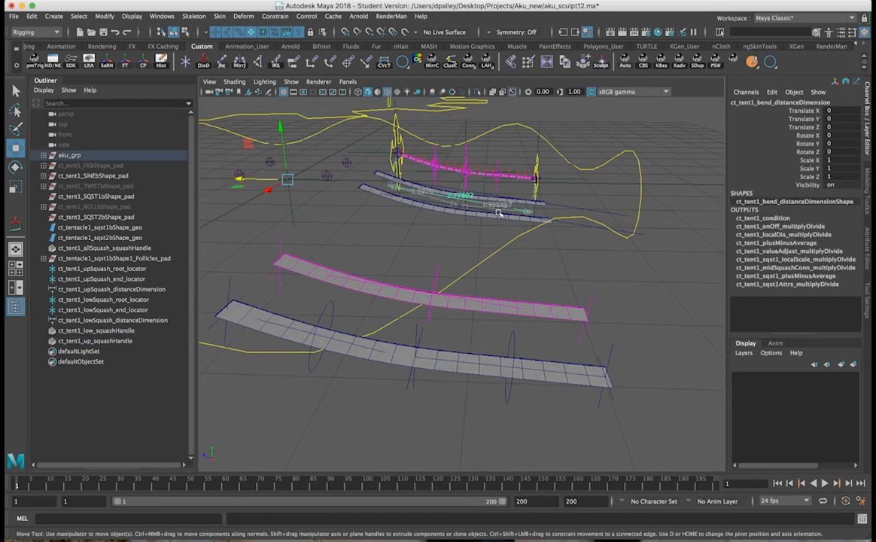
left_click(512, 204)
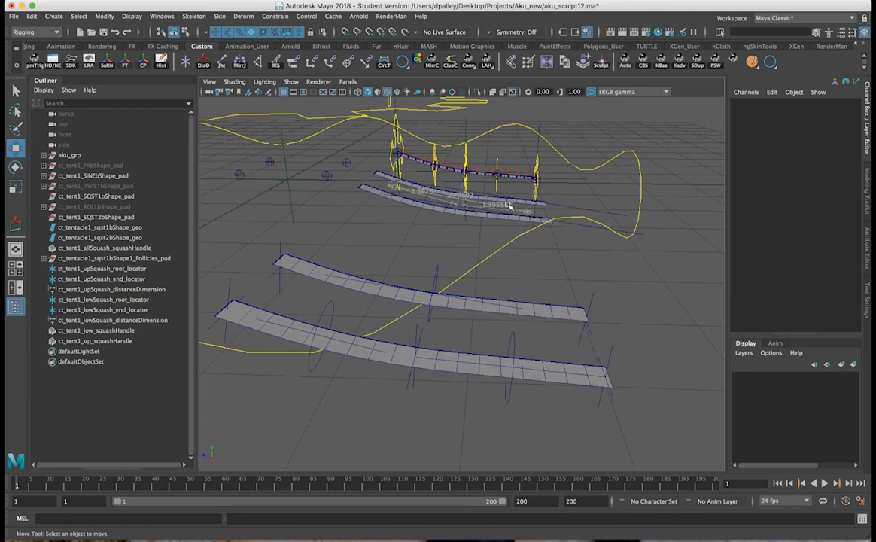
left_click(94, 289)
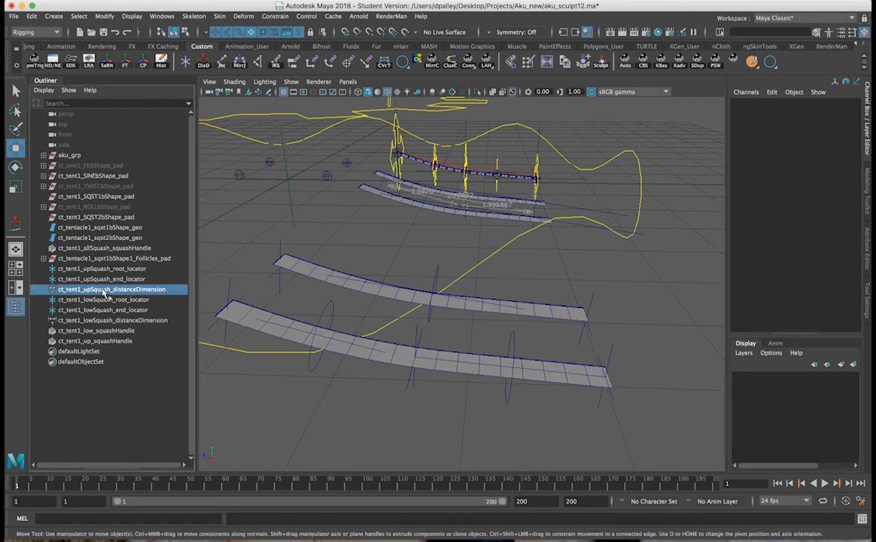
left_click_drag(469, 369, 467, 360, "alt")
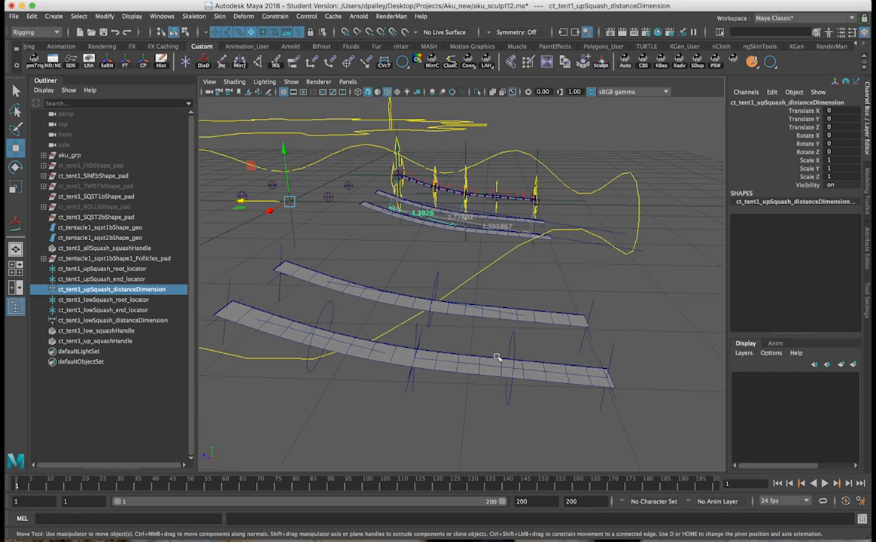
left_click_drag(559, 348, 546, 343, "alt")
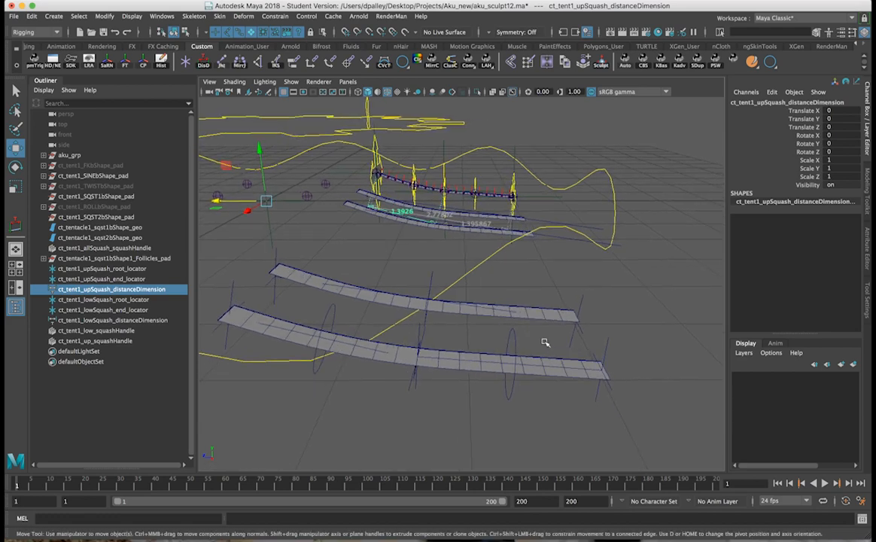
middle_click_drag(446, 333, 460, 326, "alt")
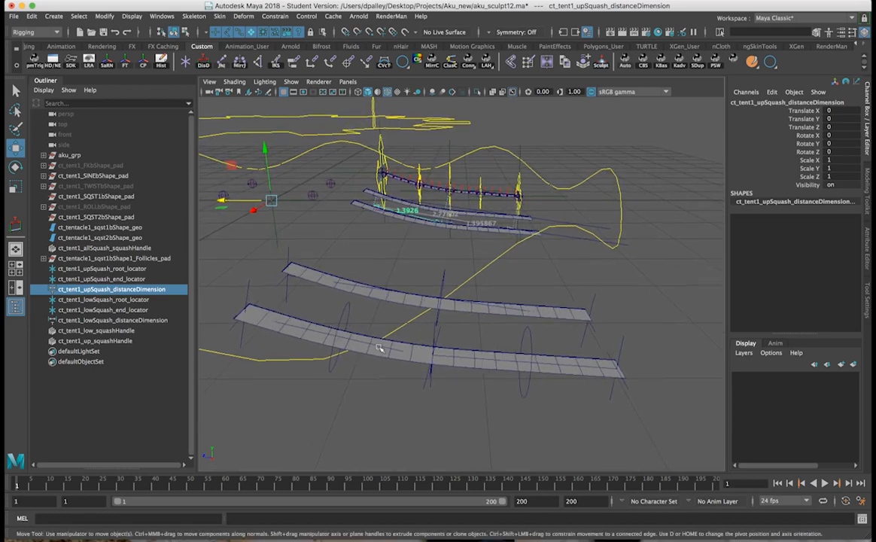
right_click_drag(340, 304, 369, 302, "alt")
middle_click_drag(422, 262, 449, 254, "alt")
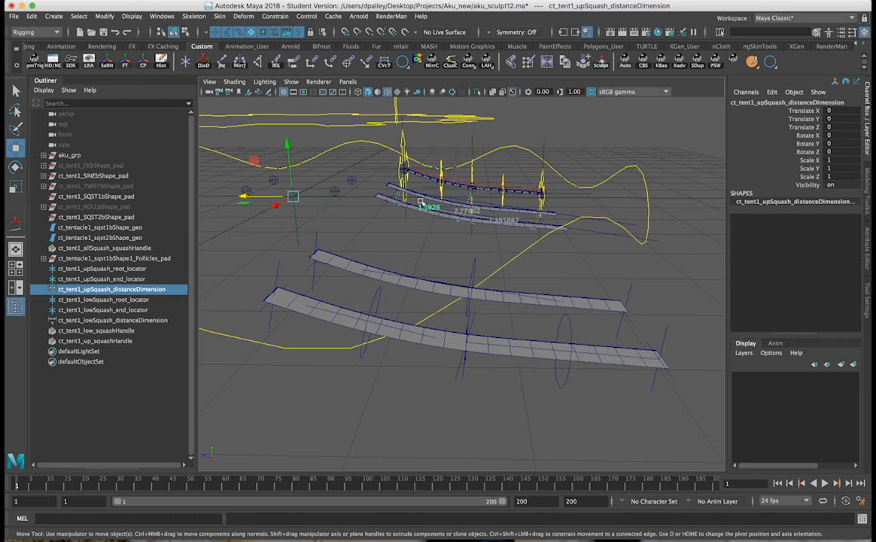
Step: Load all attributes of the ct_tent1_upSquash_distanceDimension shape with Get Atter-er, including non-keyable ones, and copy its distance value
left_click(626, 62)
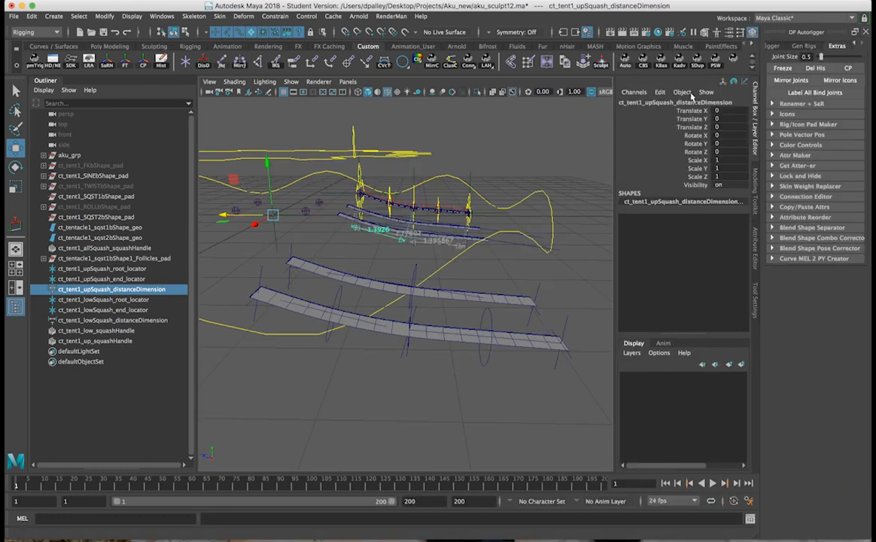
left_click(806, 166)
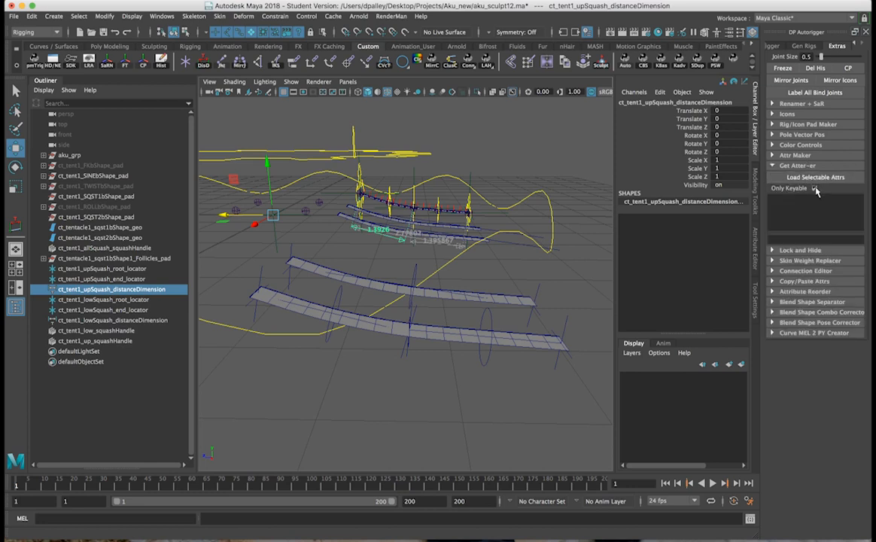
left_click(815, 179)
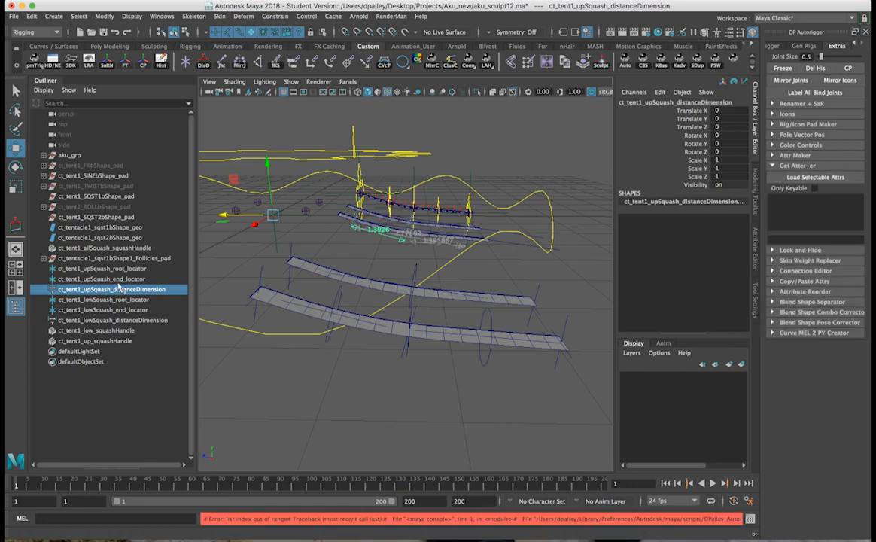
key("Down")
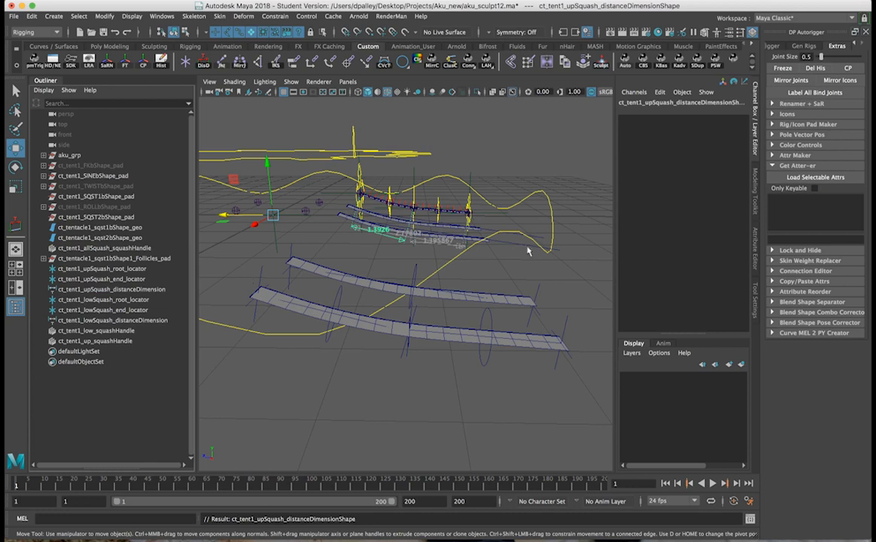
left_click(815, 178)
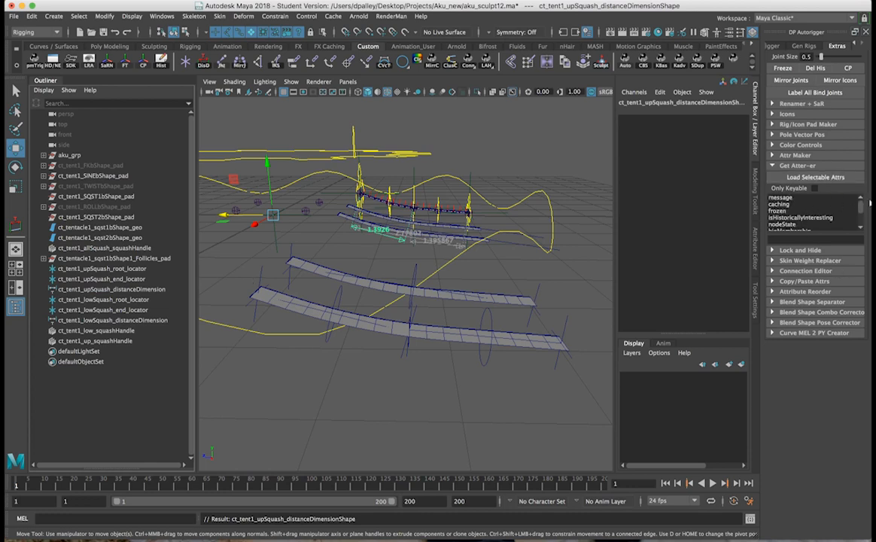
scroll(862, 209, "down", 5)
left_click(819, 226)
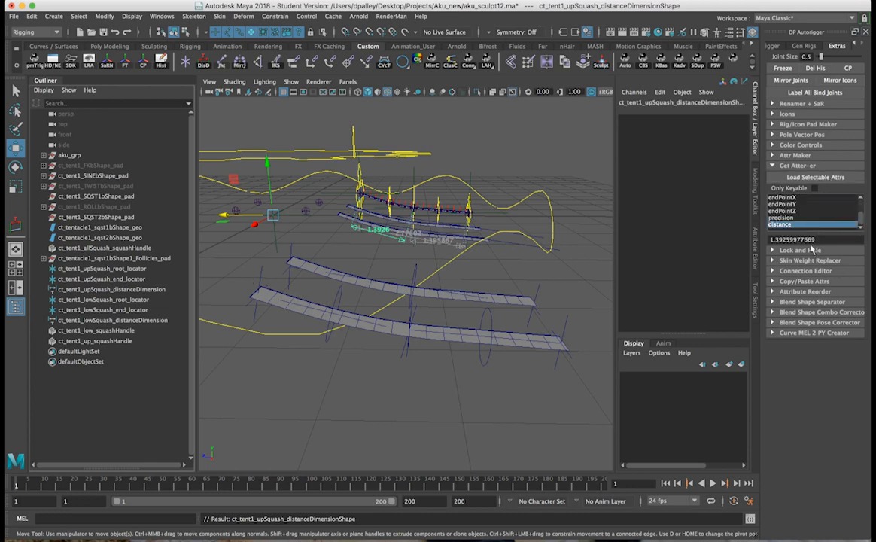
left_click(819, 239)
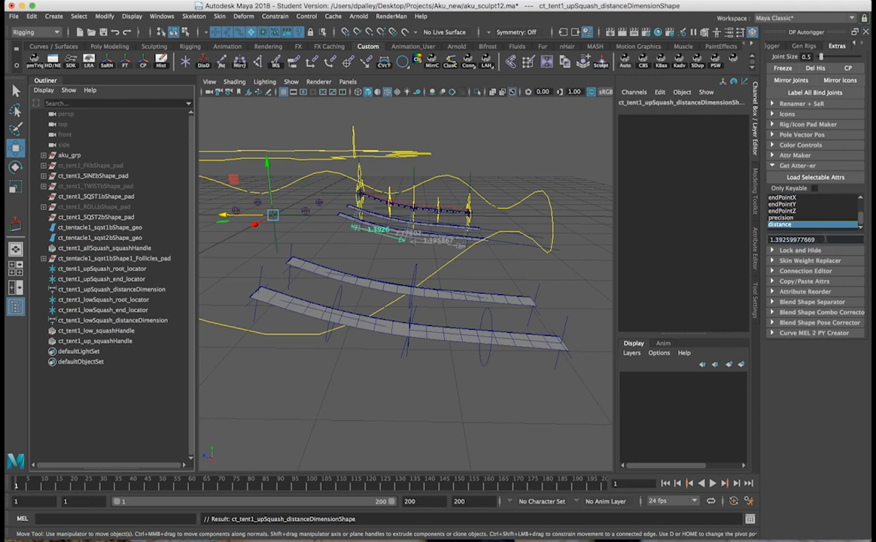
left_click_drag(826, 240, 763, 240)
key("super+c")
Step: Set Scale Y of ct_tent1_up_squashHandle to the copied distance, 1.39259977669, and check the handle's fit on the strip
left_click_drag(367, 307, 364, 307, "alt")
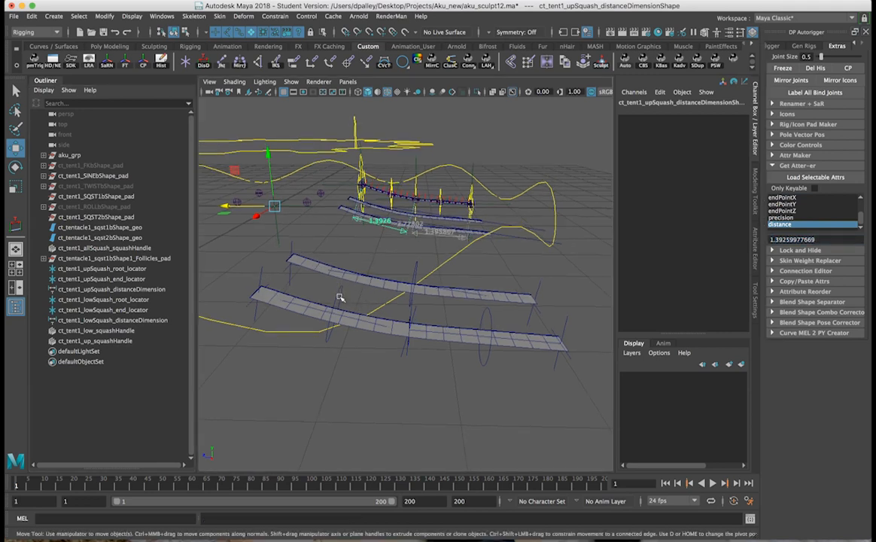
left_click(340, 298)
left_click(728, 168)
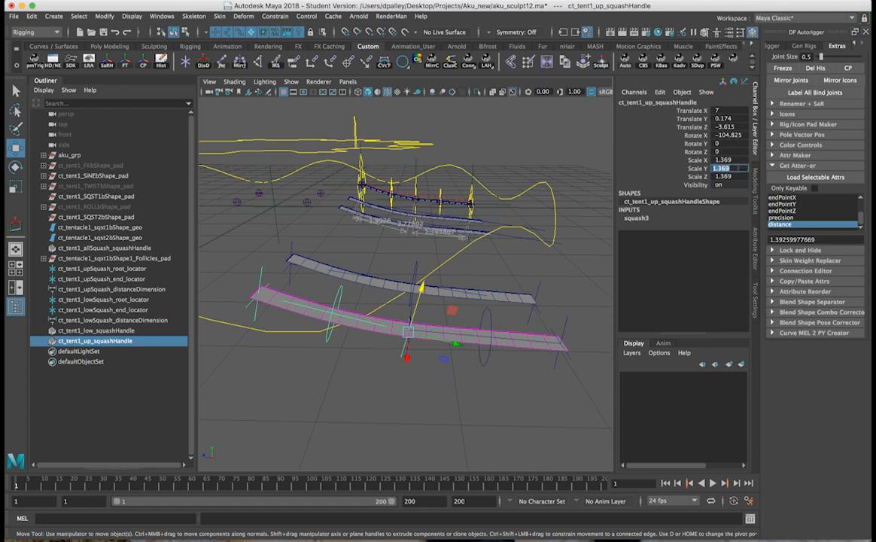
key("super+v")
key("Return")
mouse_move(283, 238)
left_mouse_down("alt")
mouse_move(338, 251)
mouse_move(297, 236)
left_mouse_up("alt")
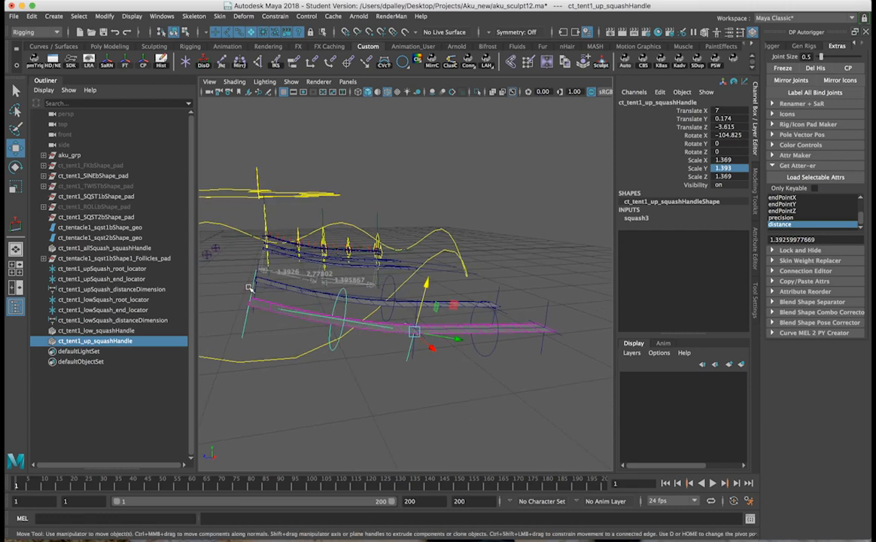
left_click_drag(240, 264, 241, 293, "alt")
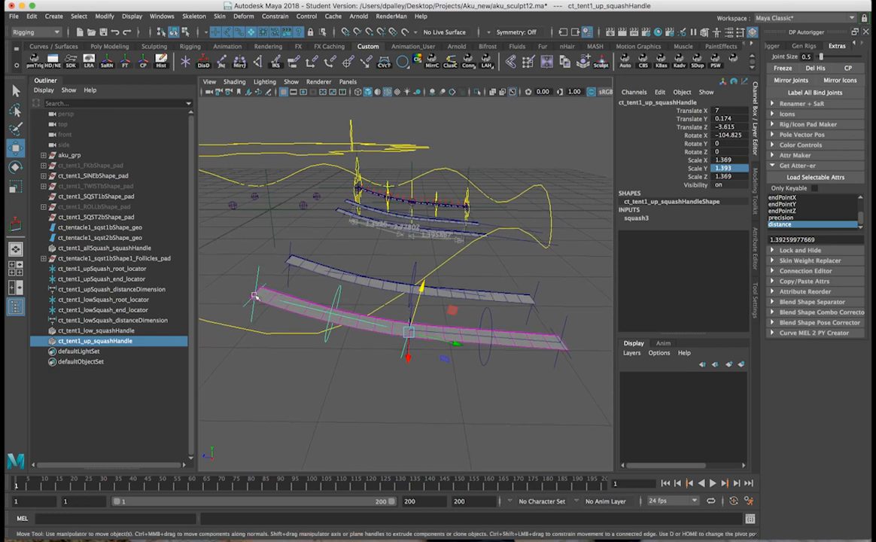
middle_click_drag(336, 281, 294, 287, "alt")
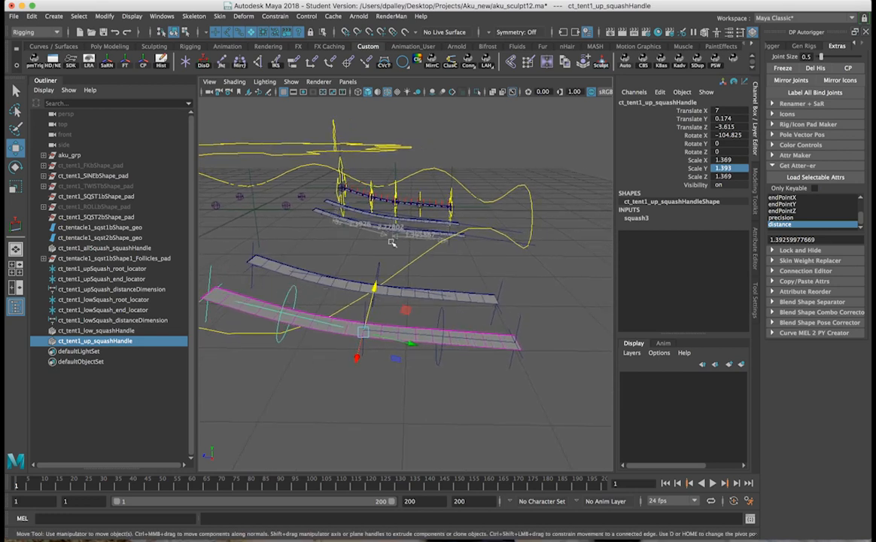
Step: Load the attributes of the ct_tent1_lowSquash_distanceDimension shape with Get Atter-er and copy its distance value
left_click(122, 320)
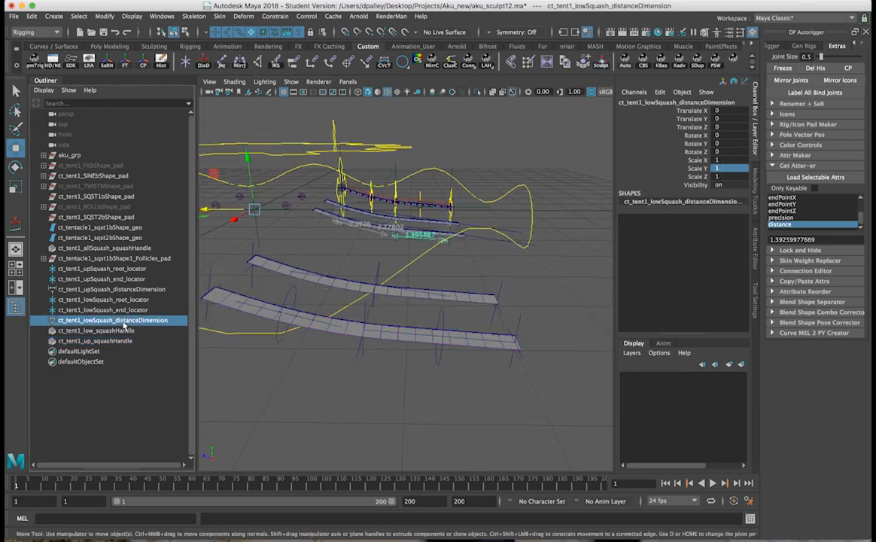
key("Down")
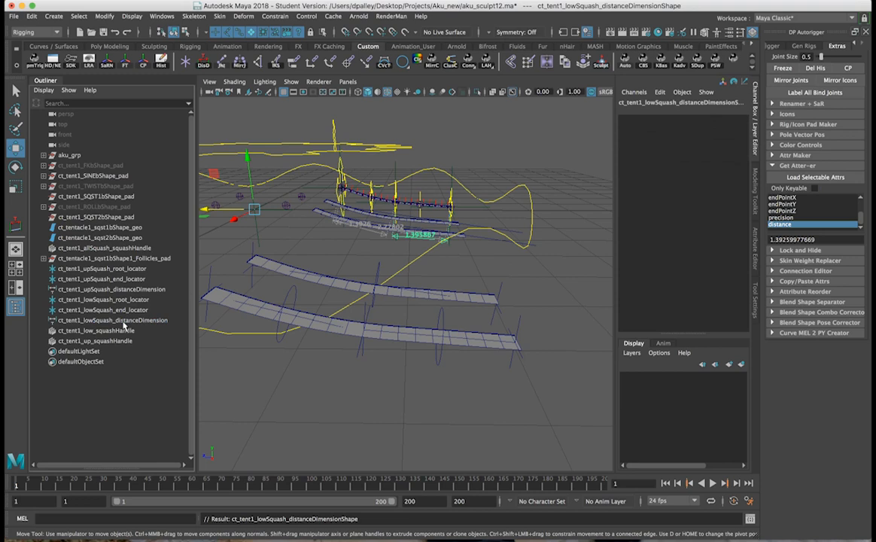
left_click(836, 179)
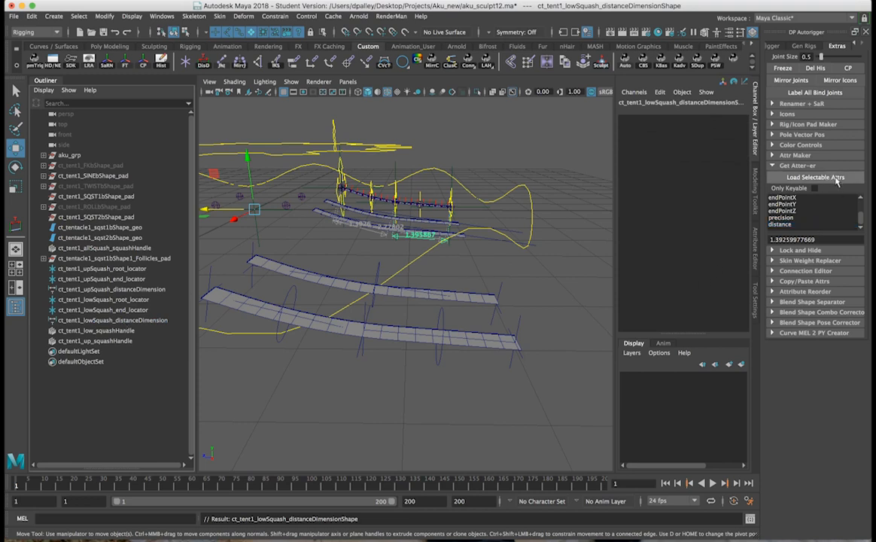
left_click(783, 224)
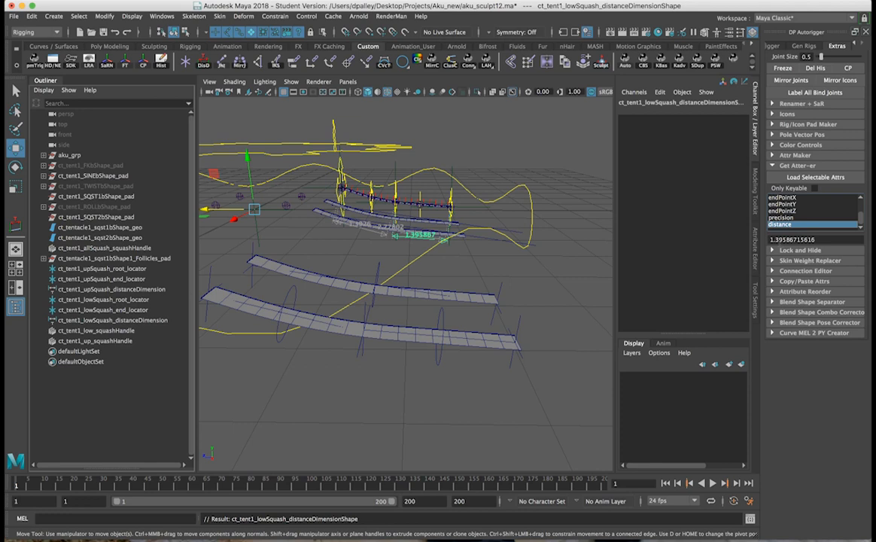
double_click(782, 239)
key("super+c")
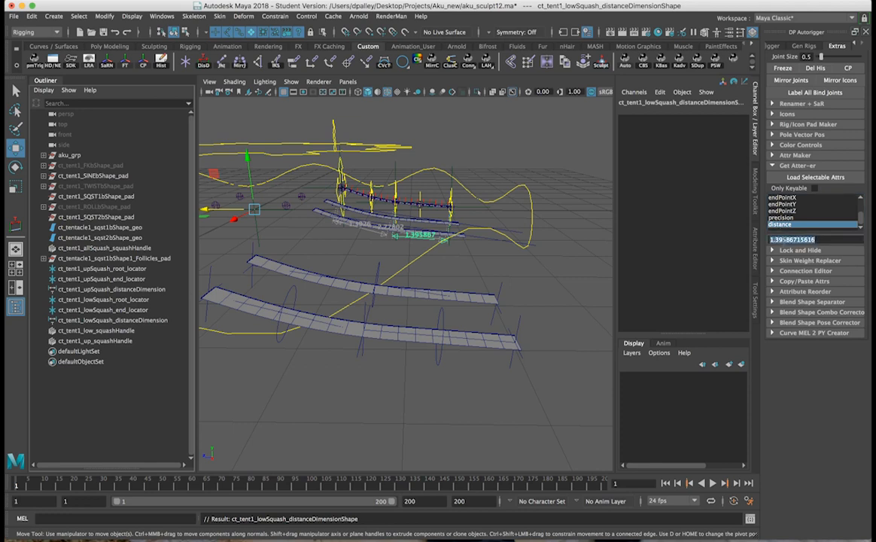
Step: Set Scale Y of ct_tent1_low_squashHandle to the copied distance, 1.39586715616, and close the DP Autorigger
left_click(114, 341)
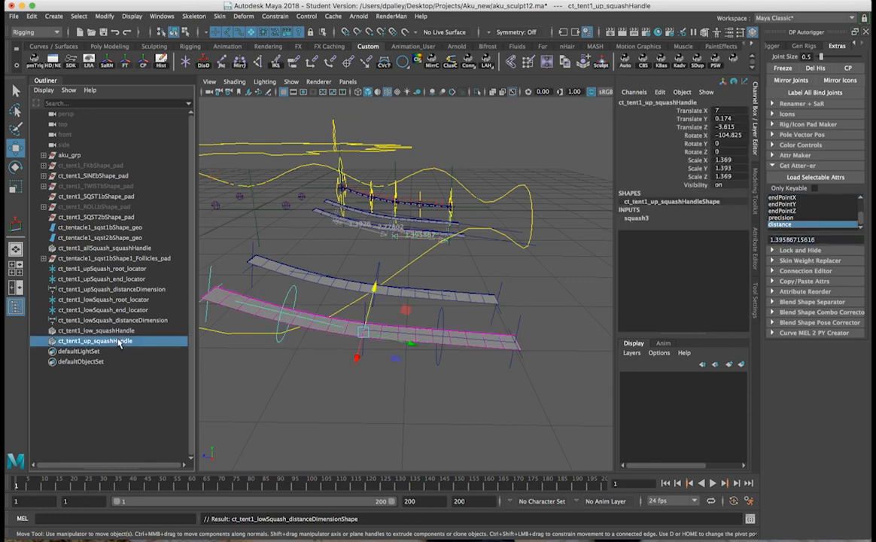
left_click(113, 330)
left_click(723, 168)
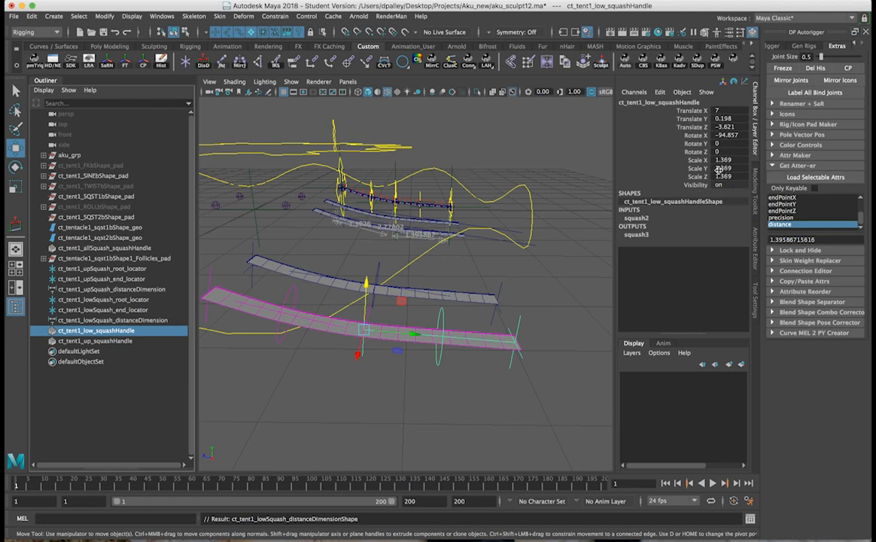
key("super+v")
key("Return")
mouse_move(476, 351)
left_mouse_down("alt")
mouse_move(461, 333)
mouse_move(468, 341)
left_mouse_up("alt")
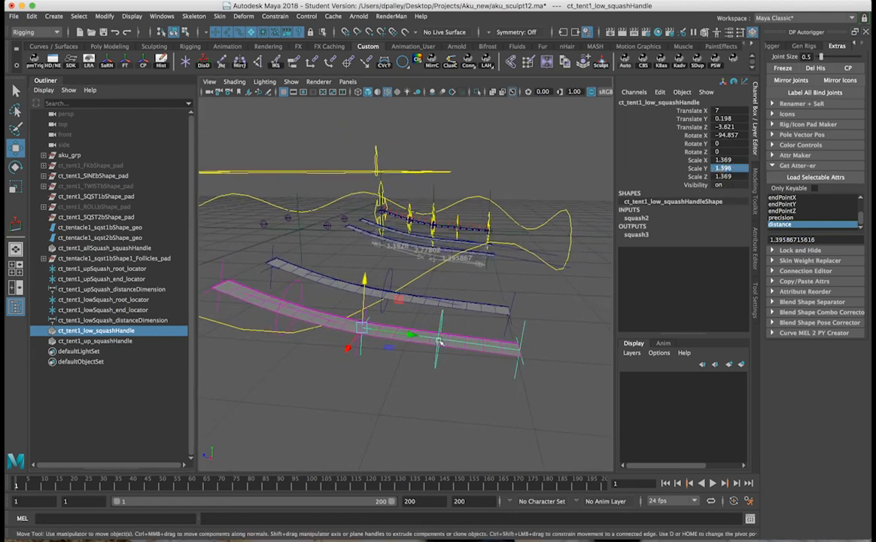
left_click_drag(381, 339, 397, 347, "alt")
left_click(401, 360)
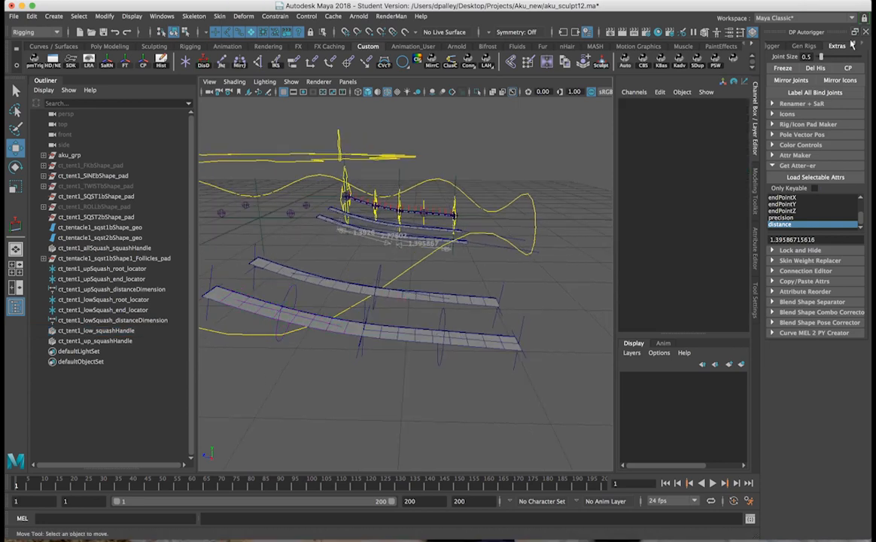
left_click(867, 33)
Step: Set Translate X to 7 for the root and end locators of both the upper and lower squash
left_click_drag(475, 323, 512, 305, "alt")
left_click(466, 310)
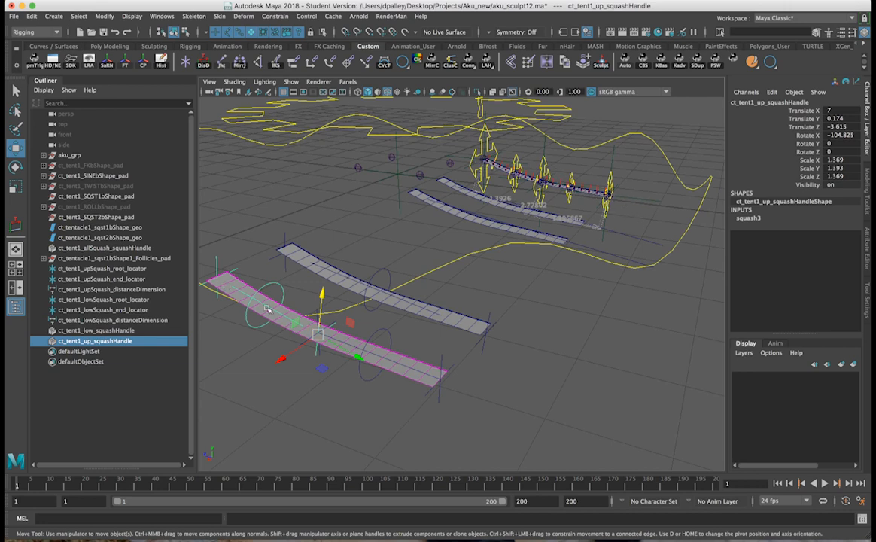
left_click(83, 268)
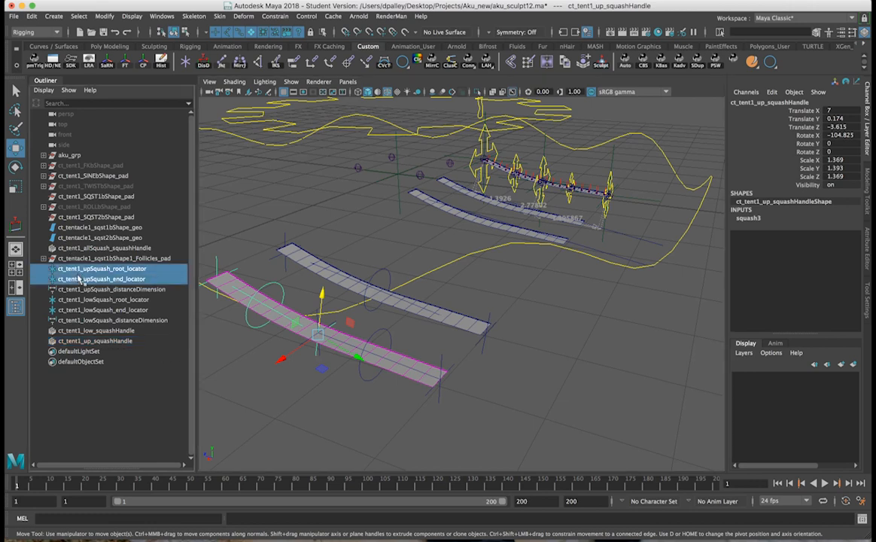
left_click(83, 278, "shift")
left_click(83, 300, "super")
left_click(82, 309, "super")
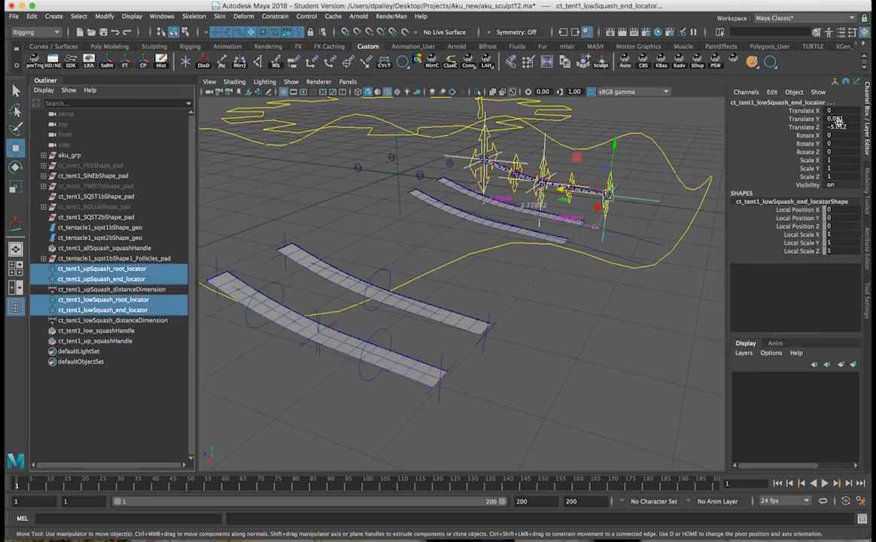
double_click(838, 111)
type("7")
key("Return")
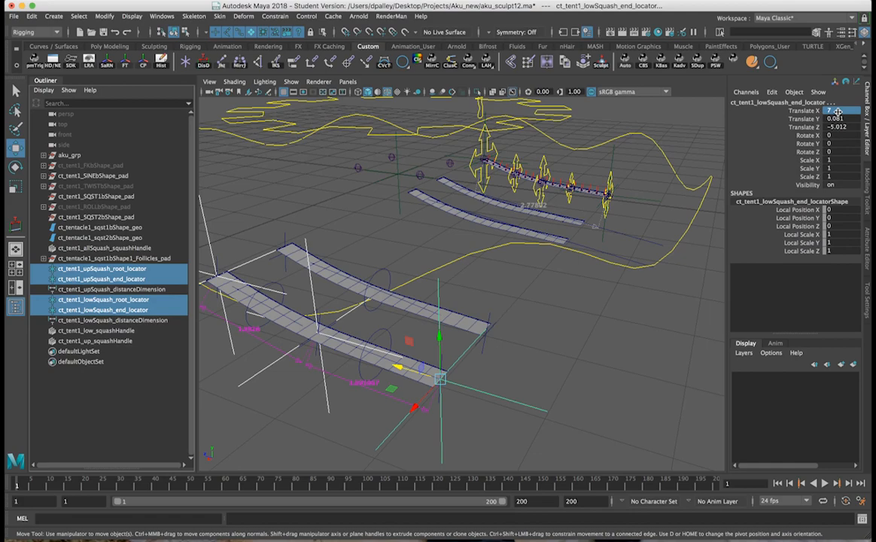
Step: Examine the relocated squash locators and distance dimensions on the front strip, especially where the upper and lower sections meet
left_click_drag(395, 313, 363, 321, "alt")
middle_click_drag(366, 309, 317, 292, "alt")
left_click_drag(452, 290, 503, 284, "alt")
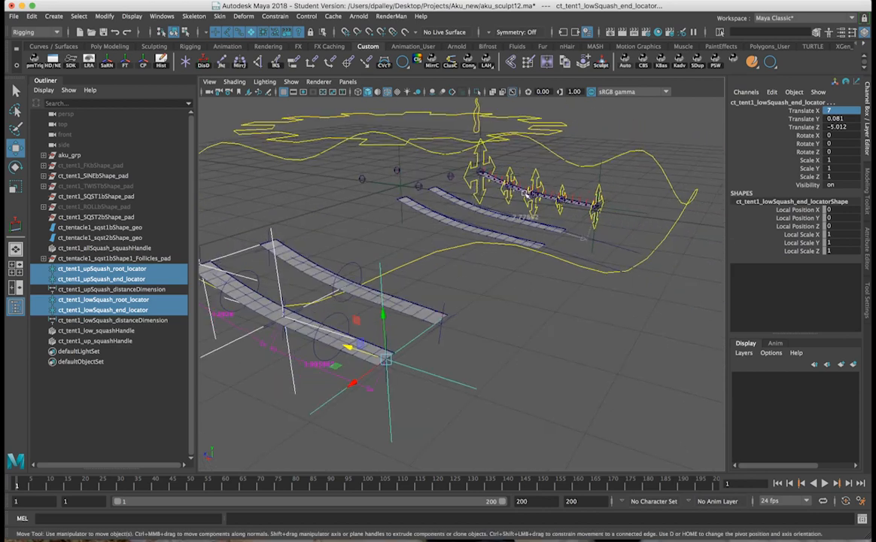
left_click_drag(526, 193, 552, 192, "alt")
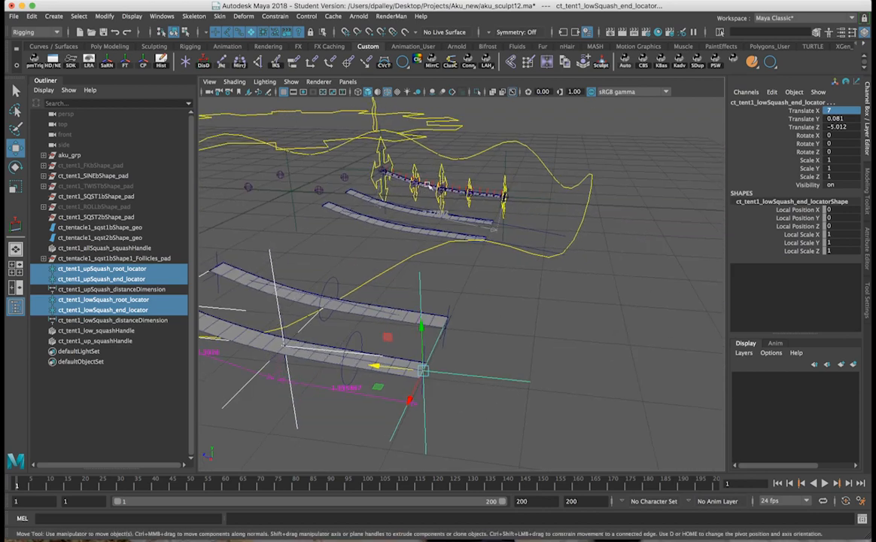
left_click_drag(457, 196, 497, 197, "alt")
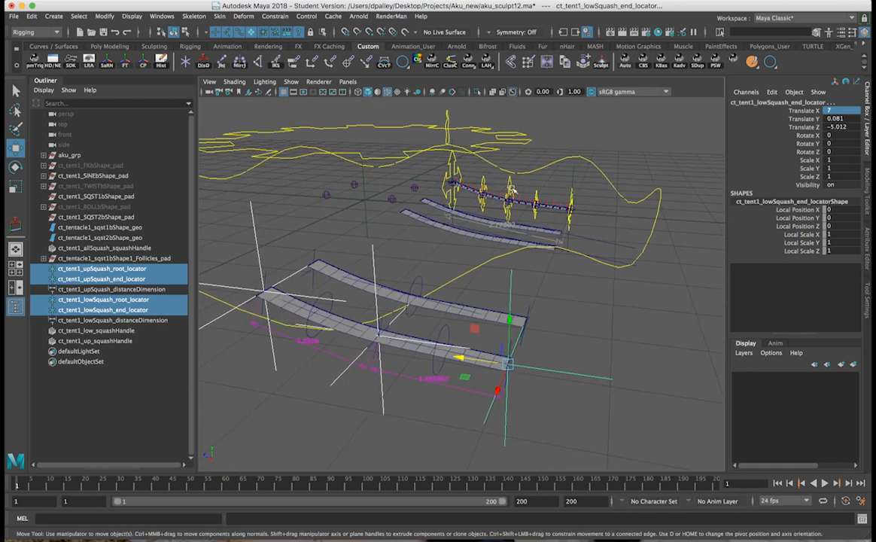
right_click_drag(454, 304, 442, 311, "alt")
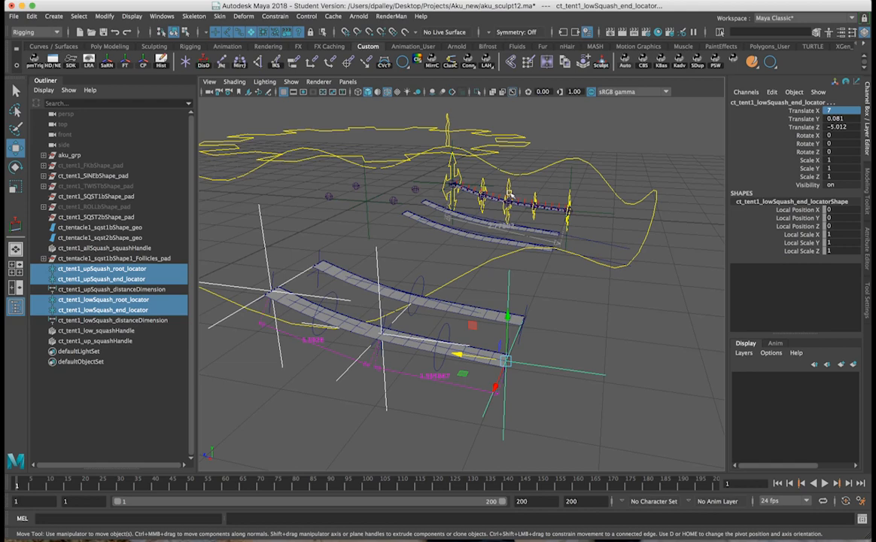
left_click_drag(515, 263, 509, 267, "alt")
middle_click_drag(441, 340, 479, 317, "alt")
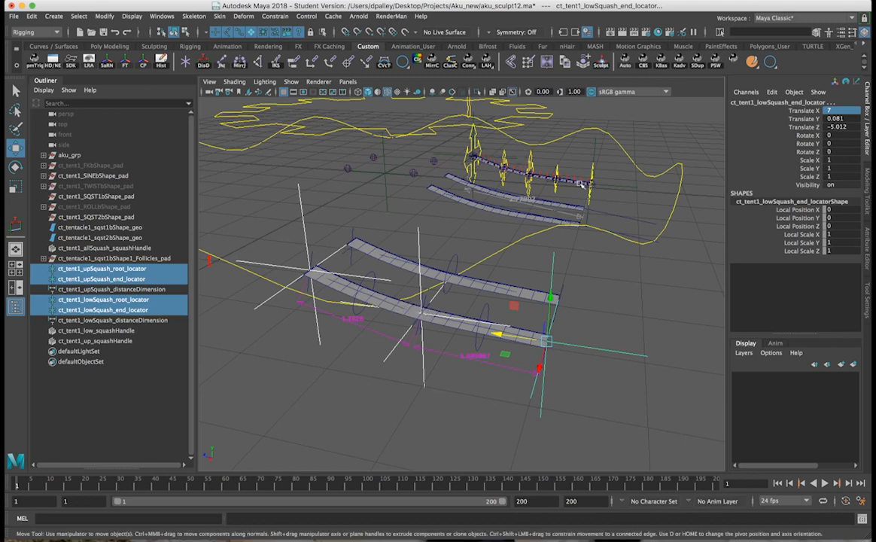
left_click_drag(518, 248, 428, 265, "alt")
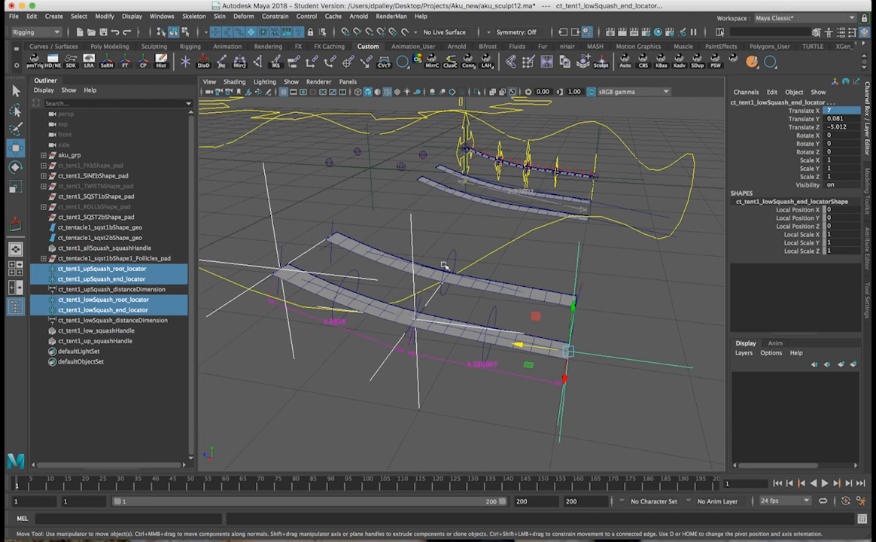
left_click_drag(440, 235, 446, 311, "alt")
left_click(487, 227)
left_click_drag(488, 226, 377, 305, "alt")
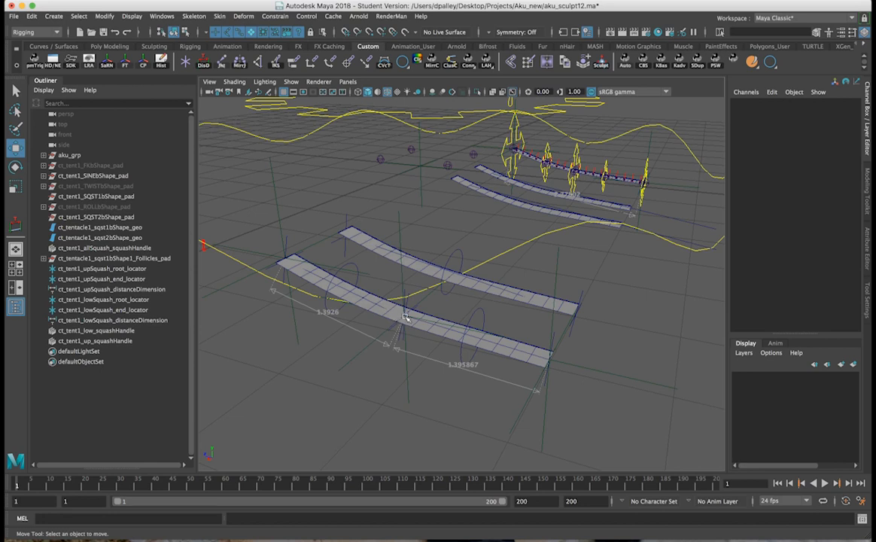
left_click_drag(417, 320, 442, 328, "alt")
key("z")
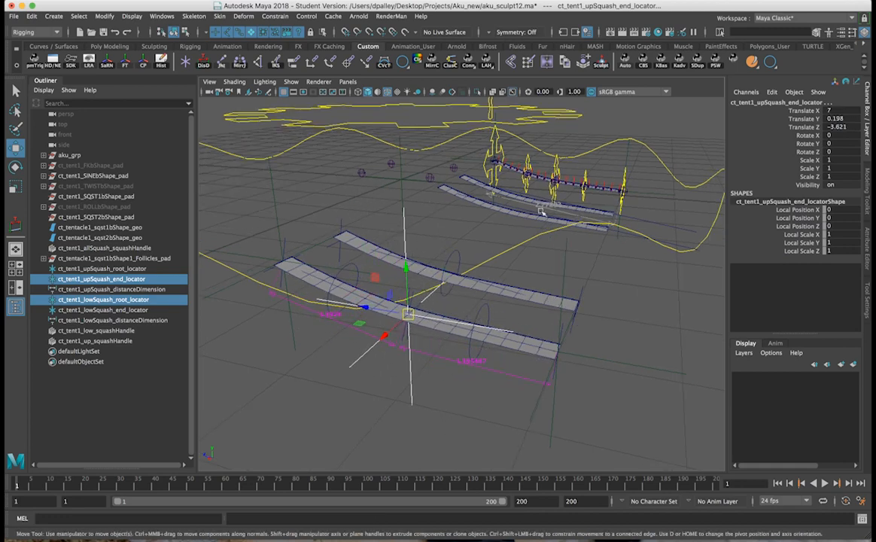
left_click(506, 230)
left_click_drag(513, 231, 455, 115, "alt")
Step: Create a circle control icon and group it
right_click(415, 61)
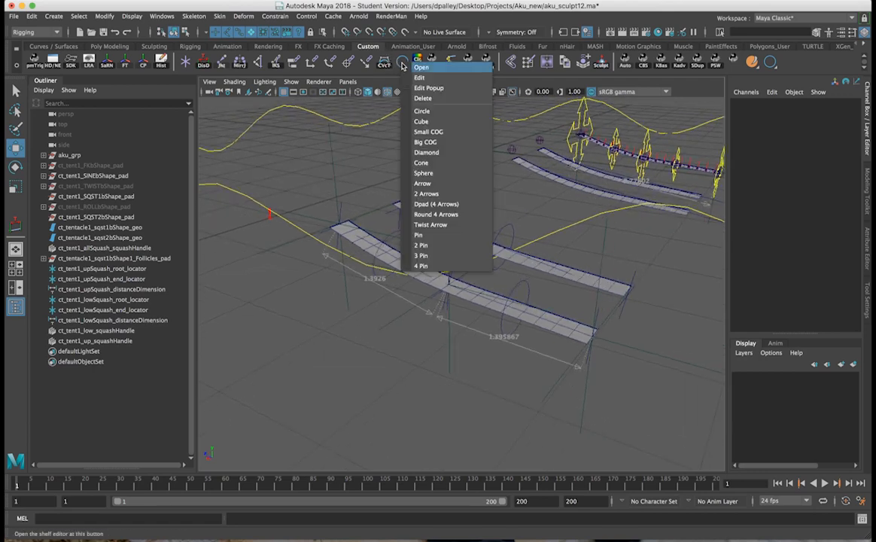
left_click(421, 110)
left_click_drag(493, 189, 506, 194, "alt")
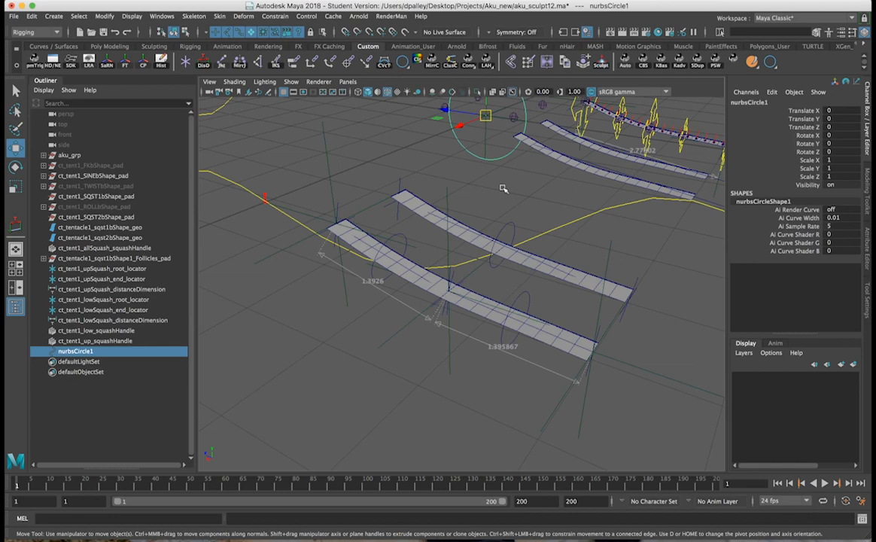
left_click_drag(516, 165, 484, 184, "alt")
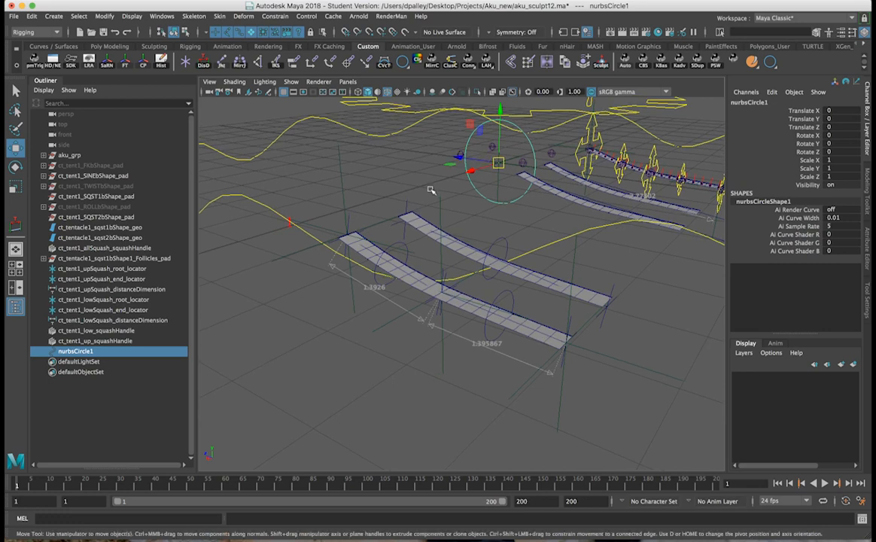
key("ctrl+g")
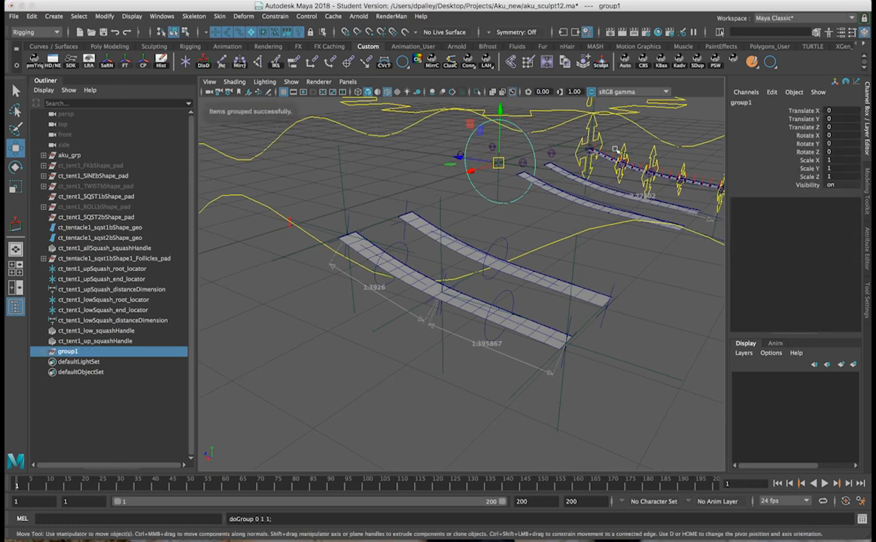
Step: Orient-constrain the circle's group to ct_tent1_Mid_icon so it takes that icon's orientation
middle_click_drag(582, 156, 568, 155, "alt")
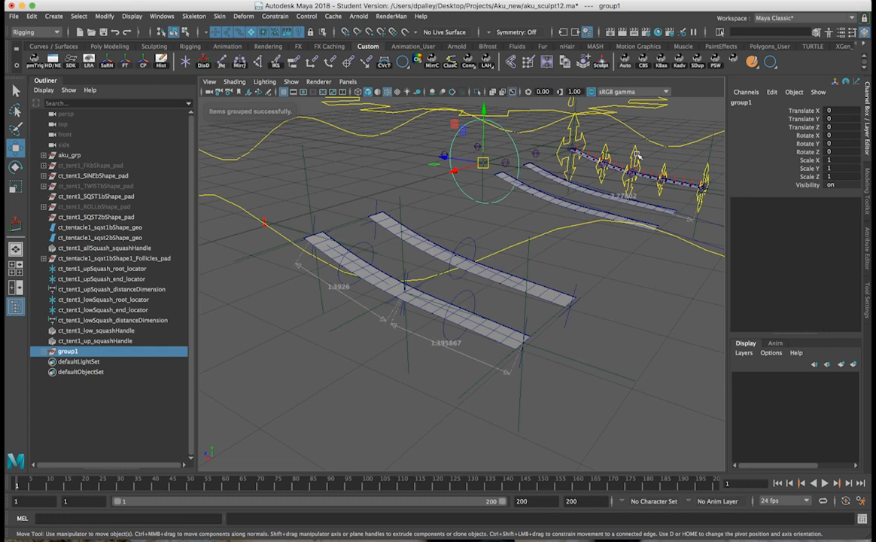
left_click(638, 156)
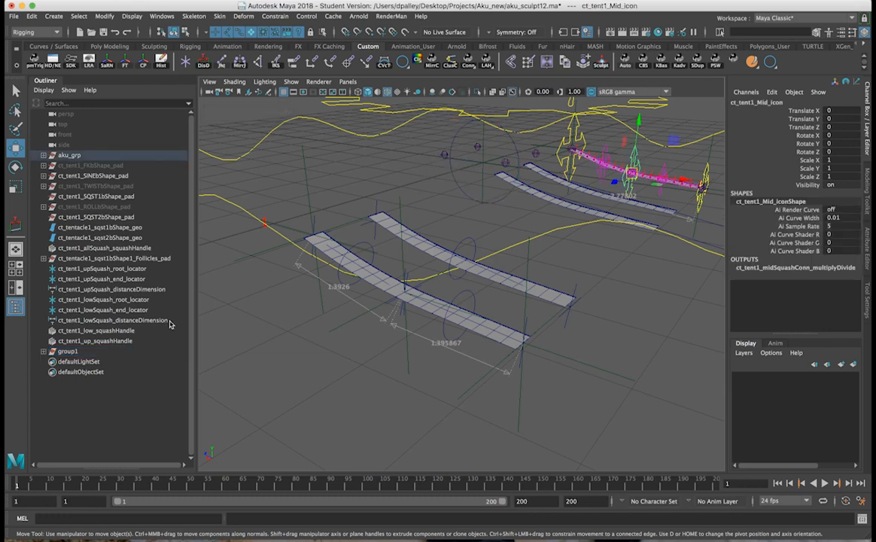
left_click(67, 351)
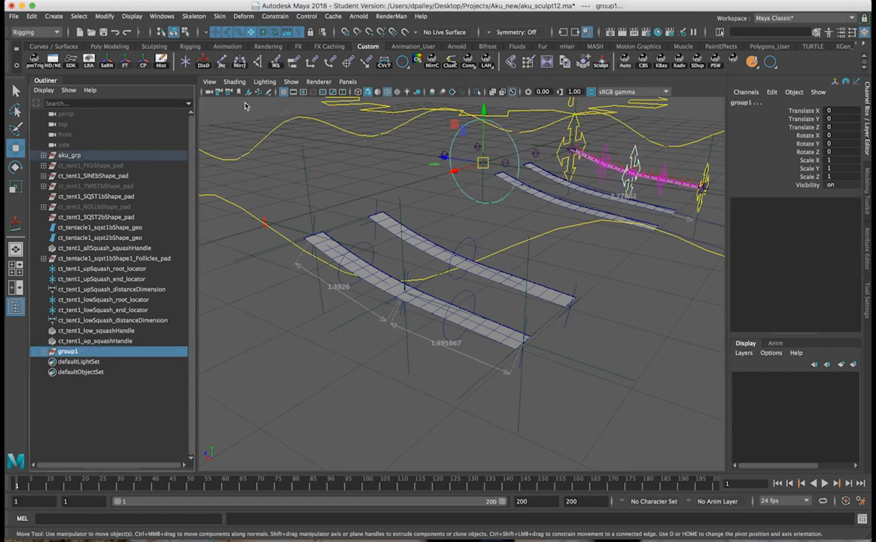
middle_click_drag(550, 162, 546, 165, "alt")
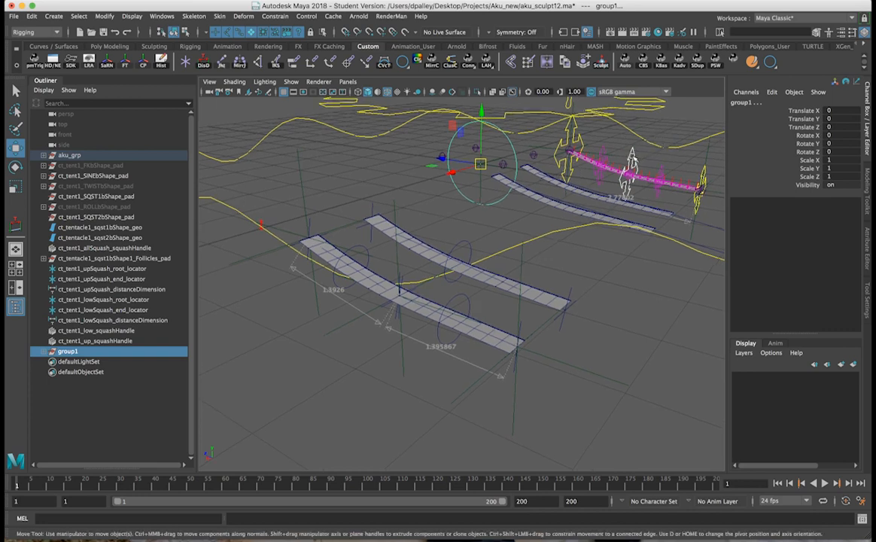
left_click(631, 161)
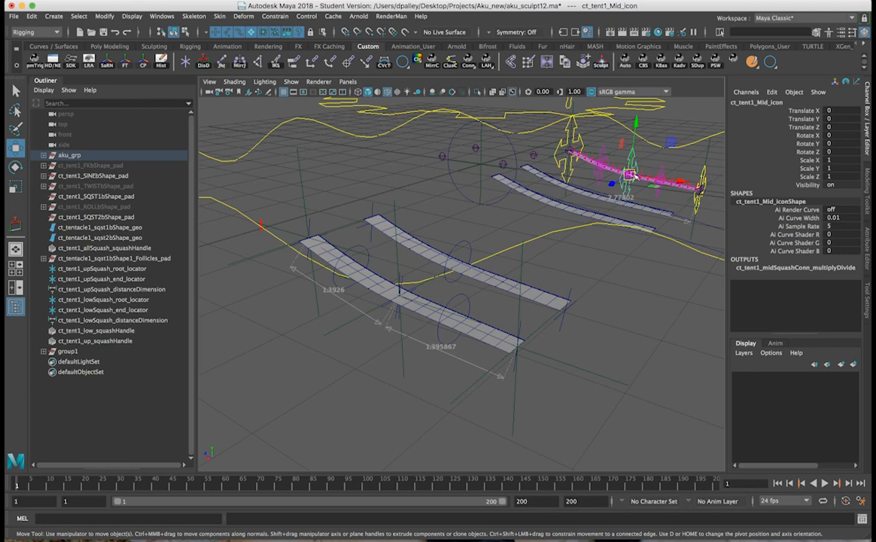
left_click(62, 351)
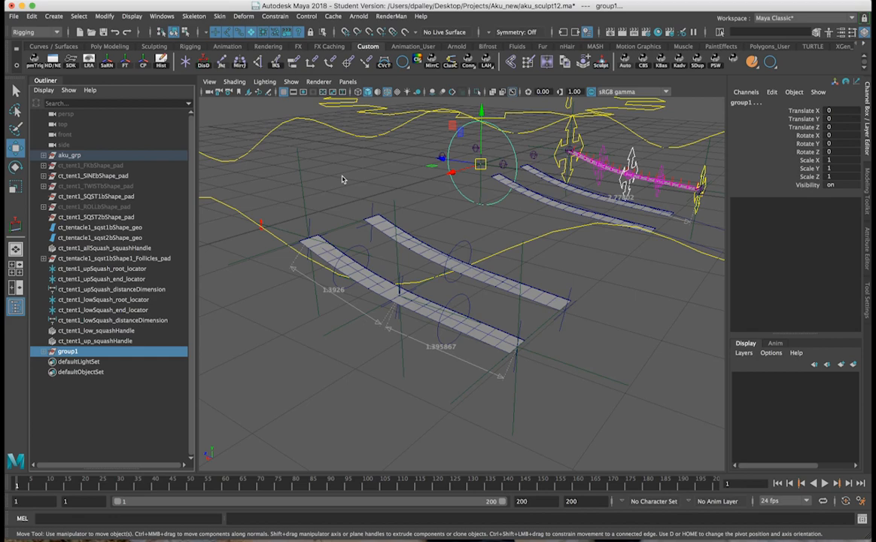
left_click(295, 62)
mouse_move(486, 259)
left_mouse_down("alt")
mouse_move(504, 245)
mouse_move(493, 252)
left_mouse_up("alt")
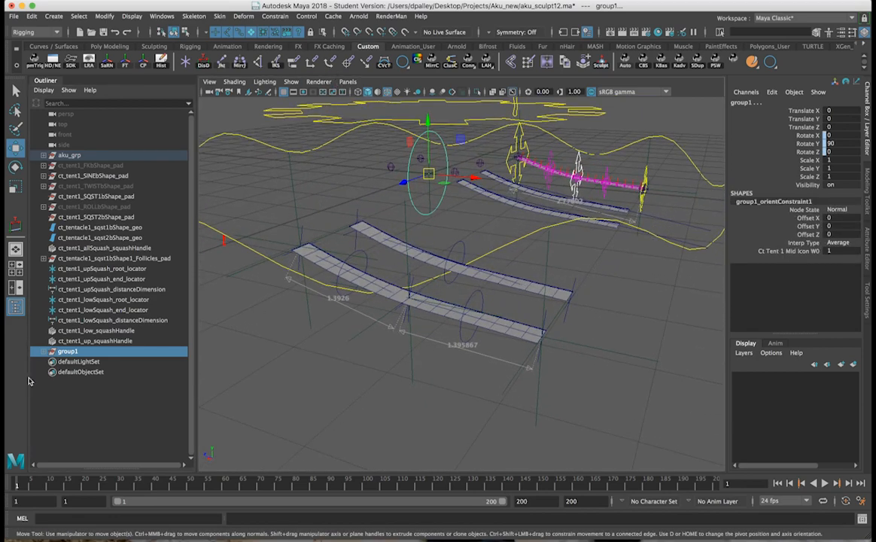
Step: Delete the orient constraint under the circle's group
left_click(44, 352)
left_click(83, 372)
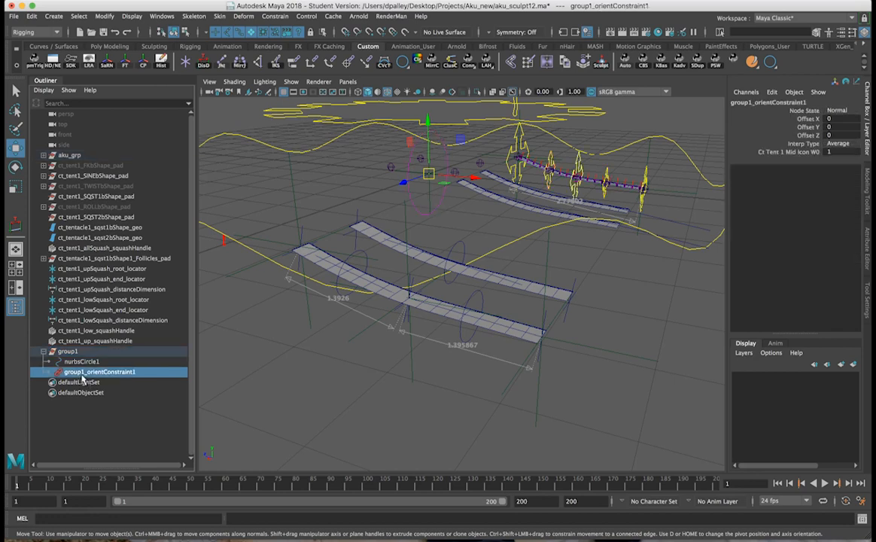
key("Delete")
Step: Snap the circle's group onto the upper squash end locator at the middle of the front strip
left_click(68, 351)
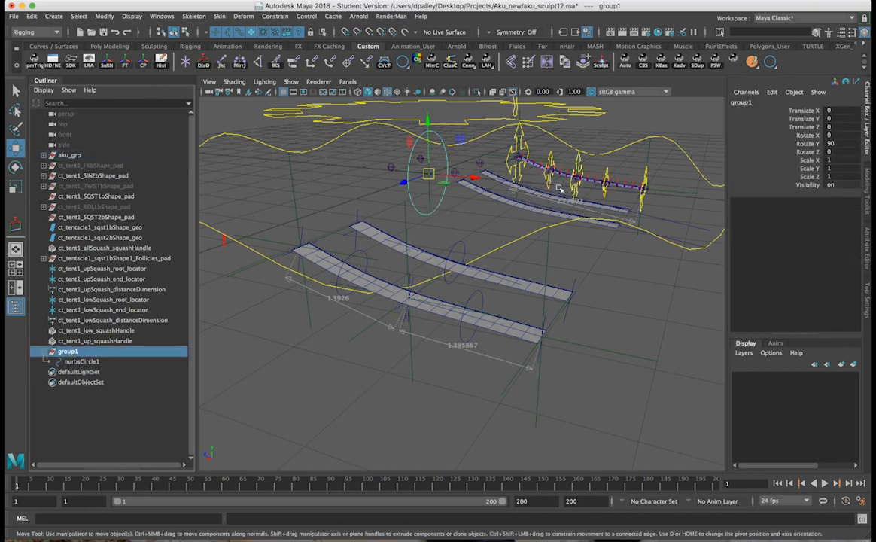
left_click_drag(445, 254, 487, 256, "alt")
key("v")
middle_click_drag(409, 320, 387, 320)
left_click_drag(389, 320, 385, 318)
right_click_drag(522, 328, 459, 318, "alt")
mouse_move(458, 319)
left_mouse_down("alt")
mouse_move(497, 280)
mouse_move(372, 294)
mouse_move(441, 303)
mouse_move(490, 298)
mouse_move(452, 309)
left_mouse_up("alt")
Step: Scale the circle inside the group uniformly to about 0.326 and freeze its transformations
left_click(81, 362)
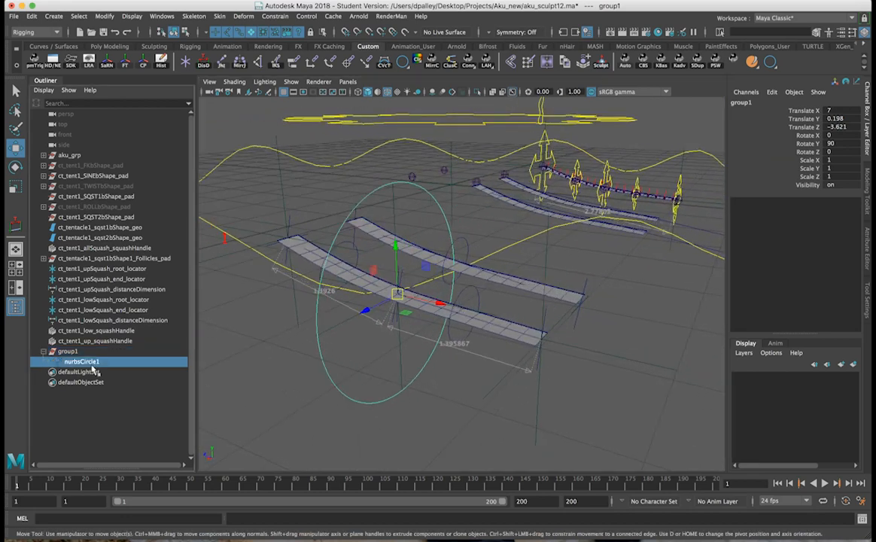
key("r")
left_click_drag(397, 293, 286, 302)
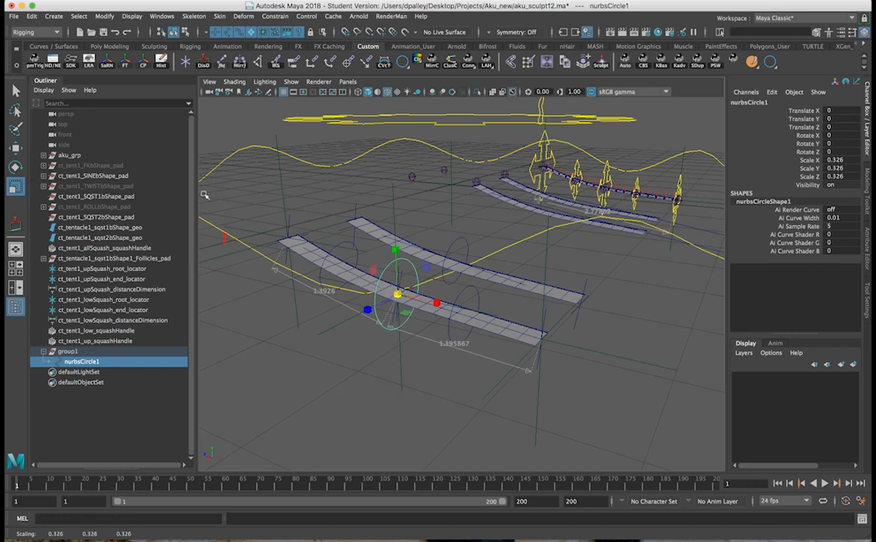
left_click(124, 62)
key("w")
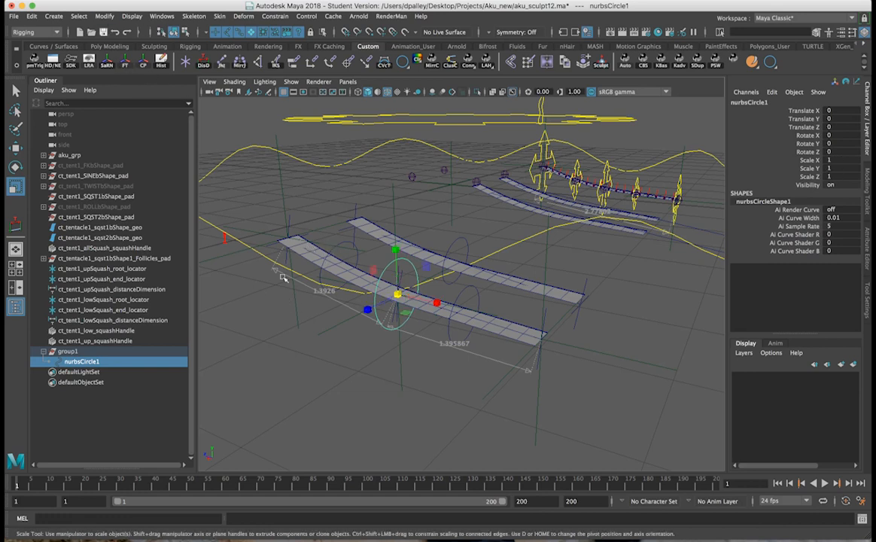
Step: Rename the circle as ct_tent1_midSquash_control
double_click(89, 362)
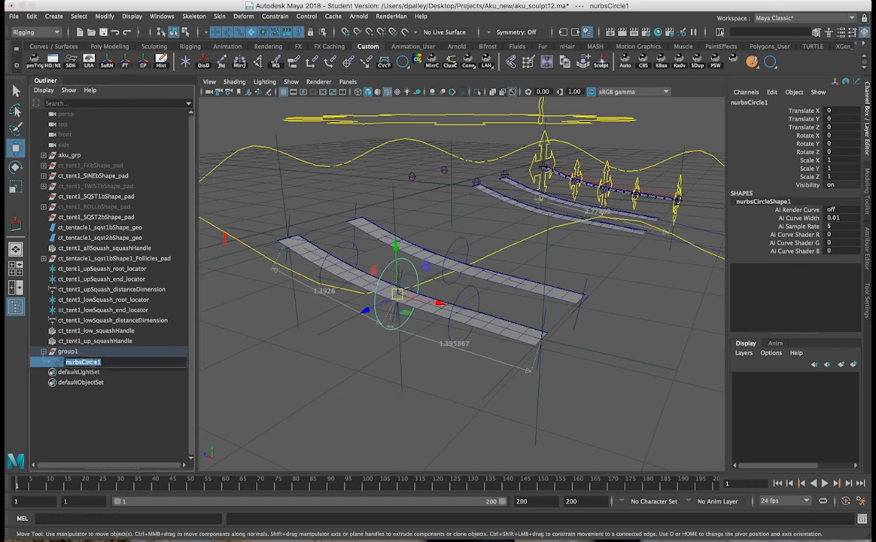
type("ct_tent1_midSquash_control")
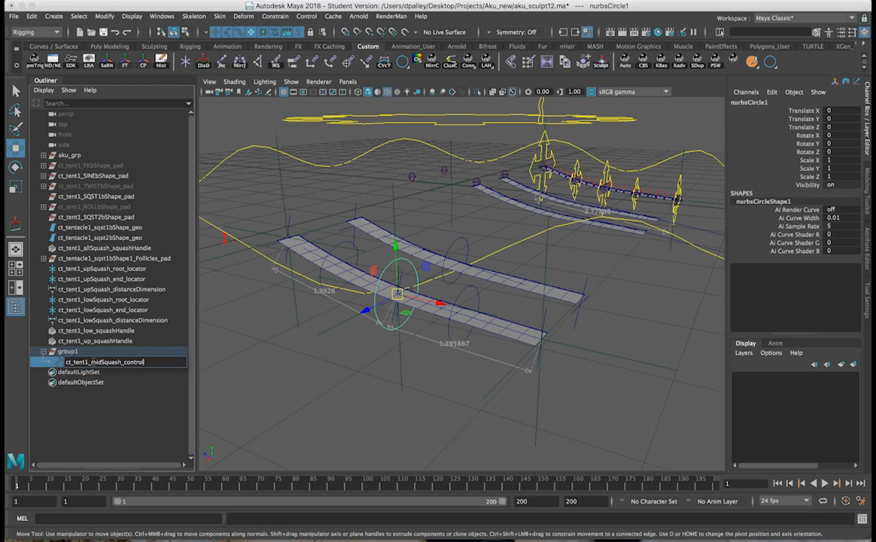
key("Return")
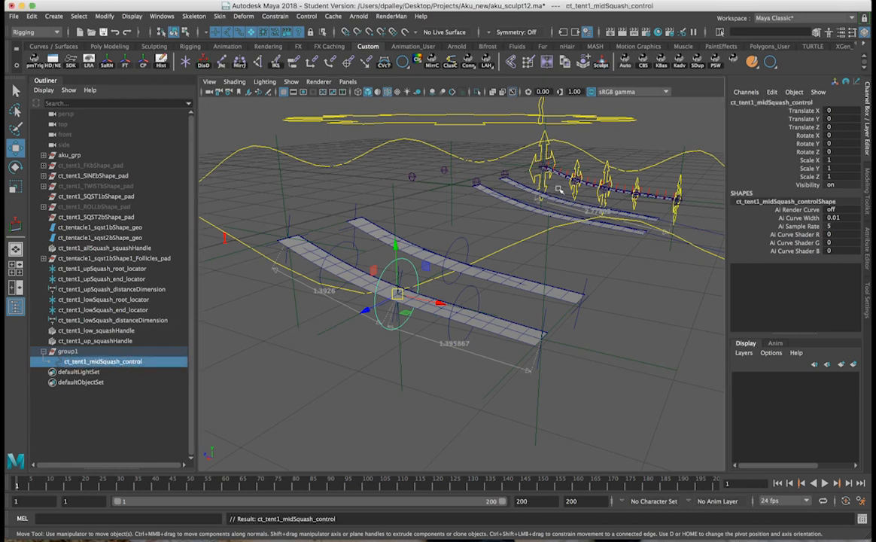
left_click(552, 156)
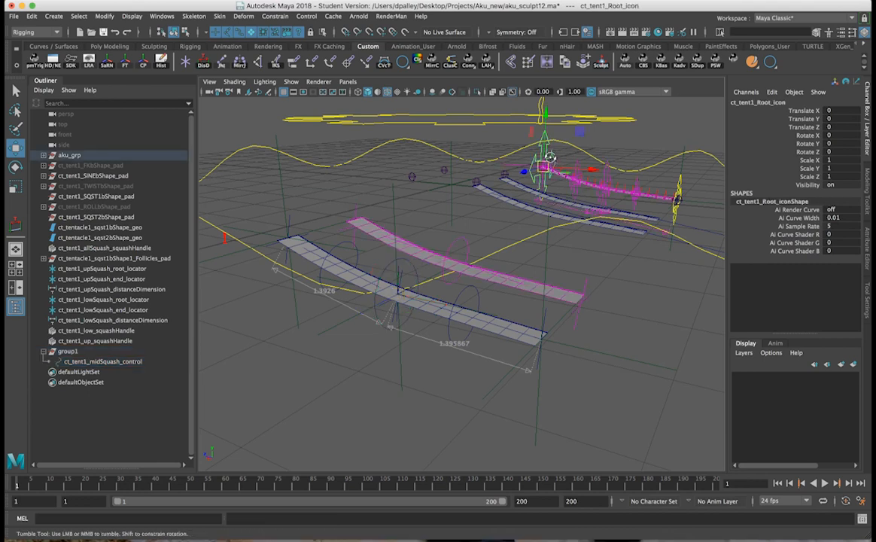
left_click_drag(551, 159, 524, 150, "alt")
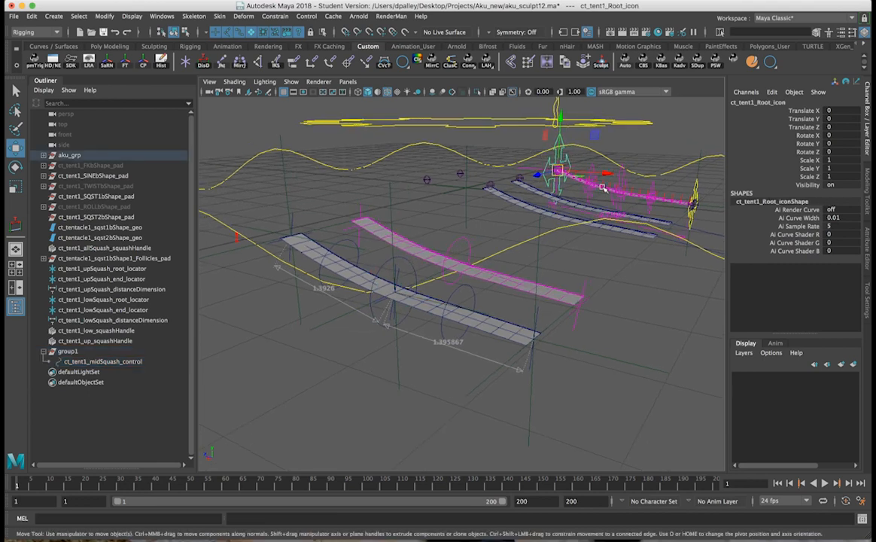
right_click_drag(656, 214, 608, 209, "alt")
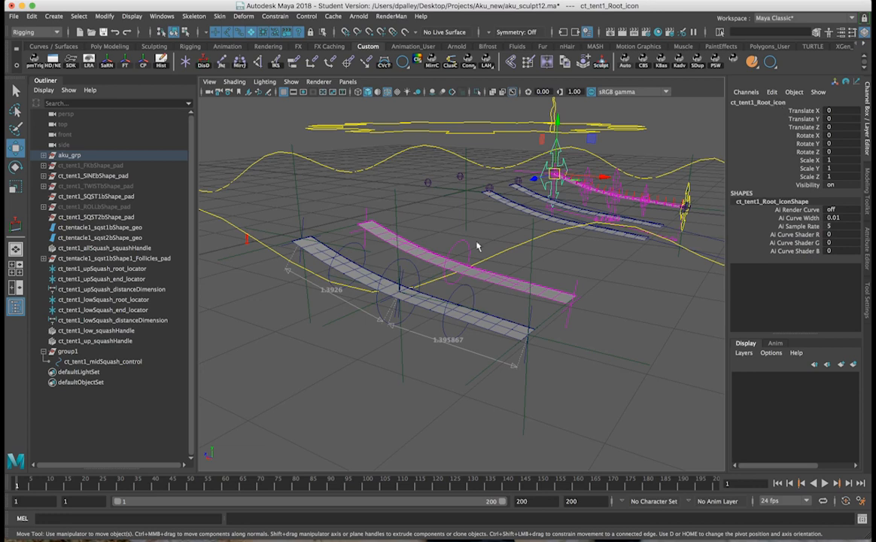
left_click(416, 272)
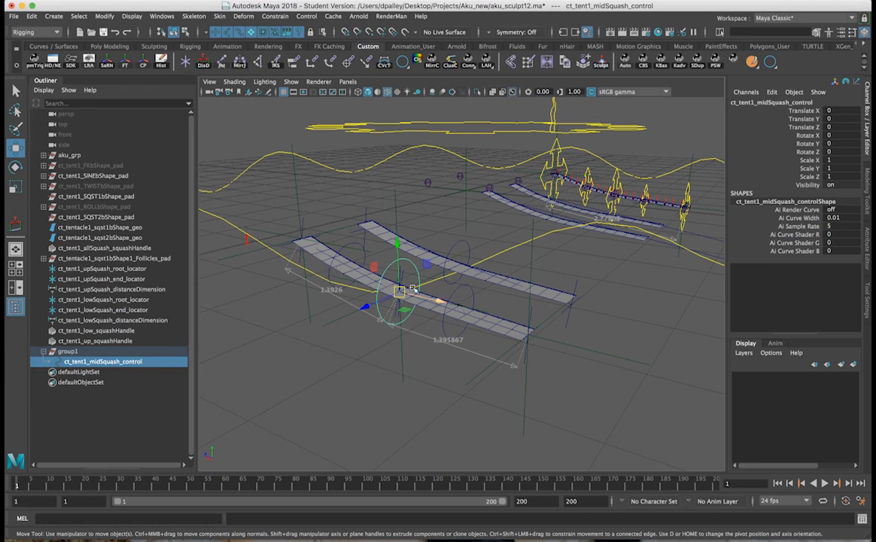
Step: Rename the group above the mid squash control as ct_tent1_midSquash_control_pad
double_click(135, 363)
key("super+c")
double_click(101, 351)
key("super+v")
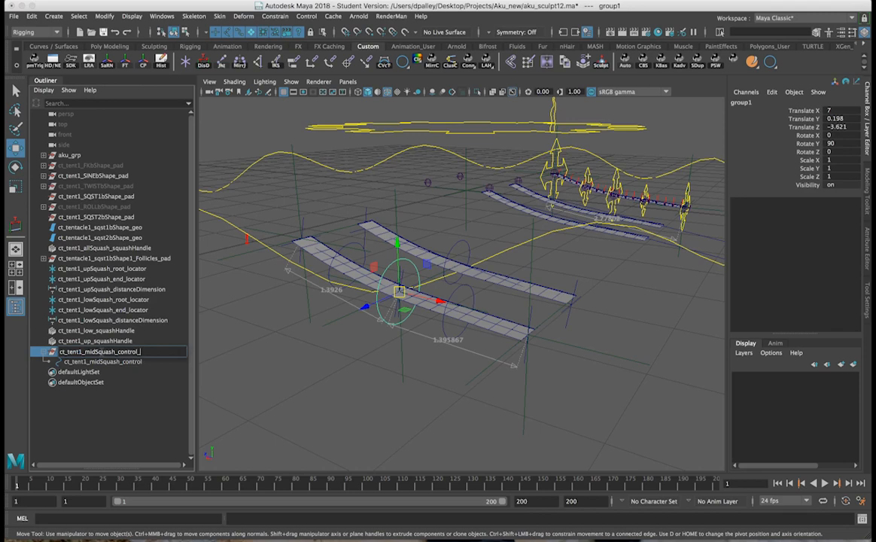
type("pad")
key("Return")
left_click_drag(369, 250, 411, 256, "alt")
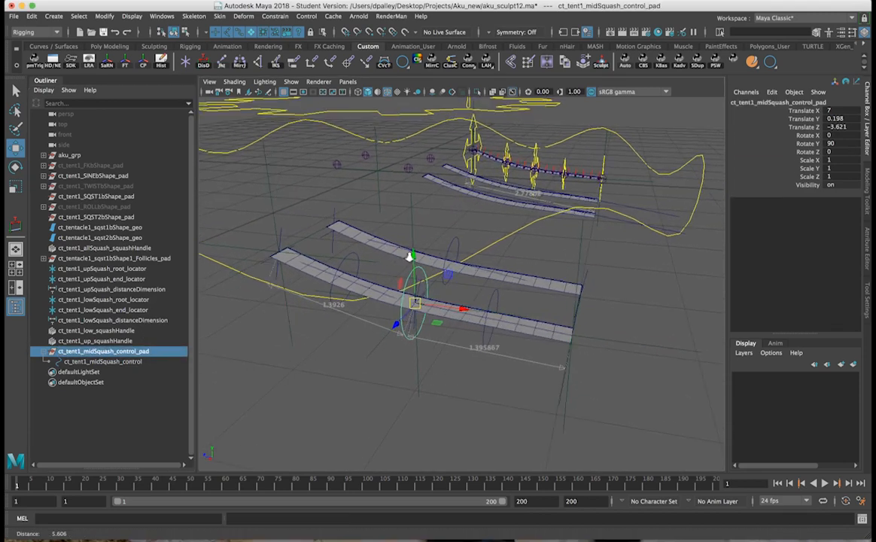
right_click_drag(409, 257, 414, 256, "alt")
Step: Point-constrain ct_tent1_upSquash_end_locator and ct_tent1_lowSquash_root_locator to ct_tent1_midSquash_control
left_click(103, 362)
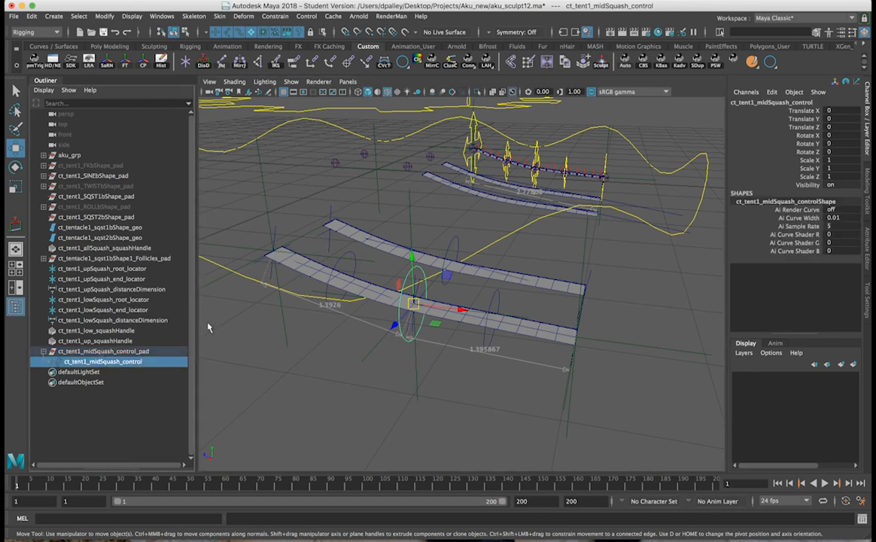
left_click(134, 280, "ctrl")
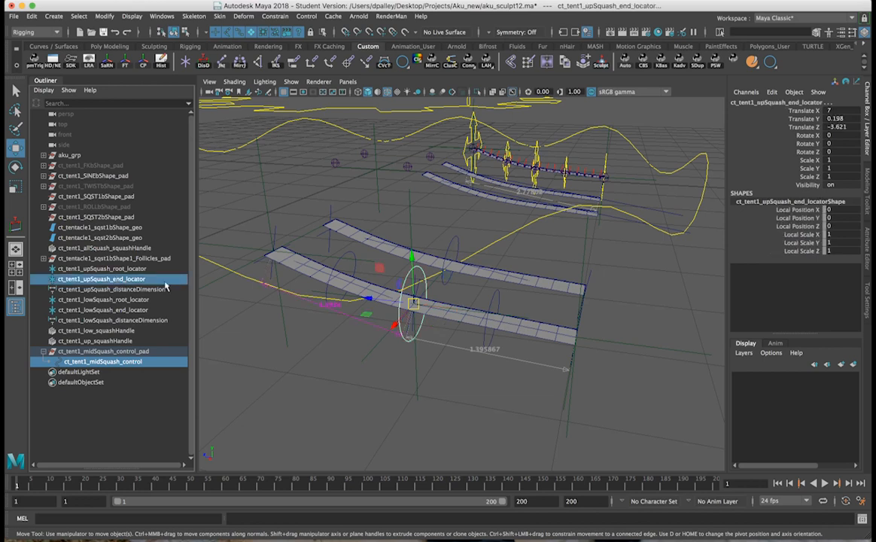
left_click(311, 63)
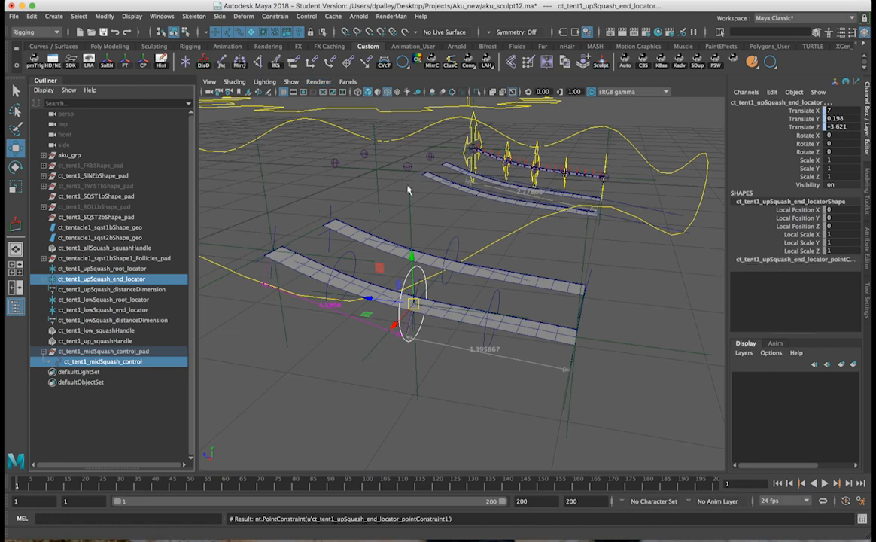
left_click(125, 362)
left_click(105, 300, "ctrl")
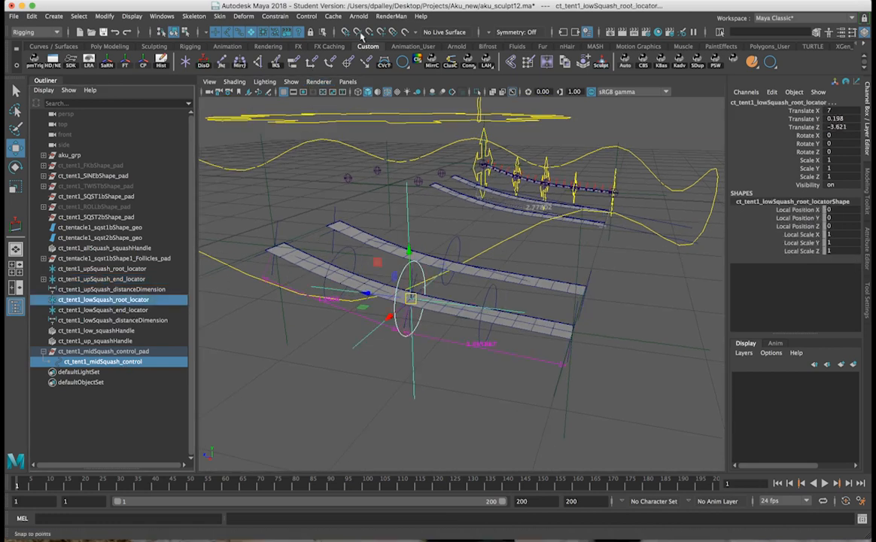
left_click(310, 64)
left_click_drag(509, 302, 491, 302, "alt")
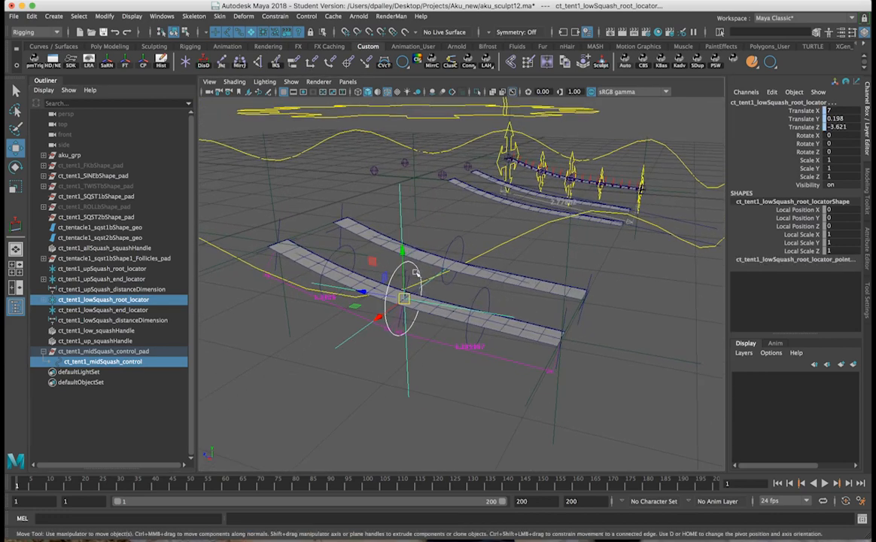
Step: Test the constrained locators by moving ct_tent1_midSquash_control along the front strip, and undo the move
left_click(416, 271)
left_click_drag(409, 300, 431, 310)
key("z")
right_click_drag(531, 324, 521, 324, "alt")
left_click_drag(520, 325, 545, 325, "alt")
left_click_drag(489, 297, 518, 307, "alt")
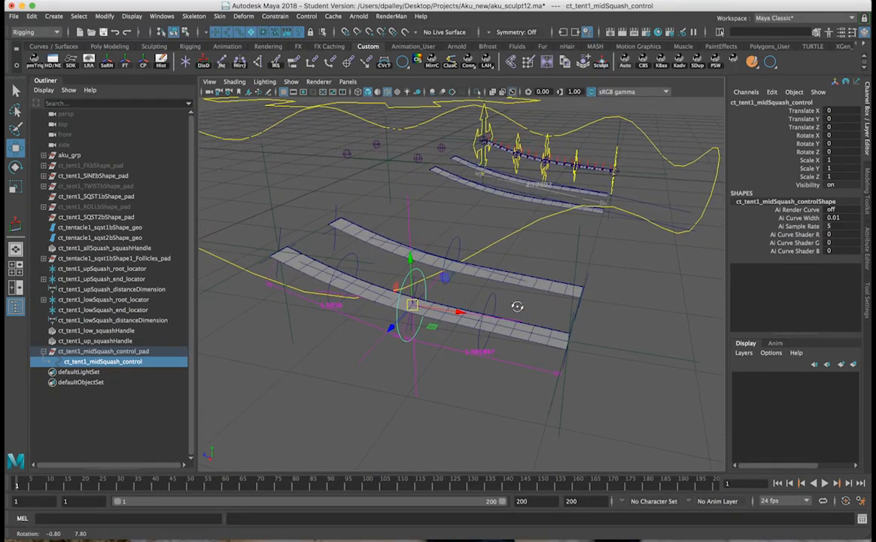
Step: Connect the translate of ct_tent1_Mid_icon to the translate of ct_tent1_midSquash_control with the Connection Editor
left_click(549, 147)
left_click_drag(569, 182, 421, 281, "alt")
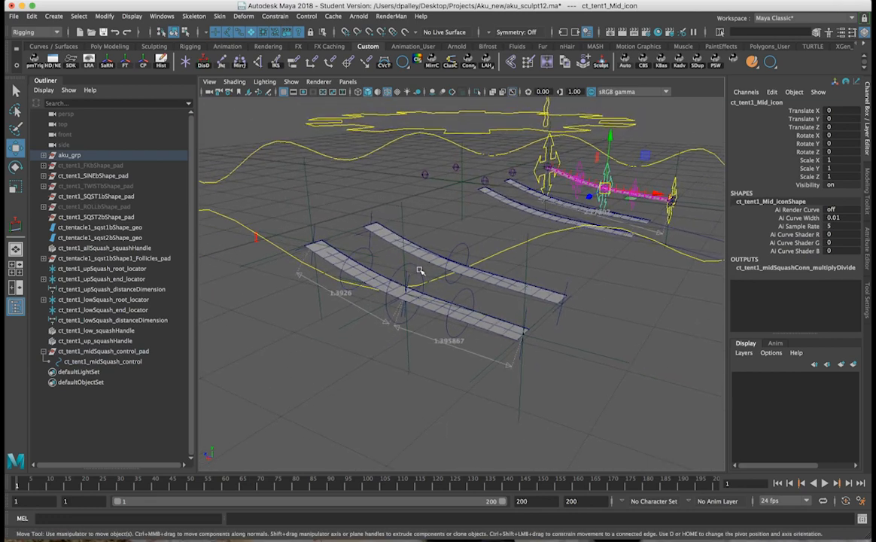
left_click(418, 274)
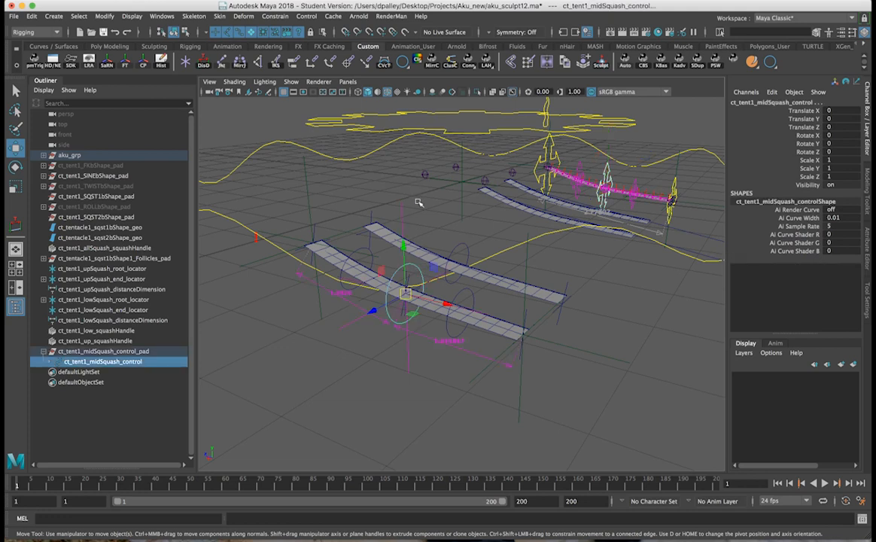
left_click(162, 16)
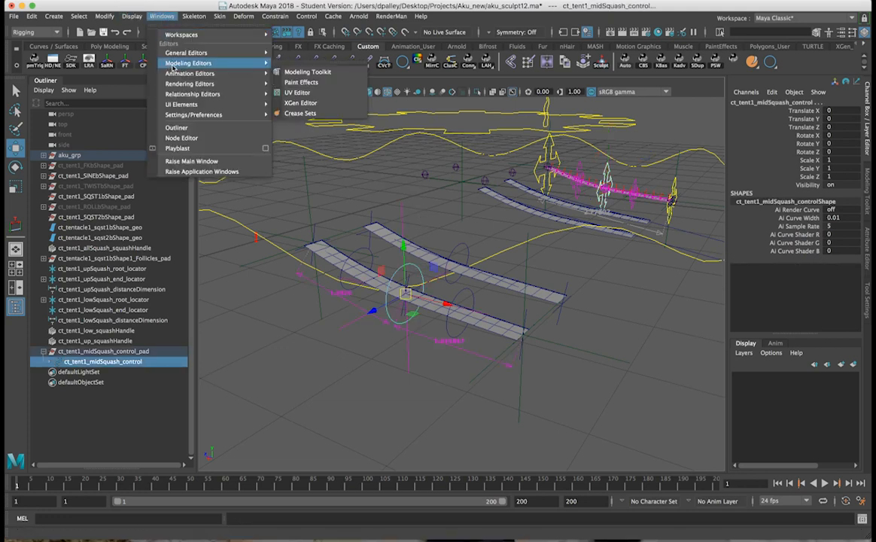
mouse_move(187, 53)
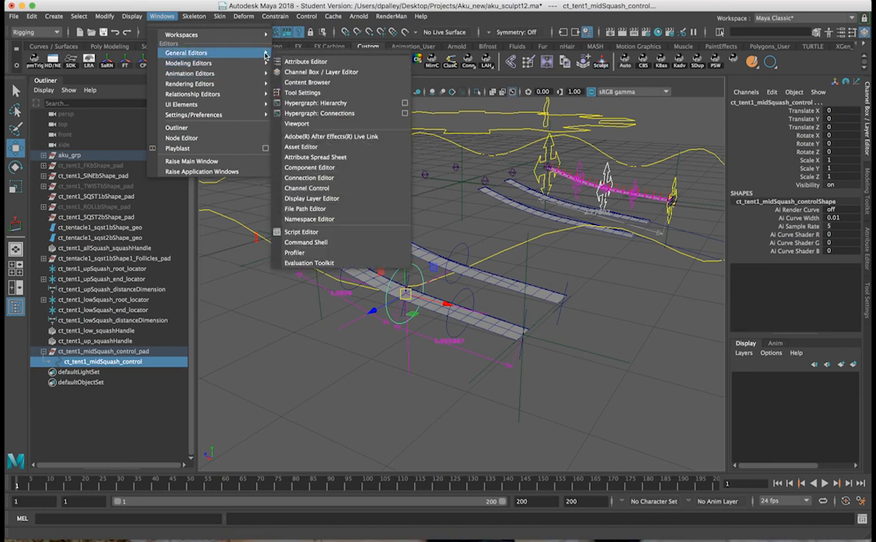
left_click(309, 177)
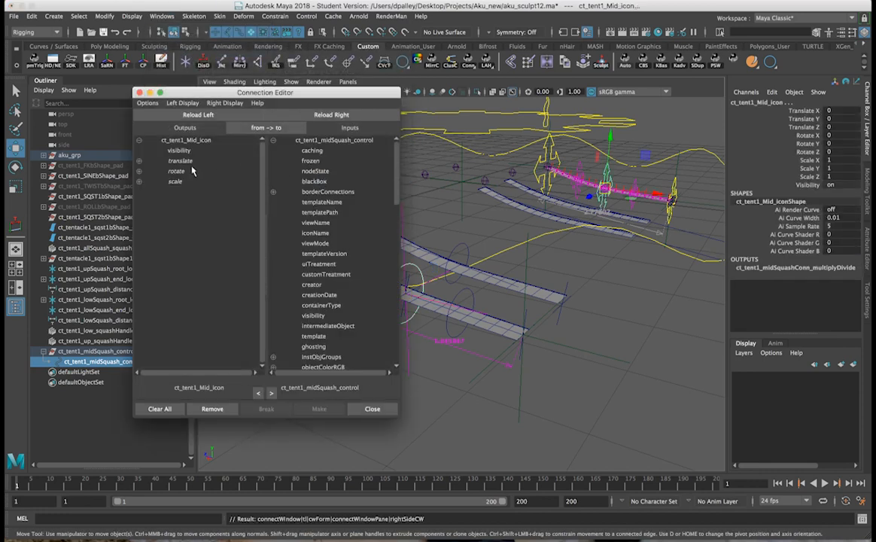
left_click(189, 161)
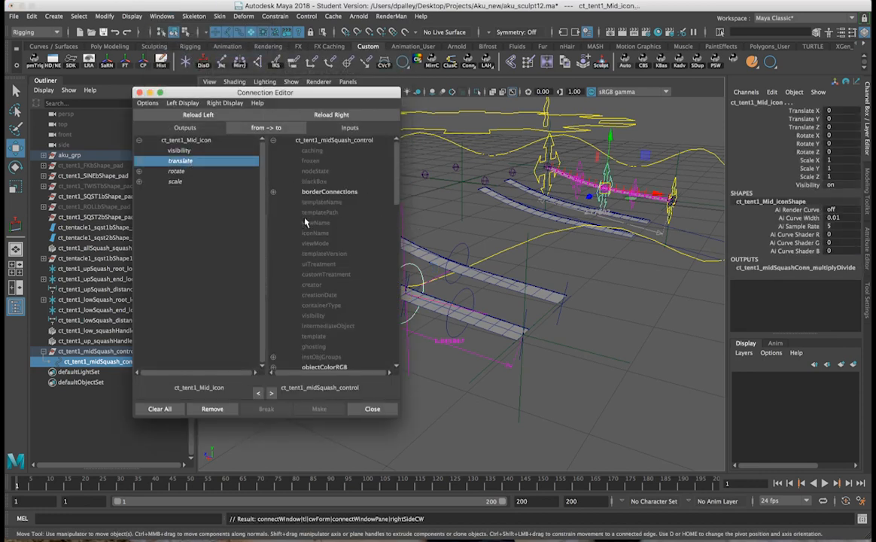
scroll(340, 267, "down", 5)
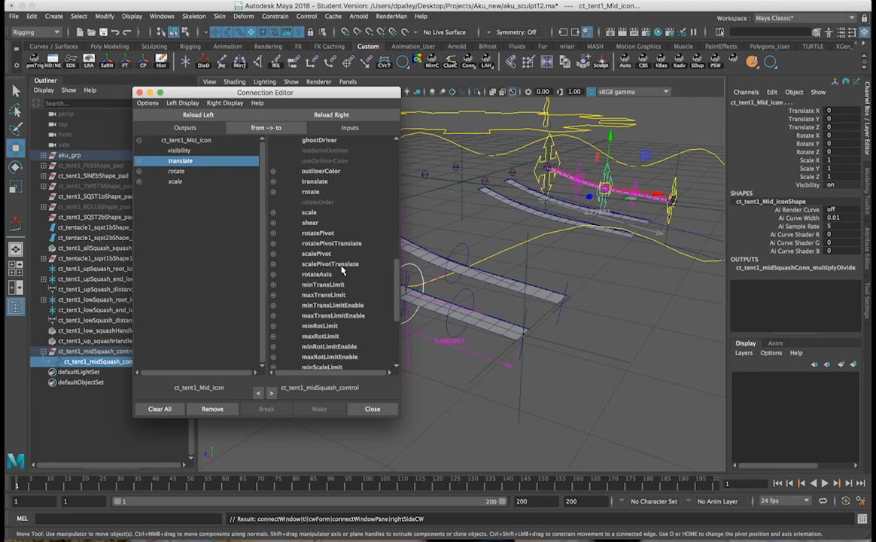
left_click(320, 182)
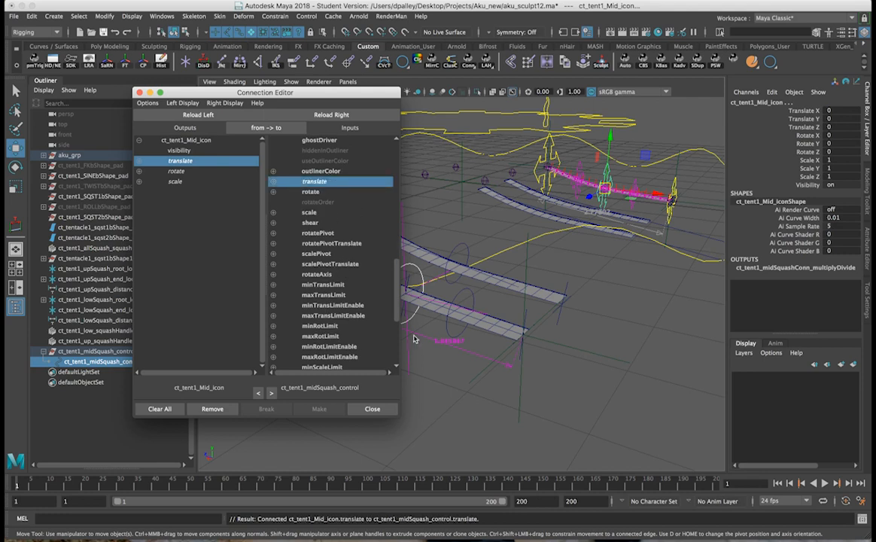
left_click(373, 408)
left_click(382, 411)
Step: Pull ct_tent1_End_icon away from the tentacle's base to about 4.098, 0.155, -0.742 to test the stretch
left_click(615, 180)
left_click_drag(606, 188, 676, 192)
left_click(619, 182)
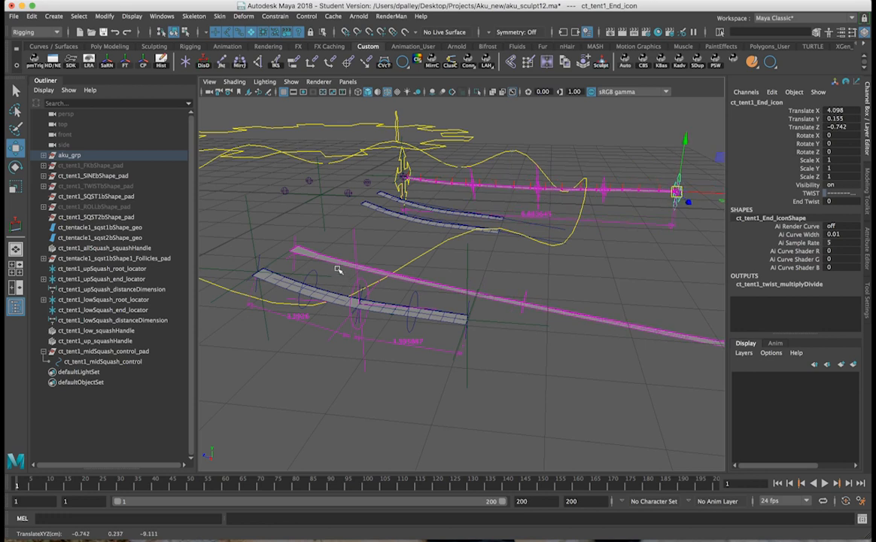
Step: Parent ct_tentacle1_sqst1bShape_geo and ct_tent1_allSquash_squashHandle under ct_tent1_SQST1bShape_pad
left_click(304, 252)
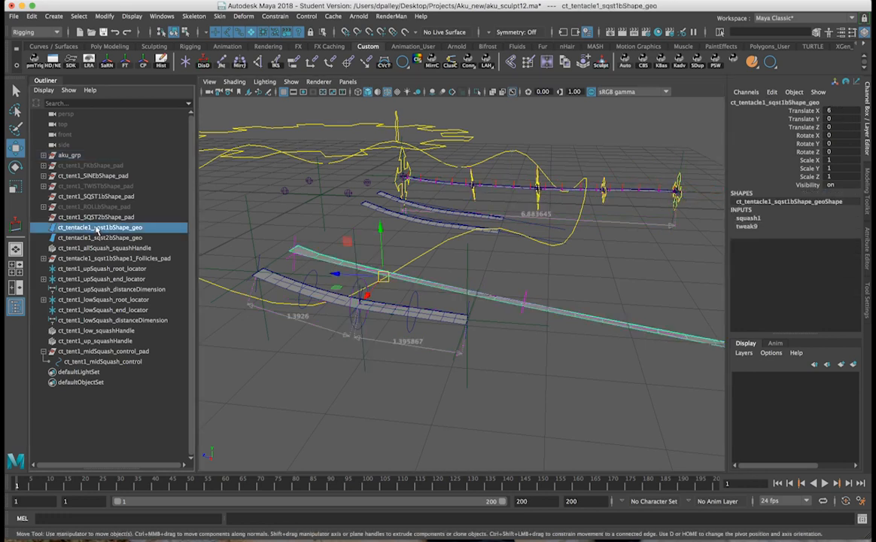
left_click(101, 249, "ctrl")
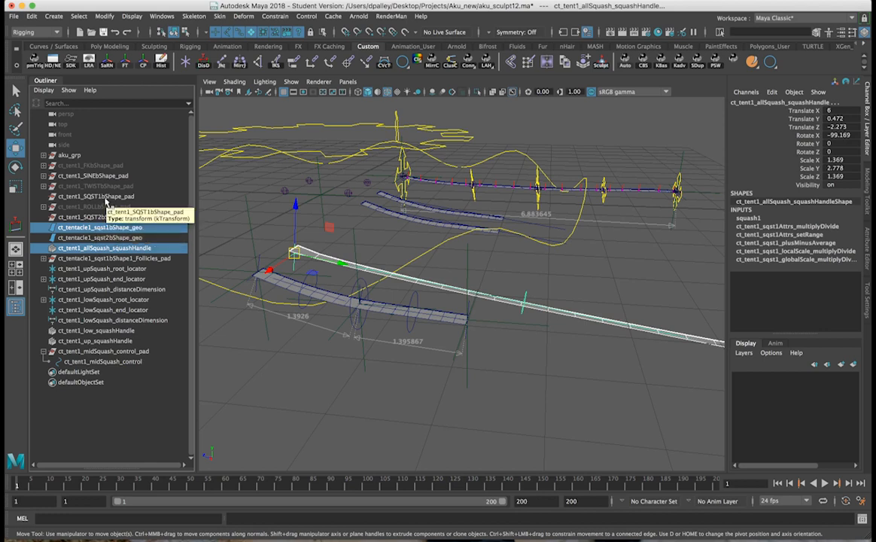
left_click(104, 196, "ctrl")
key("p")
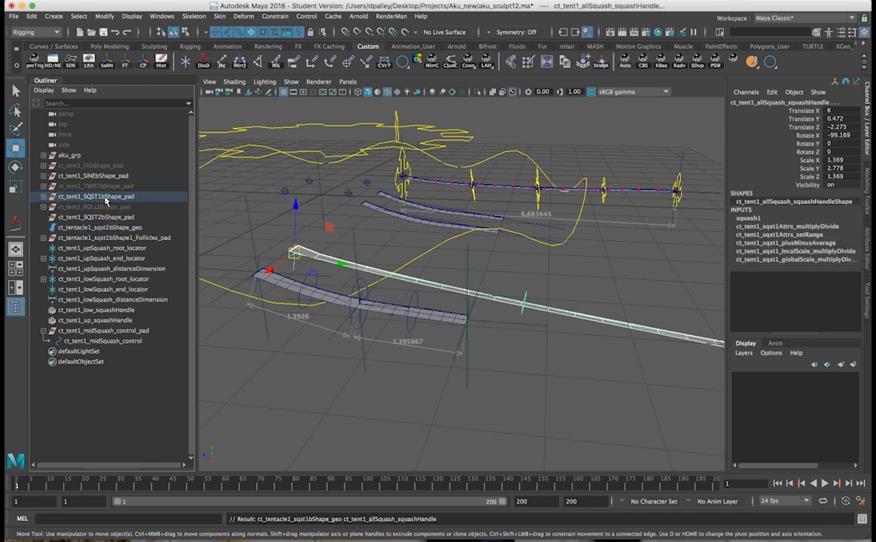
left_click(104, 196)
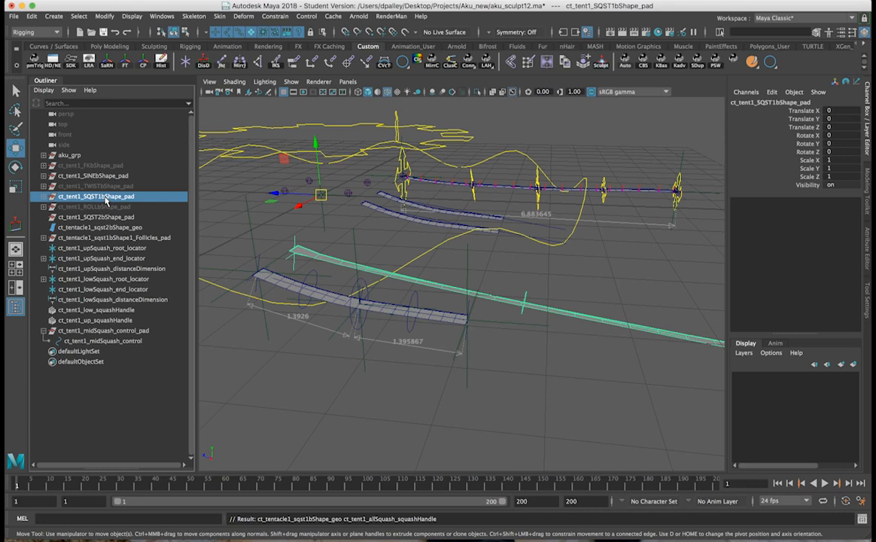
Step: Parent ct_tentacle1_sqst1bShape1_Follicles_pad under ct_tent1_SQST1bShape_pad and hide that pad
left_click(121, 239)
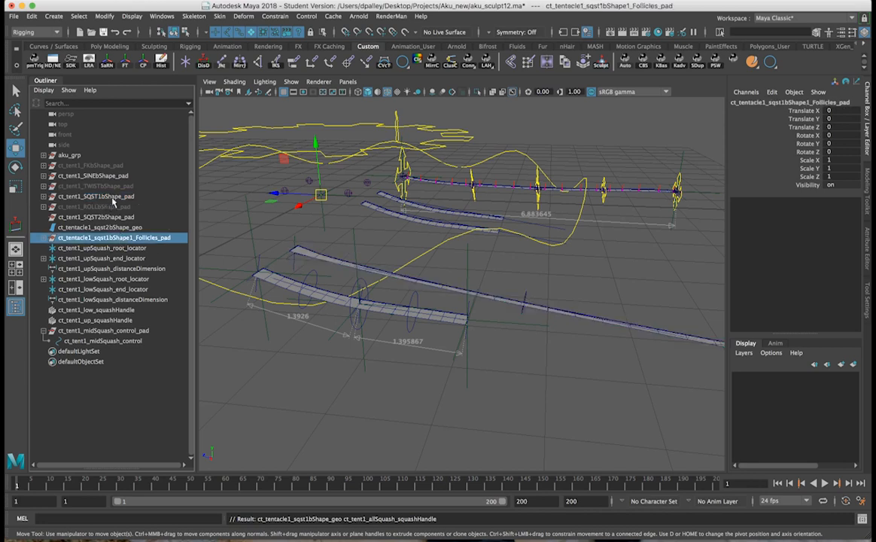
left_click(98, 185, "ctrl")
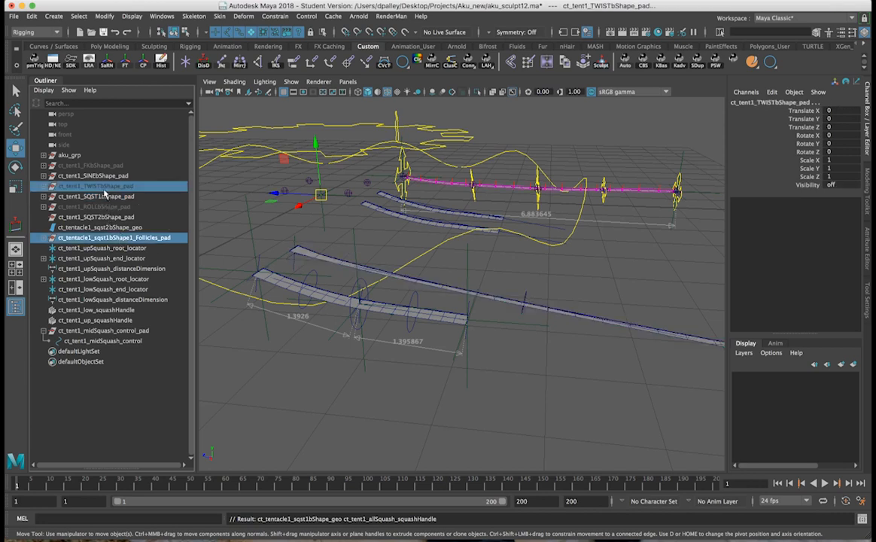
key("p")
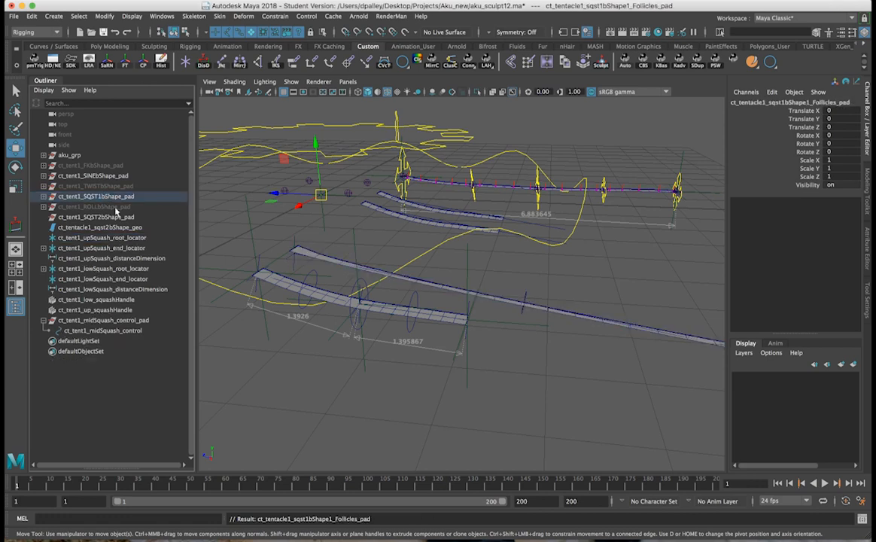
left_click(103, 197)
key("ctrl+h")
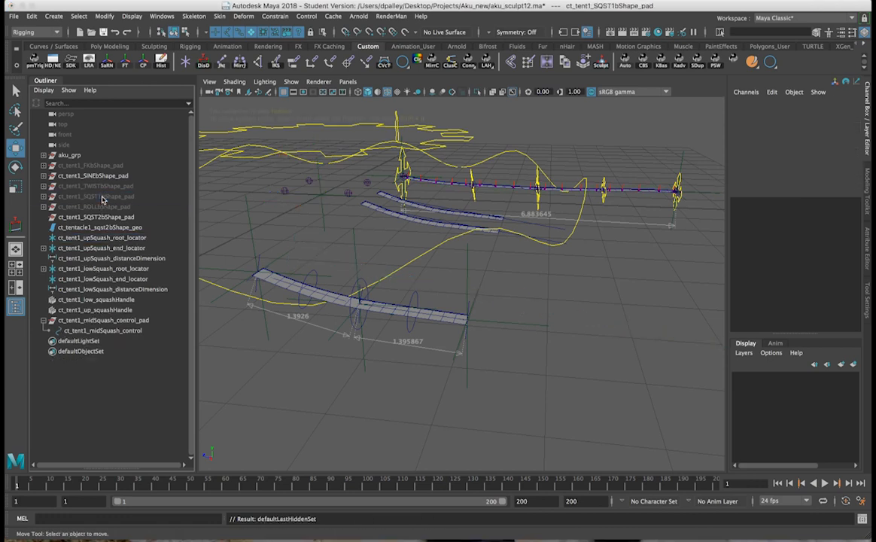
Step: Test the mid squash connection by moving ct_tent1_Mid_icon about 1.38 in X, and undo the move
left_click_drag(518, 214, 602, 177, "alt")
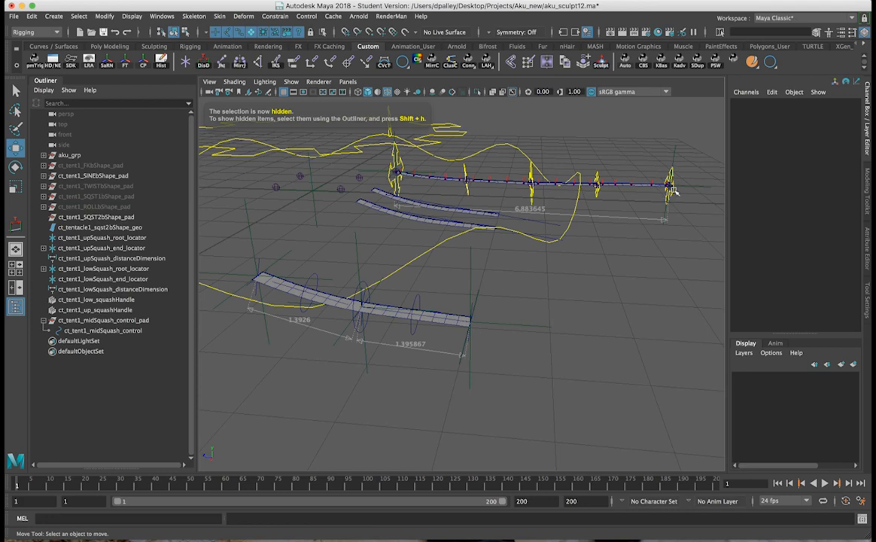
left_click(613, 173)
left_click(534, 171)
left_click(532, 175)
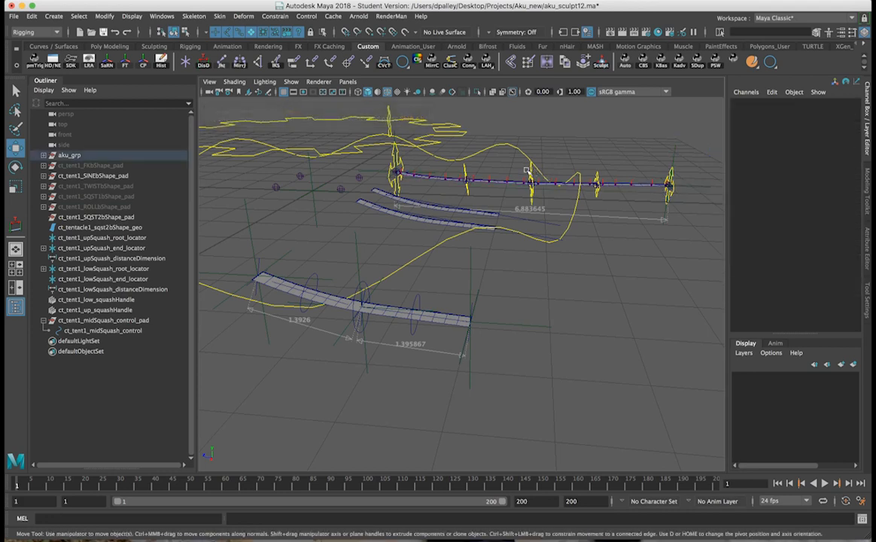
left_click_drag(532, 183, 588, 183)
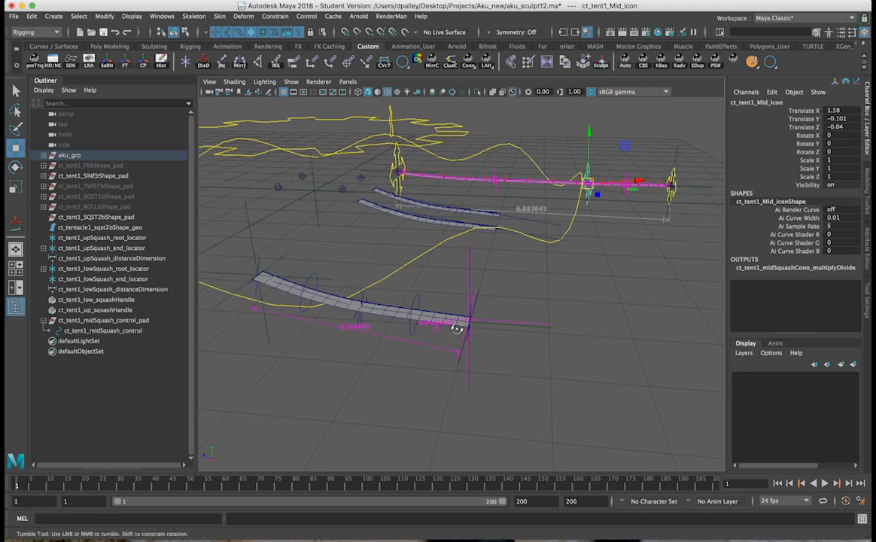
left_click_drag(459, 327, 453, 323, "alt")
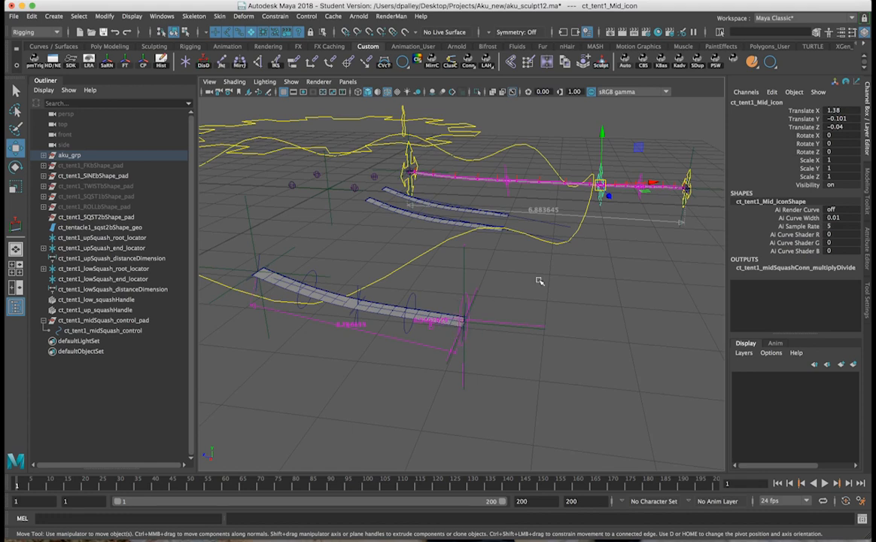
left_click_drag(598, 198, 607, 206, "alt")
key("ctrl+z")
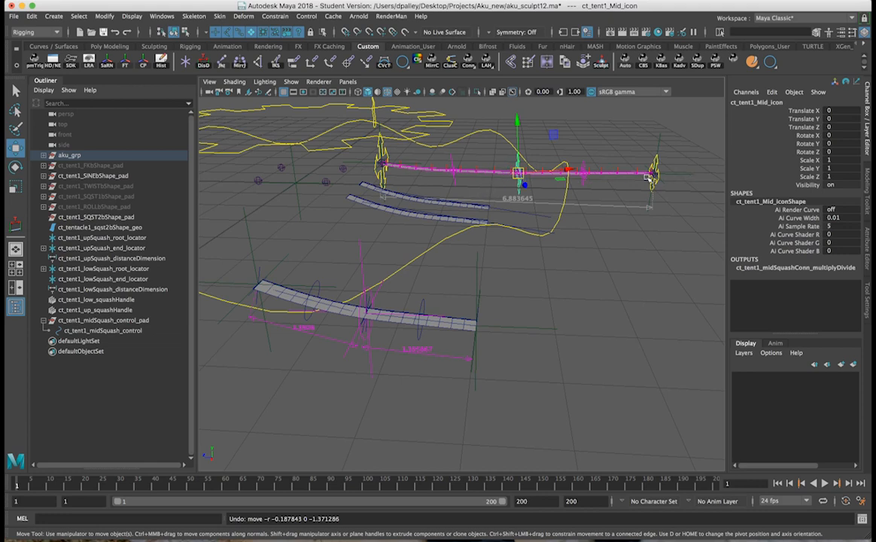
Step: Repeat the test by moving ct_tent1_Mid_icon about 1.415 in X, and undo the move, keeping ct_tent1_SQST1bShape_pad hidden
left_click_drag(518, 173, 573, 175)
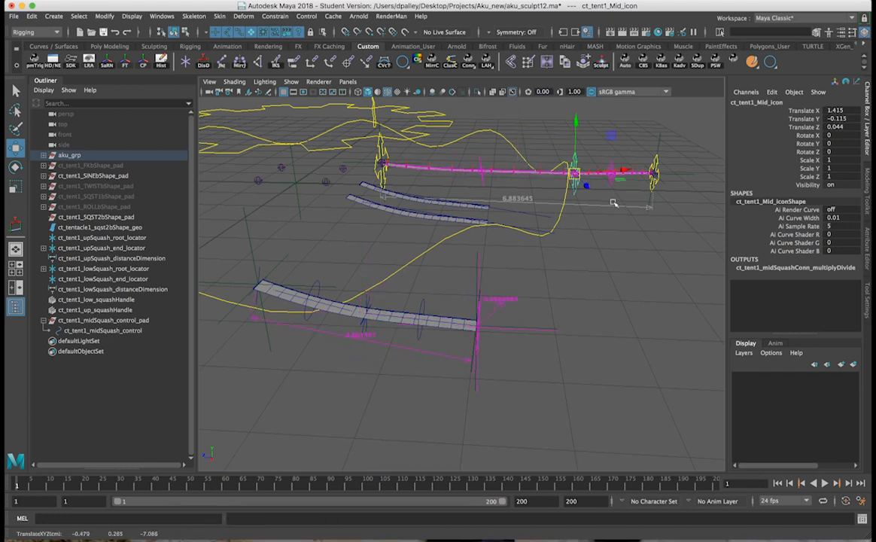
key("ctrl+z")
key("ctrl+z")
key("ctrl+z")
key("ctrl+z")
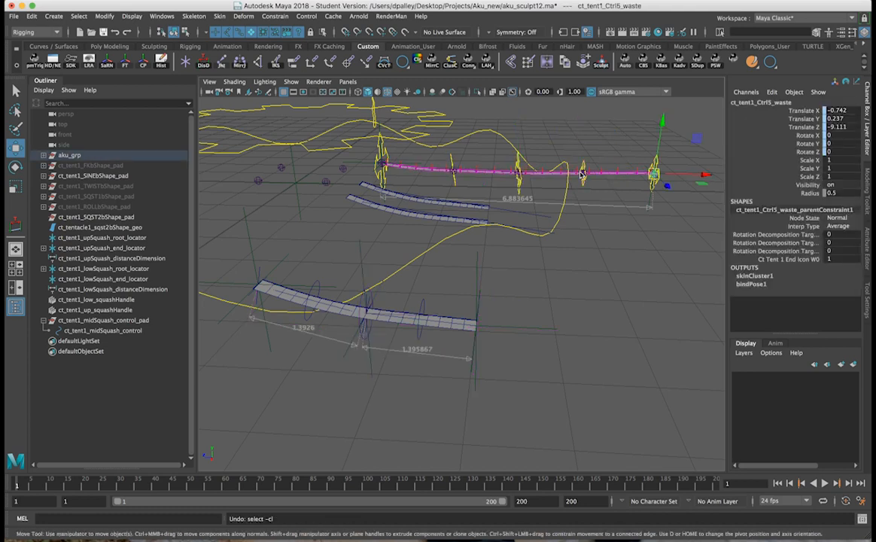
key("ctrl+z")
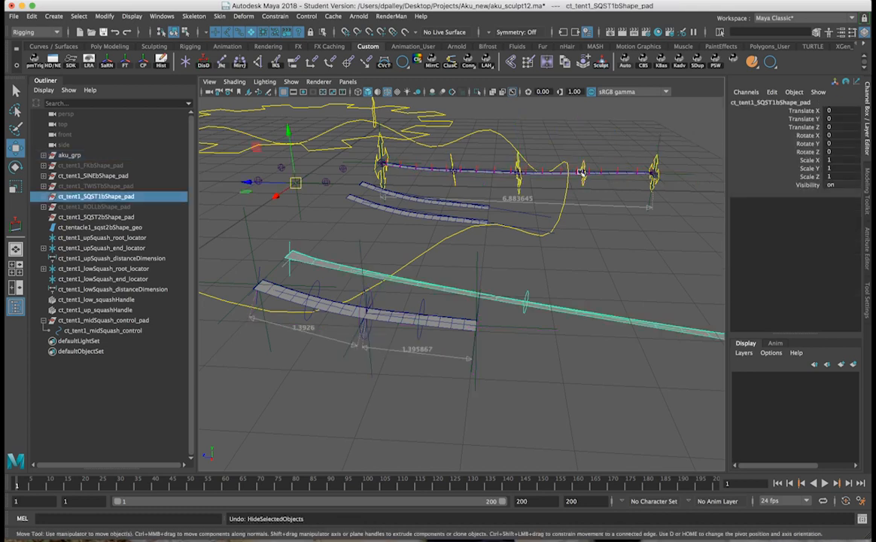
key("ctrl+shift+z")
Step: Reset ct_tent1_End_icon's X, Y and Z translation to 0
left_click(654, 170)
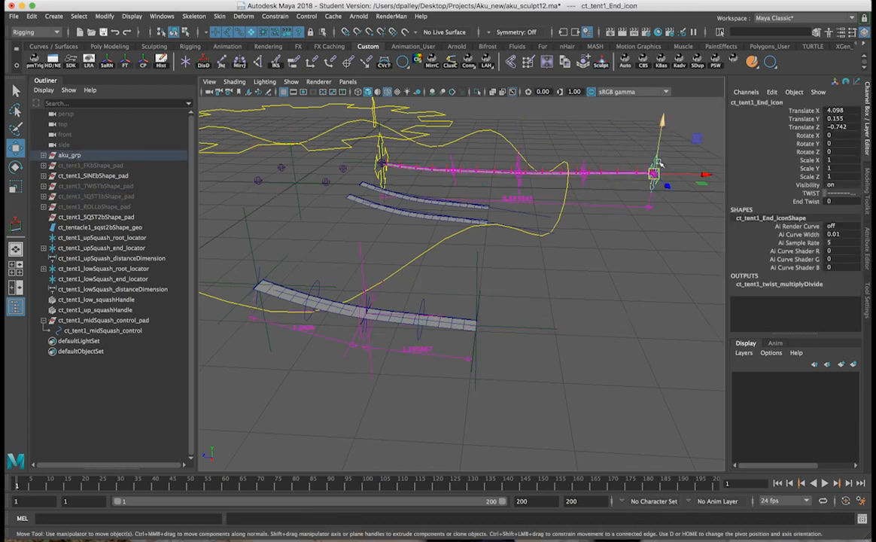
left_click(843, 126)
left_click_drag(847, 124, 845, 112)
type("0")
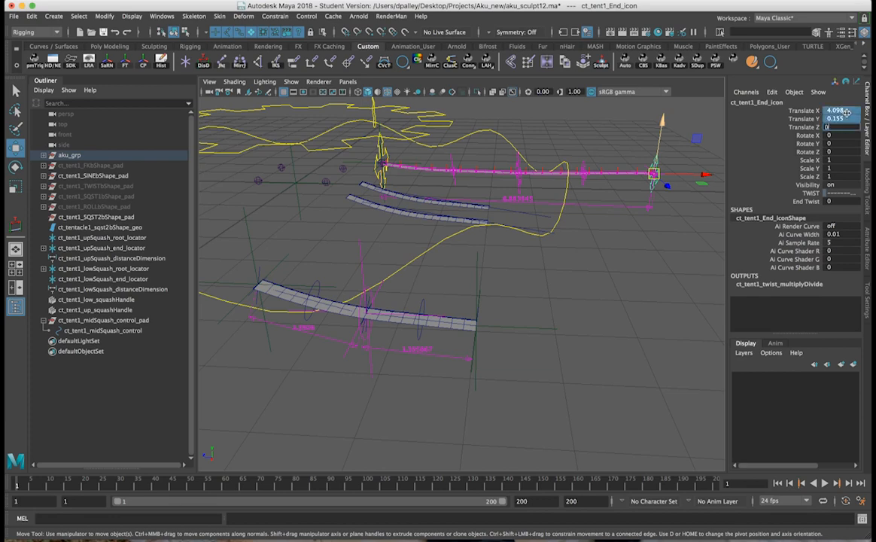
key("Return")
left_click_drag(436, 214, 502, 160, "alt")
Step: Graph ct_tent1_midSquash_control and ct_tent1_Mid_icon in the Node Editor, spacing the two connected transform nodes farther apart
left_click(395, 277)
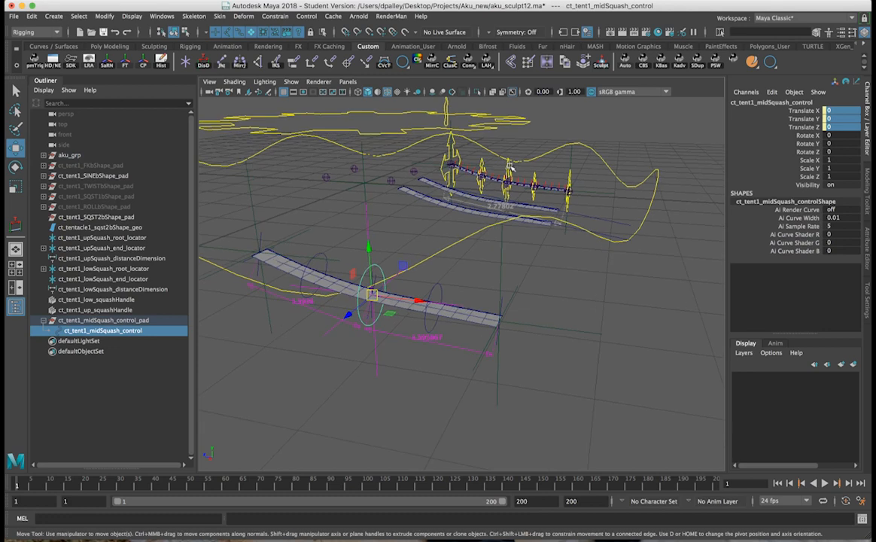
left_click(509, 164)
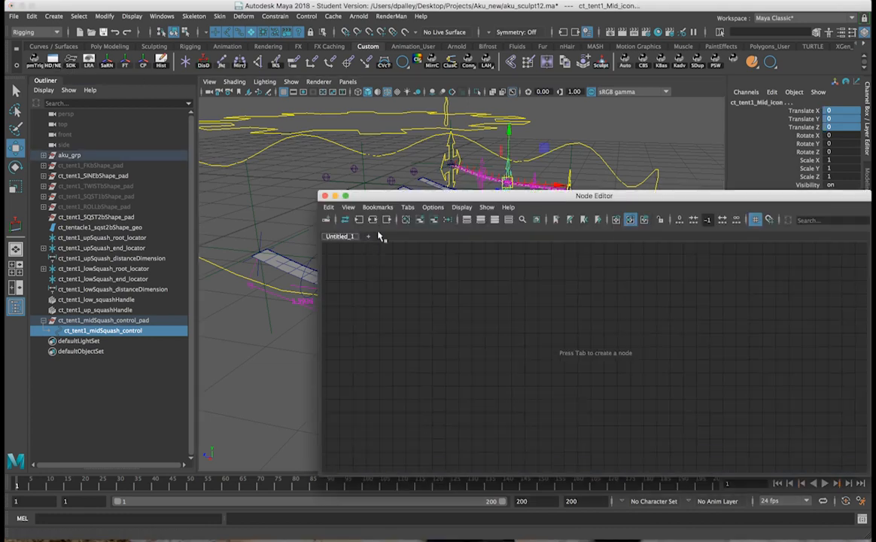
left_click(419, 220)
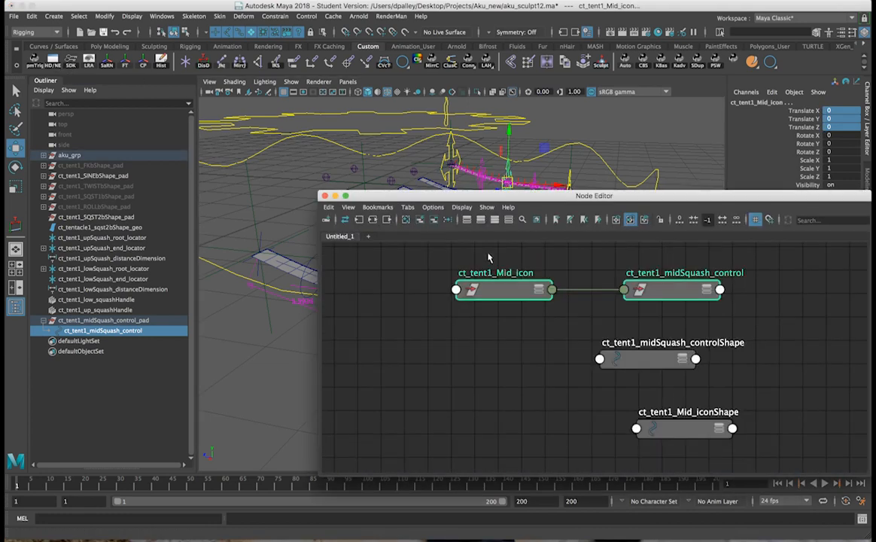
left_click_drag(490, 287, 406, 285)
Step: Delete the translate connection from ct_tent1_Mid_icon to ct_tent1_midSquash_control and remove both shape nodes from the graph
left_click(550, 267)
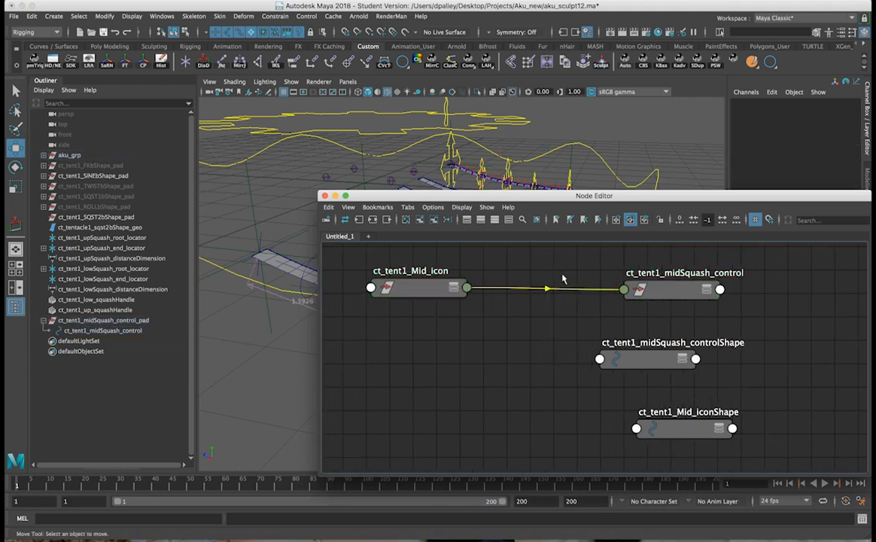
key("Delete")
left_click_drag(613, 330, 723, 444)
left_click(436, 219)
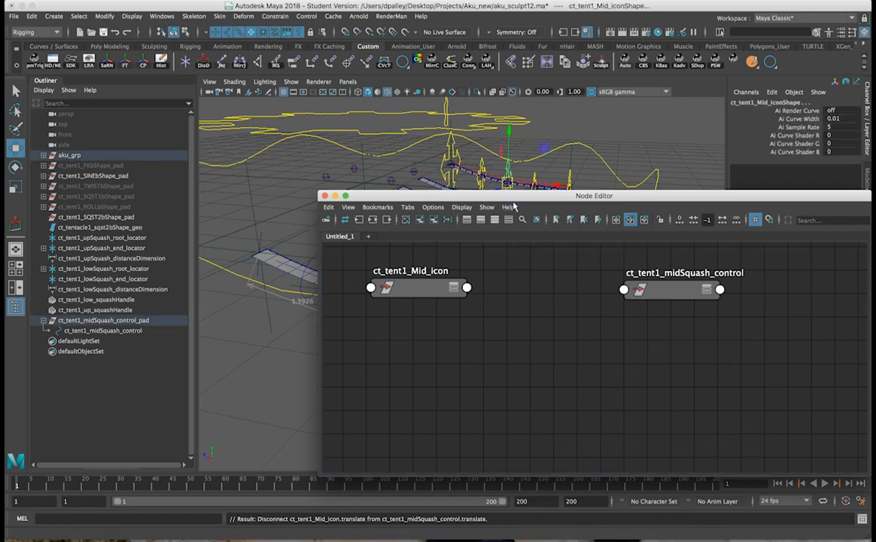
Step: Move the Node Editor clear of the tentacle and graph the connections of ct_tent1_bend_distanceDimension
left_click_drag(519, 200, 603, 318)
right_click_drag(603, 285, 518, 258, "alt")
middle_click_drag(577, 258, 543, 257, "alt")
left_click_drag(543, 257, 502, 215, "alt")
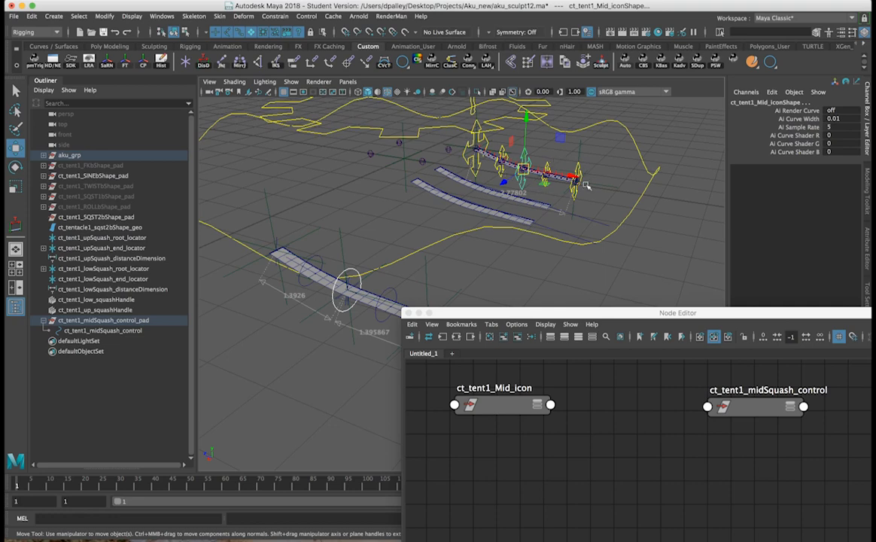
left_click_drag(560, 179, 491, 178, "alt")
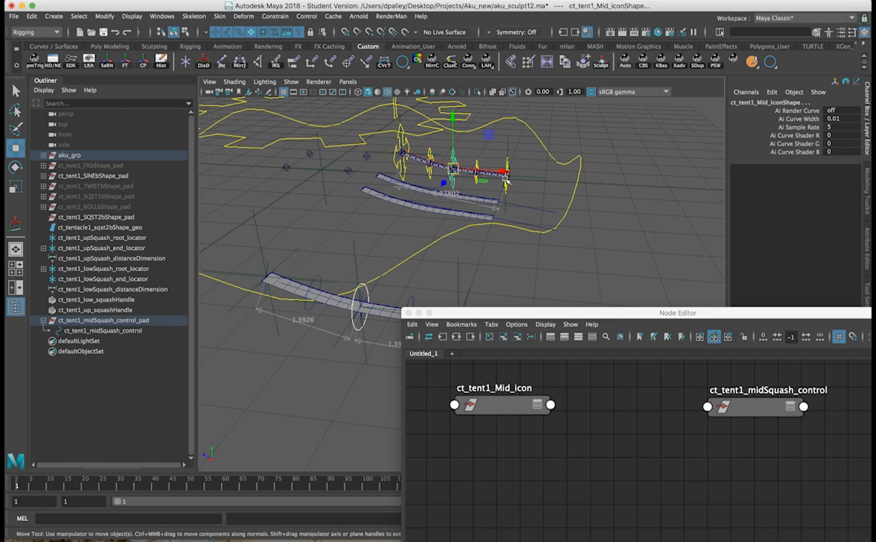
left_click_drag(507, 182, 631, 194, "alt")
left_click(600, 193)
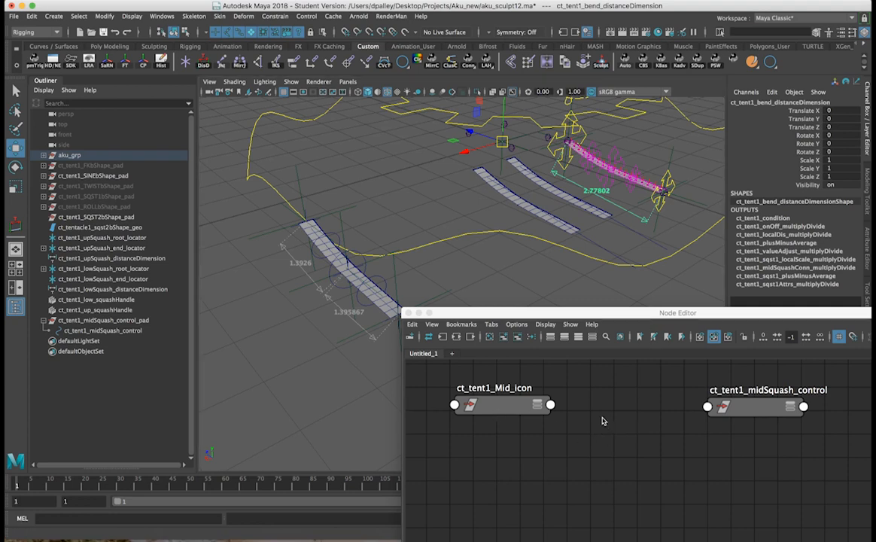
left_click(457, 336)
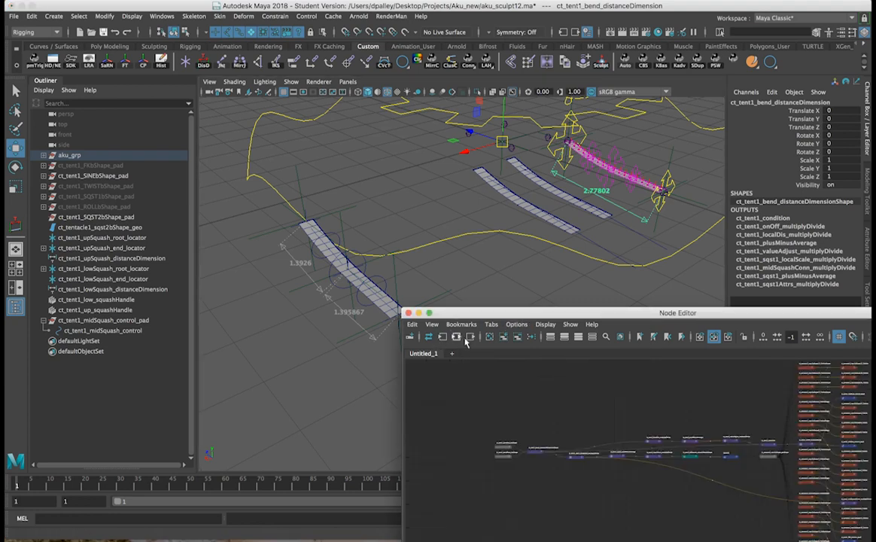
Step: Remove the follicle nodes from the graph, keeping the chain of distance and squash utility nodes
middle_click_drag(658, 423, 618, 401, "alt")
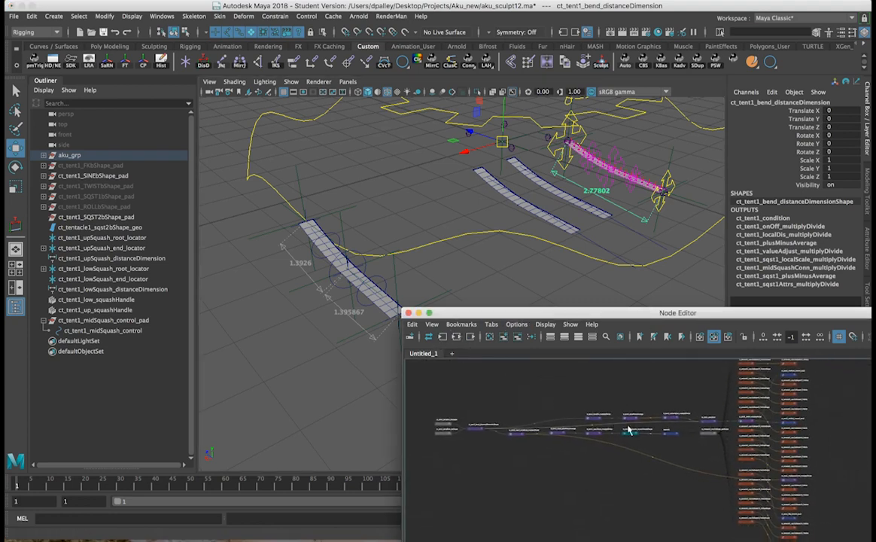
right_click_drag(631, 428, 649, 432, "alt")
right_click_drag(781, 444, 637, 423, "alt")
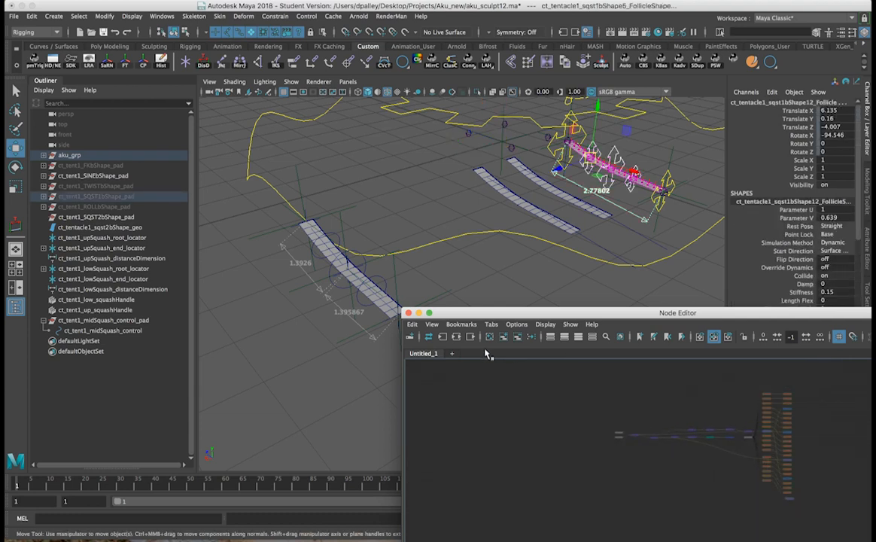
left_click(517, 337)
middle_click_drag(720, 457, 657, 439, "alt")
right_click_drag(658, 440, 776, 453, "alt")
right_click_drag(622, 445, 660, 414, "alt")
middle_click_drag(661, 416, 644, 494, "alt")
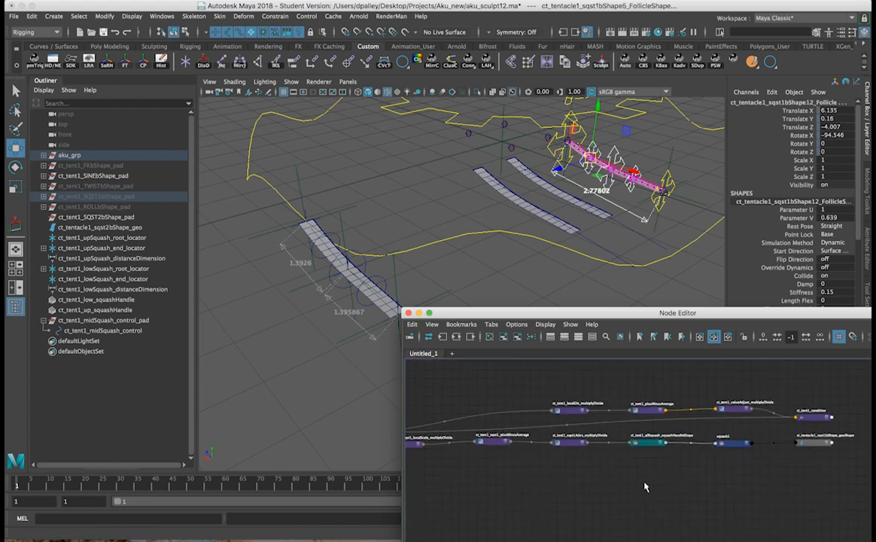
Step: Examine the inputs of ct_tent1_localDis_multiplyDivide and ct_tent1_sqst1_localScale_multiplyDivide, moving the localDis node away from the squash chain
left_click(654, 419)
left_click(575, 411)
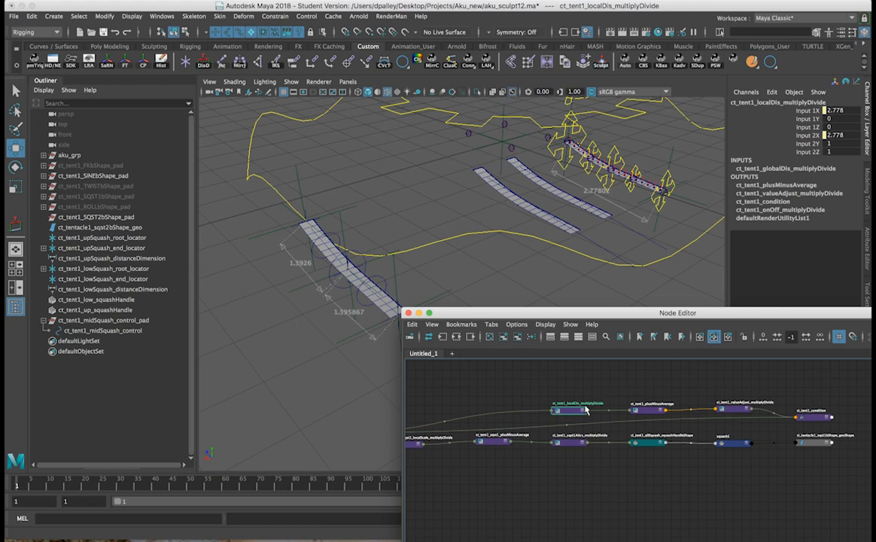
left_click_drag(576, 411, 571, 382)
middle_click_drag(565, 410, 653, 406, "alt")
left_click(499, 443)
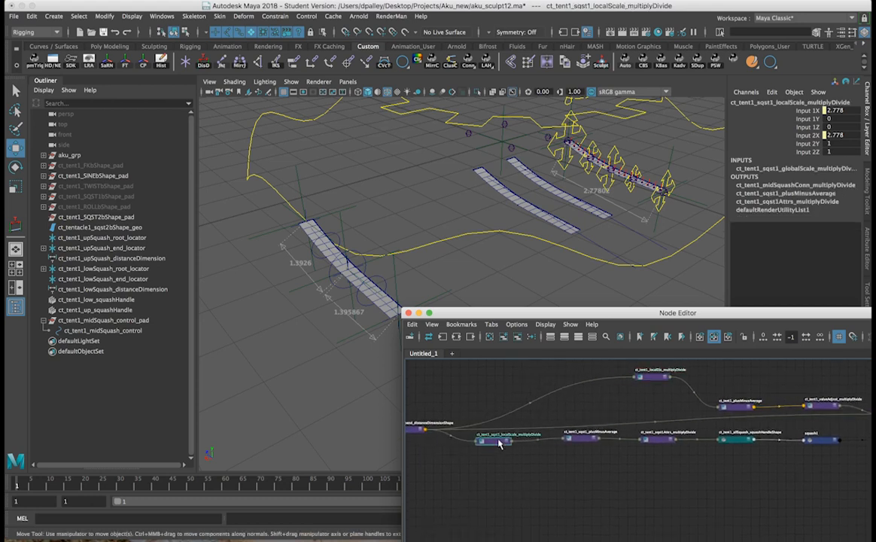
middle_click_drag(531, 451, 632, 441, "alt")
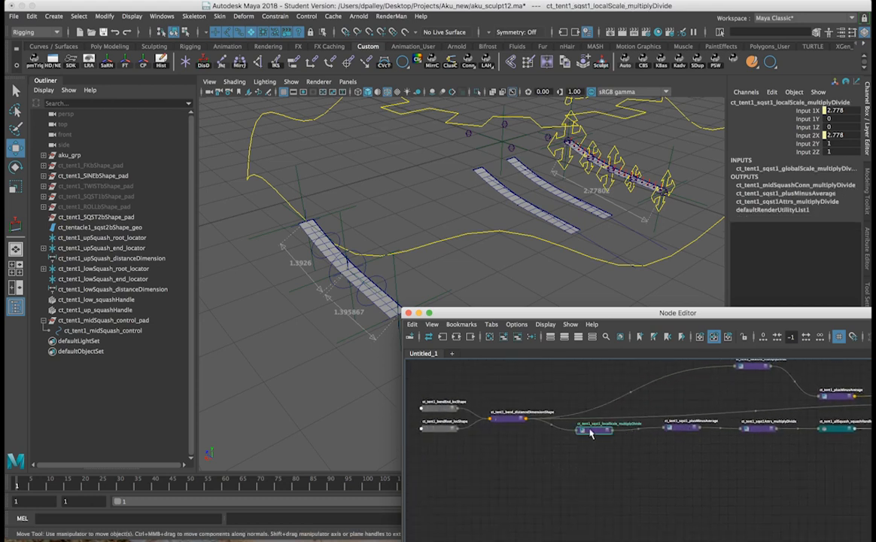
middle_click_drag(708, 444, 582, 435, "alt")
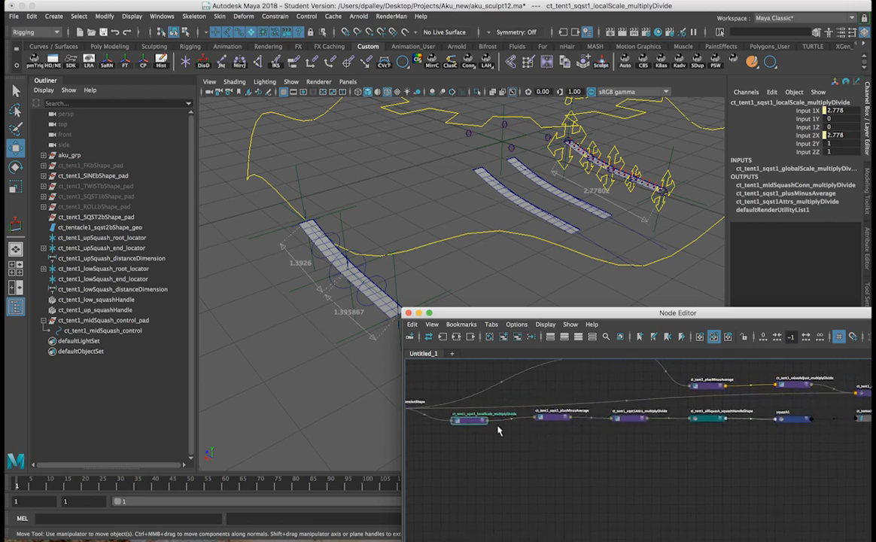
middle_click_drag(499, 434, 561, 429, "alt")
left_click_drag(561, 430, 548, 425)
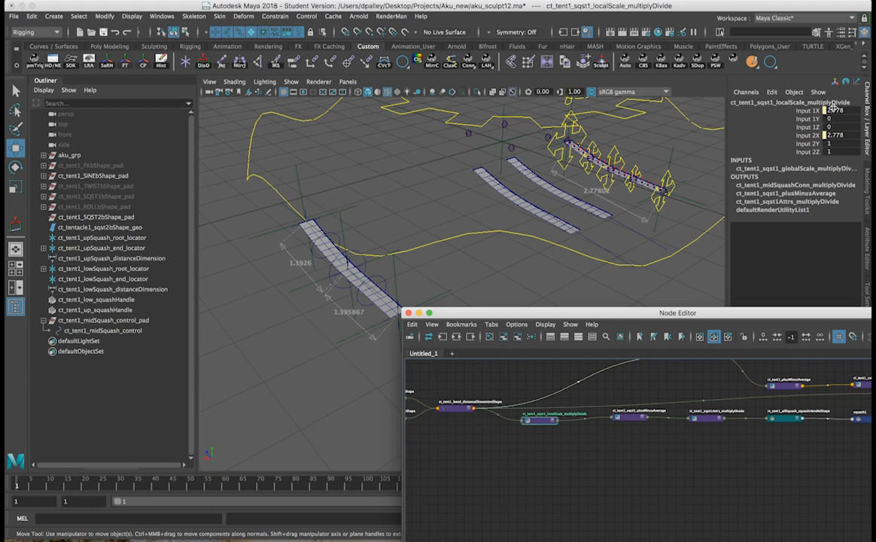
middle_click_drag(613, 188, 632, 186, "alt")
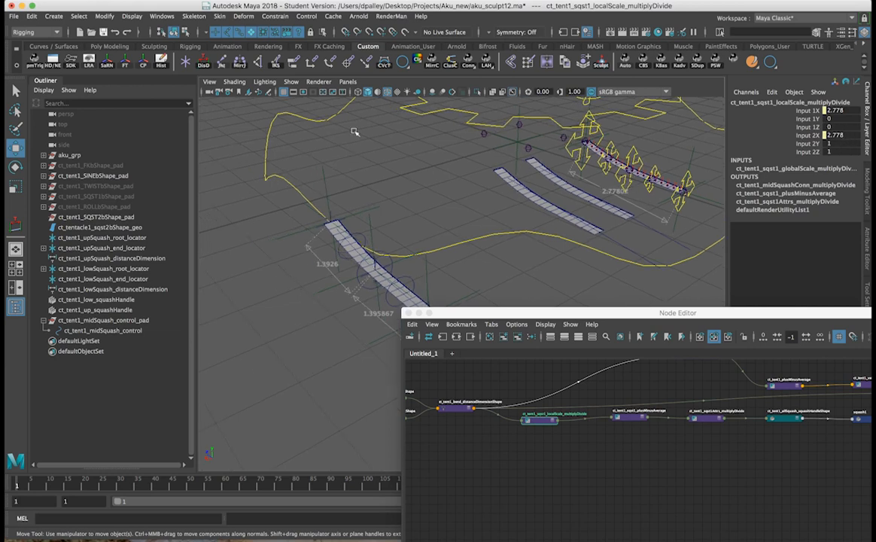
left_click(269, 144)
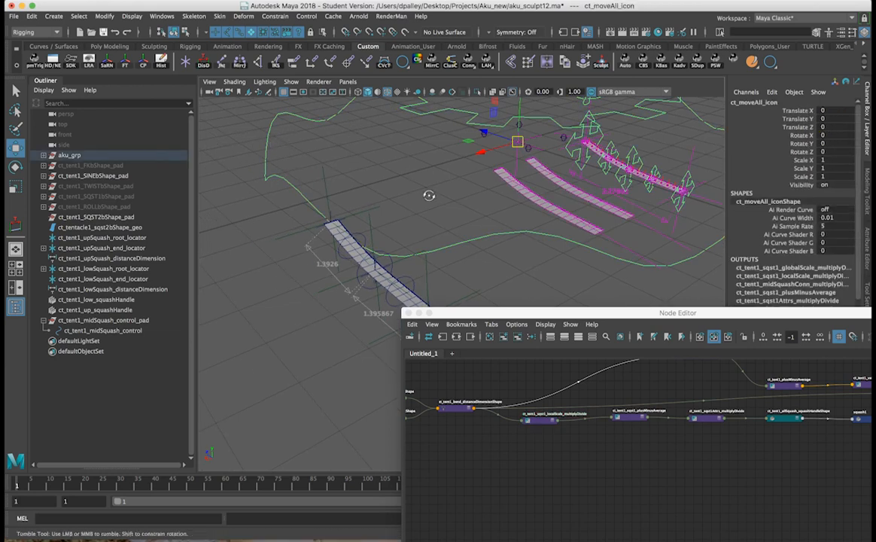
left_click_drag(428, 193, 430, 195, "alt")
key("z")
Step: Check ct_tent1_bend_distanceDimensionShape and expand the attributes of ct_tent1_sqst1_localScale_multiplyDivide in the graph
middle_click_drag(504, 384, 569, 382, "alt")
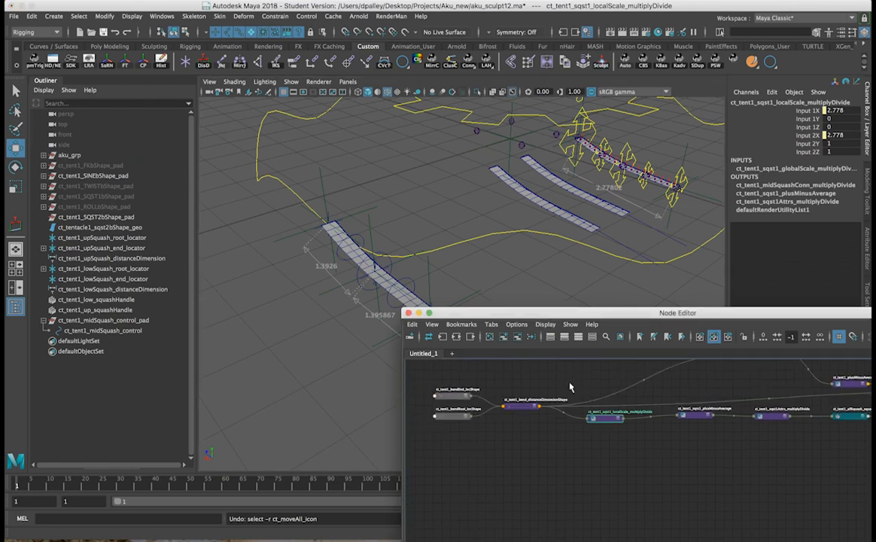
left_click(523, 408)
left_click(610, 419)
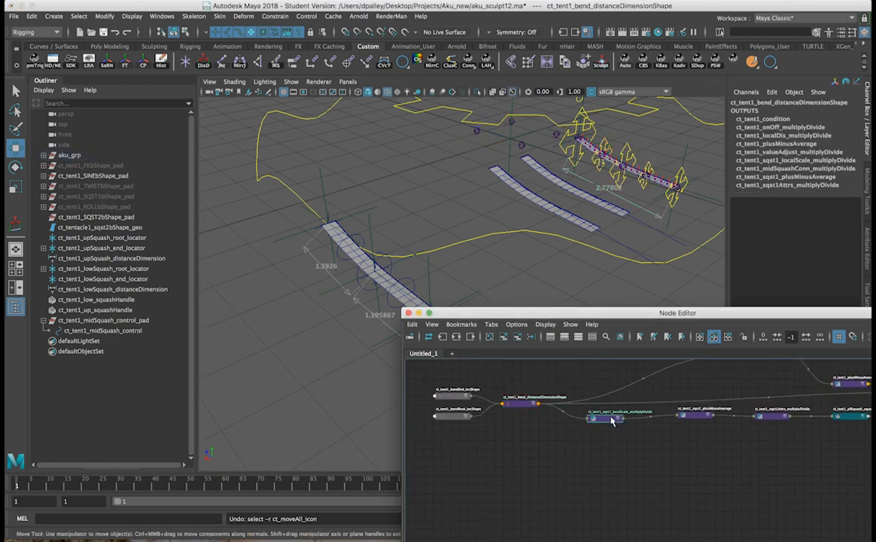
left_click(619, 419)
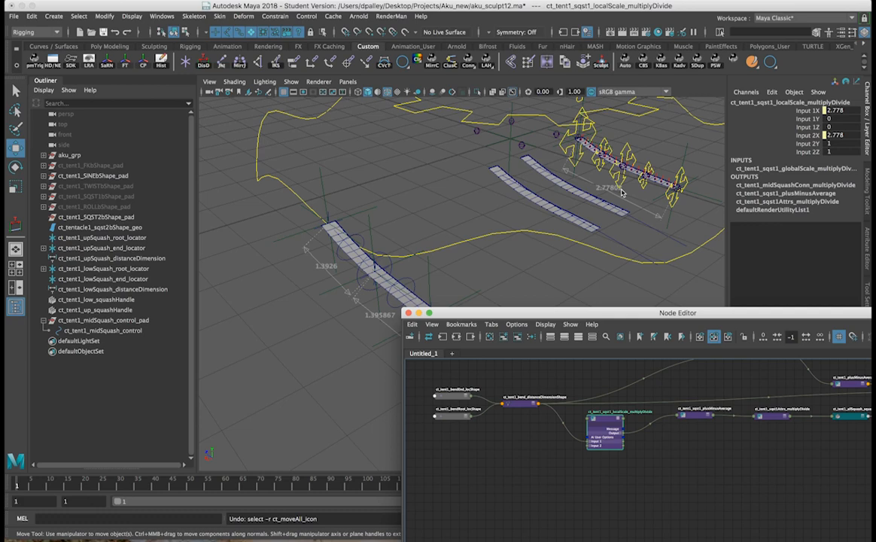
Step: Add ct_tent1_Mid_icon and ct_tent1_midSquash_control to the current node graph
middle_click_drag(641, 238, 602, 215, "alt")
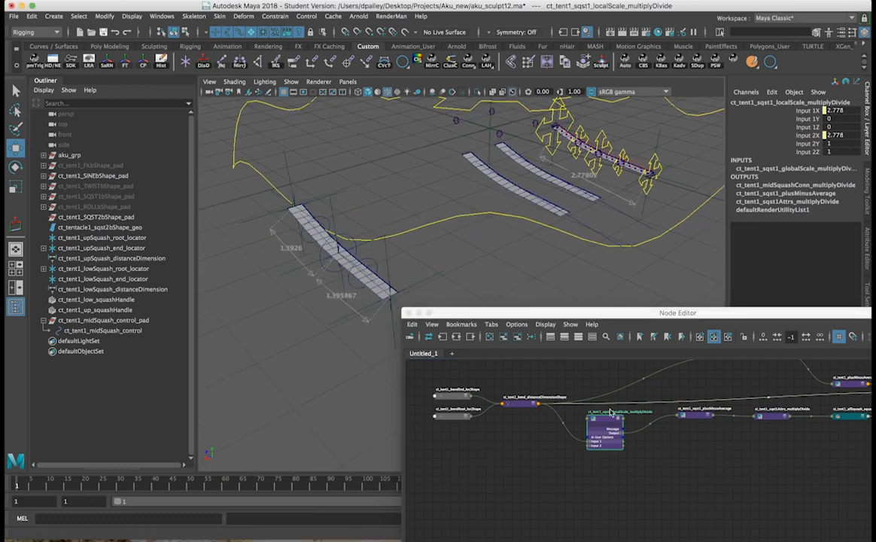
mouse_move(594, 245)
left_mouse_down("alt")
mouse_move(570, 239)
mouse_move(596, 226)
left_mouse_up("alt")
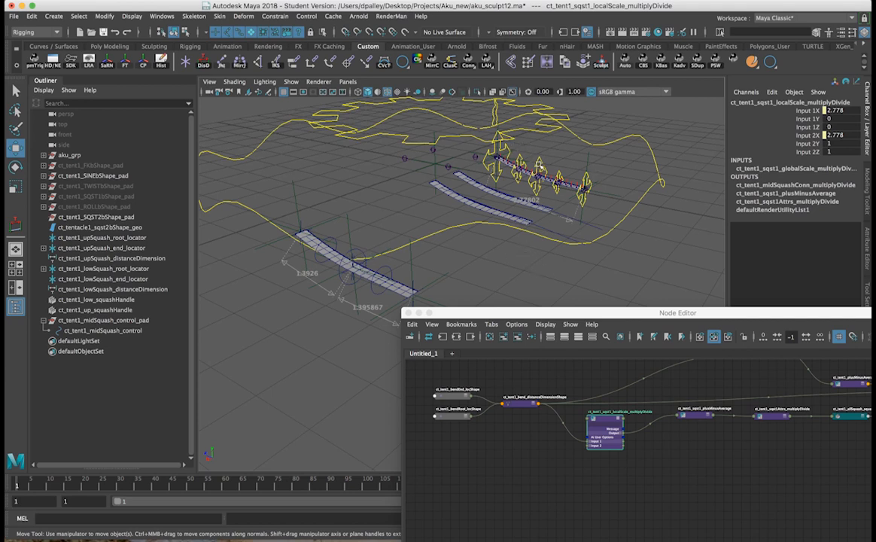
left_click(491, 152)
middle_click_drag(564, 174, 563, 151, "alt")
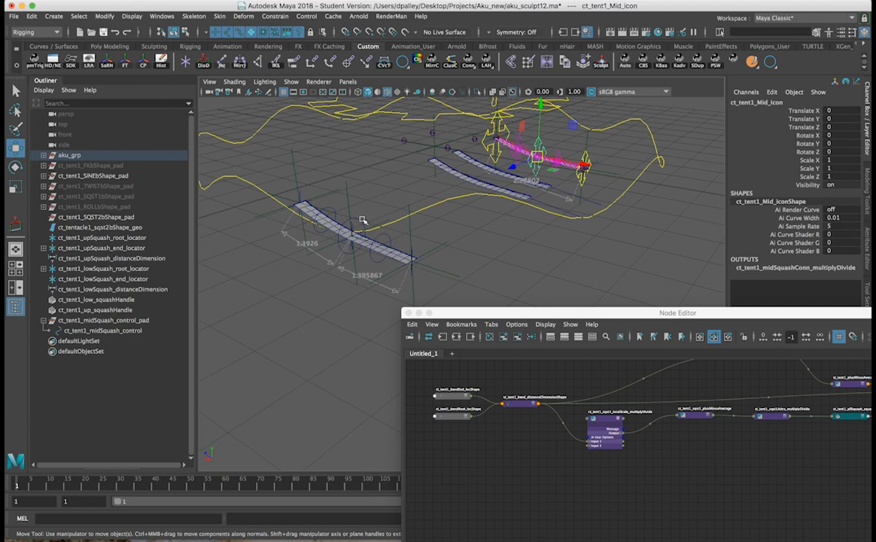
left_click(332, 202)
left_click(503, 339)
Step: Remove the shape nodes of ct_tent1_Mid_icon and ct_tent1_midSquash_control from the graph
middle_click_drag(564, 375, 550, 234, "alt")
middle_click_drag(642, 428, 626, 442, "alt")
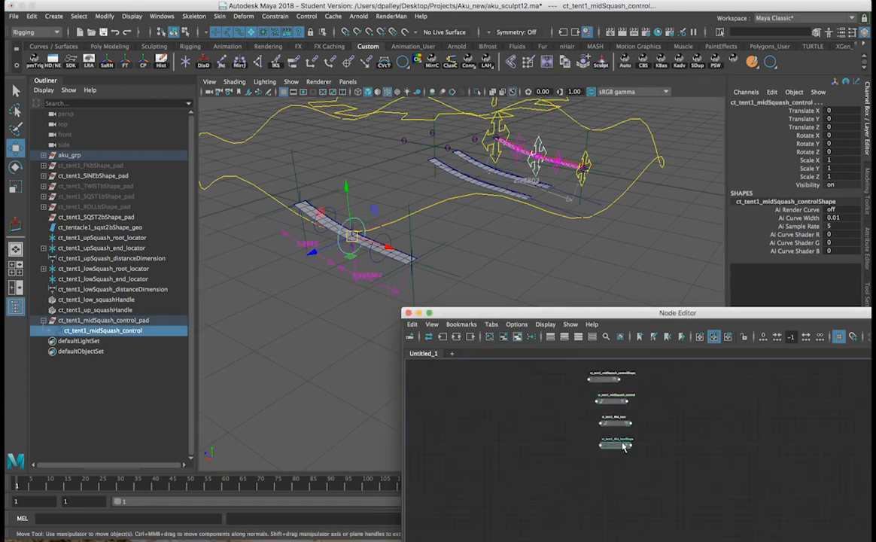
left_click(624, 447)
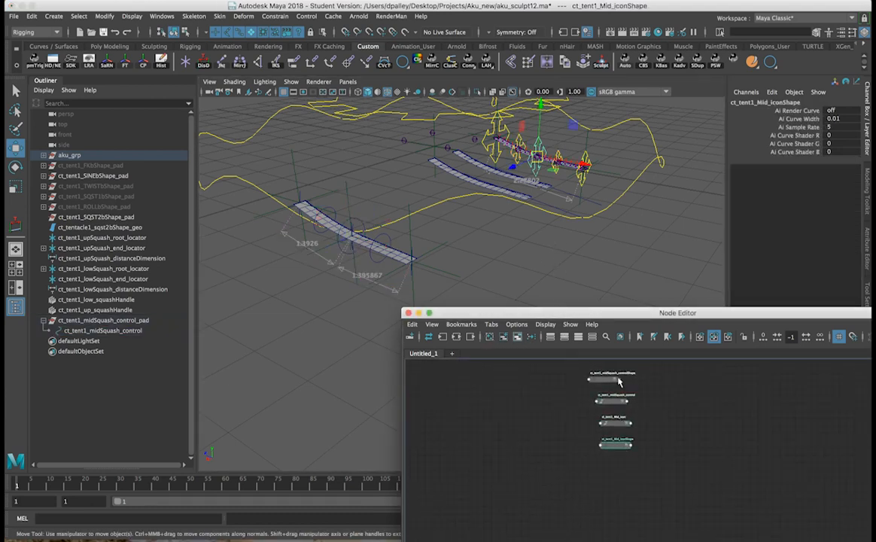
left_click(518, 338)
Step: Place ct_tent1_Mid_icon and ct_tent1_midSquash_control side by side below the local scale node and expand their attributes
middle_click_drag(669, 436, 702, 465, "alt")
left_click_drag(664, 450, 698, 429)
left_click_drag(668, 471, 570, 427)
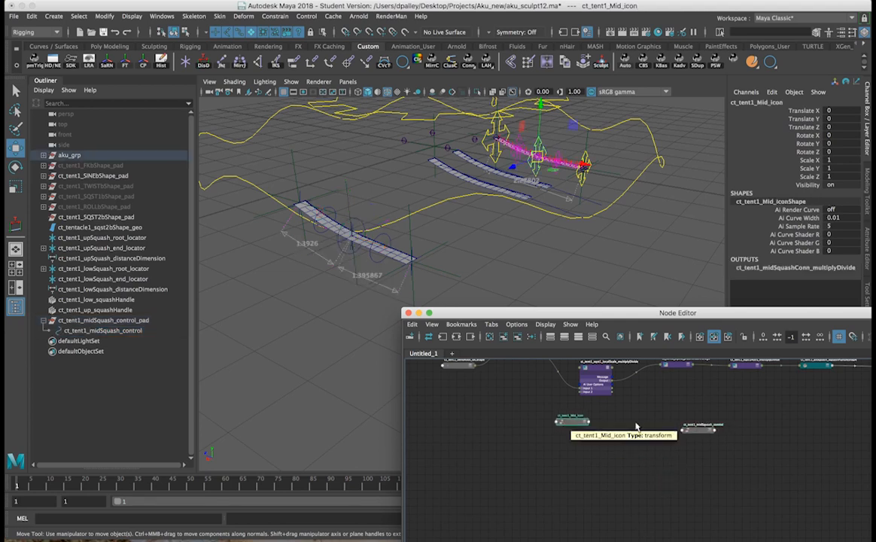
double_click(584, 422)
left_click_drag(569, 419, 550, 414)
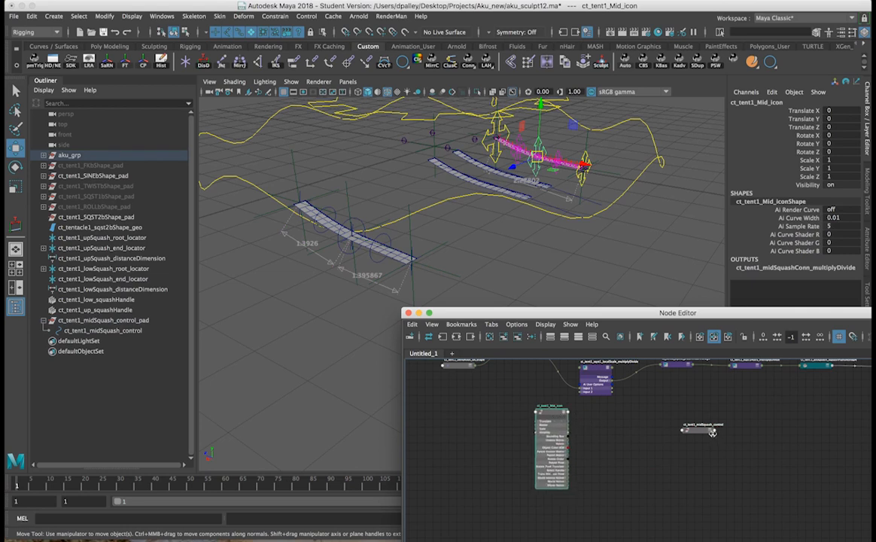
double_click(710, 432)
left_click_drag(704, 432, 695, 415)
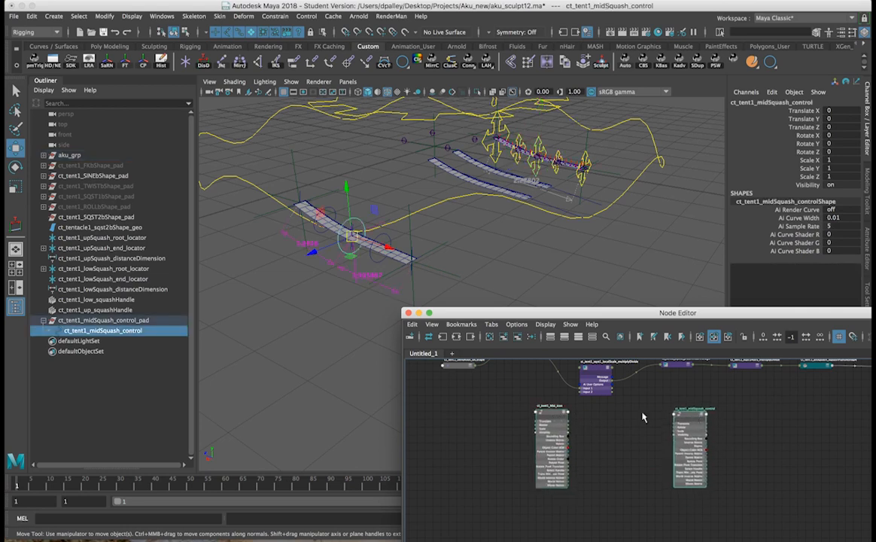
Step: Raise the Node Editor window and reposition ct_tent1_sqst1_localScale_multiplyDivide between the mid icon and mid squash control nodes
left_click(624, 417)
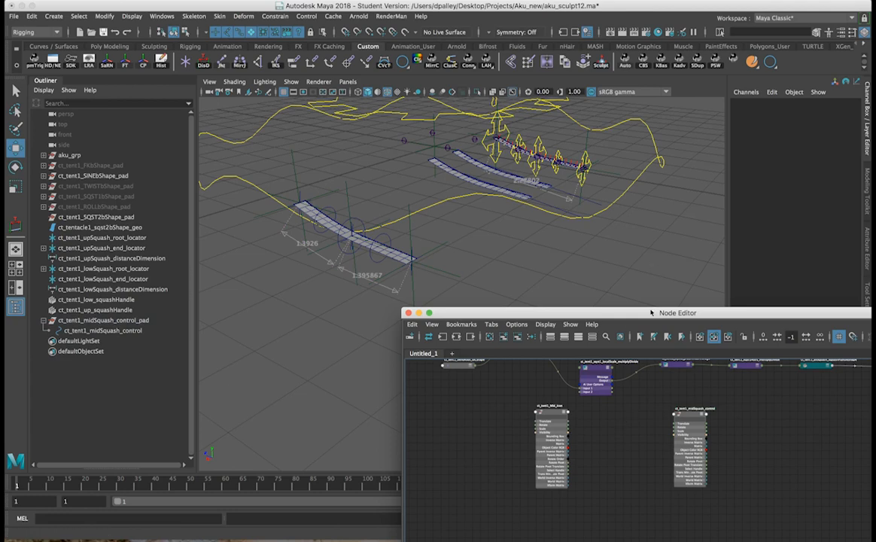
scroll(611, 436, "up", 4)
left_click_drag(623, 313, 616, 136)
middle_click_drag(650, 265, 650, 327, "alt")
right_click_drag(650, 326, 602, 312, "alt")
left_click(593, 218)
left_click_drag(593, 219, 593, 240)
Step: Create a multiplyDivide node between ct_tent1_Mid_icon and ct_tent1_midSquash_control
middle_click_drag(620, 295, 612, 286, "alt")
left_click(612, 312)
key("Tab")
type("mult")
key("Down")
key("Down")
key("Down")
key("Down")
key("Down")
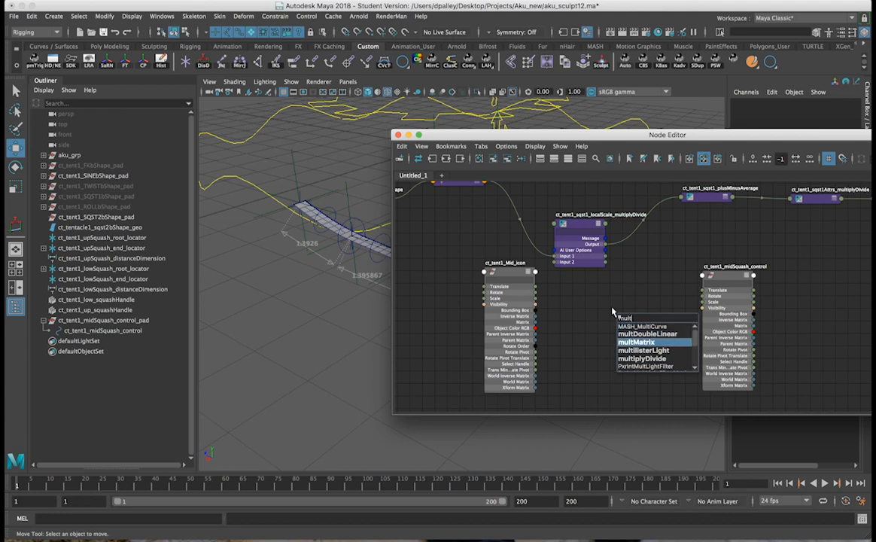
key("Return")
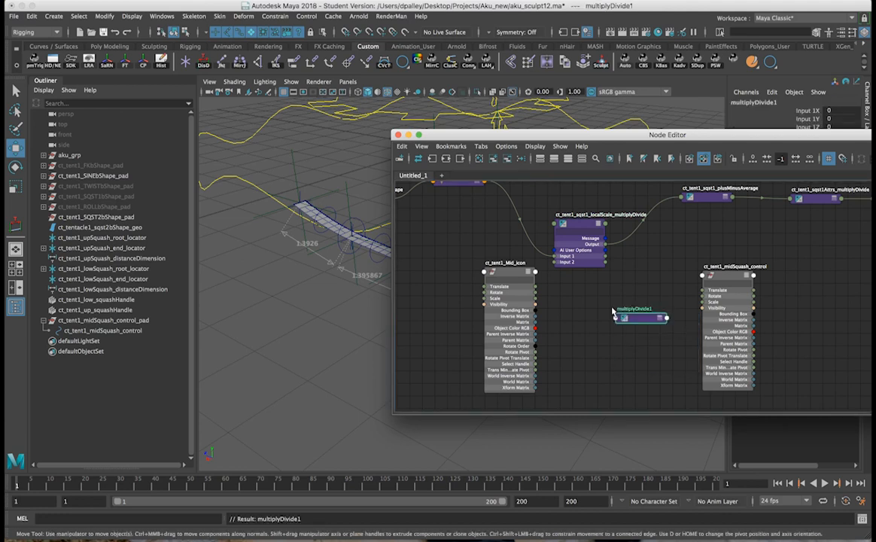
Step: Expand the new multiplyDivide node and connect ct_tent1_Mid_icon's Translate to its Input 1
left_click(661, 320)
left_click_drag(652, 324, 640, 292)
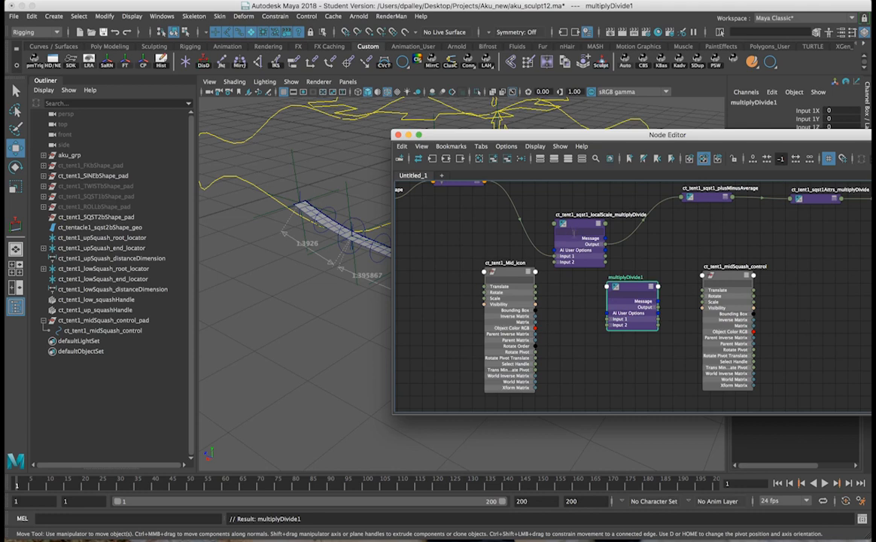
left_click_drag(536, 289, 610, 321)
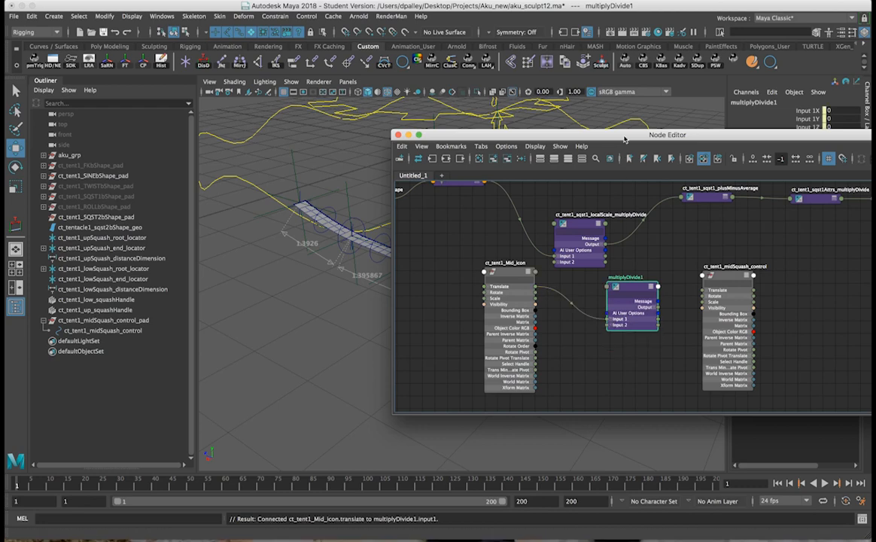
Step: Connect Output X of ct_tent1_sqst1_localScale_multiplyDivide to Input 2X, 2Y and 2Z of multiplyDivide1
left_click_drag(624, 140, 554, 214)
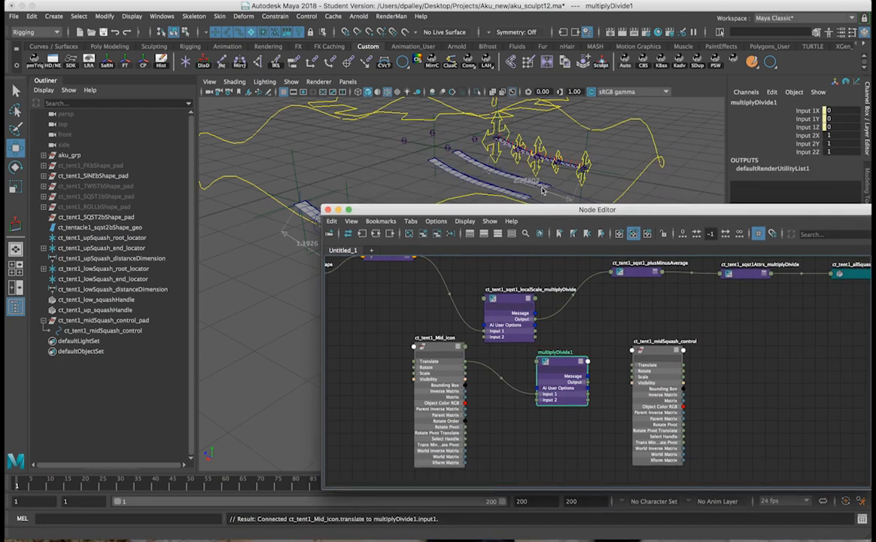
left_click_drag(552, 217, 580, 109)
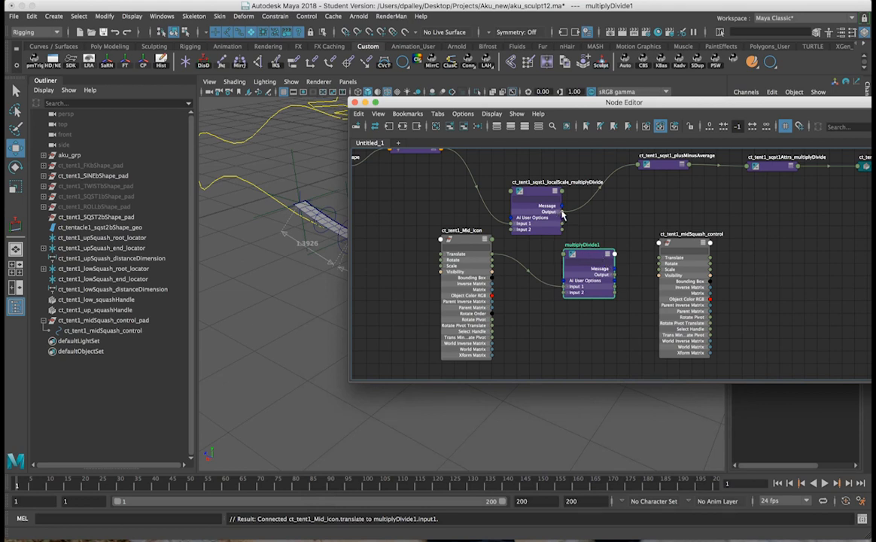
left_click_drag(562, 215, 565, 299)
left_click_drag(562, 219, 565, 308)
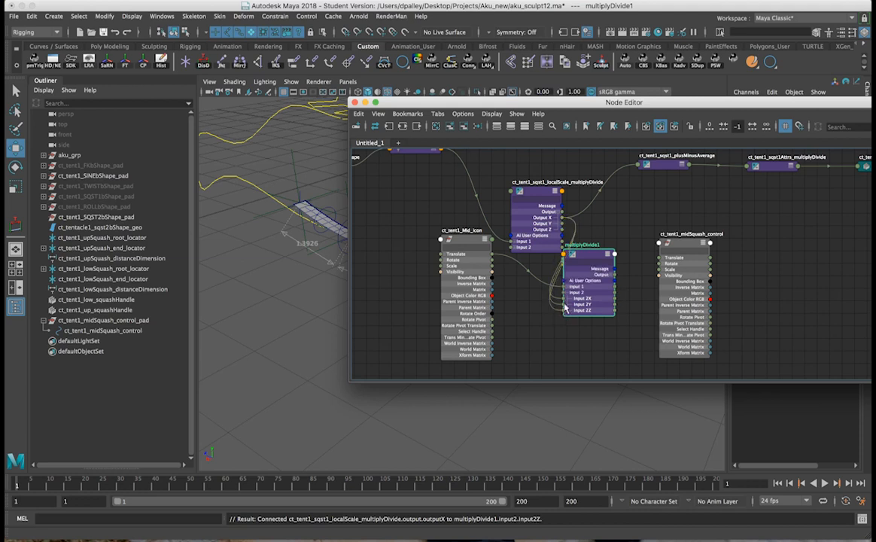
Step: Choose the math operation for multiplyDivide1 in its attributes and return to its channel values
left_click_drag(630, 100, 409, 199)
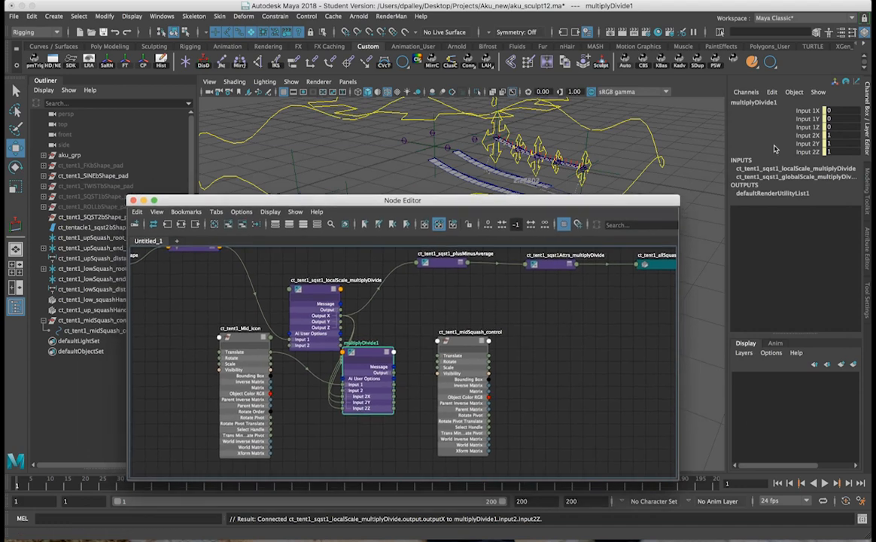
left_click(865, 242)
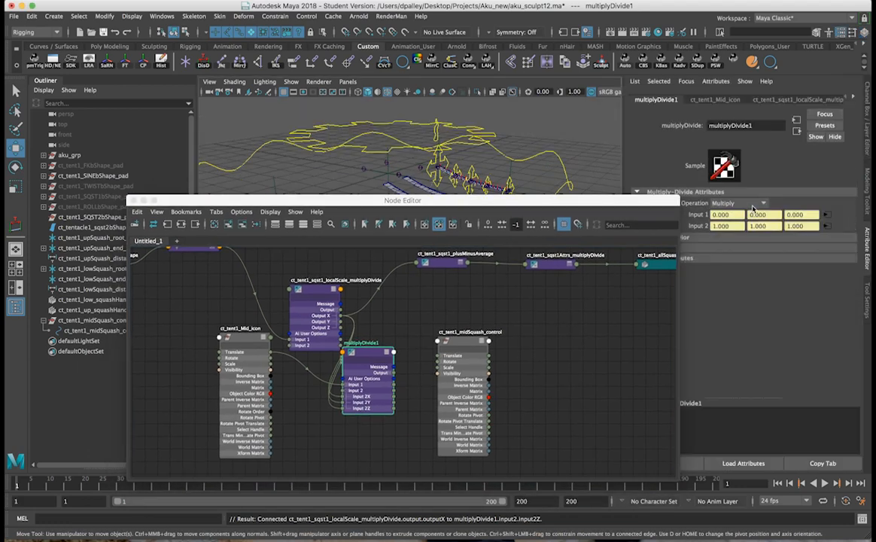
left_click(736, 203)
left_click(745, 234)
left_click(869, 127)
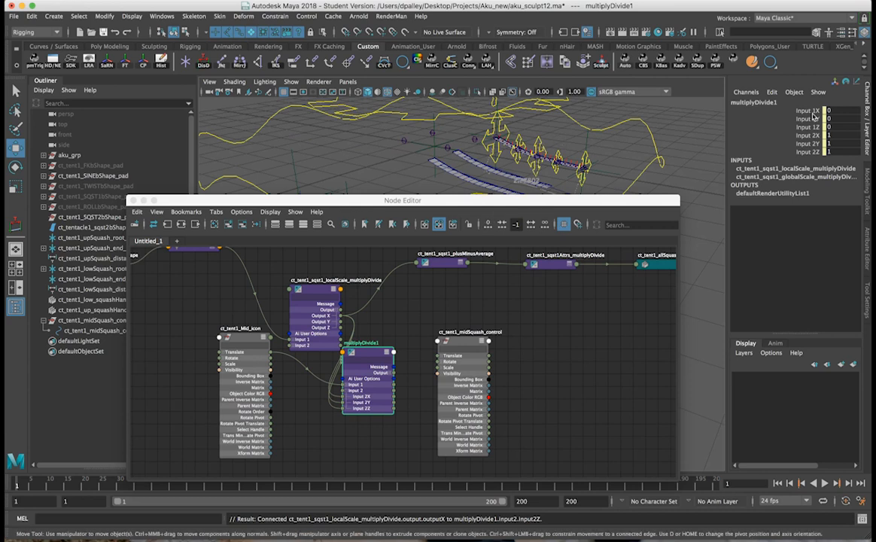
Step: Select the tentacle's mid icon in the scene and examine it against the squash setup
left_click_drag(567, 201, 565, 327)
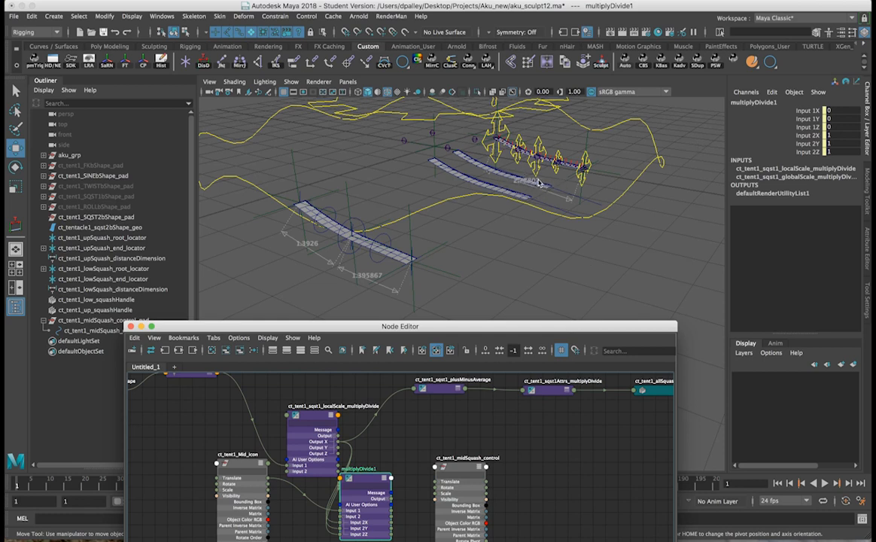
left_click_drag(534, 177, 502, 161, "alt")
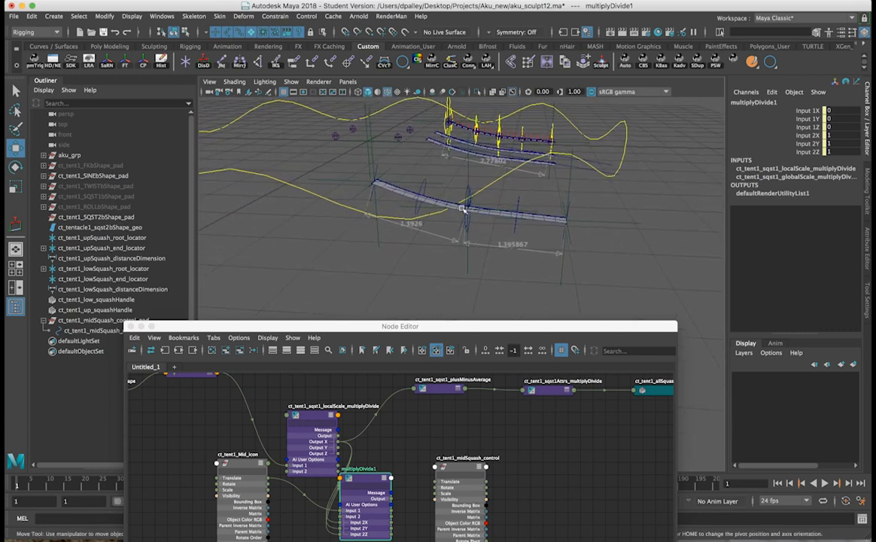
left_click(499, 129)
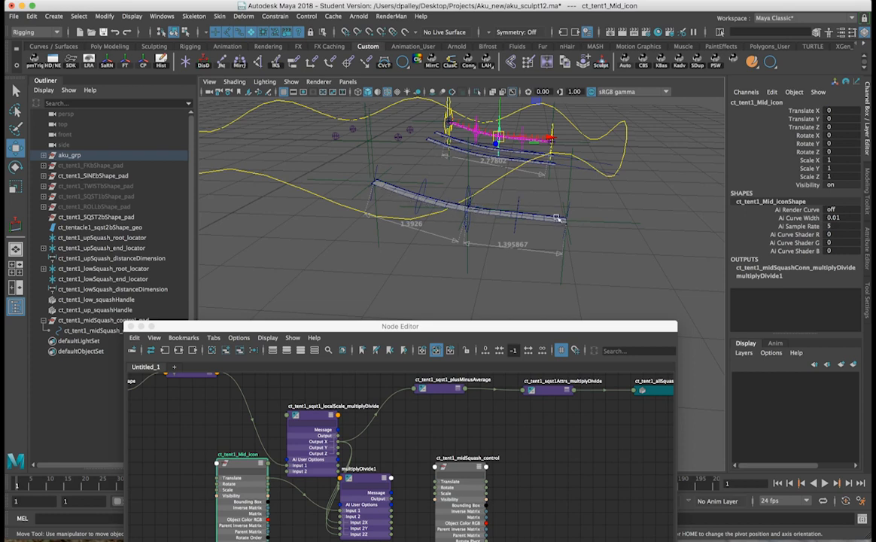
left_click_drag(493, 327, 469, 196)
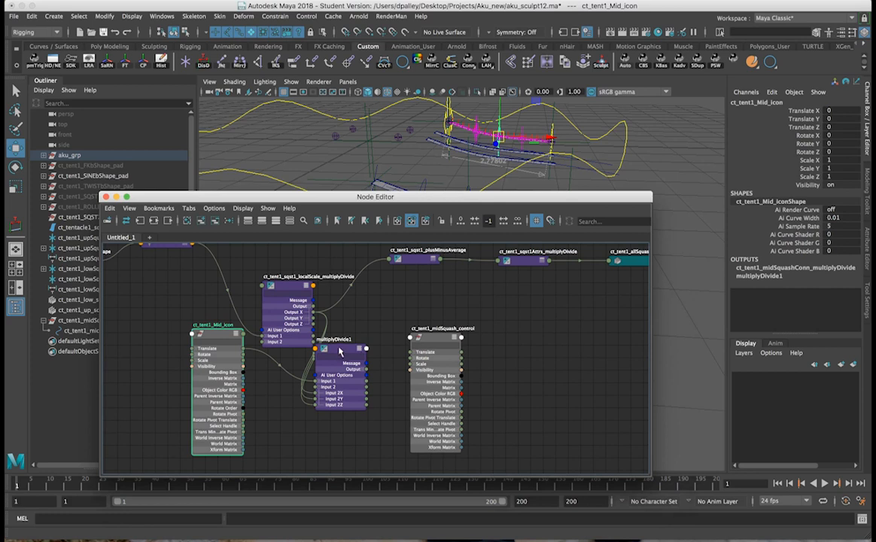
Step: Rename multiplyDivide1 as ct_tent1_midSquash_attrAdj_multiplyDivide and connect its Output to ct_tent1_midSquash_control's Translate
left_click_drag(339, 350, 347, 351)
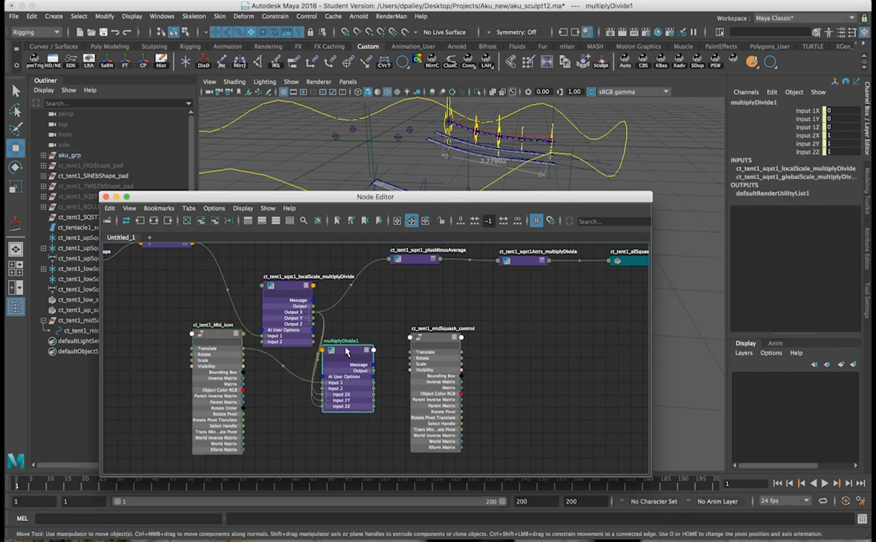
left_click(755, 102)
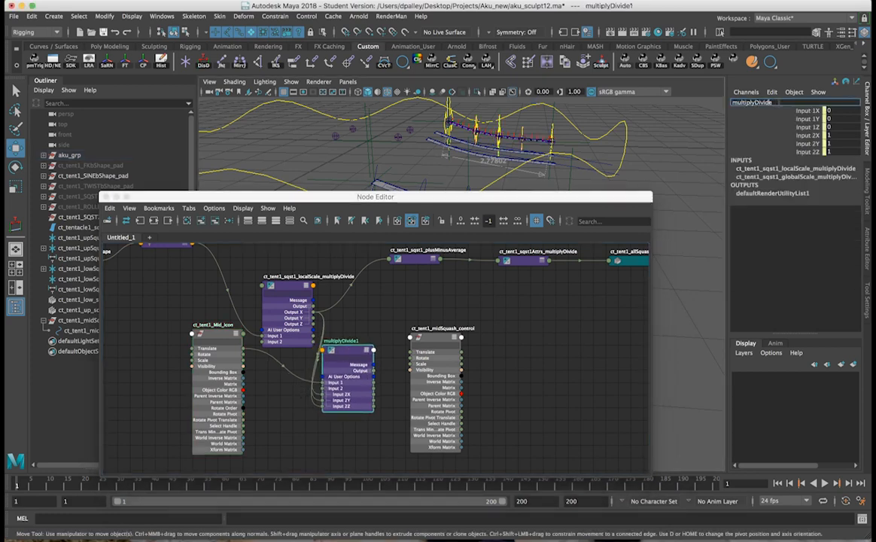
type("ct_")
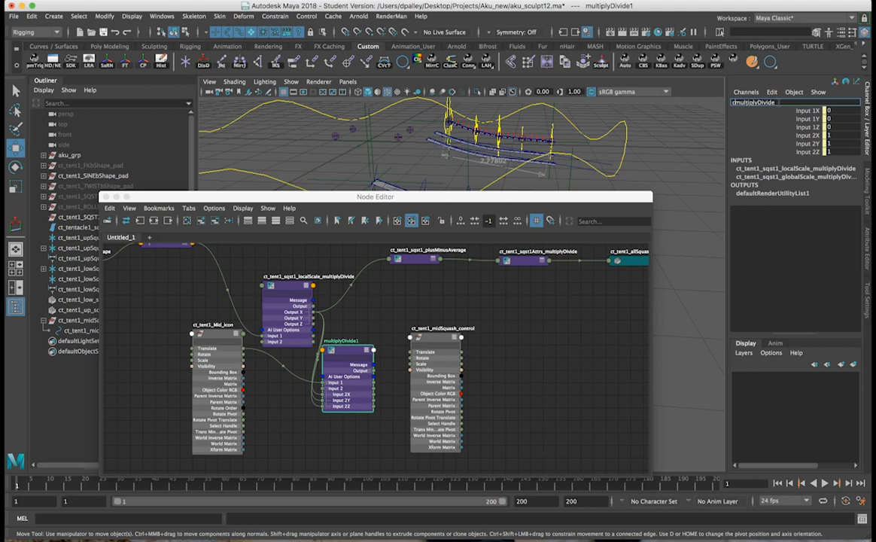
type("tent1_midSquash_attrAdj_")
key("Return")
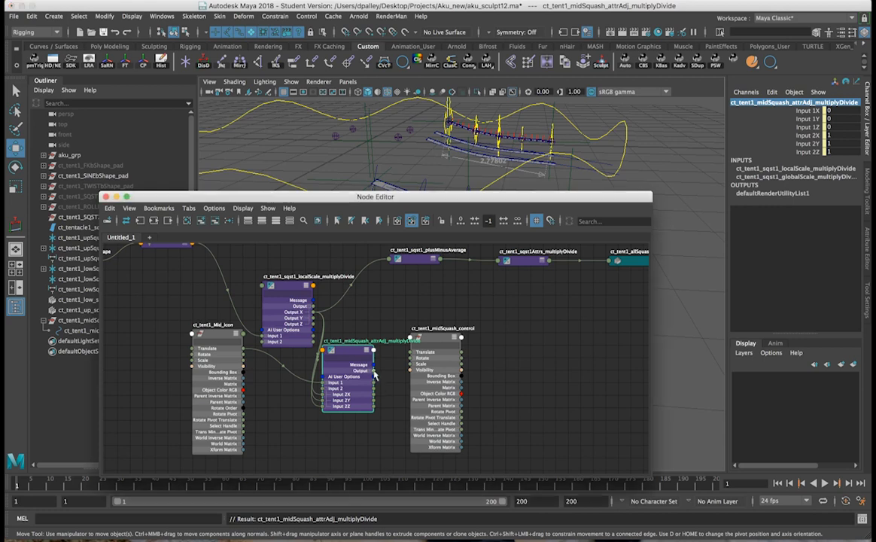
left_click_drag(374, 370, 411, 354)
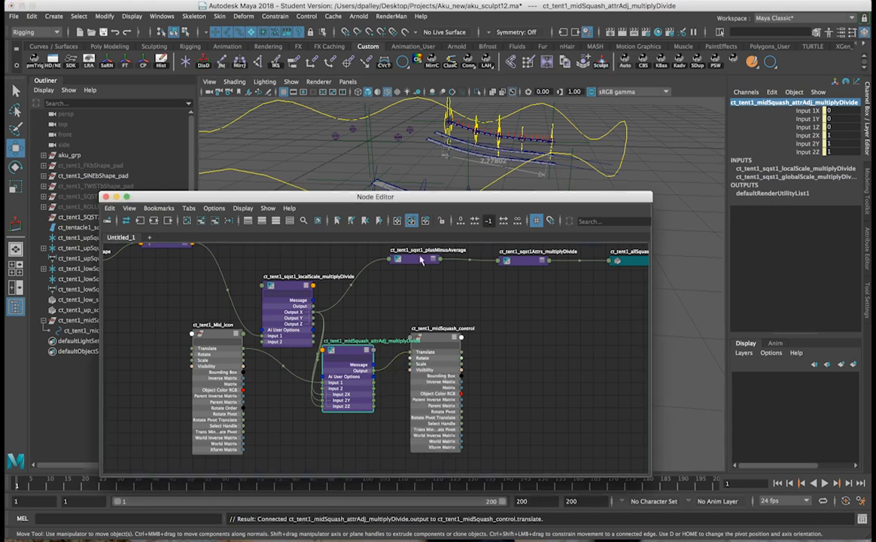
Step: Pull ct_tent1_End_icon outward to about X 5.69, Y 0.08, Z -1.04 to test stretching the tentacle
left_click_drag(427, 199, 428, 342)
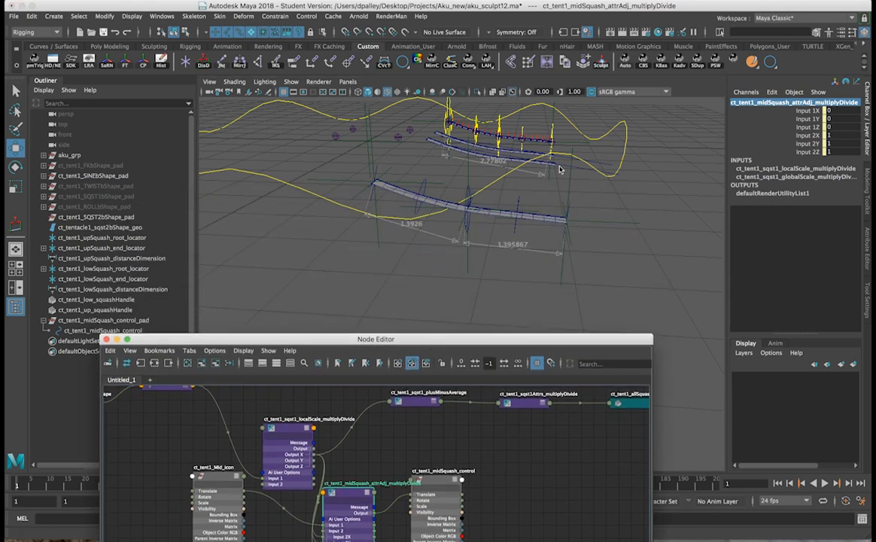
middle_click_drag(562, 168, 534, 201, "alt")
left_click_drag(534, 201, 632, 176, "alt")
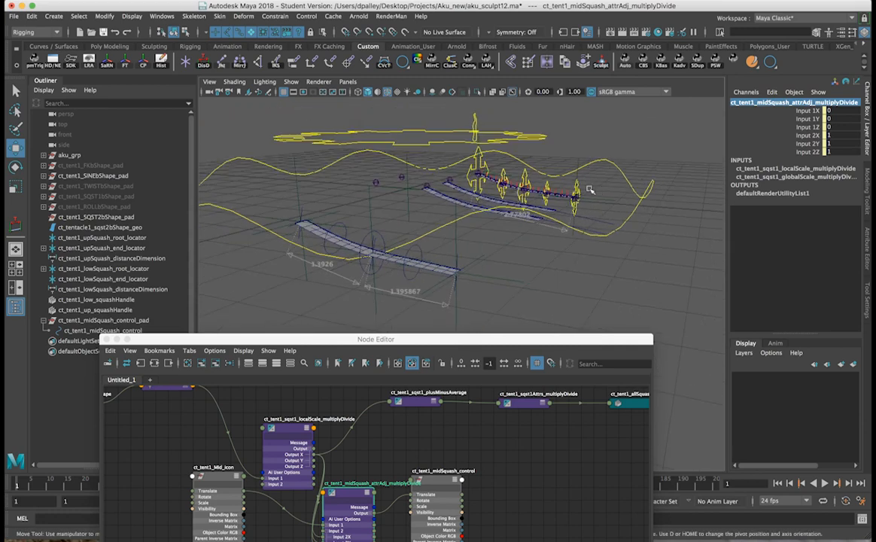
left_click(577, 193)
left_click_drag(518, 210, 734, 209)
Step: Move ct_tent1_Mid_icon along the stretched tentacle to about X 3.39, Y -0.25, Z 0.21 to test the mid squash control
left_click_drag(548, 202, 568, 215, "alt")
left_click(543, 178)
left_click(625, 188)
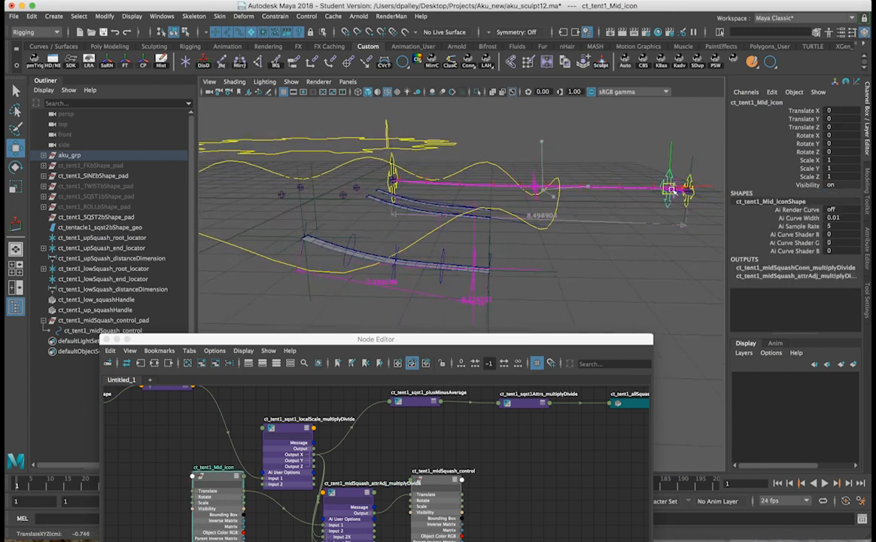
left_click_drag(680, 193, 686, 191)
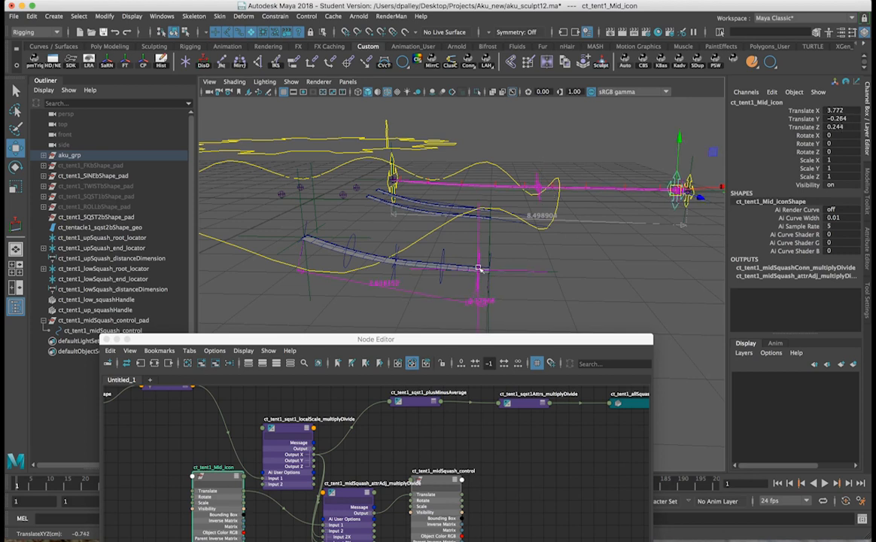
left_click_drag(453, 271, 488, 271, "alt")
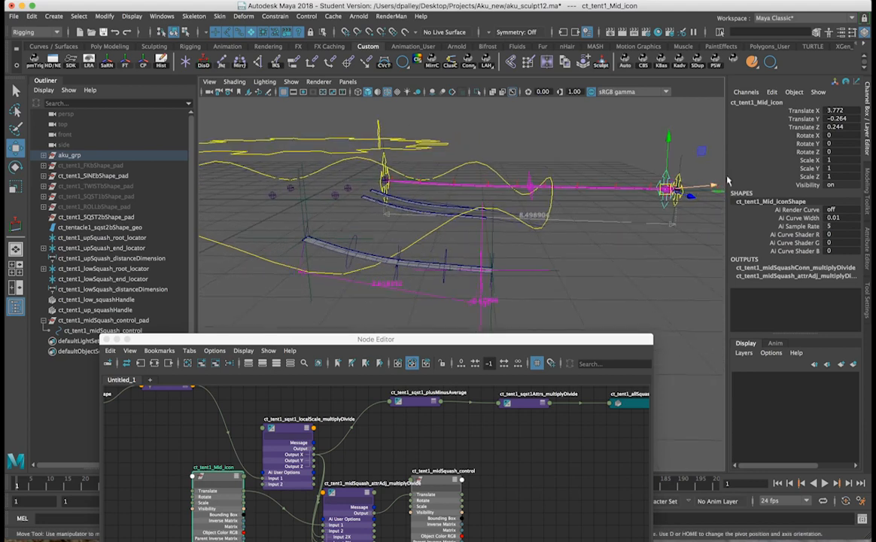
mouse_move(665, 189)
left_mouse_down()
mouse_move(390, 188)
mouse_move(653, 189)
left_mouse_up()
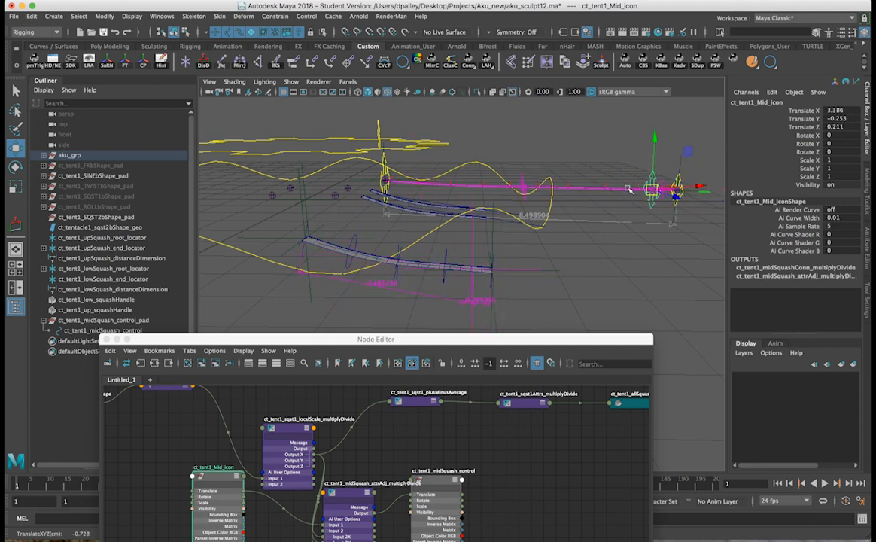
Step: Reset Translate X, Y and Z to 0 on ct_tent1_Mid_icon and ct_tent1_End_icon
left_click_drag(839, 127, 839, 113)
type("0")
key("Return")
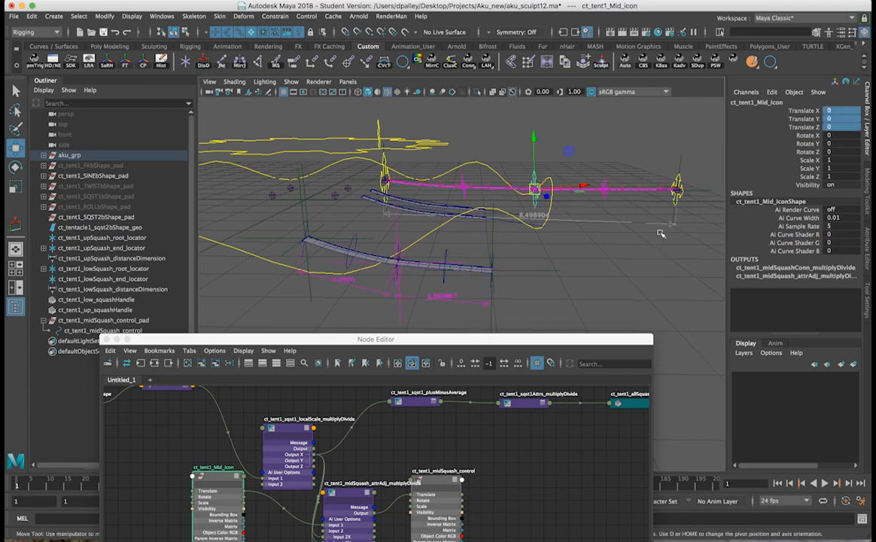
left_click(677, 191)
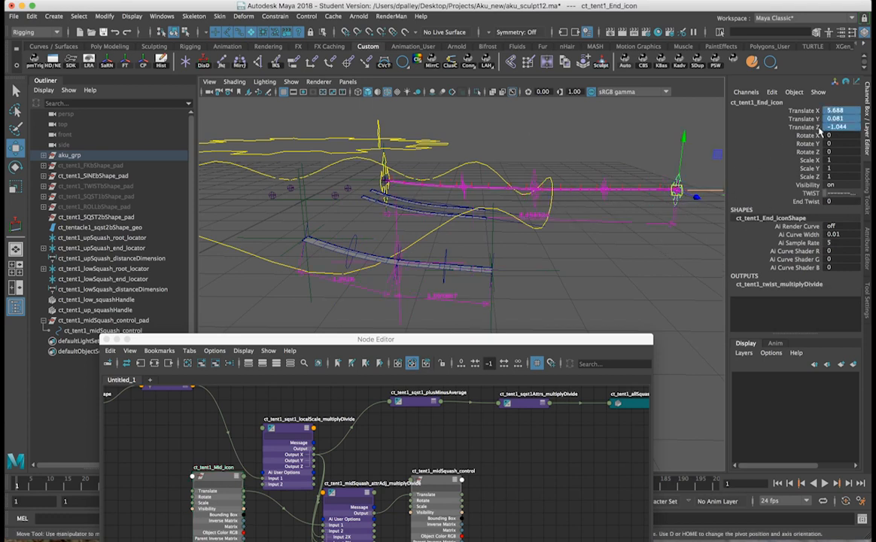
left_click_drag(833, 119, 833, 110)
type("0")
key("Return")
mouse_move(564, 190)
left_mouse_down("alt")
mouse_move(512, 194)
mouse_move(566, 194)
left_mouse_up("alt")
right_click_drag(451, 252, 470, 259, "alt")
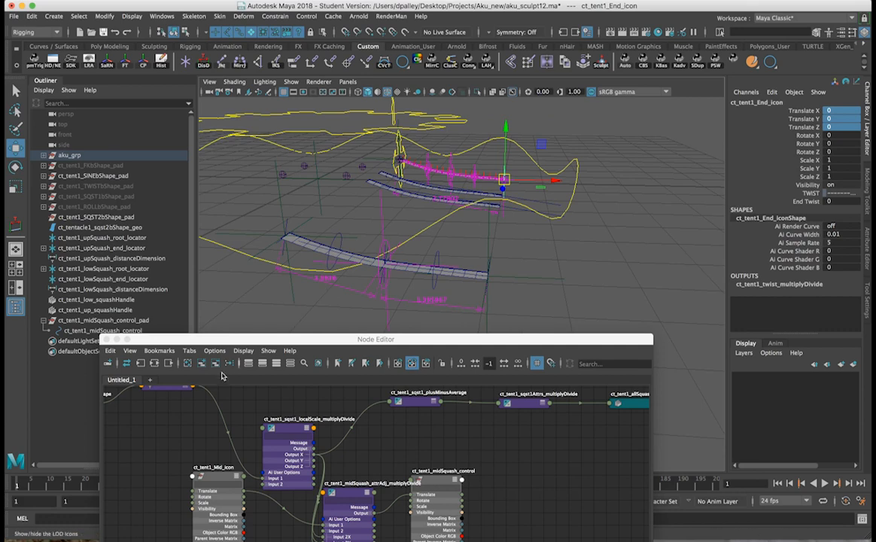
Step: Close the Node Editor and inspect the lower squash distance dimension and the low squash handle
left_click(107, 339)
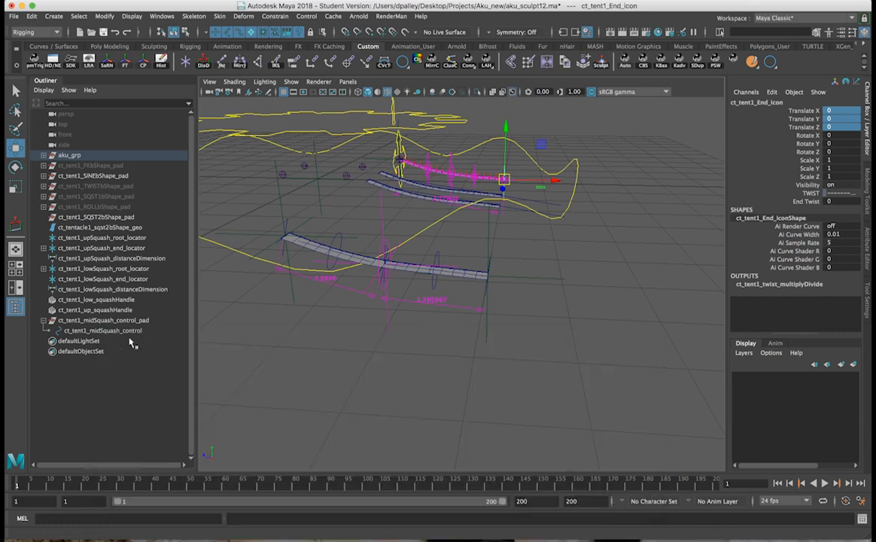
left_click(526, 358)
left_click(436, 301)
left_click_drag(444, 322, 500, 260, "alt")
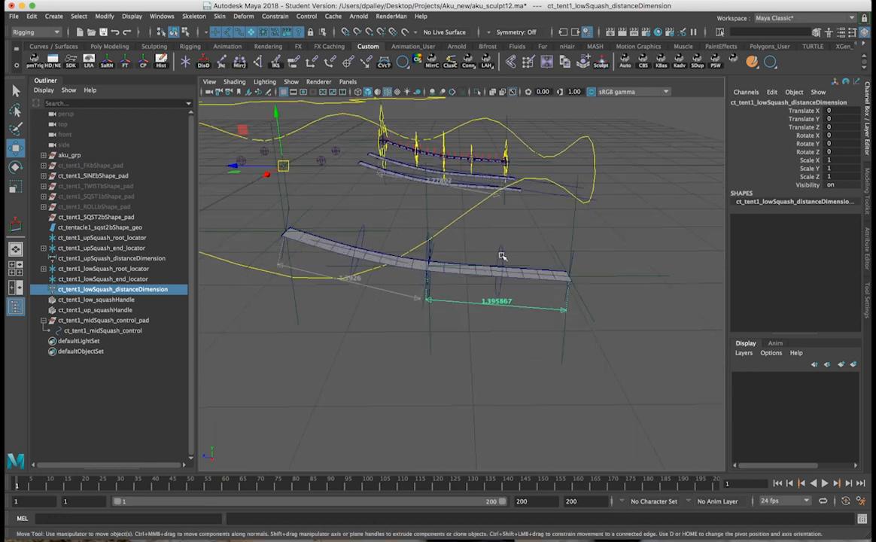
left_click(508, 256)
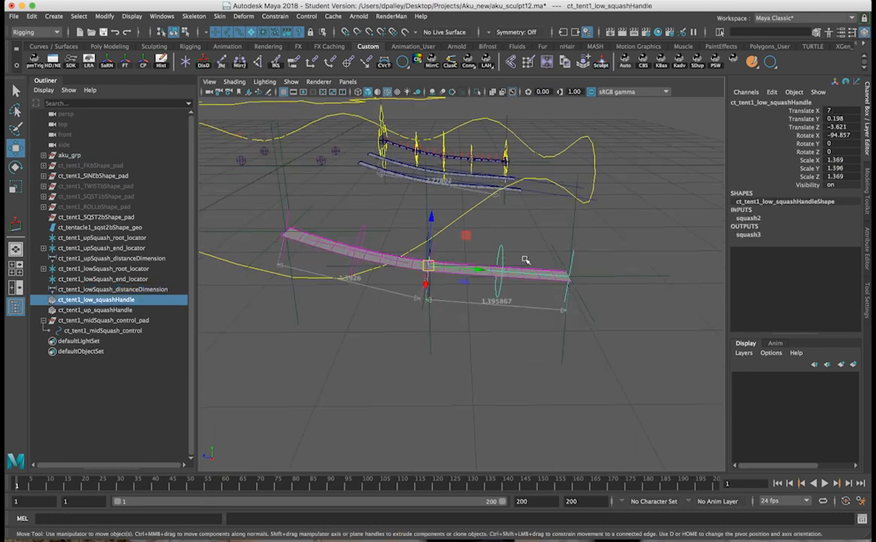
left_click_drag(539, 291, 585, 328, "alt")
left_click(502, 316)
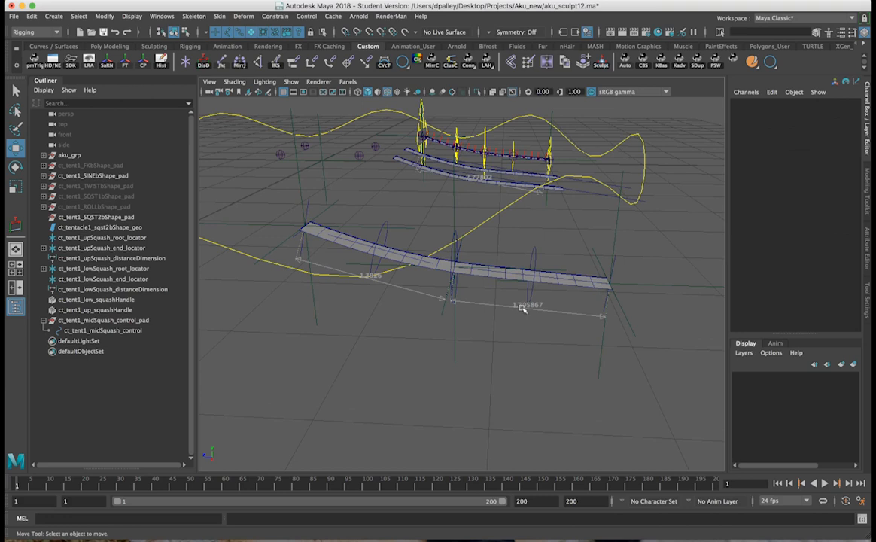
Step: Load the lower and upper squash distance dimension shapes and both squash handles into a cleared Node Editor graph
left_click(523, 307)
left_click(124, 259, "ctrl")
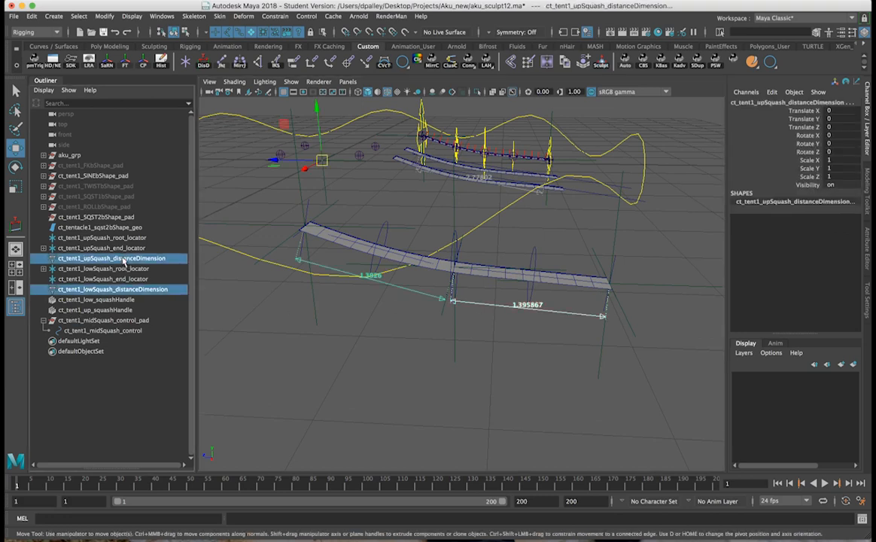
key("Down")
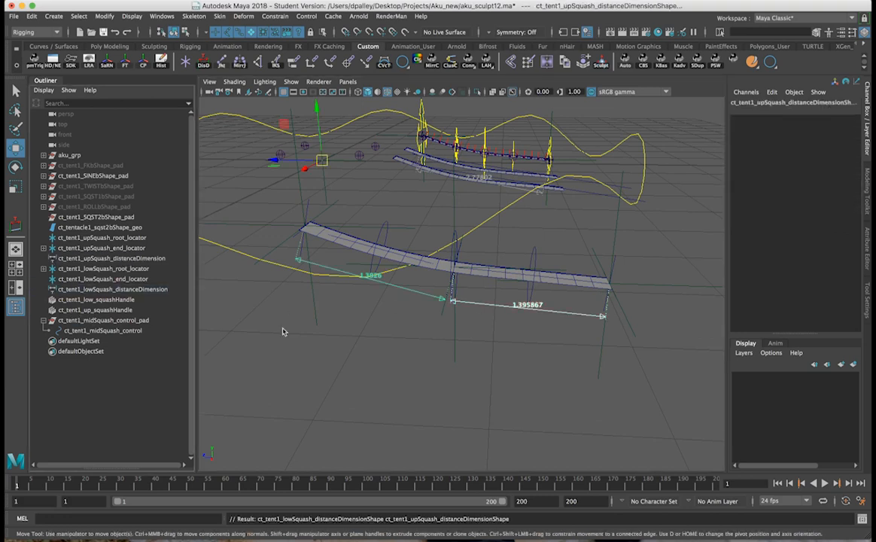
left_click_drag(350, 331, 396, 304, "alt")
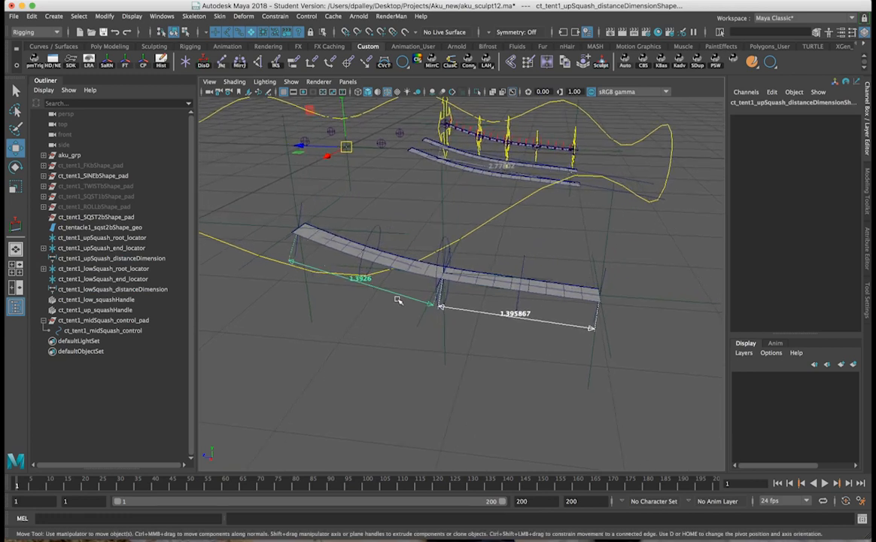
left_click_drag(298, 300, 369, 307, "alt")
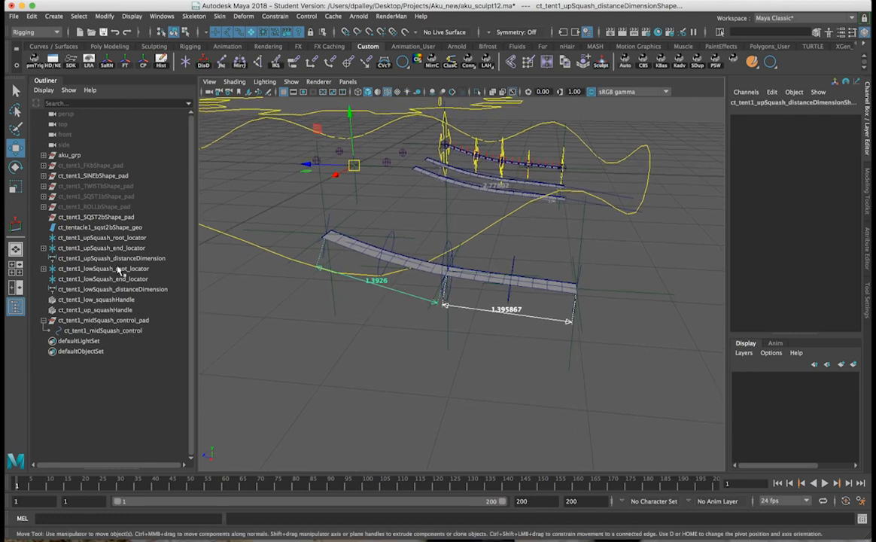
left_click(95, 300)
left_click(95, 309, "shift")
left_click(53, 63)
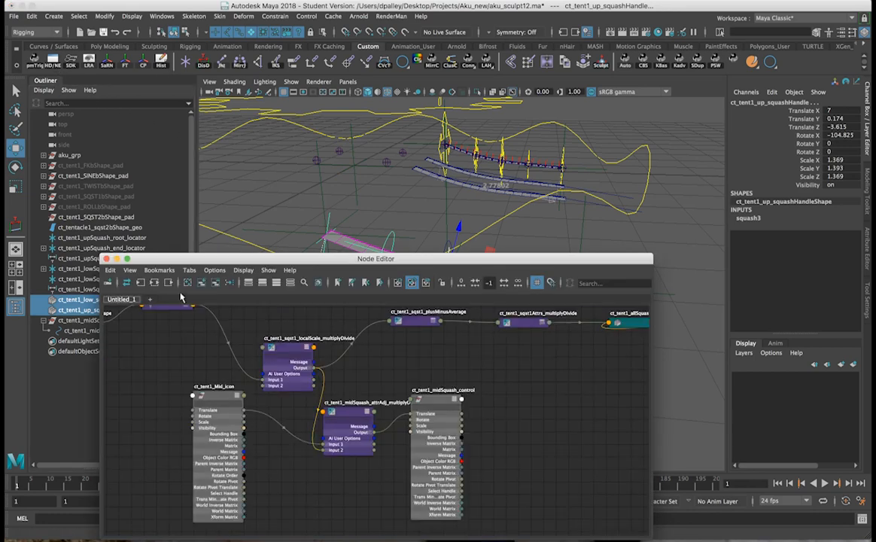
left_click(188, 282)
left_click(201, 282)
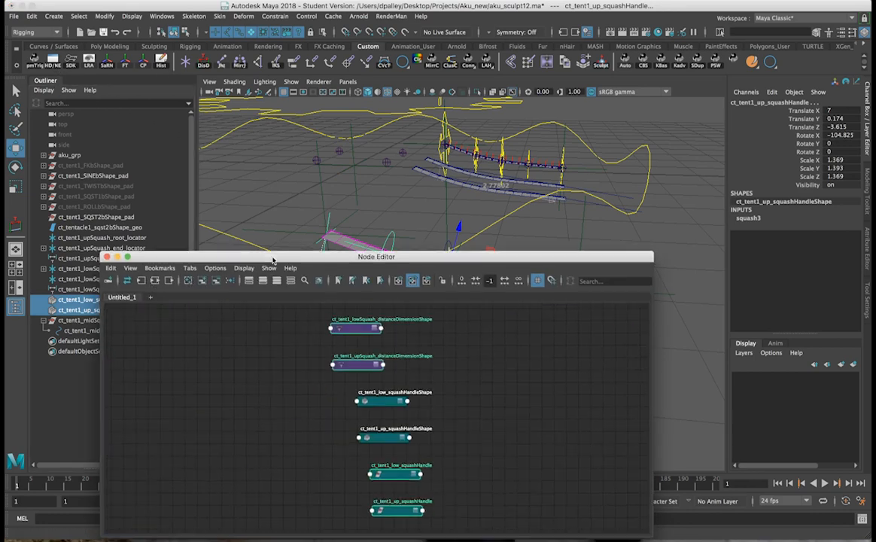
Step: Remove the ct_tent1_low_squashHandle and ct_tent1_up_squashHandle transform nodes from the graph, keeping their handle shape nodes
left_click_drag(274, 259, 279, 122)
left_click_drag(468, 307, 384, 257)
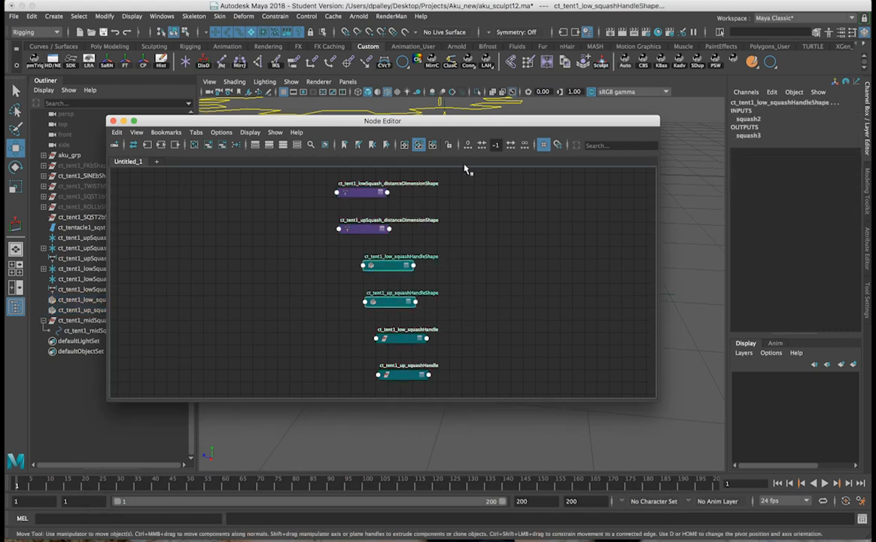
left_click_drag(486, 340, 370, 383)
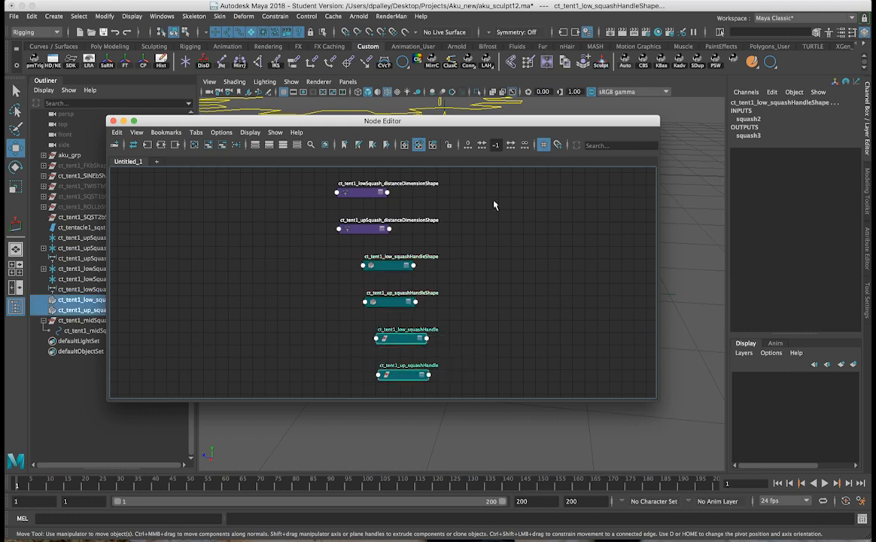
left_click(223, 146)
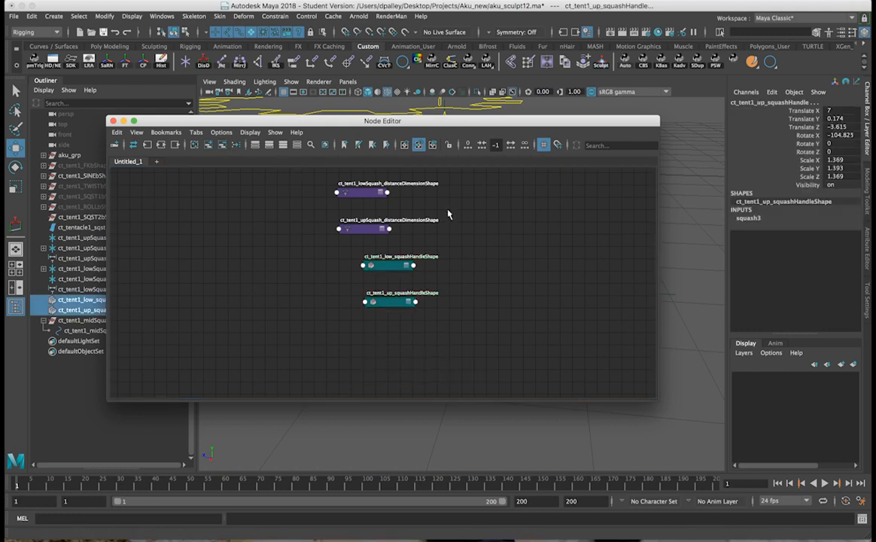
Step: Arrange the graph with the two distance dimension shapes on one side and the two squash handle shapes opposite them
left_click_drag(395, 266, 543, 198)
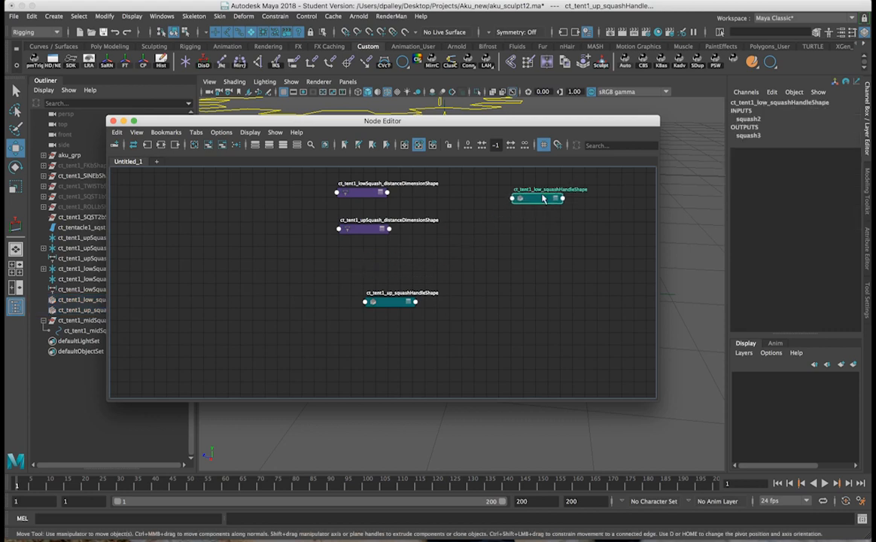
left_click_drag(366, 226, 223, 288)
left_click_drag(377, 302, 560, 285)
left_click_drag(351, 197, 187, 193)
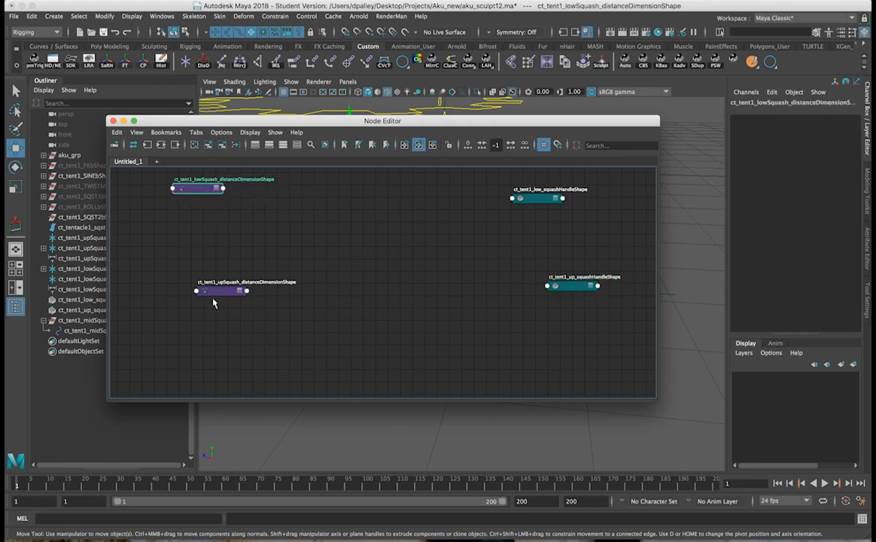
left_click_drag(216, 296, 193, 298)
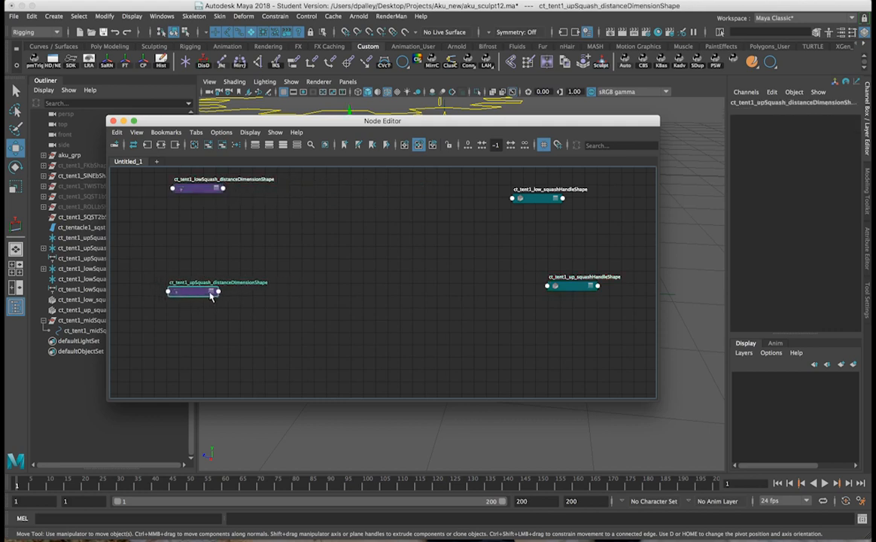
Step: Expand the attribute lists of both distance dimension shape nodes and both squash handle shape nodes
left_click(210, 293)
left_click(217, 189)
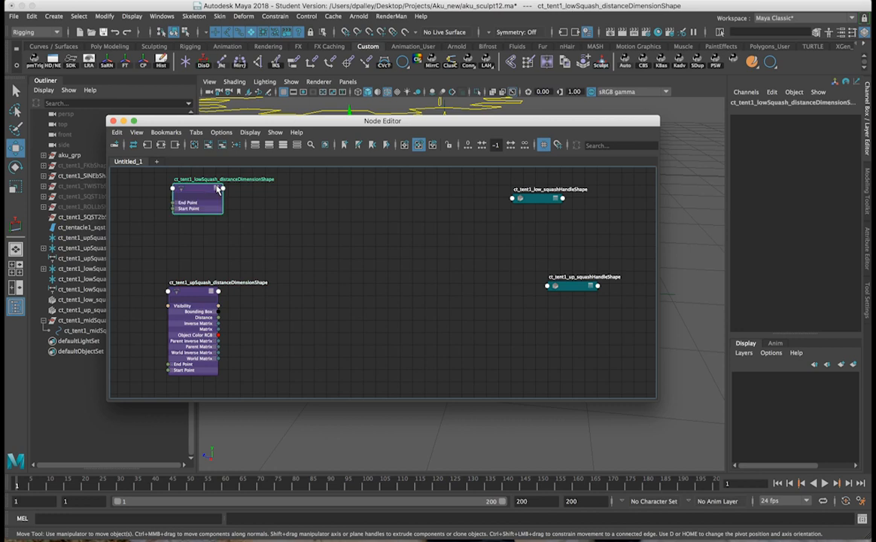
left_click(559, 199)
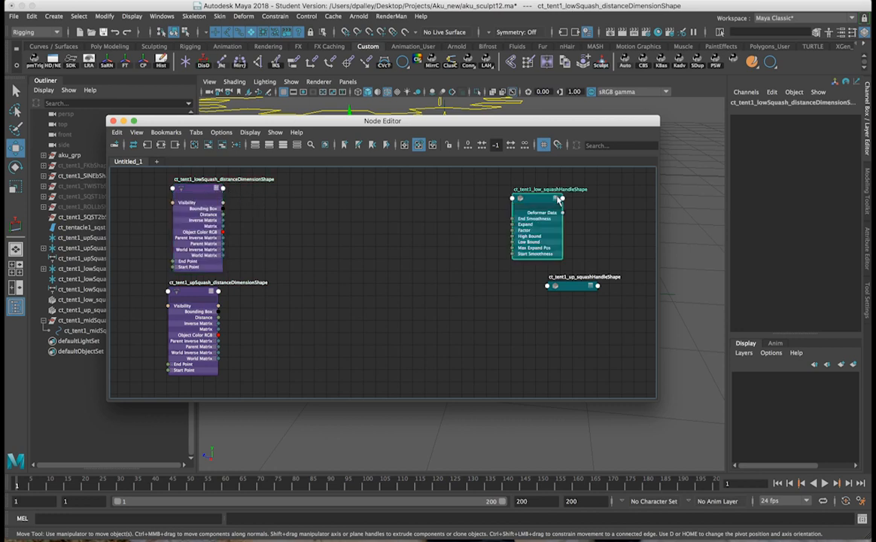
left_click(592, 289)
left_click(592, 287)
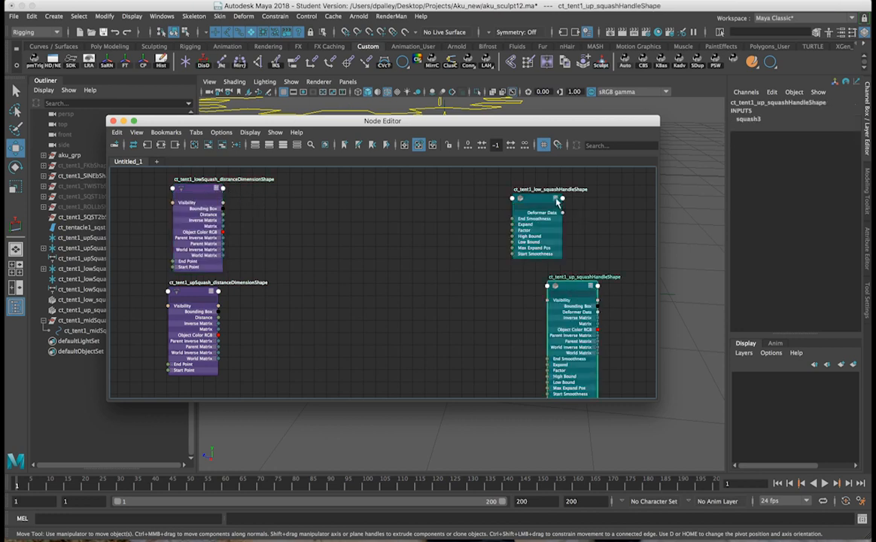
left_click(556, 200)
left_click_drag(554, 201, 555, 180)
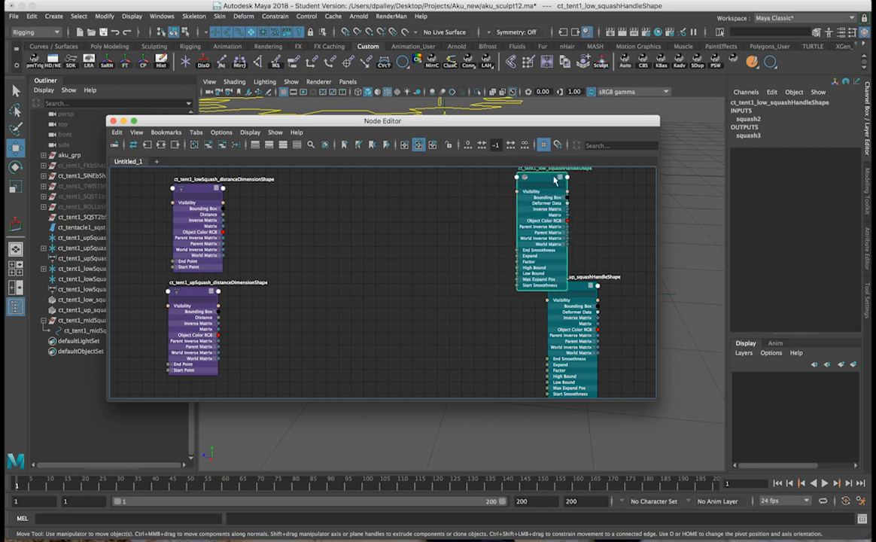
Step: Space out the upper squash dimension and handle shape nodes so they sit clear below the lower squash nodes
middle_click_drag(364, 289, 400, 287, "alt")
left_click(316, 216)
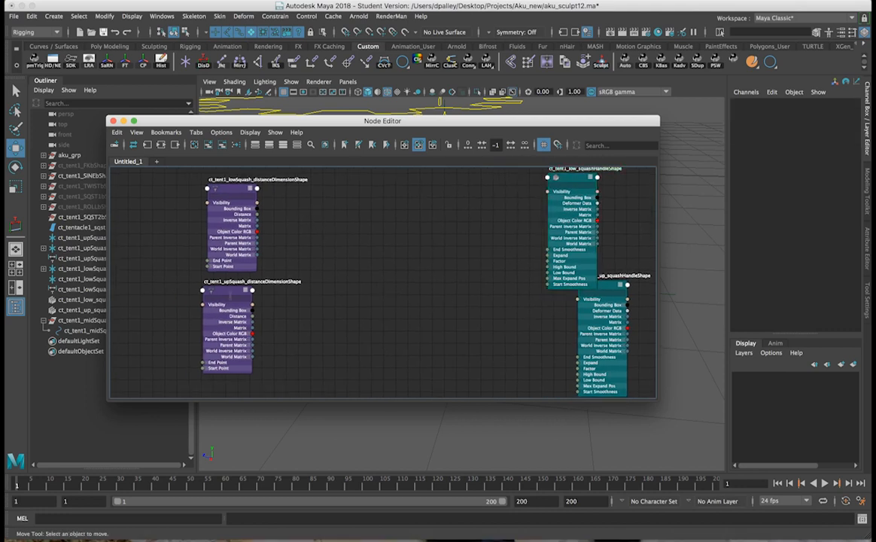
left_click_drag(230, 297, 226, 315)
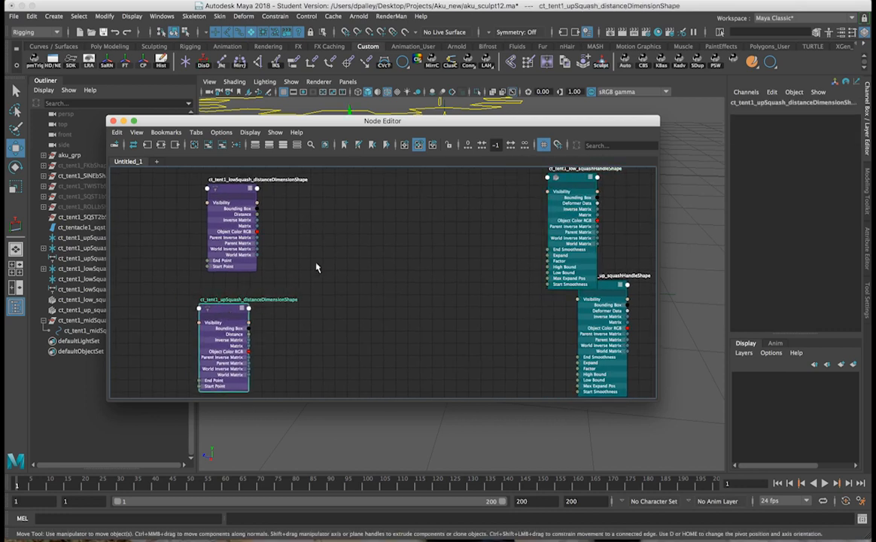
left_click(316, 267)
left_click_drag(611, 287, 613, 303)
left_click(338, 322)
left_click(218, 313)
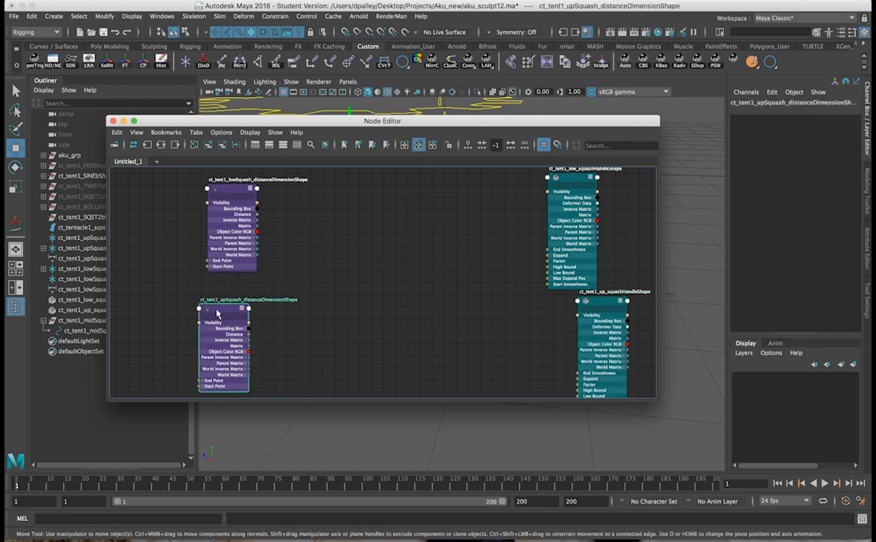
Step: Uncover the viewport and examine the upper and lower squash distance dimensions along the tentacle strip
left_click_drag(326, 120, 396, 234)
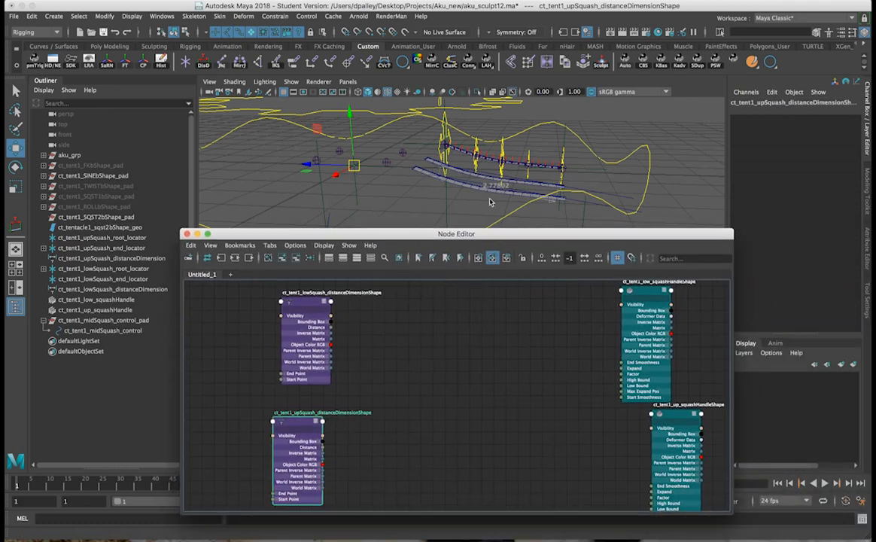
left_click_drag(495, 239, 492, 389)
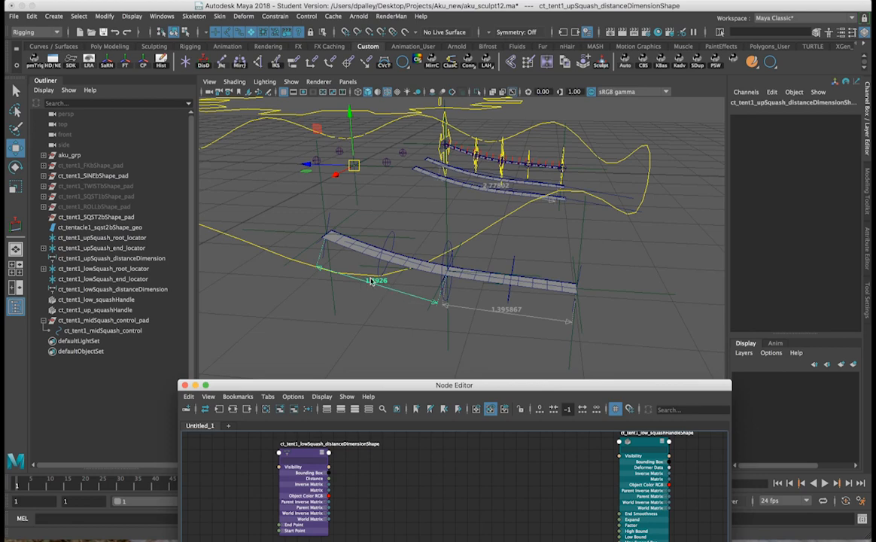
left_click_drag(397, 388, 422, 347)
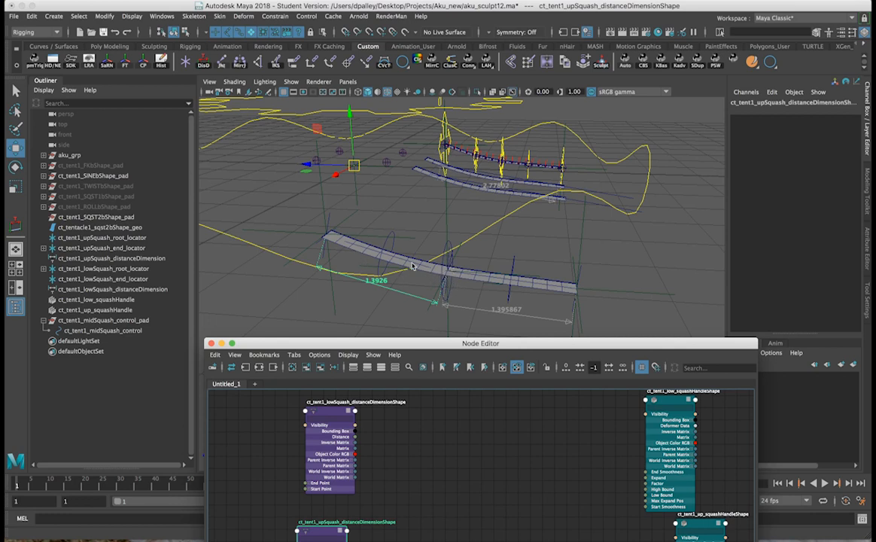
left_click_drag(412, 235, 409, 238, "alt")
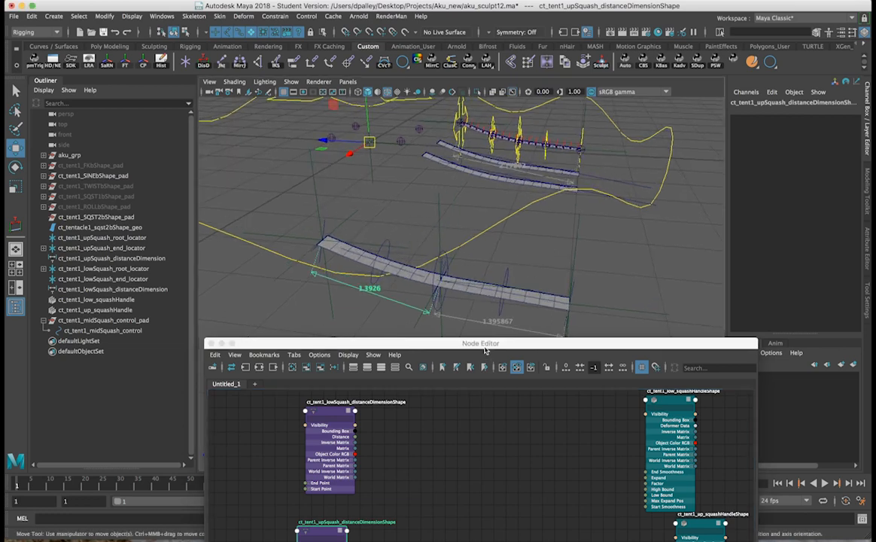
Step: Create a multiplyDivide node and place it beside the lower squash distance dimension shape node
left_click_drag(486, 345, 393, 248)
left_click(318, 329)
key("Tab")
type("mult")
key("Down")
key("Down")
key("Down")
key("Down")
key("Down")
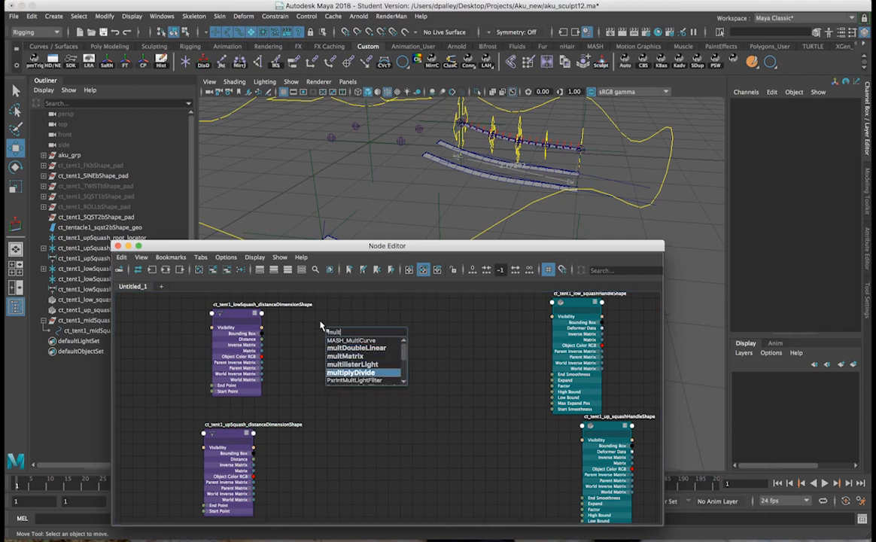
key("Return")
left_click(367, 333)
left_click_drag(367, 333, 358, 320)
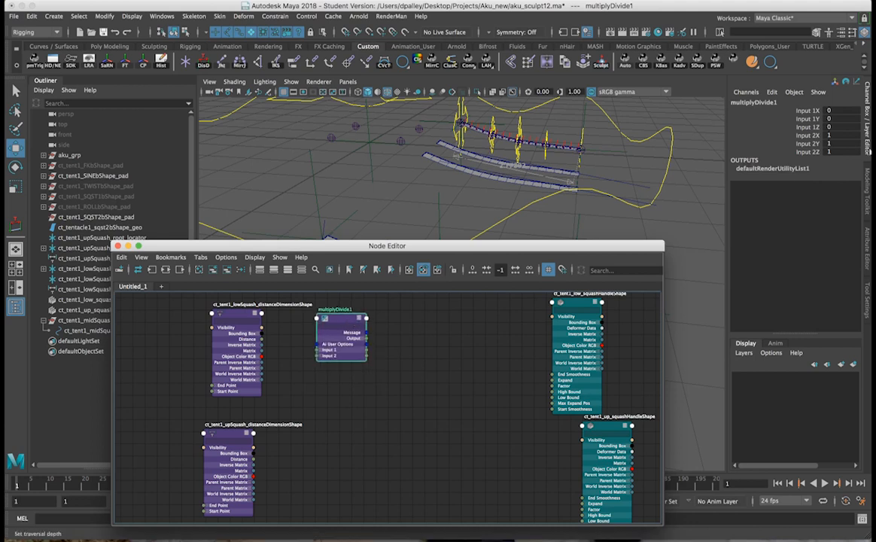
Step: Set the multiplyDivide node's operation to Divide and connect the lower squash dimension's Distance to its Input 1X
left_click(866, 247)
left_click(740, 204)
left_click(744, 239)
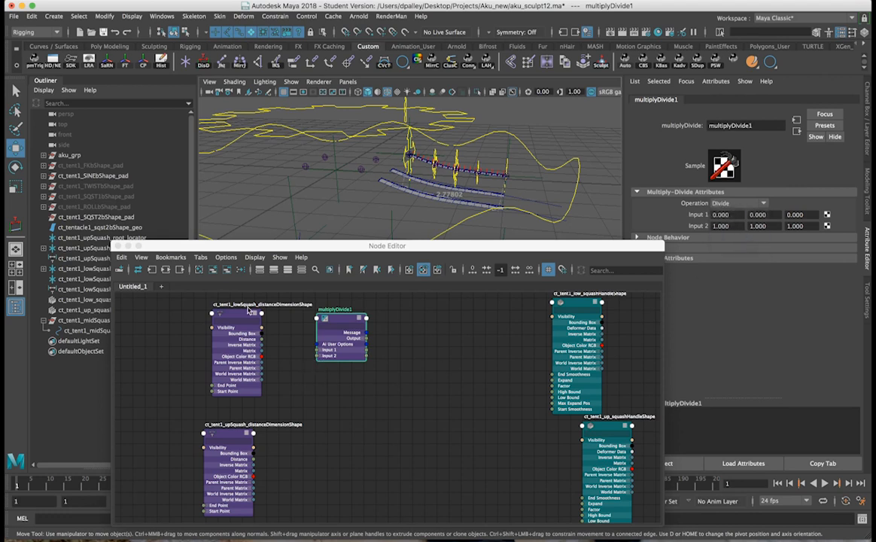
left_click(322, 350)
left_click_drag(262, 340, 323, 361)
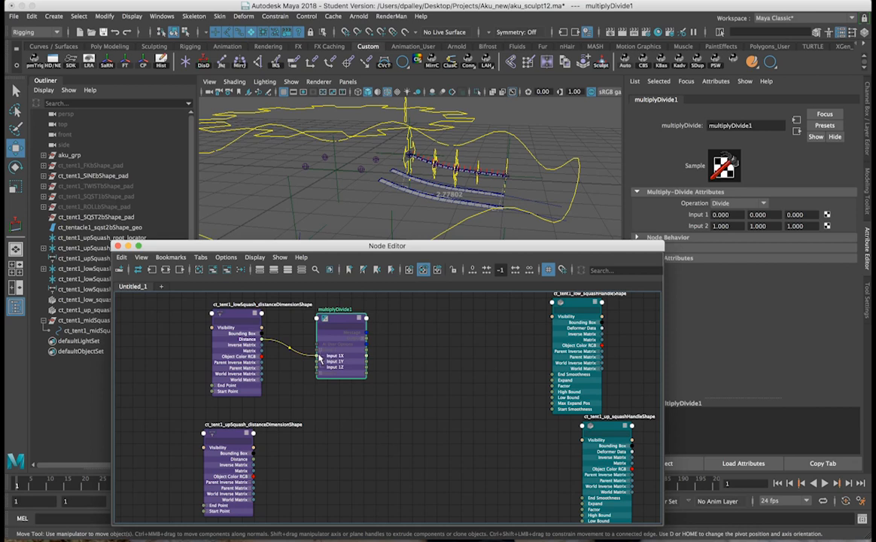
left_click(318, 356)
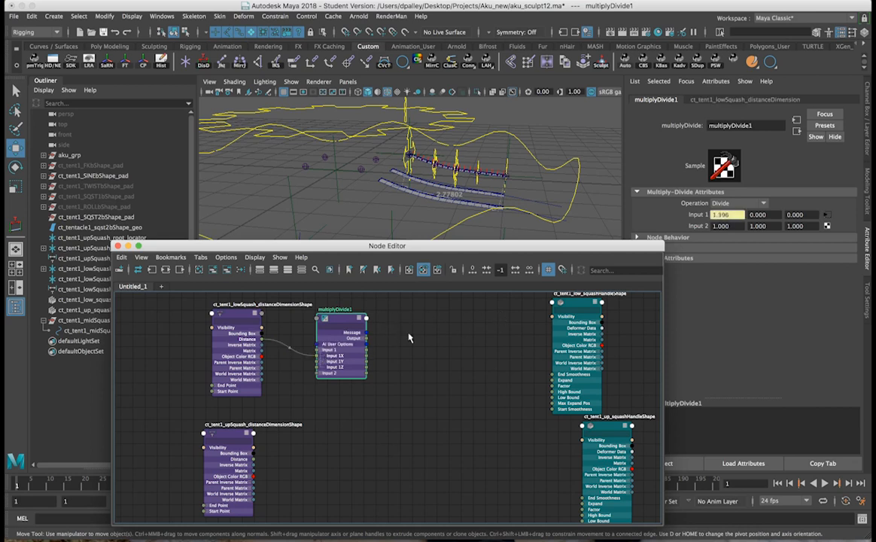
Step: Rename the multiplyDivide node ct_tent1_lowSquash_localScale_multiplyDivide and move it closer to the lower squash dimension node
double_click(339, 309)
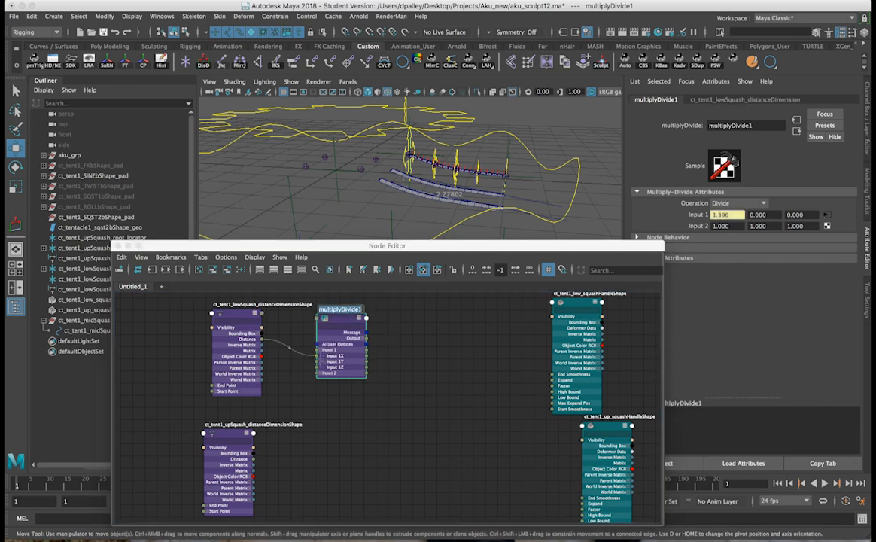
left_click_drag(362, 310, 358, 309)
key("BackSpace")
type("ct_tent1_multipl")
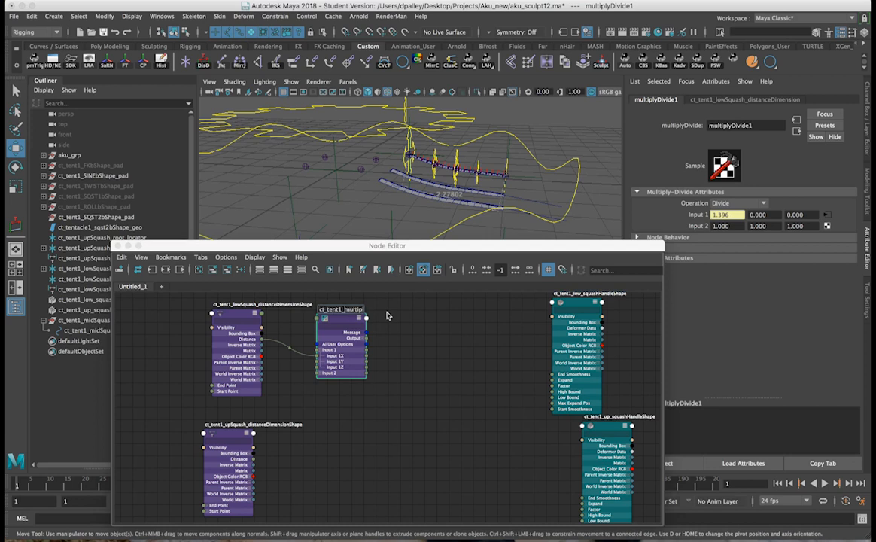
type("owSquash_localScale_multiplyDivide")
key("Return")
left_click_drag(354, 322, 338, 316)
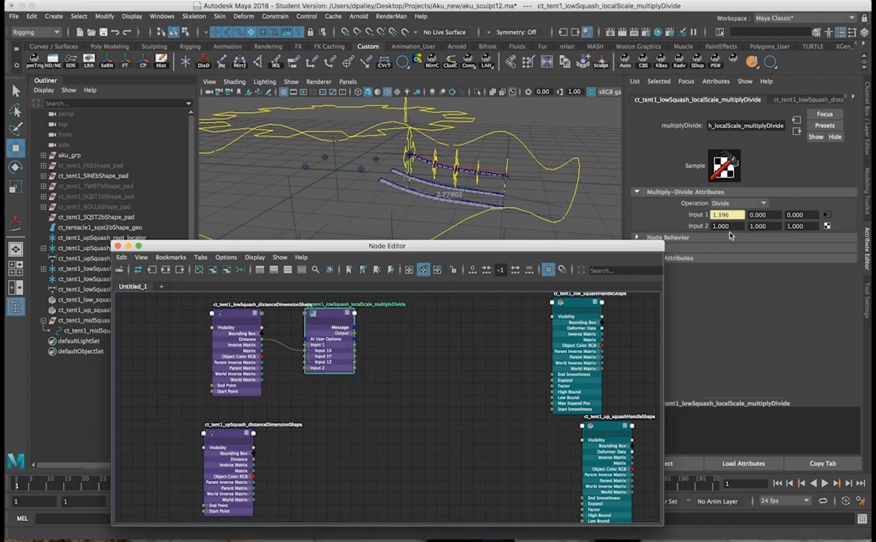
Step: Copy the exact distance value 1.39586715616 from the lower squash distance dimension shape into Input 2X of the local-scale multiplyDivide node
left_click_drag(587, 246, 531, 383)
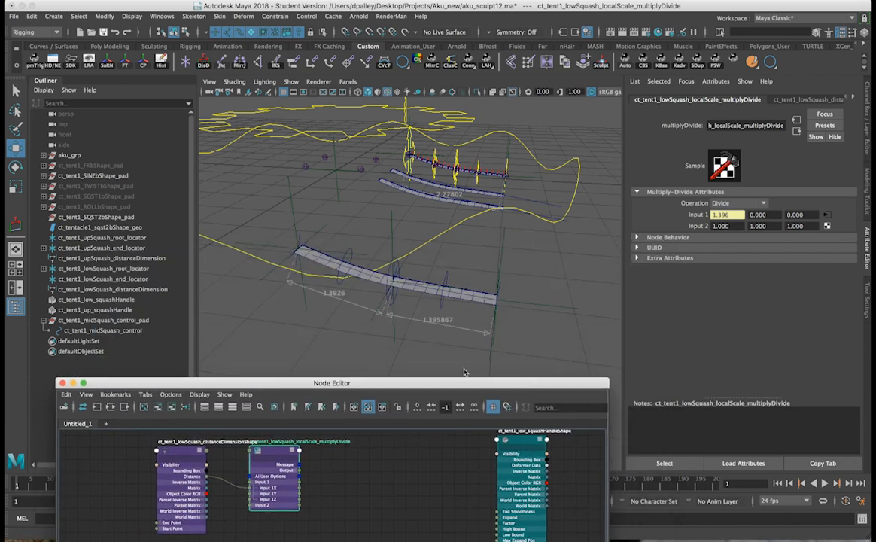
left_click(439, 326)
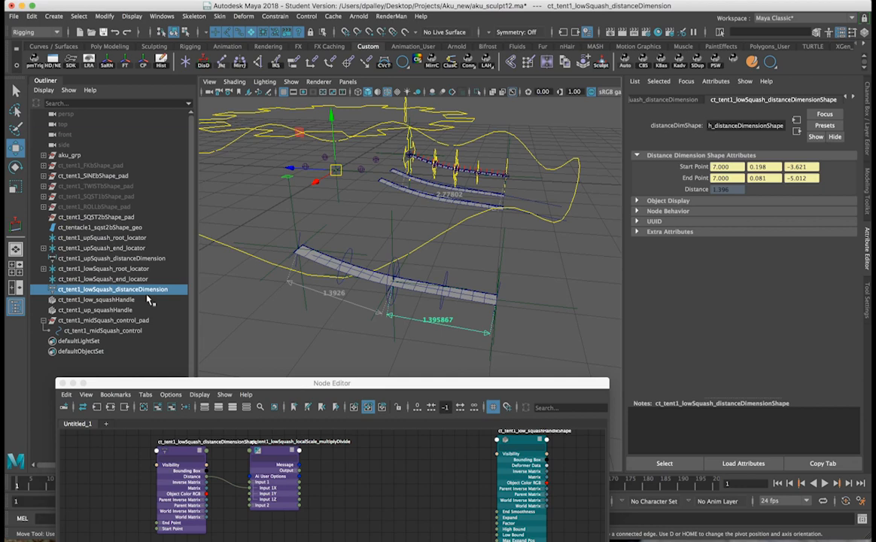
key("Down")
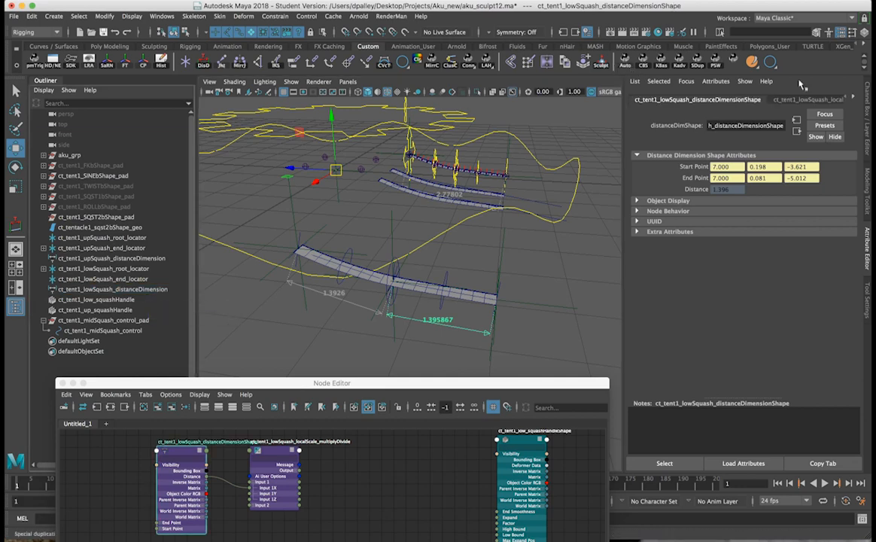
key("ctrl+a")
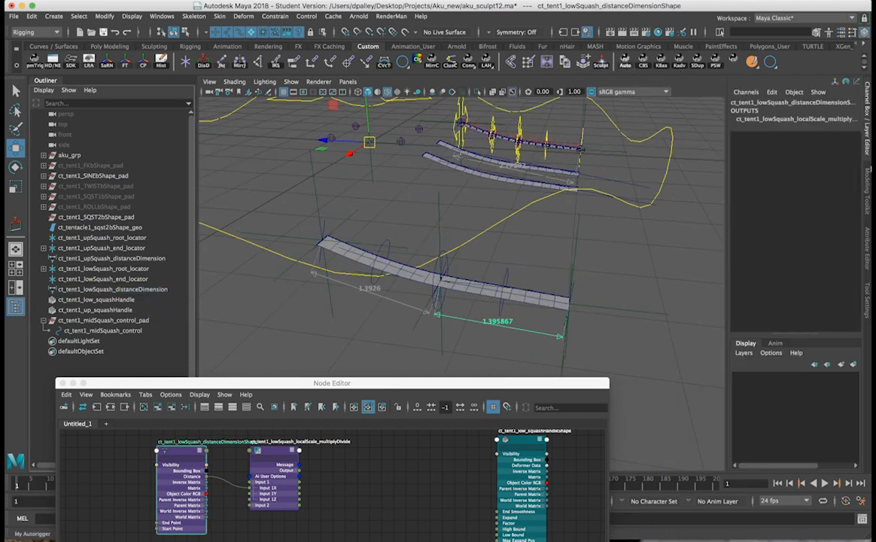
left_click(812, 165)
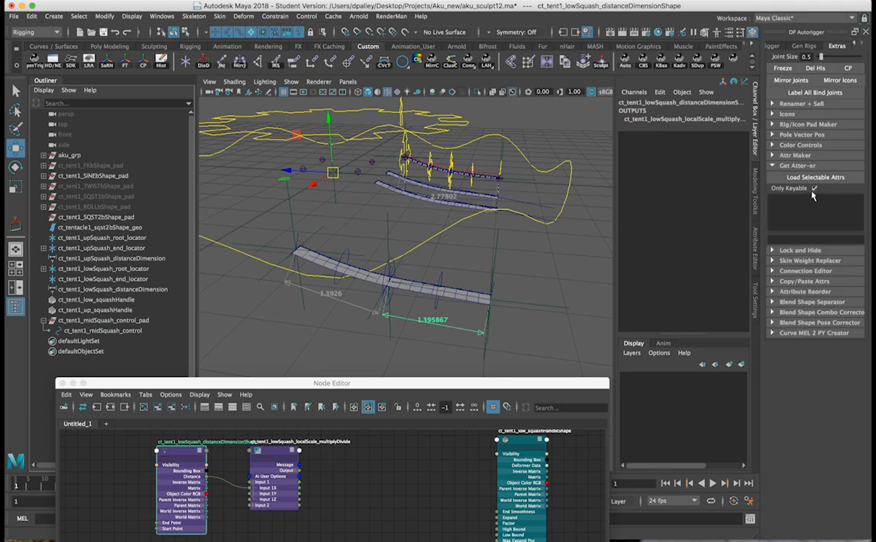
scroll(862, 213, "down", 5)
left_click(820, 224)
triple_click(810, 240)
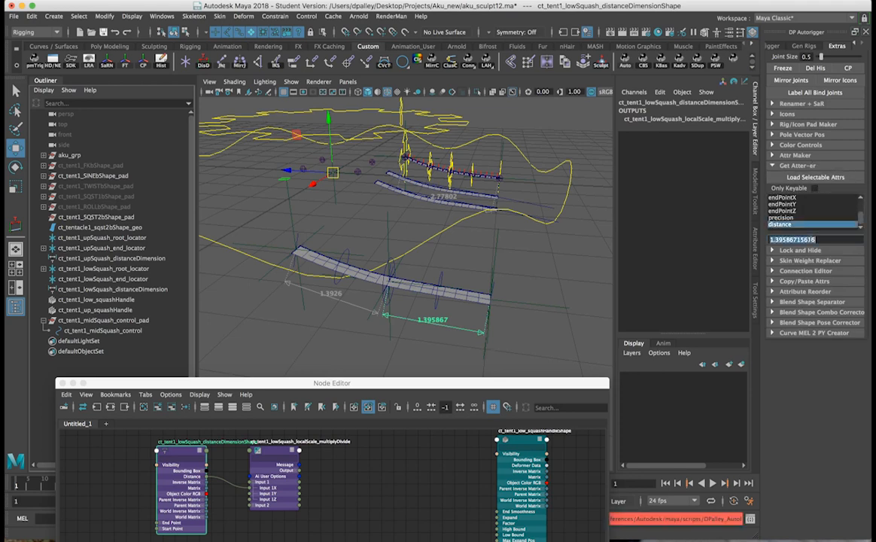
left_click(283, 455)
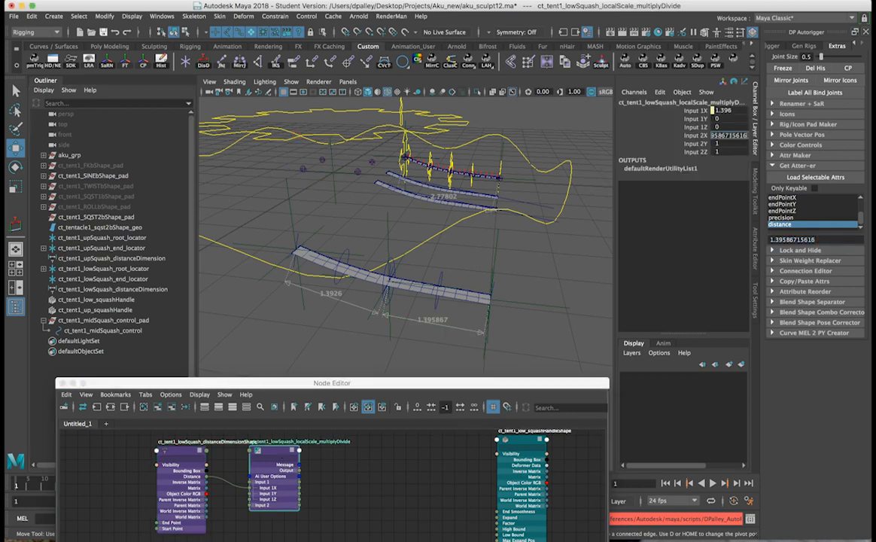
key("Return")
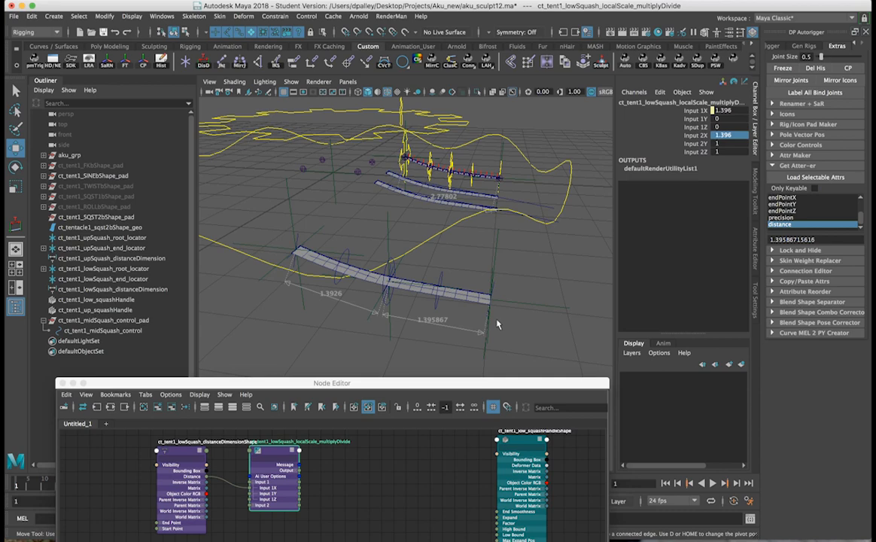
Step: Create a plusMinusAverage node in the graph near the lower squash multiplyDivide node
left_click_drag(397, 384, 440, 249)
left_click(369, 348)
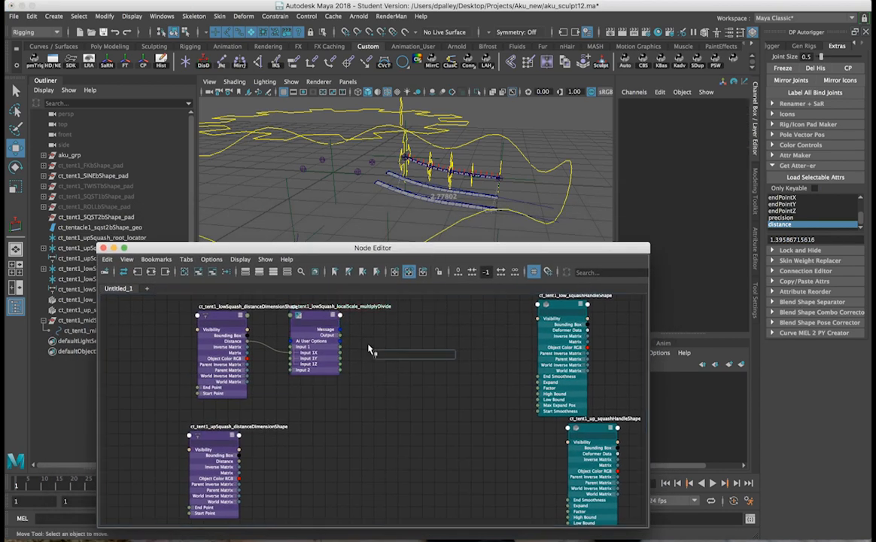
type("plus")
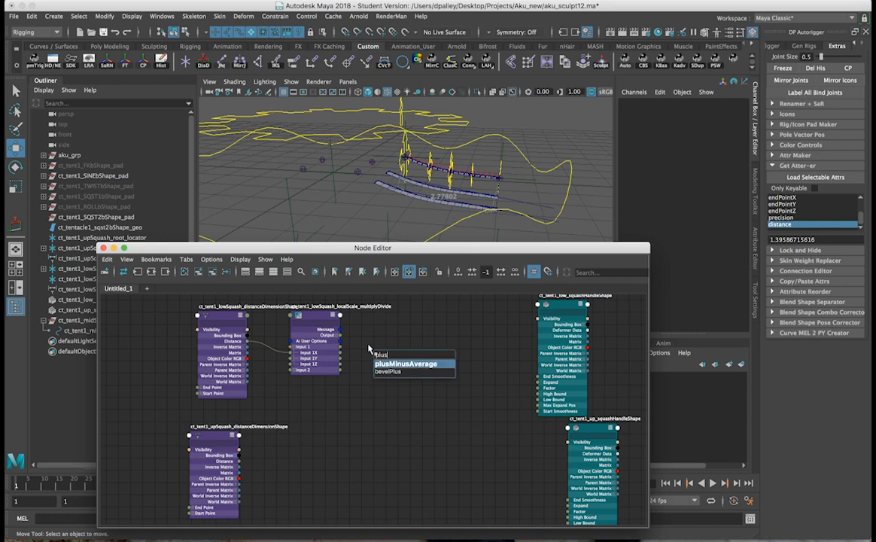
key("Return")
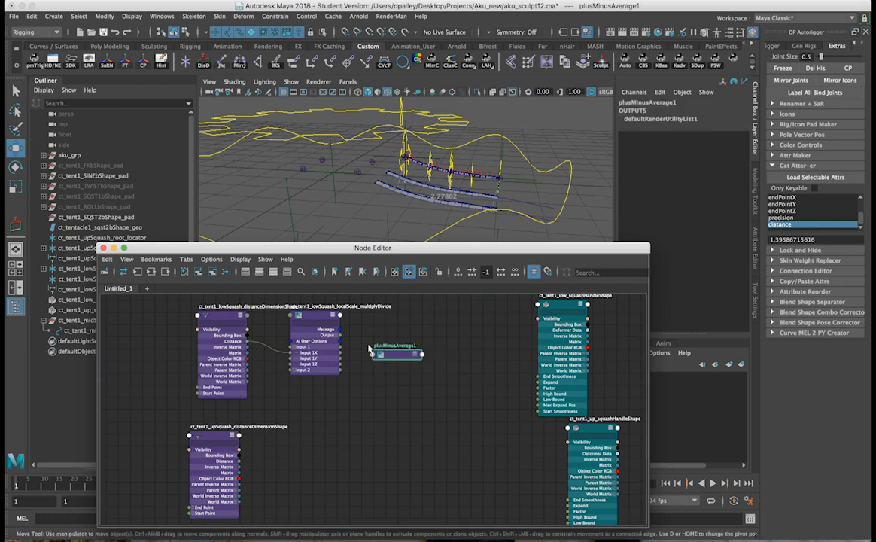
Step: Prefix the plusMinusAverage node's name with ct_tent1_lowSquash_, copied from the local-scale multiplyDivide node's name
double_click(354, 307)
key("super+c")
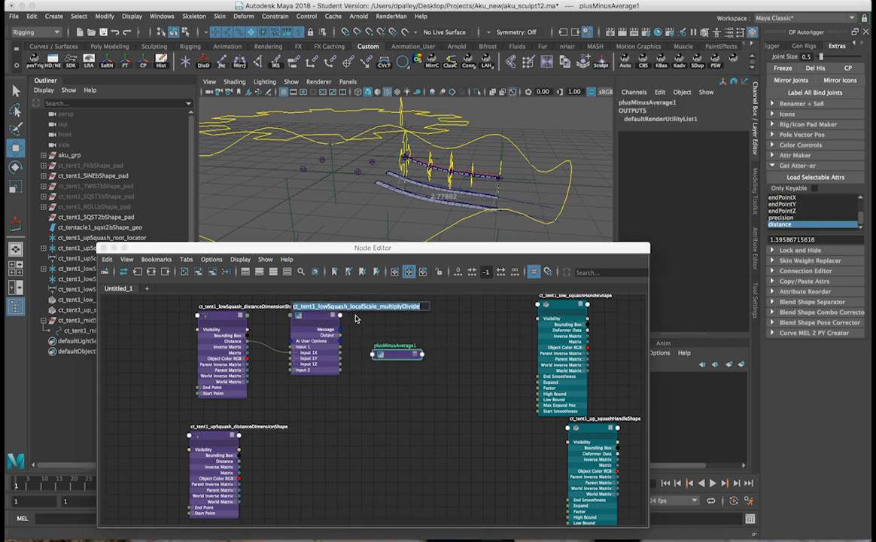
double_click(391, 346)
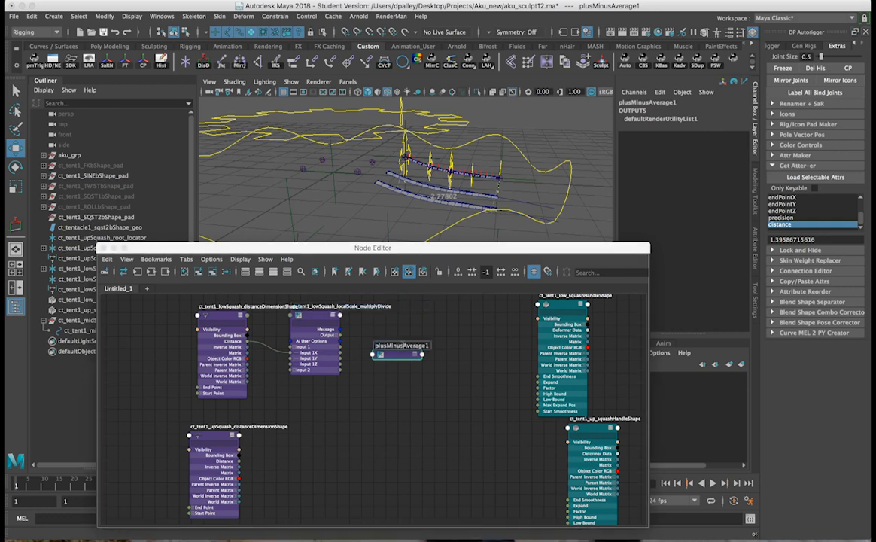
key("super+v")
key("BackSpace")
key("BackSpace")
key("BackSpace")
key("BackSpace")
key("BackSpace")
key("BackSpace")
key("BackSpace")
key("BackSpace")
key("BackSpace")
key("BackSpace")
key("BackSpace")
key("BackSpace")
key("BackSpace")
key("BackSpace")
key("BackSpace")
key("BackSpace")
key("BackSpace")
key("BackSpace")
key("BackSpace")
key("BackSpace")
key("BackSpace")
key("BackSpace")
key("BackSpace")
key("BackSpace")
key("BackSpace")
key("BackSpace")
key("BackSpace")
key("BackSpace")
key("BackSpace")
key("BackSpace")
key("BackSpace")
key("BackSpace")
key("BackSpace")
key("BackSpace")
key("BackSpace")
key("super+z")
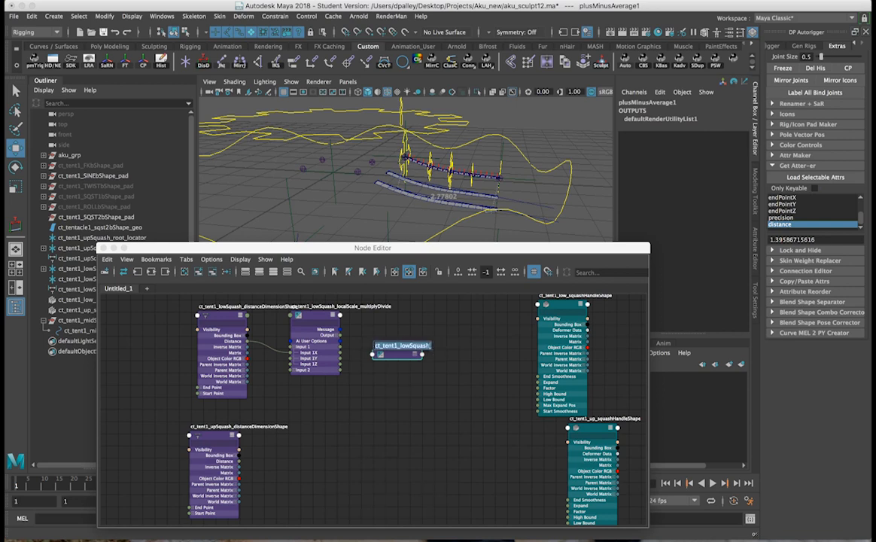
key("Right")
key("Return")
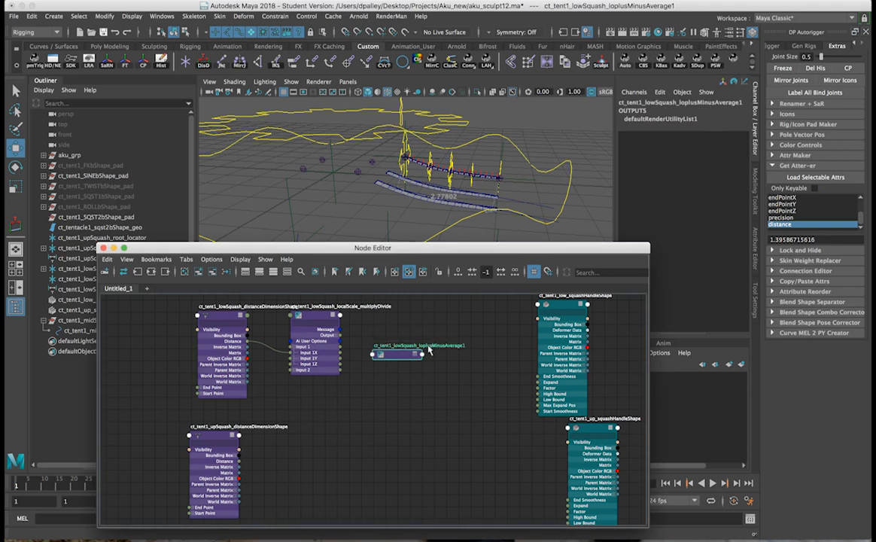
Step: Correct the new node's name to ct_tent1_lowSquash_plusMinusAverage
double_click(416, 347)
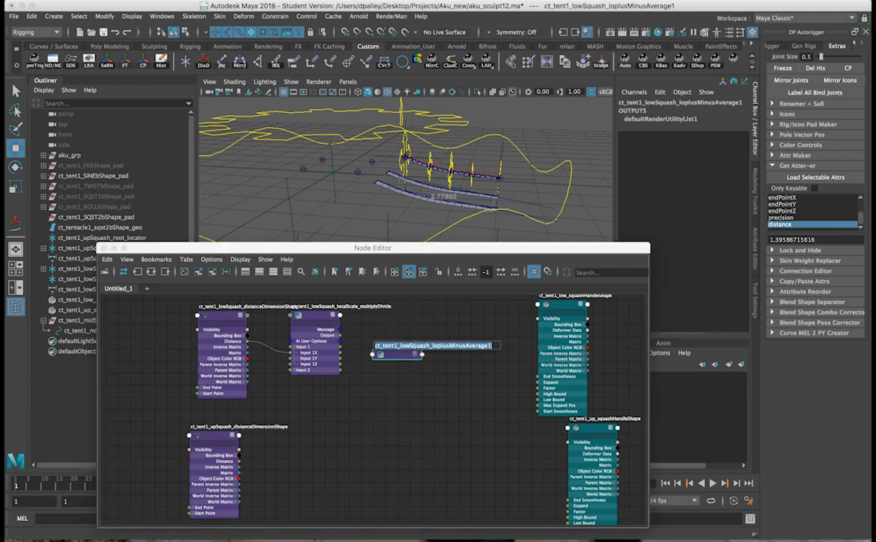
left_click(435, 347)
key("BackSpace")
key("BackSpace")
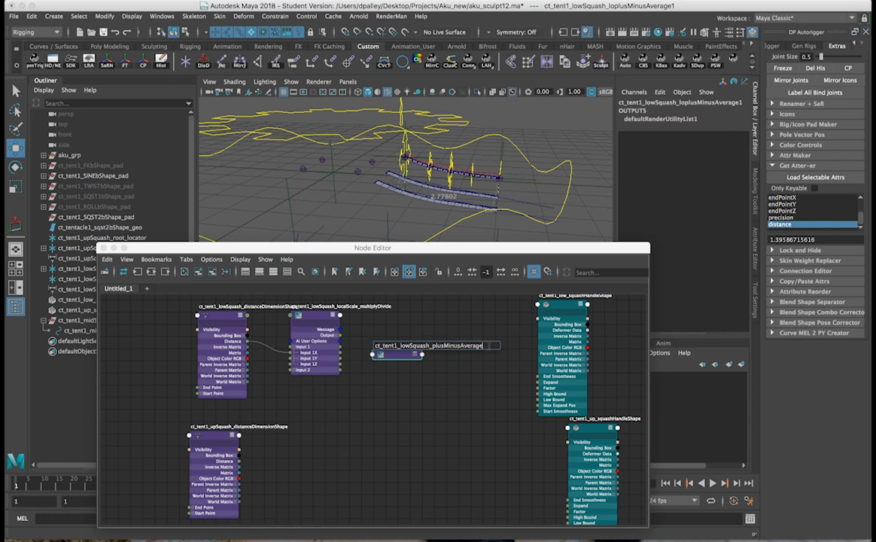
key("Return")
Step: Expand the plusMinusAverage node's attributes and line the node up beside the multiplyDivide node
left_click(418, 362)
left_click(416, 354)
left_click(415, 355)
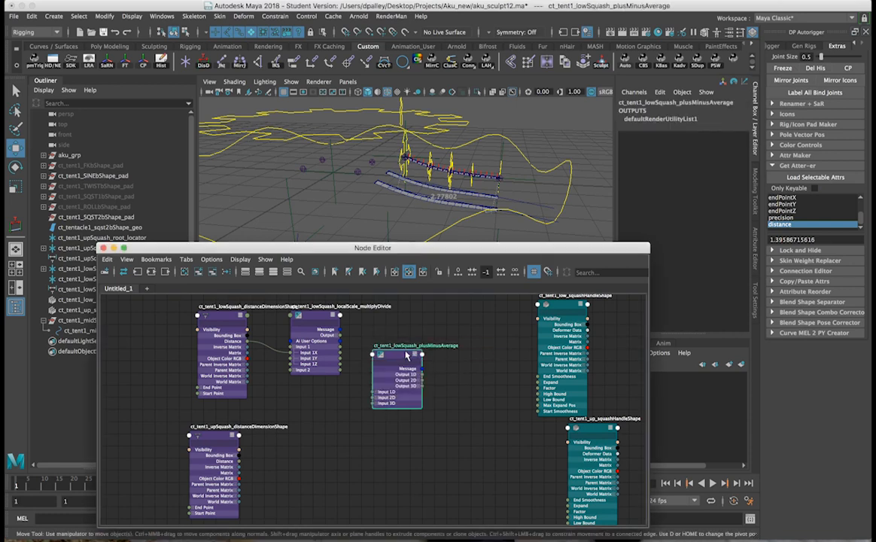
left_click_drag(406, 356, 406, 314)
Step: Connect the multiplyDivide's Output X to the plusMinusAverage's Input 1D[0] and 1D[1], and break the 1D[1] connection so it holds a fixed 1
left_click(339, 336)
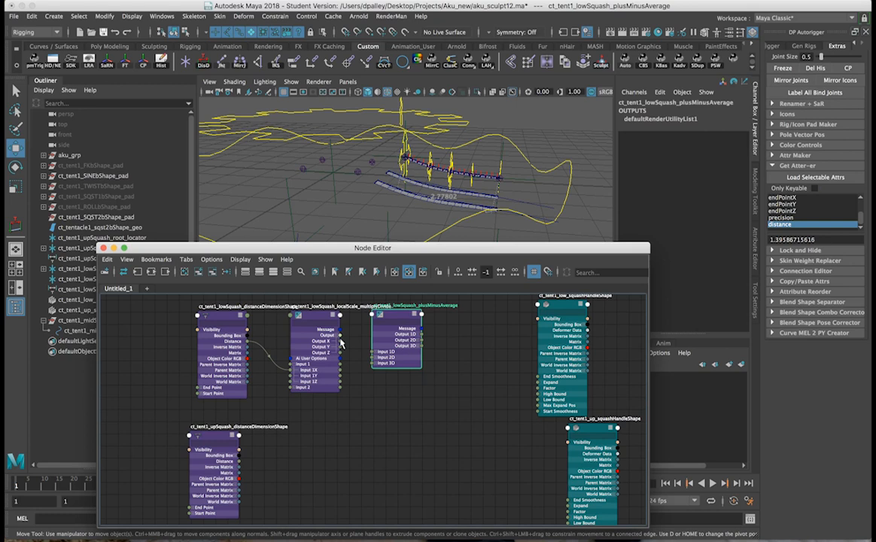
left_click_drag(340, 341, 372, 363)
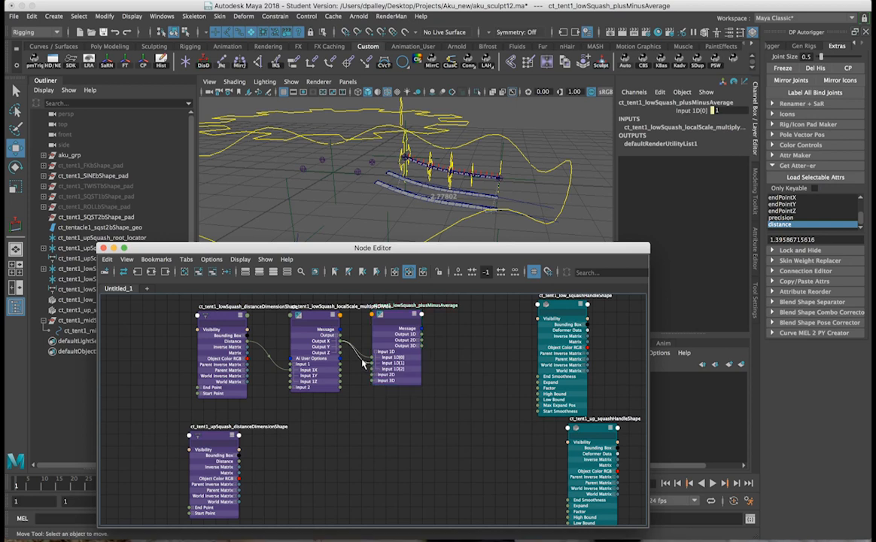
left_click(362, 364)
left_click(391, 332)
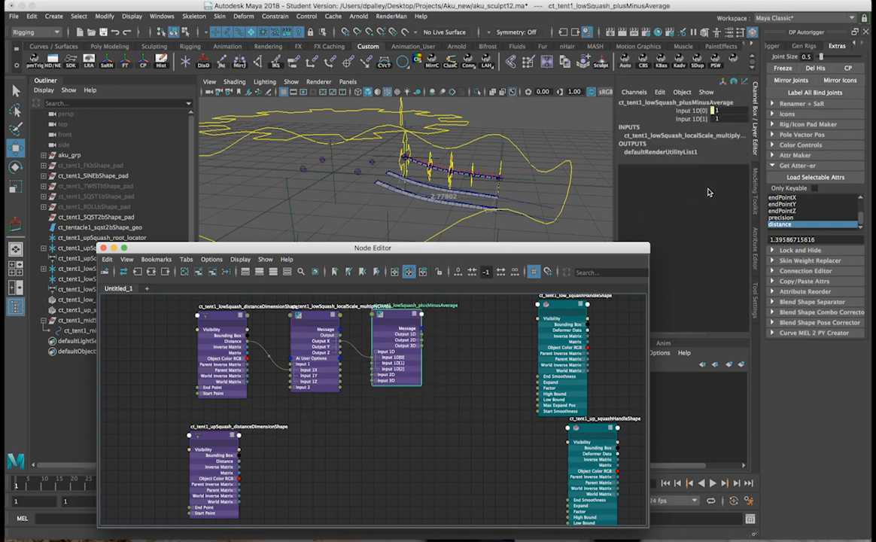
Step: Set the lower squash plusMinusAverage node's operation to Subtract
key("ctrl+a")
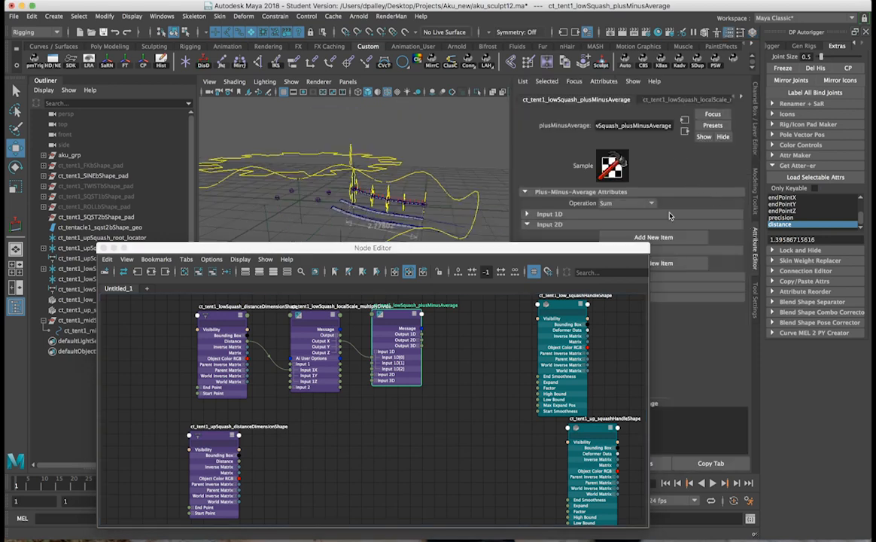
left_click(640, 207)
left_click(607, 215)
left_click(755, 112)
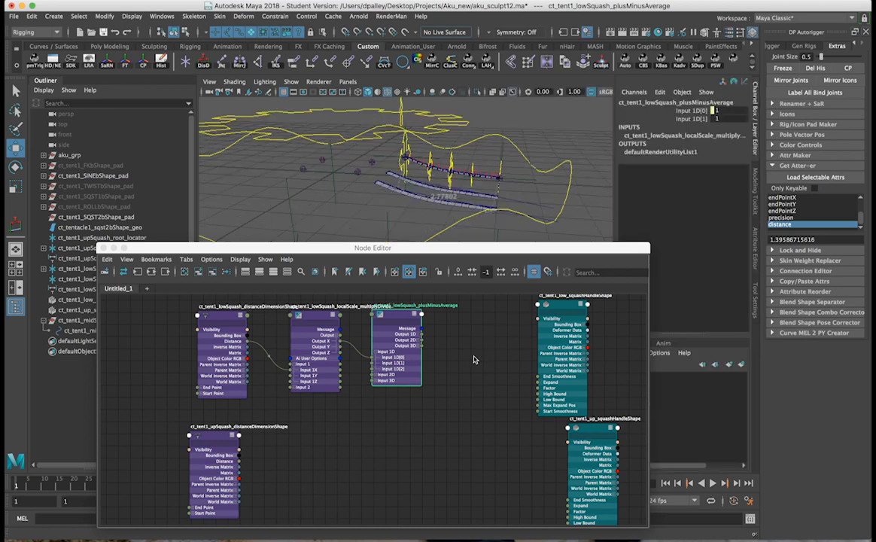
Step: Create a condition node beside the plusMinusAverage node and connect the plusMinusAverage's Output 1D to its First Term
left_click(444, 353)
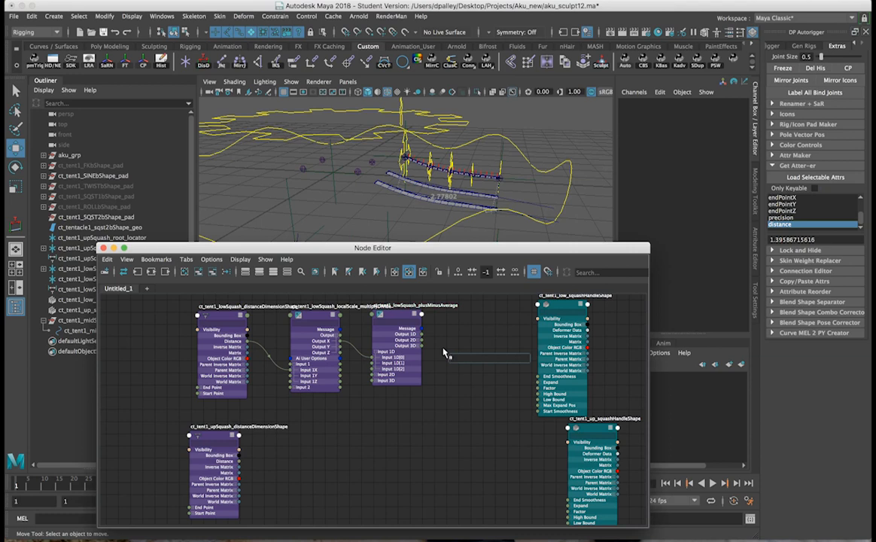
key("t")
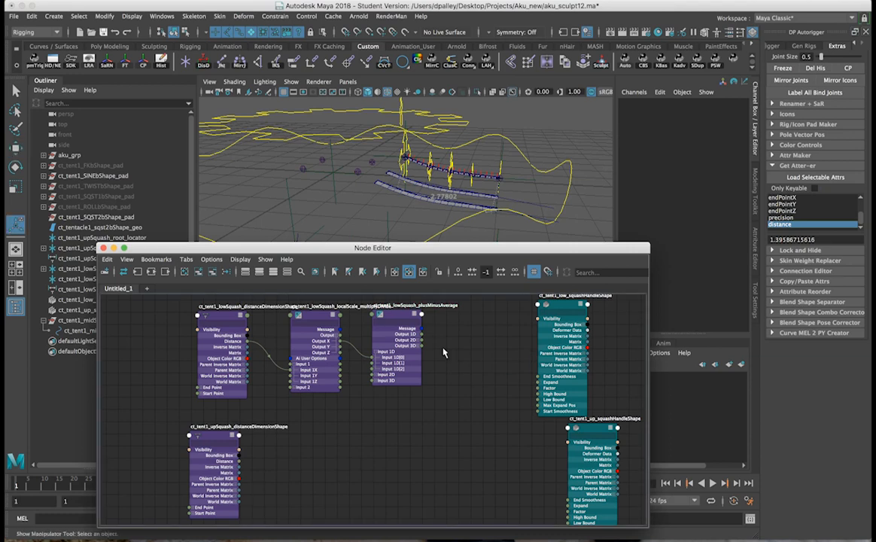
type("cond")
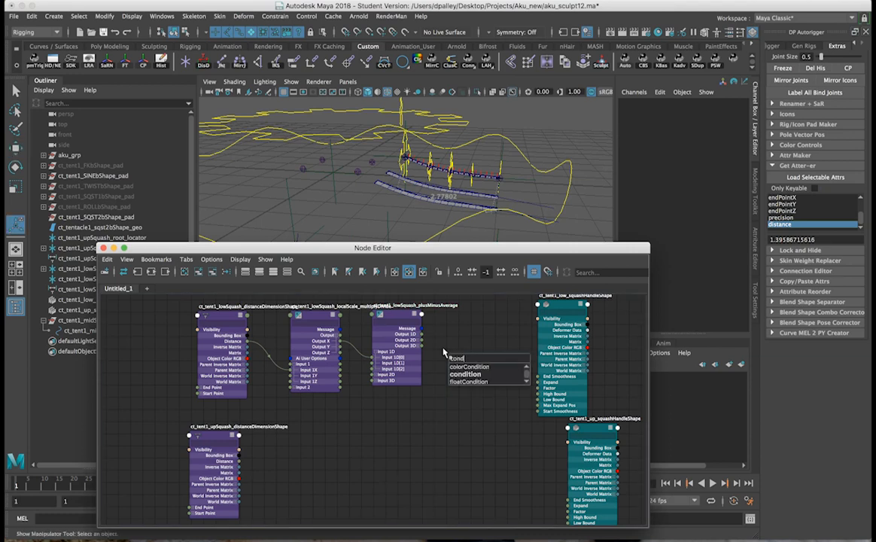
type("ition")
key("Return")
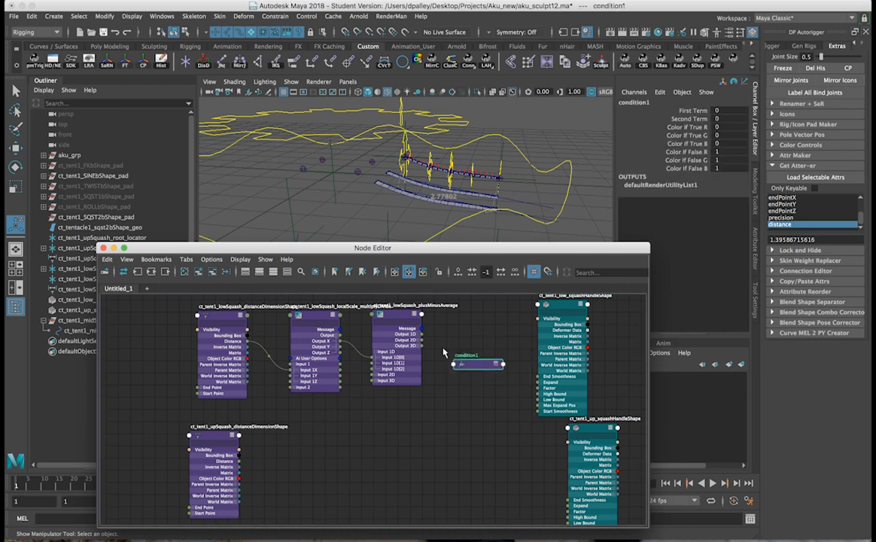
left_click(496, 364)
left_click_drag(481, 364, 473, 321)
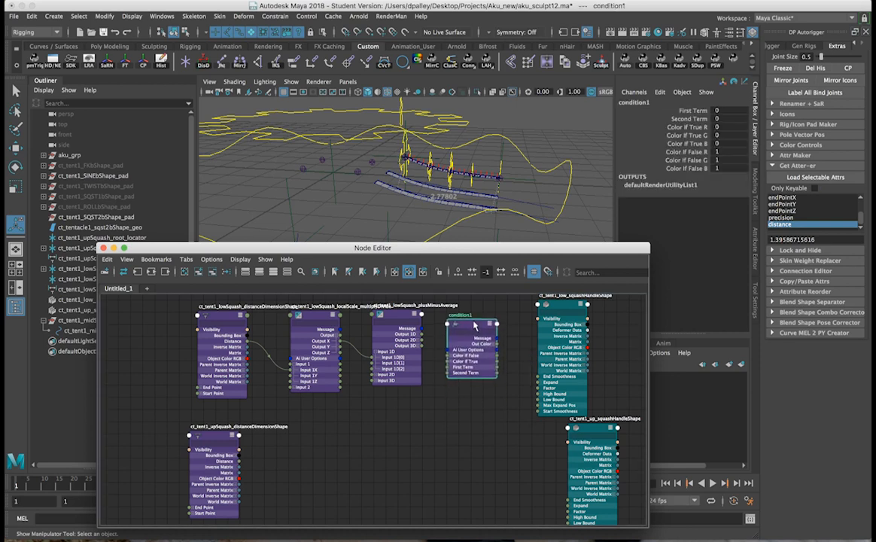
left_click(419, 340)
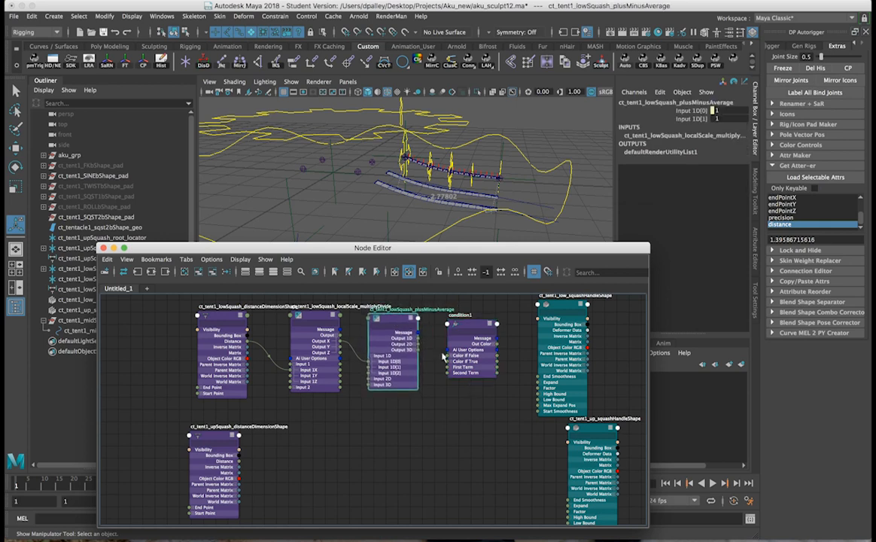
left_click_drag(417, 339, 458, 362)
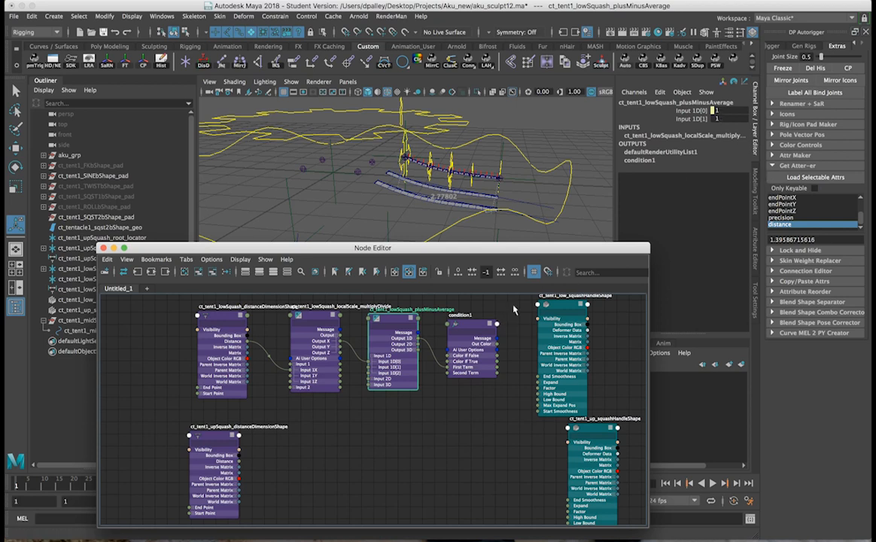
Step: Set the condition node's operation to Greater Than
left_click(640, 160)
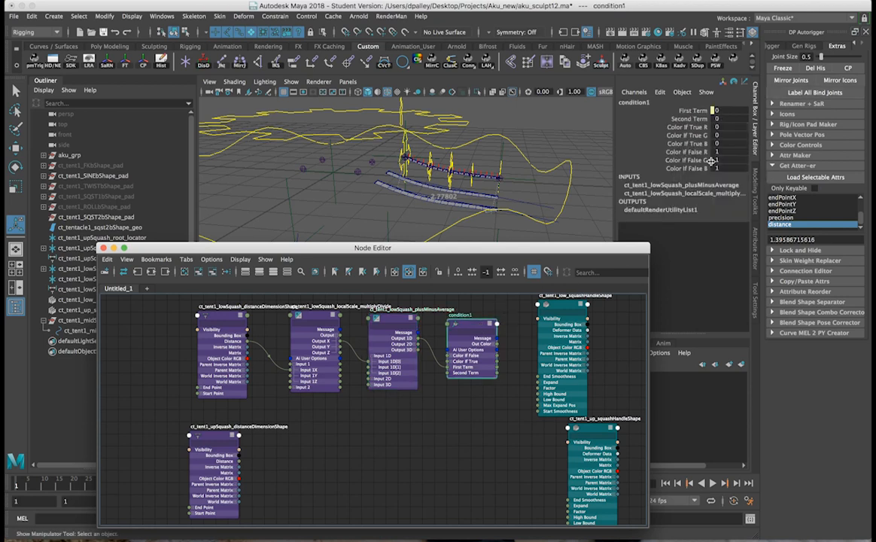
left_click(755, 258)
left_click_drag(616, 248, 482, 220)
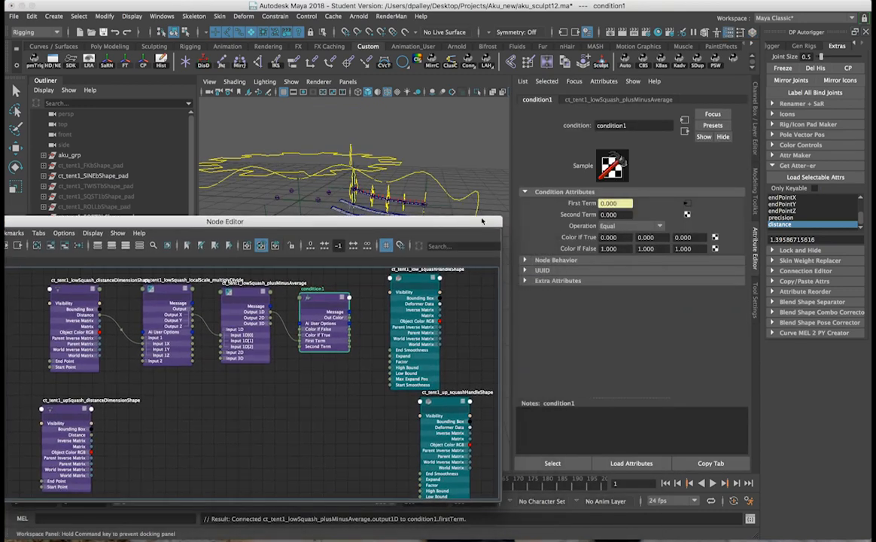
left_click(640, 226)
left_click(627, 259)
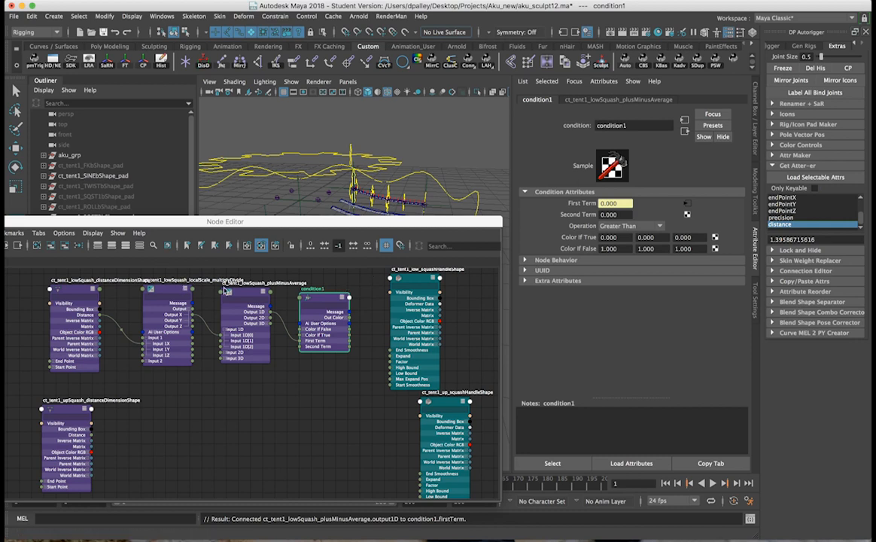
Step: Rename the condition node as ct_tent1_lowSquash_condition, reusing the prefix from the plusMinusAverage node's name
double_click(226, 283)
left_click_drag(281, 283, 213, 288)
left_click(325, 295)
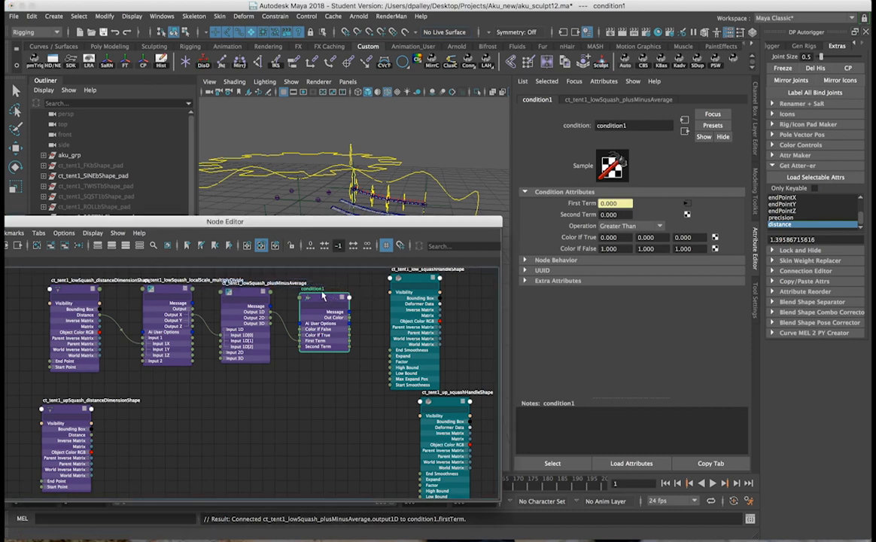
double_click(315, 289)
key("BackSpace")
key("super+v")
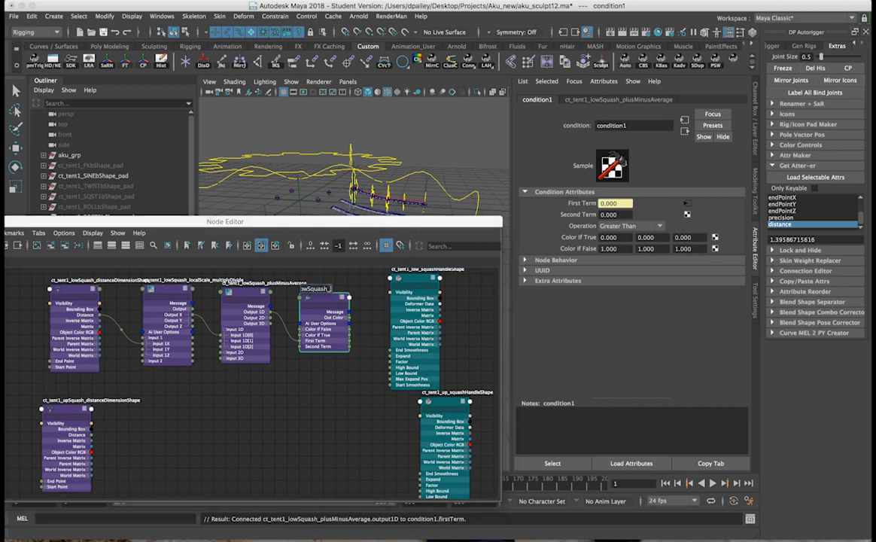
key("Return")
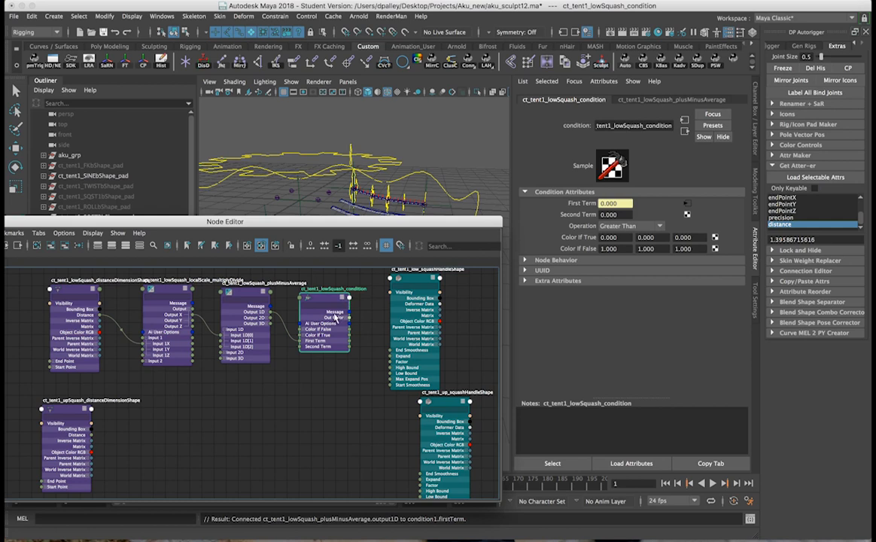
Step: Duplicate the lower squash localScale multiplyDivide node, rename the copy ct_tent1_lowSquash_negMulit_multiplyDivide, and place it expanded below the condition node
left_click(167, 290)
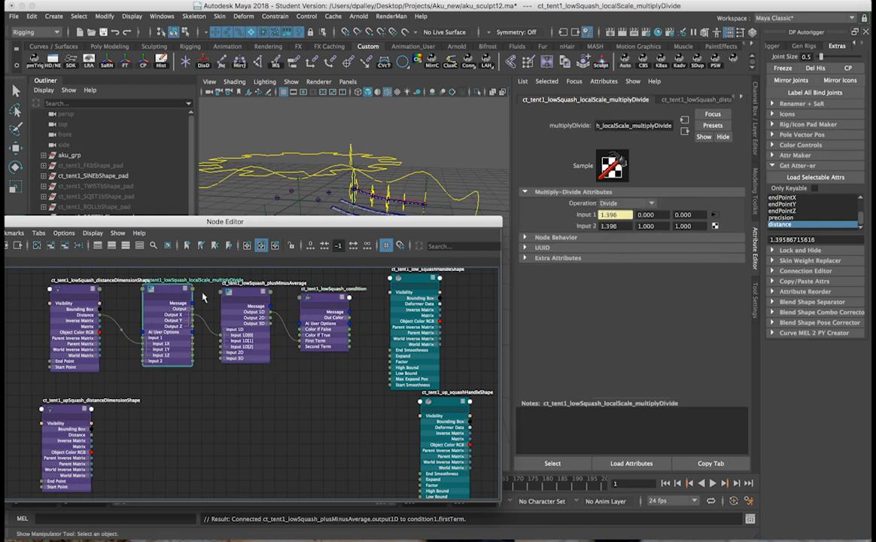
key("ctrl+d")
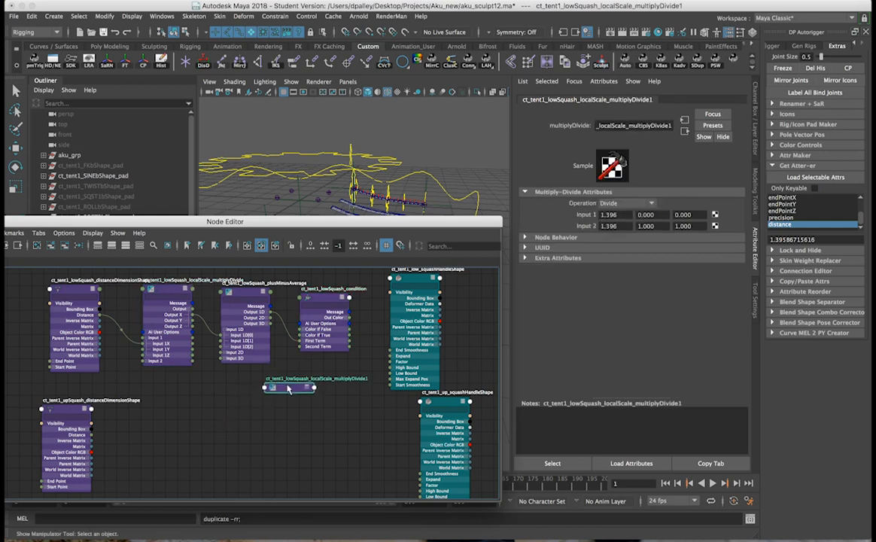
double_click(301, 379)
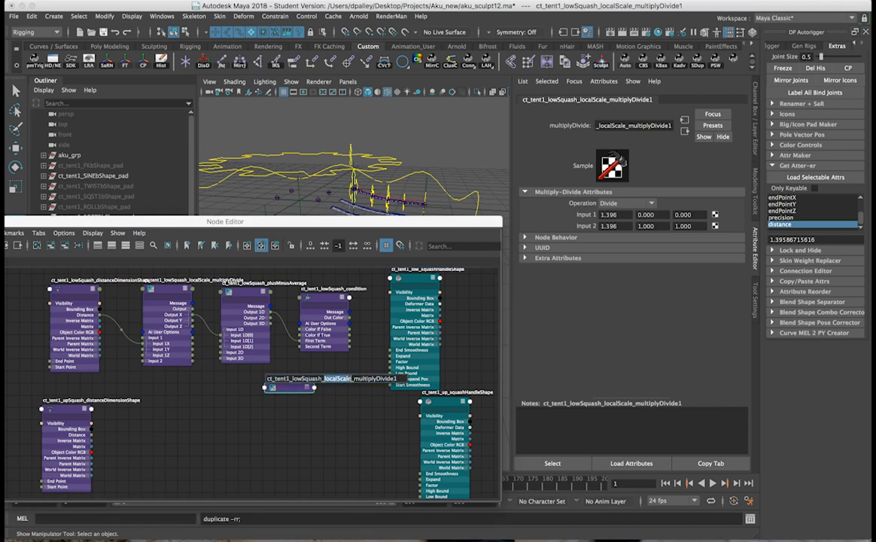
type("mult")
key("BackSpace")
key("BackSpace")
key("BackSpace")
key("BackSpace")
type("negMult")
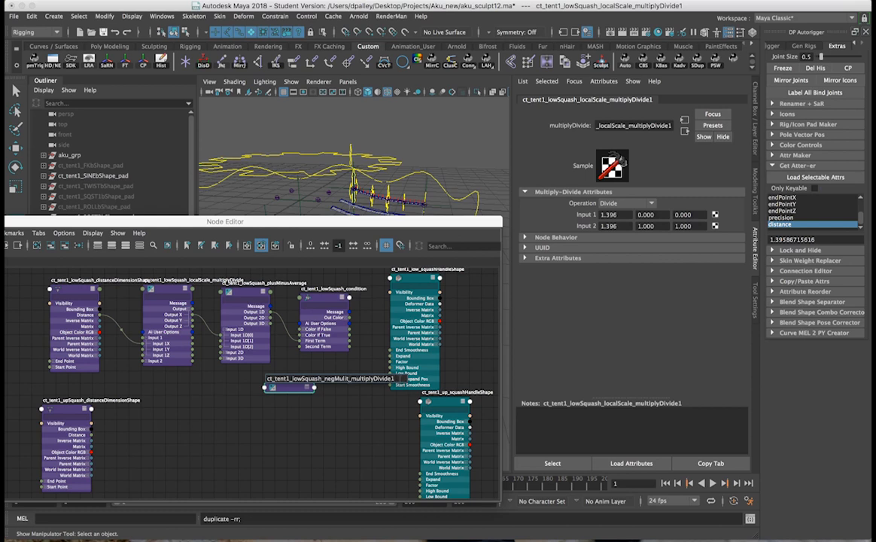
key("BackSpace")
key("Return")
left_click_drag(293, 383, 319, 376)
left_click(322, 380)
left_click(322, 381)
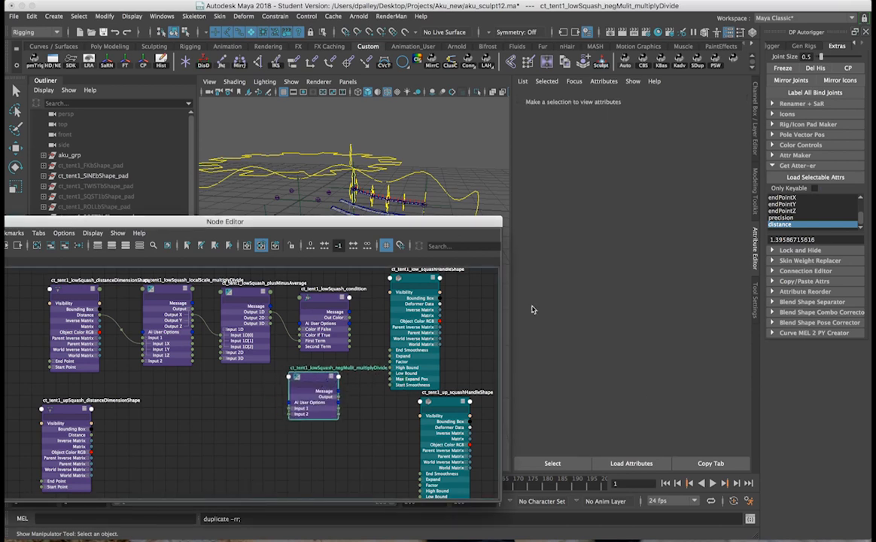
Step: Set the negMulit multiplyDivide node's operation to Multiply and its Input 2X to 2
left_click(756, 120)
left_click(752, 235)
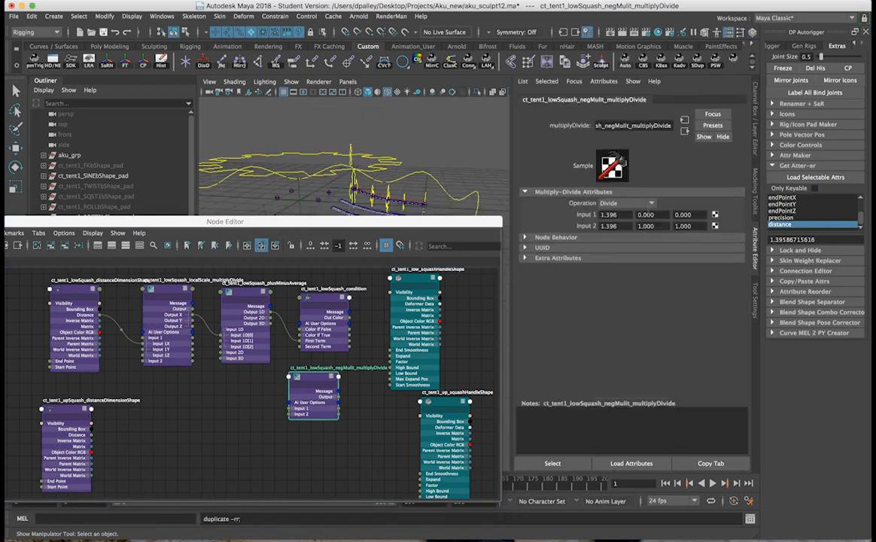
left_click(616, 209)
left_click(572, 200)
left_click(609, 226)
type("1")
type("2")
key("Return")
Step: Connect the lower squash plusMinusAverage's Output 1D to the negMulit multiplyDivide's Input 1X
left_click(291, 408)
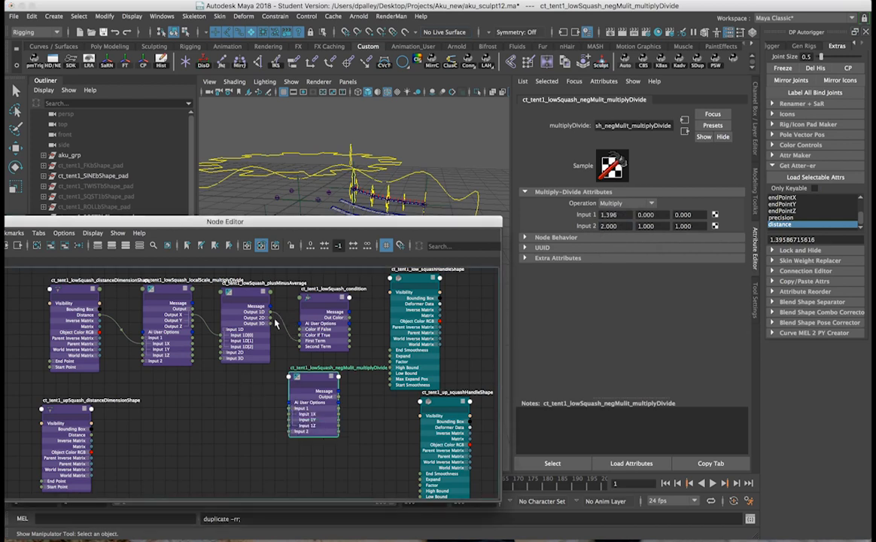
left_click_drag(270, 312, 291, 413)
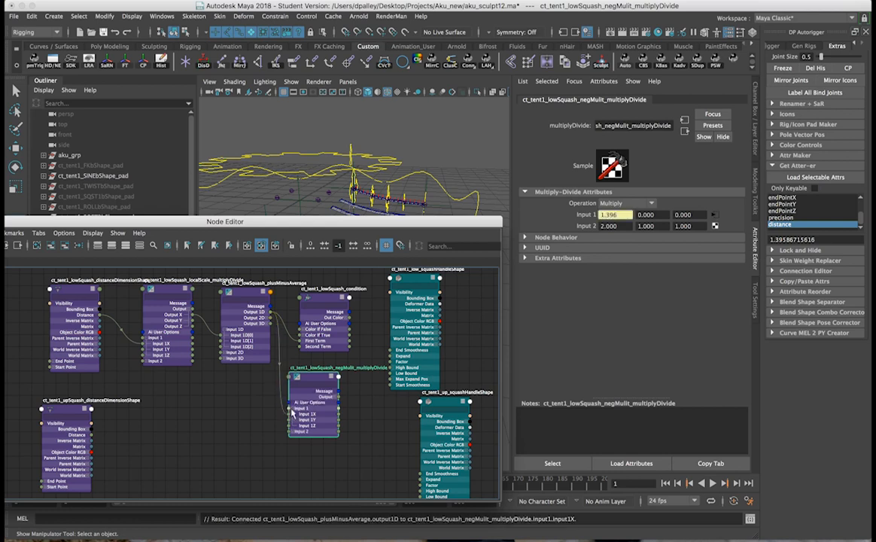
left_click_drag(322, 383, 311, 377)
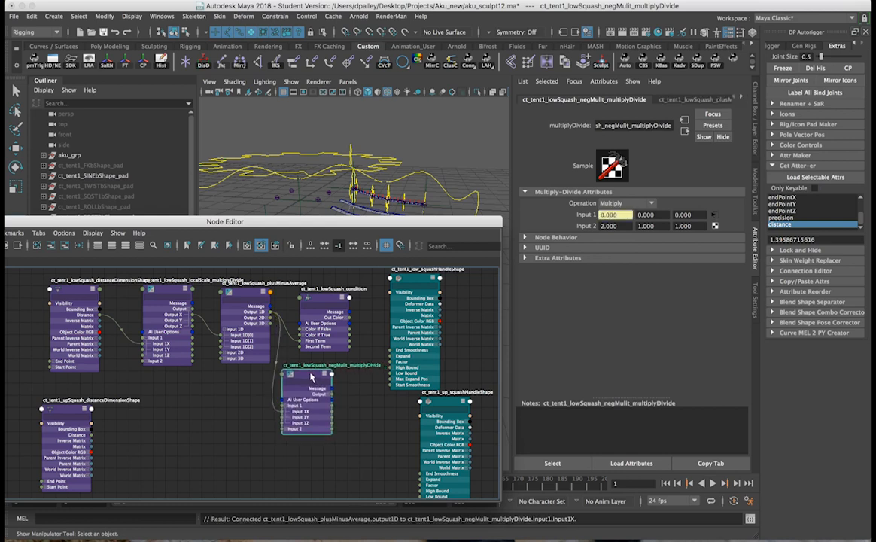
Step: Make room around the condition node and connect the plusMinusAverage's Output 1D to its Color If True R
left_click_drag(332, 301, 350, 298)
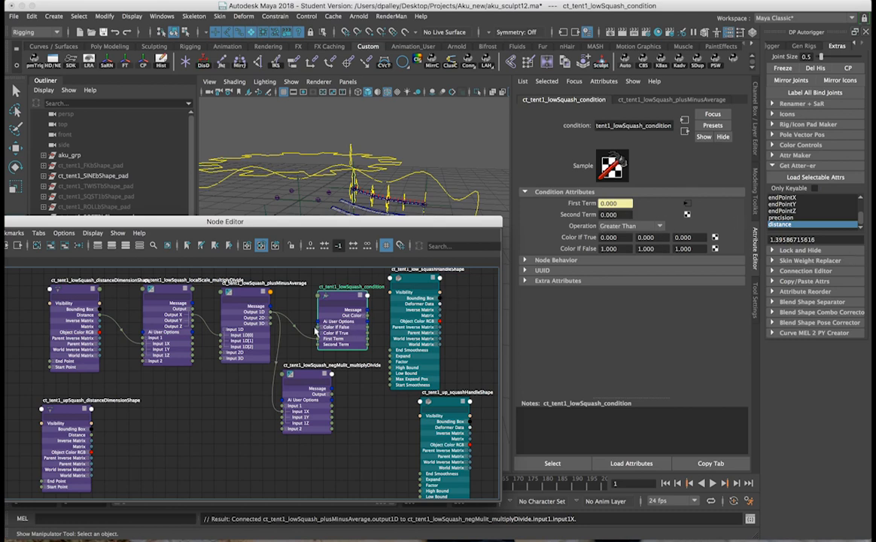
left_click(323, 332)
left_click_drag(270, 311, 318, 338)
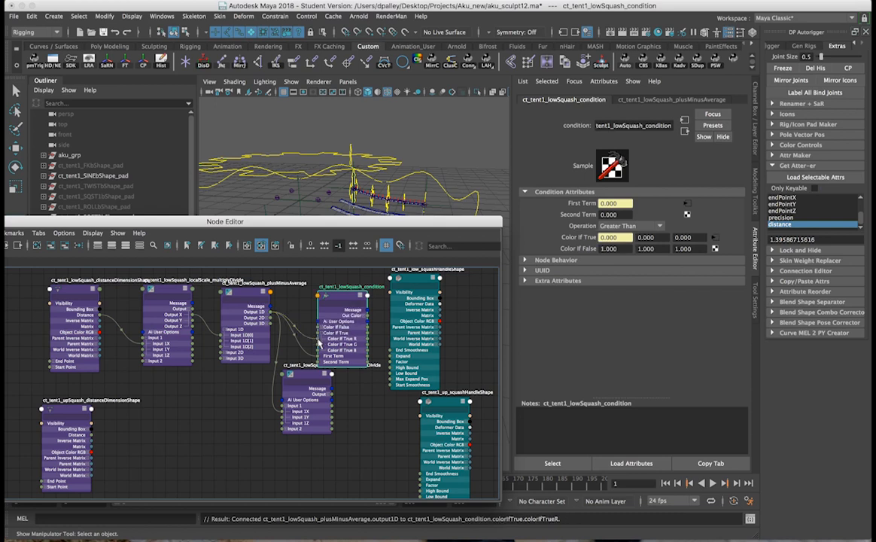
Step: Connect the negMulit multiplyDivide's Output X to the condition node's Color If False R
left_click(323, 328)
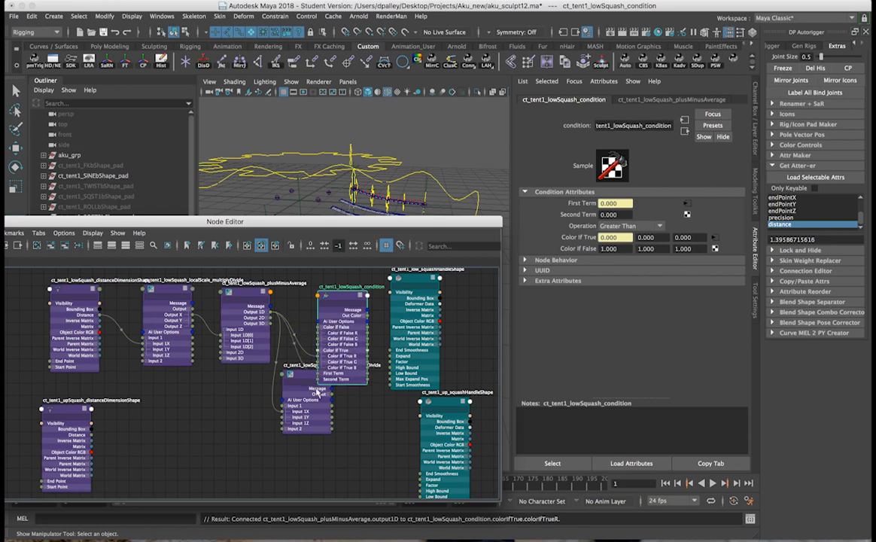
left_click_drag(306, 380, 283, 381)
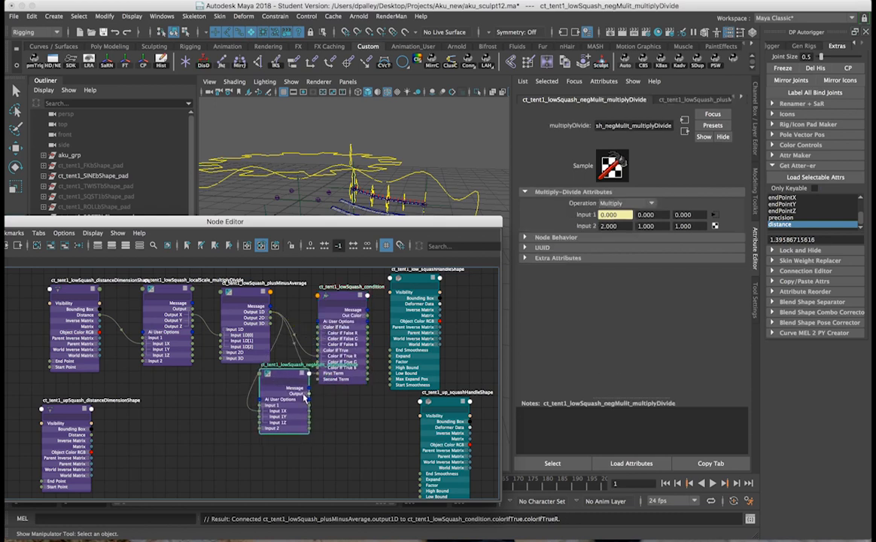
left_click(305, 395)
left_click_drag(309, 405, 358, 334)
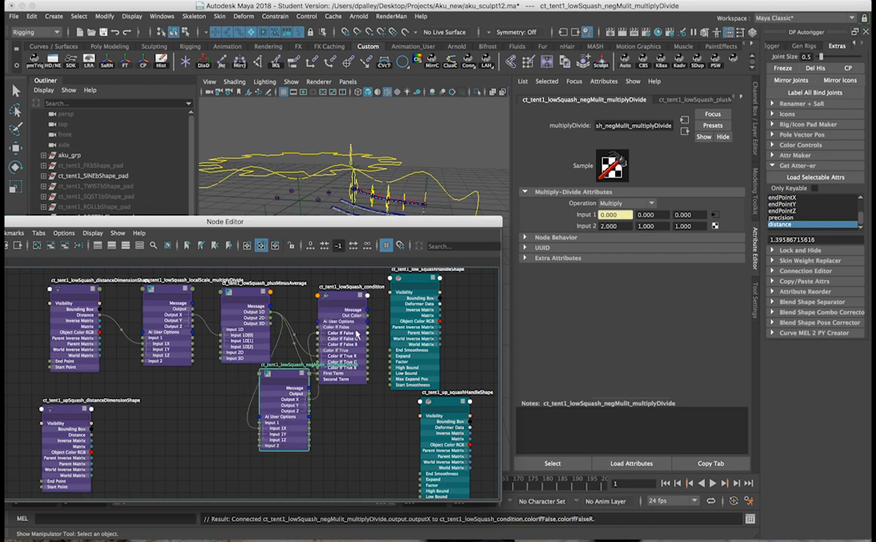
Step: Connect the lower squash condition's Out Color R to the low squash handle shape's Factor
left_click(367, 322)
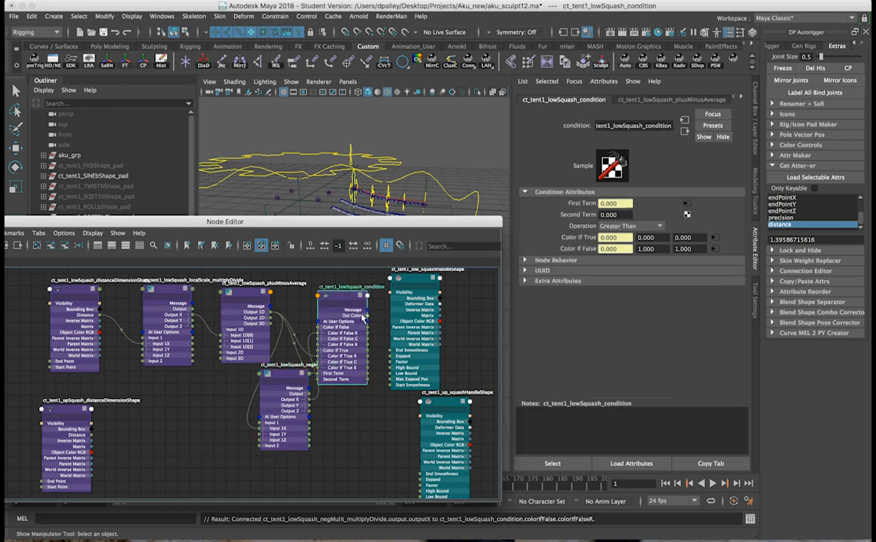
left_click(365, 316)
left_click_drag(367, 322, 390, 362)
Step: Test the lower squash by moving the ct_tent1_Mid_icon control along the tentacle in both directions, undoing the moves
left_click_drag(424, 223, 415, 405)
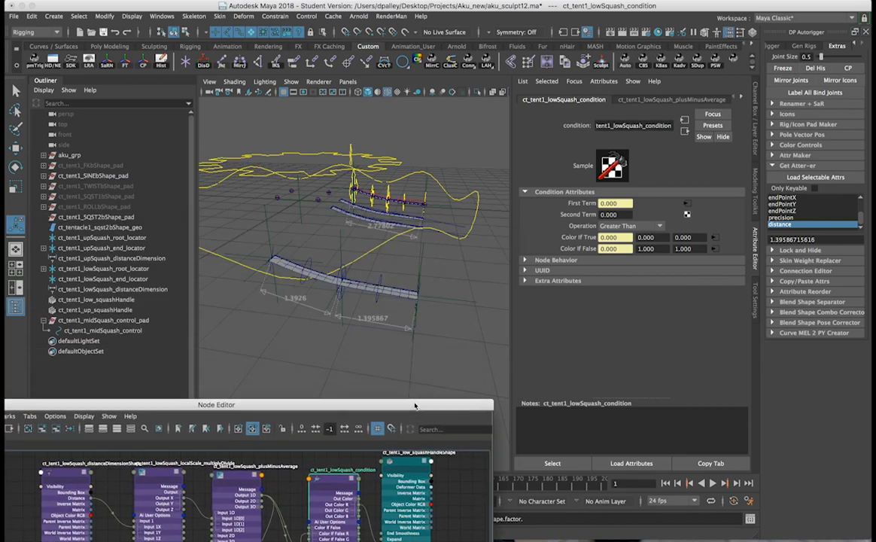
left_click(388, 197)
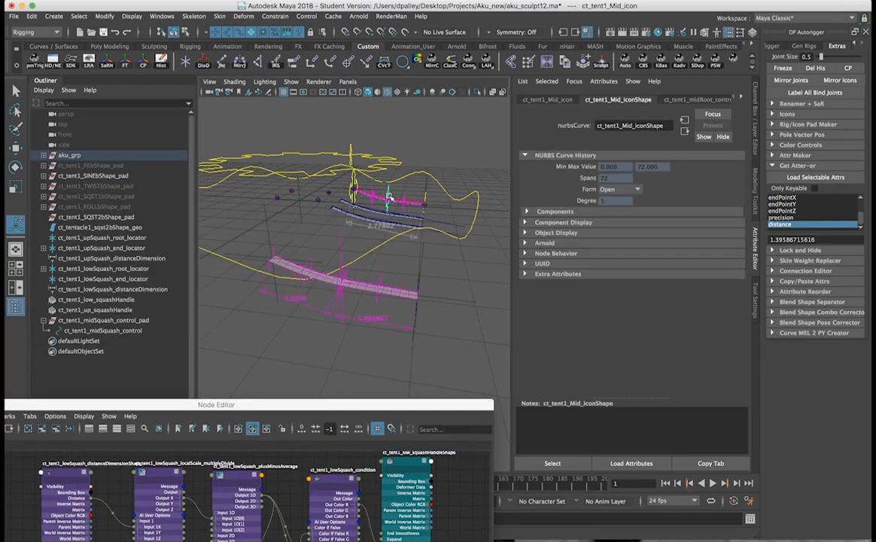
left_click(398, 201)
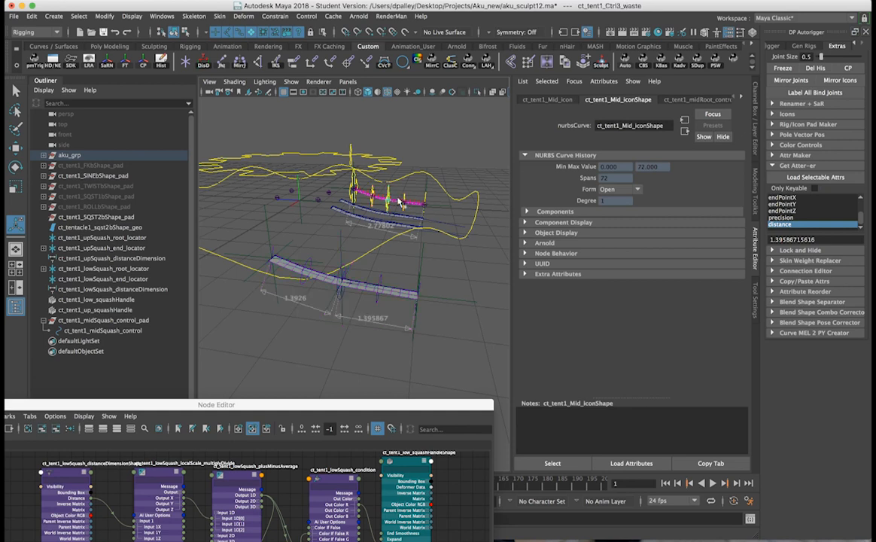
left_click(397, 201)
key("w")
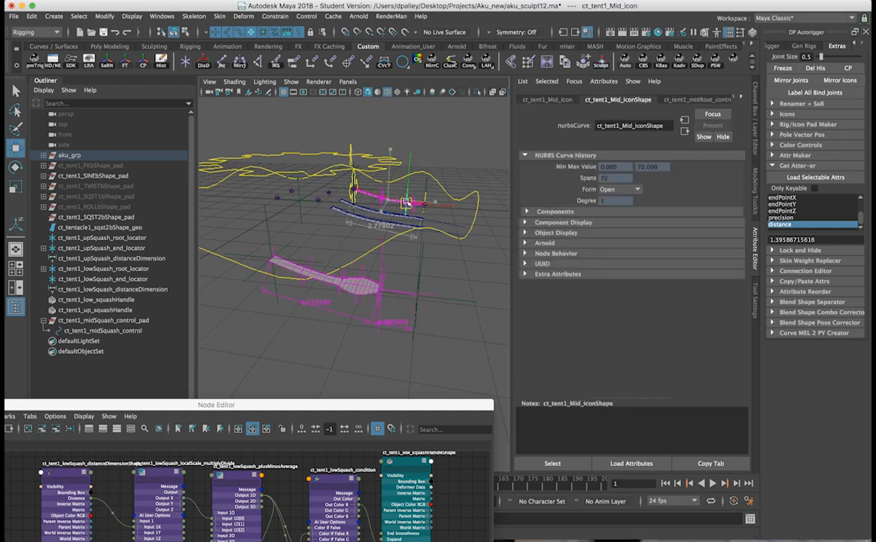
left_click_drag(393, 199, 419, 206)
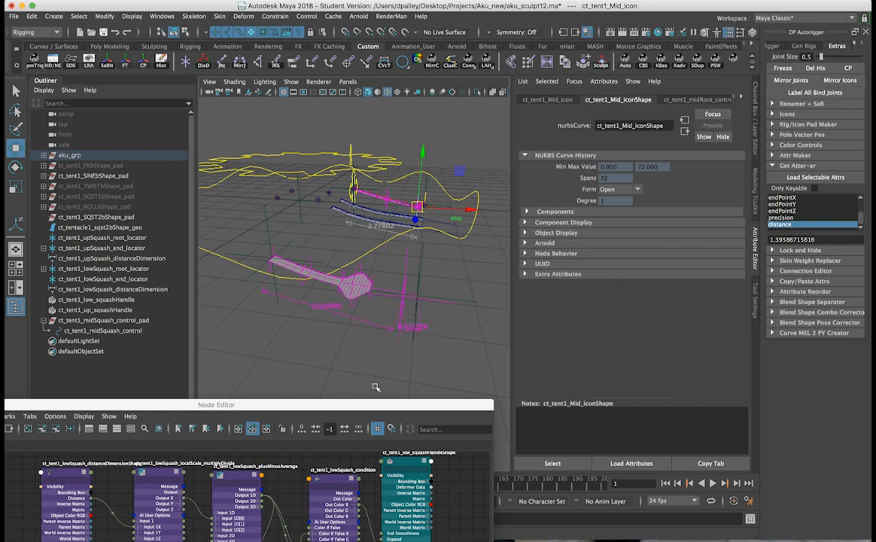
key("z")
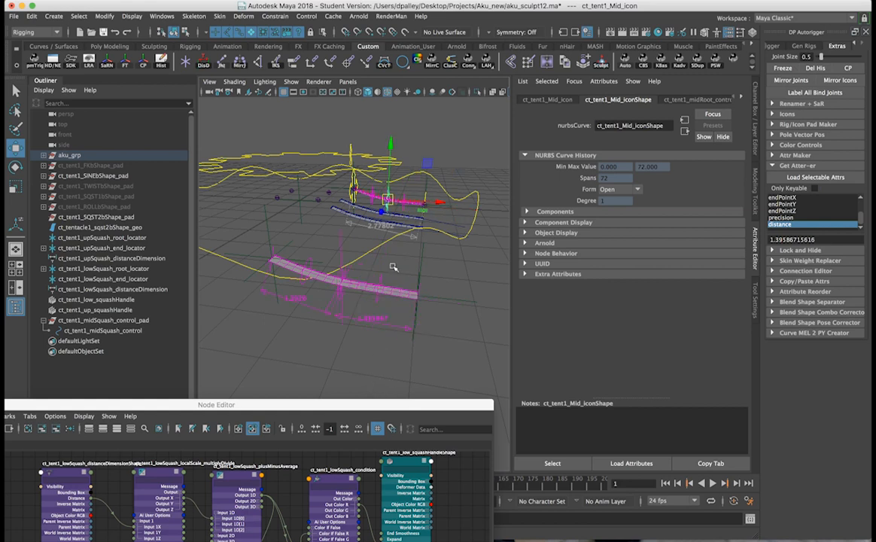
left_click_drag(388, 199, 418, 202)
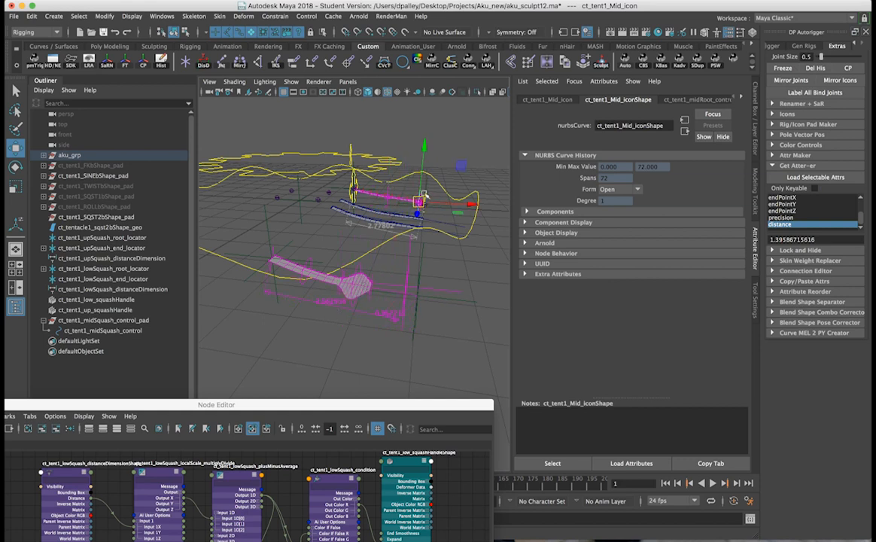
left_click_drag(420, 203, 361, 183, "alt")
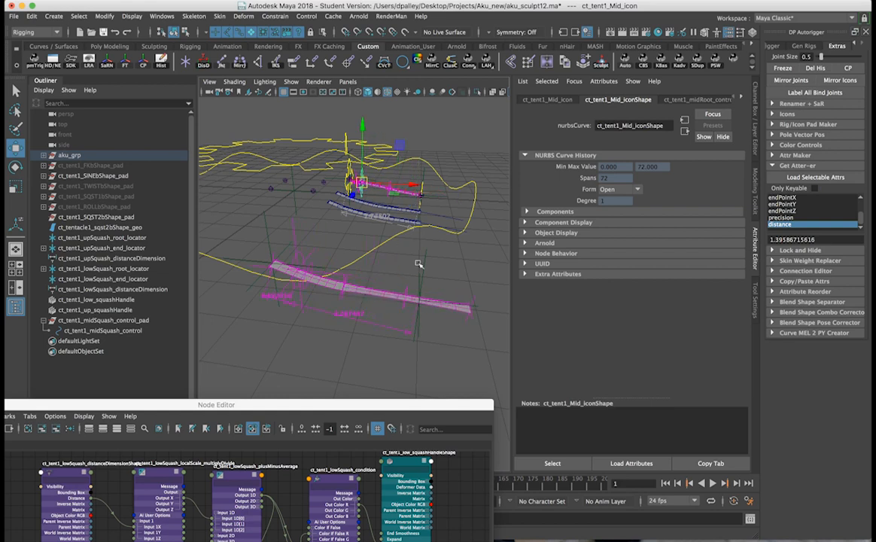
key("ctrl+z")
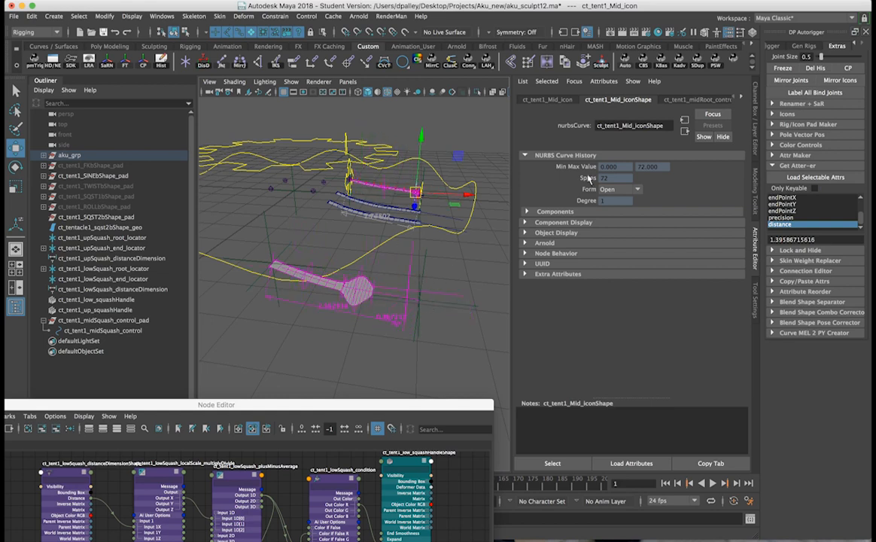
Step: Reset the ct_tent1_Mid_icon control's Translate X, Y and Z to 0
left_click(757, 112)
left_click_drag(739, 128, 738, 113)
type("0")
key("Return")
Step: Duplicate the lower squash localScale multiplyDivide, plusMinusAverage, negMulit multiplyDivide and condition nodes together in the node graph
left_click_drag(377, 408, 494, 114)
right_click_drag(320, 327, 318, 327, "alt")
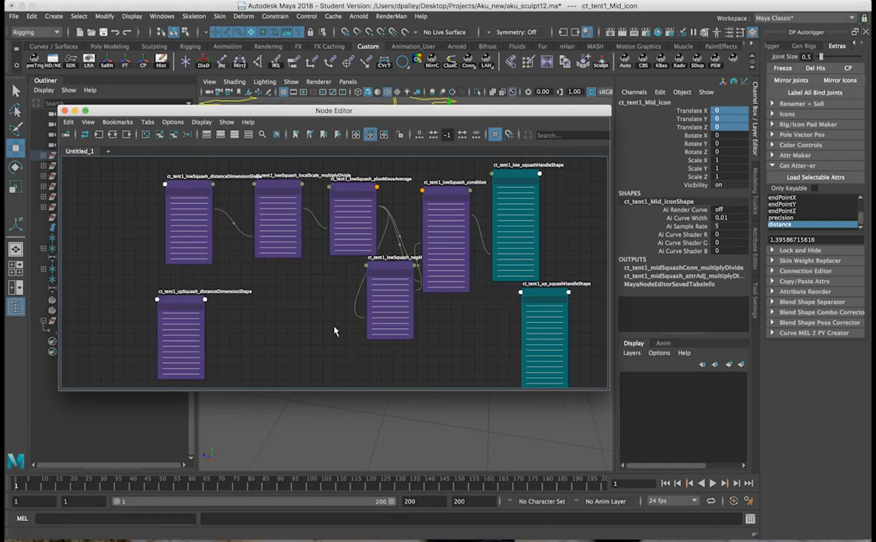
middle_click_drag(318, 327, 308, 228, "alt")
right_click_drag(339, 256, 286, 256, "alt")
middle_click_drag(305, 251, 293, 280, "alt")
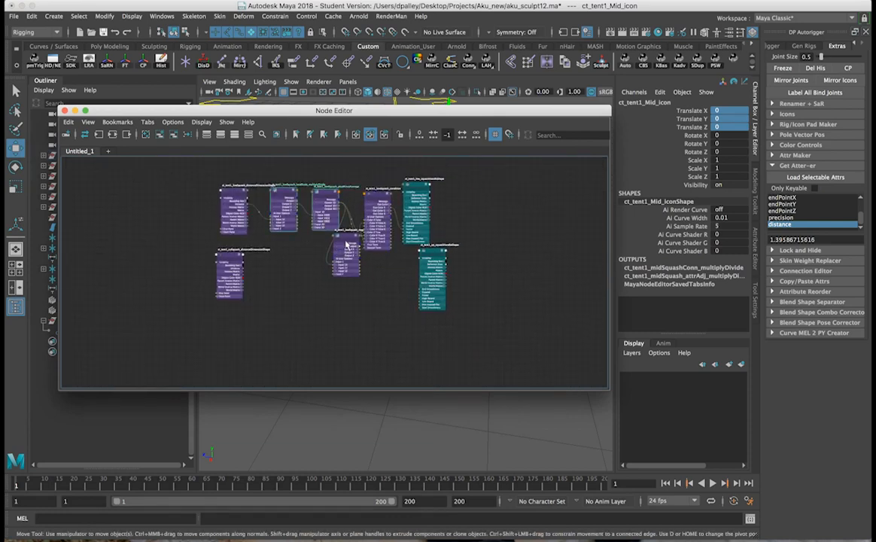
left_click(374, 213)
left_click(378, 197)
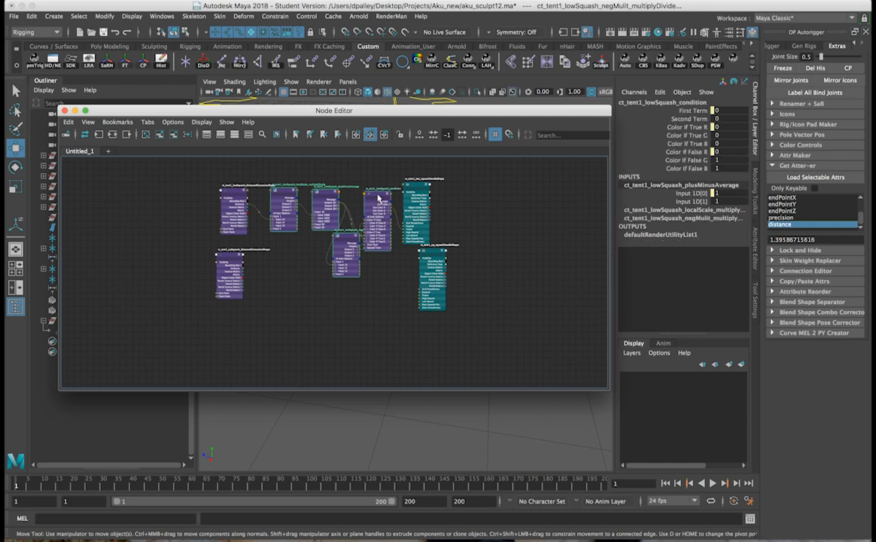
key("ctrl+d")
scroll(301, 373, "up", 4)
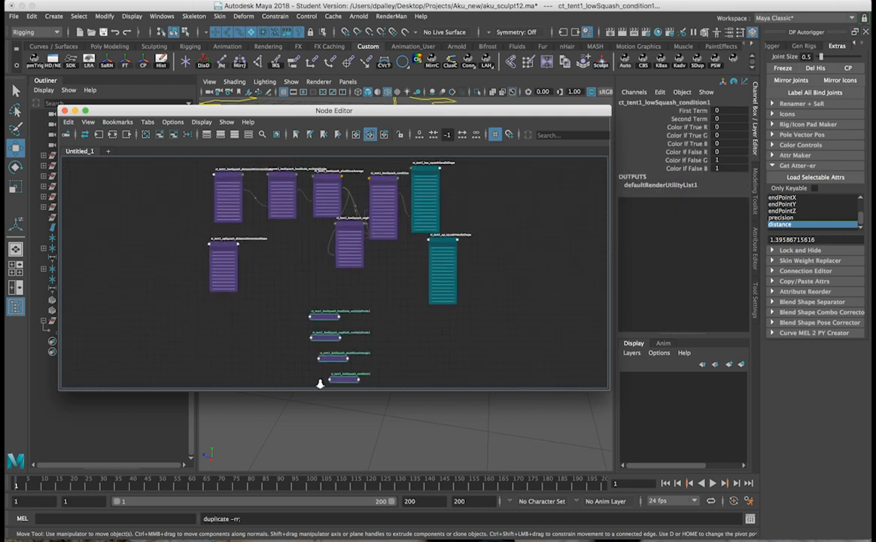
Step: Replace "low" with "up" in the names of the four selected duplicate nodes using search and replace
double_click(328, 283)
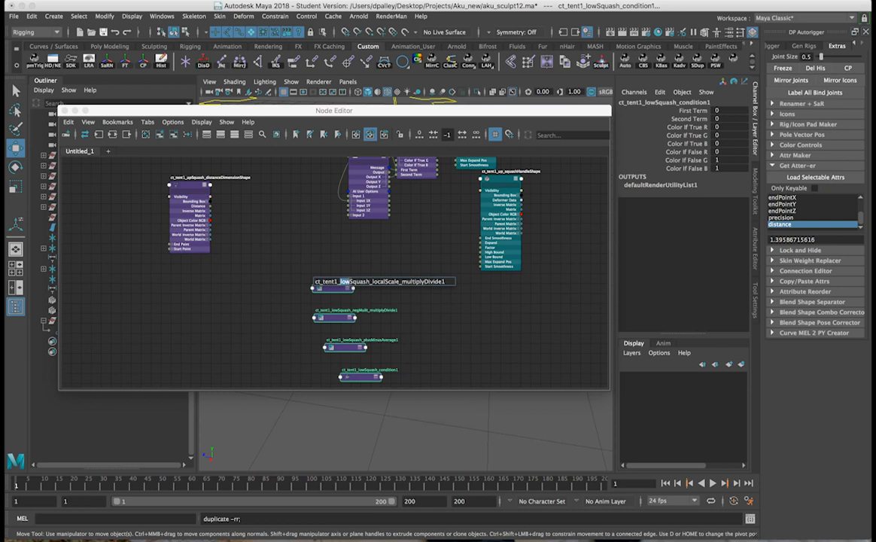
mouse_move(425, 379)
left_mouse_down()
mouse_move(348, 278)
mouse_move(329, 276)
left_mouse_up()
left_click(106, 62)
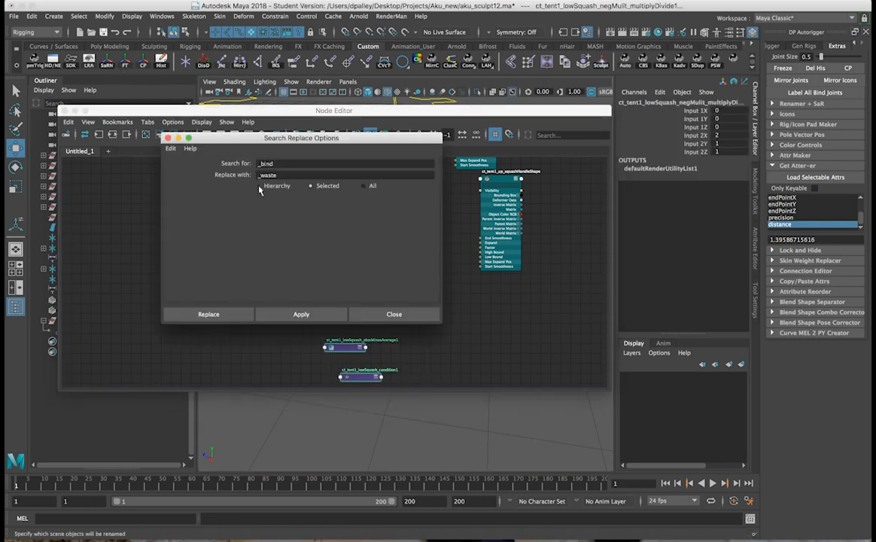
left_click_drag(281, 163, 245, 163)
type("low")
key("Tab")
type("up")
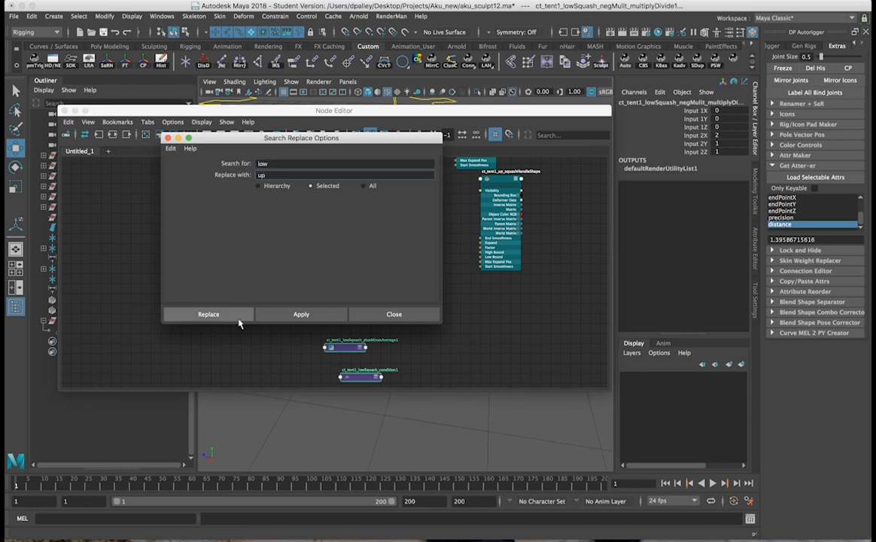
left_click(239, 314)
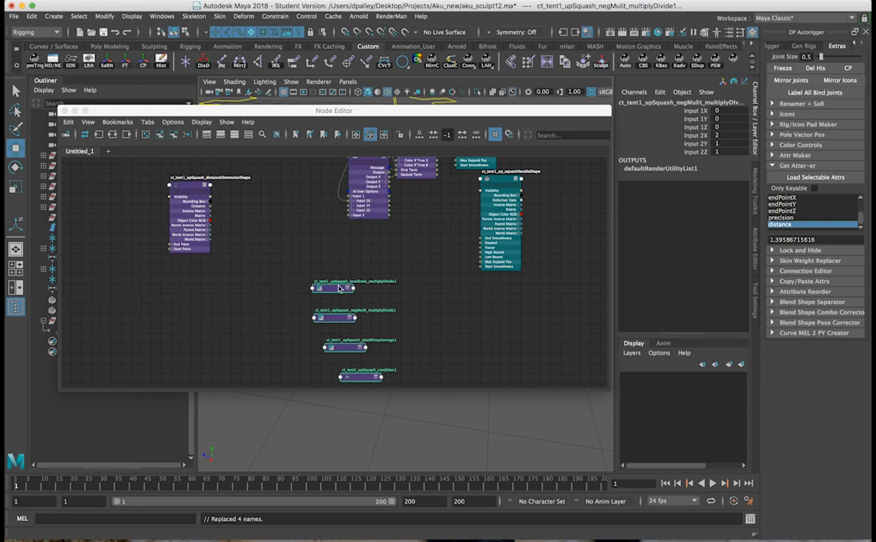
Step: Remove the trailing 1 from the names of the upSquash localScale and negMulit multiplyDivide nodes
left_click(340, 289)
double_click(340, 282)
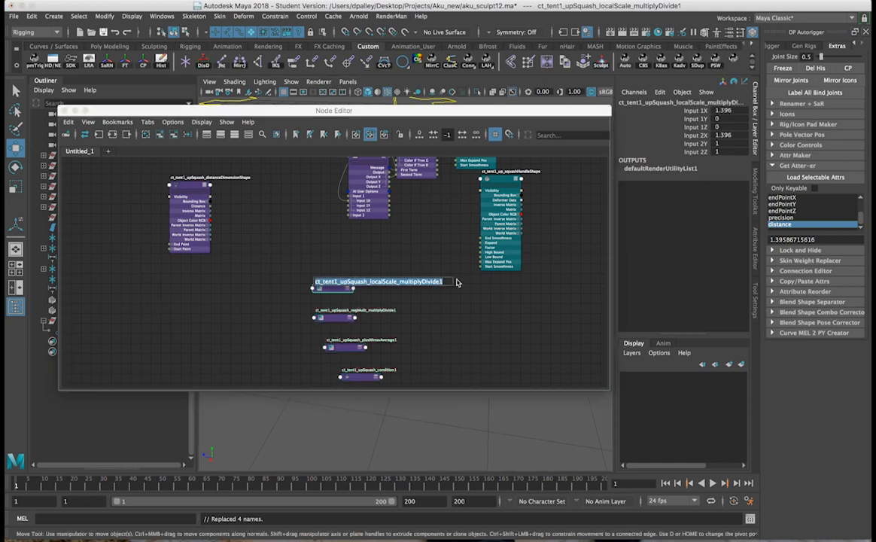
key("Right")
key("Return")
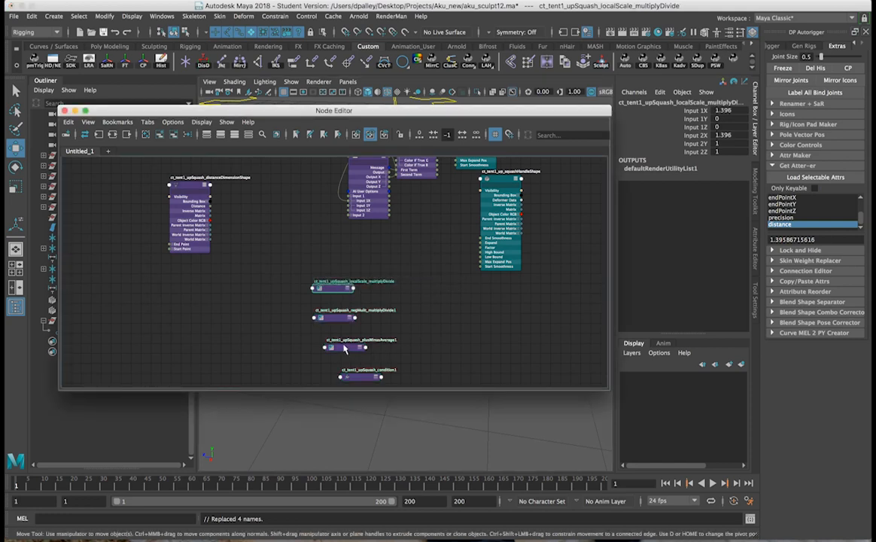
double_click(342, 311)
key("Right")
key("BackSpace")
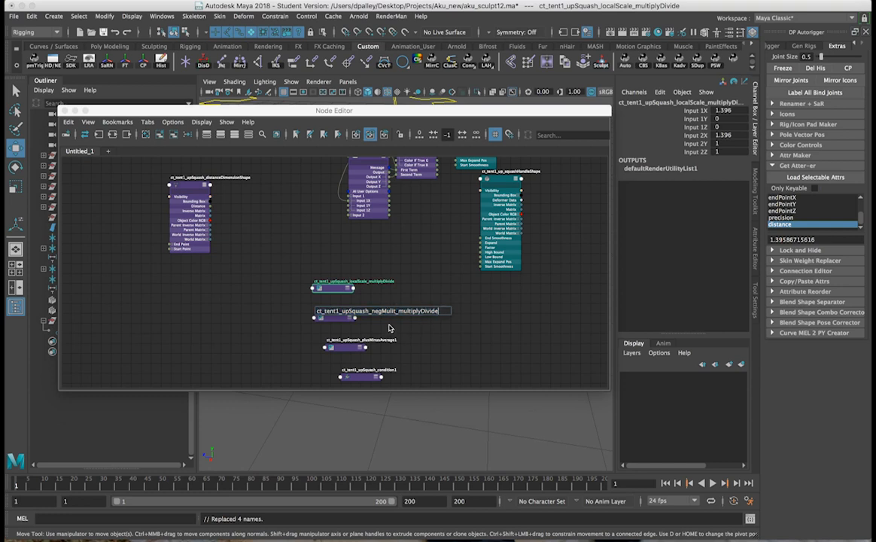
Step: Remove the trailing 1 from the names of the upSquash plusMinusAverage and condition nodes
left_click(360, 342)
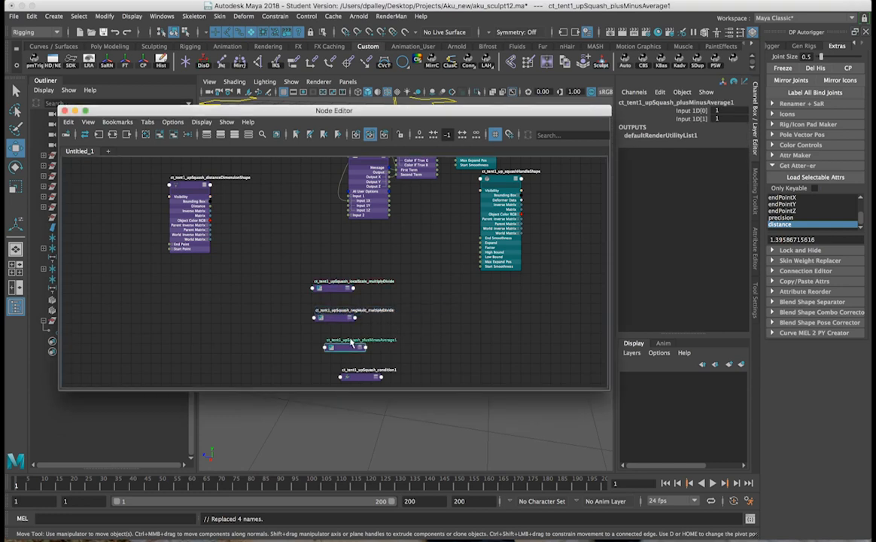
double_click(351, 342)
key("Right")
key("BackSpace")
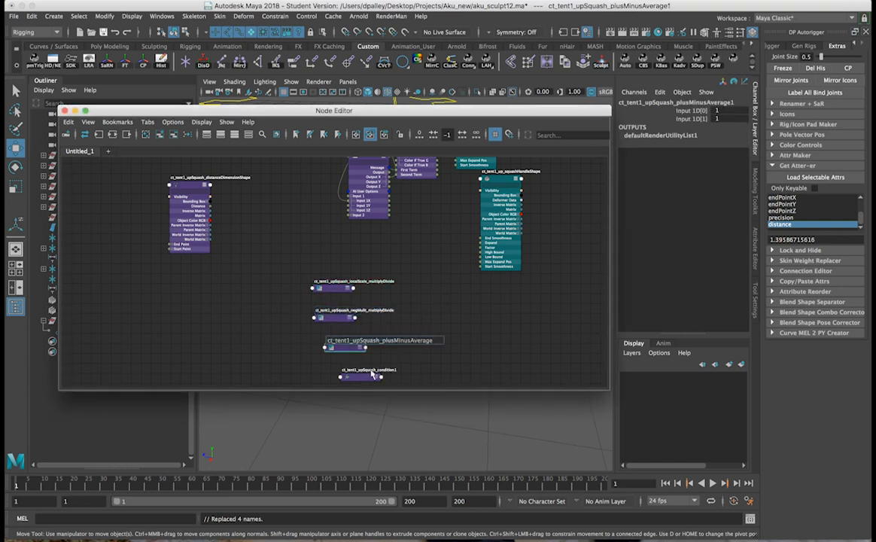
double_click(369, 369)
key("Right")
key("BackSpace")
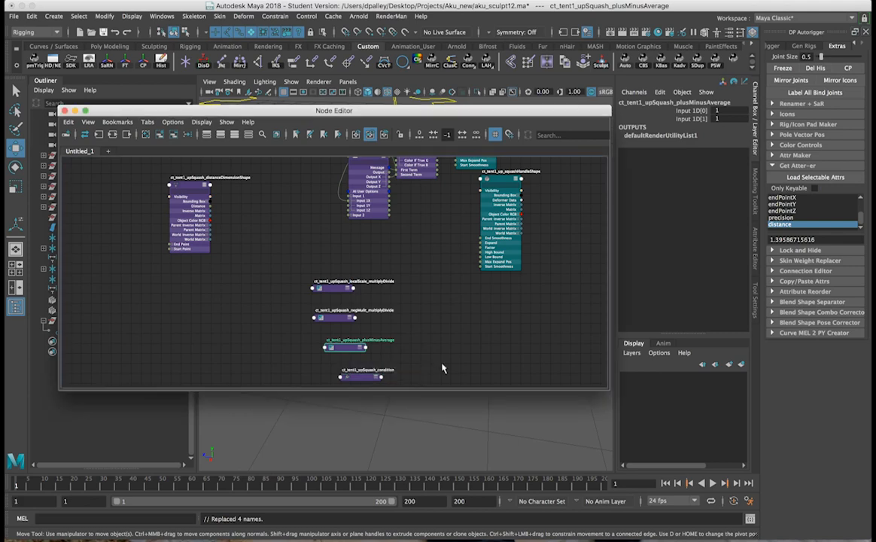
Step: Place the upSquash localScale multiplyDivide beside the upSquash distanceDimensionShape, expand its attributes, and connect Distance to its Input 1X
left_click(422, 302)
scroll(413, 286, "up", 2)
scroll(464, 317, "down", 2)
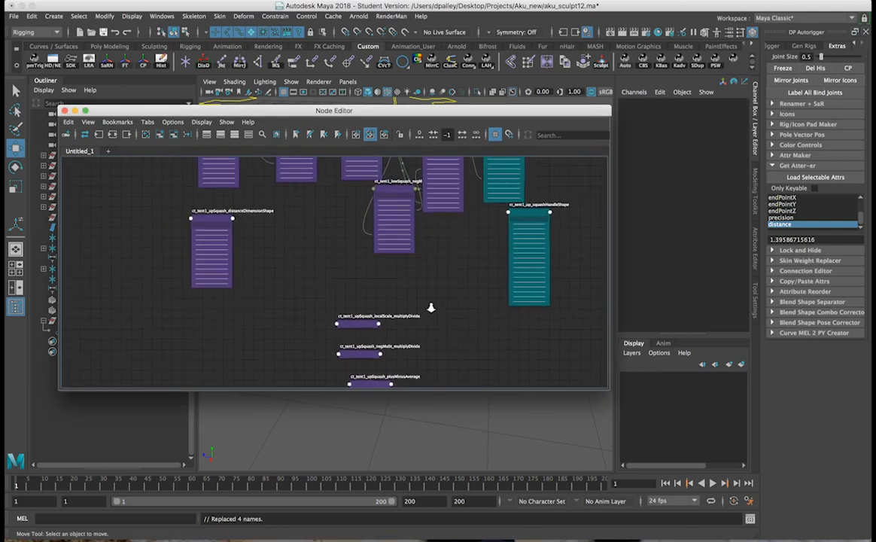
left_click(317, 294)
left_click_drag(318, 294, 285, 275)
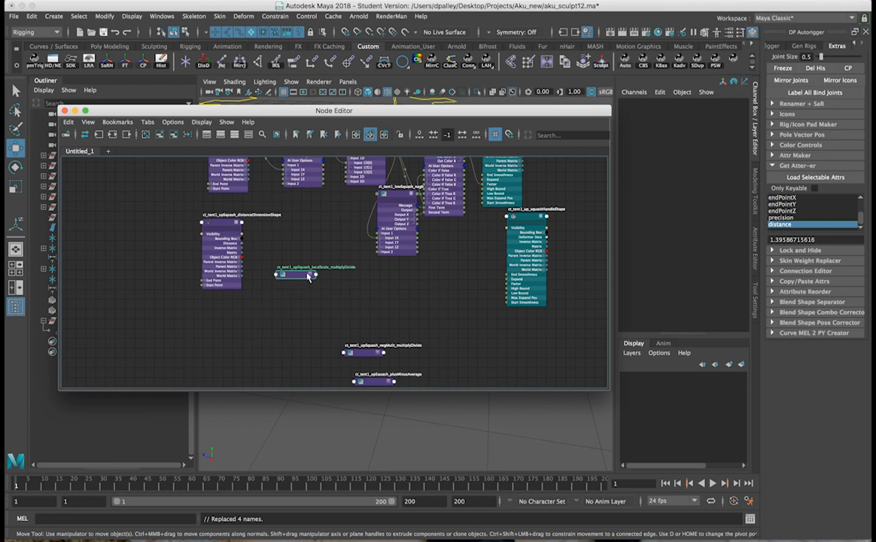
key("3")
left_click(277, 305)
left_click(278, 300)
left_click_drag(279, 304, 276, 243)
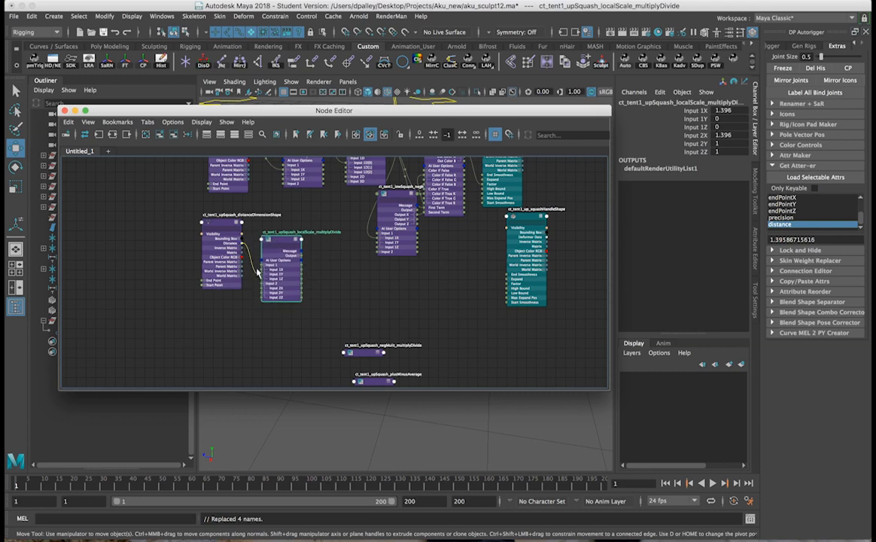
left_click(262, 270)
Step: Load the selectable attributes of the upper squash distance dimension and get its exact distance value
left_click_drag(434, 110, 427, 415)
left_click(334, 301)
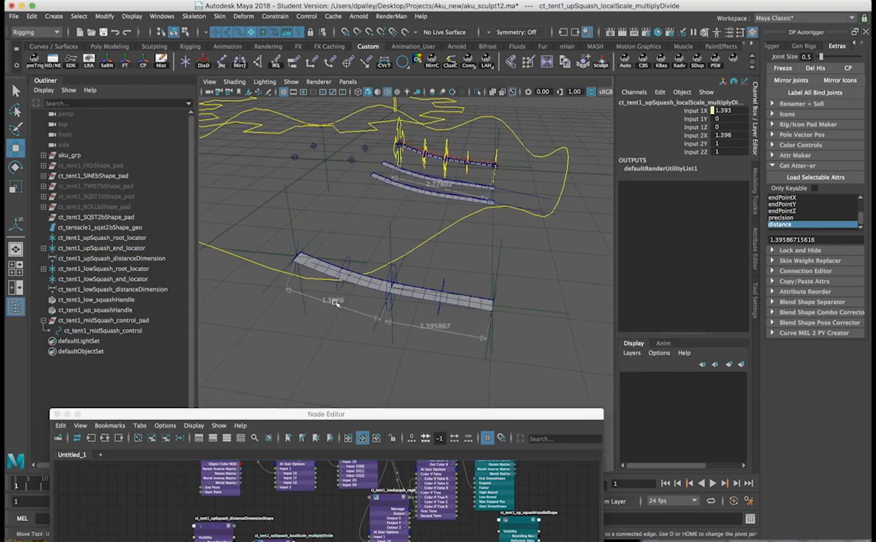
key("Down")
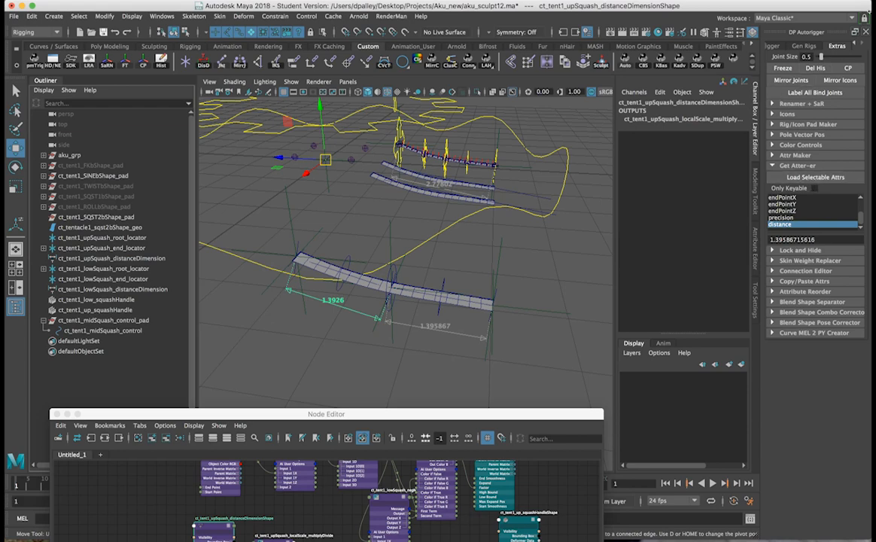
left_click(866, 31)
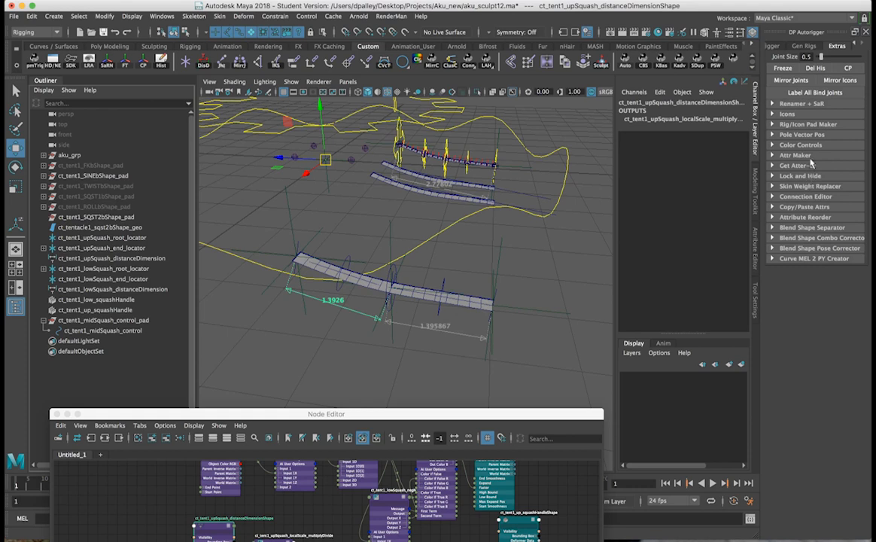
left_click(798, 165)
left_click(816, 177)
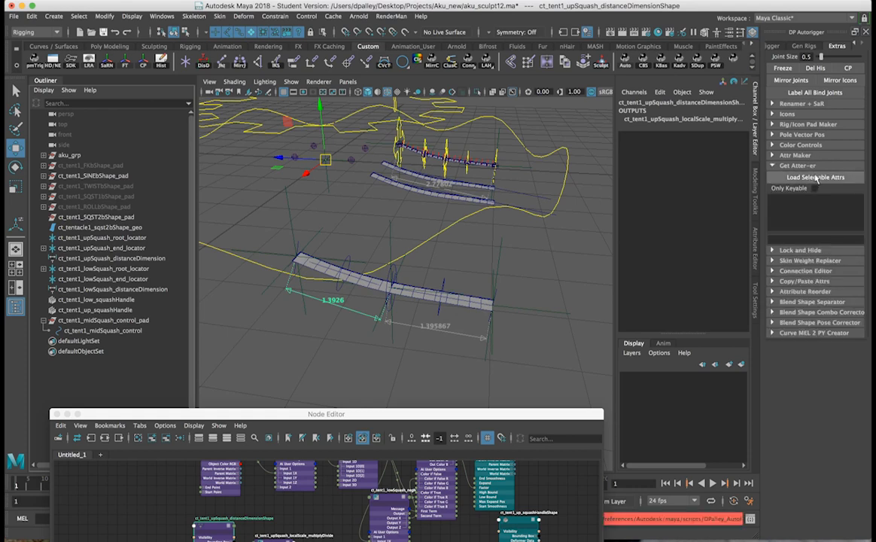
scroll(849, 218, "down", 10)
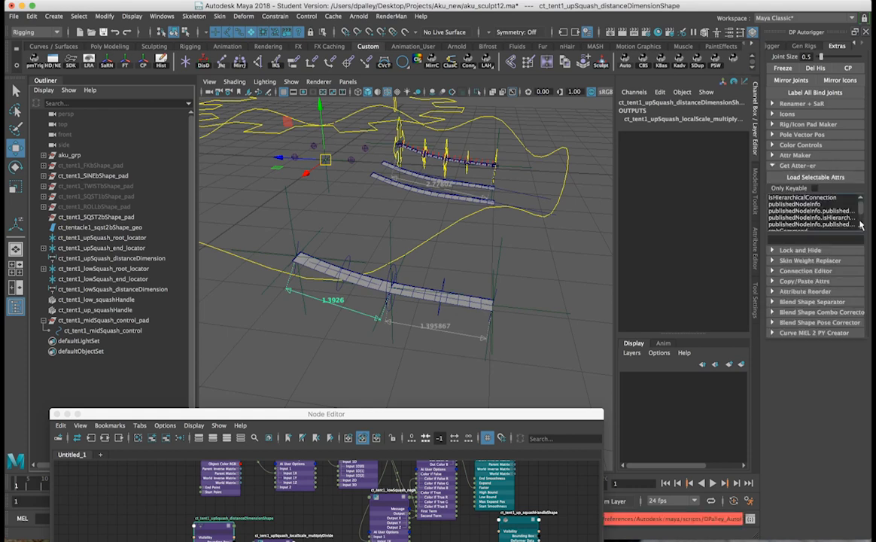
left_click(777, 225)
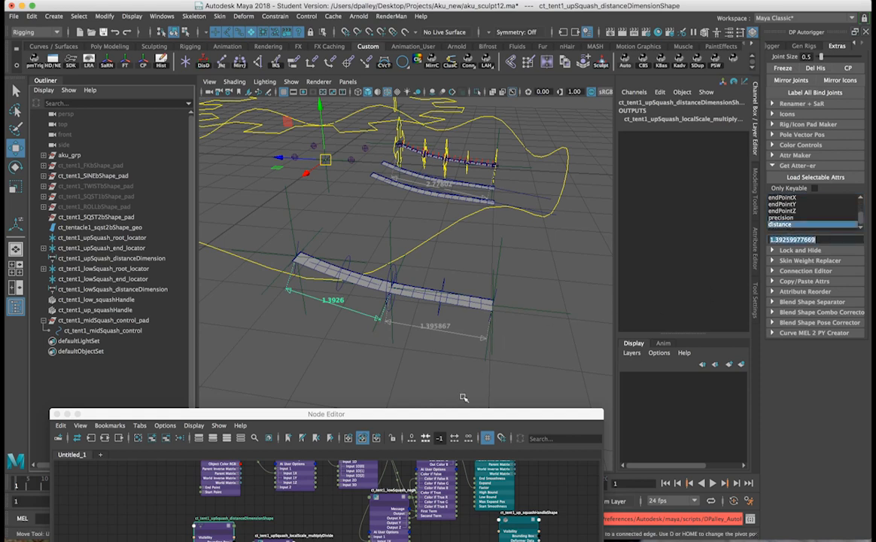
Step: Set Input 2X of the upSquash localScale multiplyDivide to 1.39259977669
left_click_drag(461, 420, 466, 202)
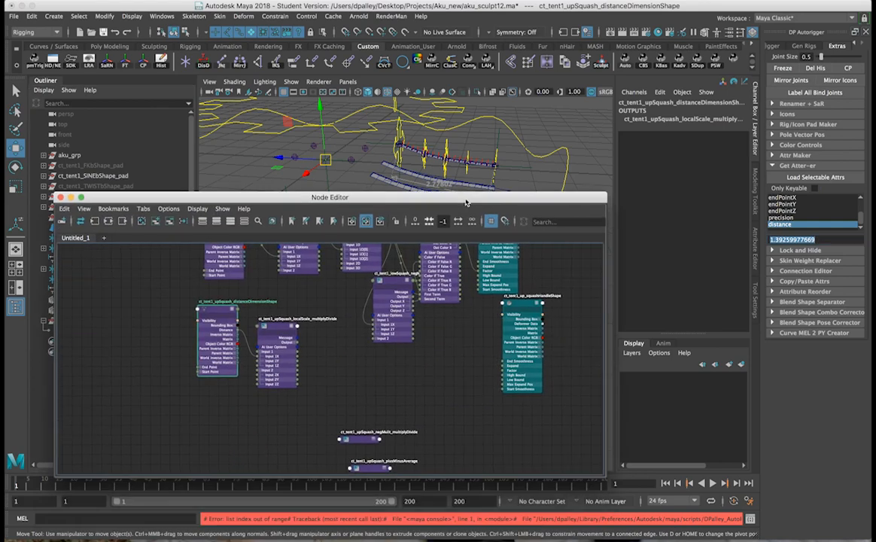
left_click(283, 327)
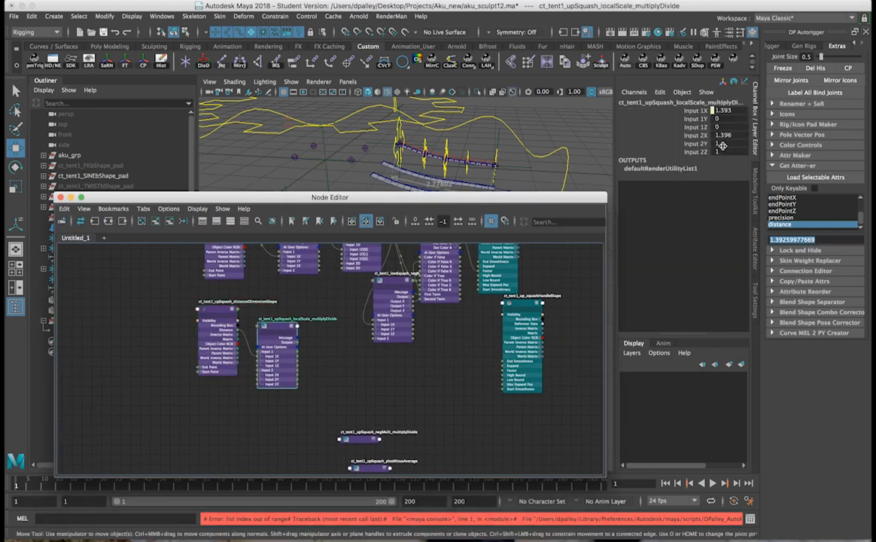
double_click(732, 135)
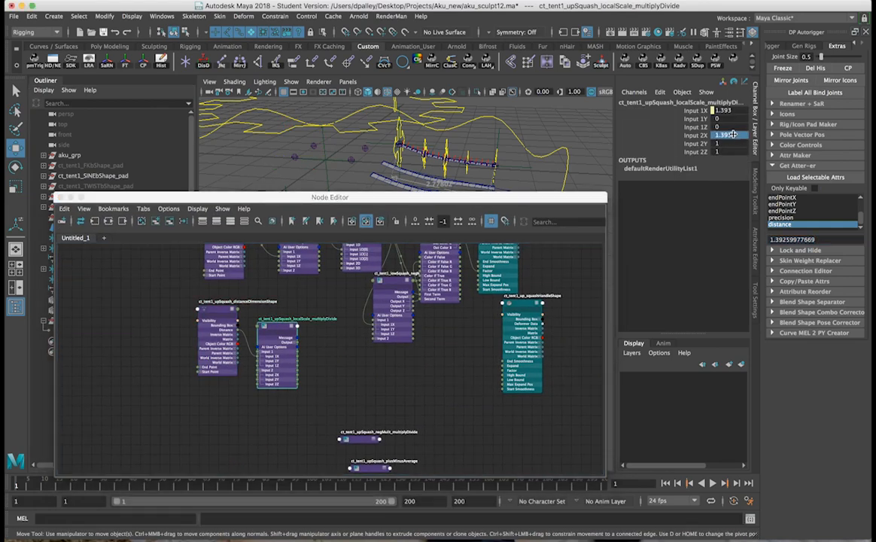
Step: Place the upSquash plusMinusAverage beside the localScale multiplyDivide and connect the latter's Output X to Input 1D[0]
scroll(336, 375, "up", 2)
scroll(383, 437, "down", 2)
left_click_drag(384, 469, 343, 345)
left_click(363, 355)
left_click(294, 347)
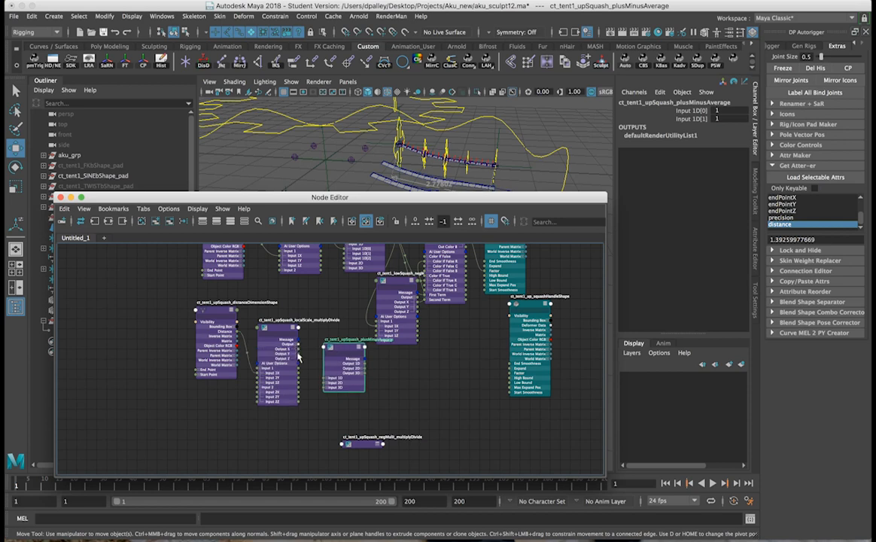
left_click(326, 382)
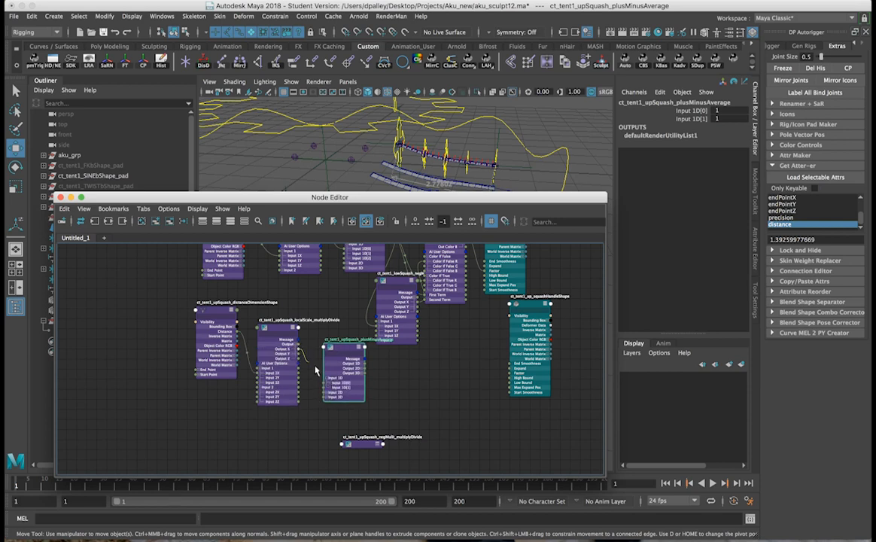
left_click_drag(298, 350, 330, 355)
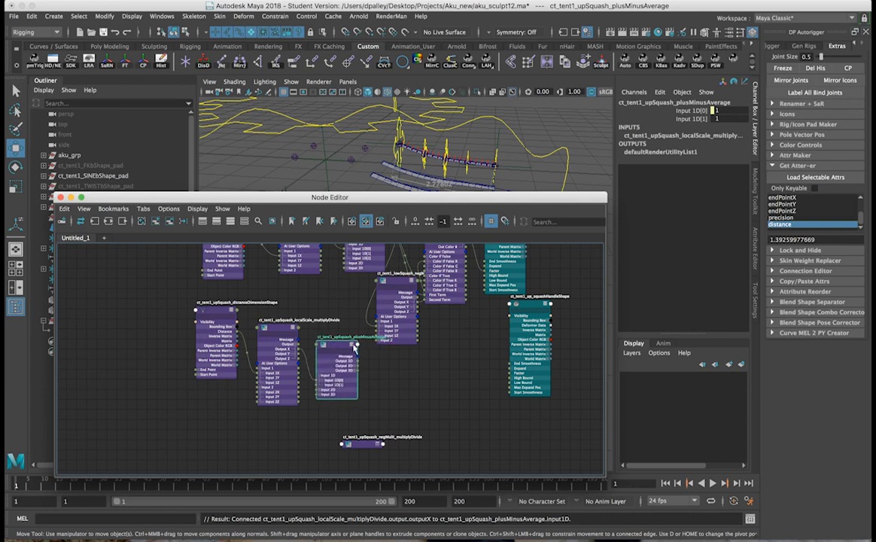
Step: Place the upSquash negMulit multiplyDivide after the plusMinusAverage and connect Output 1D to its Input 1X
left_click_drag(378, 445, 422, 381)
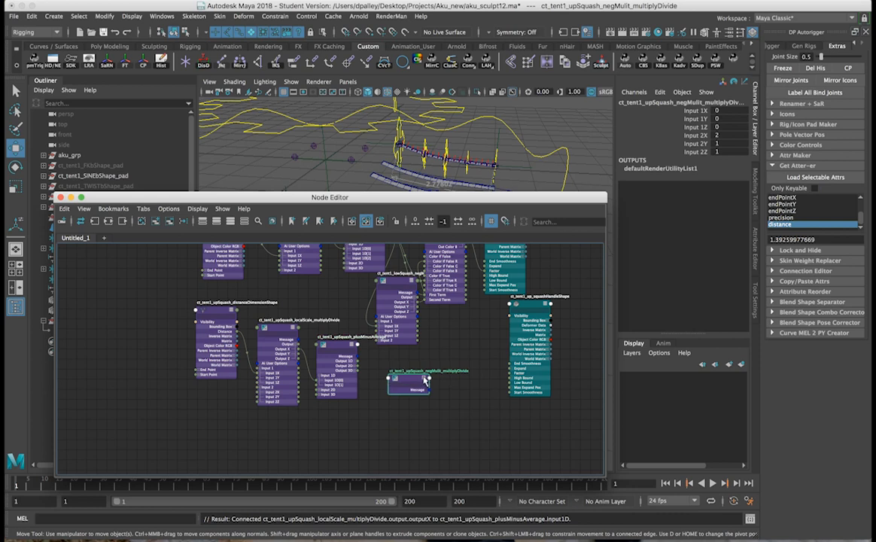
key("3")
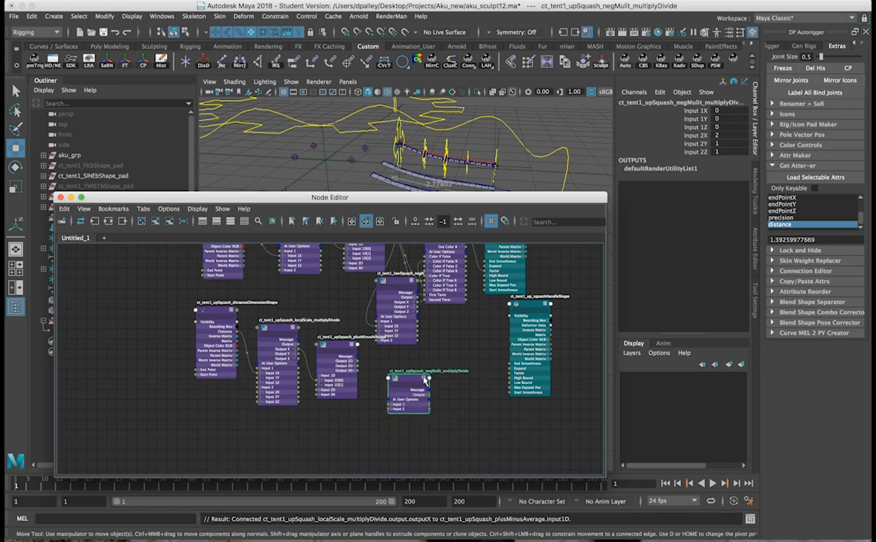
left_click(390, 406)
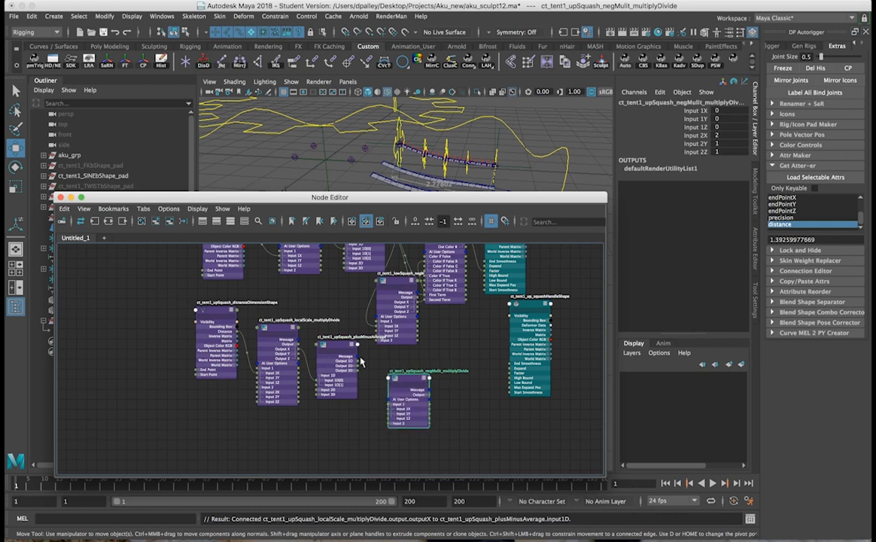
left_click_drag(389, 401, 390, 409)
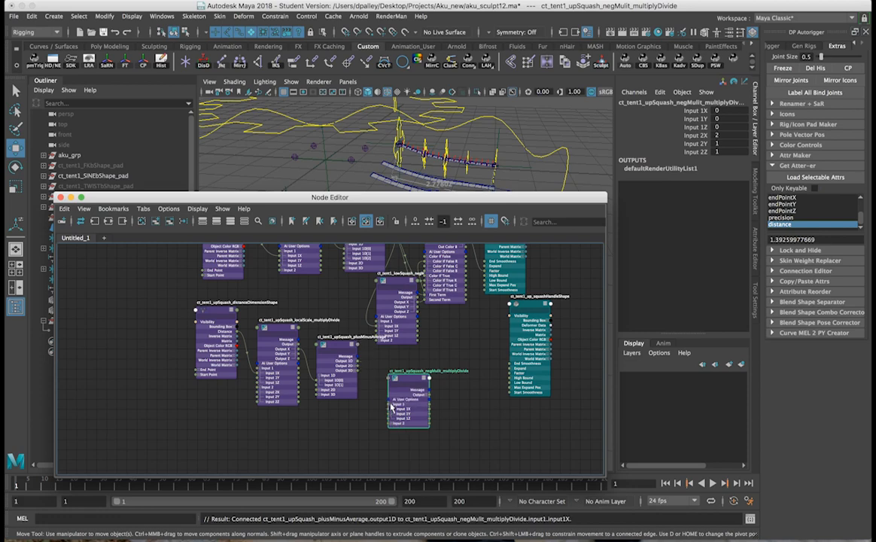
Step: Place the upSquash condition beside the up squashHandleShape and connect the plusMinusAverage's Output 1D to its First Term and Color If True R
right_click_drag(454, 429, 420, 424, "alt")
middle_click_drag(442, 432, 424, 389, "alt")
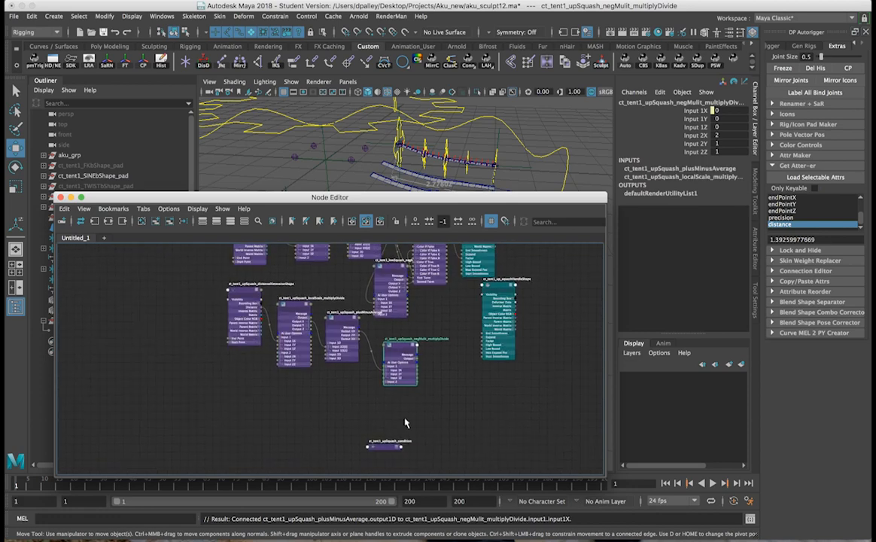
left_click_drag(386, 449, 458, 309)
double_click(452, 310)
scroll(467, 320, "up", 2)
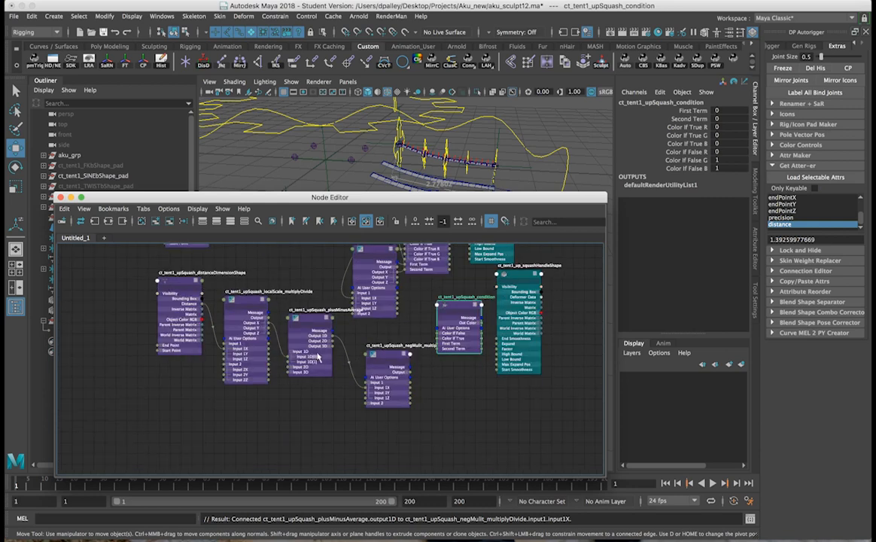
left_click_drag(333, 340, 442, 345)
left_click_drag(333, 341, 437, 344)
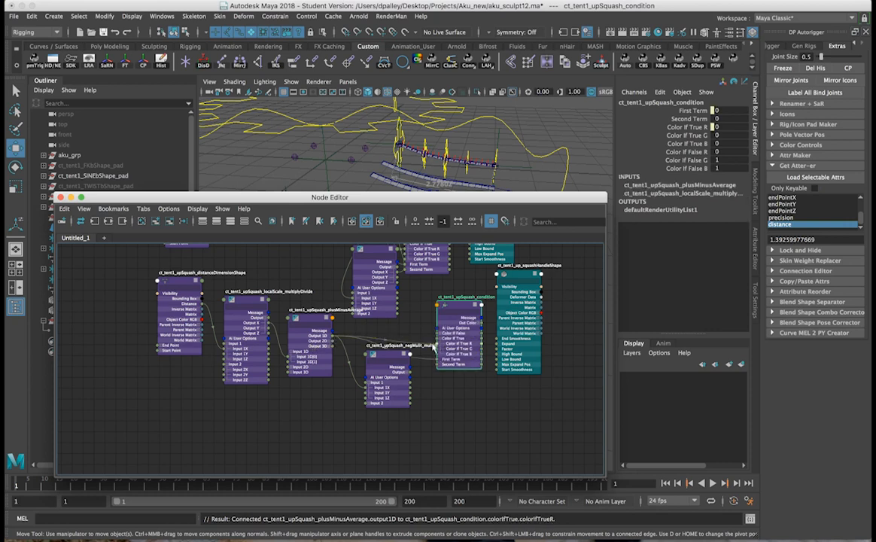
Step: Connect the upSquash negMulit's Output X to the condition's Color If False R, and the condition's Out Color R to the up squash handle's Factor
left_click(407, 371)
left_click(441, 333)
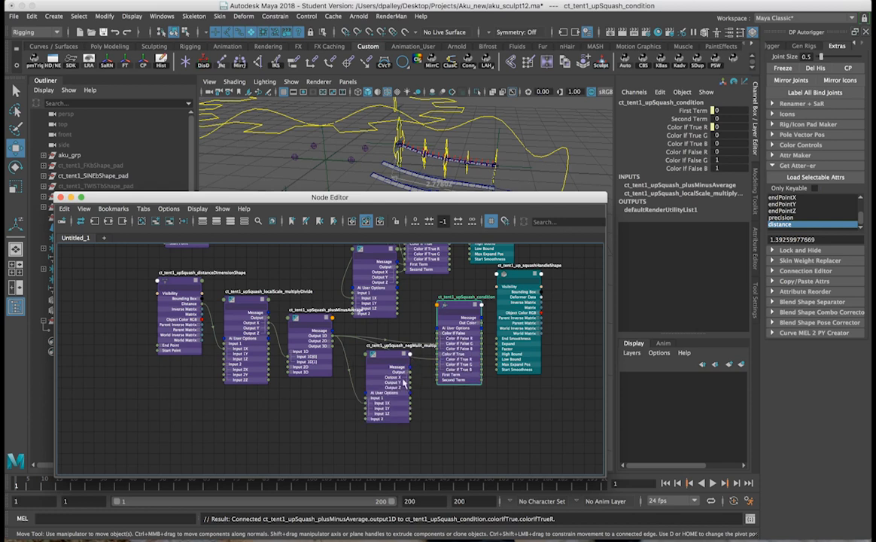
left_click_drag(410, 376, 437, 339)
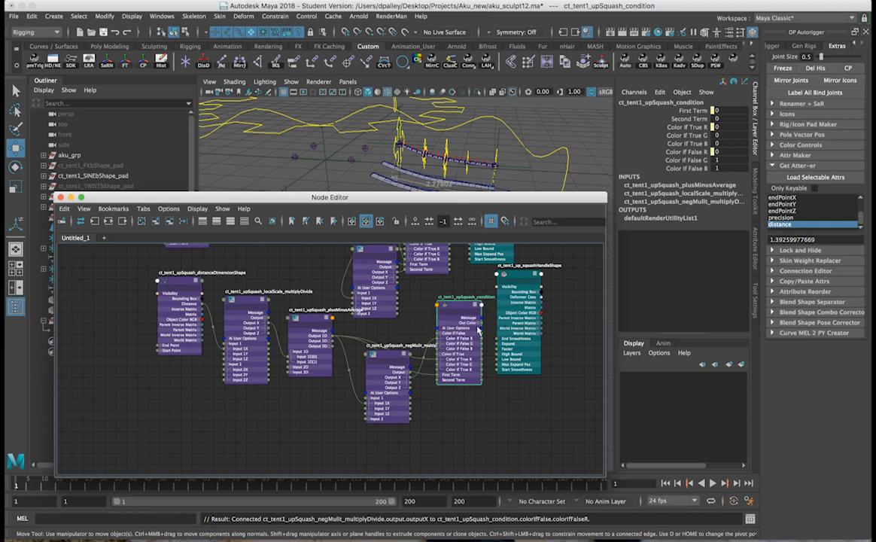
left_click(479, 324)
left_click_drag(483, 329, 513, 294)
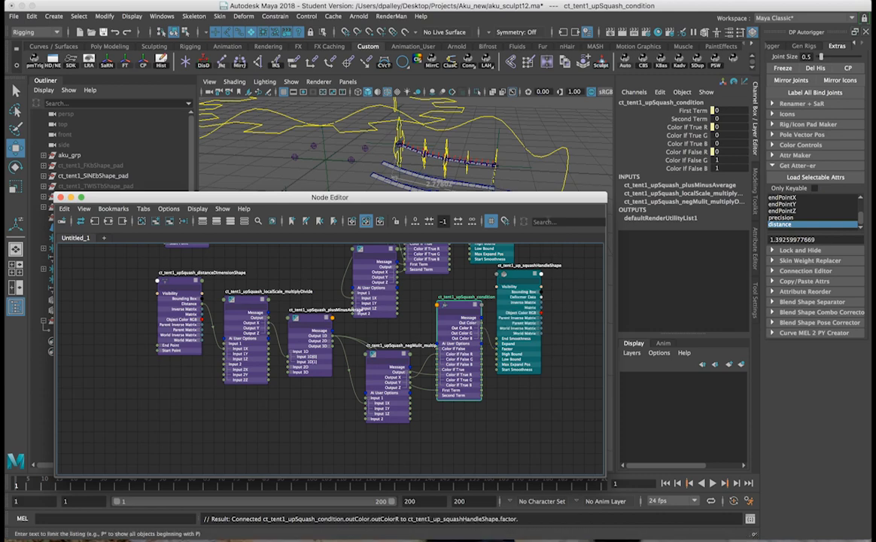
Step: Test the upper and lower squash by moving the ct_tent1_Mid_icon control along the tentacle in both directions, then undo
left_click_drag(549, 201, 544, 416)
left_click_drag(468, 357, 392, 253, "alt")
left_click(440, 164)
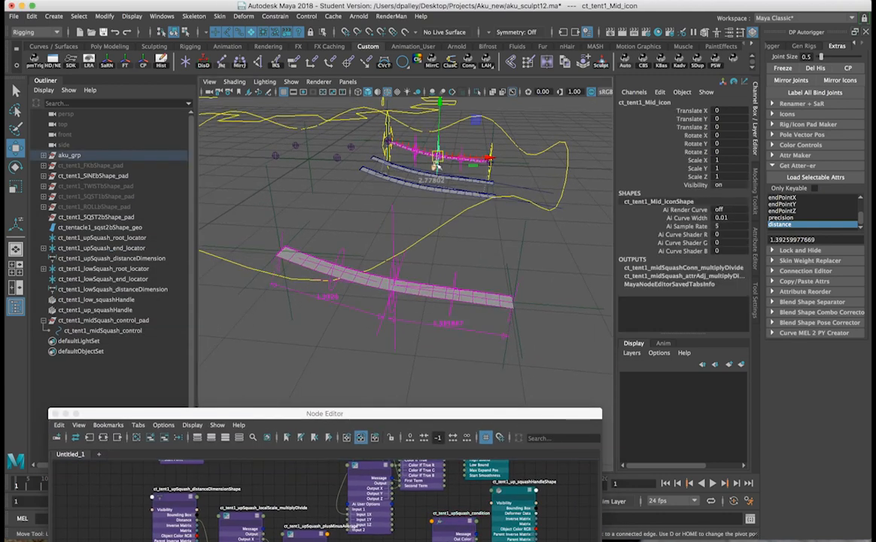
left_click_drag(438, 155, 406, 149)
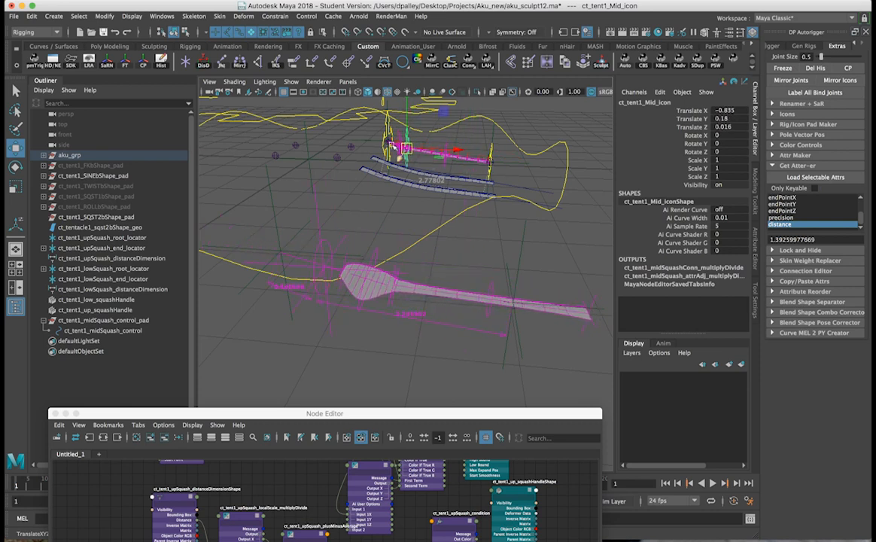
left_click_drag(408, 149, 476, 159)
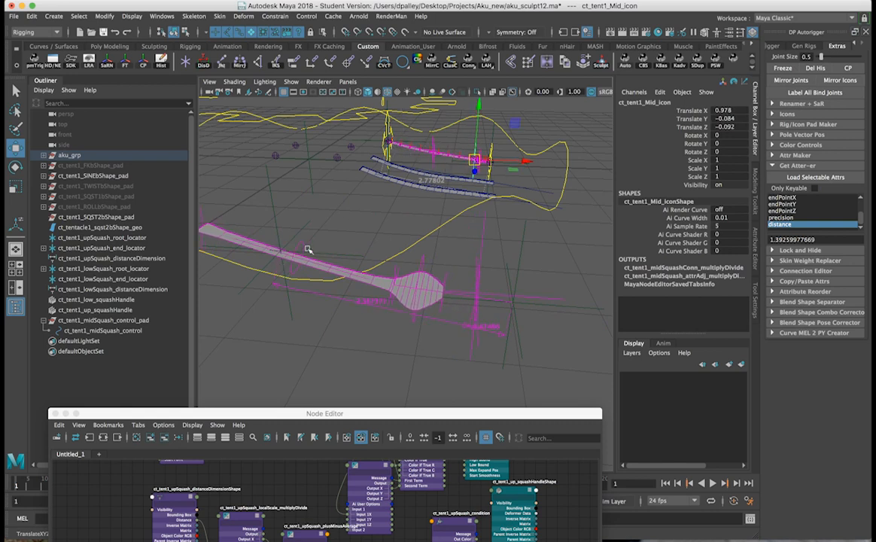
key("ctrl+z")
Step: Zero out the ct_tent1_Mid_icon control's Translate X, Y and Z
left_click_drag(729, 128, 730, 112)
type("0")
key("Return")
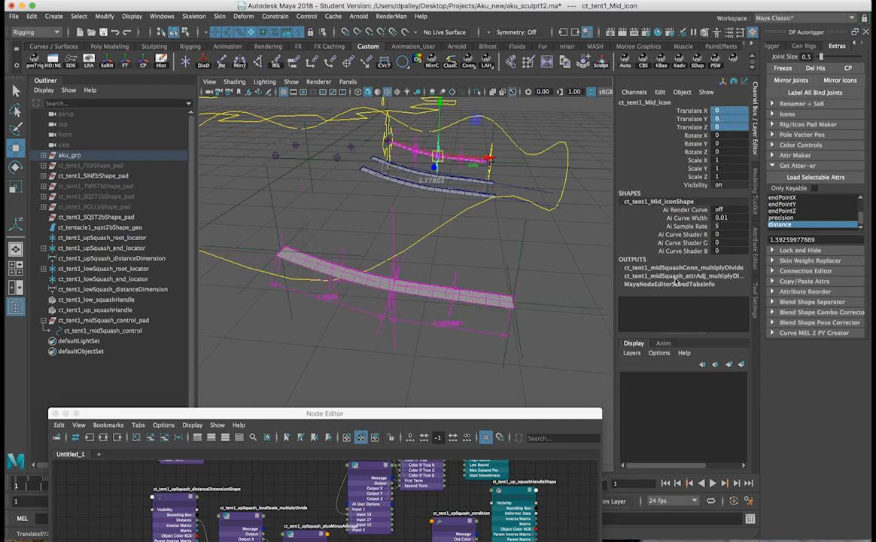
Step: Close the Node Editor and select the lower tentacle ribbon ct_tentacle1_sqst2bShape_geo
left_click(55, 414)
left_click(328, 331)
left_click_drag(327, 331, 392, 294, "alt")
left_click(358, 284)
right_click_drag(392, 294, 374, 292, "alt")
left_click_drag(374, 291, 360, 292, "alt")
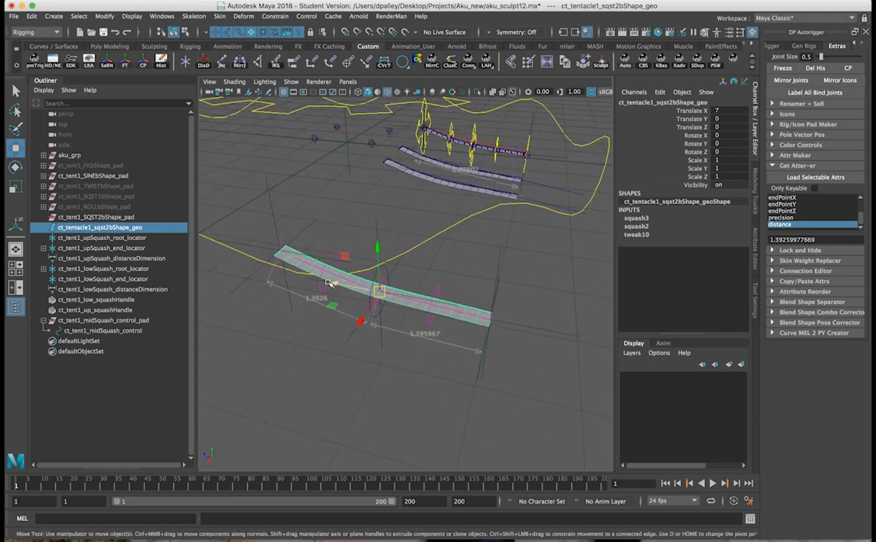
left_click_drag(469, 309, 509, 153, "alt")
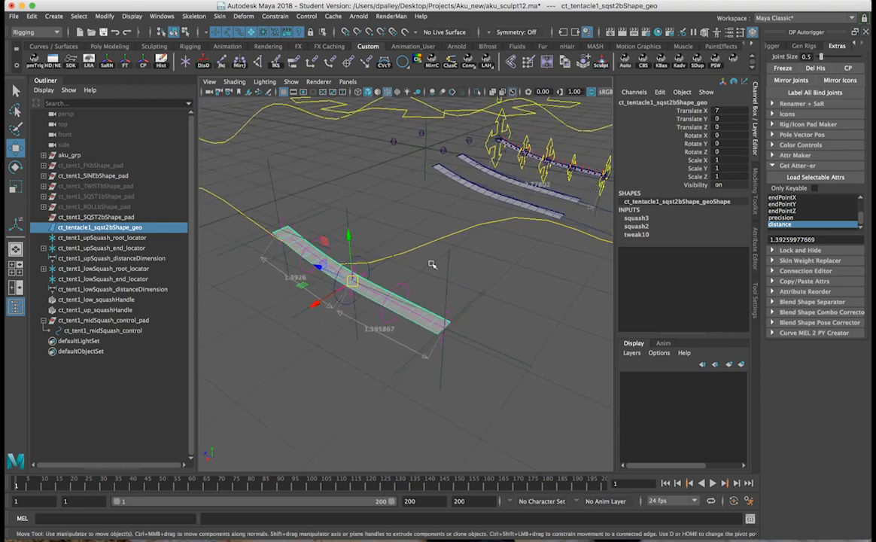
mouse_move(505, 296)
left_mouse_down("alt")
mouse_move(425, 294)
mouse_move(535, 284)
mouse_move(513, 284)
left_mouse_up("alt")
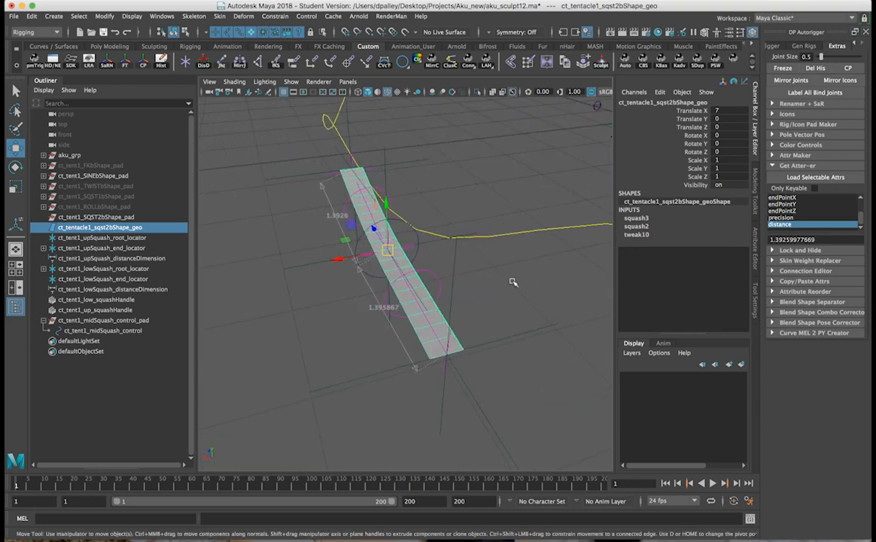
left_click(452, 295)
left_click(398, 248)
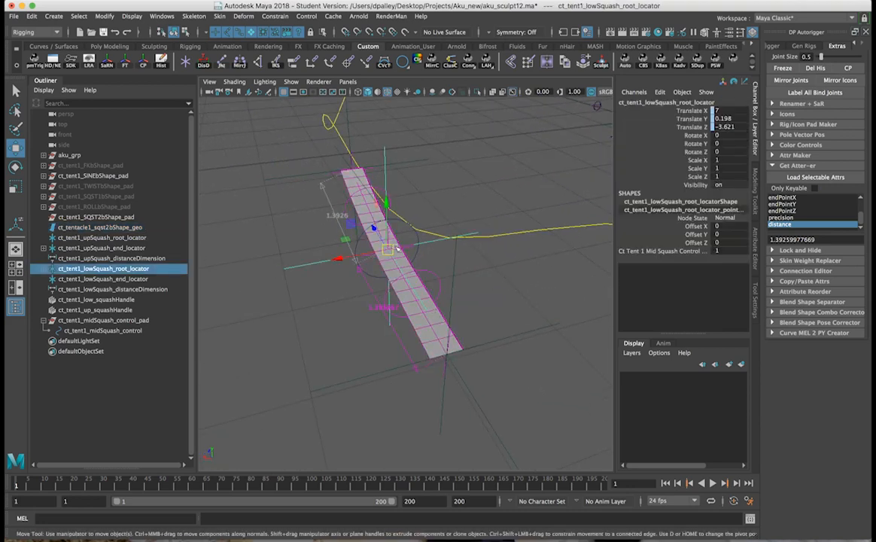
left_click(403, 317)
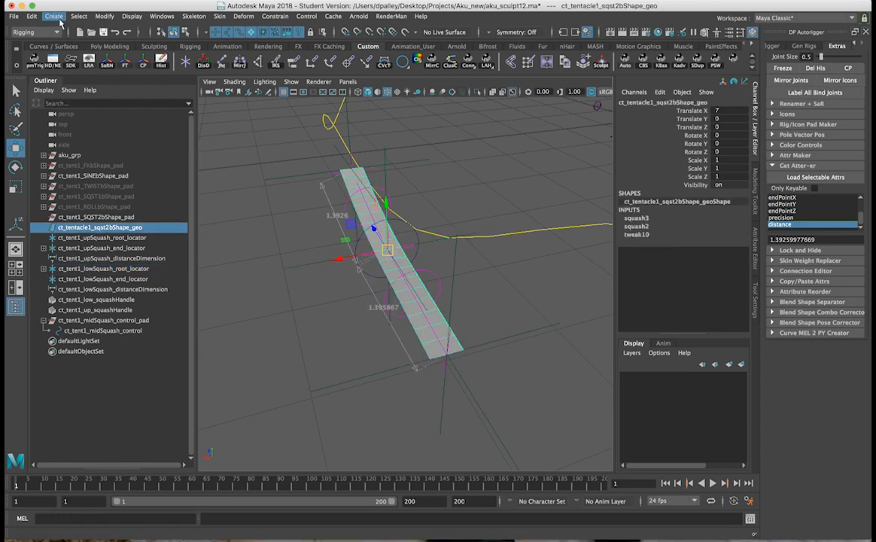
Step: Switch to the FX command set and create nHair on the ct_tentacle1_sqst2bShape_geo ribbon
left_click(56, 18)
mouse_move(14, 18)
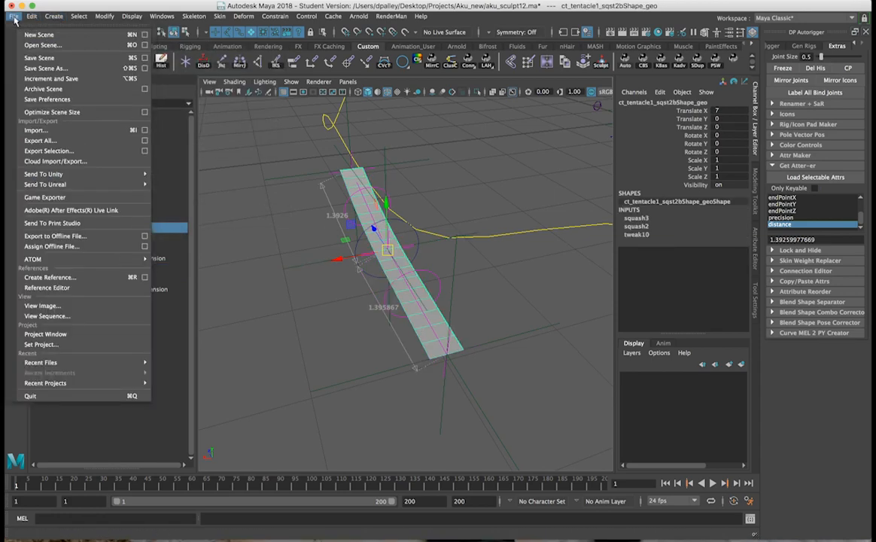
left_click(35, 31)
left_click(35, 32)
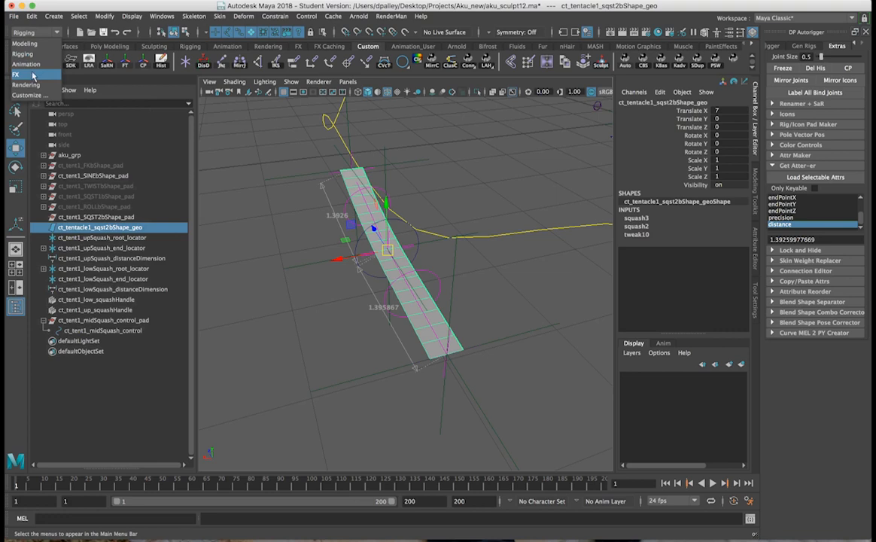
left_click(33, 75)
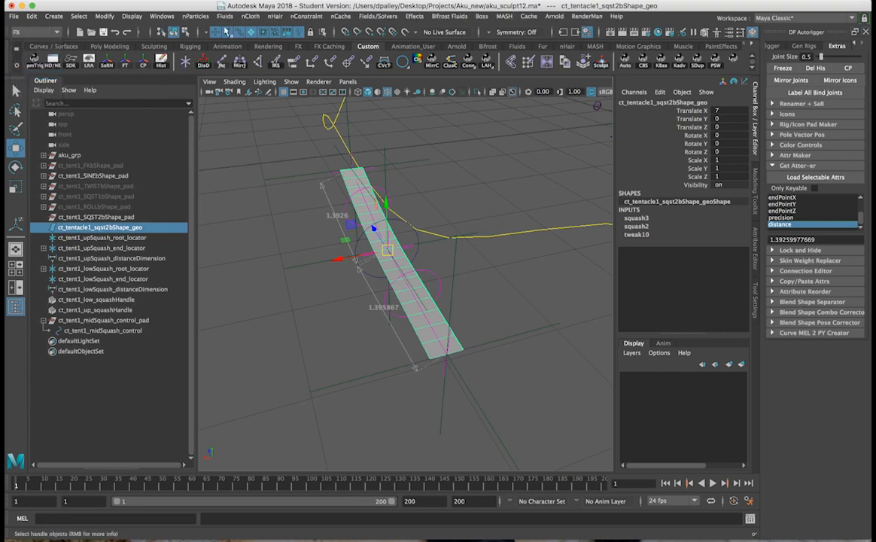
left_click(275, 16)
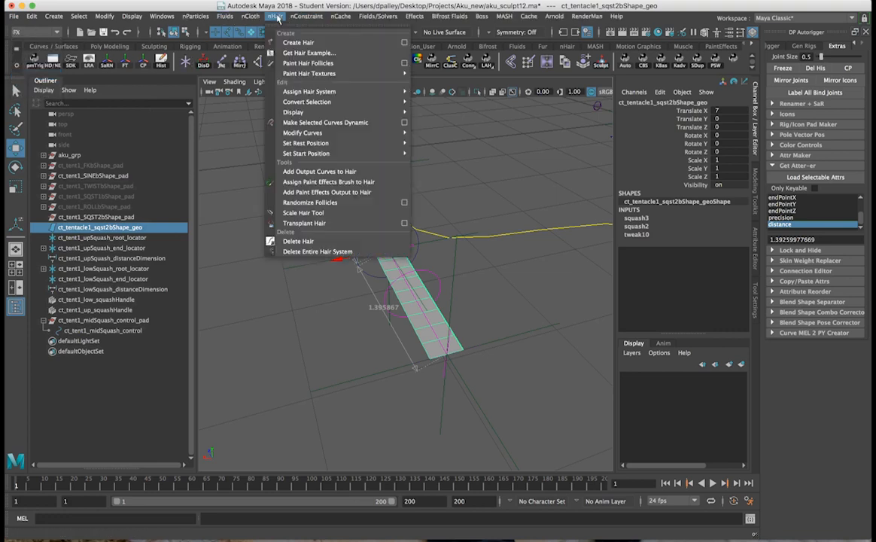
left_click(314, 43)
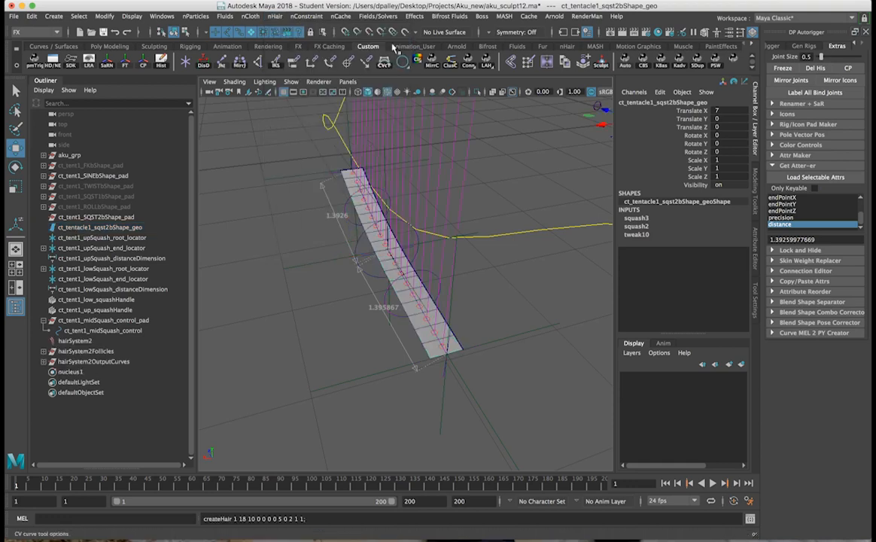
Step: Delete hairSystem2, hairSystem2OutputCurves and nucleus1, keeping the hairSystem2Follicles group
left_click_drag(514, 272, 463, 220, "alt")
left_click(93, 363)
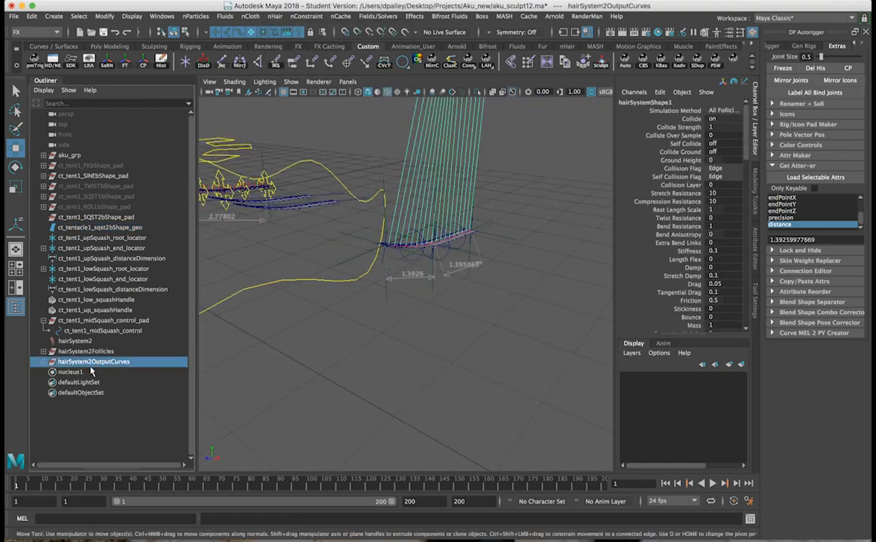
left_click(87, 370, "shift")
left_click(83, 341, "ctrl")
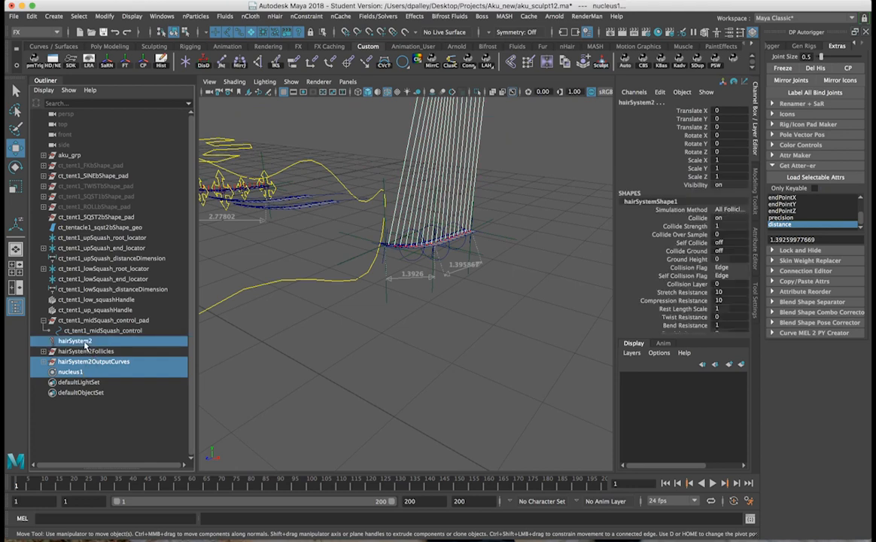
key("Delete")
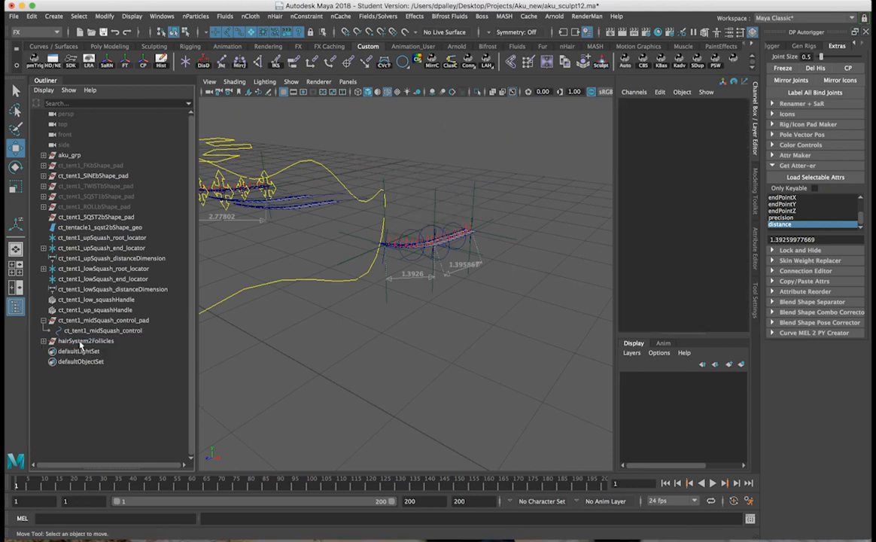
Step: Expand hairSystem2Follicles and remove the curve nested under each of its follicles
left_click(81, 341)
left_click(44, 341)
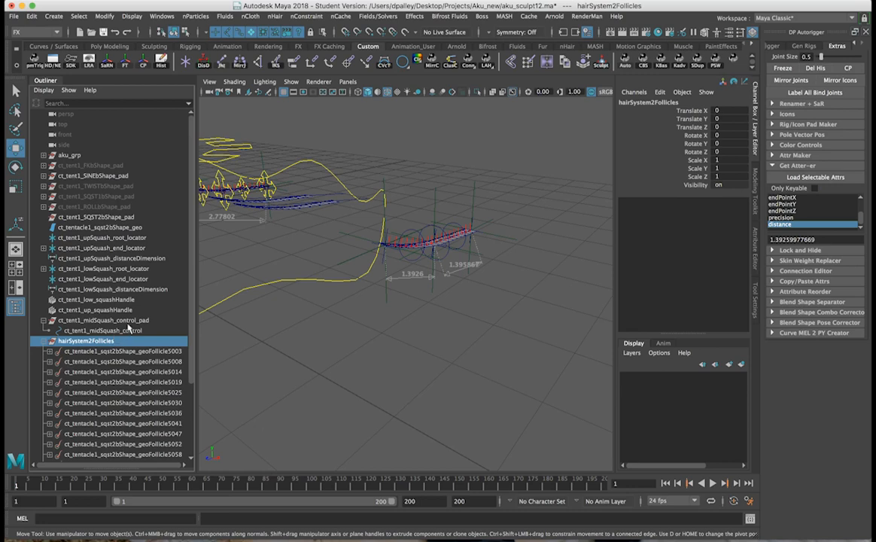
scroll(118, 302, "down", 3)
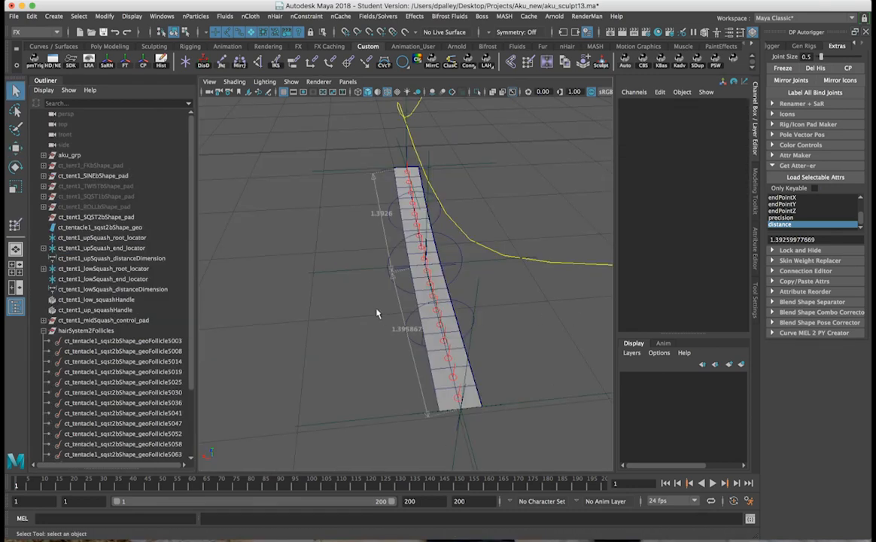
scroll(50, 298, "down", 3)
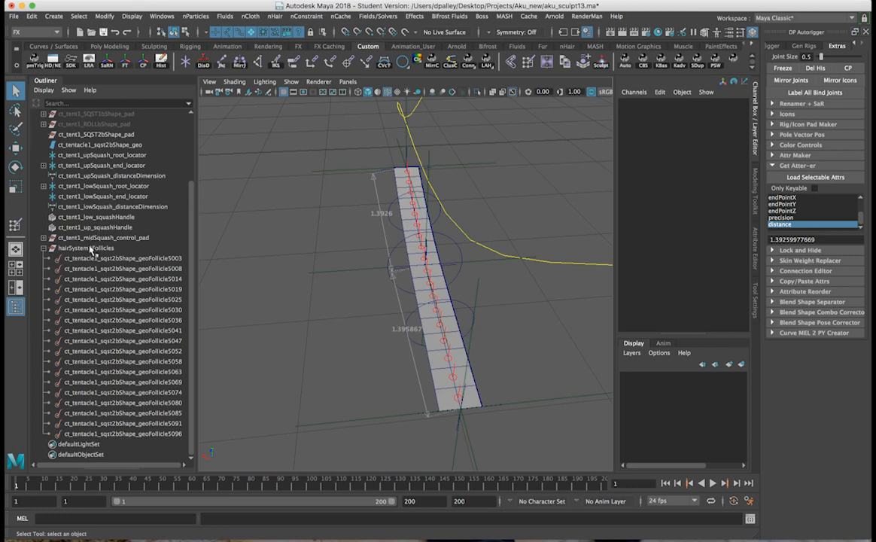
Step: Rename the hairSystem2Follicles group as ct_tent1_midSquash_follicles_pad
left_click(90, 238)
left_click_drag(85, 238, 48, 241)
key("super+c")
left_click(99, 249)
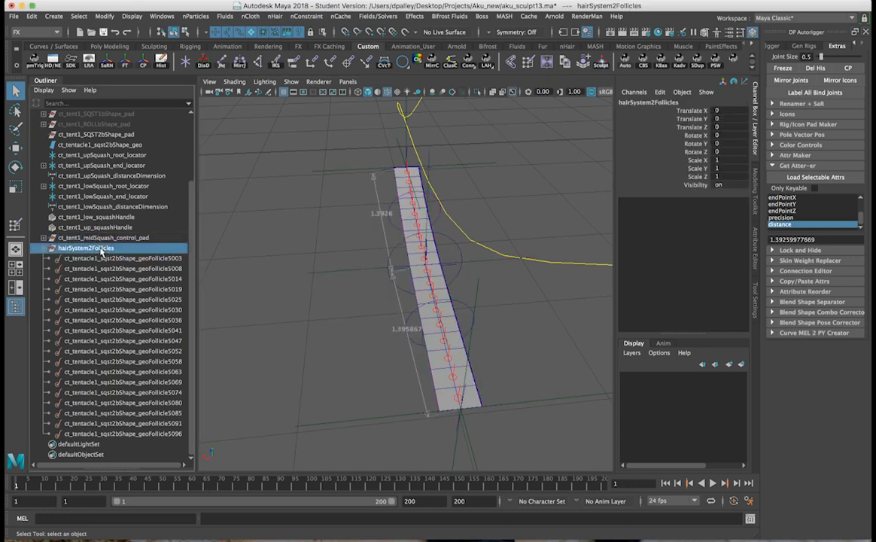
double_click(100, 248)
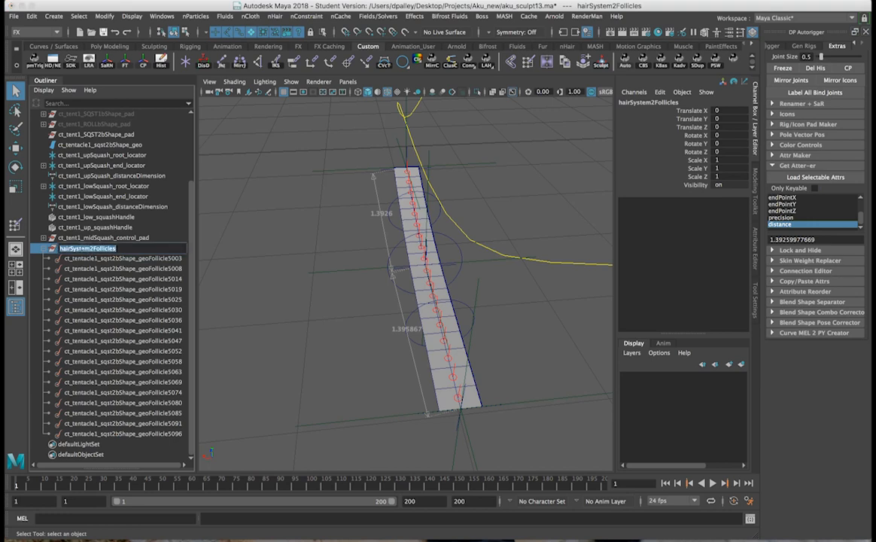
key("super+v")
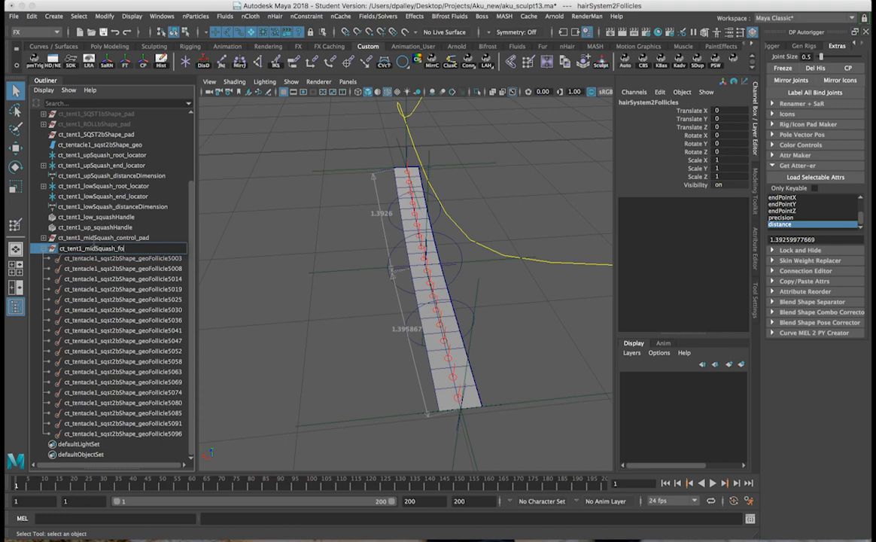
type("pad")
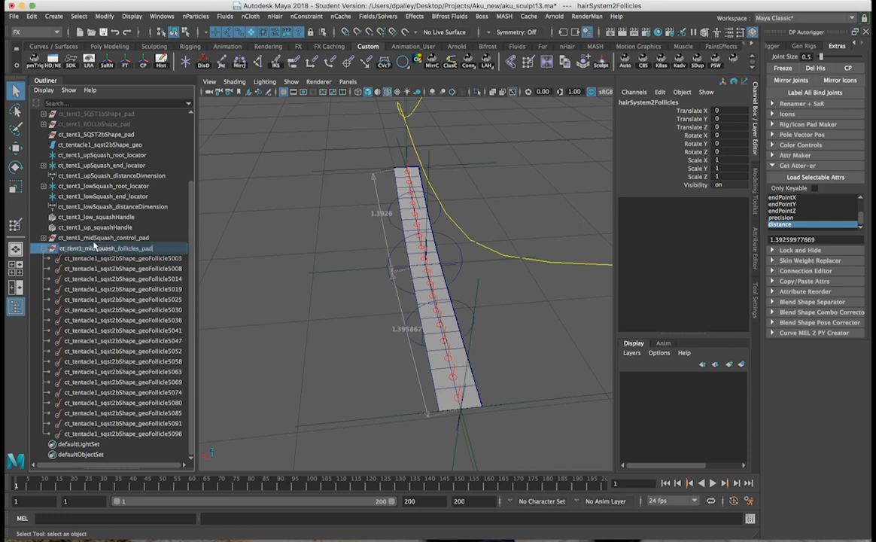
key("Return")
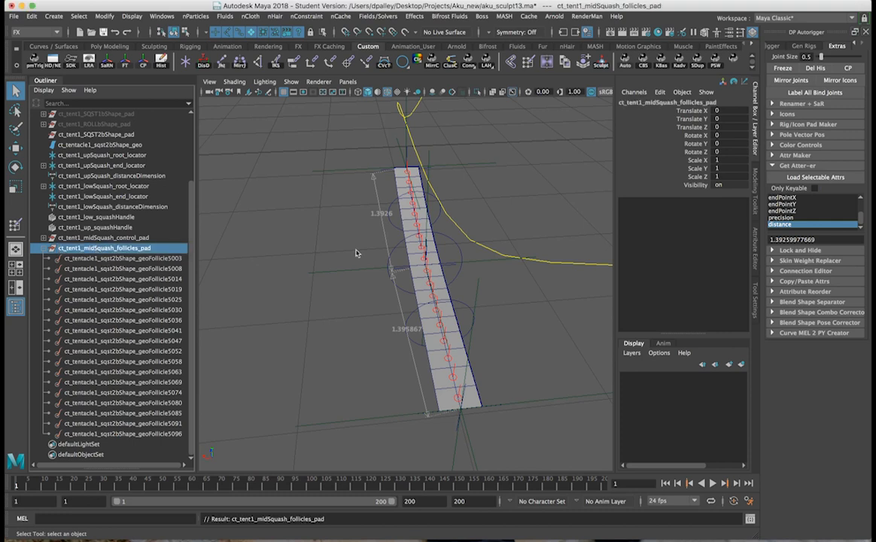
Step: Copy the name ct_tentacle1_sqst1bShape1_Follicle from the first follicle inside ct_tent1_SQST1bShape_pad
left_click(335, 256)
mouse_move(360, 262)
middle_mouse_down("alt")
mouse_move(331, 260)
mouse_move(360, 258)
middle_mouse_up("alt")
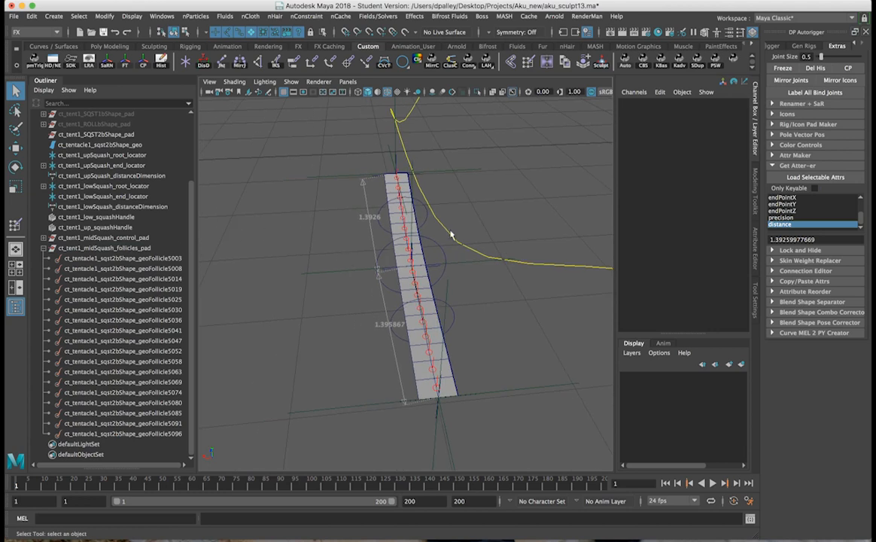
scroll(113, 159, "up", 3)
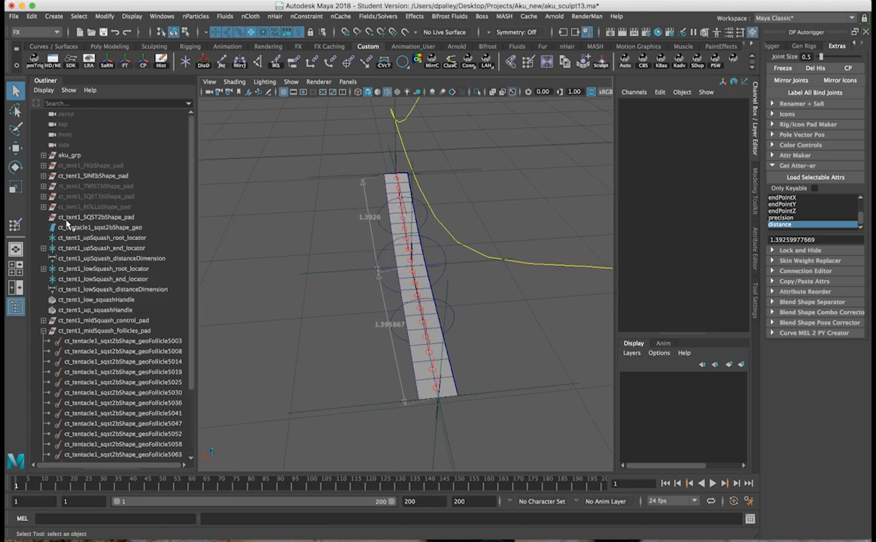
left_click(43, 197)
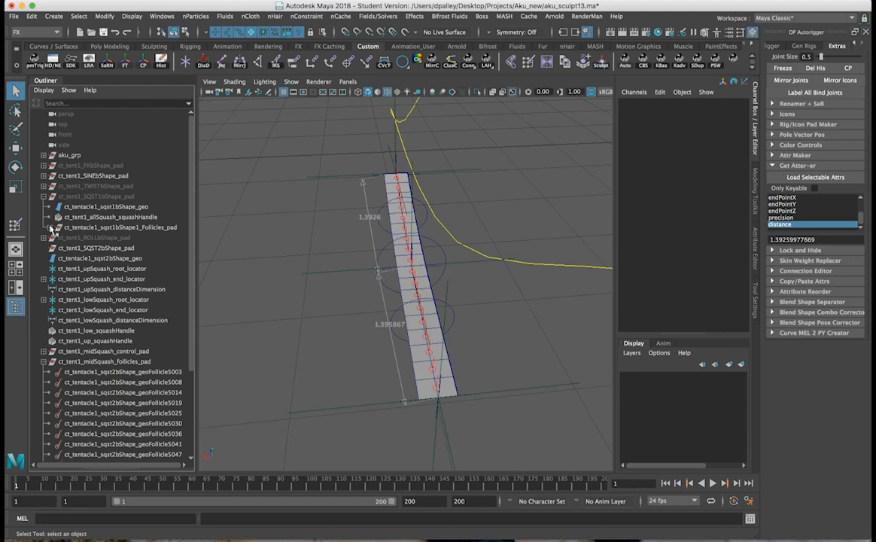
left_click(49, 228)
double_click(113, 238)
key("super+c")
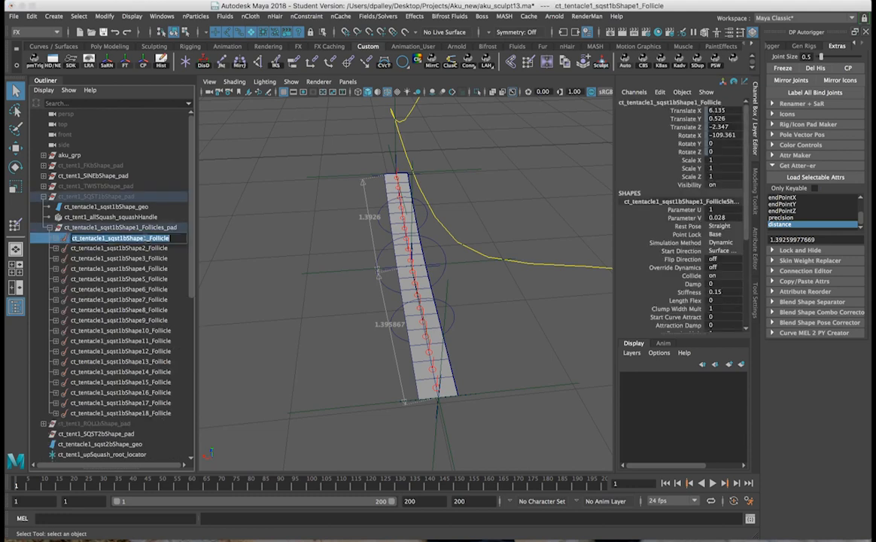
left_click(49, 228)
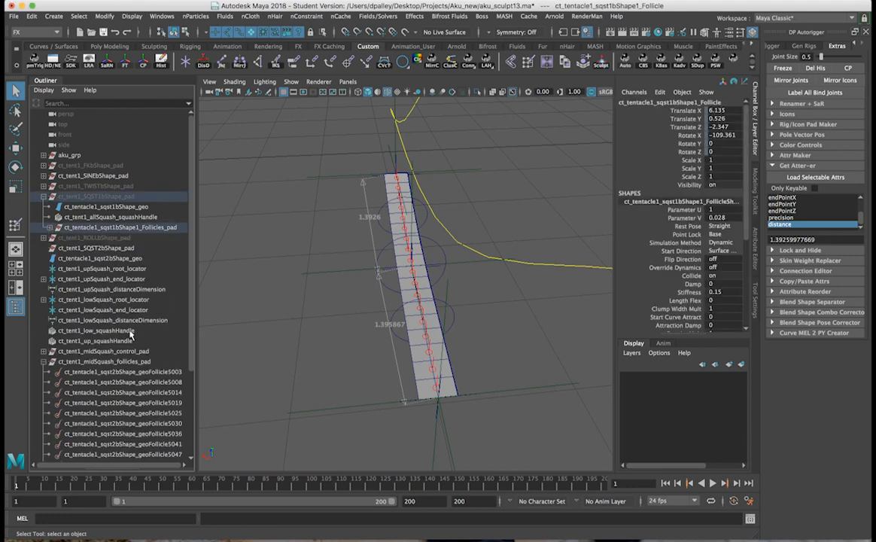
Step: Rename the first follicle in ct_tent1_midSquash_follicles_pad as ct_tentacle1_sqst2bShape1_Follicle and copy that name
scroll(130, 336, "down", 4)
double_click(90, 258)
key("super+v")
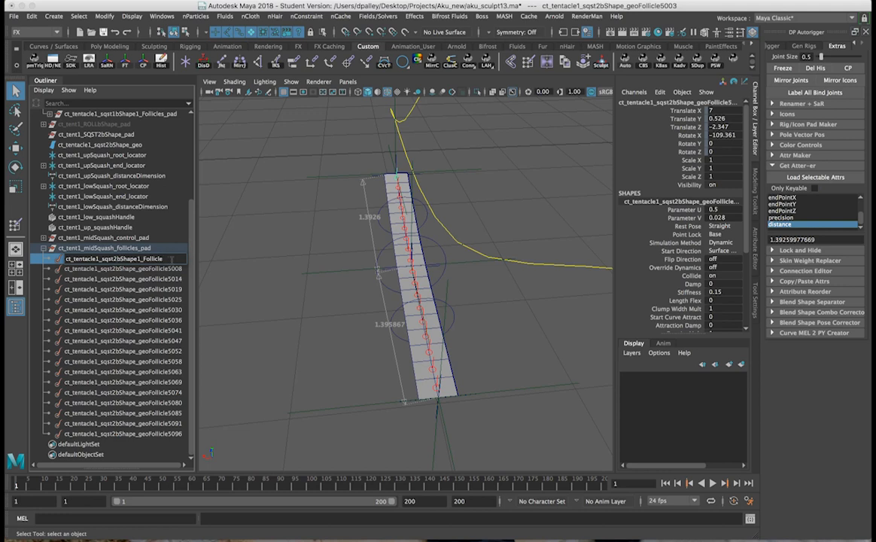
key("super+a")
key("super+c")
Step: Rename the second and third follicles as ct_tentacle1_sqst2bShape2_Follicle and ct_tentacle1_sqst2bShape3_Follicle
double_click(110, 269)
key("super+v")
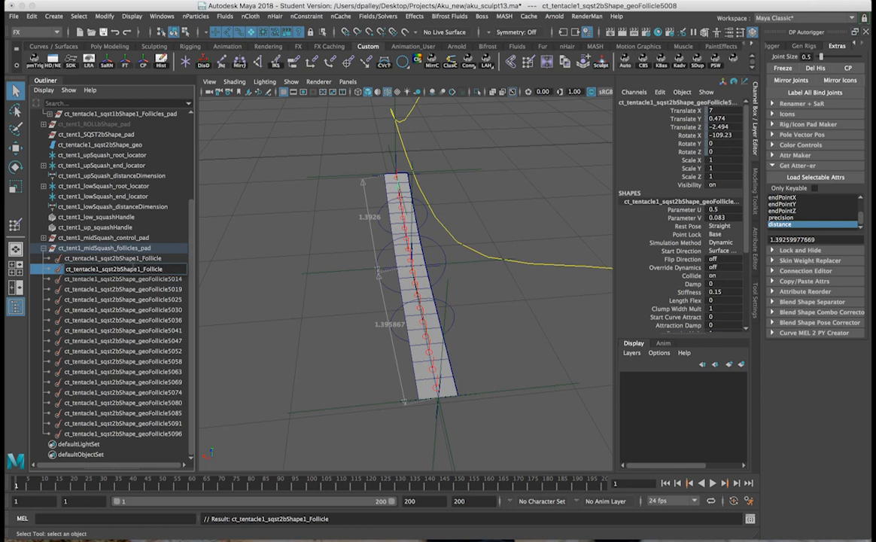
key("Return")
double_click(110, 279)
key("super+v")
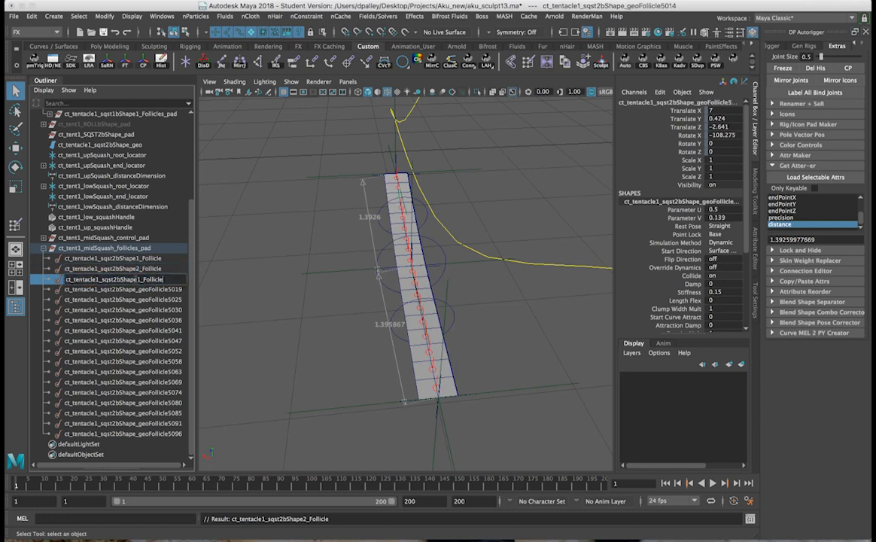
key("BackSpace")
type("3")
key("Return")
Step: Rename the fourth and fifth follicles as ct_tentacle1_sqst2bShape4_Follicle and ct_tentacle1_sqst2bShape5_Follicle
double_click(111, 290)
key("super+v")
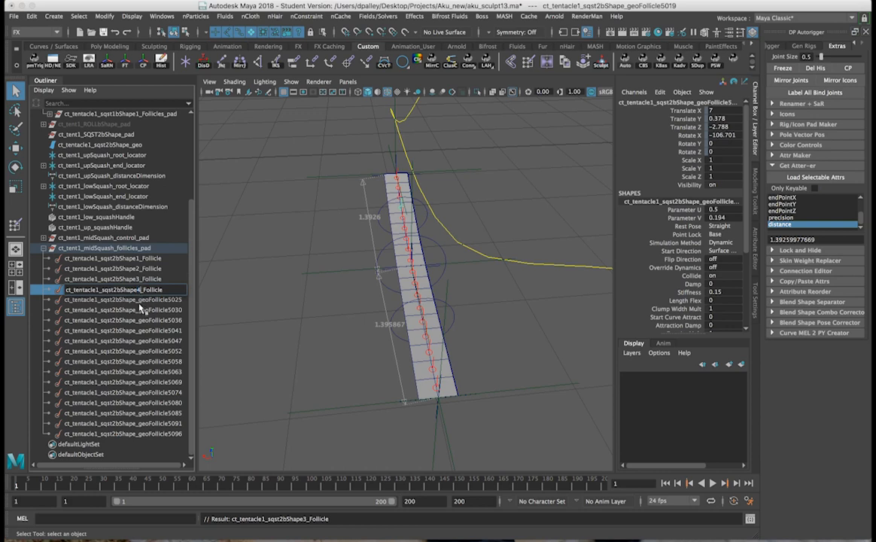
type("4")
key("Return")
double_click(113, 300)
key("super+v")
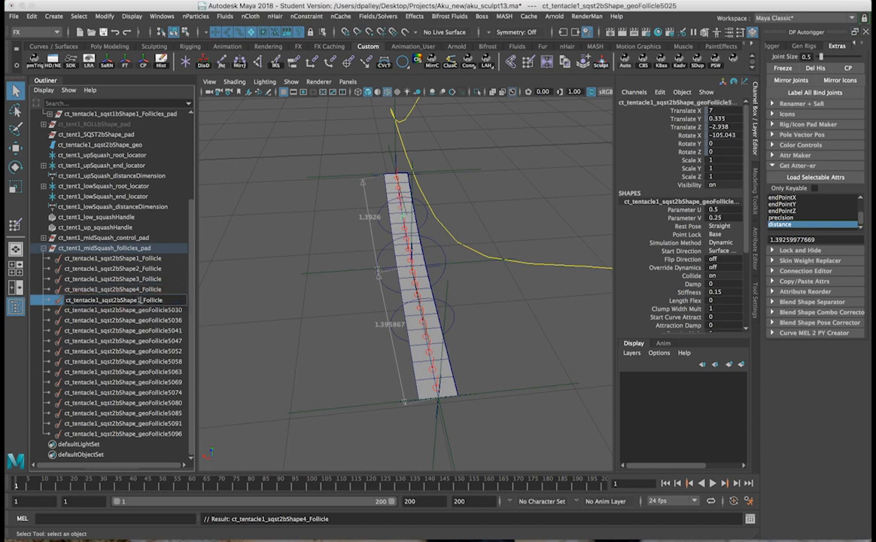
key("BackSpace")
type("5")
key("Return")
Step: Rename the sixth and seventh follicles as ct_tentacle1_sqst2bShape6_Follicle and ct_tentacle1_sqst2bShape7_Follicle
double_click(138, 310)
key("super+v")
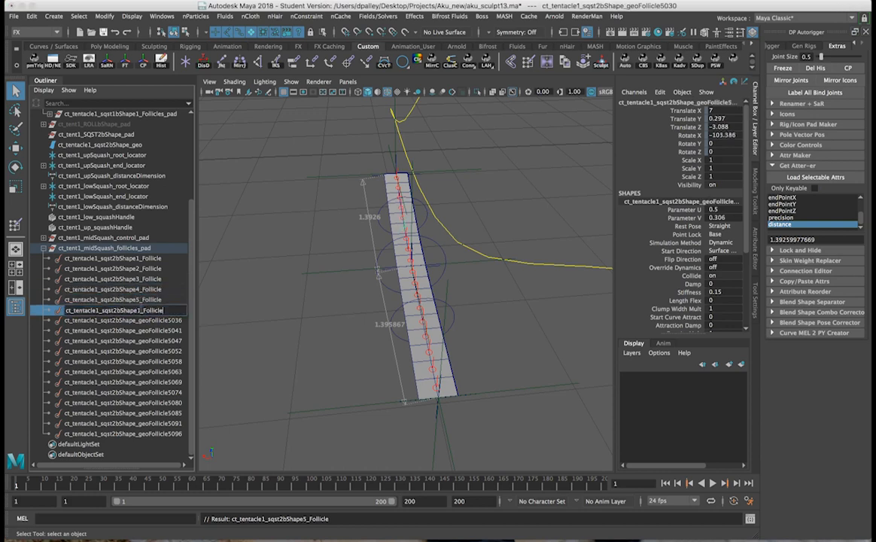
type("6")
key("Return")
double_click(138, 321)
key("super+v")
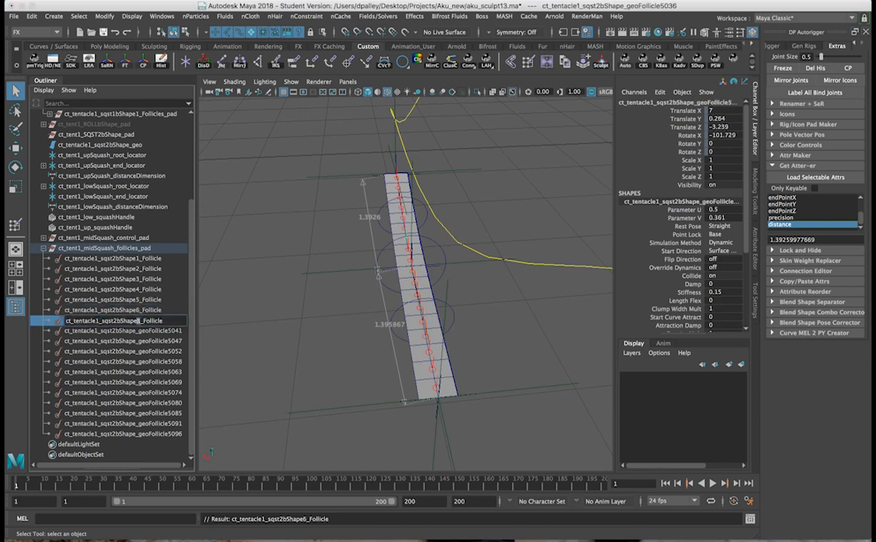
key("Return")
Step: Rename the eighth and ninth follicles as ct_tentacle1_sqst2bShape8_Follicle and ct_tentacle1_sqst2bShape9_Follicle
double_click(140, 331)
key("super+v")
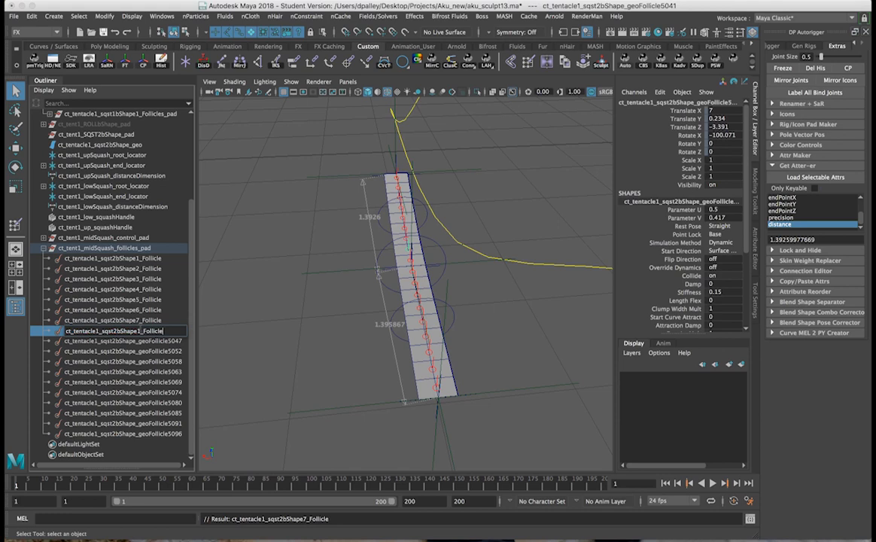
type("8")
key("Return")
double_click(137, 342)
key("super+v")
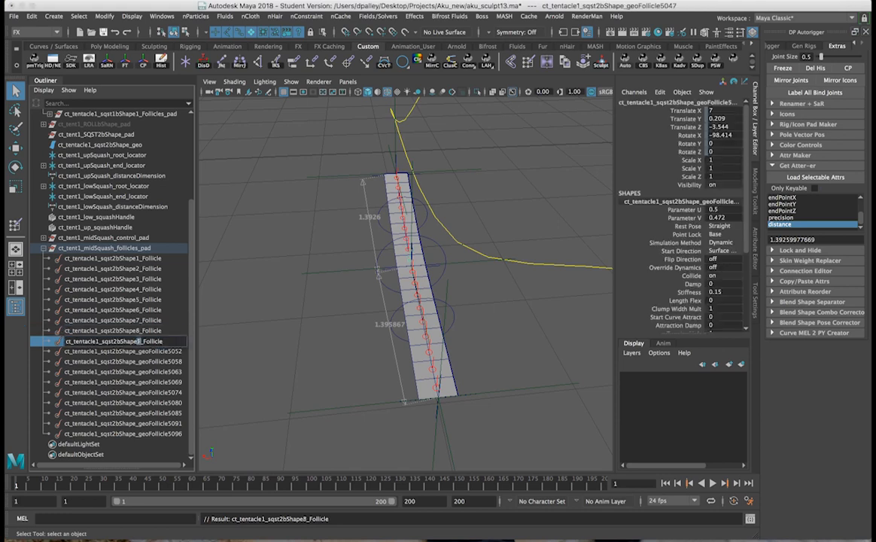
type("9")
key("Return")
Step: Rename the tenth and eleventh follicles as ct_tentacle1_sqst2bShape10_Follicle and ct_tentacle1_sqst2bShape11_Follicle
double_click(125, 352)
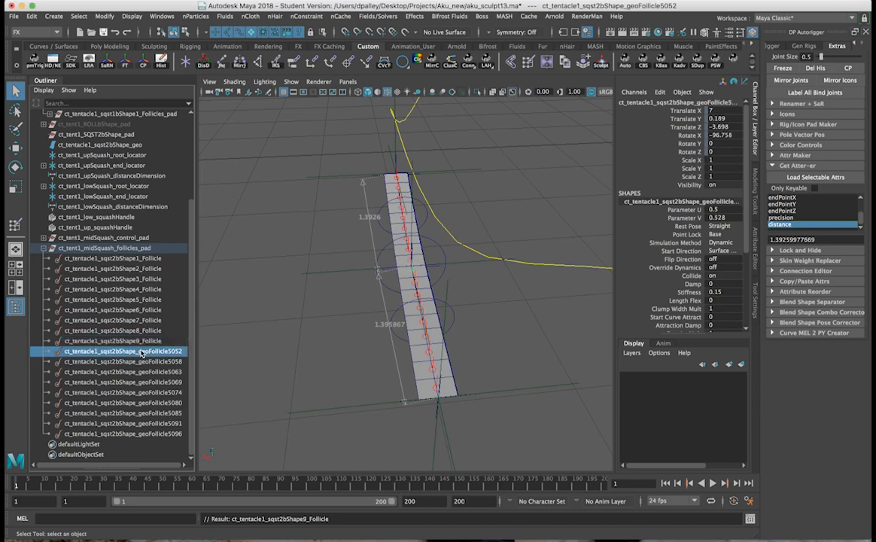
key("super+v")
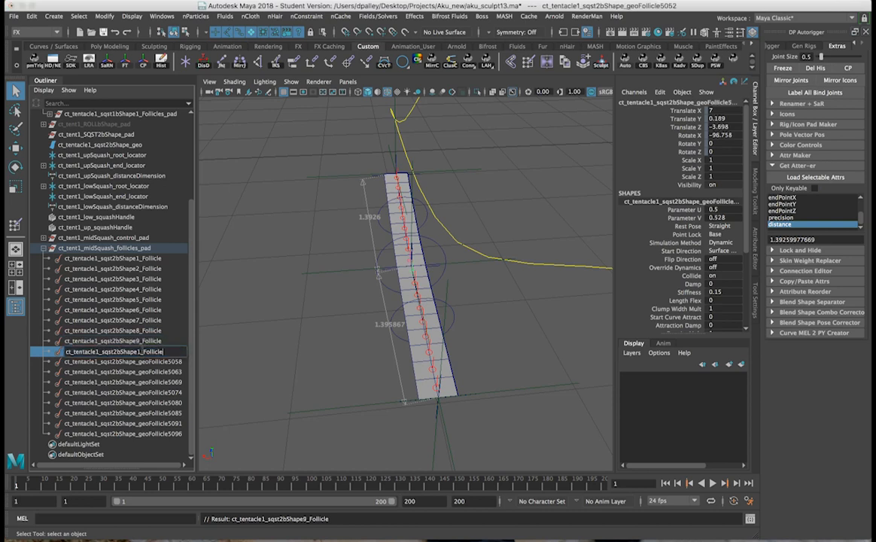
type("0")
key("Return")
double_click(143, 362)
key("super+v")
type("1")
key("Return")
Step: Rename the twelfth and thirteenth follicles as ct_tentacle1_sqst2bShape12_Follicle and ct_tentacle1_sqst2bShape13_Follicle
double_click(136, 372)
key("super+v")
type("2")
key("Return")
double_click(136, 382)
key("super+v")
type("3")
key("Return")
Step: Rename the fourteenth and fifteenth follicles as ct_tentacle1_sqst2bShape14_Follicle and ct_tentacle1_sqst2bShape15_Follicle
double_click(136, 392)
key("super+v")
type("4")
key("Return")
double_click(136, 403)
key("super+v")
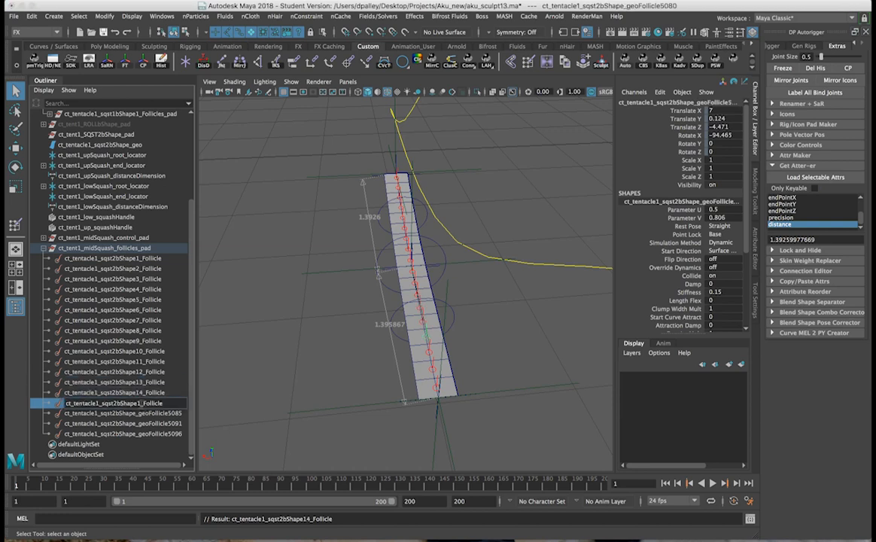
type("5")
key("Return")
Step: Rename the last three follicles as ct_tentacle1_sqst2bShape16_Follicle, ct_tentacle1_sqst2bShape17_Follicle and ct_tentacle1_sqst2bShape18_Follicle
double_click(139, 413)
key("super+v")
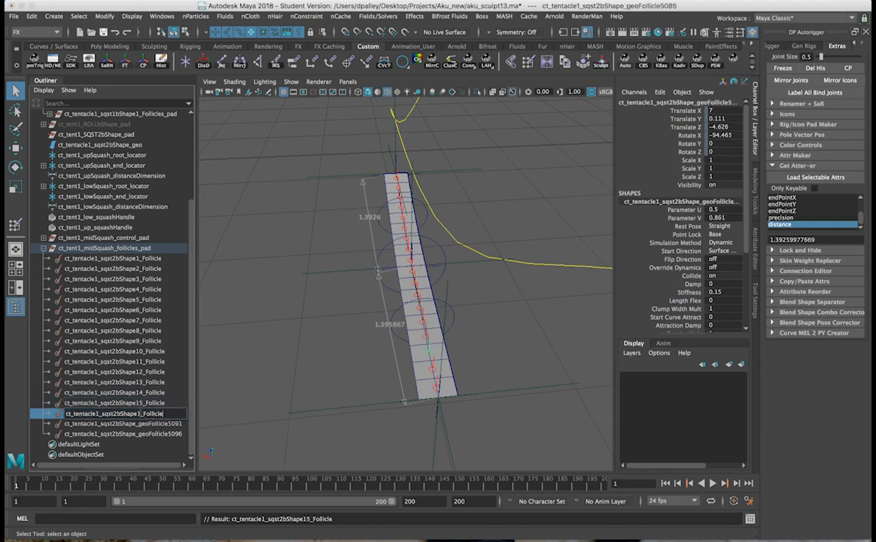
type("6")
key("Return")
double_click(139, 424)
key("super+v")
type("7")
key("Return")
double_click(134, 434)
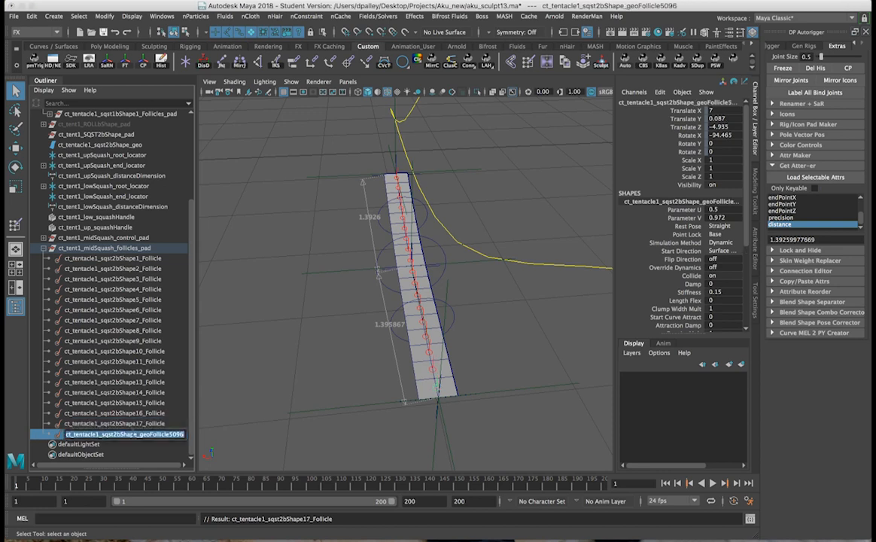
key("super+v")
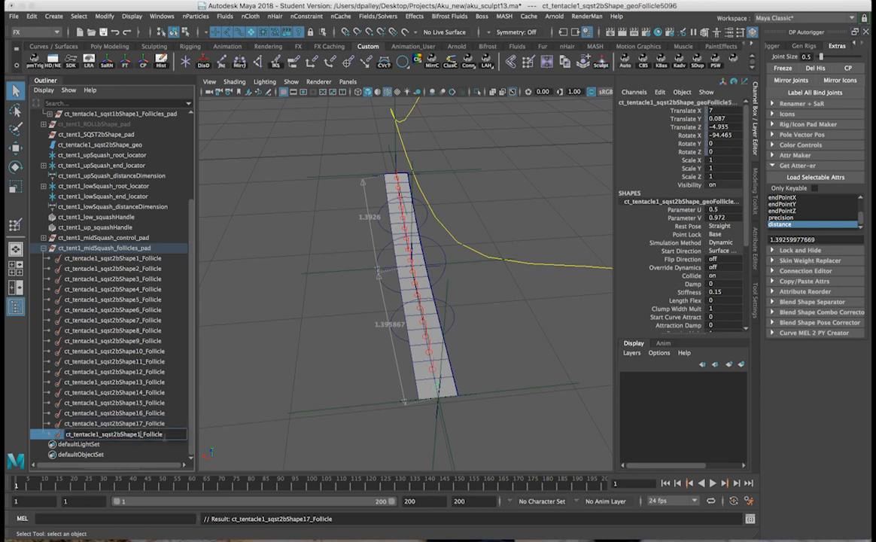
type("8")
key("Return")
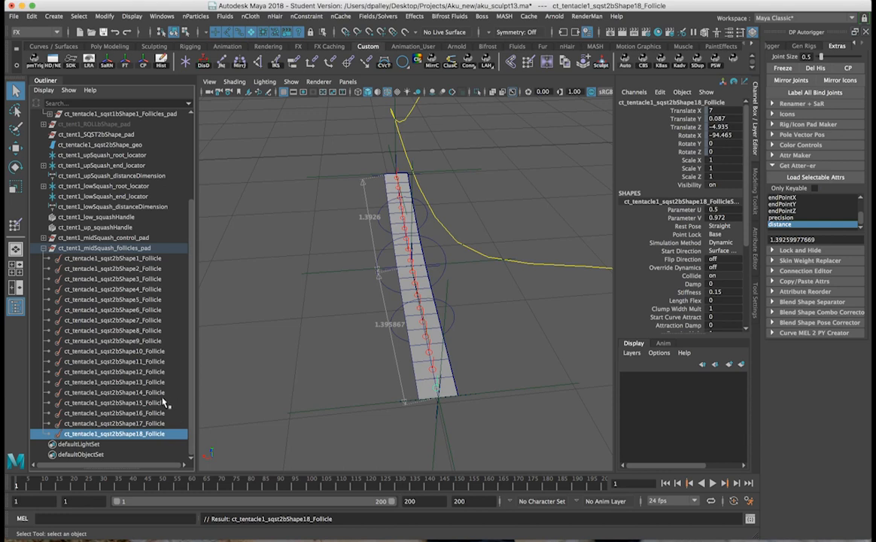
Step: Set Parameter U to 1 on all eighteen sqst2b follicles to move them to the ribbon's edge
left_click_drag(495, 305, 466, 328, "alt")
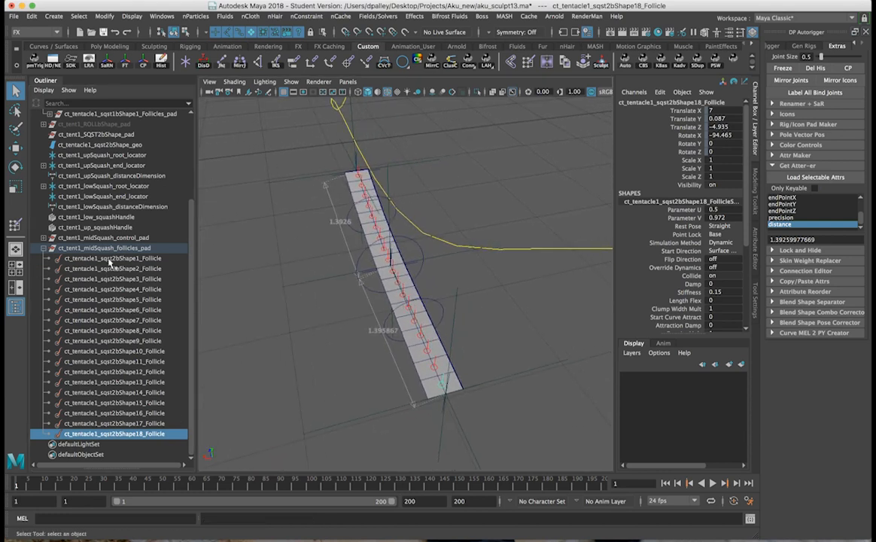
left_click_drag(100, 258, 109, 425)
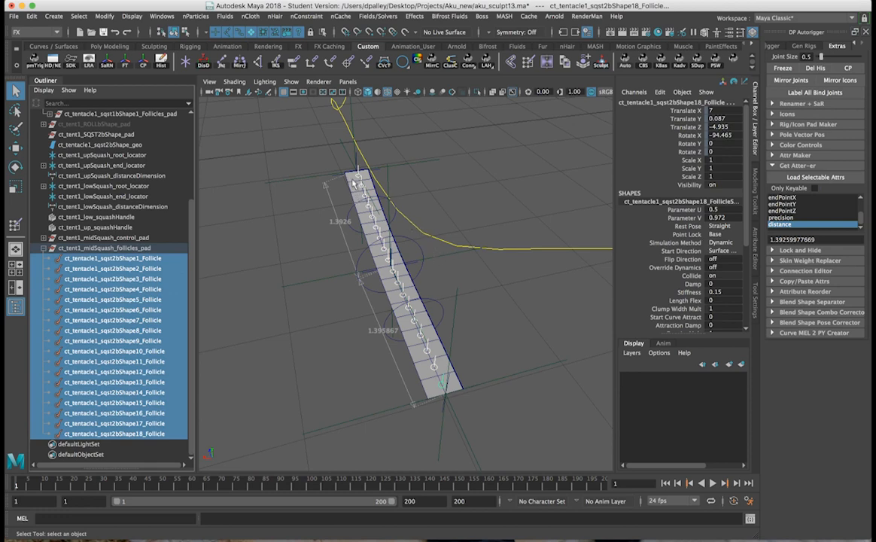
left_click(717, 210)
type("1")
key("Return")
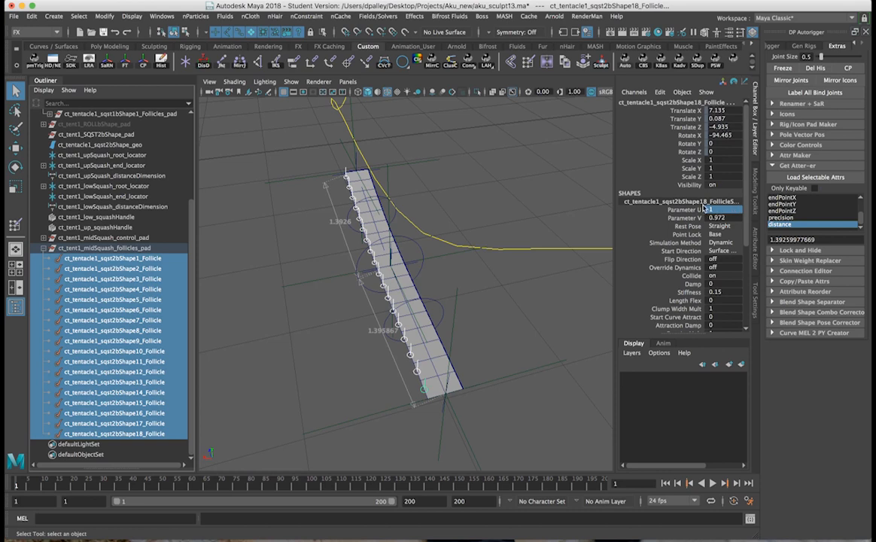
Step: Examine the follicles along the sqst2b ribbon's edge and compare them with the other tentacle ribbons and the main tentacle rig
left_click_drag(448, 415, 405, 297, "alt")
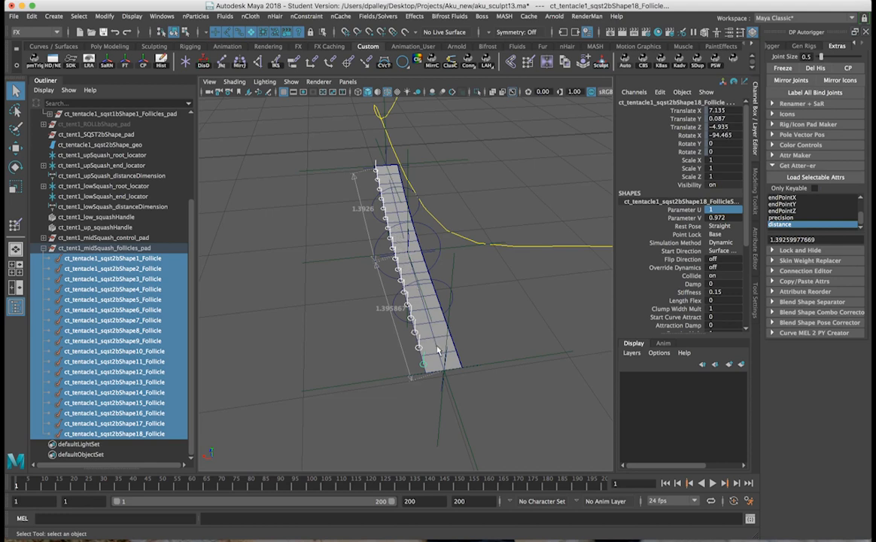
middle_click_drag(399, 245, 400, 255, "alt")
right_click_drag(397, 246, 391, 247, "alt")
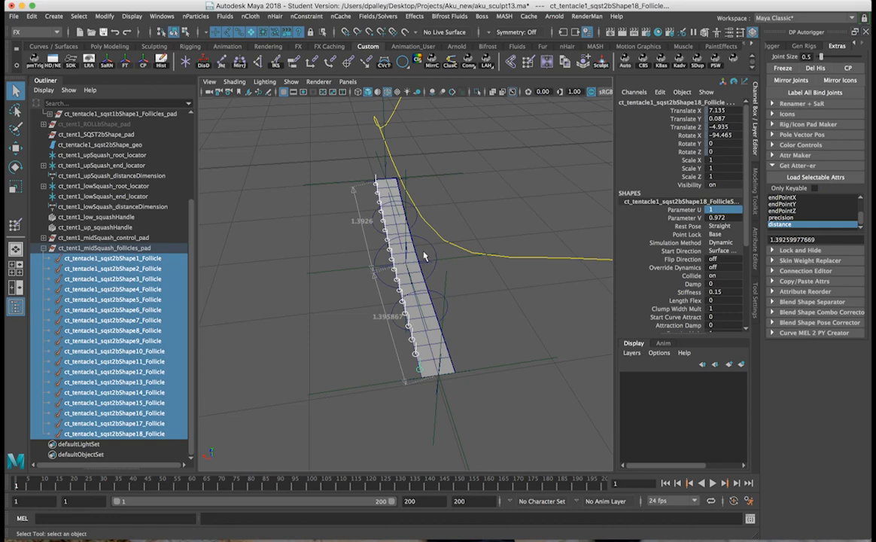
right_click_drag(514, 252, 474, 251, "alt")
middle_click_drag(474, 251, 225, 253, "alt")
right_click_drag(580, 278, 549, 280, "alt")
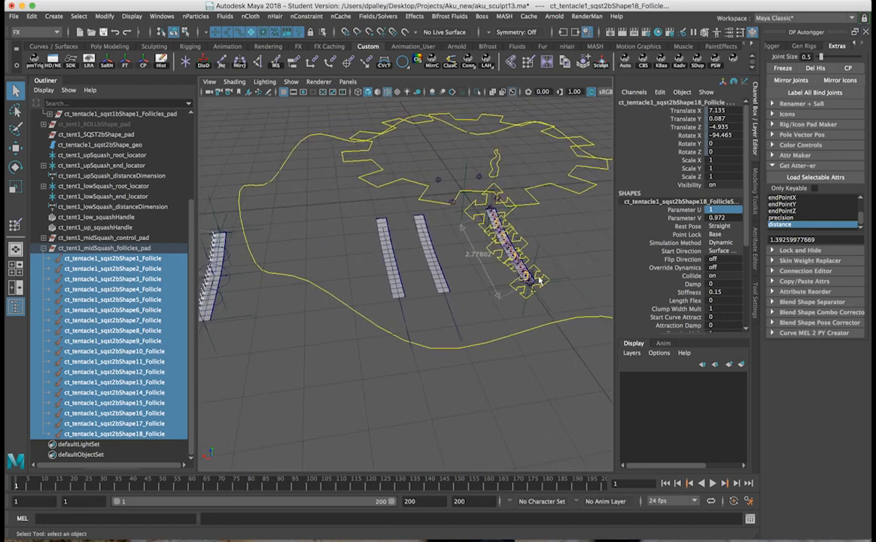
middle_click_drag(399, 247, 404, 274, "alt")
right_click_drag(411, 267, 482, 253, "alt")
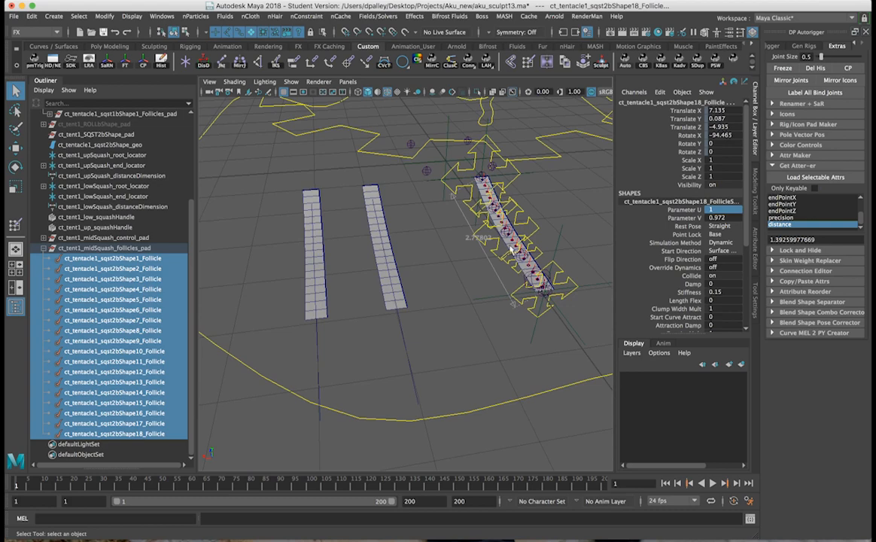
mouse_move(364, 287)
middle_mouse_down("alt")
mouse_move(478, 287)
mouse_move(429, 288)
middle_mouse_up("alt")
left_click_drag(370, 319, 424, 301, "alt")
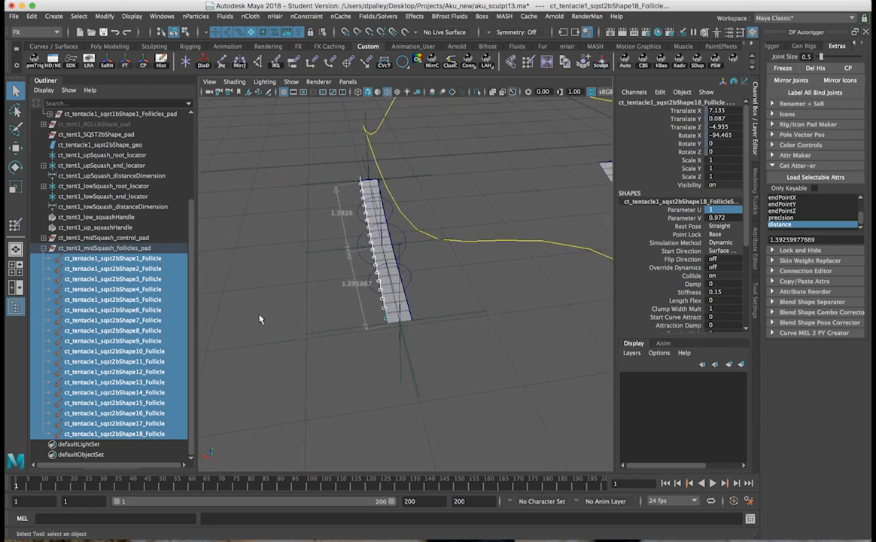
Step: Select ct_tentacle1_sqst2bShape18_Follicle and inspect its placement at the end of the ribbon
left_click(148, 435)
mouse_move(452, 353)
left_mouse_down("alt")
mouse_move(423, 347)
mouse_move(441, 317)
mouse_move(435, 357)
left_mouse_up("alt")
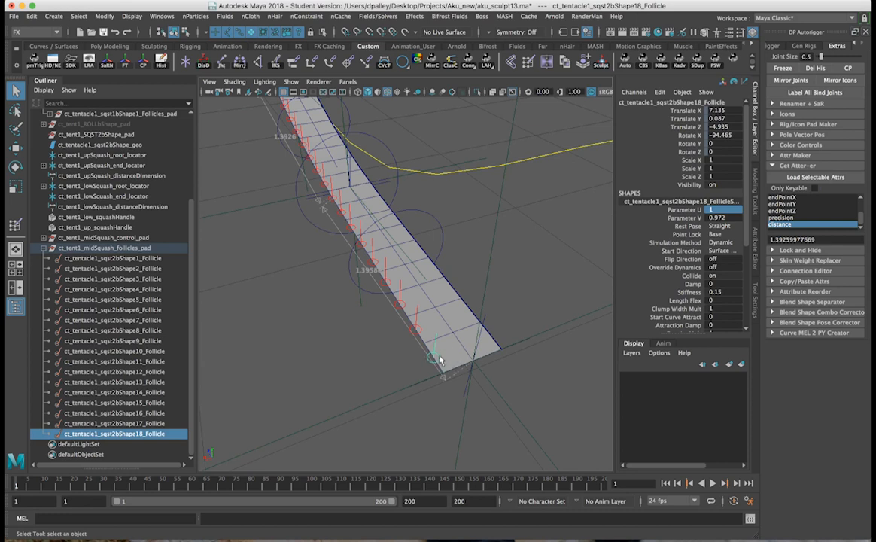
Step: Graph only the selected ct_tentacle1_sqst2bShape18_Follicle and its shape in the Node Editor, clearing the earlier graph
right_click_drag(454, 363, 440, 352, "alt")
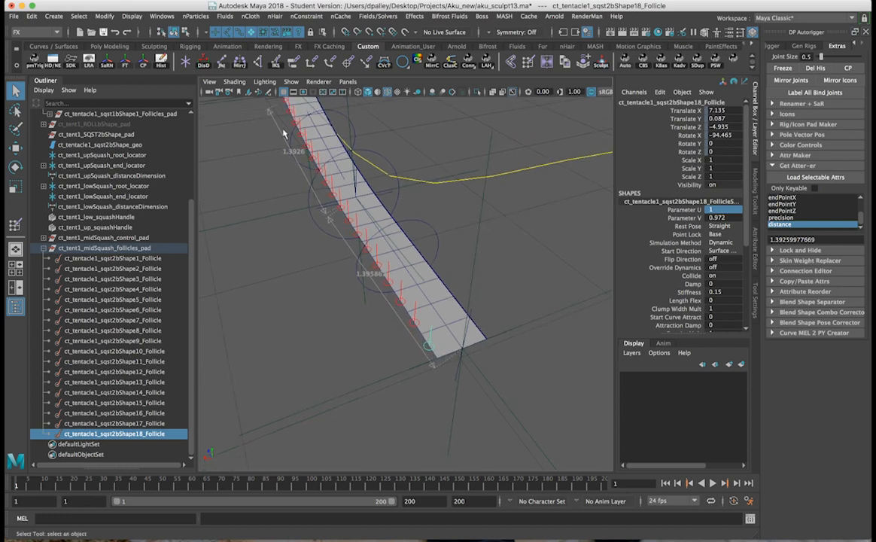
left_click_drag(423, 282, 429, 348, "alt")
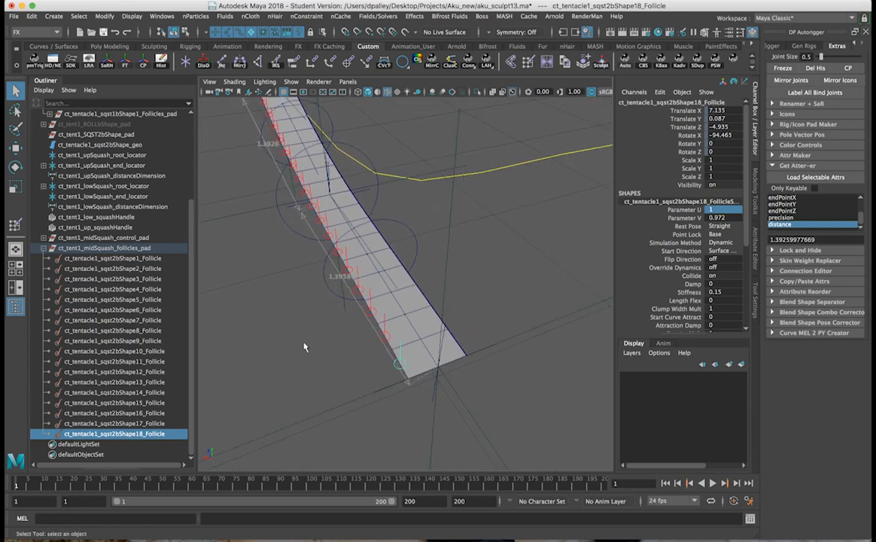
left_click_drag(299, 219, 261, 187, "alt")
left_click(54, 62)
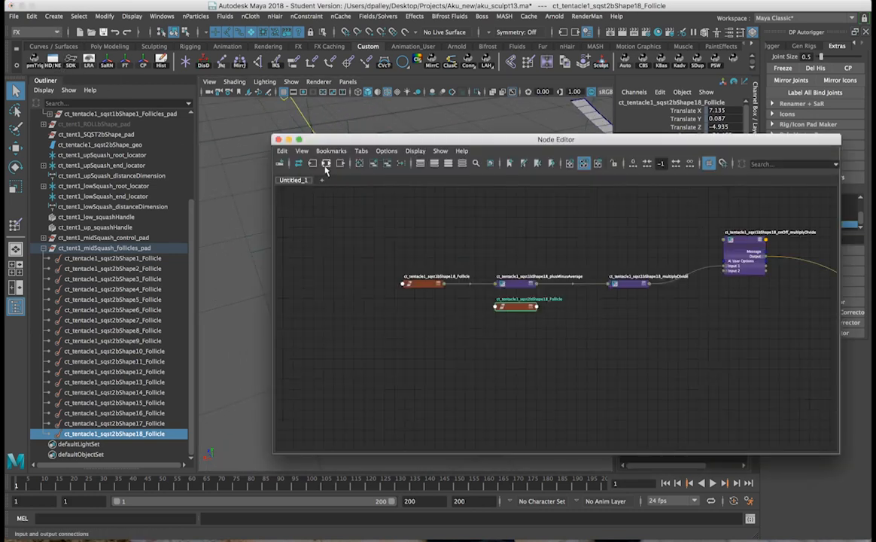
left_click(326, 165)
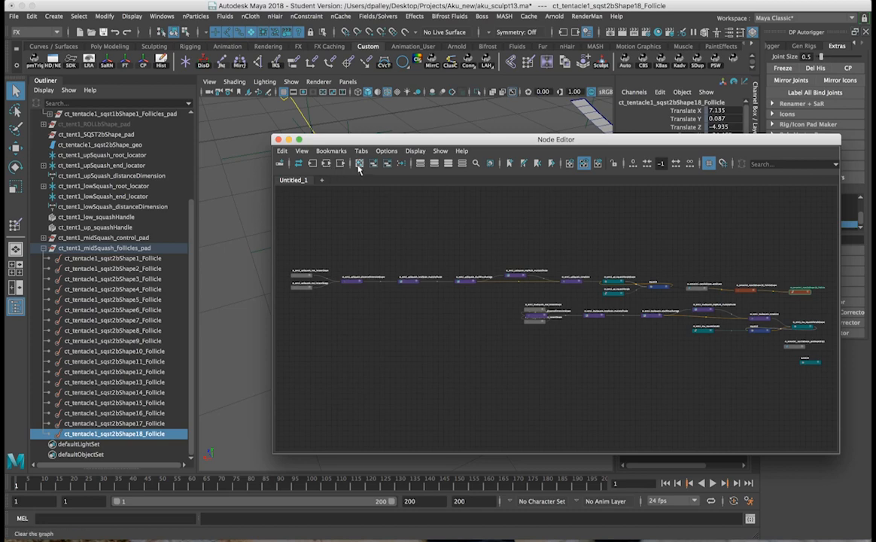
left_click(359, 164)
left_click(373, 164)
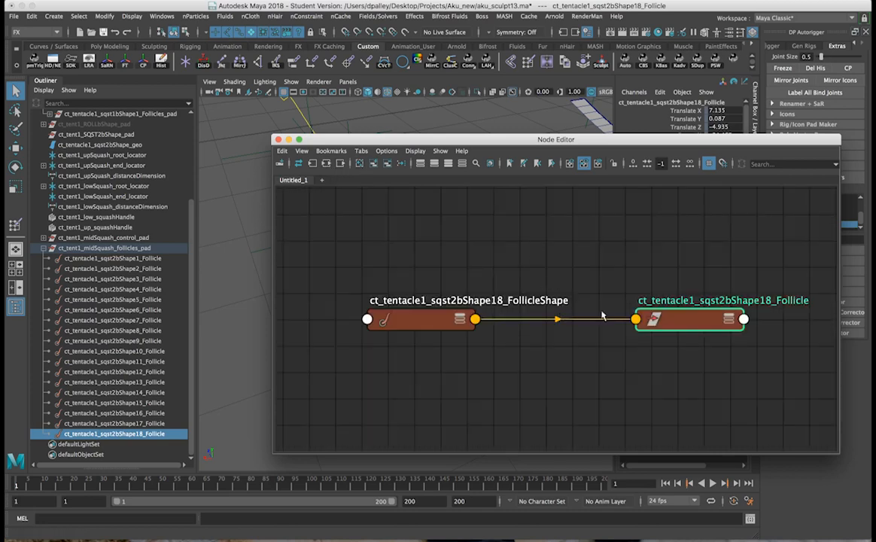
Step: Move the ct_tentacle1_sqst2bShape18_Follicle node above its shape node and expand it to show all its attributes
middle_click_drag(653, 316, 591, 314, "alt")
right_click_drag(592, 314, 571, 309, "alt")
middle_click_drag(571, 310, 513, 318, "alt")
right_click_drag(513, 318, 474, 319, "alt")
left_click_drag(474, 319, 431, 230)
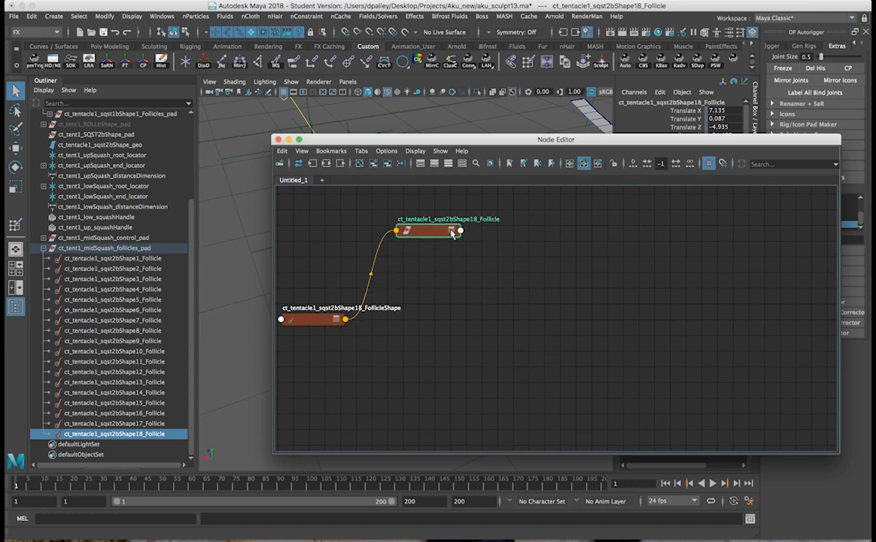
left_click(452, 232)
left_click(542, 306)
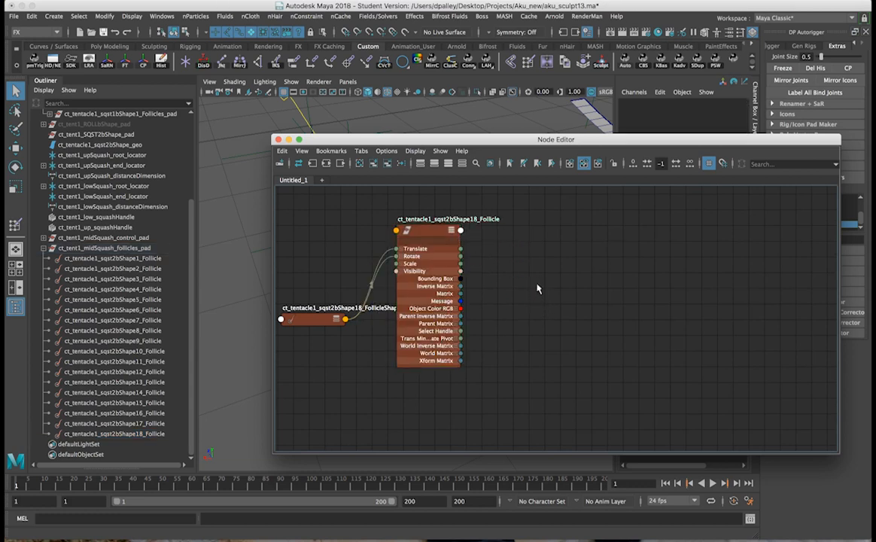
Step: Create a plusMinusAverage node beside the follicle node and expand its attributes down to the Input 1D entries
middle_click_drag(538, 289, 520, 294, "alt")
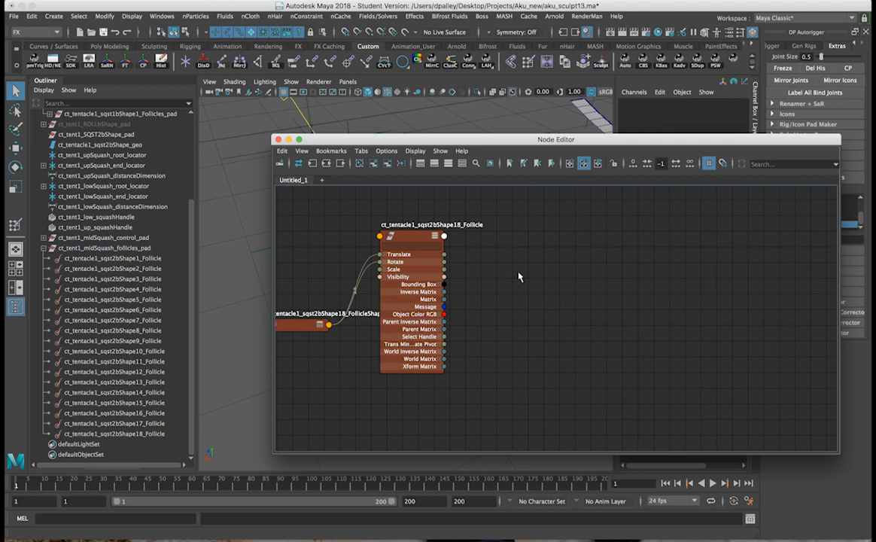
key("Tab")
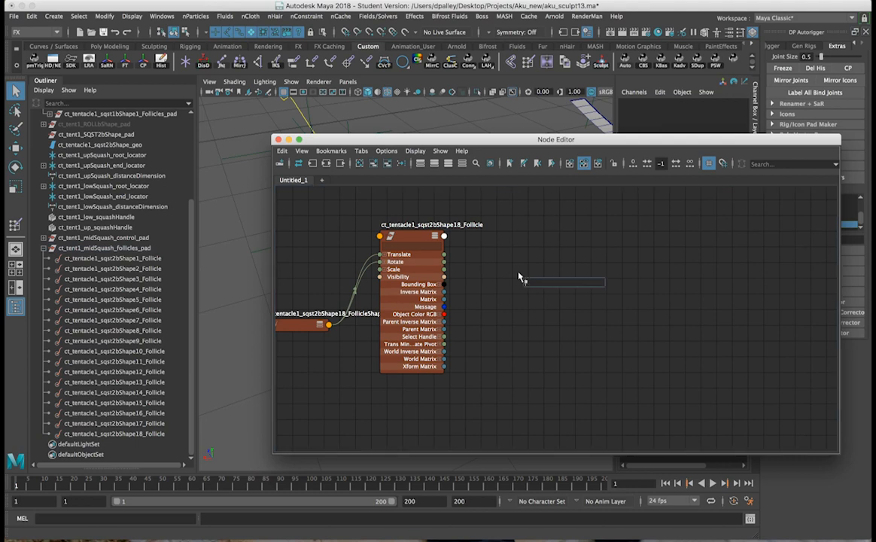
type("plus")
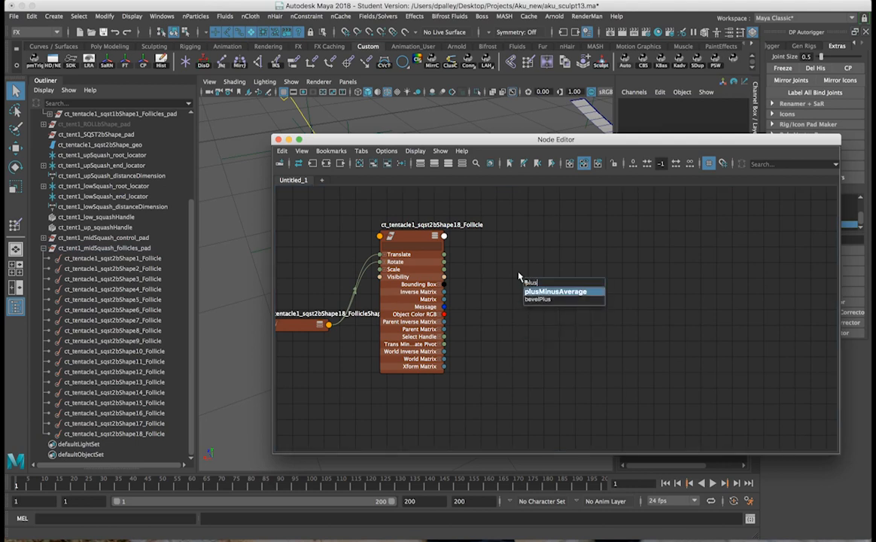
key("Return")
key("2")
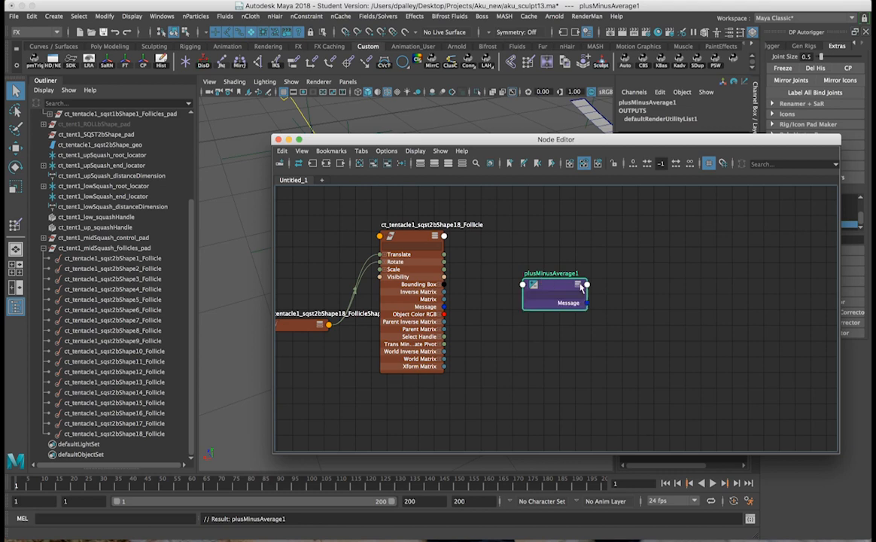
left_click_drag(555, 284, 519, 241)
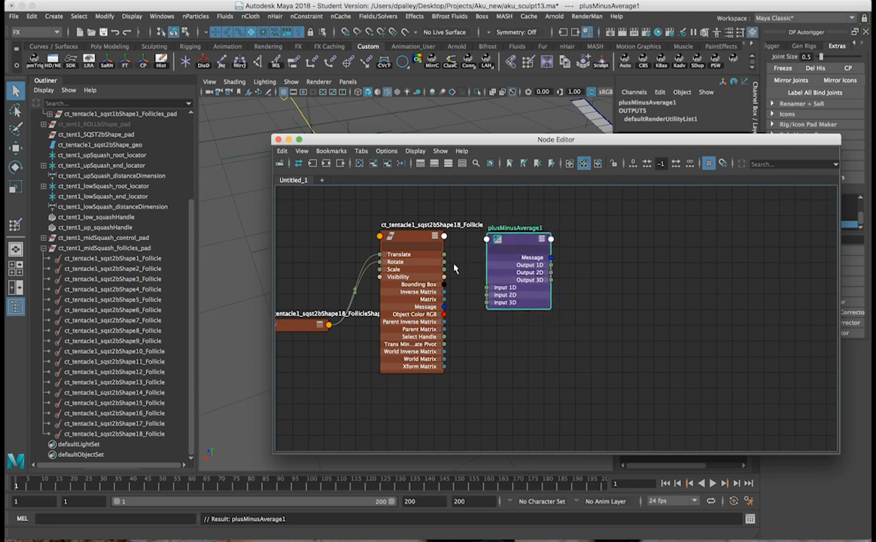
left_click(491, 289)
Step: Expand the Shape18 follicle's Translate and connect its Translate X to Input 1D[0] of the plusMinusAverage node
left_click_drag(379, 254, 360, 153)
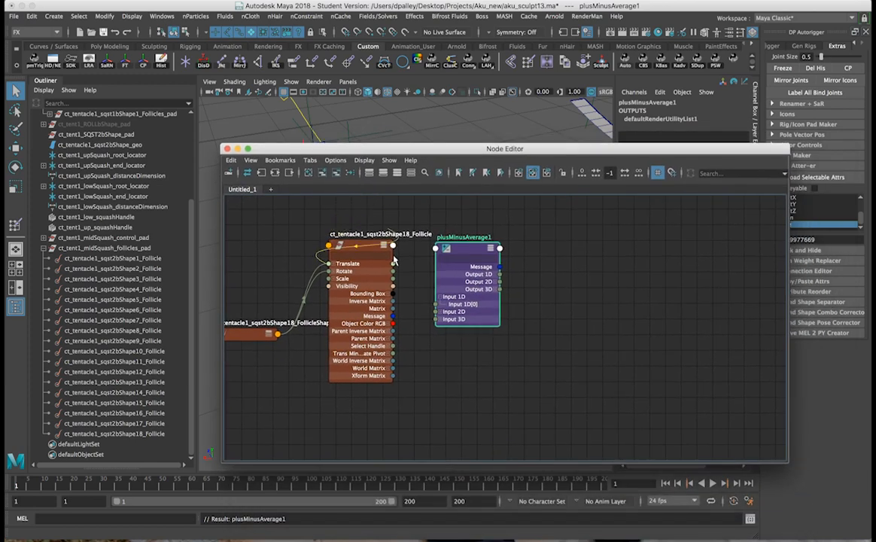
left_click(335, 265)
left_click_drag(393, 271, 439, 302)
Step: Select ct_tentacle1_sqst2bShape1_Follicle and examine its translate values and its position on the tentacle strip
left_click_drag(495, 153, 470, 317)
left_click(107, 259)
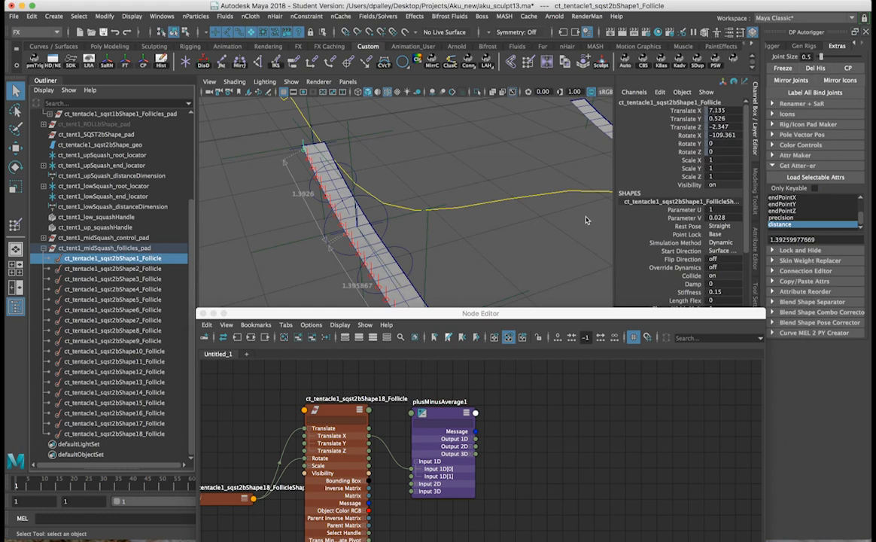
left_click_drag(453, 315, 297, 150)
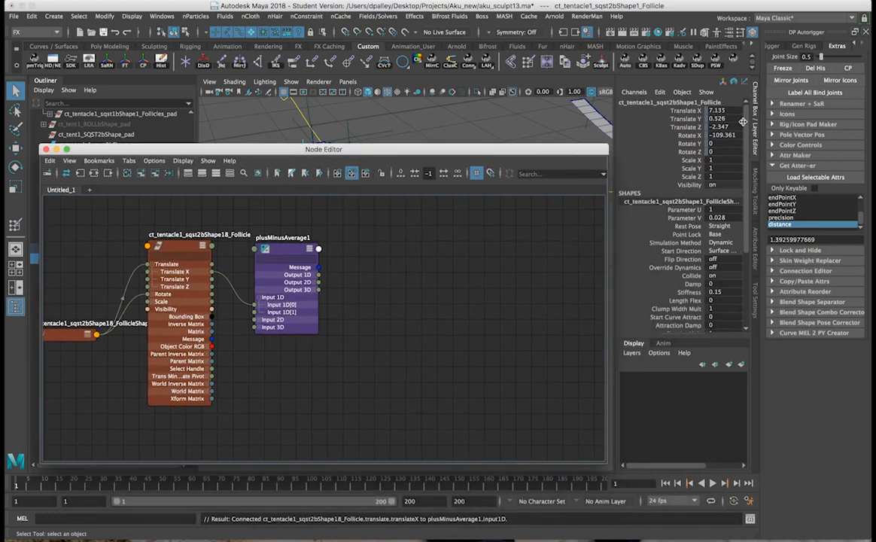
left_click_drag(581, 154, 585, 365)
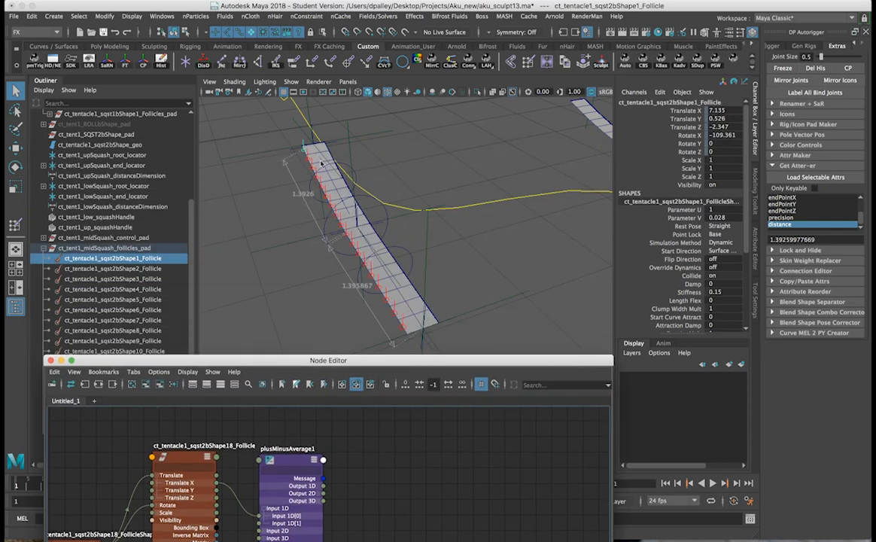
left_click_drag(311, 183, 298, 180, "alt")
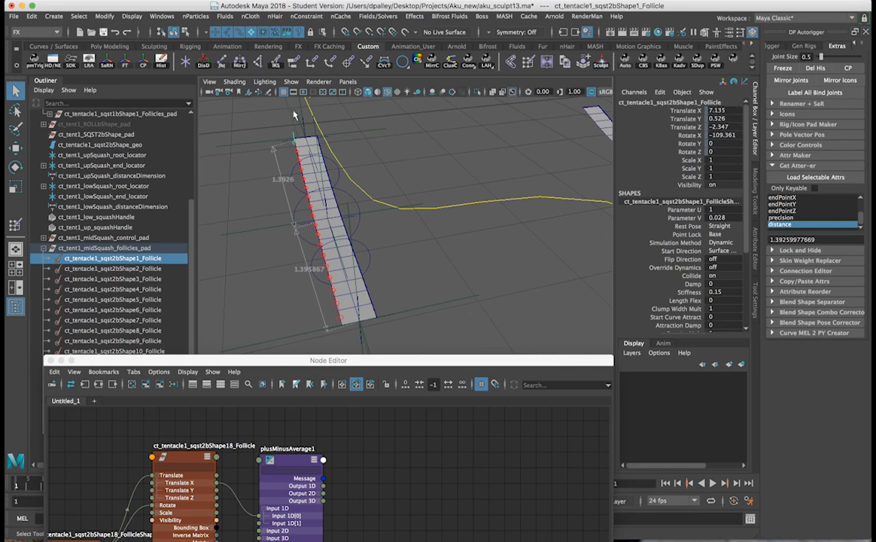
left_click_drag(384, 368, 380, 129)
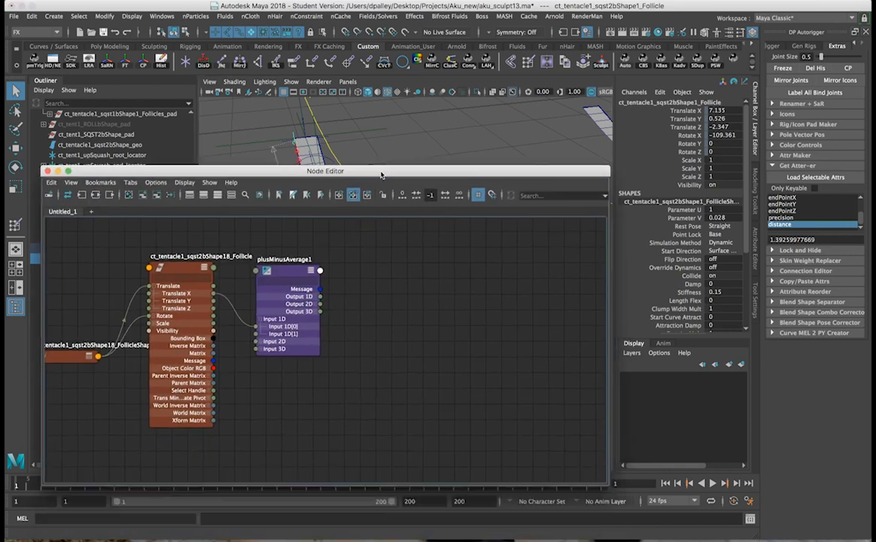
Step: Add an Input 1D[1] entry to the plusMinusAverage node by connecting the follicle's Translate X to it and removing that connection
left_click(270, 211)
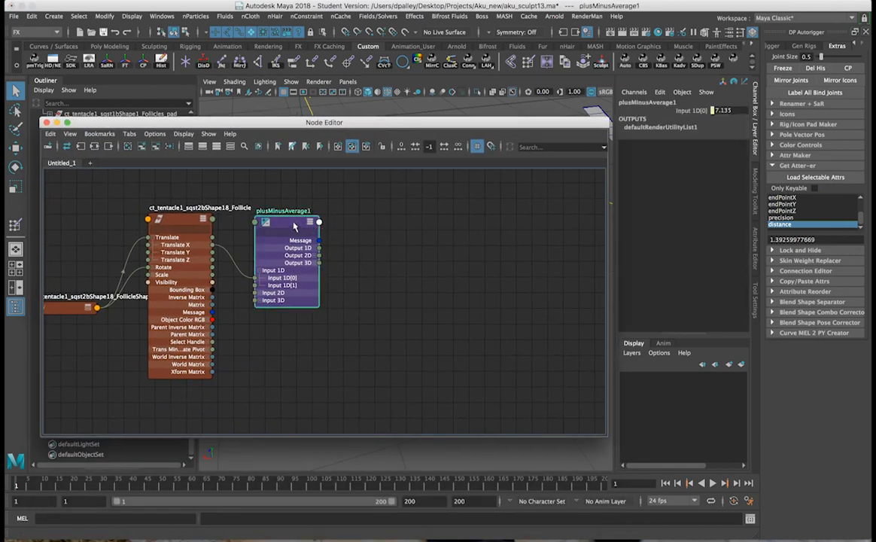
left_click(756, 241)
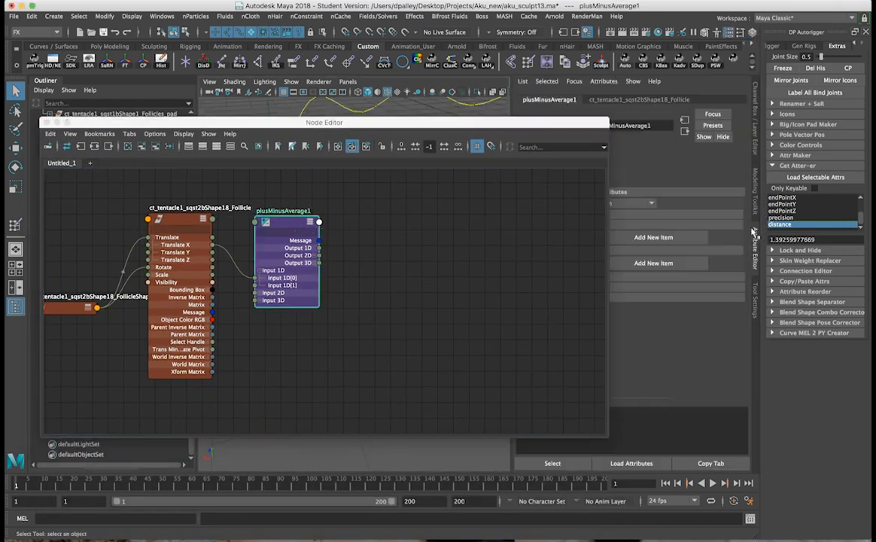
left_click(756, 135)
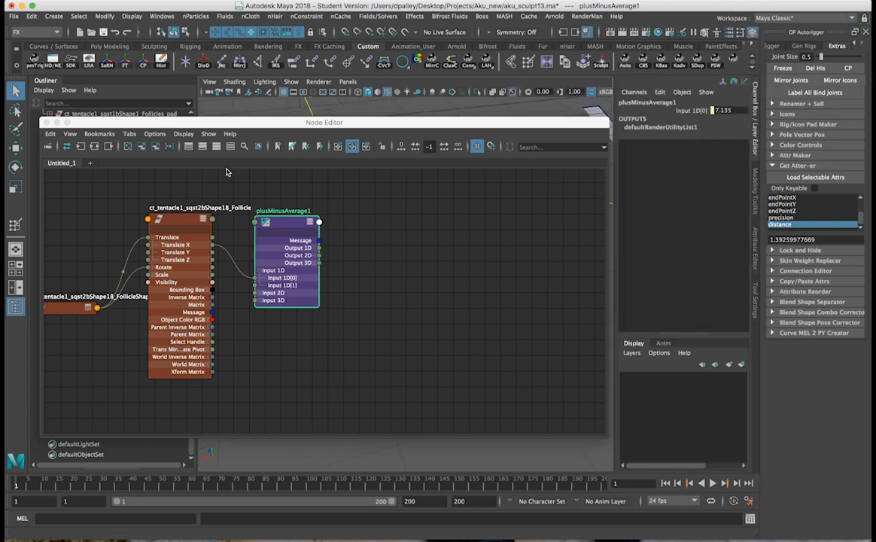
left_click_drag(214, 245, 248, 286)
left_click(247, 285)
key("Delete")
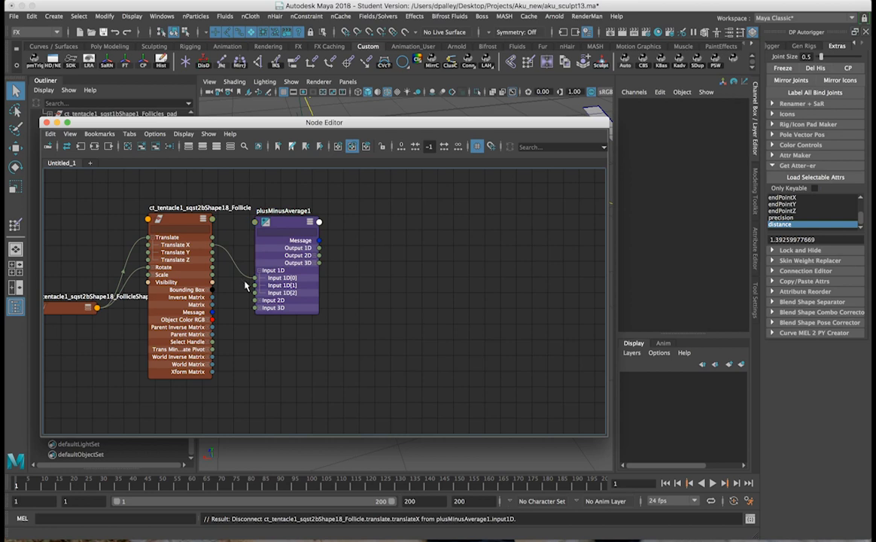
Step: Set the plusMinusAverage node's Input 1D[1] to 7 and its operation to Subtract
left_click(281, 230)
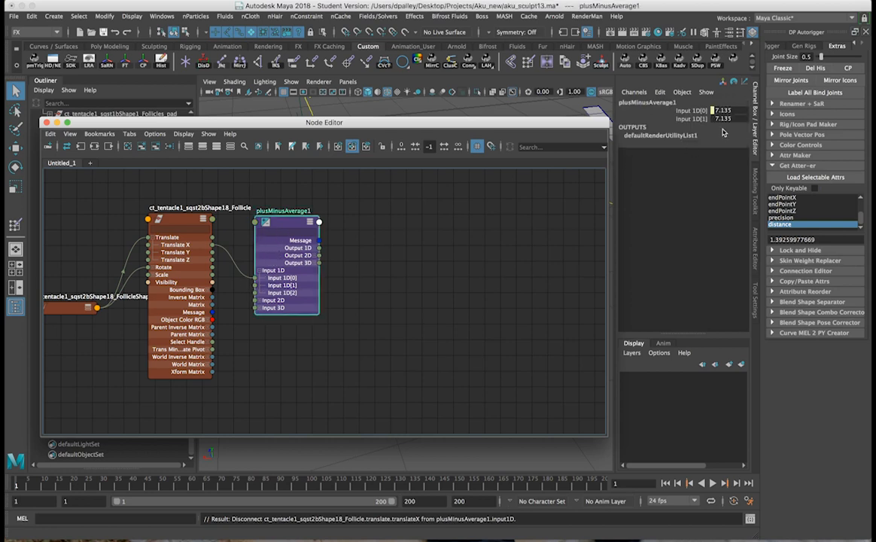
left_click(726, 119)
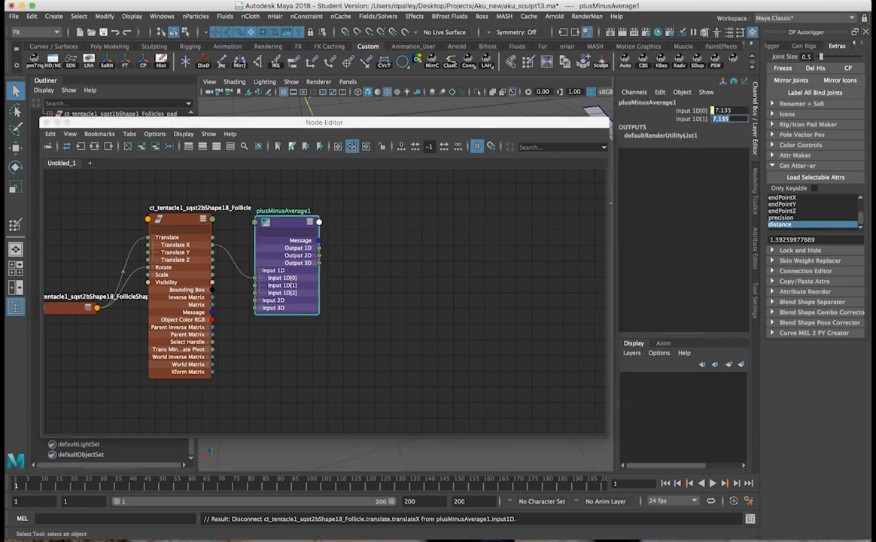
key("ctrl+a")
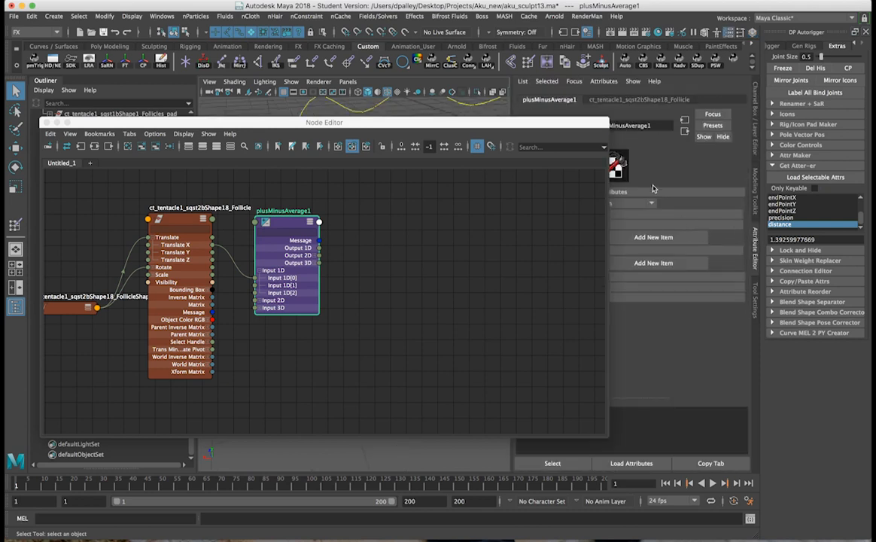
left_click(631, 204)
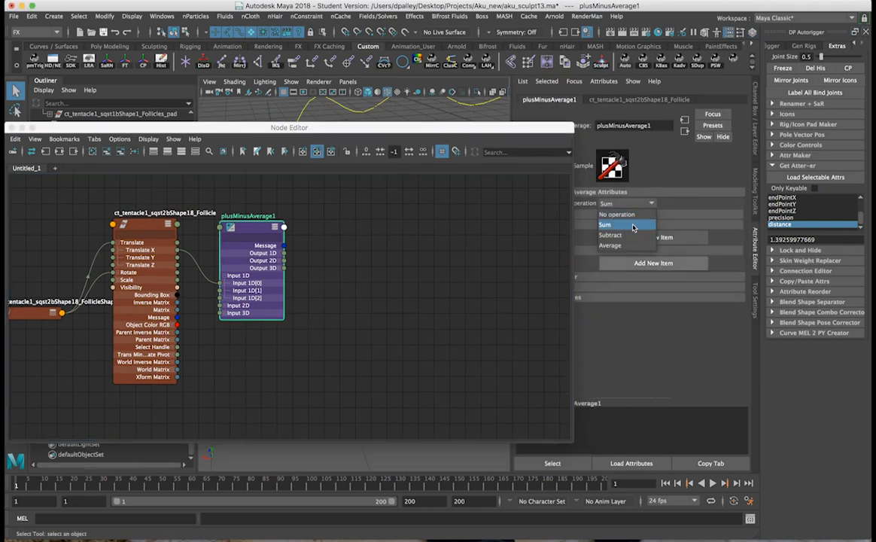
left_click(622, 235)
left_click(755, 124)
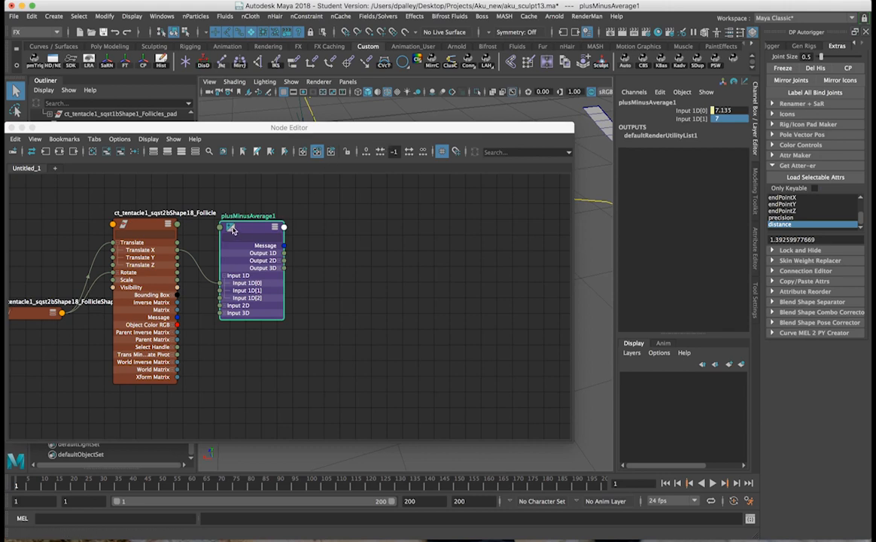
Step: Rename the plusMinusAverage node to ct_tent1_midSquash18_localScale_plusMinusAverage
double_click(249, 216)
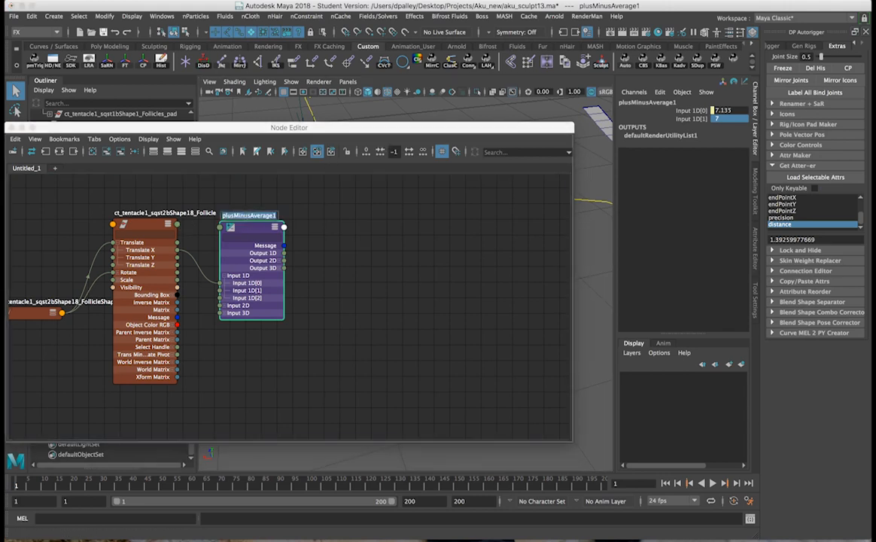
key("Right")
key("shift+Left")
key("Home")
type("ct_tent")
type("1_")
type("mid")
type("Squash")
type("18_")
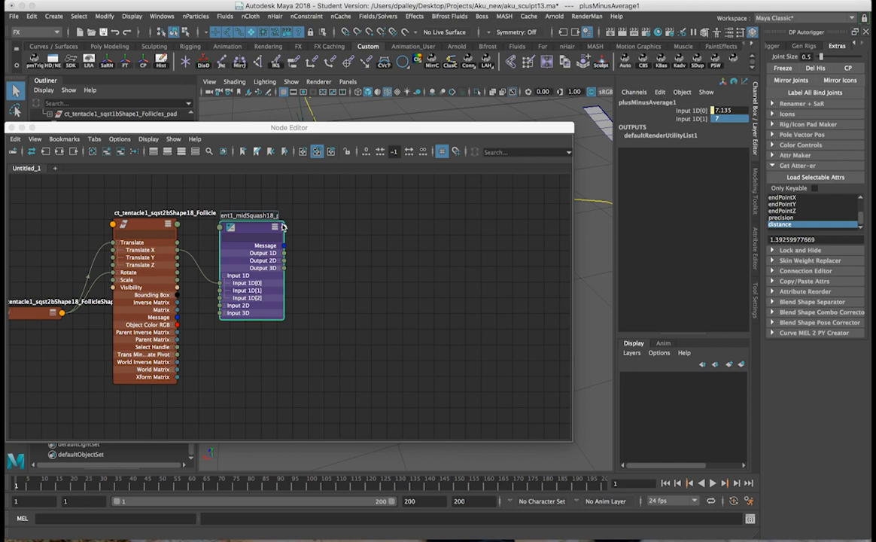
type("localScale")
key("Return")
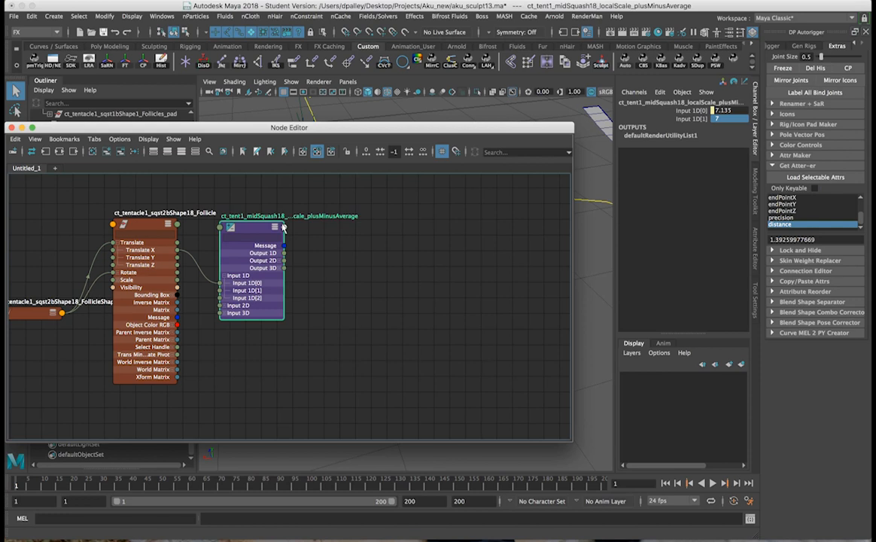
double_click(280, 215)
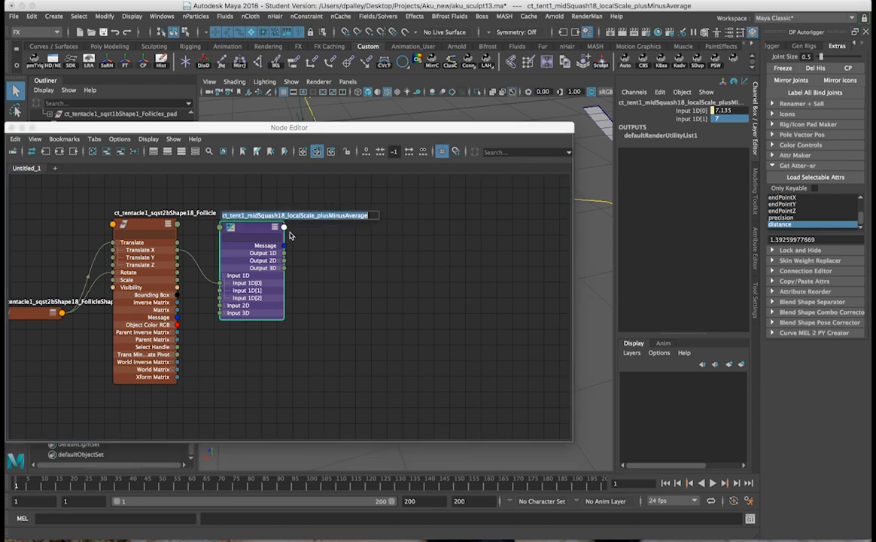
left_click(314, 258)
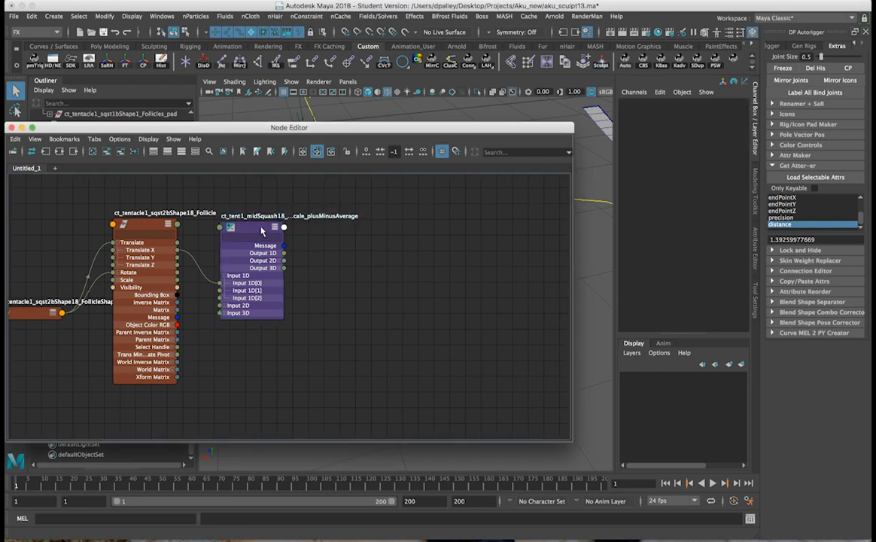
left_click_drag(261, 232, 259, 230)
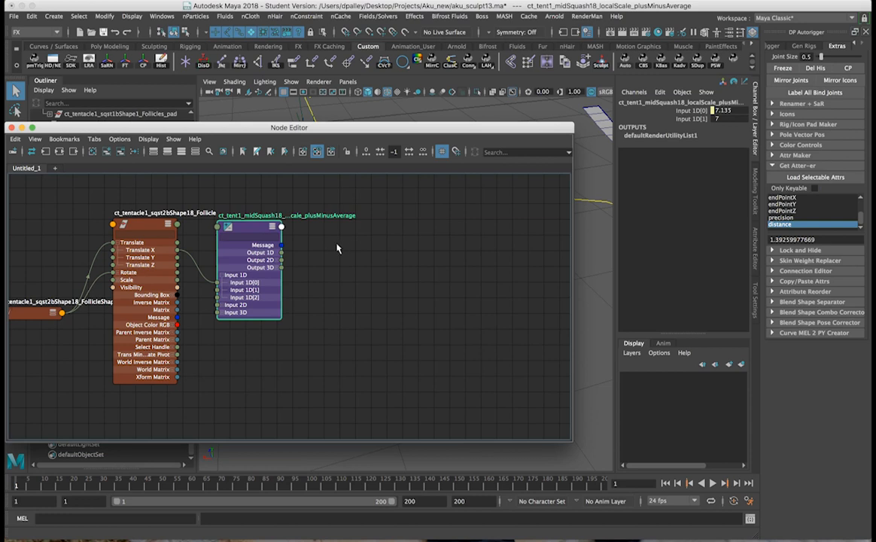
left_click(337, 249)
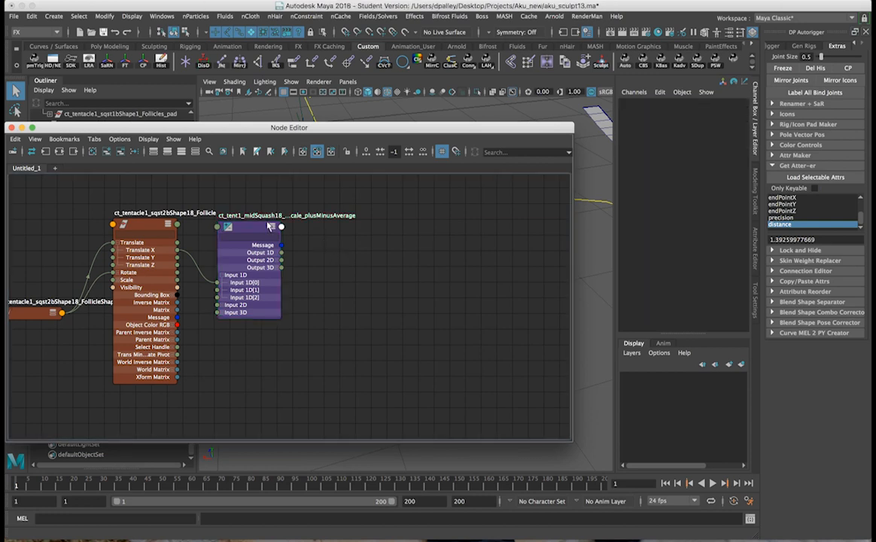
Step: Rename the plusMinusAverage node to ct_tent1_midSquash18_plusMinusAverage by removing localScale from its name
double_click(248, 215)
left_click(285, 215)
left_click_drag(286, 216, 306, 216)
left_click(294, 217)
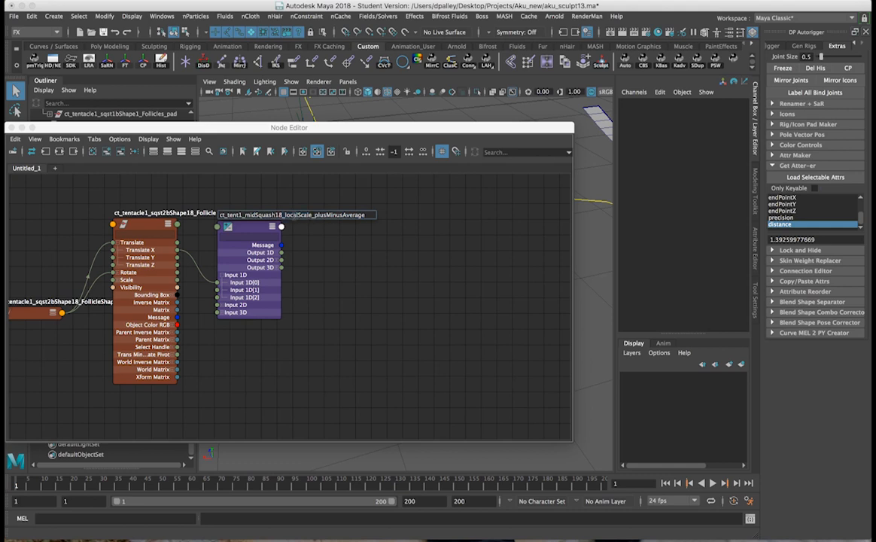
left_click_drag(286, 215, 305, 215)
key("BackSpace")
key("Return")
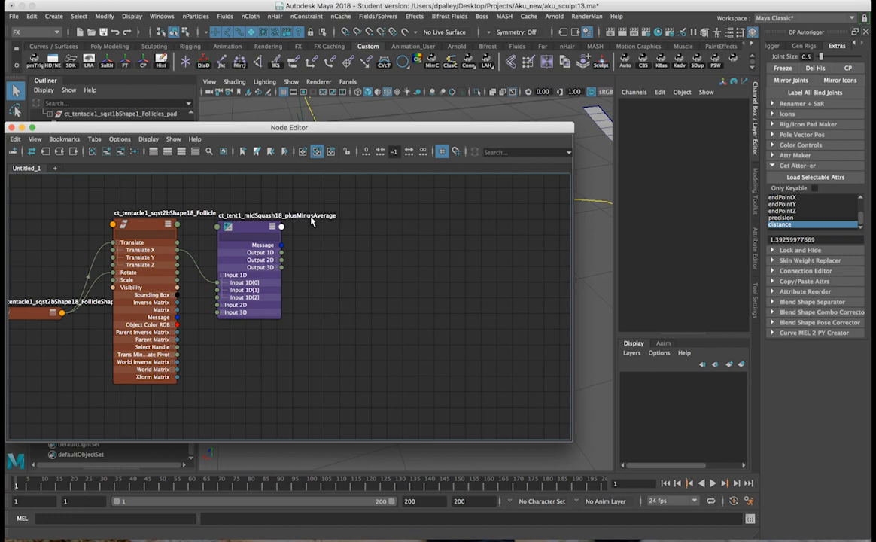
Step: Create a multiplyDivide node, show its full attribute list, and place it beside the plusMinusAverage node
key("Tab")
type("mult")
key("Down")
key("Down")
key("Down")
key("Down")
key("Down")
key("Return")
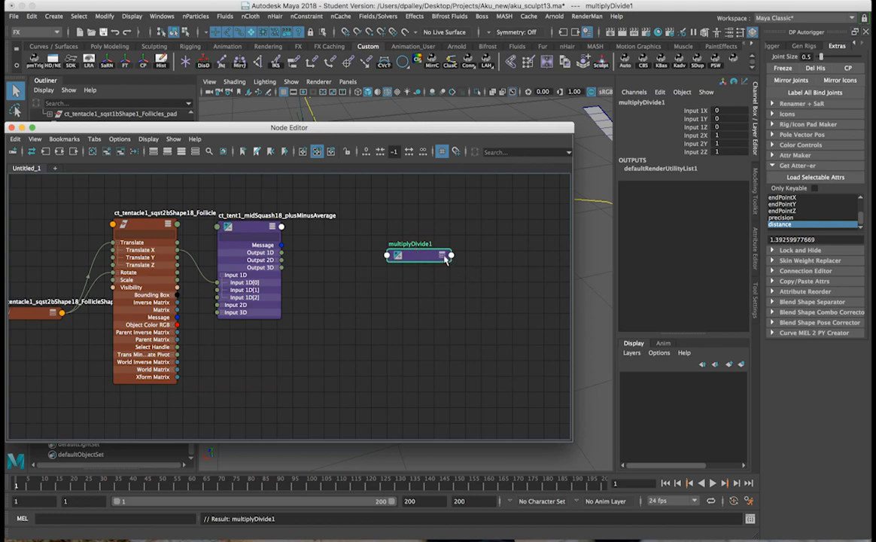
key("3")
left_click_drag(415, 255, 318, 233)
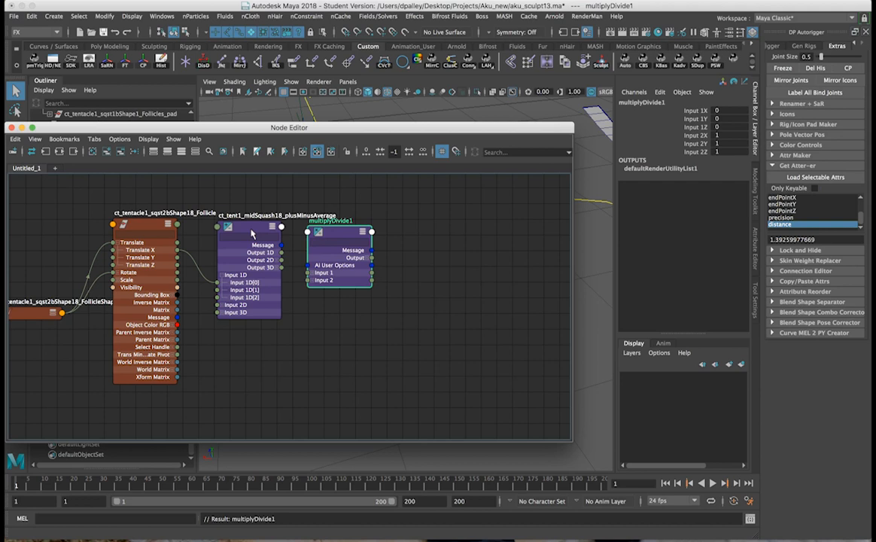
Step: Connect the plusMinusAverage node's Output 1D to Input 1X of the multiplyDivide node
left_click(314, 274)
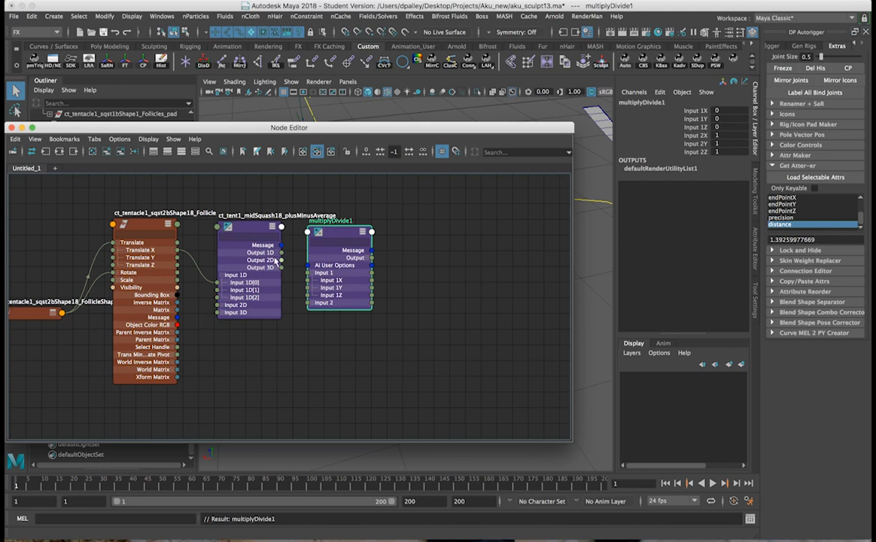
left_click_drag(281, 253, 309, 280)
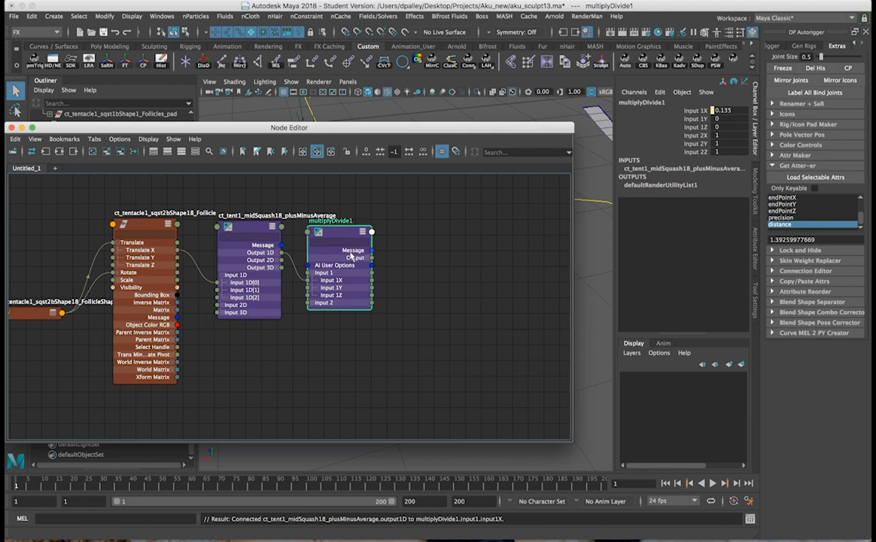
left_click_drag(344, 236, 348, 242)
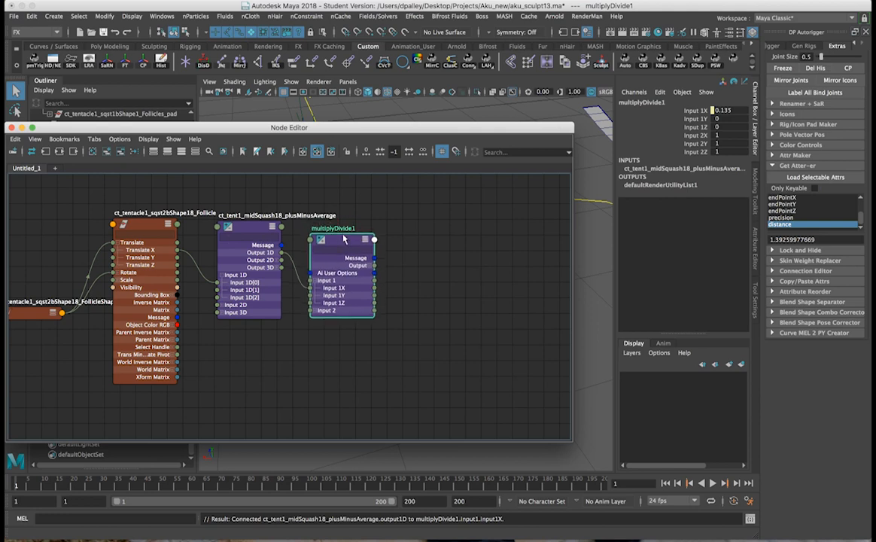
Step: Rename the multiplyDivide node to ct_tent1_midSquash18_localScale_multiplyDivide and align it beside the plusMinusAverage node
double_click(277, 216)
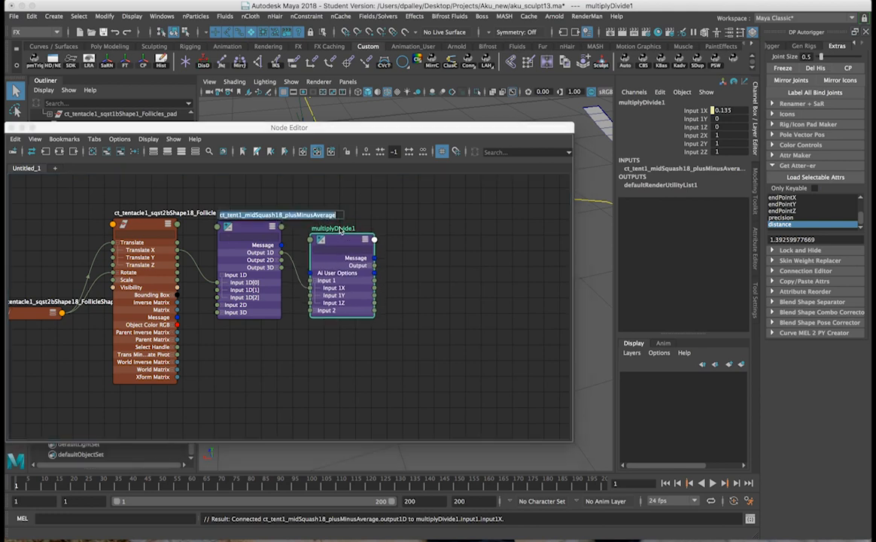
double_click(339, 229)
key("super+v")
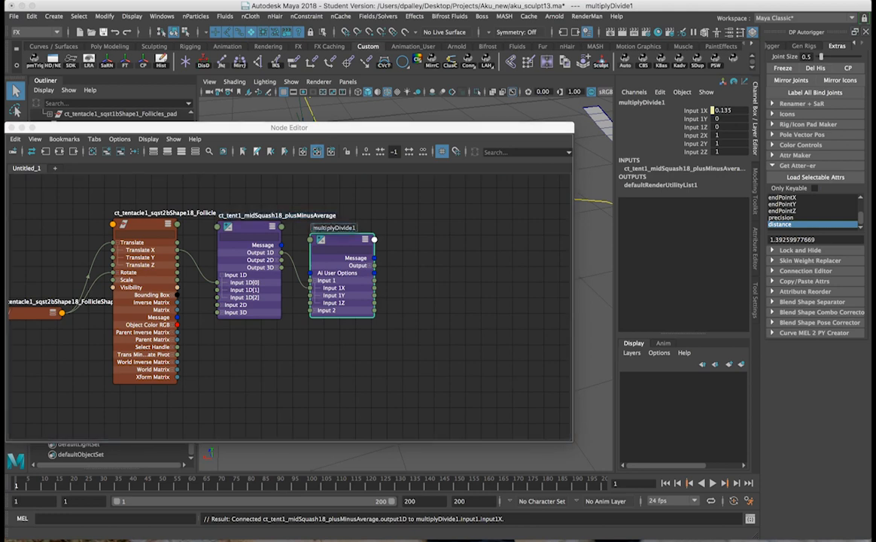
type("multiplyDivide")
type("1")
key("BackSpace")
key("Return")
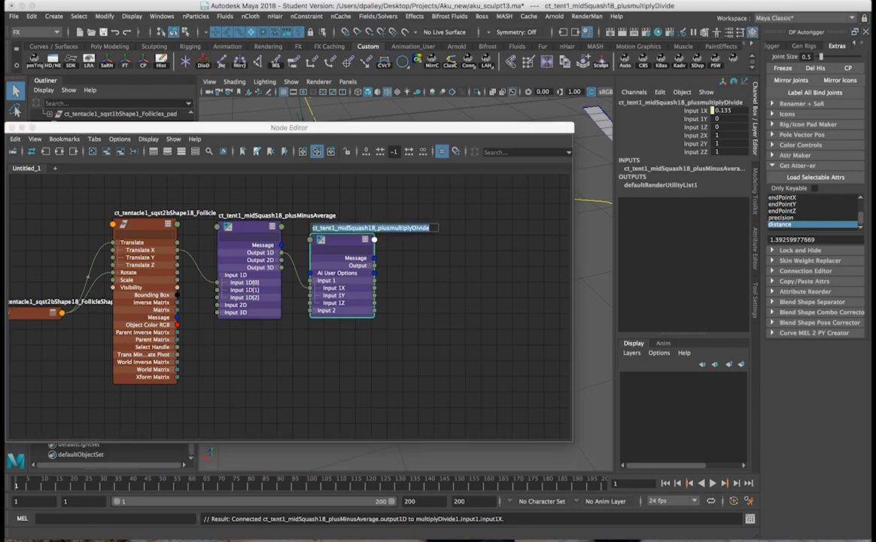
left_click(378, 228)
left_click_drag(378, 229, 388, 228)
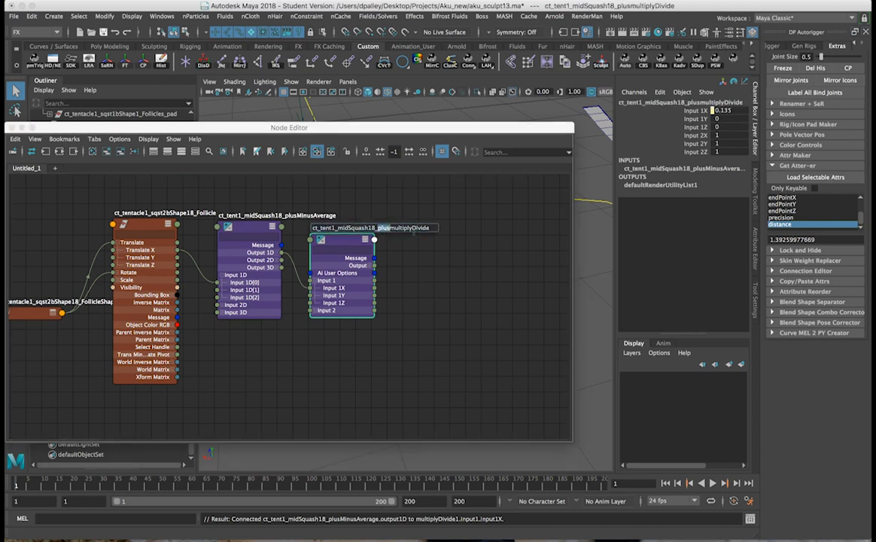
type("localScale_")
key("Return")
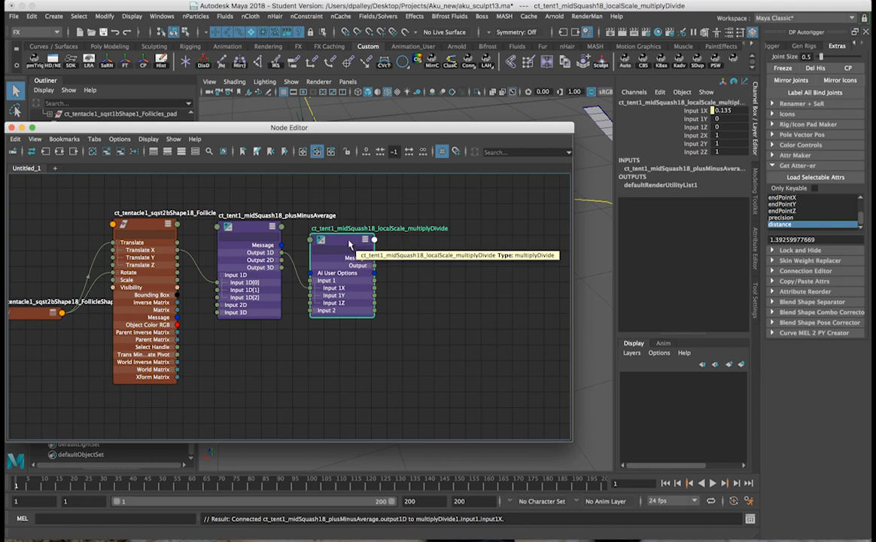
left_click_drag(355, 246, 346, 235)
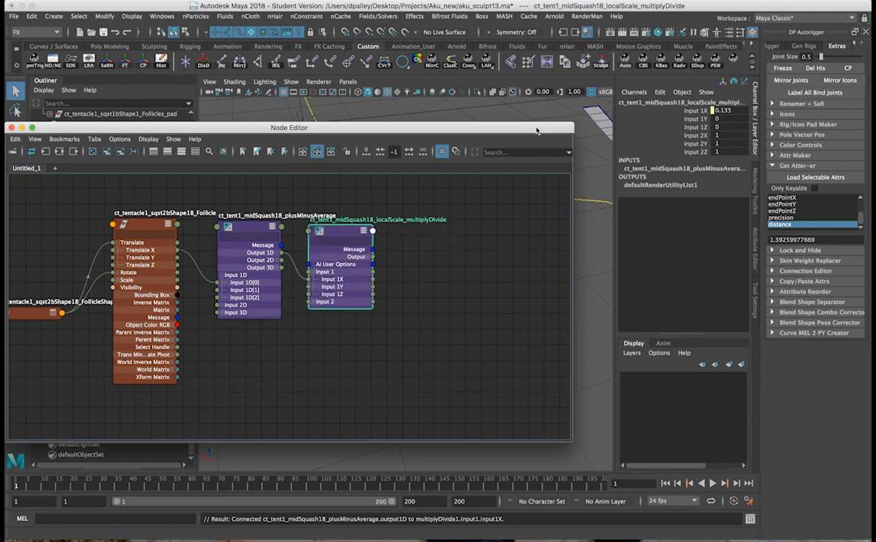
Step: Load the keyable attributes of ct_tentacle1_sqst2bShape1_Follicle in Get Atter-er and get its full-precision translateX value for copying
left_click_drag(537, 131, 632, 394)
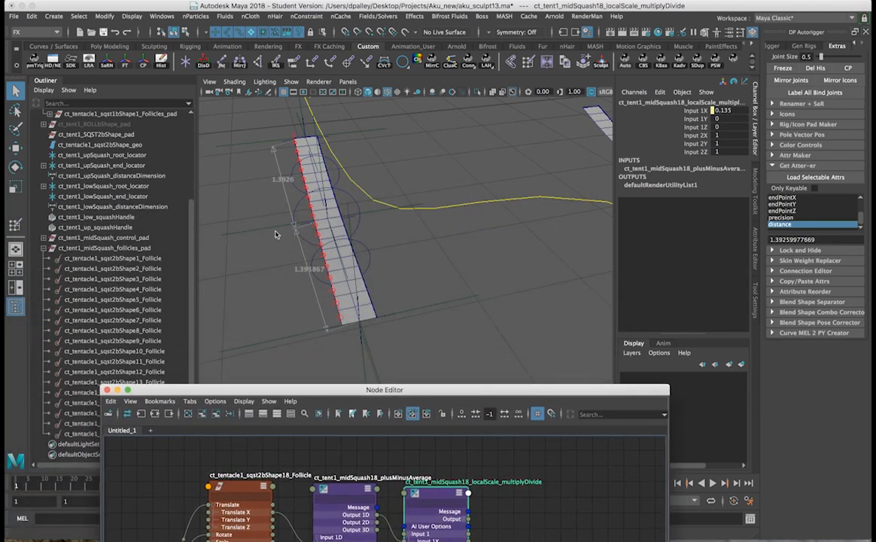
left_click(140, 260)
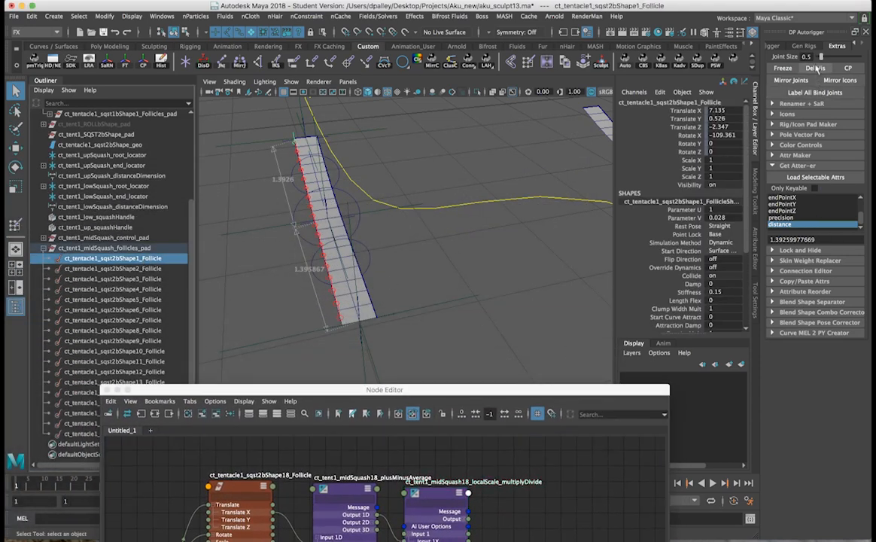
left_click(868, 34)
left_click(626, 61)
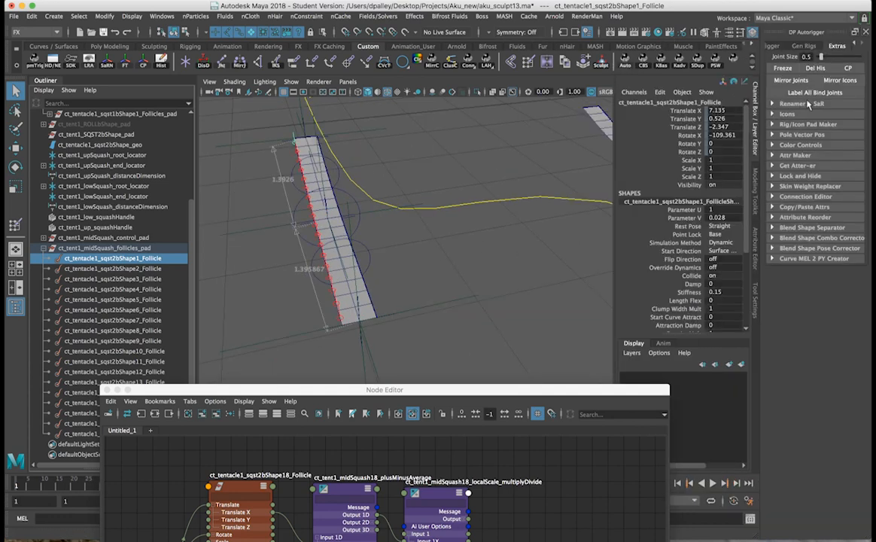
left_click(806, 166)
left_click(816, 177)
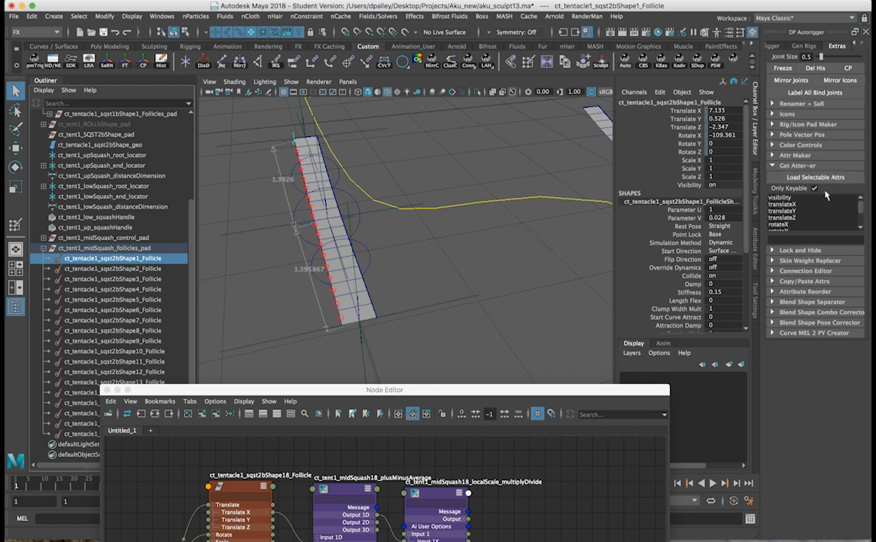
left_click(820, 205)
double_click(772, 239)
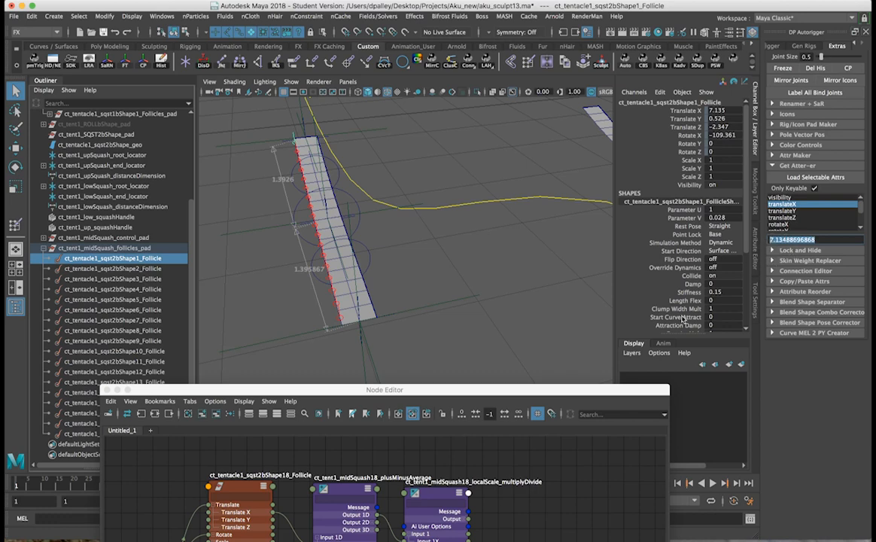
Step: Enter the follicle's translateX value in Input 2X of the localScale multiplyDivide node and change it to 0.135
left_click_drag(619, 394, 597, 155)
left_click(343, 241)
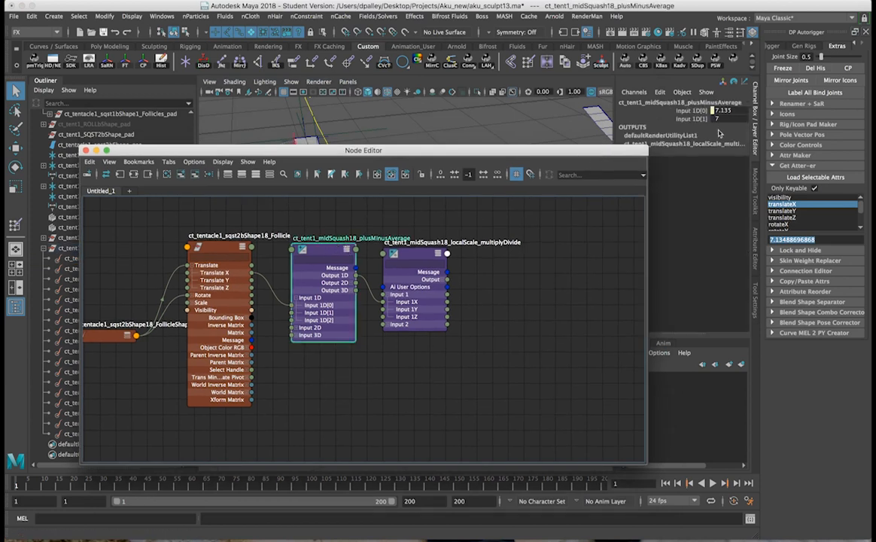
left_click(399, 250)
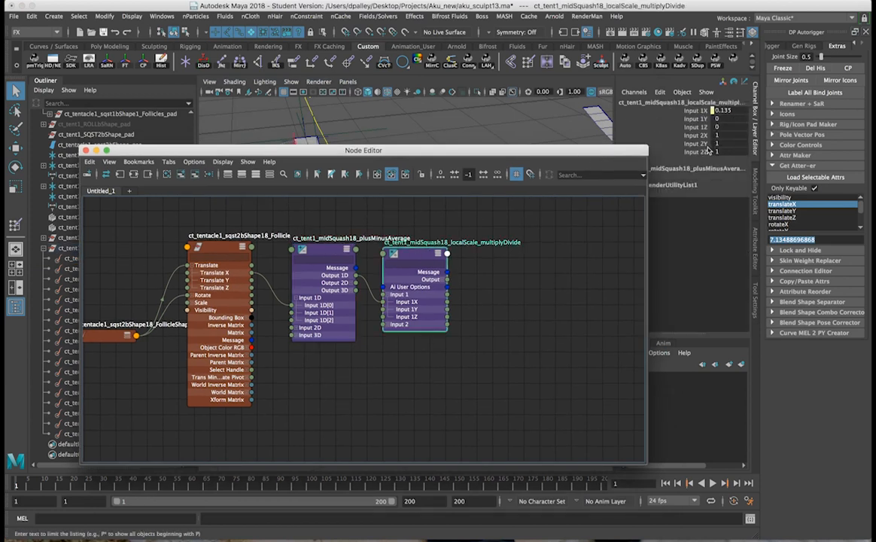
type("7.13488696868")
key("Return")
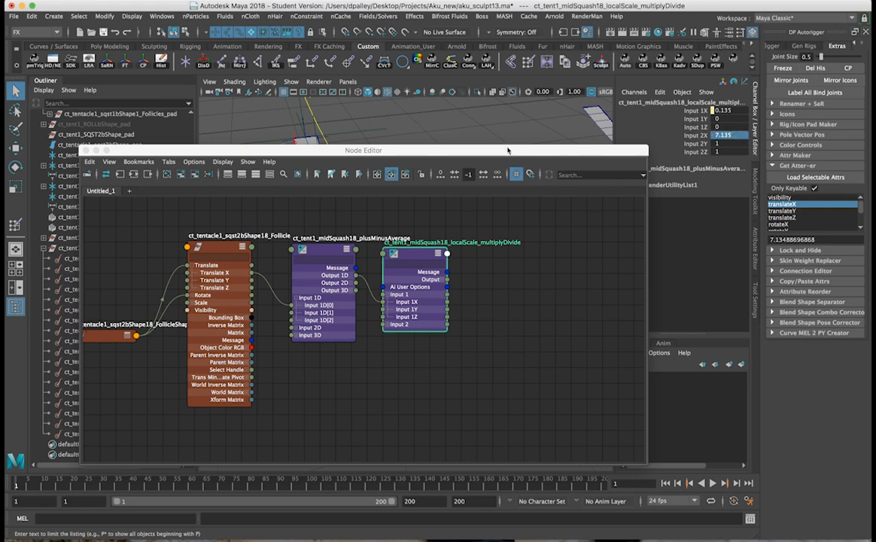
left_click(721, 134)
double_click(721, 134)
left_click_drag(720, 136, 710, 135)
left_click(719, 135)
type("0.135")
key("Return")
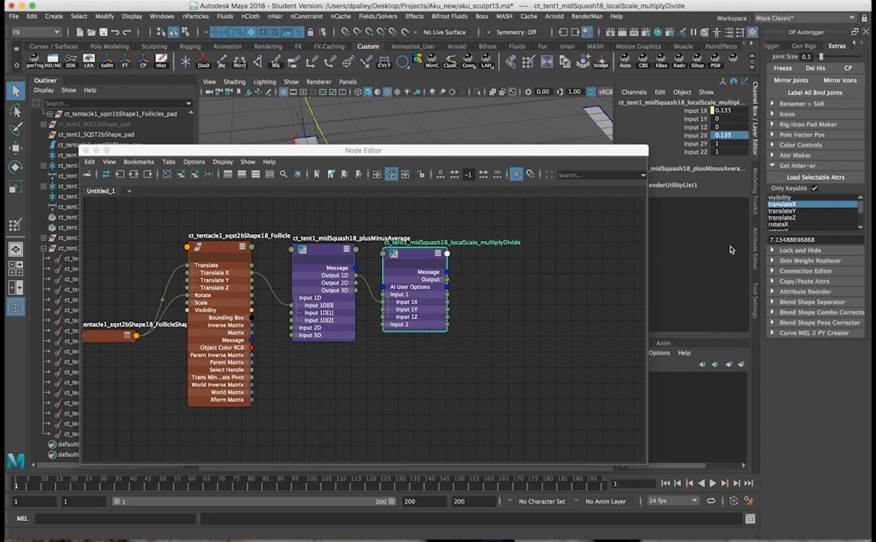
Step: Set the localScale multiplyDivide node's operation to Divide and return to the Channel Box view
key("ctrl+a")
left_click_drag(631, 154, 500, 153)
left_click(618, 203)
left_click(570, 216)
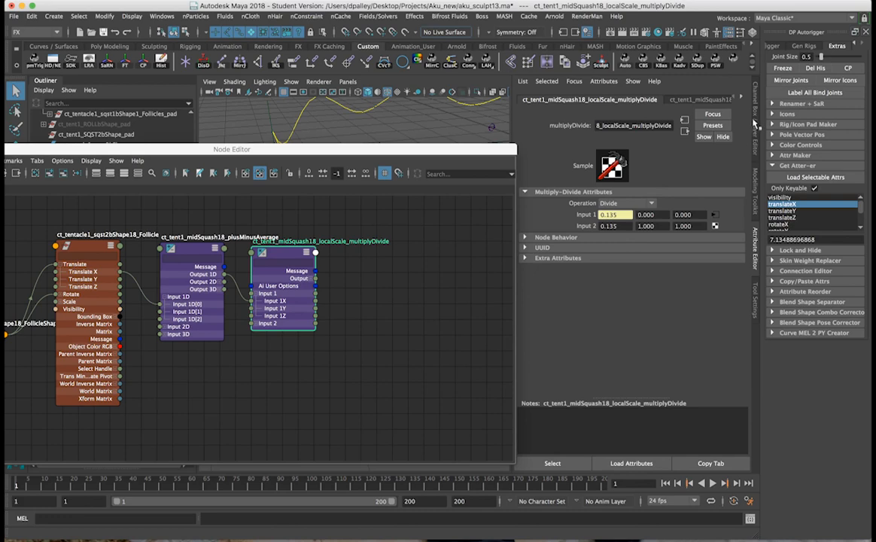
key("ctrl+a")
left_click_drag(397, 155, 454, 127)
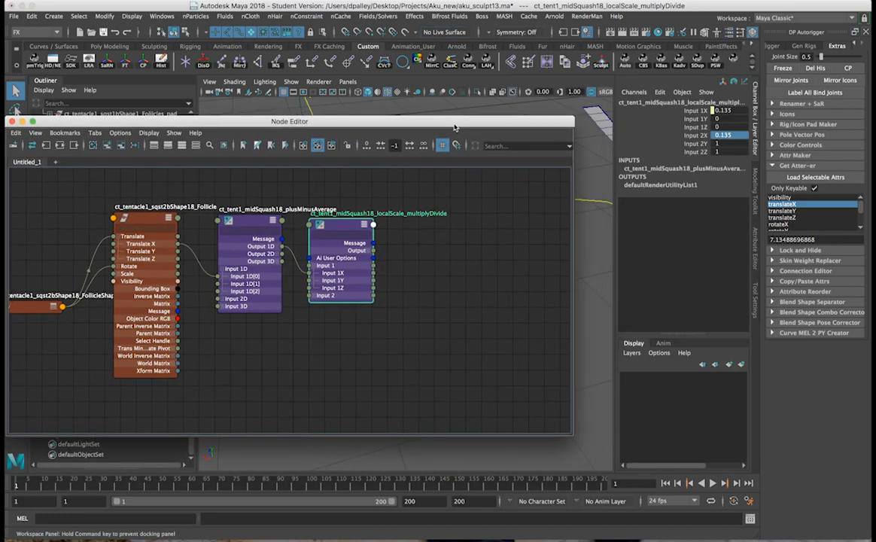
Step: Try adding another plusMinusAverage node after the localScale multiplyDivide node, and delete it again
left_click(415, 258)
left_click(350, 229)
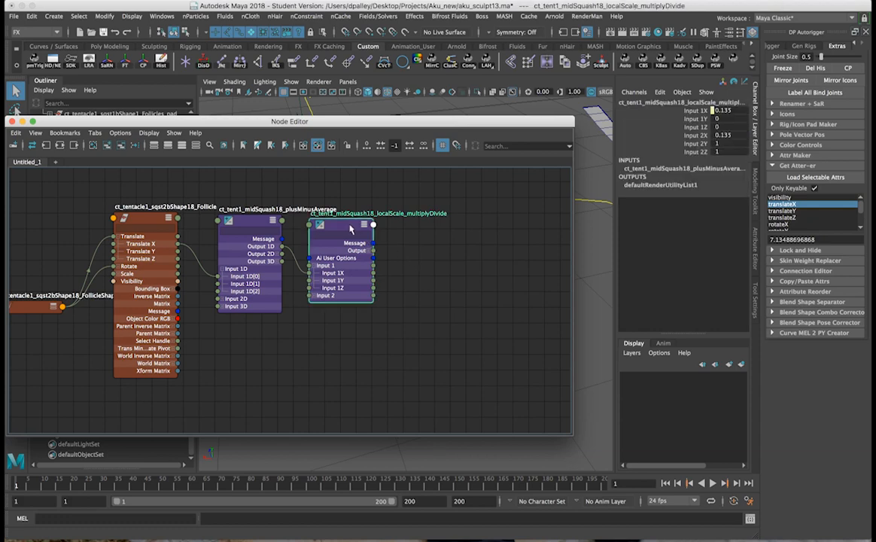
middle_click_drag(419, 238, 366, 248, "alt")
right_click_drag(385, 254, 436, 259, "alt")
left_click(365, 241)
key("Tab")
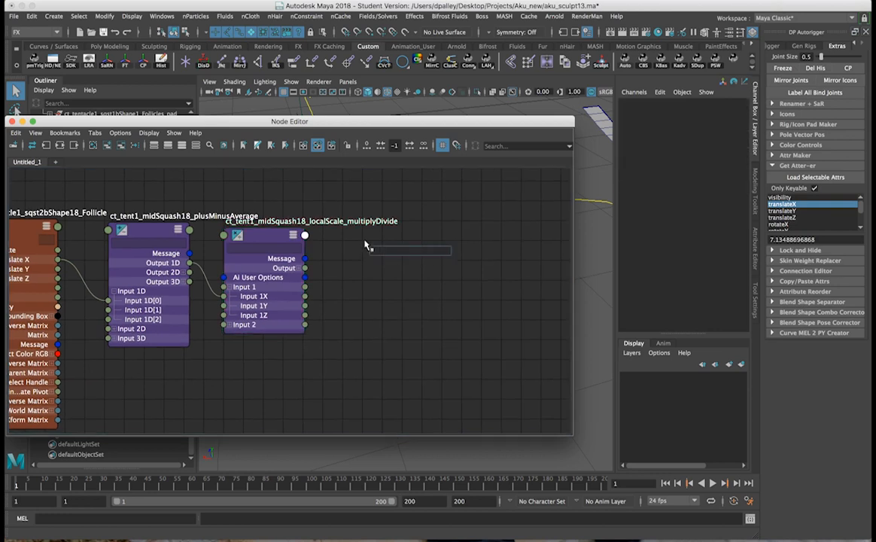
type("plus")
key("Down")
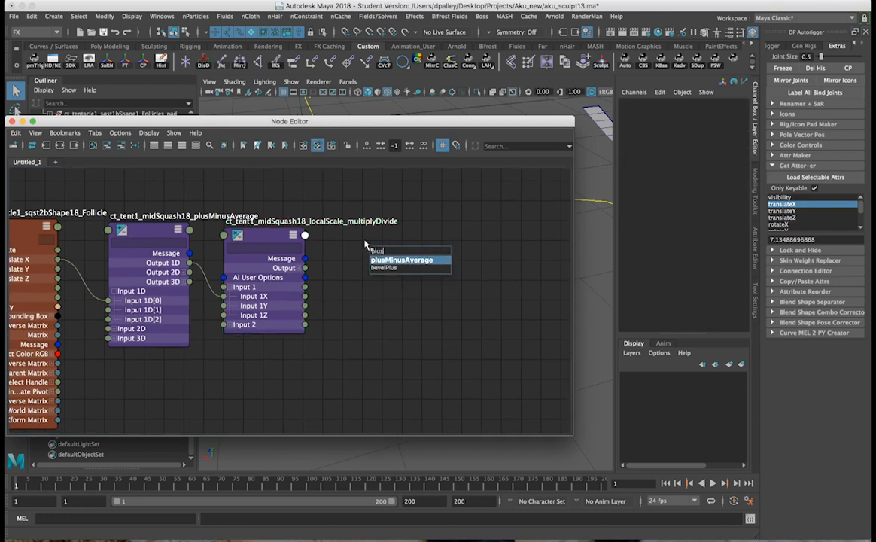
key("Return")
left_click(440, 257)
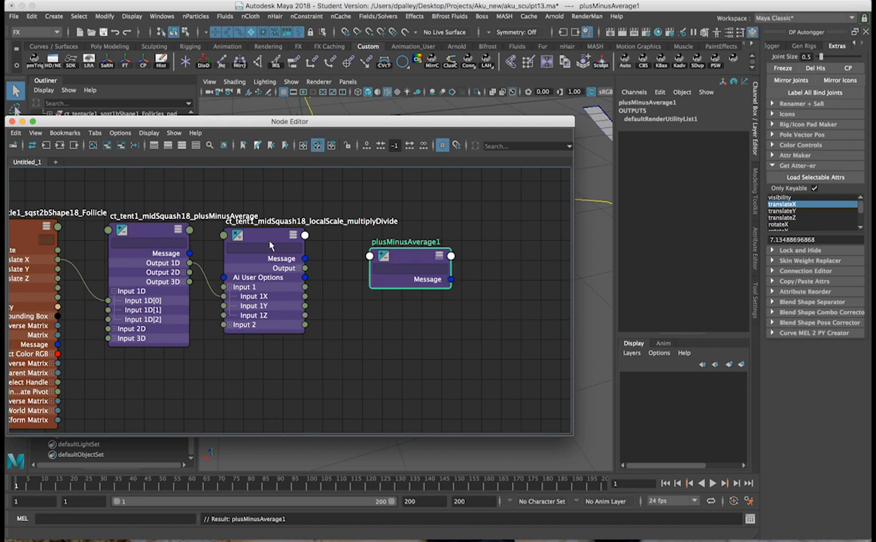
left_click(247, 223)
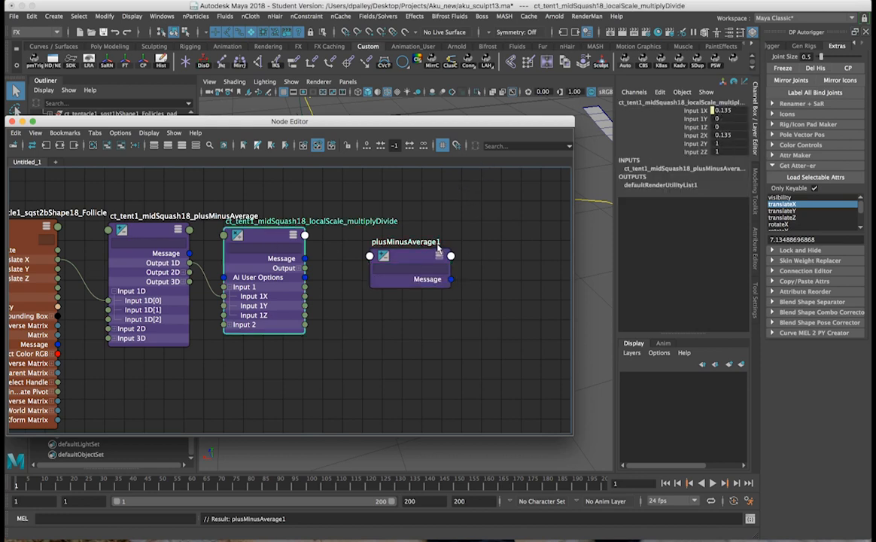
left_click_drag(435, 126, 435, 199)
left_click(421, 333)
key("Delete")
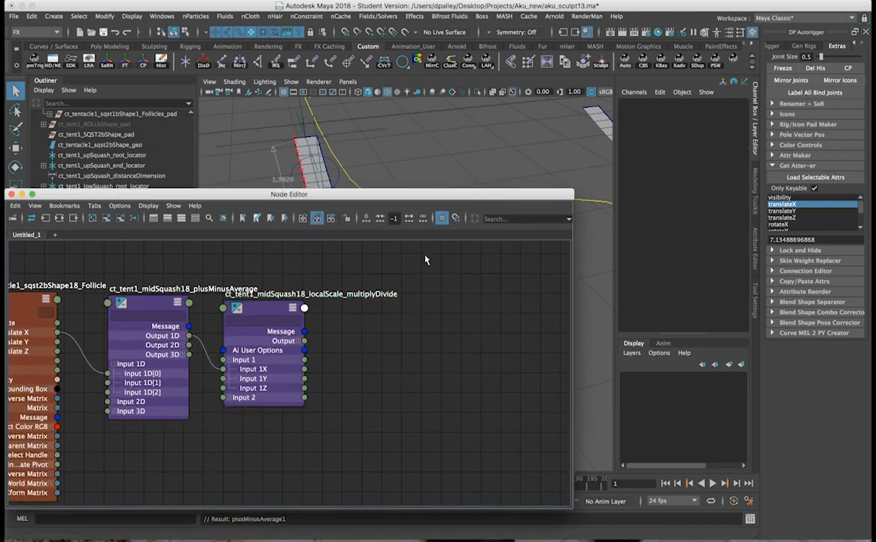
left_click(267, 320)
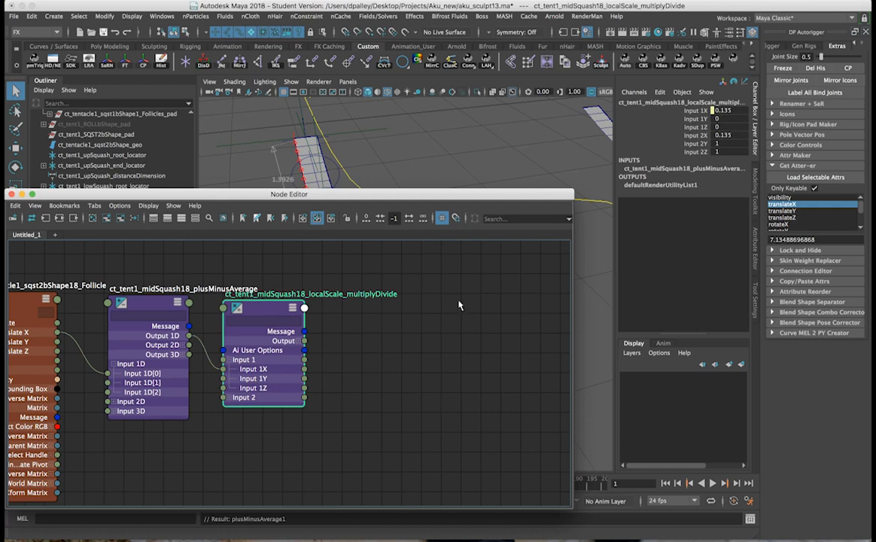
left_click(485, 178)
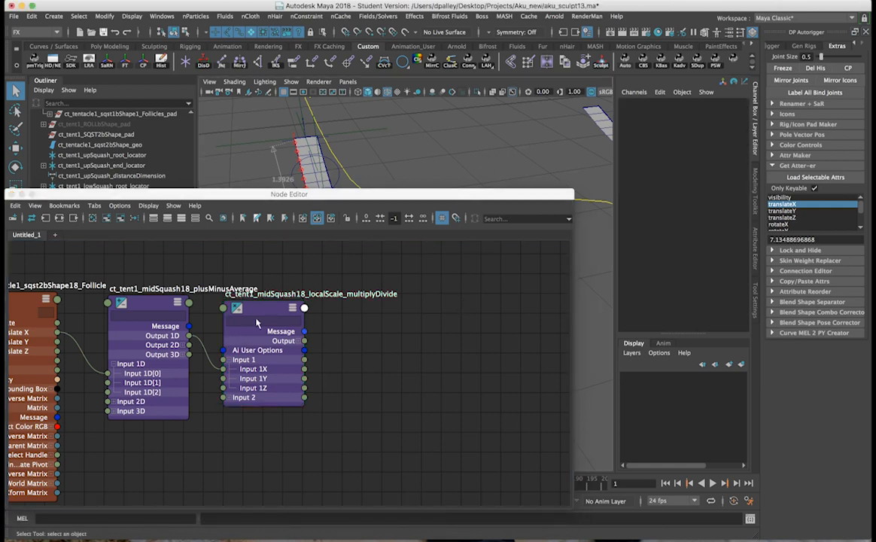
left_click(292, 310)
left_click(391, 285)
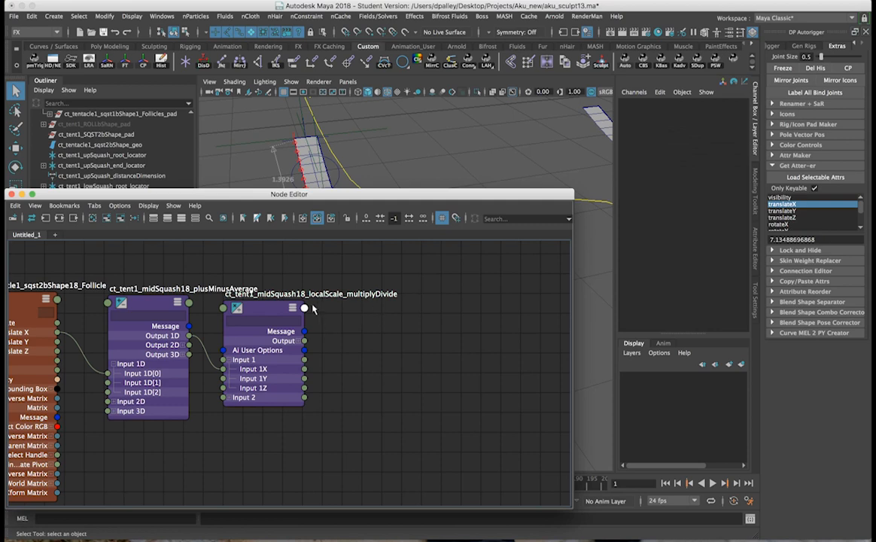
left_click(291, 310)
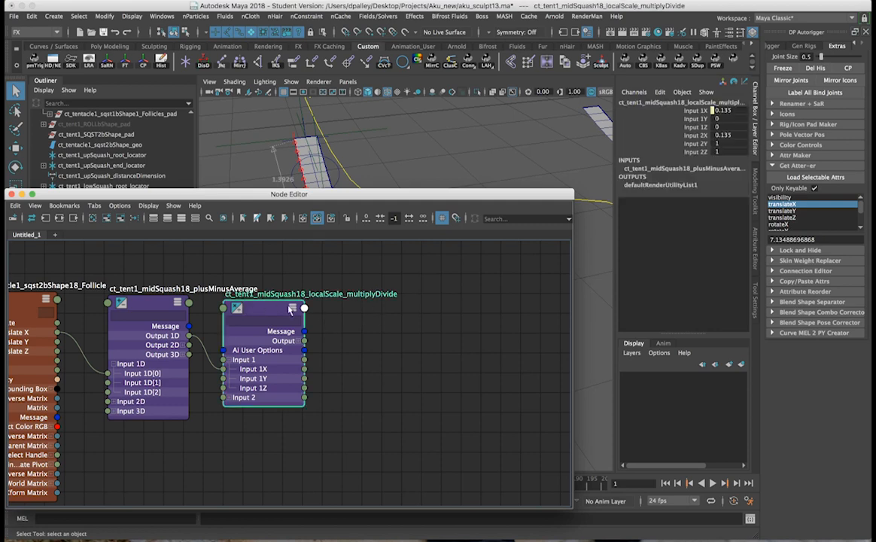
left_click(469, 181)
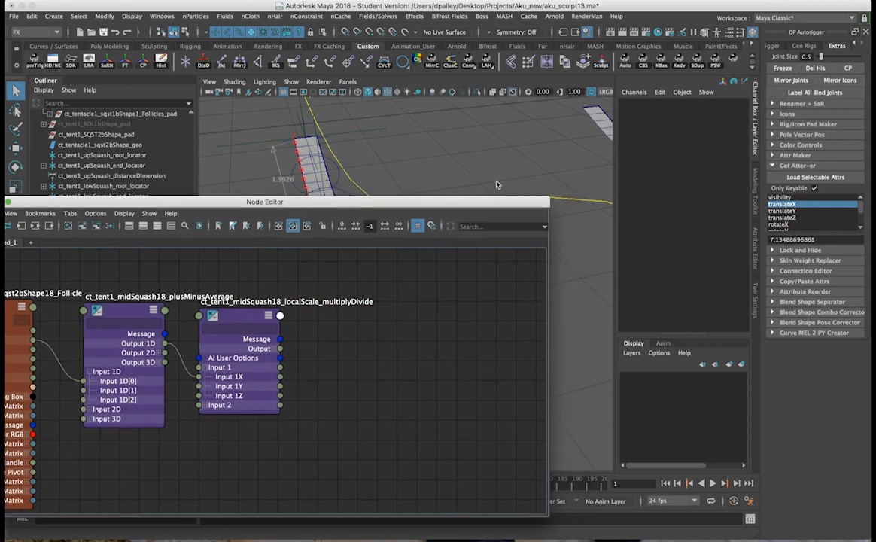
Step: Graph the input and output connections of the ct_tentacle1_sqst2bShape18 follicle together with the tentacle's end bind joint in the Node Editor
scroll(348, 324, "down", 3)
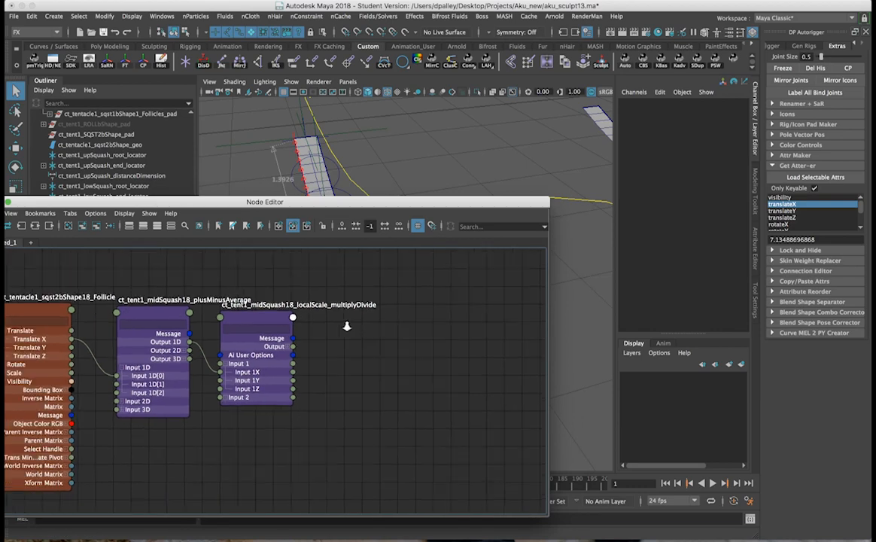
left_click(98, 315)
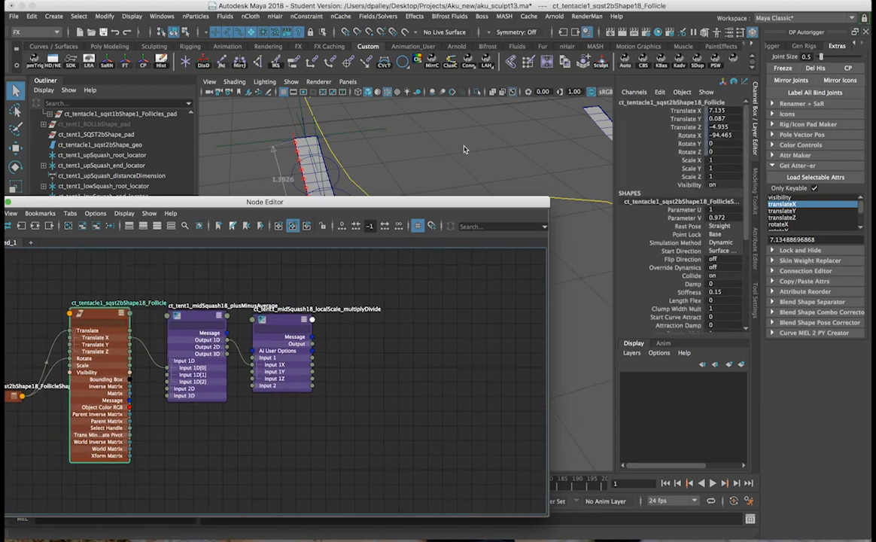
middle_click_drag(472, 153, 422, 159, "alt")
middle_click_drag(534, 161, 415, 162, "alt")
left_click_drag(426, 202, 466, 302)
scroll(554, 172, "up", 5)
left_click_drag(519, 128, 530, 254, "alt")
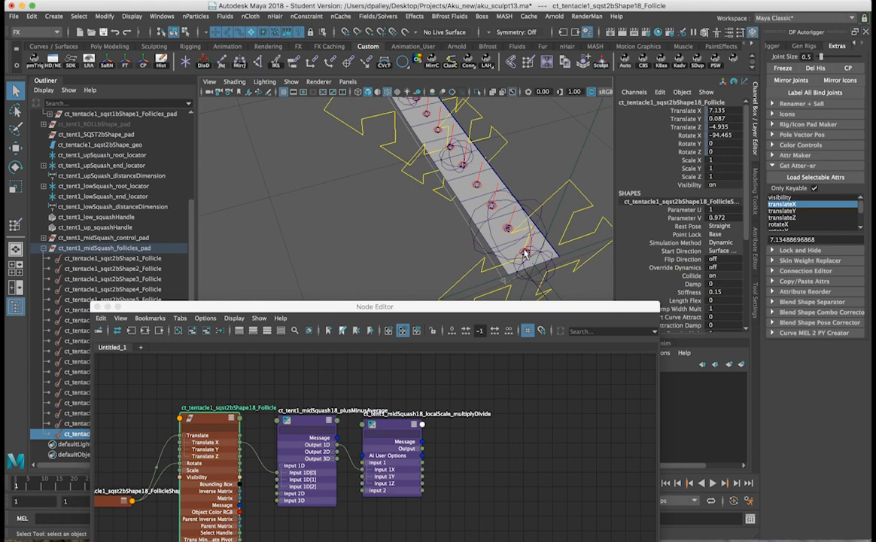
left_click(526, 255)
left_click_drag(219, 307, 203, 85)
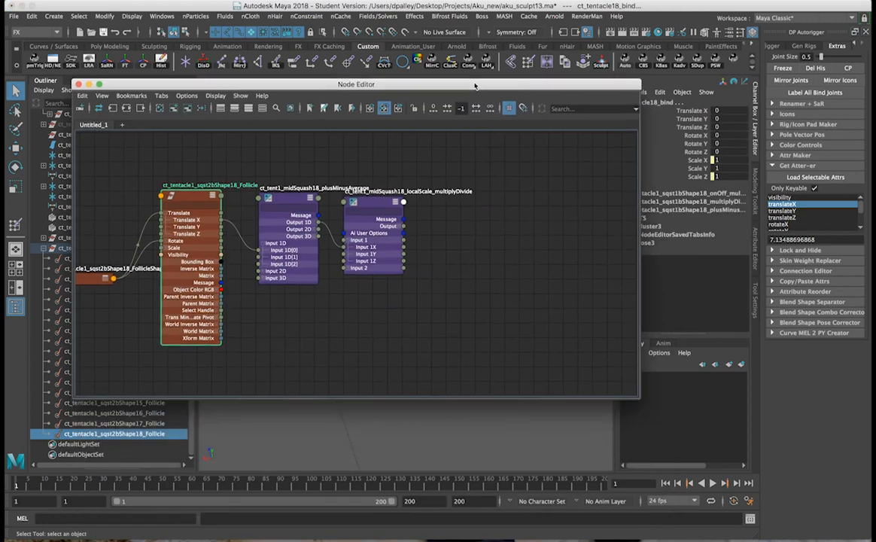
left_click(125, 109)
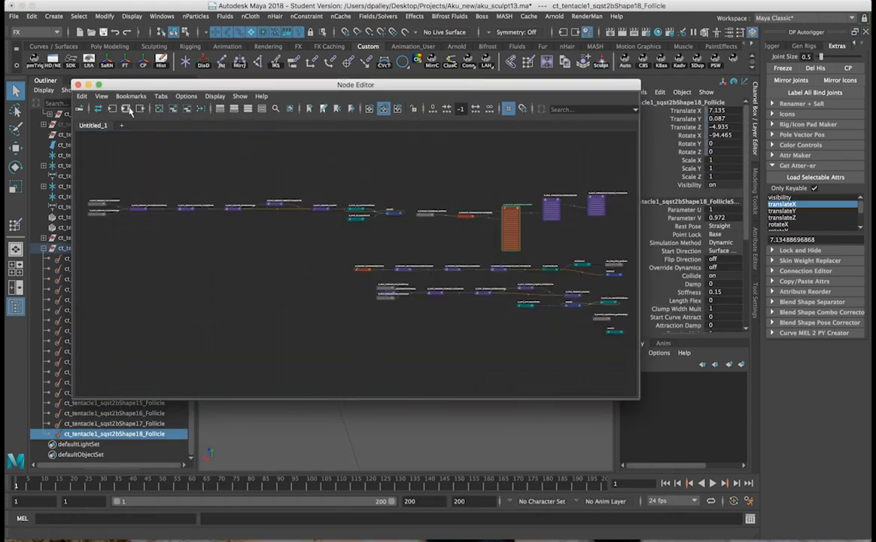
Step: Select the ct_tentacle18_bind joint at the tentacle's end in the viewport and locate its node in the graph
middle_click_drag(456, 249, 443, 252, "alt")
right_click_drag(439, 259, 448, 266, "alt")
middle_click_drag(448, 266, 409, 266, "alt")
right_click_drag(349, 262, 405, 267, "alt")
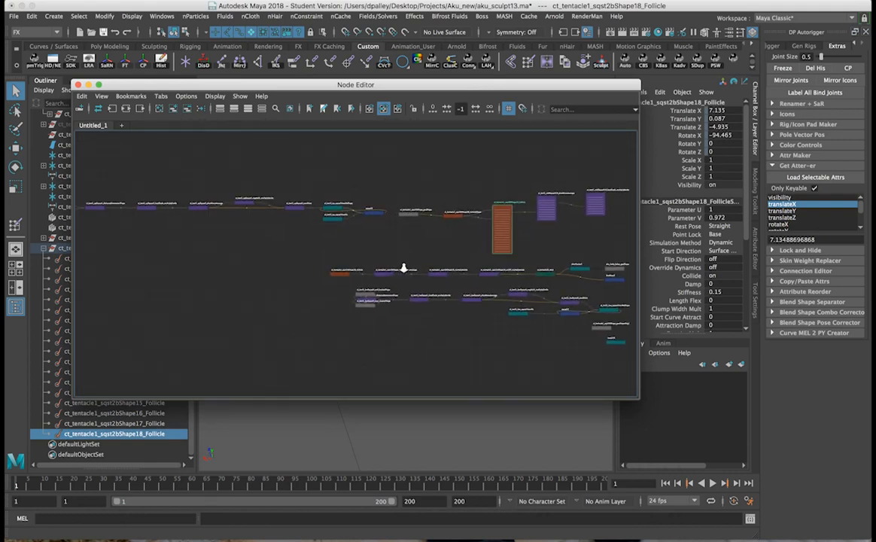
middle_click_drag(405, 267, 387, 262, "alt")
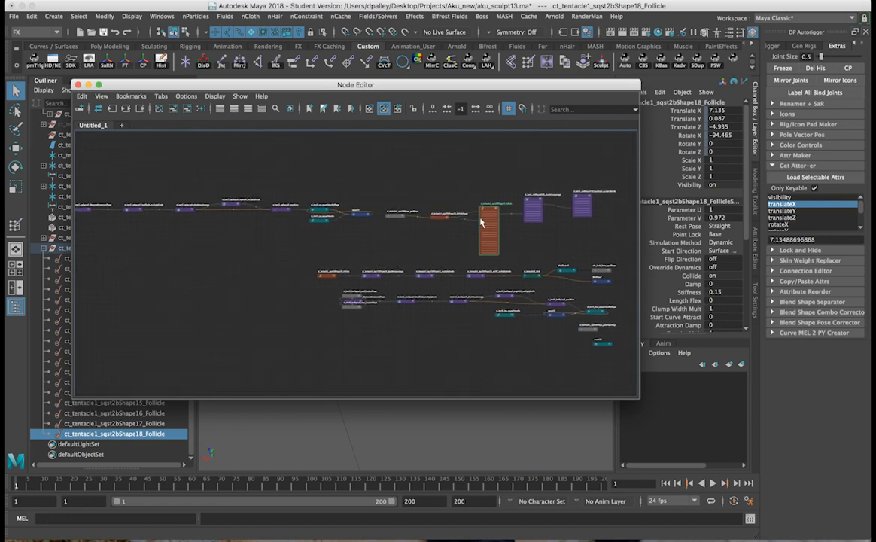
left_click_drag(374, 83, 354, 309)
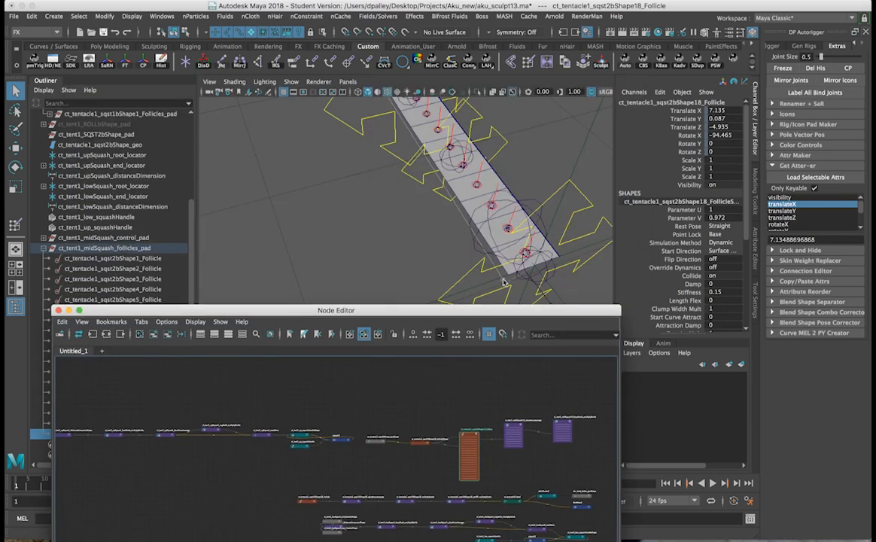
left_click(522, 251)
left_click(525, 256)
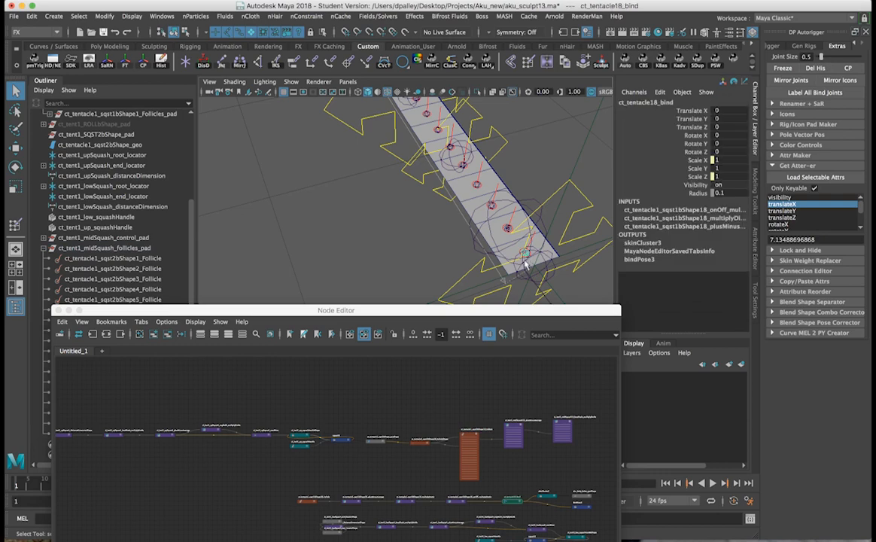
left_click_drag(456, 315, 447, 147)
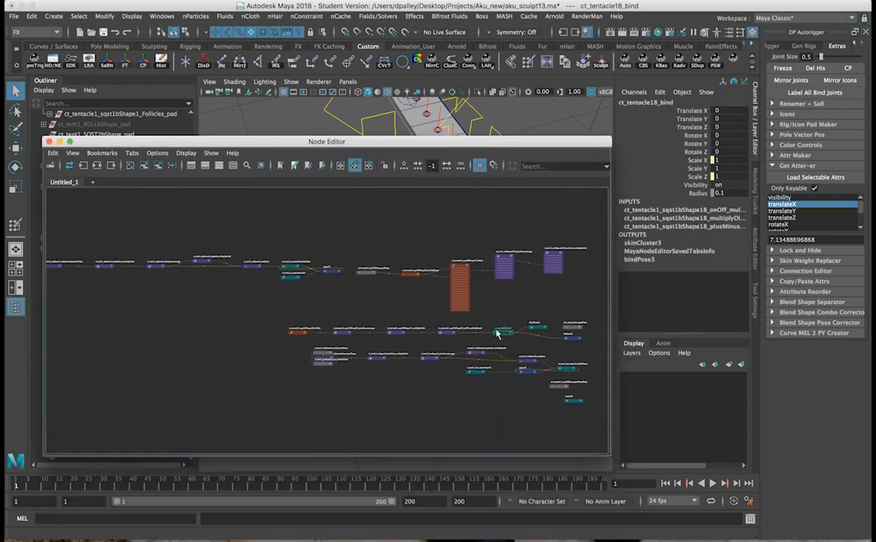
scroll(497, 333, "up", 5)
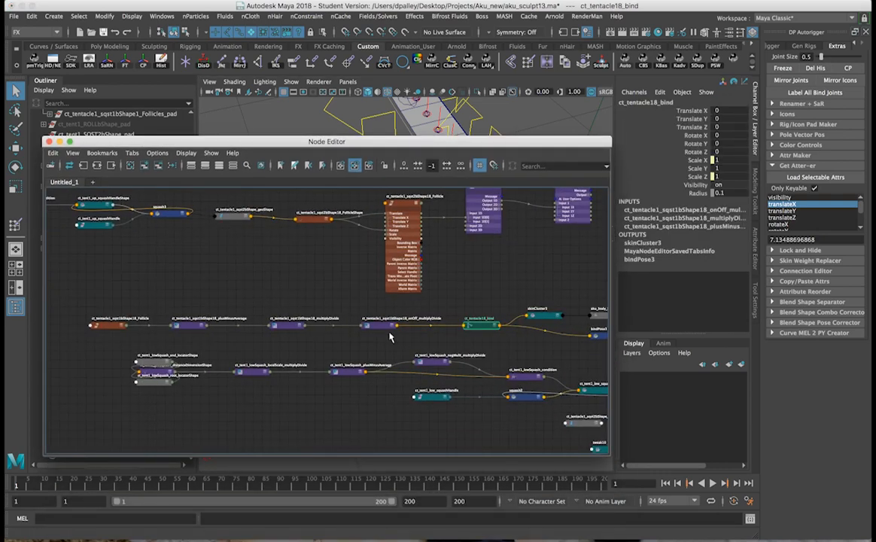
Step: Inspect the sqst1bShape18 plusMinusAverage, multiplyDivide and onOff multiplyDivide nodes that feed the bind joint
left_click(384, 331)
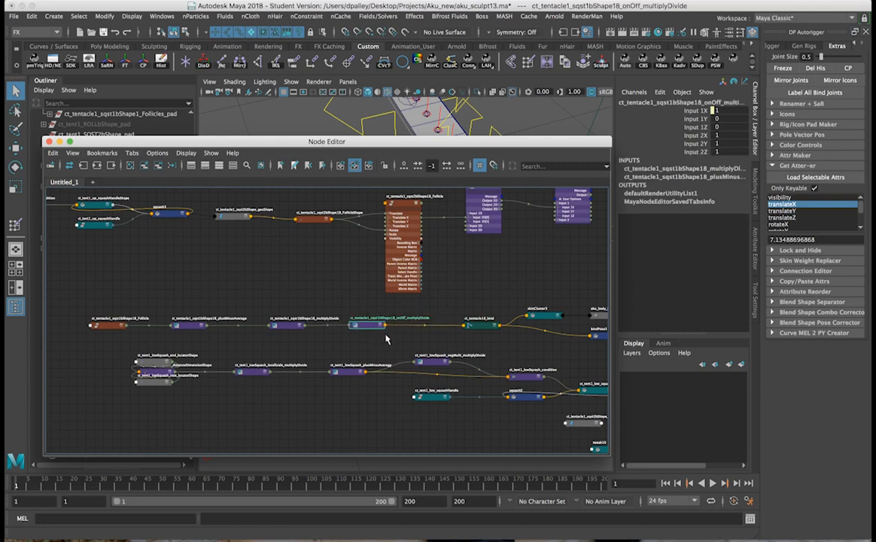
left_click(187, 323)
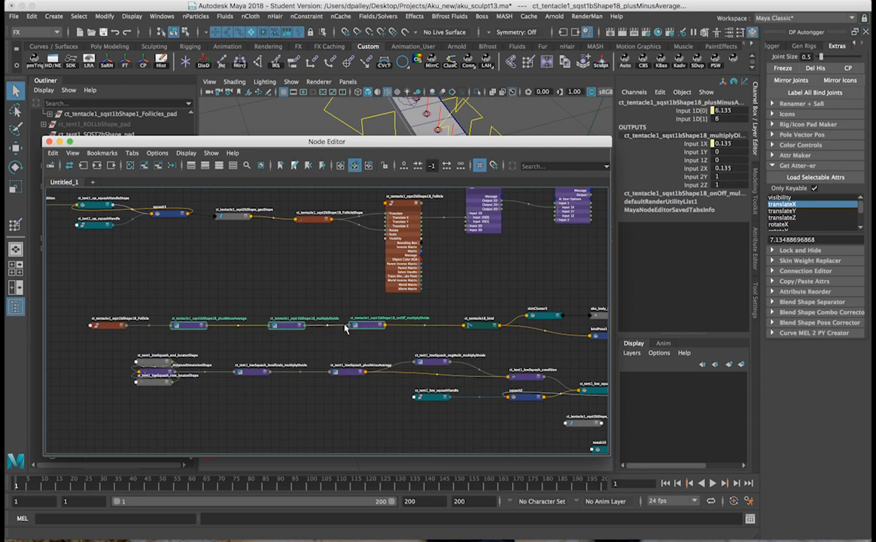
left_click(375, 328)
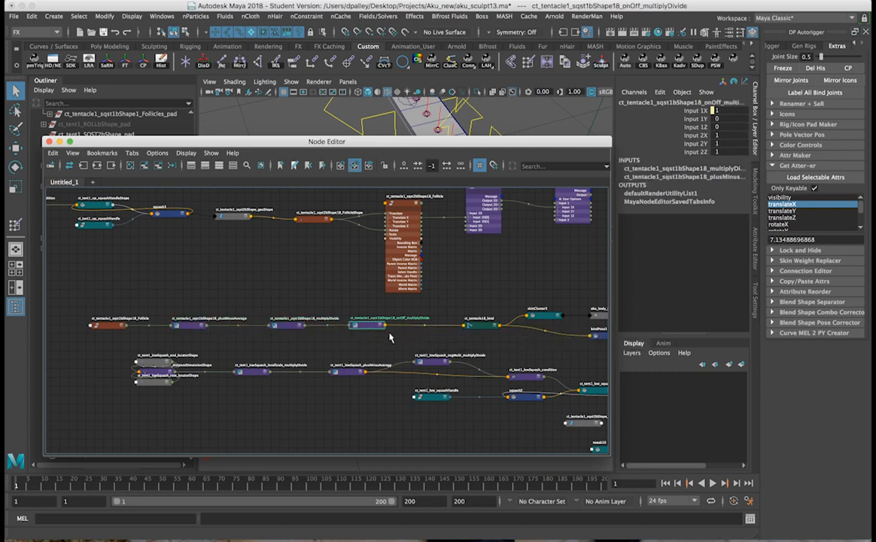
Step: Rename the midSquash18 plusMinusAverage node as ct_tent1_sqst2bShape18_plusMinusAverage
scroll(377, 336, "up", 2)
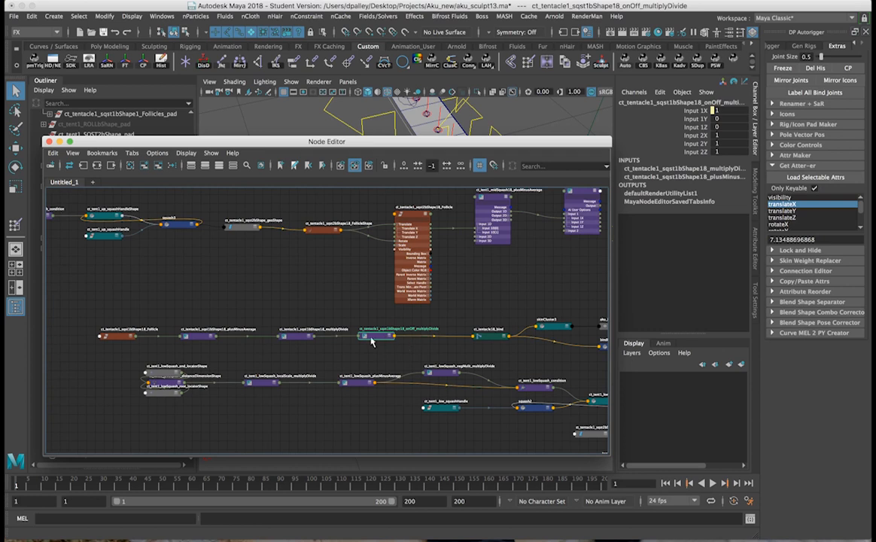
middle_click_drag(458, 281, 408, 324, "alt")
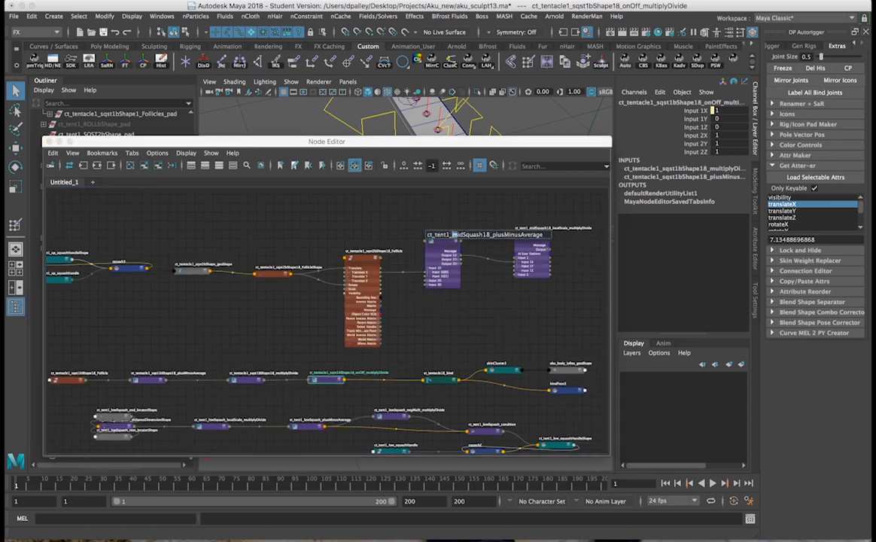
left_click_drag(452, 234, 483, 234)
type("sqst2")
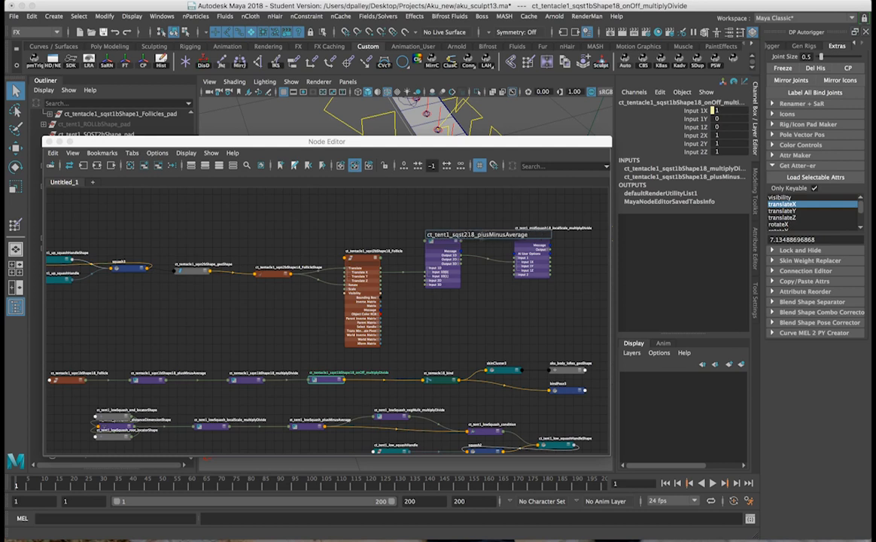
type("bShape")
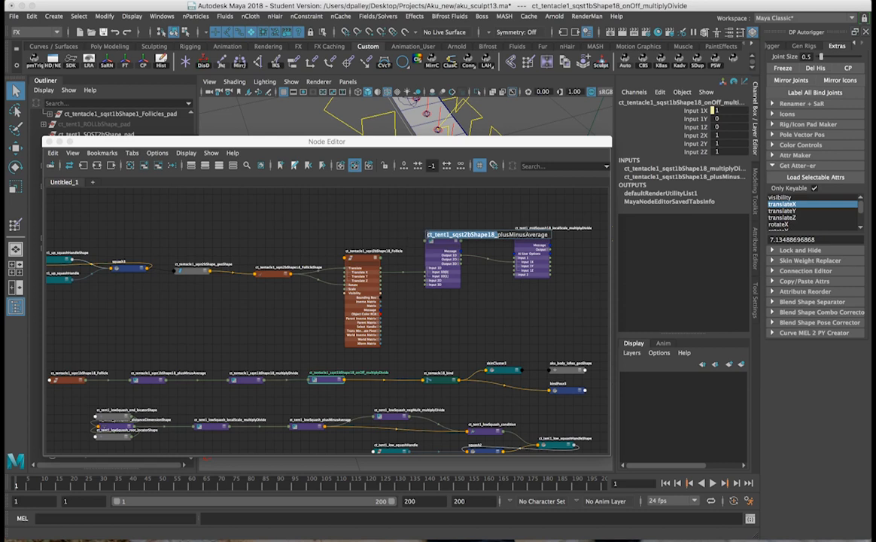
key("Return")
Step: Rename the midSquash18 localScale node as ct_tent1_sqst2bShape18_multiplyDivide and move it closer to the plusMinusAverage node
double_click(552, 228)
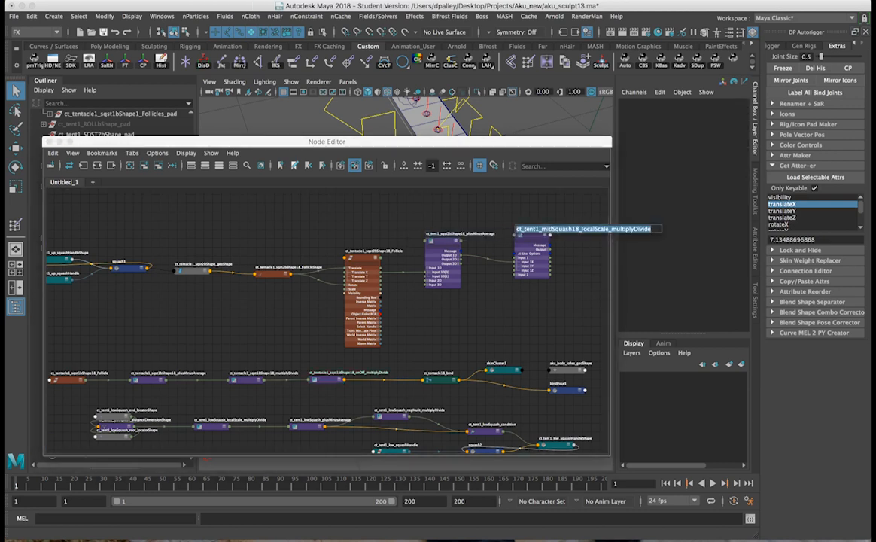
left_click(579, 229)
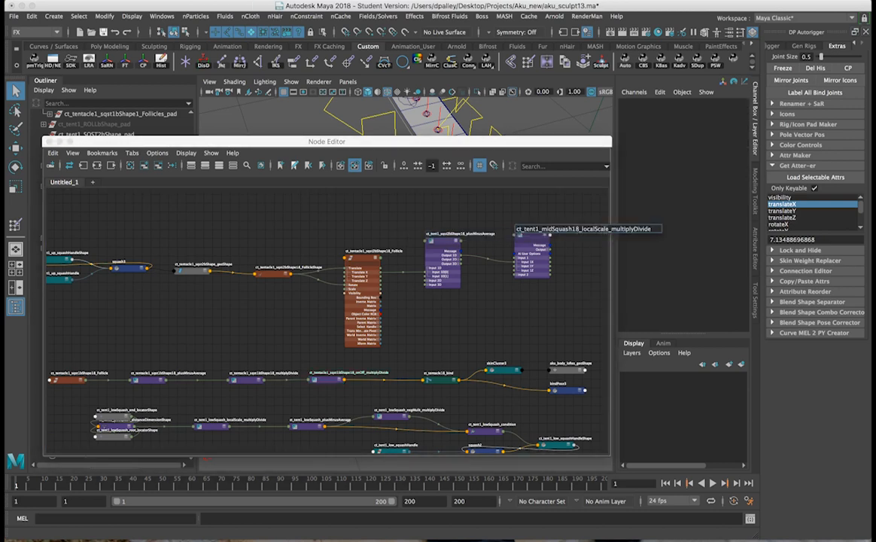
left_click_drag(599, 229, 497, 234)
type("ct_tent1_sqst2bShape18")
key("BackSpace")
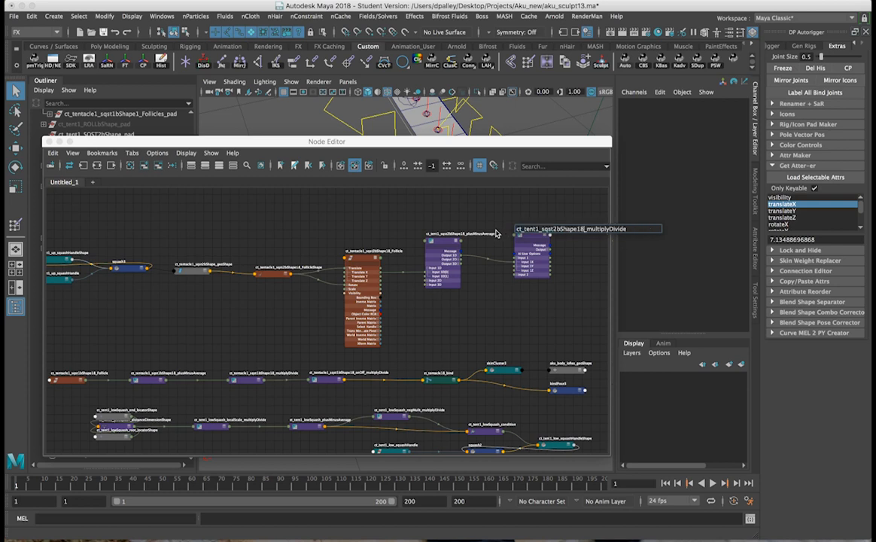
key("Return")
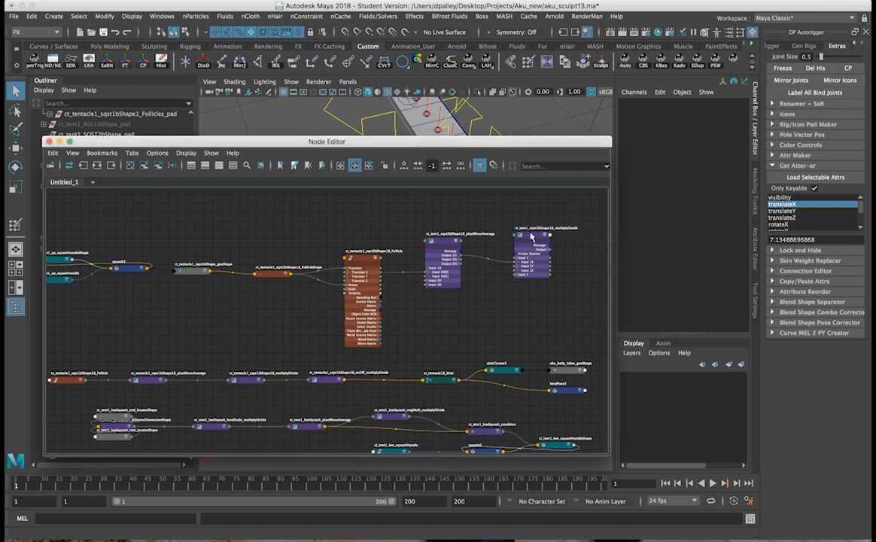
left_click_drag(531, 237, 515, 239)
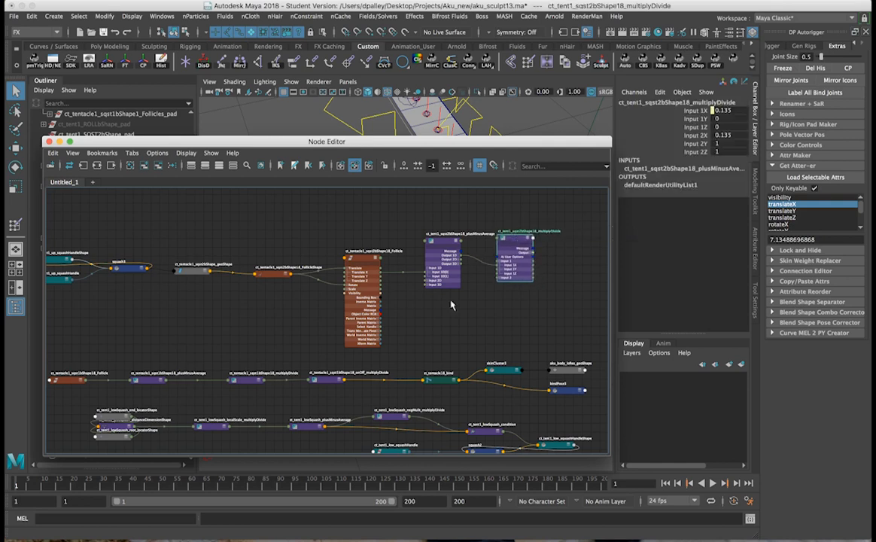
Step: Move the ct_tentacle18_bind node clear of the onOff multiplyDivide node and expand it to show all its attributes
left_click(335, 381)
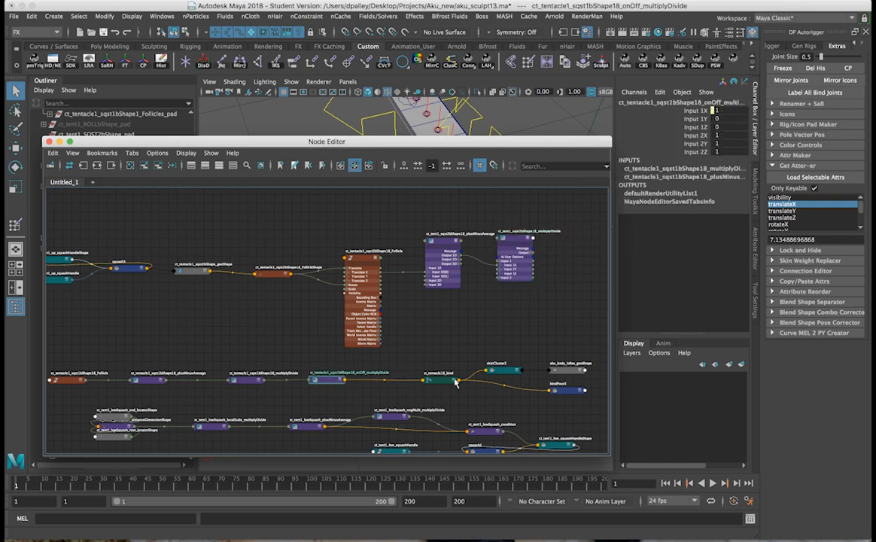
left_click_drag(448, 383, 449, 355)
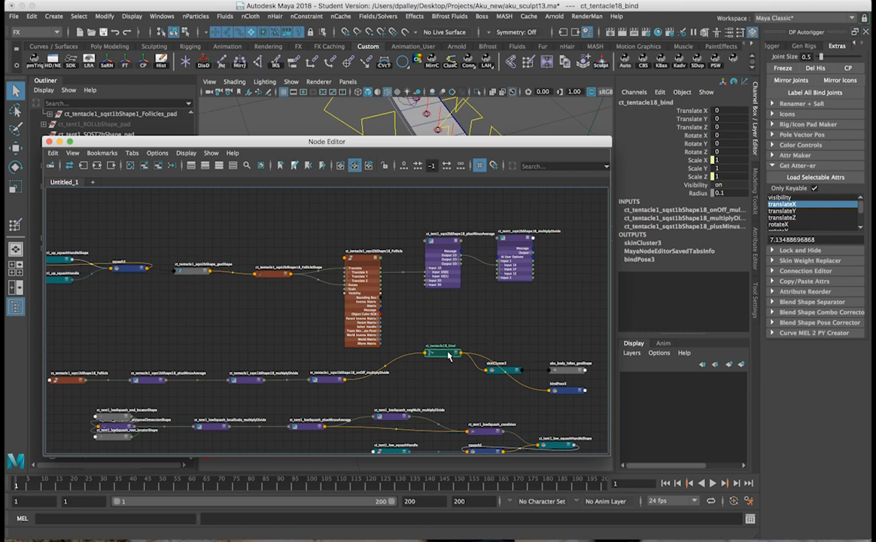
left_click_drag(330, 382, 328, 374)
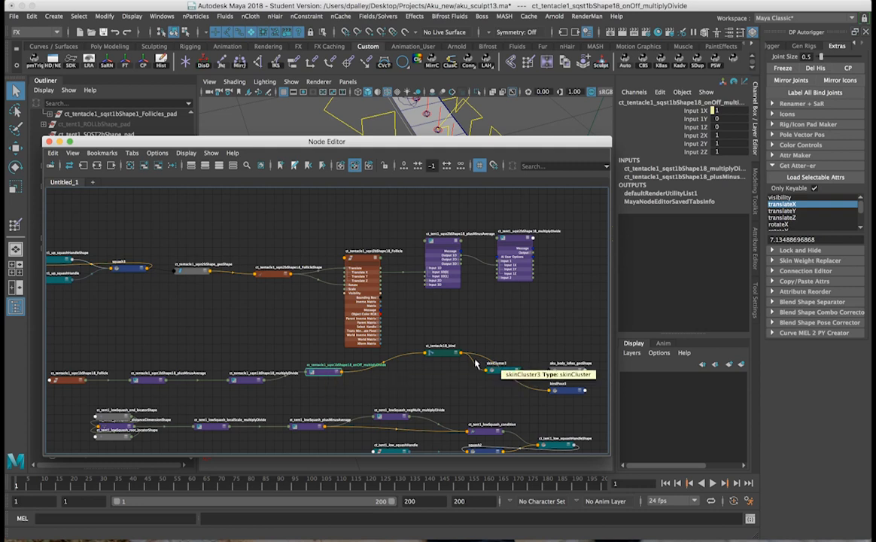
left_click_drag(443, 350, 463, 335)
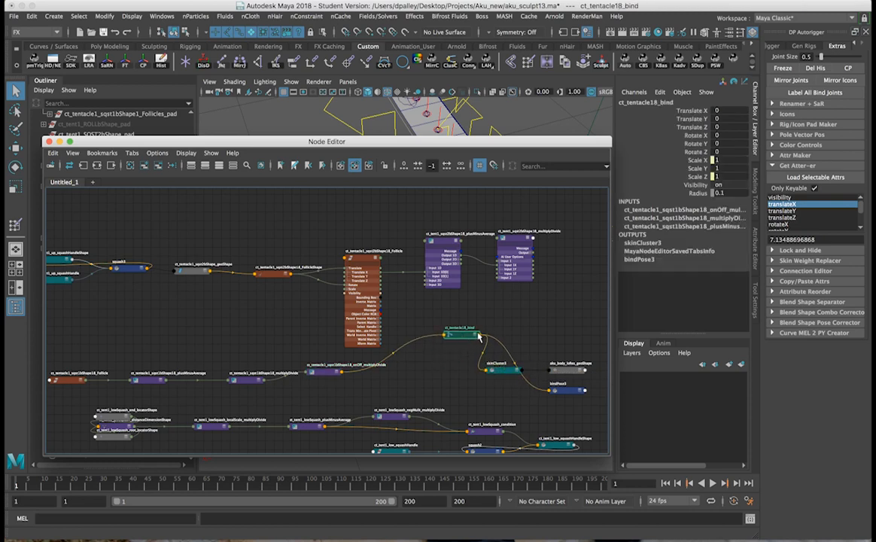
key("3")
left_click_drag(476, 338, 495, 323)
Step: Reposition the sqst1bShape18 onOff multiplyDivide node and expand it to show its individual X, Y and Z outputs
left_click(330, 375)
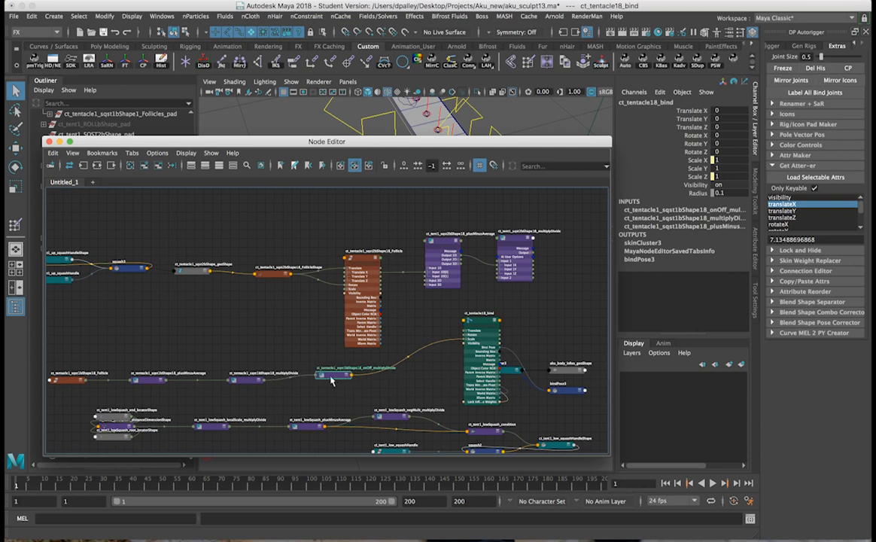
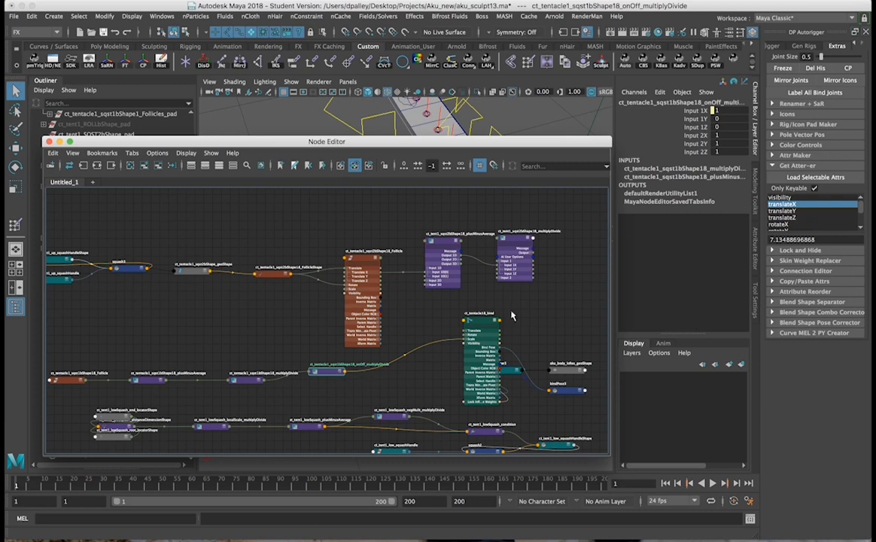
left_click(339, 371)
left_click_drag(330, 374, 327, 364)
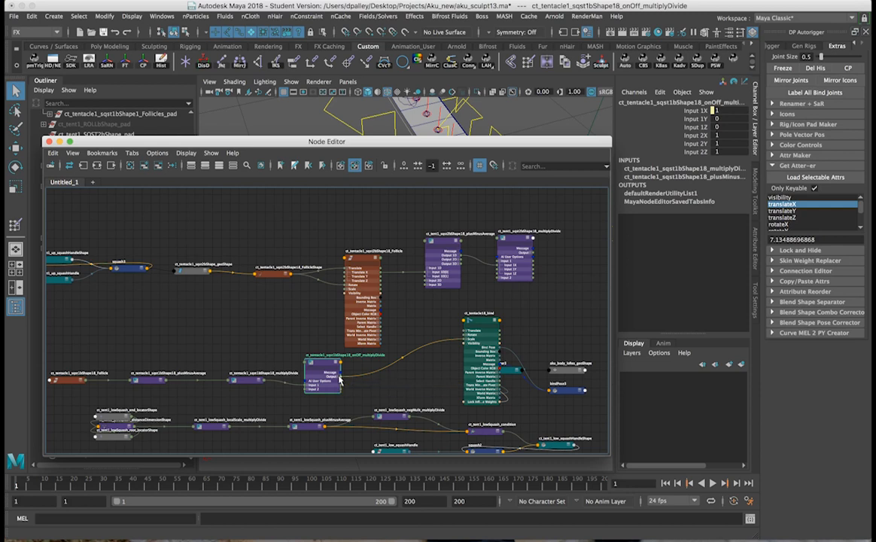
left_click(337, 377)
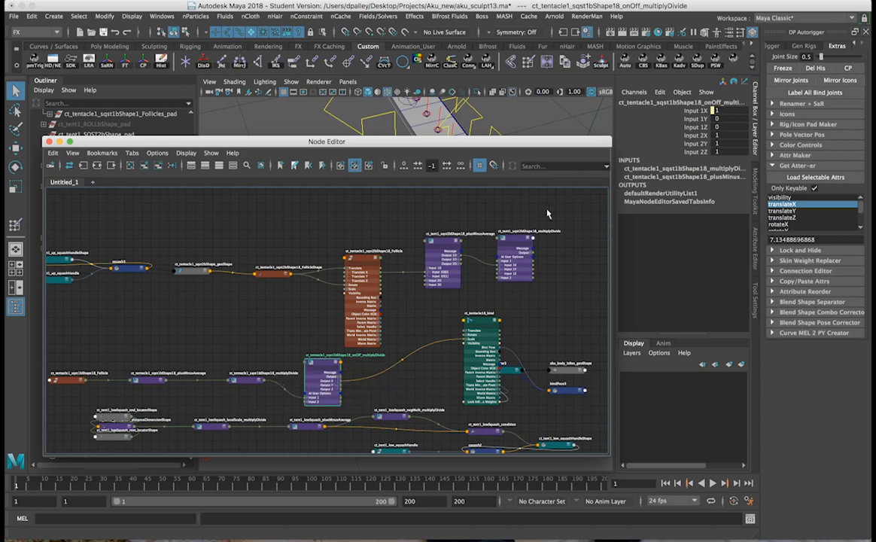
Step: Place the sqst2bShape18 multiplyDivide node above the onOff node, move the follicle node out of the way, and expand the multiplyDivide's Output
left_click_drag(509, 239, 311, 305)
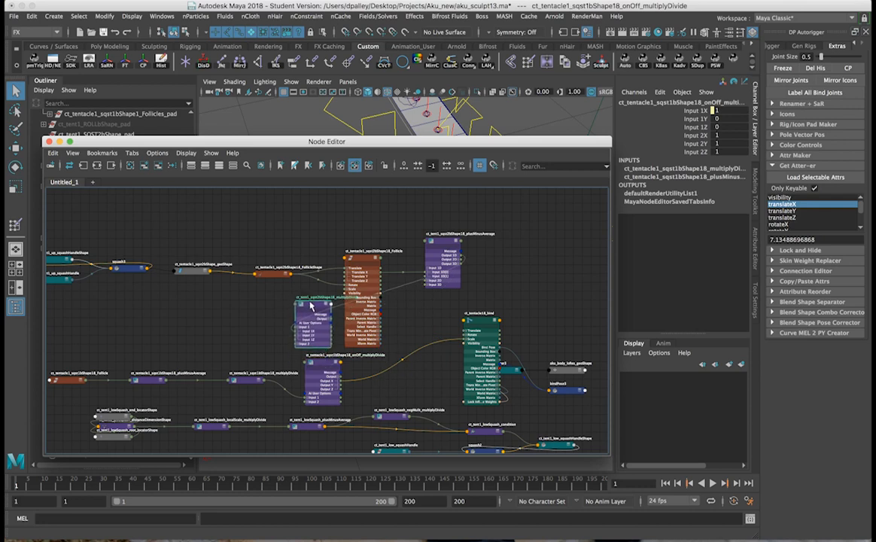
left_click_drag(361, 258, 272, 182)
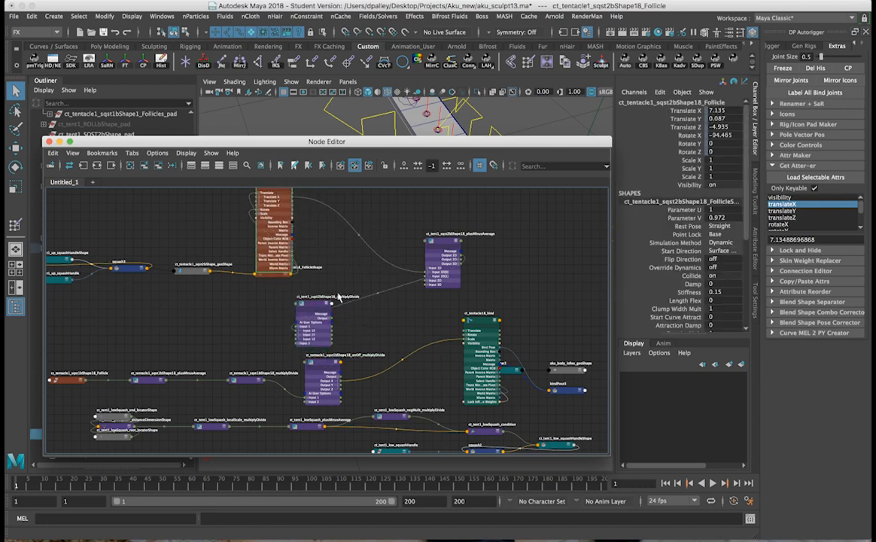
mouse_move(329, 303)
left_mouse_down()
mouse_move(337, 315)
mouse_move(331, 296)
left_mouse_up()
left_click(339, 315)
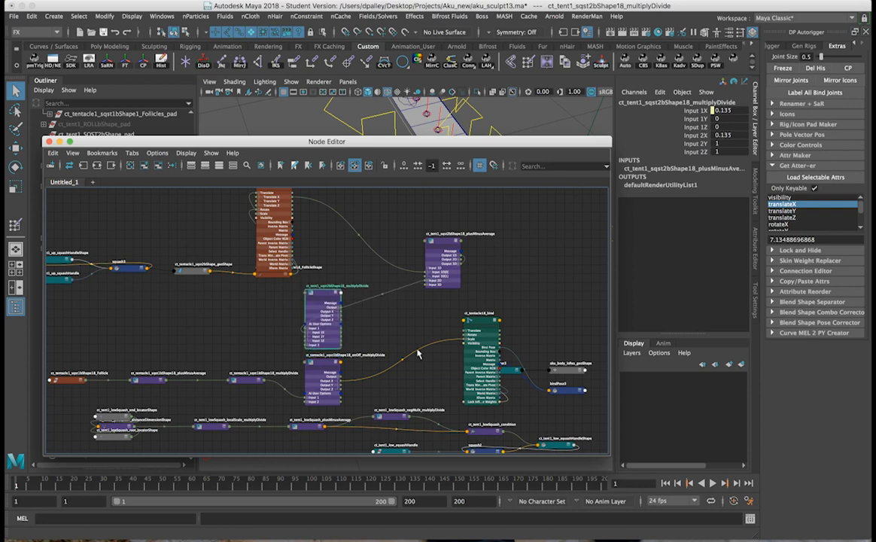
Step: Add a plusMinusAverage node between the onOff multiplyDivide node and ct_tentacle18_bind, and expand it to show its attributes
left_click(404, 342)
key("Tab")
type("plu")
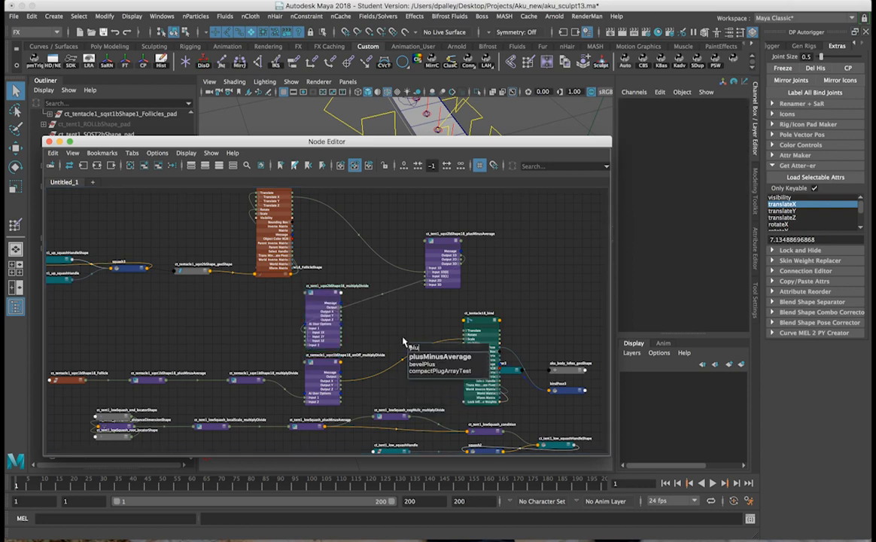
left_click(452, 357)
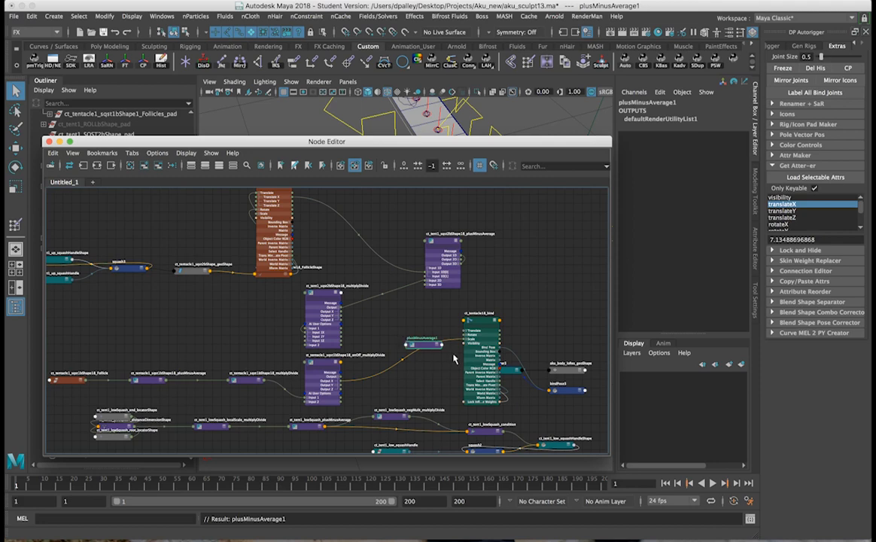
left_click(438, 347)
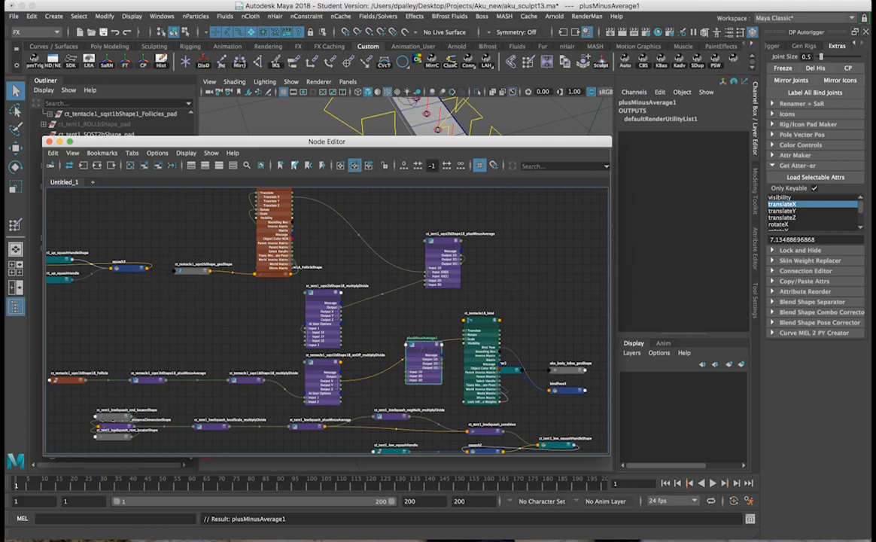
Step: Place the new plusMinusAverage node beside the sqst1bShape18 onOff and sqst2bShape18 multiplyDivide nodes and connect each one's Output X to its Input 1D
scroll(433, 336, "up", 2)
left_click_drag(427, 342, 401, 295)
left_click(382, 331)
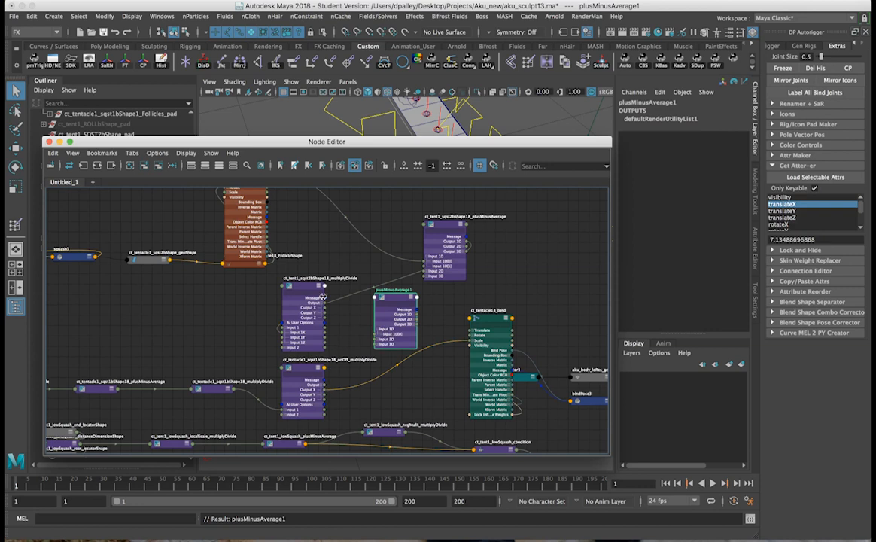
left_click_drag(324, 390, 373, 336)
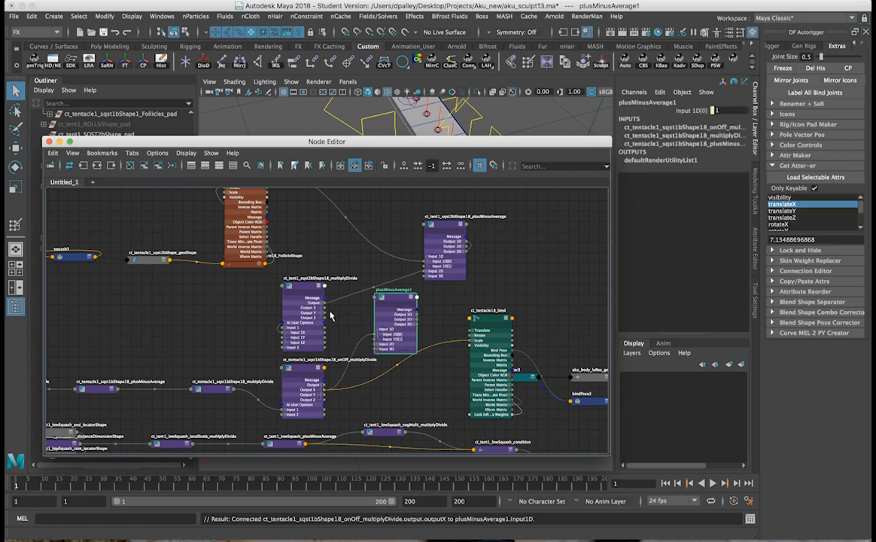
left_click_drag(325, 313, 375, 343)
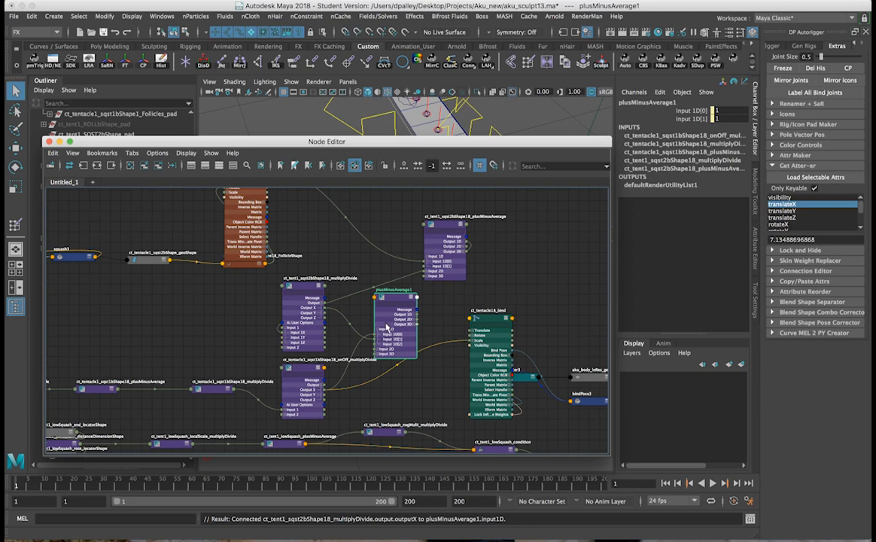
Step: Copy the ct_tent1_sqst2bShape18_ prefix from the name of the existing sqst2bShape18 plusMinusAverage node
double_click(392, 292)
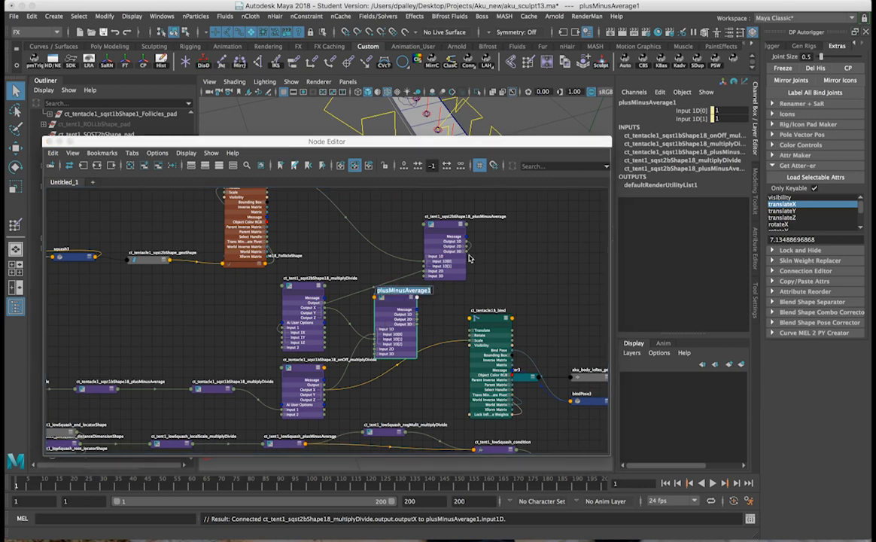
double_click(467, 216)
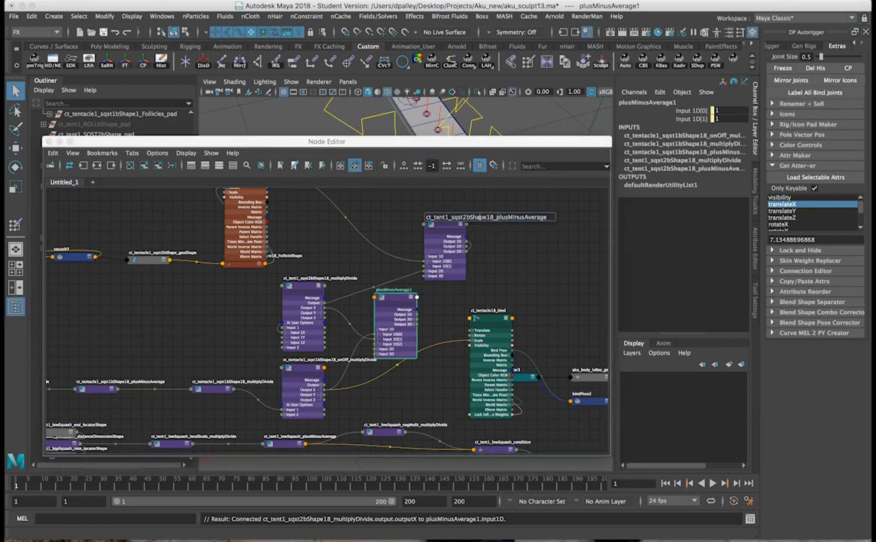
left_click_drag(496, 217, 425, 218)
key("super+c")
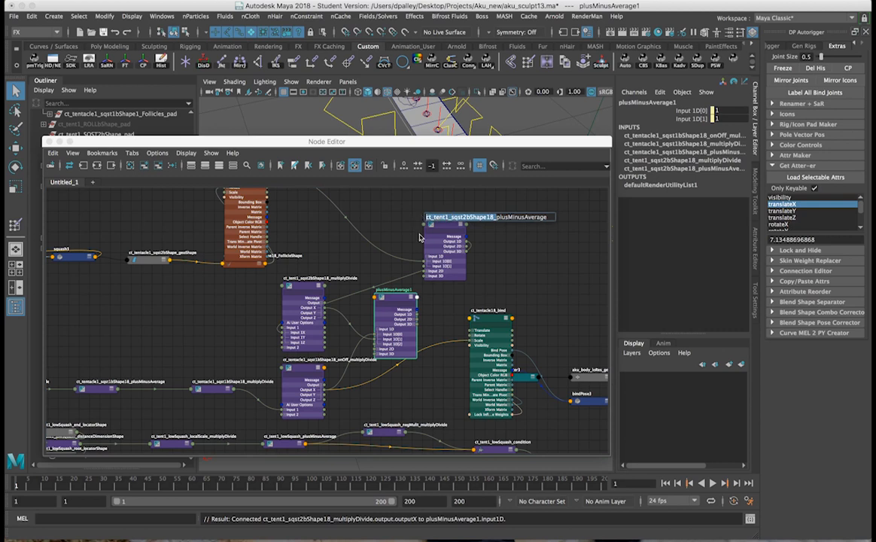
Step: Rename the new plusMinusAverage node as ct_tent1_sqstCombo18_plusMinusAverage and nudge it slightly
left_click(400, 290)
double_click(397, 292)
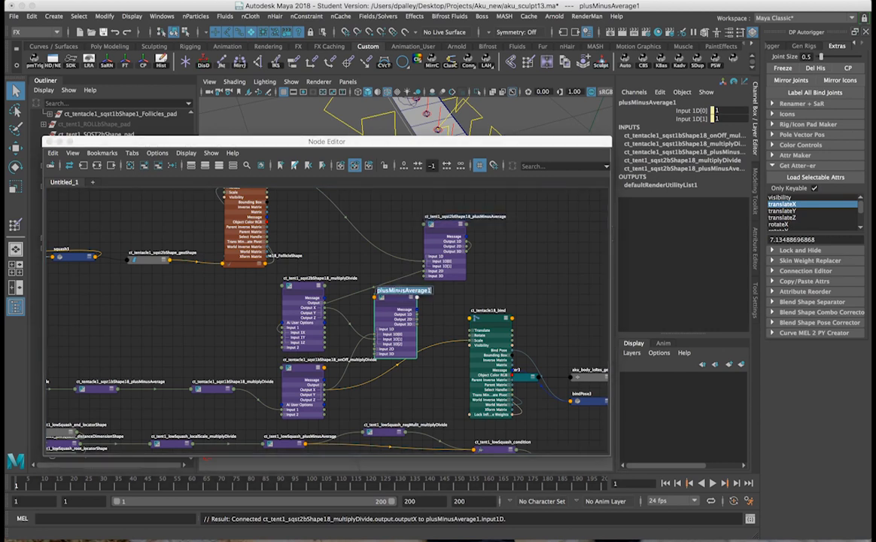
left_click(428, 290)
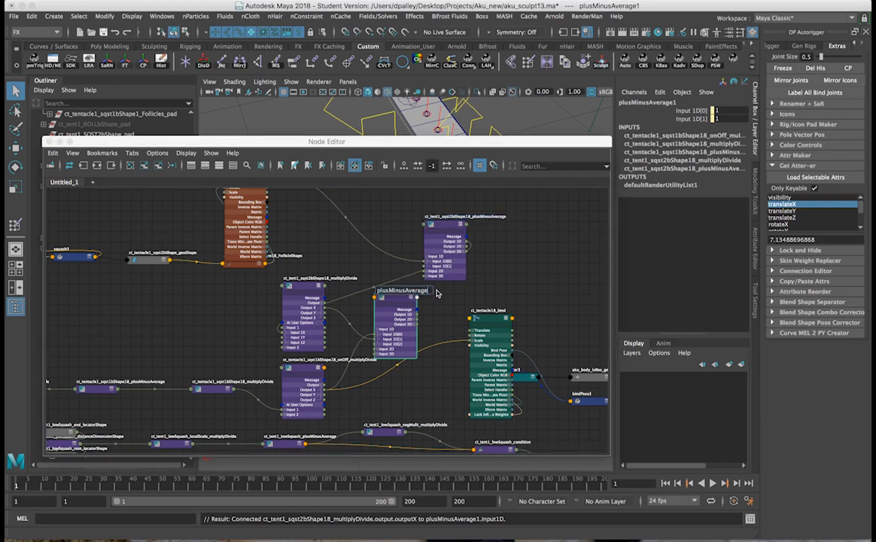
key("super+v")
left_click_drag(405, 291, 366, 295)
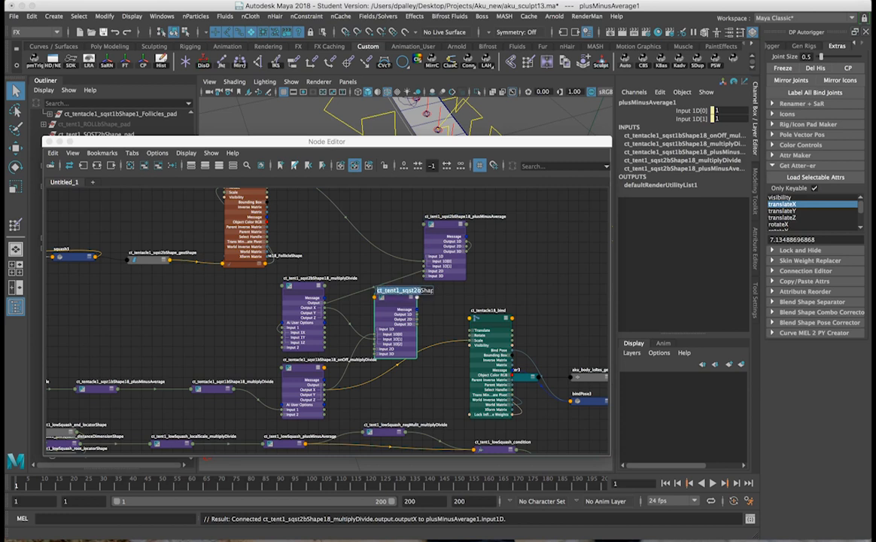
left_click(421, 291)
left_click_drag(426, 290, 394, 296)
left_click(387, 290)
key("BackSpace")
key("BackSpace")
left_click_drag(387, 290, 376, 291)
left_click(414, 290)
type("tCombop")
key("Return")
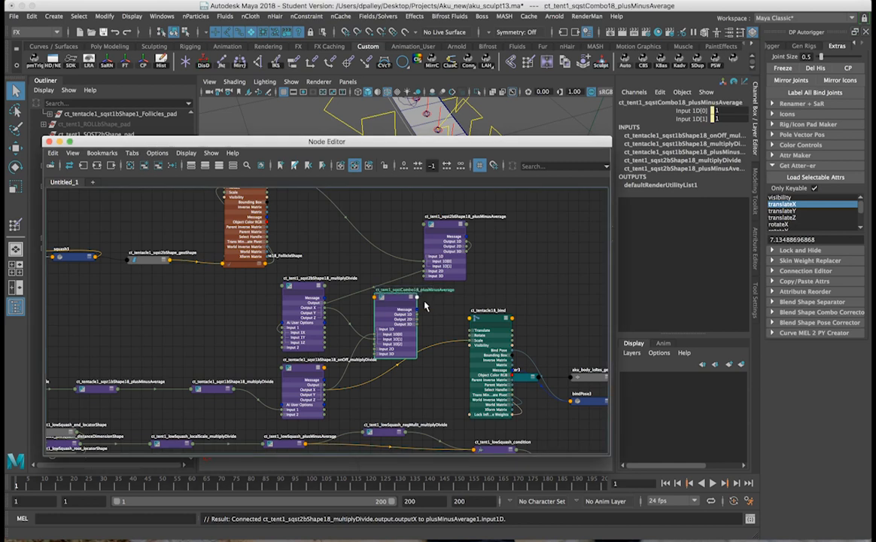
left_click_drag(400, 297, 397, 299)
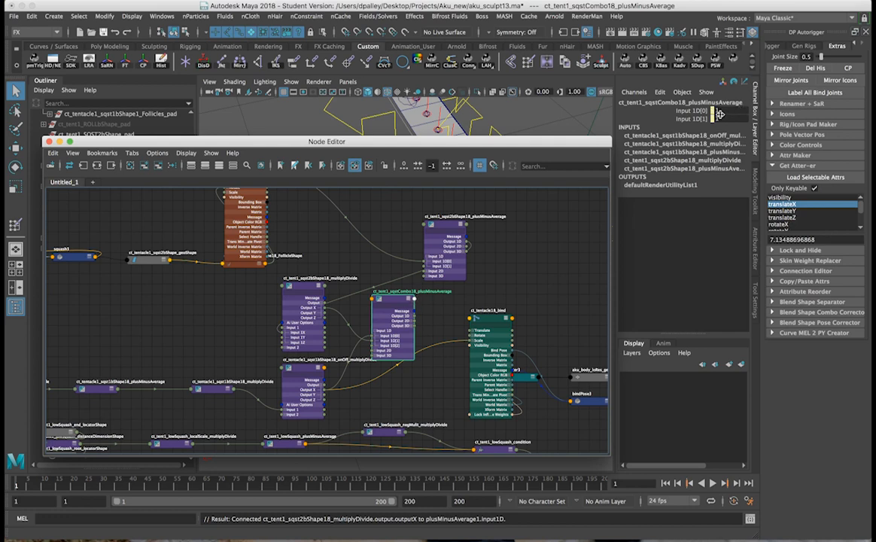
Step: Connect the sqst2bShape18 multiplyDivide's Output X to the combo node's Input 1D[2] to create that entry, and delete the connection
left_click_drag(587, 141, 547, 122)
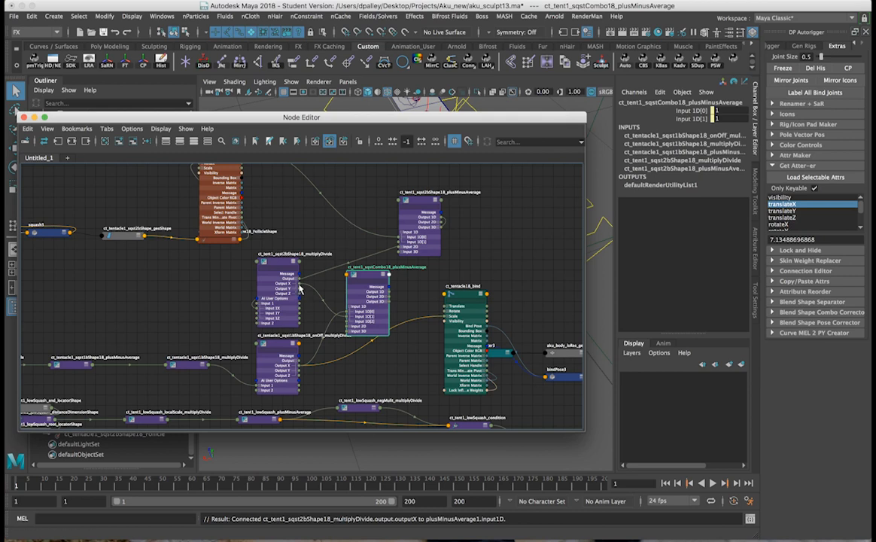
left_click_drag(304, 288, 349, 323)
left_click(341, 323)
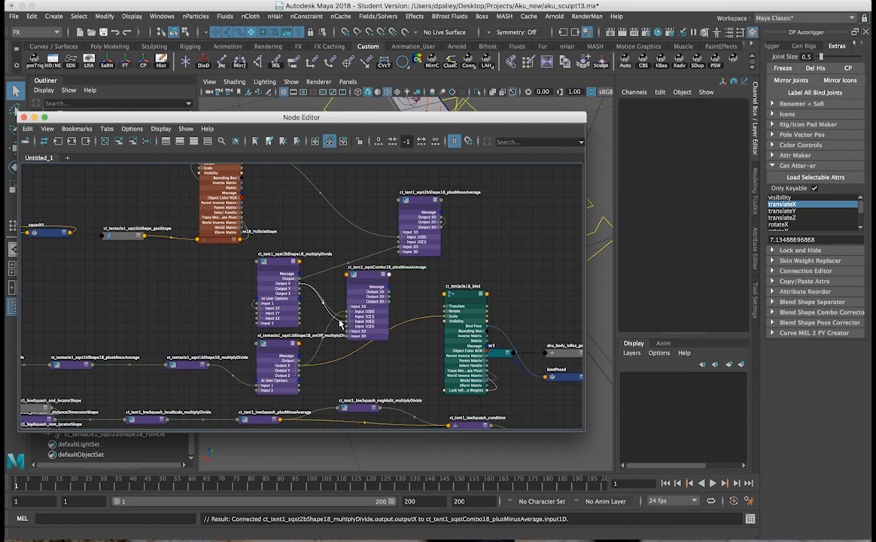
key("Delete")
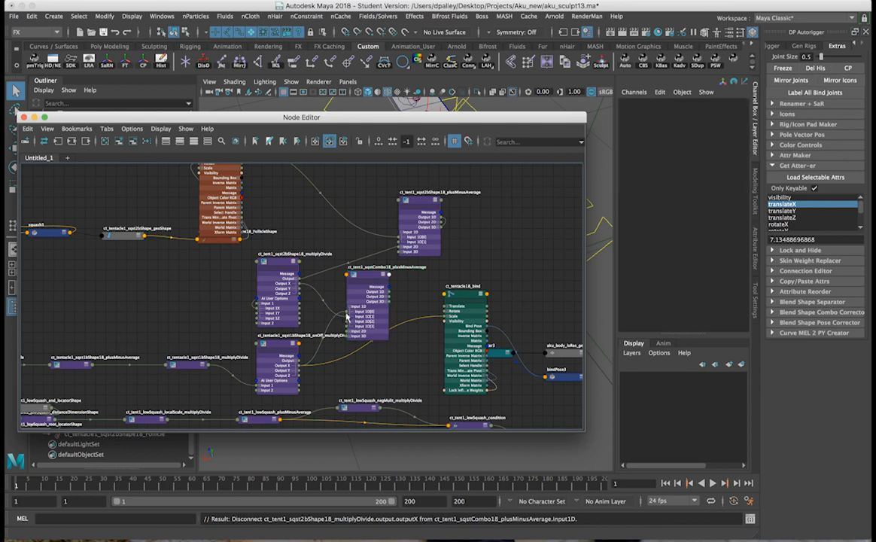
Step: Set Input 1D[2] of the ct_tent1_sqstCombo18_plusMinusAverage node to -1
left_click(363, 278)
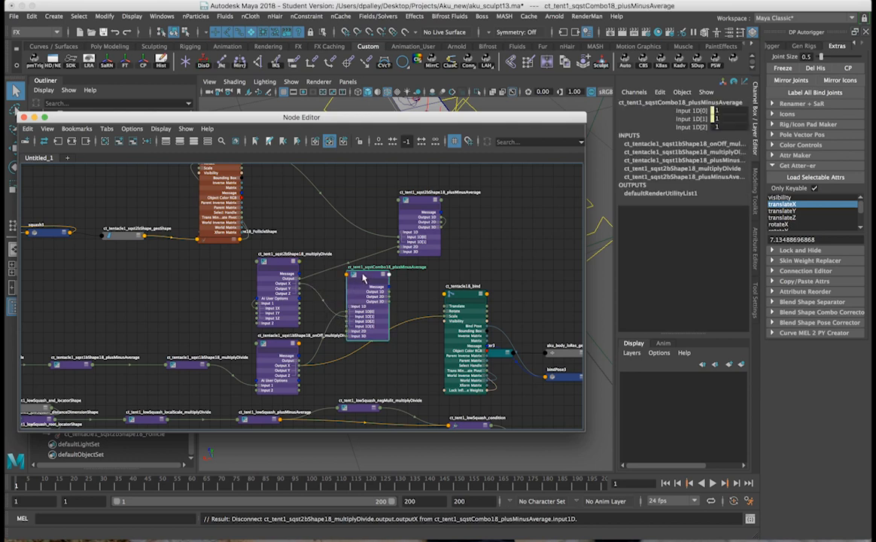
left_click(719, 127)
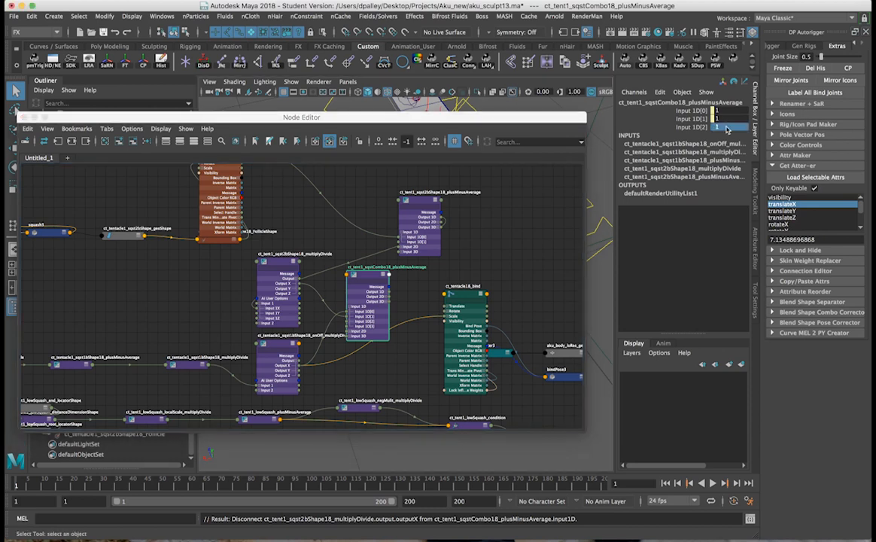
type("-1")
key("Return")
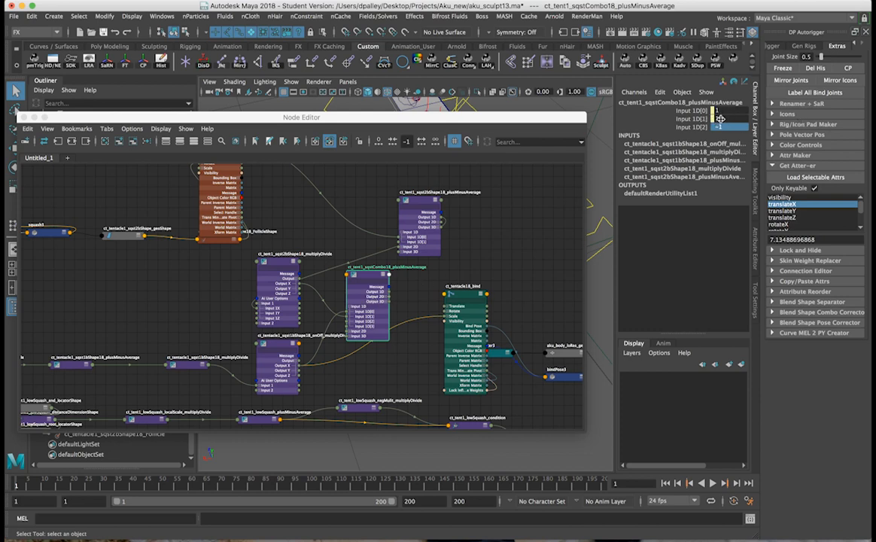
Step: Connect the combo plusMinusAverage's Output 1D to Scale X and Scale Z of ct_tentacle18_bind, and select the joint
mouse_move(720, 119)
mouse_move(305, 315)
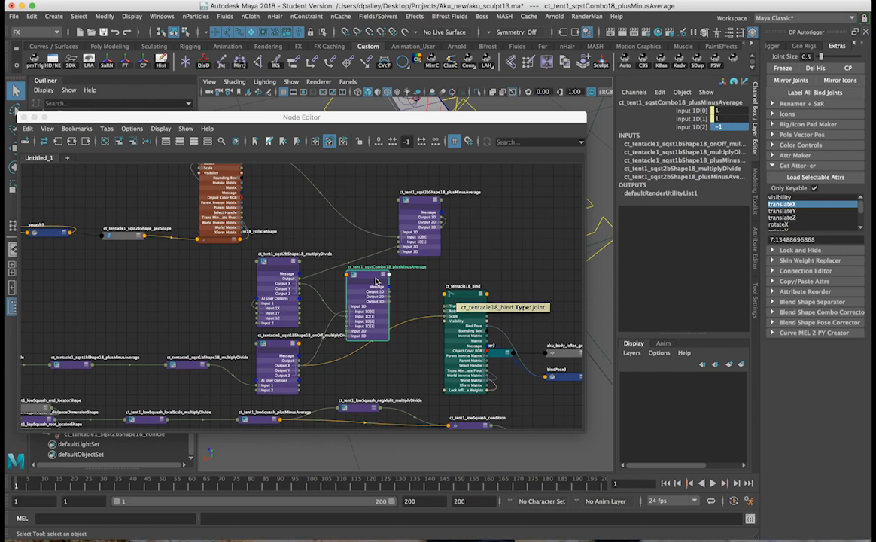
left_click_drag(390, 292, 445, 321)
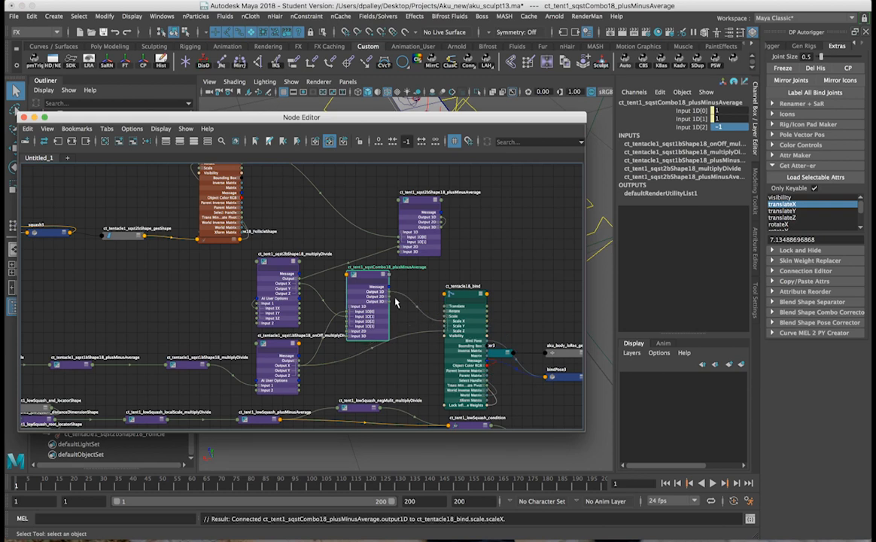
left_click_drag(389, 292, 445, 331)
left_click(467, 294)
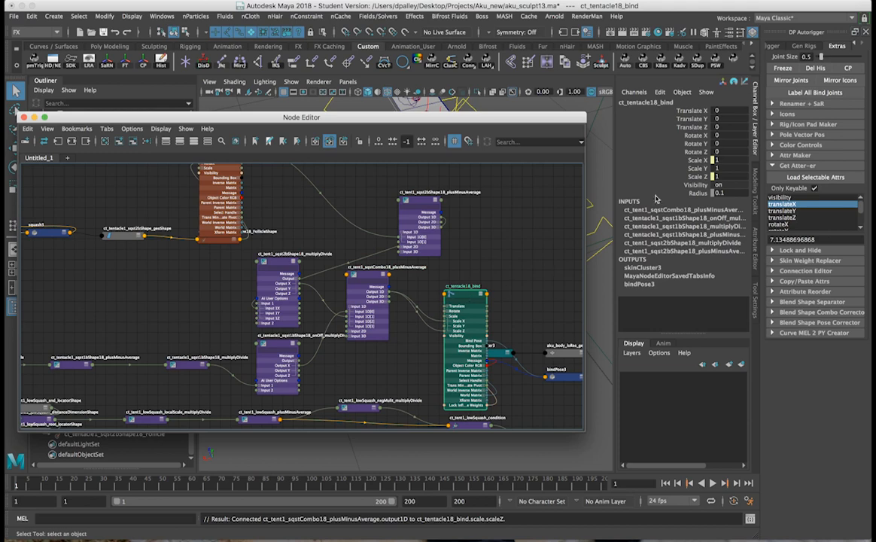
Step: Close the Node Editor and the DP Autorigger panel, and bring the whole tentacle setup into view
left_click_drag(525, 120, 537, 149)
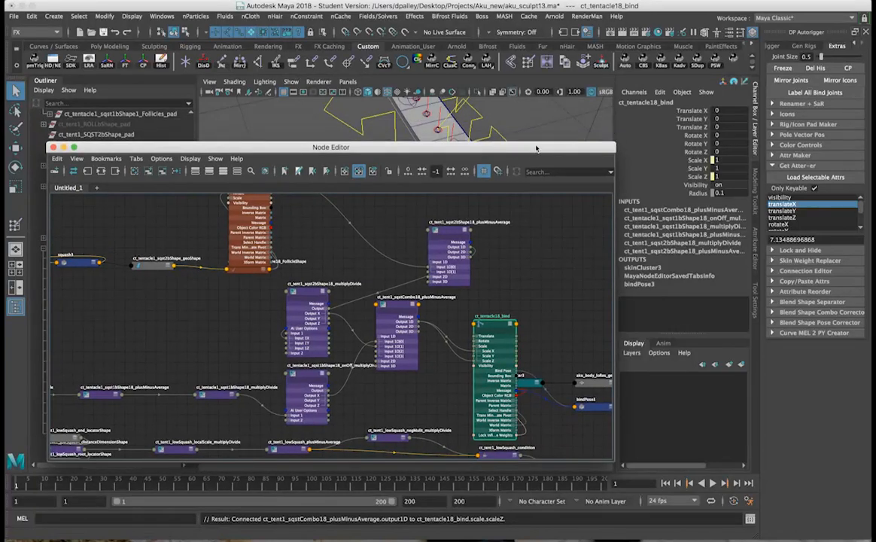
left_click(50, 147)
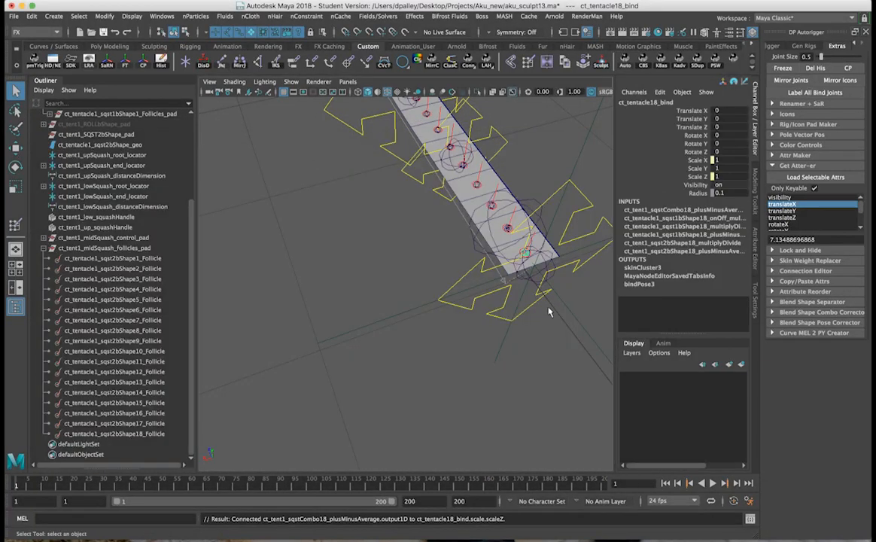
left_click(866, 32)
right_click_drag(665, 368, 519, 366, "alt")
left_click_drag(520, 366, 510, 325, "alt")
middle_click_drag(511, 325, 509, 437, "alt")
left_click_drag(509, 437, 423, 376, "alt")
middle_click_drag(423, 376, 527, 268, "alt")
left_click_drag(526, 269, 488, 278, "alt")
middle_click_drag(488, 278, 458, 314, "alt")
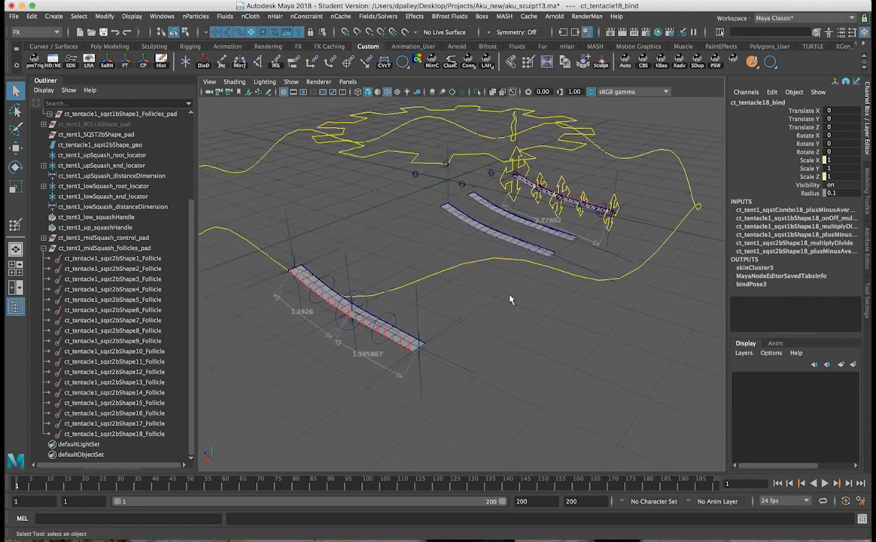
Step: Open the Script Editor and review the follicle scale loop and the combo plusMinusAverage loop in the Python script
left_click(859, 518)
scroll(546, 376, "down", 3)
scroll(545, 377, "up", 3)
scroll(545, 377, "down", 5)
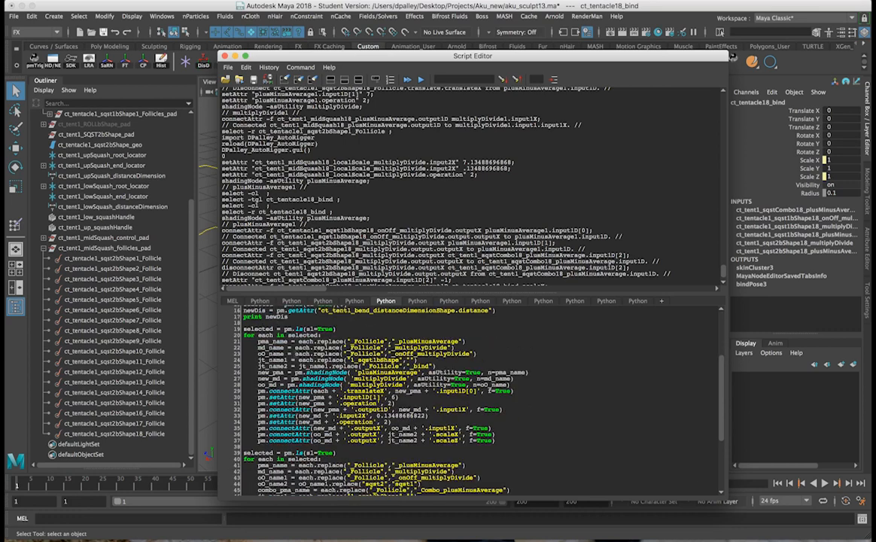
left_click_drag(243, 329, 497, 440)
scroll(502, 438, "down", 6)
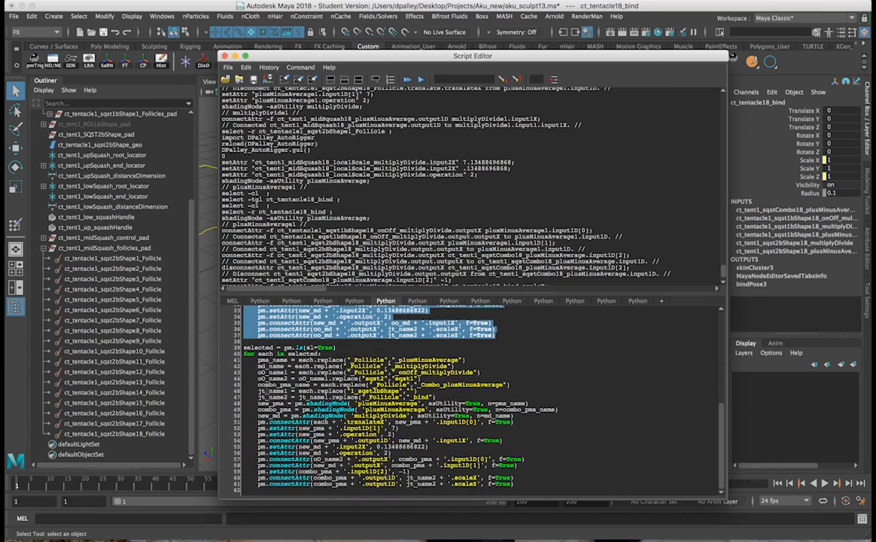
left_click_drag(244, 347, 523, 476)
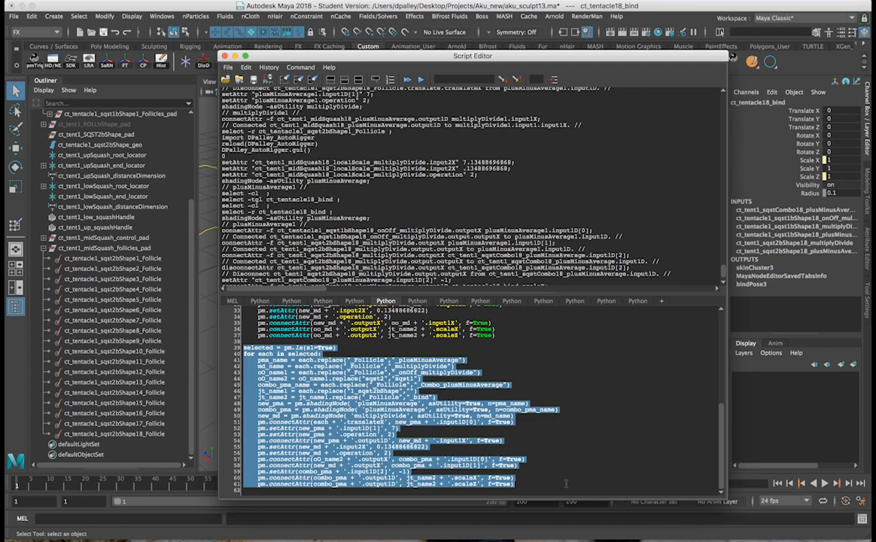
left_click(412, 444)
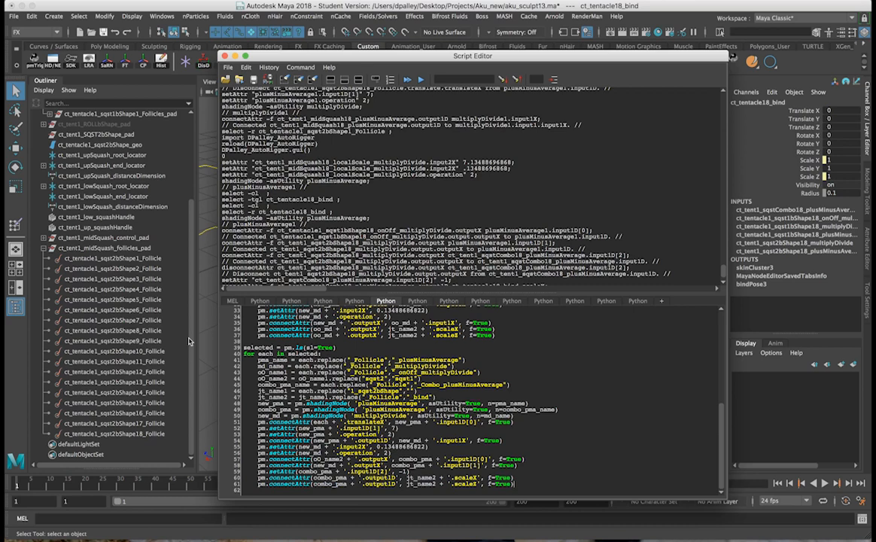
Step: Run the combo plusMinusAverage Python loop on follicles ct_tentacle1_sqst2bShape1_Follicle through ct_tentacle1_sqst2bShape17_Follicle
left_click_drag(113, 258, 132, 424)
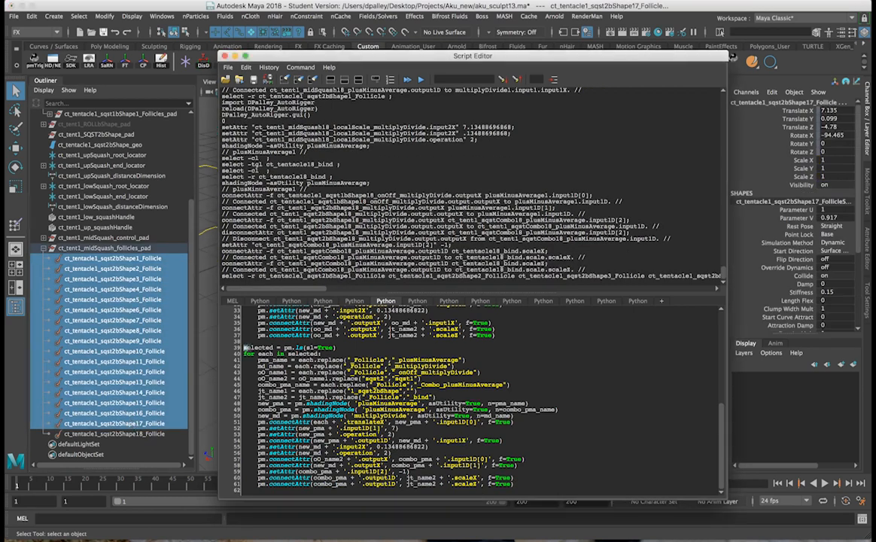
left_click_drag(243, 347, 258, 490)
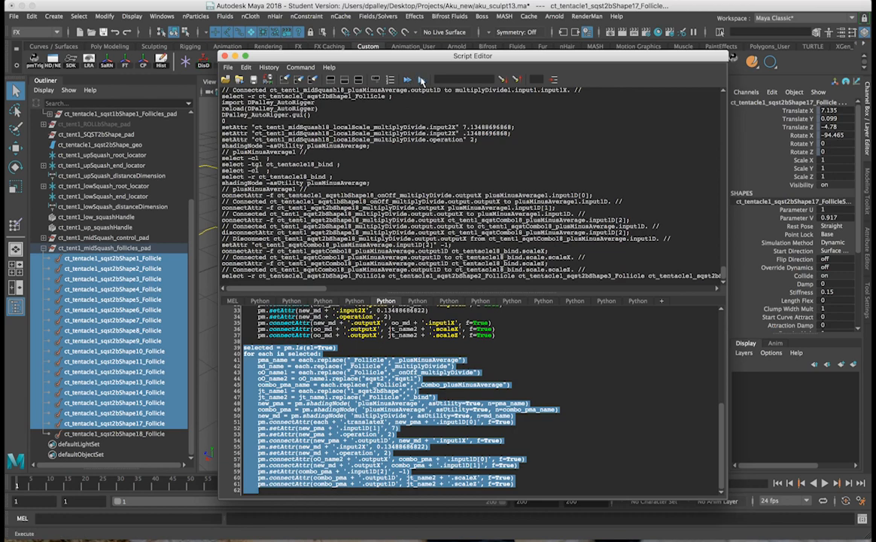
left_click(420, 79)
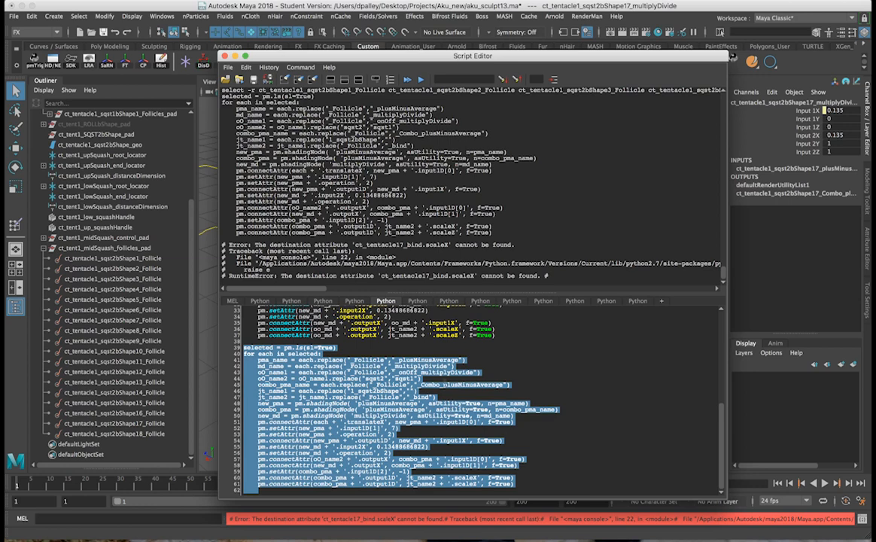
Step: Examine the each.replace("1_sqst2bShape","") expression in the script's jt_name1 line
left_click(334, 384)
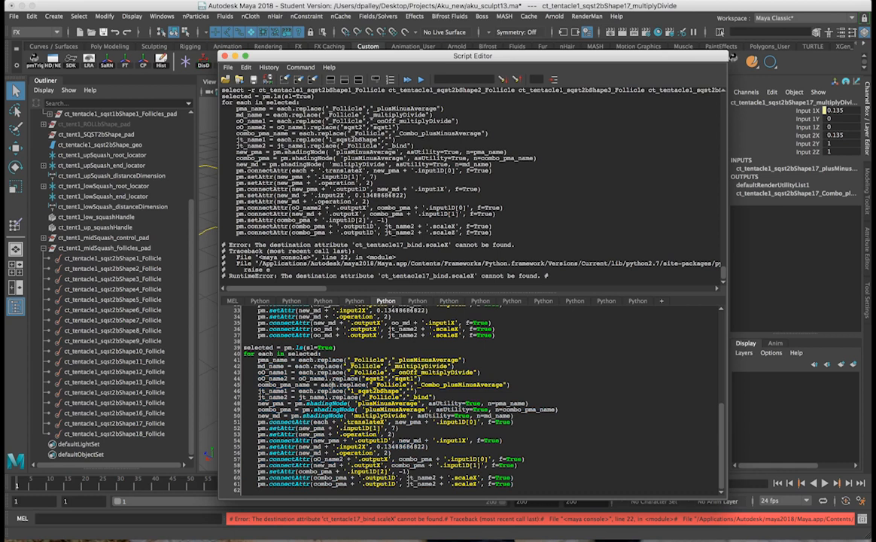
left_click_drag(299, 391, 416, 392)
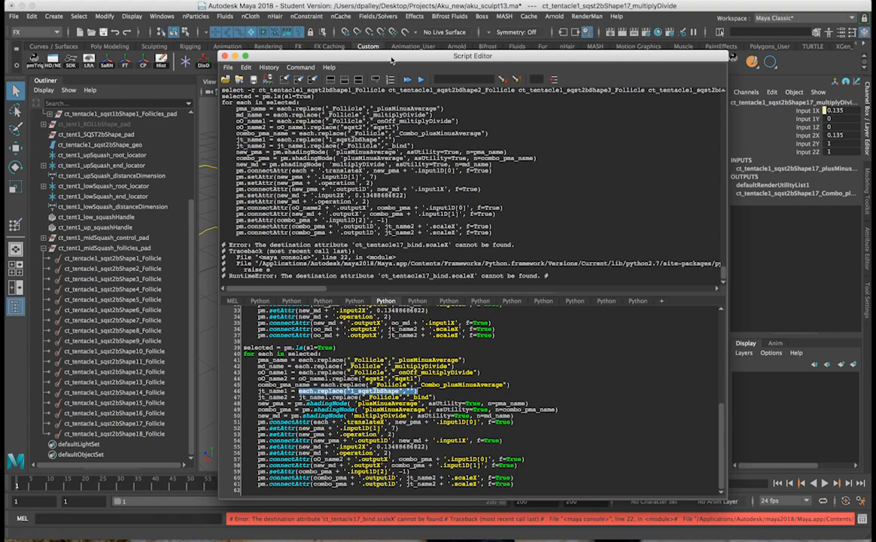
Step: Undo the last run of the combo plusMinusAverage loop and move the Script Editor clear of the viewport
left_click_drag(391, 59, 400, 417)
left_click(520, 332)
key("ctrl+z")
key("ctrl+z")
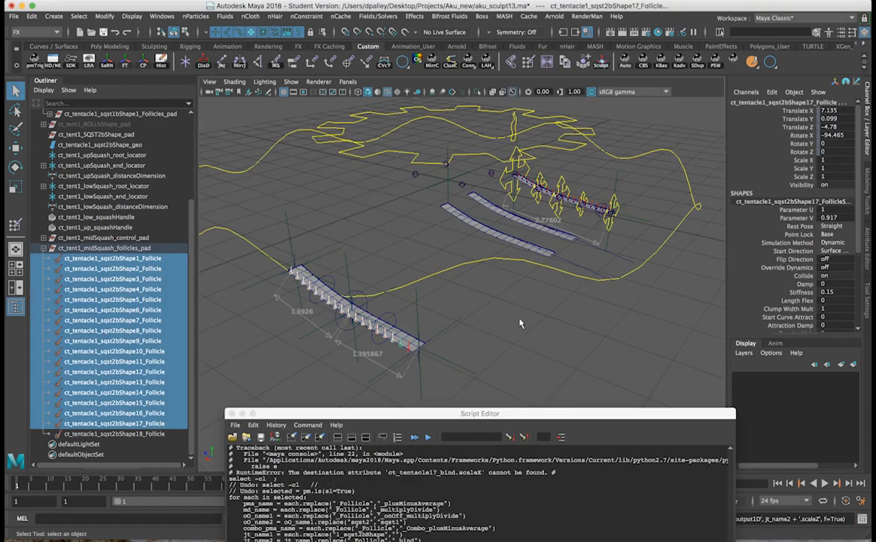
Step: Check the names and scale inputs of joints at the root end of the tentacle ribbon
left_click_drag(571, 307, 513, 314, "alt")
middle_click_drag(602, 309, 548, 308, "alt")
right_click_drag(548, 309, 493, 197, "alt")
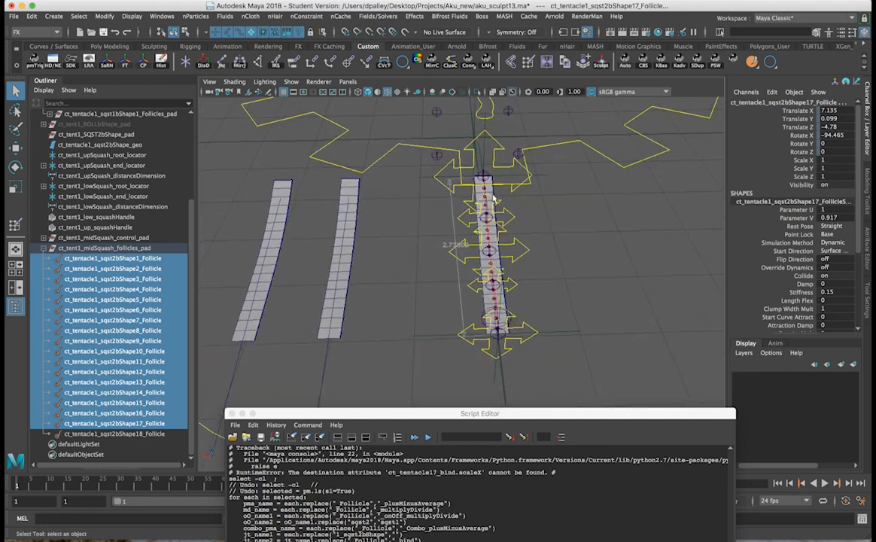
left_click(494, 198)
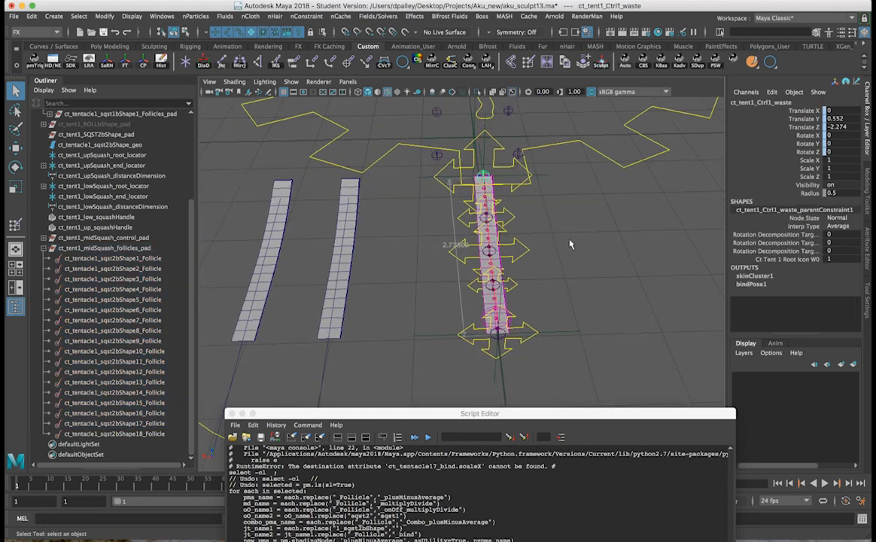
left_click(567, 269)
left_click(486, 204)
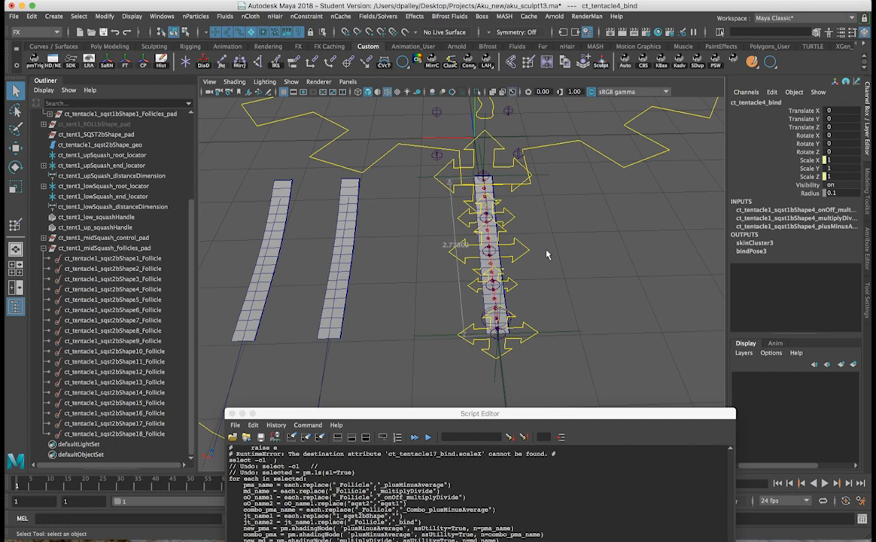
Step: Delete the oversized stray joint ct_tentacle1_bind1 near the tip of the tentacle ribbon
left_click(496, 317)
left_click_drag(517, 334, 554, 332, "alt")
middle_click_drag(553, 333, 433, 335, "alt")
right_click_drag(432, 335, 641, 338, "alt")
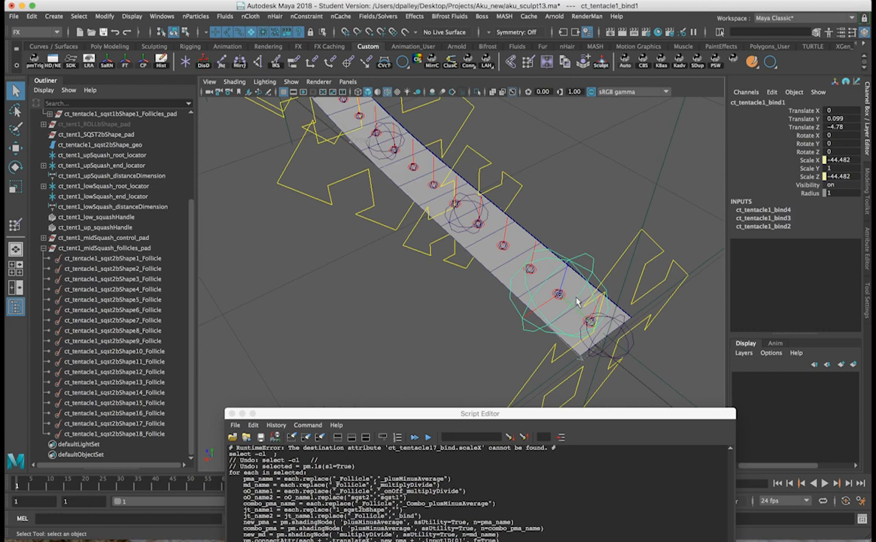
left_click(579, 268)
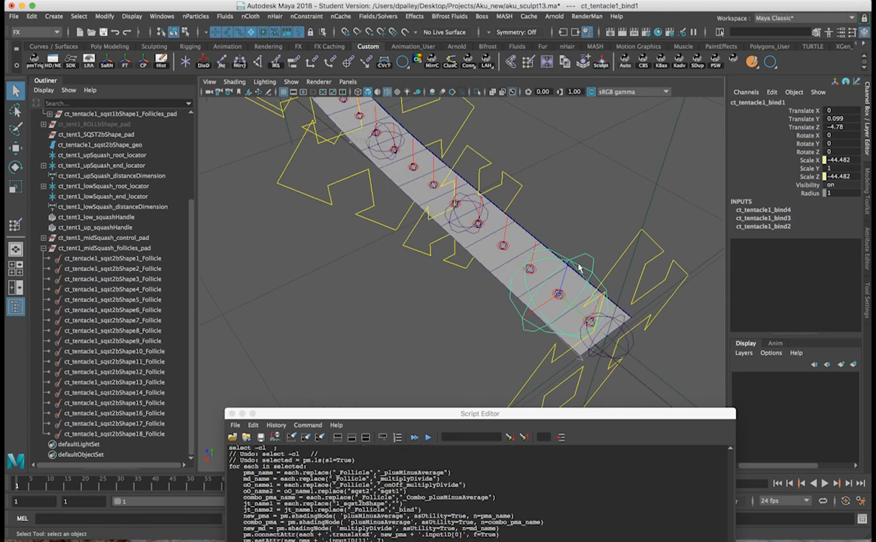
left_click(579, 268)
Step: Rename the ct_tentacle1_follicle joint under ct_tentacle17_follicle to ct_tentacle17_bind
left_click(558, 295)
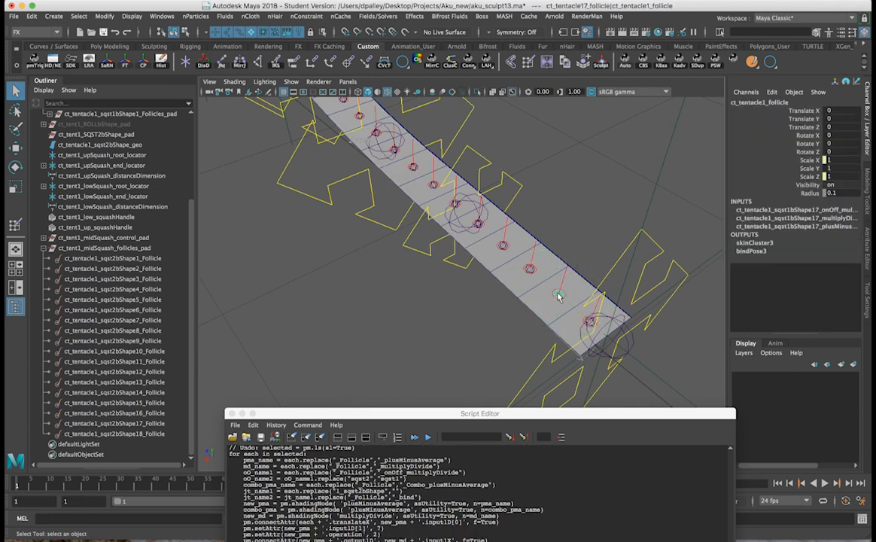
left_click(765, 102)
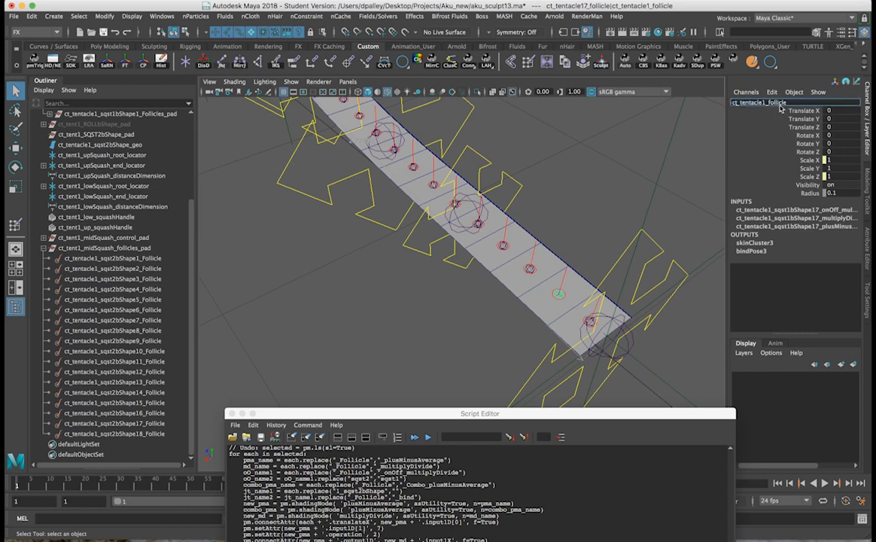
type("7")
key("shift+End")
type("bind")
key("Return")
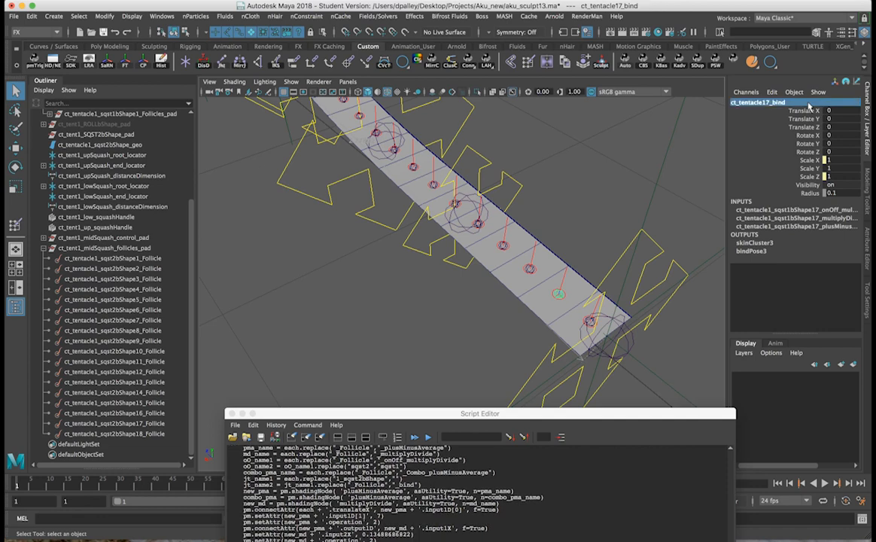
Step: Run the whole combo plusMinusAverage loop again on follicles ct_tentacle1_sqst2bShape1_Follicle through ct_tentacle1_sqst2bShape17_Follicle
left_click_drag(481, 213, 393, 219, "alt")
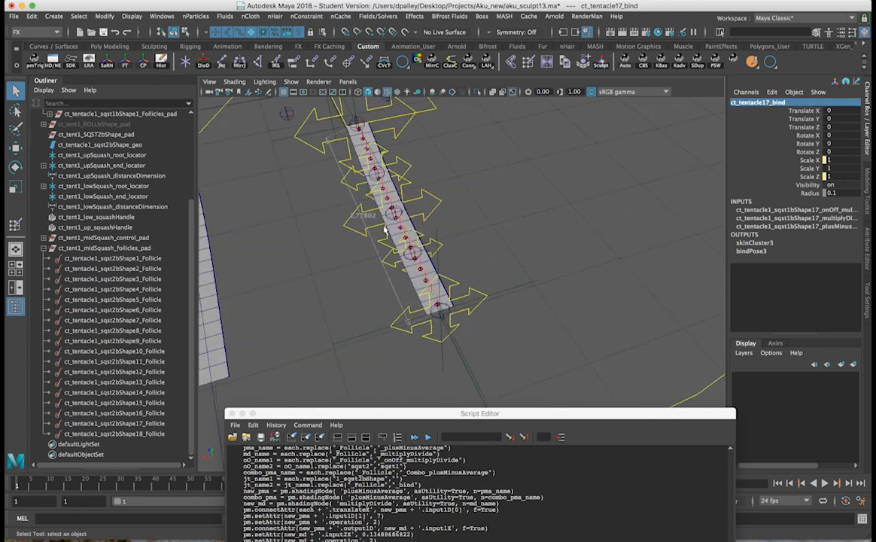
left_click(383, 192)
left_click_drag(449, 263, 465, 236, "alt")
left_click_drag(474, 413, 508, 118)
left_click_drag(95, 257, 103, 426)
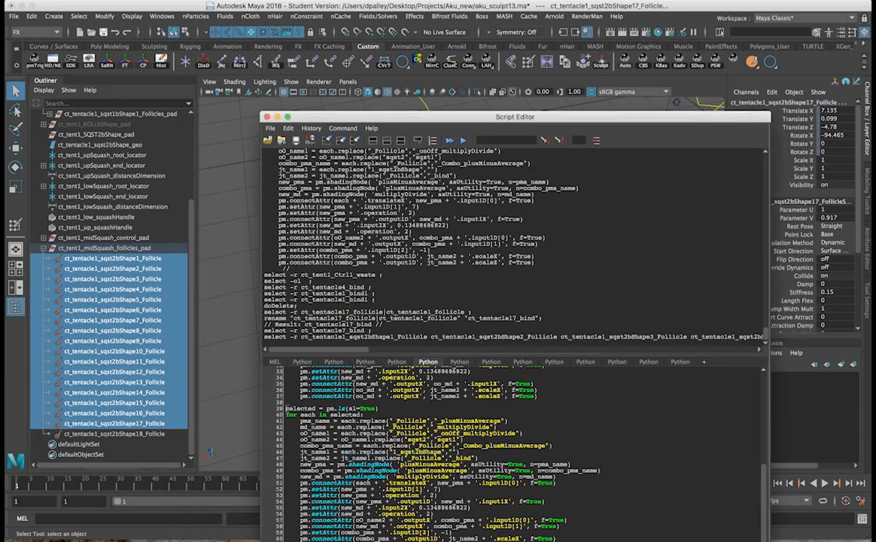
left_click_drag(287, 409, 557, 538)
left_click_drag(512, 120, 492, 49)
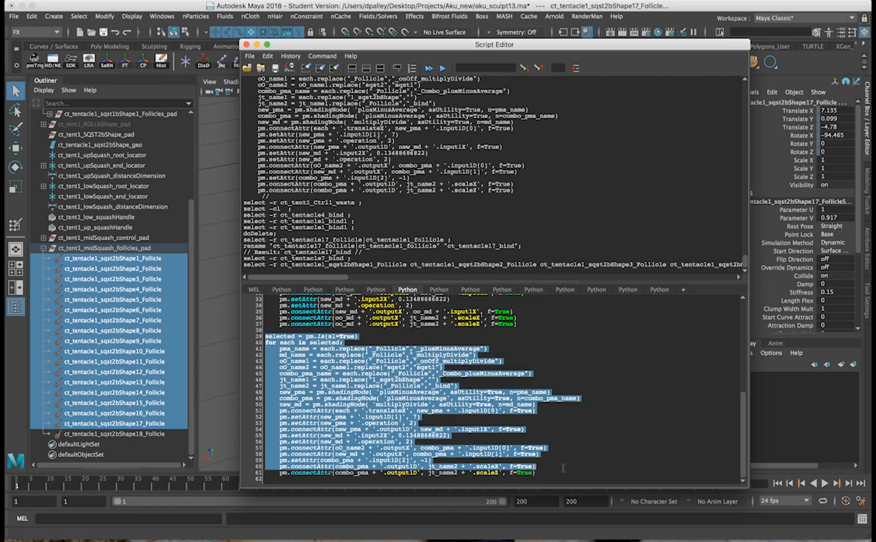
left_click_drag(563, 468, 563, 472)
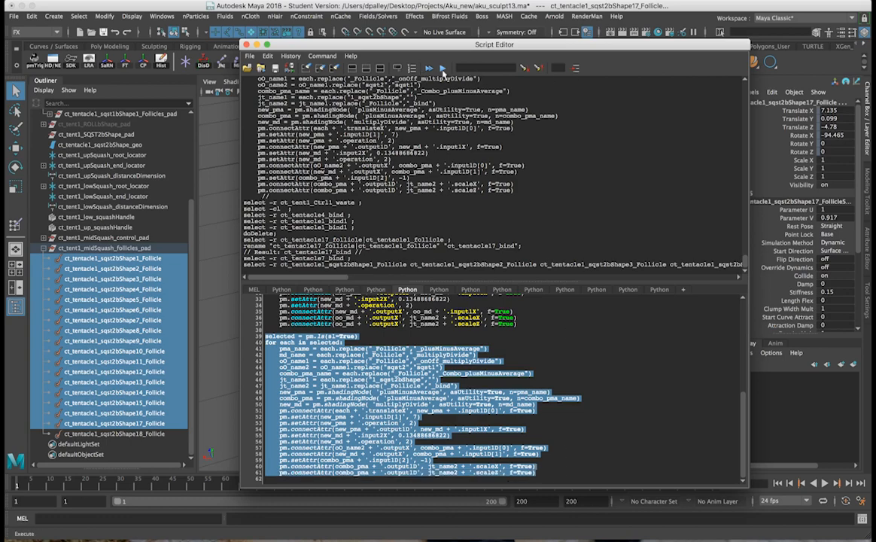
left_click(442, 68)
Step: Select the ct_tentacle12_bind joint on the tentacle ribbon and close the Script Editor
left_click_drag(466, 45, 447, 424)
middle_click_drag(563, 175, 292, 257, "alt")
right_click_drag(530, 237, 709, 225, "alt")
middle_click_drag(708, 225, 442, 257, "alt")
left_click(413, 252)
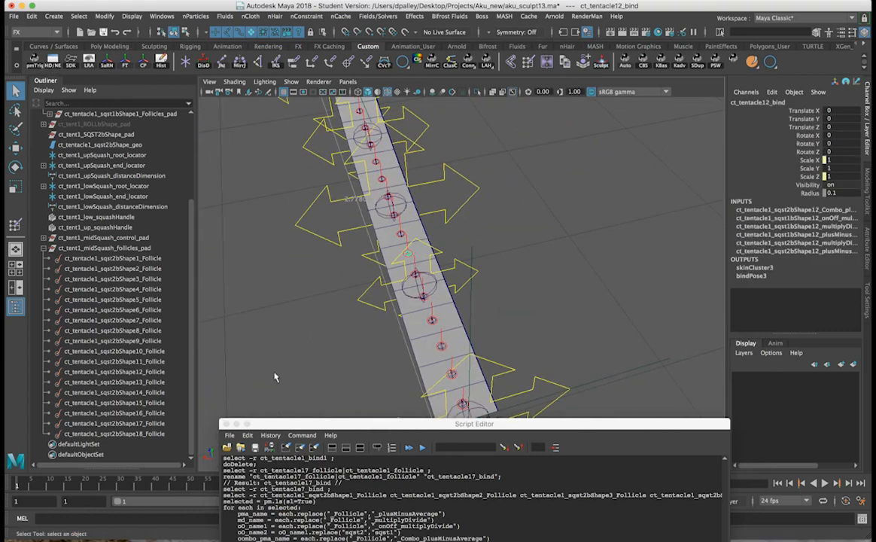
left_click(227, 424)
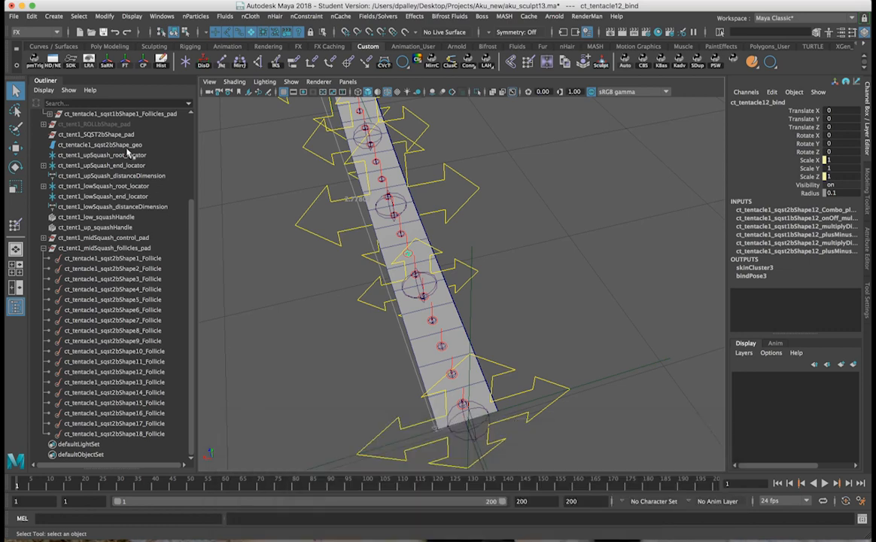
Step: Graph ct_tentacle12_bind in the Node Editor, examine its combo plusMinusAverage connections, and close the editor
left_click(53, 65)
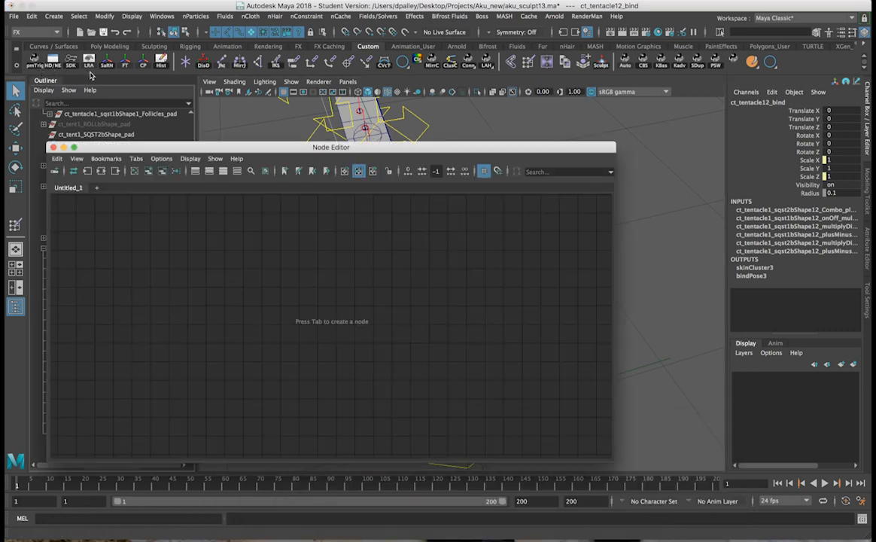
middle_click_drag(359, 340, 381, 342, "alt")
right_click_drag(381, 342, 423, 337, "alt")
left_click(429, 325)
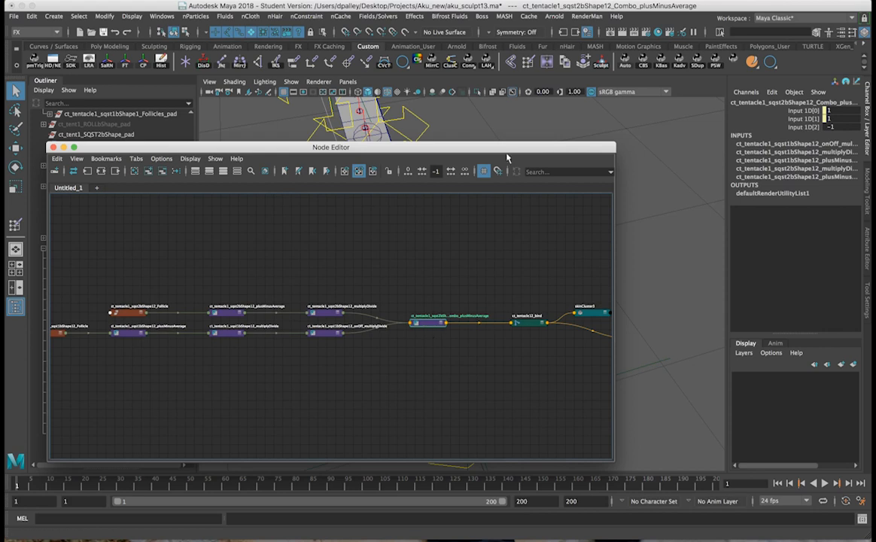
left_click_drag(506, 153, 595, 313)
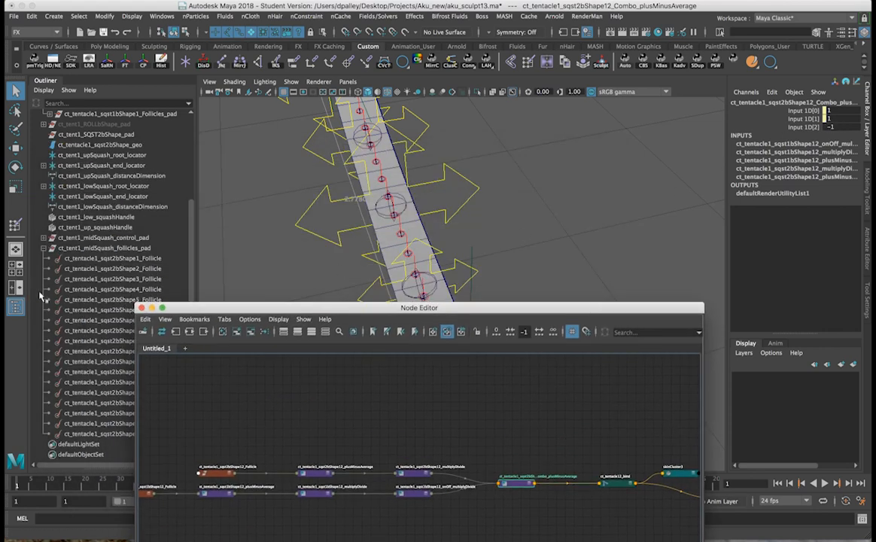
left_click(142, 307)
Step: Turn on polygon display in the viewport to show the character mesh around the tentacle
right_click_drag(472, 217, 374, 215, "alt")
left_click_drag(373, 219, 459, 189, "alt")
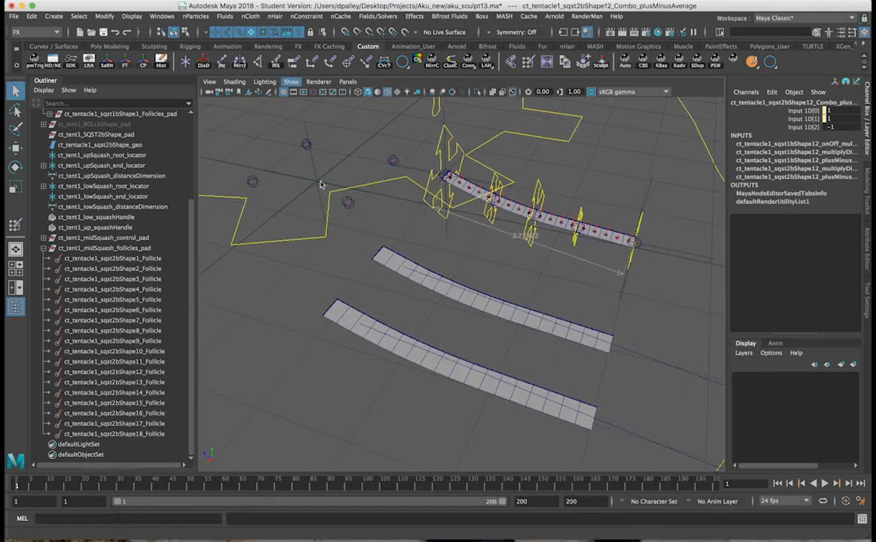
left_click(291, 82)
left_click(322, 183)
right_click_drag(322, 183, 269, 160, "alt")
left_click_drag(270, 160, 316, 143, "alt")
middle_click_drag(451, 188, 388, 182, "alt")
right_click_drag(388, 182, 445, 182, "alt")
Step: Move the tentacle tip control ct_tent1_End_icon outward to about 3.65, -0.24, -0.66 to test the stretch
left_click(518, 170)
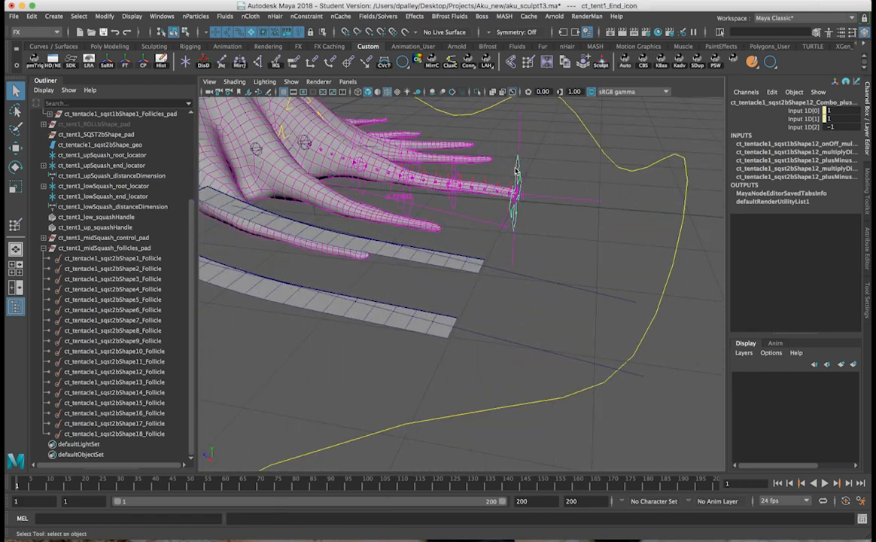
right_click_drag(518, 169, 448, 169, "alt")
left_click_drag(448, 169, 489, 167, "alt")
right_click_drag(489, 167, 437, 178, "alt")
left_click_drag(438, 178, 660, 267, "alt")
key("w")
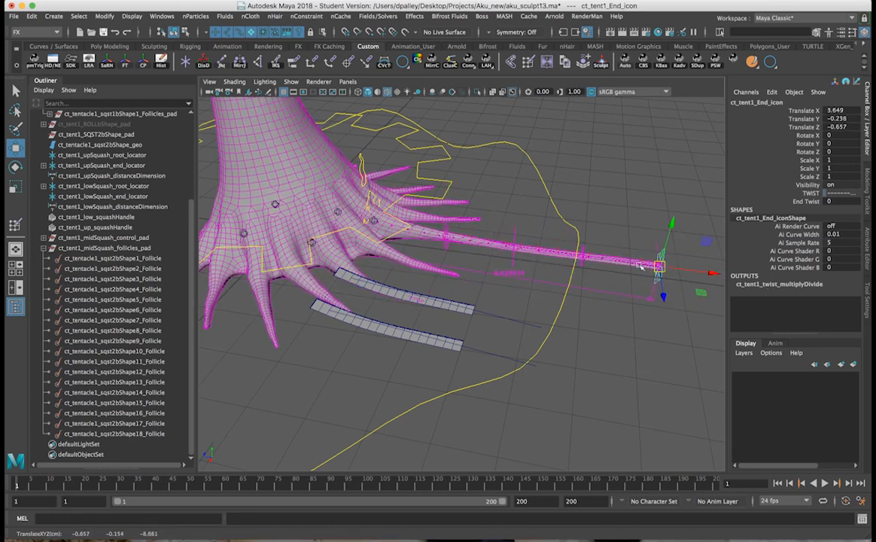
Step: Slide the ct_tent1_Mid_icon control along the stretched tentacle to test the squash, then undo the moves
left_click(513, 236)
left_click_drag(512, 249, 615, 251)
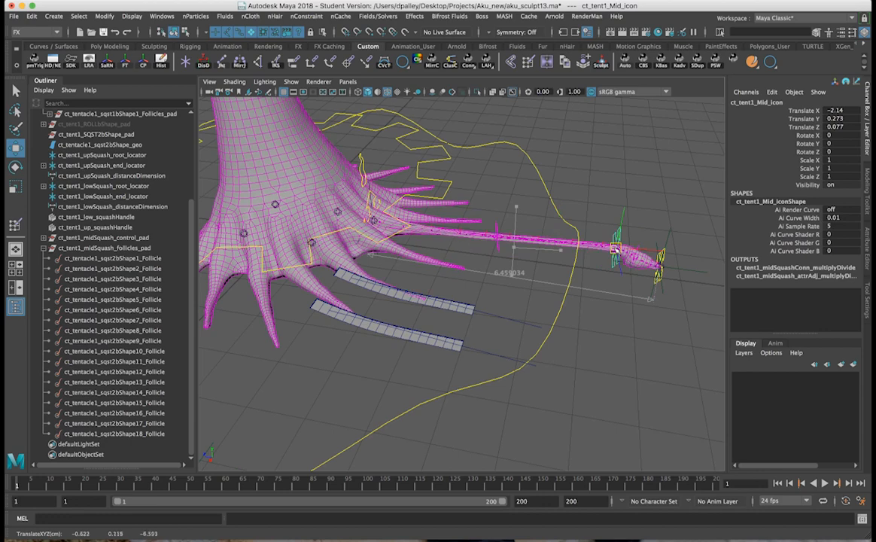
left_click_drag(527, 248, 595, 242)
key("super+z")
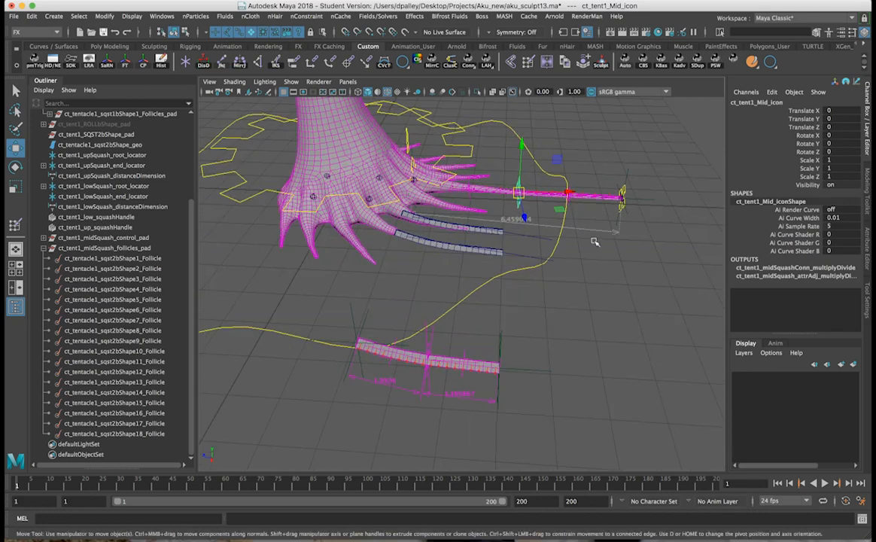
left_click_drag(522, 194, 464, 218)
key("z")
Step: Reset the Translate X, Y and Z of ct_tent1_End_icon to 0 and clear the selection
right_click_drag(464, 218, 572, 226, "alt")
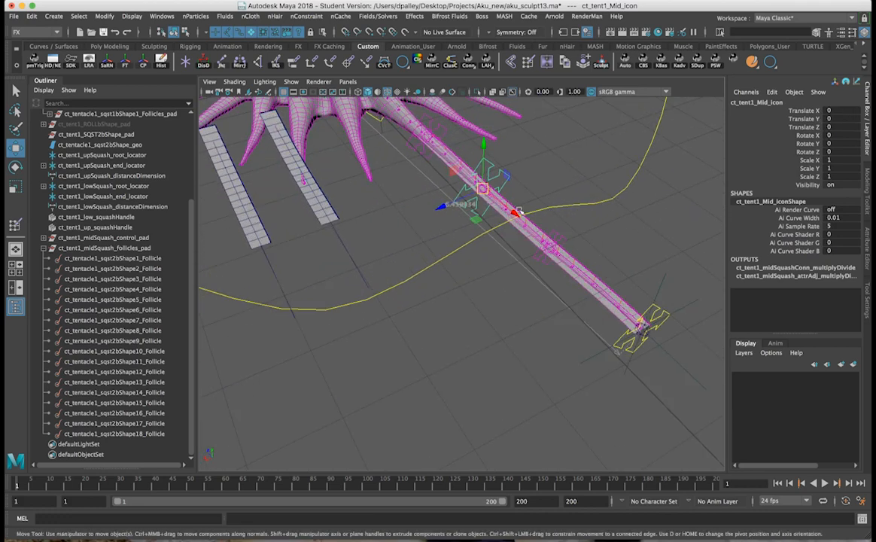
left_click_drag(572, 226, 519, 199, "alt")
middle_click_drag(527, 196, 549, 283, "alt")
right_click_drag(549, 283, 527, 290, "alt")
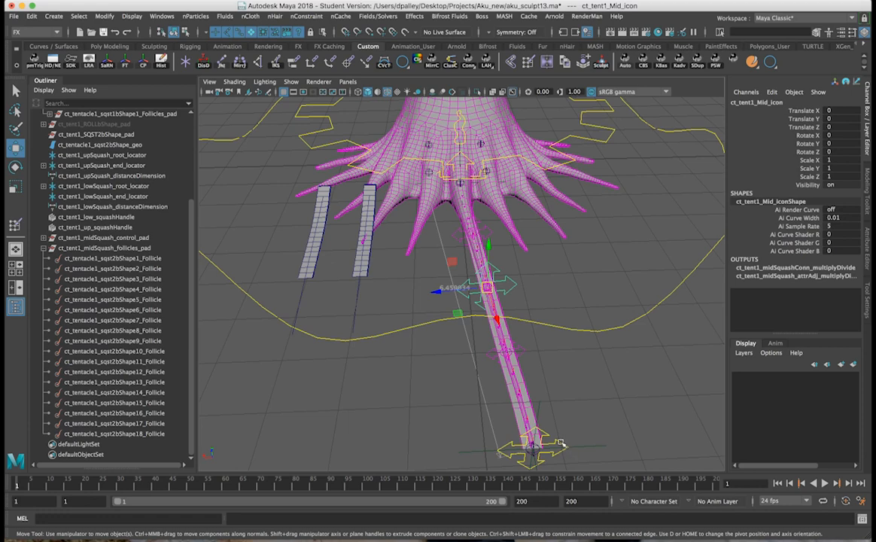
left_click(563, 444)
left_click_drag(838, 127, 838, 112)
type("0")
key("Return")
left_click(602, 303)
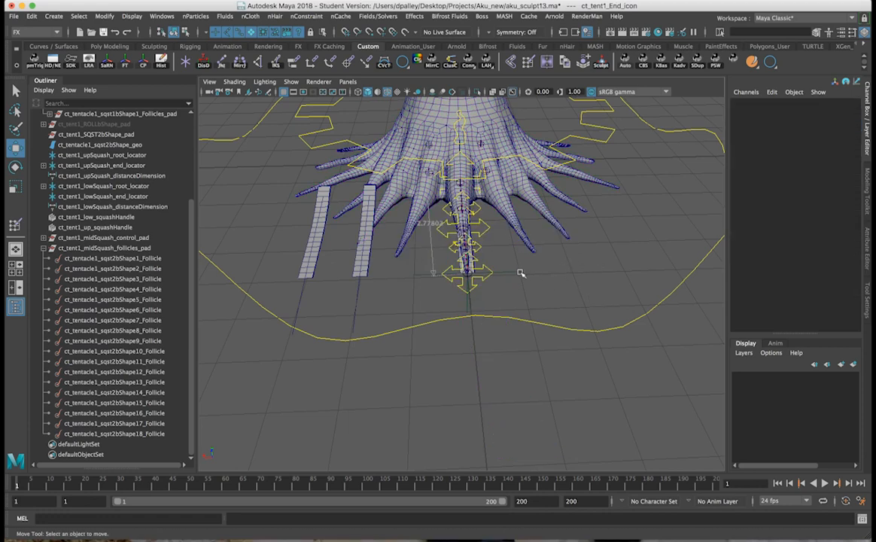
Step: Collapse the ct_tent1_midSquash_follicles_pad group in the Outliner
middle_click_drag(523, 272, 580, 332, "alt")
left_click_drag(581, 332, 593, 323, "alt")
right_click_drag(593, 321, 601, 320, "alt")
middle_click_drag(444, 307, 601, 305, "alt")
right_click_drag(601, 305, 474, 314, "alt")
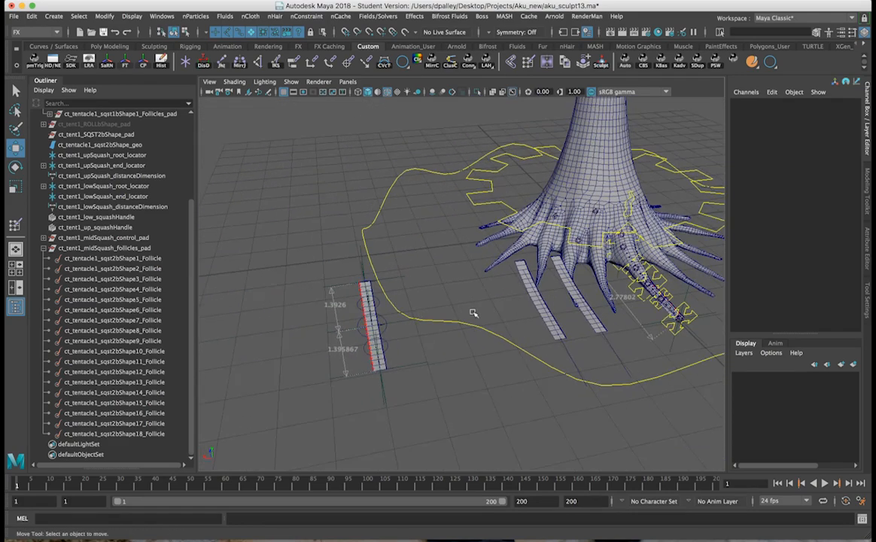
left_click(43, 248)
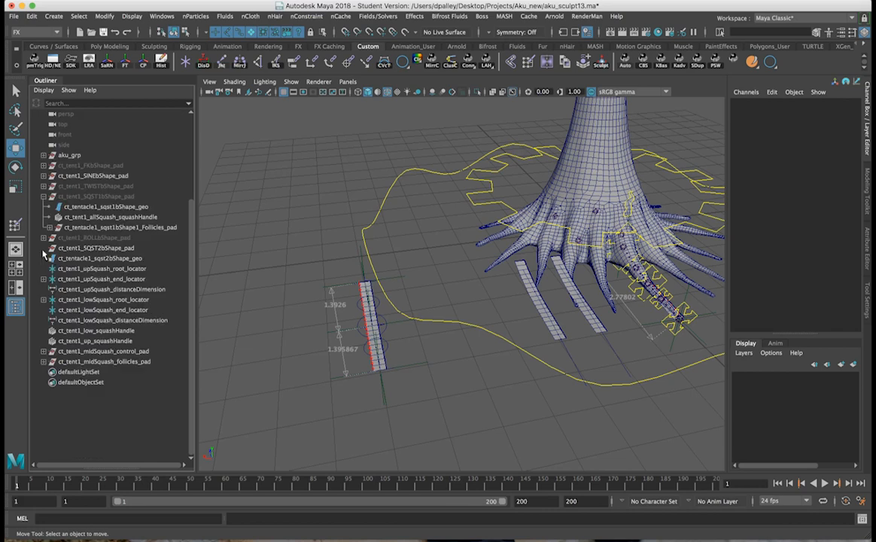
middle_click_drag(497, 369, 442, 381, "alt")
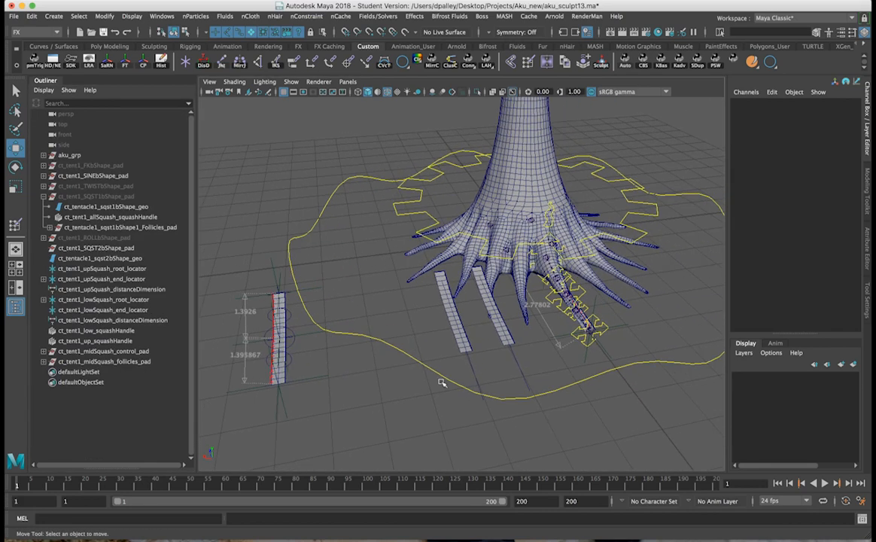
Step: Select the ct_tent1_indiv_icon control and review its attributes, including the ALL SQUASH group and its on/off switch
right_click_drag(442, 381, 494, 313, "alt")
left_click(581, 199)
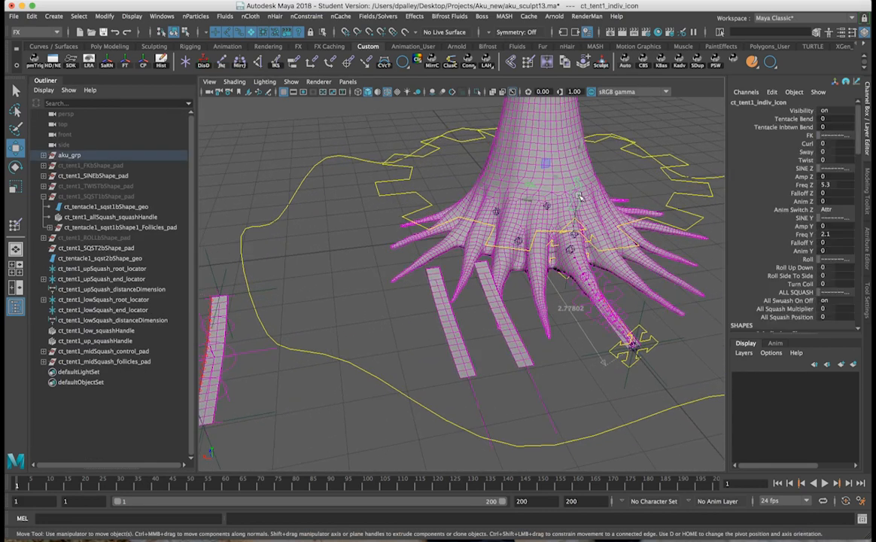
right_click_drag(527, 278, 379, 278, "alt")
left_click_drag(379, 279, 383, 276, "alt")
middle_click_drag(383, 276, 401, 229, "alt")
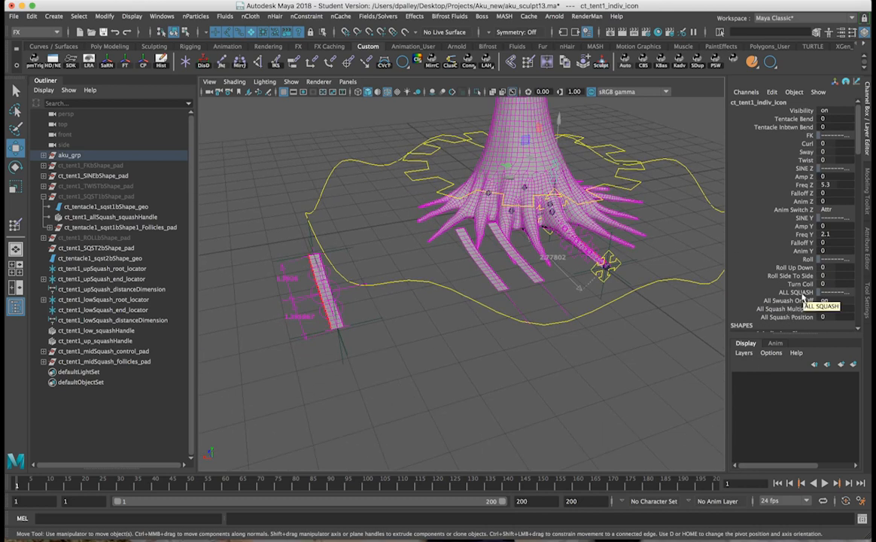
scroll(807, 301, "down", 3)
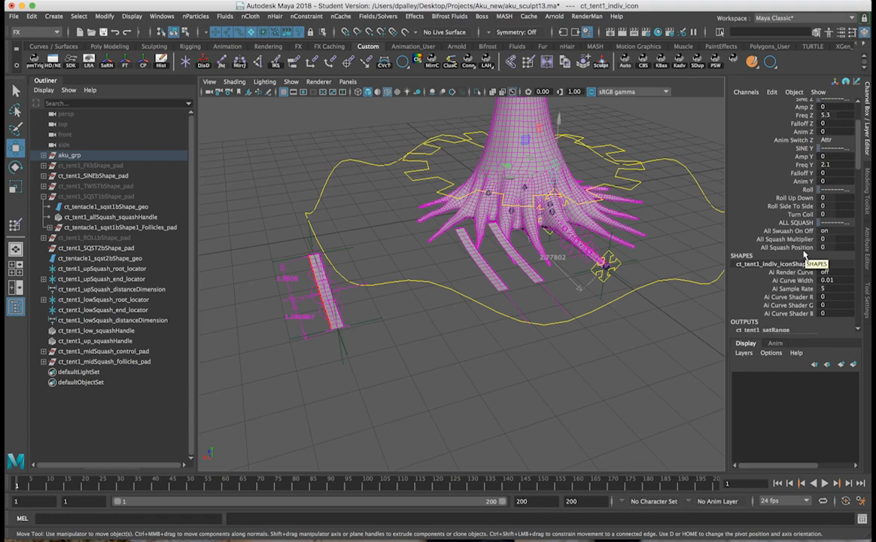
left_click_drag(571, 294, 588, 329, "alt")
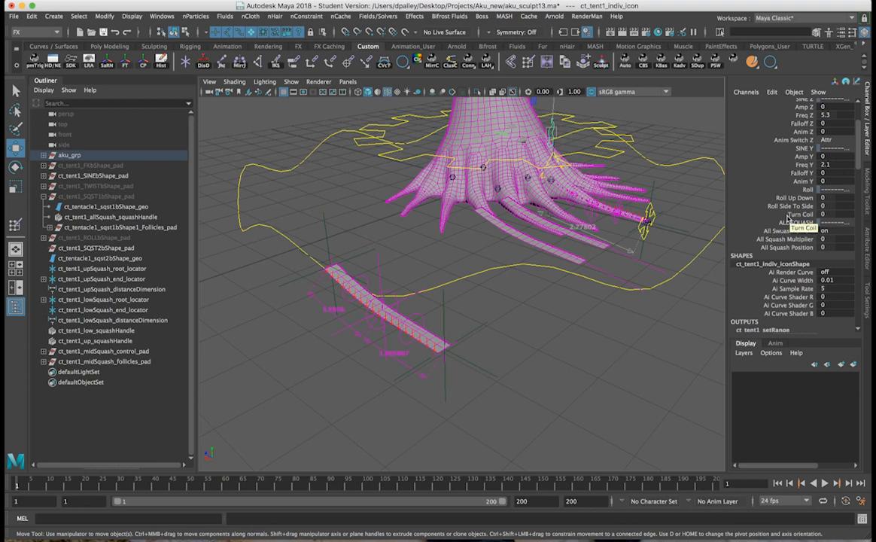
left_click(783, 231)
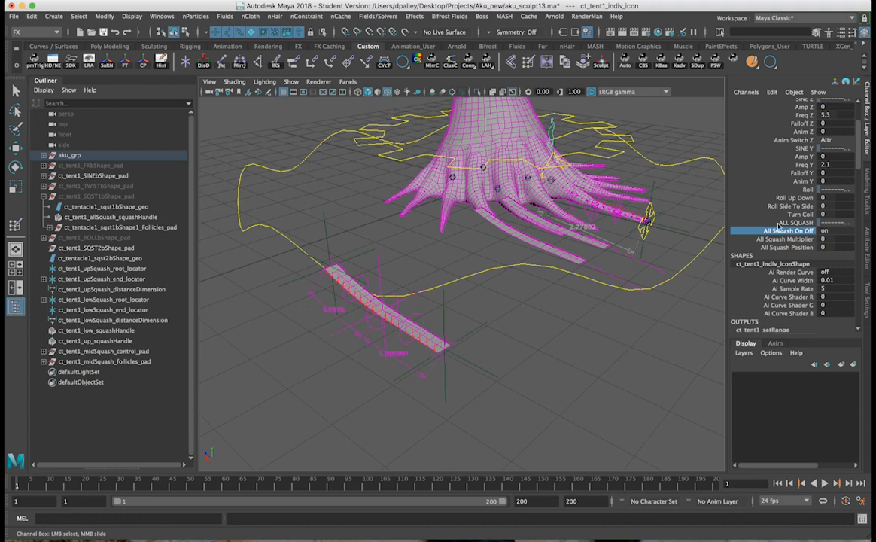
scroll(798, 241, "up", 3)
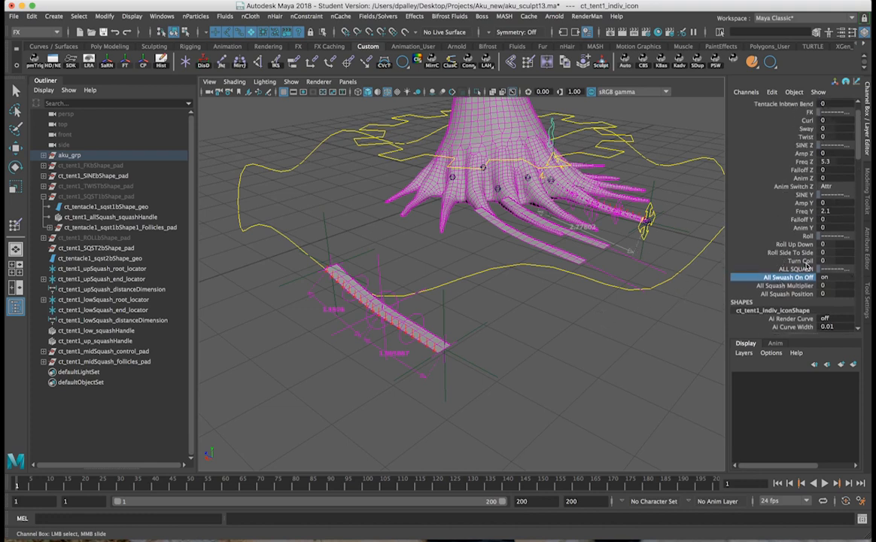
Step: Add a separator attribute named MID_SQUASH to ct_tent1_indiv_icon with the Attr Maker
left_click(799, 269)
middle_click_drag(612, 290, 595, 290, "alt")
right_click_drag(596, 290, 609, 292, "alt")
mouse_move(608, 293)
left_mouse_down("alt")
mouse_move(554, 275)
mouse_move(618, 296)
left_mouse_up("alt")
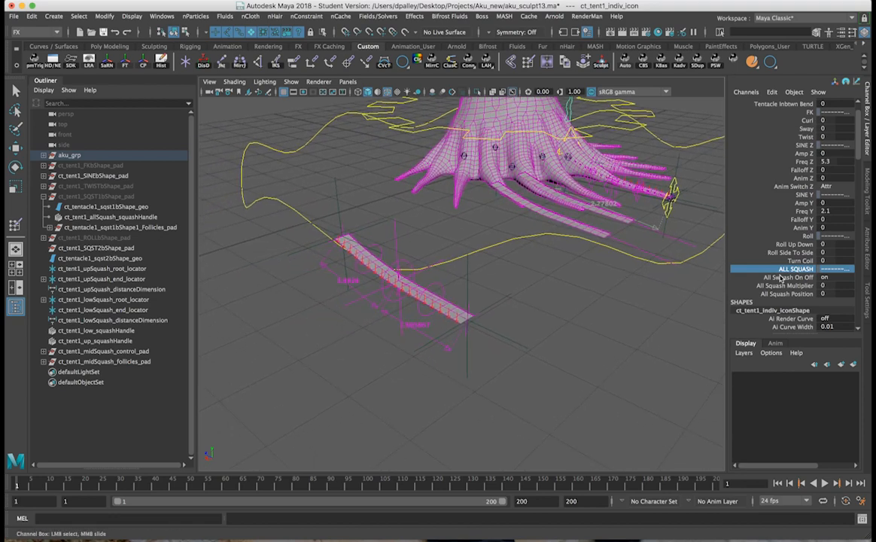
left_click(783, 277)
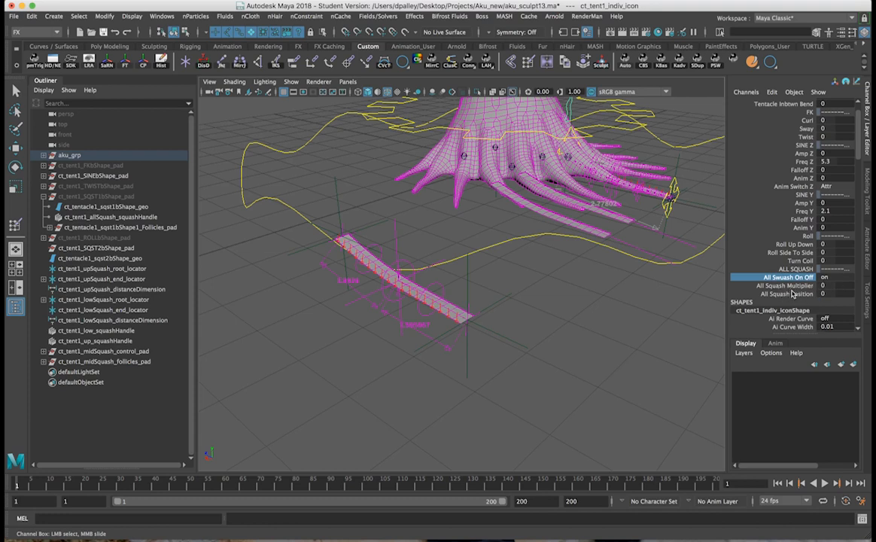
left_click(803, 269)
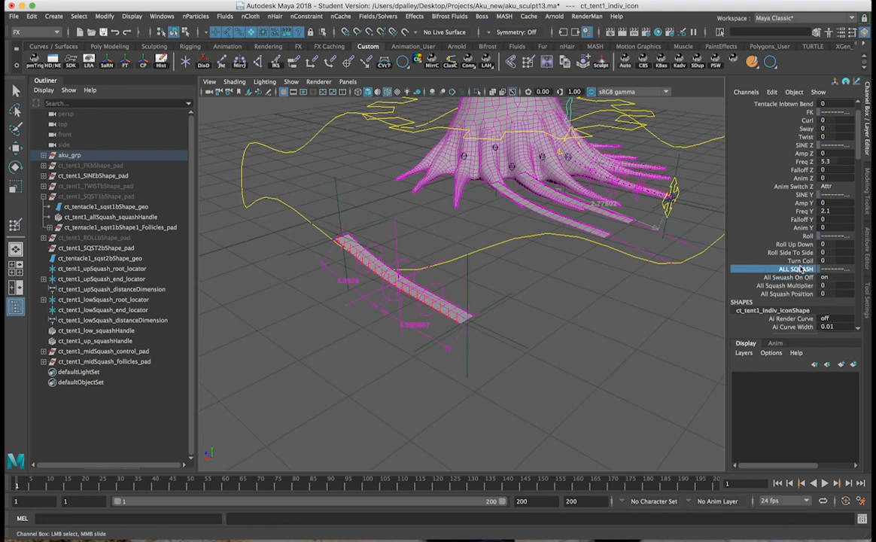
left_click(632, 66)
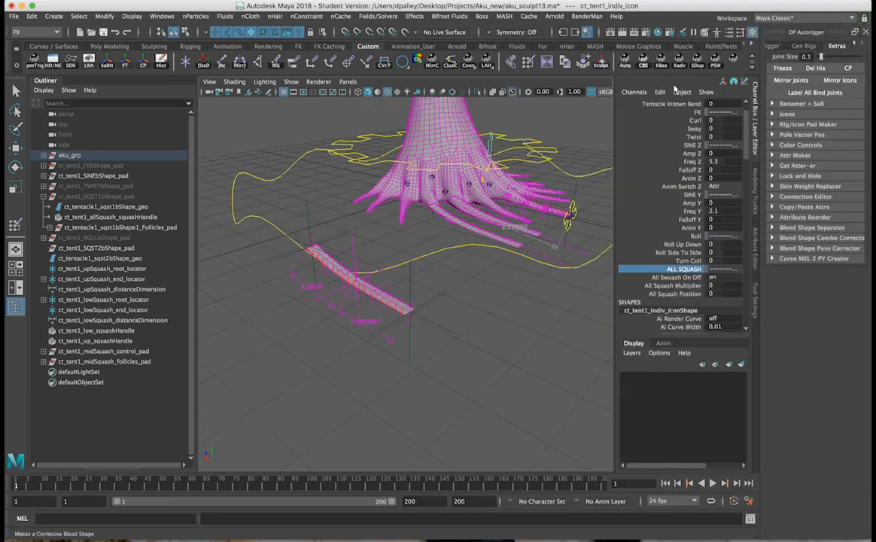
left_click(799, 156)
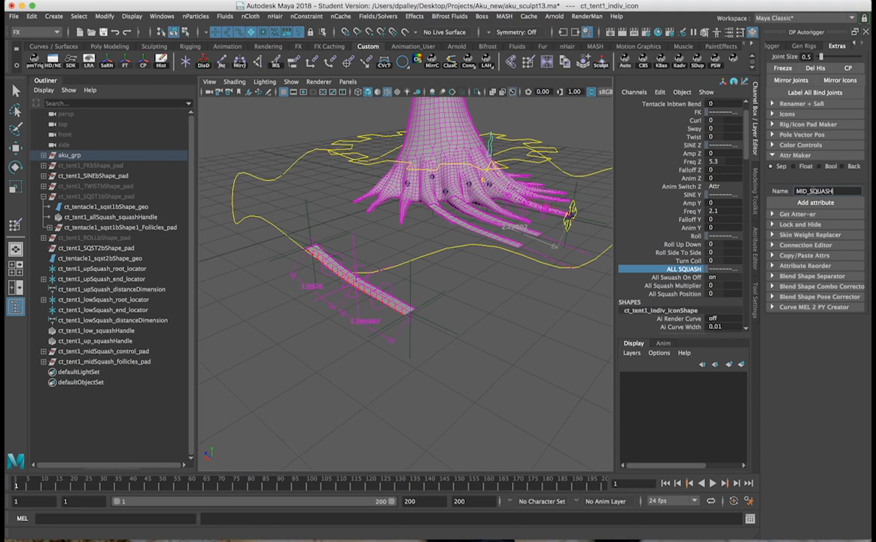
left_click(845, 203)
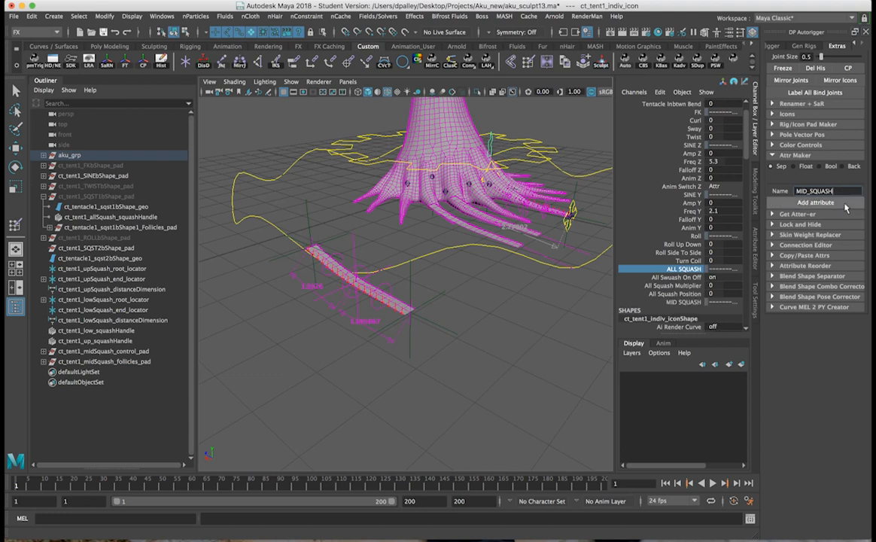
Step: Add a boolean attribute named Mid_Squash_On_Off to ct_tent1_indiv_icon
left_click(821, 166)
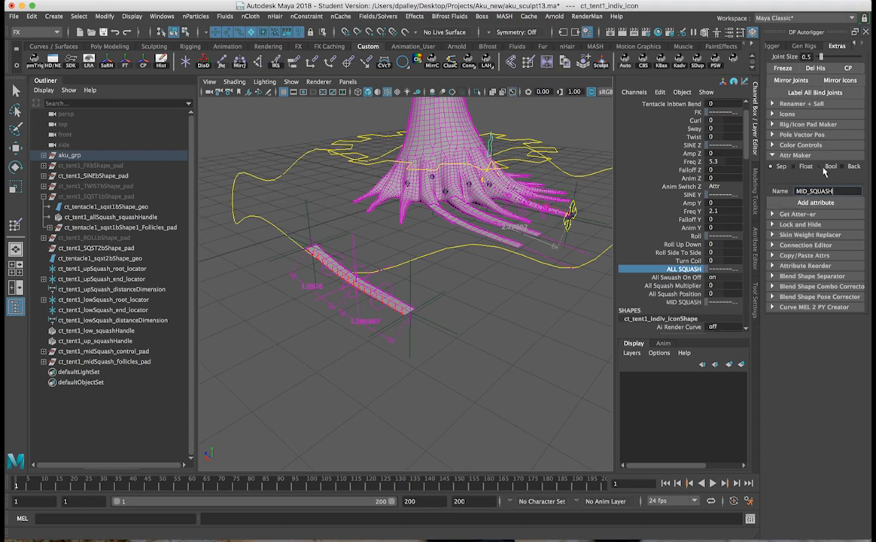
left_click_drag(837, 191, 787, 191)
type("MI")
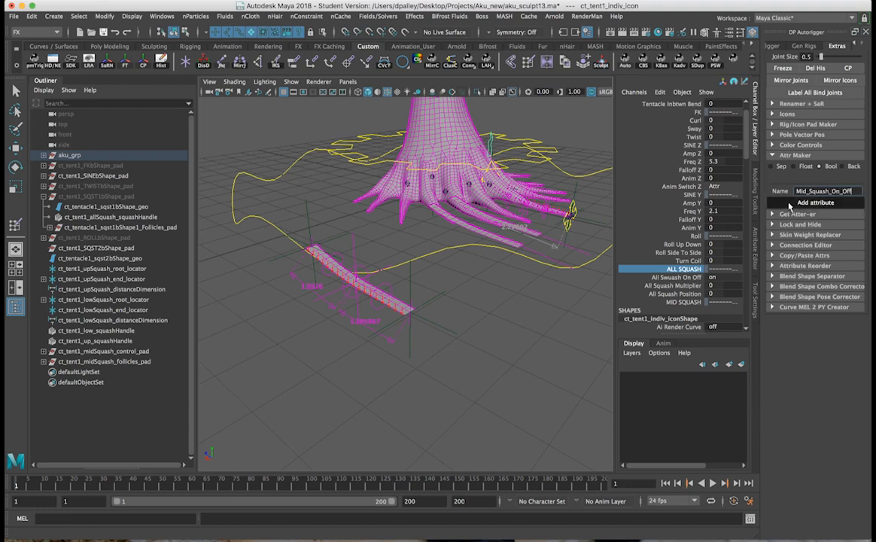
left_click(794, 204)
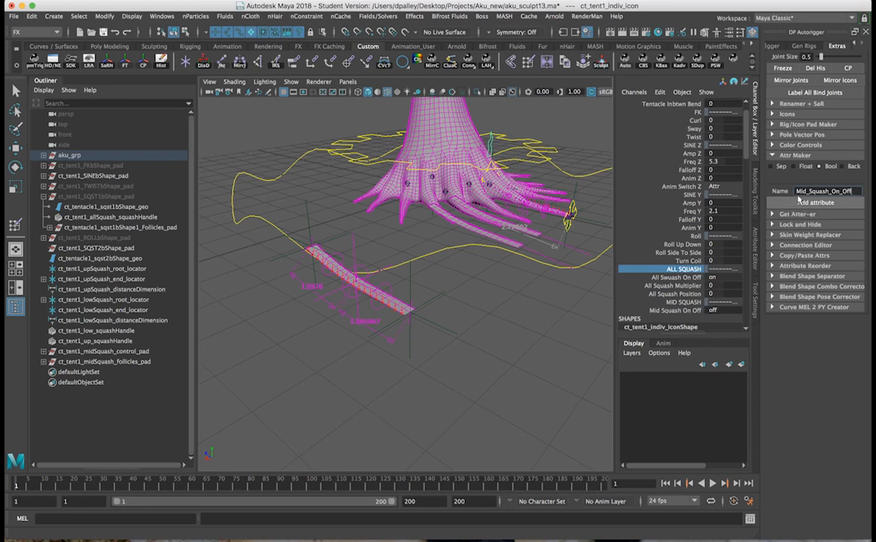
Step: Add a float attribute named Upper Squash Multiplier with a minimum of -10 and a maximum of 10
left_click(801, 166)
left_click_drag(853, 191, 754, 190)
left_click(770, 177)
left_click(853, 178)
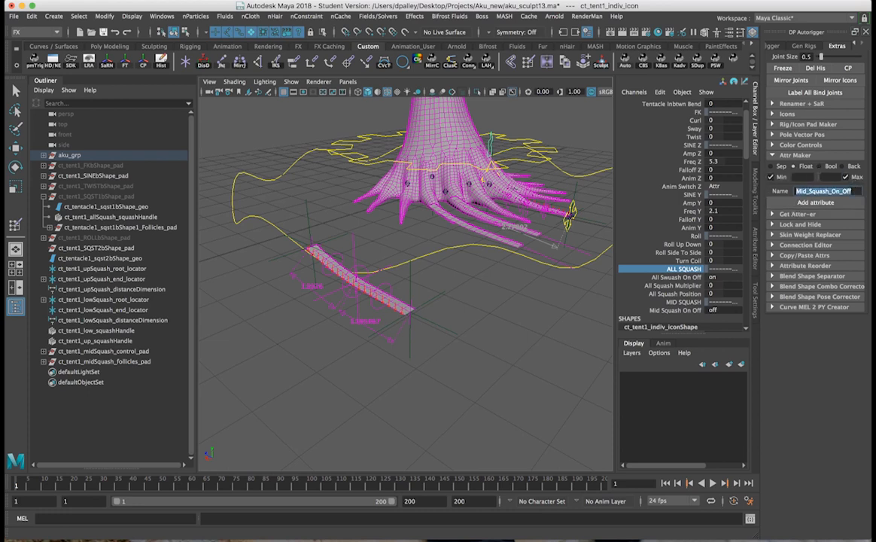
left_click(800, 176)
type("-10")
left_click_drag(858, 191, 772, 189)
type("Upp")
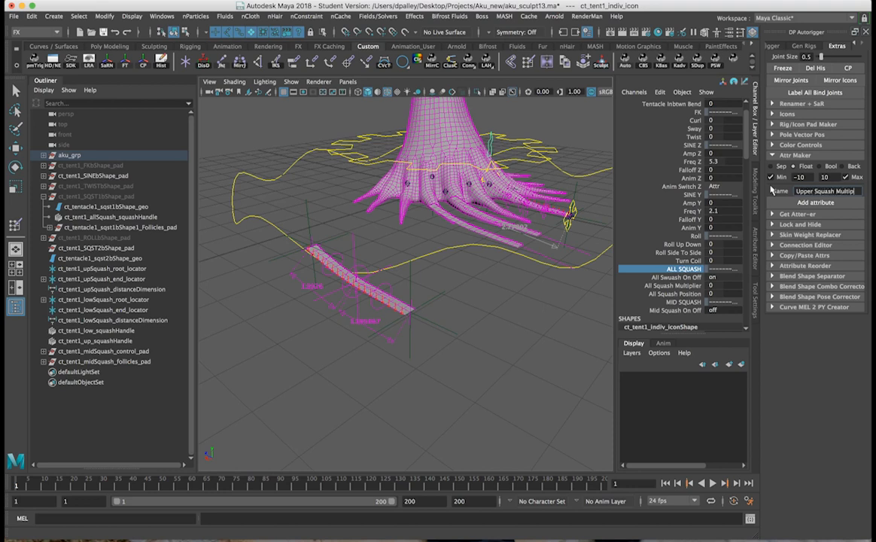
type("er")
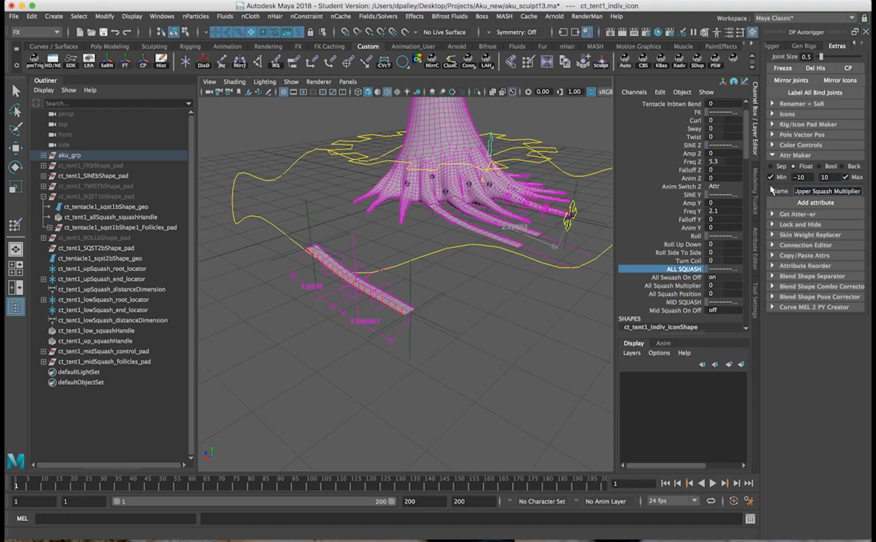
left_click(813, 204)
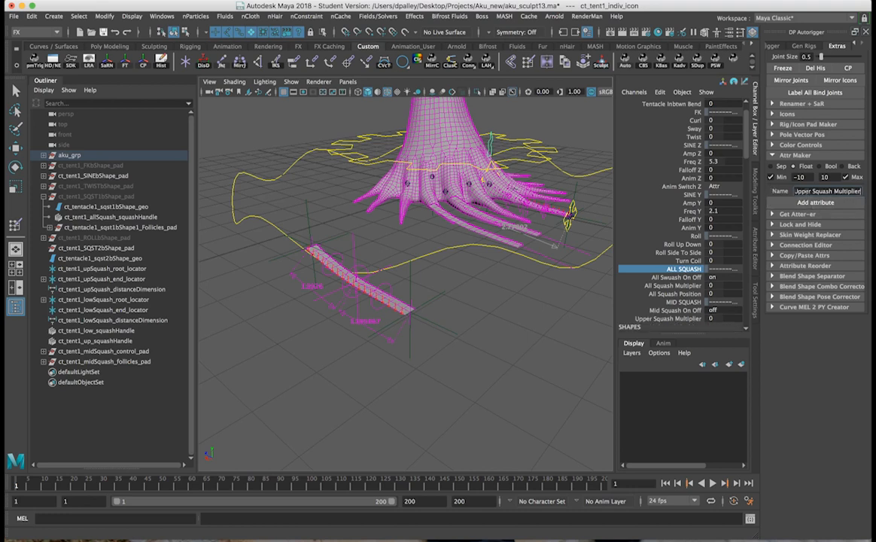
Step: Add a float attribute named Lower Squash Multiplier with the same -10 to 10 range
double_click(803, 191)
type("Lower")
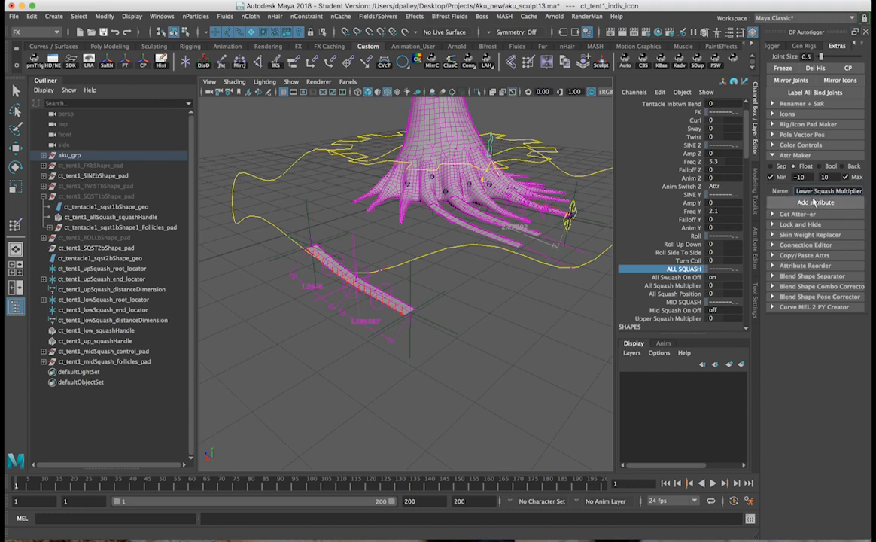
left_click(813, 203)
scroll(633, 247, "down", 2)
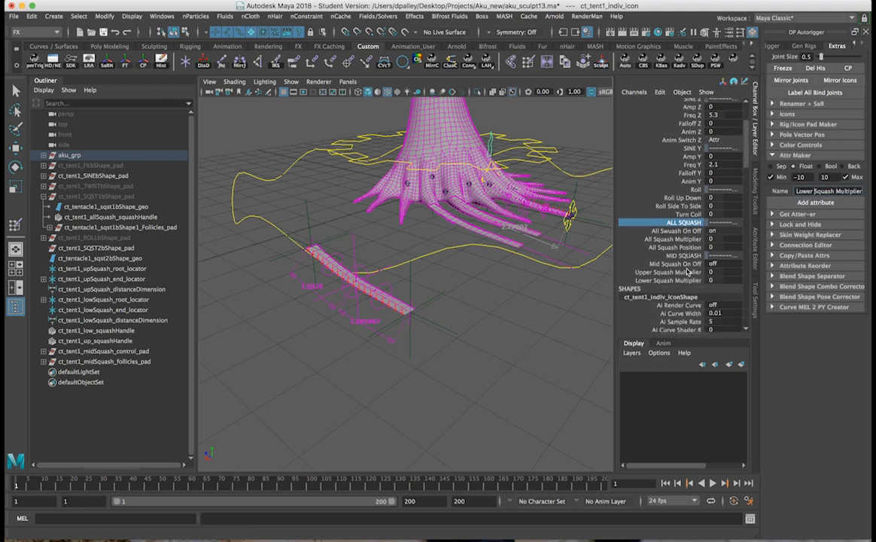
Step: Add two more float attributes with the same range, named Upper Squash Position and Lower Squash Position
double_click(807, 190)
type("Upper")
double_click(849, 192)
type("Position")
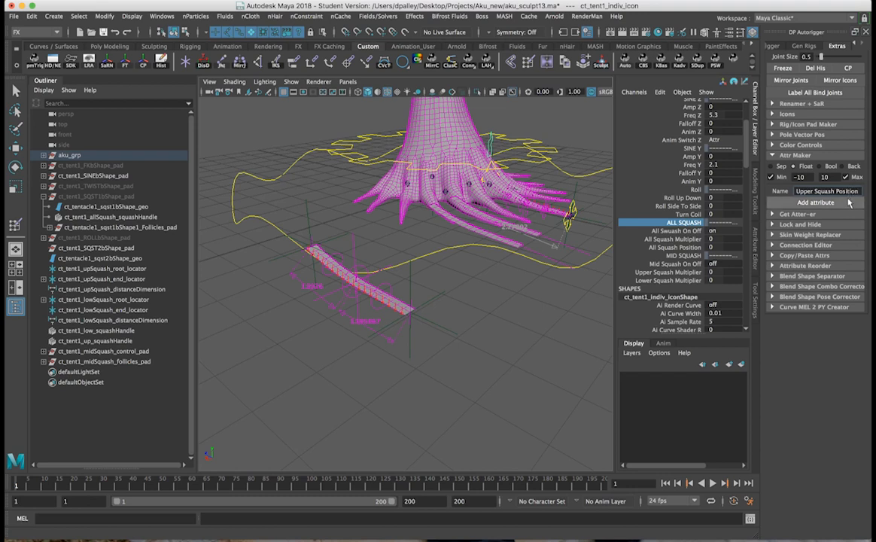
key("Return")
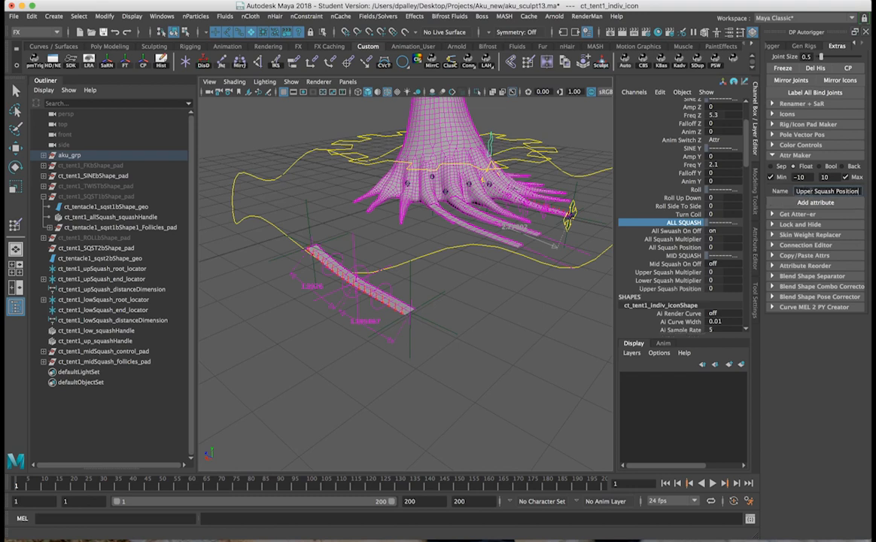
double_click(804, 191)
type("Lower")
left_click(803, 202)
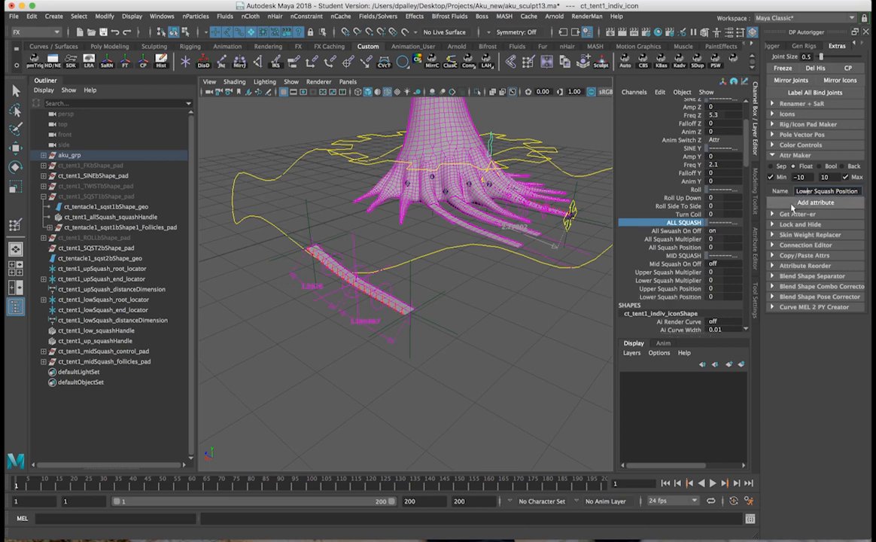
Step: Select ct_tent1_low_squashHandle and ct_tent1_up_squashHandle on the separate tentacle strip and graph their networks in the Node Editor
left_click(512, 301)
left_click_drag(503, 303, 482, 307, "alt")
right_click_drag(482, 307, 540, 309, "alt")
middle_click_drag(534, 242, 506, 235, "alt")
right_click_drag(506, 235, 483, 247, "alt")
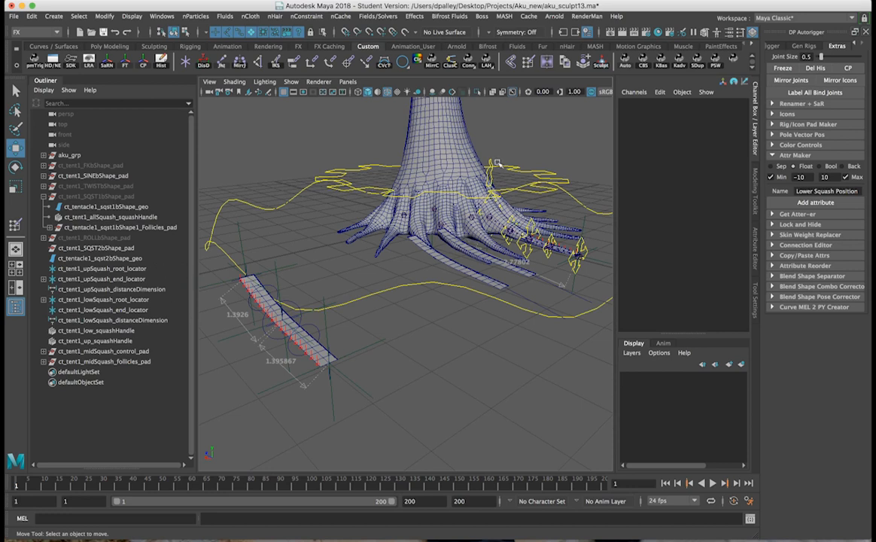
left_click(454, 158)
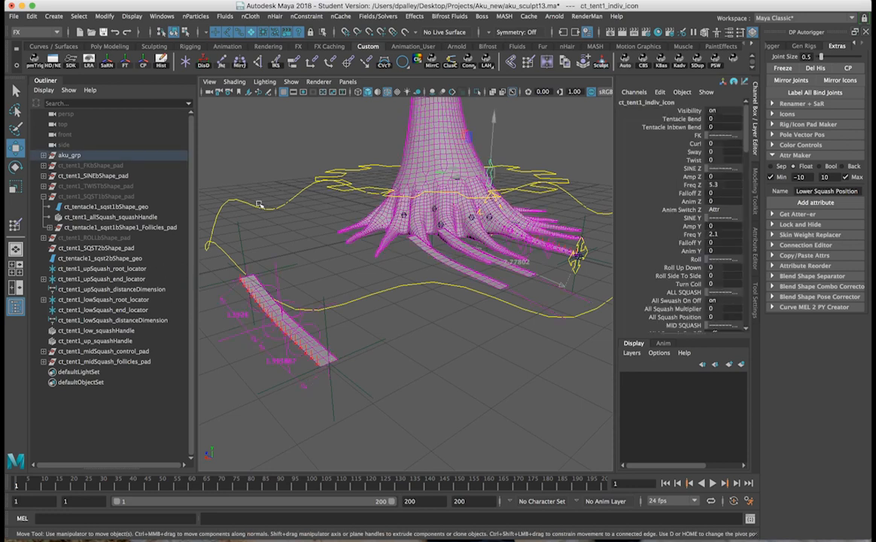
left_click(269, 290)
left_click(316, 327, "shift")
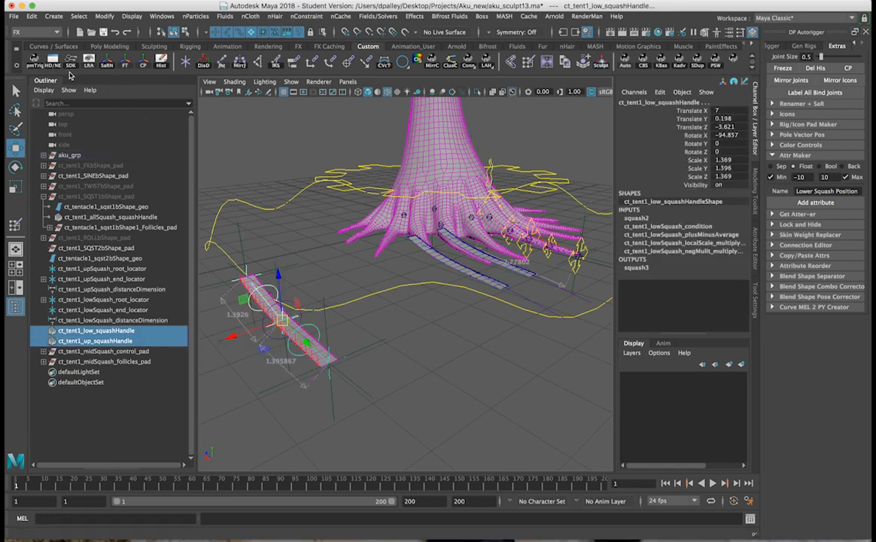
left_click(55, 66)
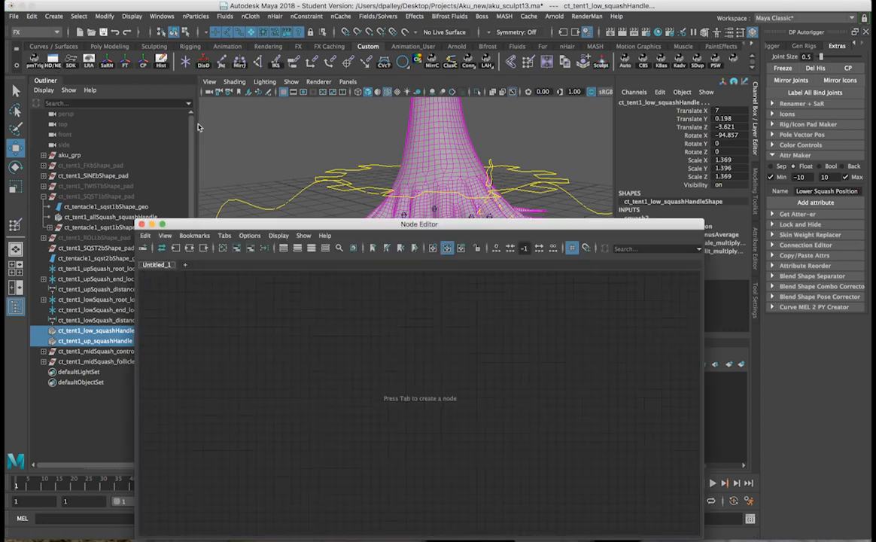
left_click(192, 250)
left_click(191, 250)
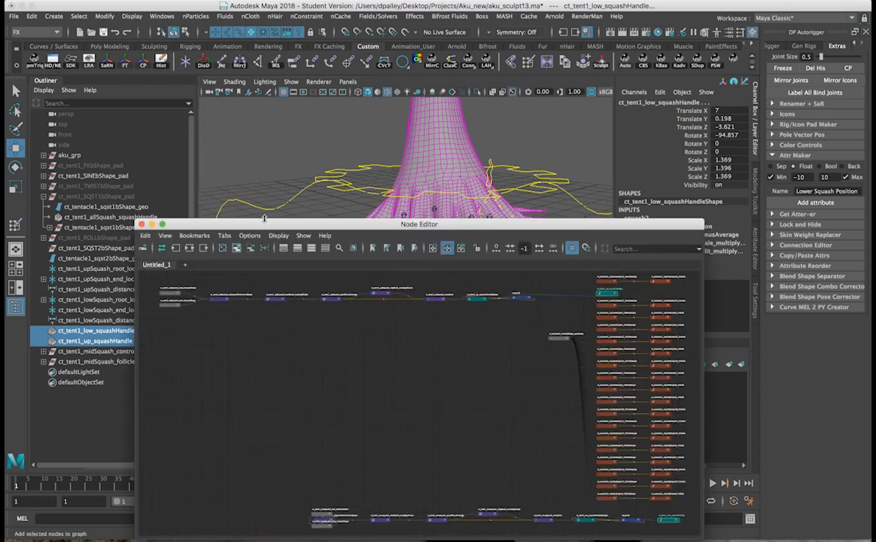
left_click_drag(264, 227, 163, 88)
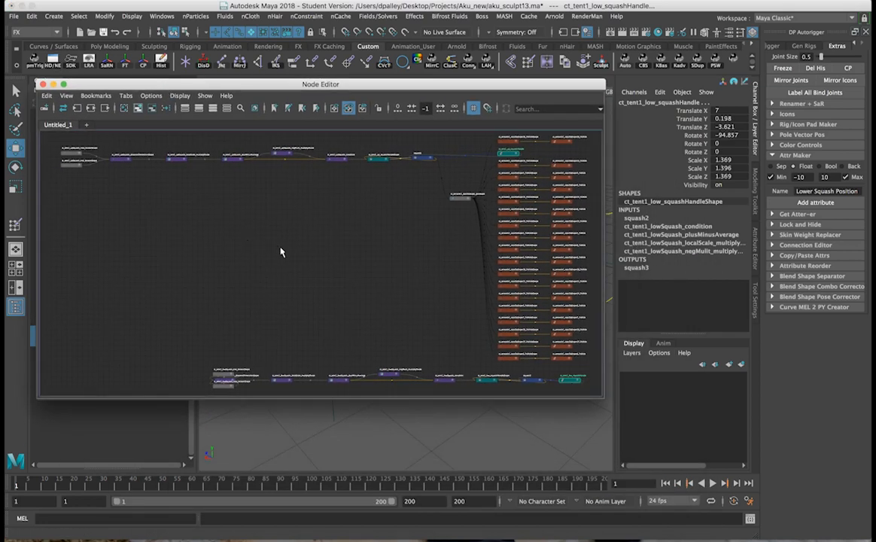
Step: Move the squash3 and squash2 nodes into the open area of the graph and expand both to show all attributes
left_click_drag(424, 160, 350, 223)
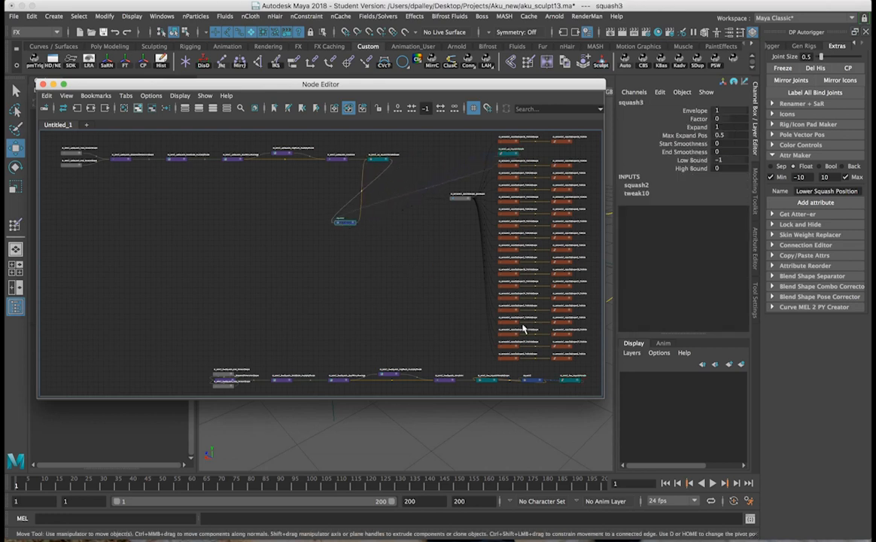
left_click_drag(532, 383, 338, 262)
scroll(345, 263, "up", 5)
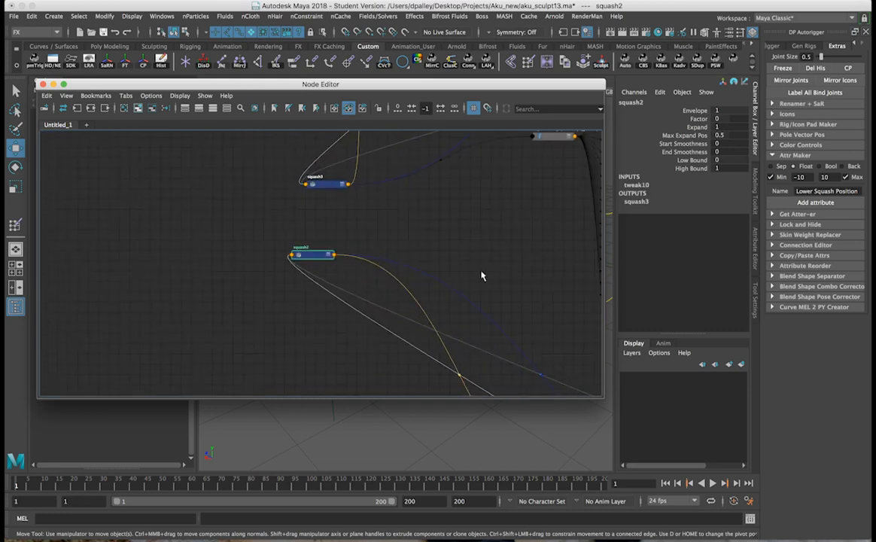
left_click_drag(363, 259, 430, 260)
key("3")
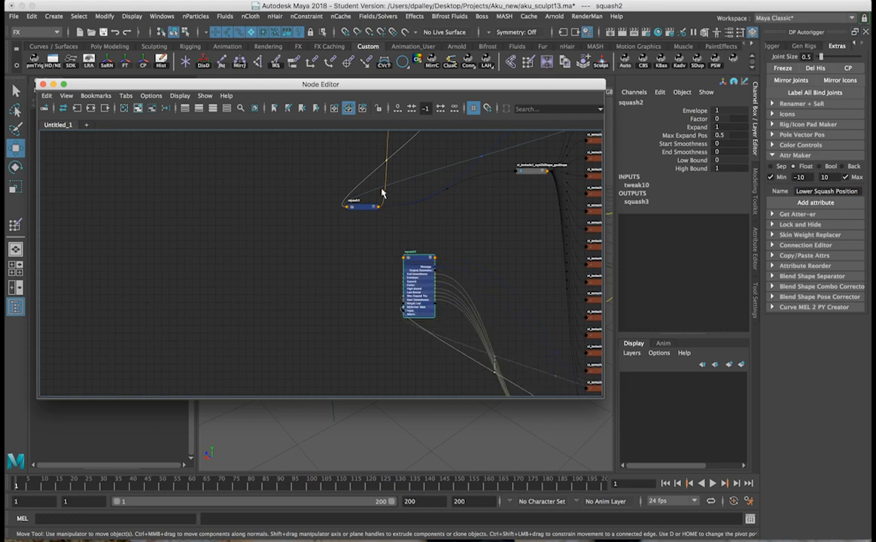
left_click(376, 210)
key("3")
left_click_drag(363, 204, 423, 177)
Step: Add ct_tent1_indiv_icon to the node graph, expand it, and place it beside the squash3 and squash2 nodes
left_click_drag(353, 83, 457, 359)
left_click(489, 179)
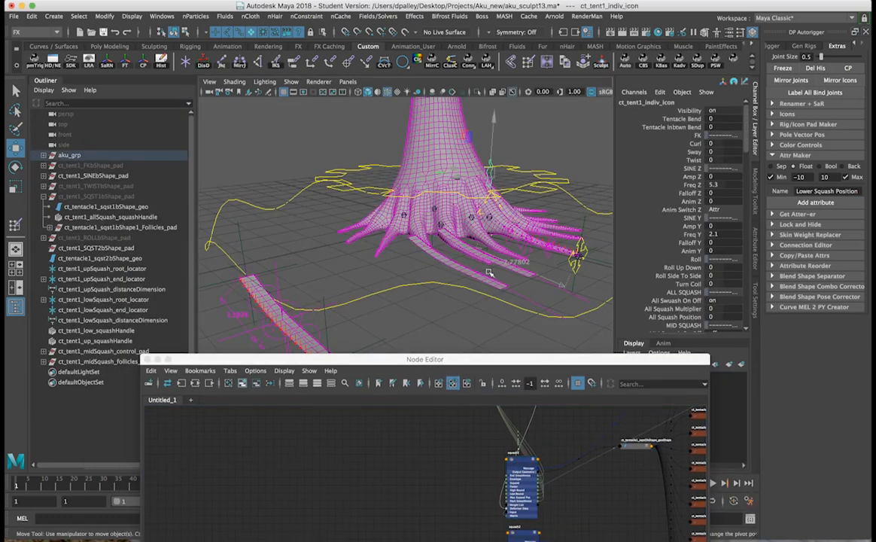
left_click(242, 383)
left_click_drag(374, 361, 315, 225)
scroll(339, 380, "up", 3)
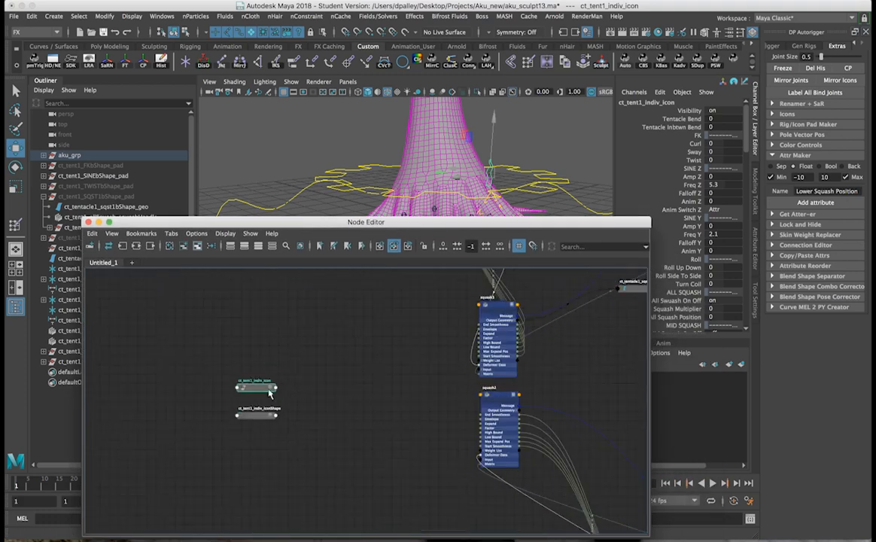
key("3")
left_click_drag(272, 389, 389, 315)
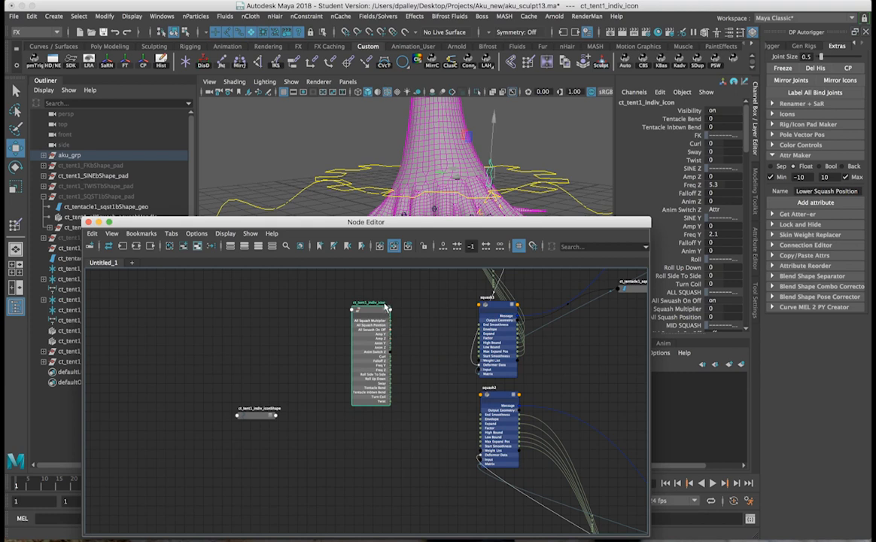
Step: Show all attributes of the ct_tent1_indiv_icon node and connect Mid Squash On Off to the Envelope of squash2 and squash3
left_click(387, 308)
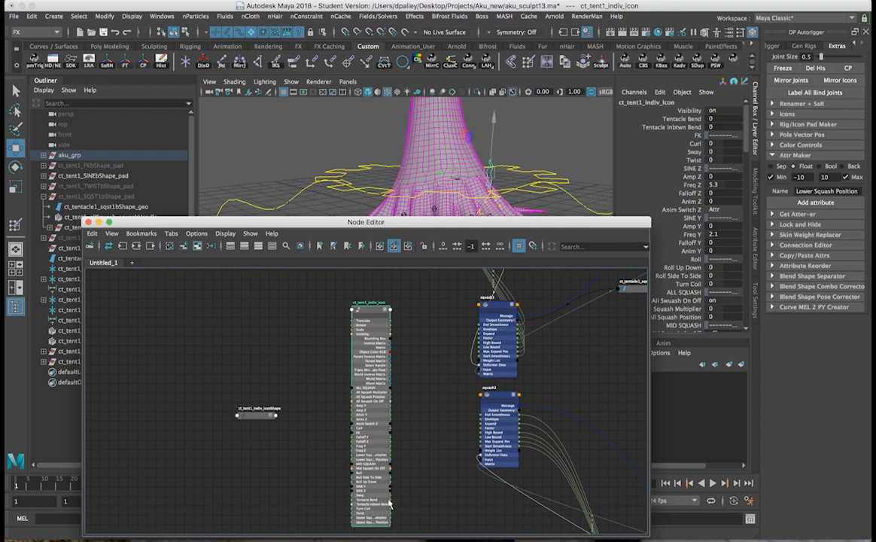
left_click_drag(390, 469, 480, 454)
left_click_drag(390, 469, 481, 329)
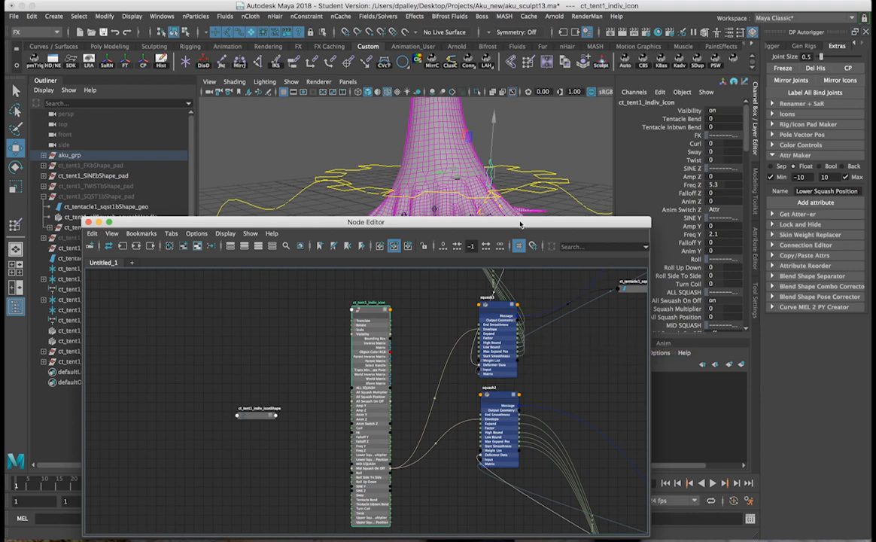
Step: Place the ct_tent1_up_squashHandleShape node between ct_tent1_indiv_icon and squash3, expanded to show its attributes
right_click_drag(564, 342, 493, 354, "alt")
middle_click_drag(495, 321, 493, 391, "alt")
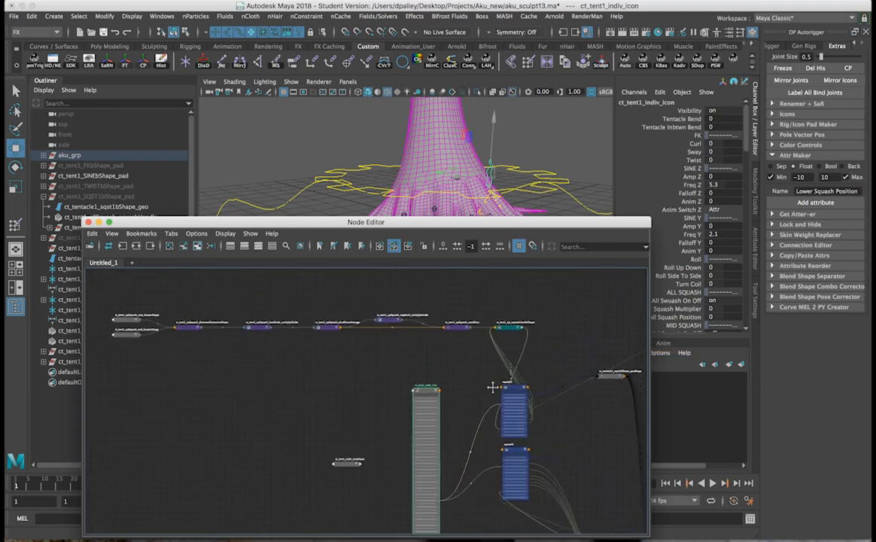
left_click_drag(512, 326, 485, 393)
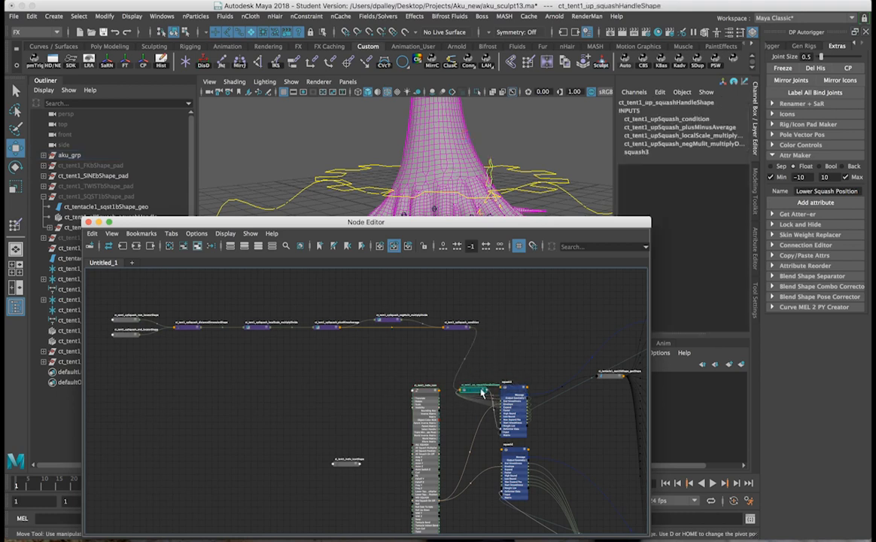
scroll(476, 392, "up", 3)
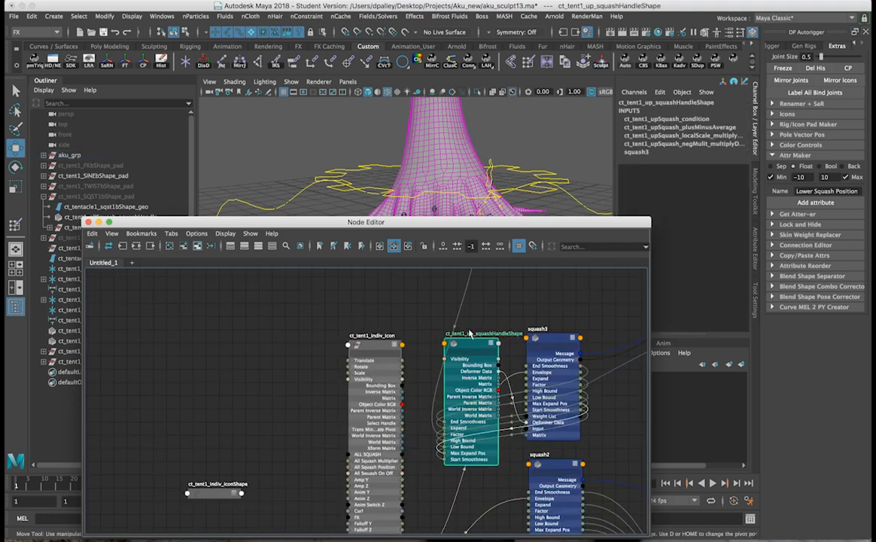
Step: Move the ct_tent1_up_squashHandleShape node up out of the way beyond squash3 and select the squash3 node
left_click_drag(470, 345, 630, 213)
right_click_drag(498, 360, 407, 303, "alt")
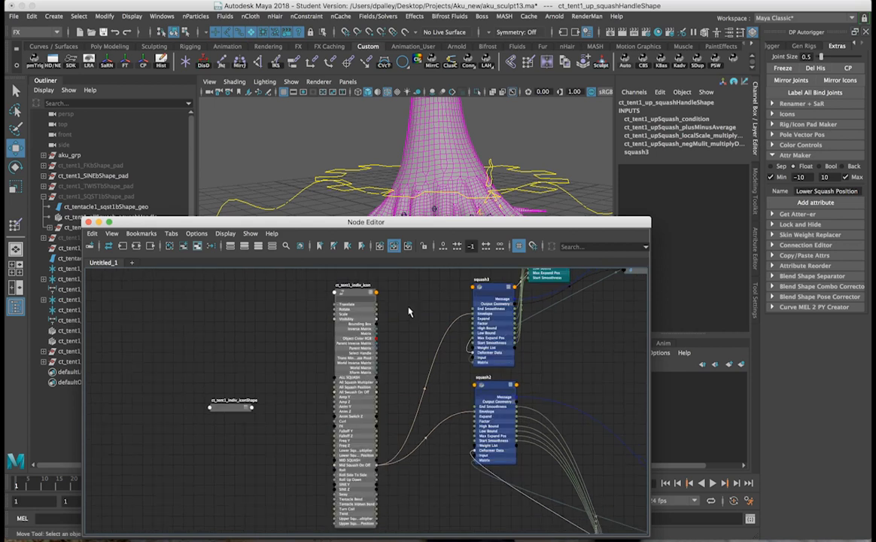
left_click(410, 312)
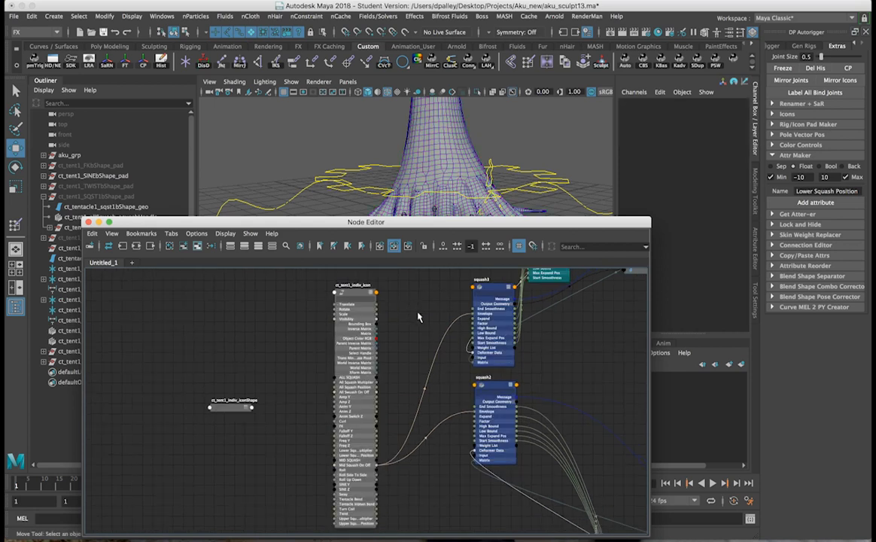
middle_click_drag(443, 340, 372, 382, "alt")
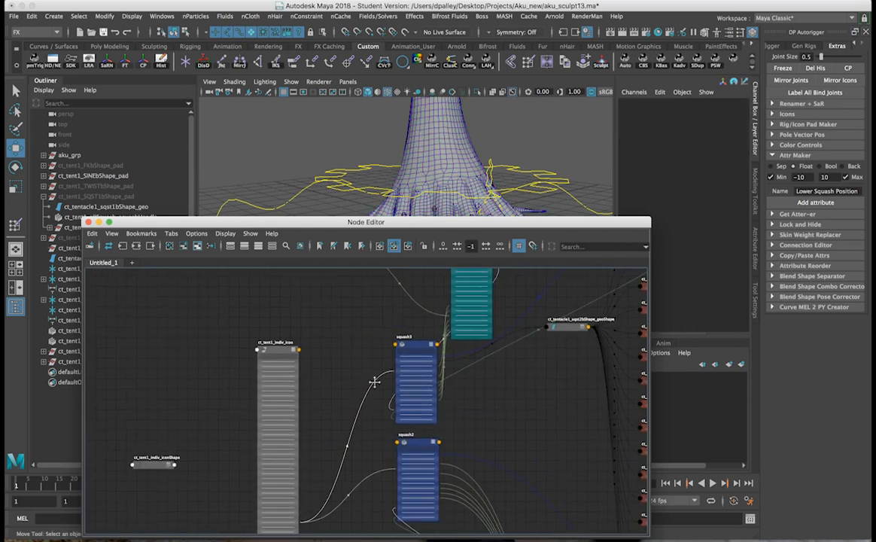
left_click(415, 348)
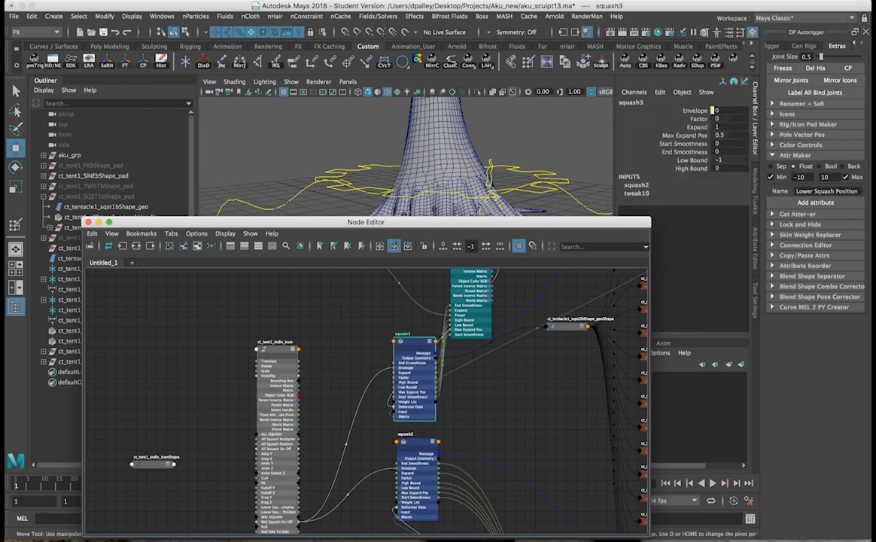
Step: Create a setRange node between ct_tent1_indiv_icon and squash3 and rename it ct_tent1_upSquash_setRange
left_click_drag(423, 223, 517, 122)
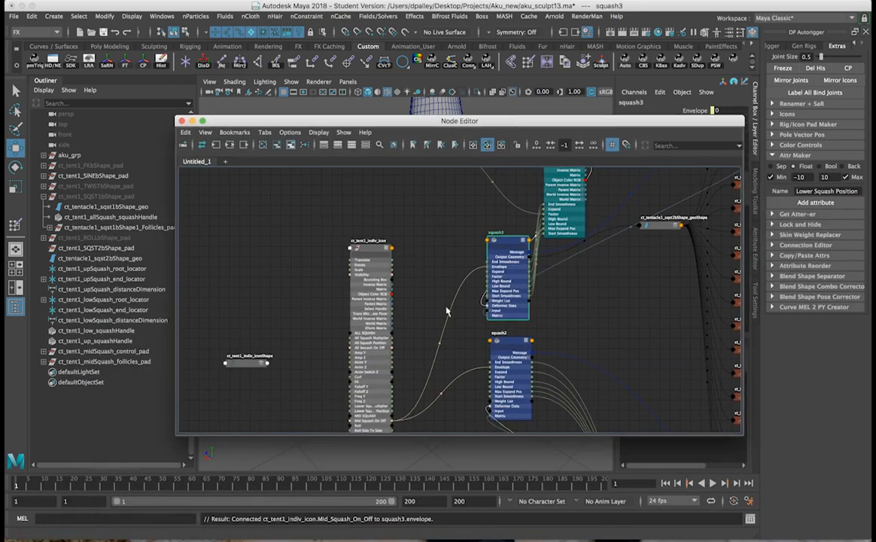
left_click(419, 280)
type("setr")
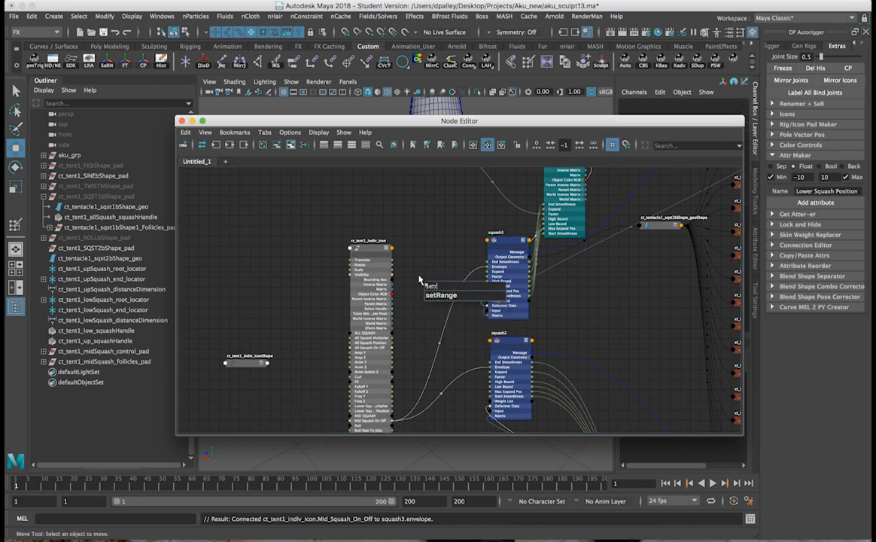
key("Return")
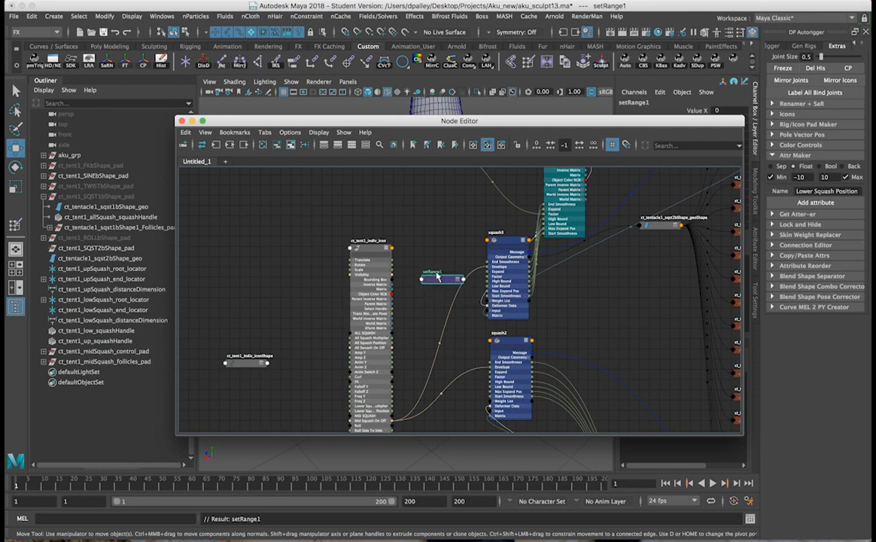
left_click_drag(452, 122, 353, 129)
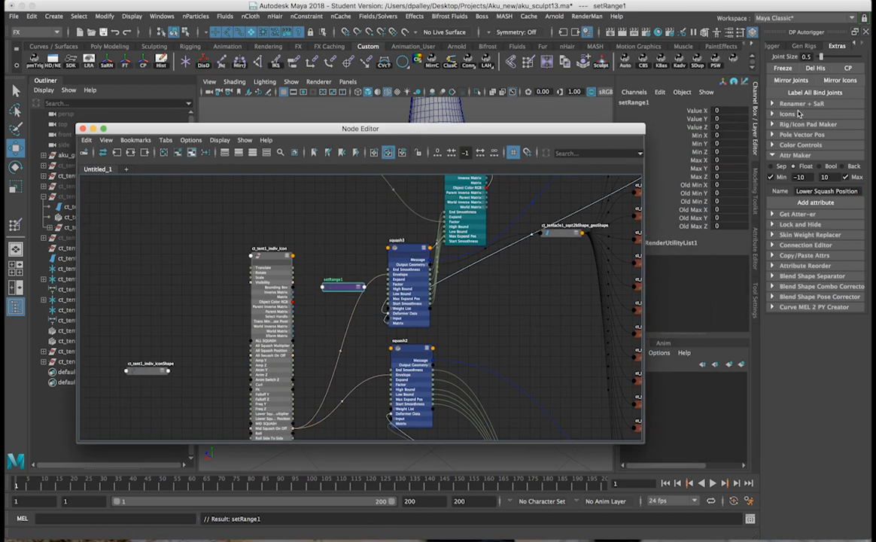
left_click(646, 104)
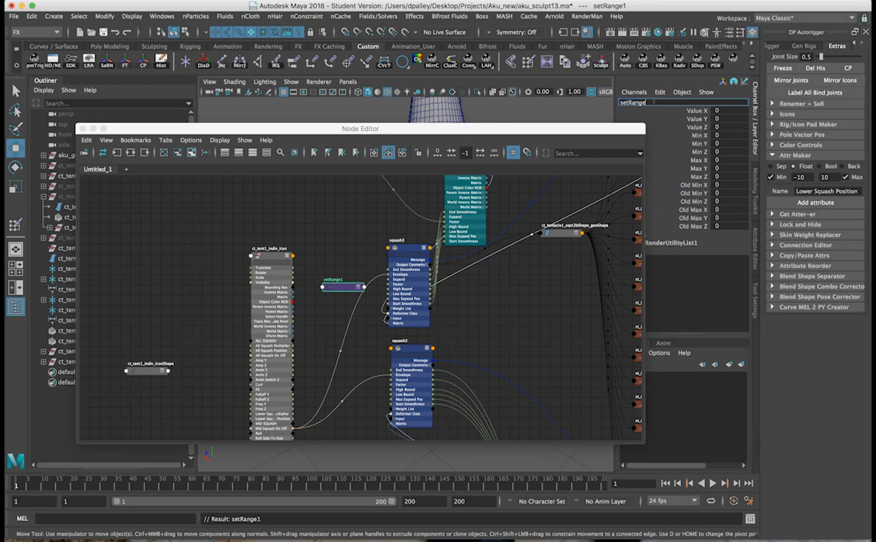
type("ct_tent1_upSquash_")
key("Return")
Step: Inspect the upper squash handle in the viewport and expand the ct_tent1_upSquash_setRange node between ct_tent1_indiv_icon and squash3
left_click(382, 133)
left_click_drag(382, 133, 494, 386)
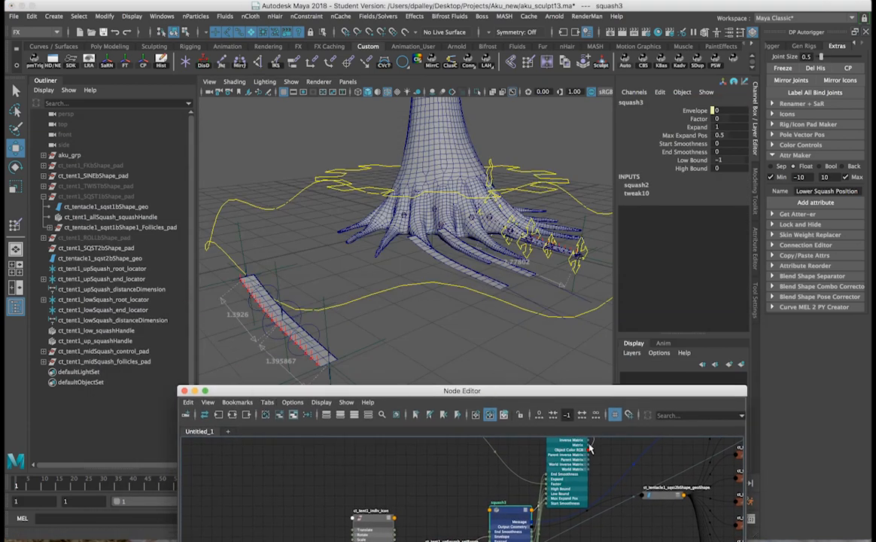
left_click(578, 493)
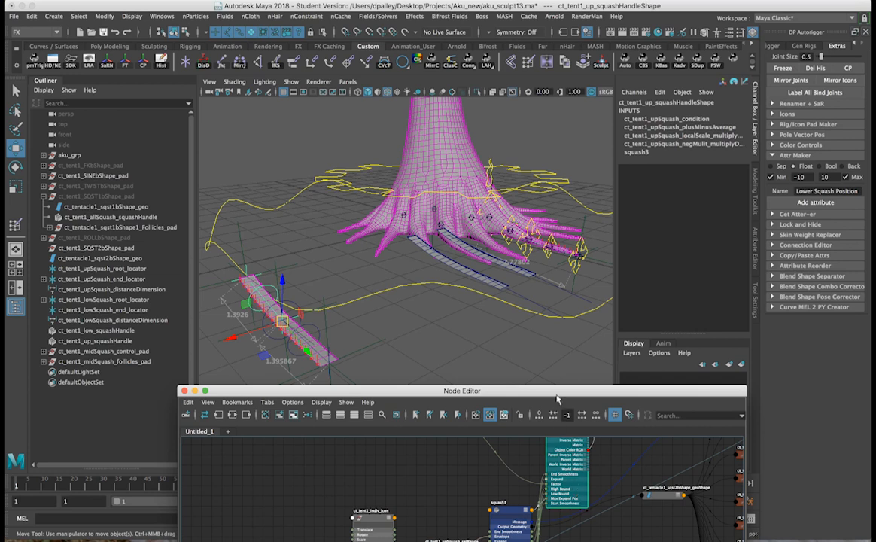
left_click_drag(553, 390, 551, 204)
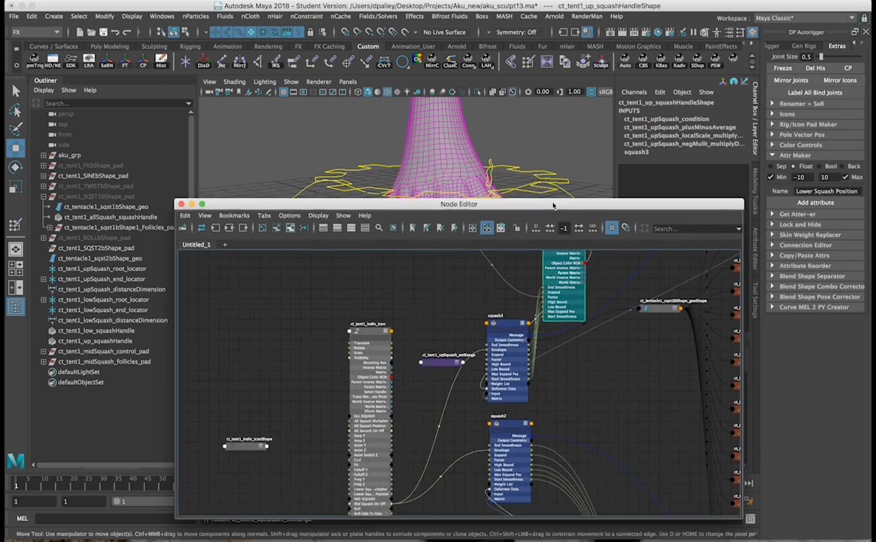
left_click(456, 367)
left_click(457, 363)
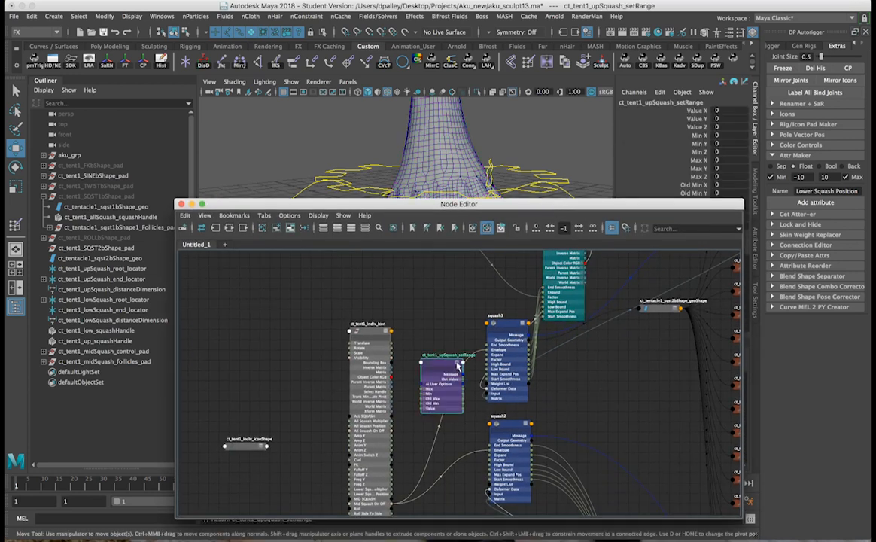
left_click_drag(448, 360, 443, 324)
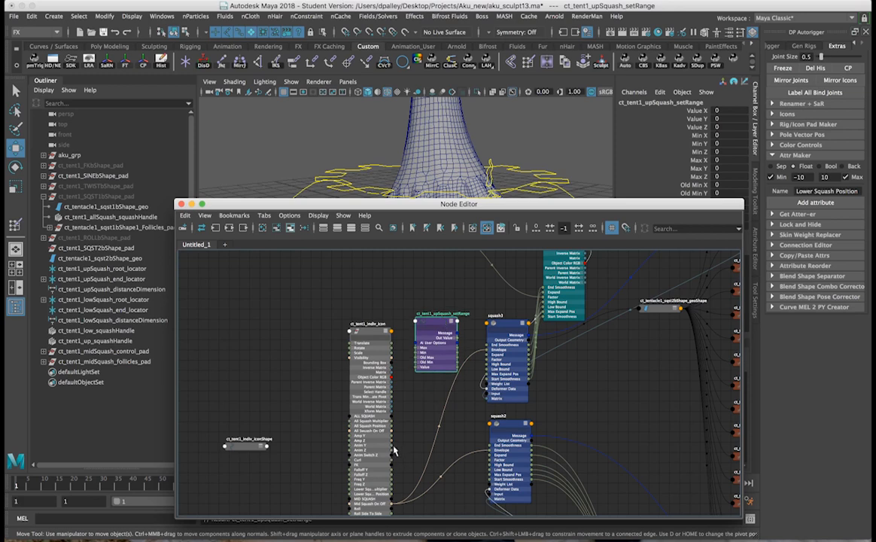
left_click_drag(437, 324, 437, 379)
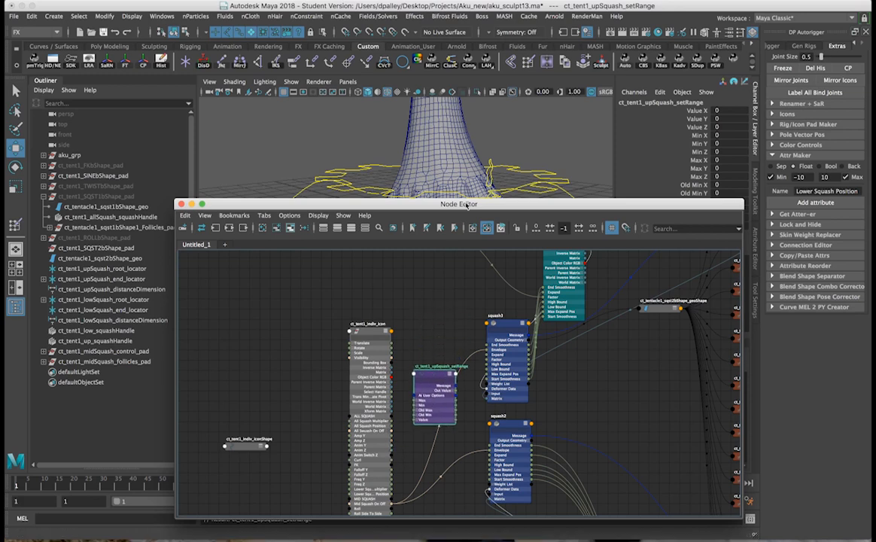
Step: Expand Value on ct_tent1_upSquash_setRange and connect Upper Squash Multiplier to Value X and Upper Squash Position to Value Z
left_click_drag(426, 203, 328, 35)
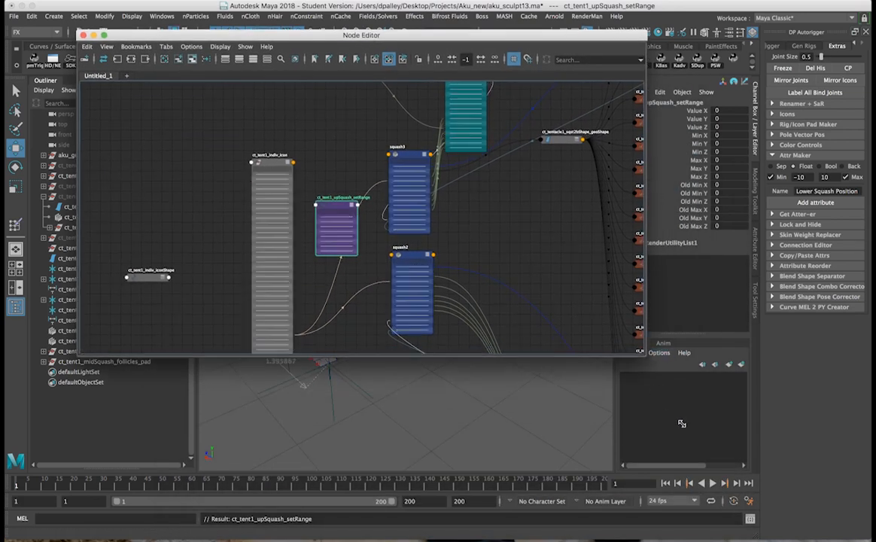
left_click_drag(644, 349, 696, 433)
left_click_drag(272, 345, 272, 245)
right_click_drag(294, 303, 434, 310, "alt")
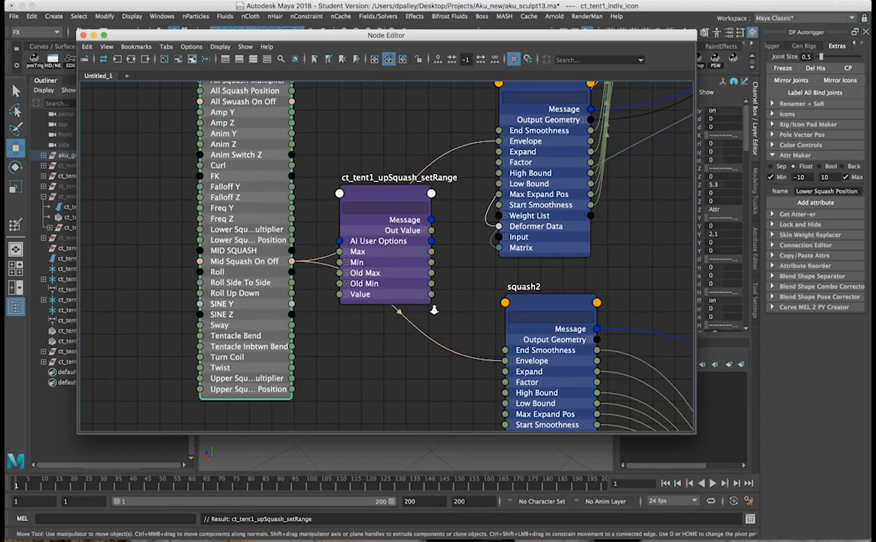
left_click(347, 294)
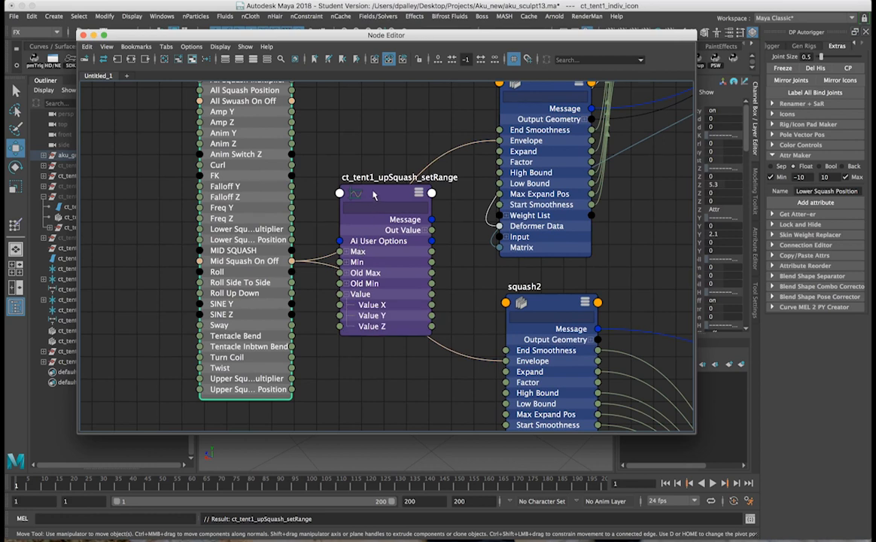
left_click_drag(373, 195, 380, 177)
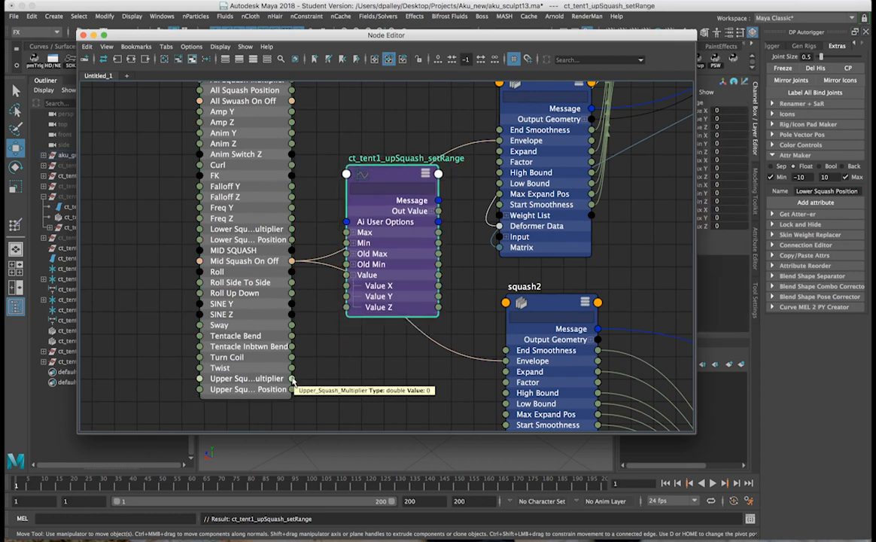
left_click_drag(292, 391, 321, 322)
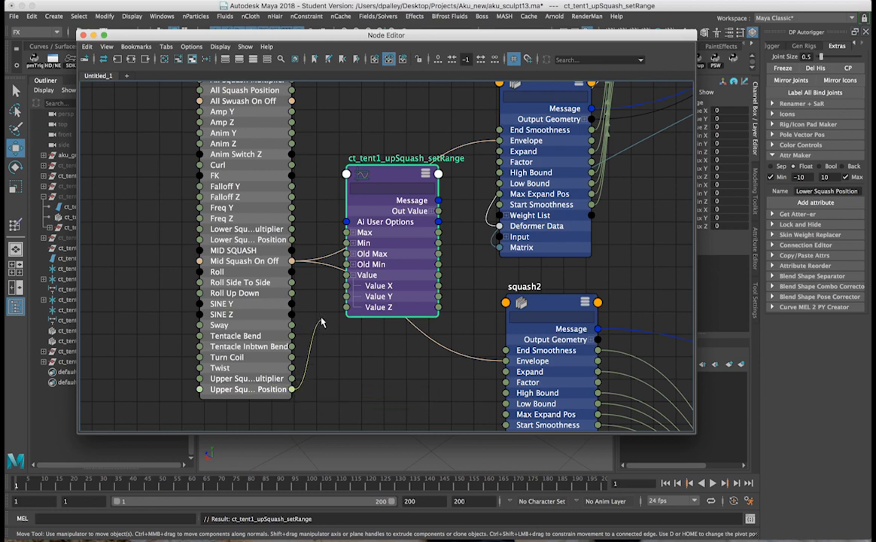
left_click_drag(321, 322, 288, 386)
mouse_move(347, 296)
left_mouse_down()
mouse_move(351, 276)
mouse_move(346, 286)
left_mouse_up()
left_click_drag(292, 389, 346, 307)
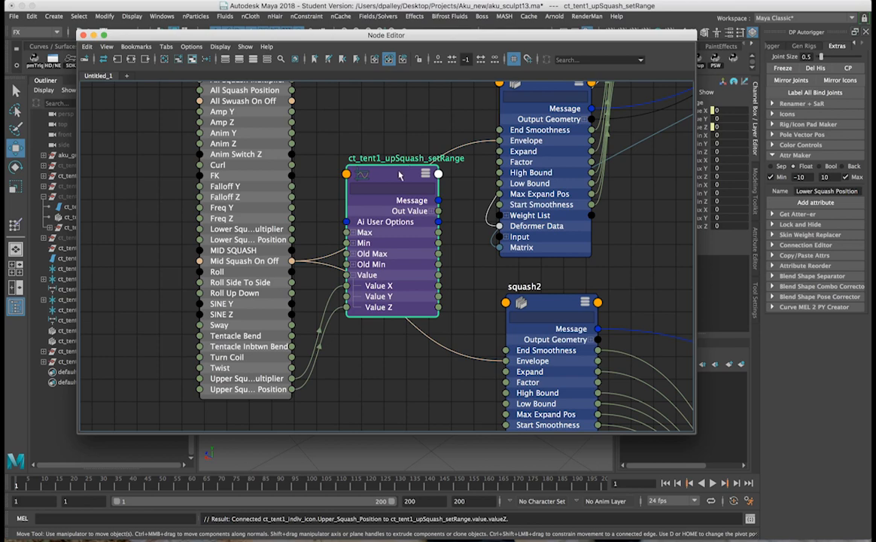
Step: Set Old Min X and Old Min Z to -10 and Old Max X and Old Max Z to 10 on ct_tent1_upSquash_setRange
left_click_drag(493, 37, 413, 73)
left_click(723, 186)
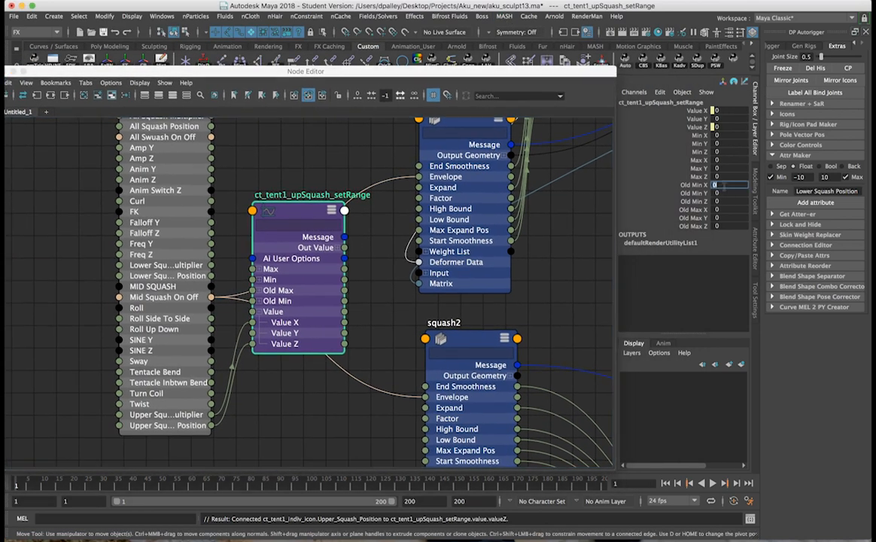
key("Return")
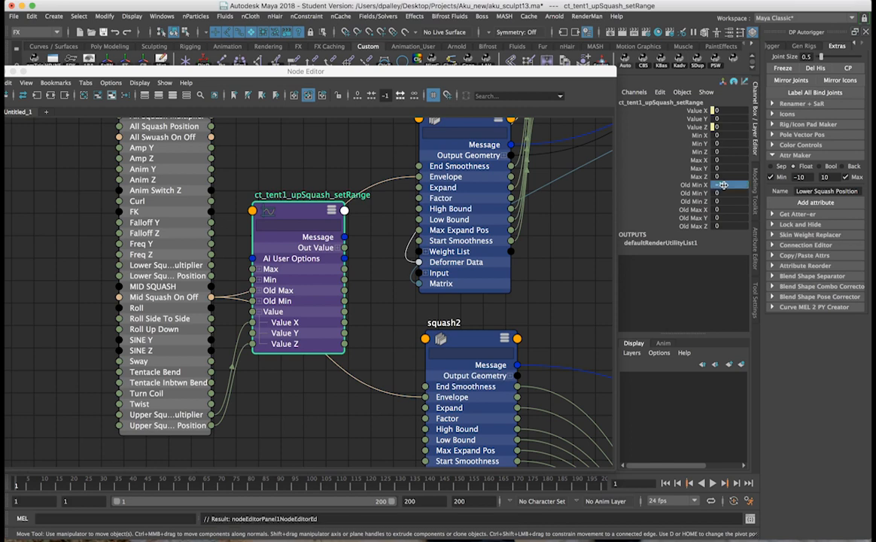
left_click(721, 201)
type("-1")
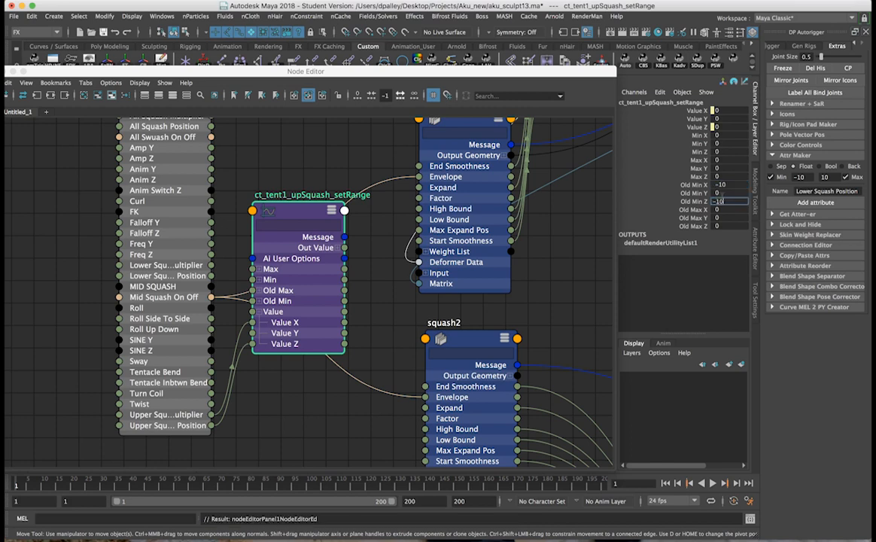
type("0")
key("Return")
left_click(721, 208)
type("10")
key("Return")
left_click(723, 226)
type("10")
key("Return")
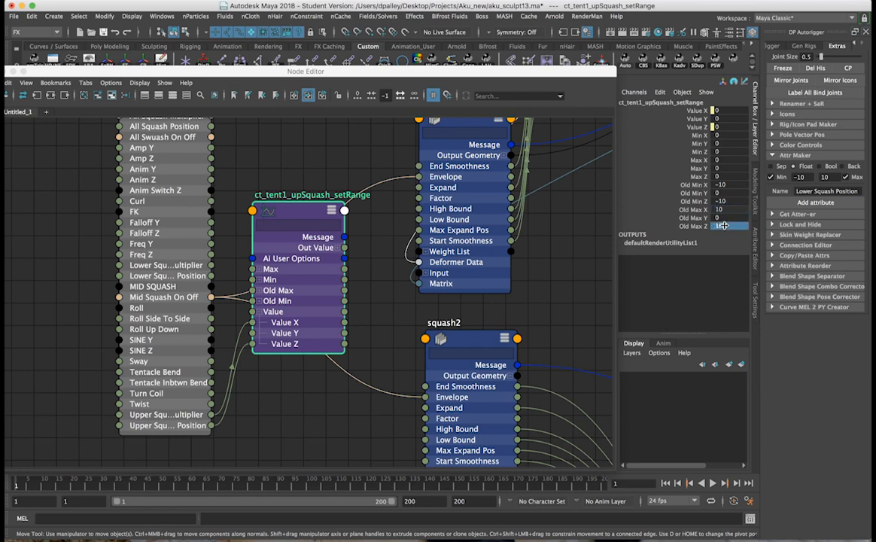
Step: Set Max X to 2, Min Z to 0.01 and Max Z to 0.99 on ct_tent1_upSquash_setRange
left_click(725, 160)
type("2")
left_click(700, 176)
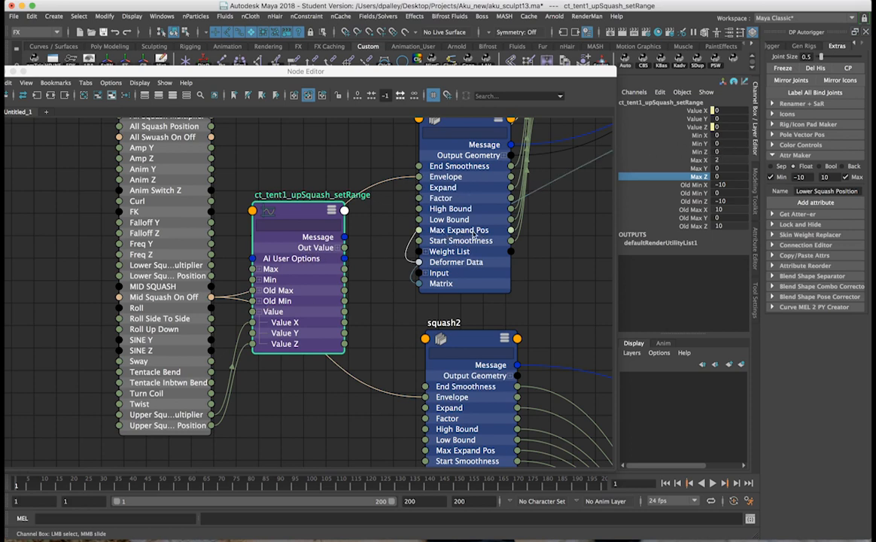
double_click(717, 152)
key("BackSpace")
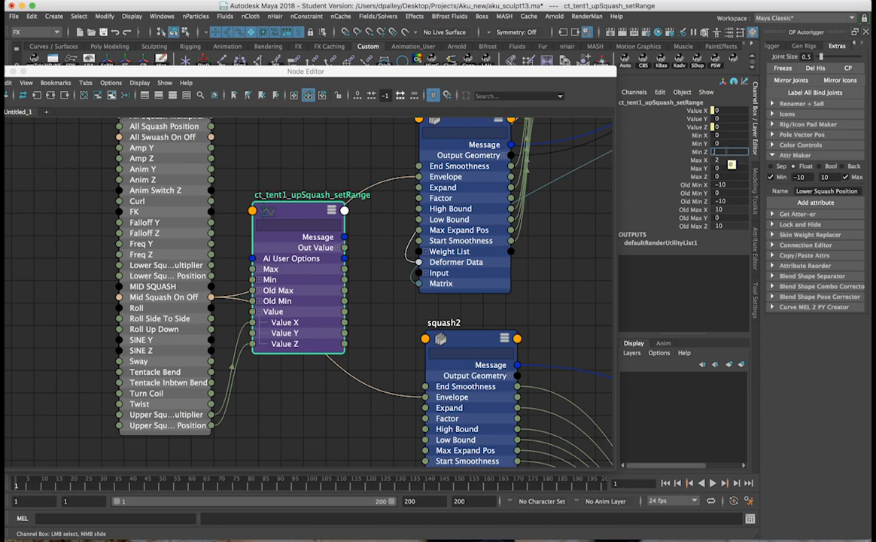
key("Return")
double_click(728, 177)
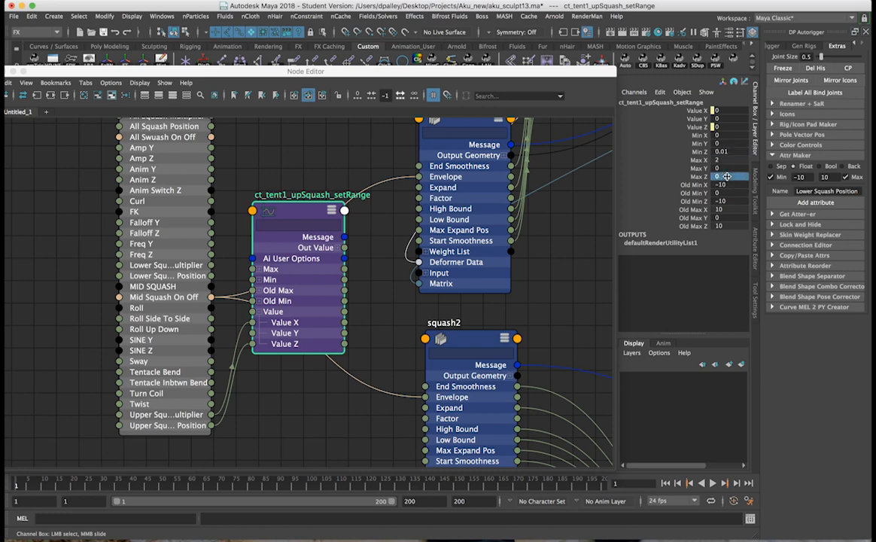
type("0.99")
Step: Expand Out Value on ct_tent1_upSquash_setRange and connect Out Value Z to the Max Expand Pos of squash3
left_click_drag(317, 207, 319, 165)
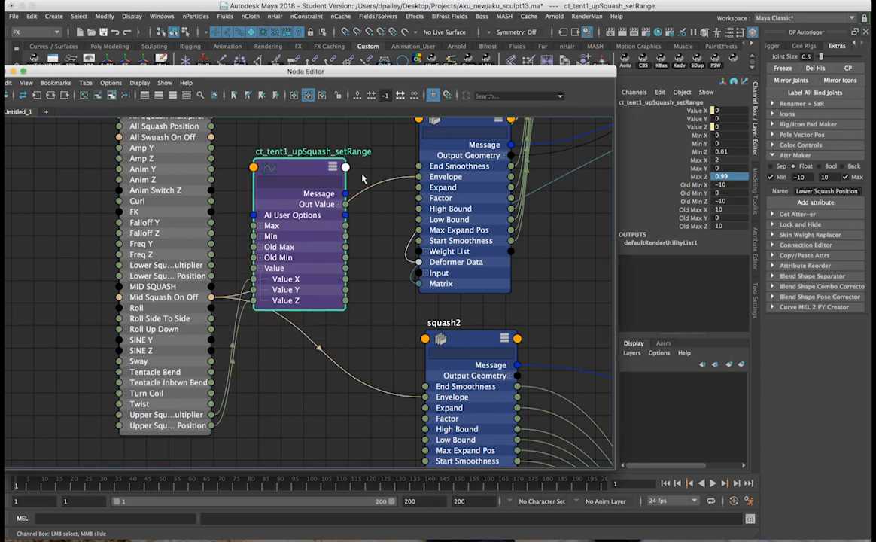
left_click(340, 204)
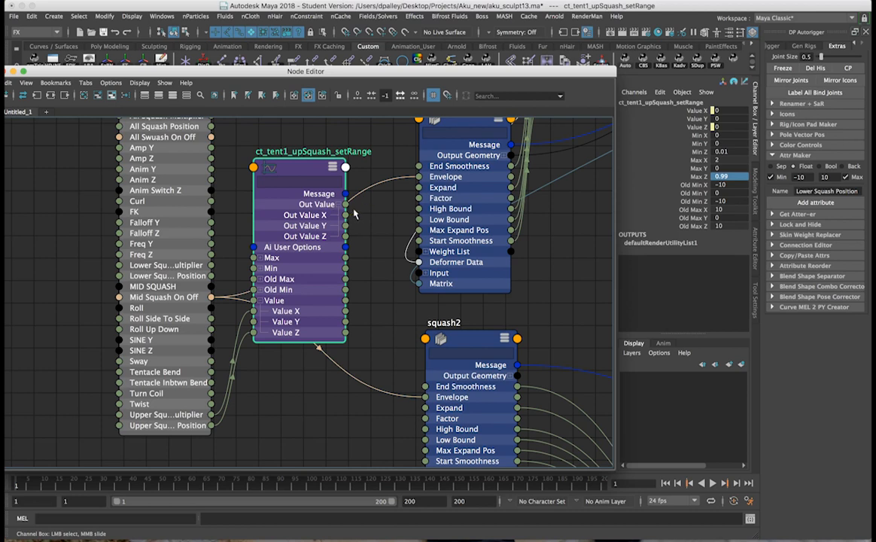
left_click_drag(345, 236, 419, 230)
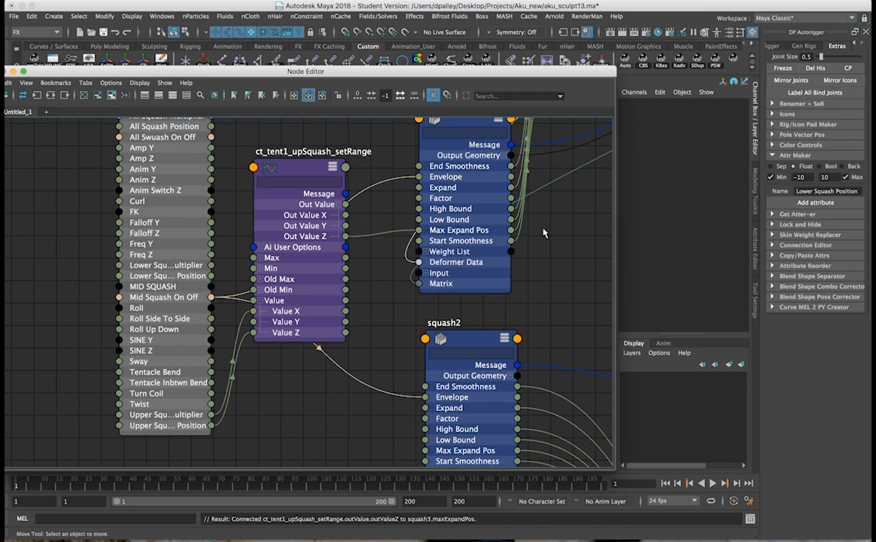
Step: Undo the connection from Out Value Z to the Max Expand Pos of squash3
scroll(512, 232, "down", 3)
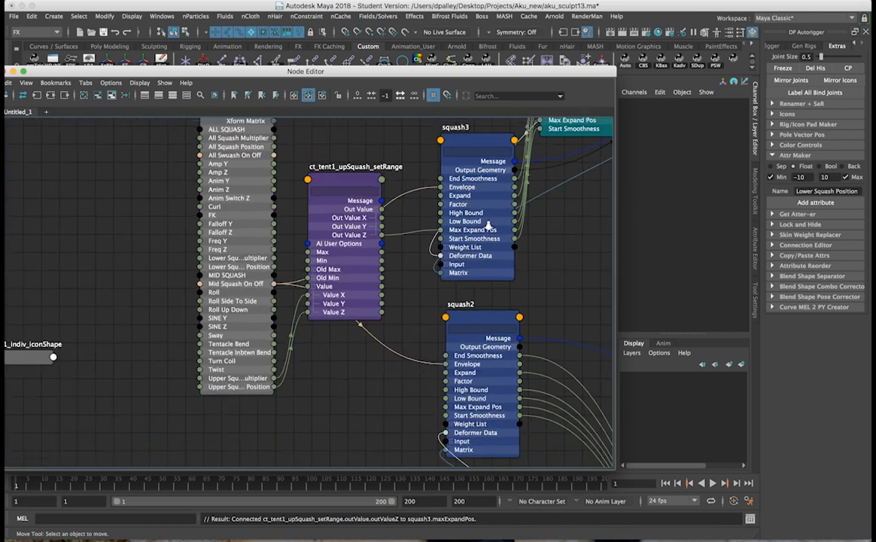
scroll(433, 223, "down", 2)
middle_click_drag(432, 223, 454, 290)
key("ctrl+z")
Step: Spread out the upper squash handle shape, squash3 and ct_tent1_upSquash_setRange nodes, and reconnect Out Value Z to squash3's Max Expand Pos
left_click_drag(574, 126, 464, 138)
left_click_drag(503, 240, 611, 230)
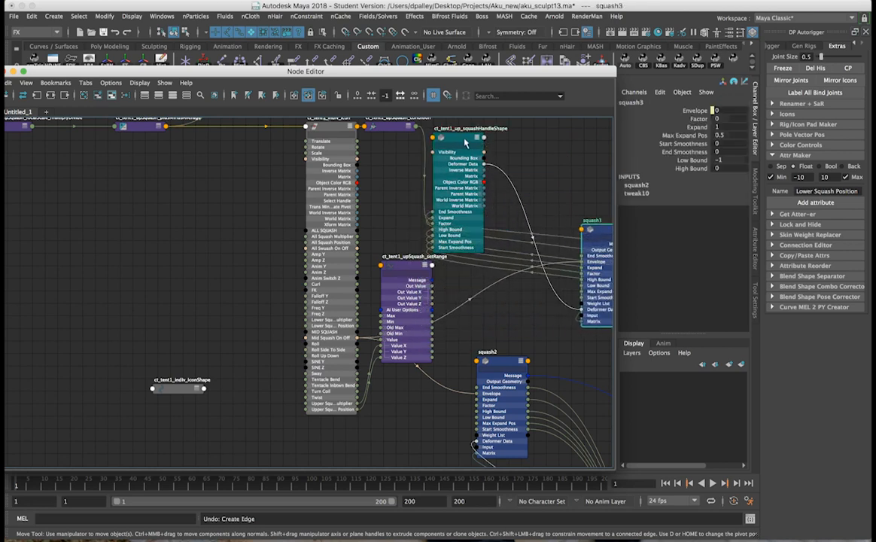
middle_click_drag(503, 318, 493, 319, "alt")
left_click_drag(399, 271, 407, 309)
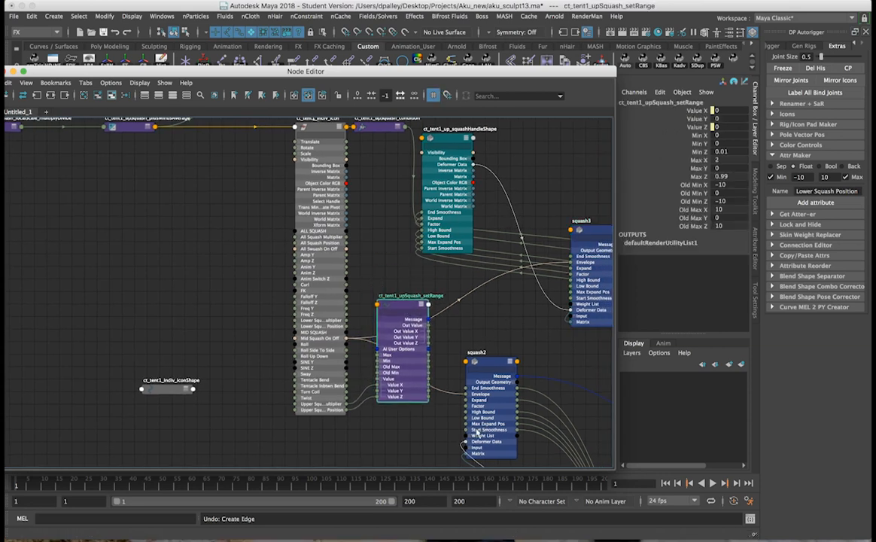
left_click_drag(427, 343, 575, 298)
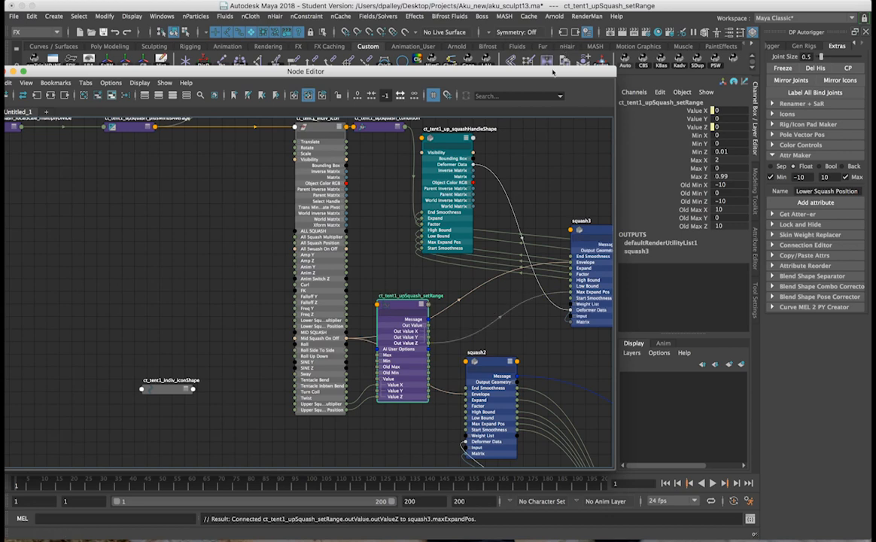
Step: Uncover the viewport and move ct_tent1_Mid_icon to about -0.414, 0.123, 0.164 in X, Y and Z
left_click_drag(553, 74, 529, 391)
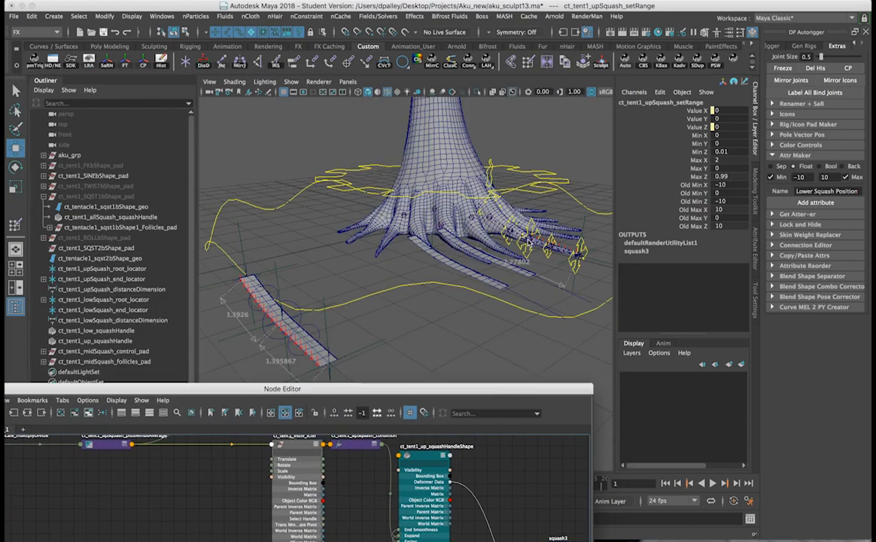
left_click(482, 226)
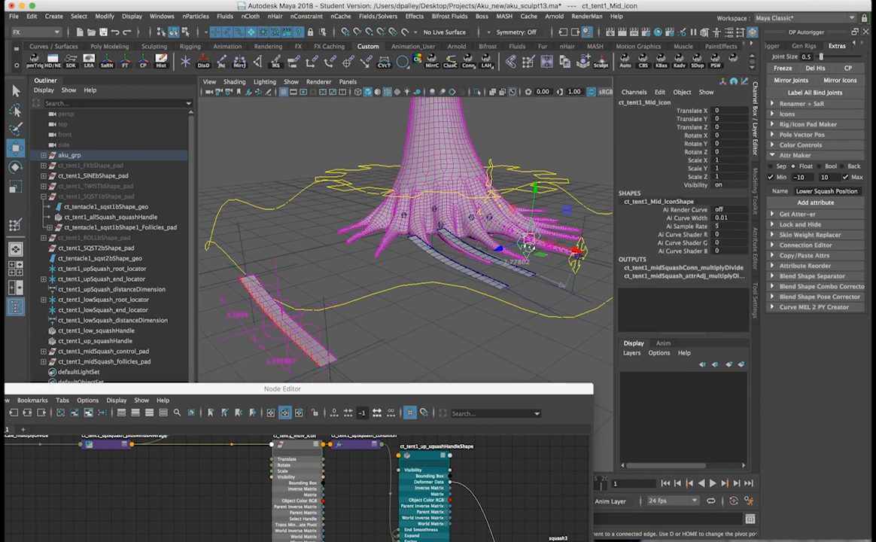
mouse_move(520, 228)
left_mouse_down()
mouse_move(498, 221)
mouse_move(510, 226)
left_mouse_up()
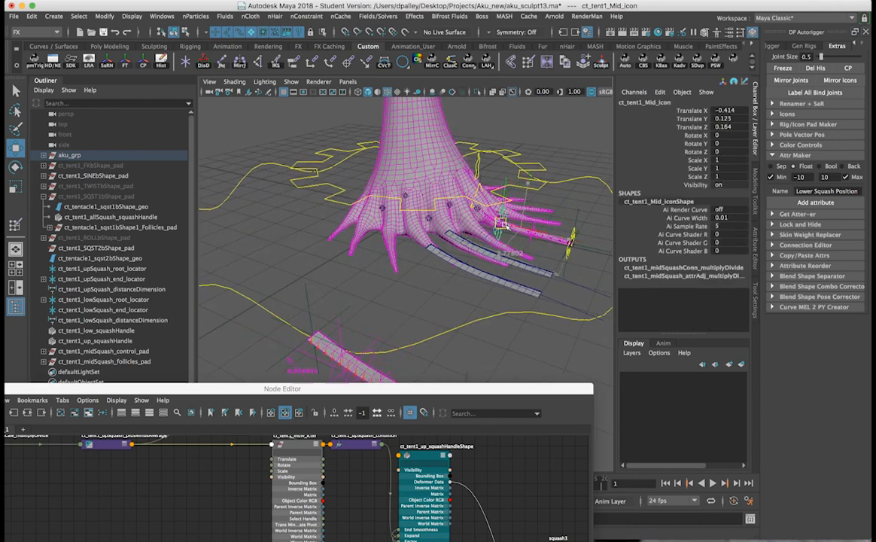
Step: Select ct_tent1_indiv_icon and turn on its Mid Squash On Off attribute
left_click(479, 165)
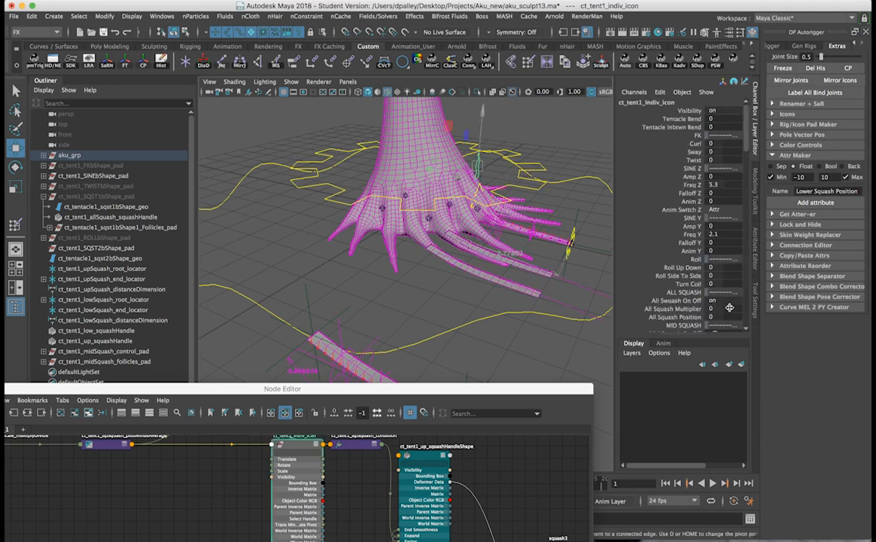
scroll(720, 298, "down", 3)
double_click(711, 240)
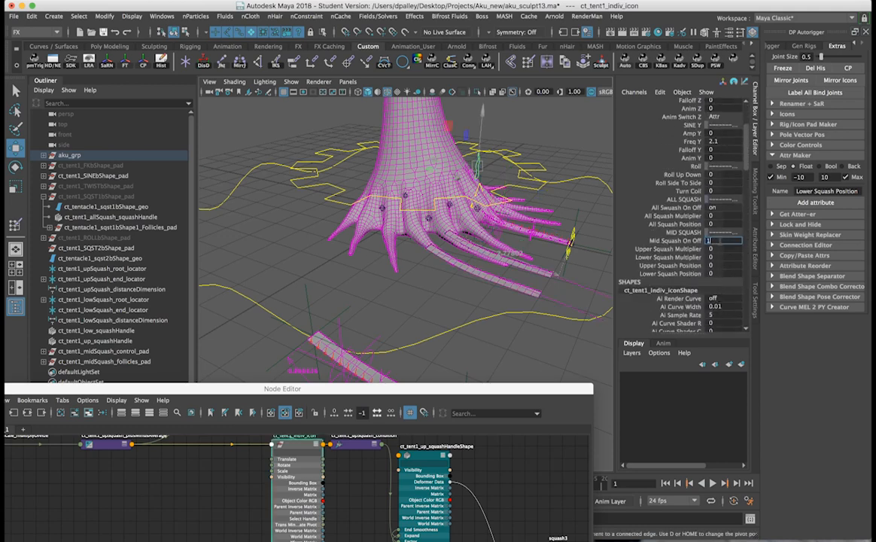
key("Return")
Step: Test Upper Squash Position on ct_tent1_indiv_icon and examine the tentacle and its squash blend shape strip
middle_click_drag(495, 321, 451, 319, "alt")
right_click_drag(450, 320, 599, 316, "alt")
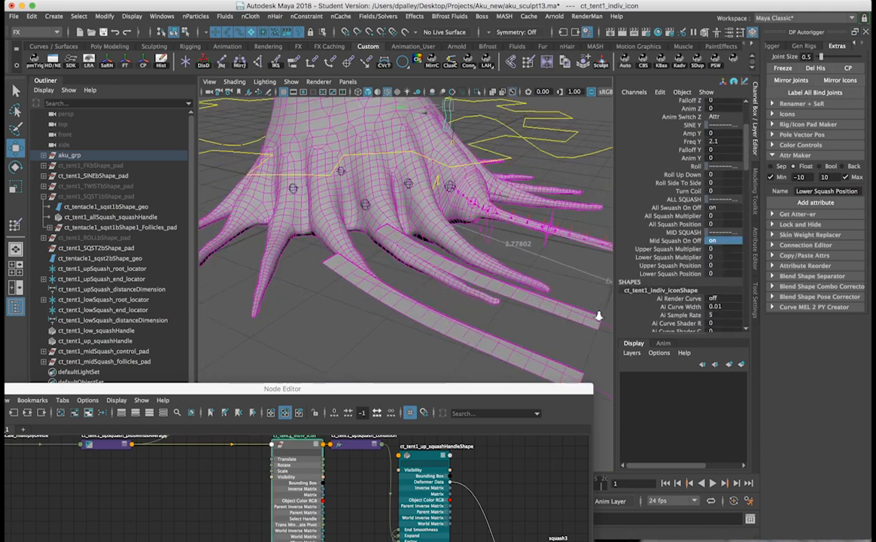
left_click_drag(599, 316, 644, 187, "alt")
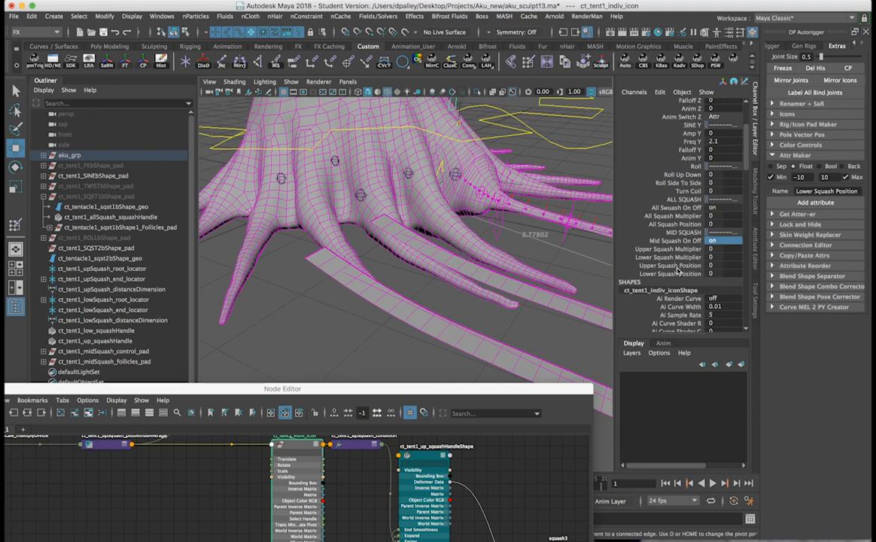
left_click(670, 265)
middle_click_drag(488, 254, 500, 272)
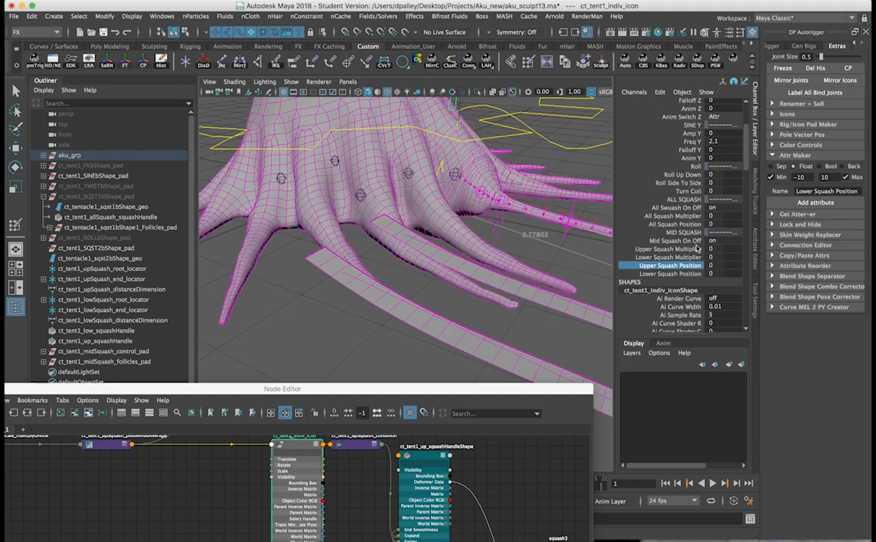
left_click_drag(460, 261, 351, 267, "alt")
middle_click_drag(316, 369, 415, 273, "alt")
right_click_drag(415, 274, 525, 278, "alt")
middle_click_drag(525, 278, 481, 350, "alt")
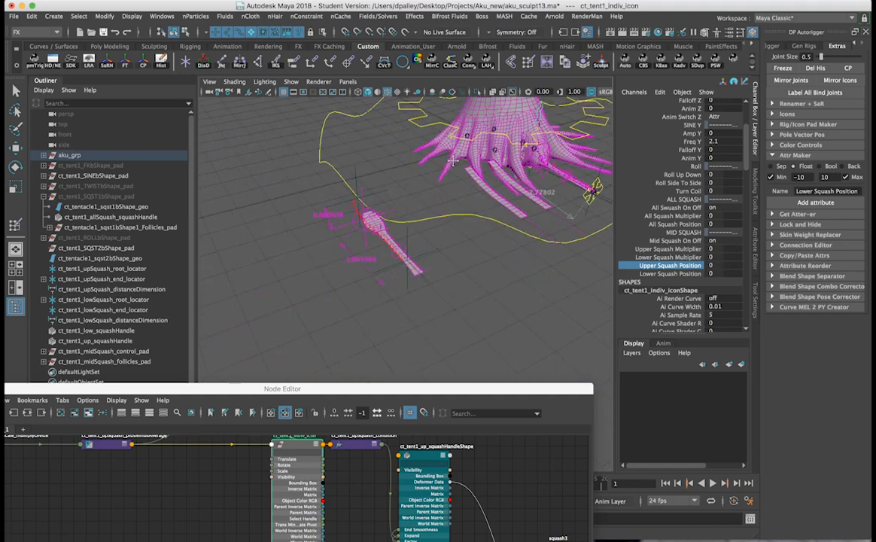
Step: Connect Out Value X of ct_tent1_upSquash_setRange to the Expand input of squash3
left_click_drag(452, 388, 268, 82)
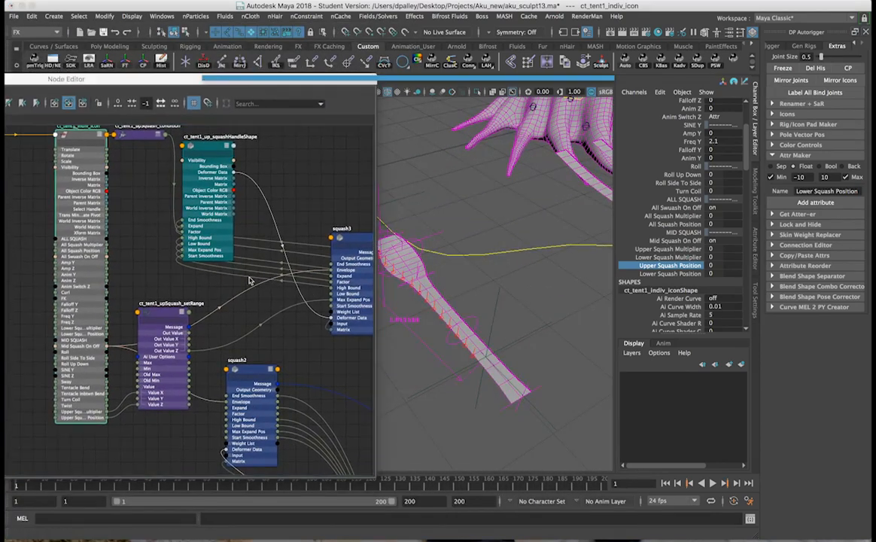
left_click_drag(189, 339, 334, 278)
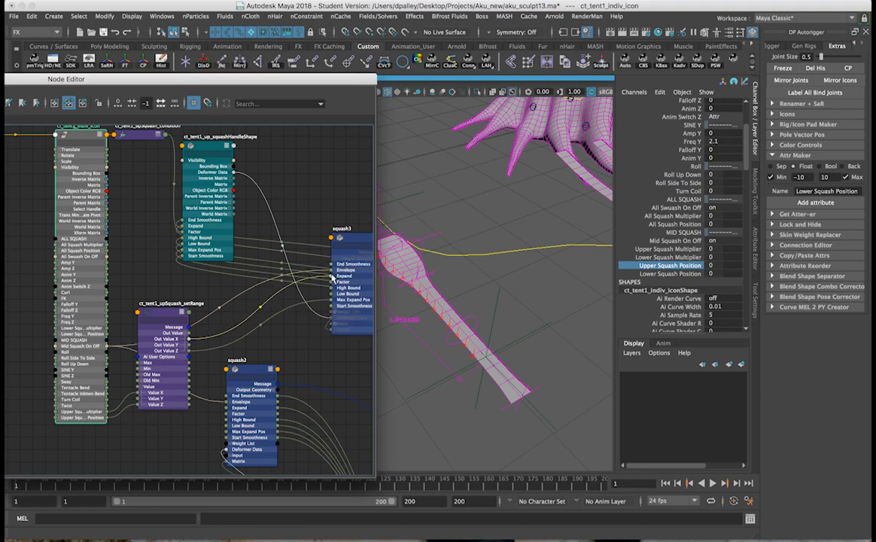
left_click_drag(331, 280, 331, 276)
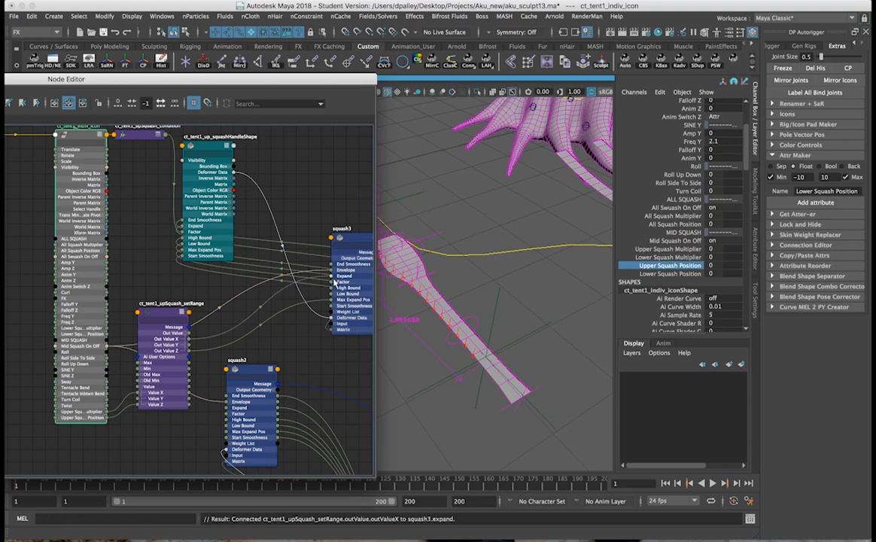
Step: Try an Upper Squash Multiplier of 6.7, inspect the squash strip and tree from several angles, and undo the change
left_click_drag(348, 81, 352, 339)
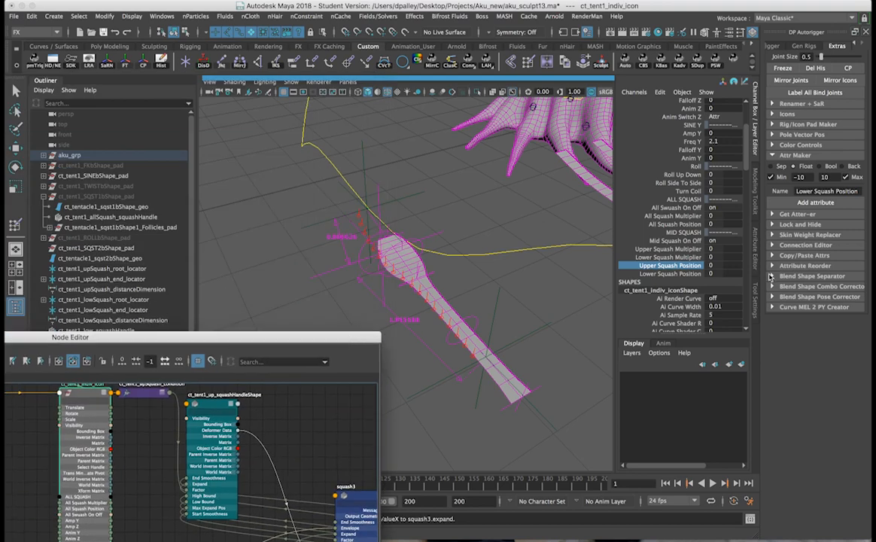
left_click(668, 249)
middle_click_drag(509, 243, 536, 241)
left_click_drag(484, 249, 489, 245, "alt")
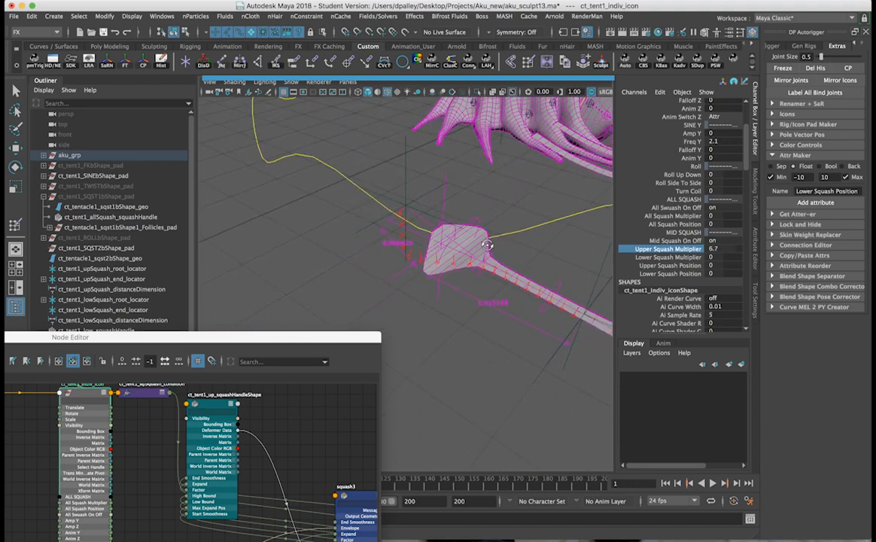
middle_click_drag(489, 245, 418, 267, "alt")
right_click_drag(474, 249, 443, 249, "alt")
left_click_drag(443, 250, 434, 248, "alt")
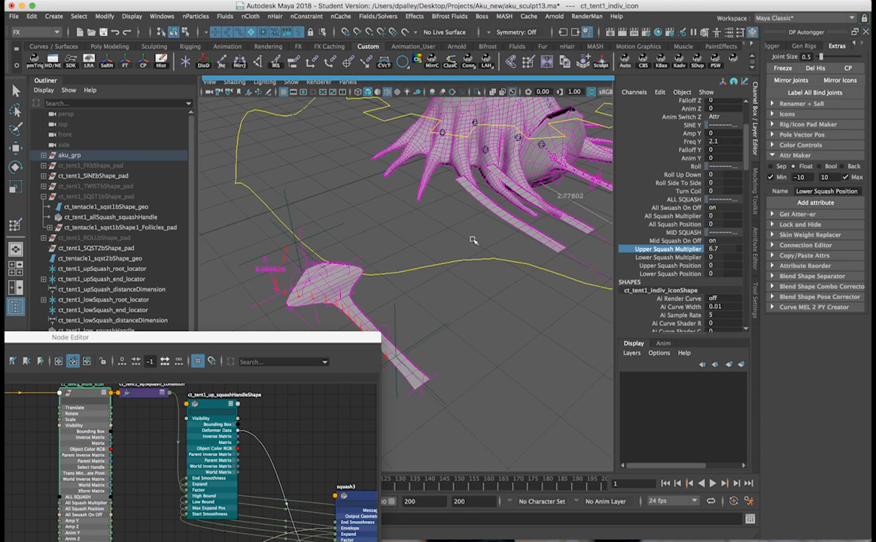
key("z")
Step: Vary the Upper Squash Multiplier up to 10 and examine how strongly the tentacle mesh deforms
middle_click_drag(475, 239, 413, 245)
middle_click_drag(346, 245, 467, 255)
scroll(483, 254, "up", 4)
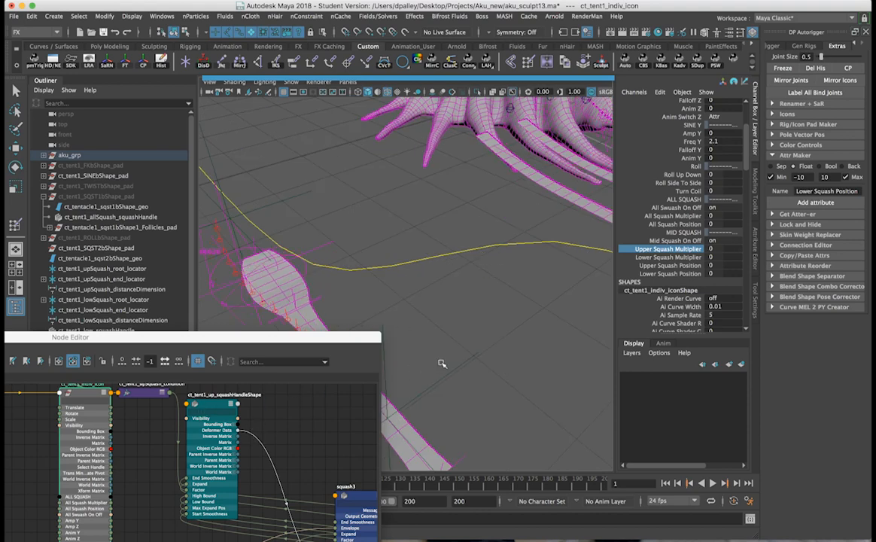
scroll(469, 346, "down", 3)
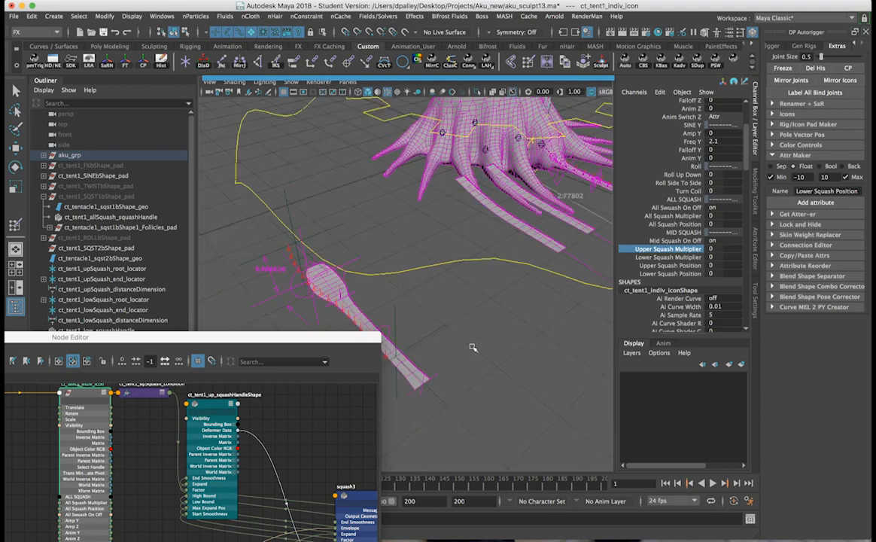
left_click_drag(473, 347, 485, 327, "alt")
mouse_move(525, 326)
middle_mouse_down()
mouse_move(499, 326)
mouse_move(542, 324)
middle_mouse_up()
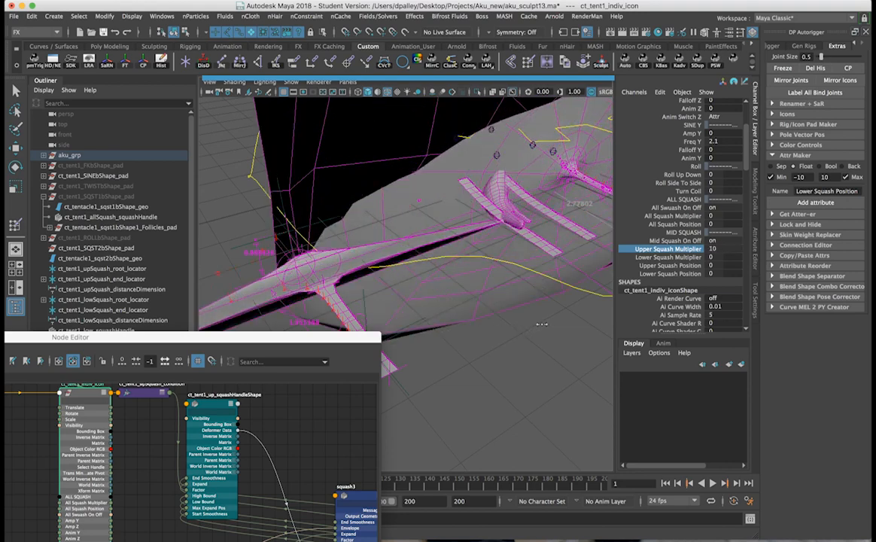
left_click_drag(543, 325, 469, 327, "alt")
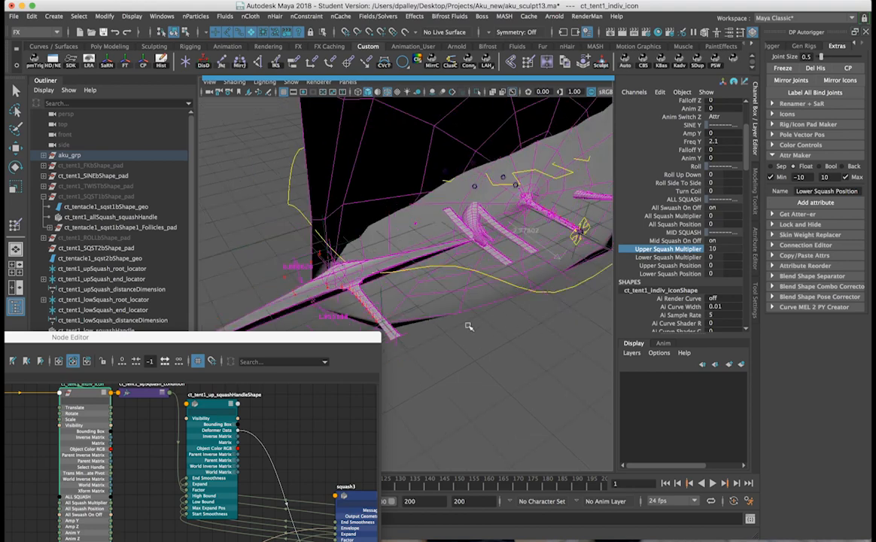
Step: Check the range values of ct_tent1_upSquash_setRange and undo the Upper Squash Multiplier change
left_click_drag(290, 341, 283, 145)
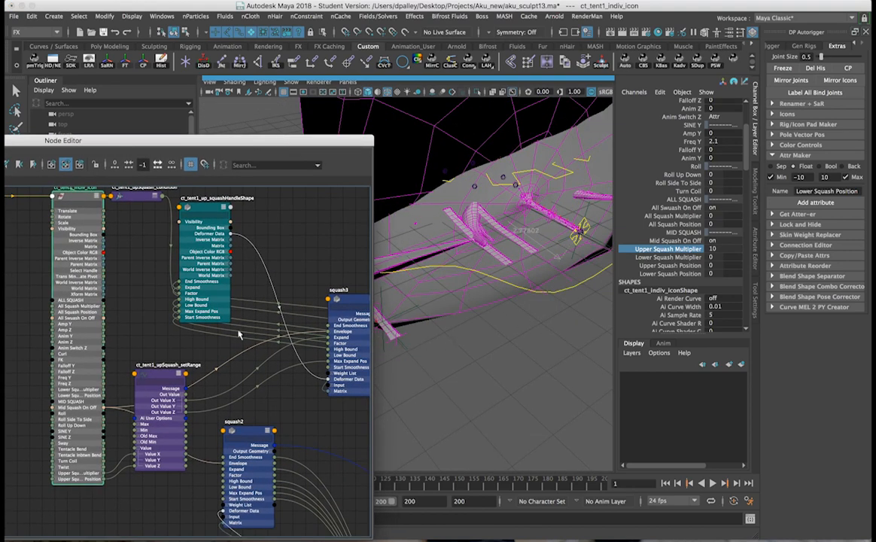
left_click(151, 380)
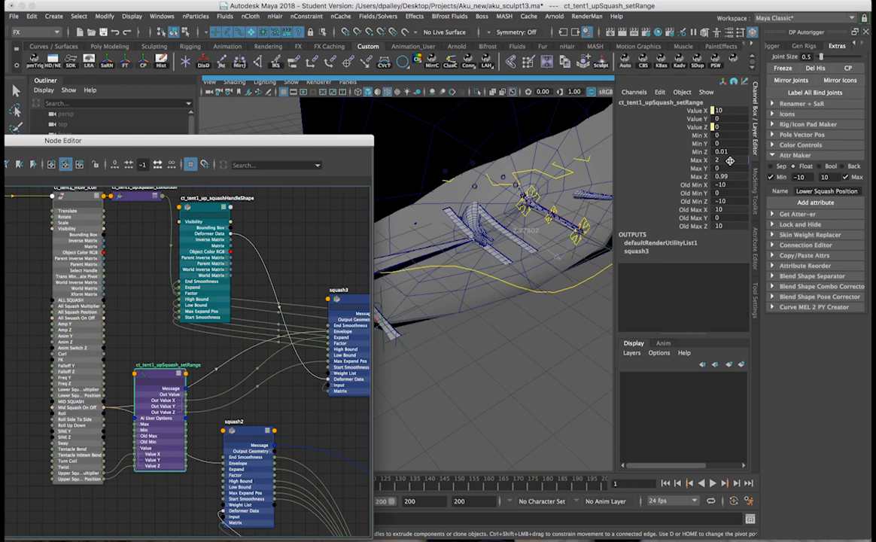
left_click_drag(477, 299, 471, 305, "alt")
key("z")
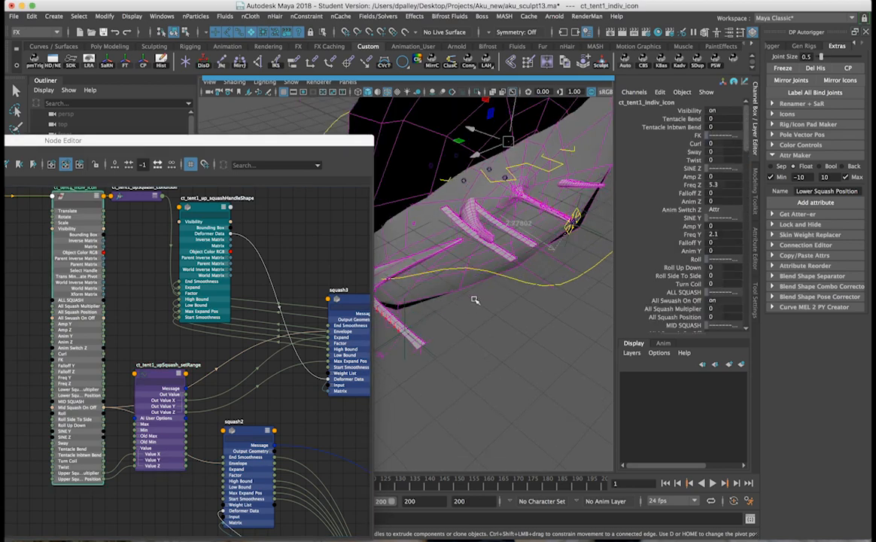
key("z")
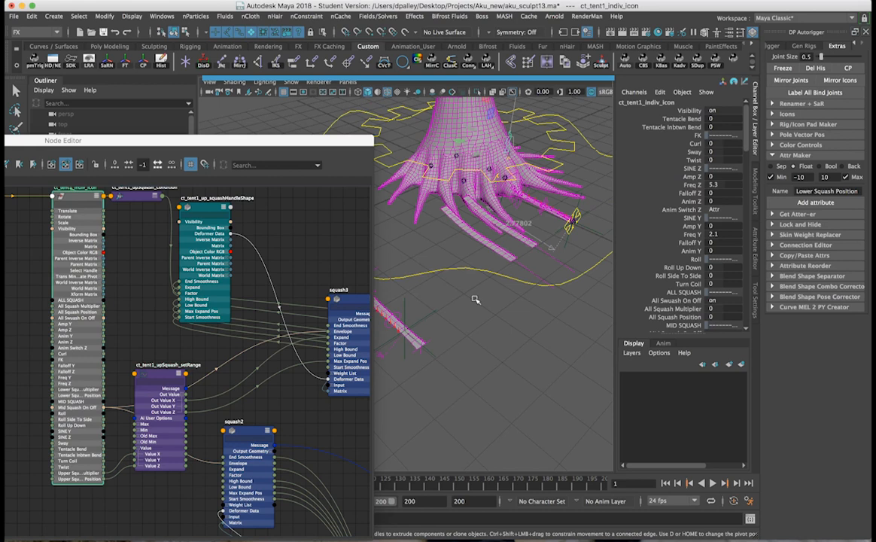
Step: Set Max X to 1.5 and Min X to 0.5 on ct_tent1_upSquash_setRange
left_click(145, 375)
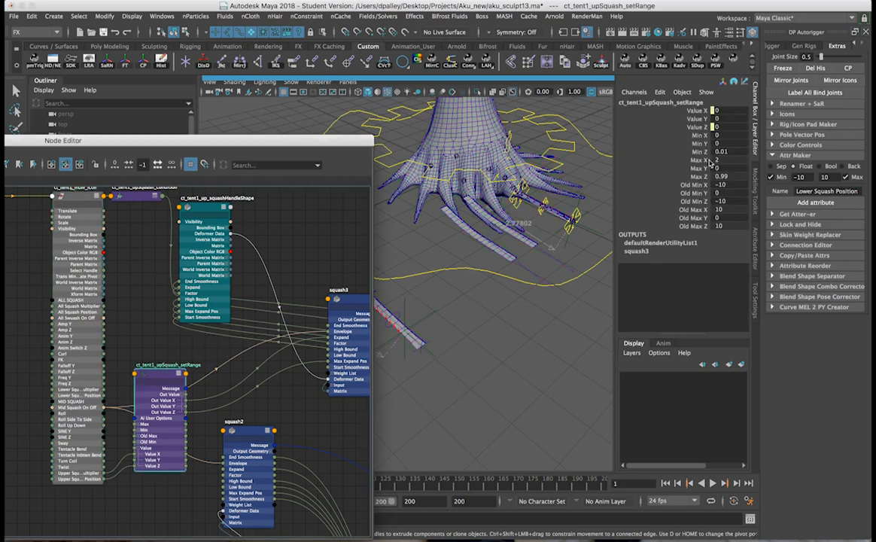
left_click(715, 161)
type("1")
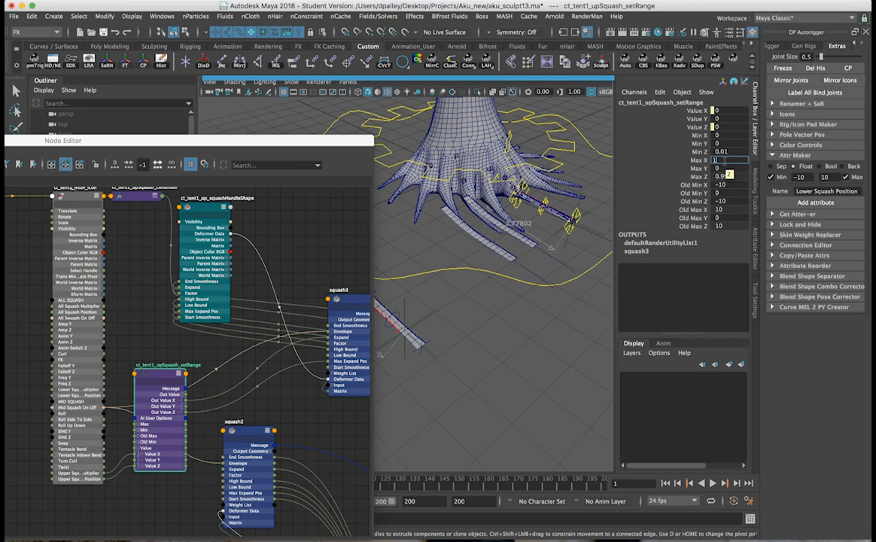
type(".5")
key("Return")
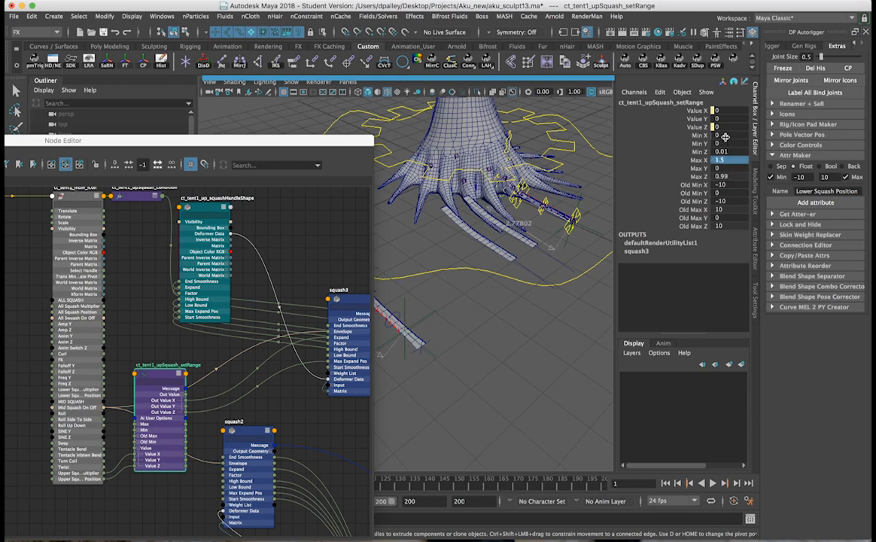
left_click(724, 136)
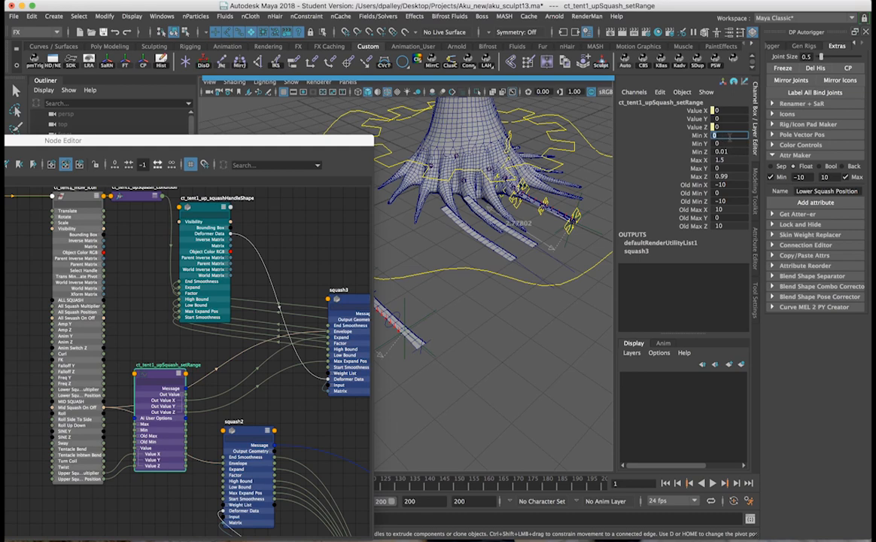
type(".5")
key("Return")
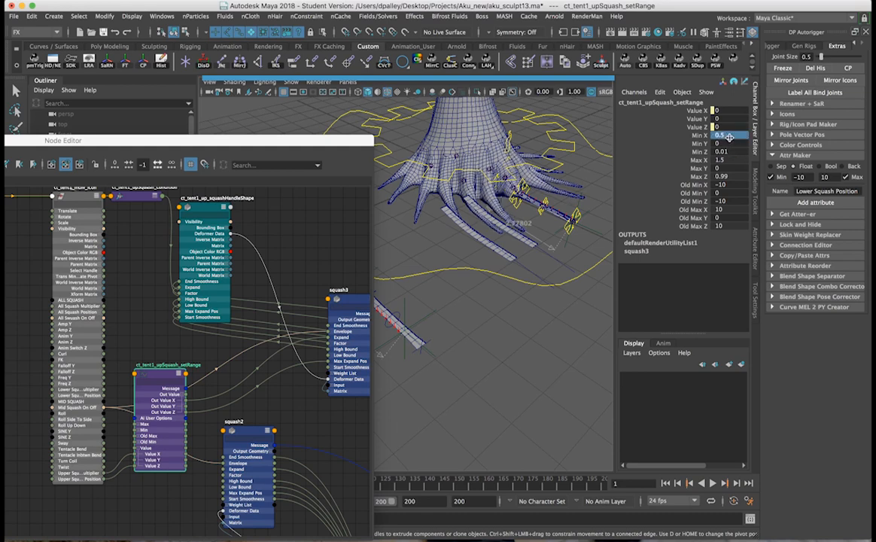
Step: Test the narrowed range by varying ct_tent1_indiv_icon's Upper Squash Multiplier and examining the tentacle close up
left_click_drag(361, 140, 365, 335)
right_click_drag(422, 295, 528, 299, "alt")
middle_click_drag(456, 312, 442, 324, "alt")
right_click_drag(448, 314, 522, 265, "alt")
left_click_drag(522, 264, 504, 241, "alt")
middle_click_drag(504, 241, 459, 294, "alt")
left_click_drag(459, 294, 465, 243, "alt")
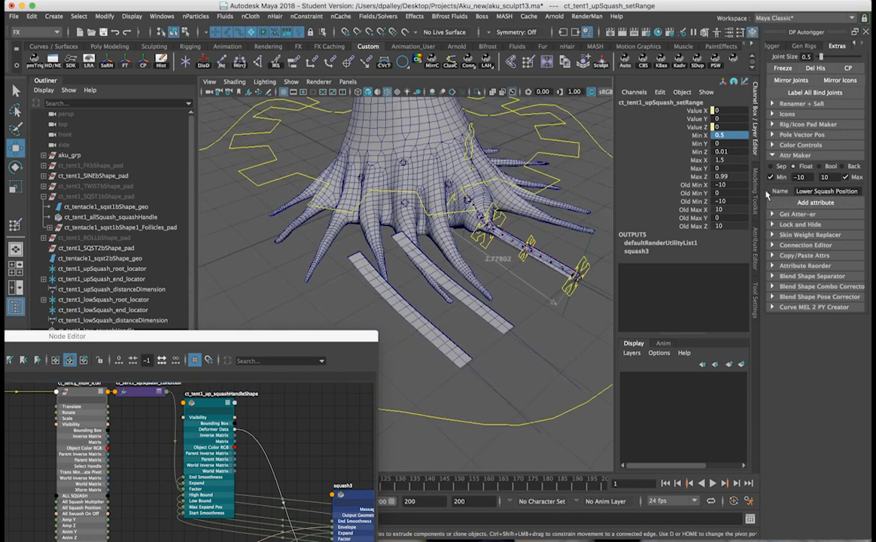
left_click(85, 393)
scroll(704, 273, "down", 5)
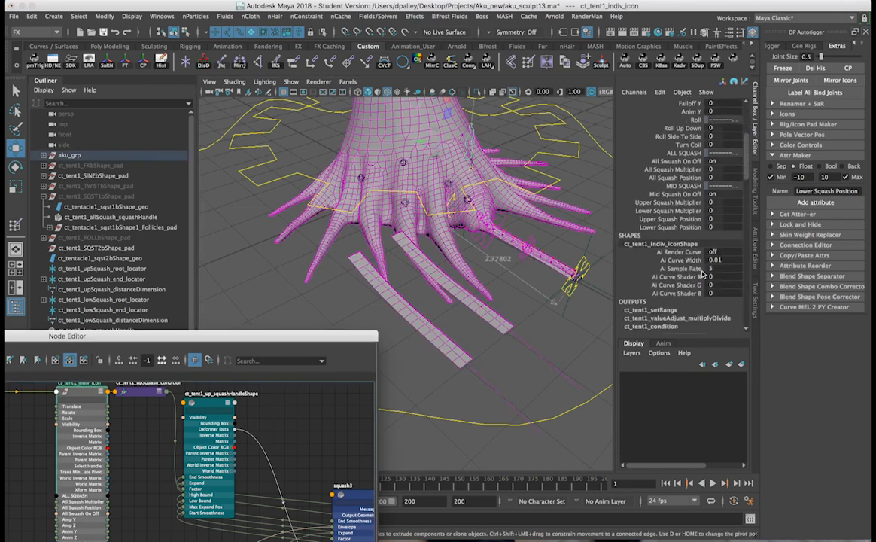
left_click(691, 203)
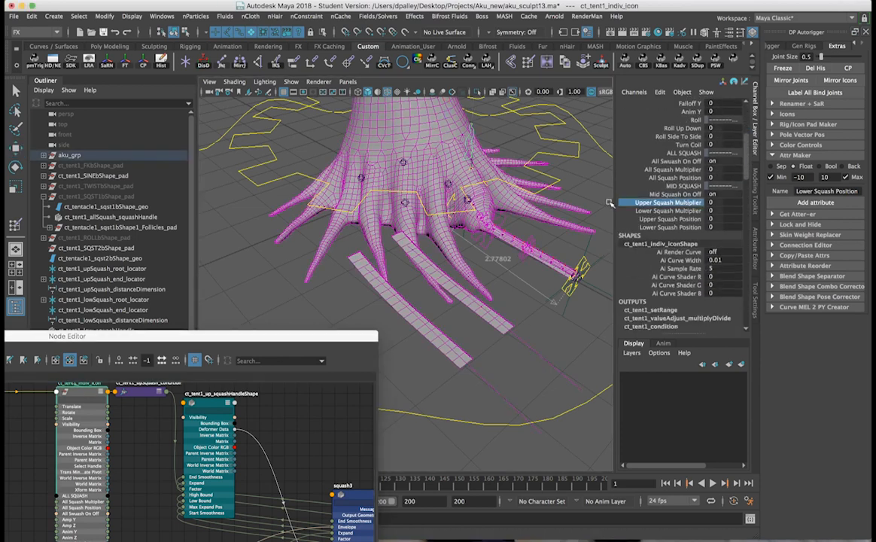
middle_click_drag(492, 202, 414, 226)
right_click_drag(414, 226, 388, 230, "alt")
Step: Set Min X to 0.25 and Max X to 1.75 on ct_tent1_upSquash_setRange, and uncover the viewport again
left_click_drag(286, 336, 301, 123)
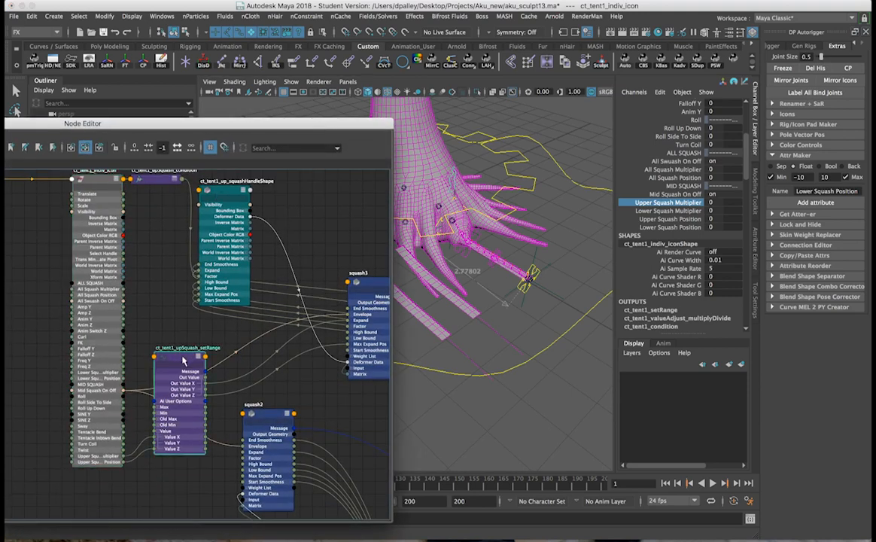
left_click(183, 361)
left_click(744, 135)
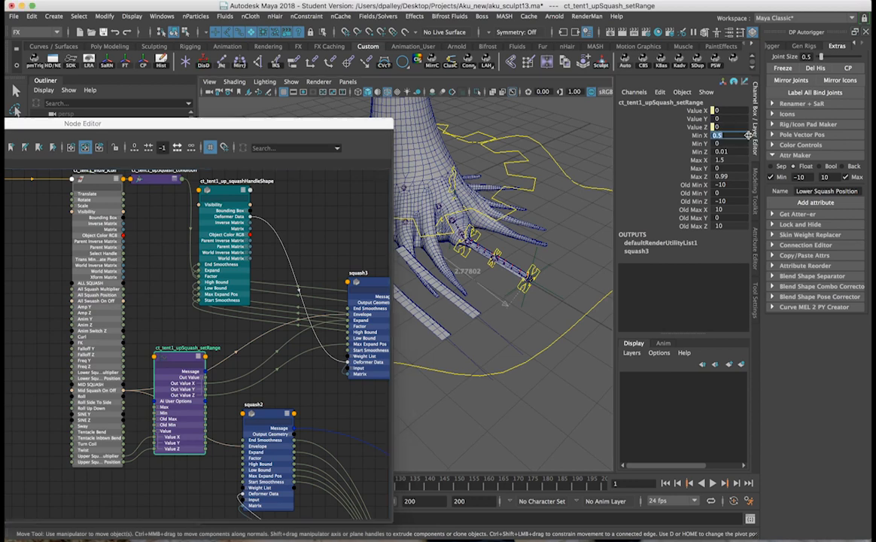
type("25")
key("Return")
left_click(719, 160)
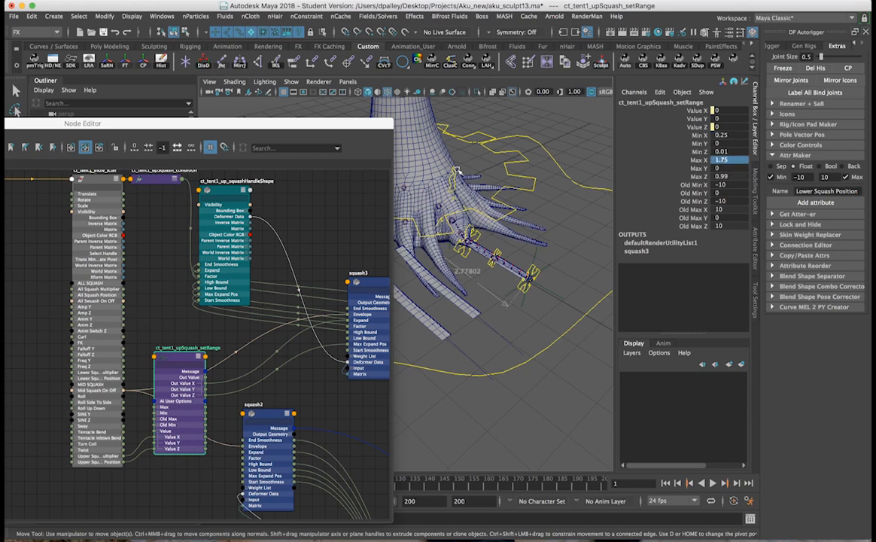
left_click_drag(372, 132, 379, 392)
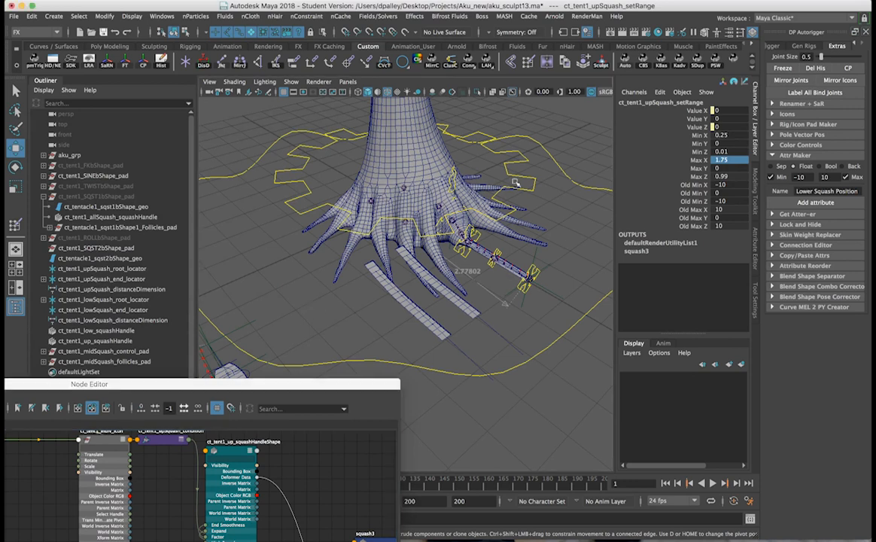
Step: Test the new range by varying ct_tent1_indiv_icon's Upper Squash Multiplier, and reset the attribute to 0
left_click(455, 178)
scroll(678, 217, "down", 10)
scroll(690, 217, "up", 3)
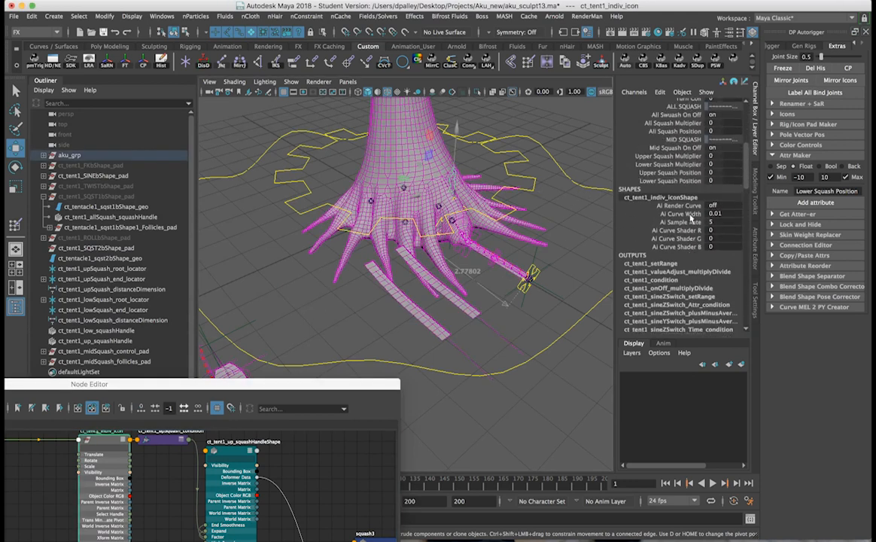
left_click(687, 157)
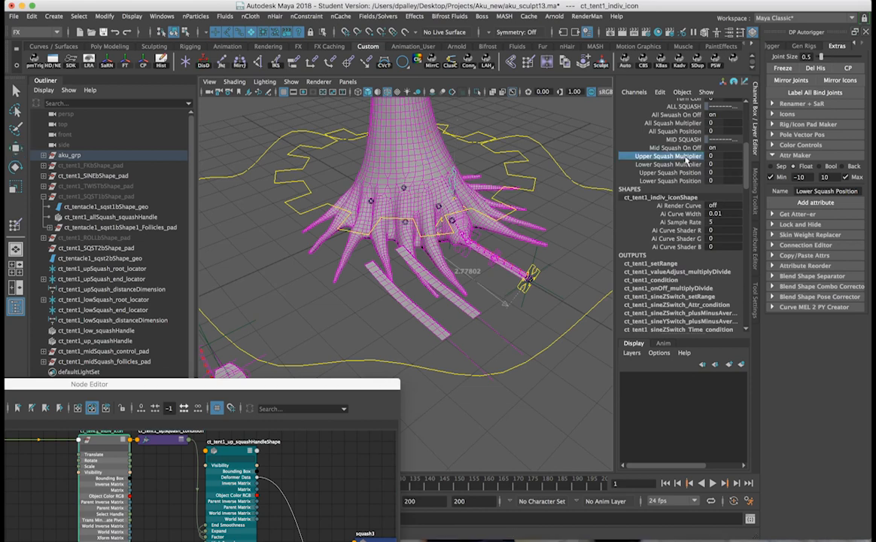
middle_click_drag(490, 155, 531, 169)
double_click(719, 157)
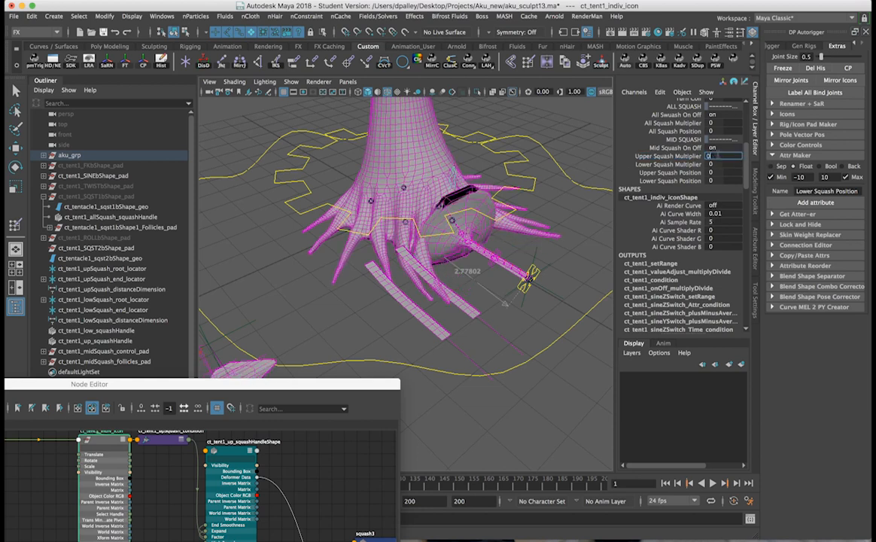
type("0")
key("Return")
Step: Duplicate ct_tent1_upSquash_setRange and place the copy below the original, next to the squash2 node
left_click_drag(314, 389, 349, 121)
middle_click_drag(276, 353, 260, 331, "alt")
left_click_drag(202, 331, 187, 236)
key("ctrl+d")
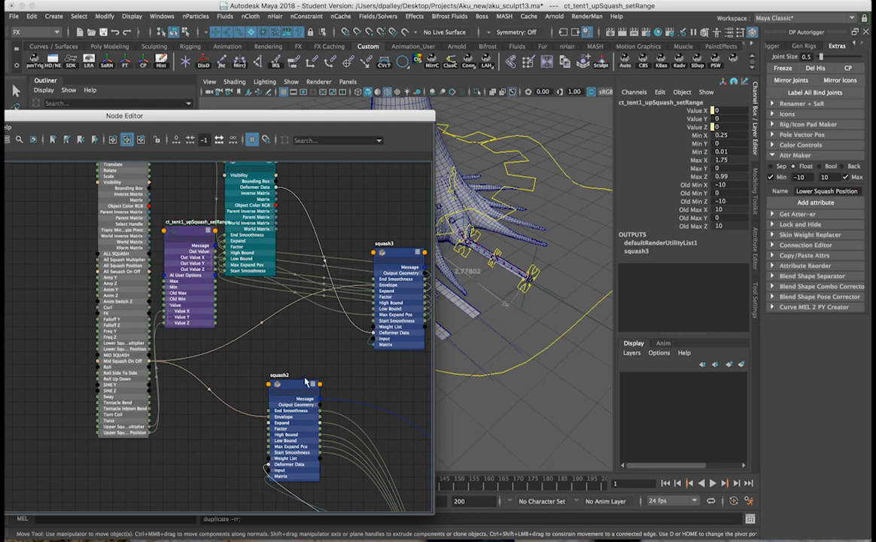
scroll(305, 381, "down", 8)
scroll(304, 380, "up", 5)
scroll(302, 381, "down", 3)
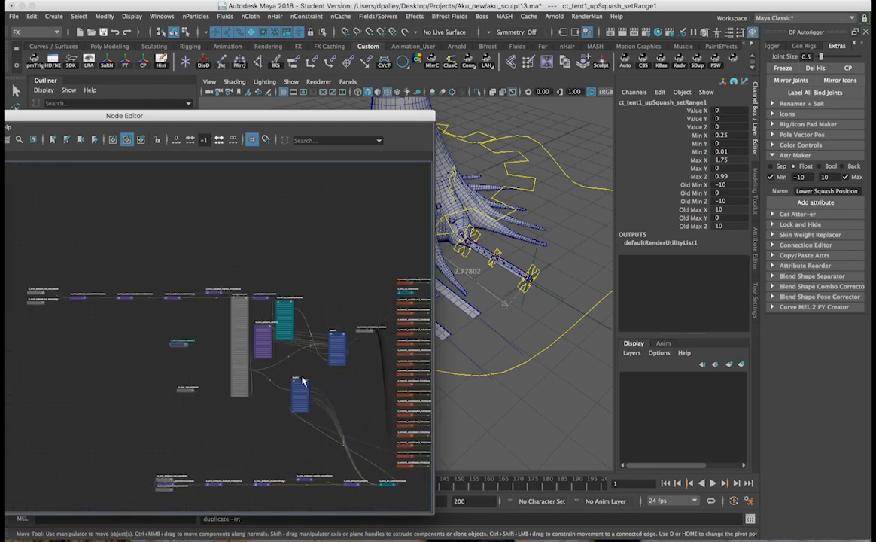
left_click_drag(179, 347, 248, 345)
scroll(302, 384, "up", 3)
scroll(249, 390, "up", 3)
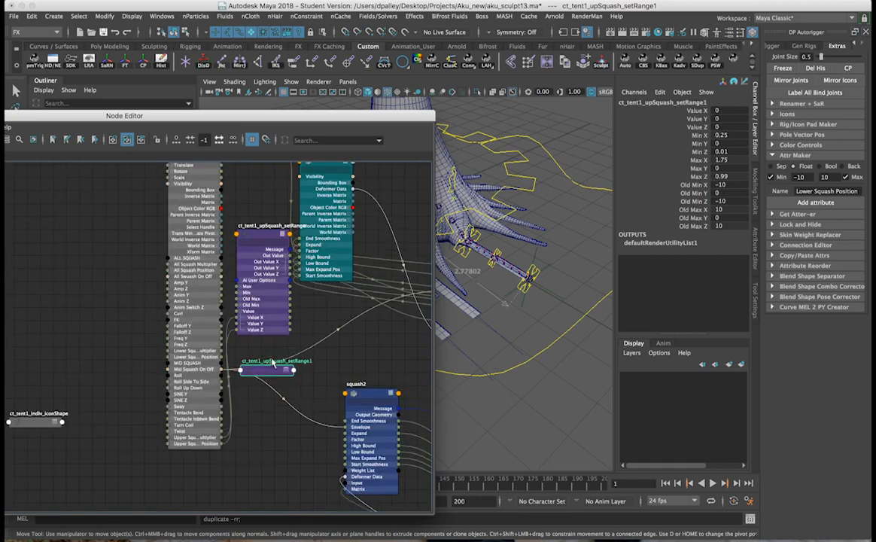
Step: Rename the duplicated setRange node as ct_tent1_lowSquash_setRange
double_click(273, 362)
left_click_drag(267, 361, 278, 361)
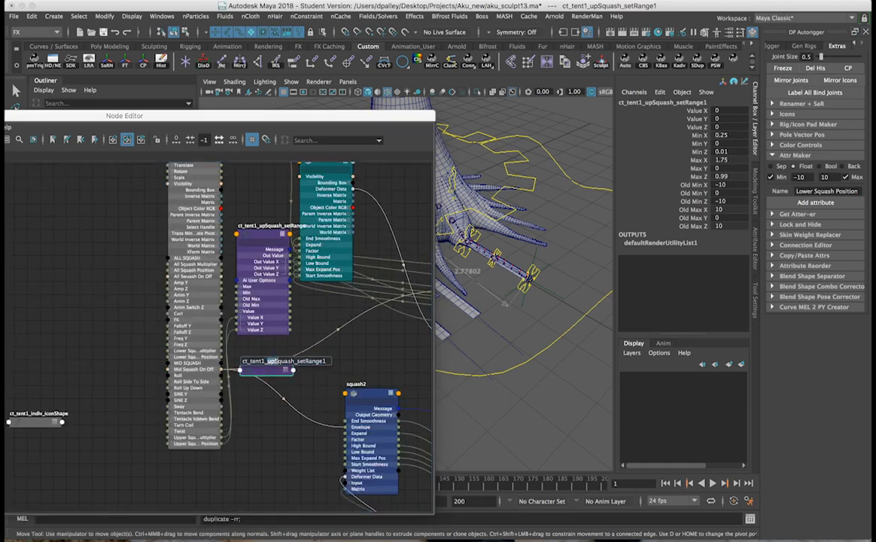
type("low")
key("Return")
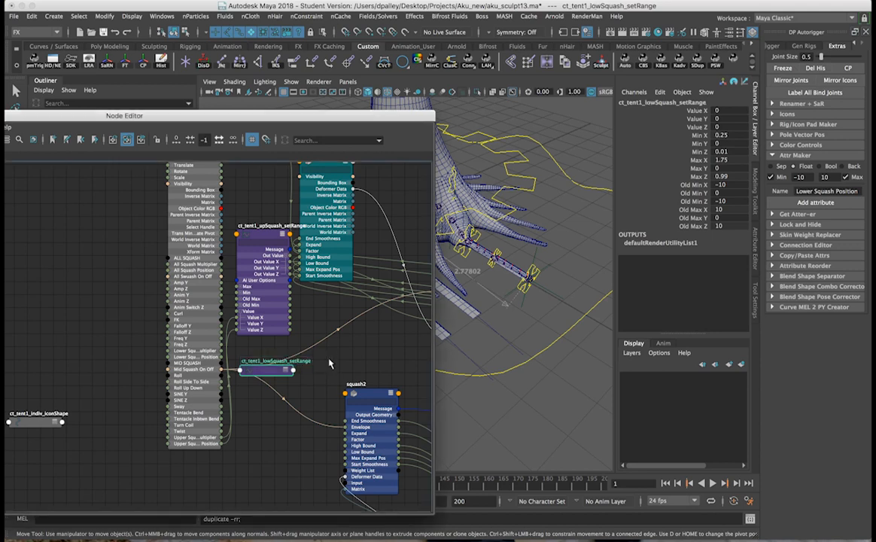
Step: Connect ct_tent1_indiv_icon's Lower Squash Multiplier to Value X and Lower Squash Position to Value Z of ct_tent1_lowSquash_setRange
left_click(287, 370)
left_click(287, 370)
left_click_drag(273, 375, 303, 365)
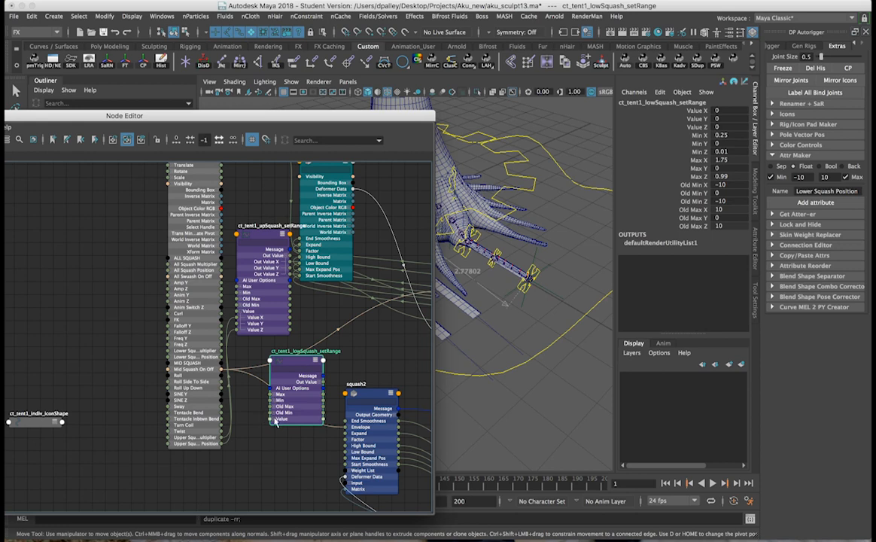
left_click(276, 419)
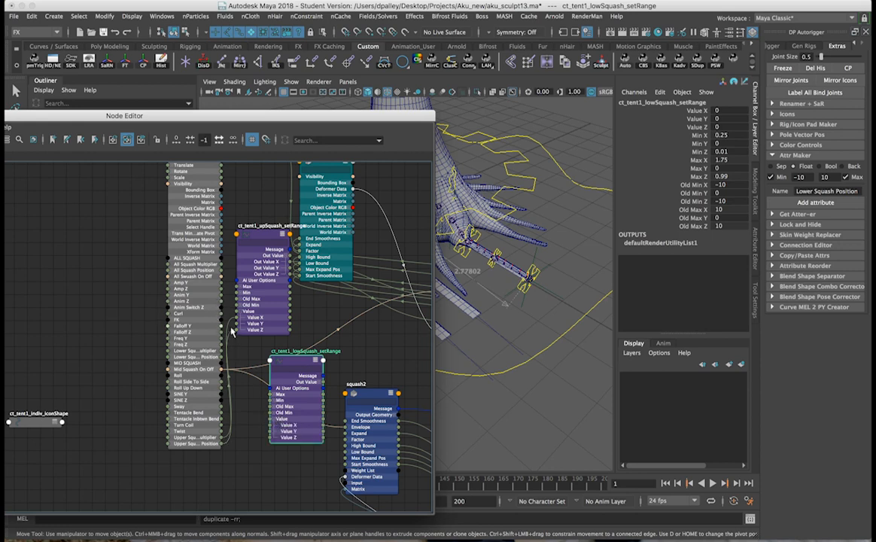
left_click_drag(221, 352, 270, 426)
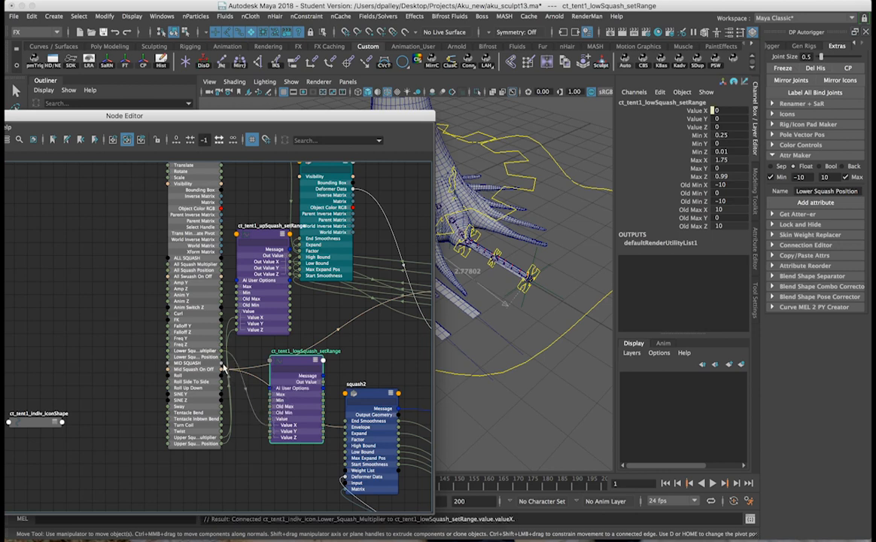
left_click_drag(221, 358, 270, 437)
left_click_drag(305, 361, 289, 362)
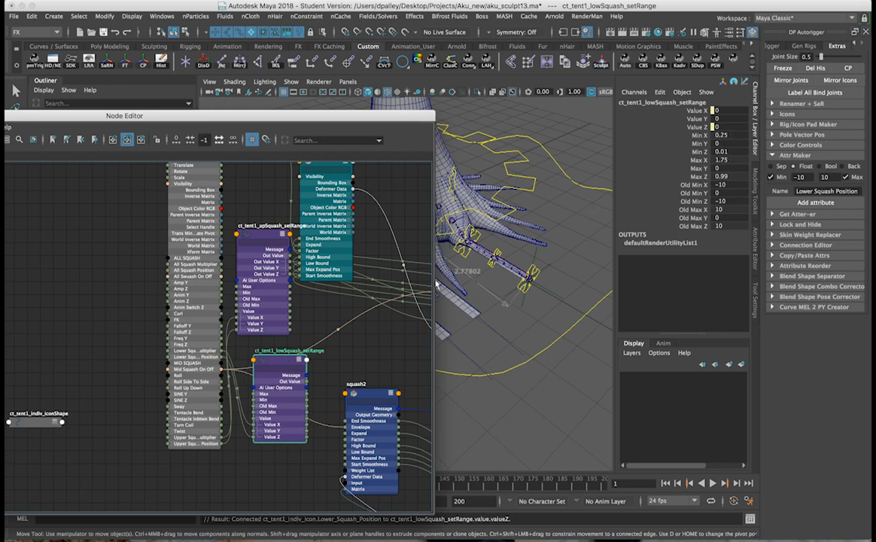
Step: Connect ct_tent1_lowSquash_setRange's Out Value X to squash2's Expand and Out Value Z to its Max Expand Pos, and uncover the viewport
left_click(304, 383)
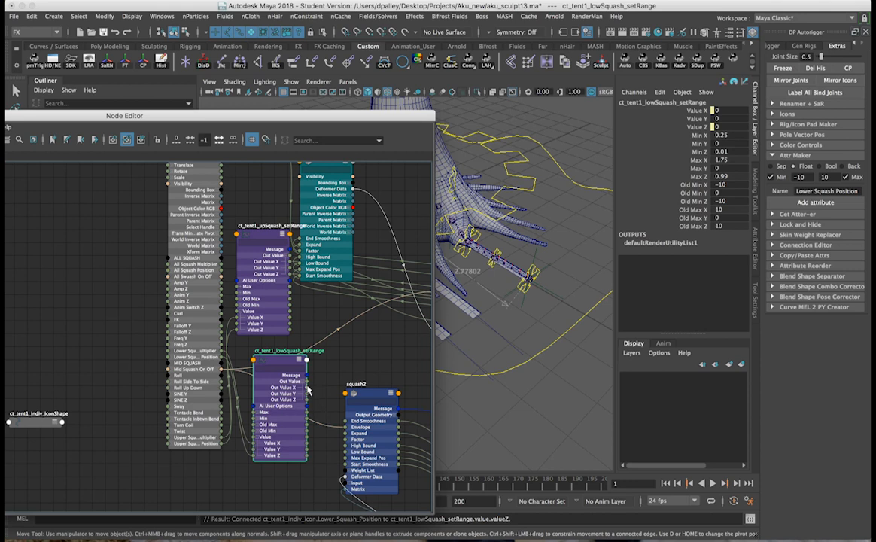
left_click_drag(327, 424, 346, 434)
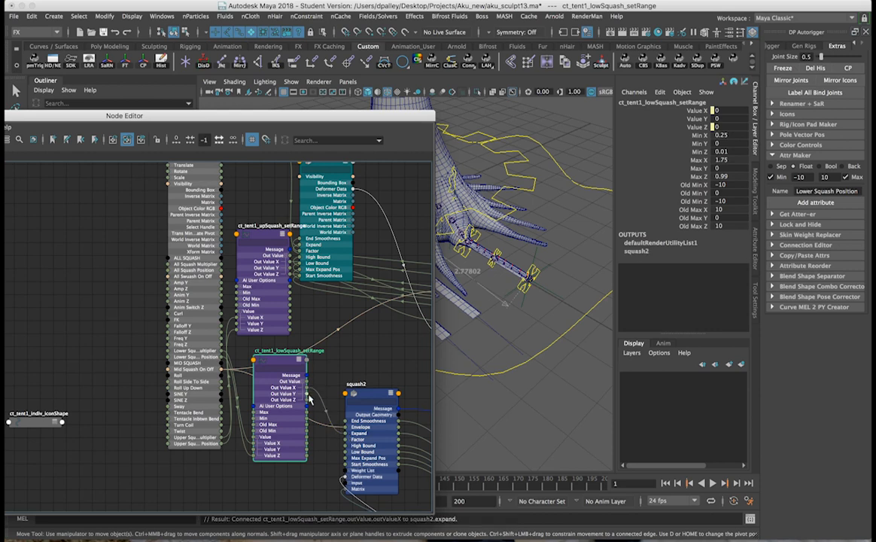
left_click_drag(322, 418, 347, 458)
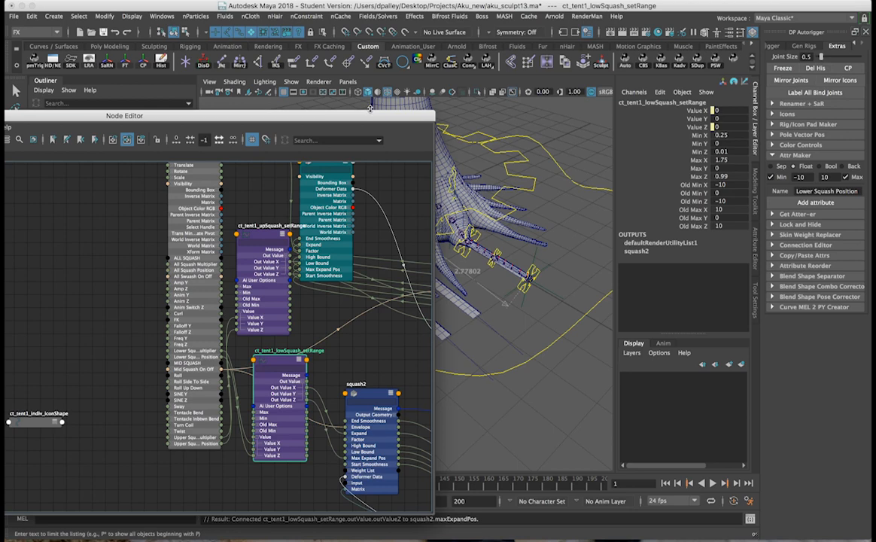
left_click_drag(369, 119, 347, 364)
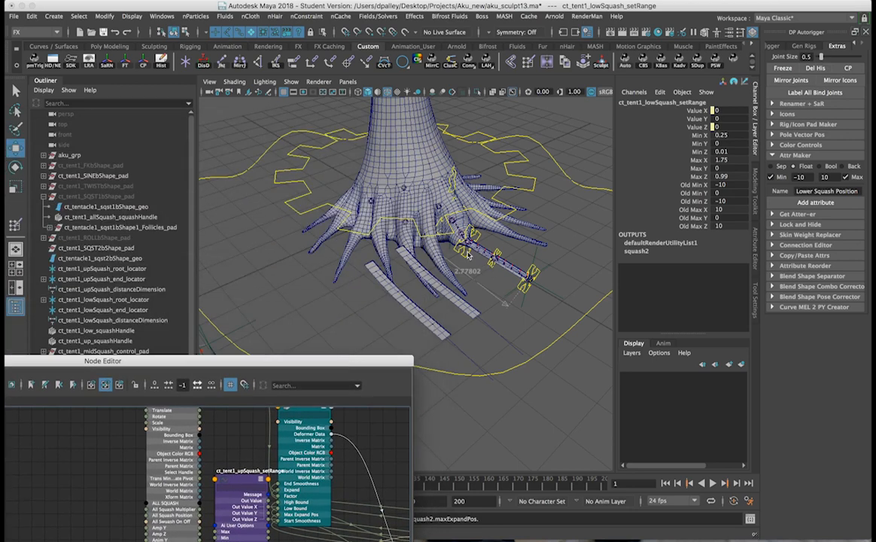
Step: Move ct_tent1_Mid_icon toward the tentacle tip to about 0.79, -0.31, -0.48 to squash the tentacle's lower part
left_click(497, 260)
left_click_drag(506, 262, 518, 268)
middle_click_drag(498, 266, 459, 262, "alt")
right_click_drag(460, 262, 497, 265, "alt")
left_click_drag(497, 265, 538, 270, "alt")
middle_click_drag(538, 271, 494, 290, "alt")
right_click_drag(494, 290, 522, 253, "alt")
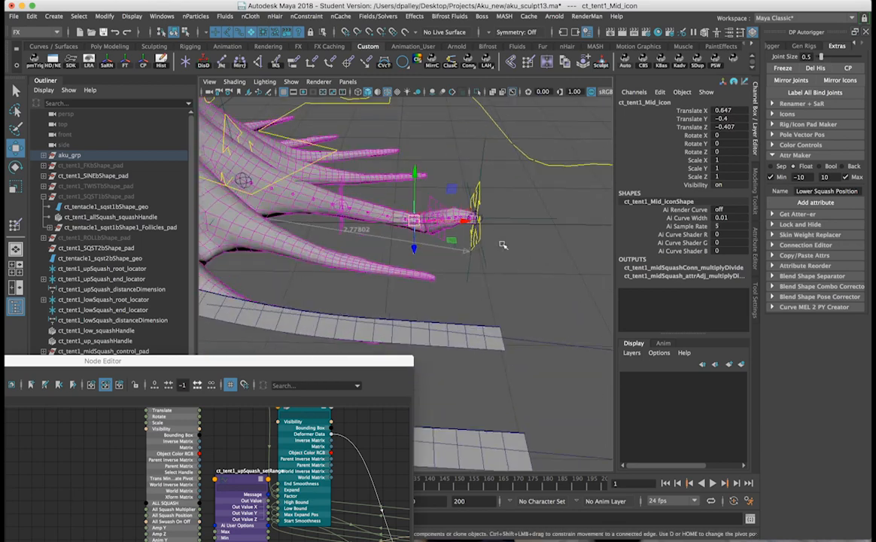
left_click_drag(419, 225, 428, 216)
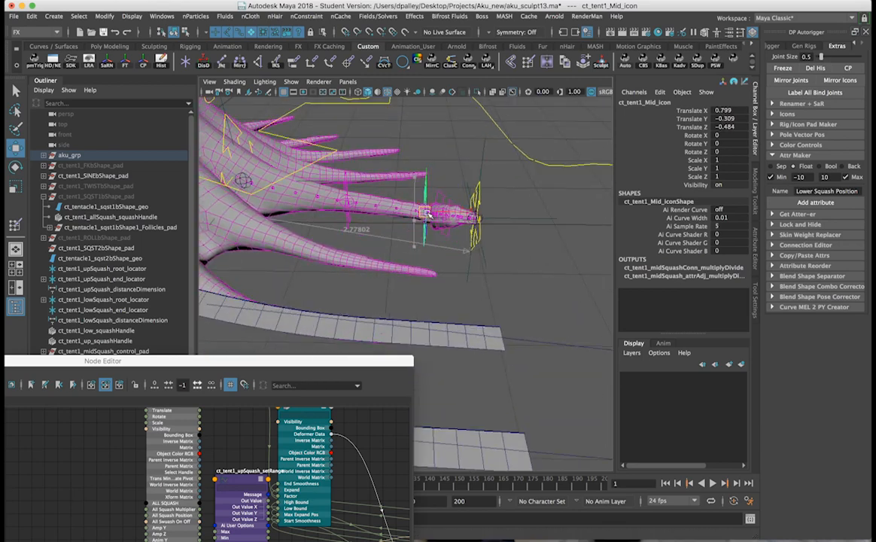
left_click_drag(252, 143, 270, 132, "alt")
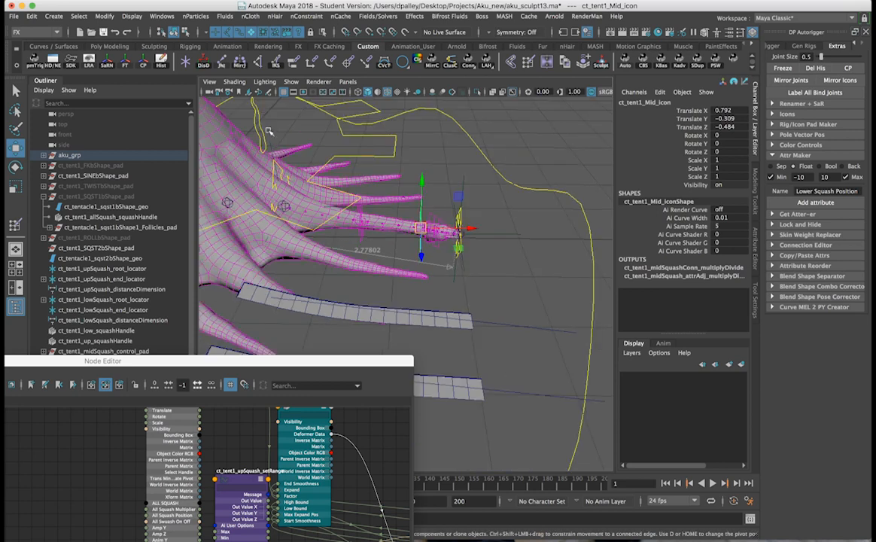
Step: Test ct_tent1_indiv_icon's Lower Squash Multiplier and Lower Squash Position by varying each one, undoing each change
left_click(560, 185)
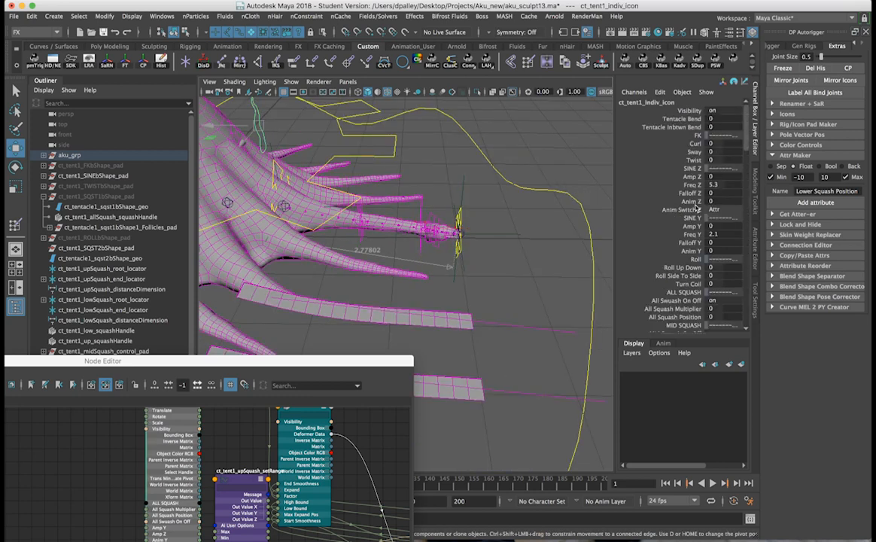
scroll(696, 209, "down", 5)
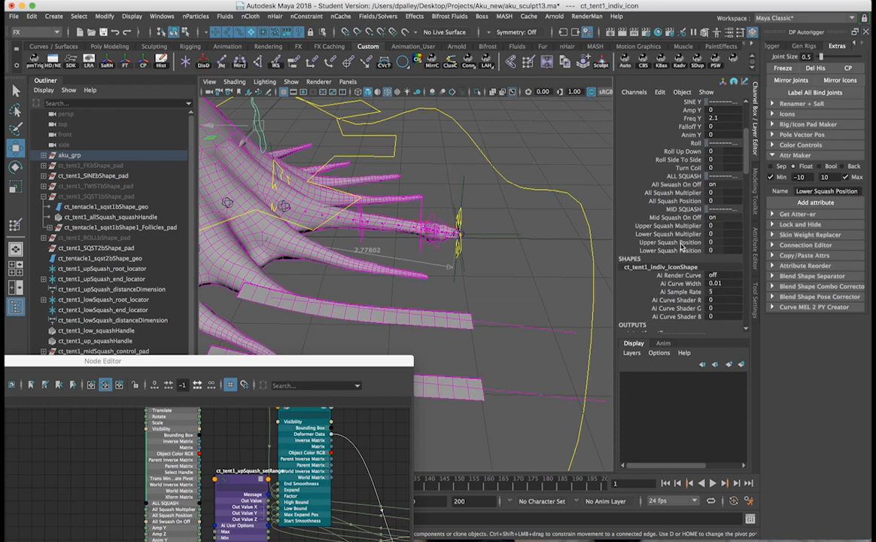
left_click(672, 235)
middle_click_drag(502, 235, 451, 248)
key("super+z")
left_click(668, 251)
middle_click_drag(522, 247, 474, 255)
key("super+z")
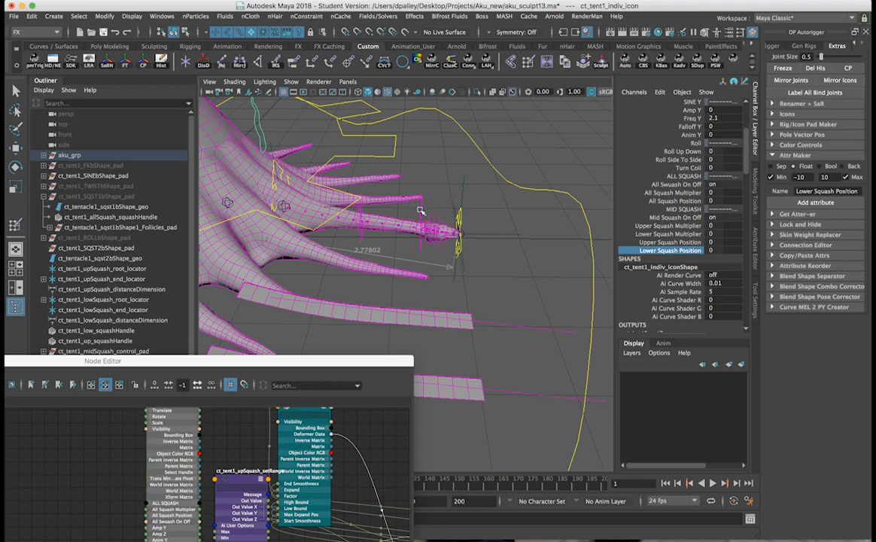
Step: Reset ct_tent1_Mid_icon's Translate X, Y and Z to 0
left_click(382, 193)
left_click_drag(381, 196, 376, 228)
left_click_drag(721, 127, 724, 110)
type("0")
key("Return")
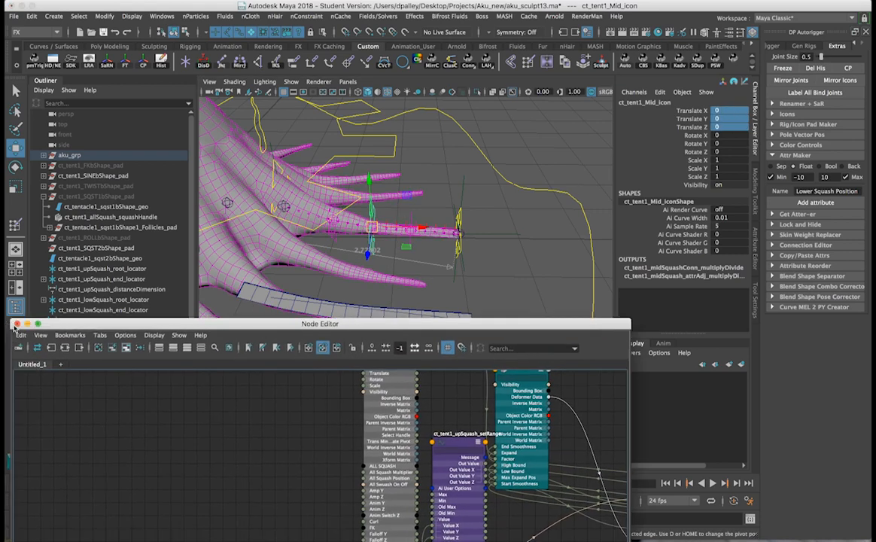
Step: Close the Node Editor and parent ct_tentacle1_sqst2bShape_geo through ct_tent1_midSquash_follicles_pad under ct_tent1_SQST2bShape_pad
left_click(16, 324)
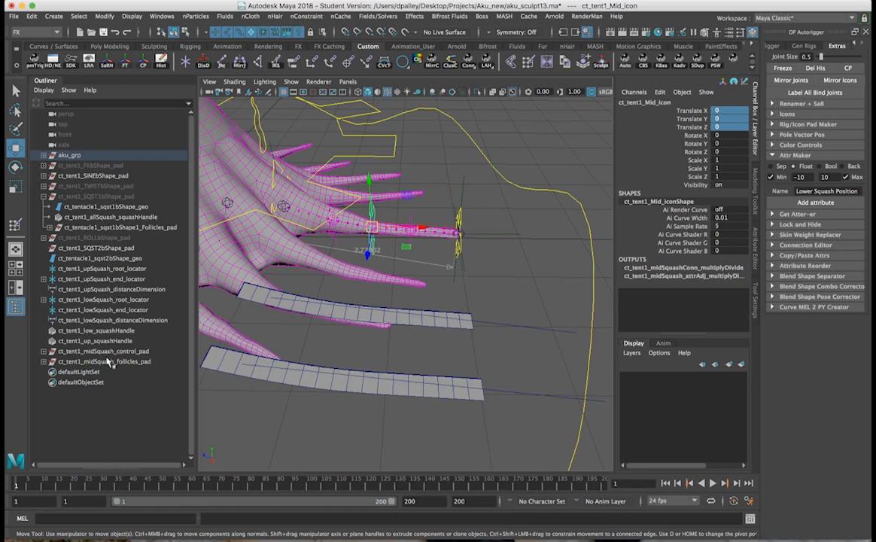
left_click_drag(110, 363, 111, 254)
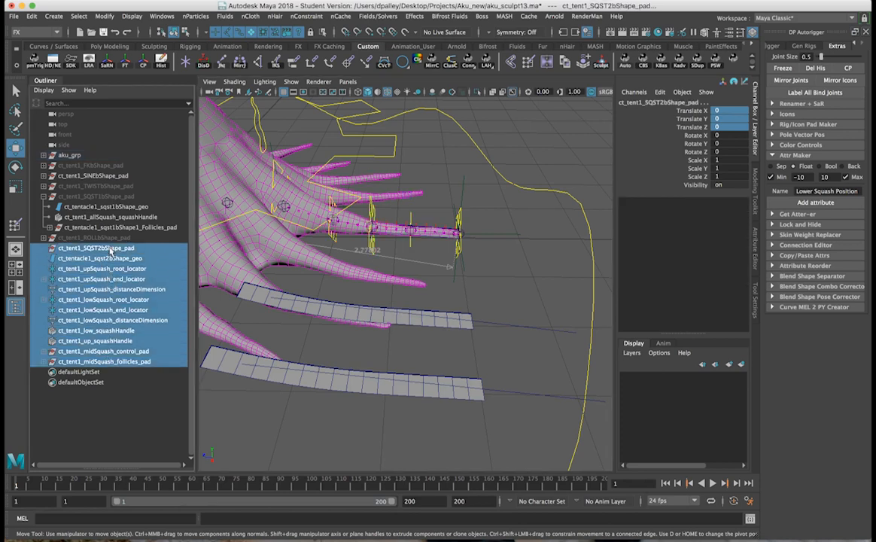
key("p")
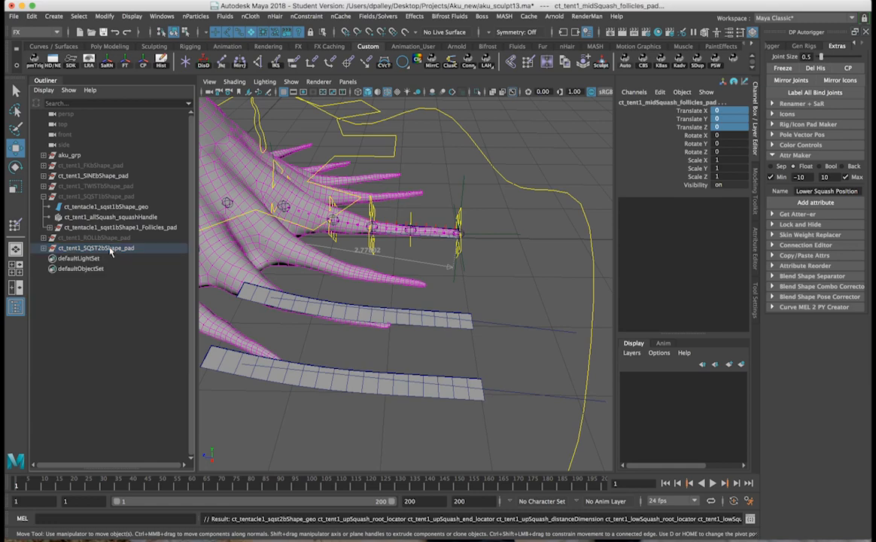
Step: Collapse ct_tent1_SQST1bShape_pad and show the FK, SINE, TWIST, SQST1 and ROLL bShape pads of ct_tent1, leaving nothing selected
left_click(44, 198)
scroll(436, 254, "down", 5)
left_click_drag(473, 274, 316, 271, "alt")
middle_click_drag(316, 271, 390, 265, "alt")
left_click_drag(101, 212, 106, 169)
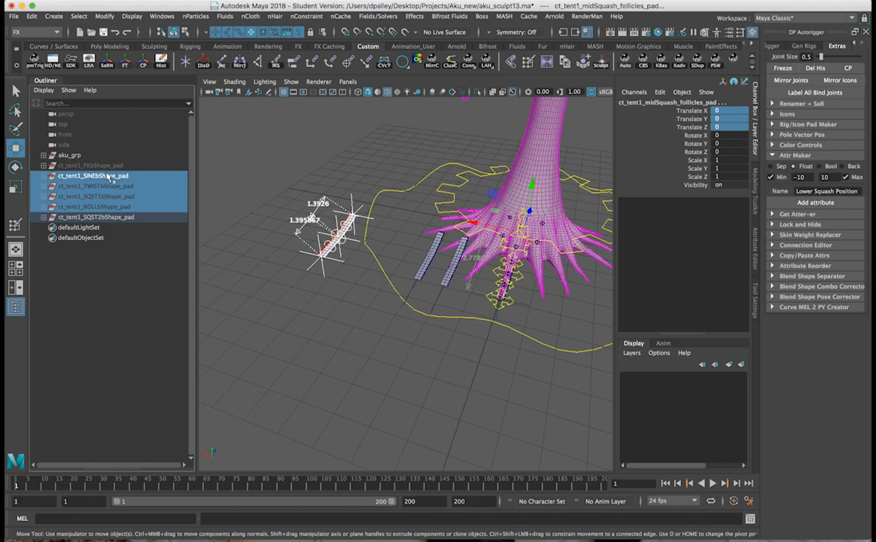
key("ctrl+h")
key("ctrl+h")
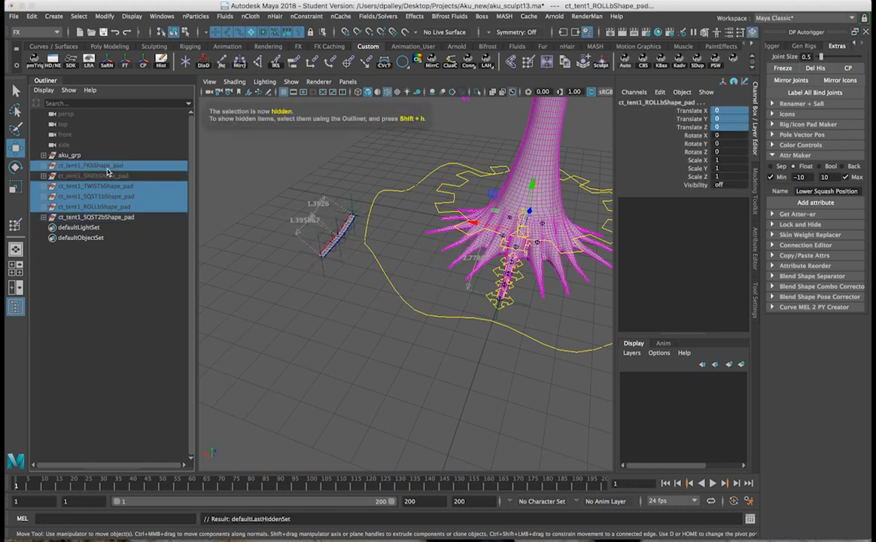
key("shift+h")
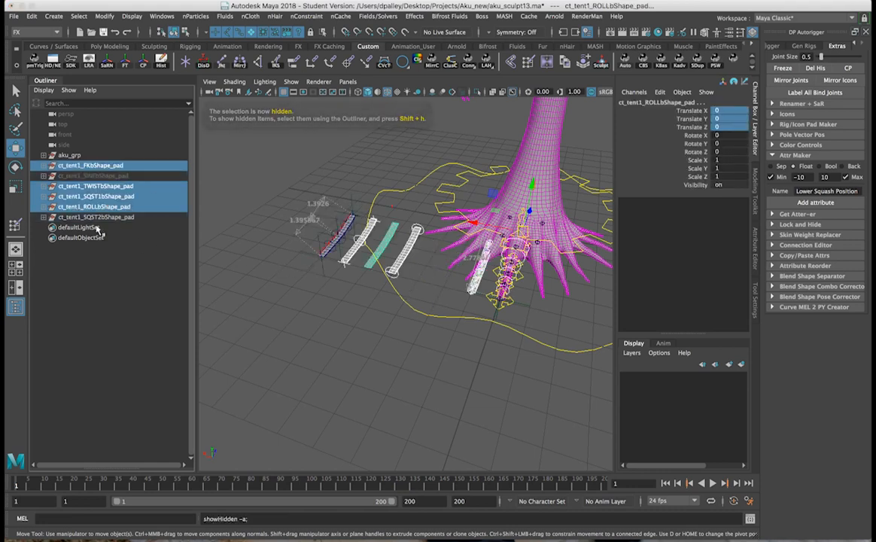
left_click(93, 175)
key("shift+h")
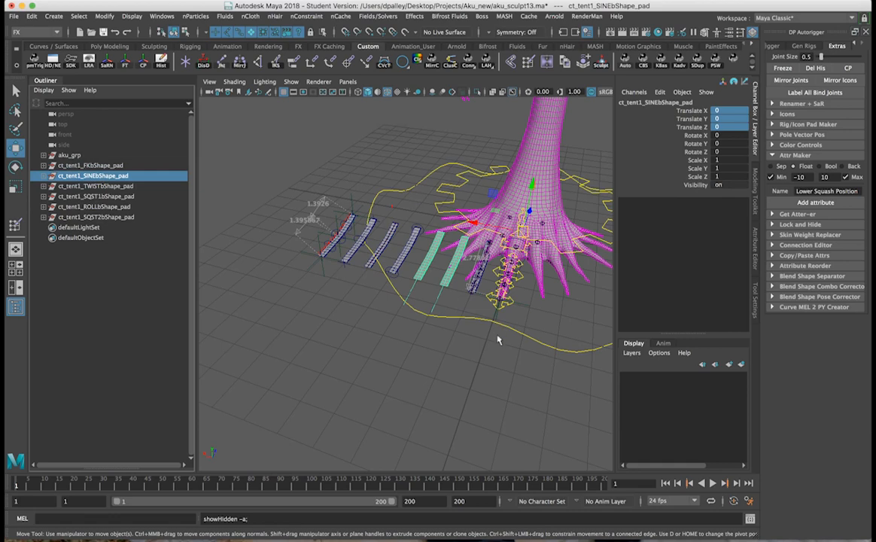
left_click(463, 356)
Step: Examine the row of blend shape strips and the tentacle's control icons from several angles
left_click_drag(464, 356, 493, 356, "alt")
middle_click_drag(493, 356, 436, 364, "alt")
right_click_drag(436, 365, 478, 361, "alt")
left_click_drag(478, 362, 354, 285, "alt")
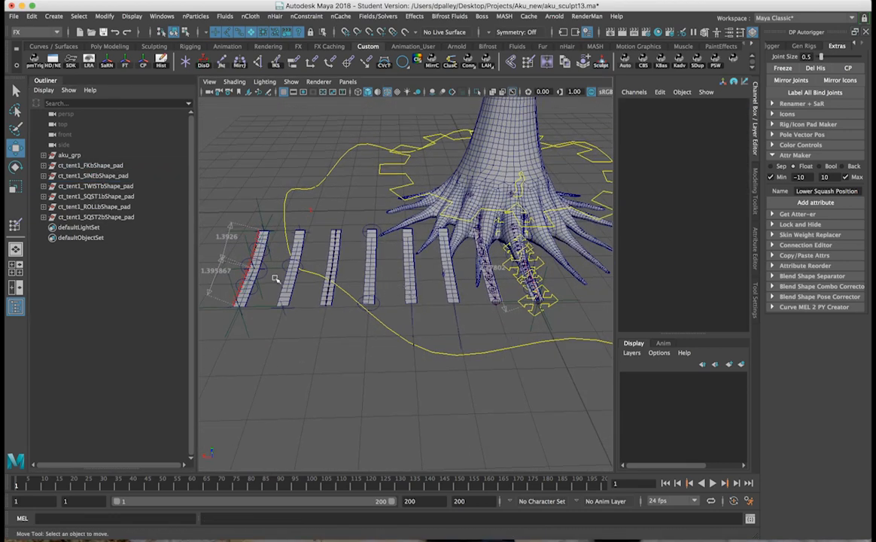
left_click_drag(507, 289, 367, 289, "alt")
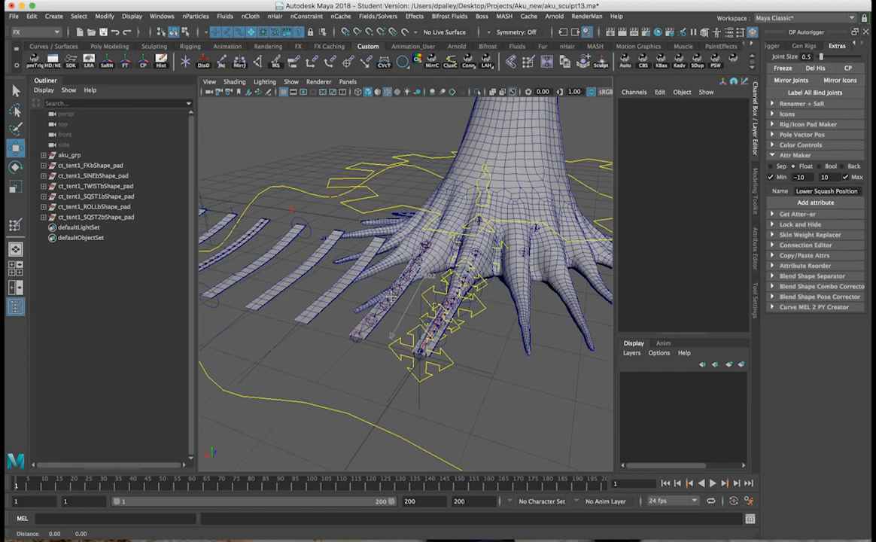
left_click_drag(418, 317, 338, 303, "alt")
right_click_drag(338, 304, 445, 325, "alt")
left_click_drag(362, 325, 406, 326, "alt")
middle_click_drag(405, 326, 383, 323, "alt")
right_click_drag(382, 322, 426, 316, "alt")
left_click_drag(468, 323, 333, 260, "alt")
left_click_drag(405, 343, 425, 330, "alt")
right_click_drag(412, 323, 334, 329, "alt")
left_click_drag(334, 329, 286, 254, "alt")
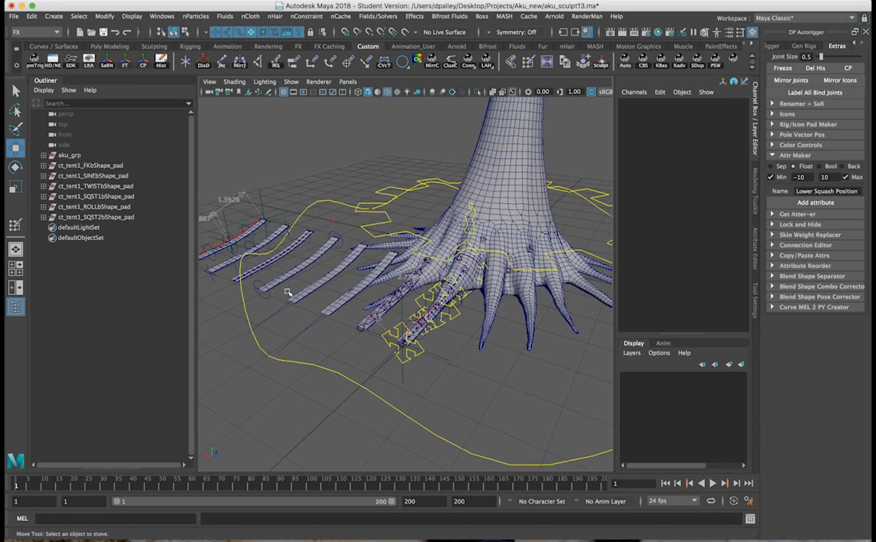
left_click_drag(394, 301, 324, 286, "alt")
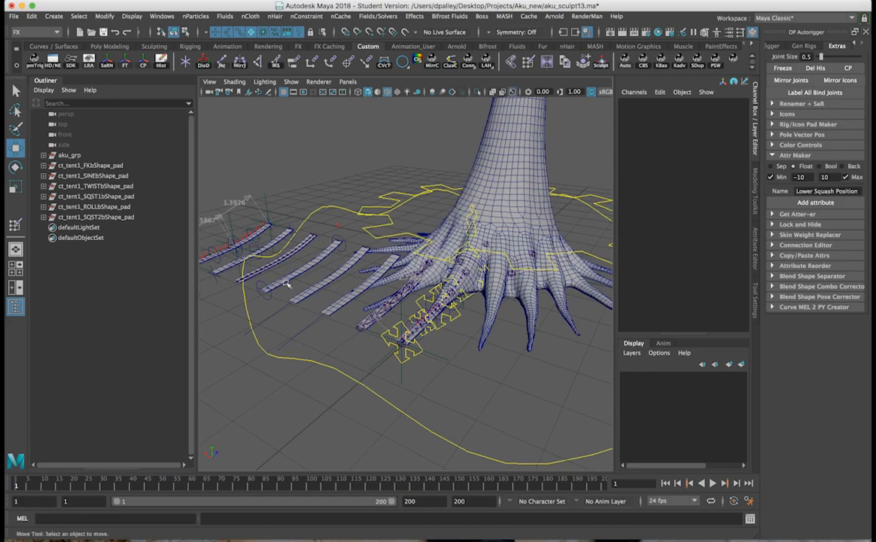
right_click_drag(426, 305, 495, 297, "alt")
left_click_drag(494, 298, 476, 159, "alt")
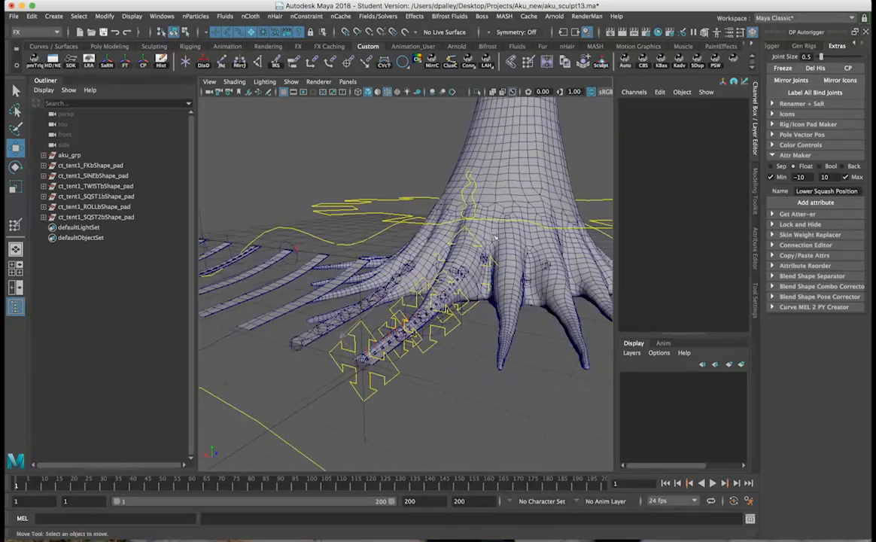
Step: Select ct_tent1_indiv_icon and examine its full attribute list, from the bend and FK channels down to the mid squash channels
left_click(475, 190)
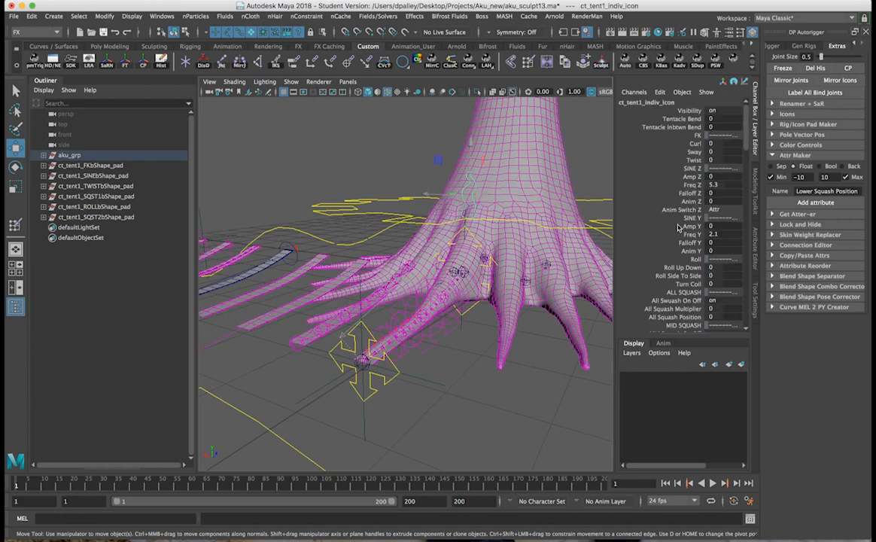
scroll(682, 231, "down", 5)
scroll(683, 231, "up", 2)
scroll(706, 173, "down", 8)
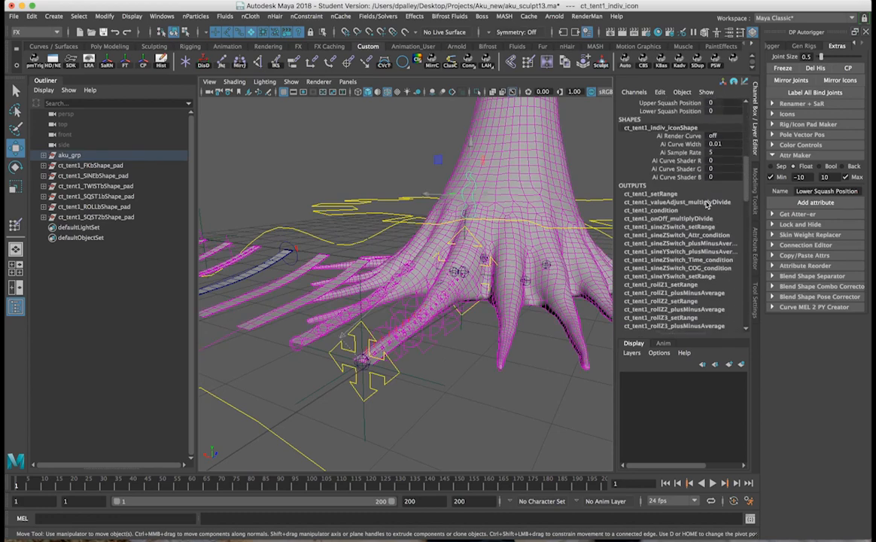
scroll(708, 200, "up", 3)
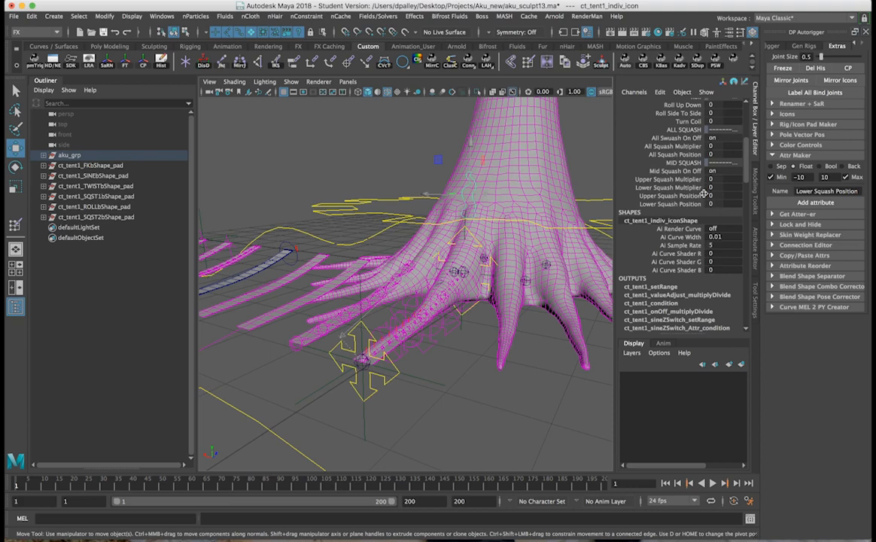
scroll(704, 195, "down", 2)
left_click_drag(429, 338, 331, 354, "alt")
scroll(640, 153, "down", 3)
scroll(640, 153, "up", 12)
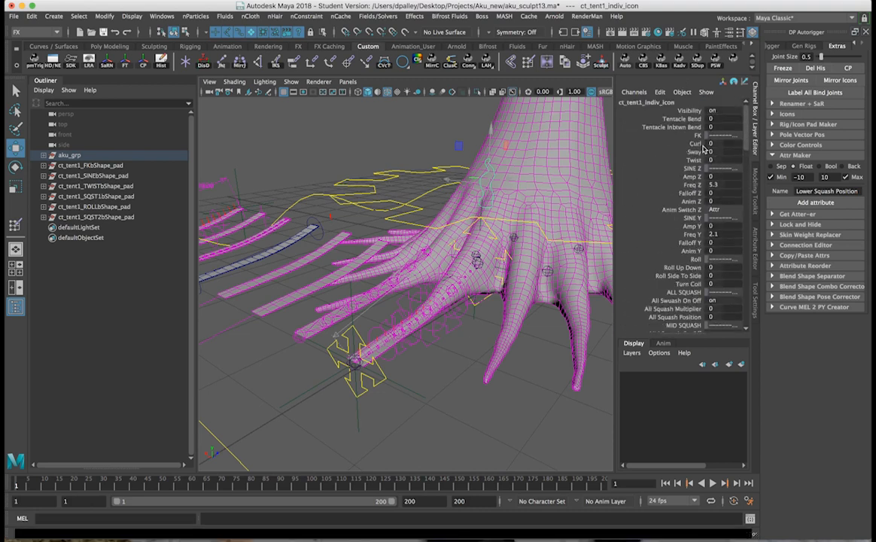
Step: Add a boolean attribute named FK_Icon_Vis to ct_tent1_indiv_icon
left_click(660, 93)
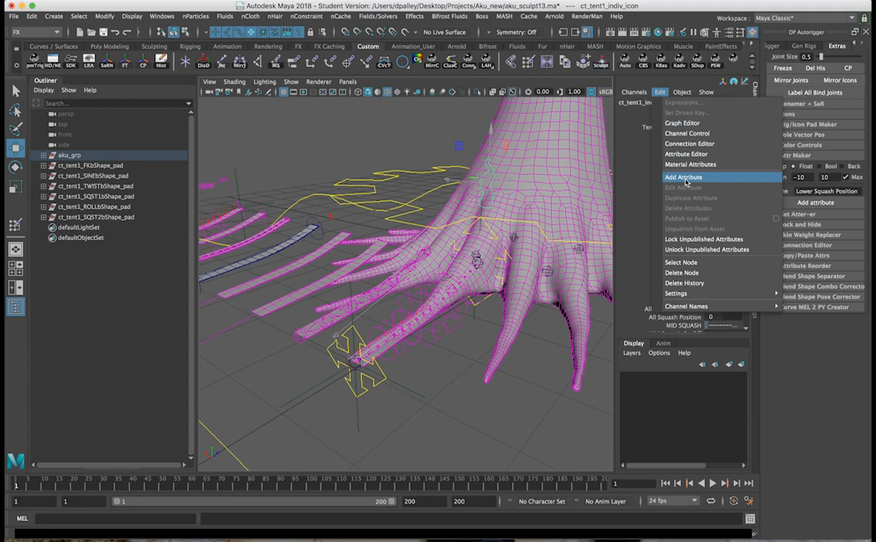
left_click(857, 217)
left_click(825, 168)
triple_click(813, 190)
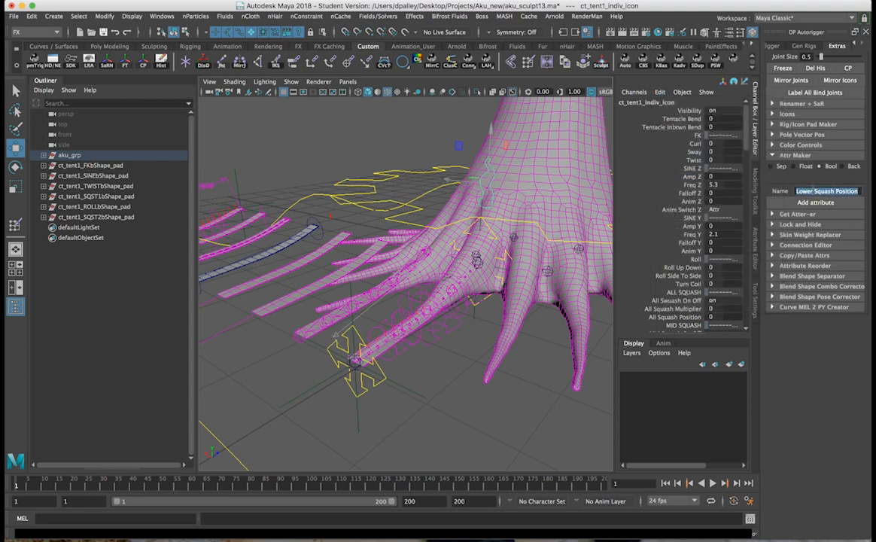
type("FK_Icon_Vis")
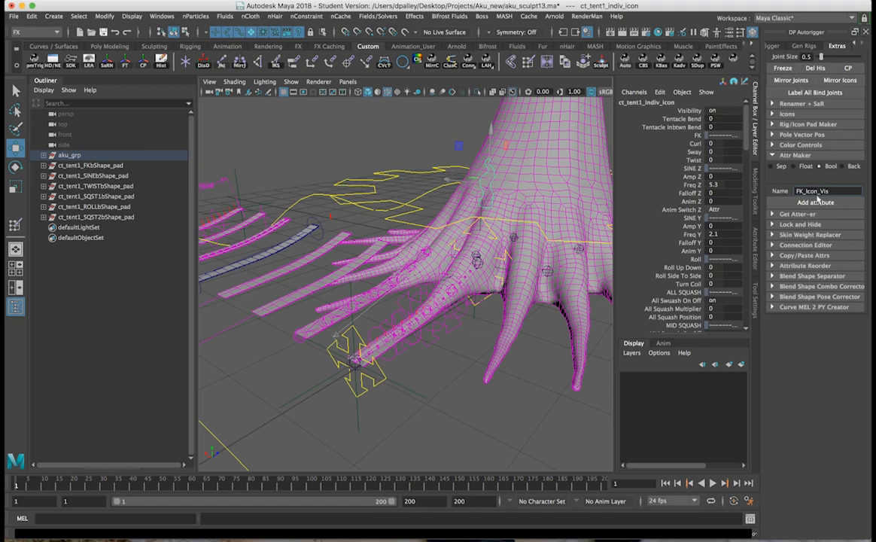
left_click(816, 202)
scroll(713, 287, "down", 10)
scroll(713, 287, "up", 3)
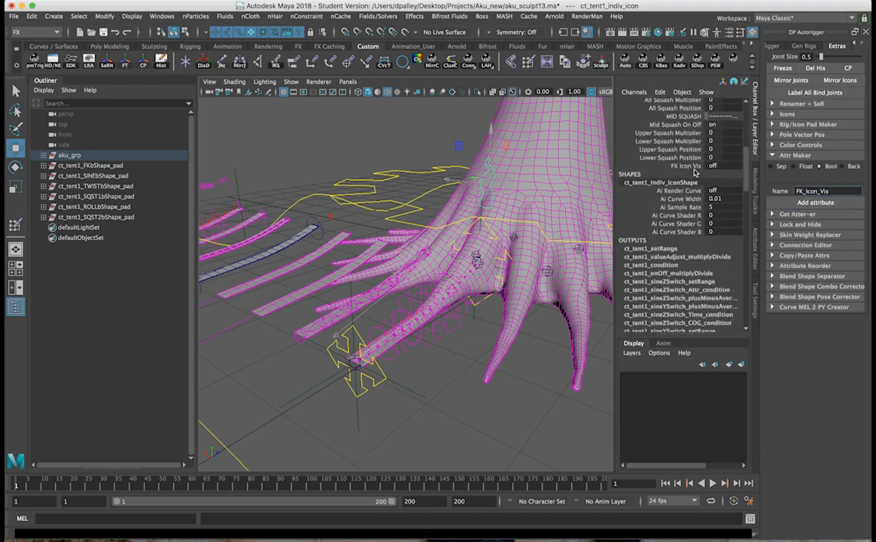
Step: Open the Connection Editor with ct_tent1_indiv_icon as the source and ct_tent1_FK1_control_pad0 from ct_tent1_FKbShape_pad as the target
left_click_drag(421, 339, 492, 251, "alt")
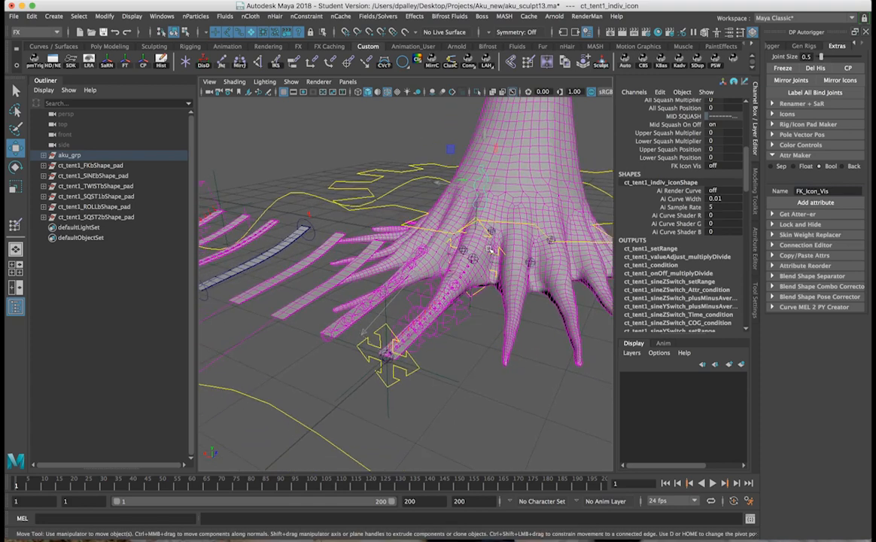
left_click(483, 239)
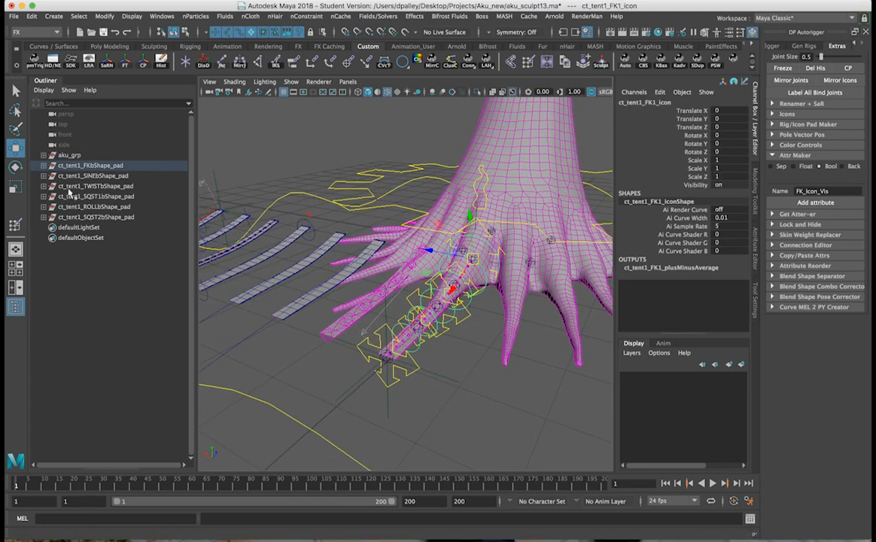
left_click(43, 165)
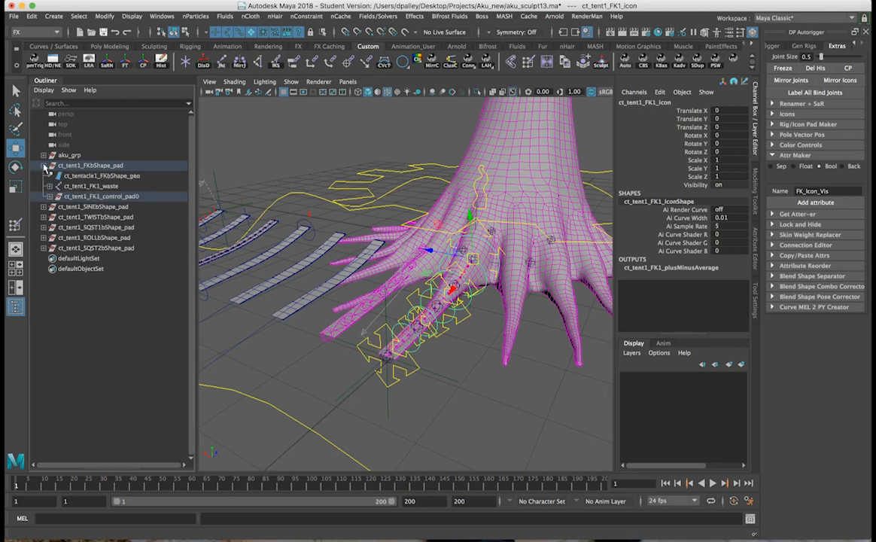
left_click(103, 198)
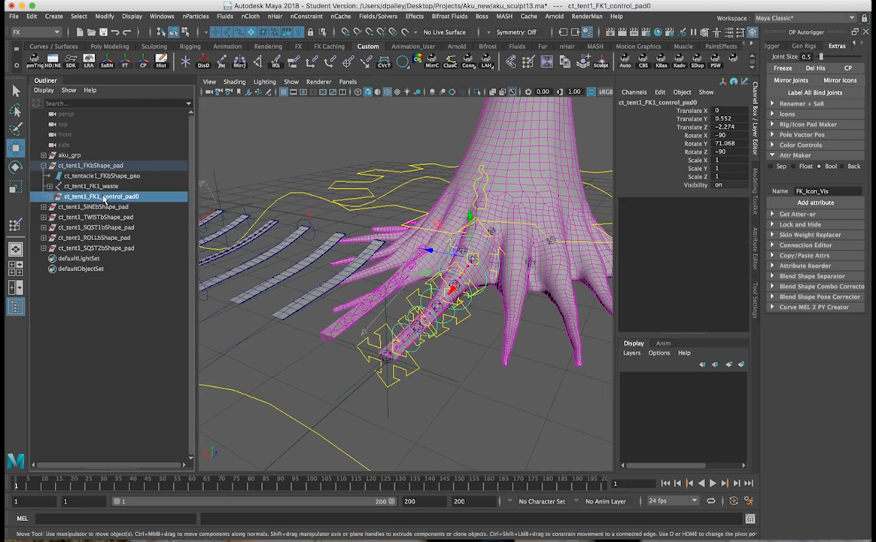
left_click(474, 185)
left_click(139, 195, "super")
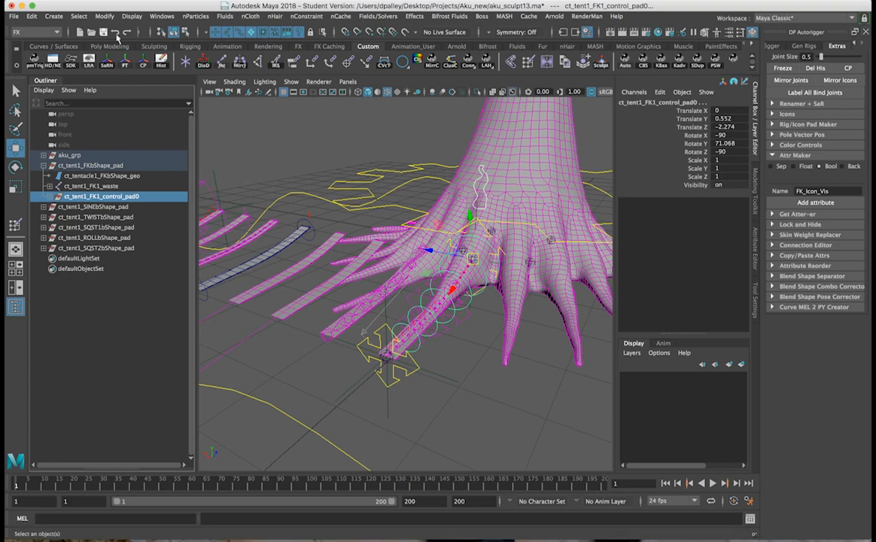
left_click(164, 16)
mouse_move(219, 53)
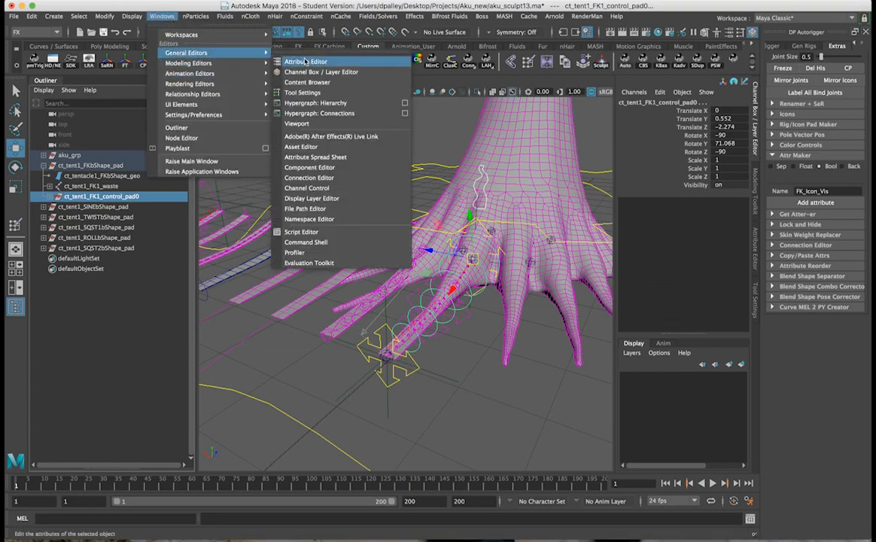
left_click(309, 178)
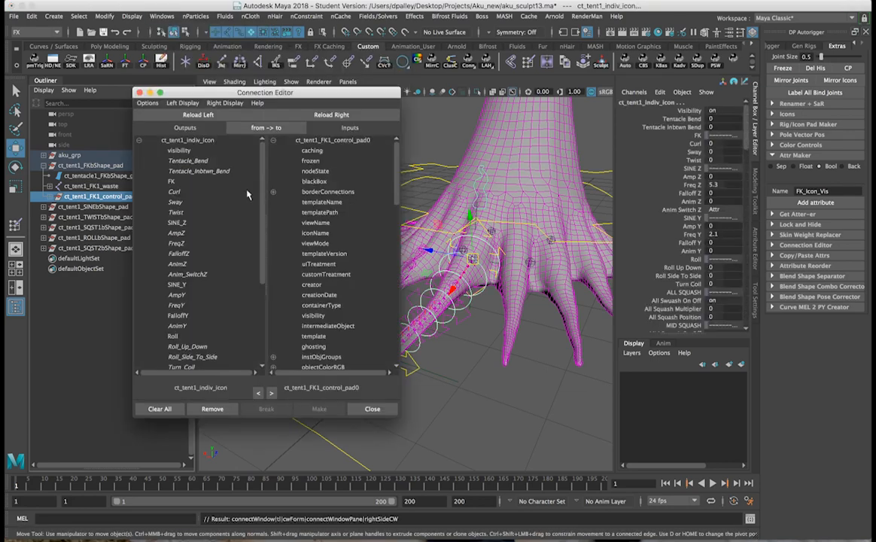
Step: Connect FK_Icon_Vis to the visibility of ct_tent1_FK1_control_pad0 and close the Connection Editor
scroll(219, 189, "down", 4)
left_click(195, 359)
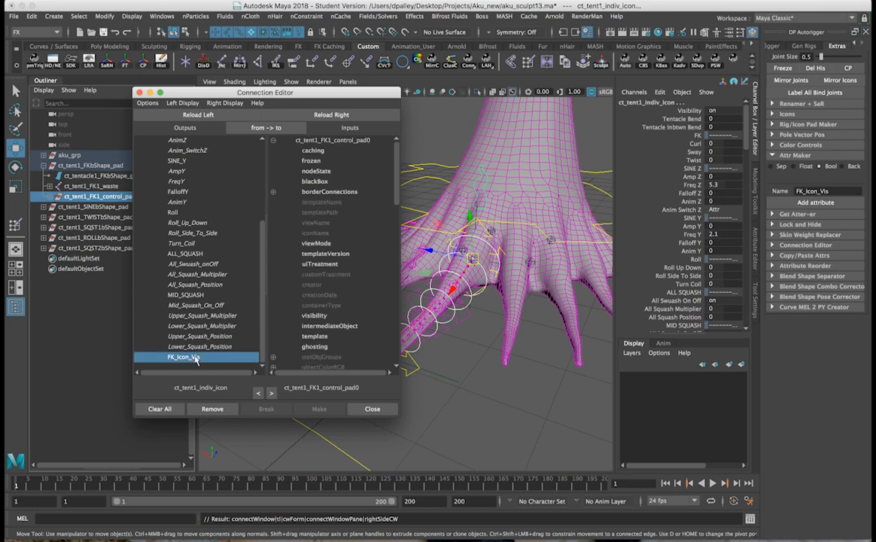
left_click(314, 316)
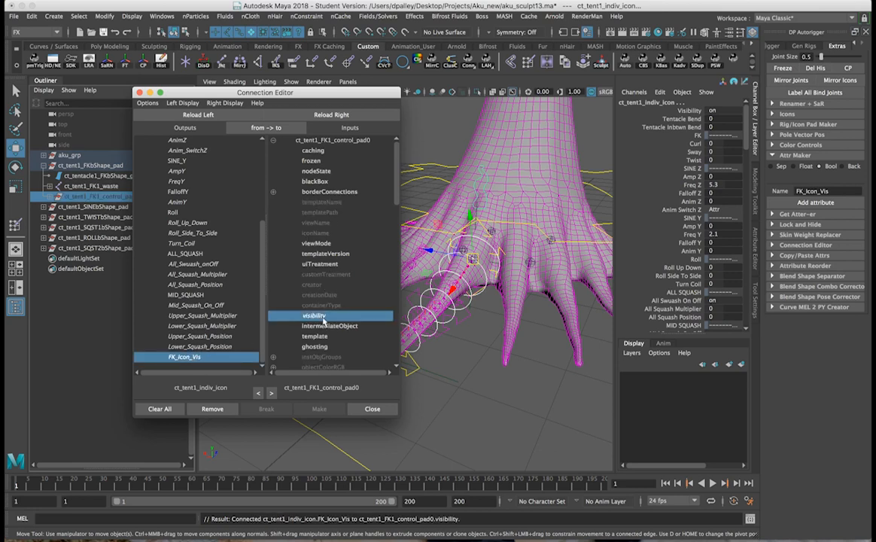
left_click(372, 409)
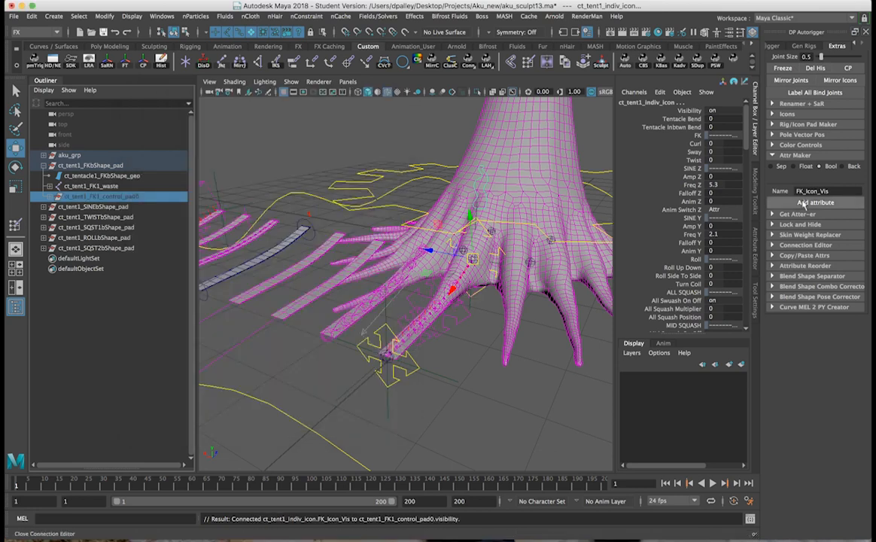
Step: Test the FK Icon Vis switch by turning it on and back off
scroll(667, 264, "down", 5)
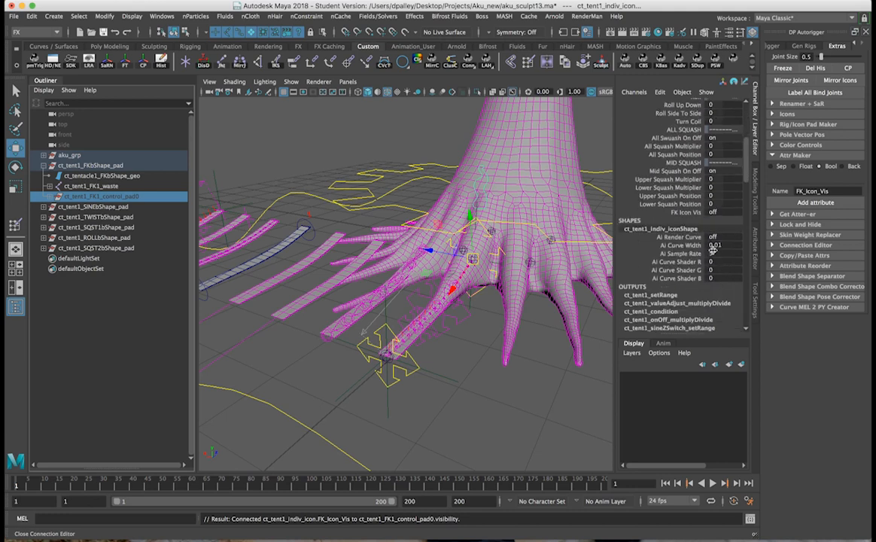
left_click(718, 211)
type("1")
key("Return")
type("0")
key("Return")
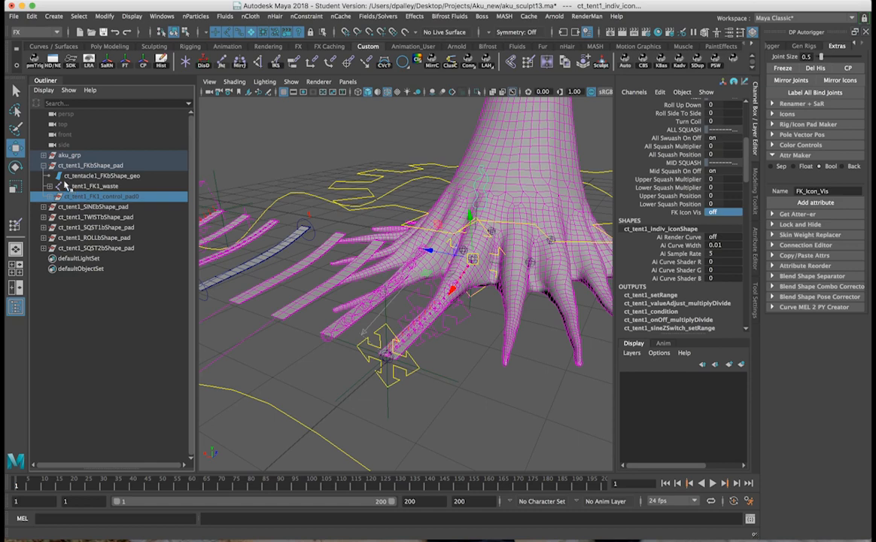
Step: Collapse ct_tent1_FKbShape_pad and hide all six ct_tent1 bShape pads, from FK through SQST2
left_click(43, 165)
left_click_drag(80, 171, 79, 214)
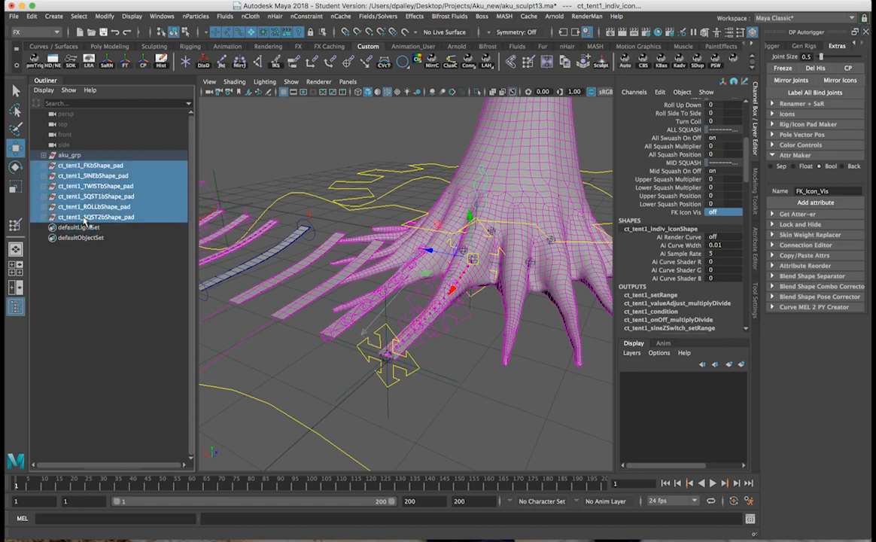
key("ctrl+h")
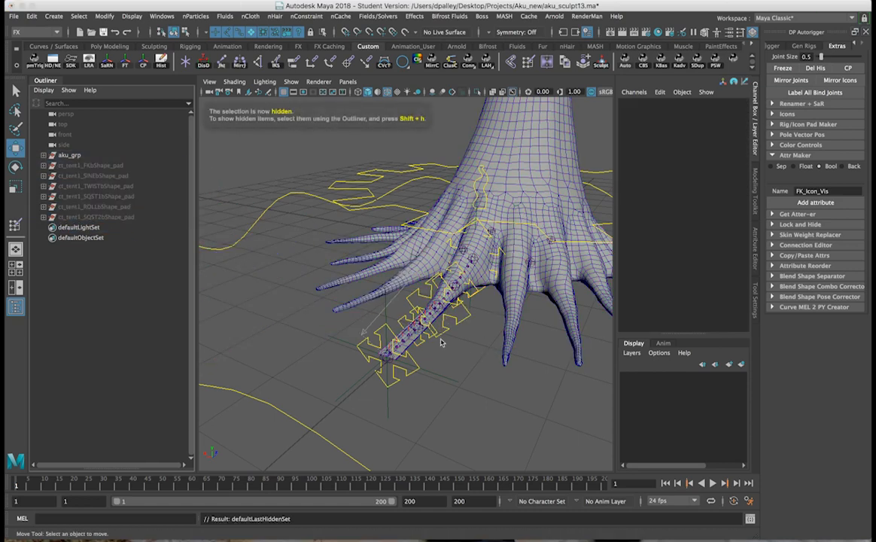
Step: Locate ct_tent1_bendEnd_loc in the hierarchy, collapse its parent locators_pad under rig_grp and hide that pad
left_click(386, 350)
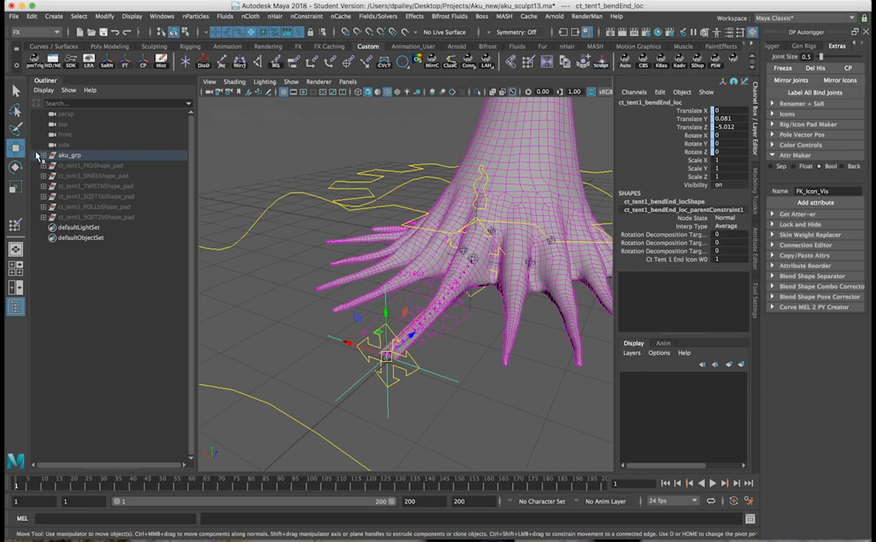
left_click(44, 155)
key("f")
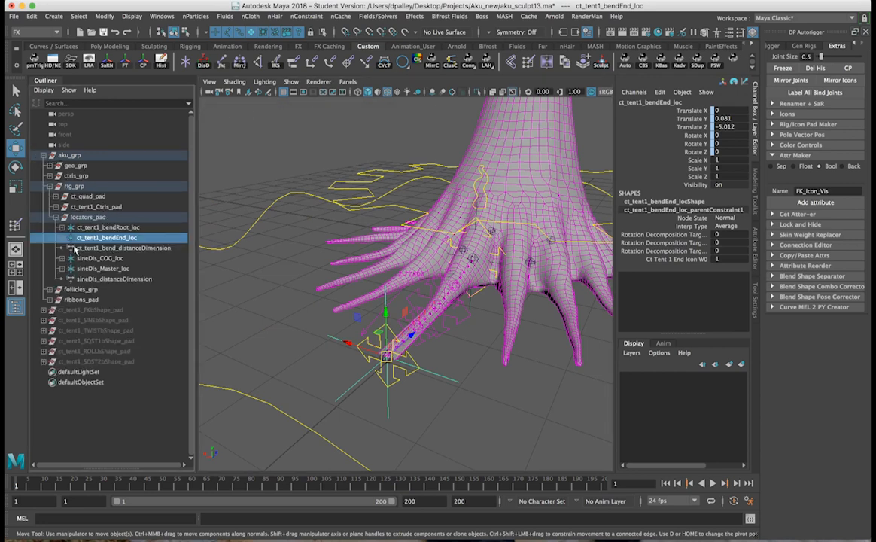
left_click(57, 217)
left_click(87, 217)
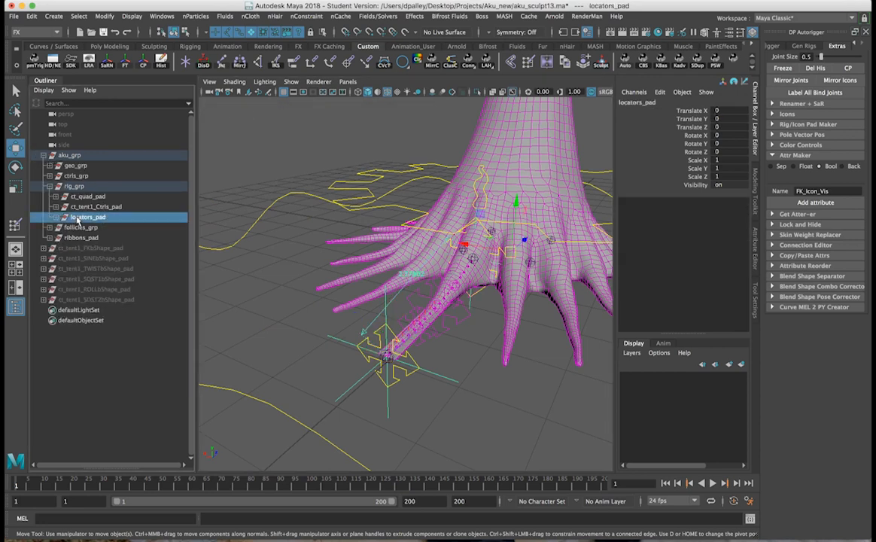
key("ctrl+h")
Step: Inspect the cleaned-up tentacle from several angles and review the roll, squash and FK Icon Vis channels of ct_tent1_indiv_icon
left_click_drag(358, 267, 445, 234, "alt")
left_click(325, 170)
left_click_drag(324, 170, 369, 279, "alt")
left_click(462, 320)
left_click(463, 320)
key("z")
left_click(360, 172)
scroll(719, 256, "down", 4)
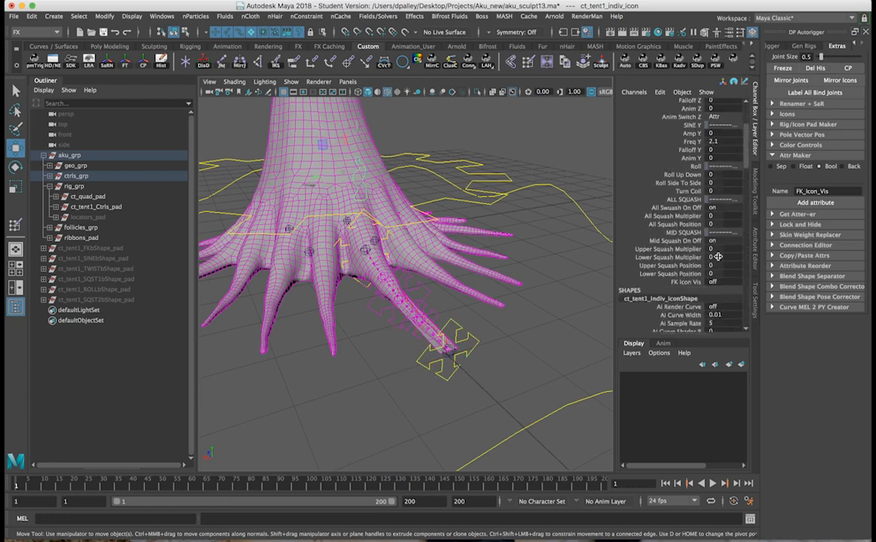
scroll(718, 257, "down", 3)
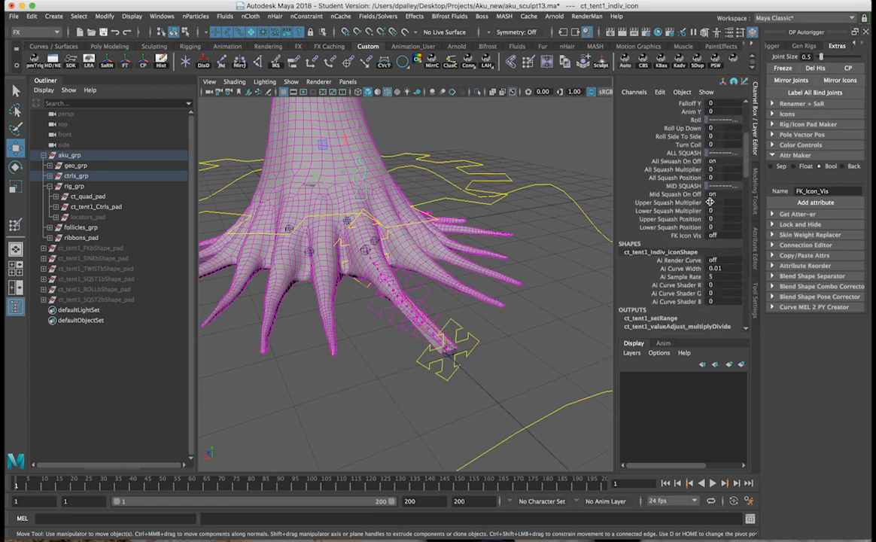
scroll(711, 196, "up", 3)
left_click(533, 348)
left_click_drag(532, 348, 470, 336, "alt")
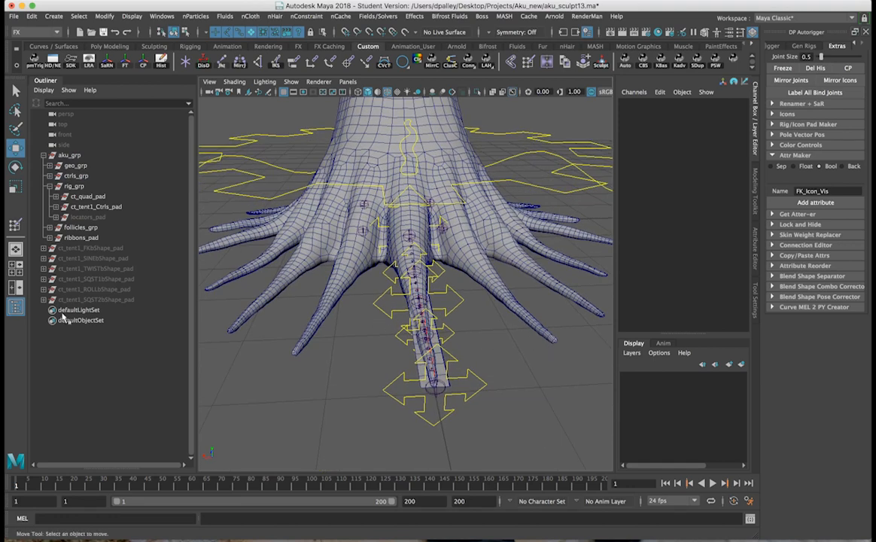
Step: Group the six hidden ct_tent1 bShape pads and rename the group ct_tent1_bShape_pad
left_click_drag(76, 248, 82, 301)
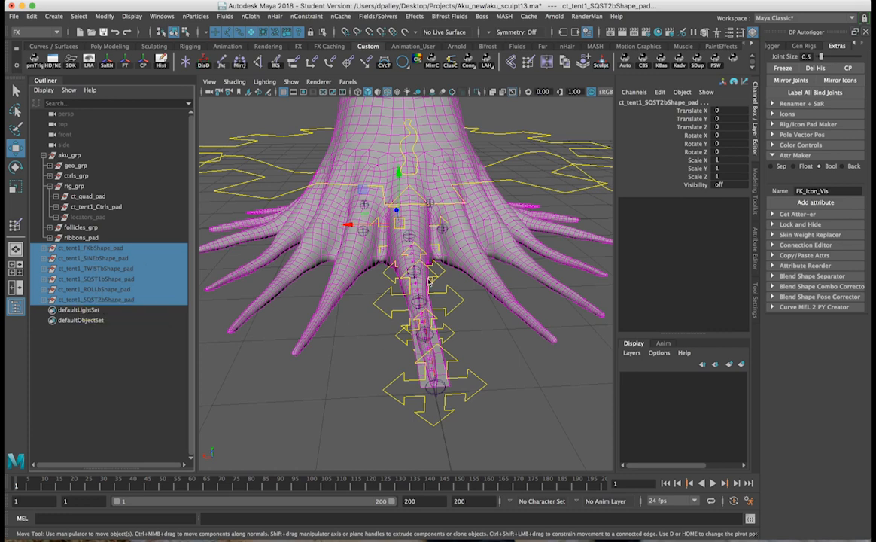
key("ctrl+g")
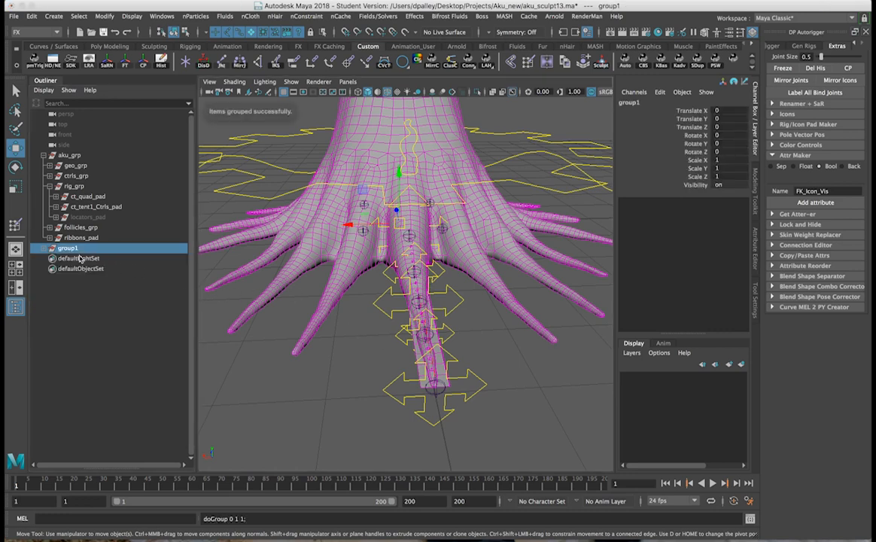
double_click(69, 248)
type("t_tent1_bShape_p")
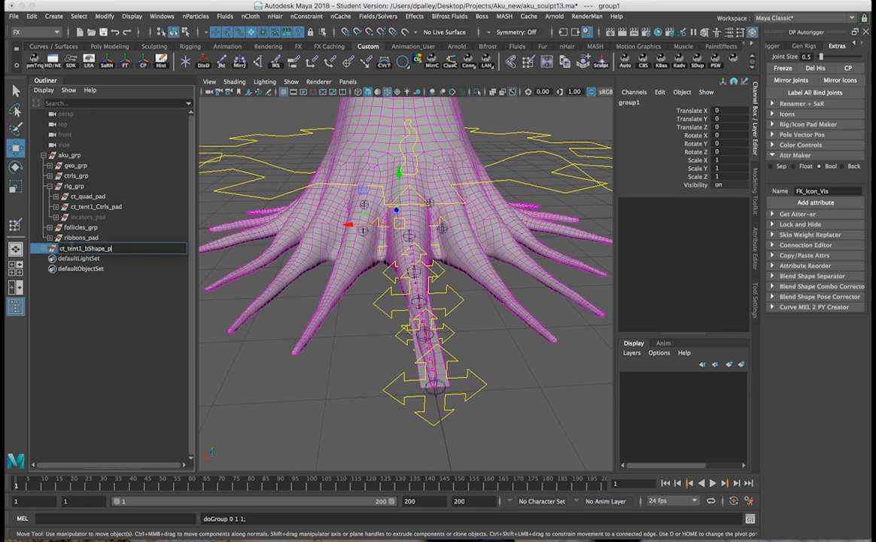
type("ad")
key("Return")
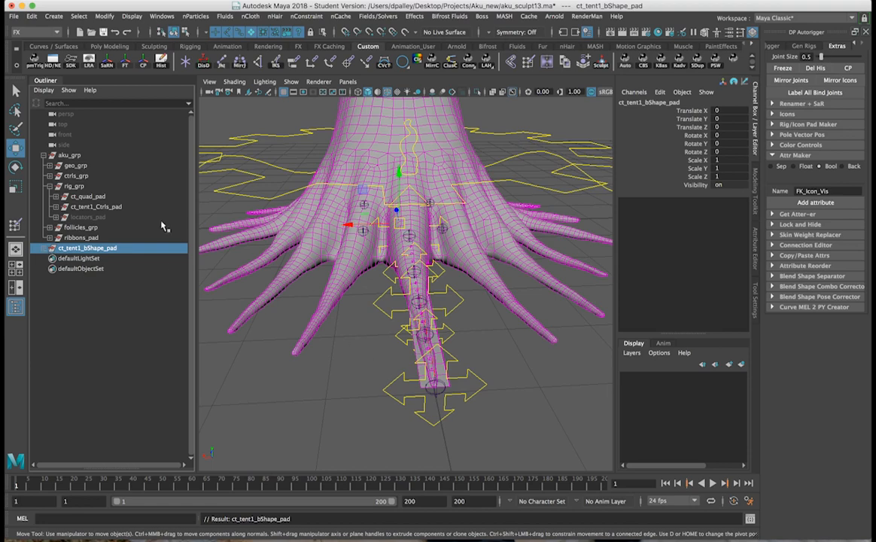
Step: Clear the selection and examine the character's base and the rigged tentacle's control icons from different sides
left_click(325, 359)
right_click_drag(325, 358, 312, 366, "alt")
left_click_drag(312, 365, 340, 352, "alt")
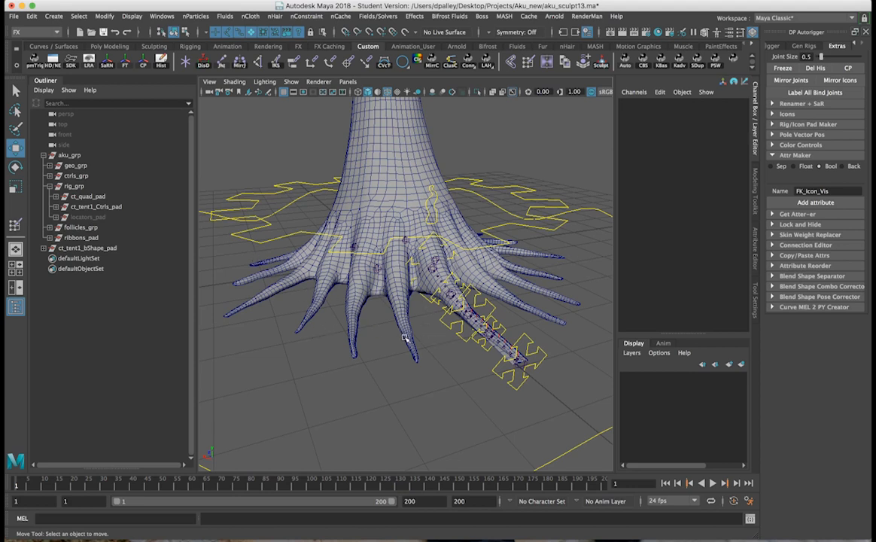
left_click_drag(392, 317, 480, 330, "alt")
right_click_drag(479, 331, 527, 339, "alt")
mouse_move(469, 180)
left_mouse_down("alt")
mouse_move(461, 181)
mouse_move(472, 177)
mouse_move(468, 170)
left_mouse_up("alt")
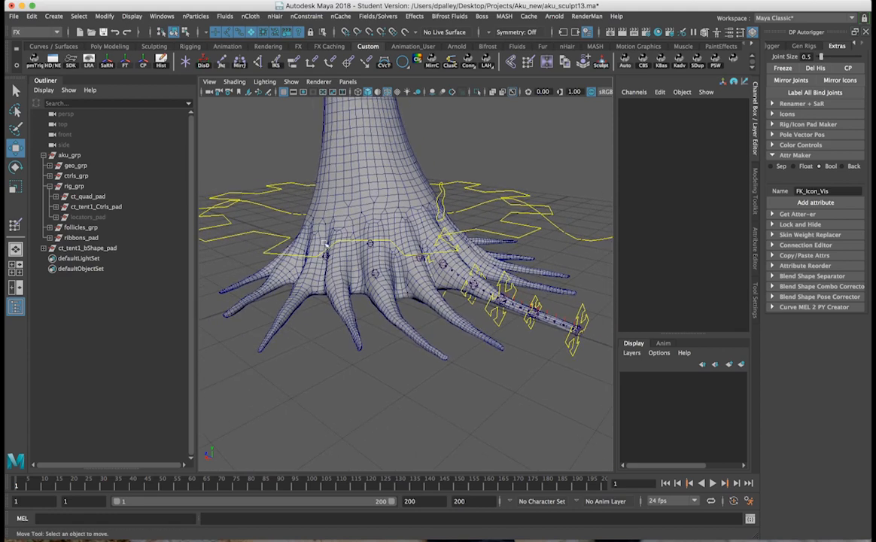
left_click_drag(522, 397, 509, 383, "alt")
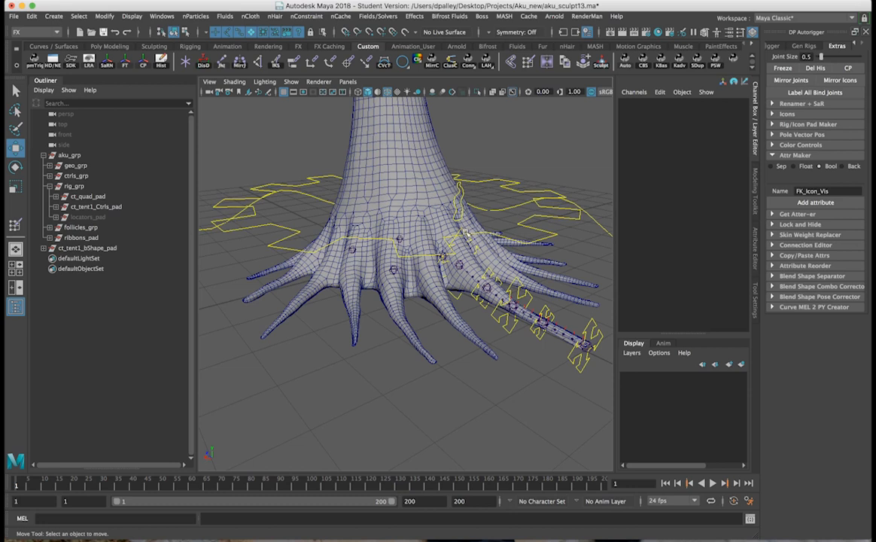
Step: Try moving the ct_COG_icon control, undo the move and clear the selection
left_click(434, 214)
left_click_drag(398, 259, 414, 228)
key("super+z")
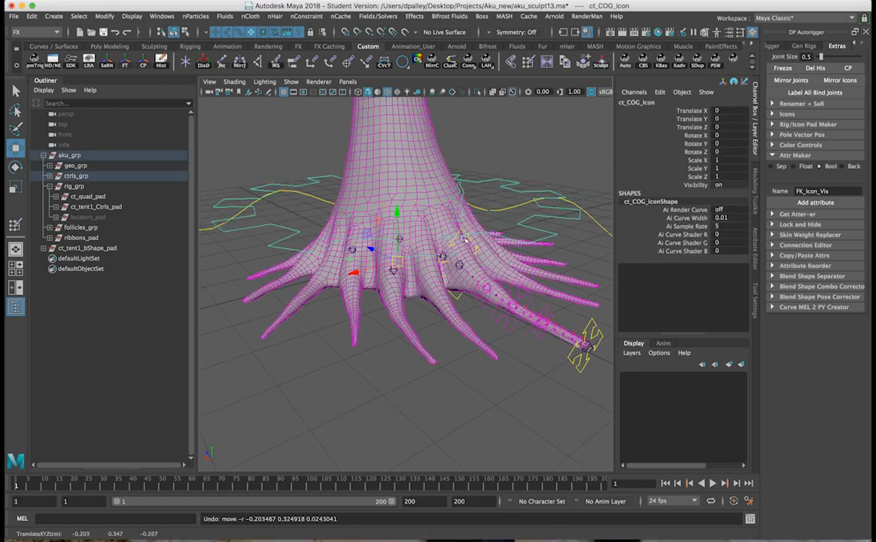
left_click(483, 406)
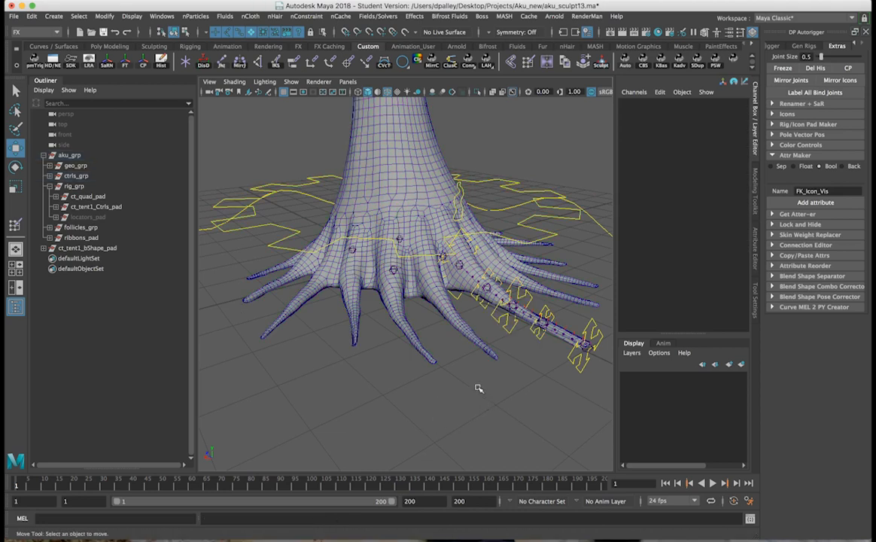
scroll(479, 389, "down", 3)
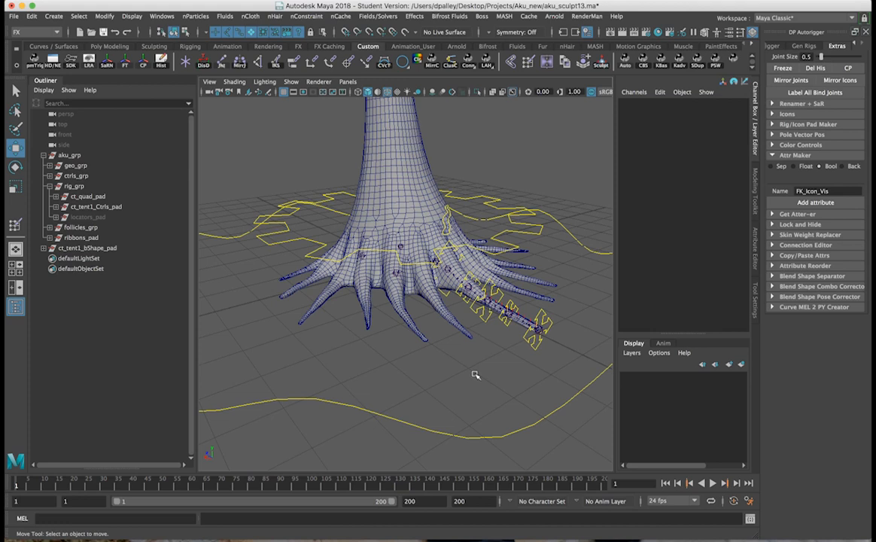